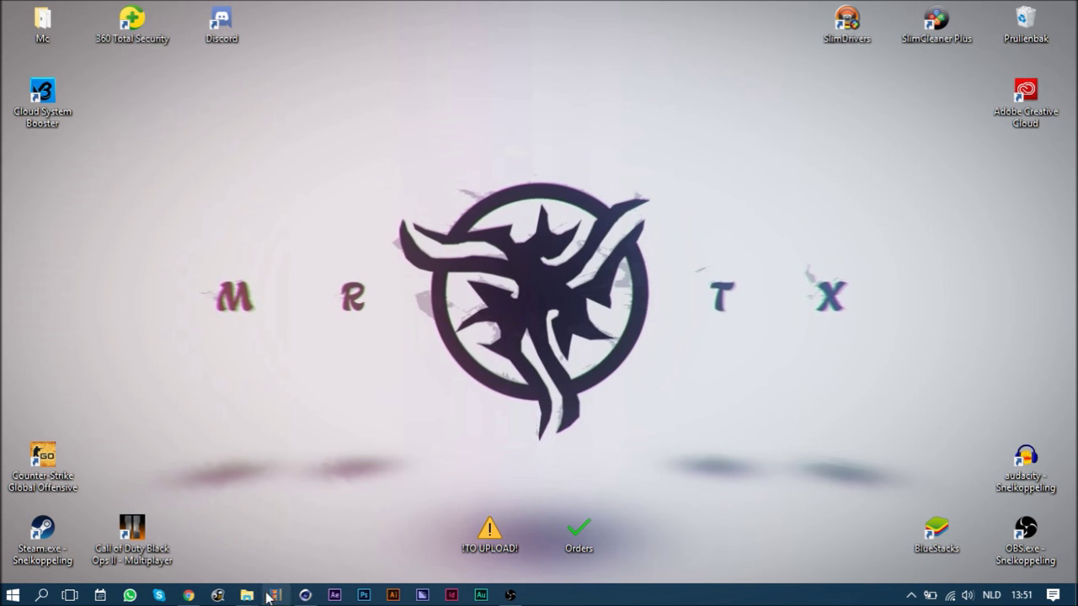
- Play the SvanteG - Insomnia intro track from the Tutorial folder, then close the player and folder
mouse_move(247, 596)
click(194, 552)
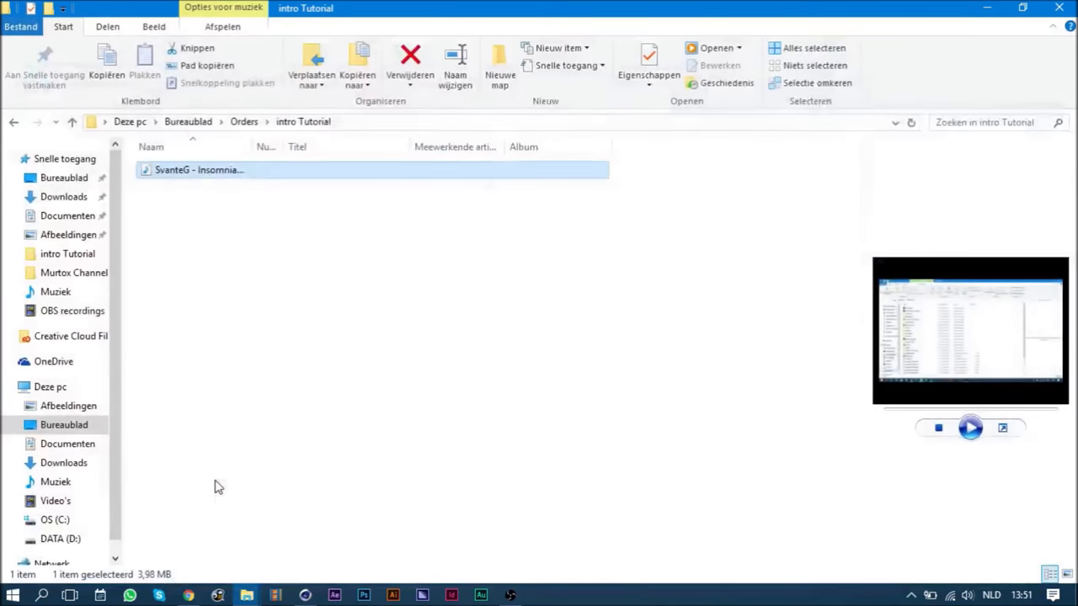
click(250, 177)
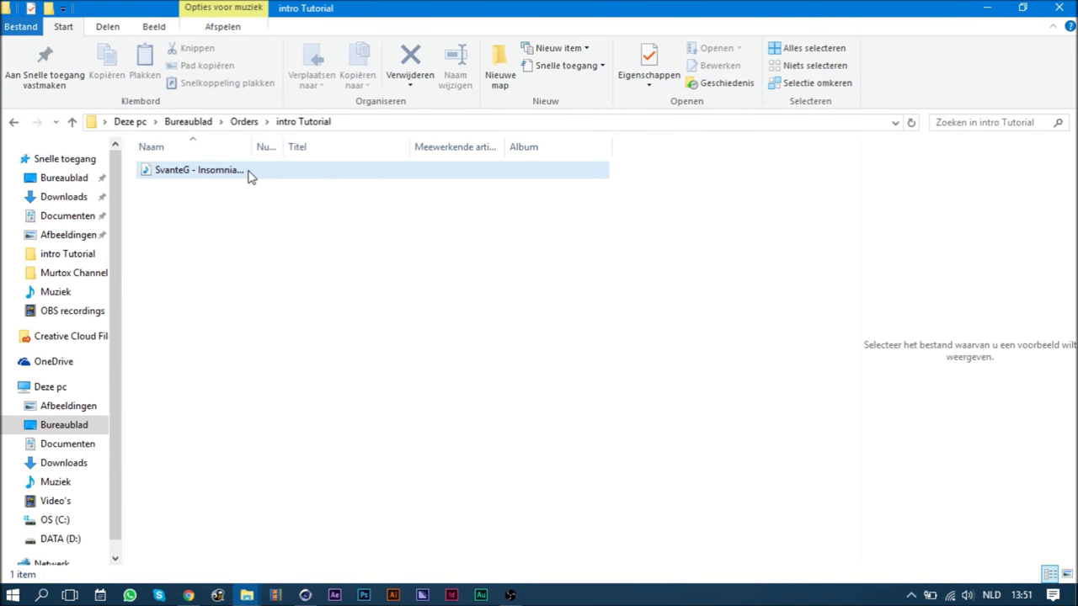
double_click(250, 176)
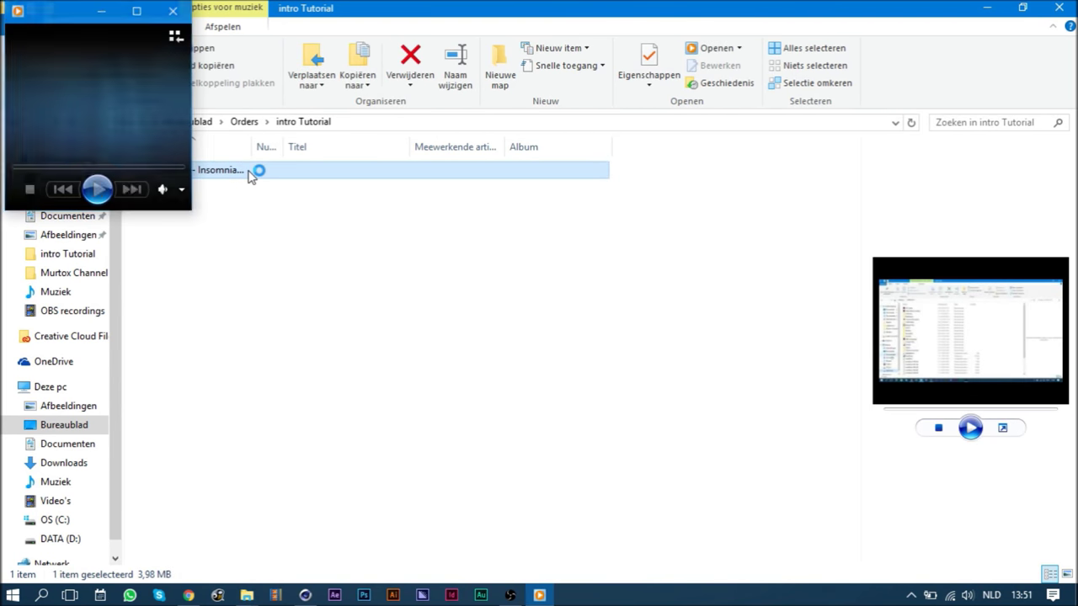
click(38, 164)
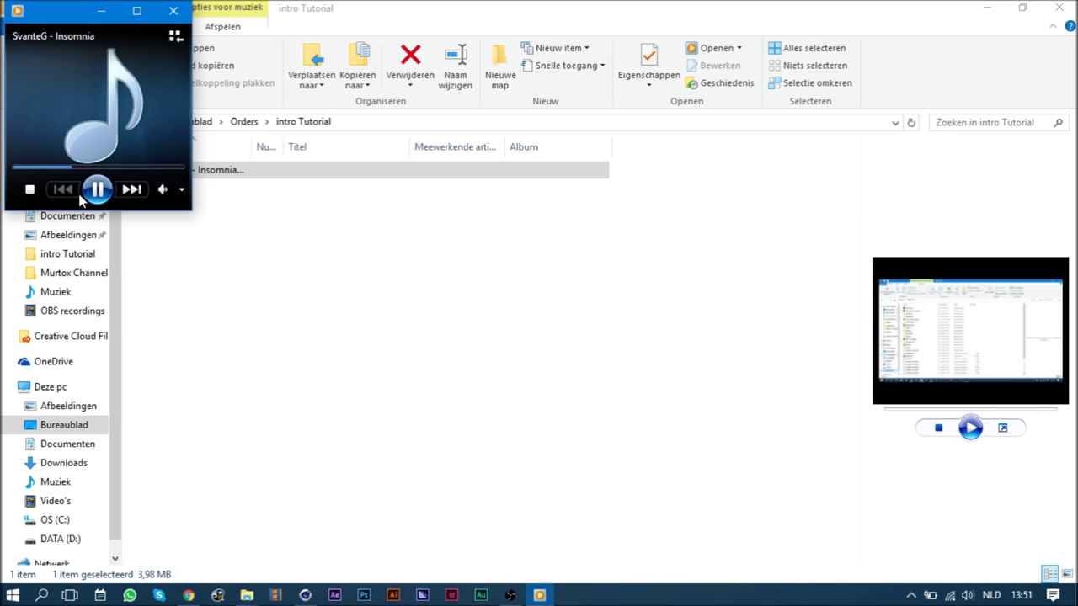
click(173, 10)
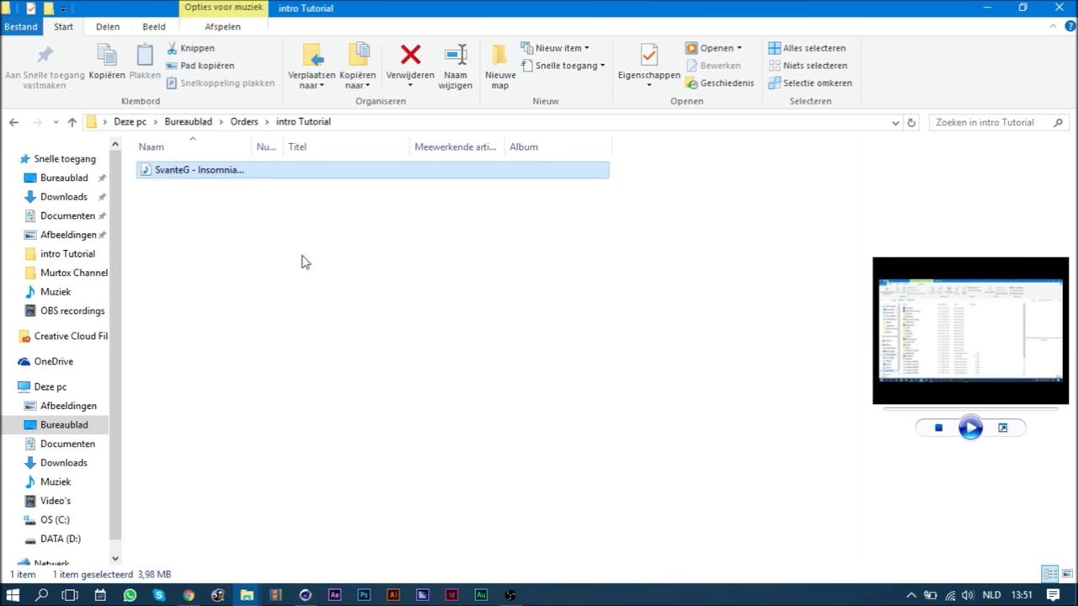
click(985, 7)
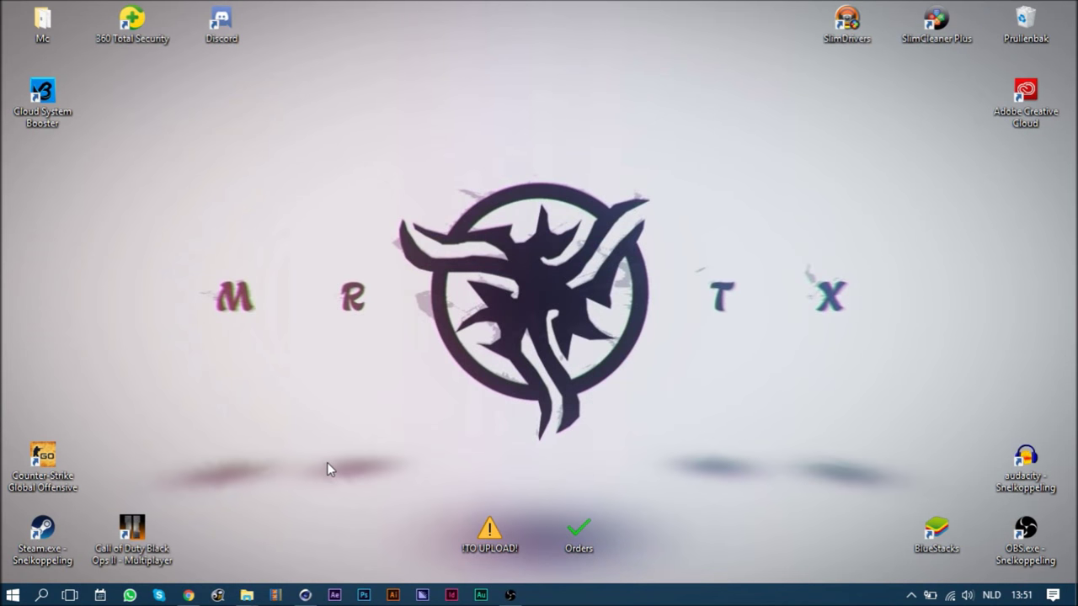
- Set the render output to 1280 × 720 at 100 DPI, rendering All Frames
click(305, 596)
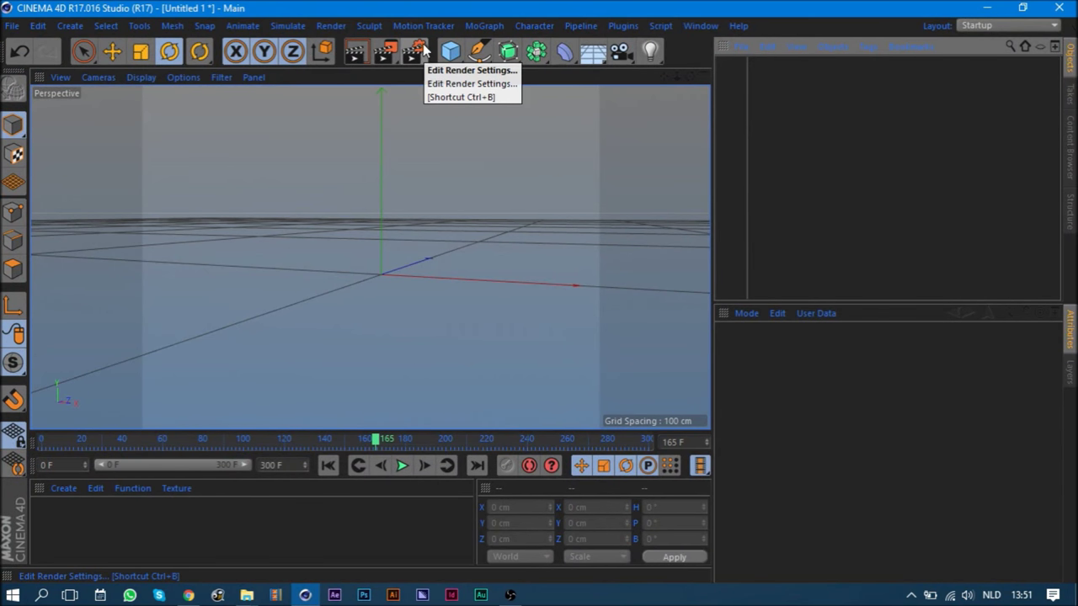
click(418, 53)
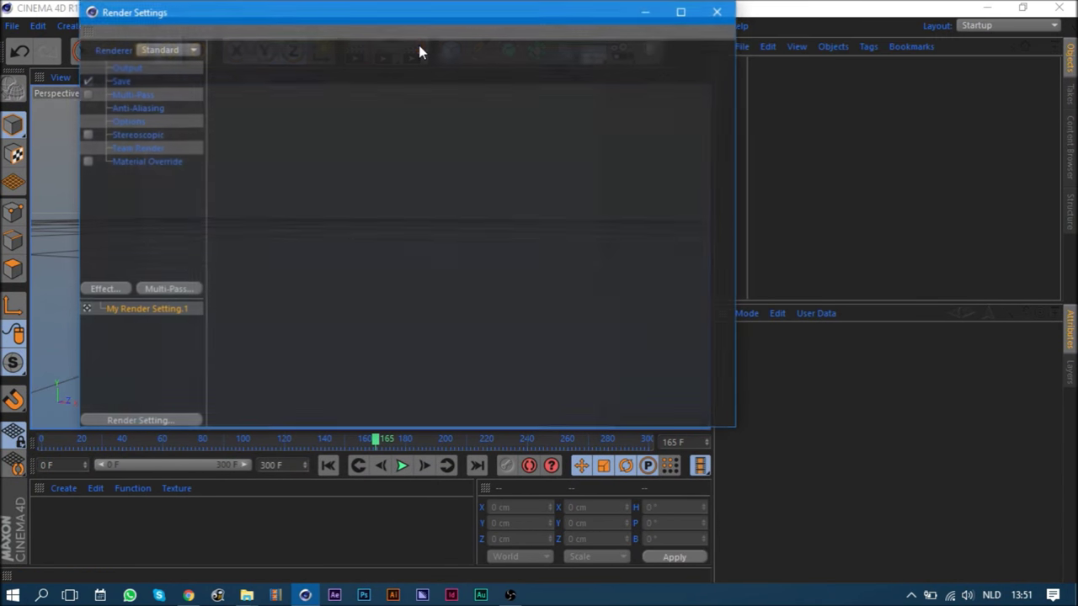
mouse_move(339, 32)
mouse_down()
mouse_move(351, 138)
mouse_move(469, 67)
mouse_up()
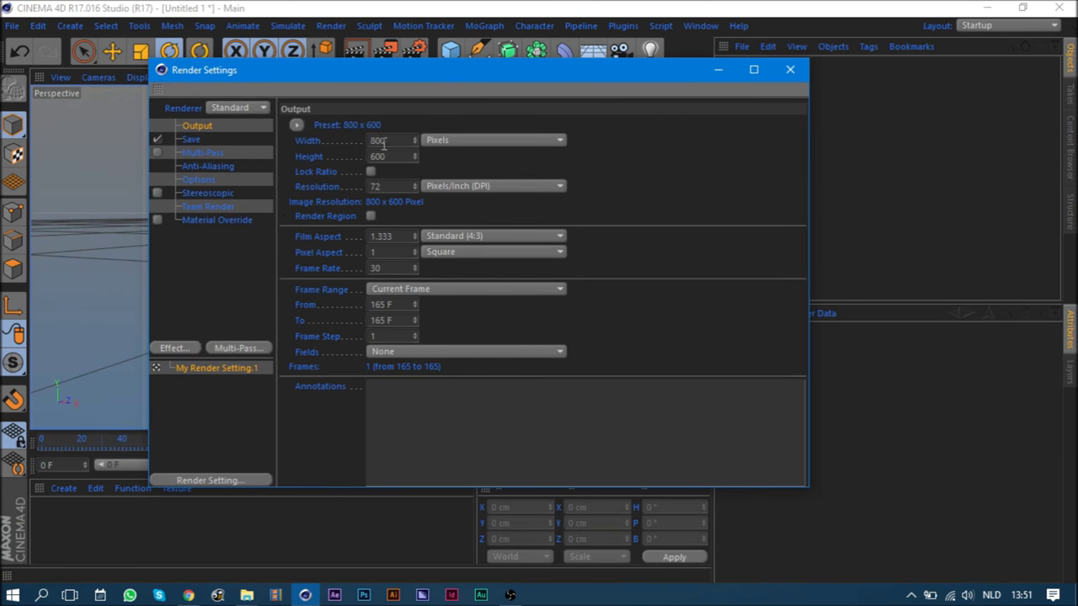
double_click(398, 138)
text(12)
text(80)
key(Tab)
text(720)
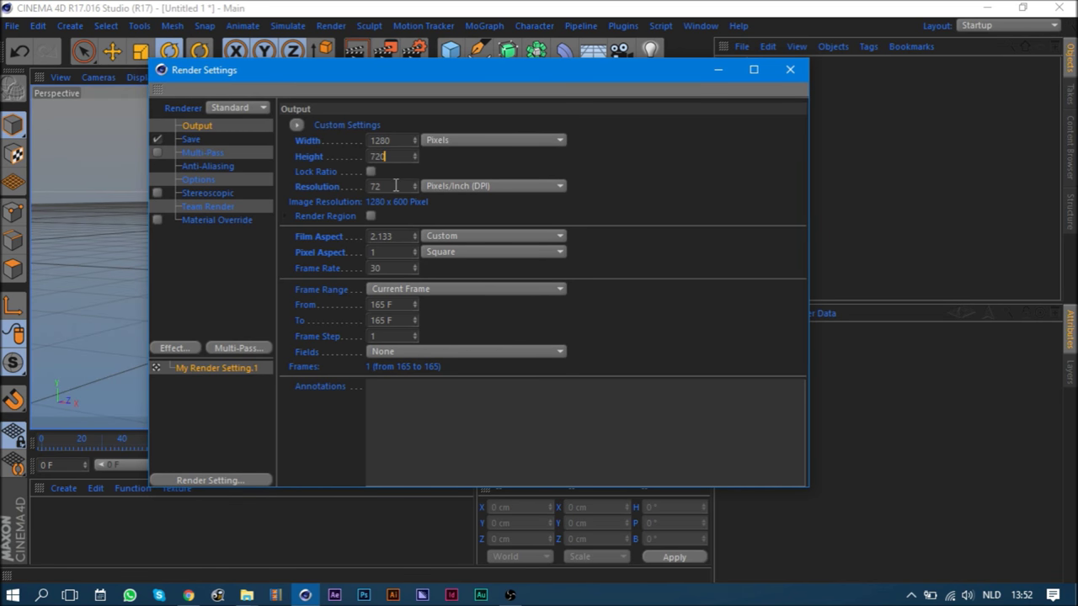
key(Tab)
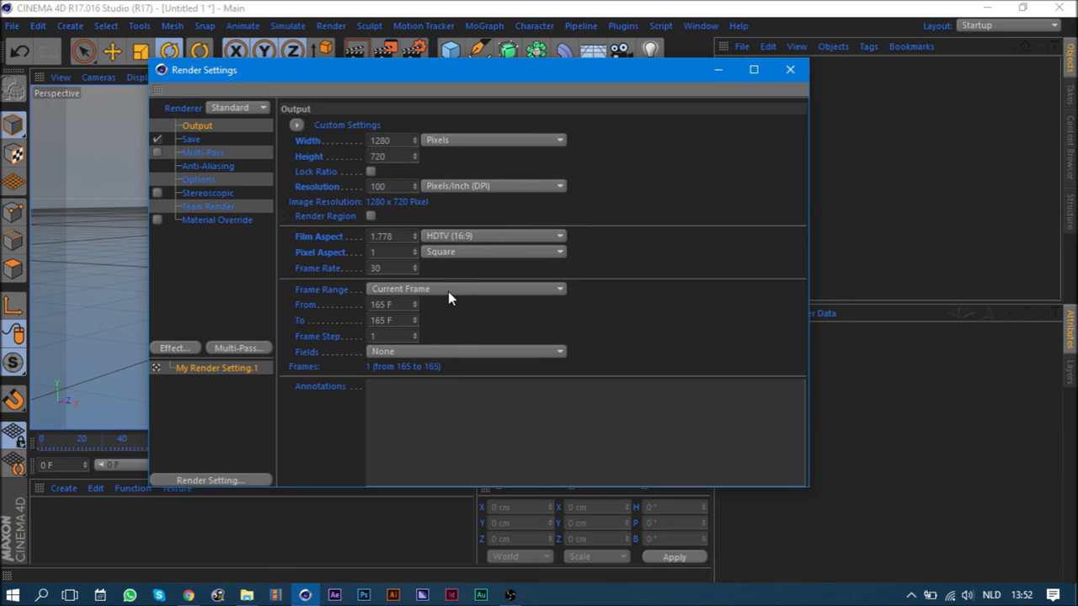
text(100)
click(446, 289)
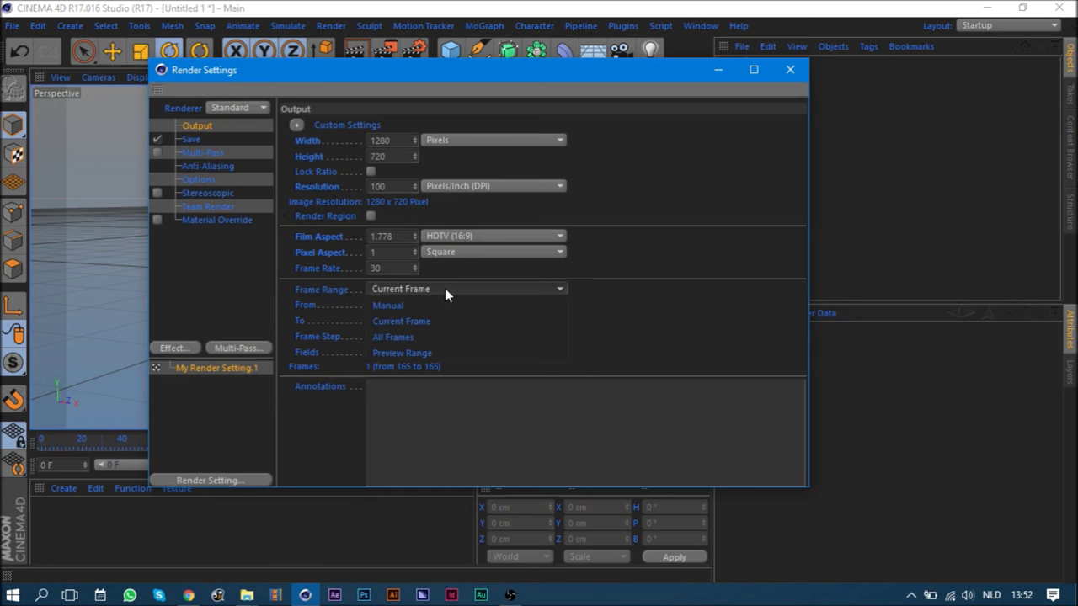
click(444, 338)
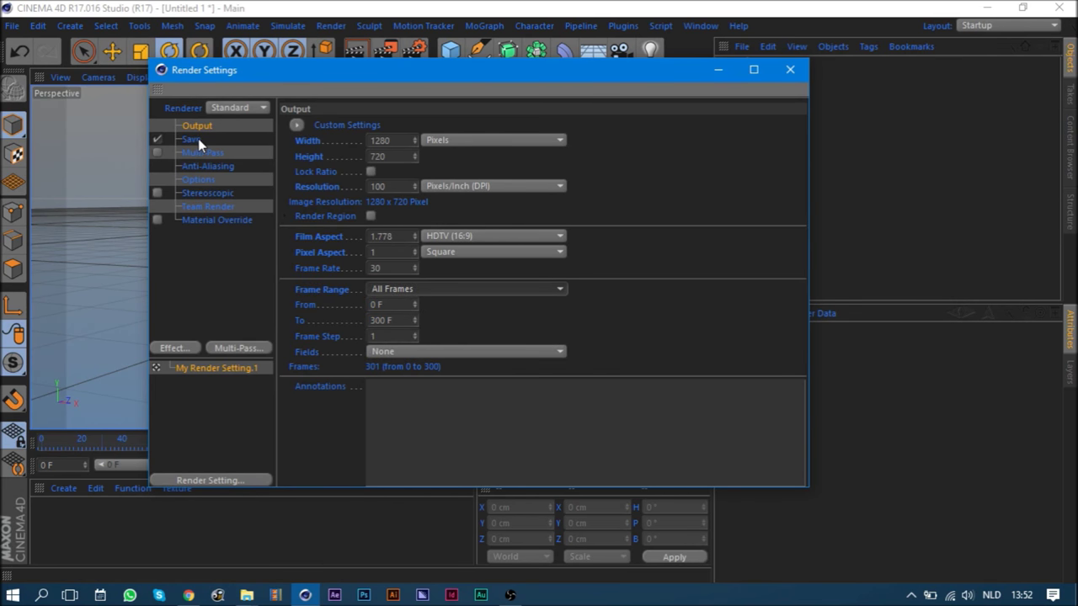
- Save renders as PNG with alpha, no sound, plus an After Effects compositing project
click(192, 140)
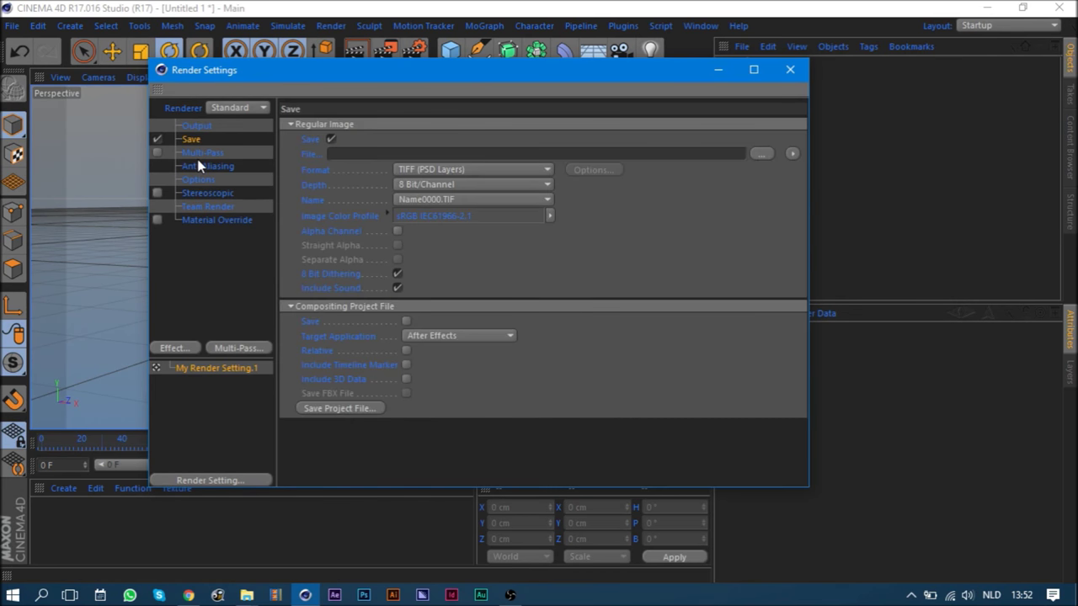
click(408, 321)
click(286, 305)
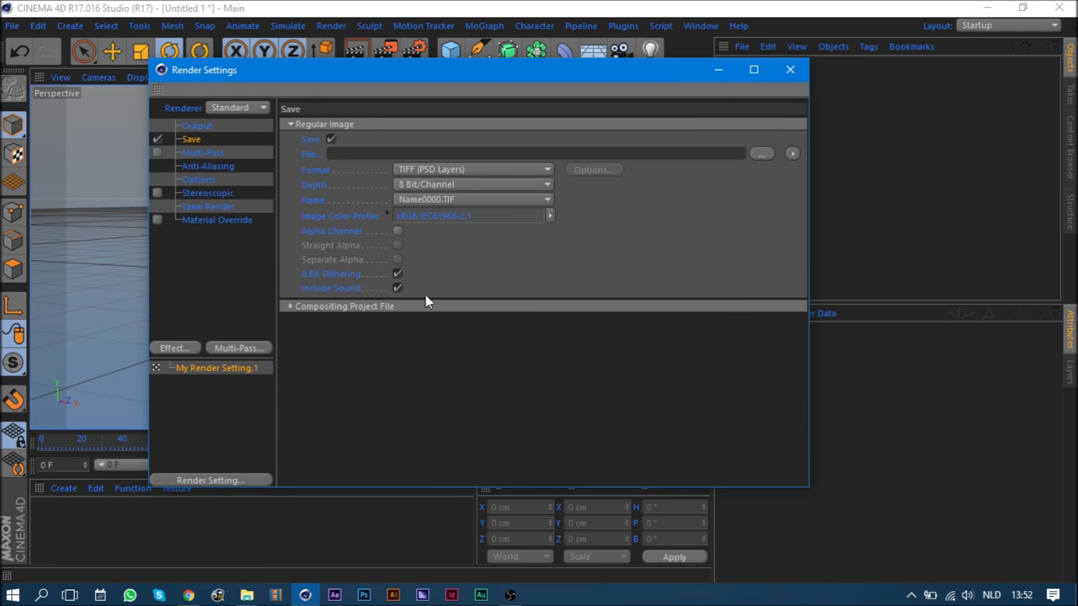
click(291, 307)
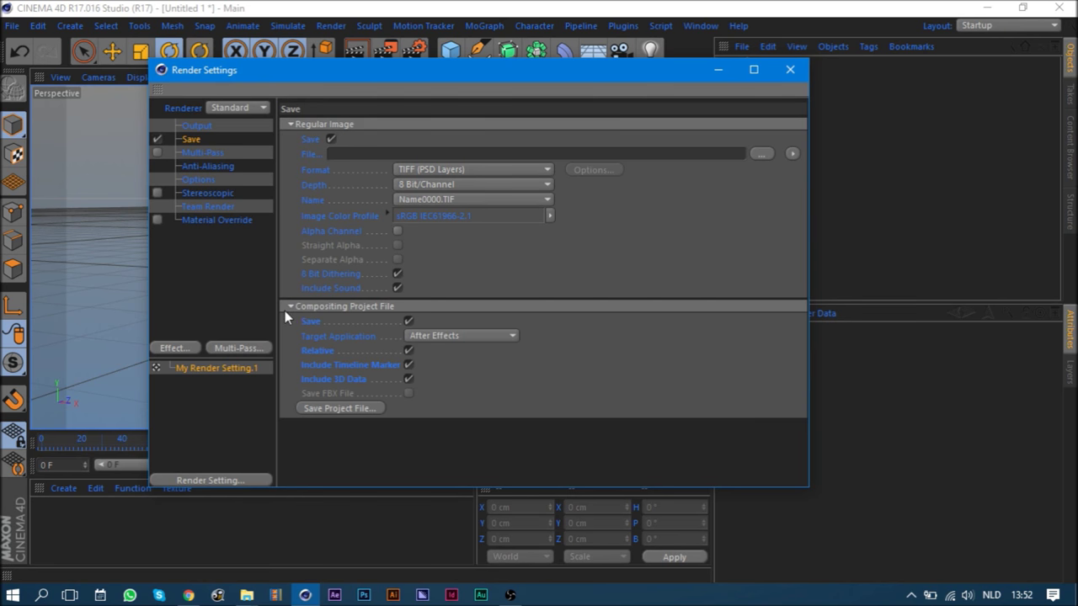
click(394, 306)
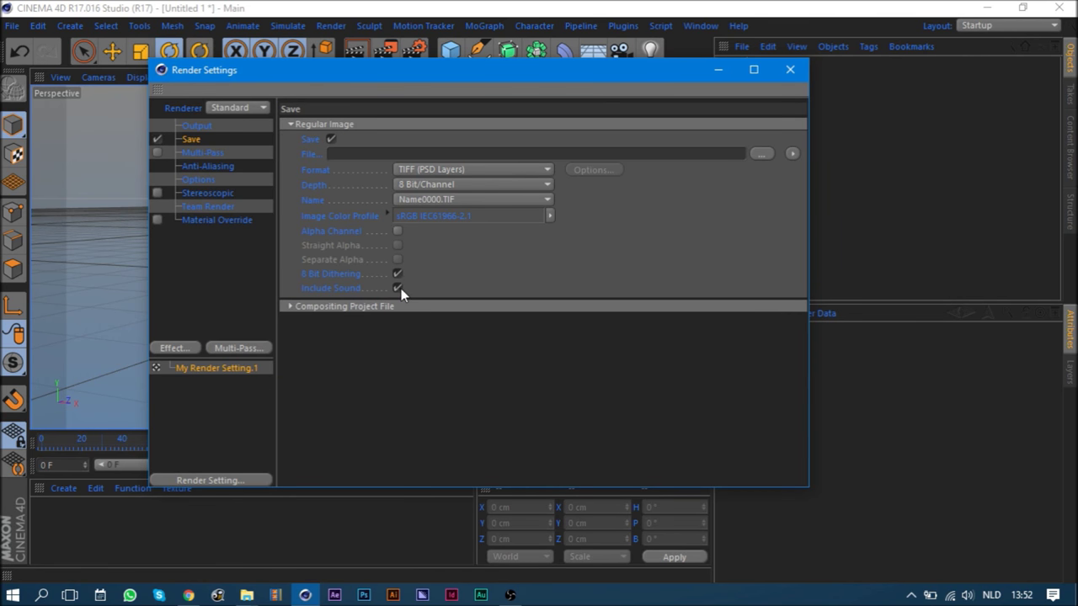
click(396, 288)
click(397, 231)
click(455, 170)
click(470, 165)
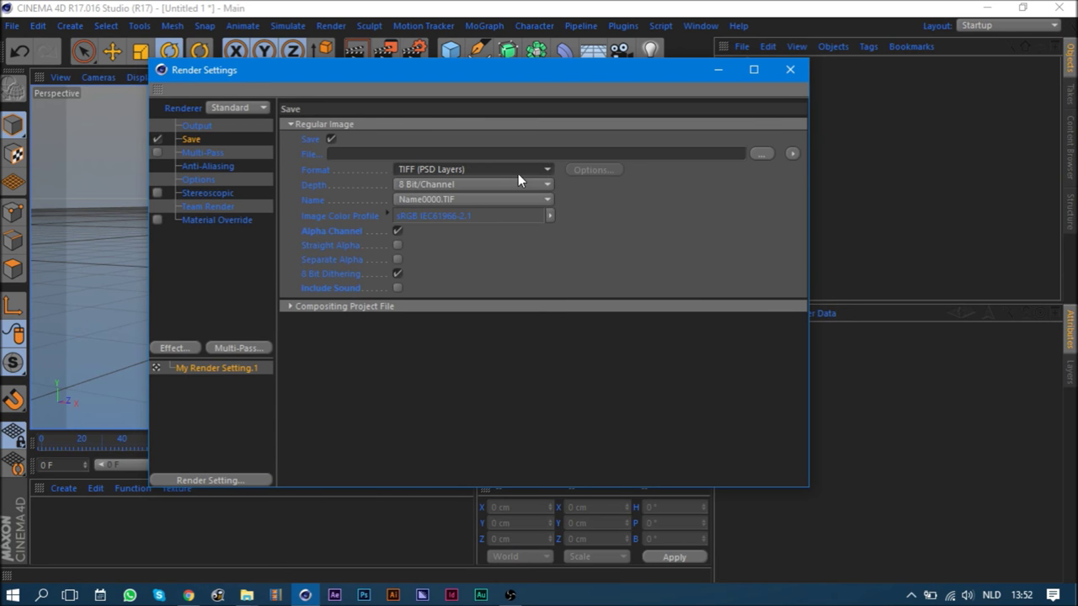
click(503, 173)
click(444, 328)
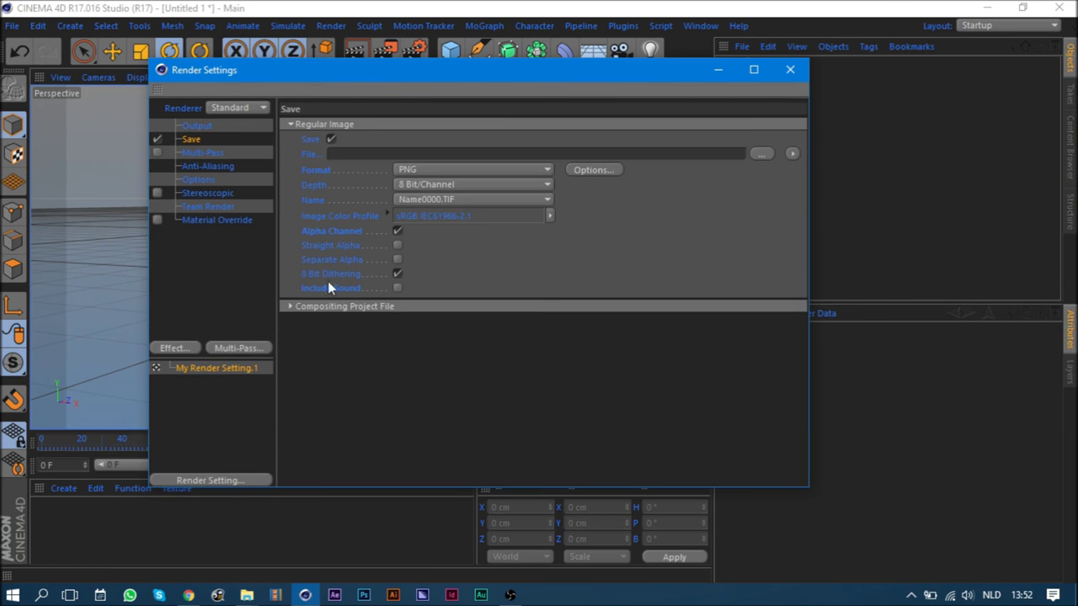
- Set anti-aliasing to Best with a maximum level of 2x2
click(200, 149)
click(215, 167)
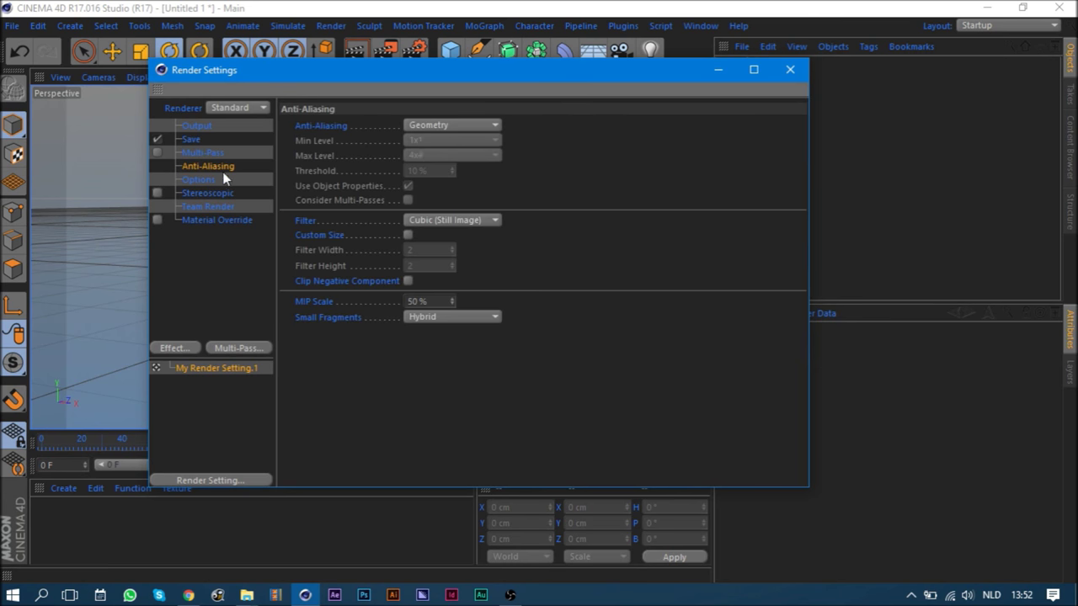
click(442, 125)
click(442, 172)
click(443, 126)
click(448, 160)
click(438, 127)
click(442, 172)
click(442, 157)
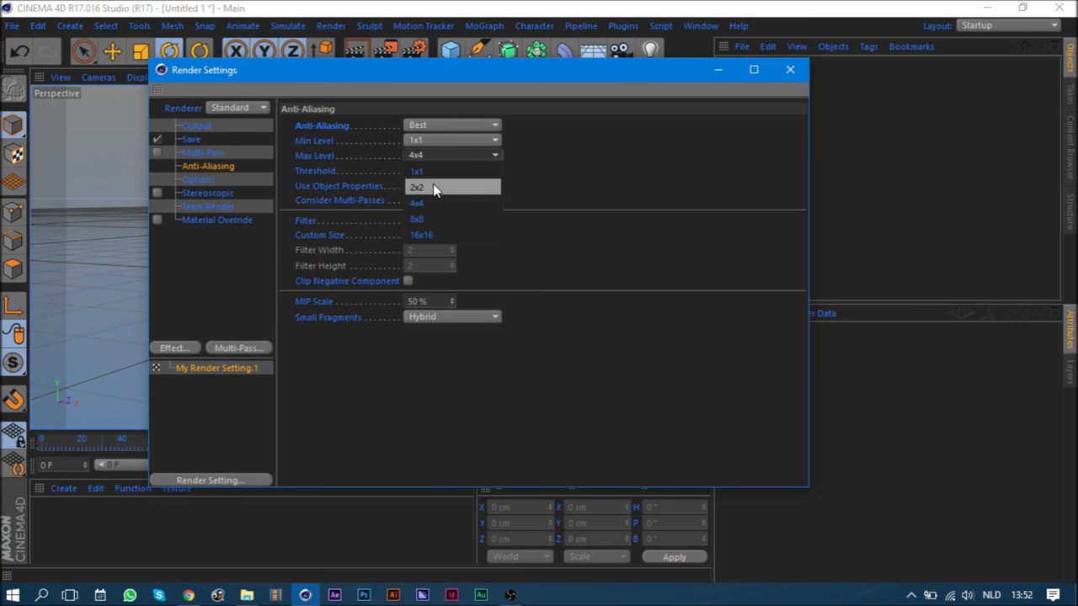
click(433, 184)
- Lower Ray Depth and Shadow Depth to 7 in the render options
click(199, 179)
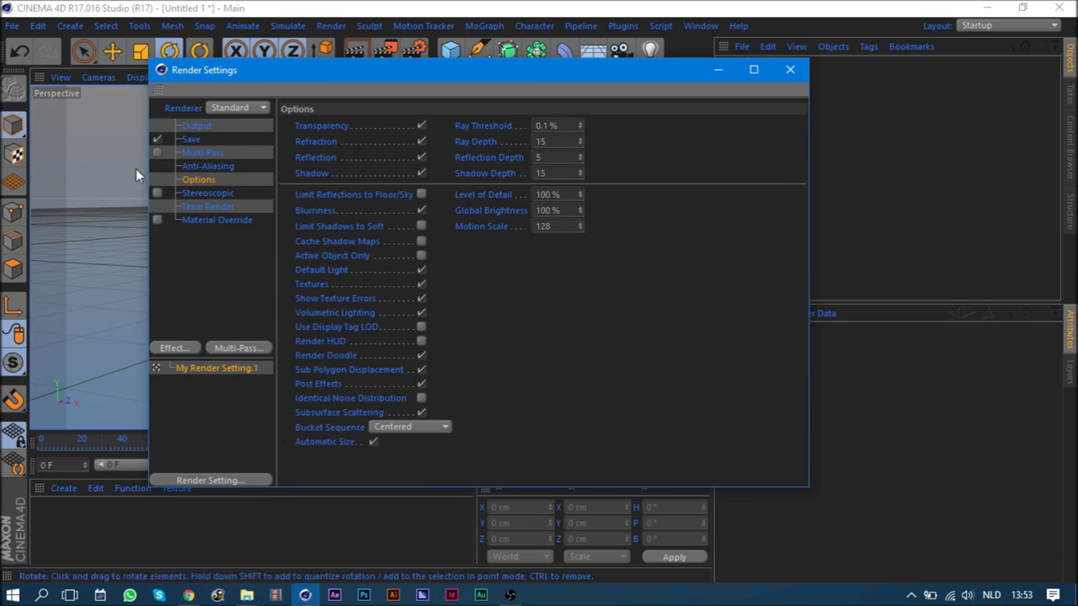
double_click(544, 140)
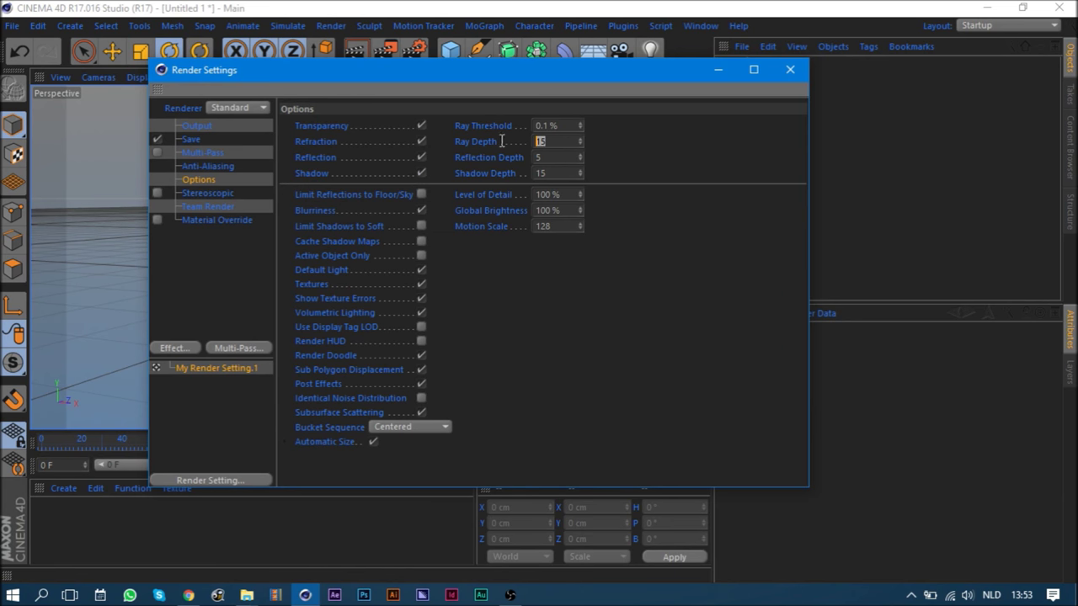
text(7)
double_click(565, 173)
text(7)
double_click(537, 157)
- Add a Soft Filter render effect with 9 % Strength
right_click(204, 254)
click(180, 254)
right_click(181, 254)
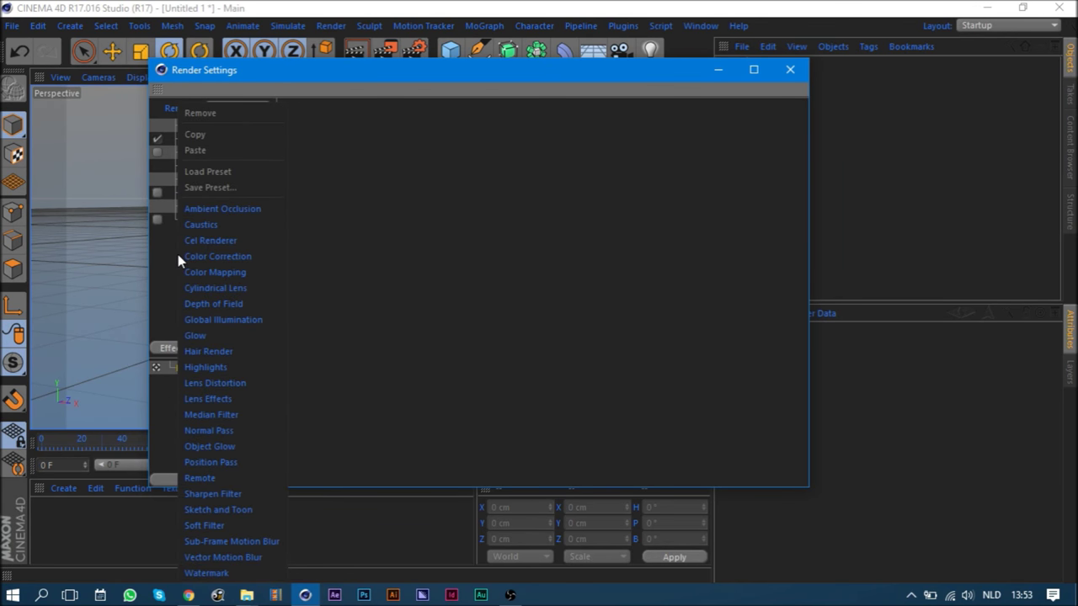
click(232, 526)
click(371, 146)
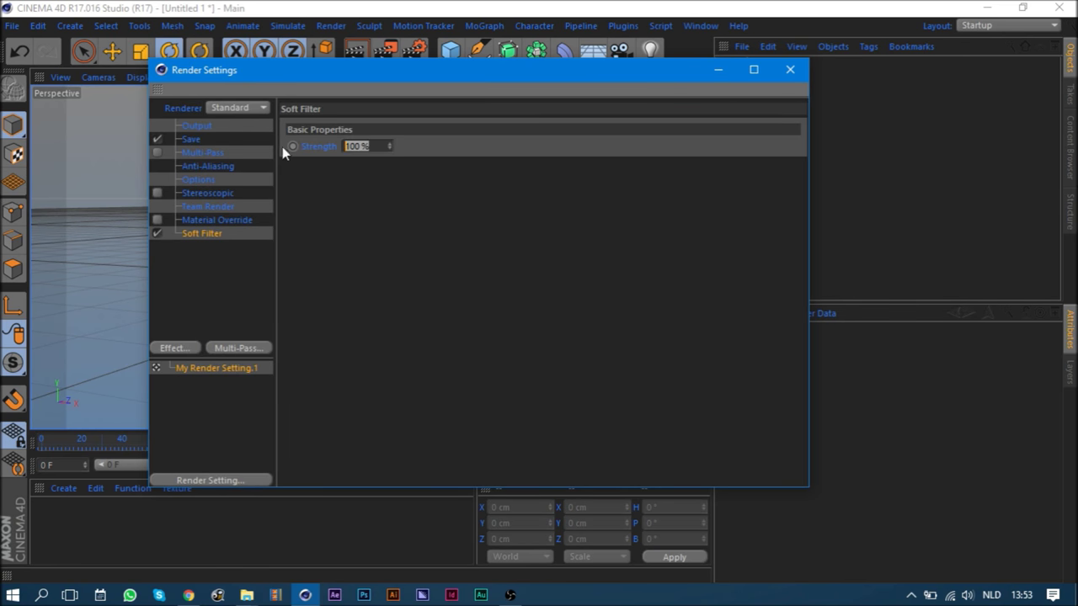
text(9)
key(Return)
- Add Global Illumination with Low record density and Low sample quality
right_click(217, 296)
click(266, 334)
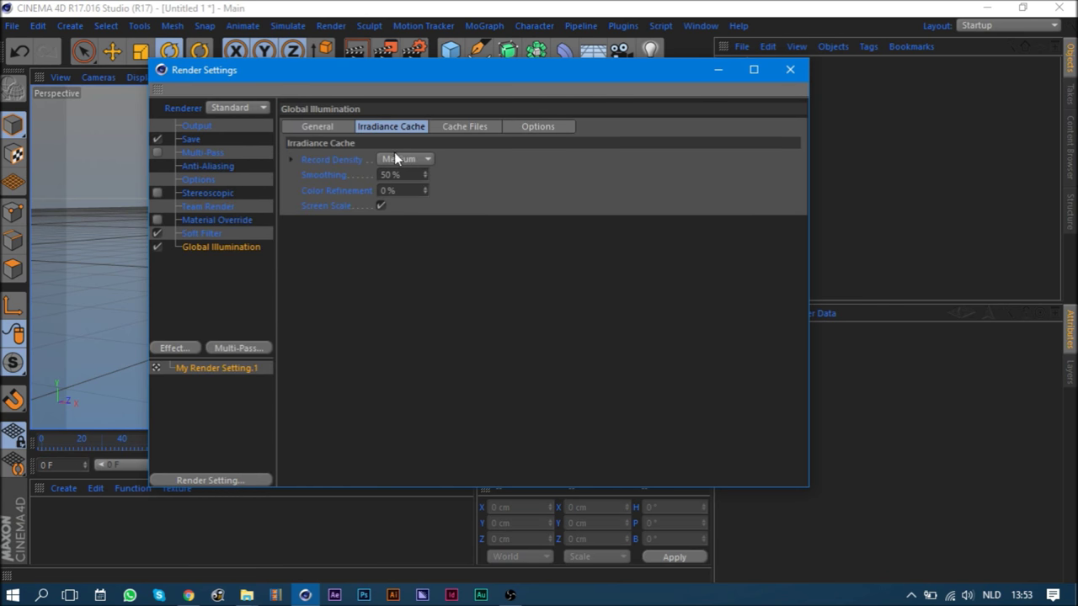
click(396, 158)
click(408, 209)
click(321, 126)
click(433, 231)
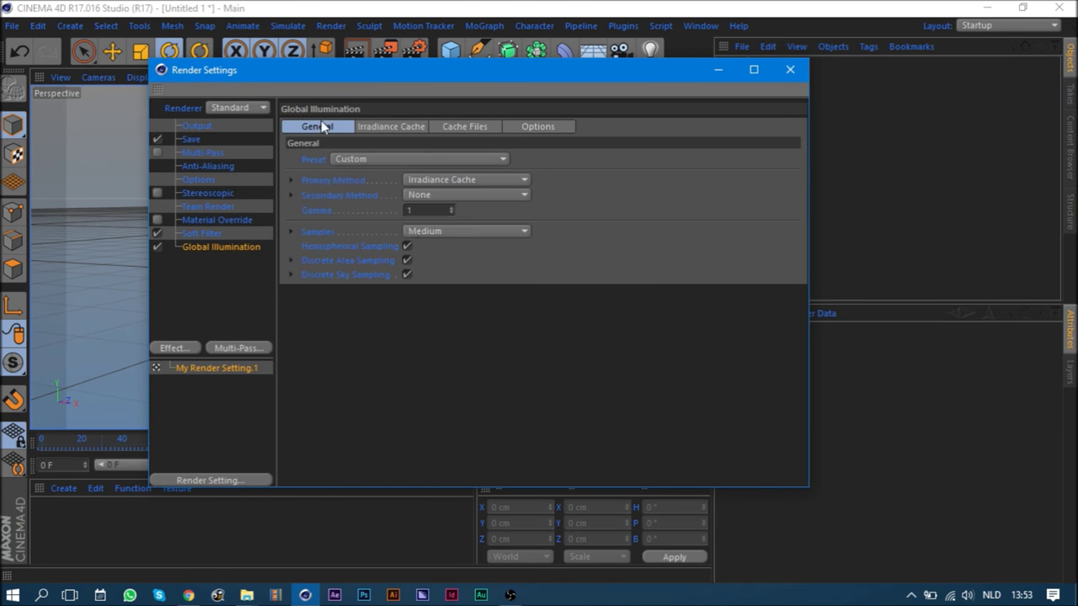
click(418, 278)
- Add Ambient Occlusion with samples 1 to 16, then close Render Settings
right_click(218, 263)
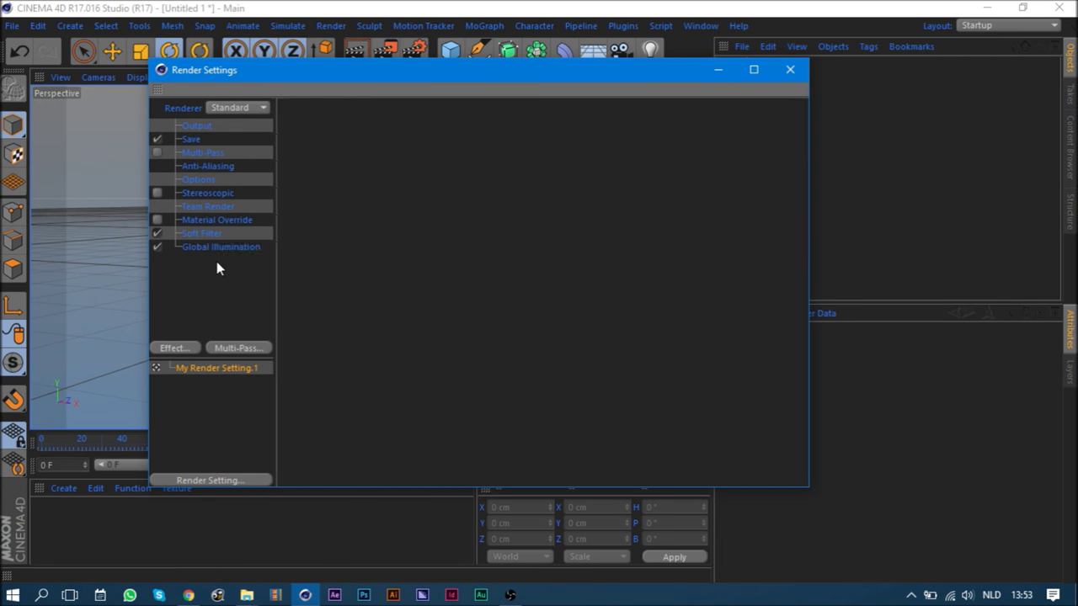
click(281, 237)
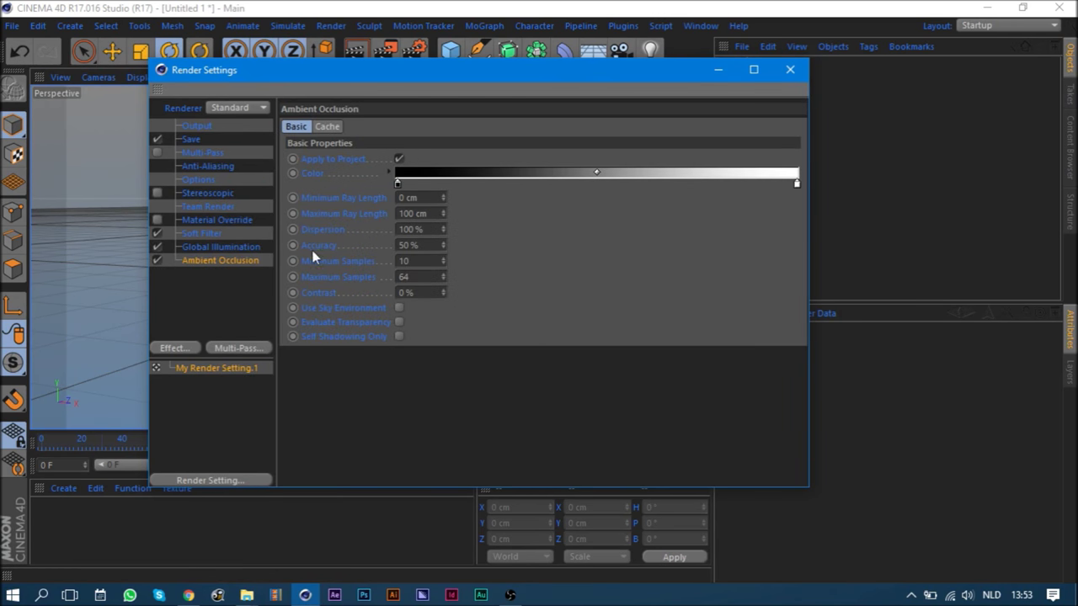
double_click(426, 262)
text(1)
key(Tab)
text(16)
key(Return)
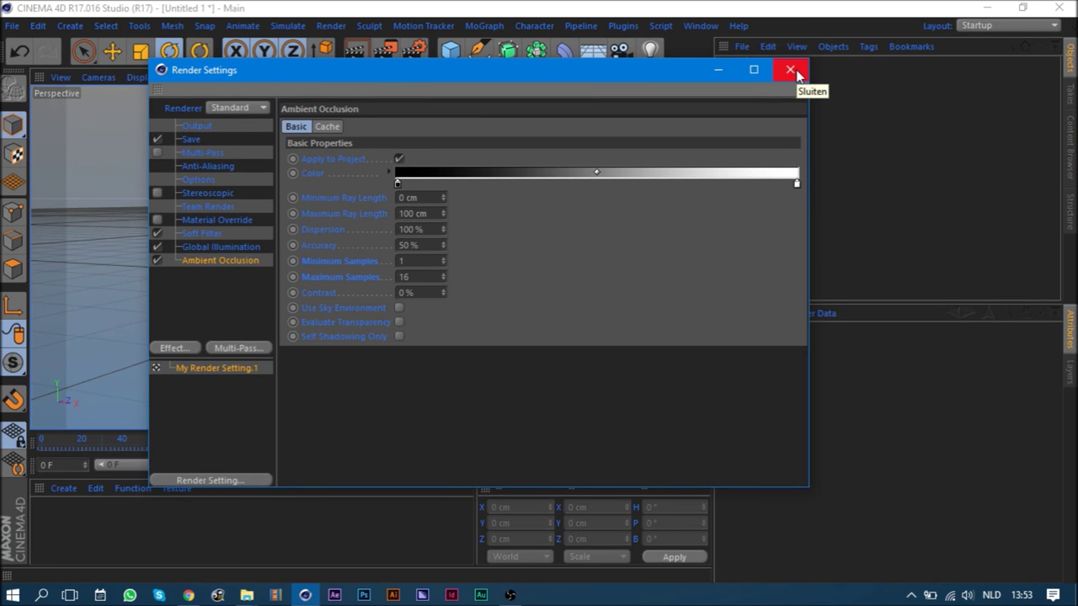
click(791, 69)
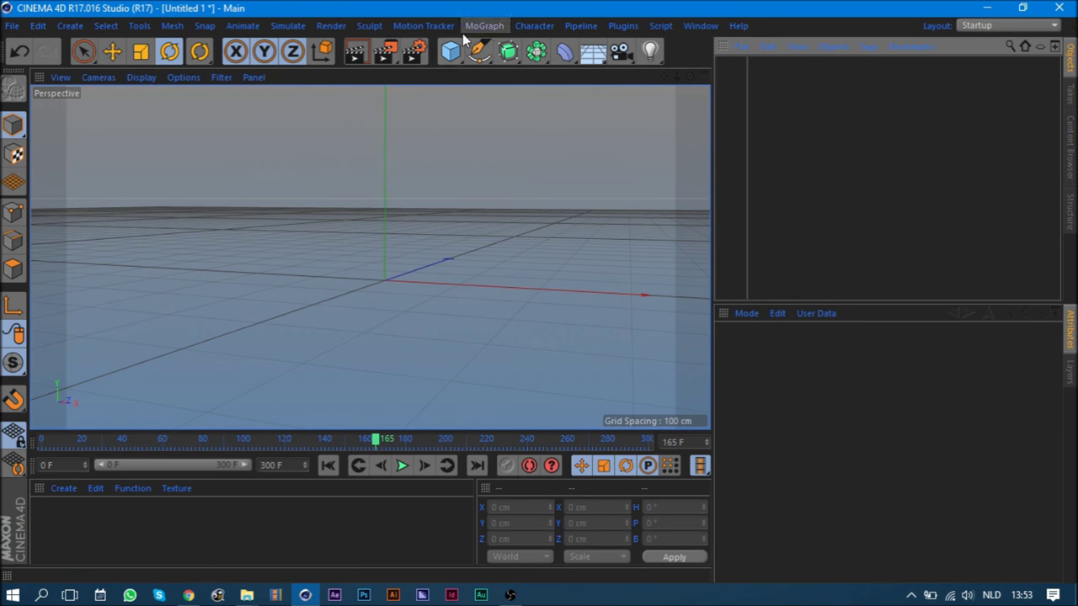
- Add a MoText object from the MoGraph menu and duplicate it
click(491, 31)
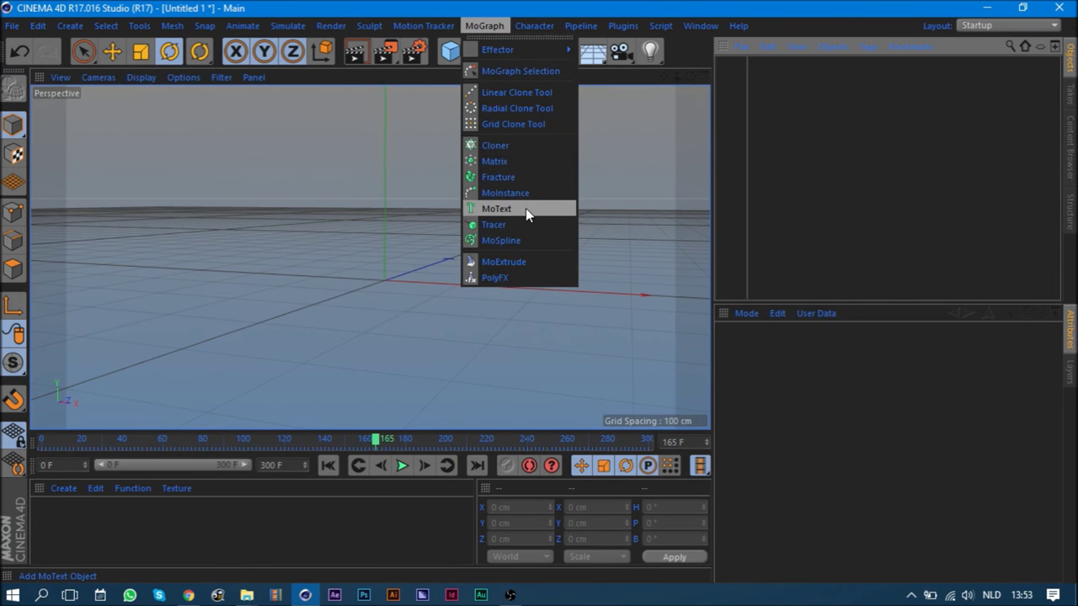
click(526, 208)
key(ctrl+c)
key(ctrl+v)
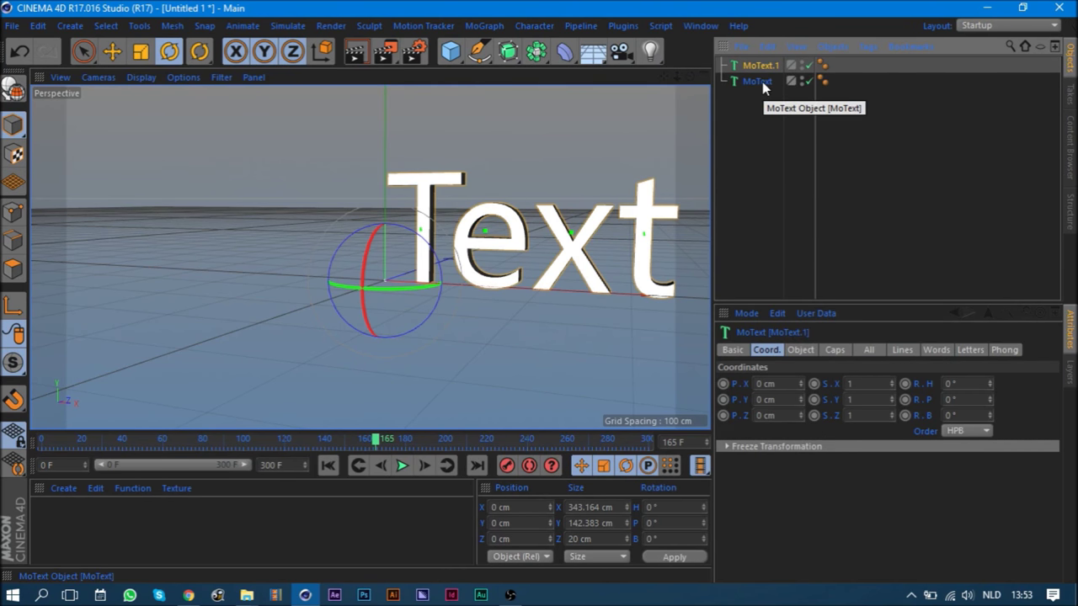
- Set both MoText objects' text to MURTOX, aligned to the middle
ctrl+click(758, 81)
click(801, 349)
key(Tab)
text(MURTOX)
click(739, 386)
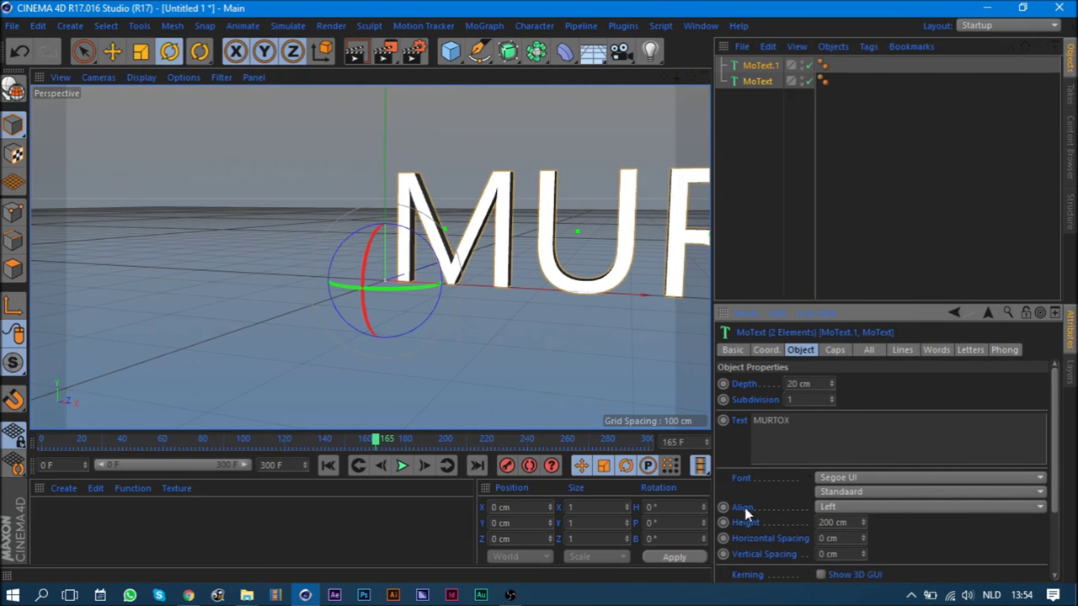
click(872, 508)
click(863, 536)
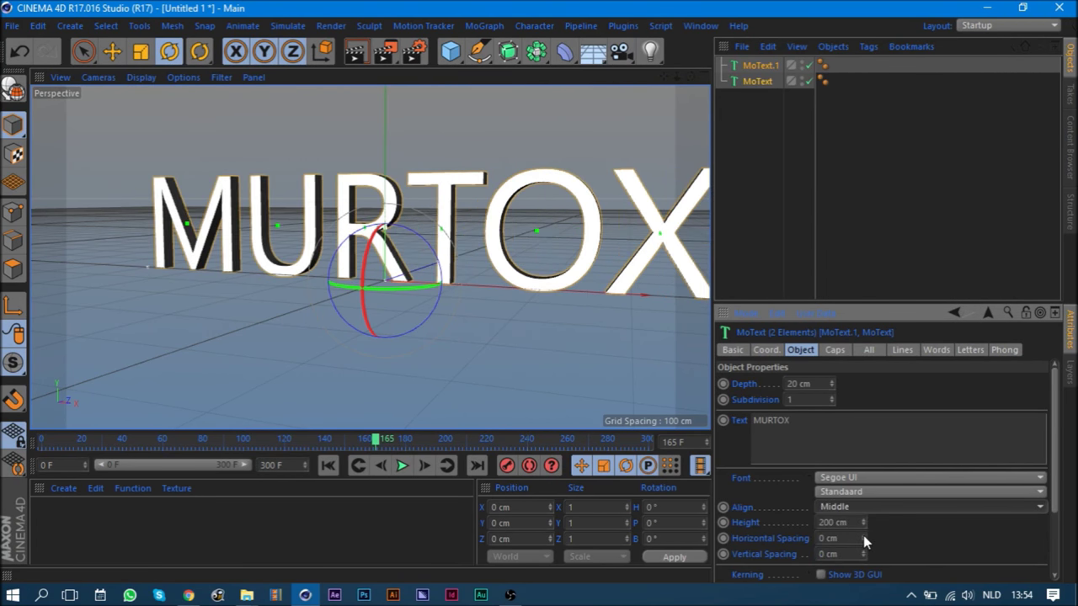
- Give MoText a 50 cm extrusion depth and MoText.1 a 40 cm depth
click(762, 80)
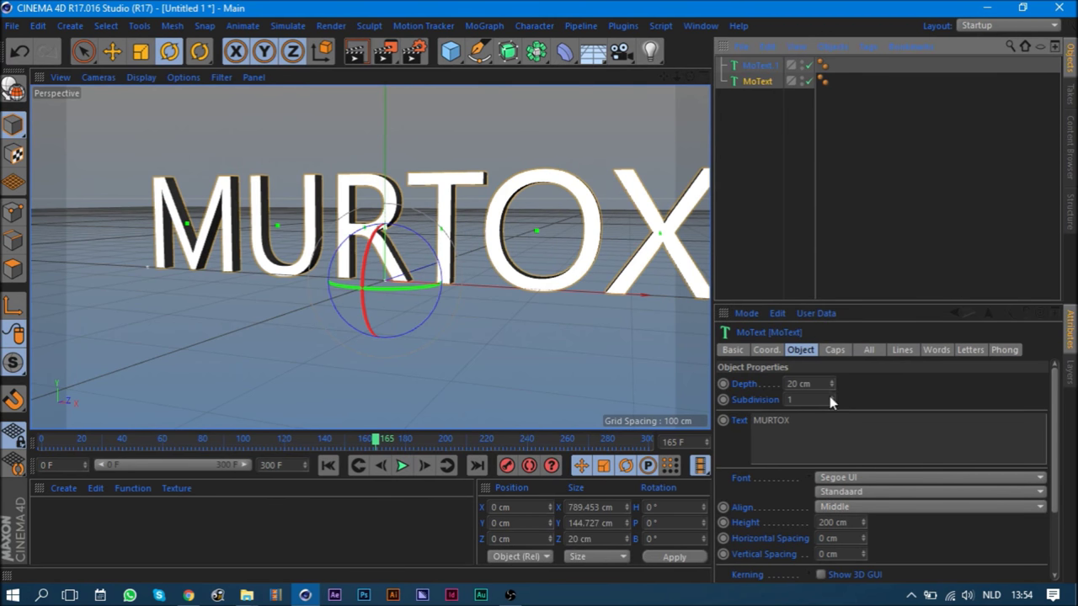
click(799, 384)
text(50)
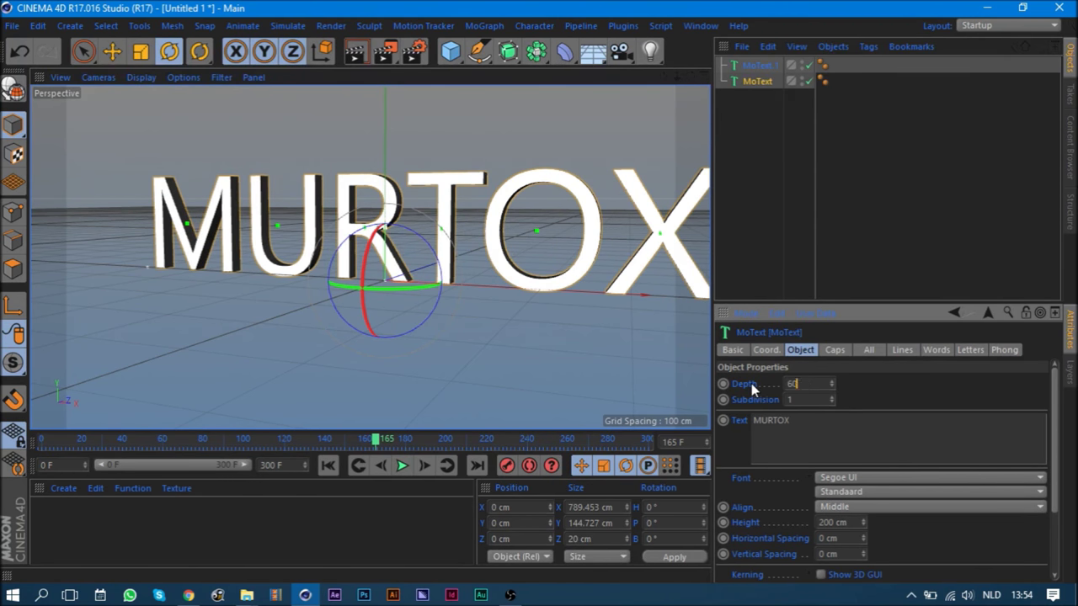
key(Return)
text(40)
key(Return)
- Give both texts Fillet Caps with 11 steps and 2 cm radius, MoText.1's start radius 1 cm
key(ctrl+a)
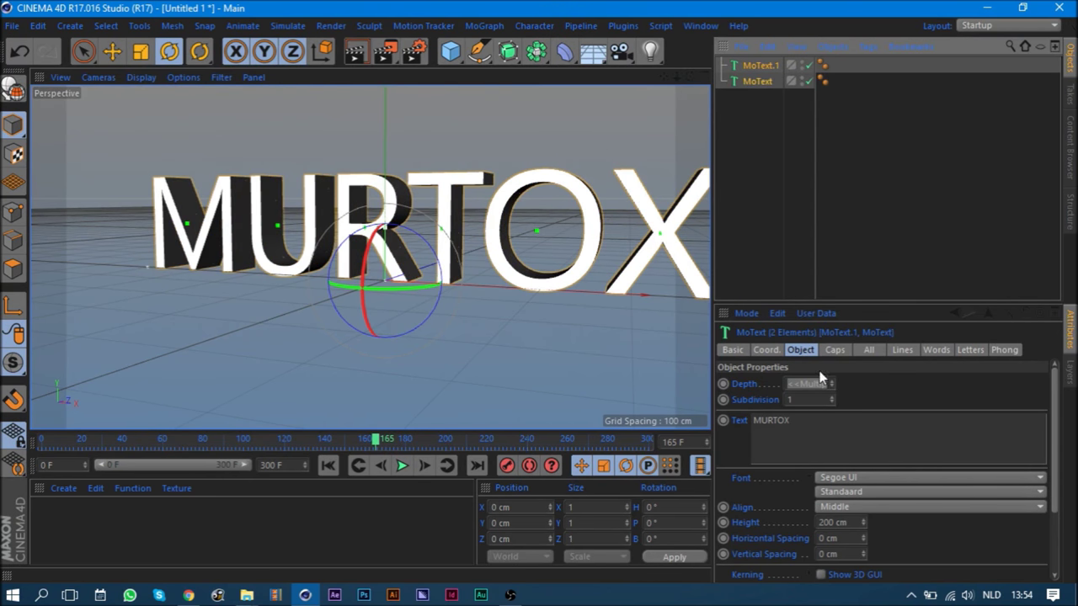
click(832, 349)
click(860, 384)
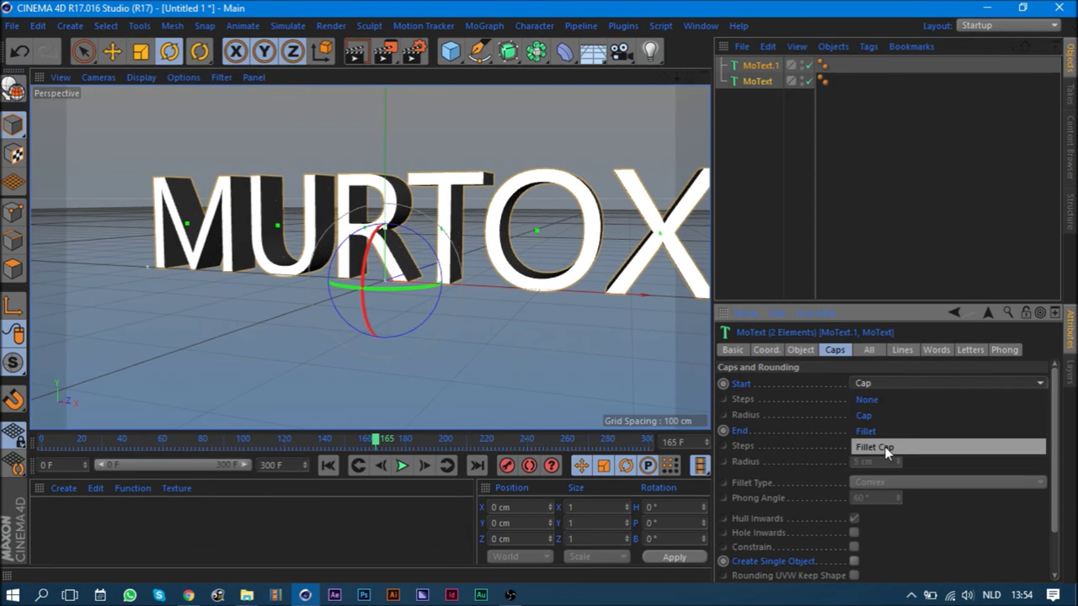
click(890, 446)
click(876, 431)
click(880, 495)
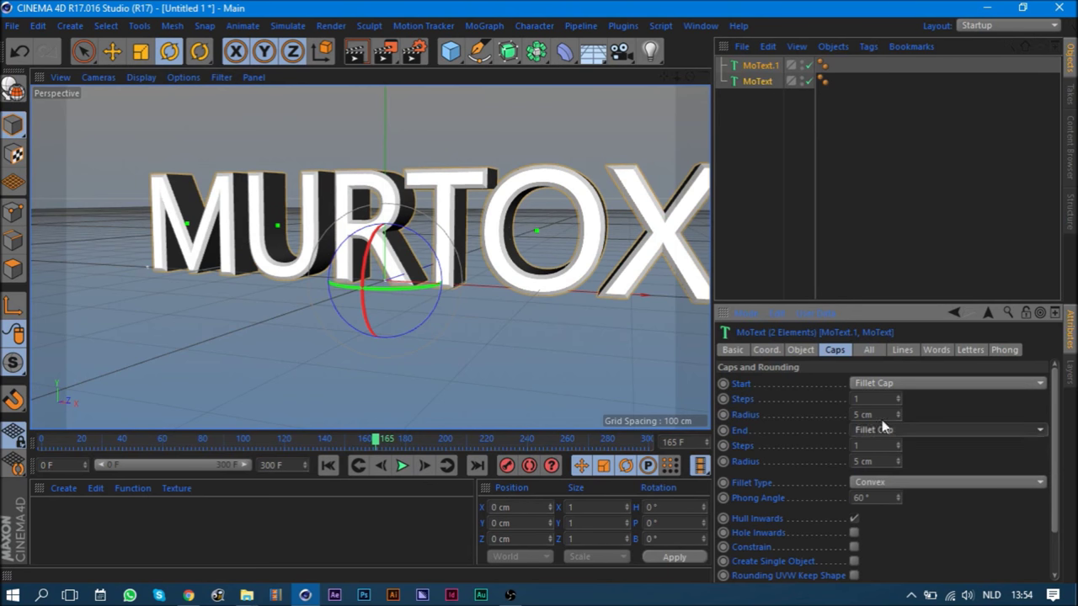
click(867, 445)
text(1)
key(shift+Tab)
text(3)
key(Return)
click(767, 66)
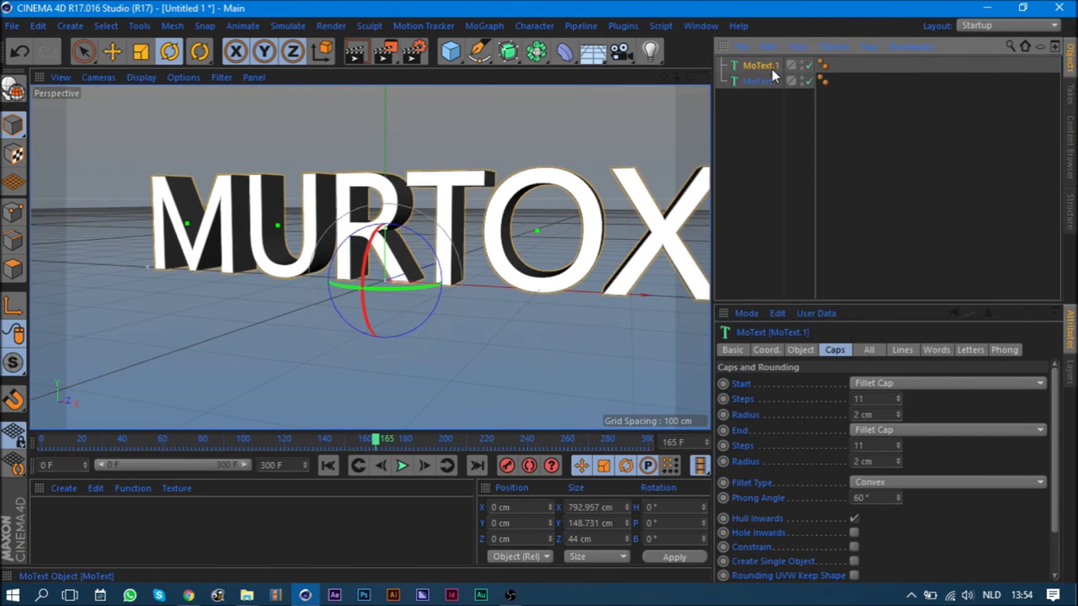
click(898, 412)
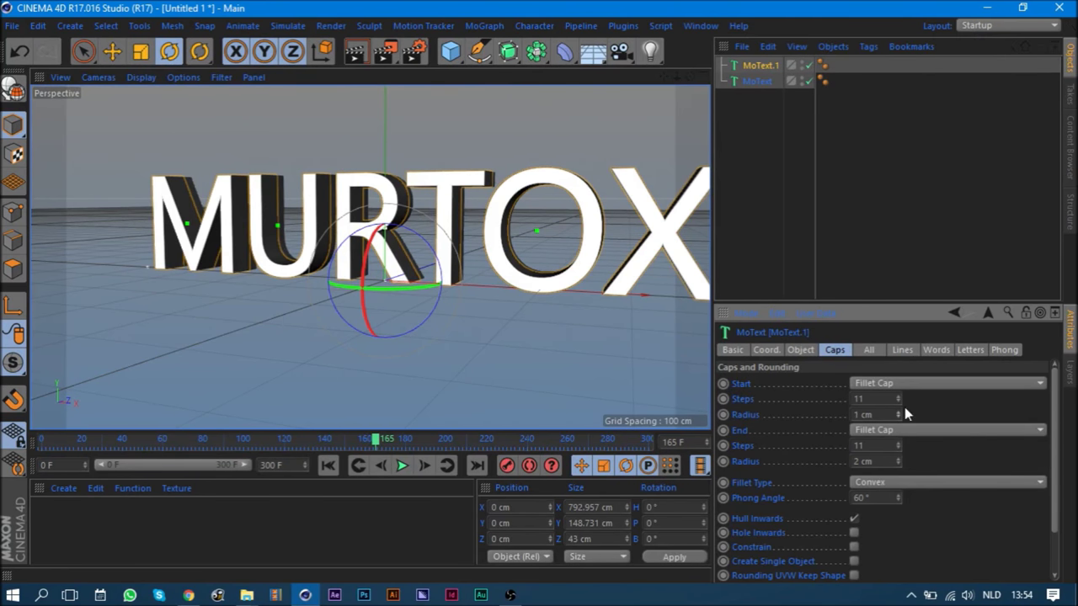
- Move MoText.1 10 cm back along Z, then reselect both MoText objects
click(766, 225)
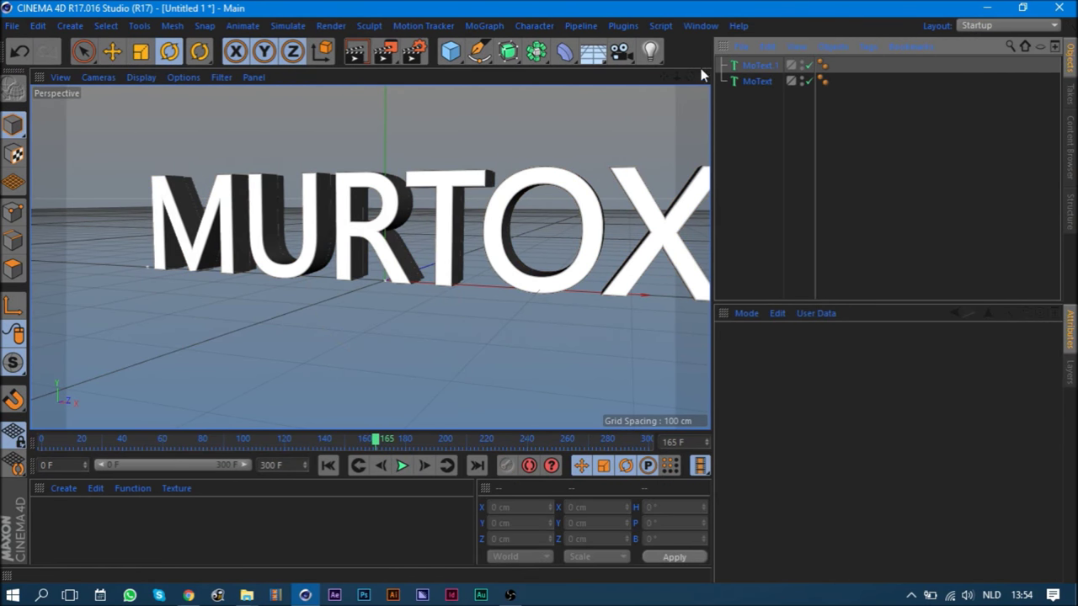
drag(691, 75, 640, 127)
drag(690, 76, 532, 205)
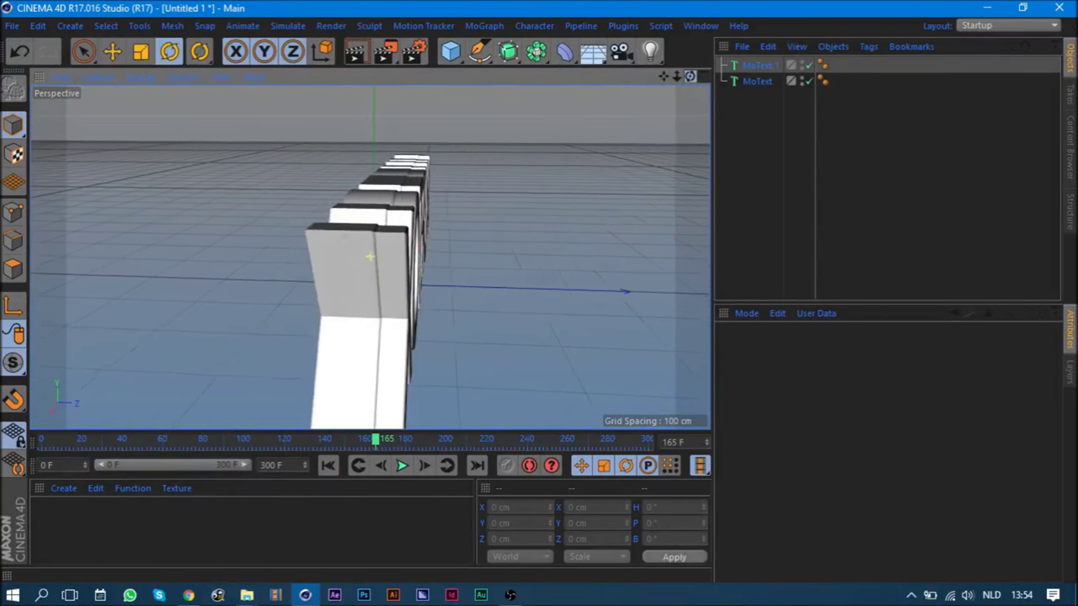
key(e)
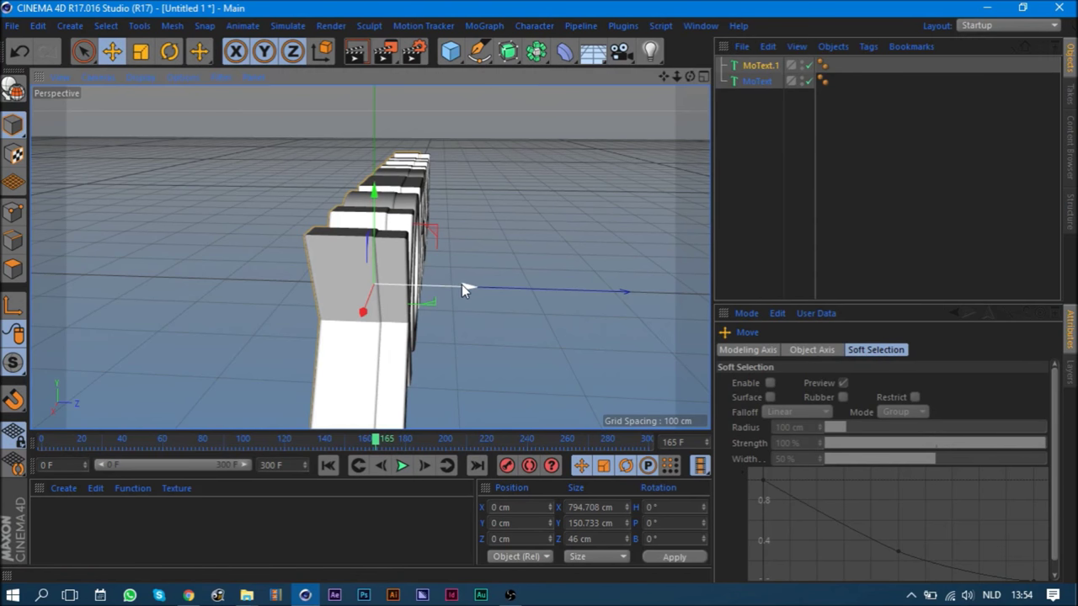
drag(462, 285, 473, 286)
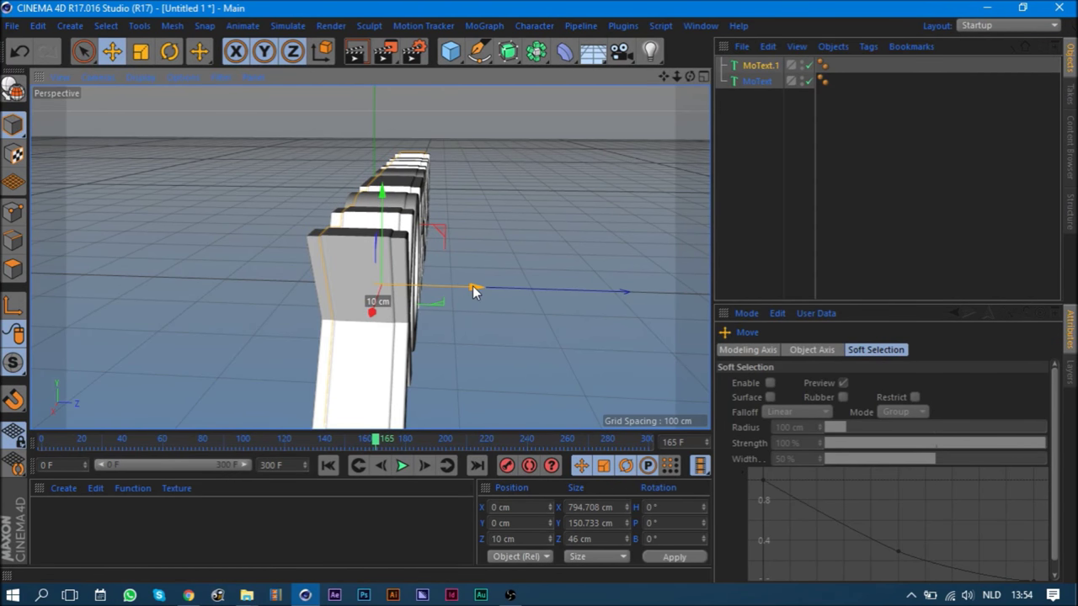
drag(690, 76, 716, 80)
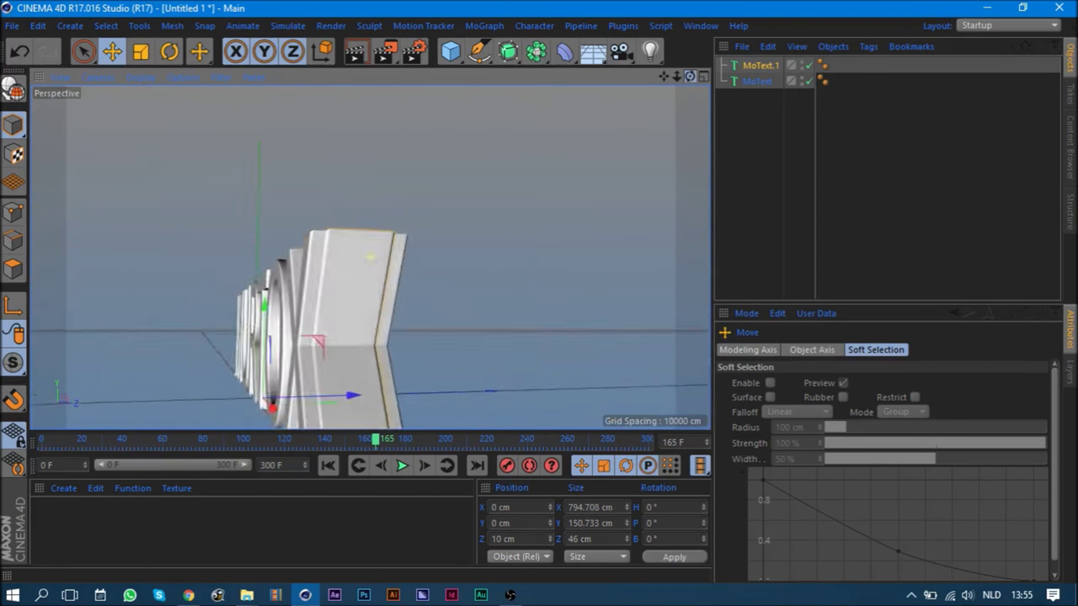
mouse_move(690, 75)
mouse_down()
mouse_move(669, 77)
mouse_move(749, 83)
mouse_up()
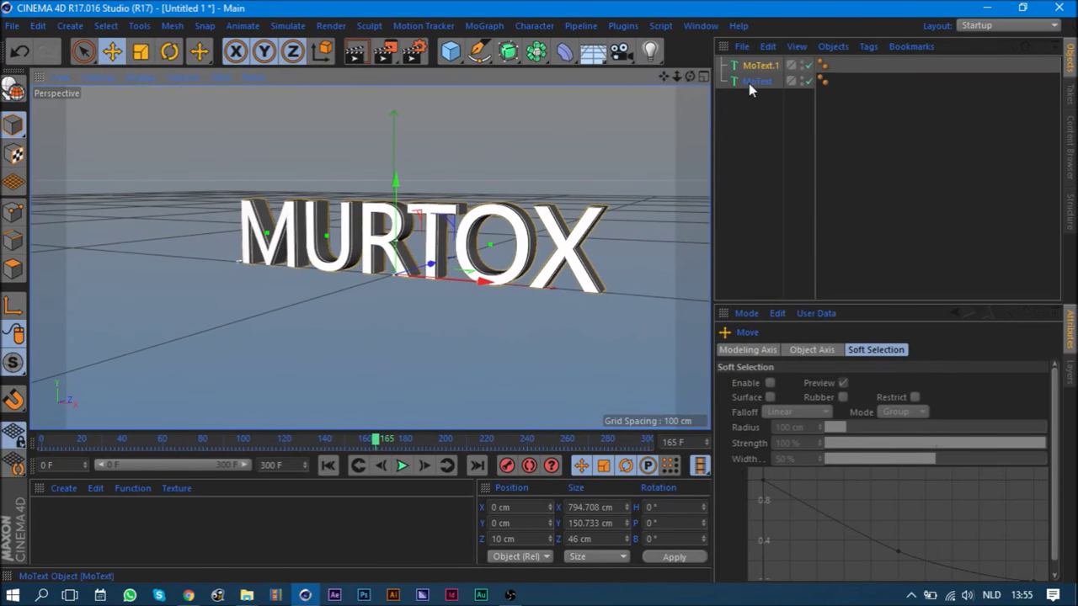
ctrl+click(752, 82)
click(801, 351)
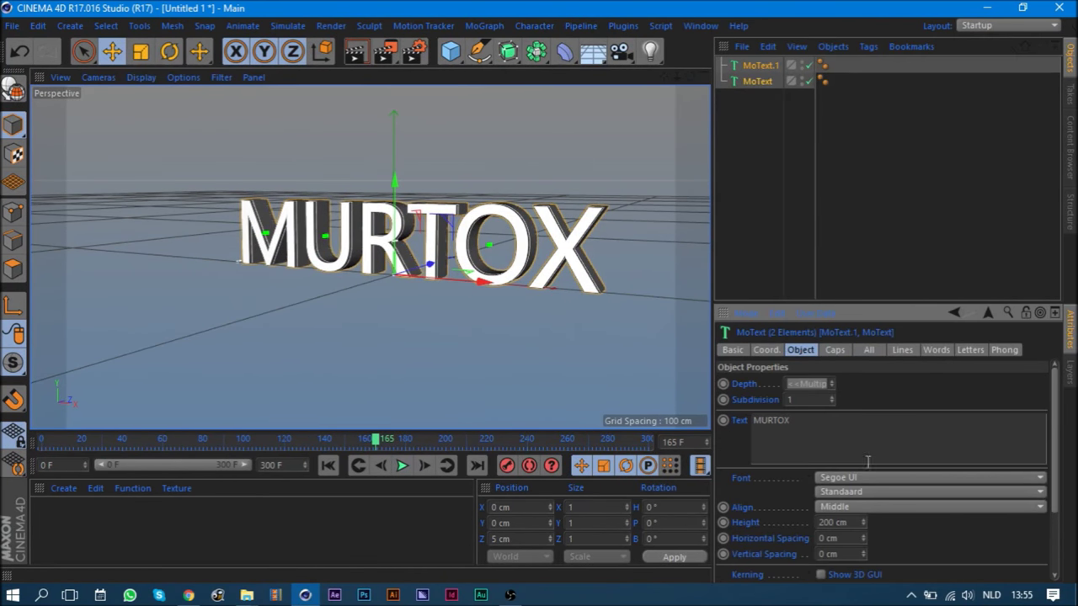
- Switch the font of both MoText objects to CYBERTOOTH
click(870, 487)
scroll(910, 320, up, 5)
scroll(908, 316, up, 7)
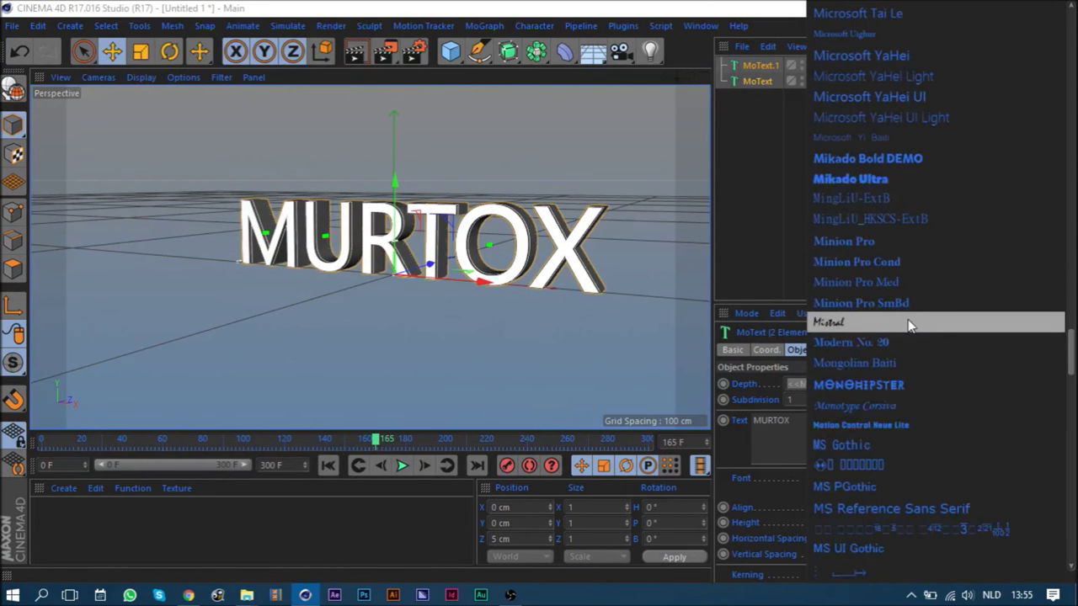
scroll(907, 308, up, 20)
scroll(906, 300, up, 2)
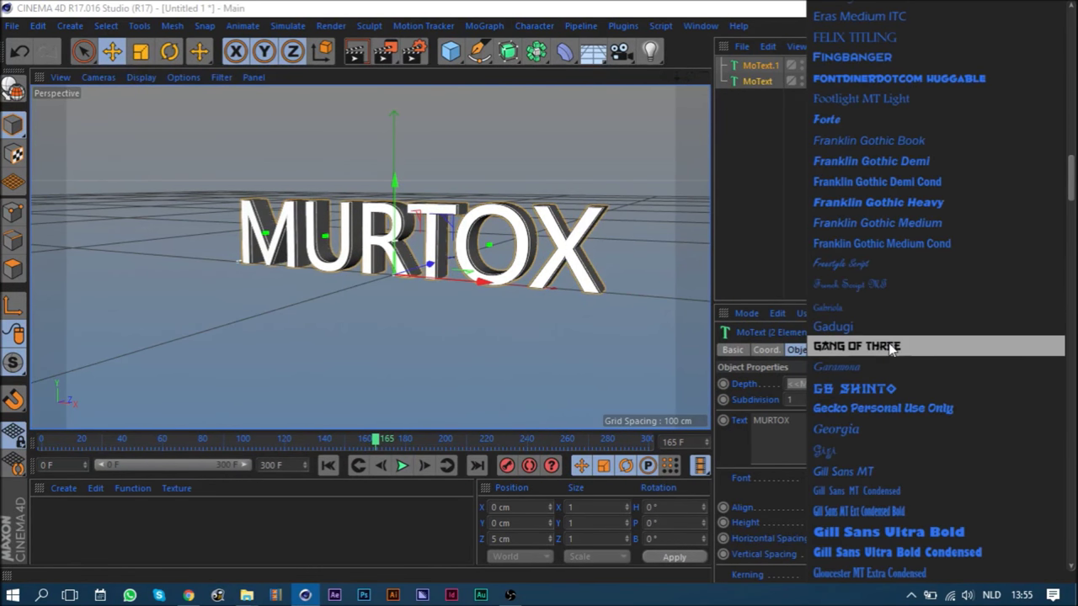
scroll(891, 319, up, 20)
click(892, 268)
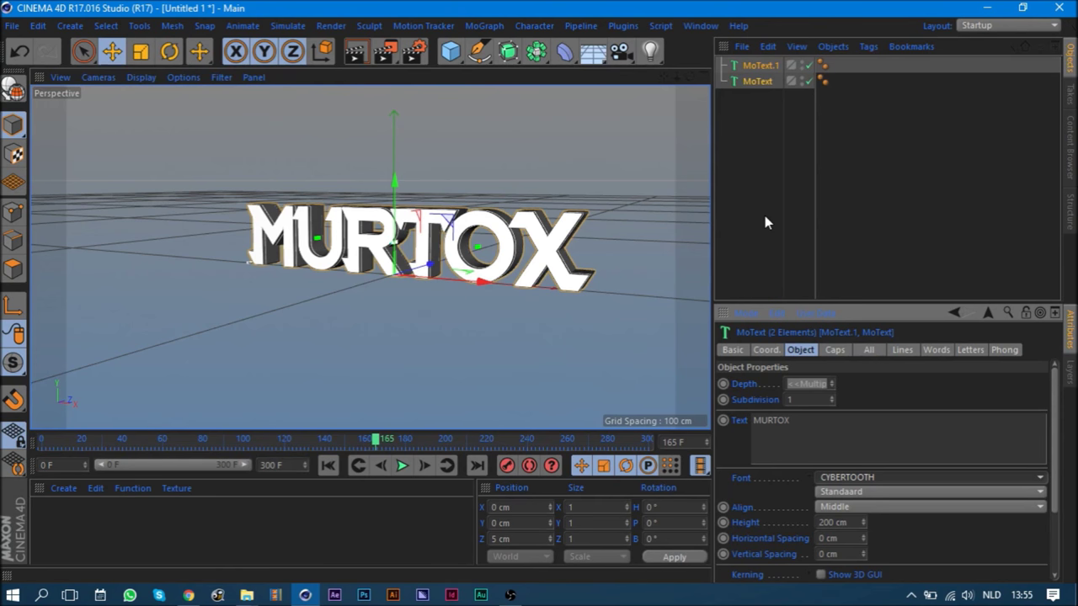
drag(755, 199, 761, 74)
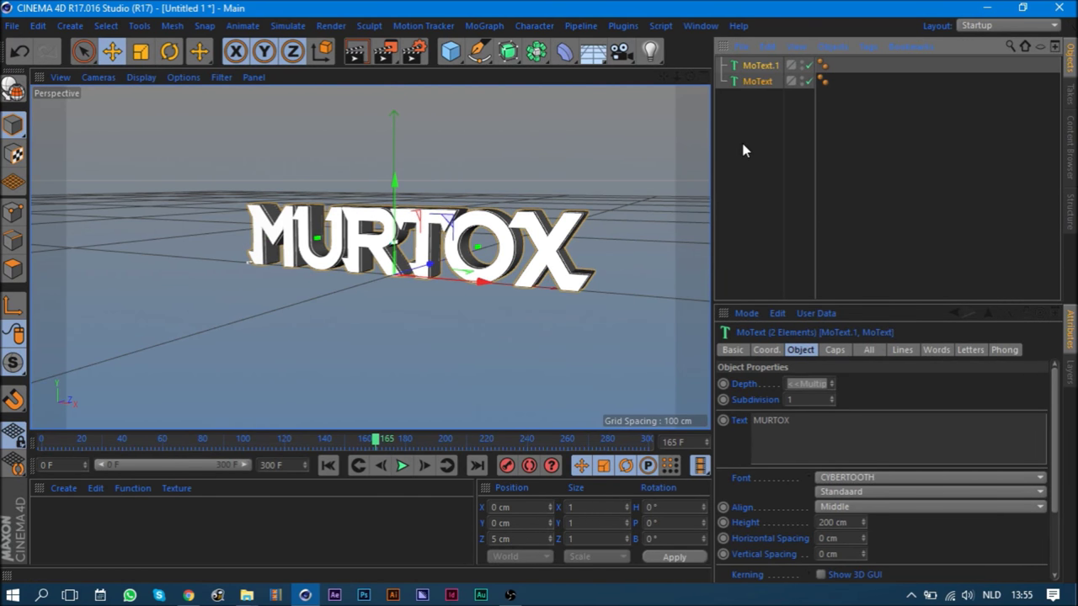
- Make both MoText objects editable and expand their hierarchies to show the letter extrudes
key(c)
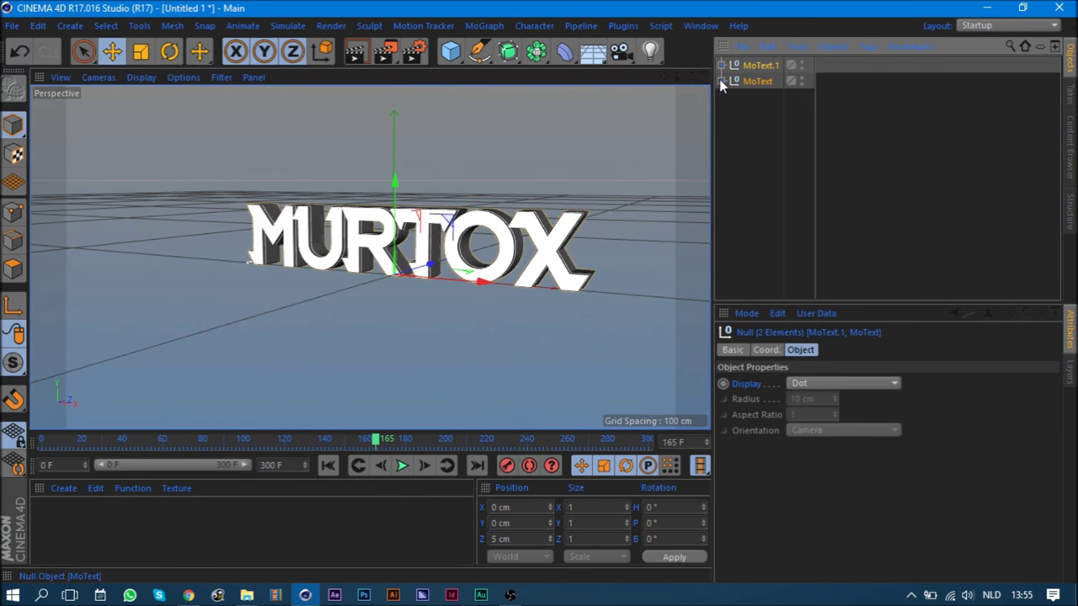
click(721, 80)
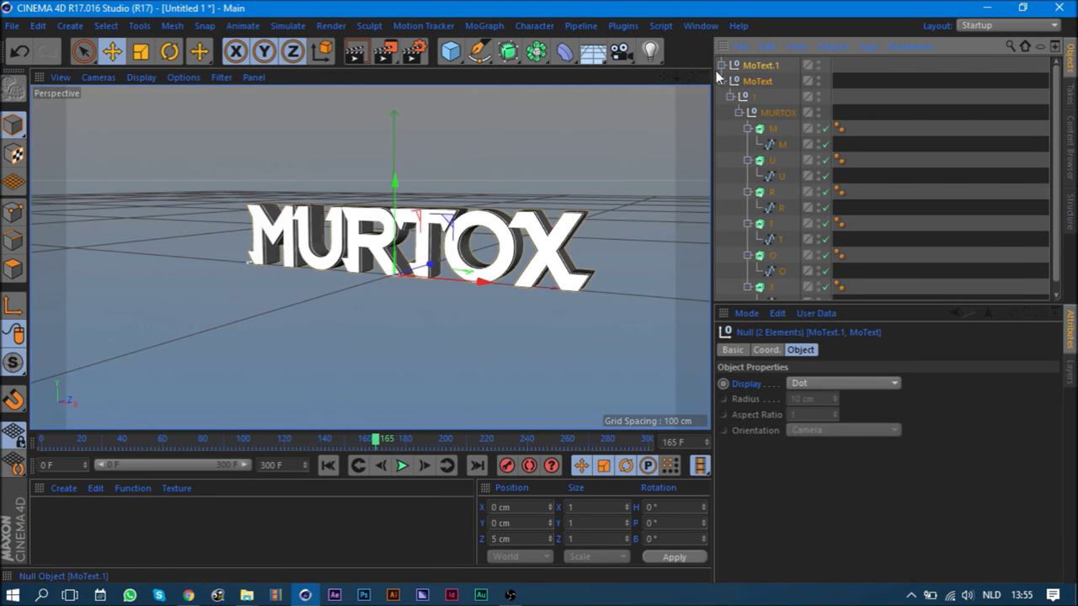
click(722, 64)
click(1016, 137)
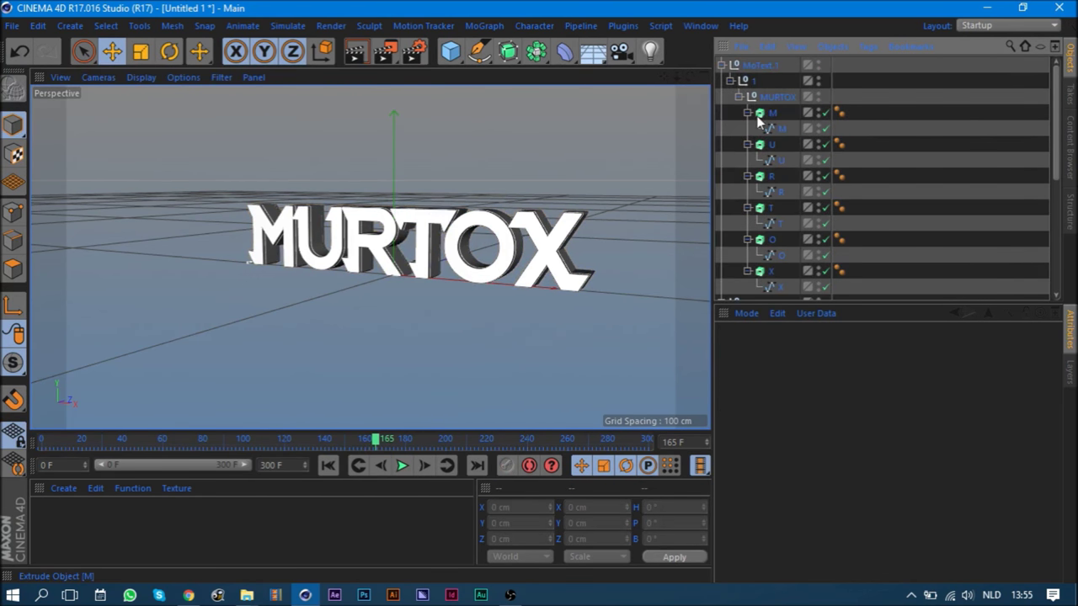
click(747, 112)
click(747, 128)
click(747, 144)
click(747, 161)
click(747, 176)
click(747, 192)
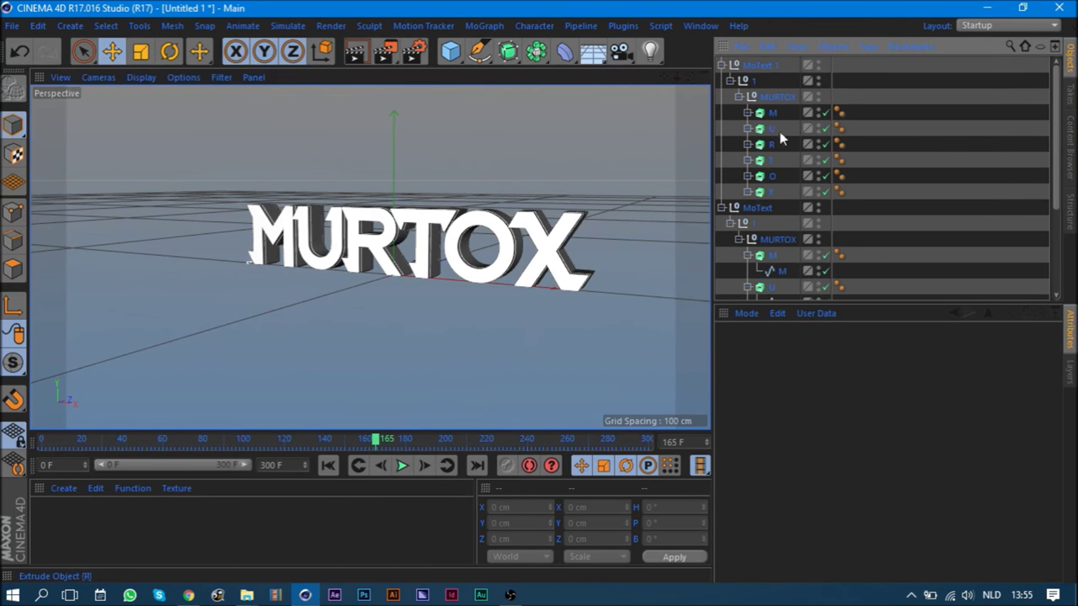
- Gather the M, U, R, T, O and X letters into the lower MURTOX group
mouse_move(769, 116)
mouse_down()
mouse_move(792, 249)
mouse_move(784, 275)
mouse_up()
drag(773, 118, 795, 221)
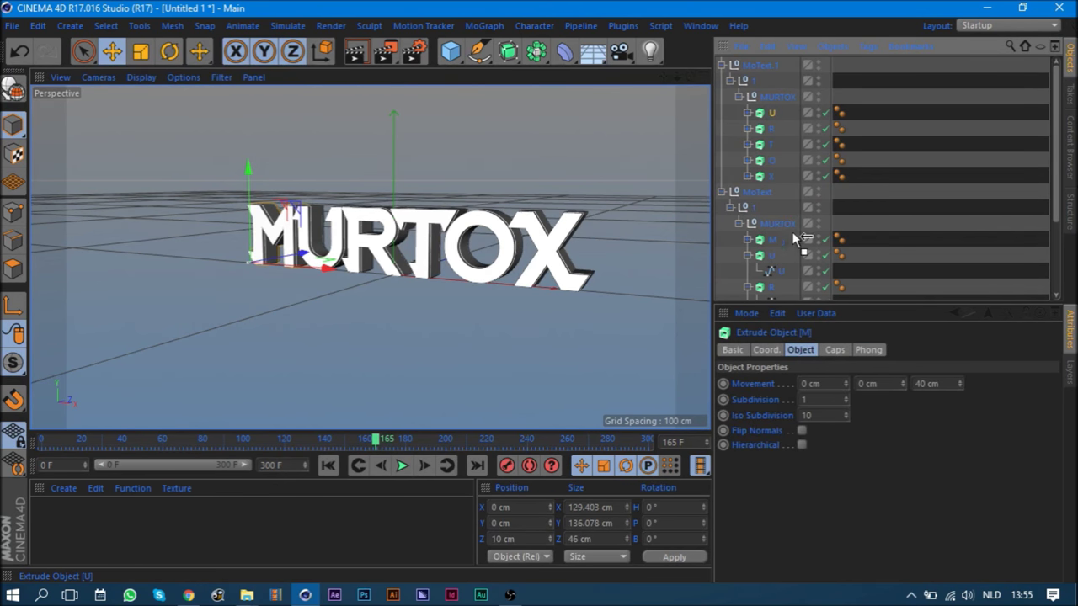
drag(792, 285, 790, 283)
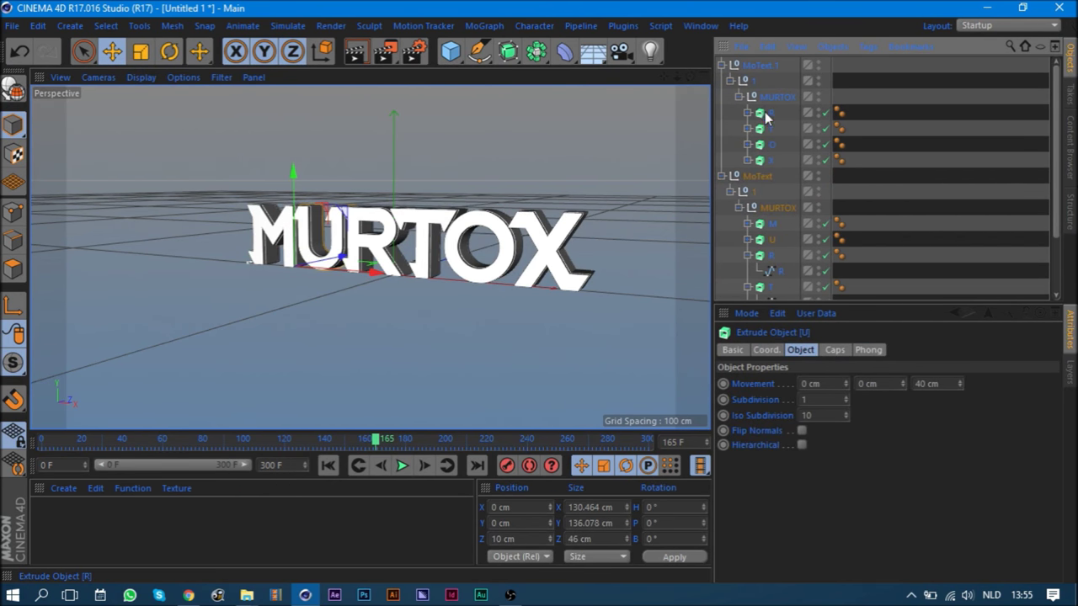
drag(768, 118, 790, 278)
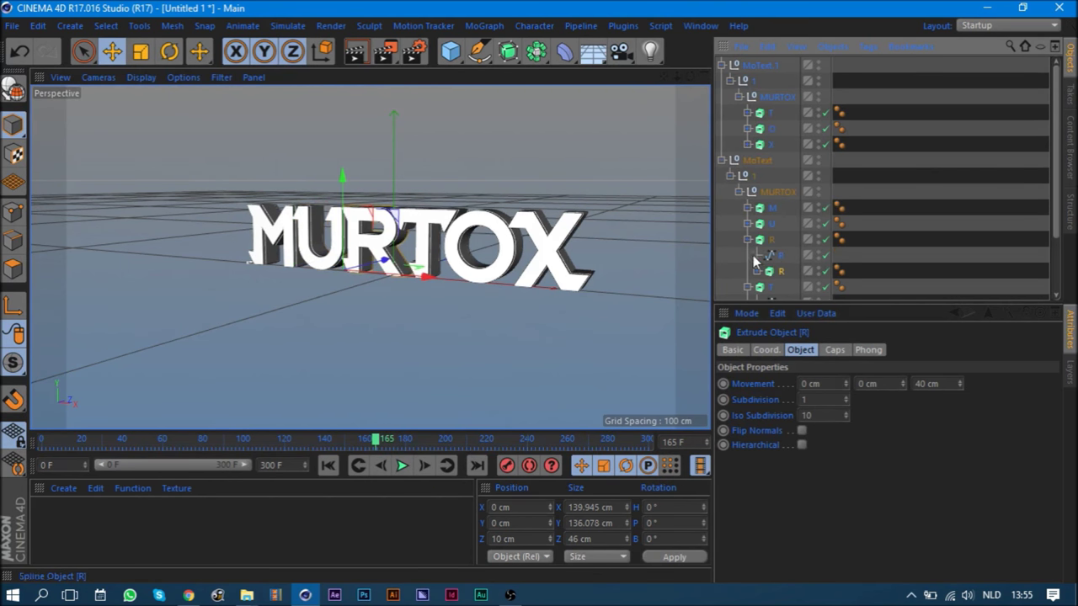
drag(771, 113, 799, 240)
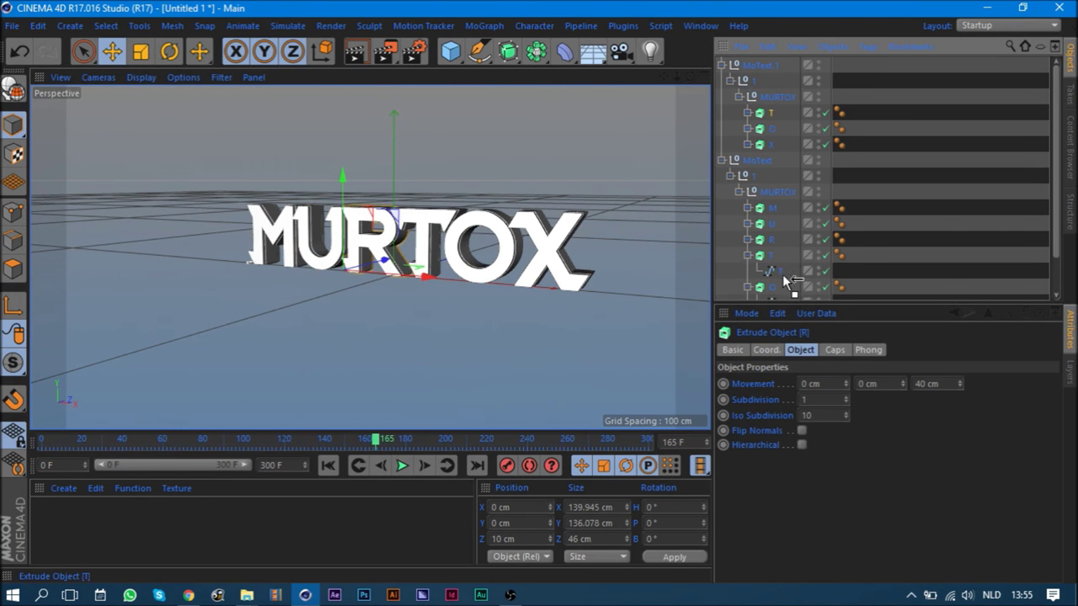
drag(792, 280, 791, 281)
drag(770, 113, 785, 278)
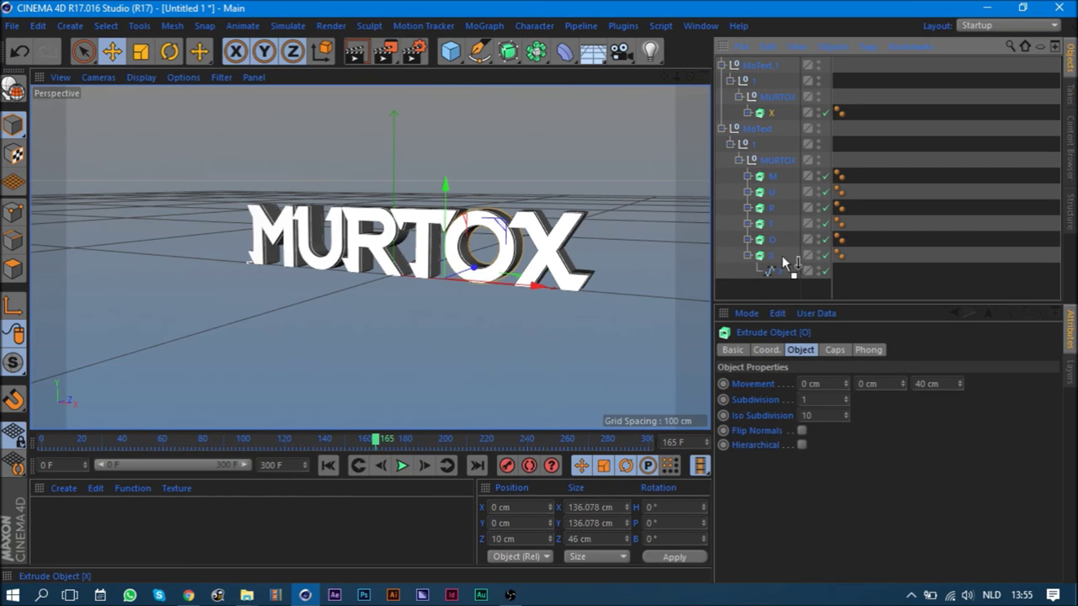
drag(782, 278, 780, 267)
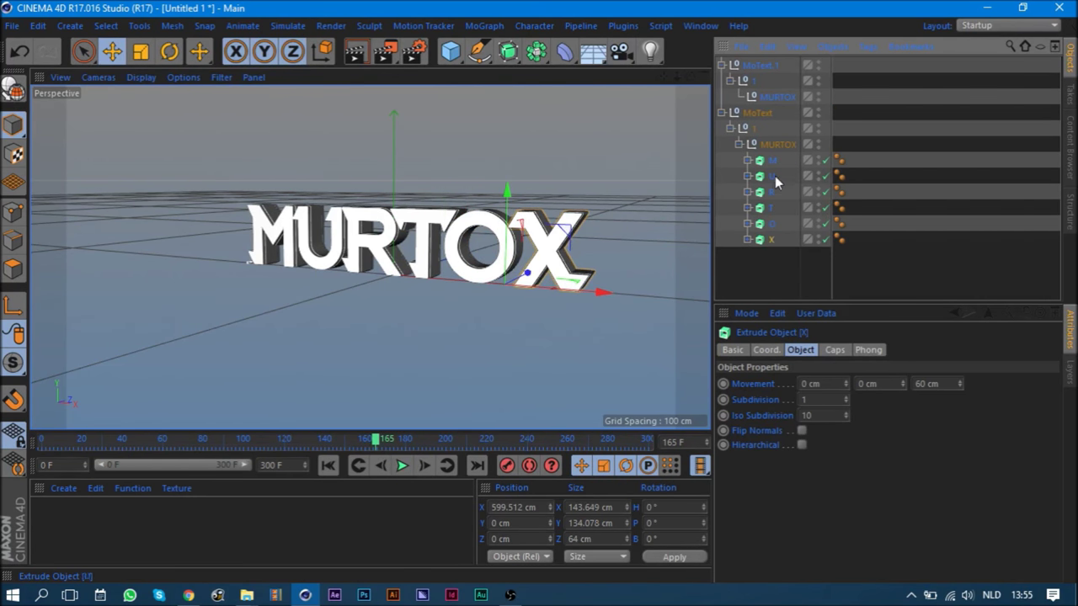
- Move the six letters to the top level and delete the empty MoText groups
shift+click(773, 160)
drag(778, 159, 792, 267)
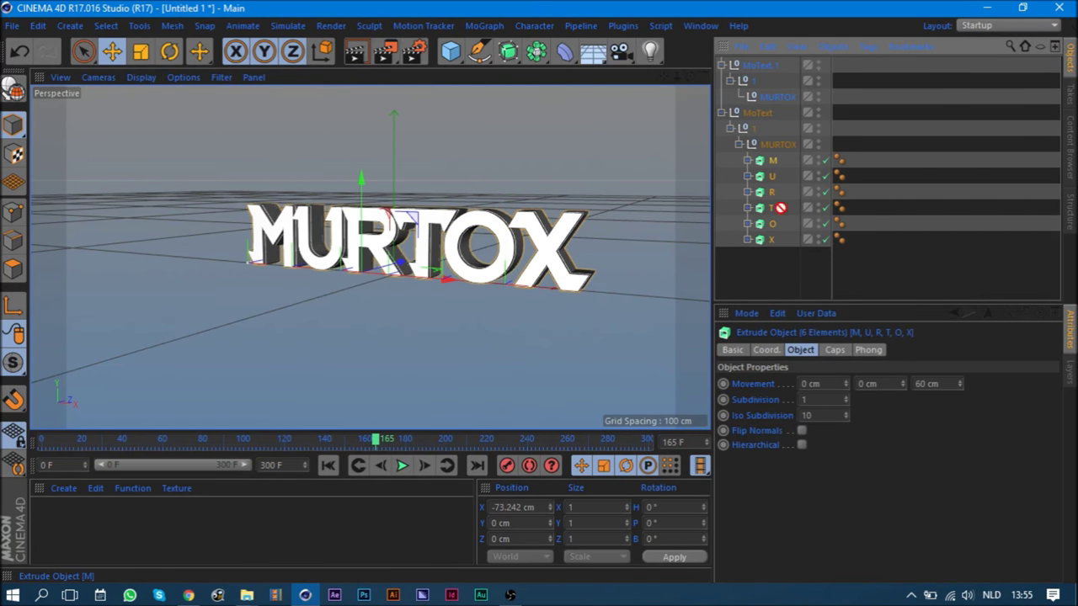
click(759, 66)
key(Delete)
click(762, 64)
key(Delete)
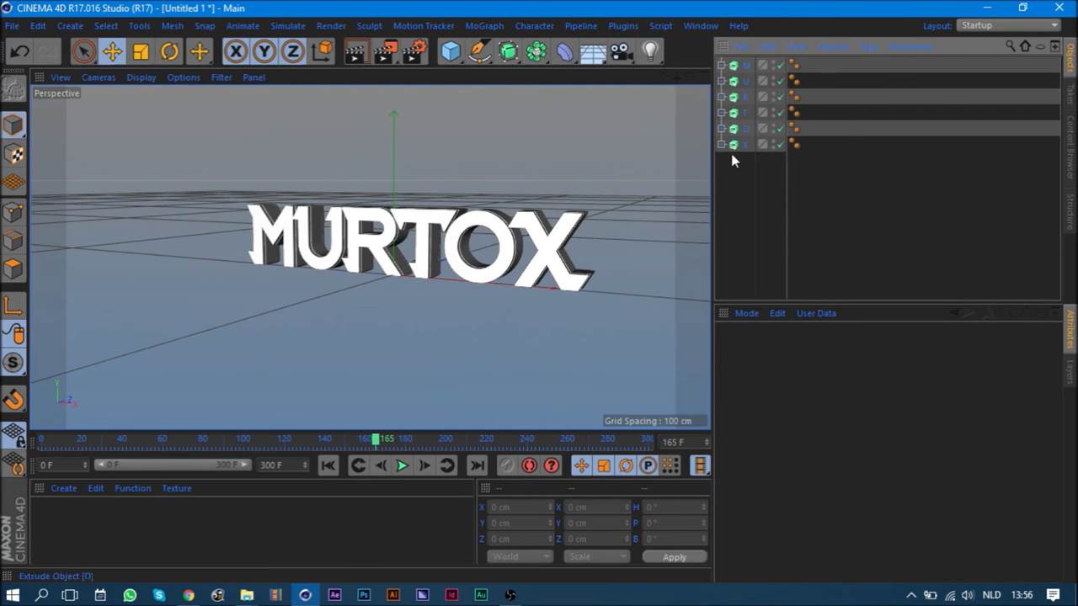
- Test-rotate the M letter to check its pivot, then undo the rotation
click(744, 66)
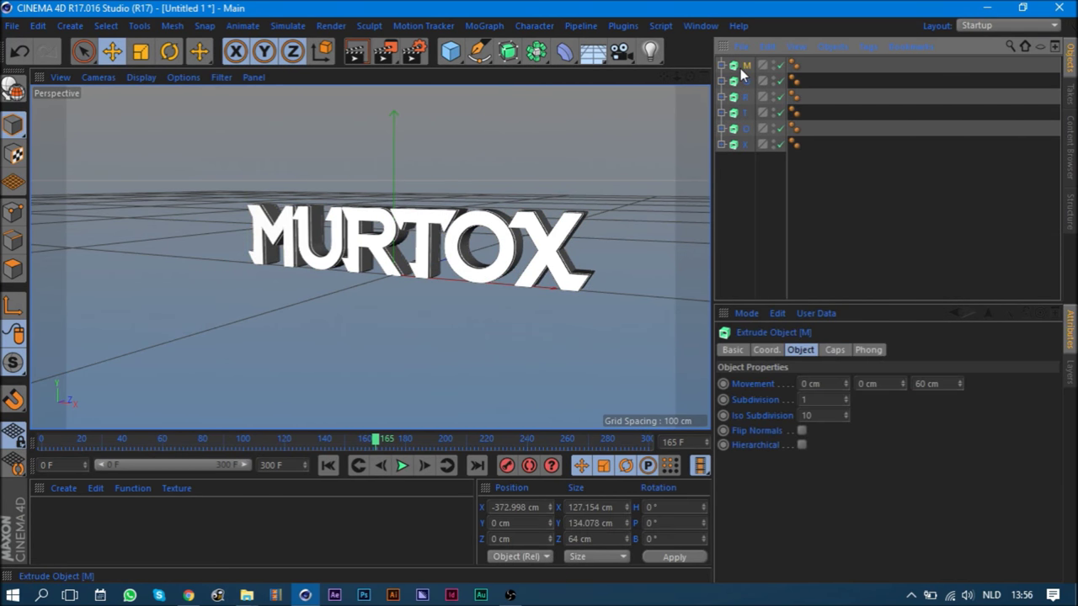
key(r)
drag(266, 273, 499, 325)
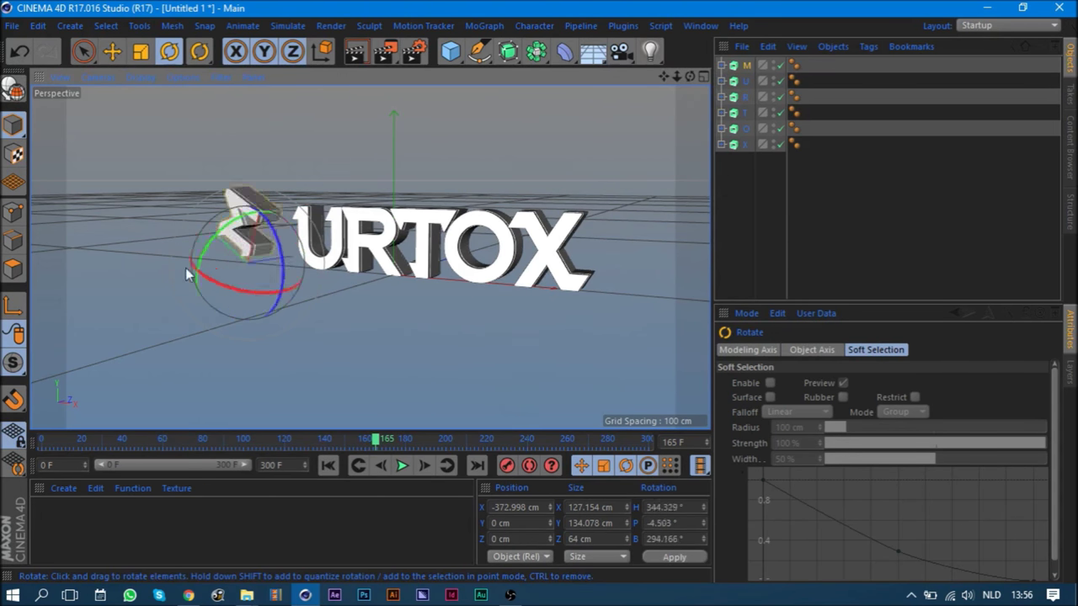
key(ctrl+z)
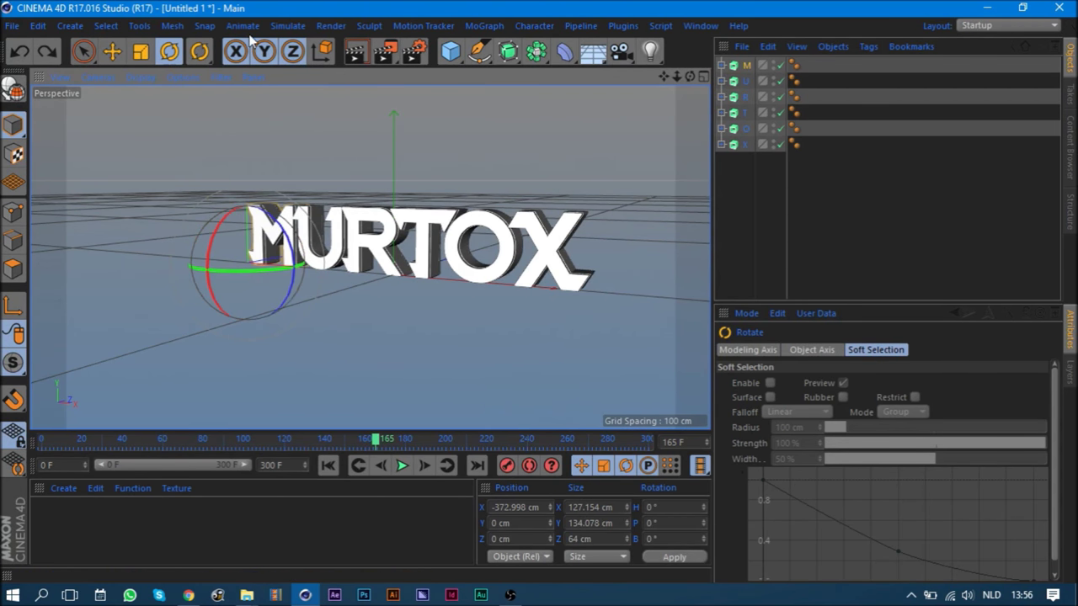
- With Mesh > Axis Center, centre the axes of the M, U and R letters
click(167, 24)
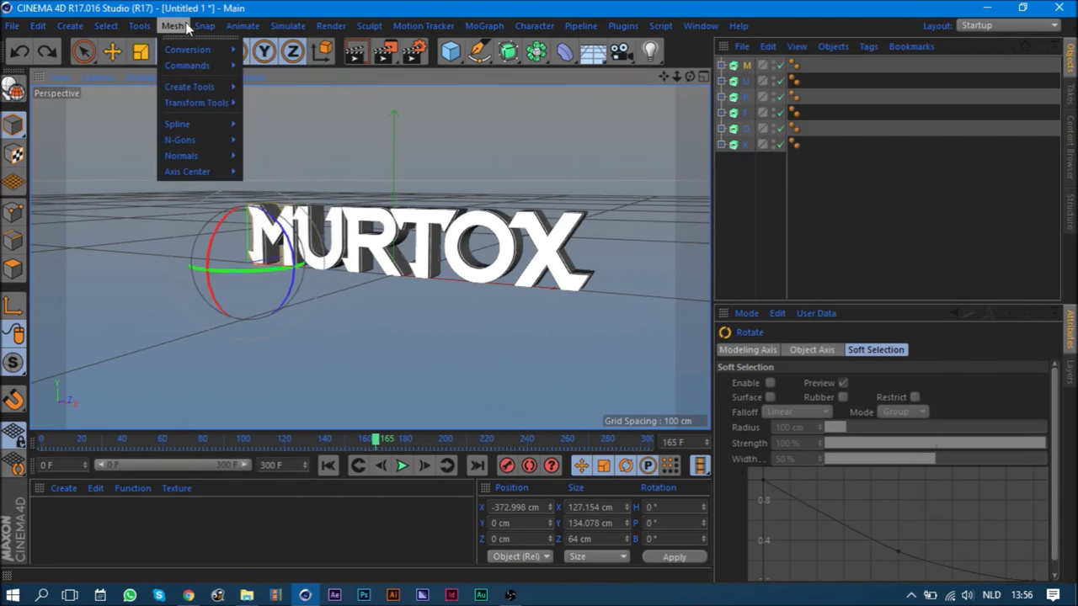
mouse_move(188, 172)
click(286, 178)
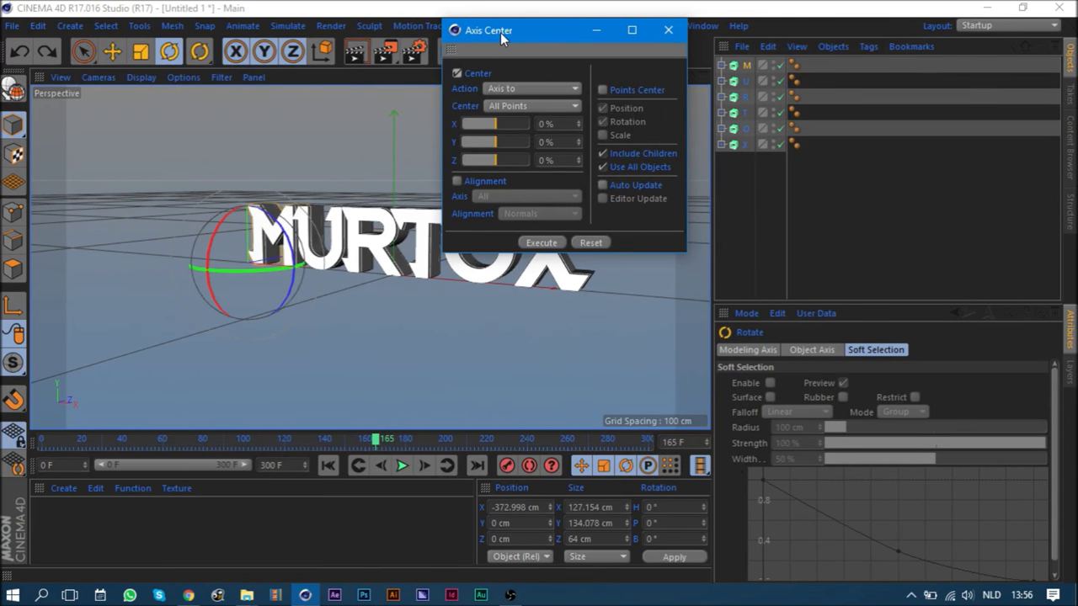
drag(501, 32, 858, 28)
click(747, 66)
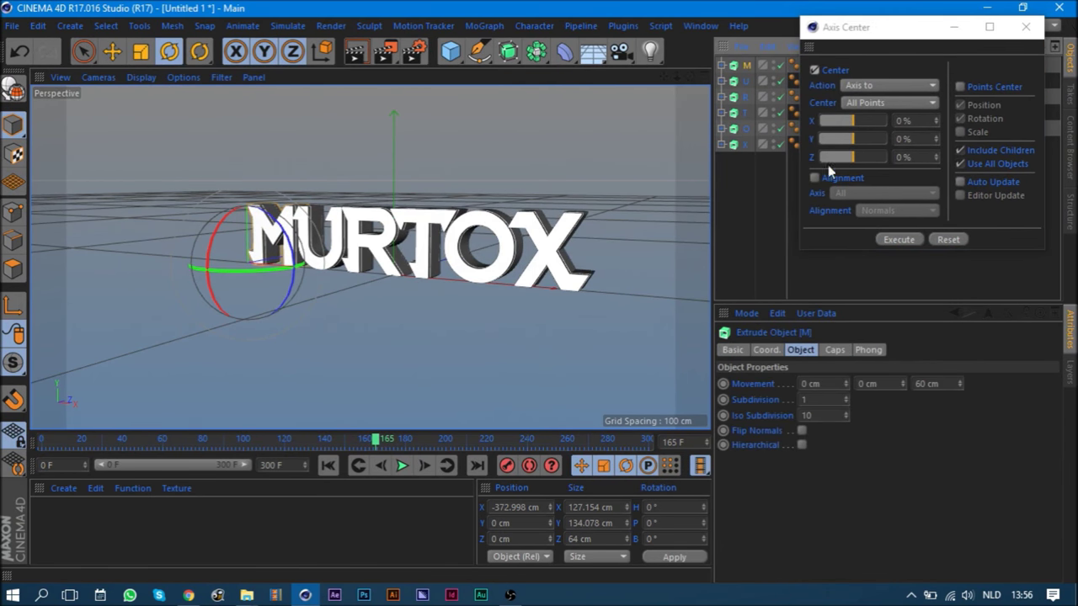
click(903, 241)
click(747, 80)
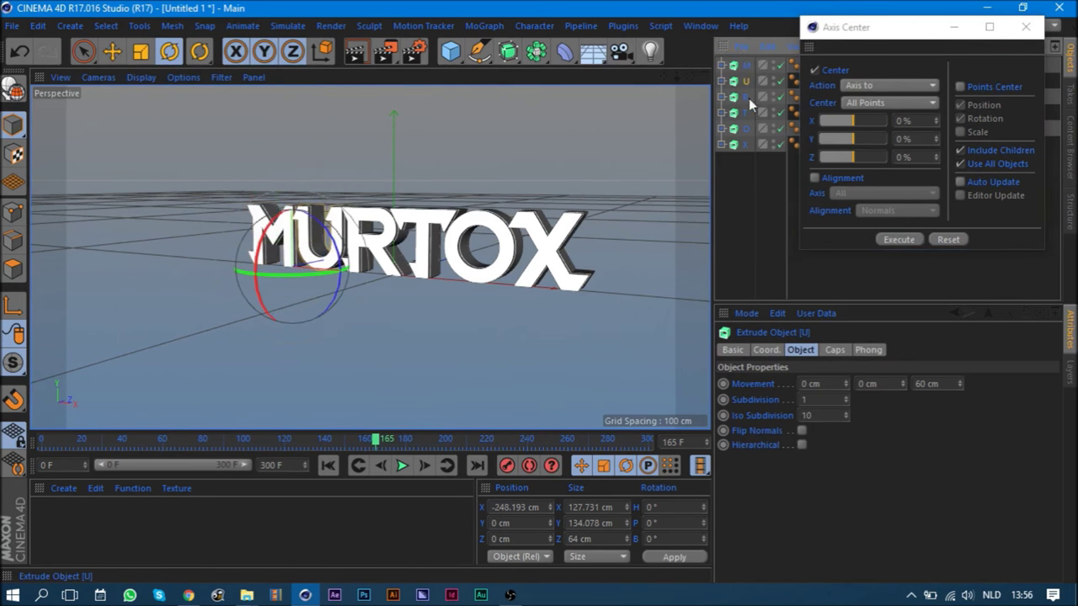
click(899, 239)
click(746, 97)
click(899, 239)
- Centre the axes of the T, O and X letters, close Axis Center, and reselect M
click(748, 113)
click(901, 241)
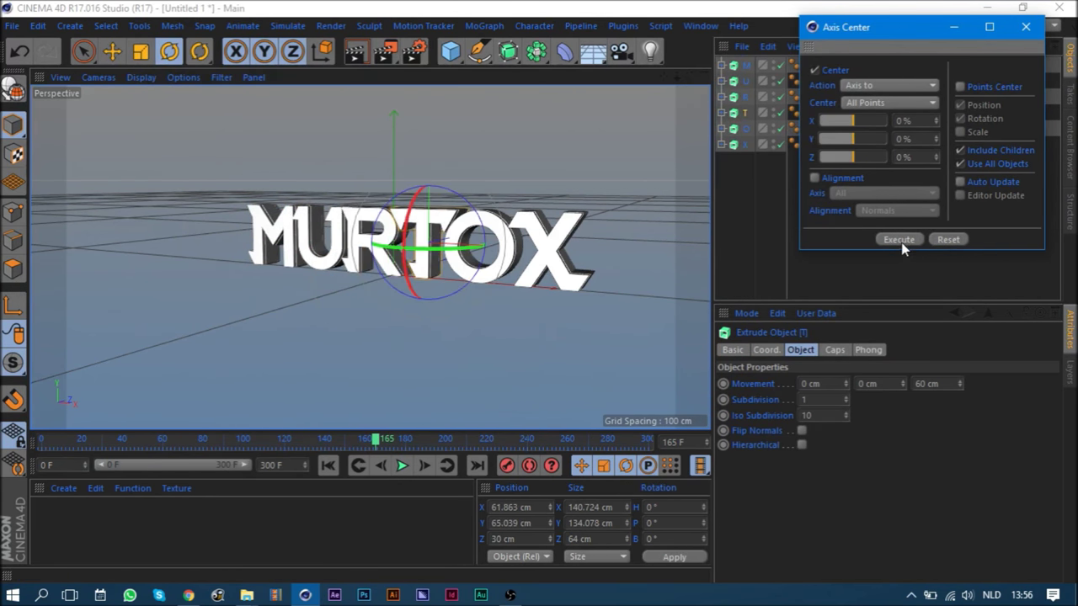
click(742, 129)
click(742, 129)
click(894, 239)
click(746, 145)
click(898, 239)
click(1026, 27)
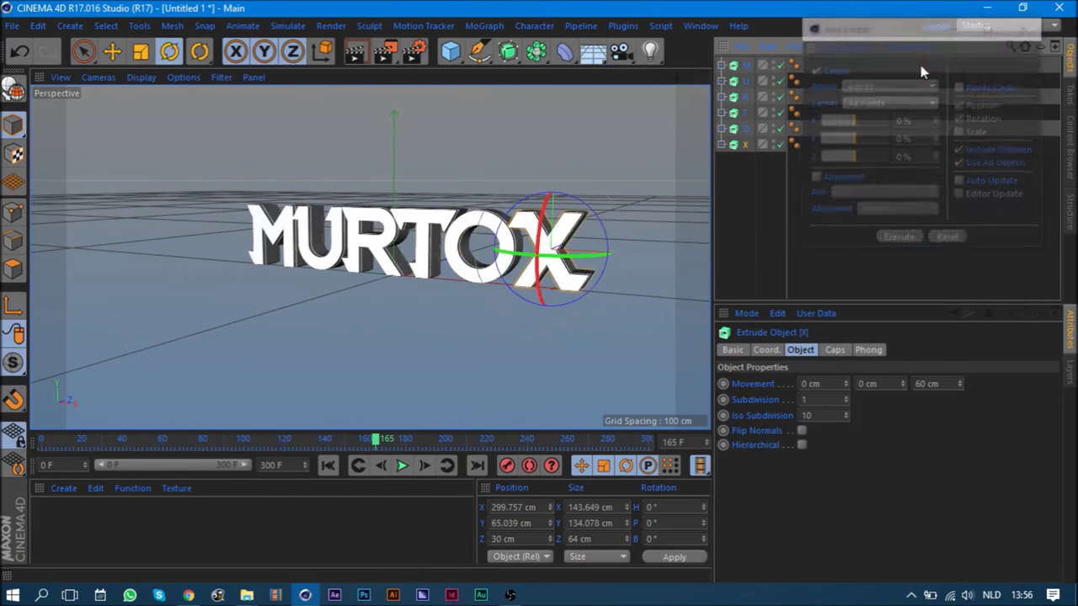
click(763, 221)
click(747, 64)
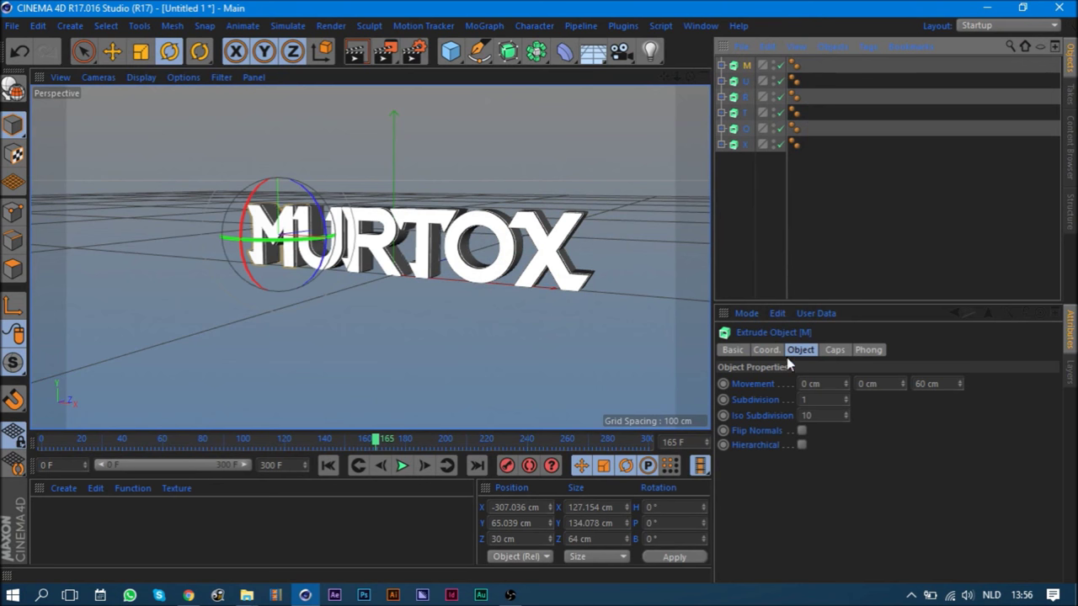
- Set the M letter's Y and Z positions to 0 cm
click(766, 349)
double_click(783, 383)
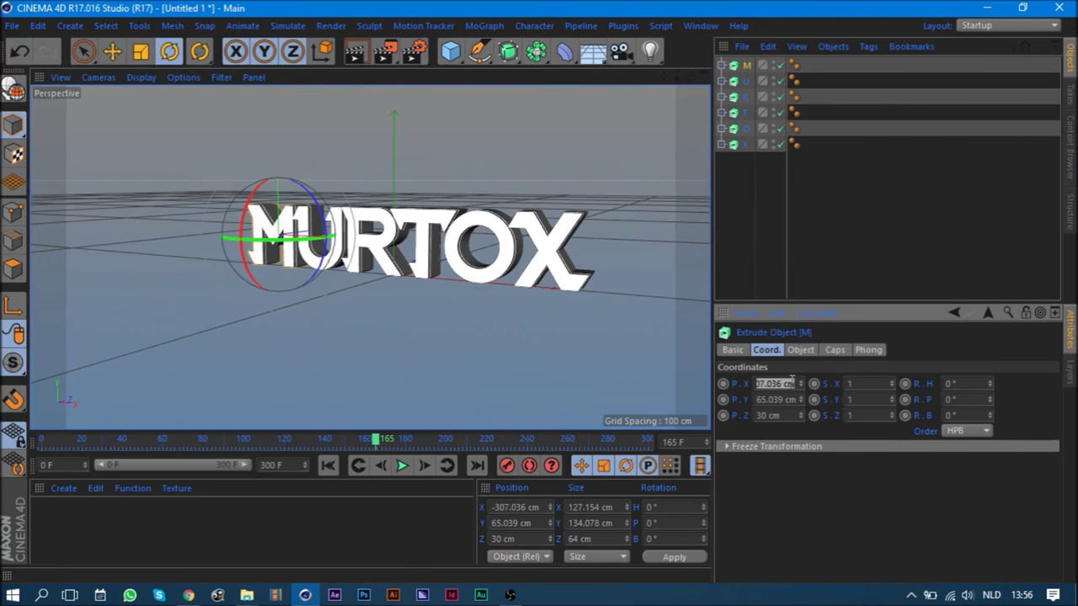
text(0)
key(Tab)
text(0)
key(Tab)
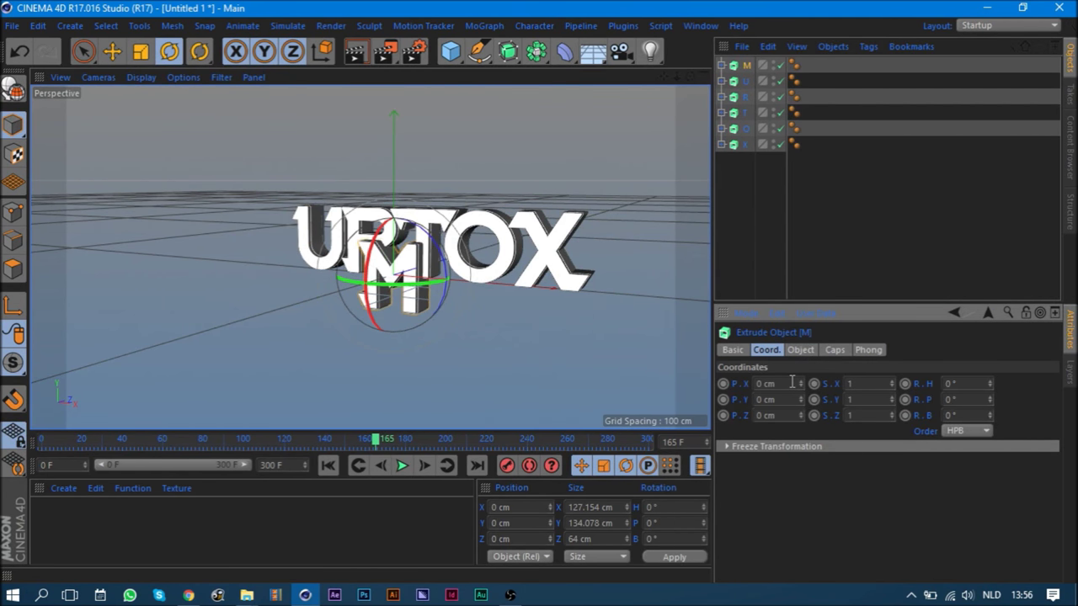
key(ctrl+z)
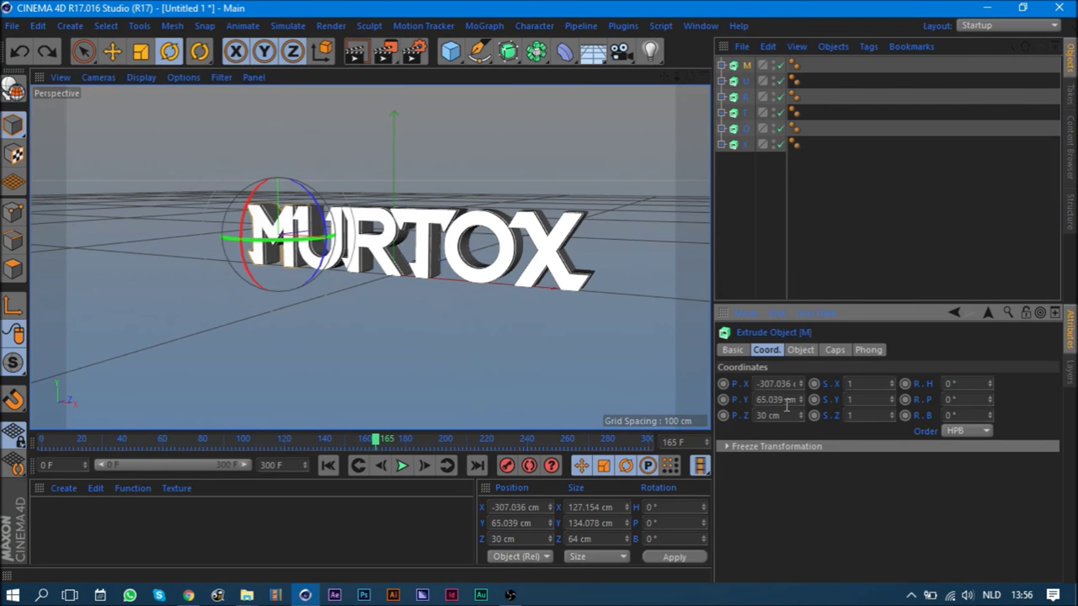
text(0)
key(Tab)
text(0)
key(Return)
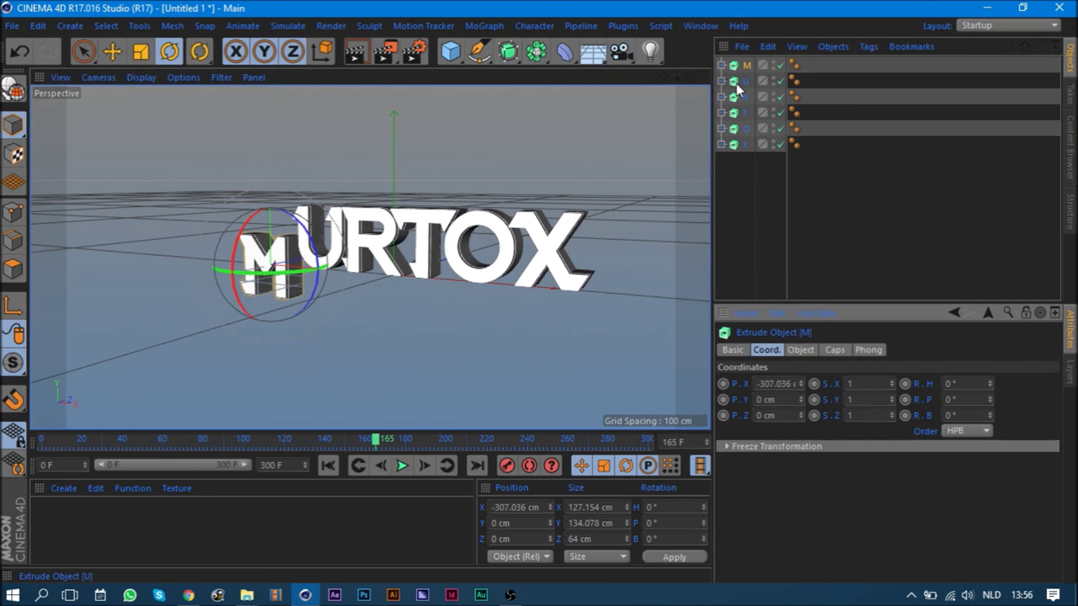
- Set Y and Z positions to 0 cm for U, R, T, O and X together, then check T
click(746, 81)
shift+click(745, 145)
click(785, 400)
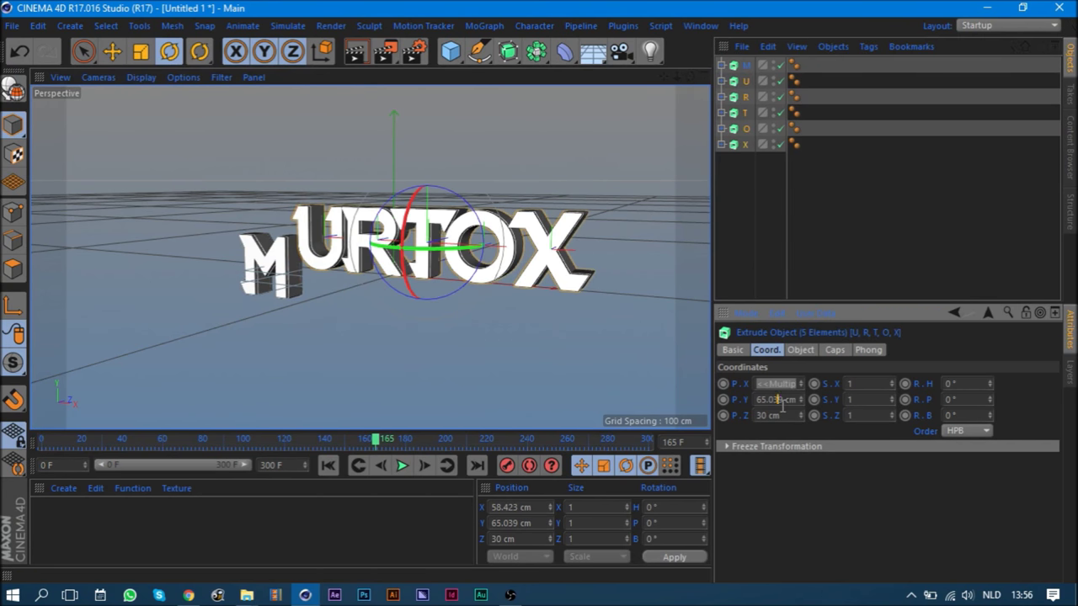
text(0)
key(Tab)
text(0)
key(Return)
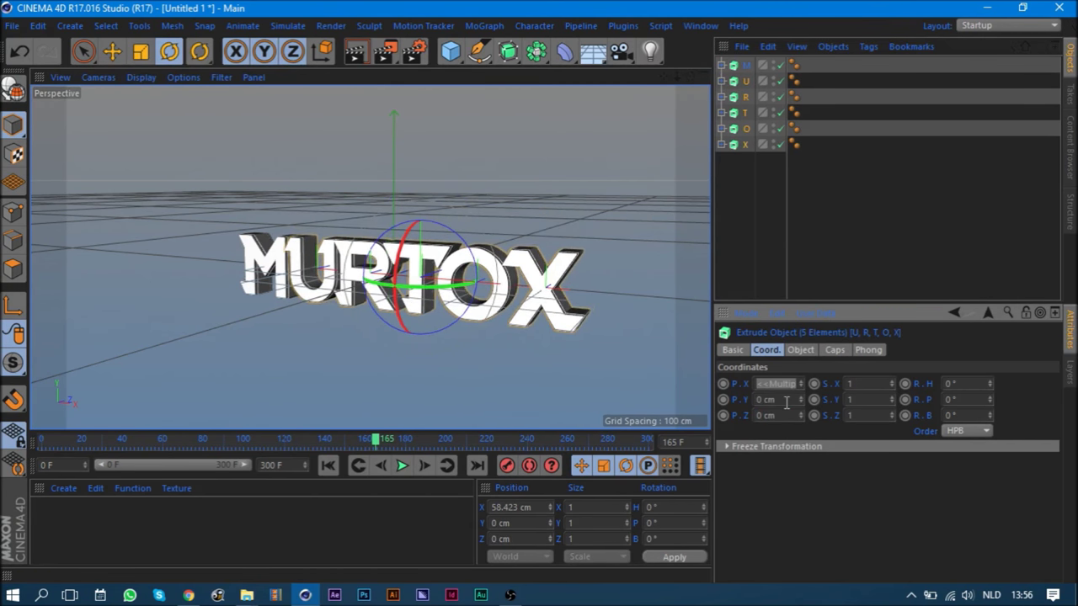
click(739, 281)
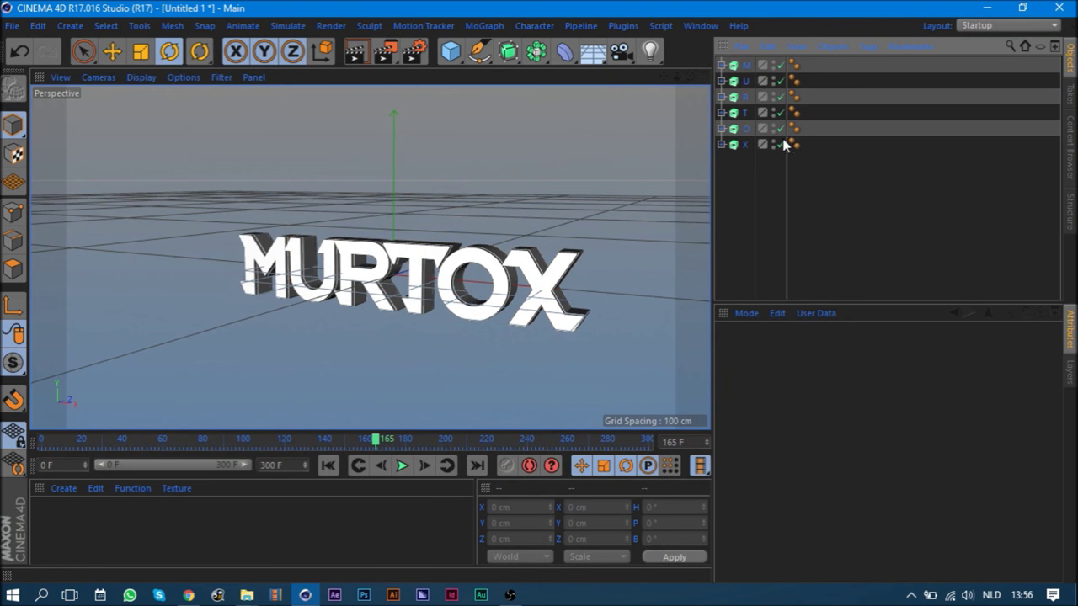
click(745, 112)
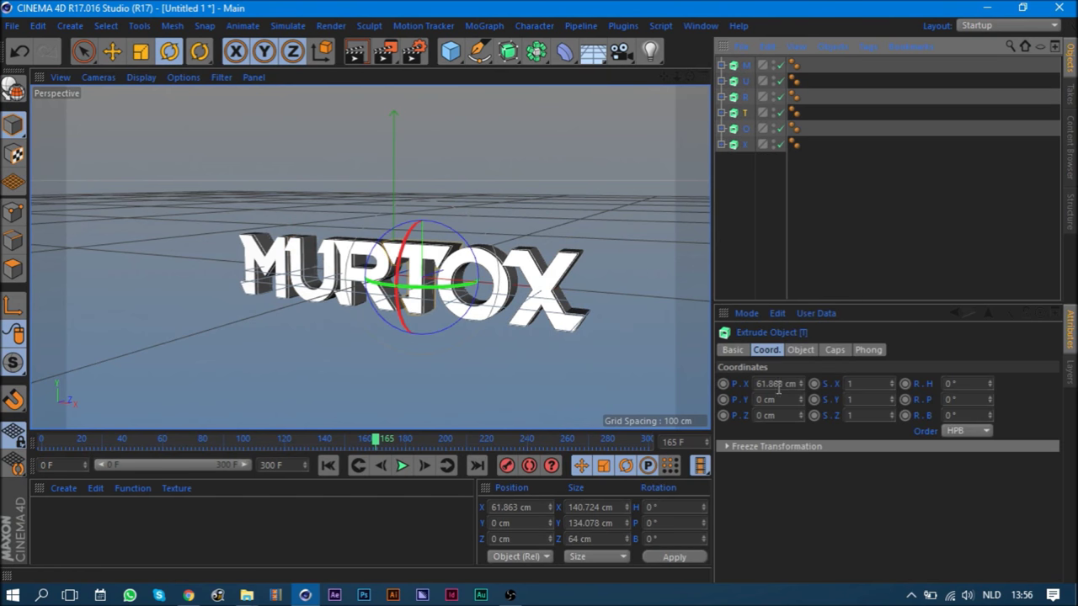
- Orbit to a low front angle, create a MoGraph Fracture, and drag M, U, R, T, O, X into it
click(765, 214)
mouse_move(669, 77)
mouse_down()
mouse_move(640, 109)
mouse_move(627, 84)
mouse_move(648, 101)
mouse_up()
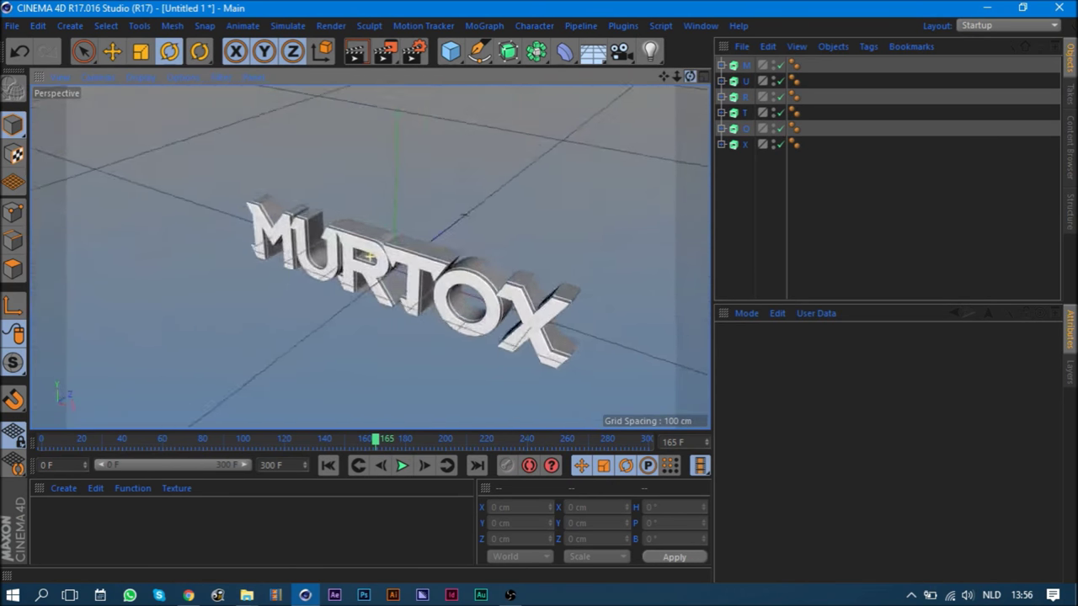
drag(649, 101, 431, 34)
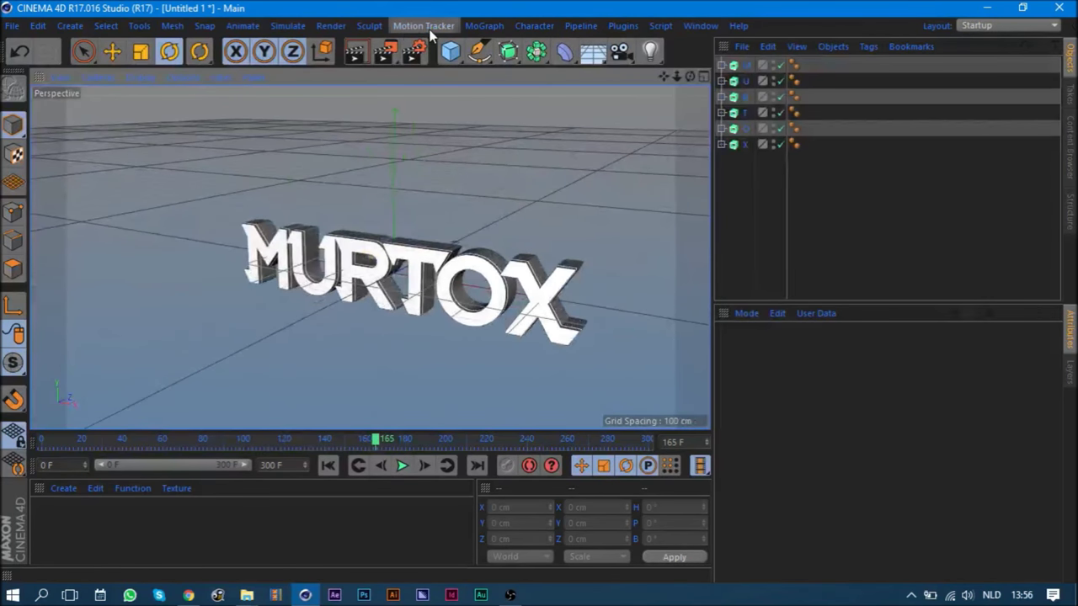
click(491, 32)
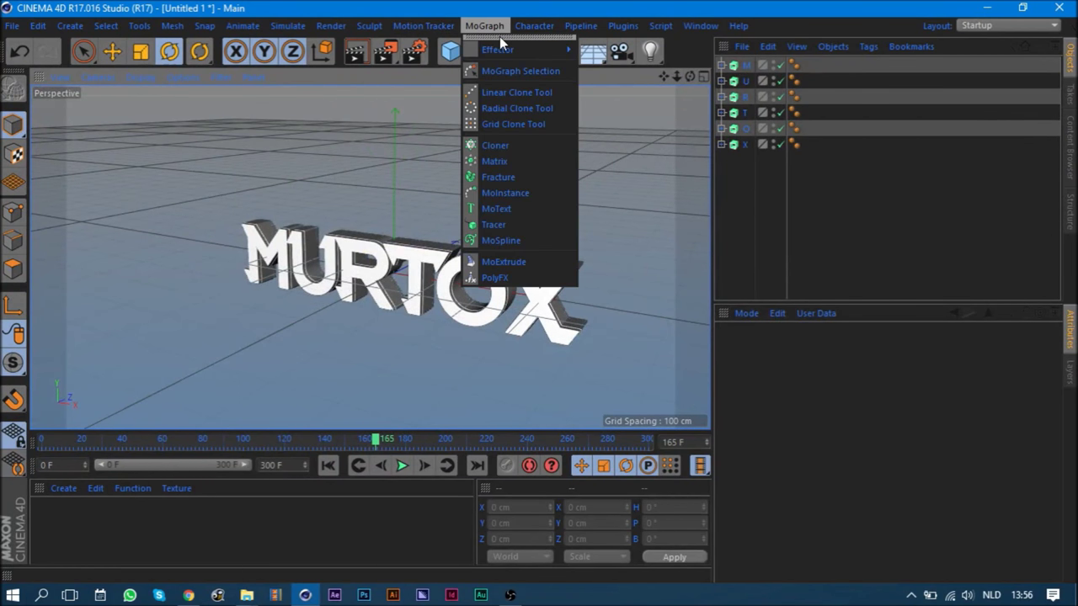
click(504, 178)
drag(720, 177, 755, 66)
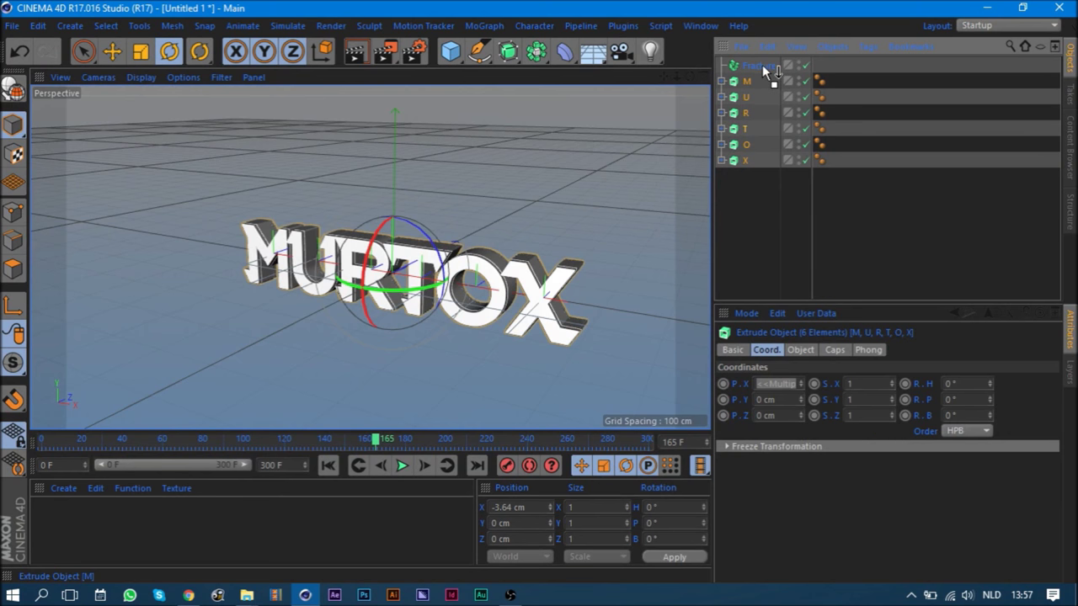
click(747, 228)
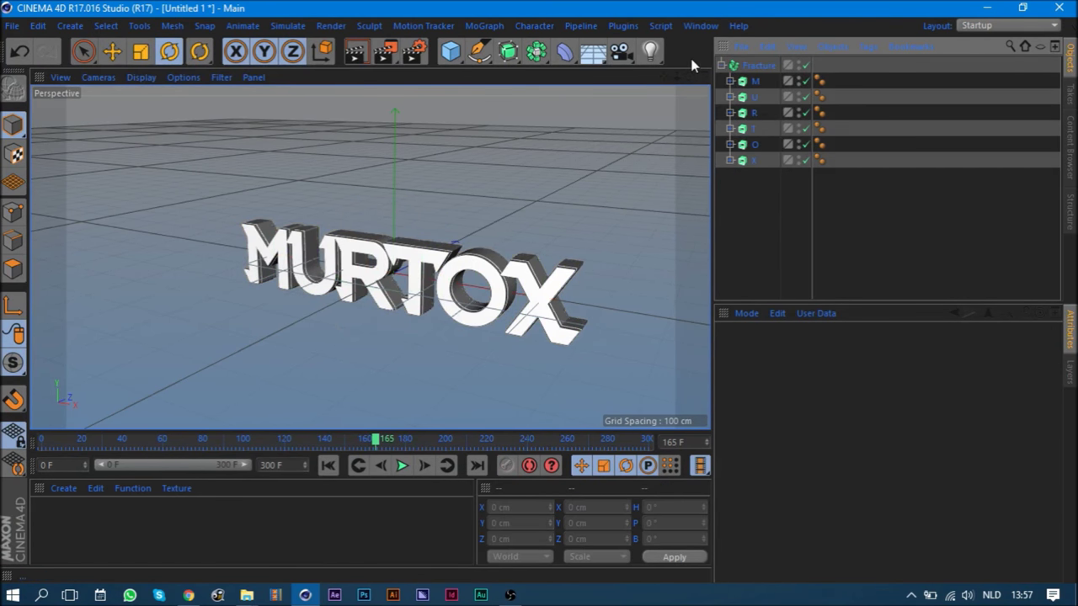
- Add a camera, look through it, and set its P.X, P.Y, R.H and R.P to 0
click(622, 51)
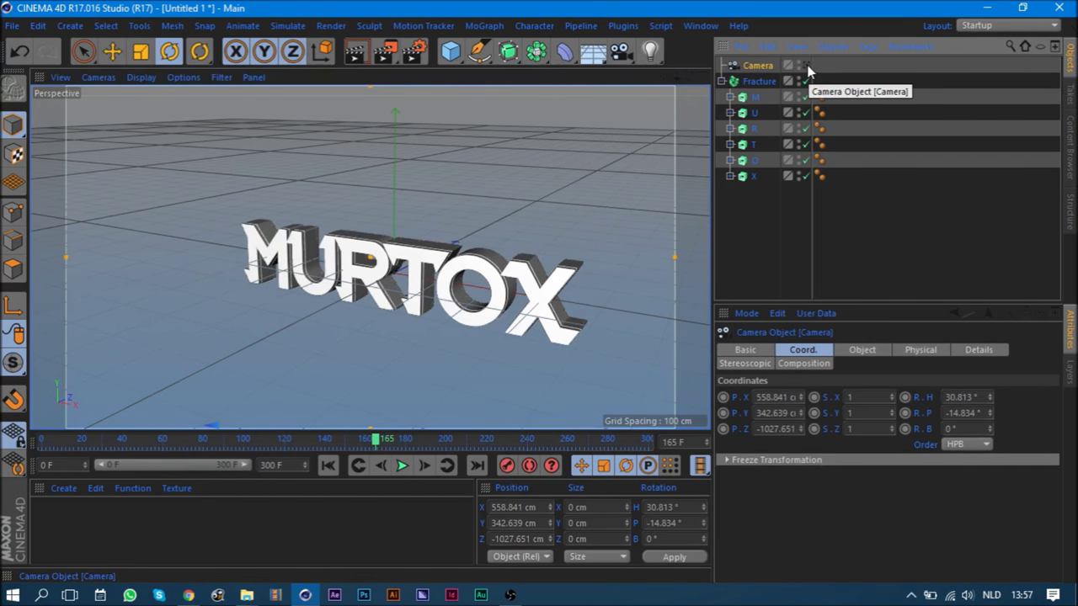
click(806, 65)
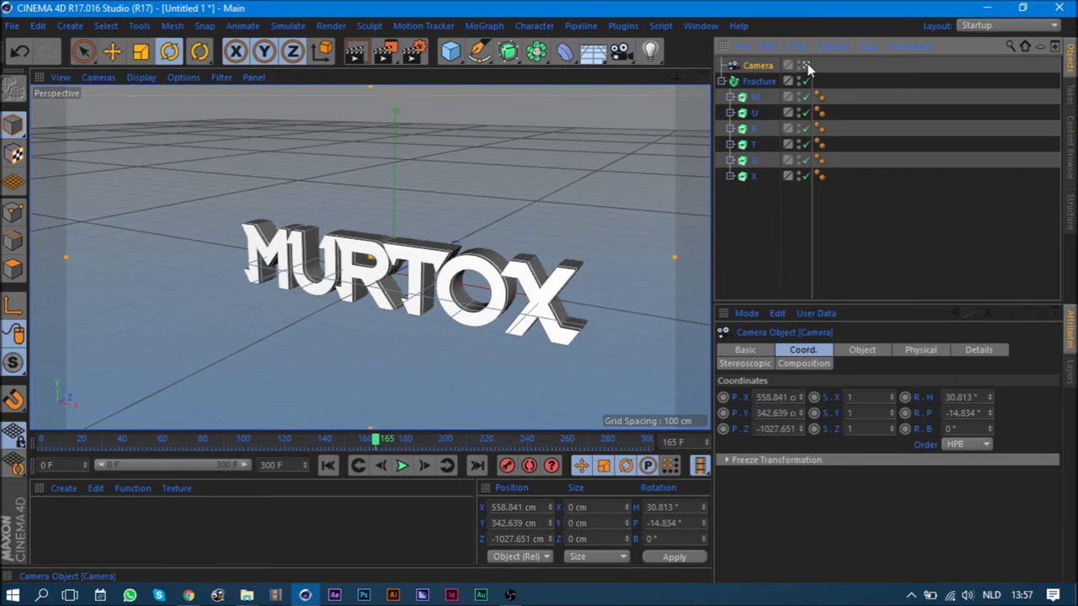
click(775, 396)
text(0)
key(Tab)
text(0)
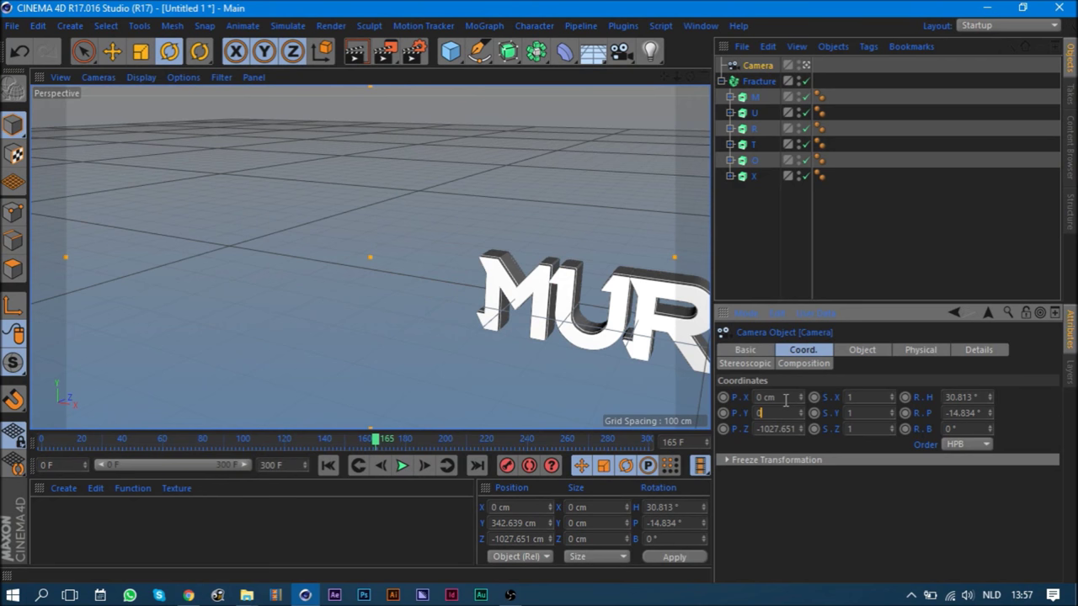
key(Tab)
key(Tab)
key(Tab)
key(Tab)
key(Tab)
text(0)
key(Tab)
text(0)
key(Tab)
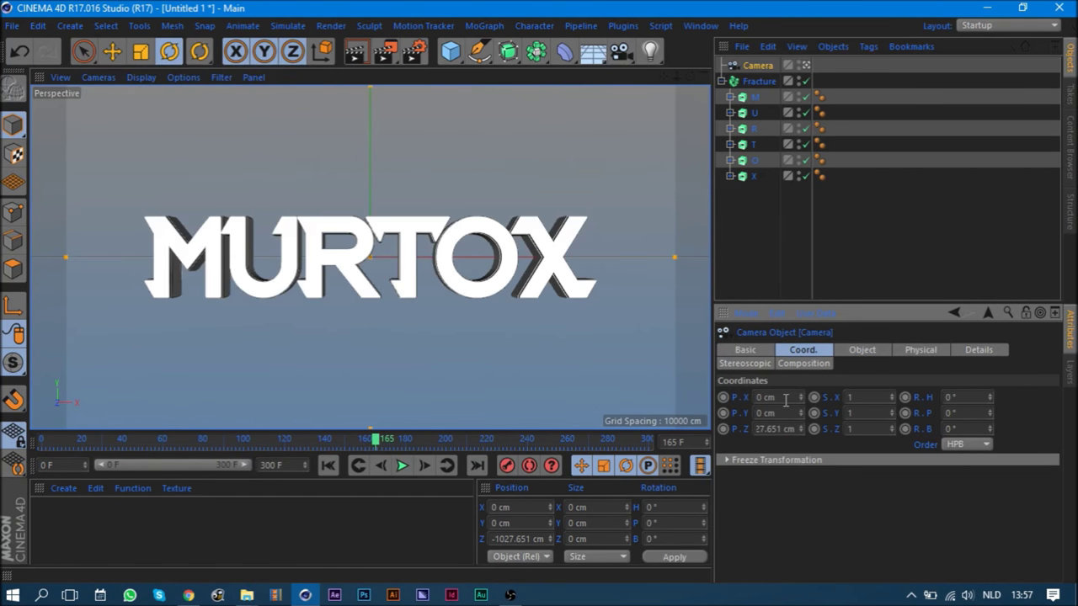
- Pull the camera back, set its focal length to 24 mm, then dolly in on MURTOX
drag(678, 80, 674, 82)
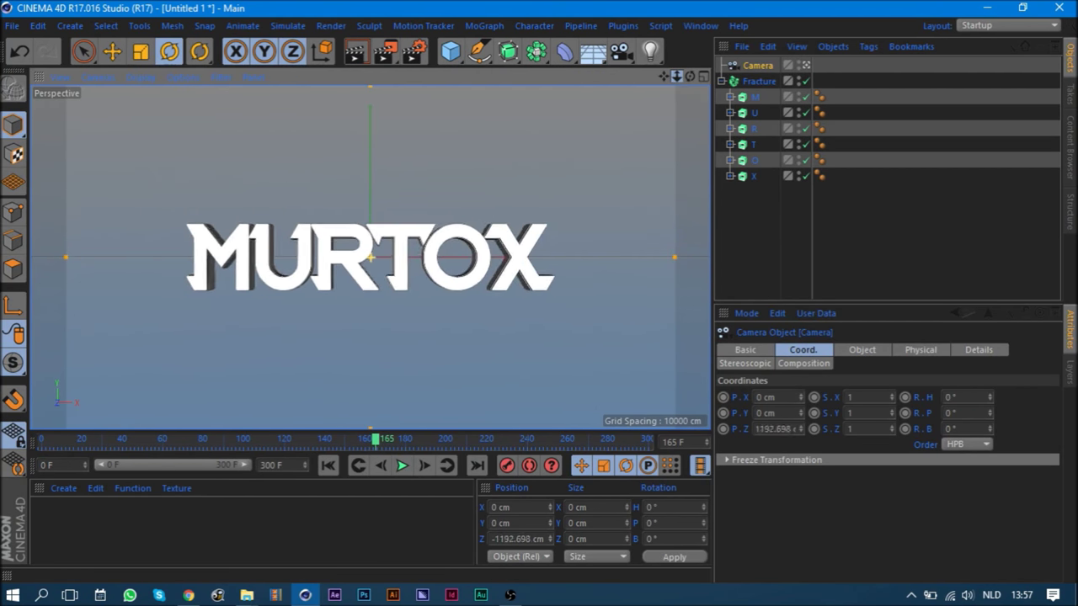
click(862, 350)
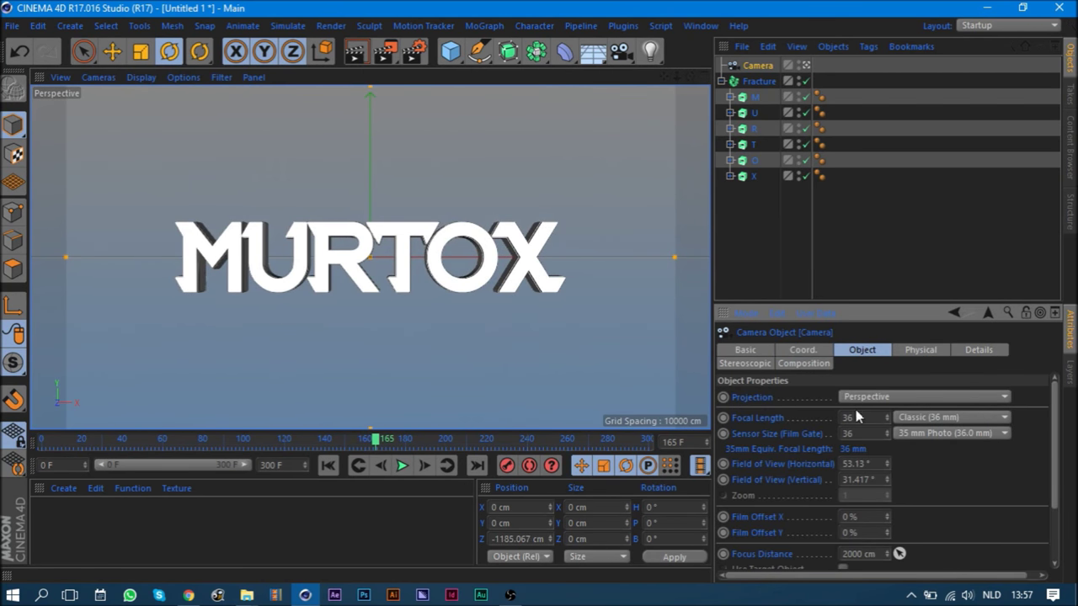
double_click(863, 412)
text(24)
key(Return)
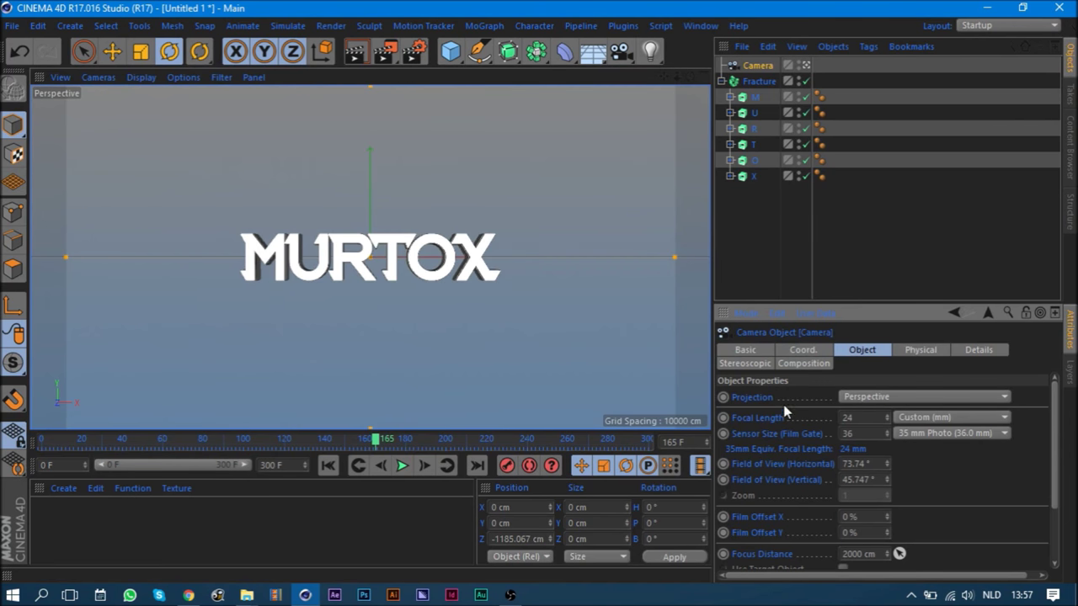
drag(677, 77, 708, 76)
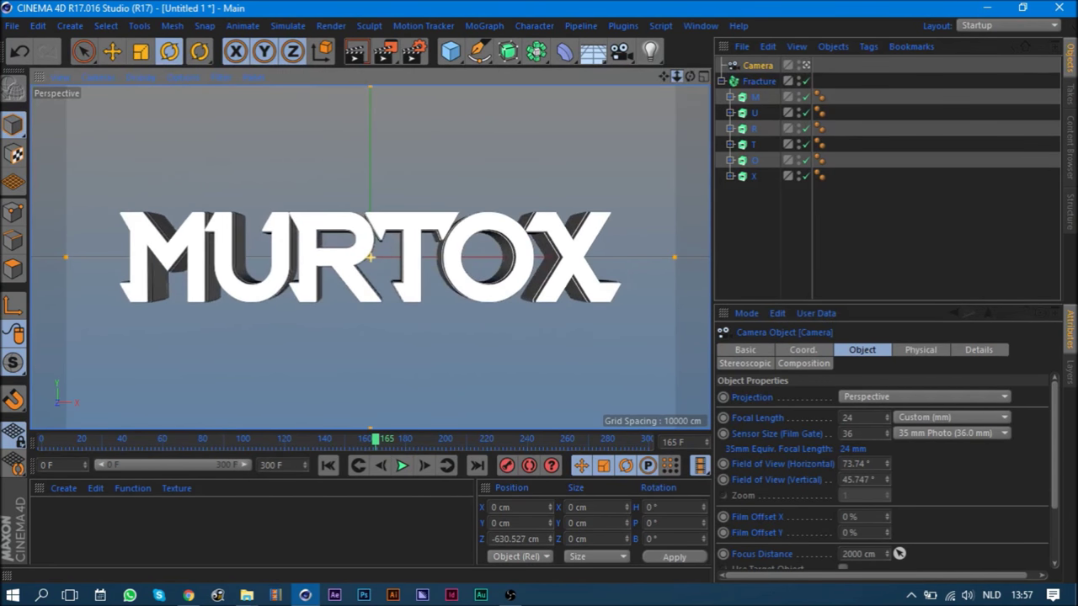
- Deselect the camera and collapse the Fracture group's letter list
click(758, 206)
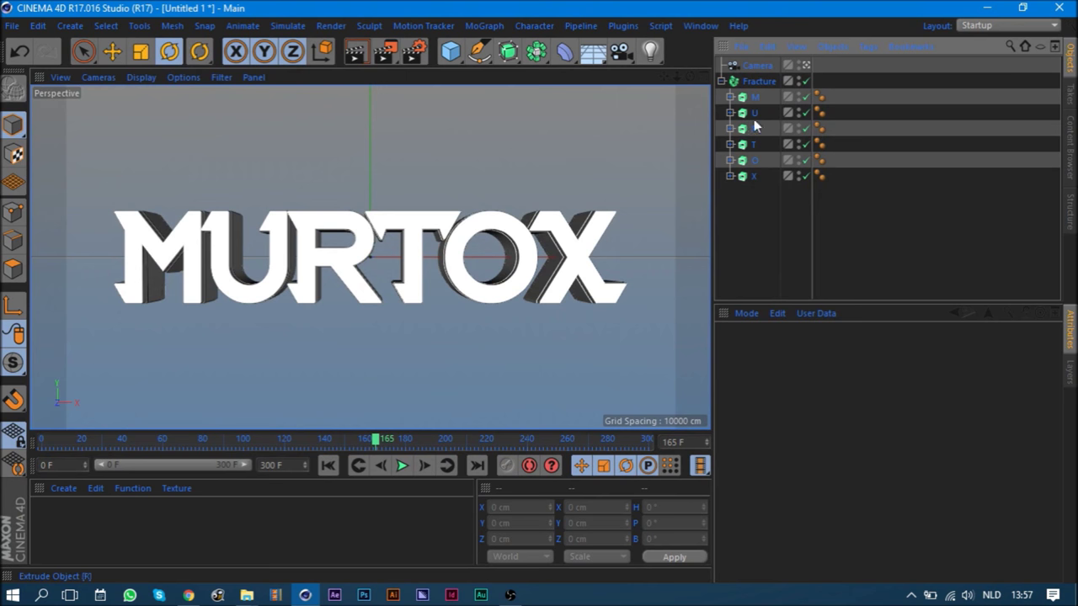
click(721, 81)
click(758, 80)
click(760, 107)
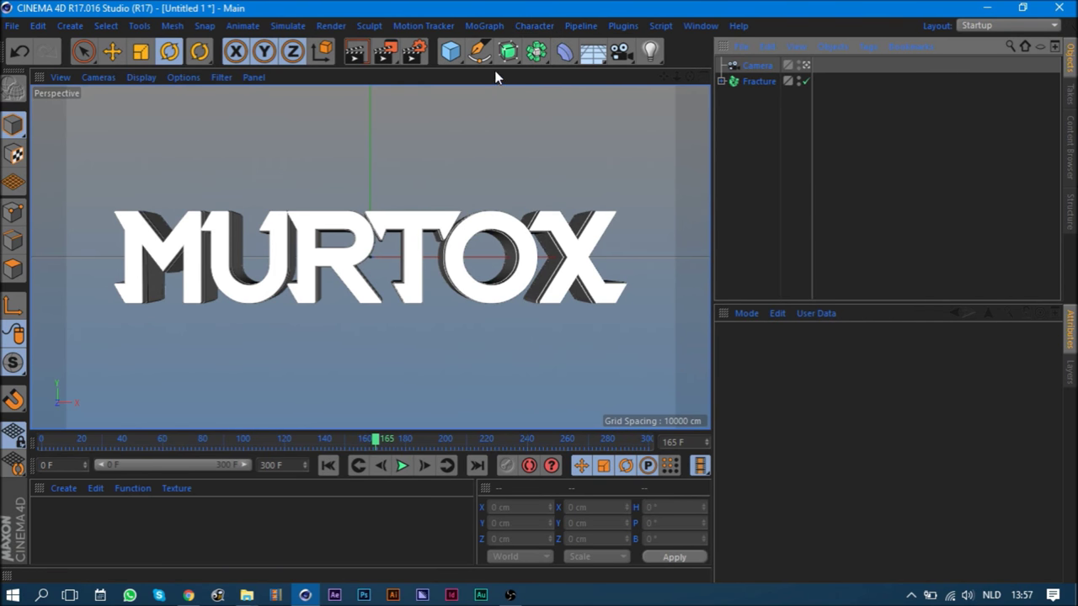
click(480, 52)
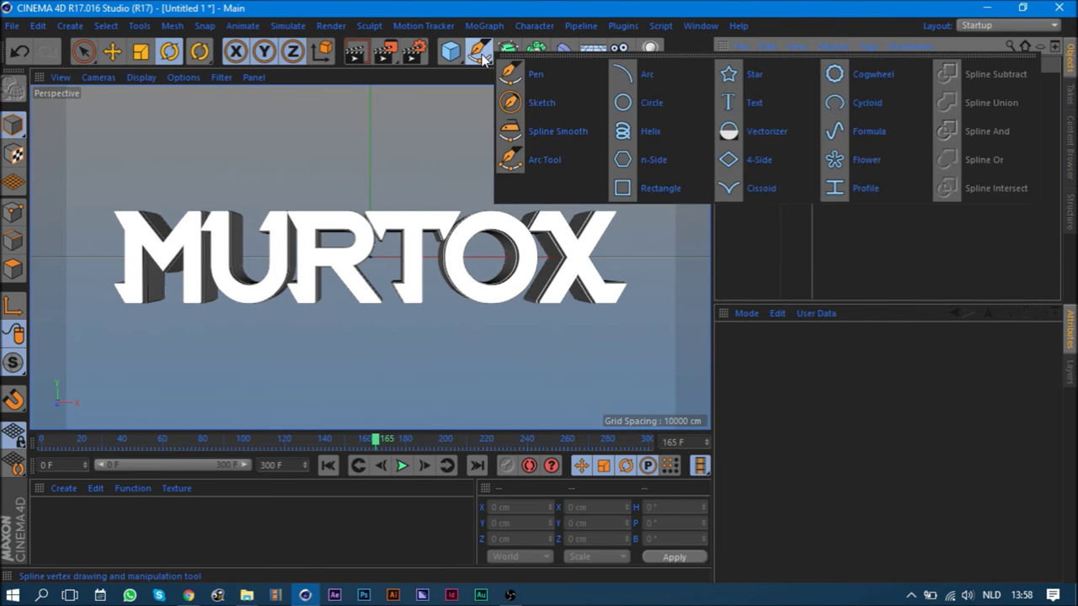
- Add a Circle spline, make the Camera its child, and zoom out to see the circle
click(649, 103)
click(758, 136)
drag(758, 87, 760, 65)
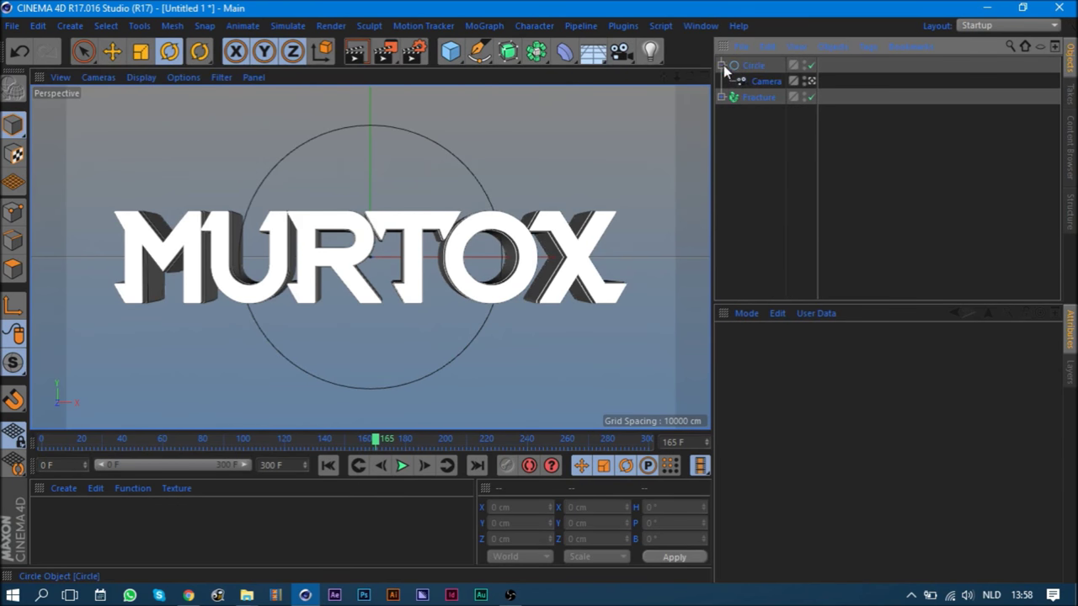
click(747, 68)
click(750, 160)
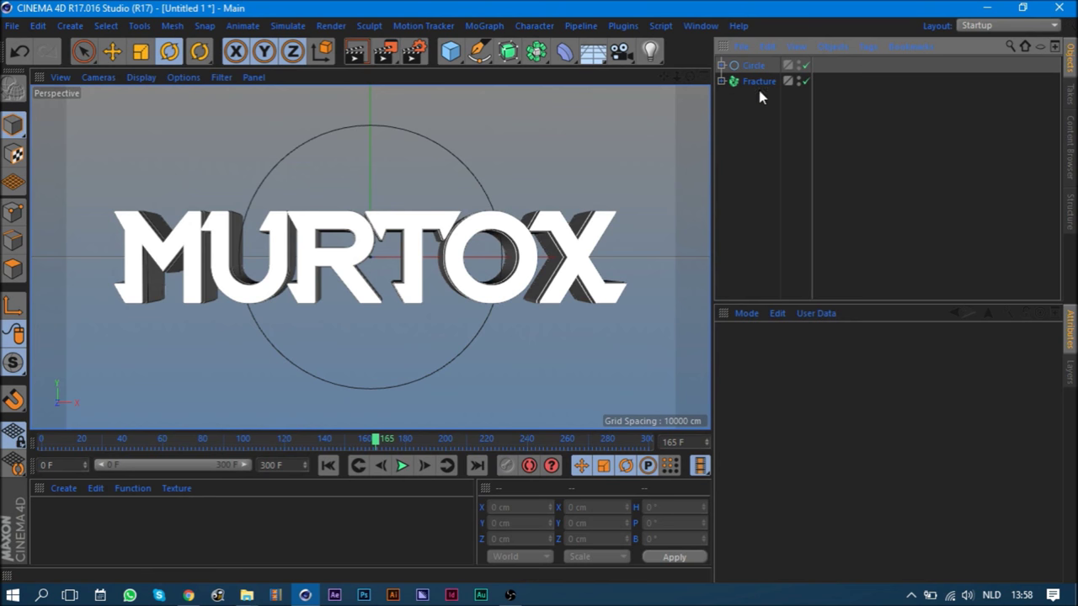
drag(678, 75, 372, 363)
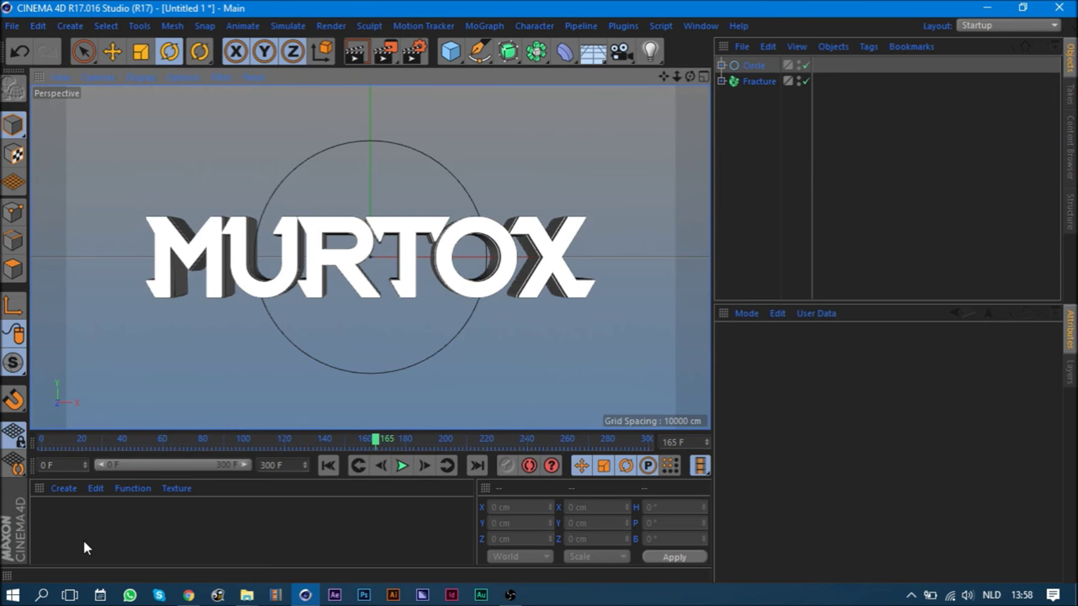
- Delete an accidental material and create a new material from the Create menu
double_click(75, 533)
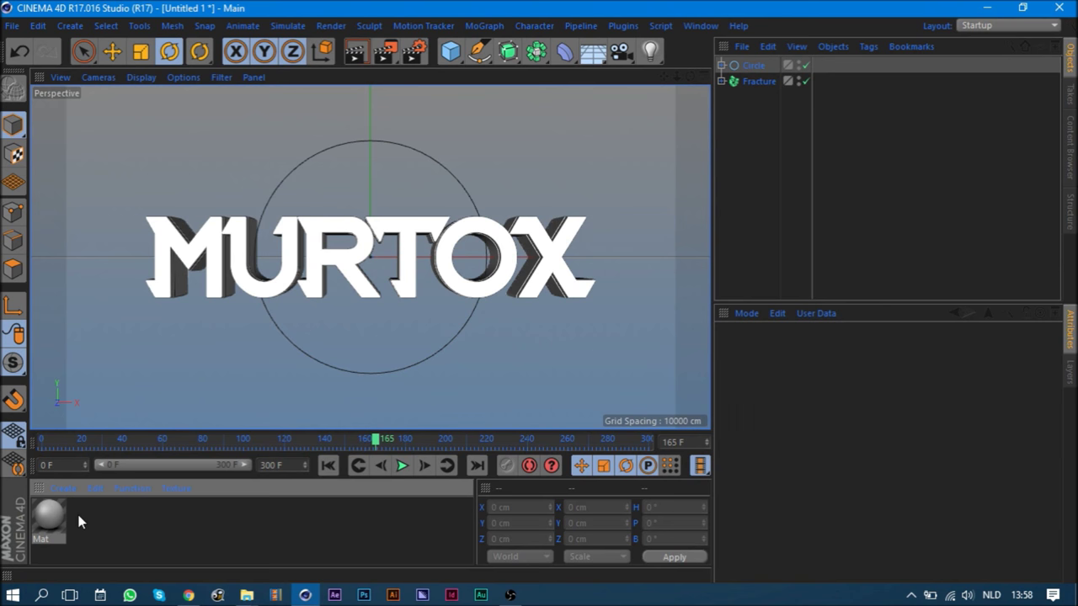
key(Delete)
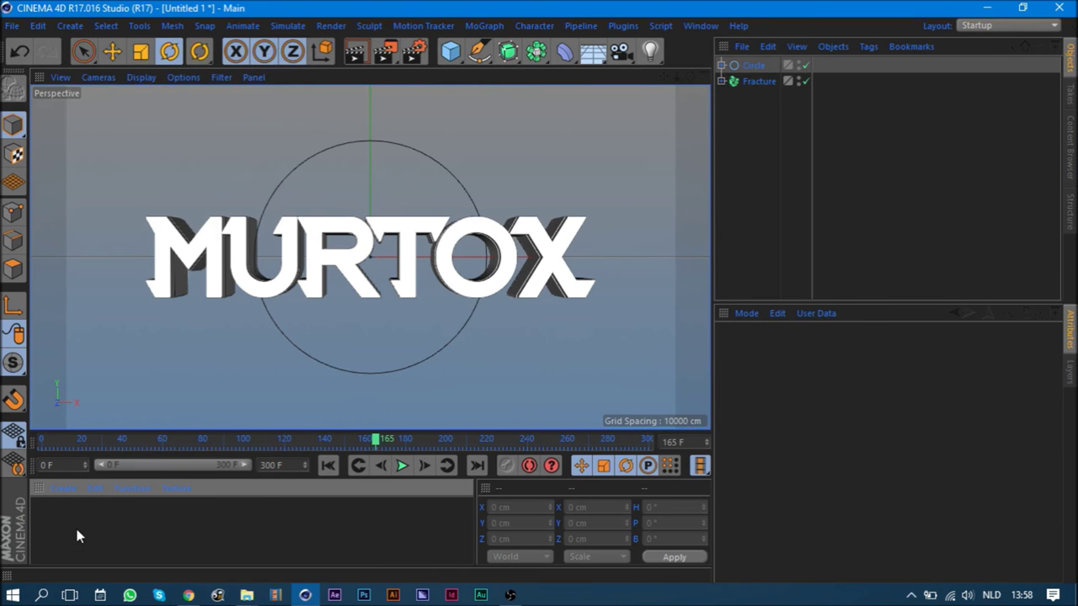
click(63, 488)
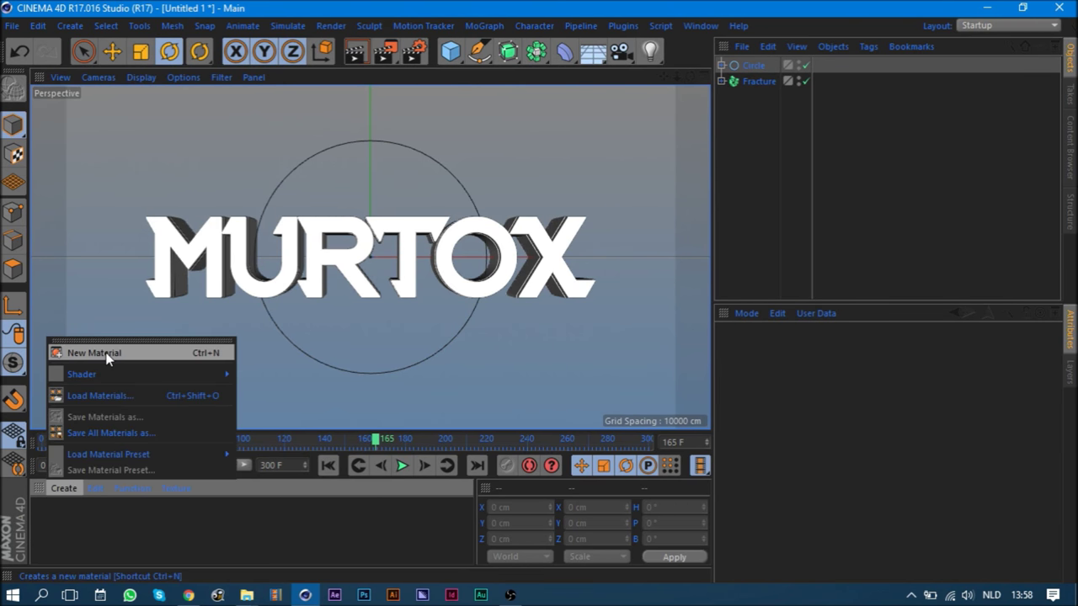
click(101, 358)
click(80, 524)
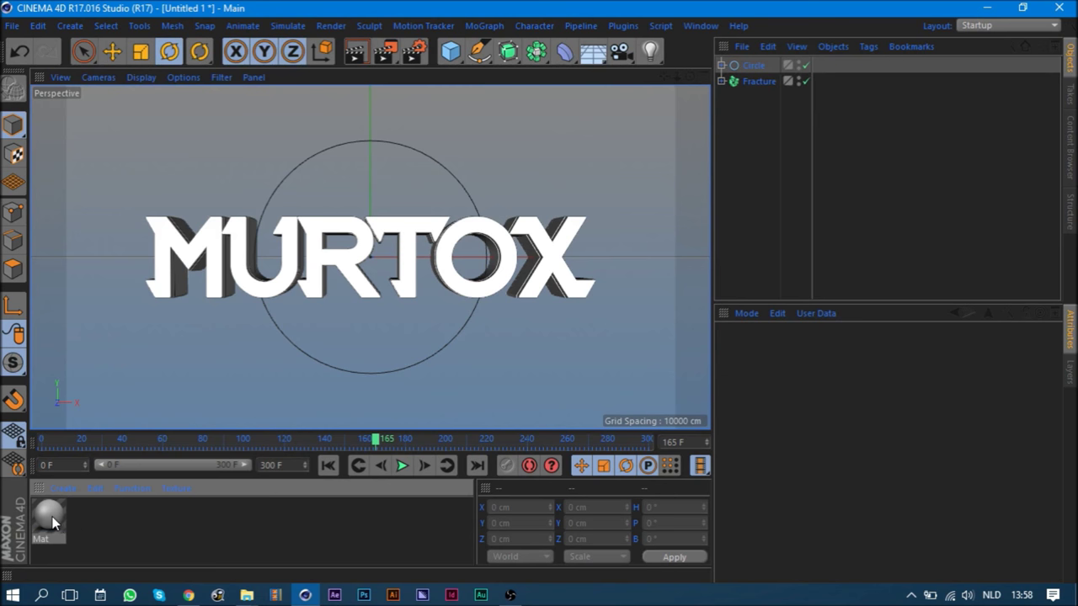
- Name the new material Iron and show its Color channel in the Material Editor
double_click(49, 517)
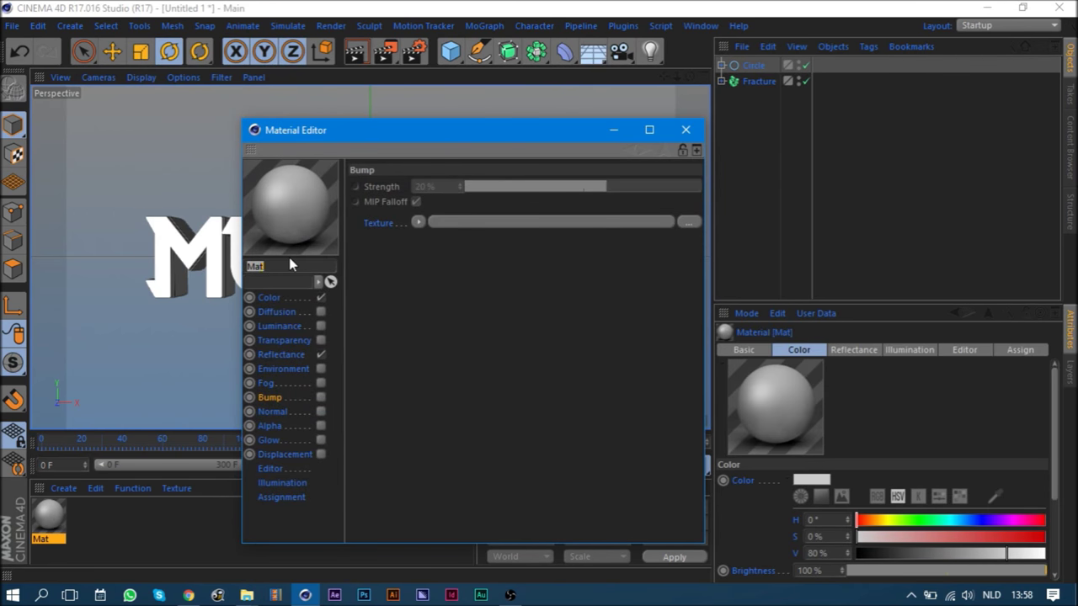
text(Iron)
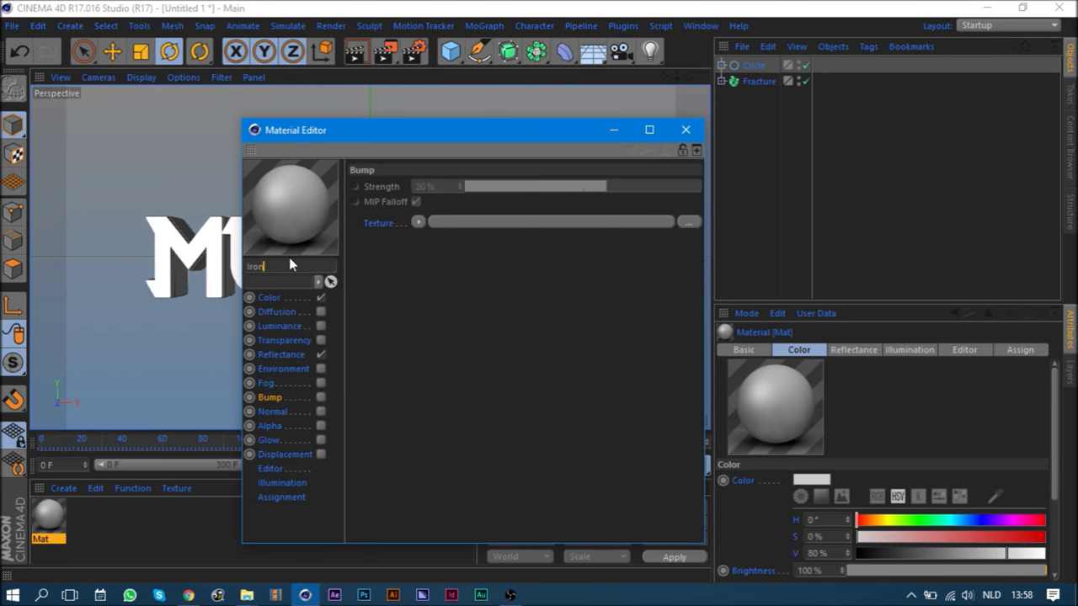
key(Return)
mouse_move(473, 137)
mouse_down()
mouse_move(532, 25)
mouse_move(495, 78)
mouse_up()
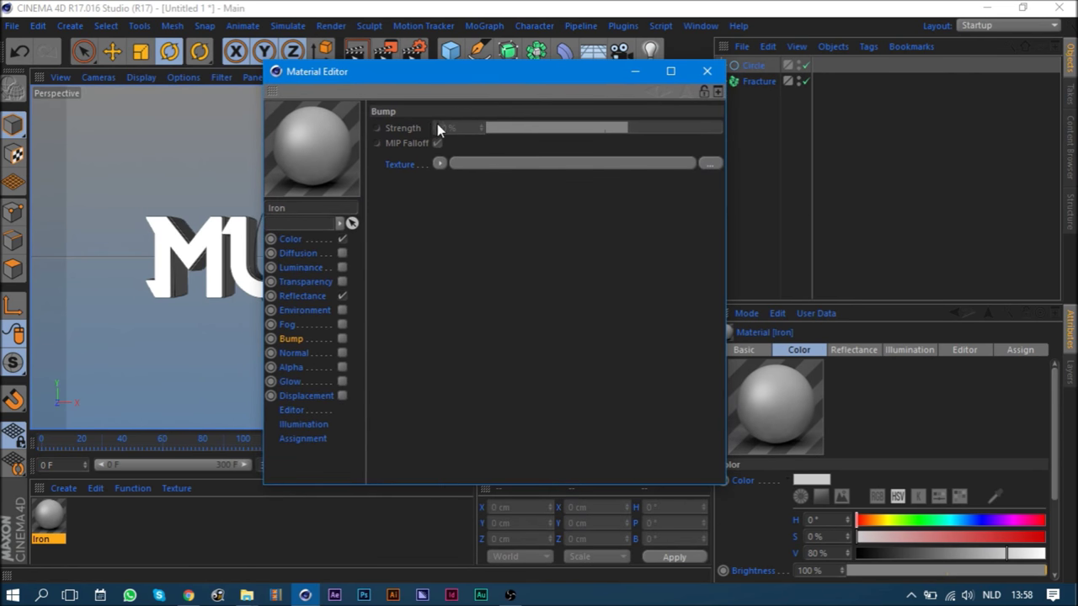
click(292, 241)
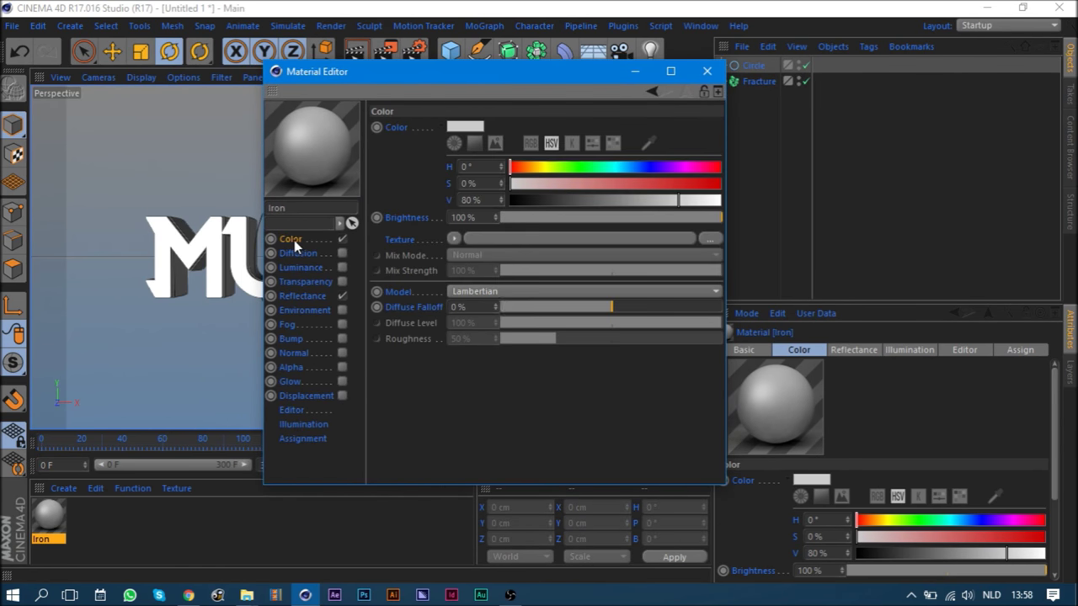
click(188, 595)
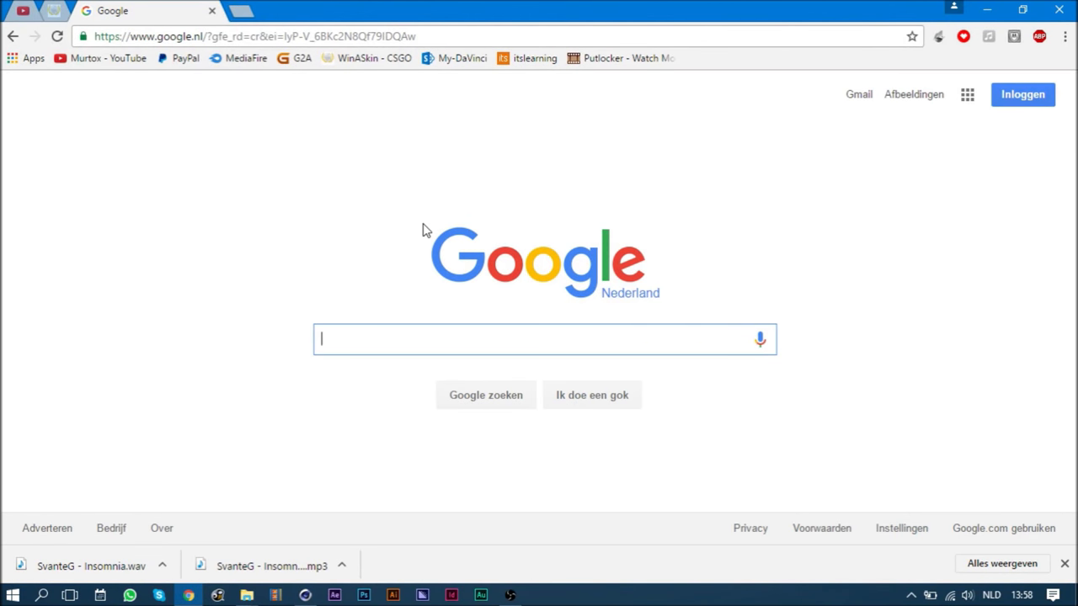
- Search Google Images for 'iron texture seamless'
text(sil)
key(BackSpace)
key(BackSpace)
key(BackSpace)
text(iron texture)
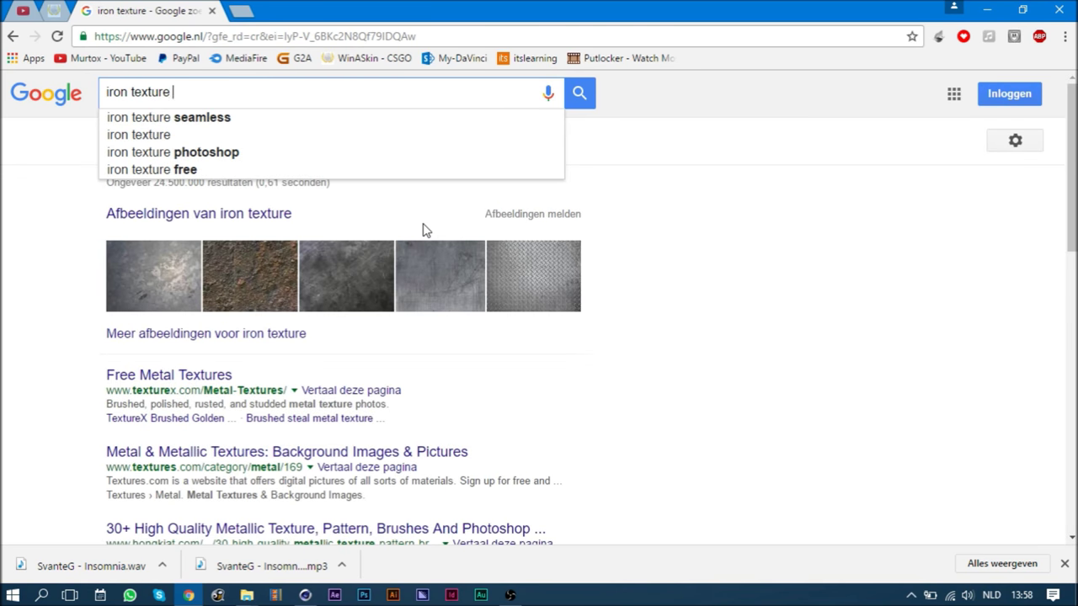
key(Down)
key(Return)
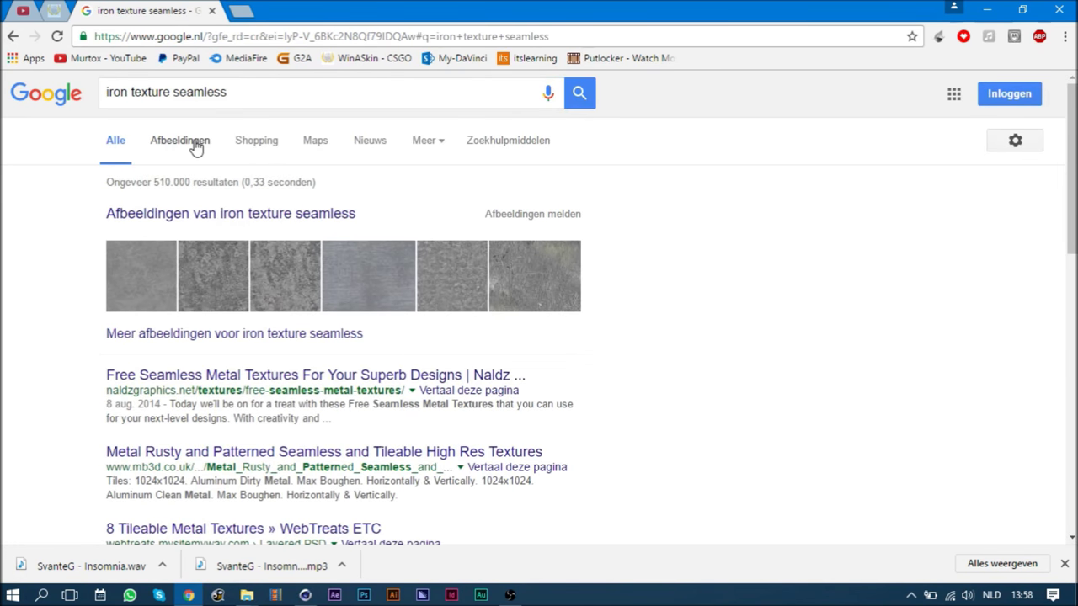
click(193, 143)
- Scroll through the iron texture image results
scroll(477, 329, down, 2)
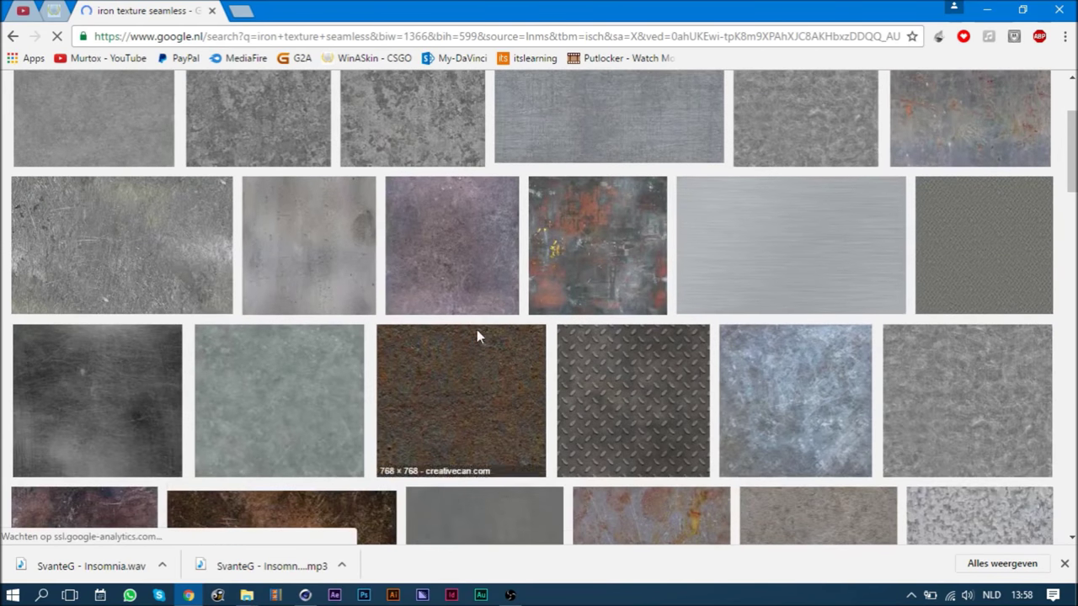
scroll(706, 381, down, 3)
scroll(427, 305, up, 5)
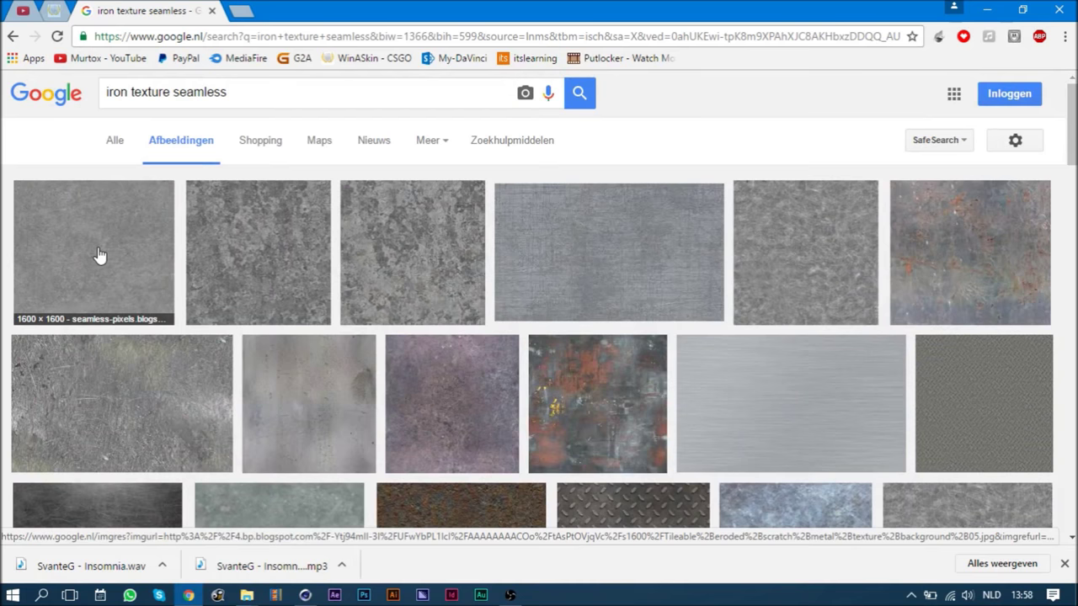
scroll(105, 261, down, 3)
scroll(194, 299, down, 2)
scroll(217, 303, down, 3)
scroll(217, 301, down, 3)
scroll(222, 298, down, 3)
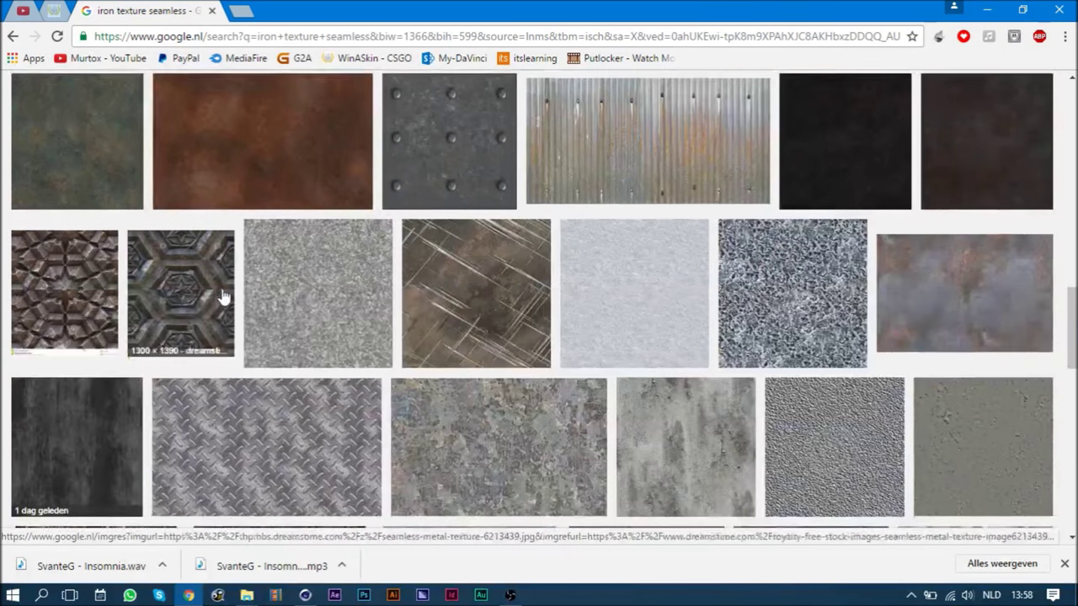
scroll(224, 295, down, 2)
scroll(224, 297, down, 5)
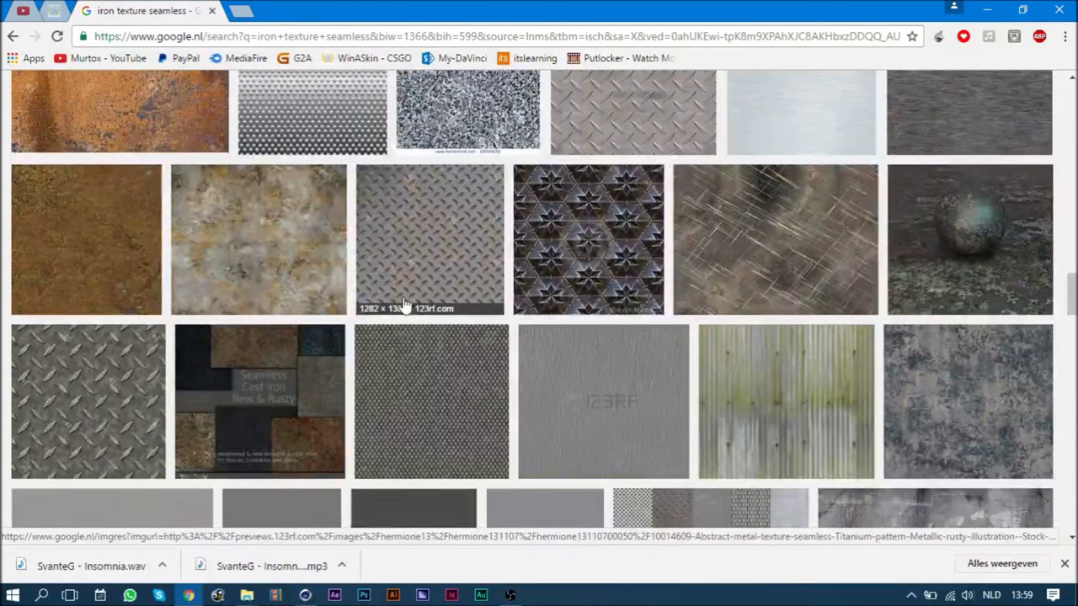
scroll(405, 302, down, 5)
scroll(400, 308, down, 5)
scroll(388, 315, down, 5)
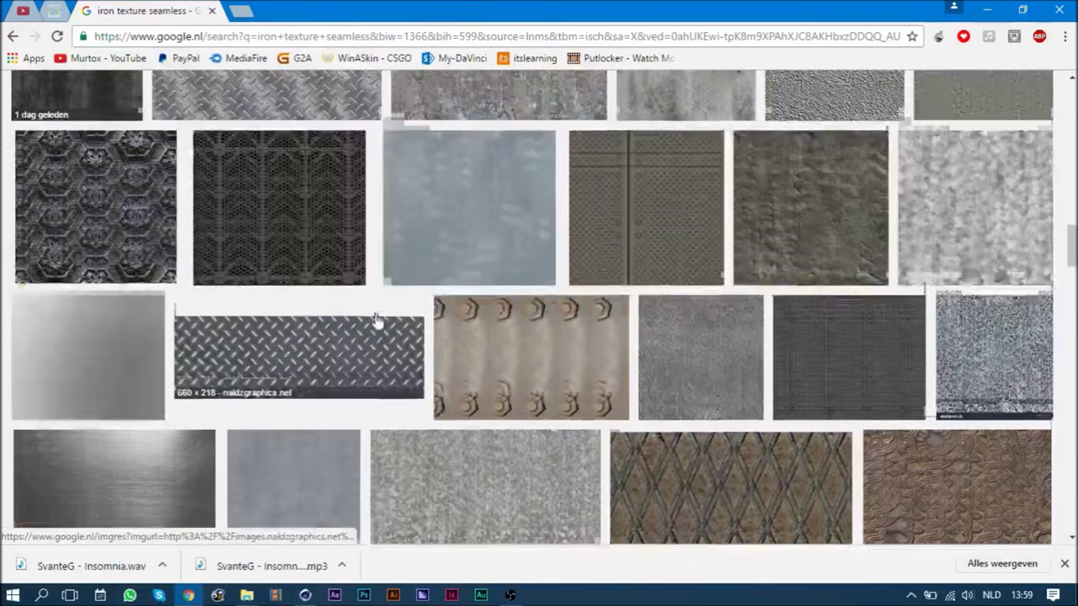
scroll(377, 319, down, 5)
scroll(375, 316, up, 1)
scroll(375, 317, down, 1)
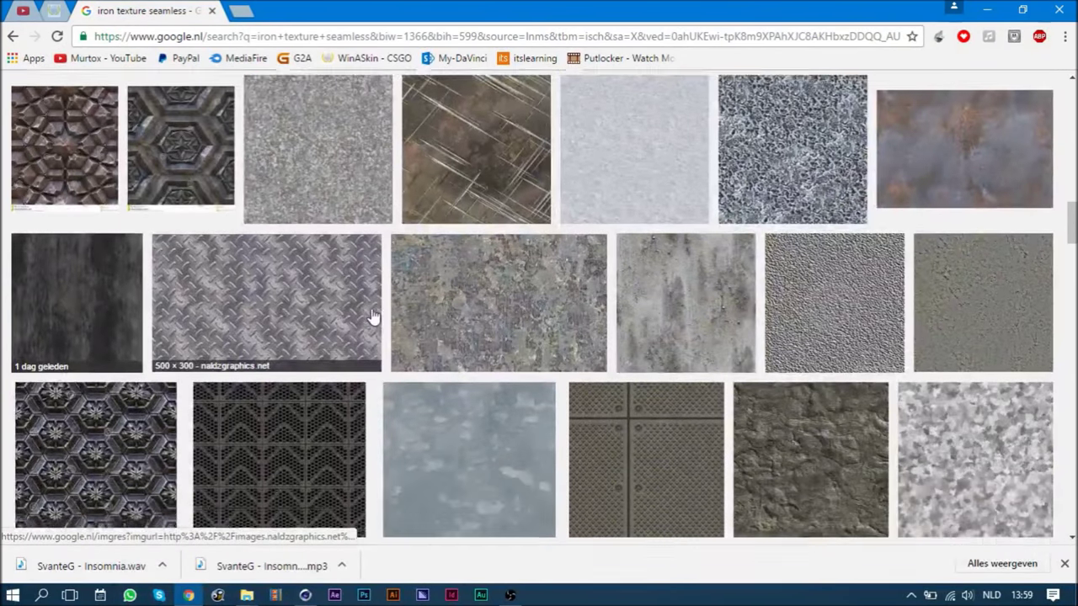
scroll(257, 313, down, 5)
scroll(263, 313, down, 4)
scroll(263, 313, down, 2)
scroll(272, 309, down, 2)
scroll(272, 308, down, 3)
scroll(284, 310, down, 2)
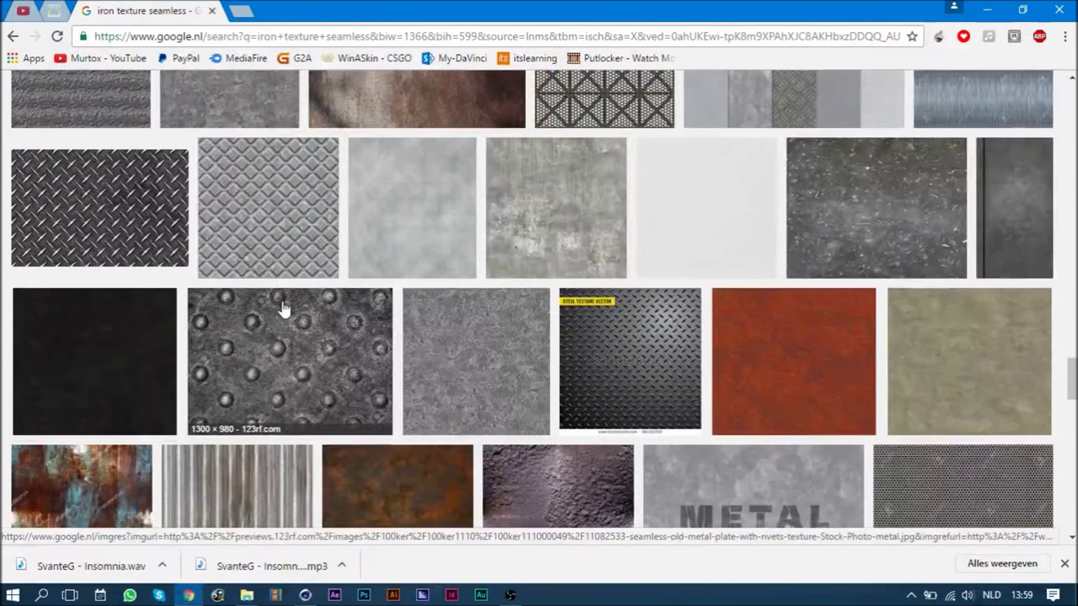
scroll(329, 329, down, 3)
scroll(336, 325, down, 3)
scroll(337, 323, down, 3)
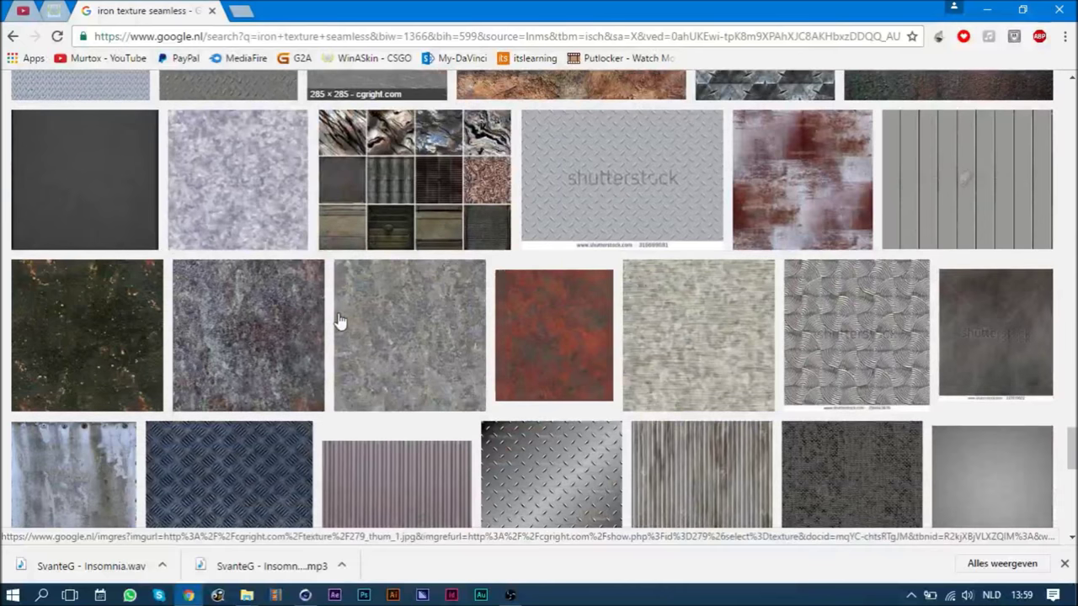
scroll(337, 323, down, 4)
scroll(337, 324, down, 4)
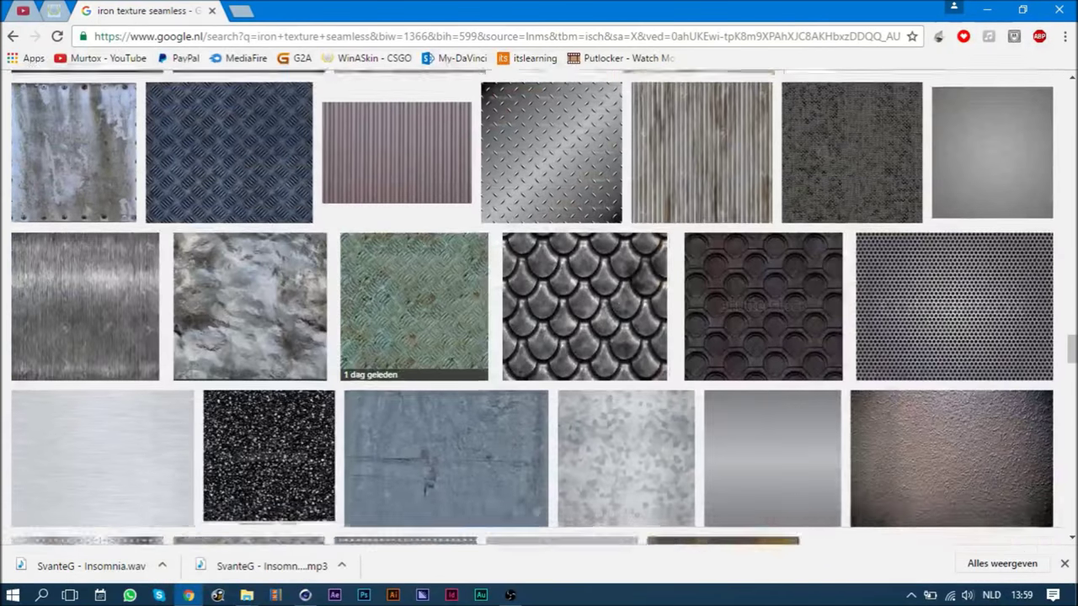
scroll(338, 323, down, 2)
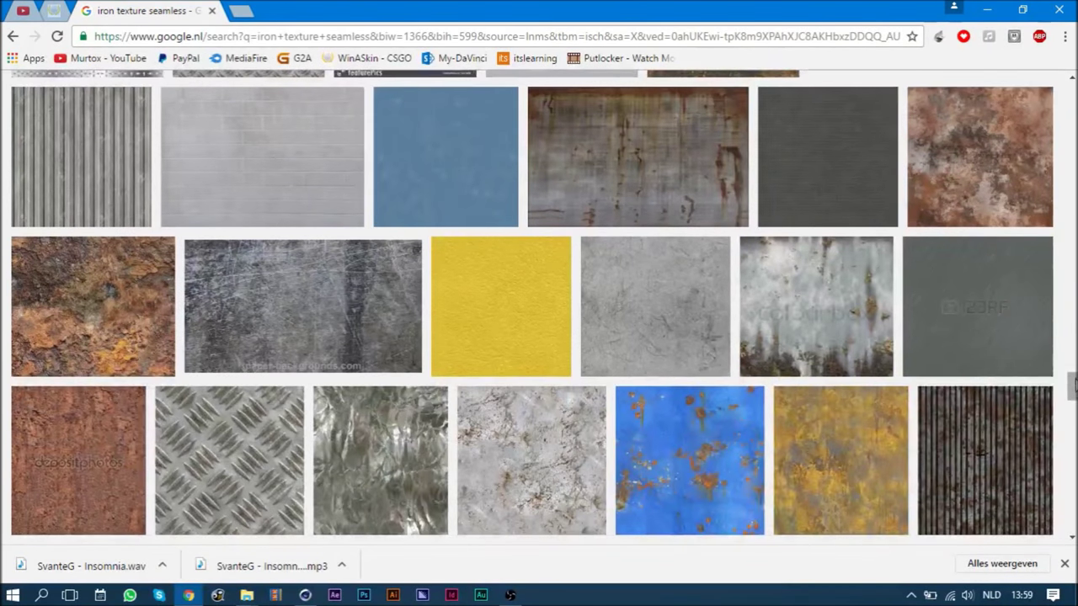
scroll(338, 323, down, 2)
scroll(338, 324, down, 4)
scroll(337, 323, down, 3)
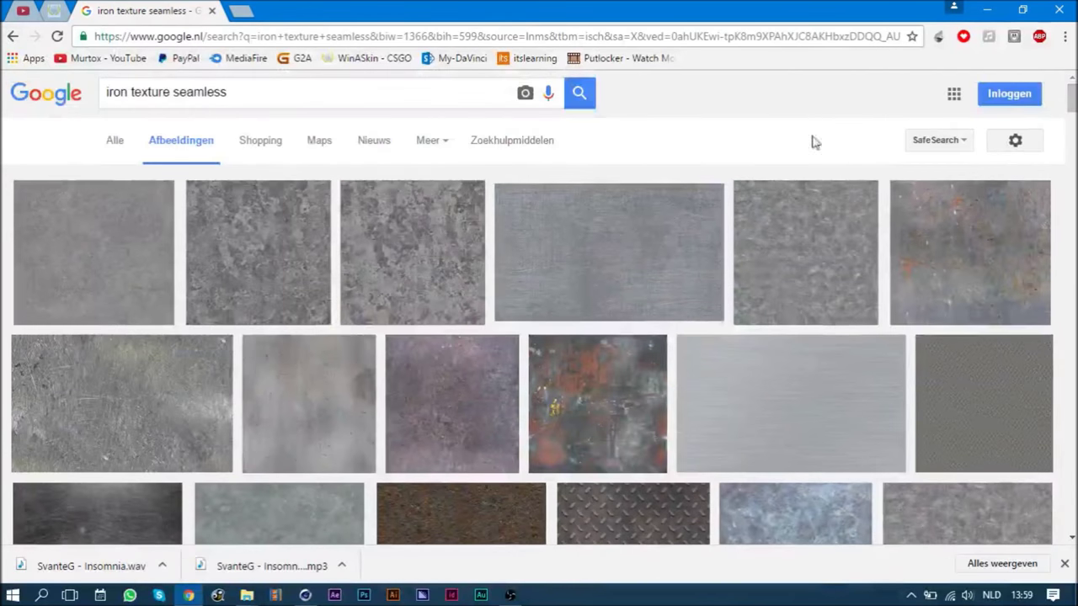
- Save the first grey seamless iron texture image as 'Iron Texture' in intro Tutorial
click(84, 253)
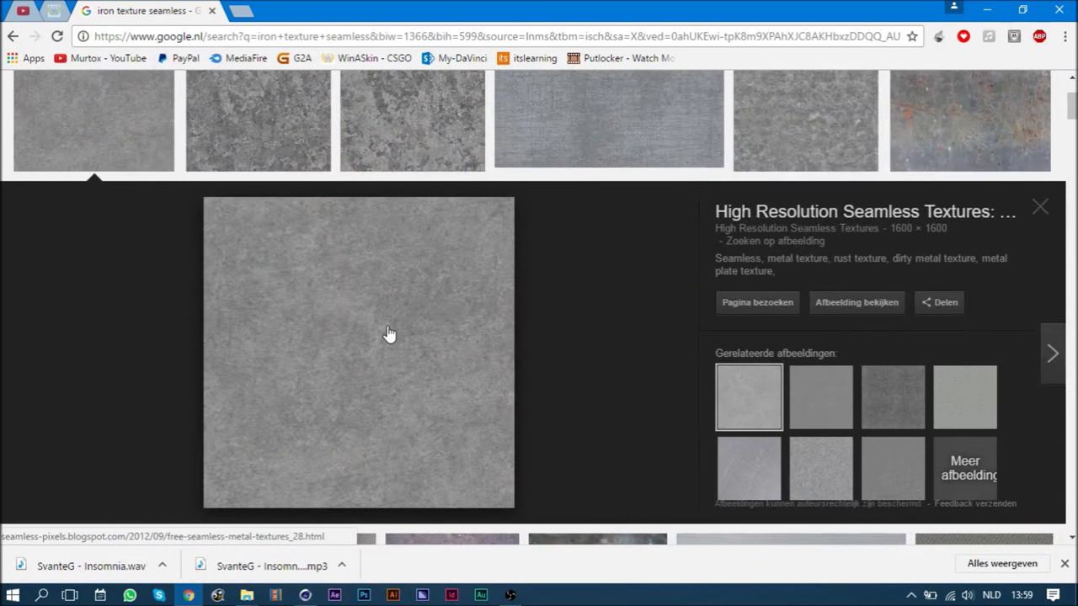
right_click(388, 327)
click(496, 469)
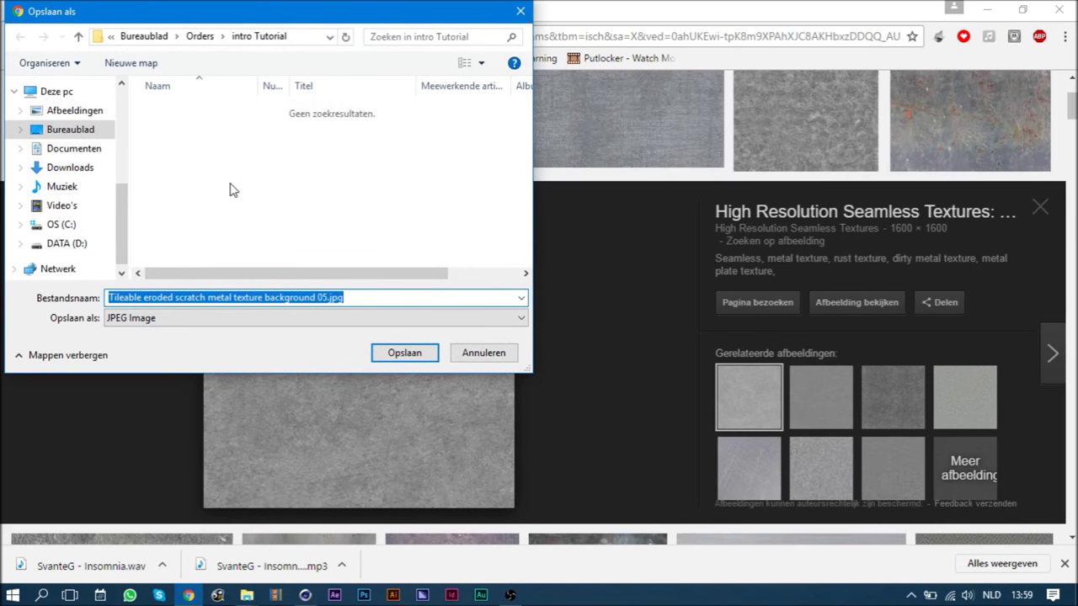
text(Iron Texture)
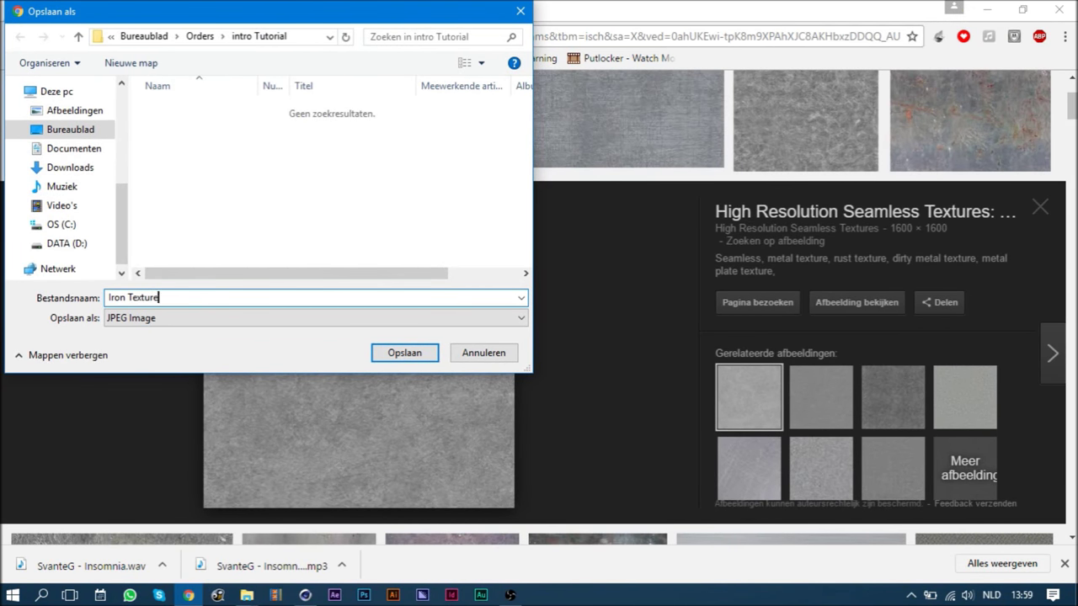
key(Return)
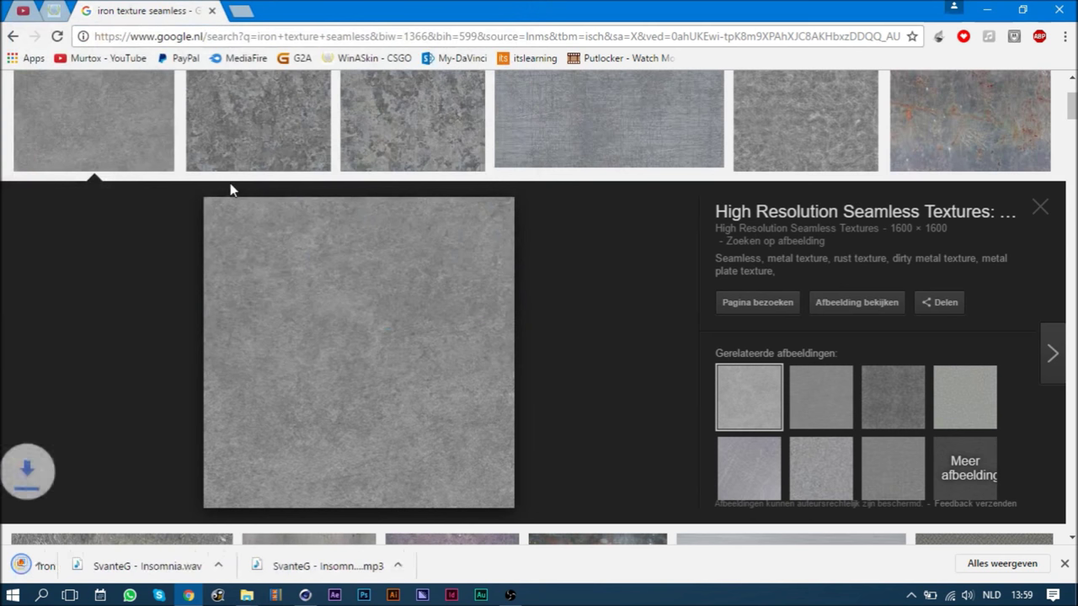
key(alt+Tab)
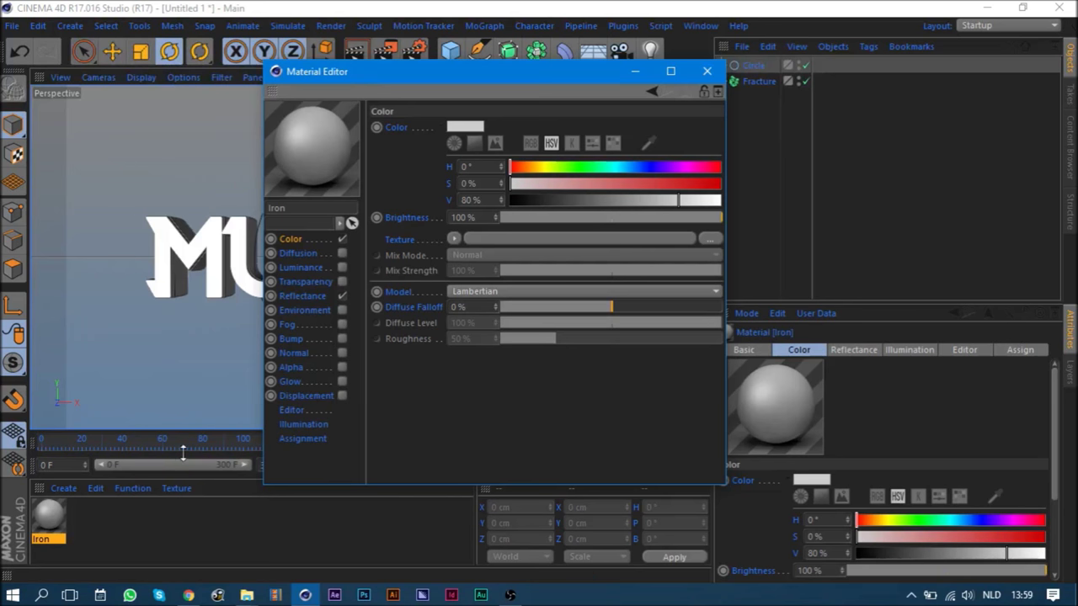
- Load Iron Texture.jpg from the intro Tutorial folder as the Color texture, without copying it into the project
click(459, 242)
click(492, 252)
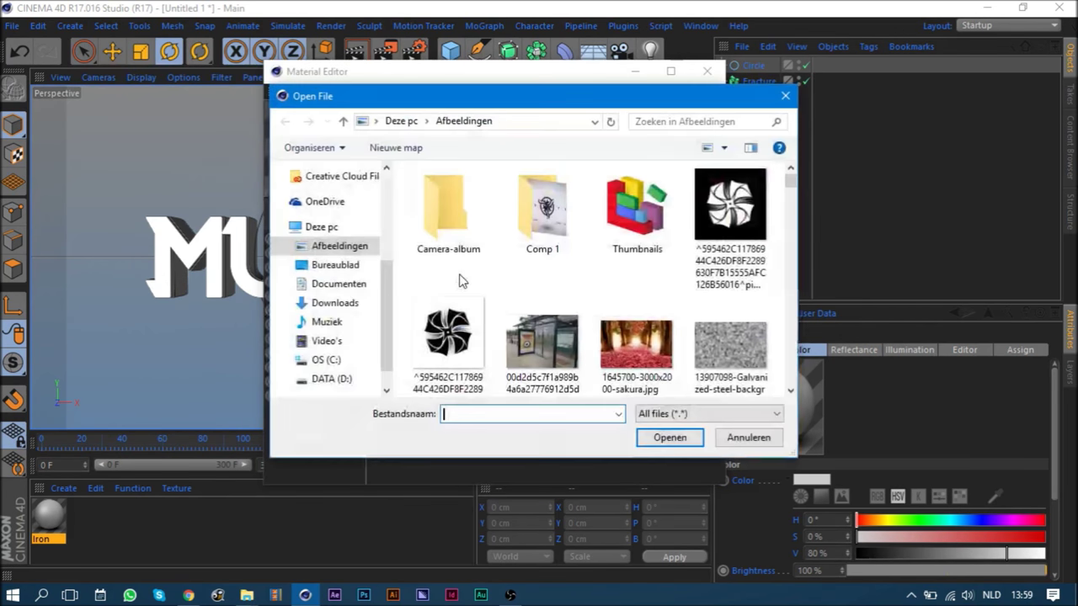
scroll(691, 305, down, 3)
scroll(356, 234, up, 1)
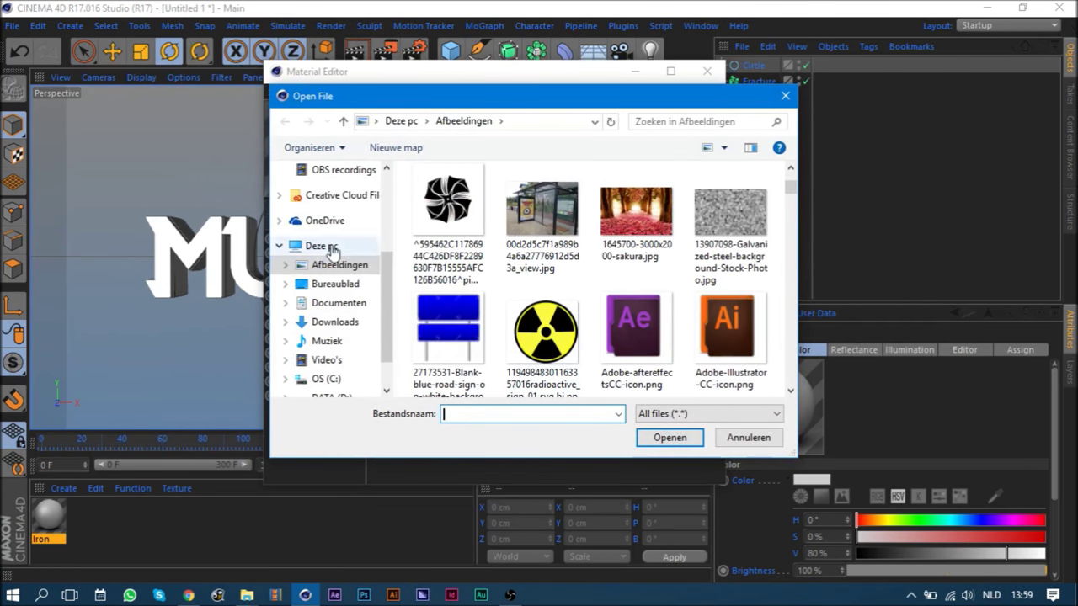
click(341, 284)
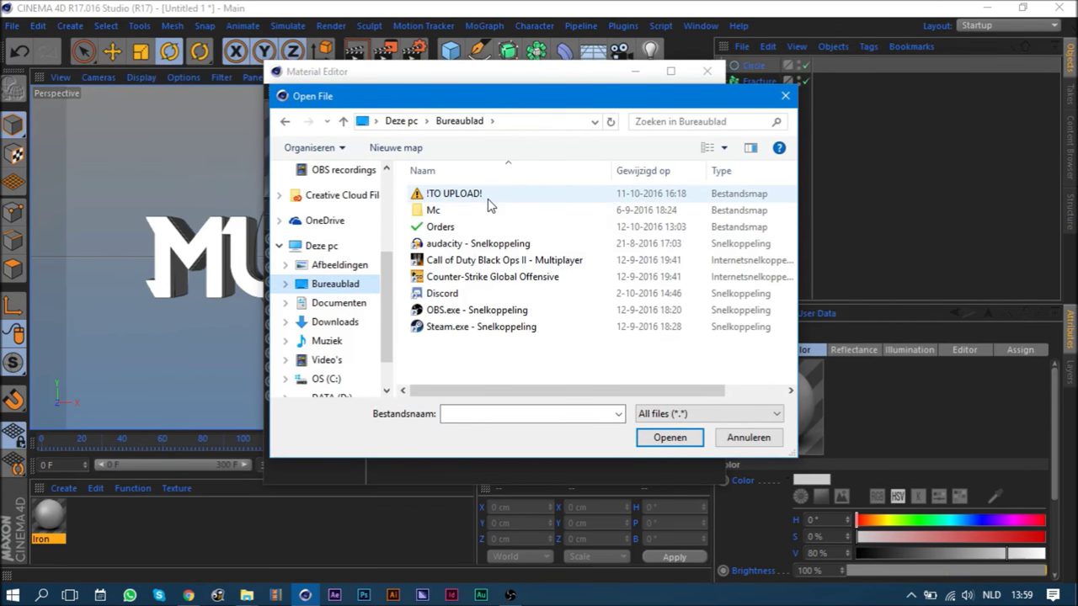
double_click(488, 195)
key(alt+Up)
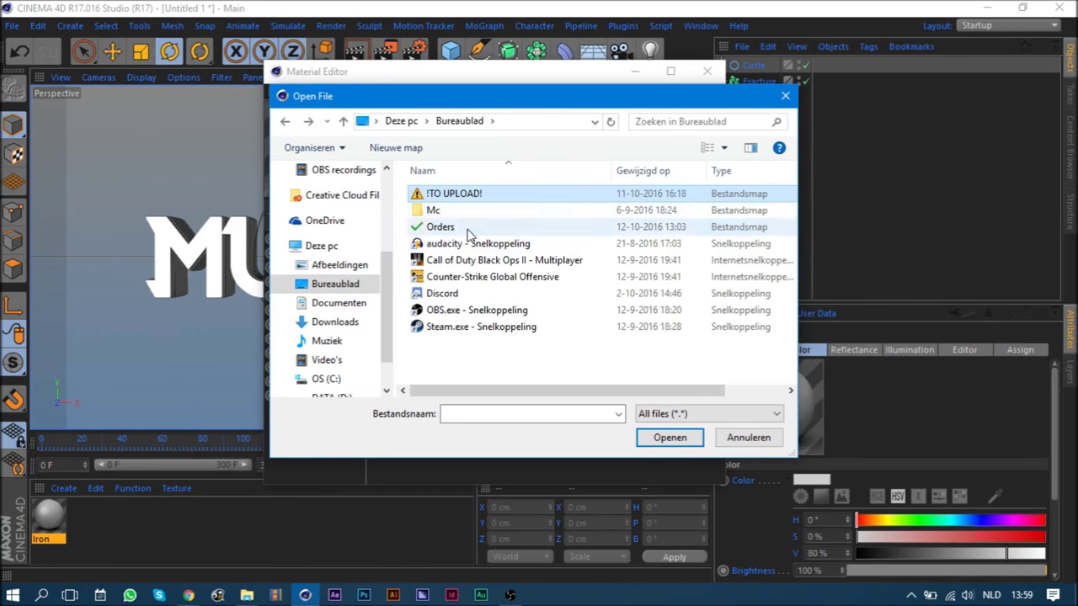
double_click(462, 229)
double_click(474, 329)
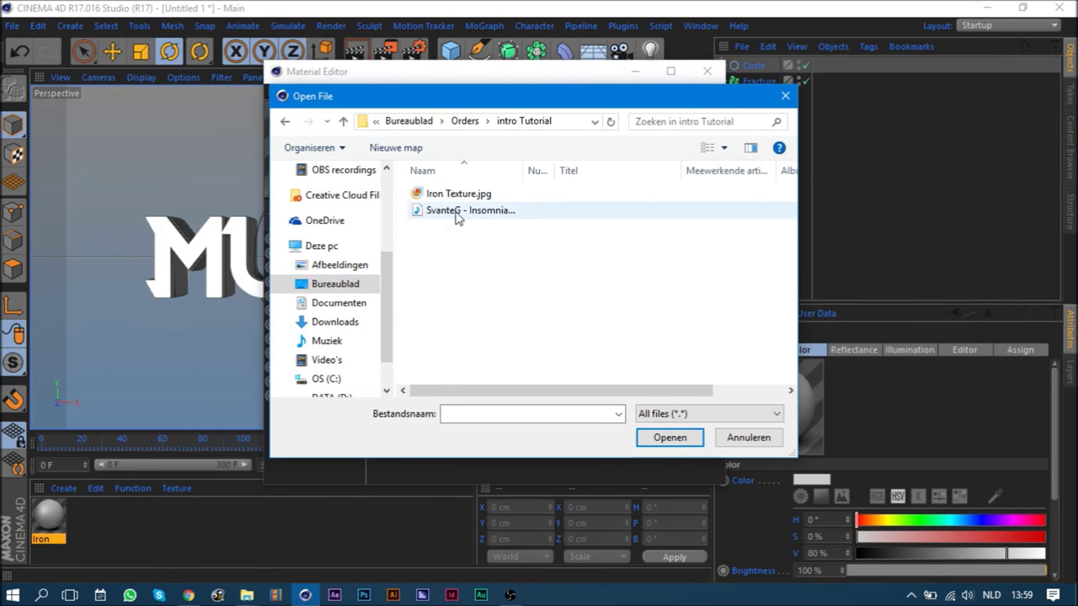
double_click(448, 190)
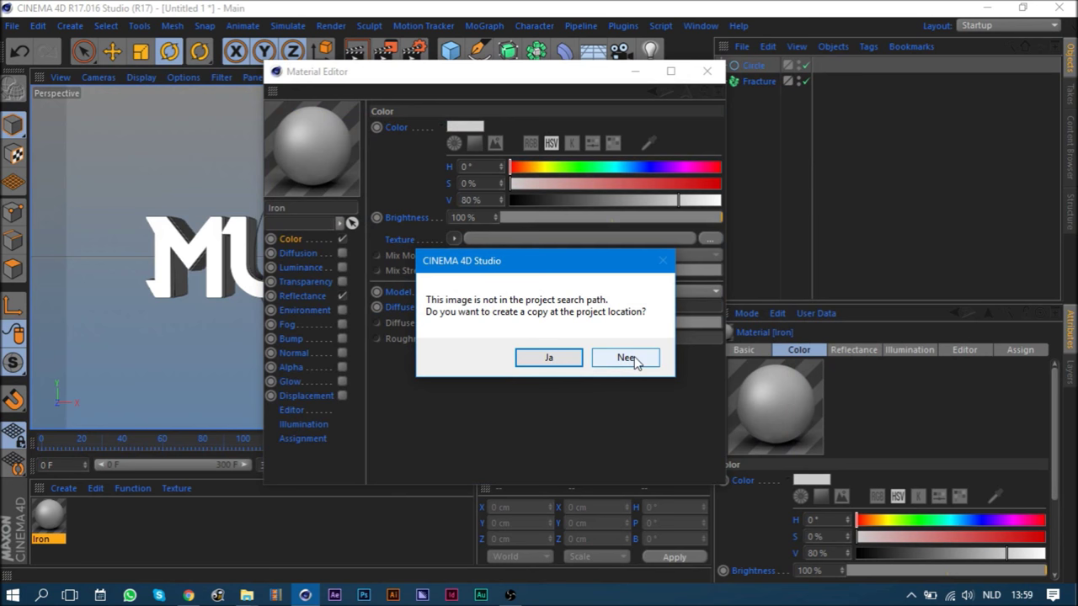
click(626, 358)
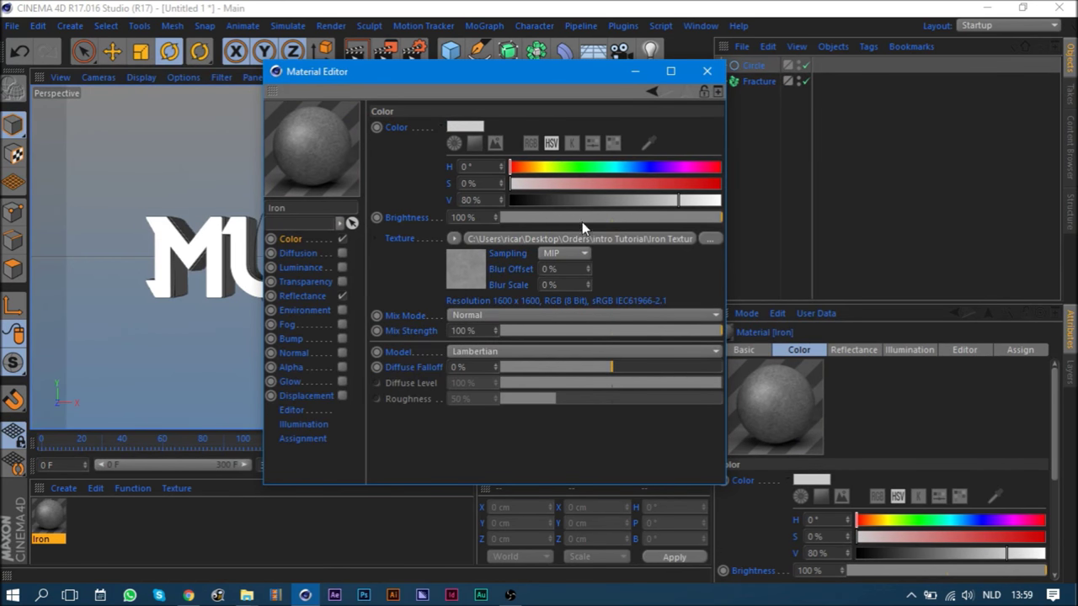
- Lower the Color channel's base colour value to 0% so it is black
click(574, 195)
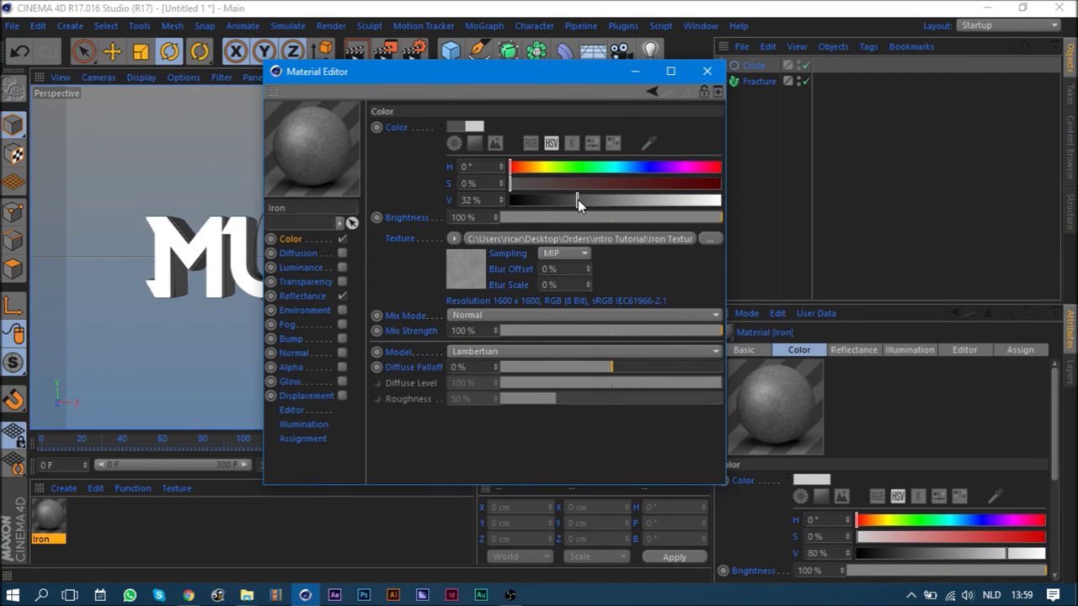
drag(580, 209, 508, 201)
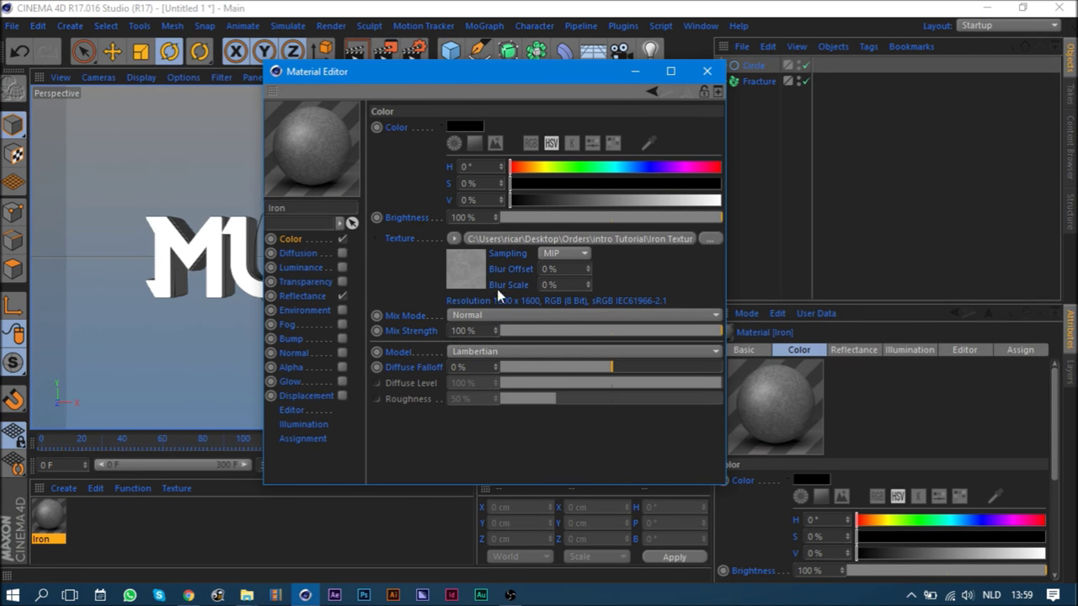
click(453, 239)
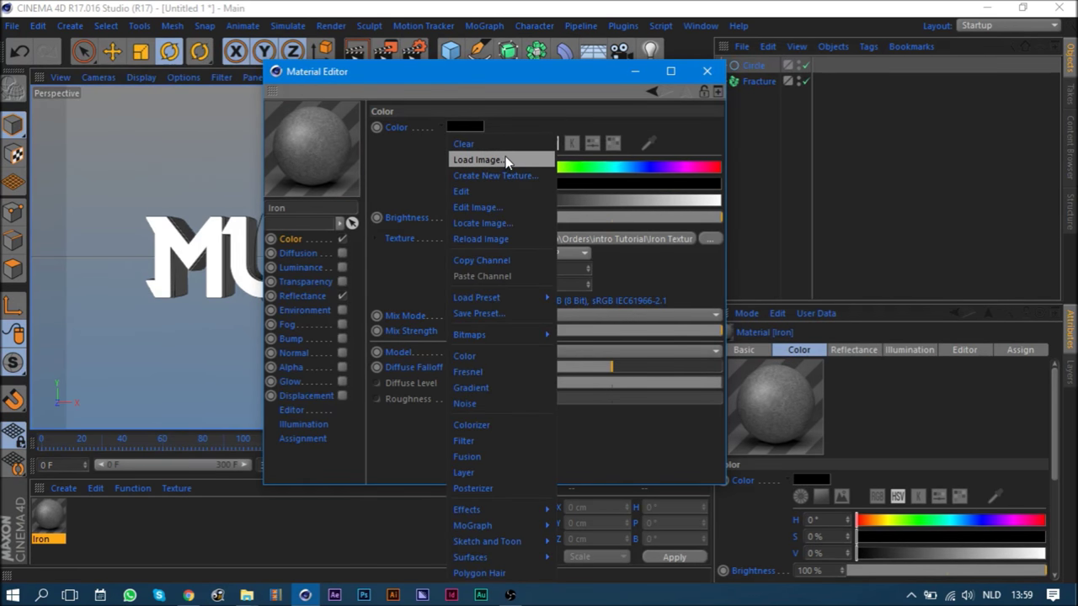
- Copy the Color channel's iron texture and paste it into the newly enabled Diffusion channel
click(515, 260)
click(300, 253)
click(343, 254)
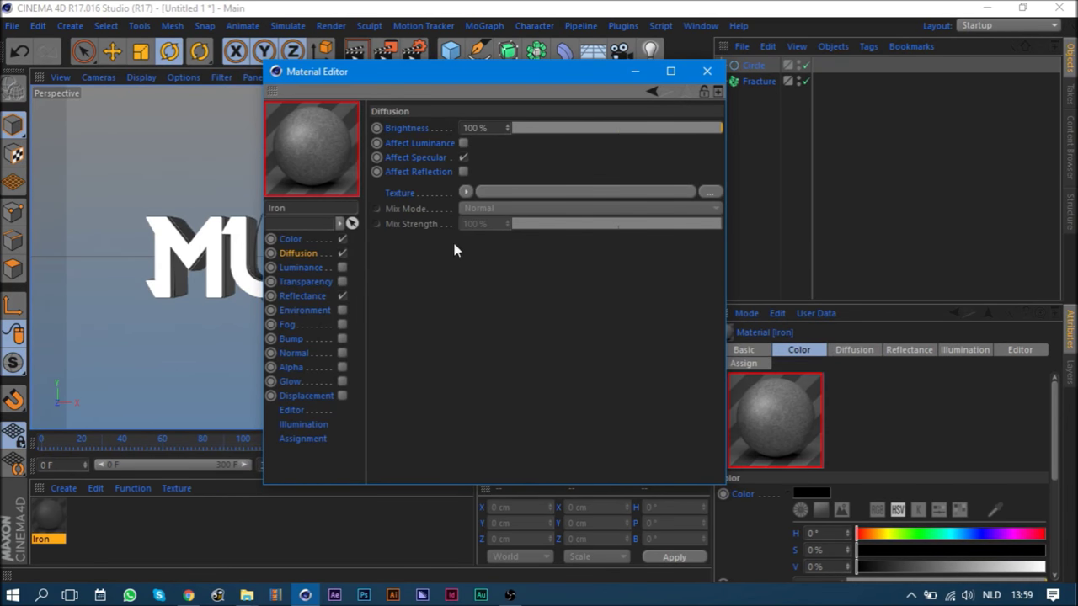
click(466, 192)
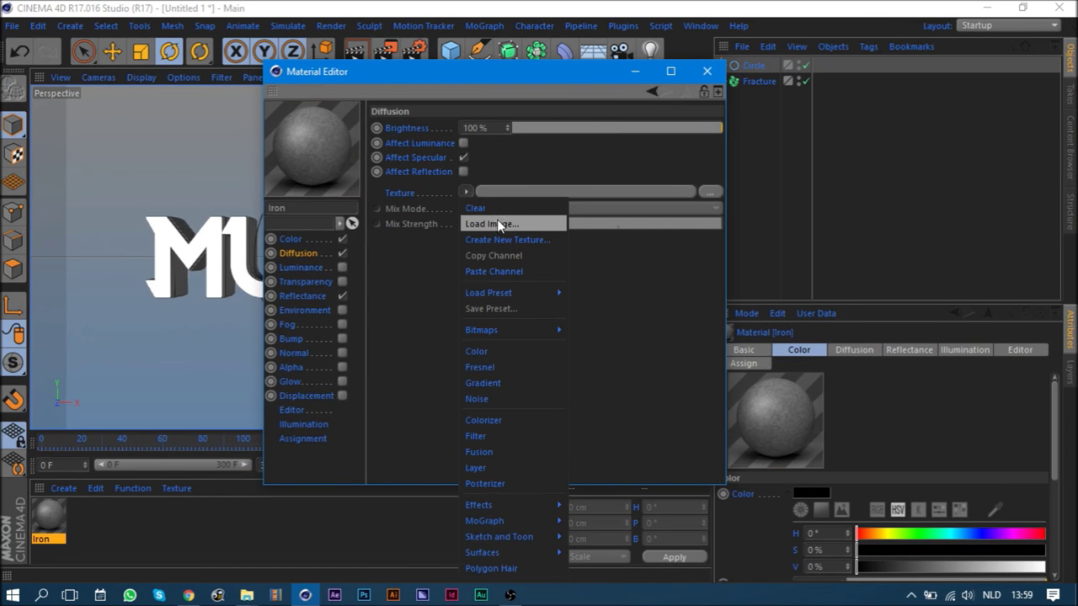
click(522, 269)
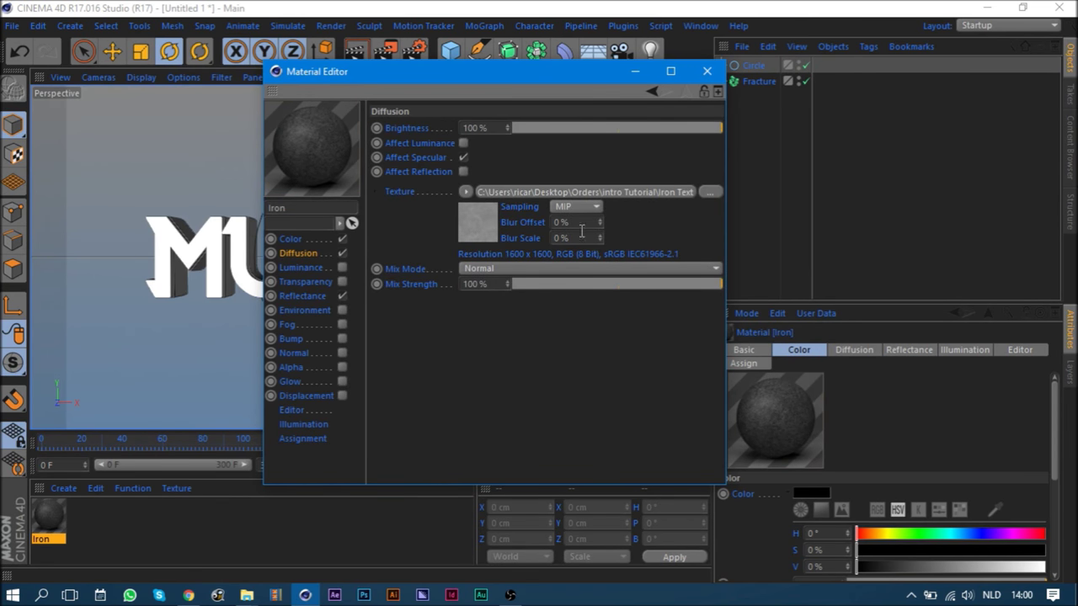
click(304, 295)
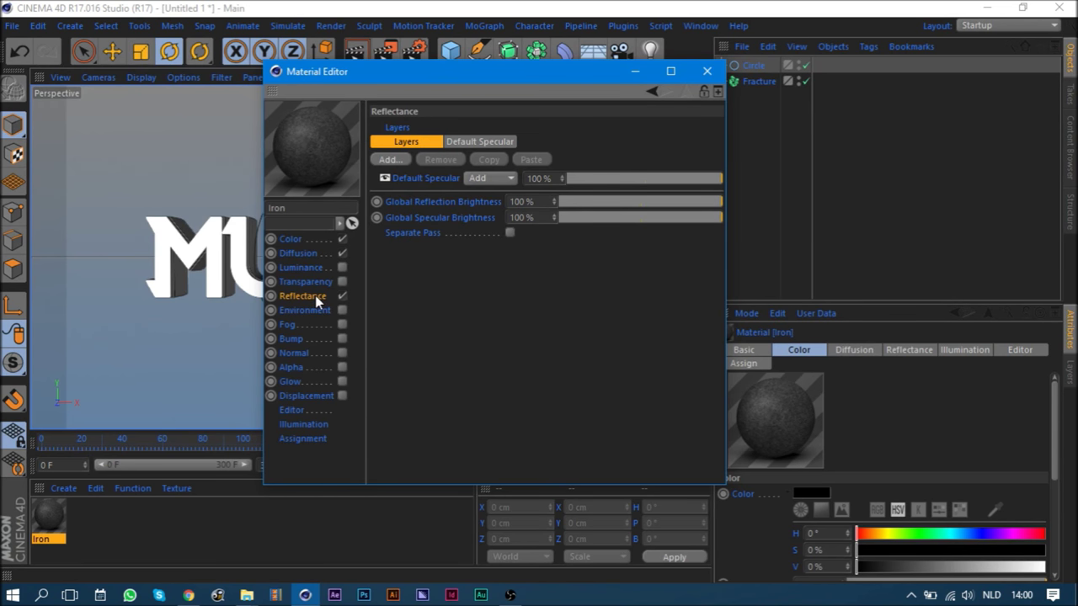
- Add a Reflection (Legacy) layer and paste the iron texture into Layer 1's colour
click(342, 297)
click(342, 297)
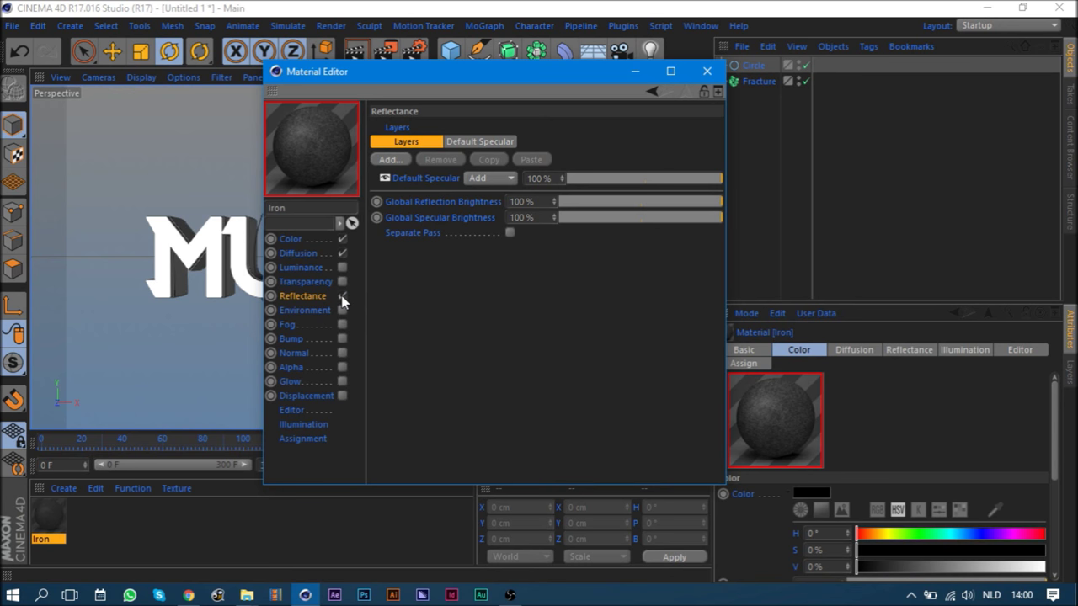
click(389, 160)
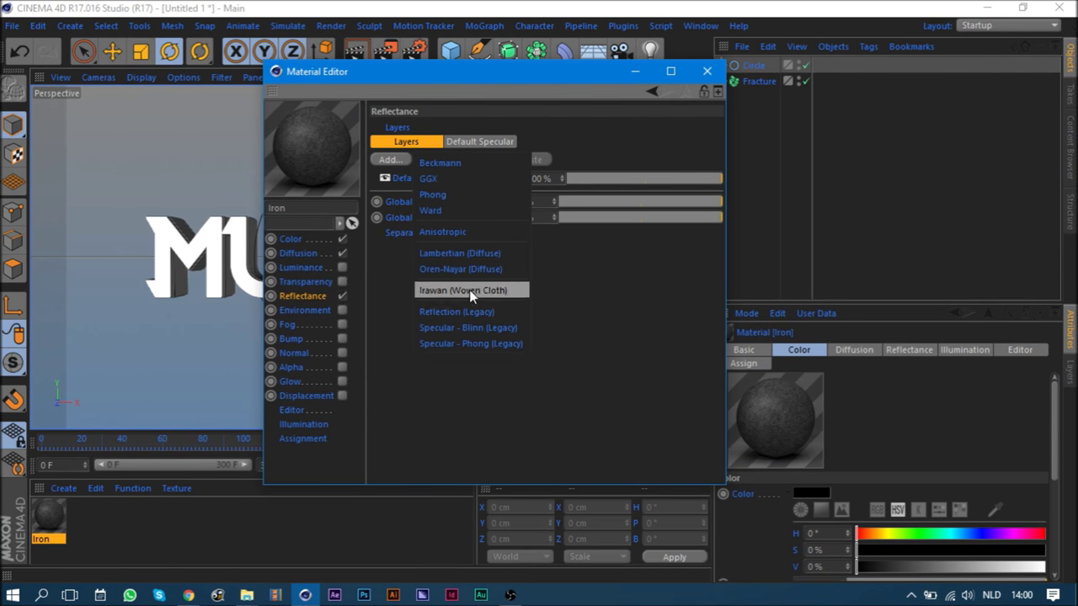
click(496, 311)
click(496, 143)
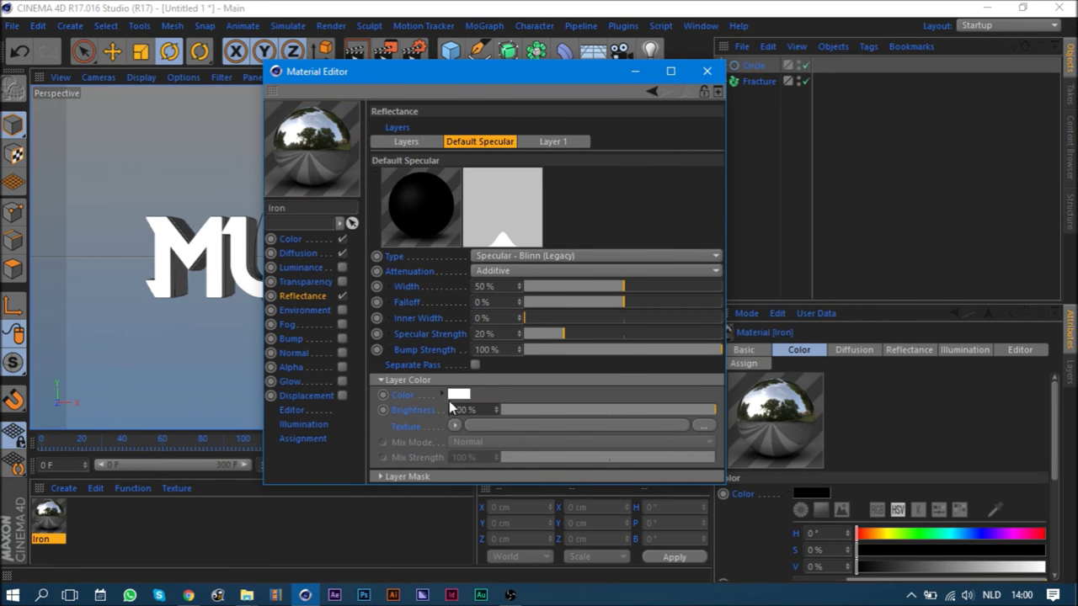
click(543, 142)
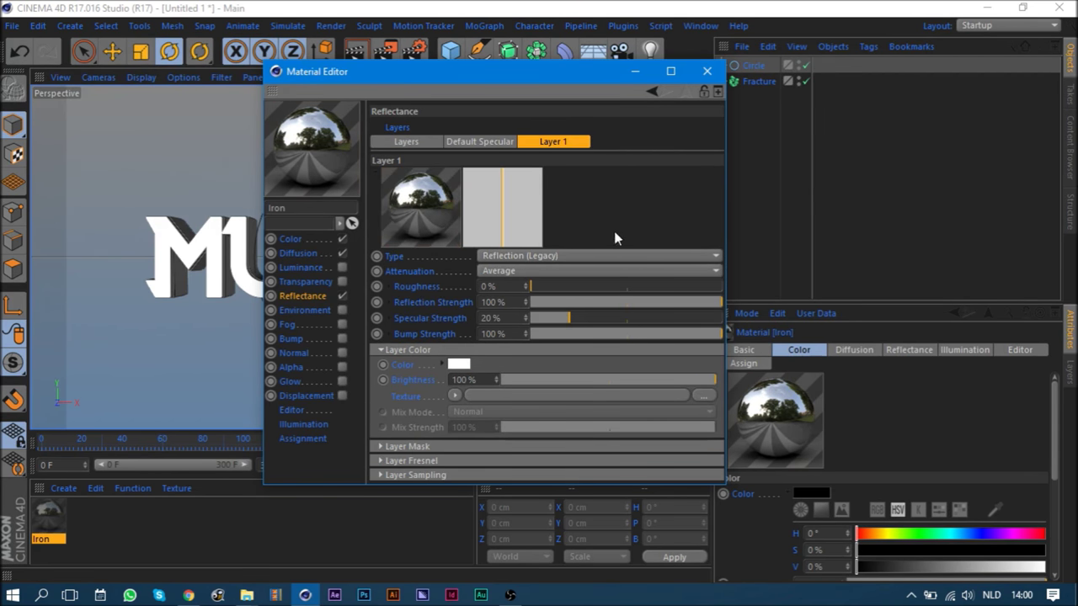
click(454, 396)
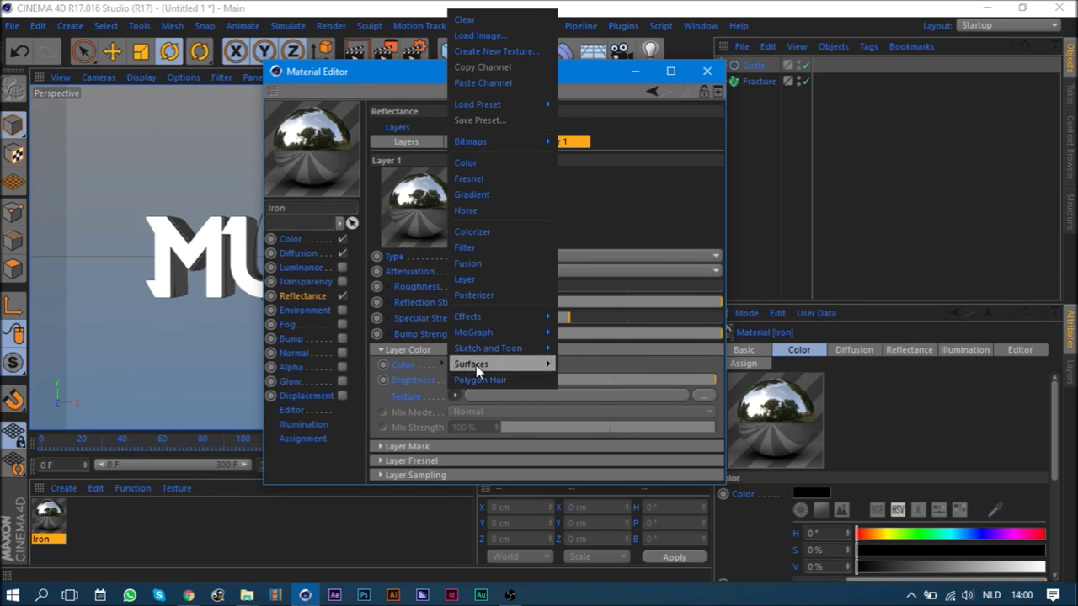
click(522, 84)
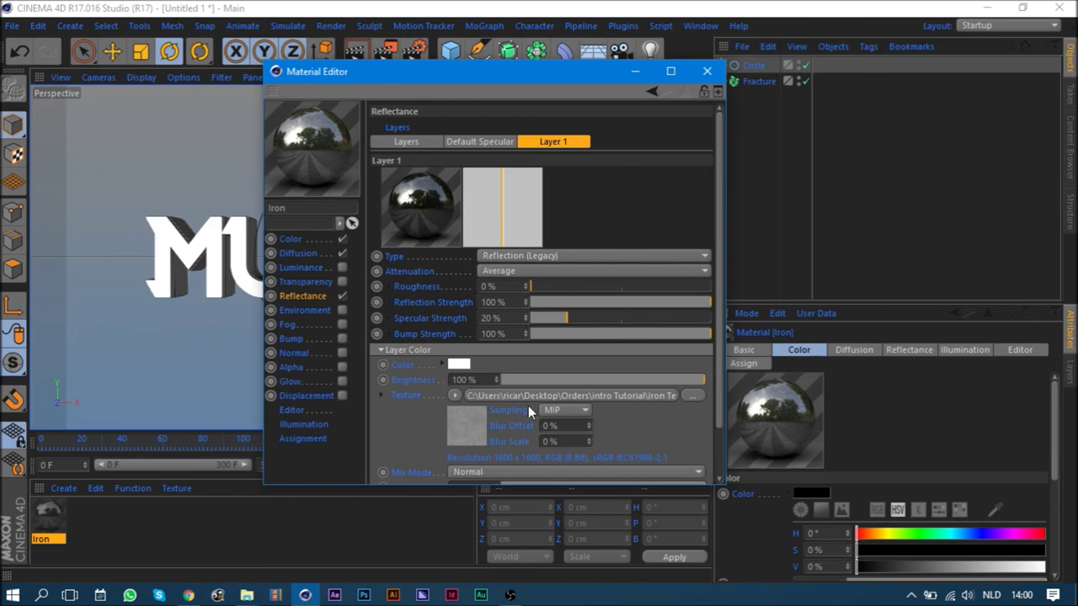
- Give Layer 1 a 75% Mix Strength, 65% brightness and a darker colour
scroll(706, 419, down, 2)
double_click(487, 432)
text(75)
key(Return)
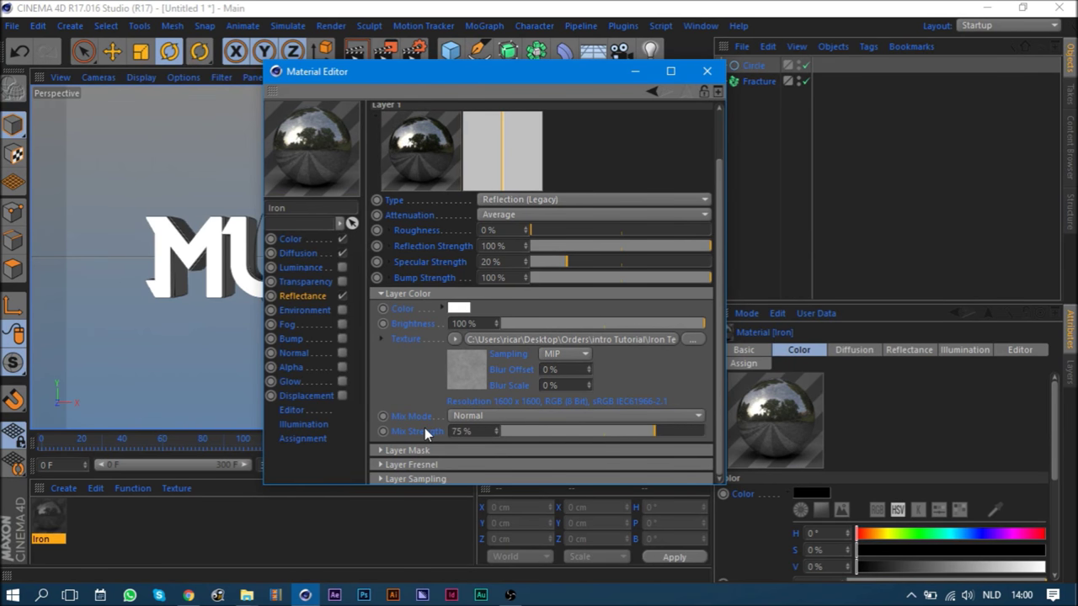
double_click(486, 322)
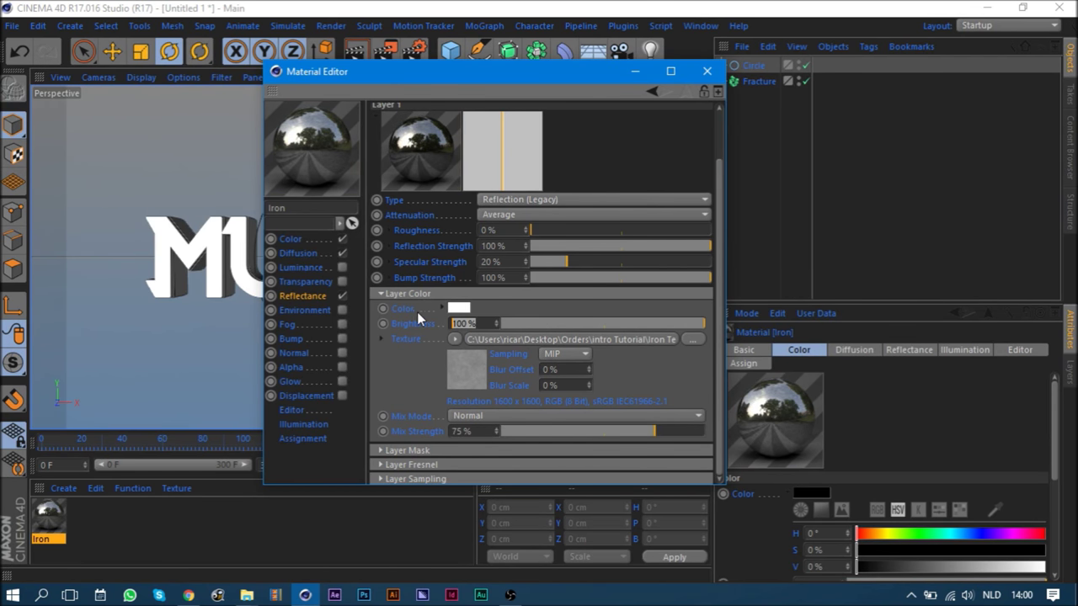
text(65)
key(Return)
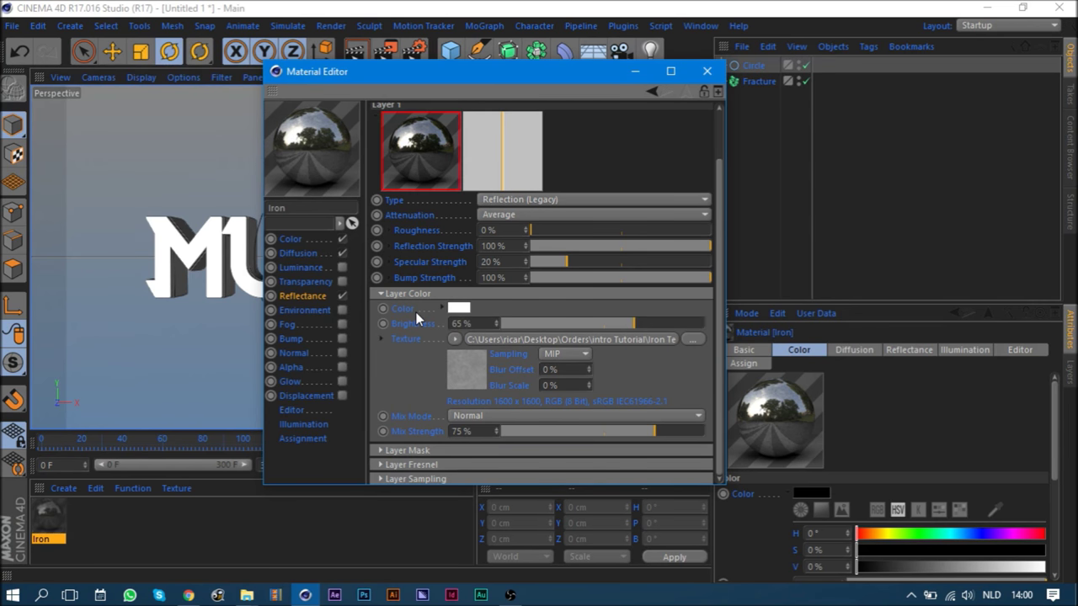
click(459, 309)
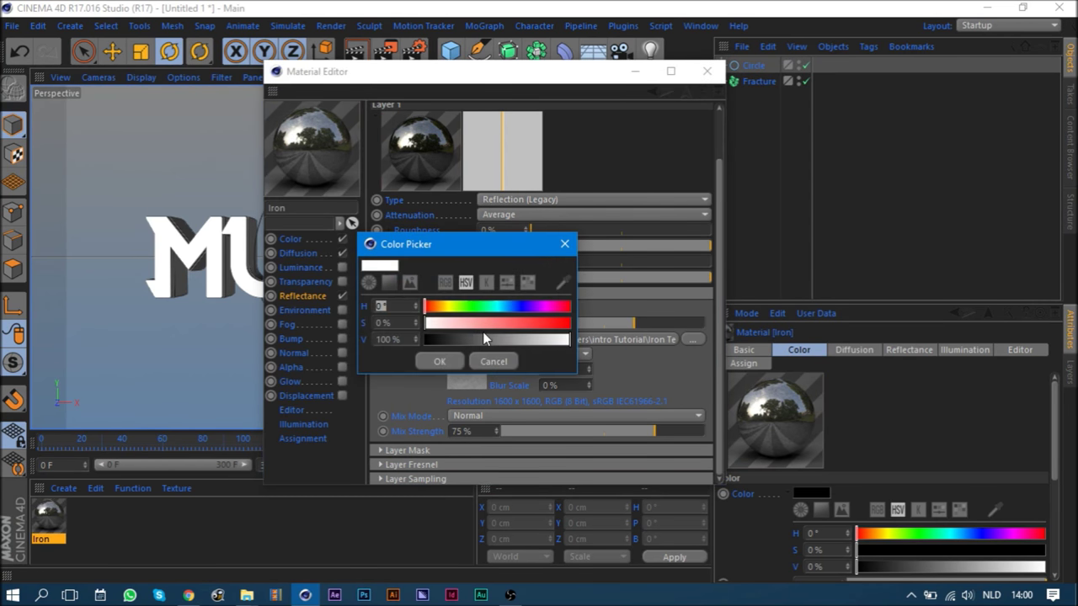
click(465, 340)
click(440, 362)
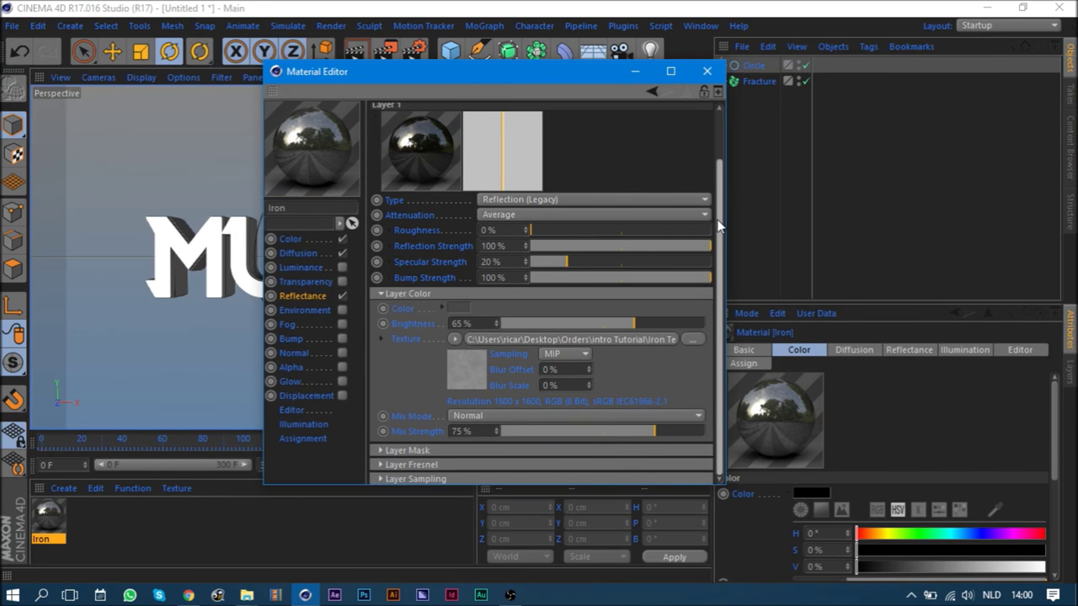
- Darken the Default Specular layer colour to about 18% value
scroll(718, 224, up, 3)
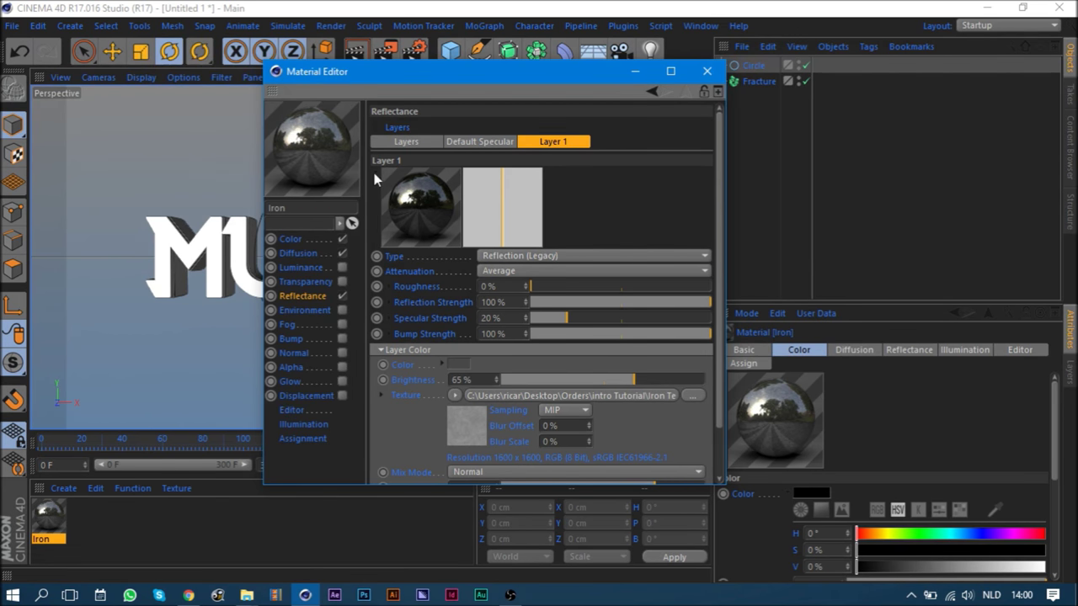
click(489, 141)
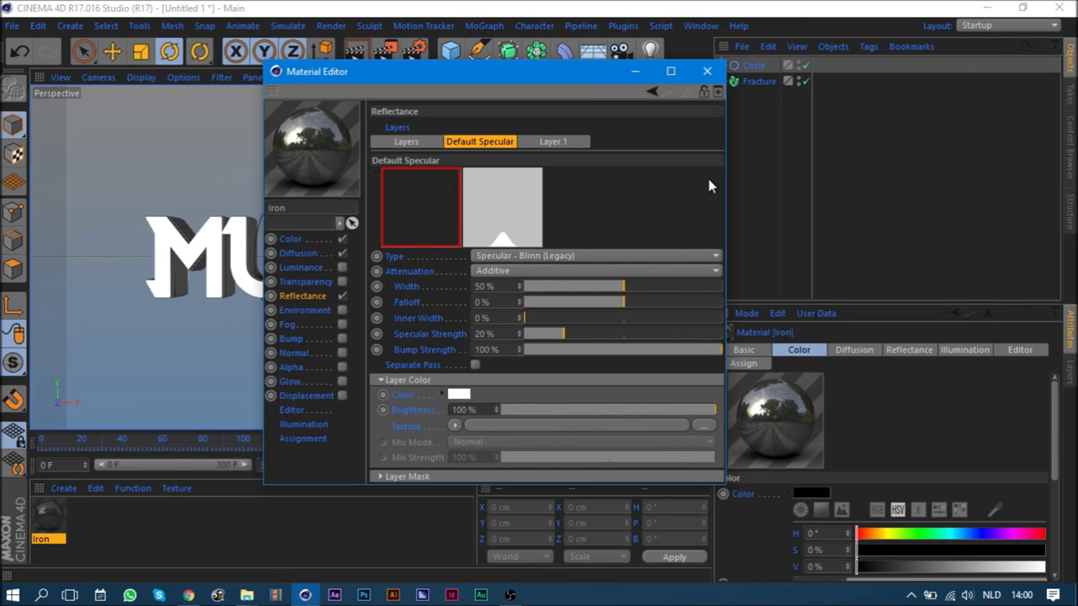
click(447, 394)
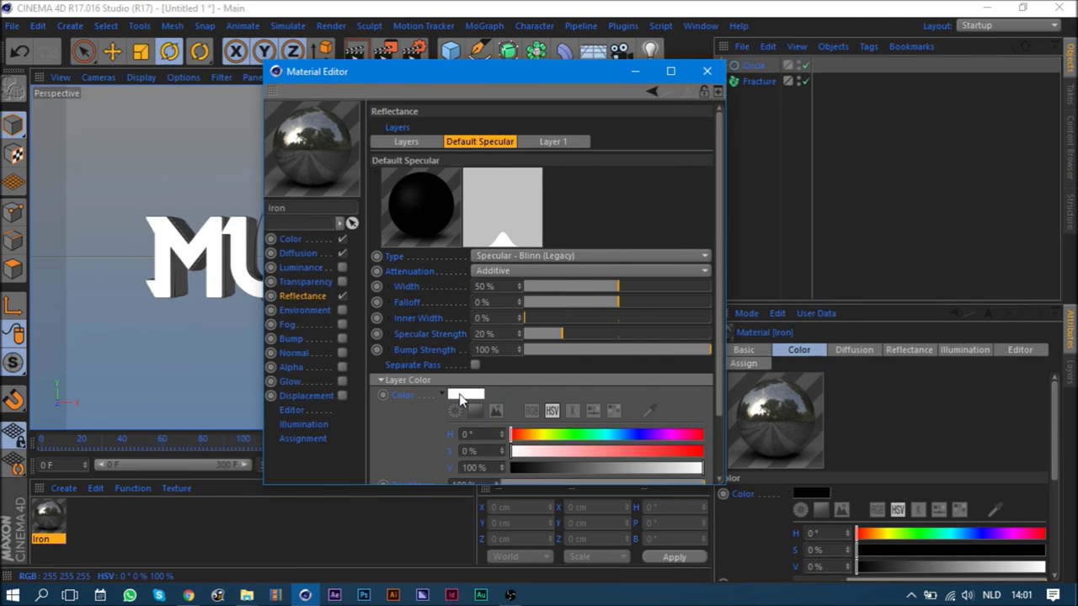
click(460, 393)
drag(460, 426, 445, 430)
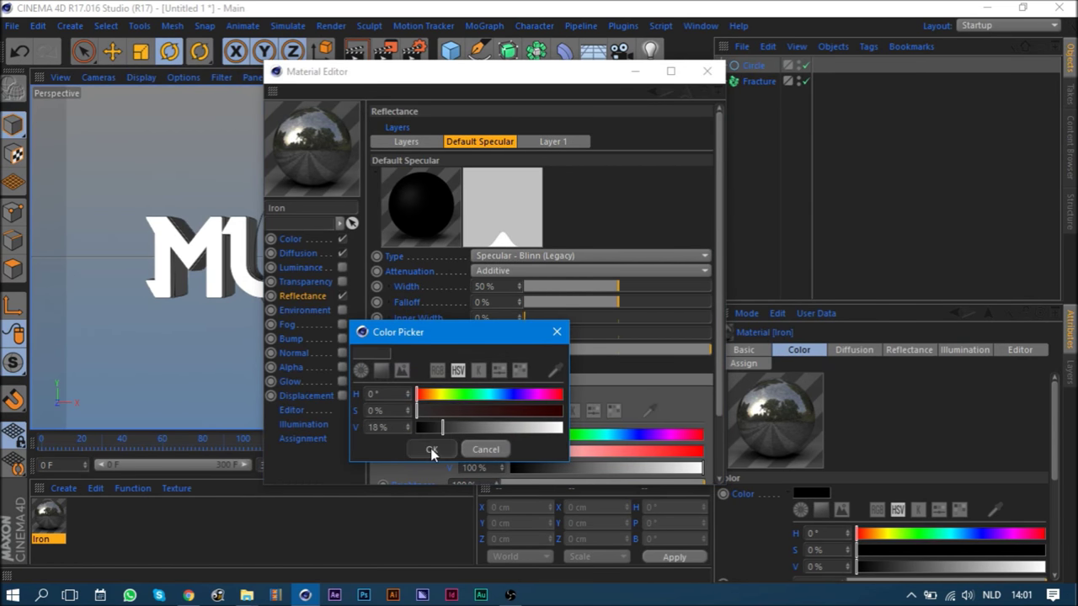
click(431, 449)
click(441, 392)
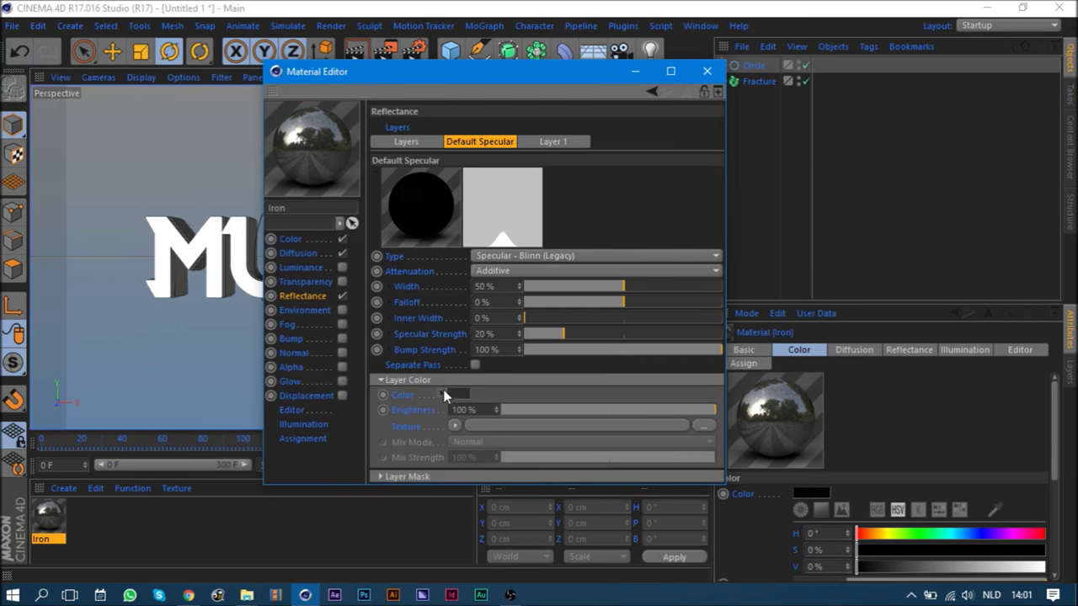
- Set the Default Specular attenuation to Metal
click(539, 256)
click(594, 220)
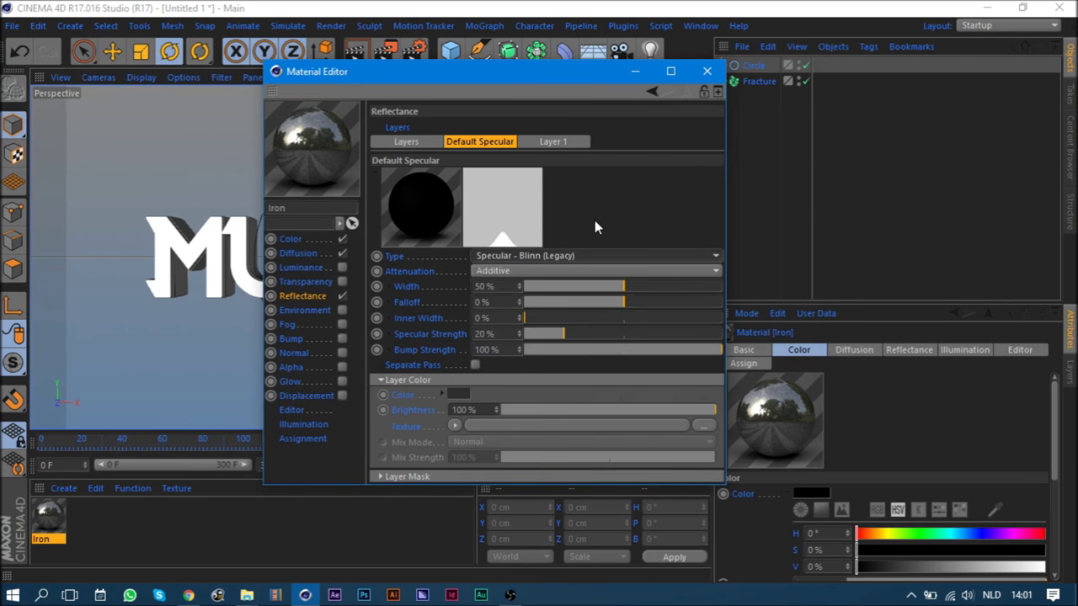
click(564, 269)
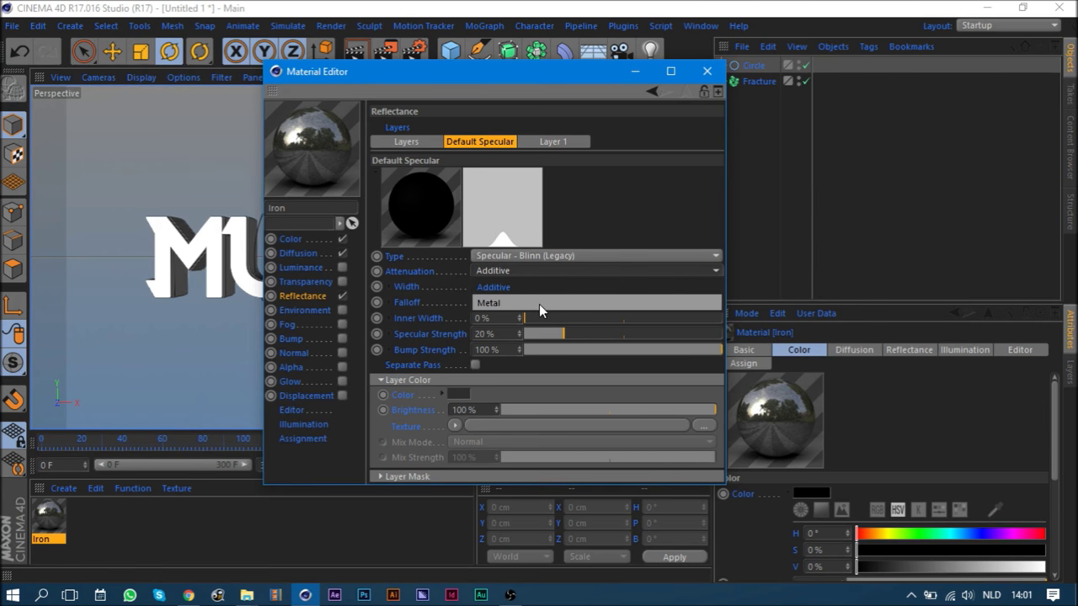
click(539, 304)
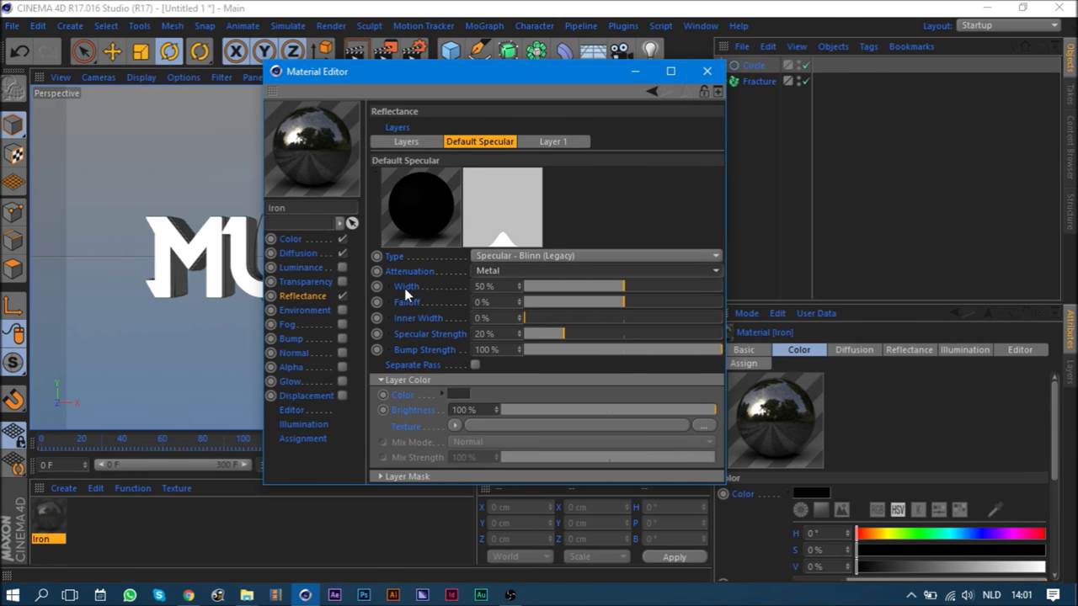
click(296, 338)
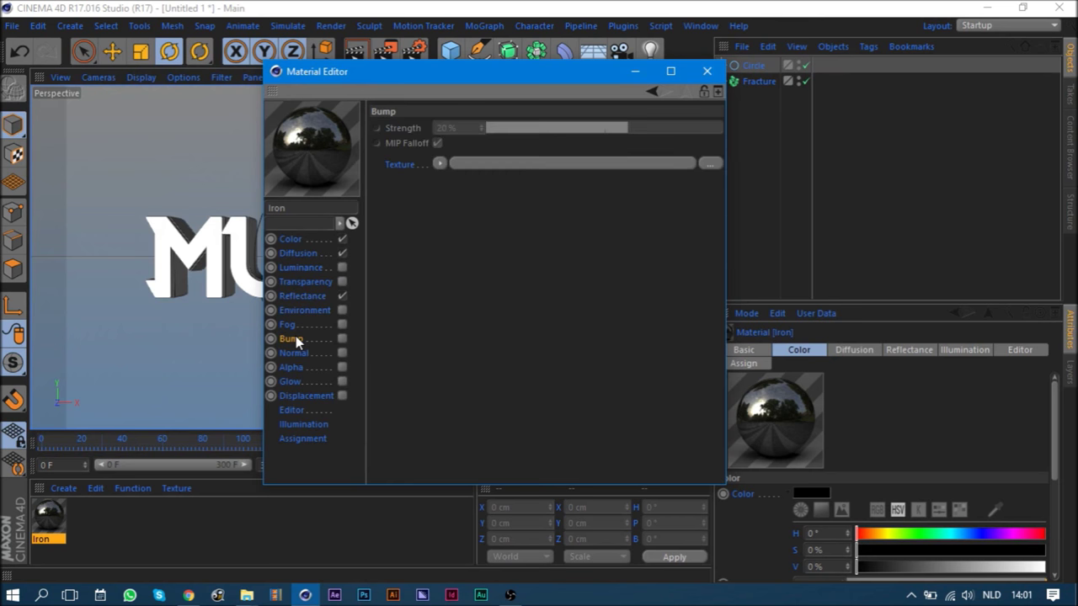
- Enable Bump using Iron Texture at 5% strength, then close the Material Editor
click(342, 339)
click(439, 163)
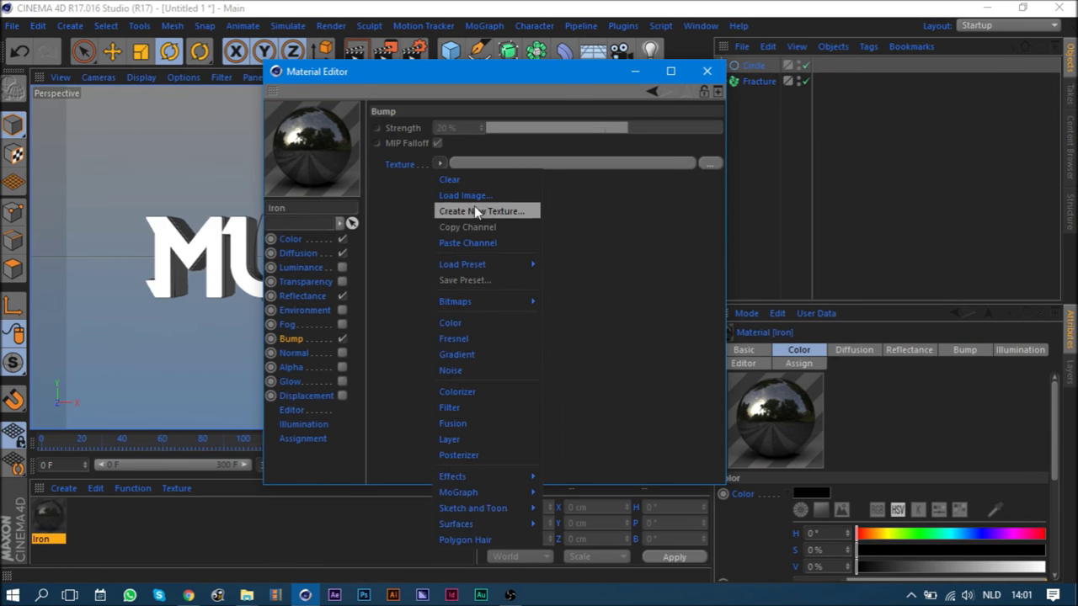
click(481, 243)
drag(622, 129, 611, 128)
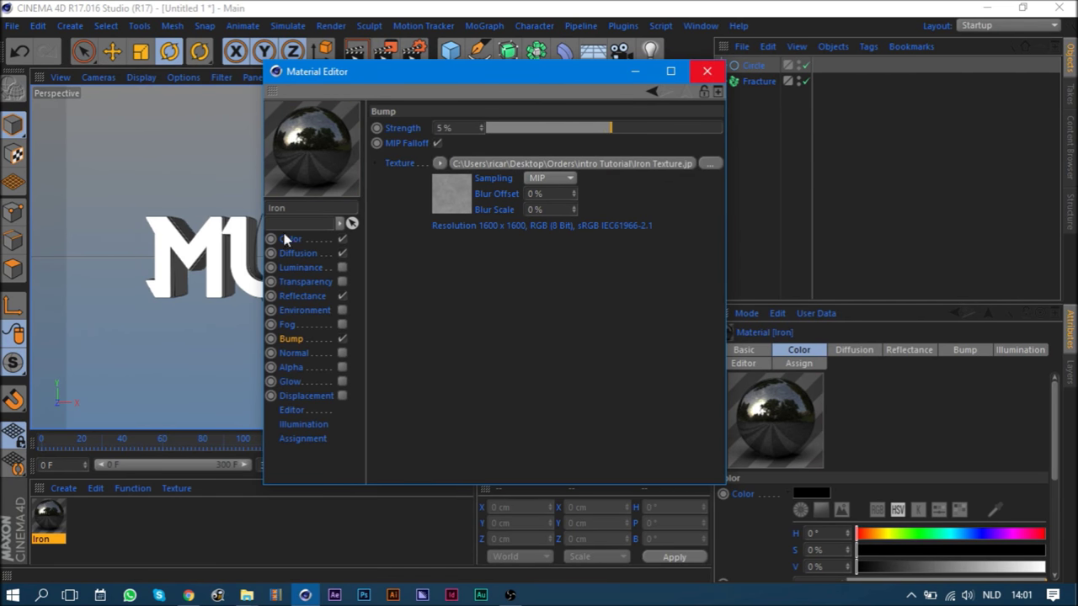
click(707, 71)
drag(49, 512, 52, 518)
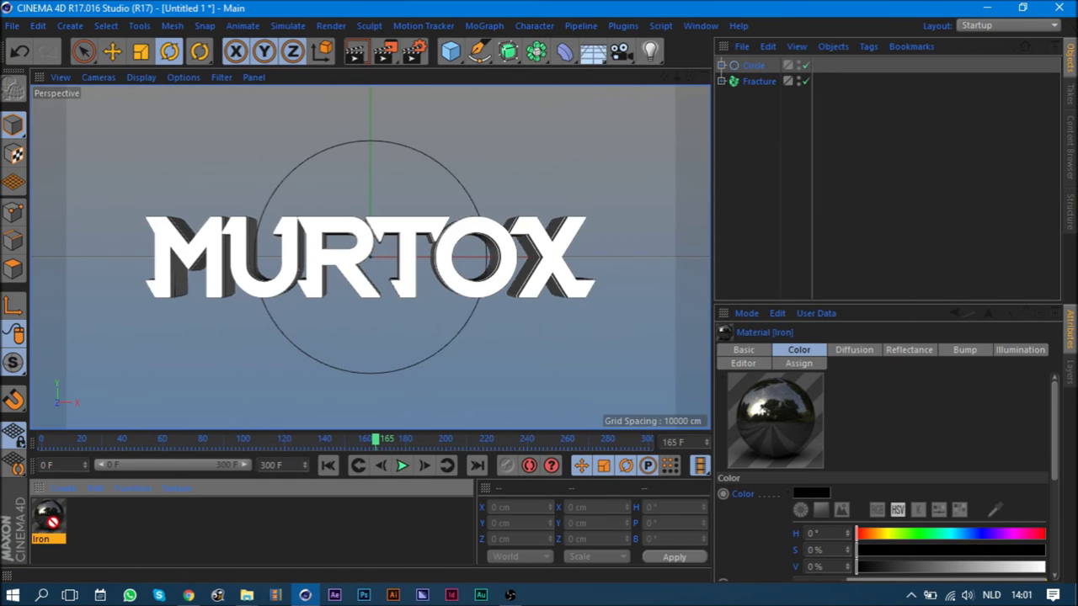
- Apply the Iron material to all six letters under Fracture with Cubic projection, then test-render
click(721, 81)
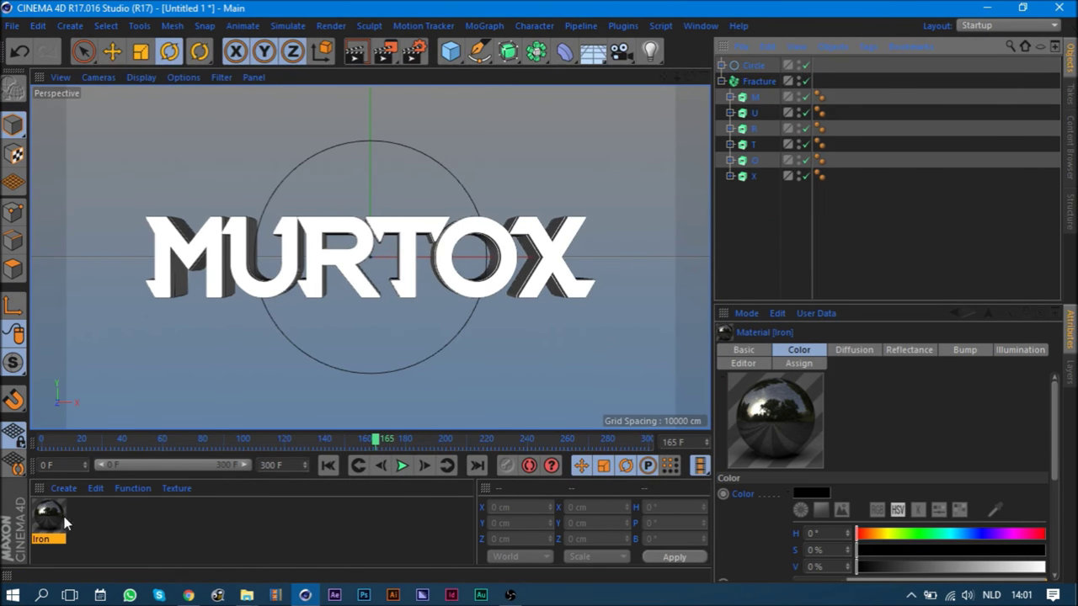
mouse_move(48, 511)
mouse_down()
mouse_move(817, 103)
mouse_move(835, 112)
mouse_move(835, 176)
mouse_move(837, 82)
mouse_up()
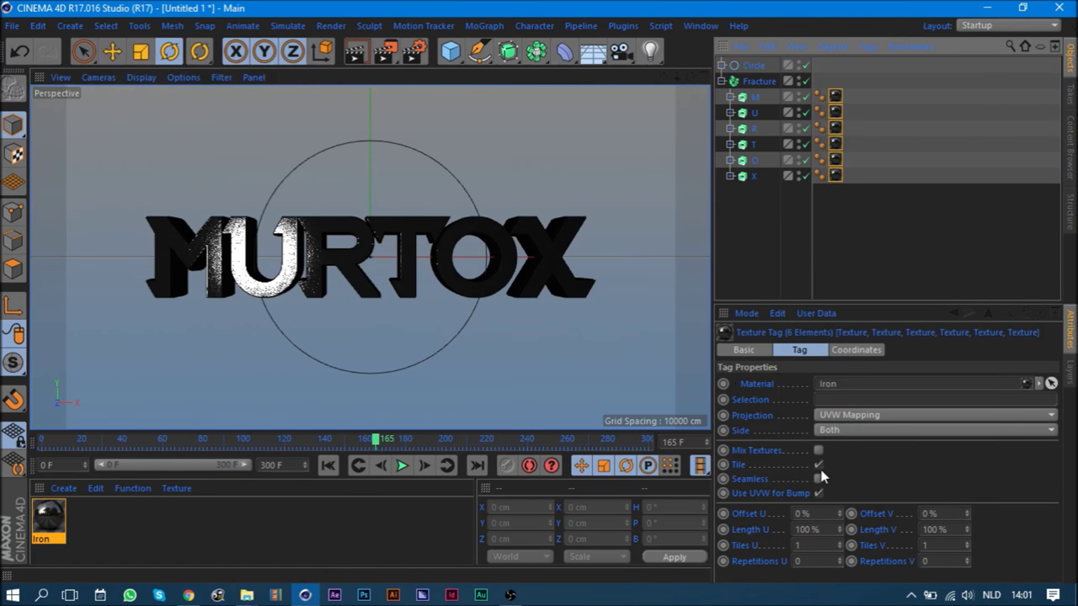
click(850, 413)
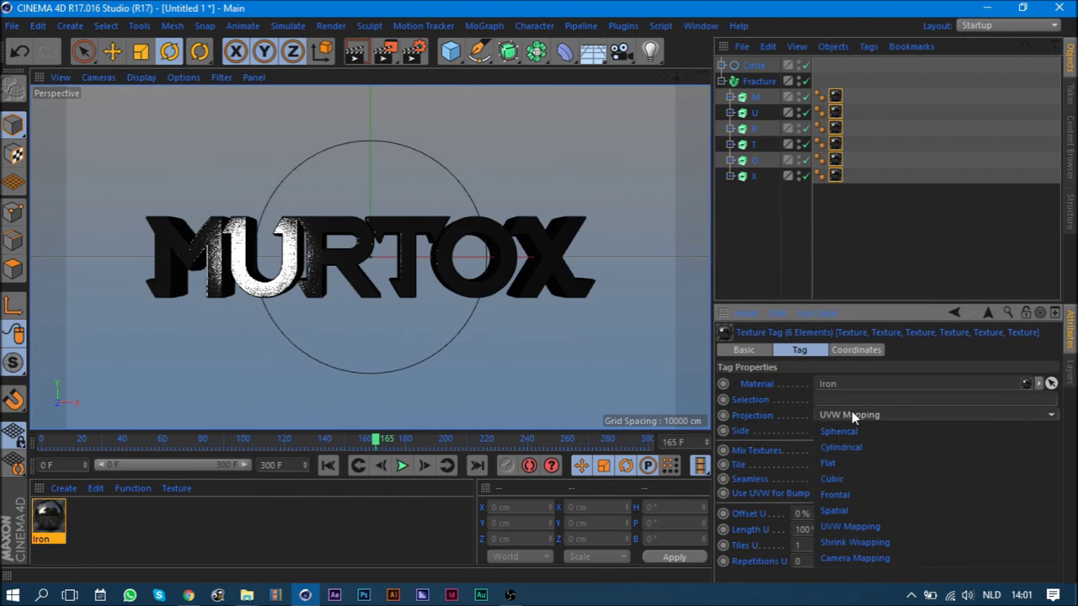
click(846, 479)
click(355, 51)
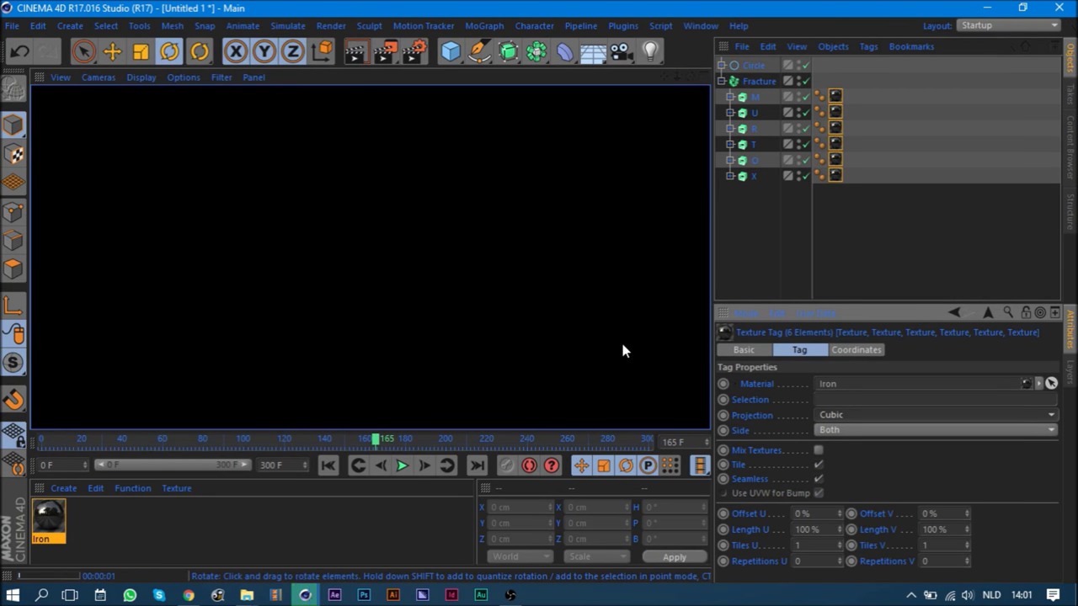
click(750, 261)
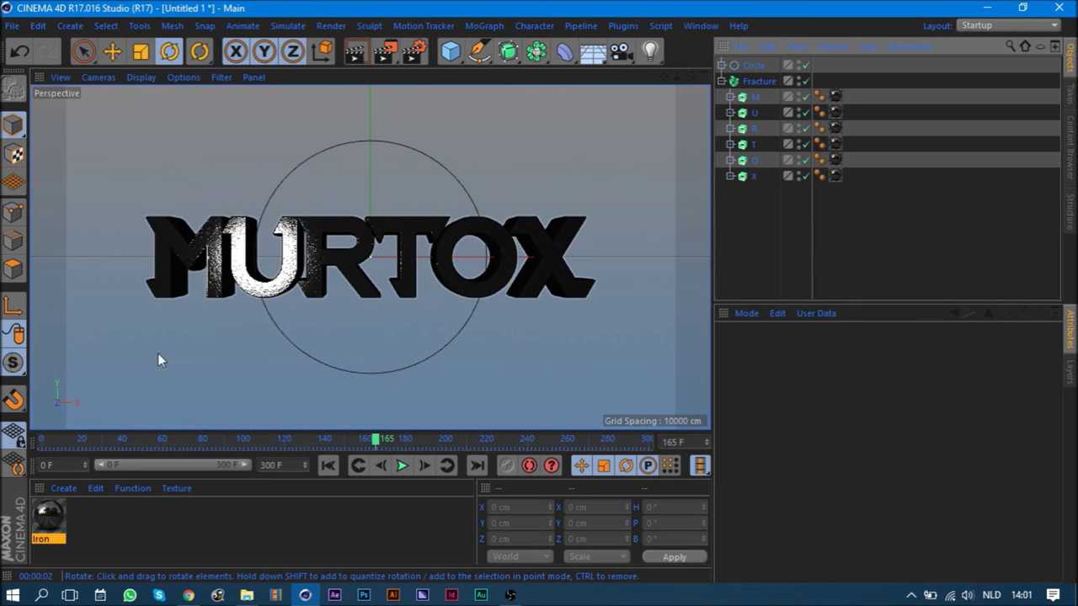
- Create a new material named HDRi with Reflectance off and Luminance on
click(66, 489)
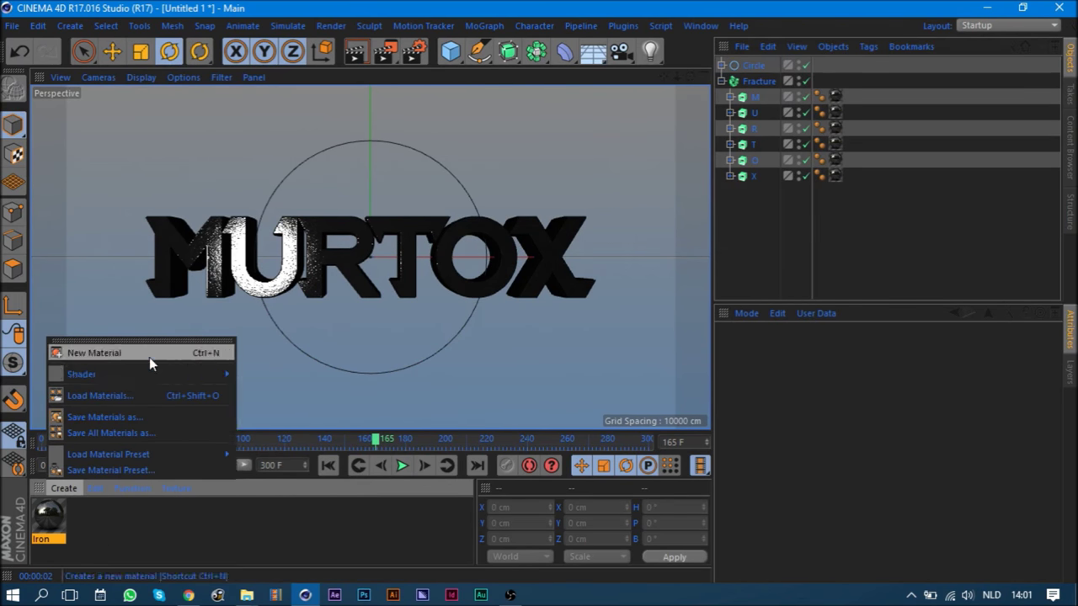
click(149, 355)
double_click(53, 524)
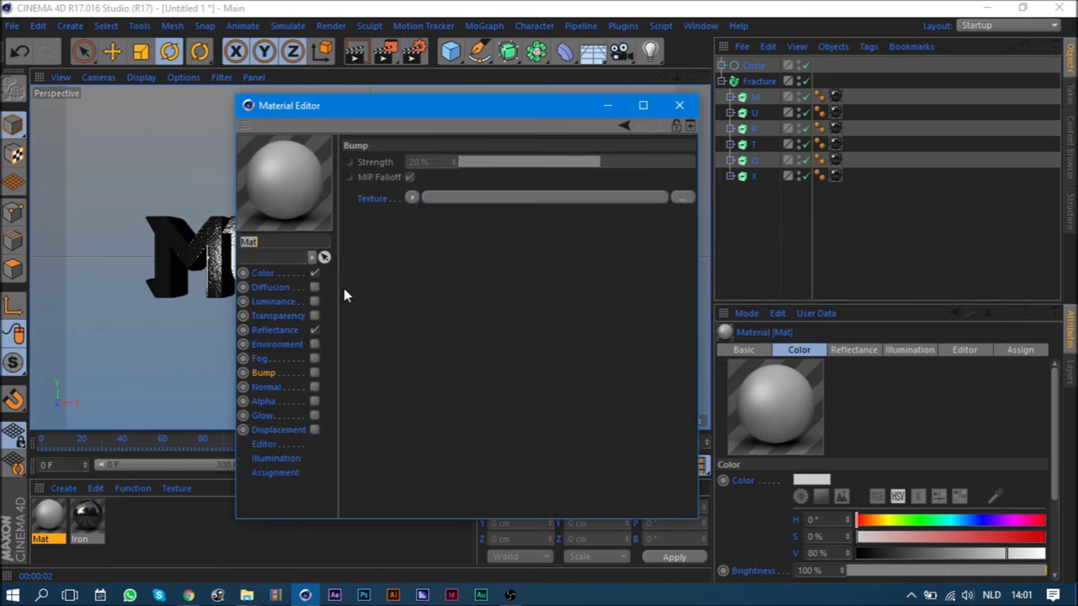
text(HDRi)
click(315, 331)
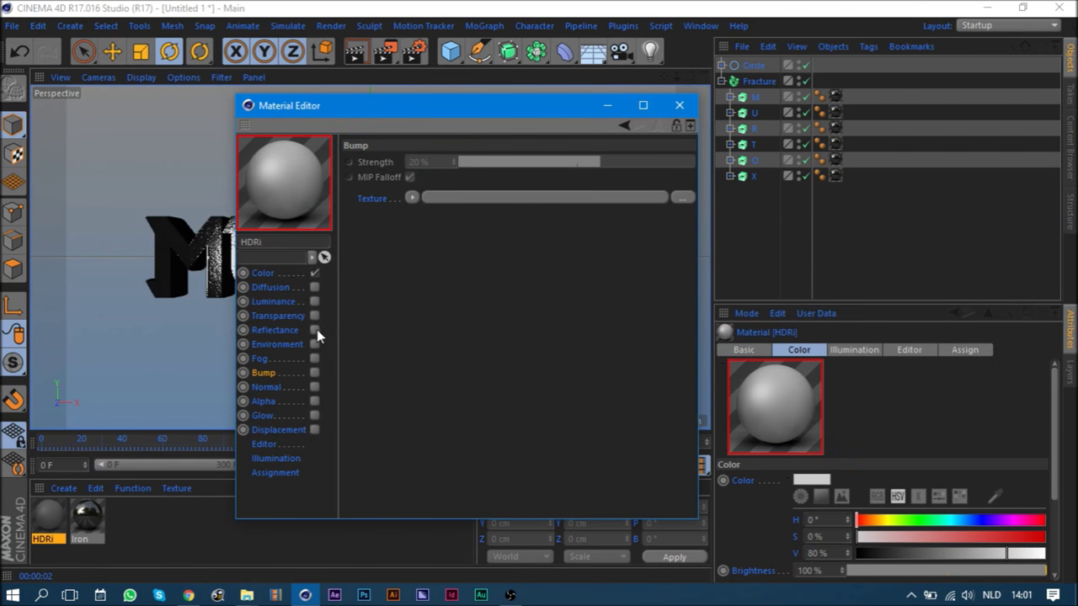
click(315, 301)
- Use a Gradient shader of type 2D - V as the Color texture
click(264, 274)
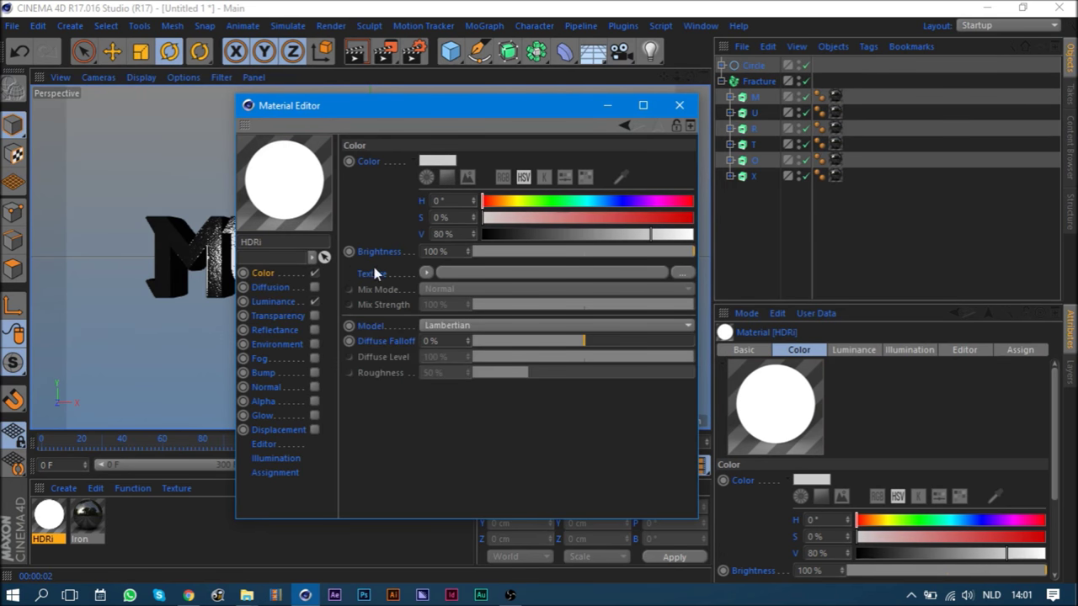
click(425, 274)
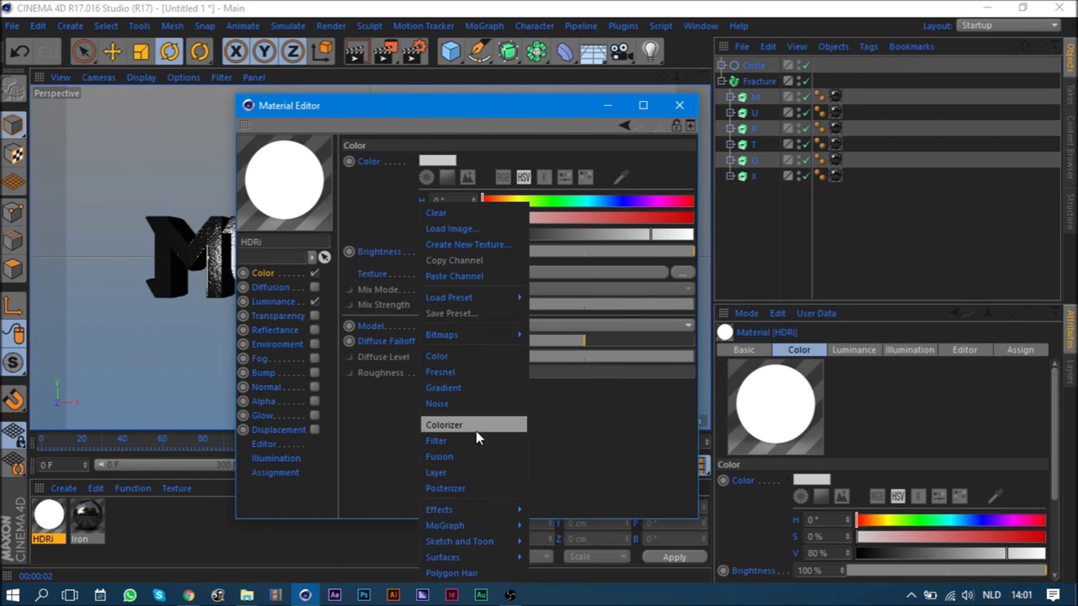
click(475, 388)
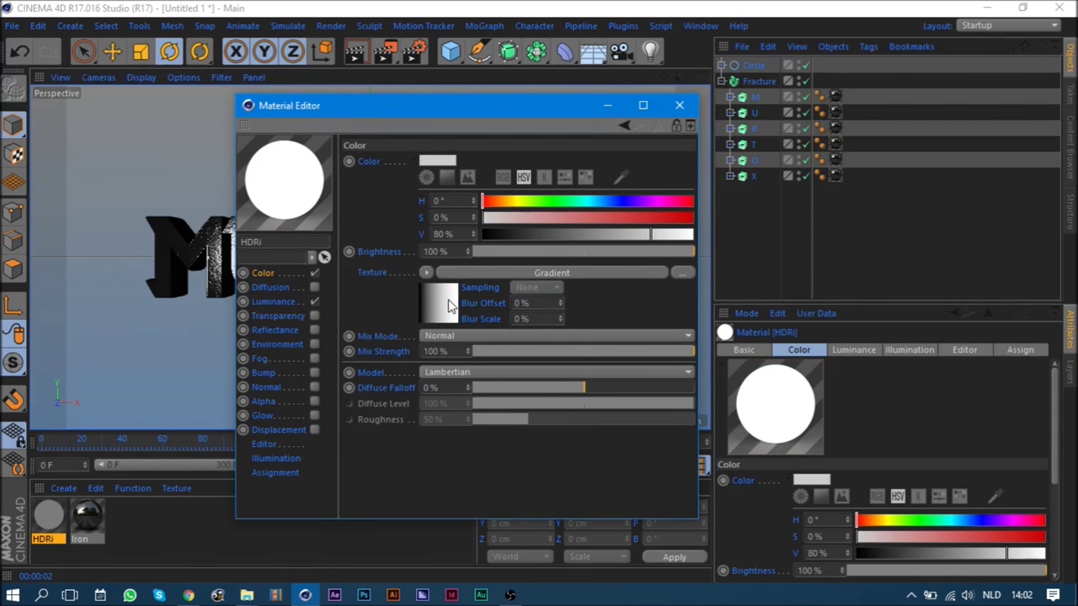
click(446, 302)
click(448, 296)
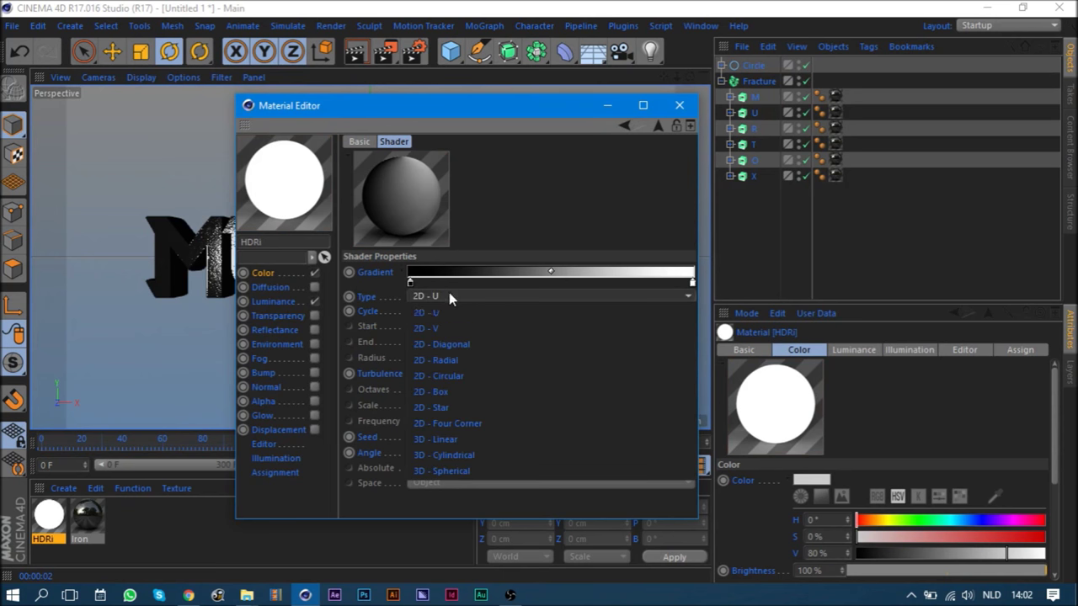
click(468, 332)
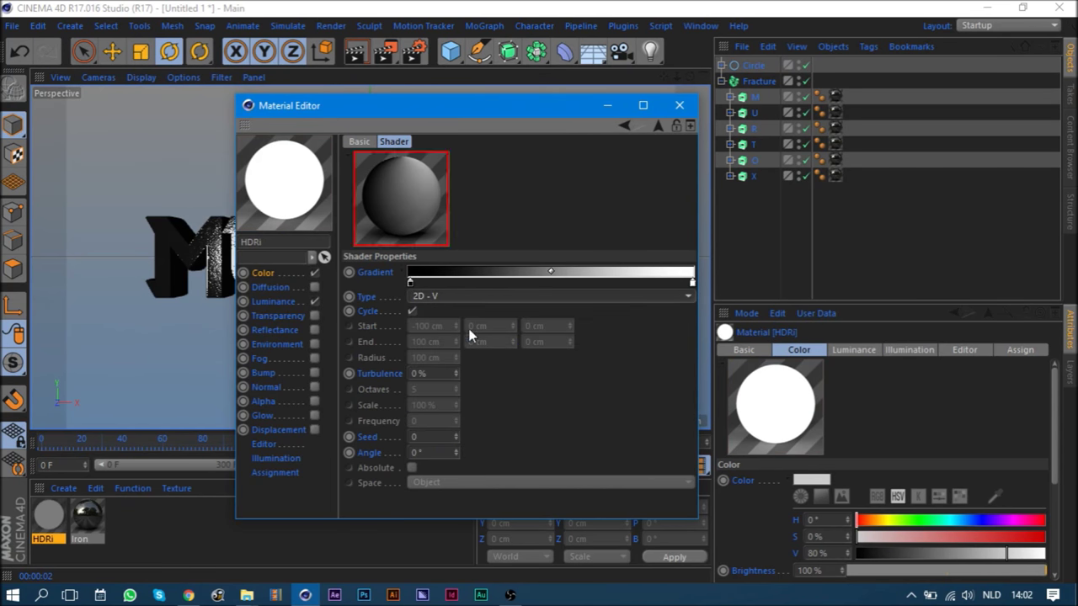
- Add gradient knots and colour them white, mid grey and black
click(550, 281)
drag(589, 281, 620, 281)
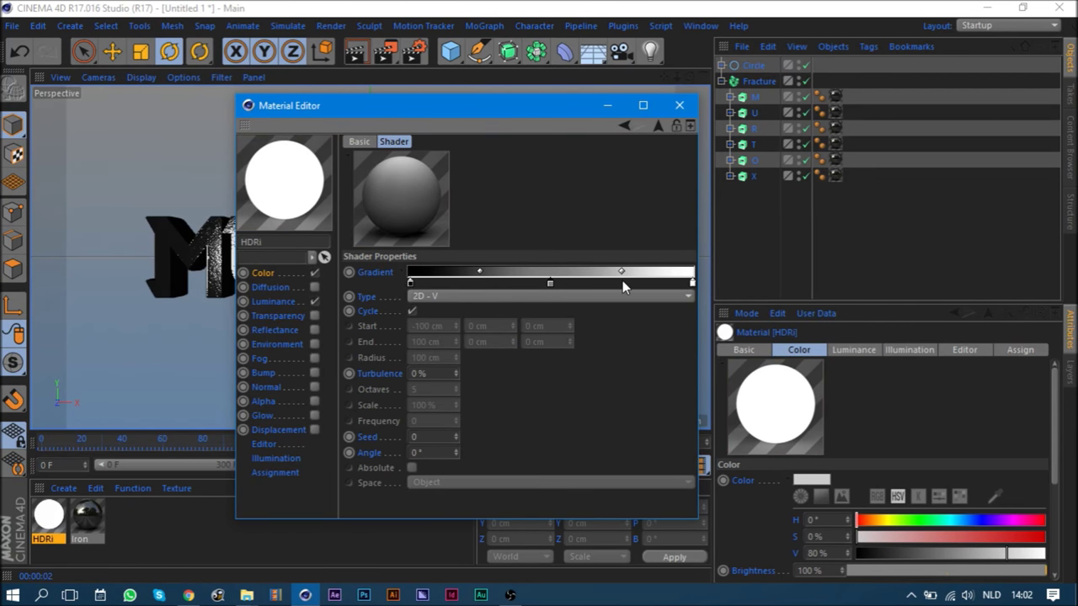
click(479, 282)
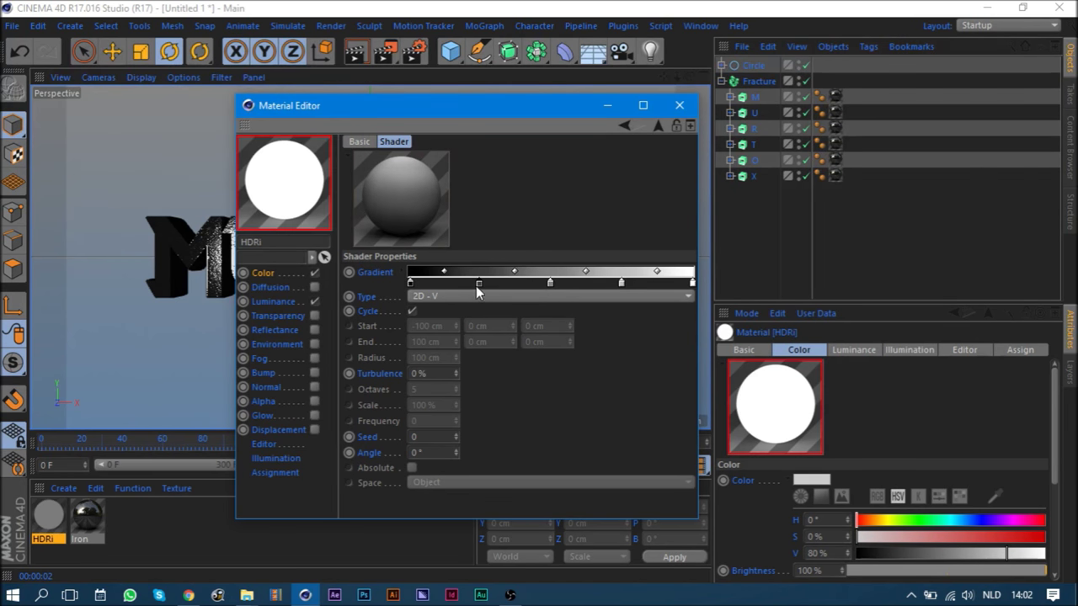
double_click(479, 282)
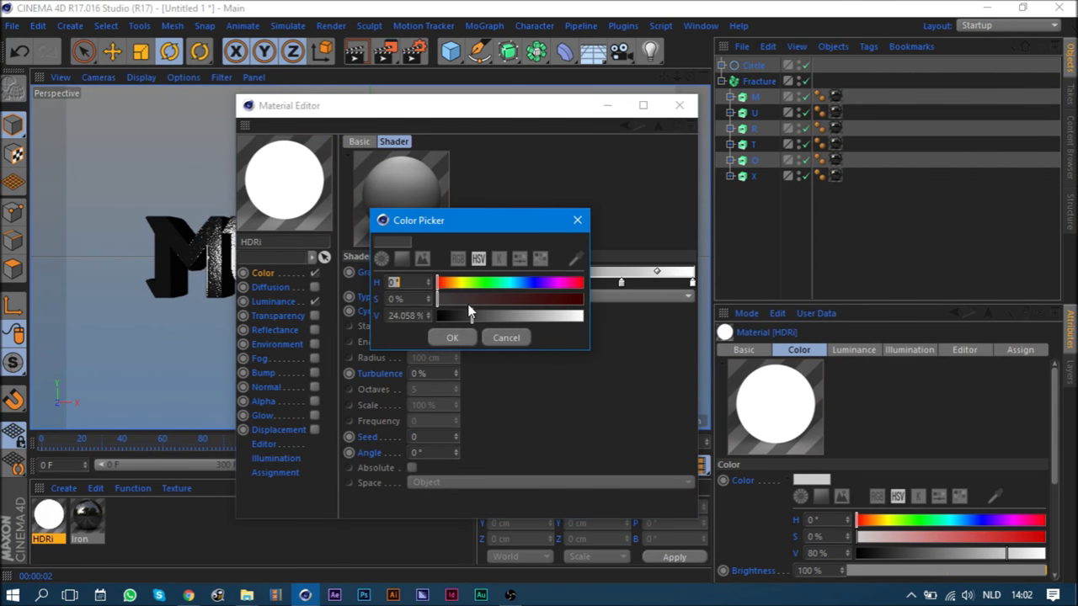
click(446, 332)
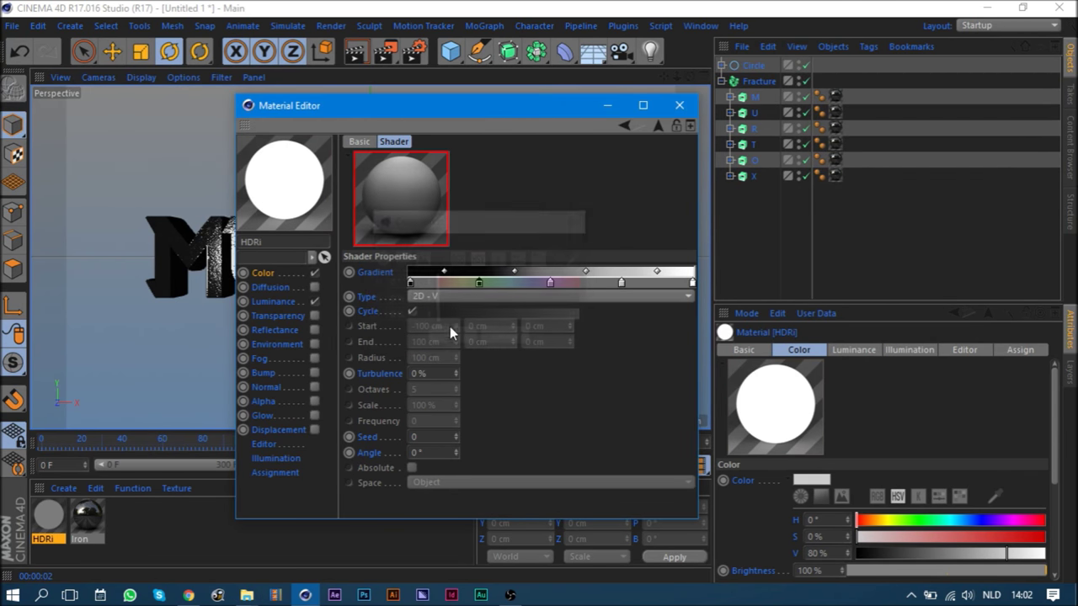
double_click(412, 283)
drag(421, 317, 574, 324)
click(383, 340)
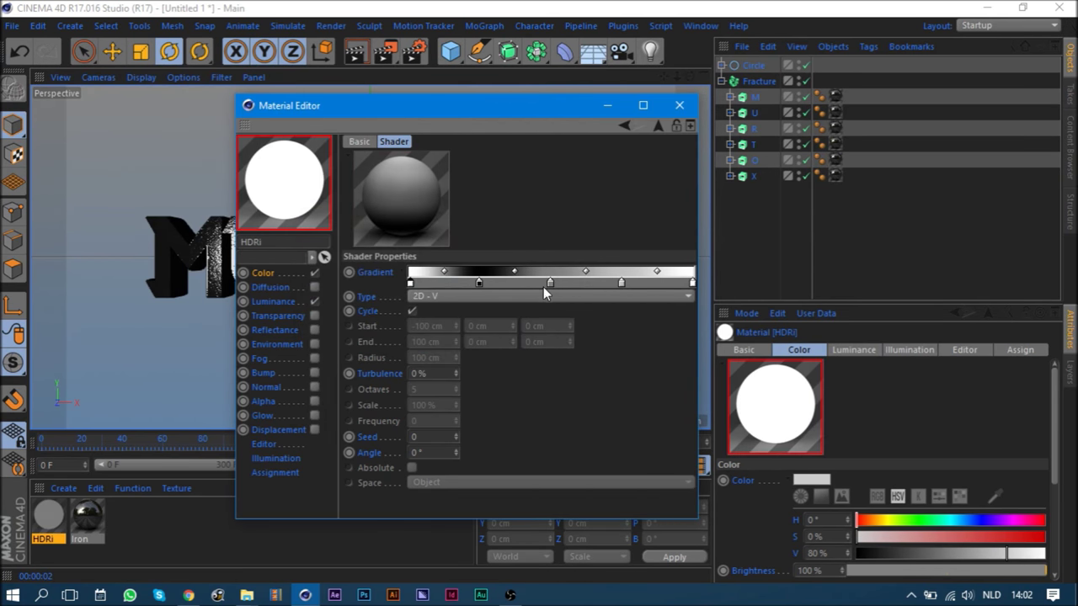
double_click(552, 282)
click(576, 317)
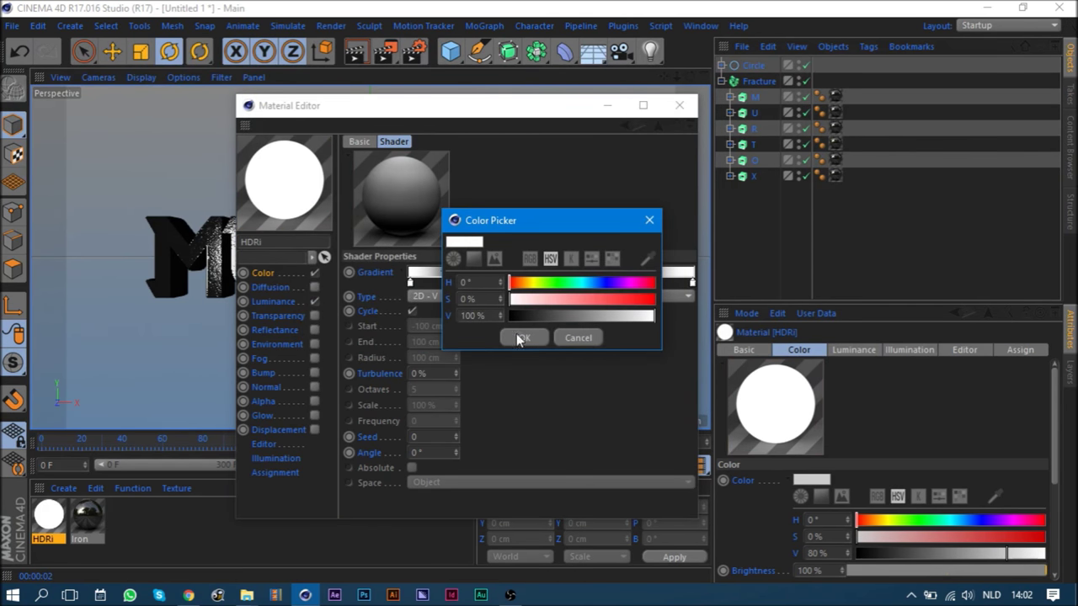
click(523, 336)
double_click(622, 283)
click(577, 317)
click(597, 335)
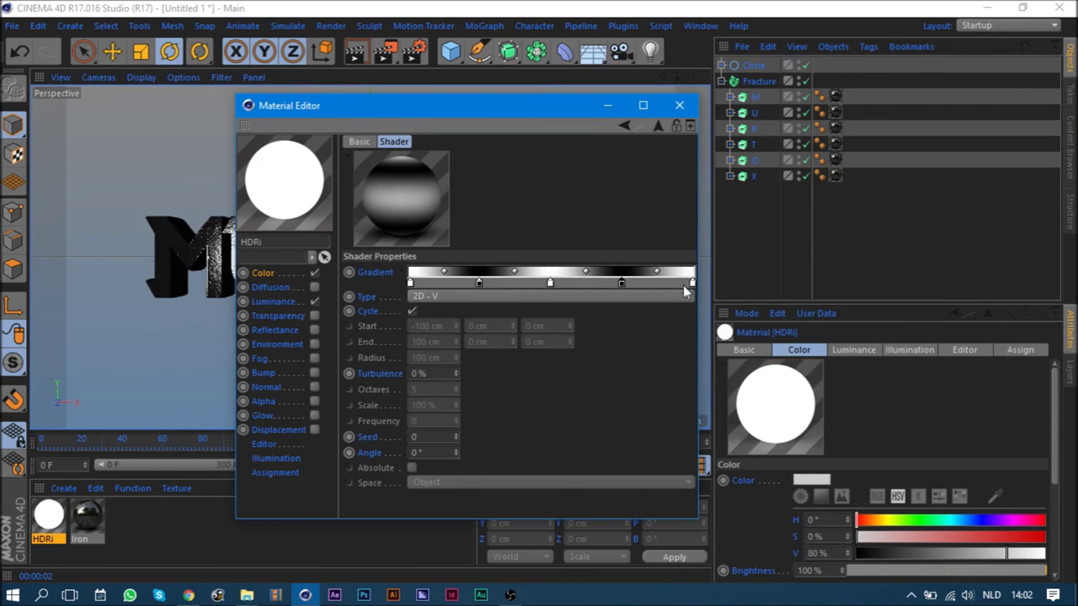
- Set the gradient's Turbulence to 7%
click(265, 278)
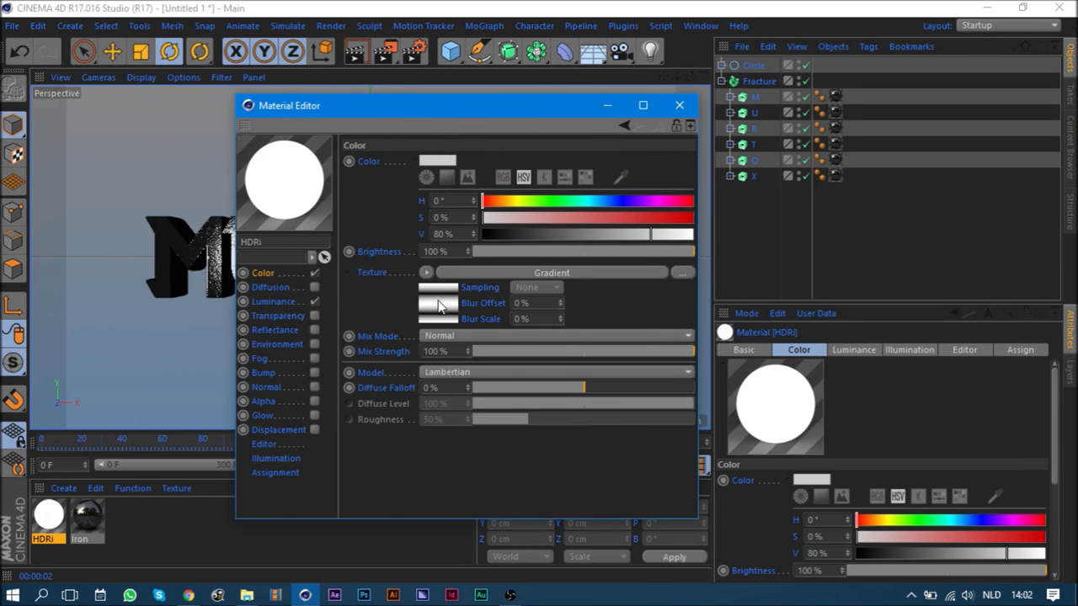
click(458, 315)
click(438, 370)
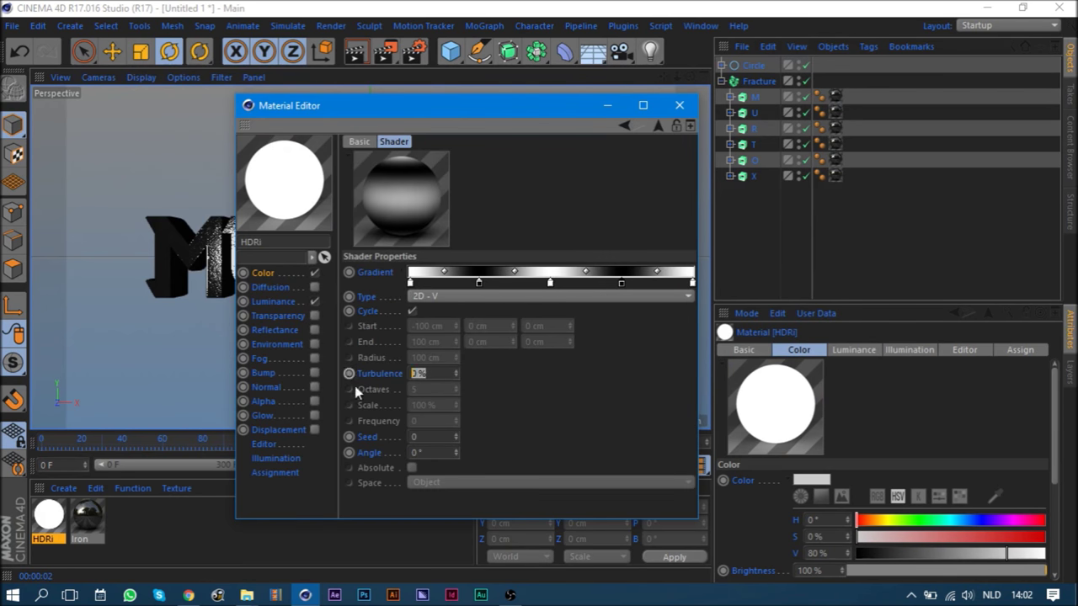
text(7)
key(Return)
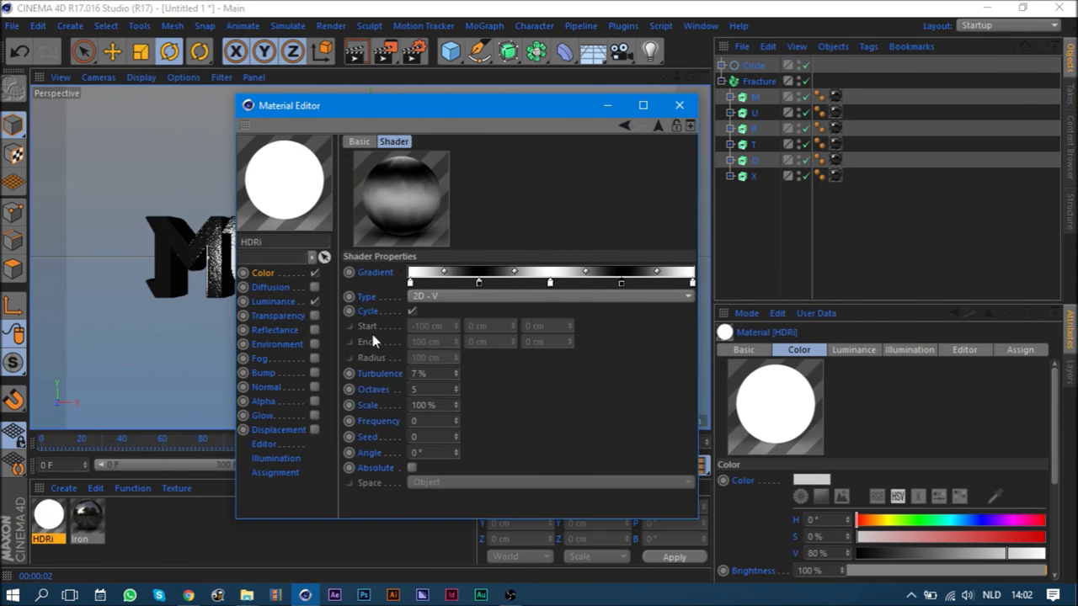
- Copy the Color gradient into Luminance at 65% mix strength and close the Material Editor
click(266, 276)
drag(444, 314, 427, 278)
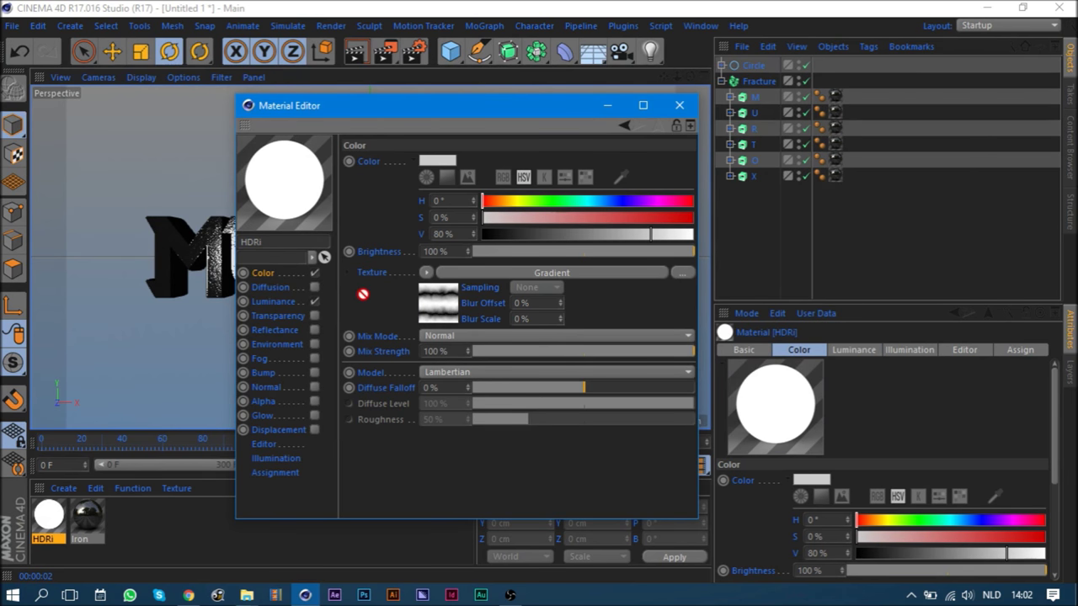
click(426, 275)
click(478, 262)
click(281, 303)
click(421, 272)
click(470, 275)
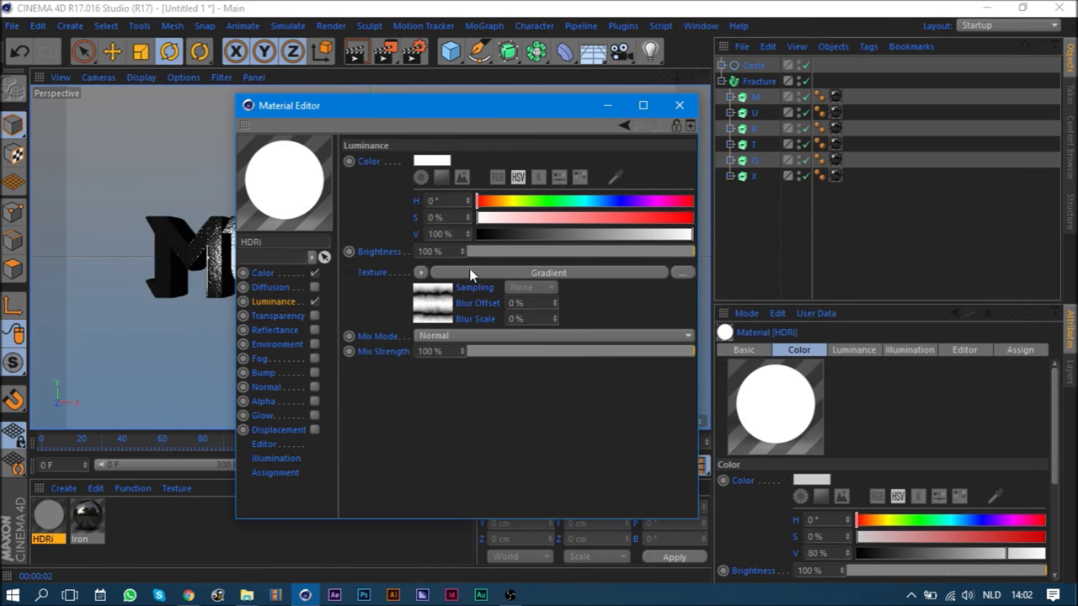
drag(452, 351, 329, 355)
text(65)
key(Return)
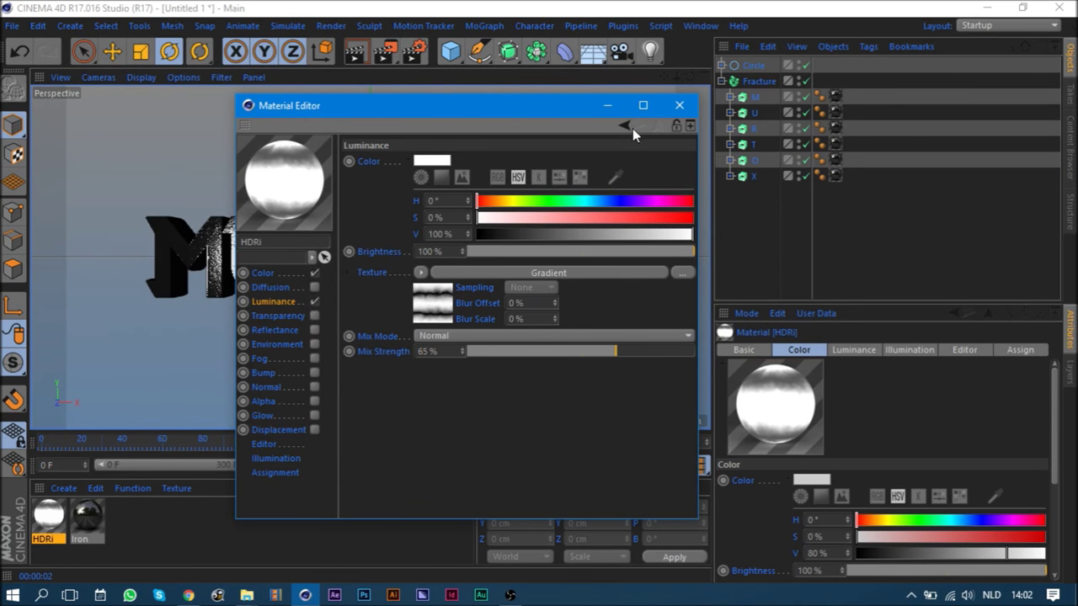
click(682, 106)
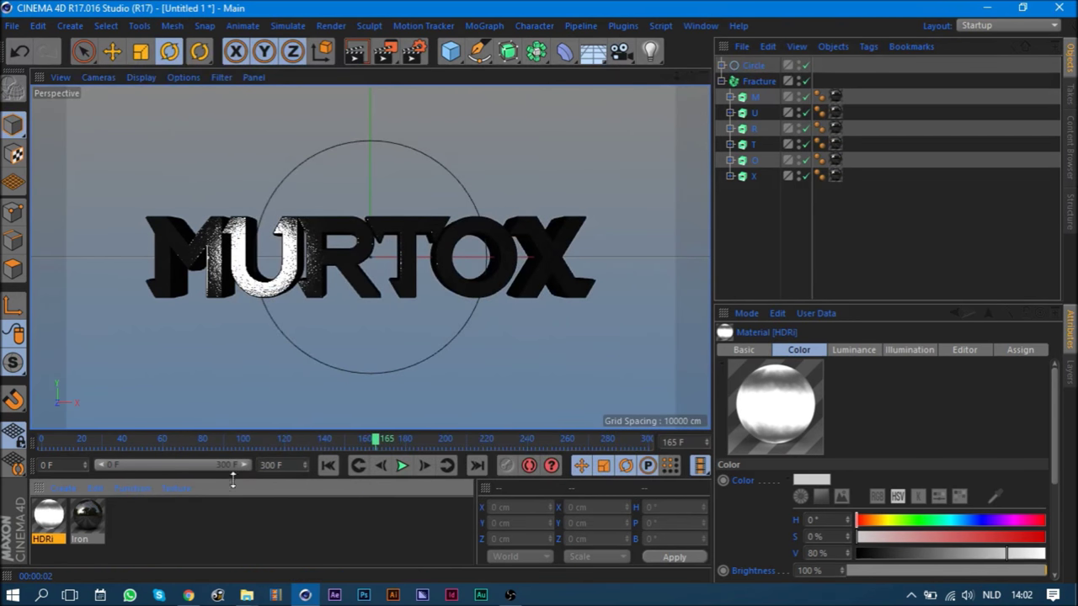
- Add a Sky object with a Compositing tag that has Seen by Camera unchecked
click(236, 509)
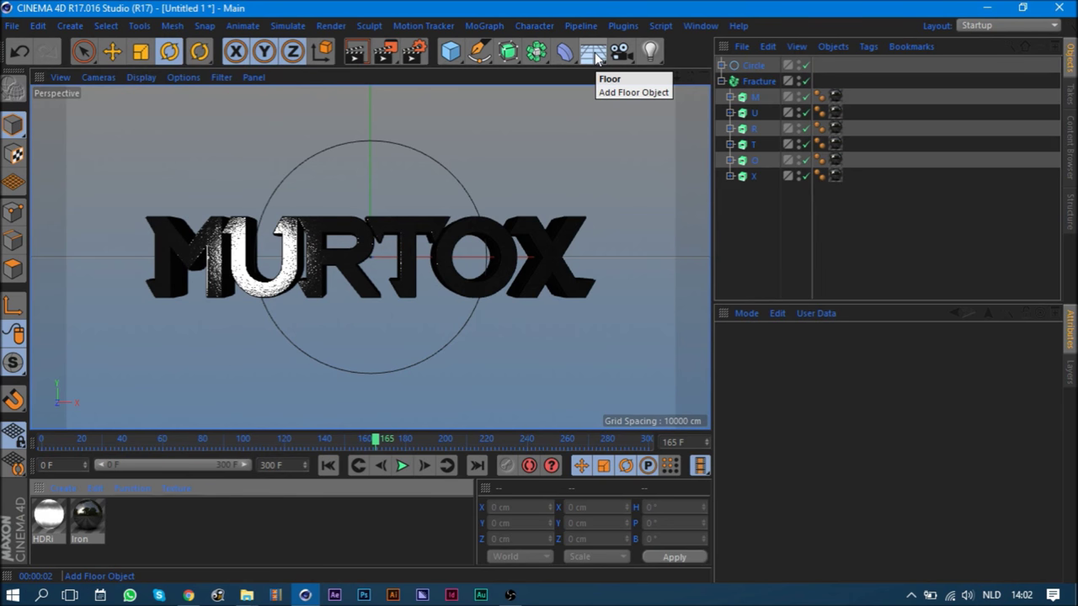
drag(596, 55, 652, 106)
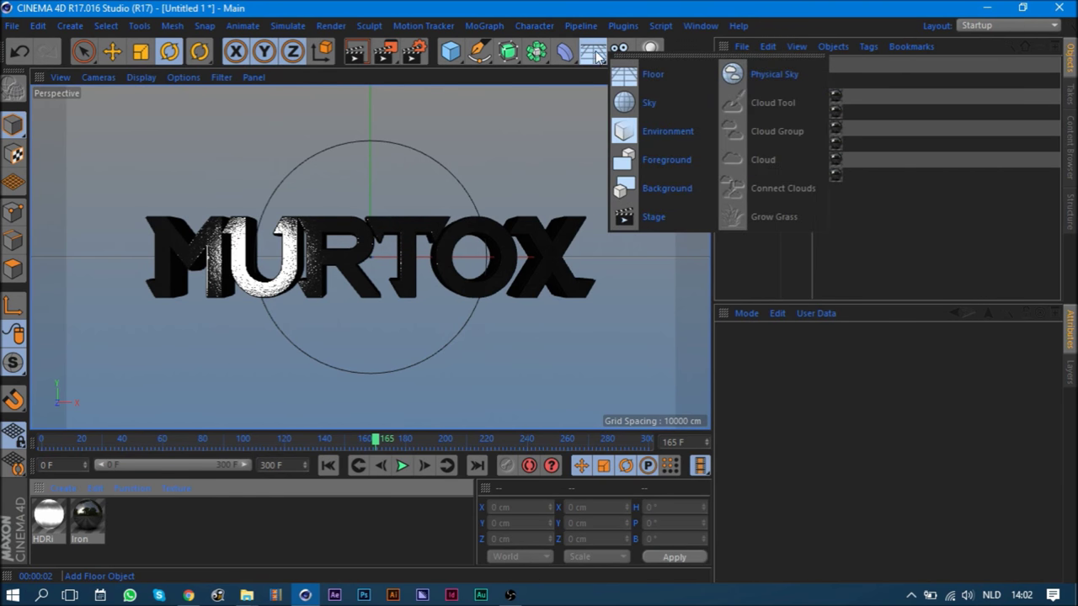
click(655, 103)
right_click(745, 68)
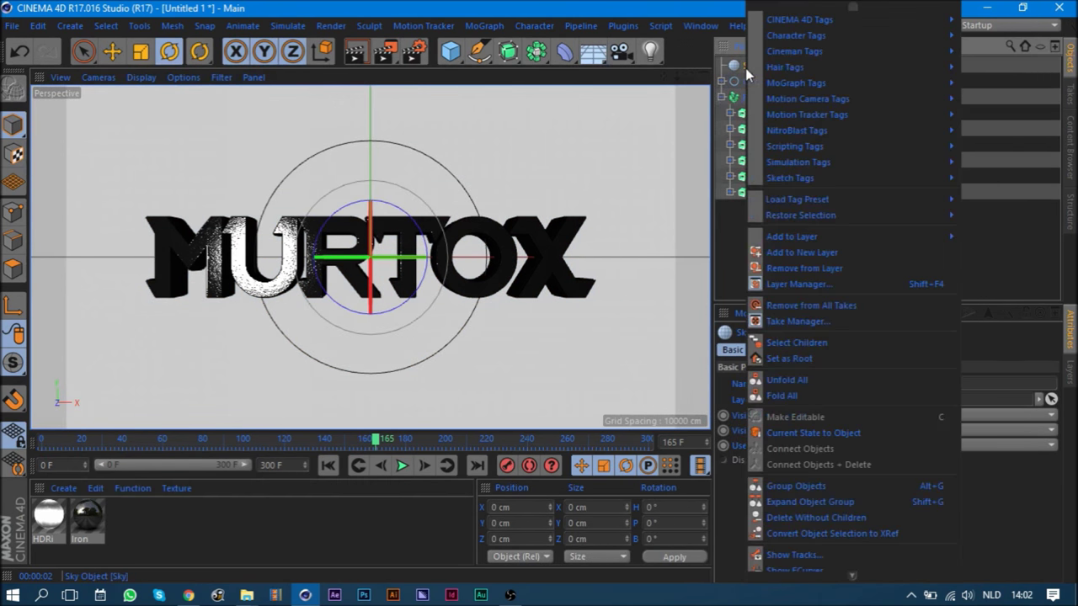
mouse_move(851, 20)
click(680, 133)
click(810, 431)
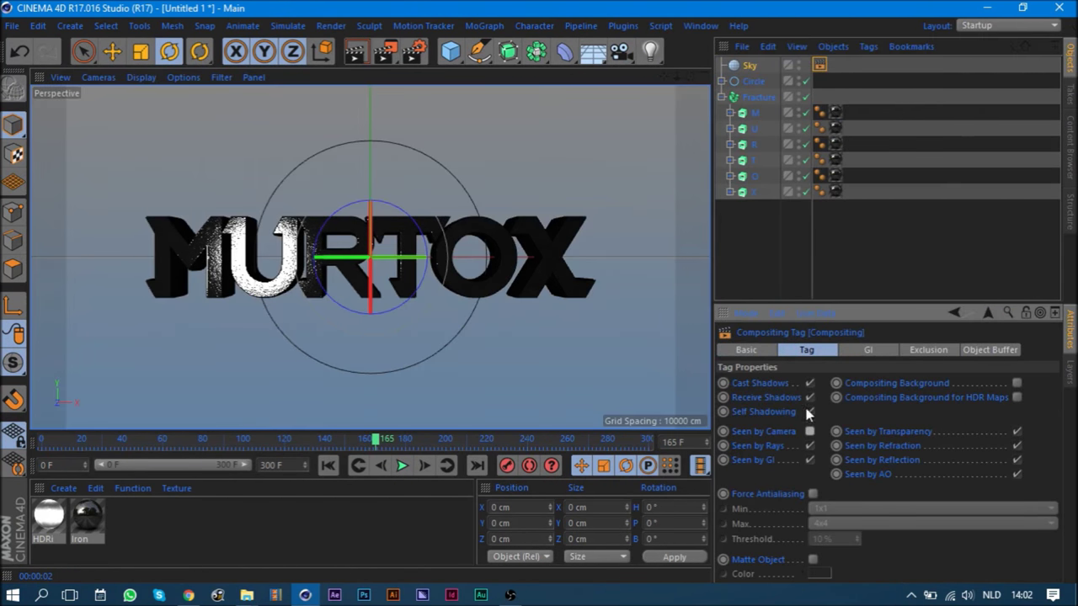
click(766, 256)
- Apply the HDRi material to the sky and group it under a null renamed Light
drag(50, 527, 749, 65)
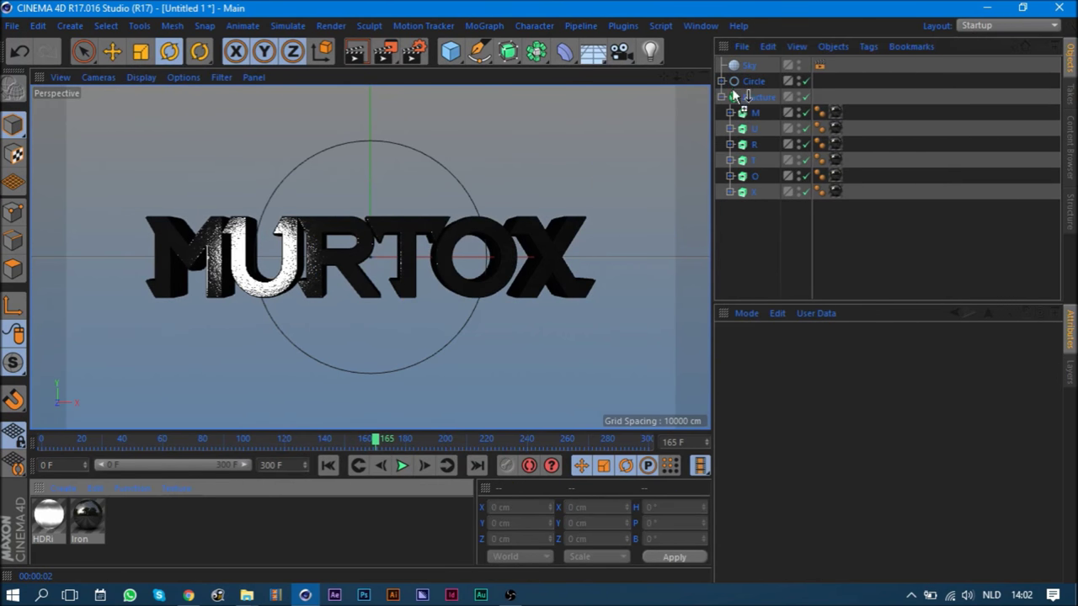
click(673, 243)
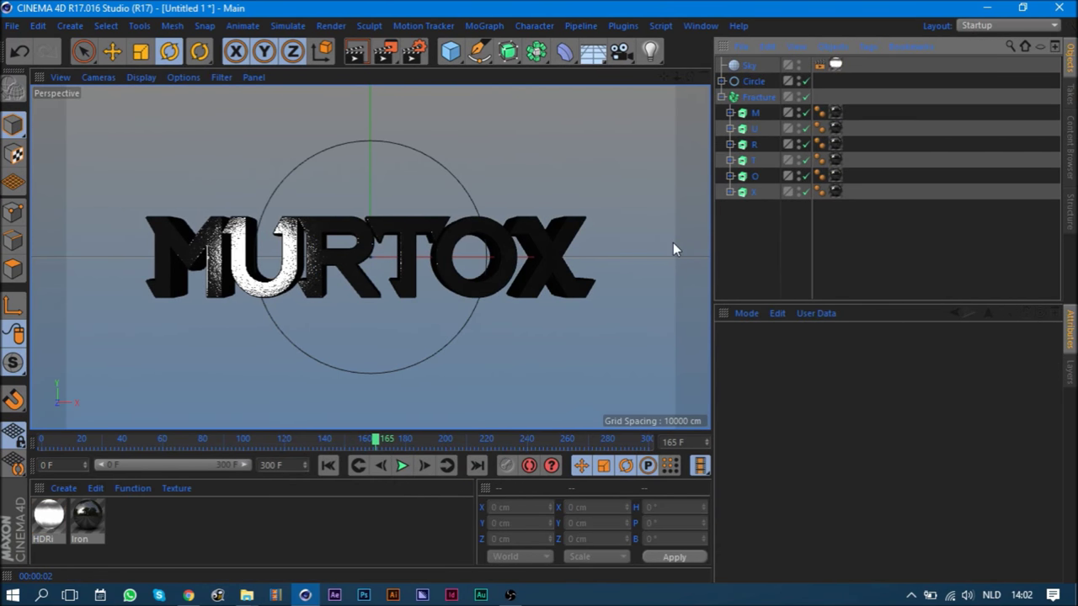
right_click(745, 67)
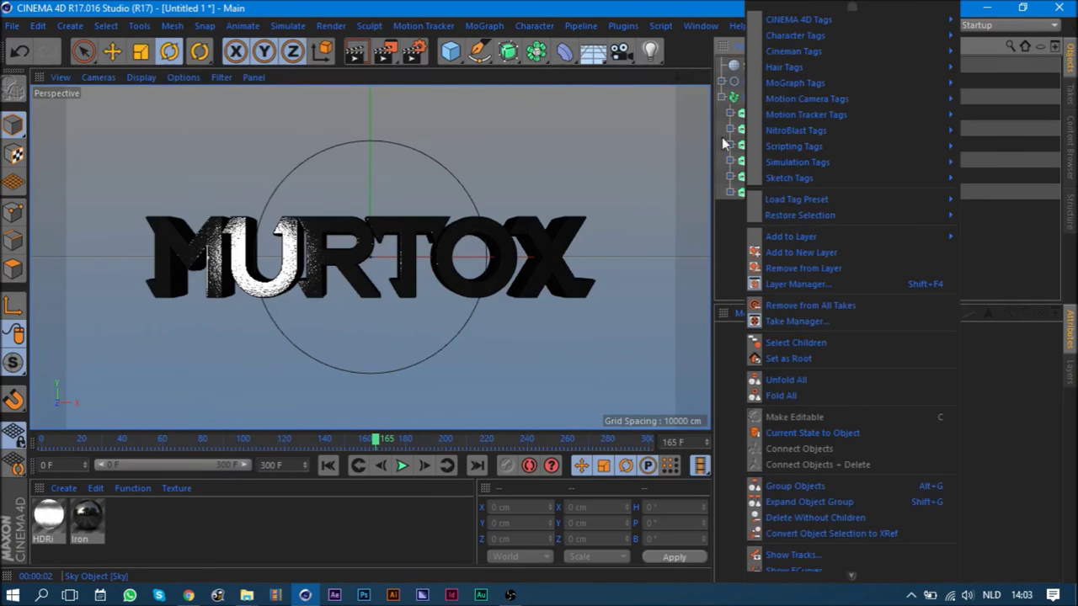
key(Escape)
key(alt+g)
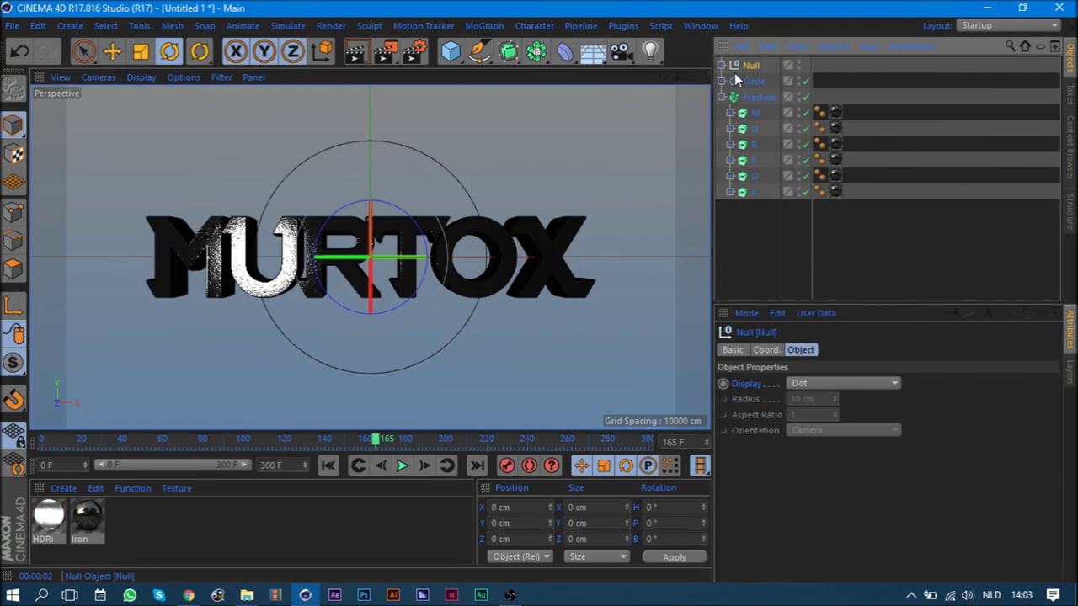
double_click(756, 66)
drag(774, 66, 739, 67)
key(BackSpace)
text(Light)
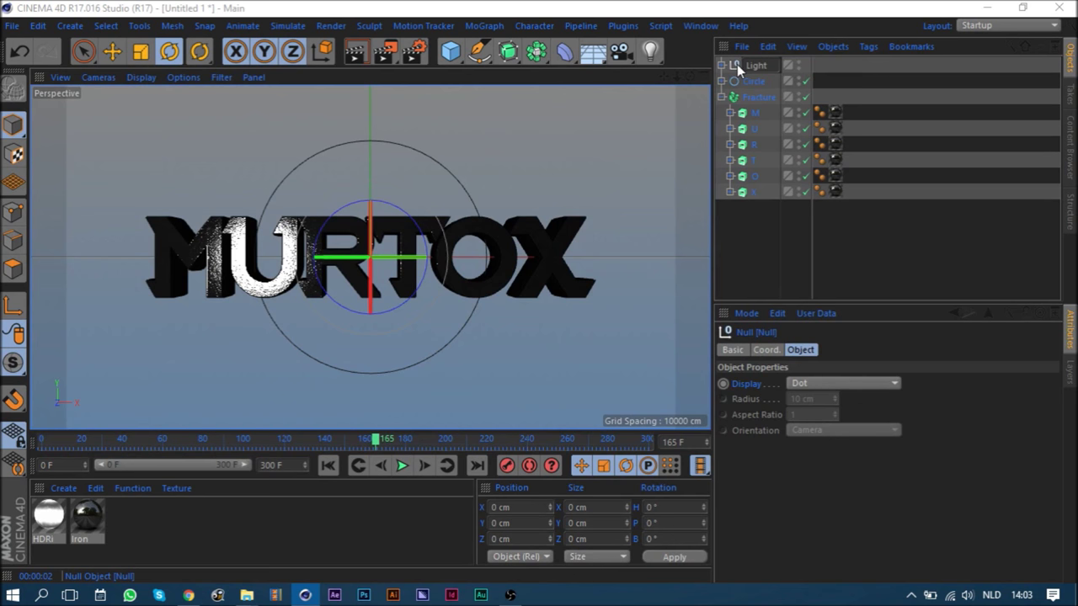
key(Return)
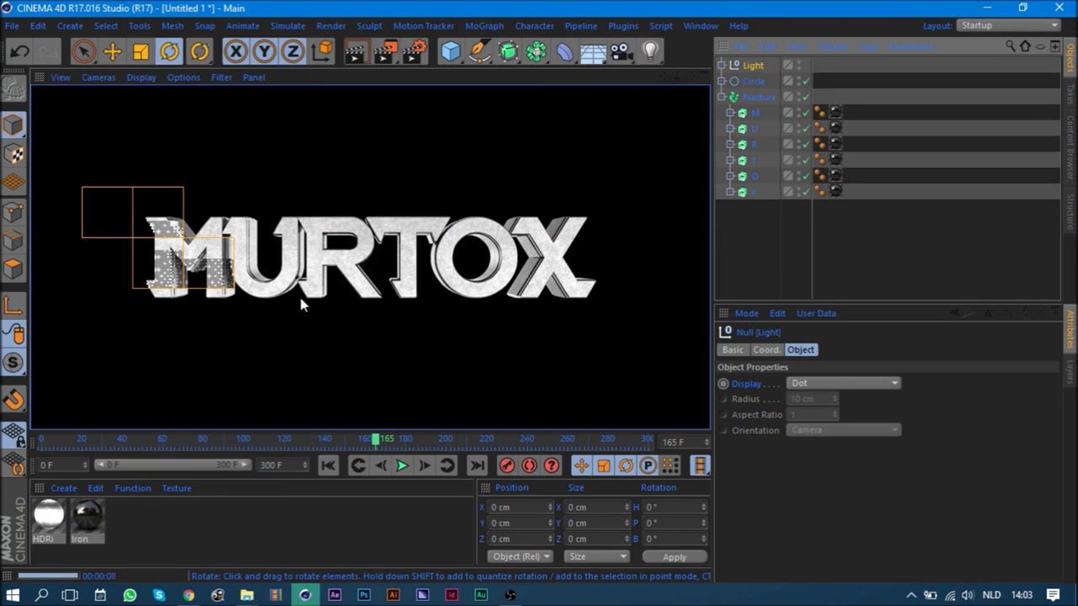
- Reopen the Iron material and lower its Color texture mix strength to about 60%
double_click(89, 534)
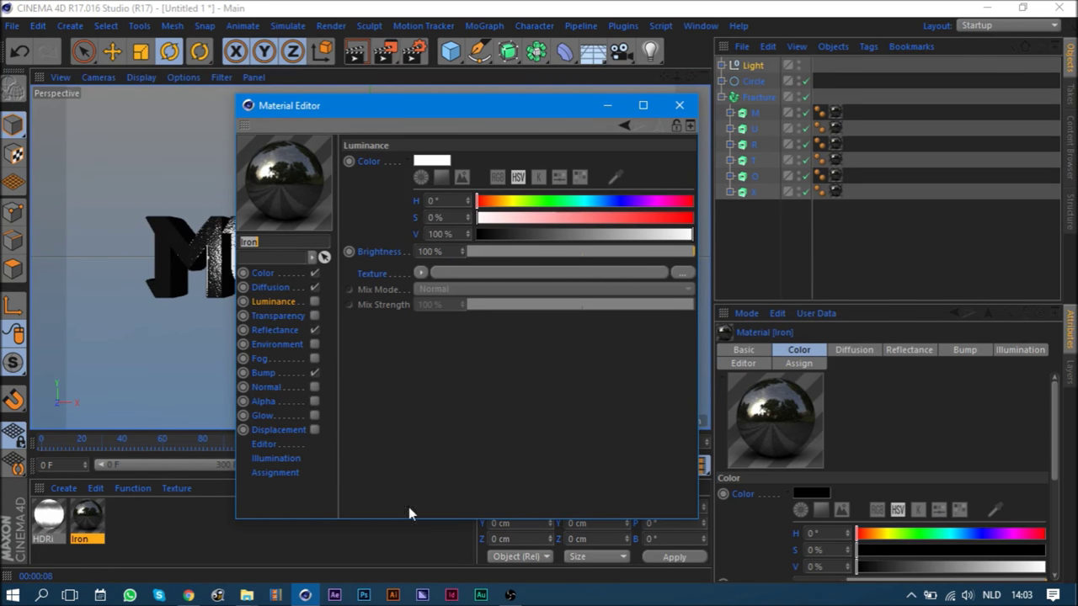
click(510, 595)
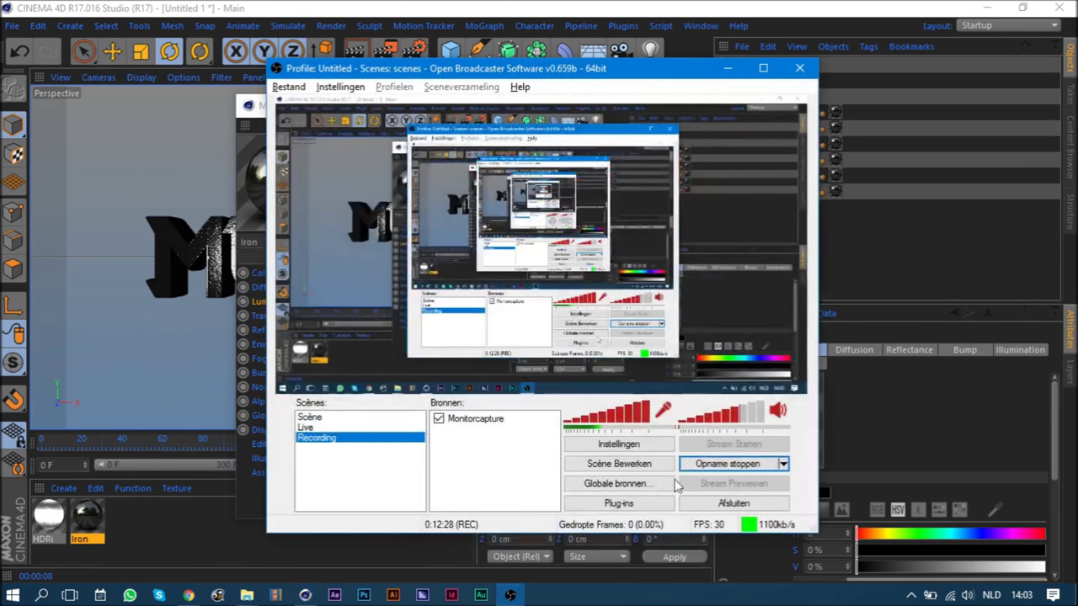
click(728, 68)
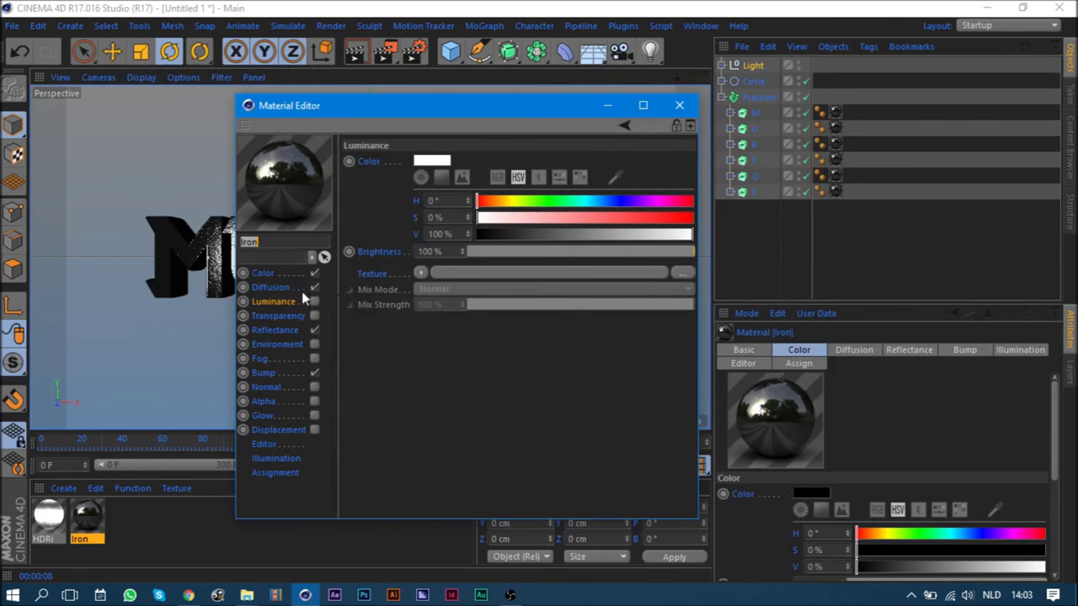
click(266, 289)
click(263, 273)
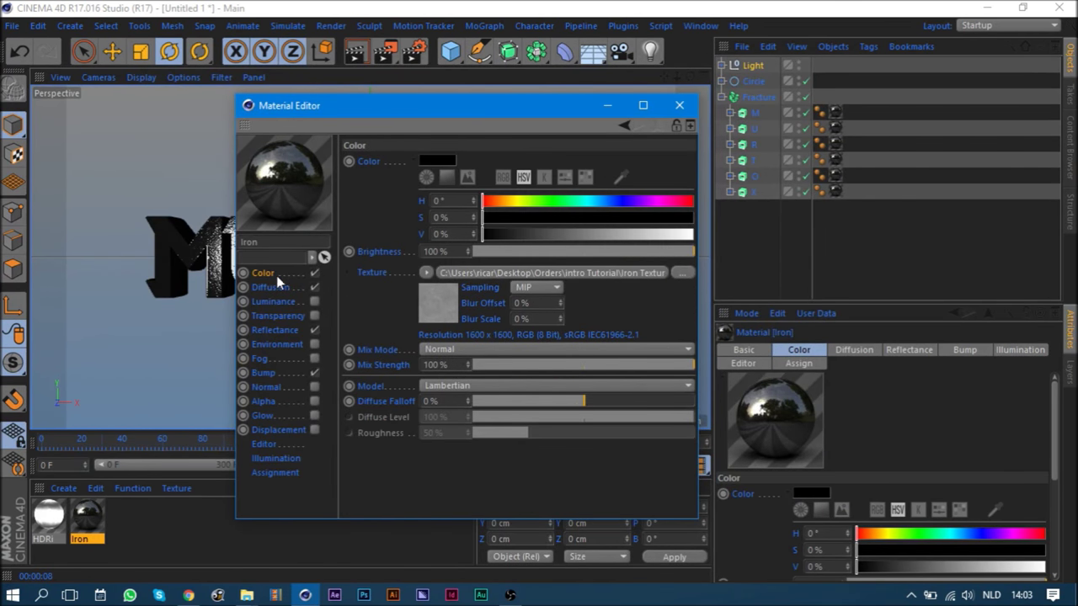
drag(663, 367, 606, 365)
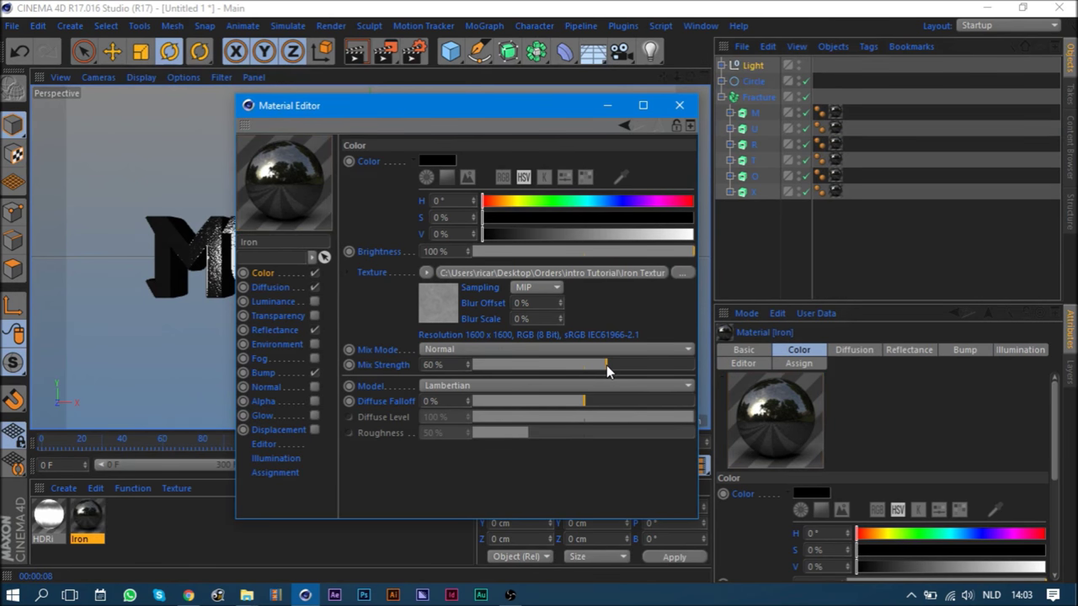
- Review the Reflectance Layer 1 and Bump settings, close the editor and render the viewport
click(278, 330)
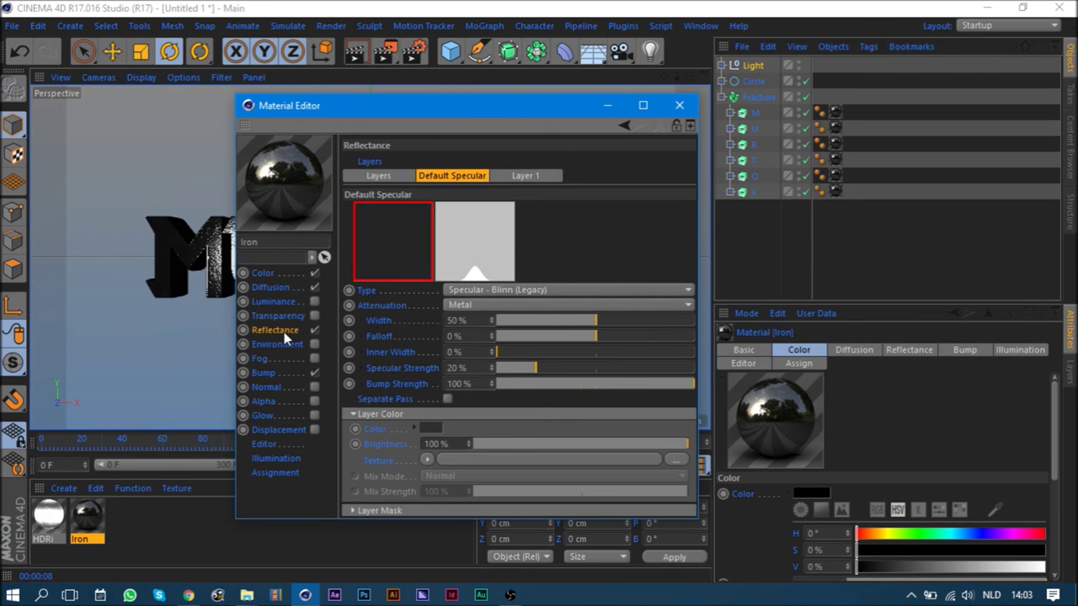
click(525, 175)
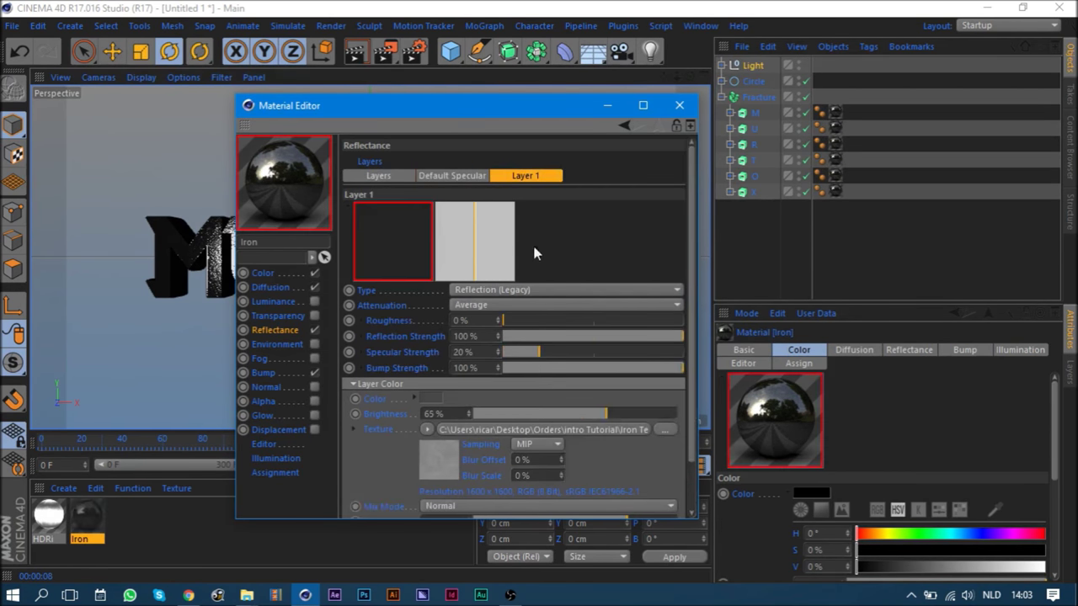
scroll(699, 443, down, 2)
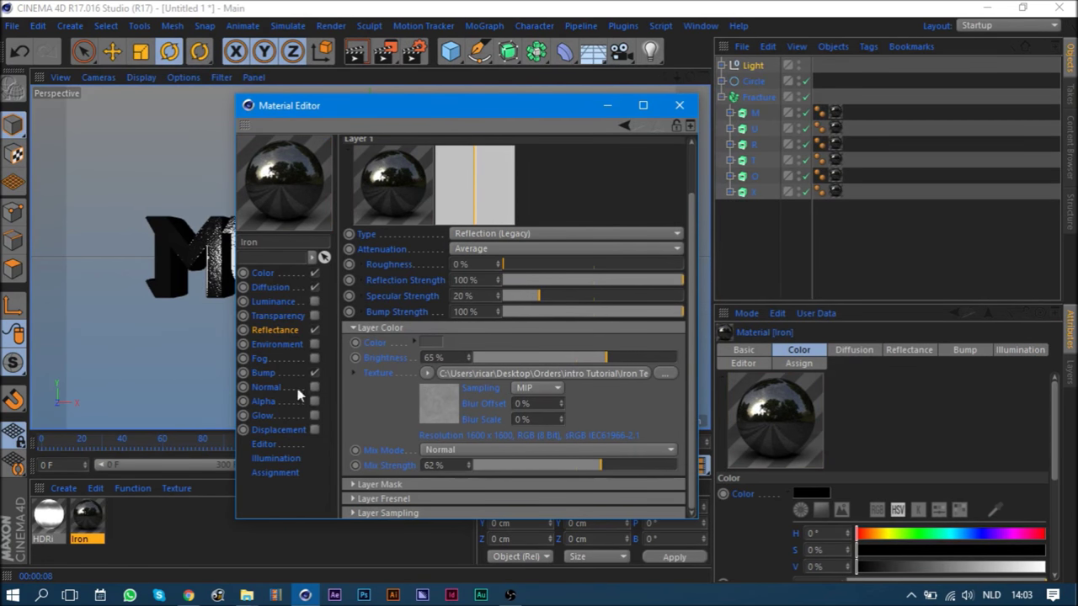
click(263, 373)
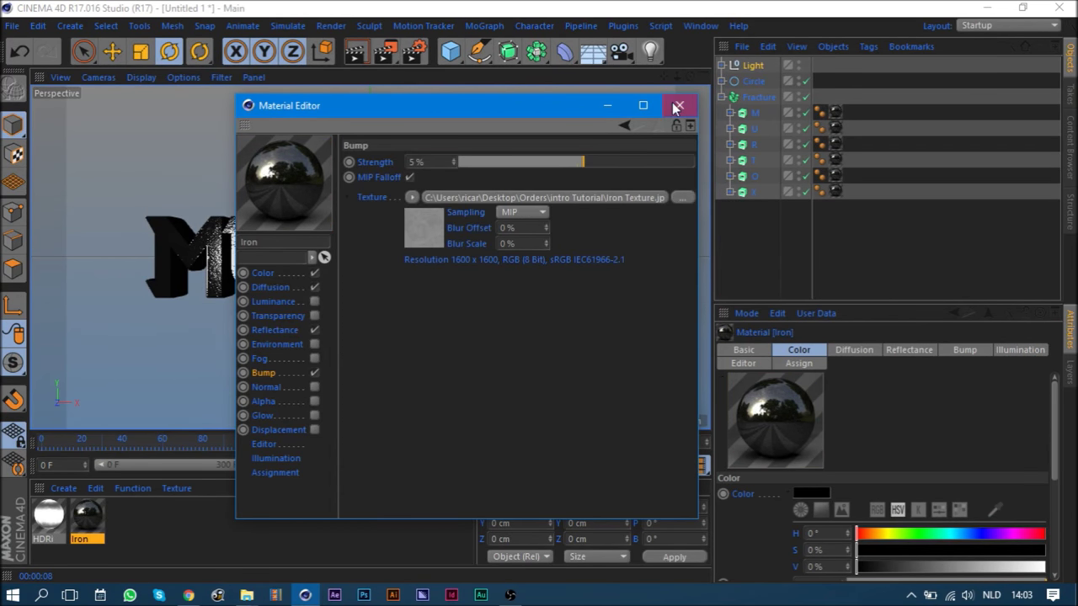
click(680, 105)
click(354, 51)
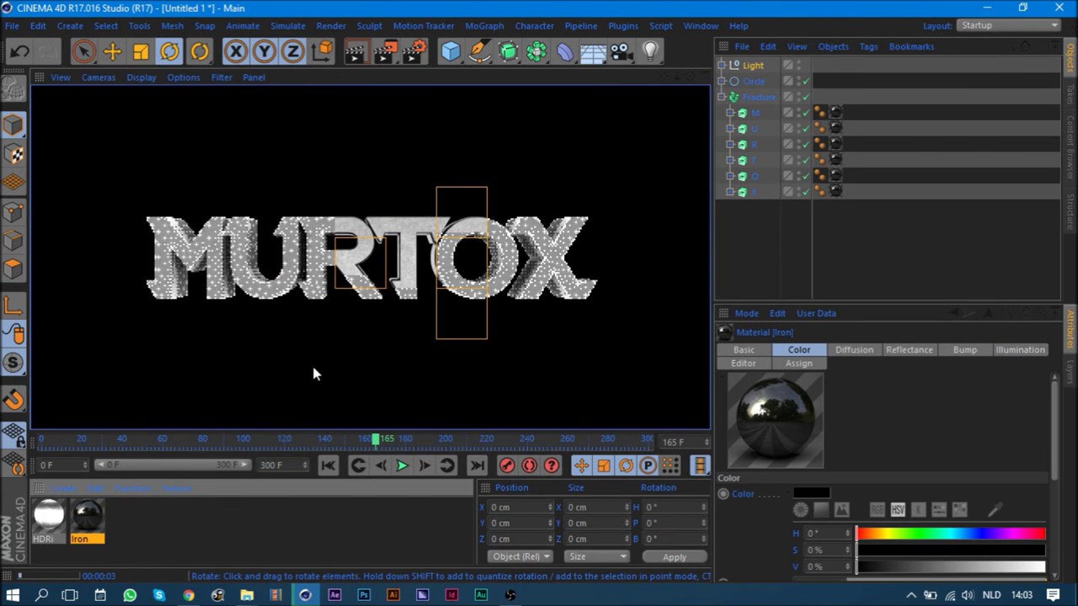
click(773, 259)
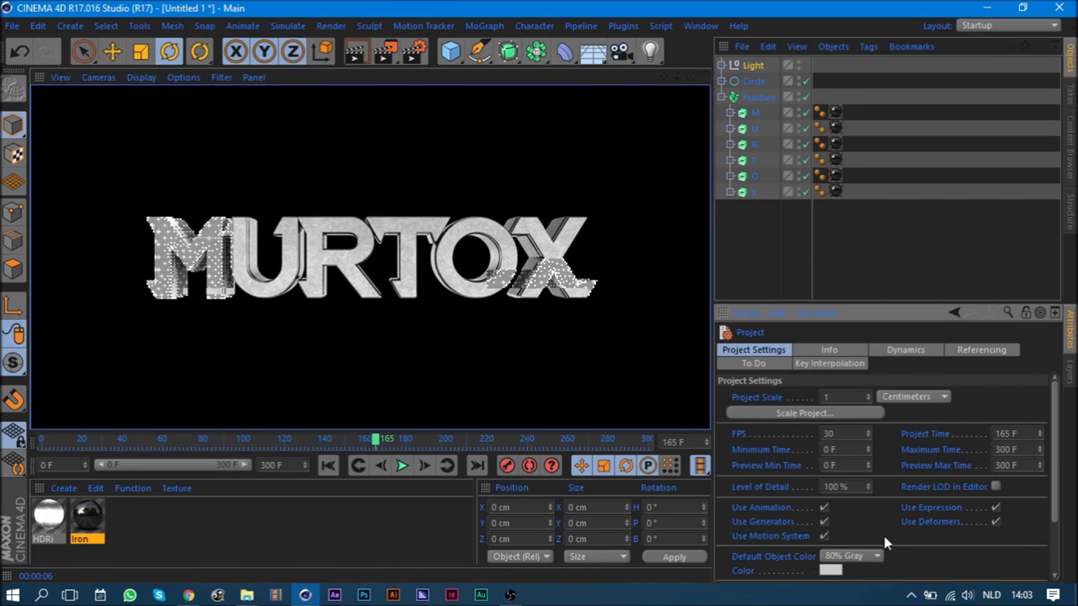
scroll(880, 539, down, 3)
scroll(907, 524, up, 3)
click(1010, 389)
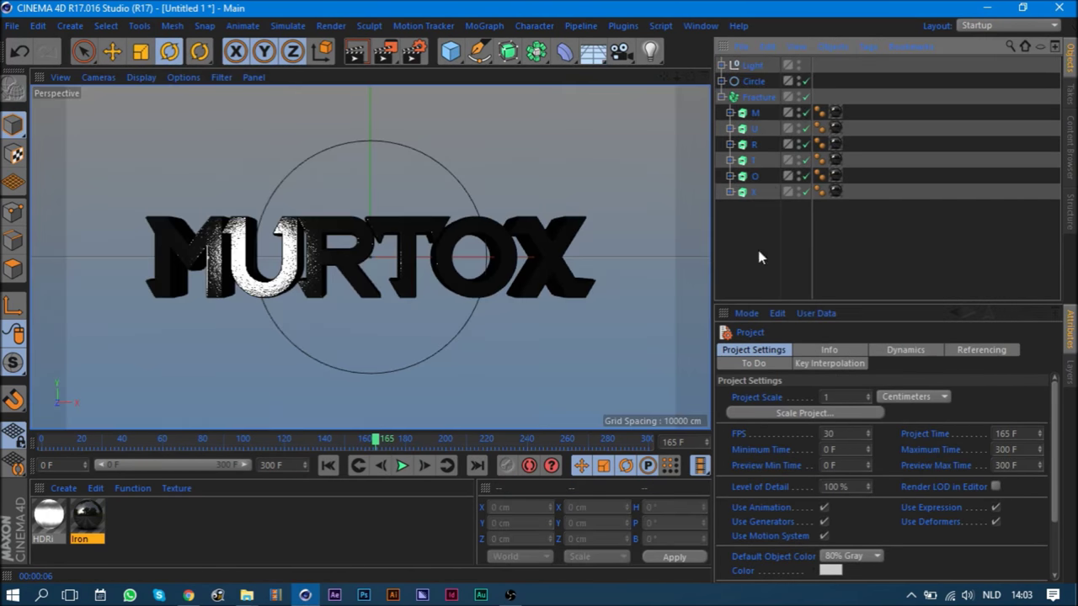
click(758, 97)
click(423, 25)
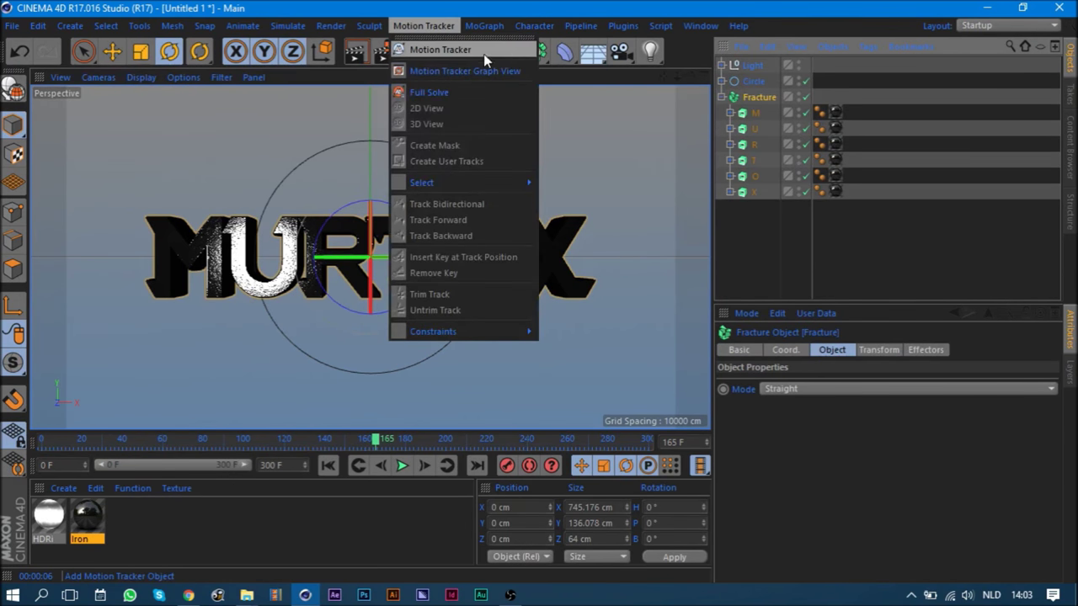
click(622, 171)
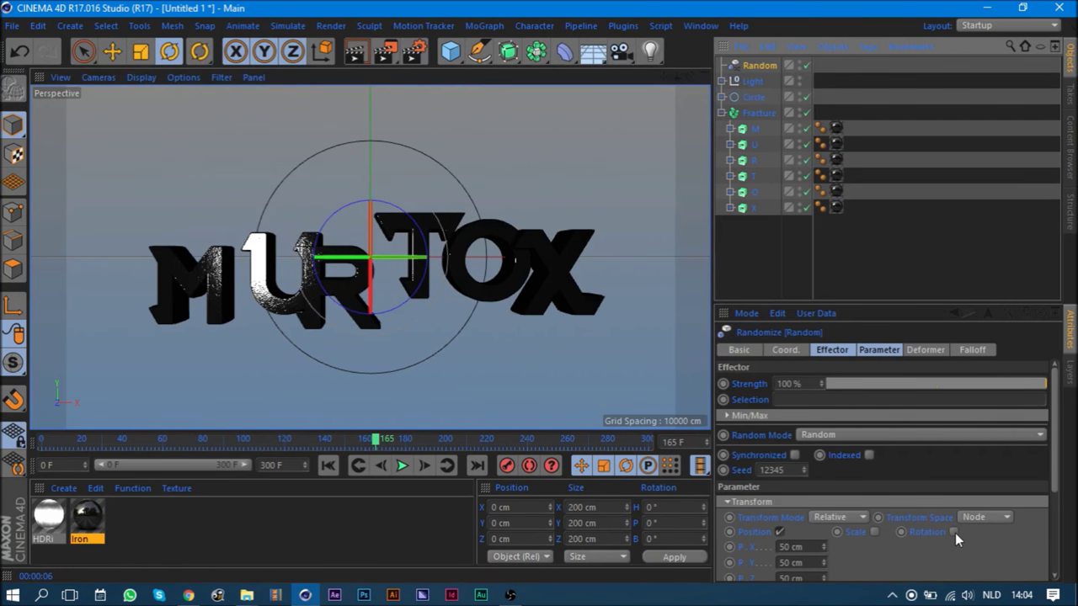
click(953, 532)
mouse_move(998, 547)
mouse_down()
mouse_move(998, 584)
mouse_move(998, 565)
mouse_up()
key(ctrl+r)
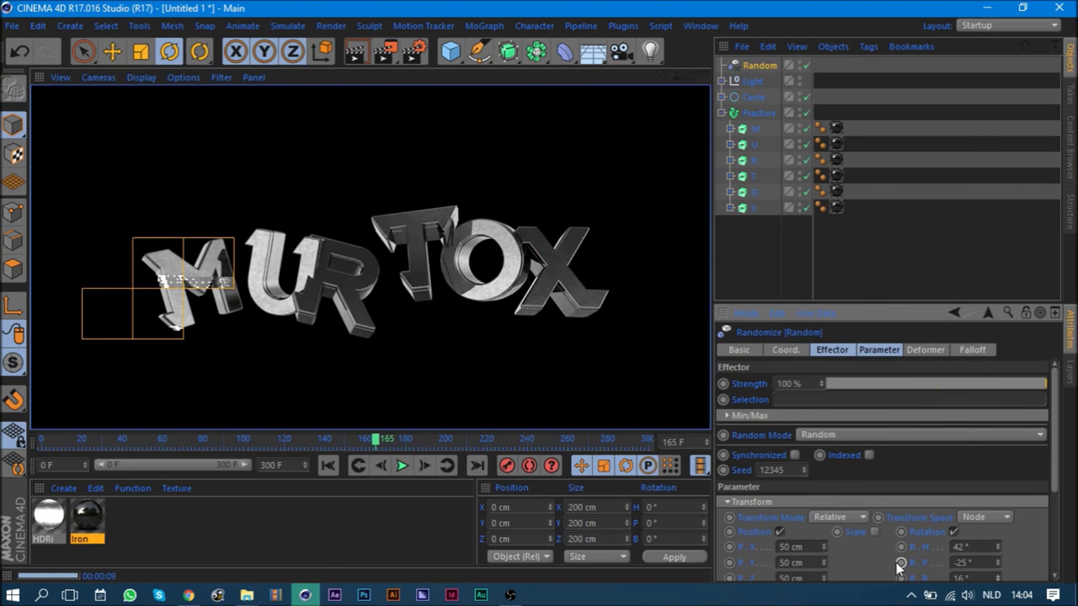
click(761, 65)
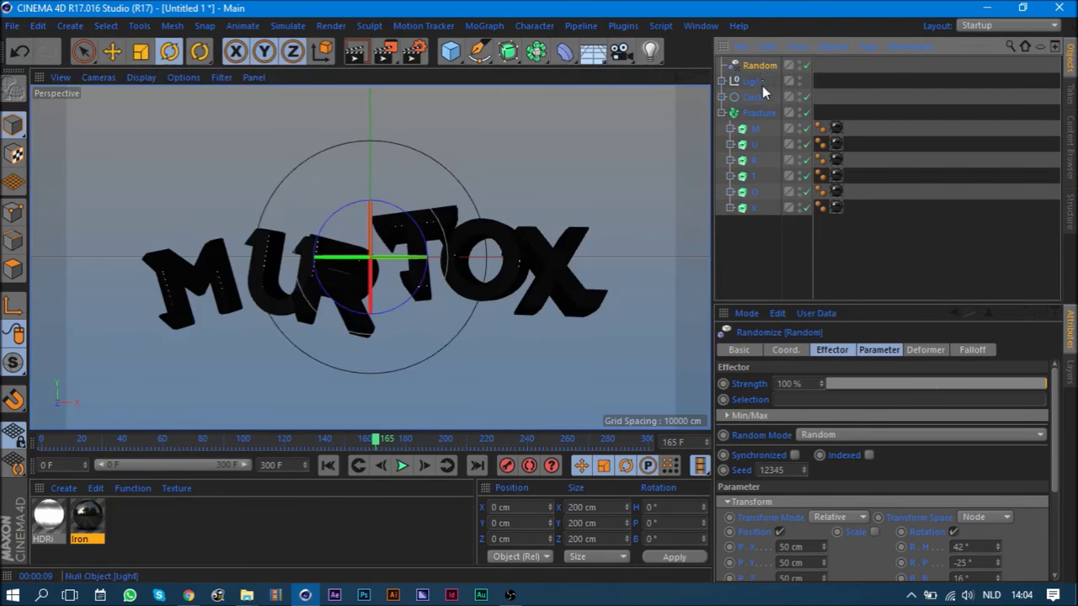
key(Delete)
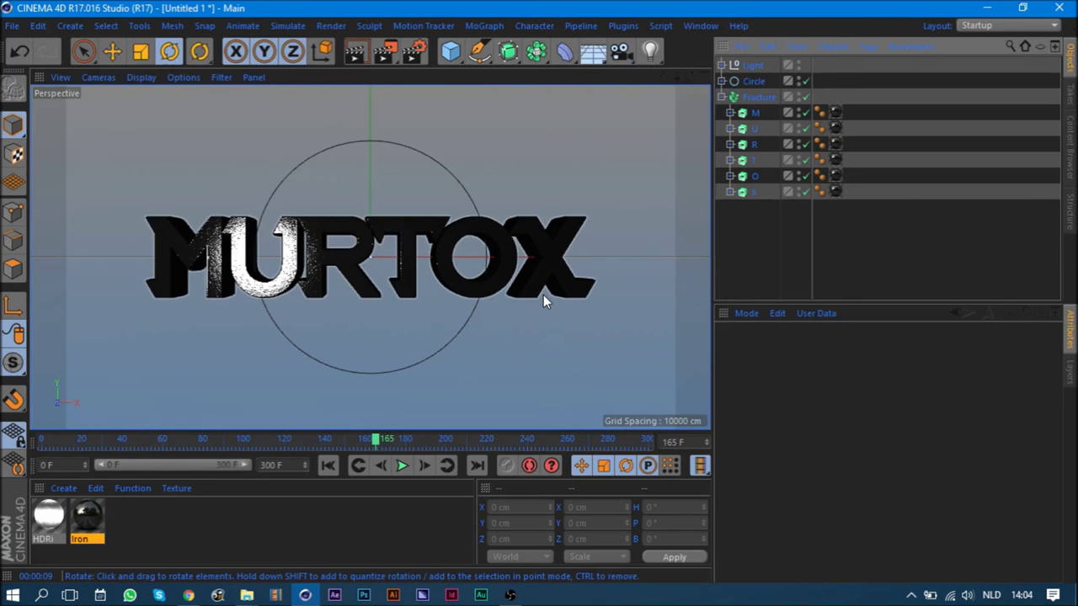
- Lower the Iron material's reflectance layer mix strength from 62% to 60%
double_click(86, 512)
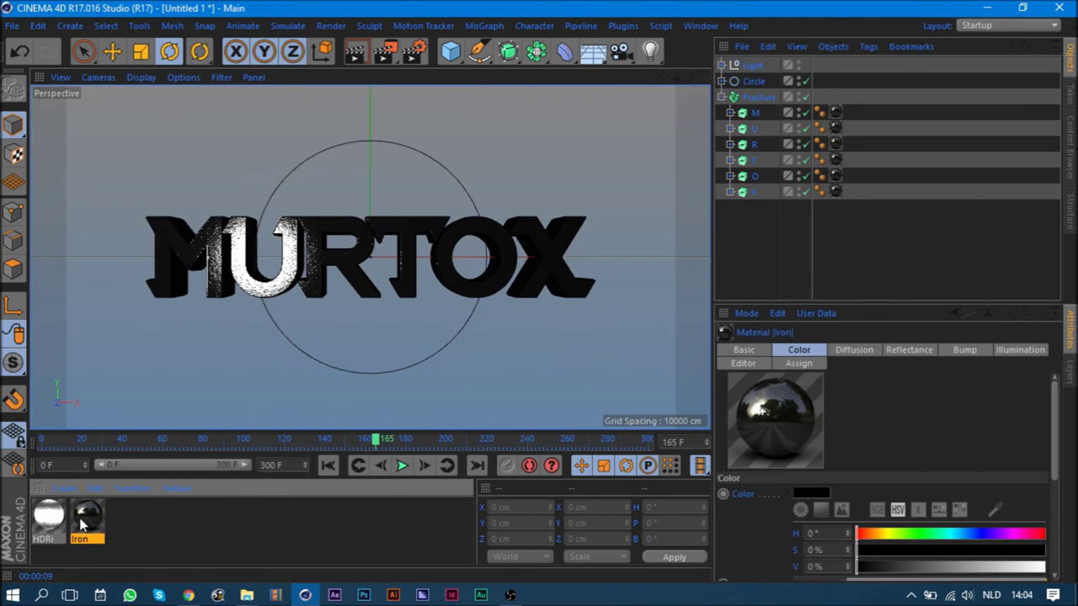
click(274, 330)
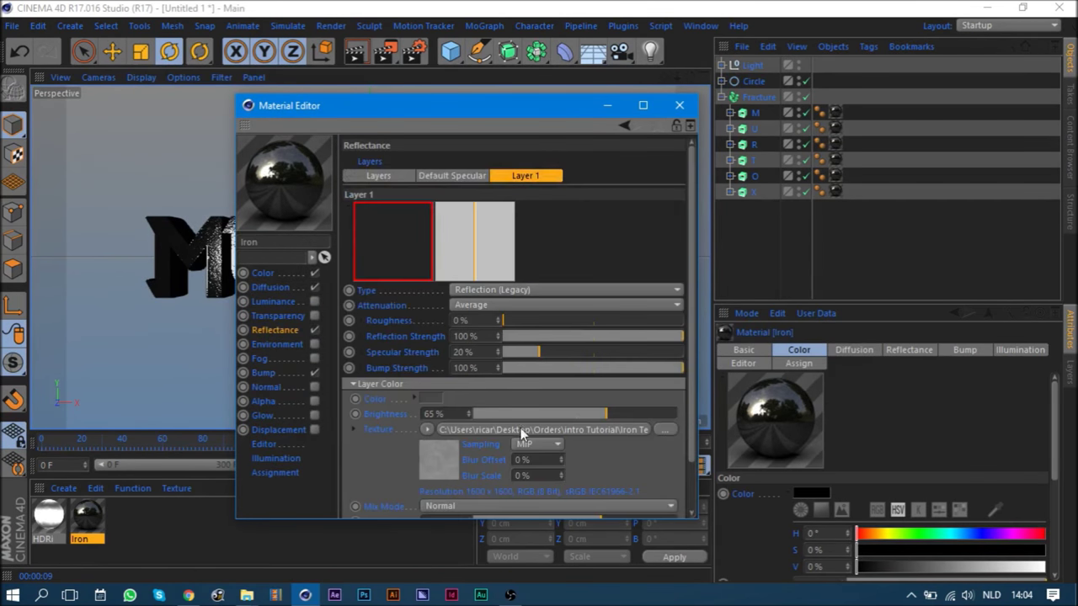
drag(688, 389, 691, 459)
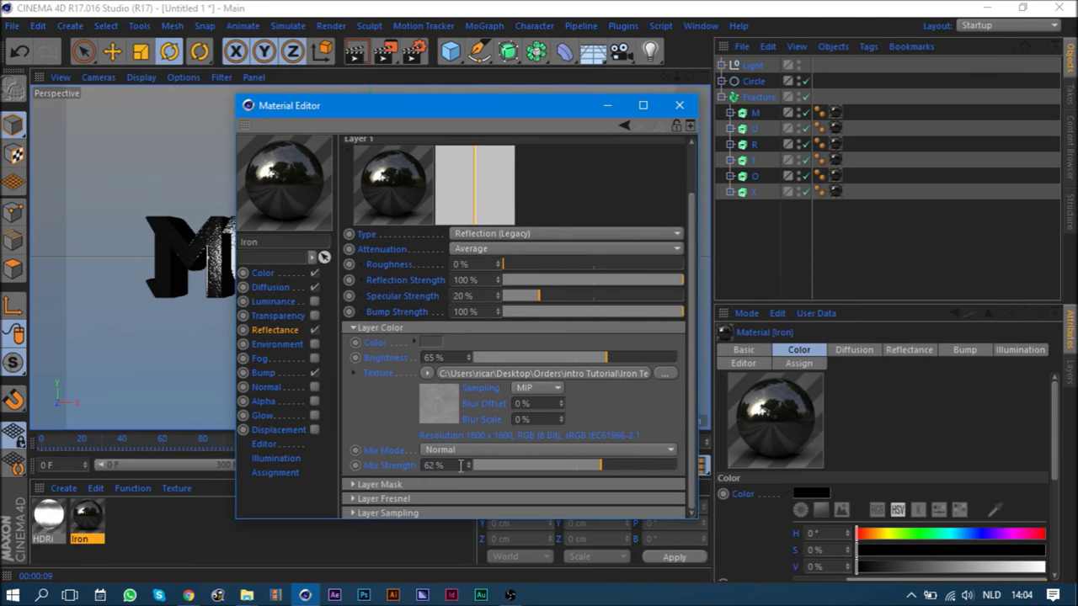
drag(464, 466, 470, 468)
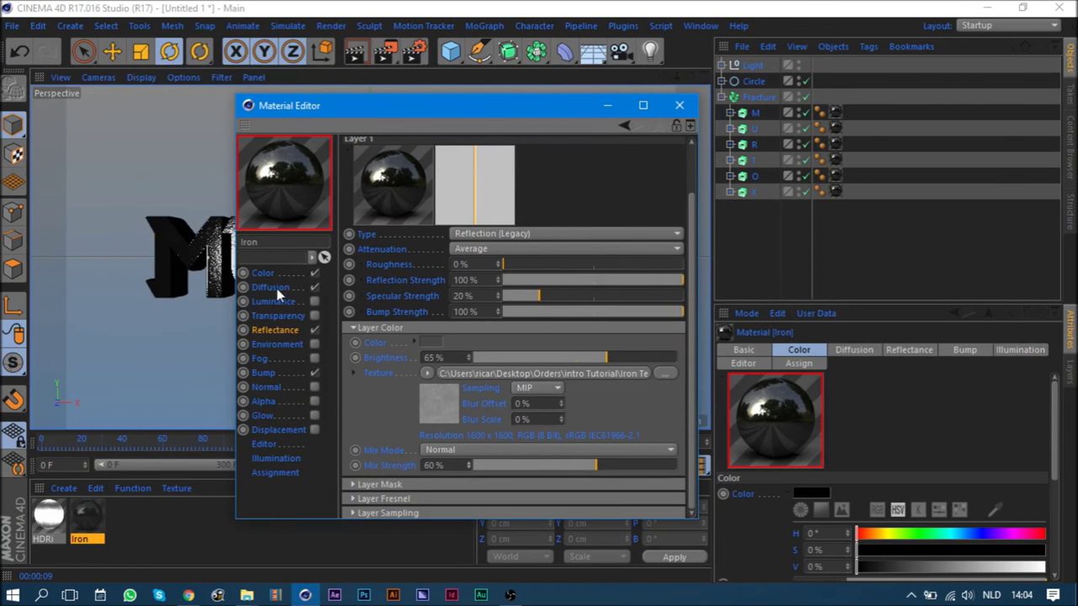
- Review the Iron material's Color and Diffusion settings, close the editor, and briefly test-render the viewport
click(278, 273)
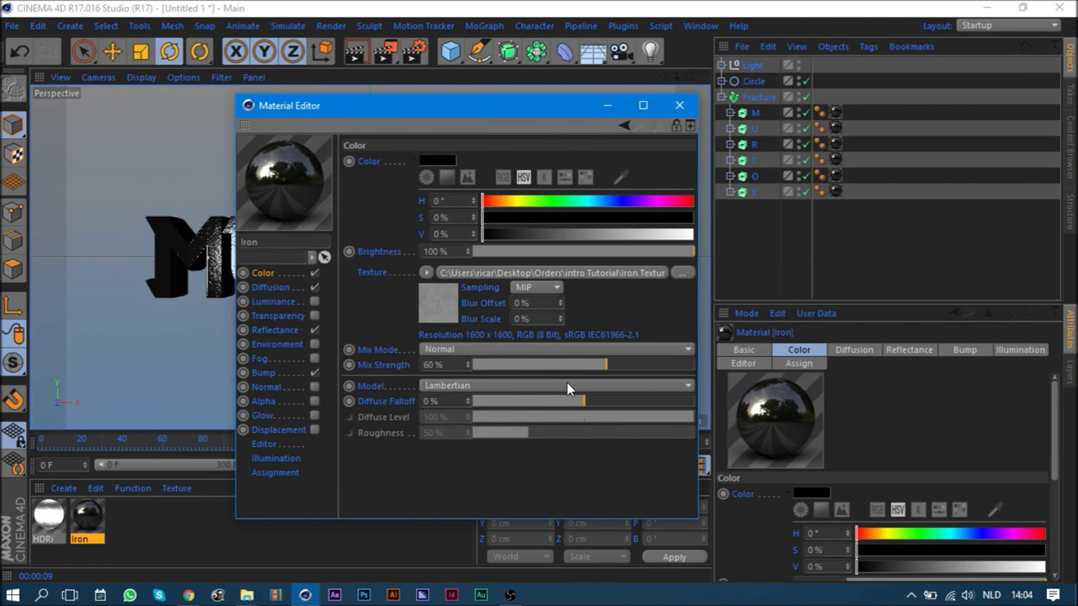
click(275, 288)
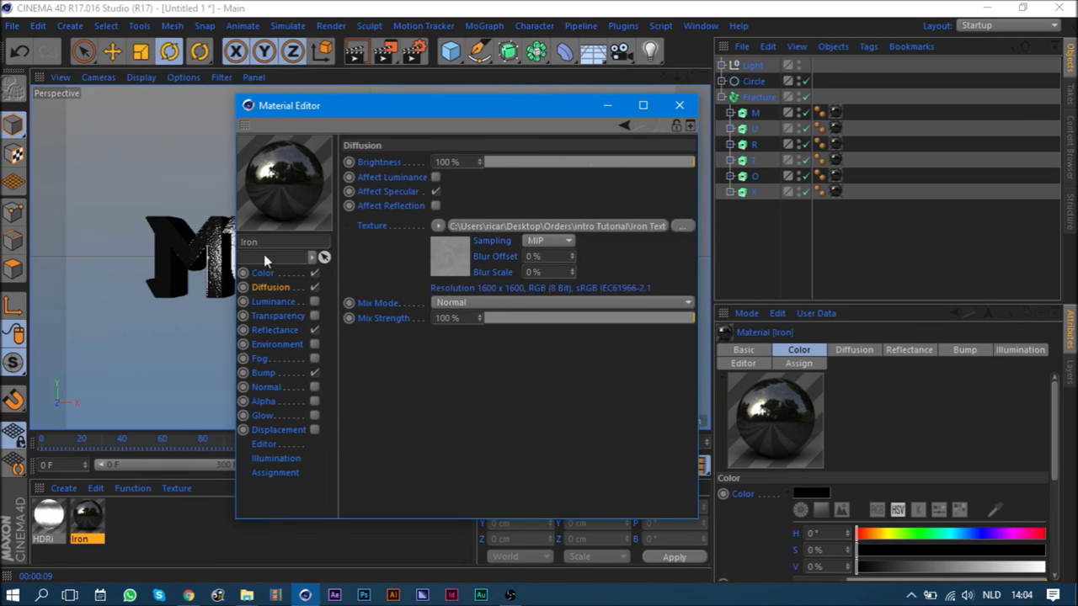
click(679, 104)
click(354, 52)
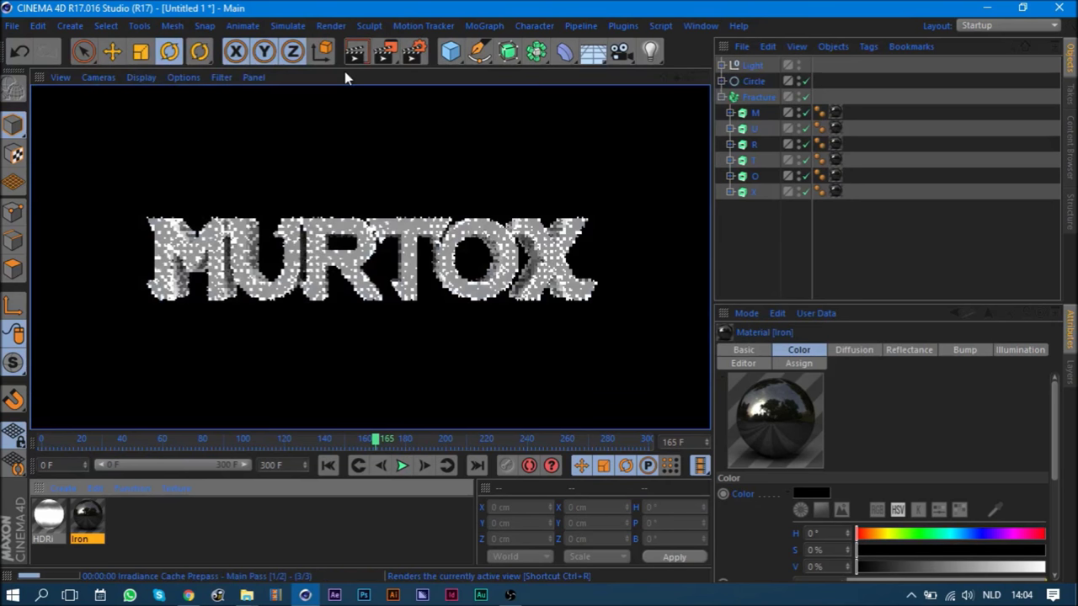
click(747, 257)
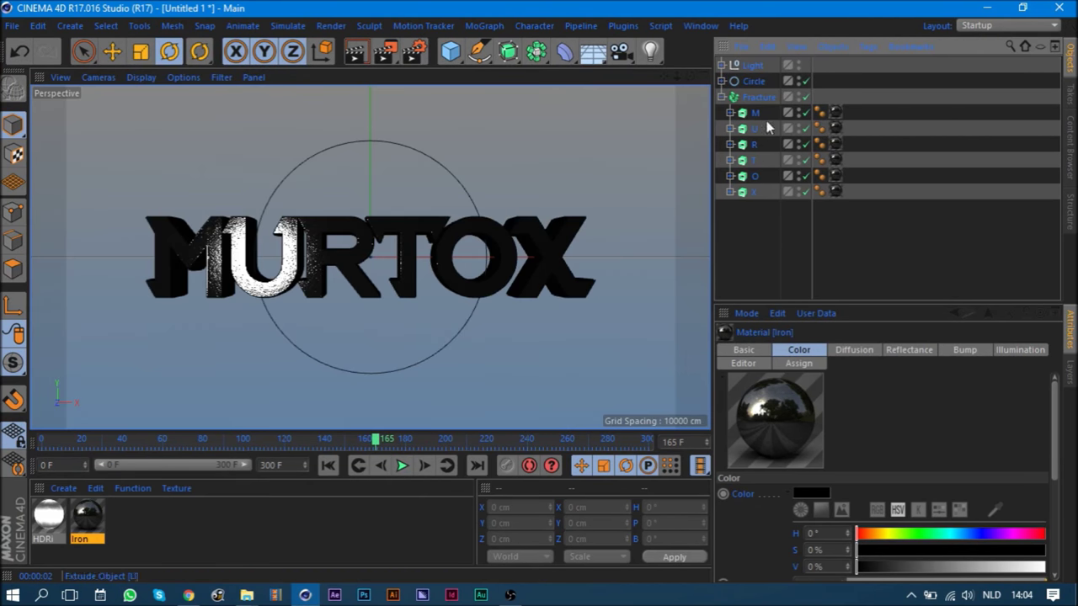
- Add a MoGraph Random effector to the Fracture object holding the MURTOX letters
click(760, 94)
click(484, 26)
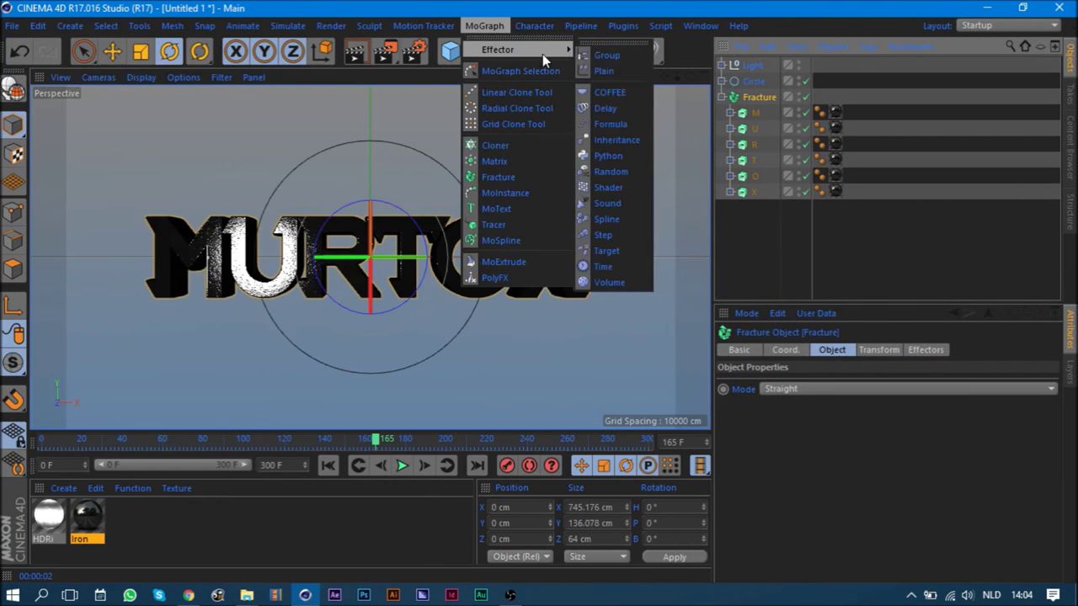
click(628, 171)
- Make the Random effector rotation-only (H 15°, P -16°, B 17°) and render the view
click(779, 532)
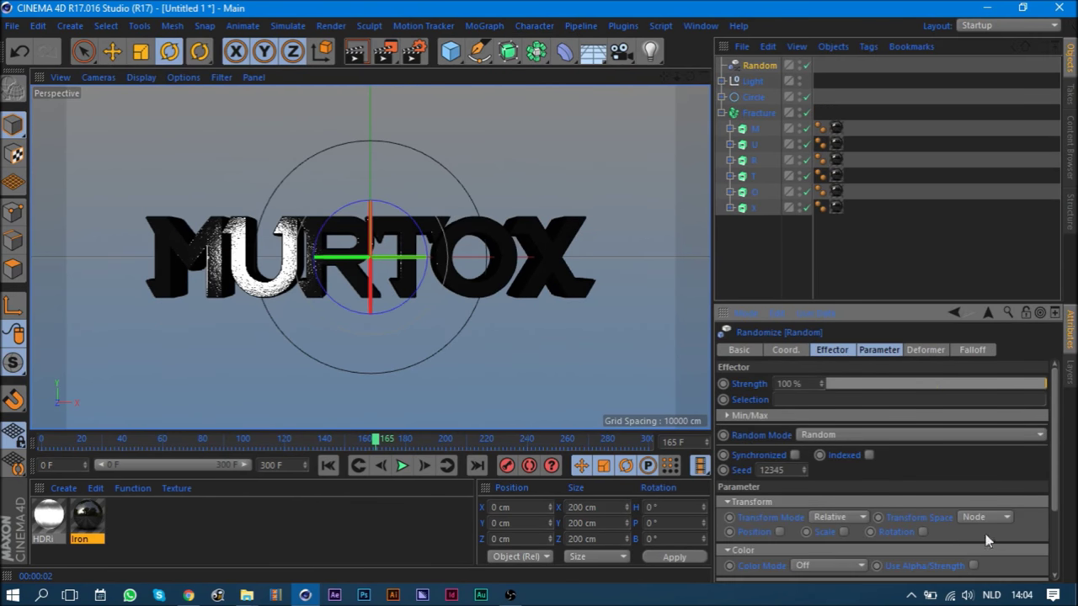
click(923, 533)
drag(969, 544, 969, 569)
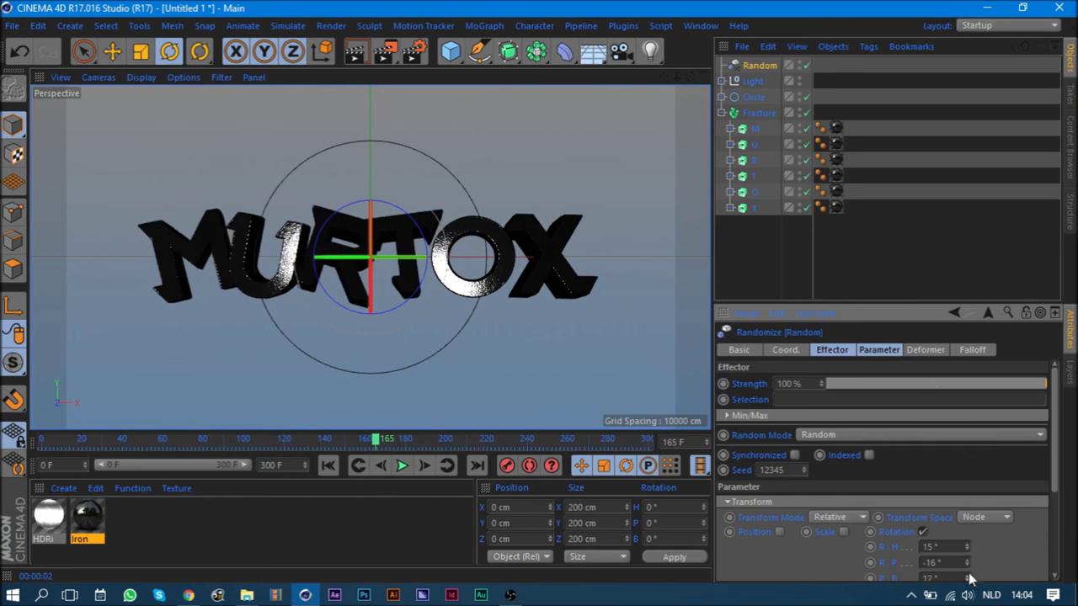
click(354, 51)
drag(364, 130, 365, 149)
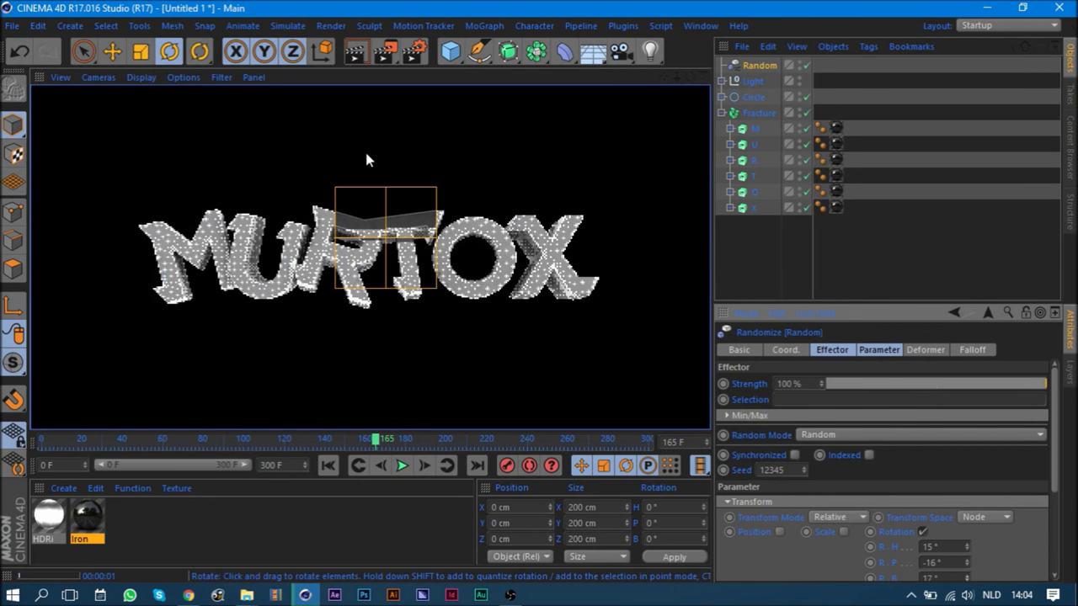
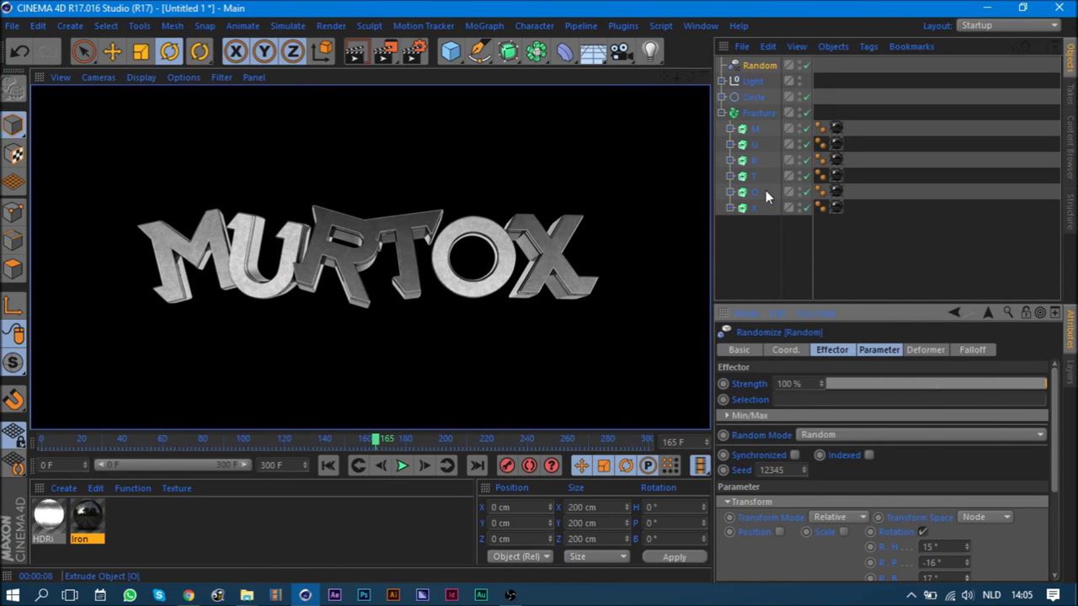
- Create a new material placed after Iron and name it Color
click(760, 242)
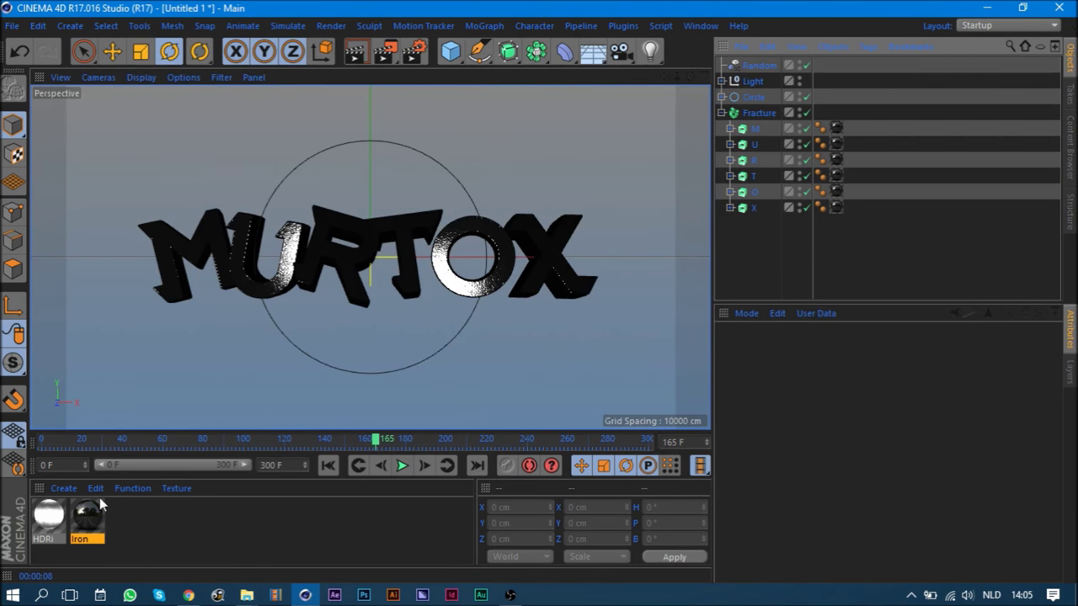
click(67, 488)
click(136, 344)
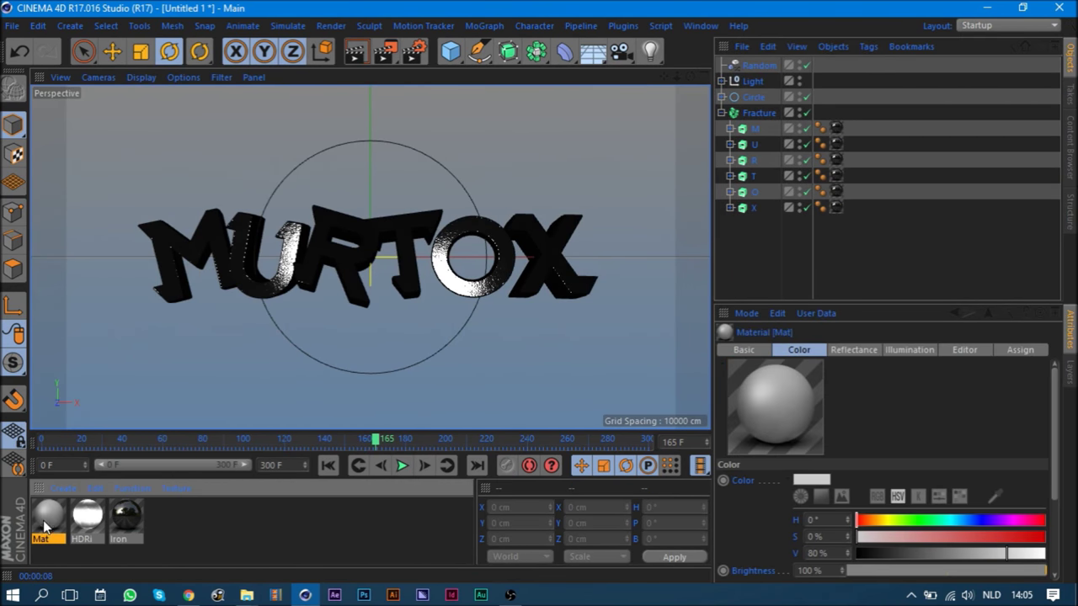
drag(139, 513, 136, 514)
double_click(135, 515)
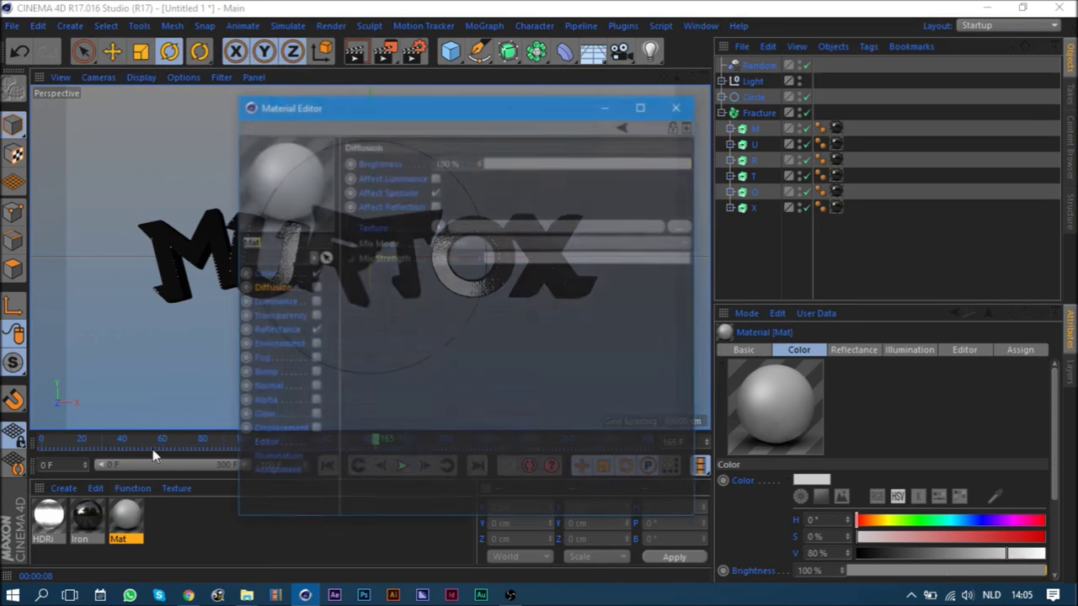
text(r)
- Make the Color material blue (H 218°, S 80%, V 80%) and enable its Diffusion and Bump channels
click(260, 276)
mouse_move(611, 200)
mouse_down()
mouse_move(610, 210)
mouse_move(653, 218)
mouse_move(625, 226)
mouse_move(650, 226)
mouse_up()
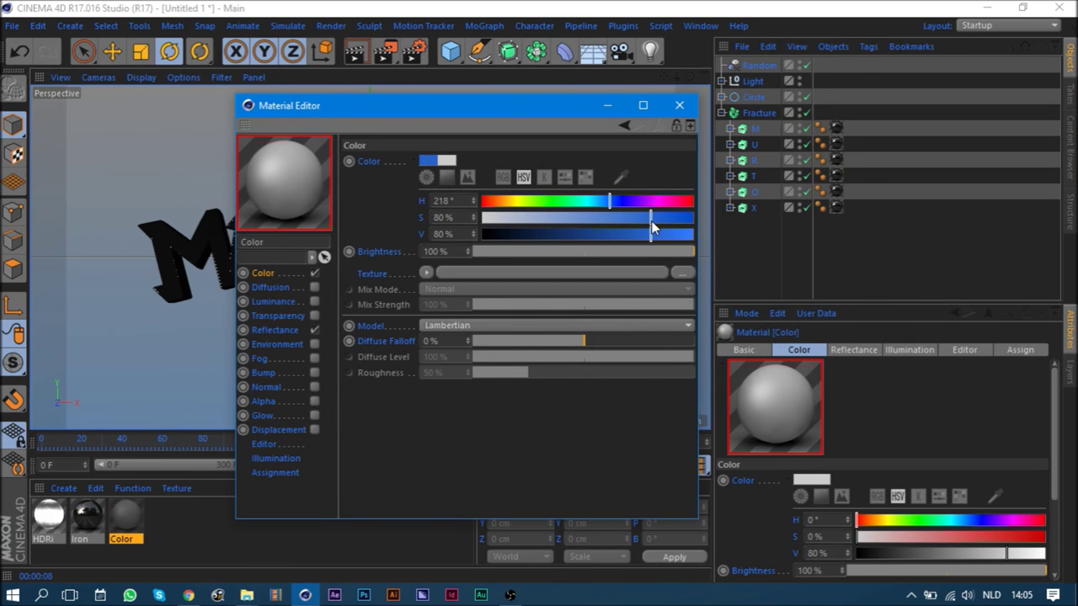
drag(652, 226, 651, 222)
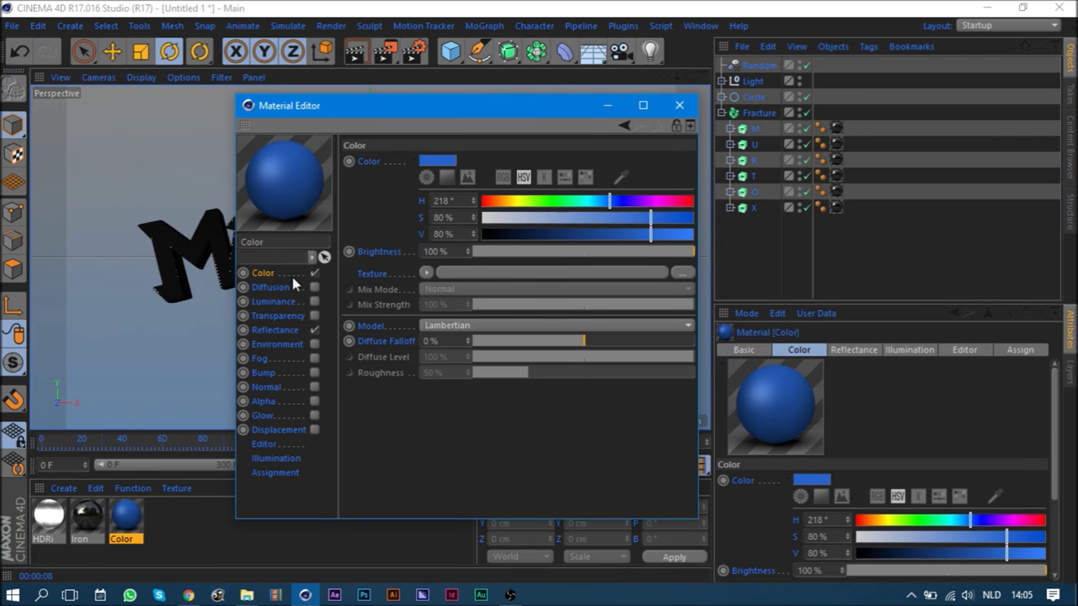
click(270, 287)
click(314, 288)
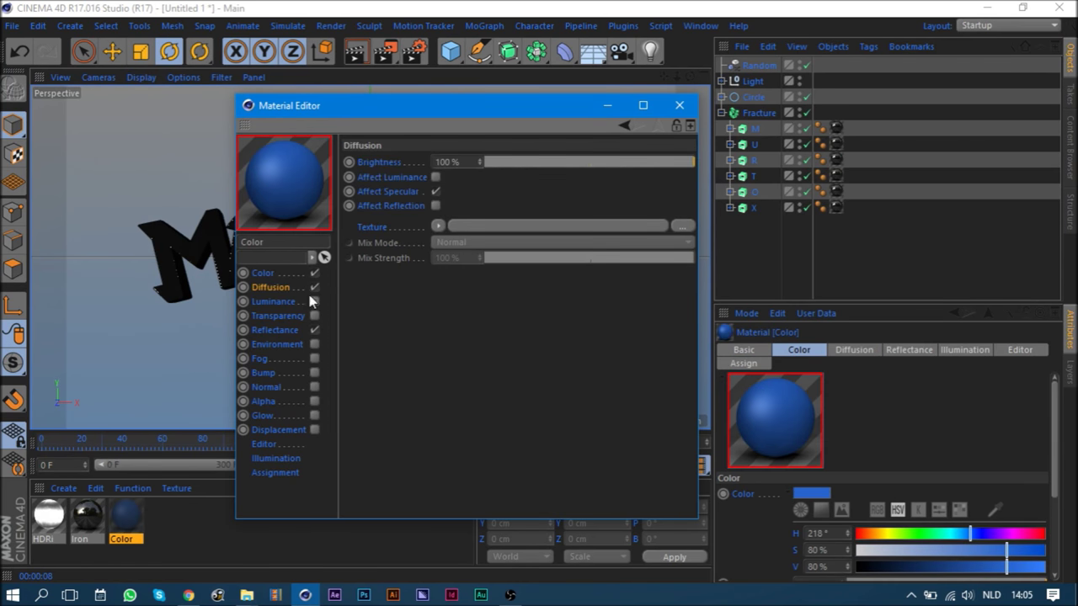
click(311, 372)
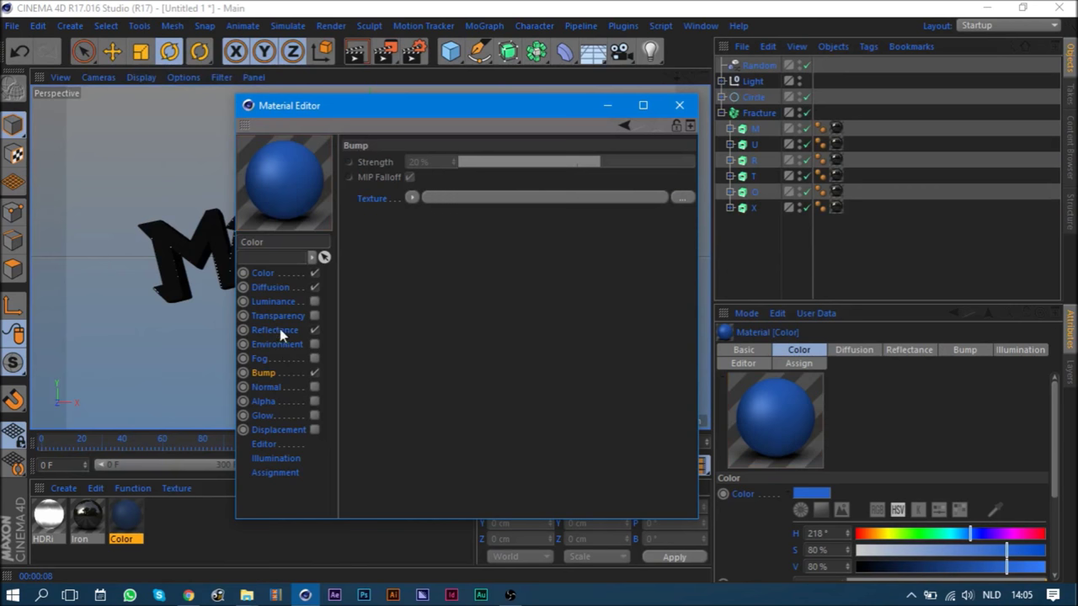
click(264, 274)
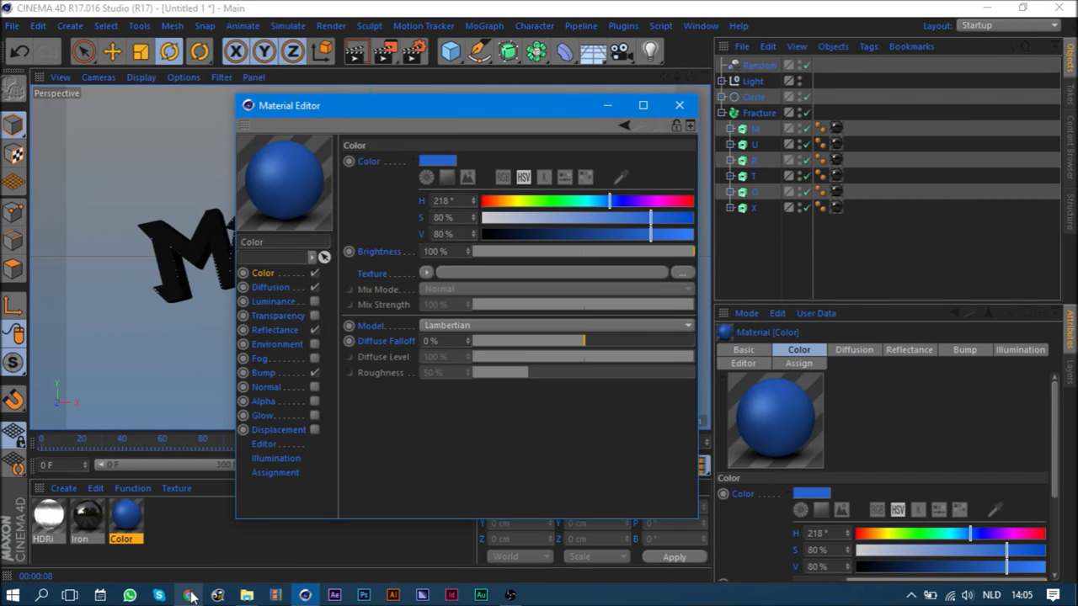
click(190, 596)
- Change the image search from 'iron' to 'metal texture seamless' and scroll through the results
scroll(261, 194, up, 2)
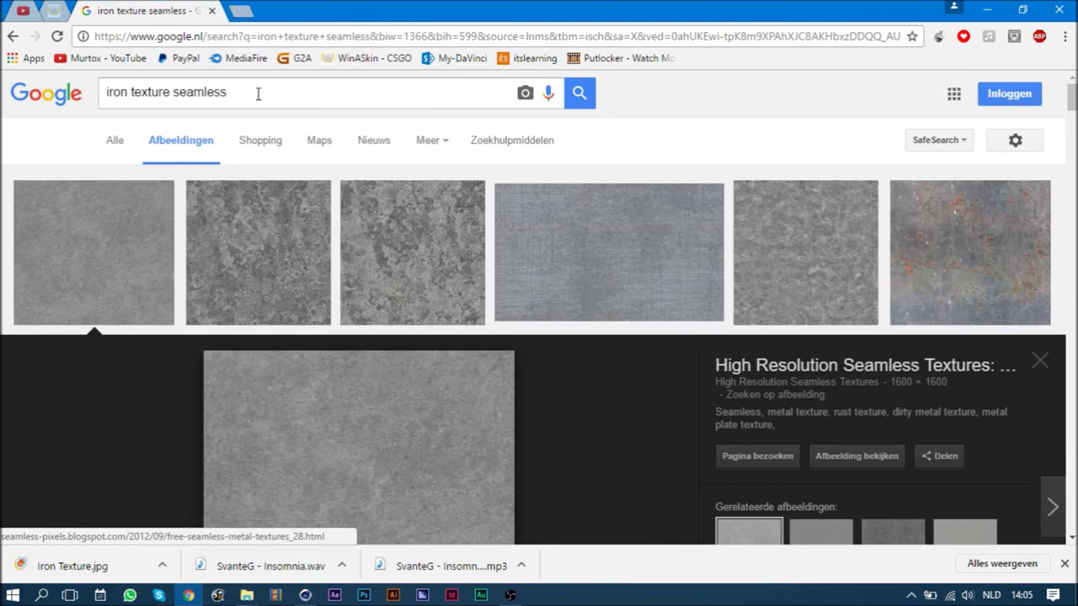
drag(131, 93, 89, 110)
text(metal)
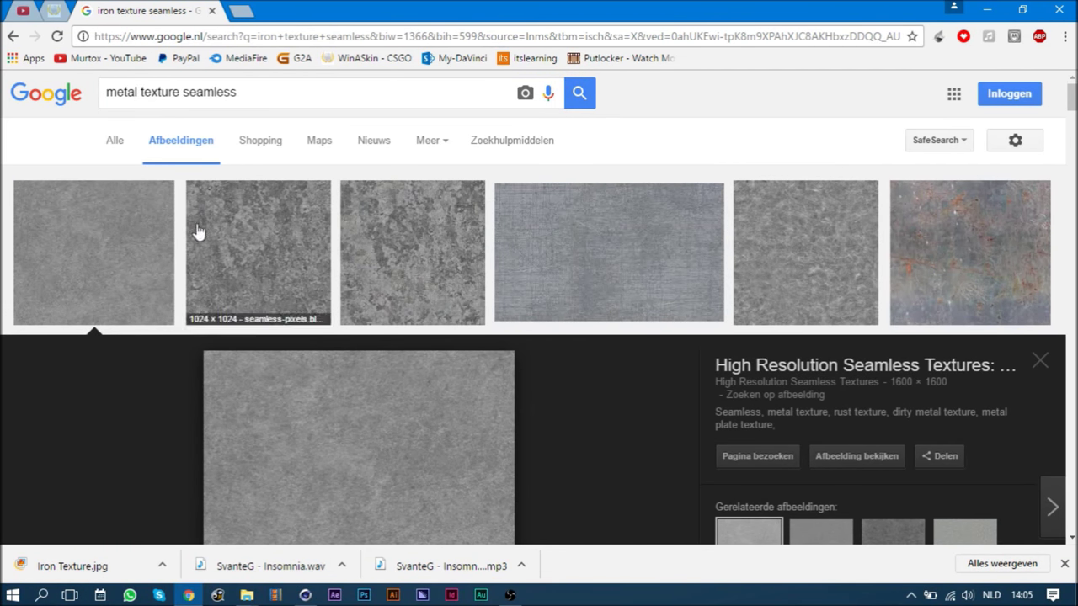
scroll(245, 281, down, 5)
scroll(253, 294, down, 3)
scroll(260, 291, down, 5)
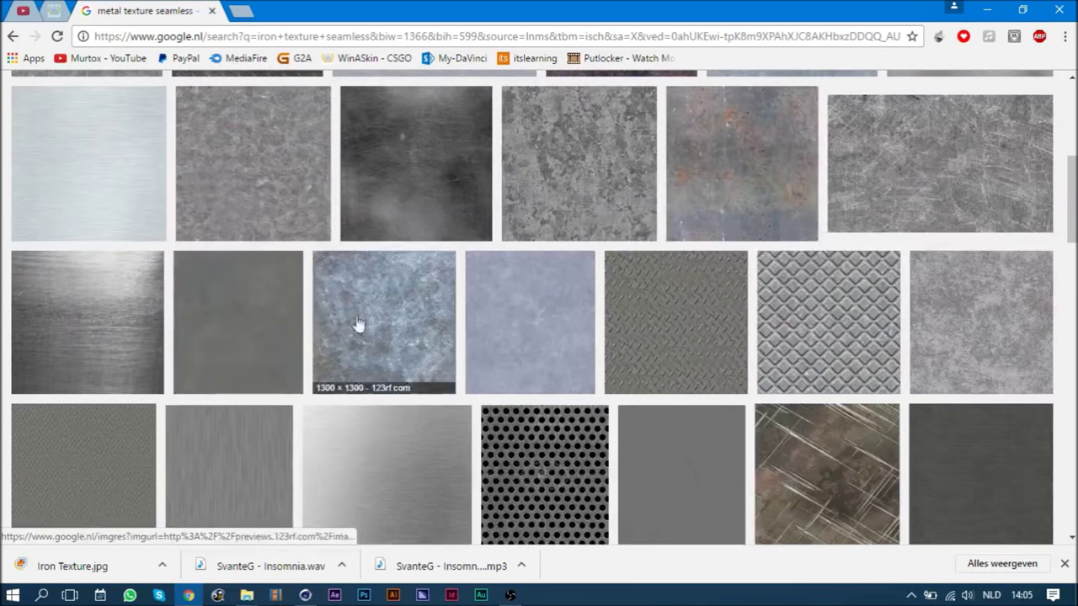
scroll(481, 368, down, 3)
scroll(578, 373, down, 1)
scroll(587, 368, down, 1)
scroll(590, 368, down, 3)
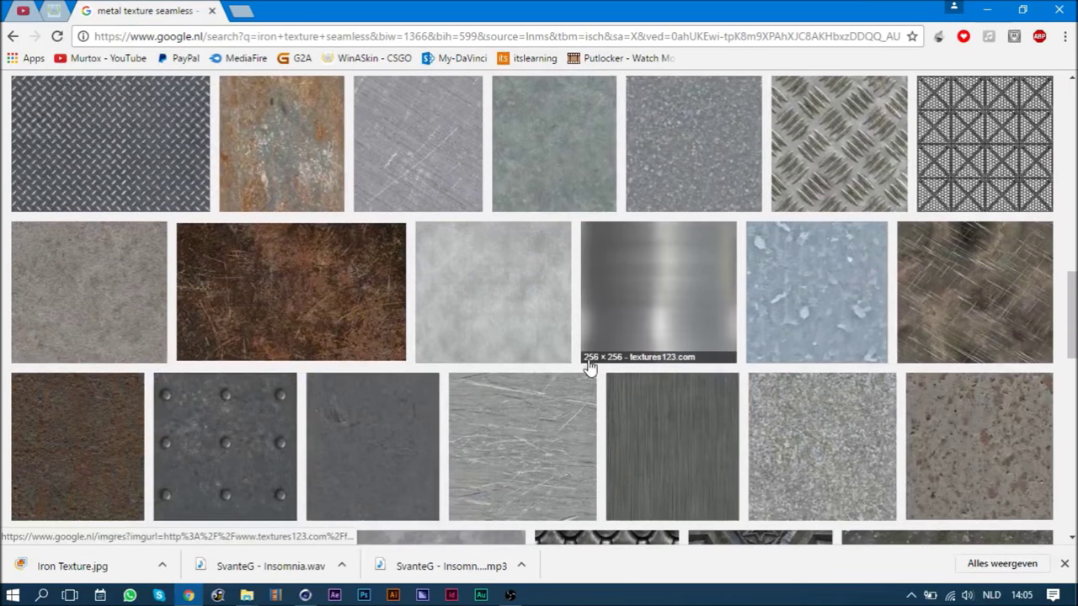
scroll(589, 368, down, 2)
scroll(455, 368, down, 2)
scroll(644, 366, down, 2)
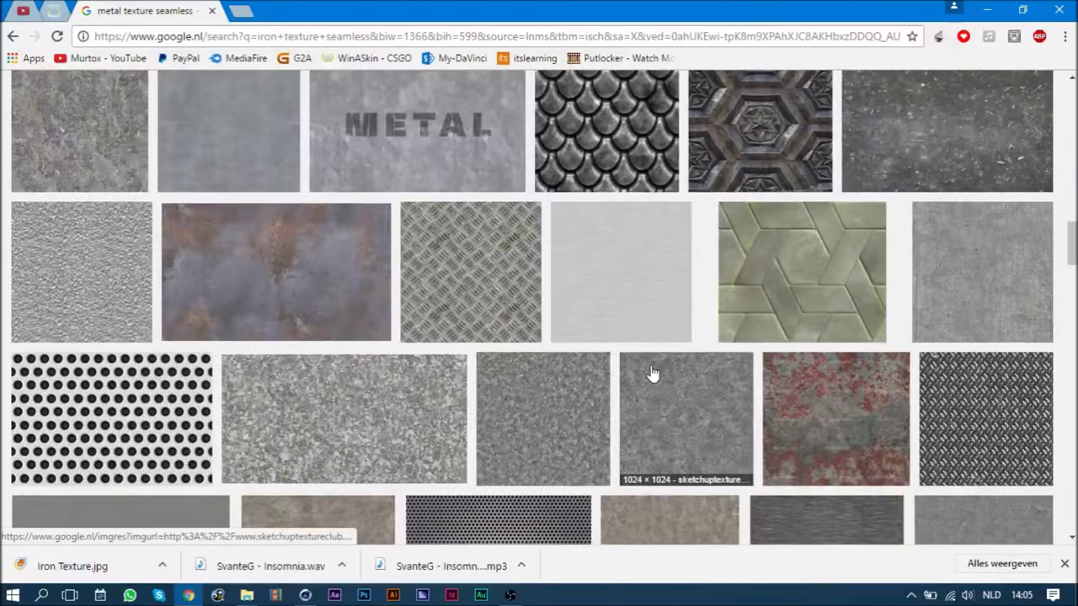
scroll(651, 373, down, 3)
scroll(650, 373, down, 3)
scroll(650, 375, down, 3)
scroll(655, 380, down, 1)
scroll(655, 380, down, 3)
scroll(640, 378, down, 2)
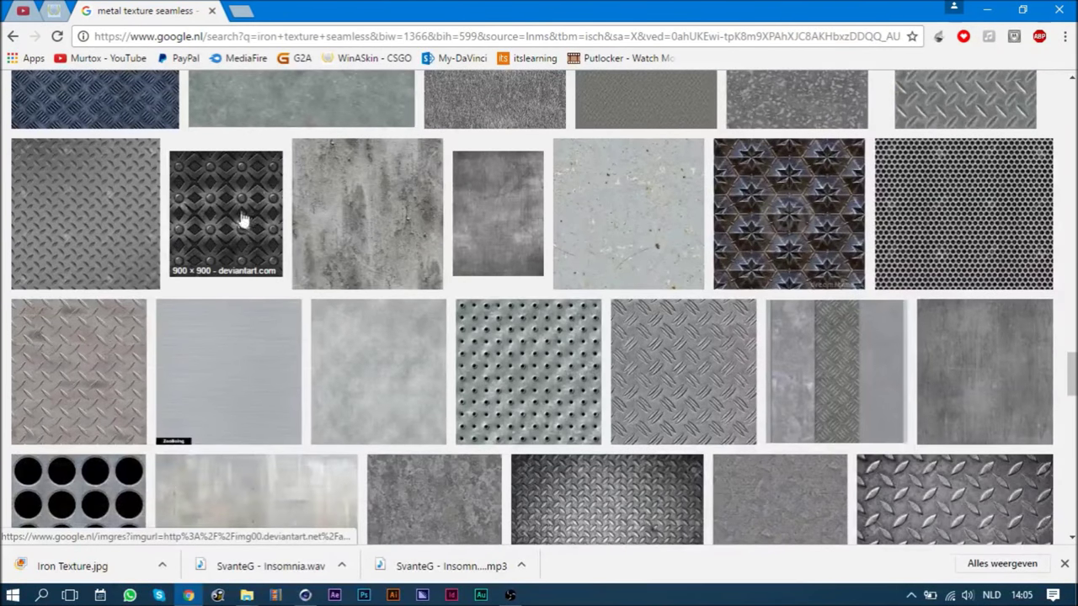
scroll(269, 245, down, 3)
scroll(594, 380, down, 2)
scroll(632, 379, down, 2)
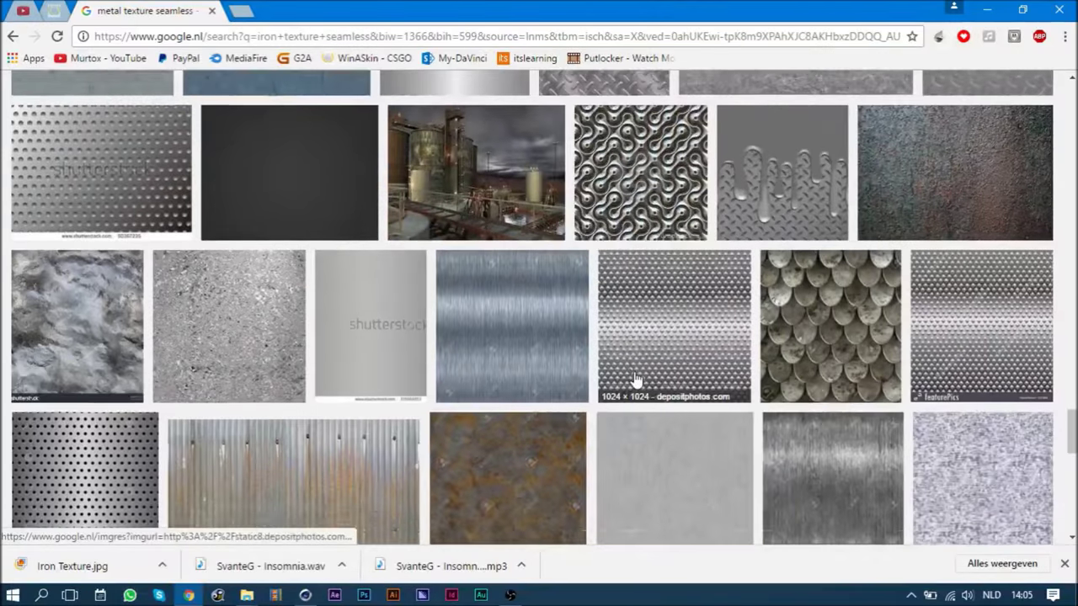
scroll(637, 379, down, 1)
scroll(634, 380, down, 2)
scroll(623, 379, down, 2)
scroll(615, 380, down, 2)
scroll(506, 370, down, 1)
scroll(396, 357, down, 2)
scroll(413, 356, down, 3)
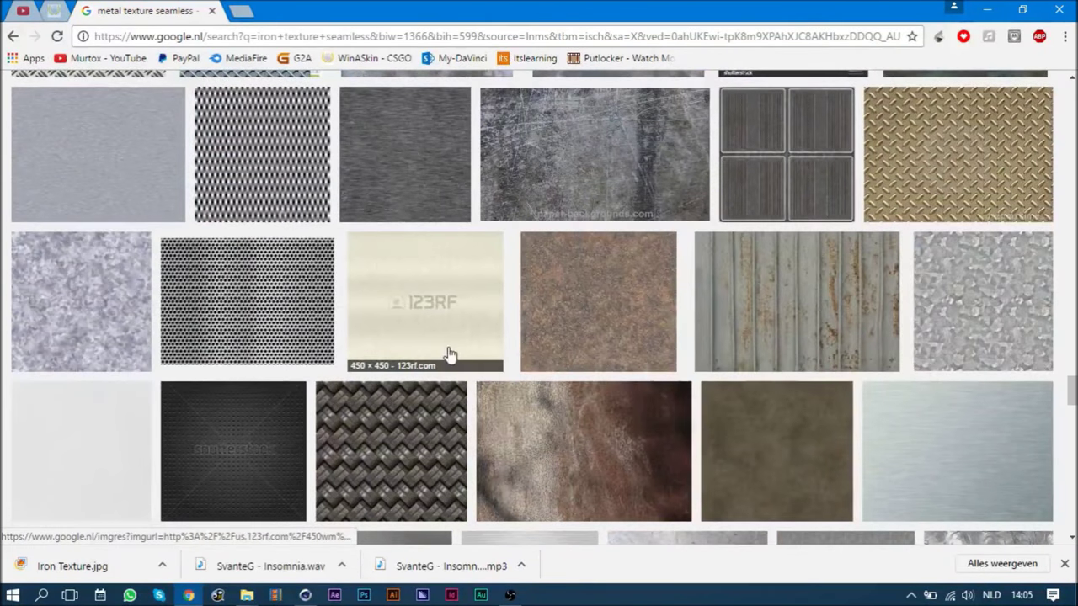
scroll(637, 390, down, 5)
scroll(631, 396, up, 6)
scroll(627, 404, down, 3)
scroll(618, 404, down, 3)
scroll(618, 390, down, 3)
scroll(621, 393, down, 3)
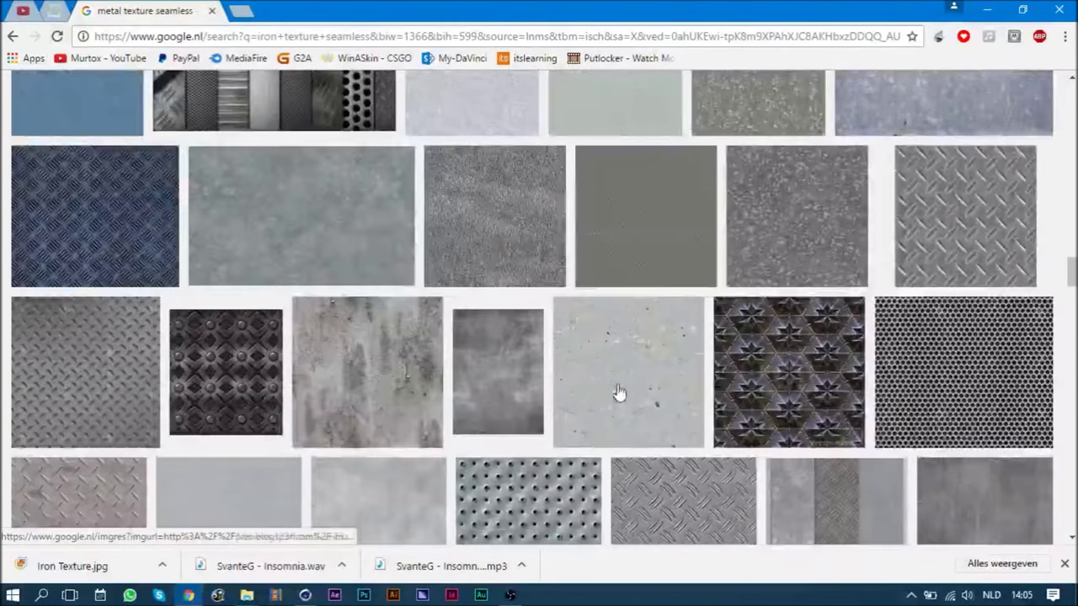
scroll(240, 379, up, 2)
scroll(253, 383, up, 3)
scroll(341, 425, down, 4)
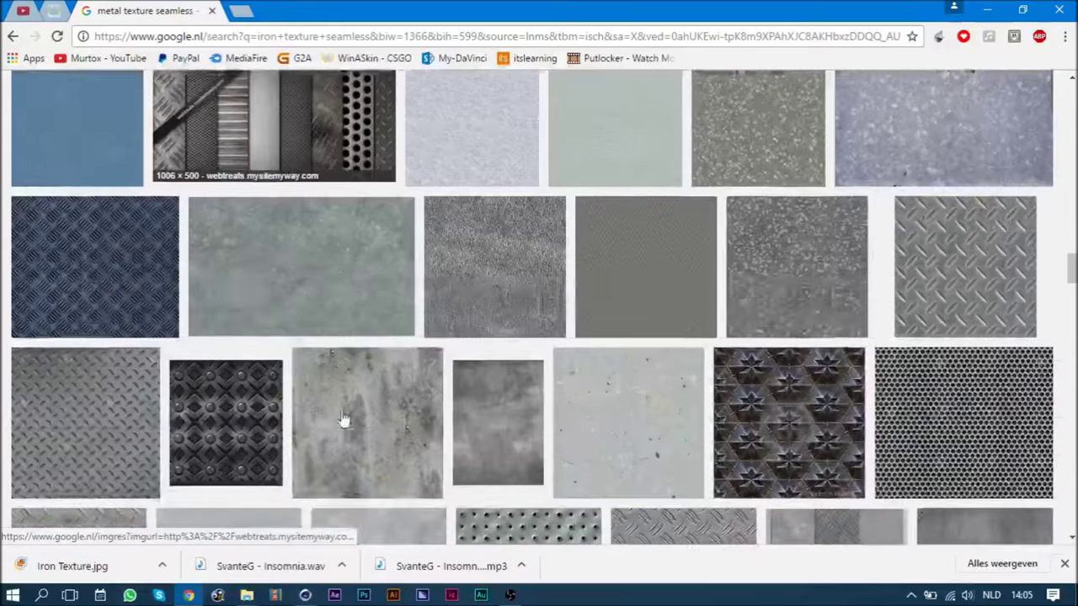
- Browse related metal textures until Metal seamless texture 62 is shown in the large preview
click(222, 393)
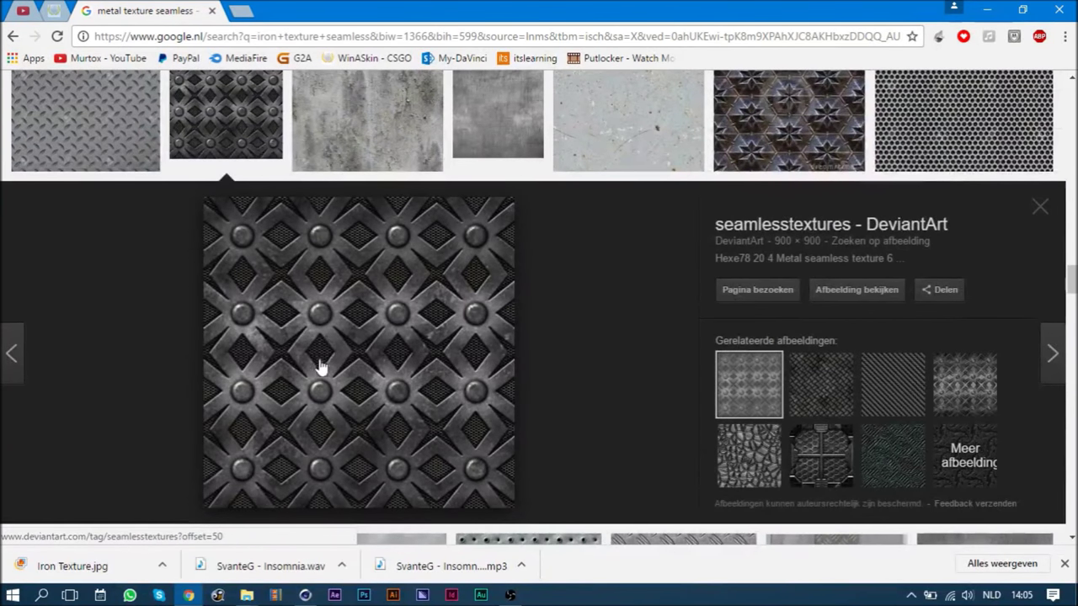
click(796, 457)
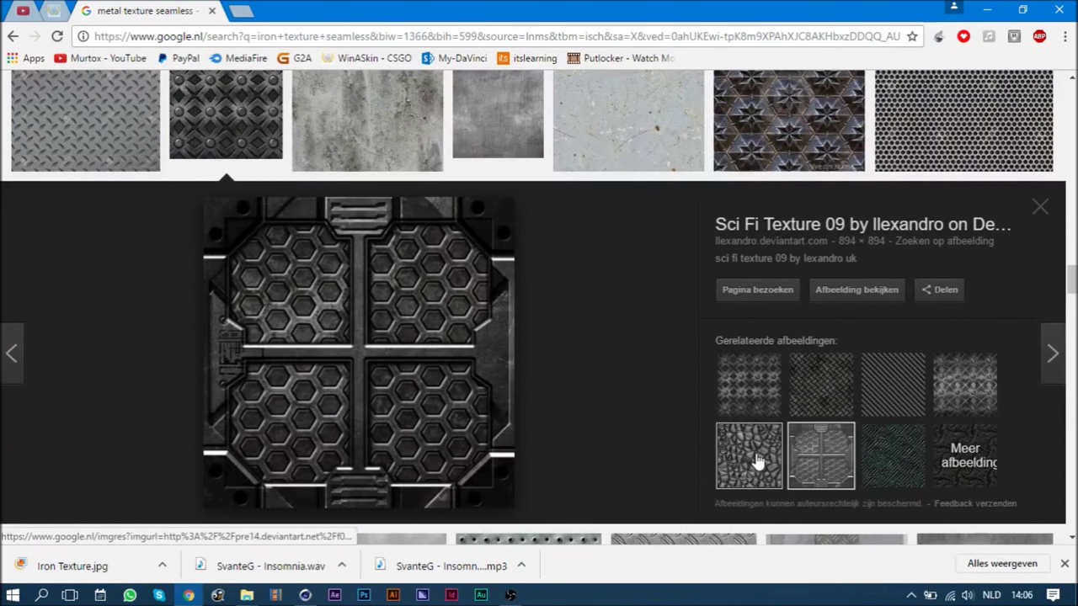
click(761, 457)
click(807, 455)
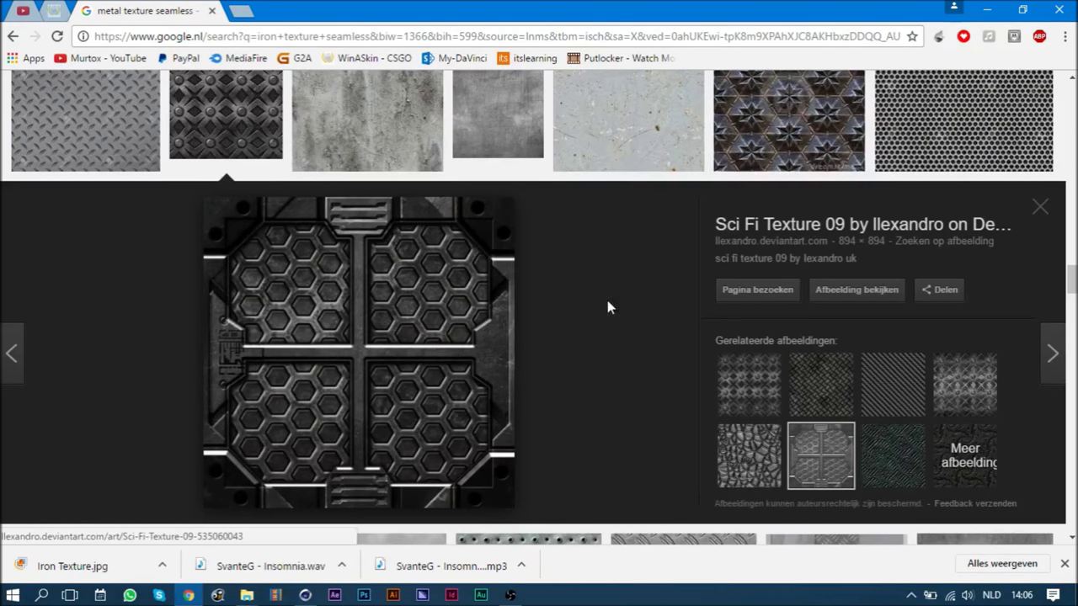
click(827, 409)
click(895, 397)
click(941, 411)
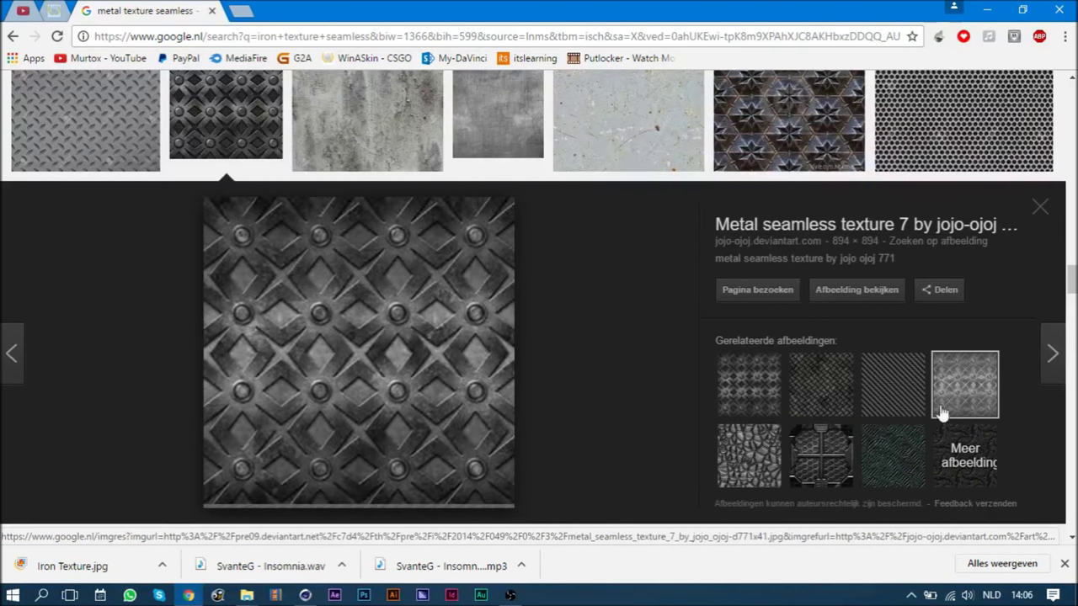
click(774, 413)
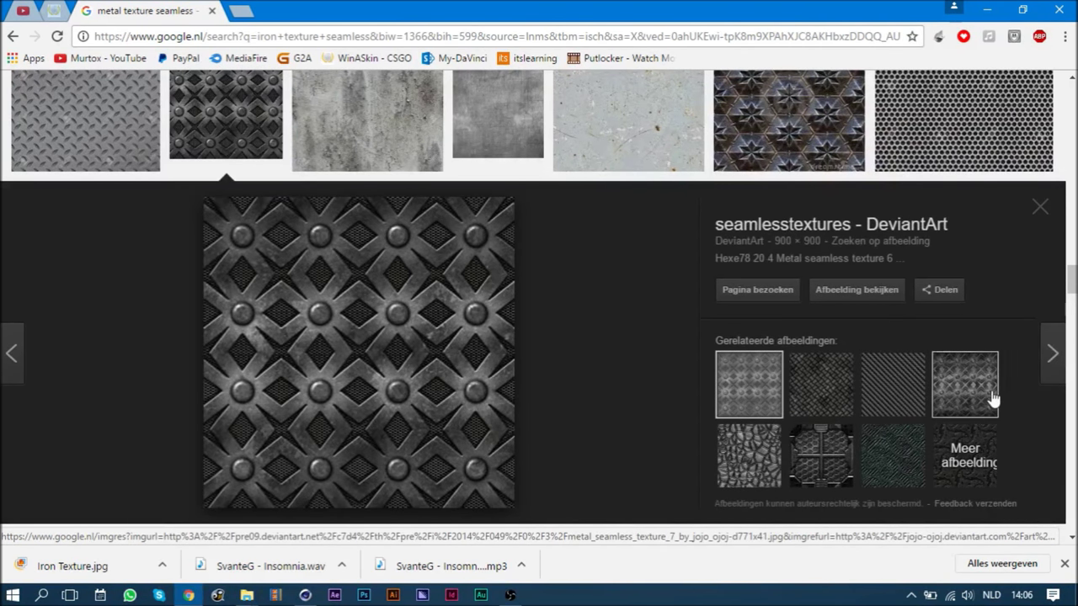
click(994, 398)
click(754, 455)
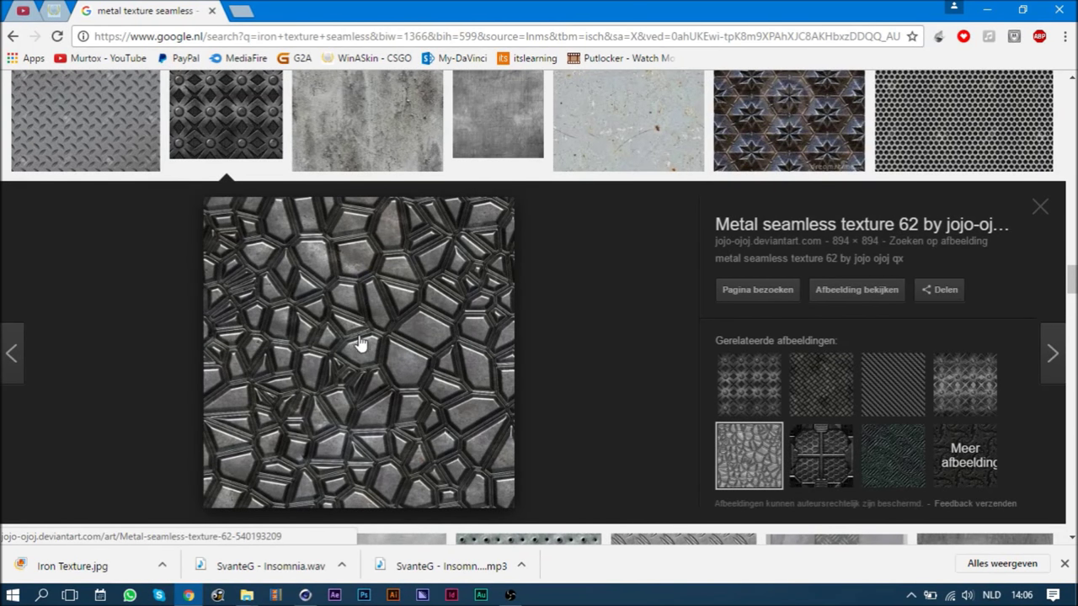
right_click(358, 338)
- Save the previewed cracked-metal image as Color Texture.jpg in the intro Tutorial folder
click(474, 210)
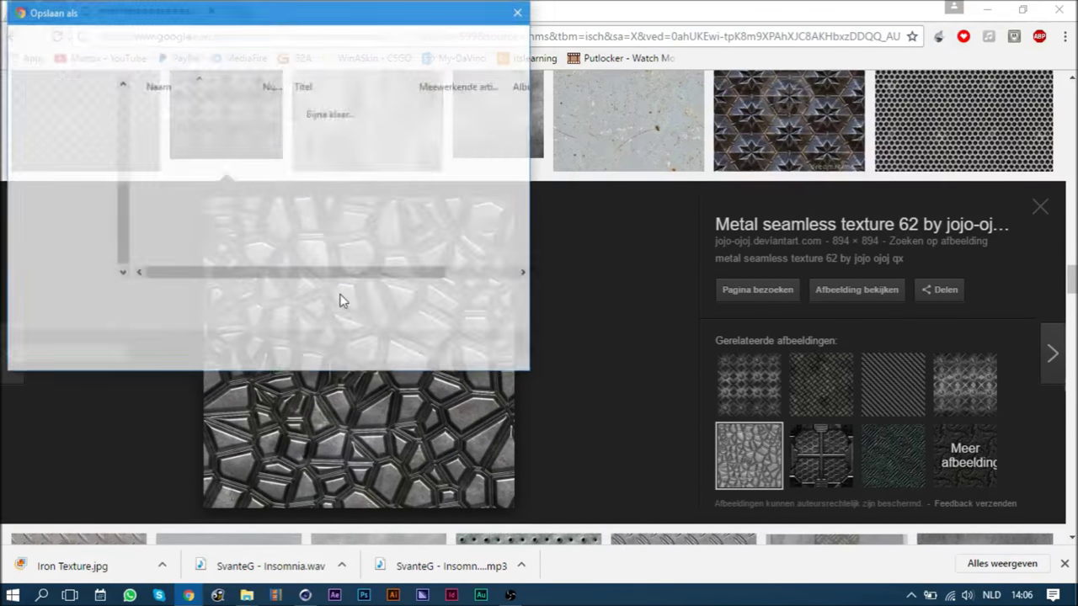
text(metal)
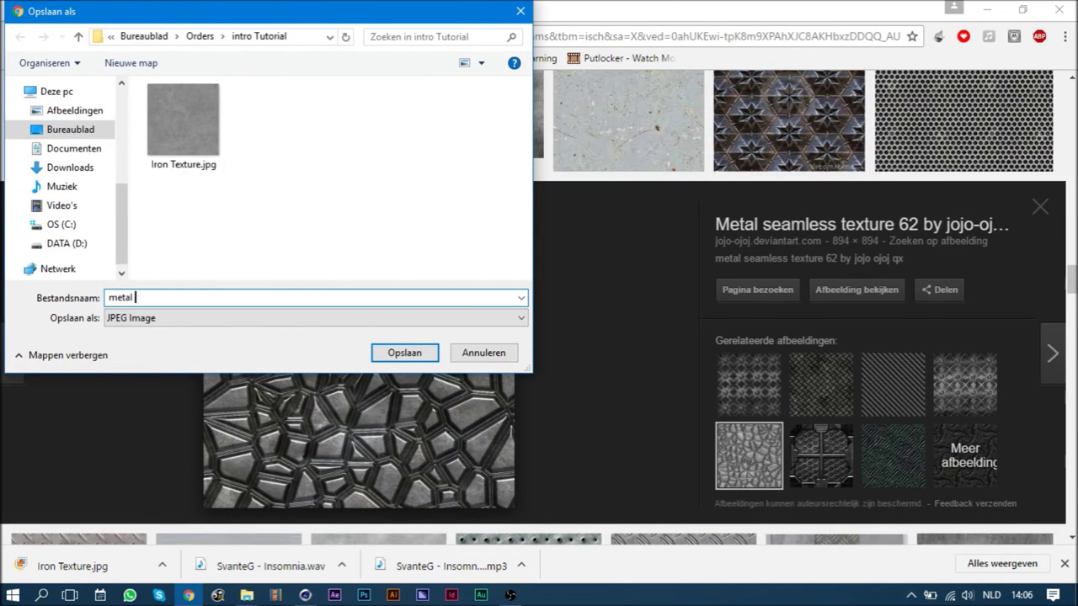
double_click(340, 295)
text(extur)
key(Return)
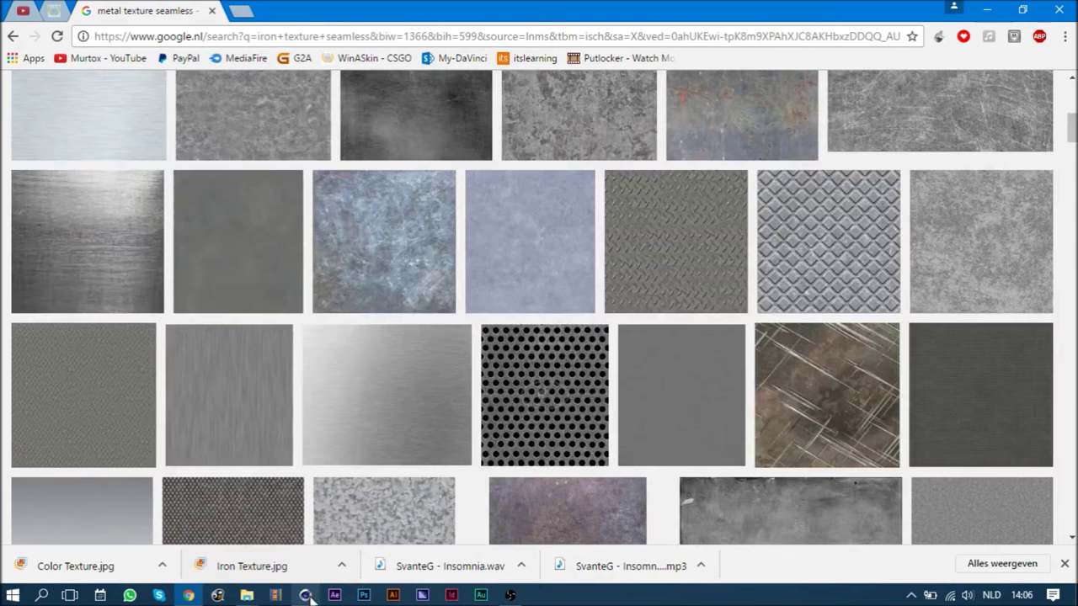
click(304, 596)
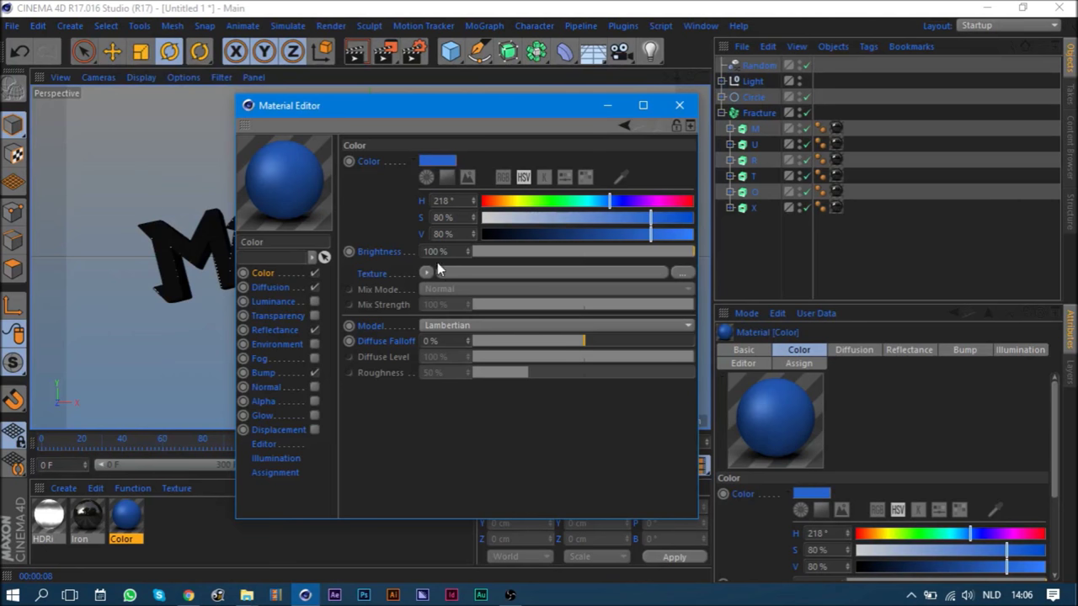
- Load Color Texture.jpg into the Color channel, without copying it into the project, at 52% mix strength
click(428, 275)
click(479, 234)
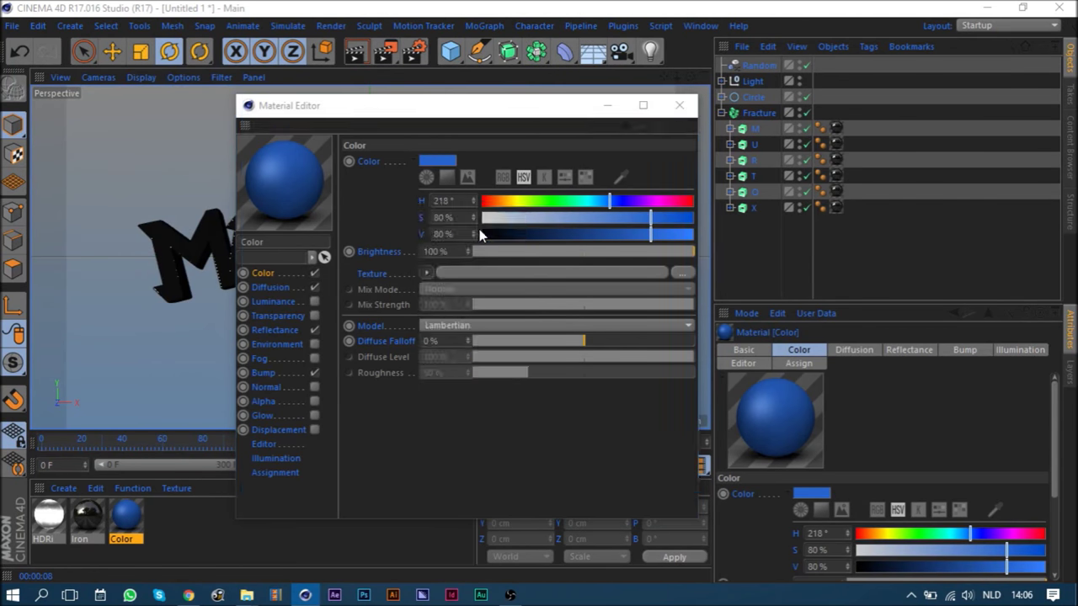
double_click(421, 247)
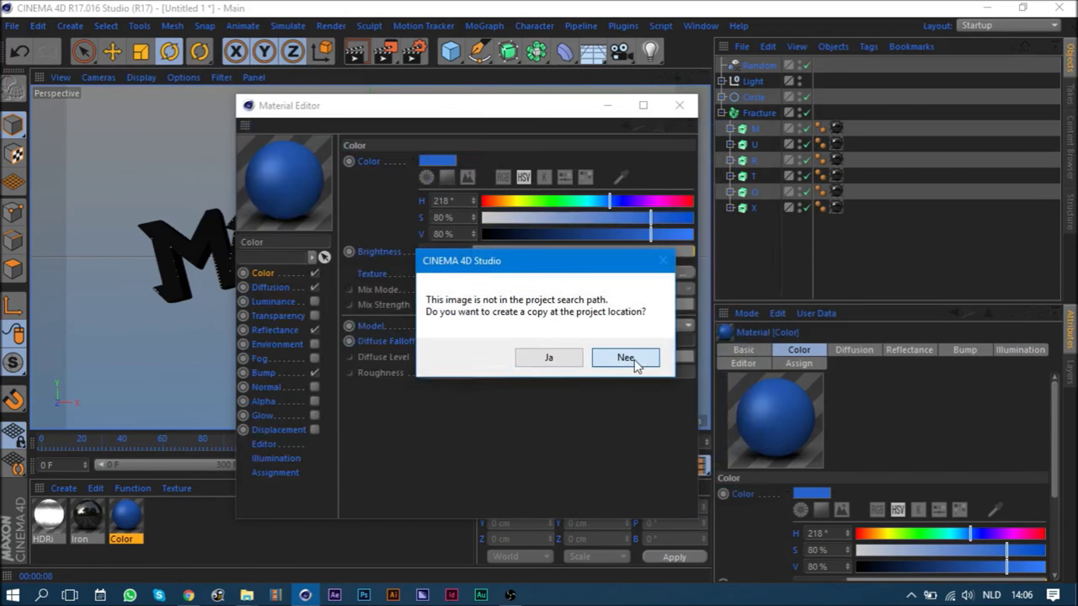
click(626, 361)
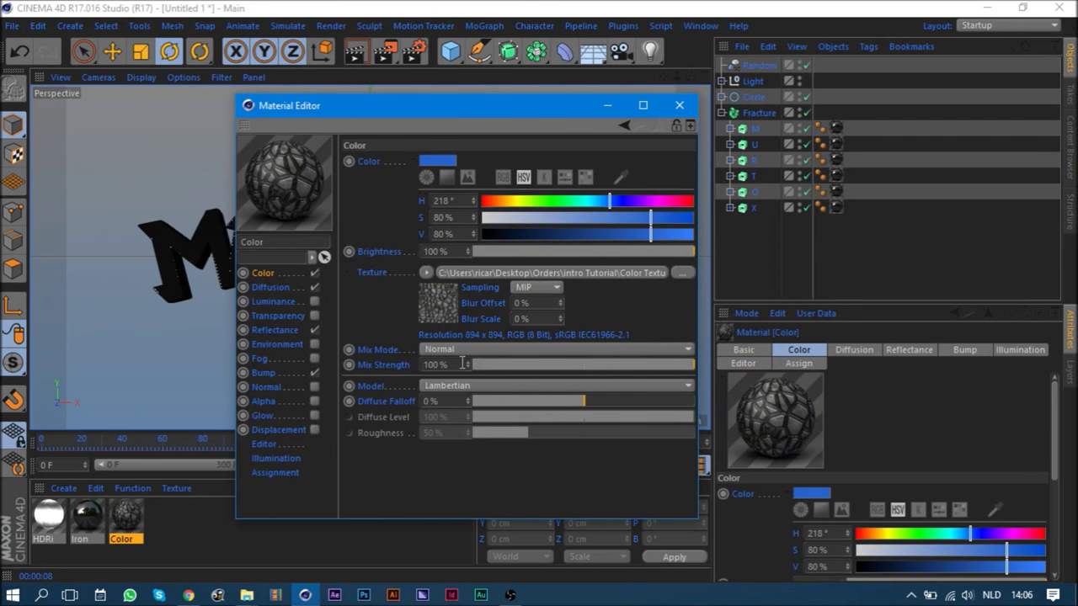
text(52)
key(Return)
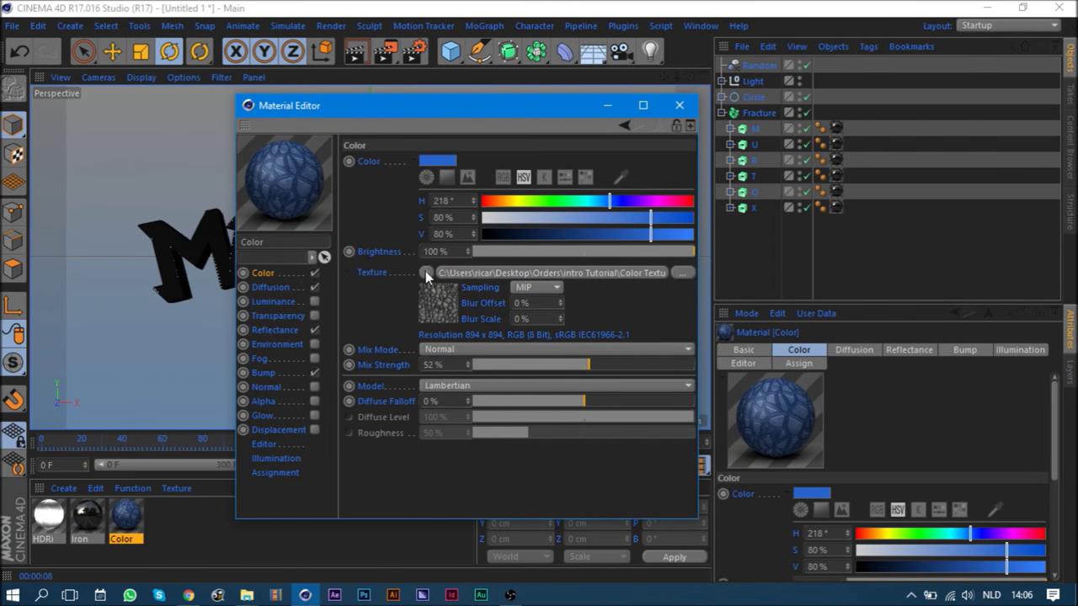
- Paste the same cracked texture into the Diffusion channel
click(272, 287)
click(427, 227)
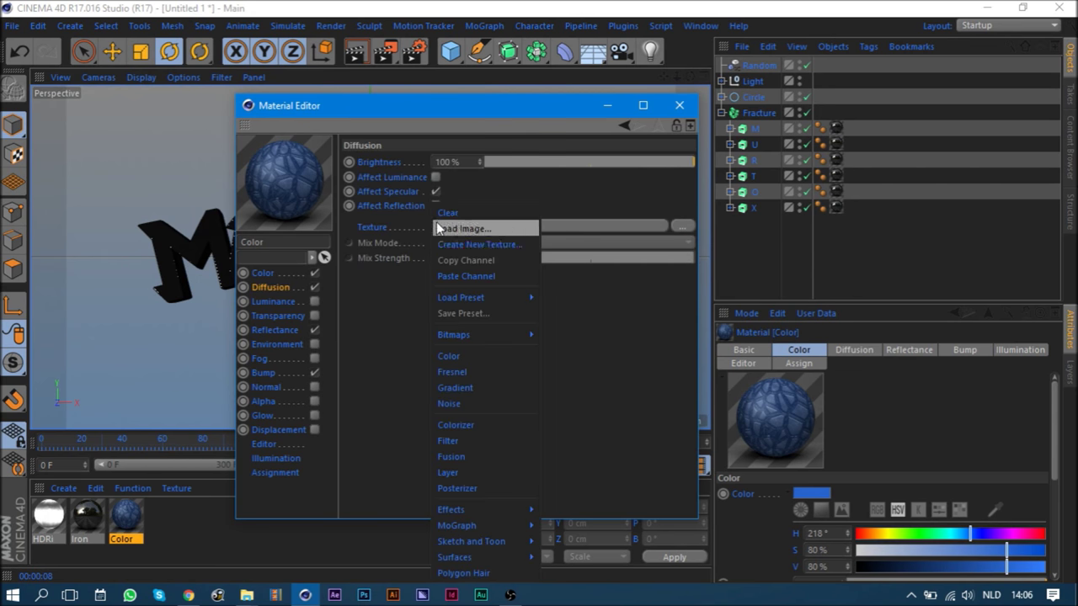
click(469, 278)
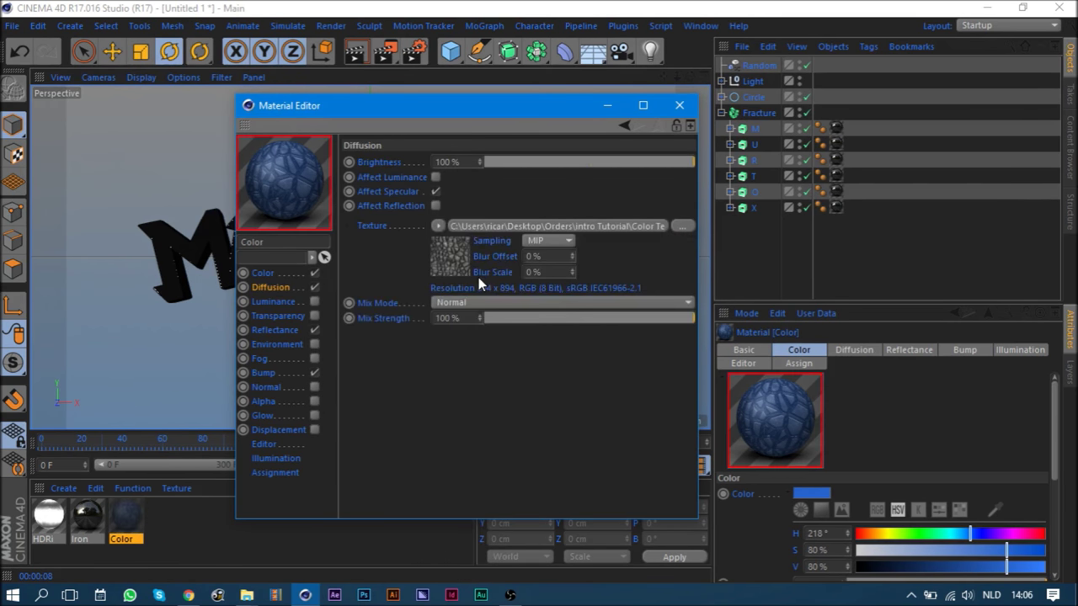
click(275, 330)
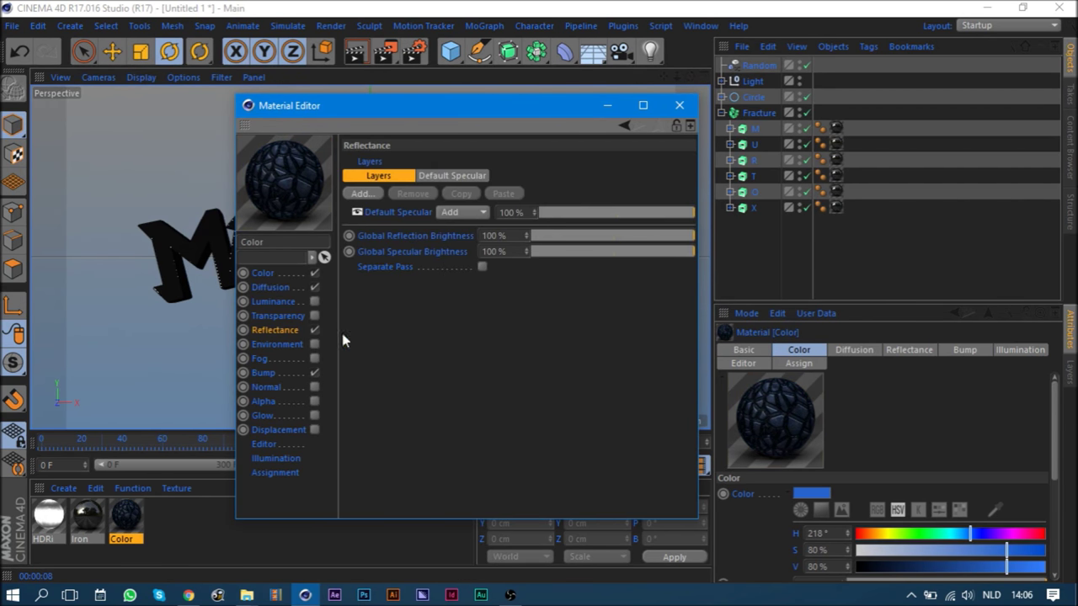
- Add a Reflection (Legacy) layer to the Color material's Reflectance channel
click(362, 194)
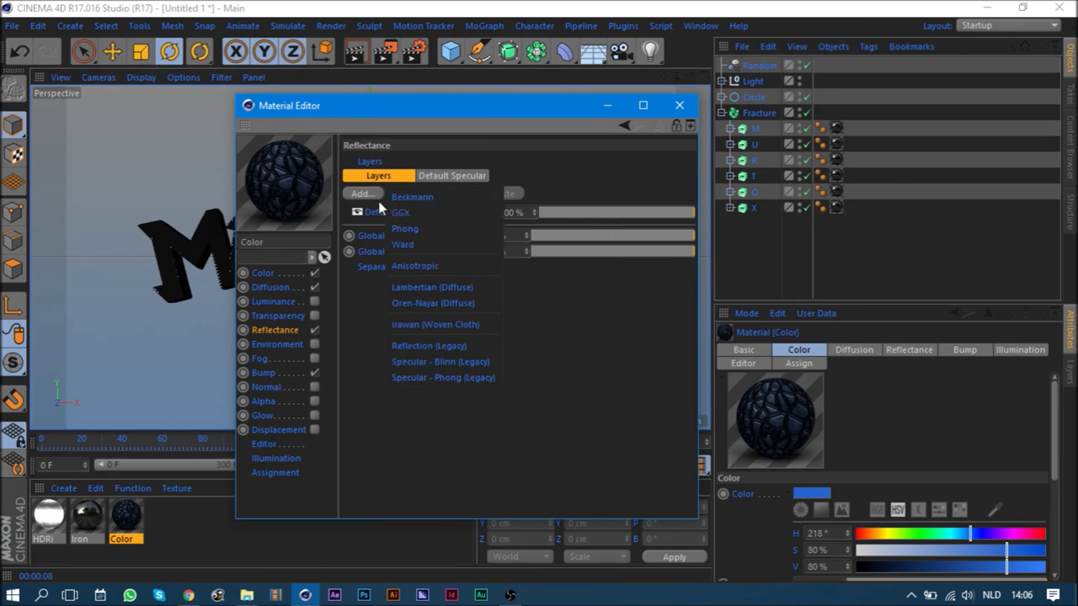
click(480, 351)
click(467, 175)
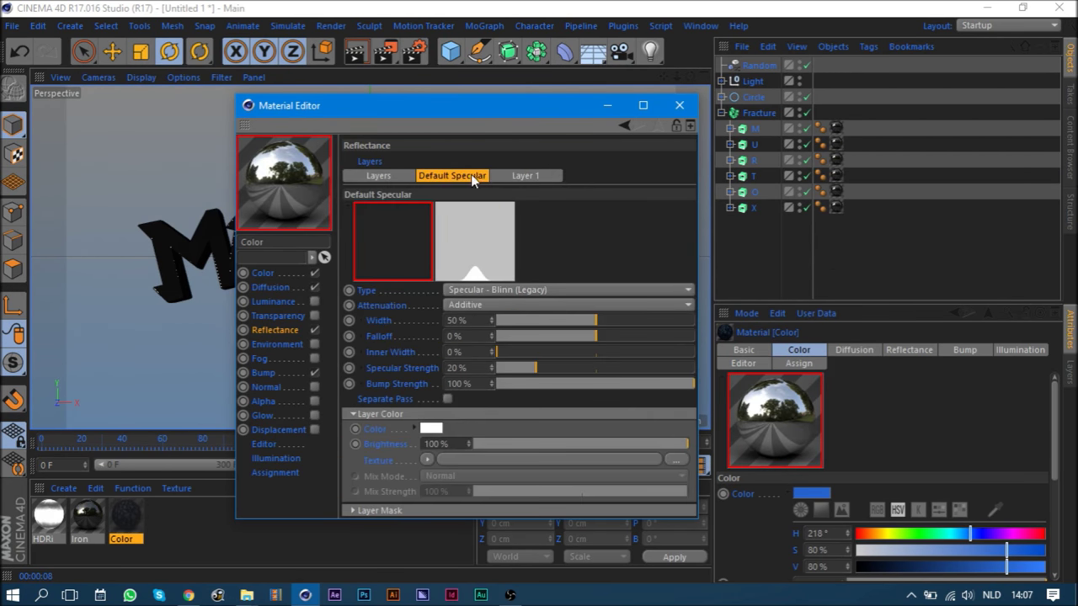
click(523, 175)
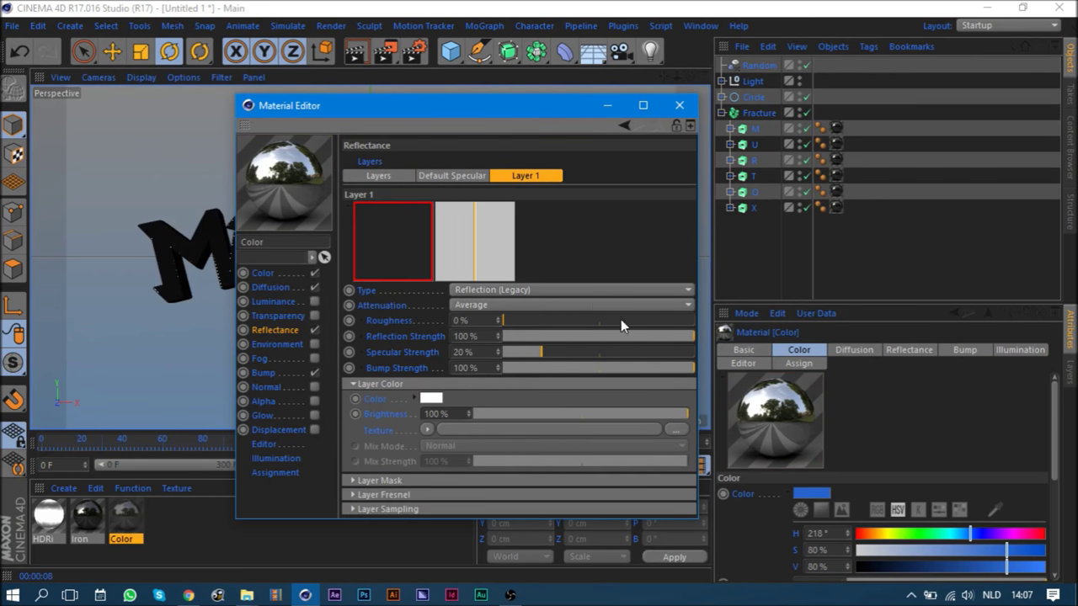
click(461, 175)
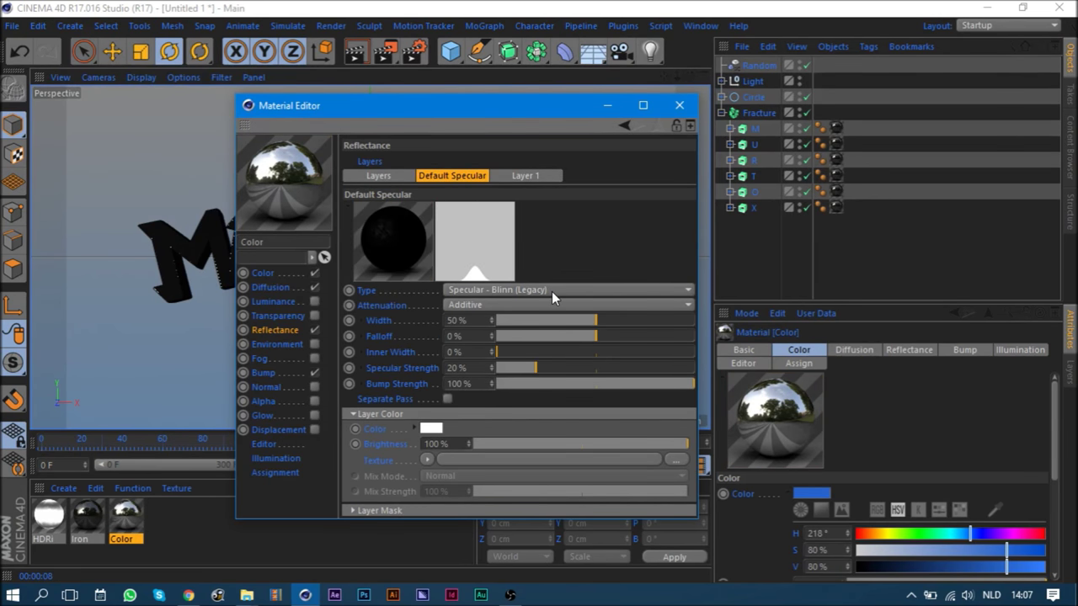
- Set the Default Specular layer to Metal attenuation with a saturated cyan colour
click(509, 303)
click(511, 336)
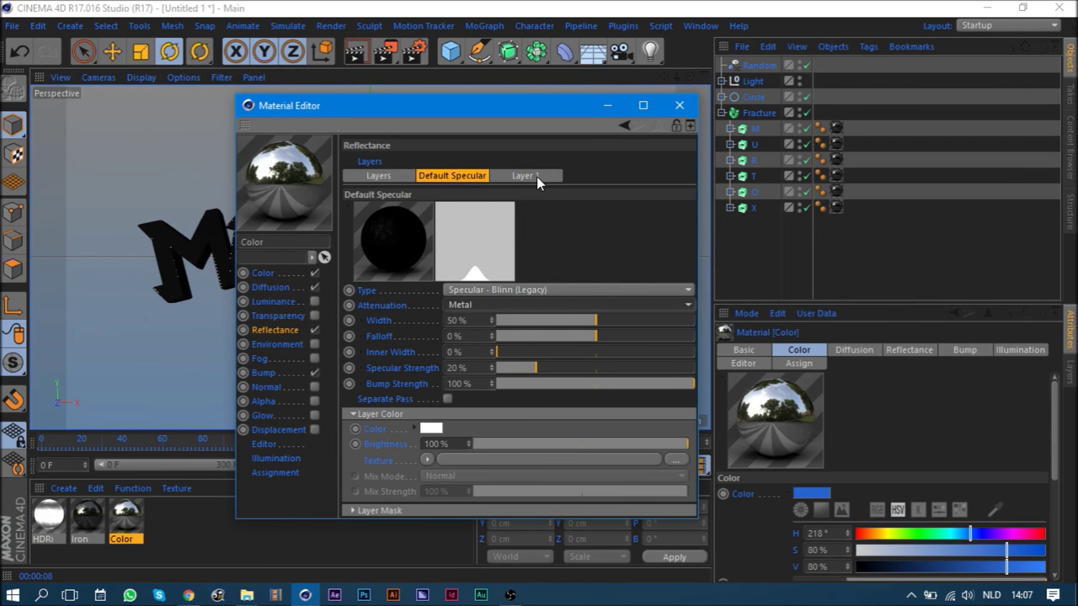
click(430, 427)
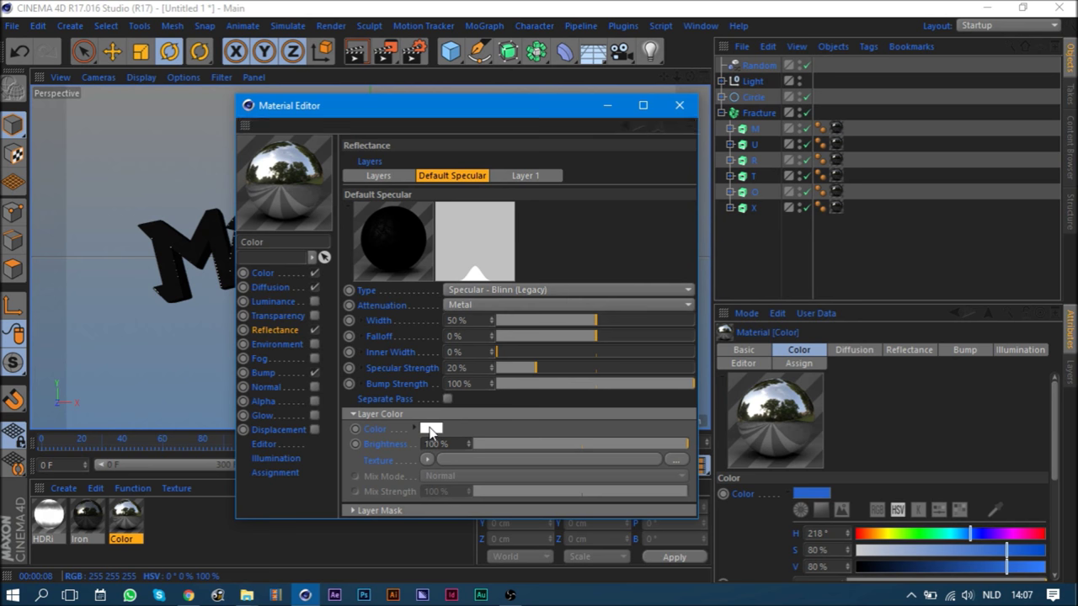
click(460, 429)
drag(460, 432, 542, 452)
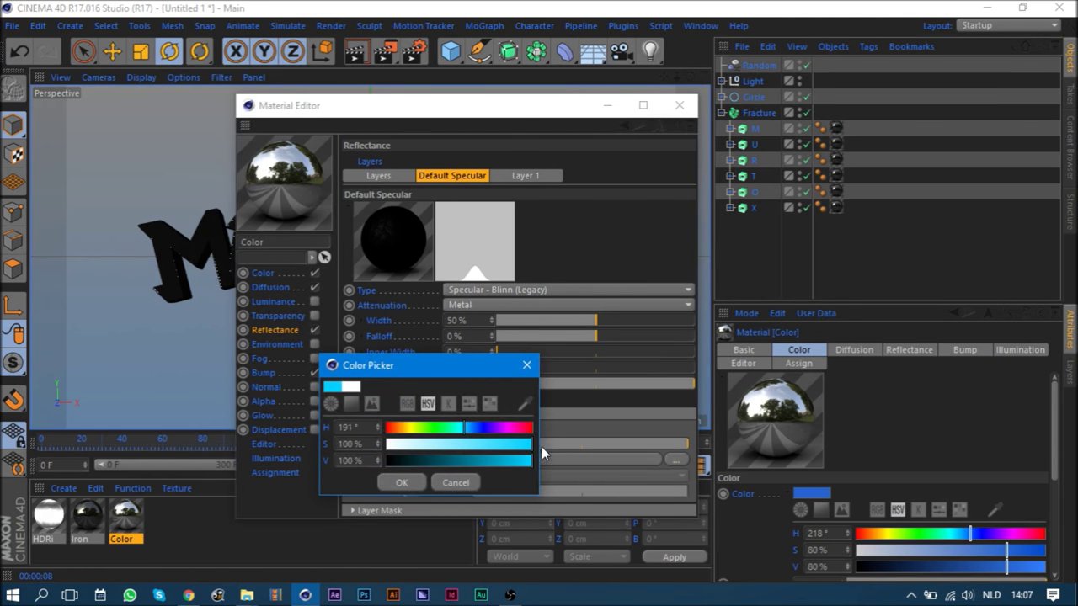
click(412, 483)
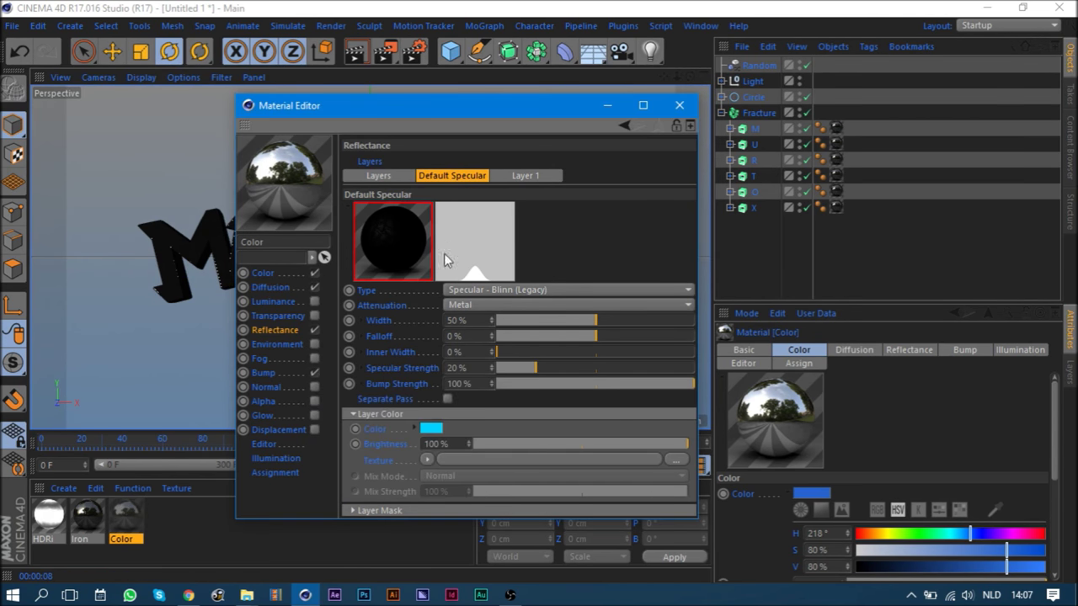
- Give the reflection layer a blue colour and paste the cracked texture into it
click(505, 176)
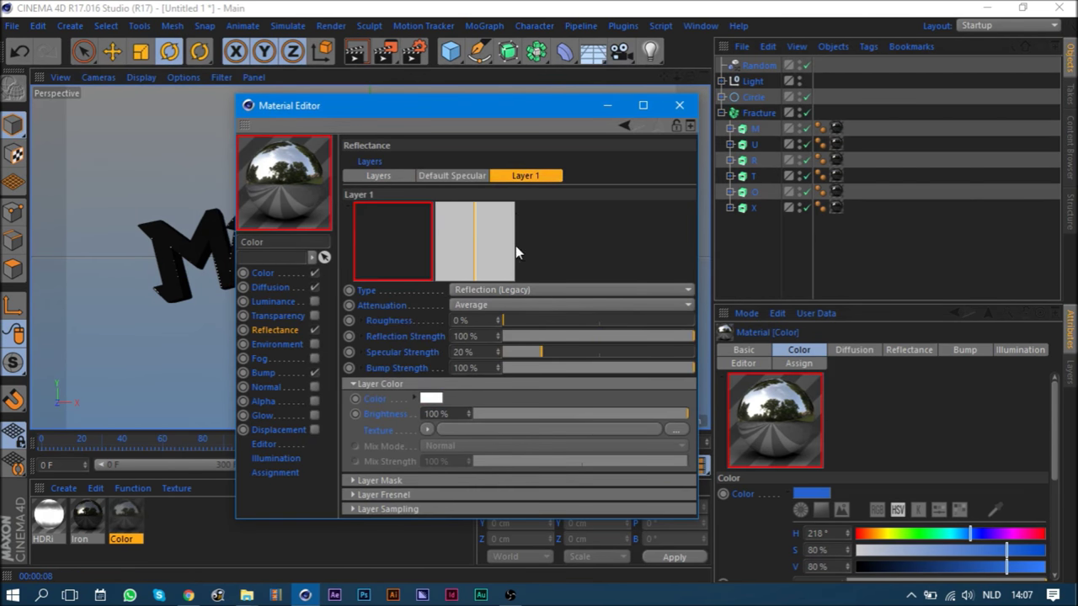
click(431, 399)
mouse_move(437, 399)
mouse_down()
mouse_move(559, 422)
mouse_move(512, 419)
mouse_up()
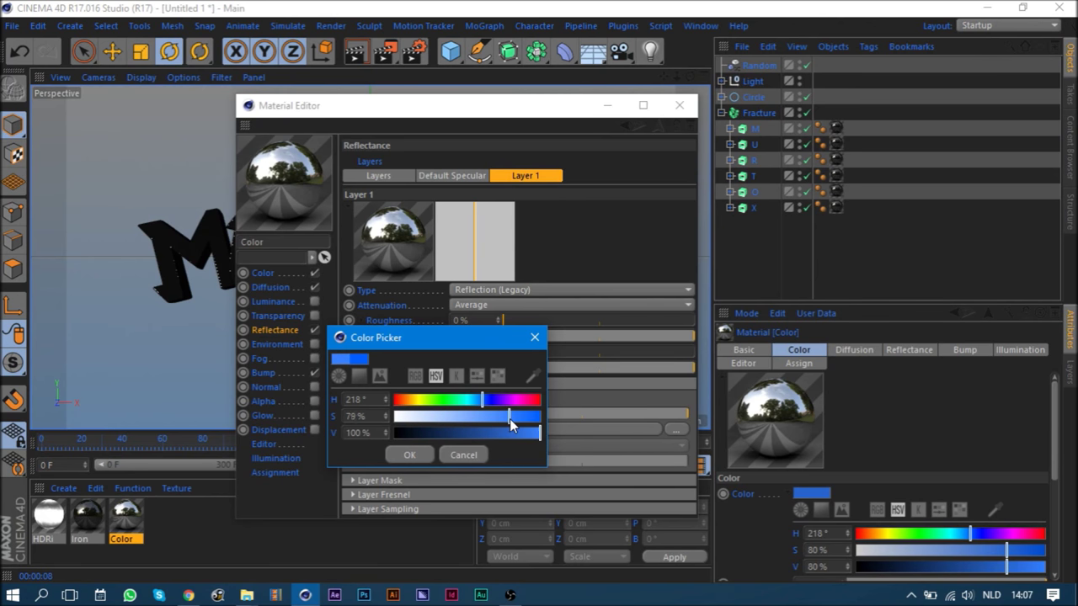
click(407, 455)
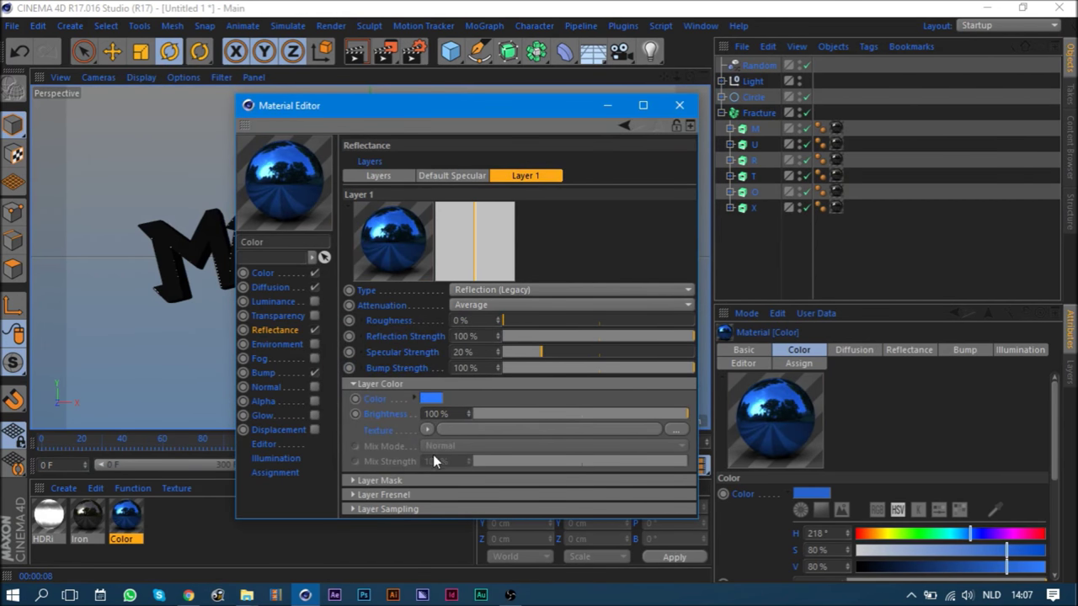
click(427, 431)
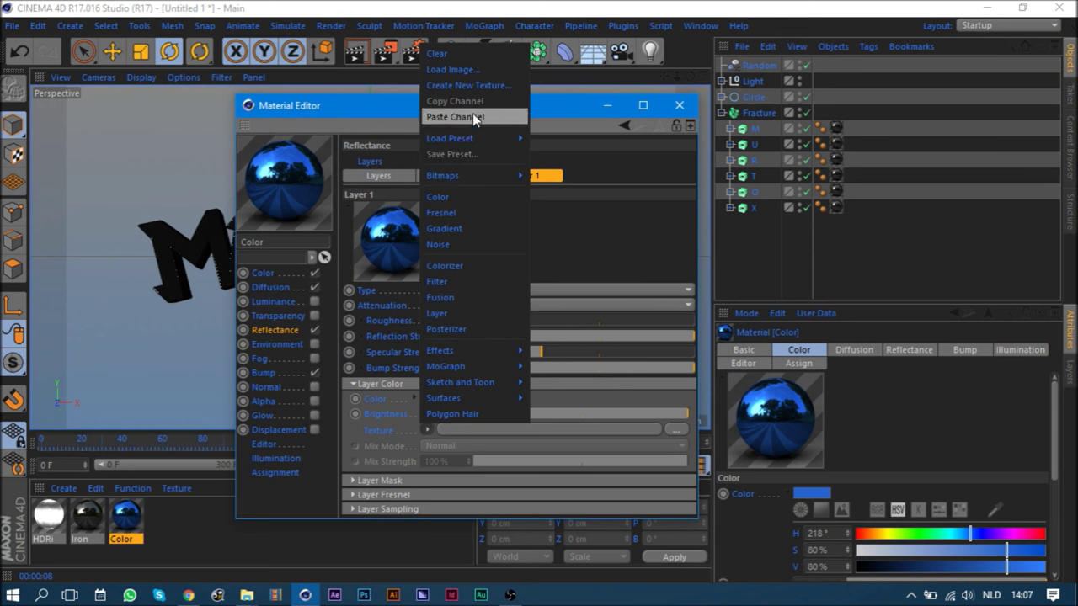
click(493, 112)
click(427, 430)
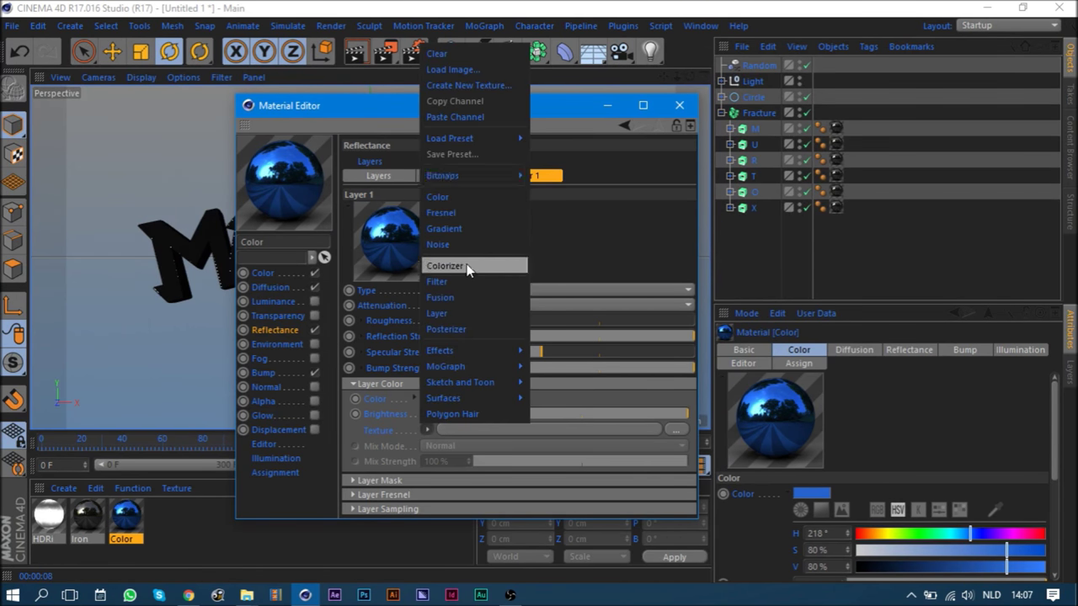
click(477, 140)
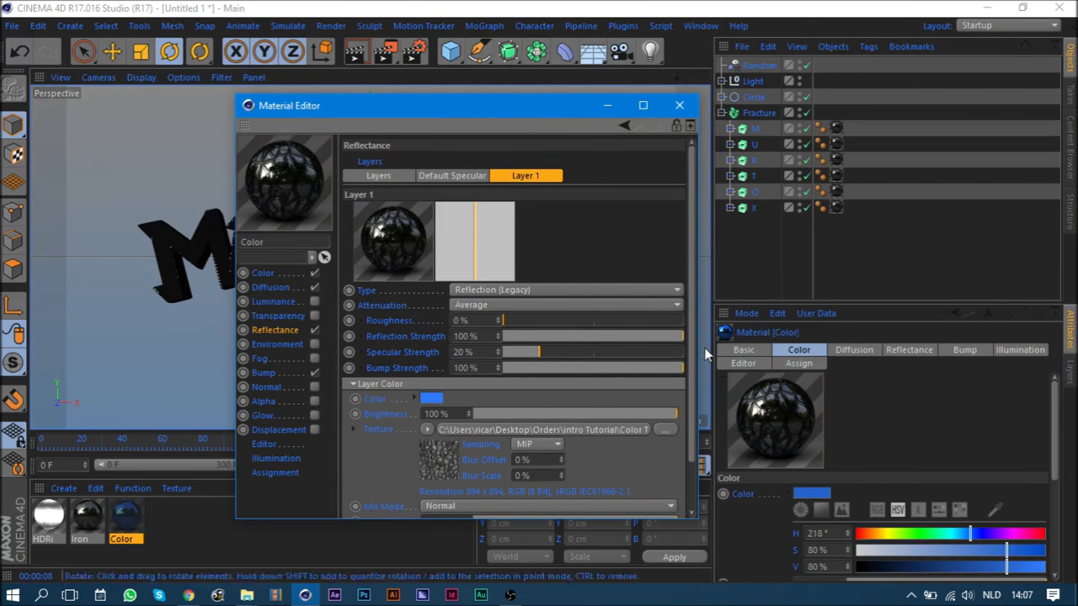
- Set the reflection layer's mix strength to 62% and brightness to 82%, then close the Material Editor
scroll(514, 476, down, 3)
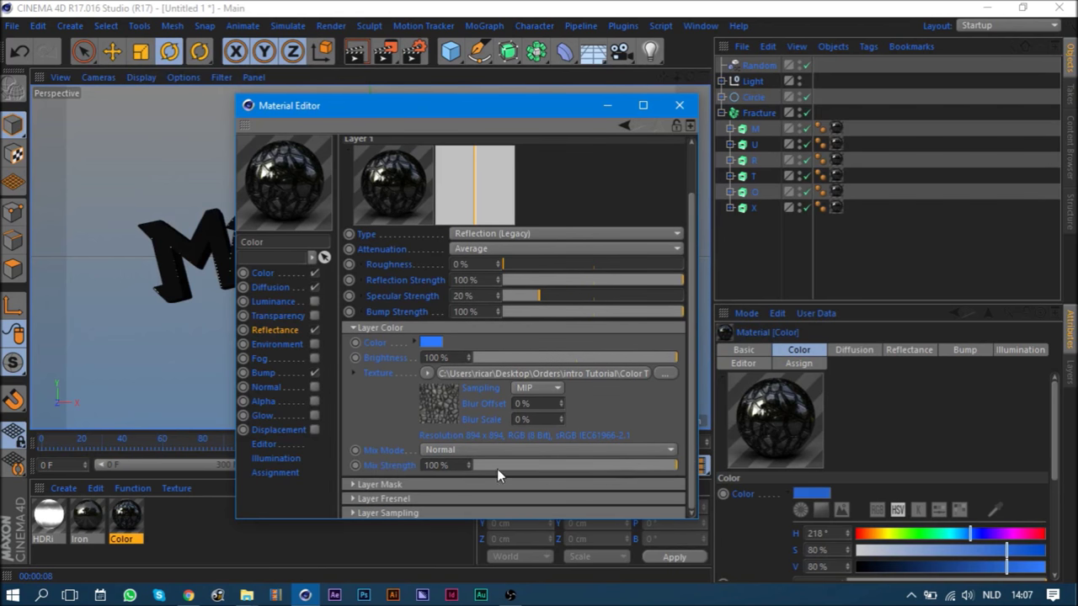
text(62)
key(Return)
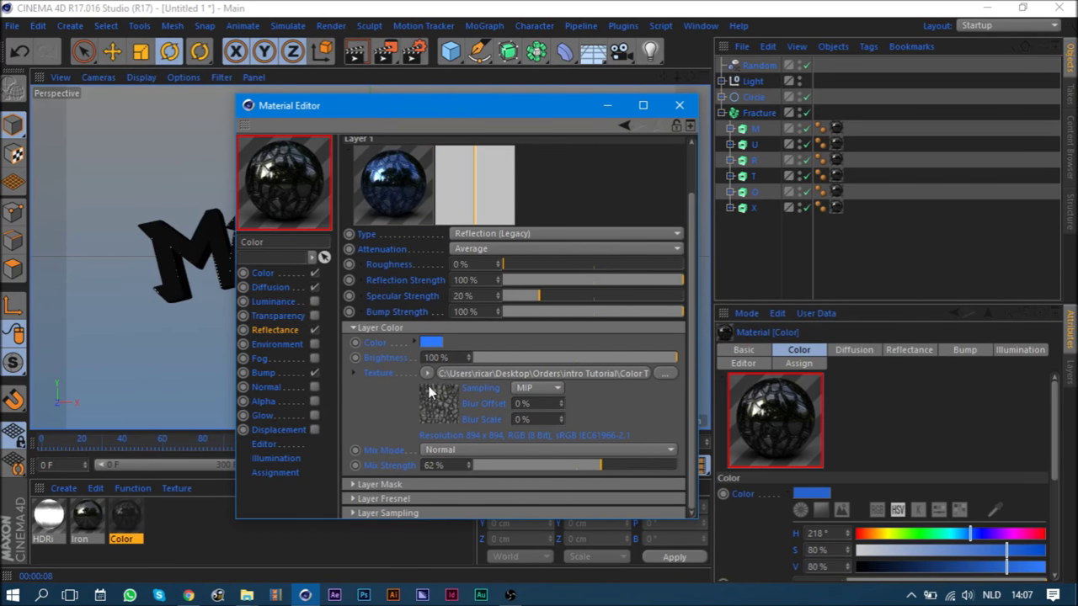
drag(648, 357, 641, 358)
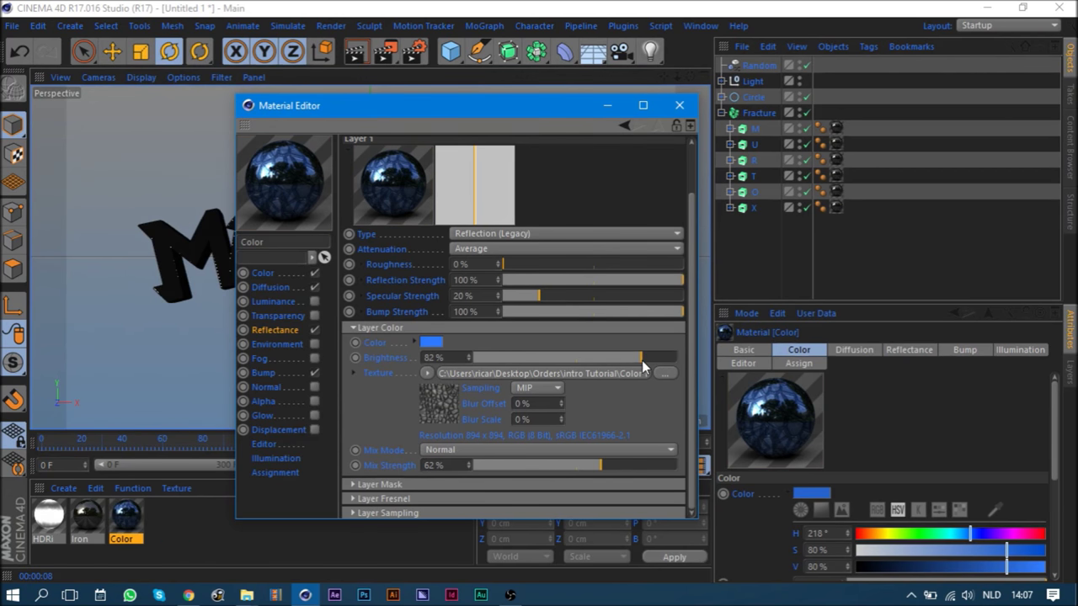
click(681, 107)
click(730, 128)
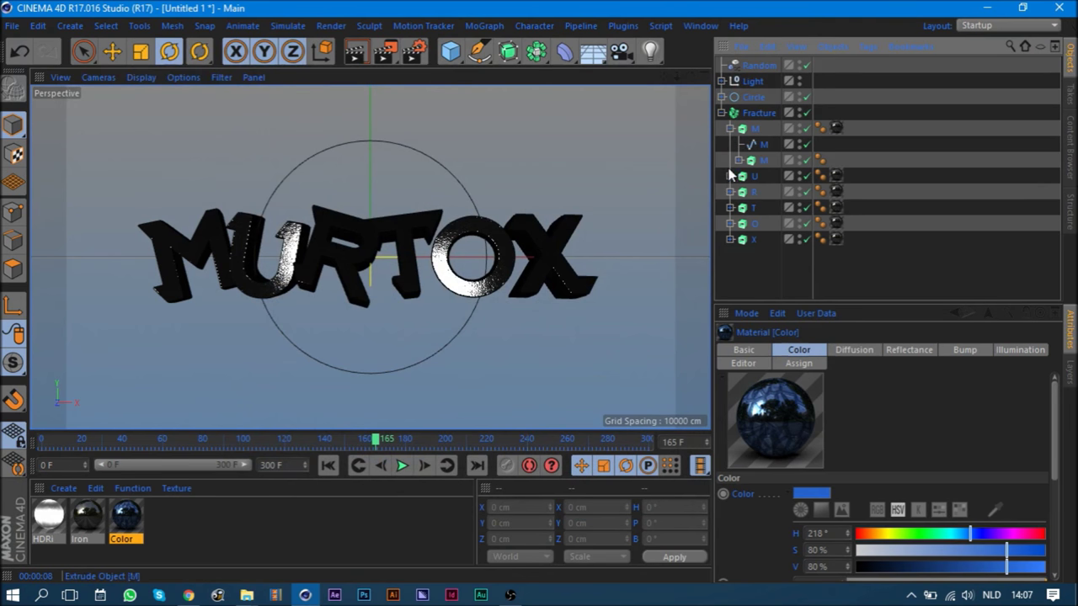
- Expand the U, R, T, O and X letter hierarchies in the Object Manager
click(730, 176)
click(730, 223)
scroll(733, 244, down, 2)
click(730, 228)
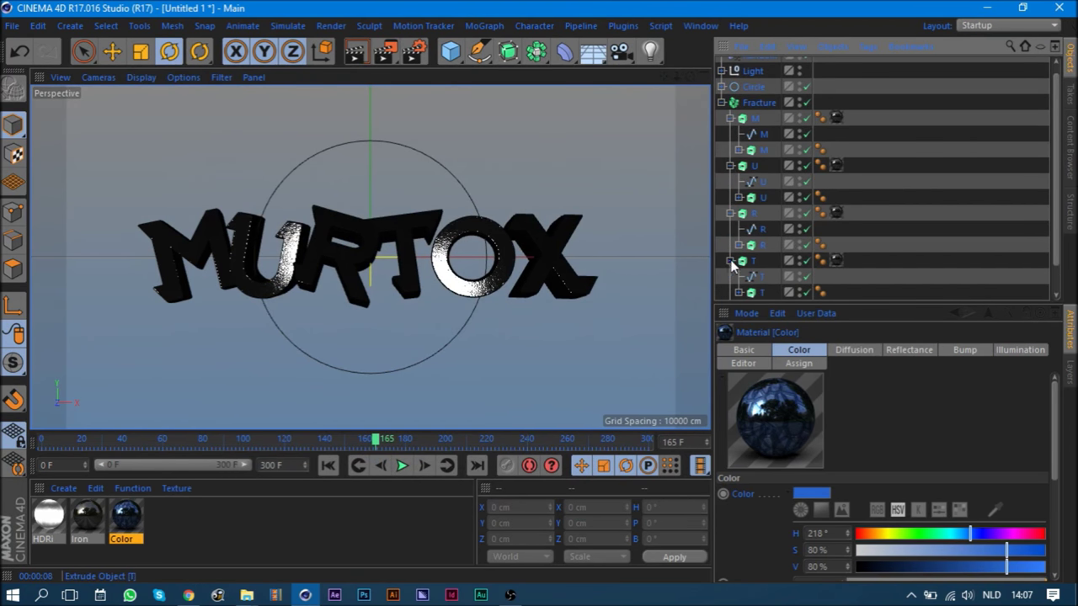
click(731, 277)
scroll(741, 270, down, 1)
click(730, 293)
scroll(730, 293, down, 1)
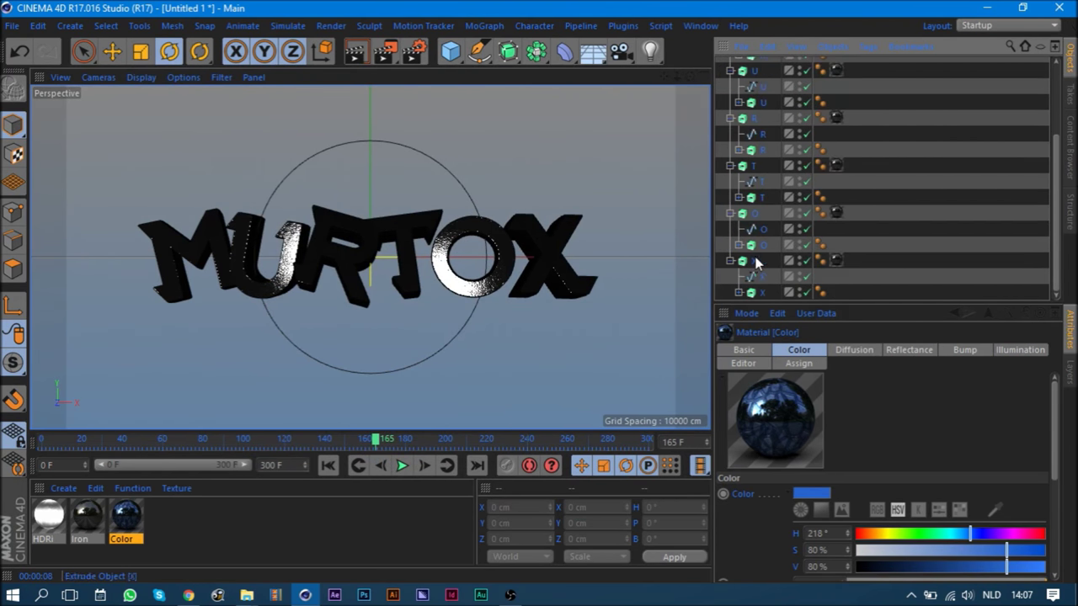
- Apply the Color material to the X piece and copy its texture tag to the other letters
drag(126, 526, 286, 456)
drag(746, 292, 756, 292)
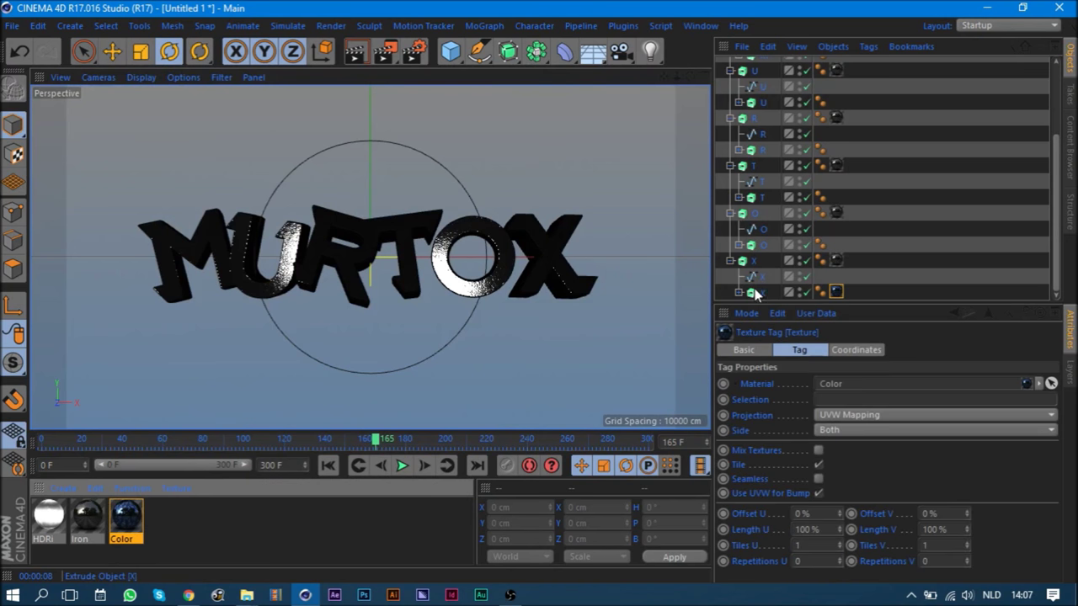
ctrl+drag(838, 292, 840, 246)
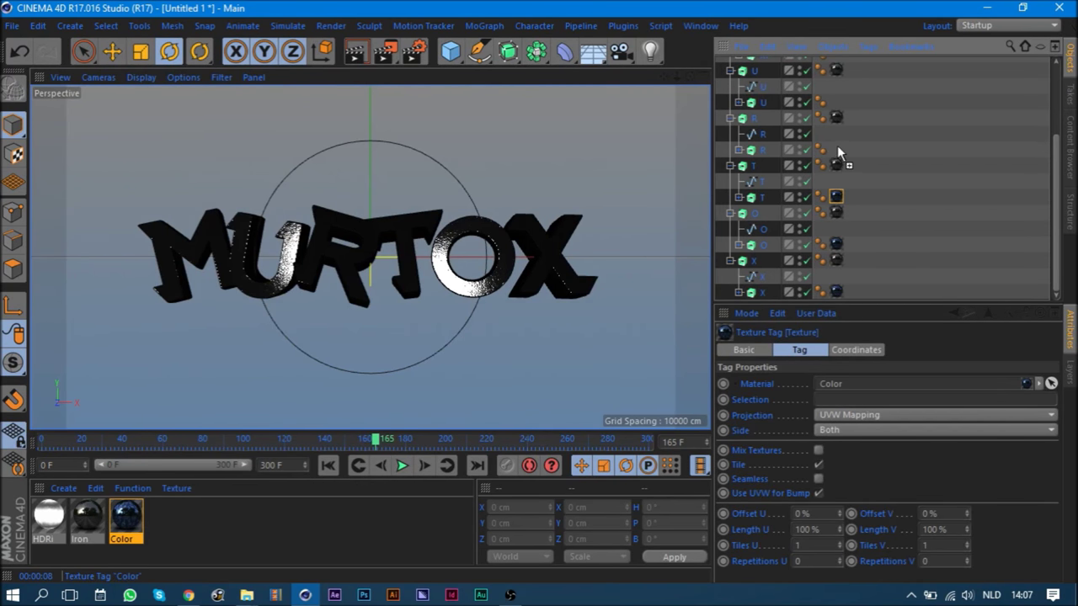
ctrl+drag(839, 114, 836, 102)
scroll(843, 185, up, 3)
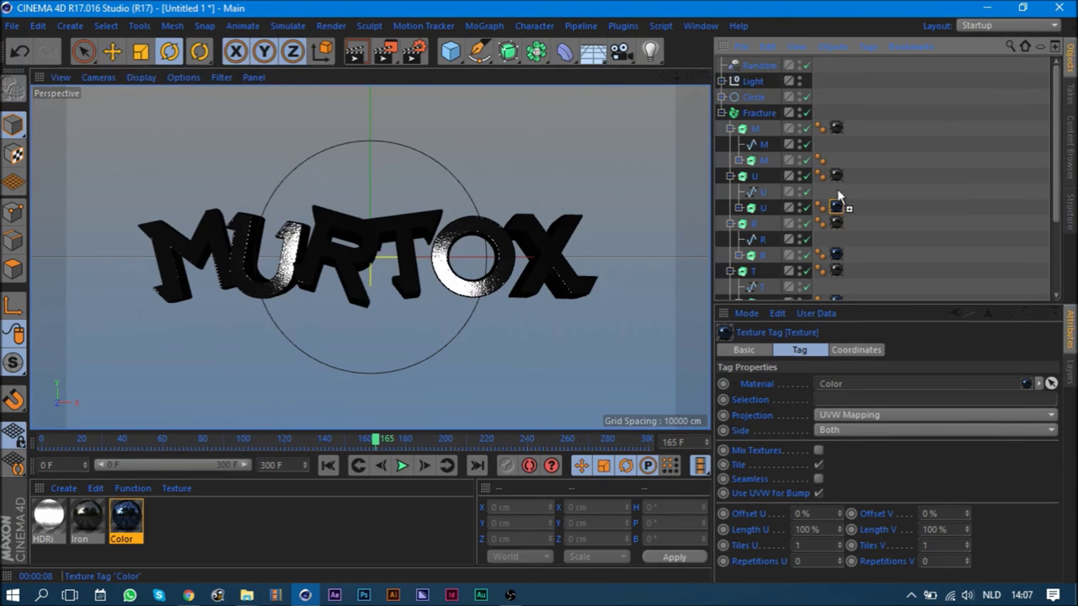
- Select all six Color texture tags and set them to Cubic projection with Seamless enabled
ctrl+click(836, 207)
scroll(874, 215, down, 3)
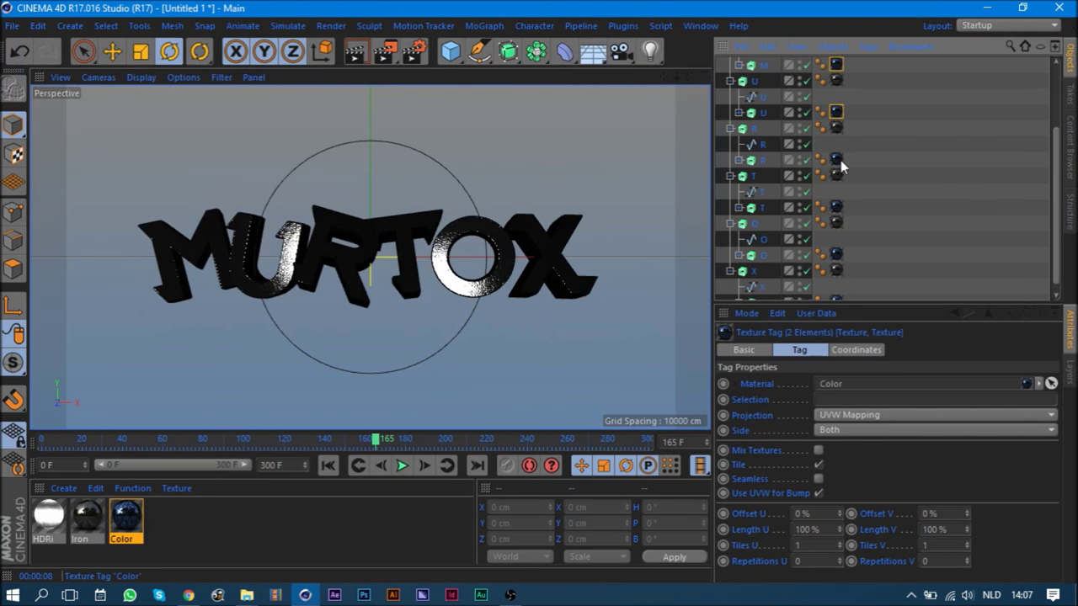
ctrl+click(837, 206)
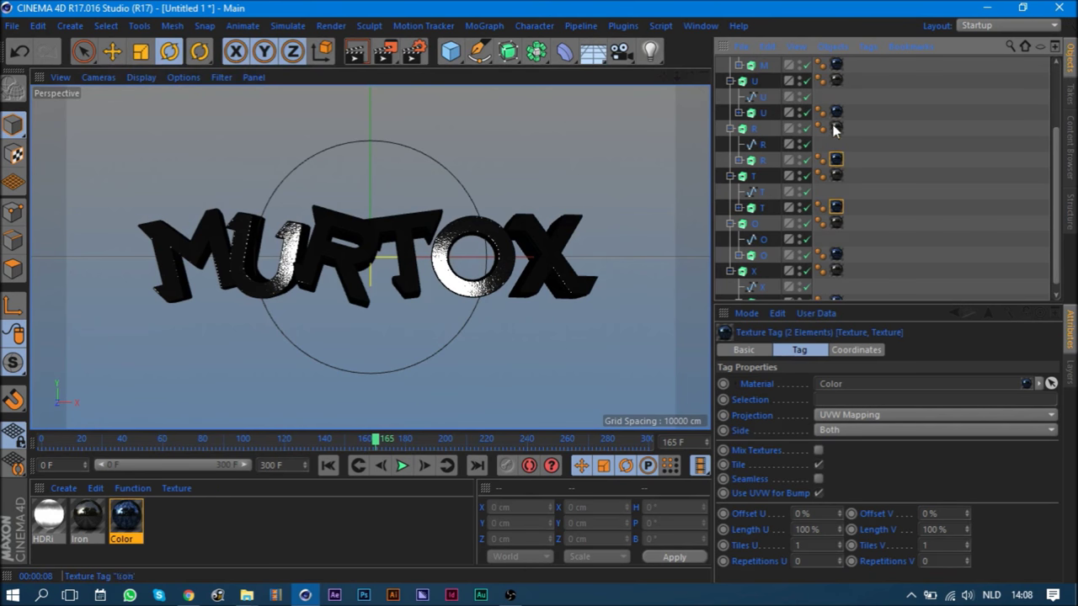
ctrl+click(836, 66)
scroll(885, 215, down, 1)
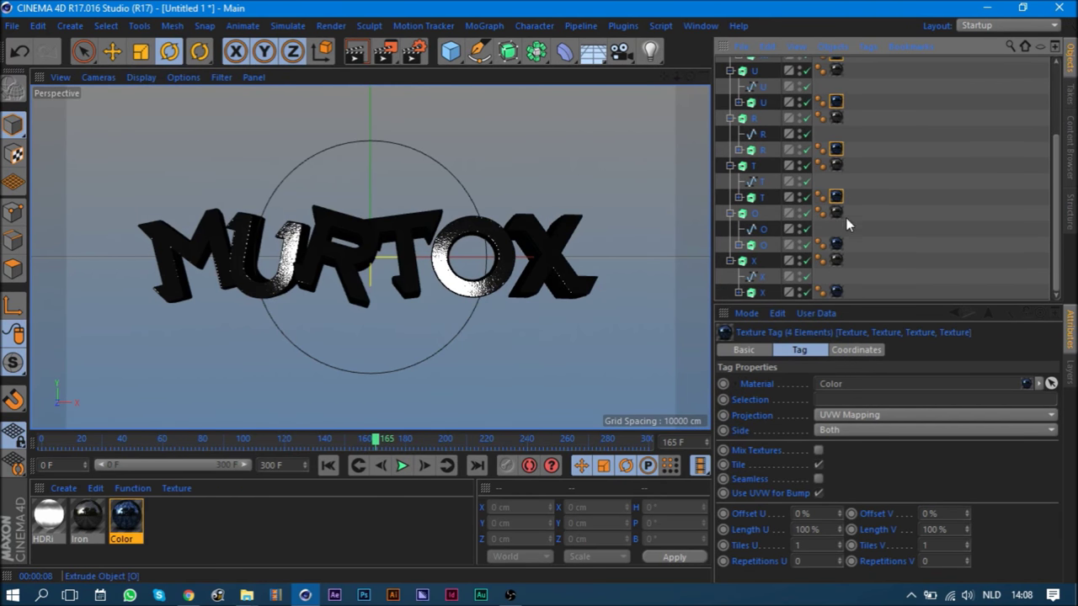
ctrl+click(837, 244)
ctrl+click(836, 292)
click(817, 478)
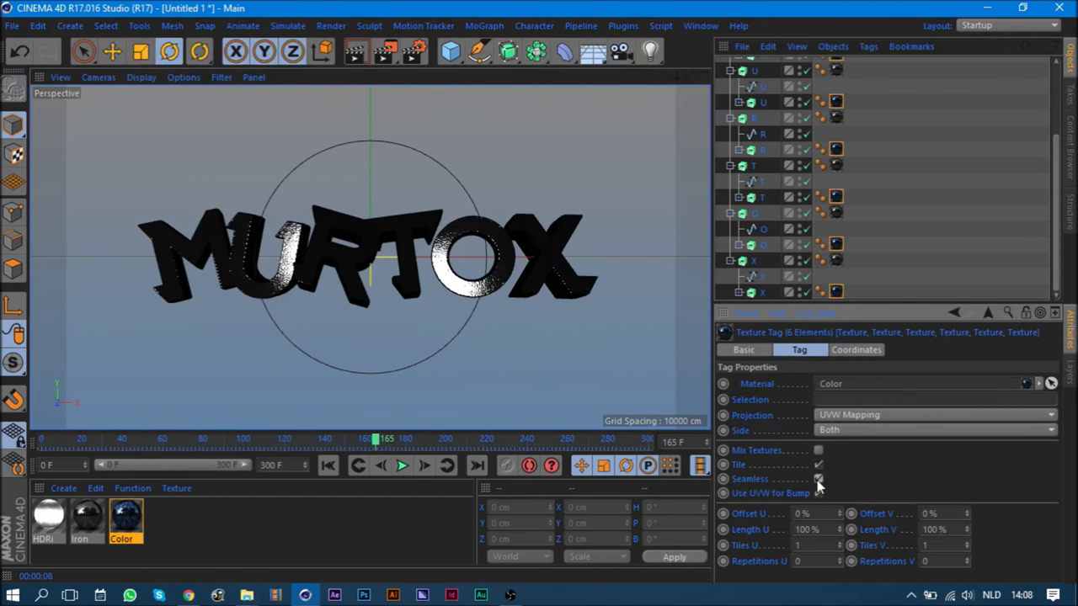
click(848, 416)
click(849, 476)
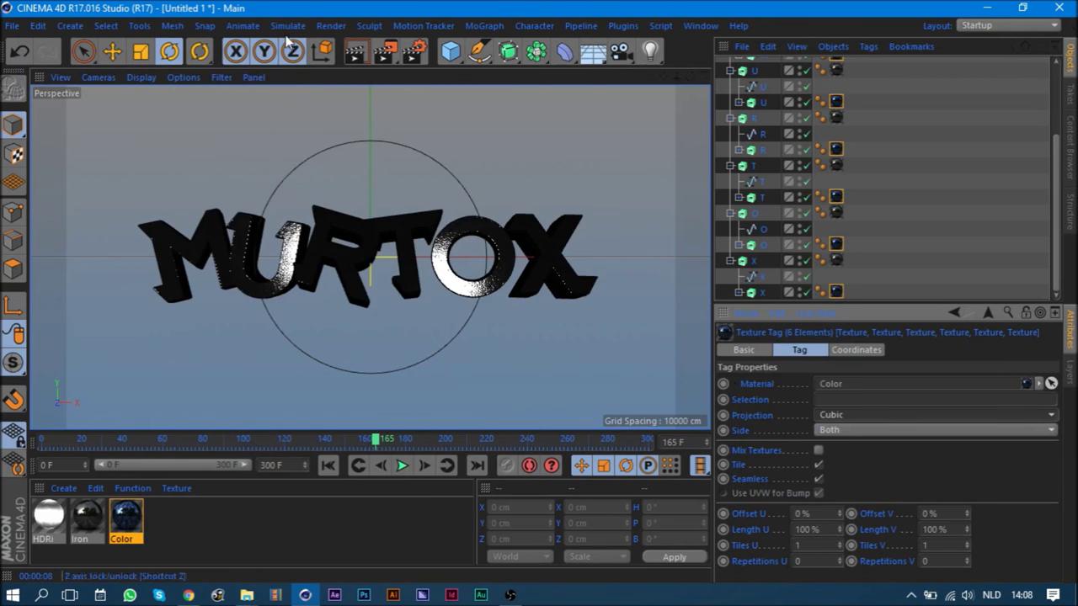
- Deselect the texture tags and collapse the M, U, R and T letter hierarchies
scroll(733, 127, up, 3)
click(730, 150)
click(729, 147)
click(728, 161)
click(729, 176)
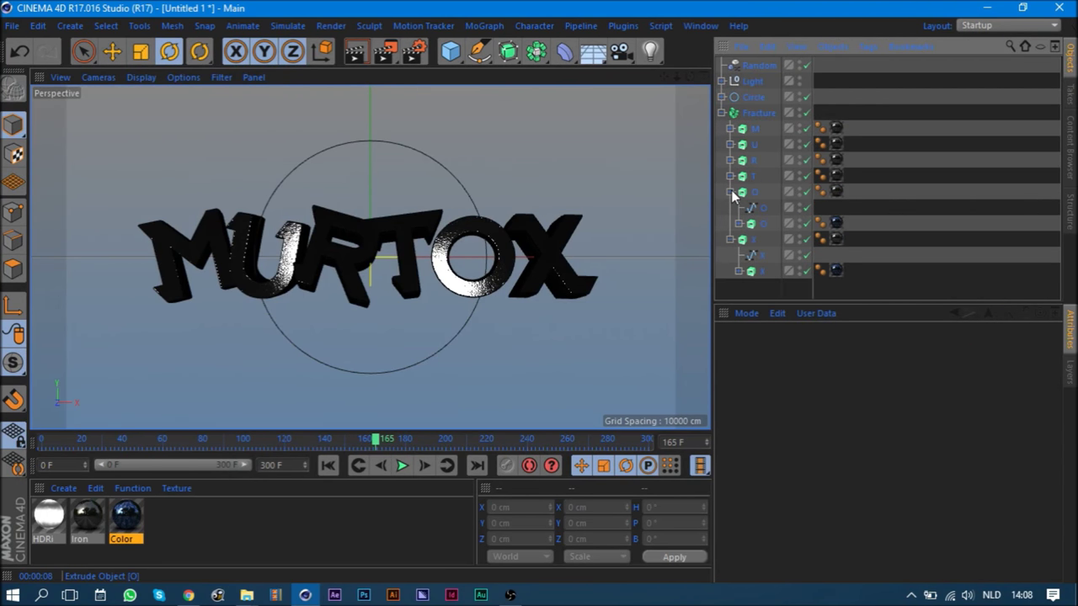
- Collapse the O and X letters, set the Random effector's R.H to 60°, and render a preview
click(729, 192)
click(730, 208)
click(741, 66)
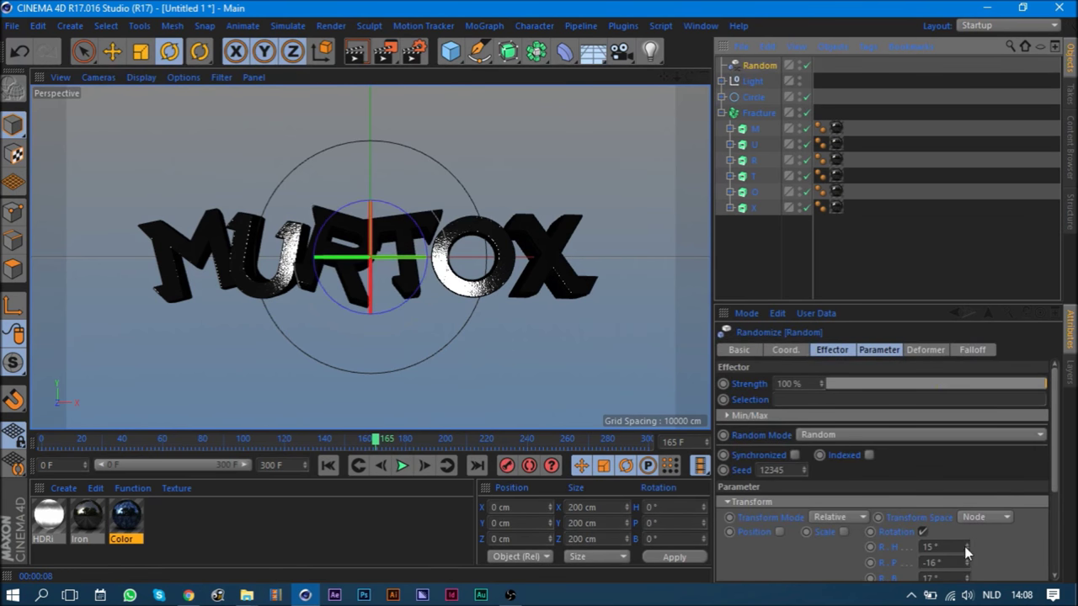
drag(966, 545, 969, 514)
click(364, 59)
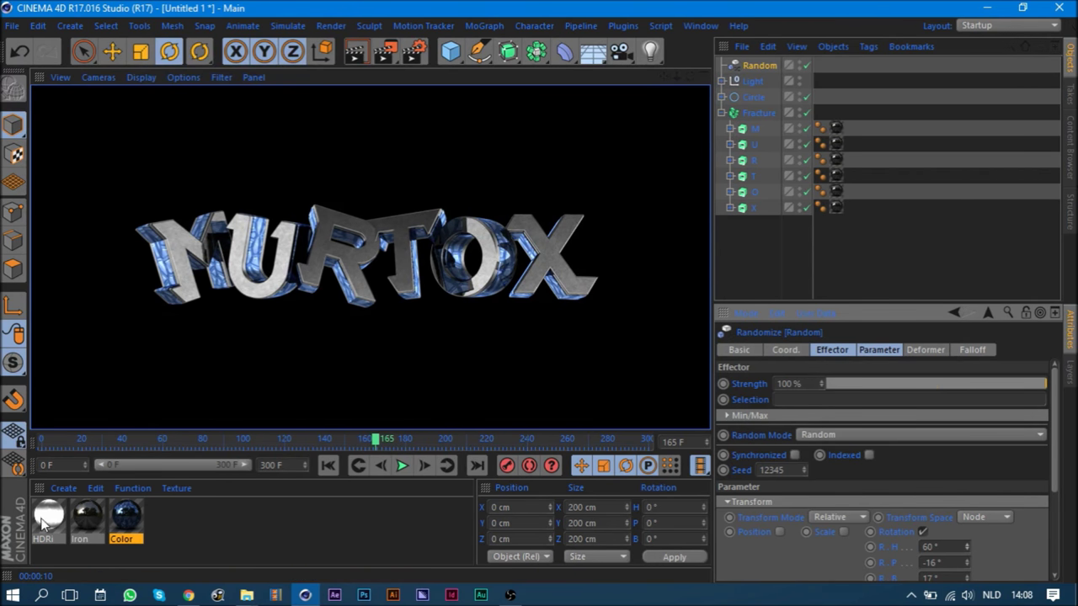
double_click(90, 518)
- Raise the Iron material's reflection layer brightness to 43% and test-render the scene
click(283, 330)
drag(543, 418, 539, 418)
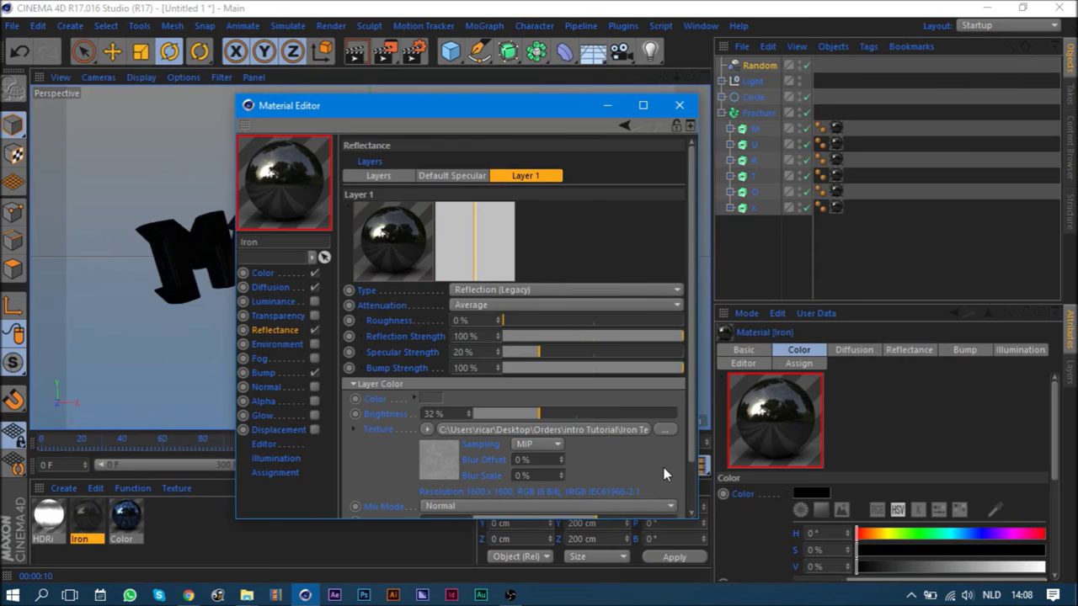
scroll(664, 467, down, 2)
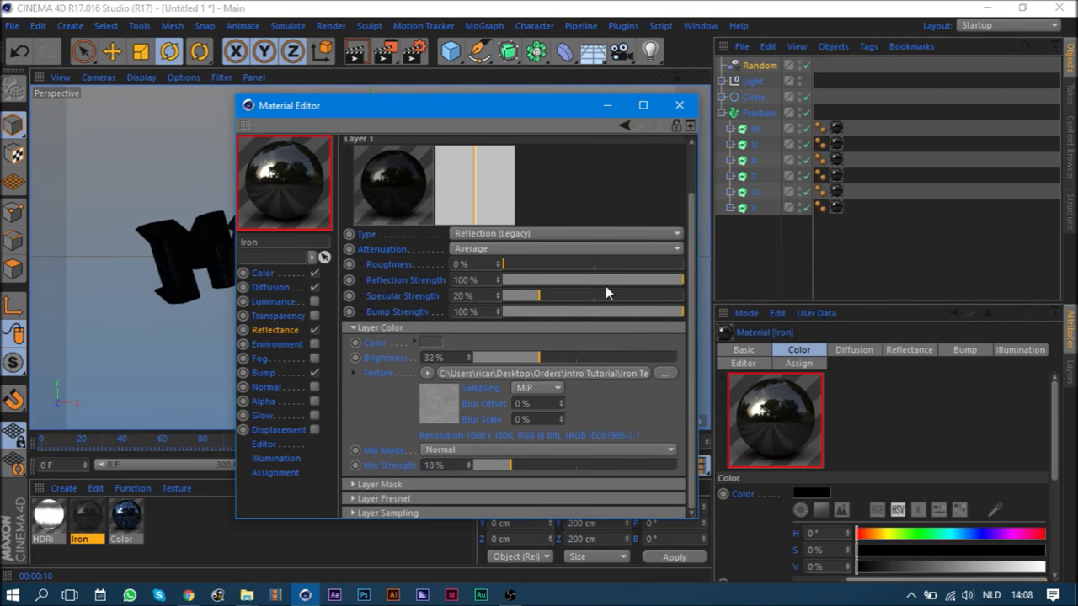
drag(539, 358, 569, 370)
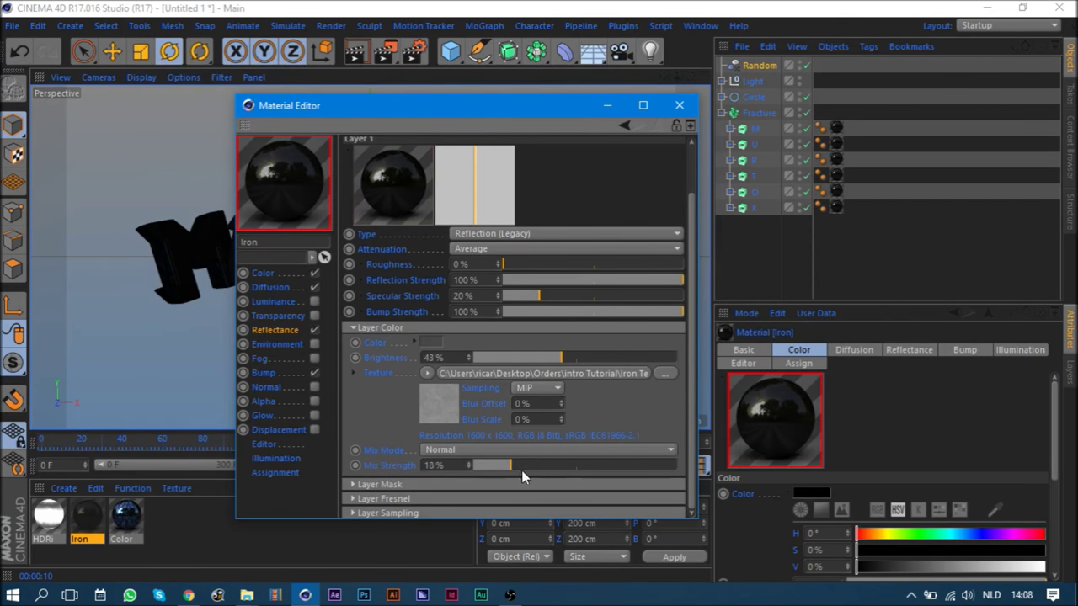
click(680, 105)
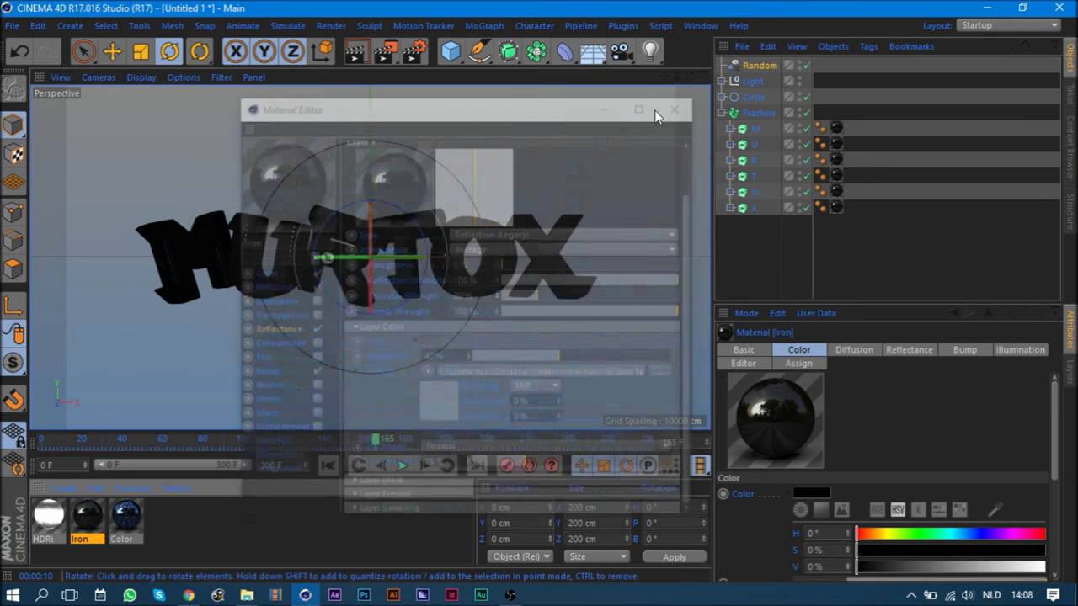
click(354, 56)
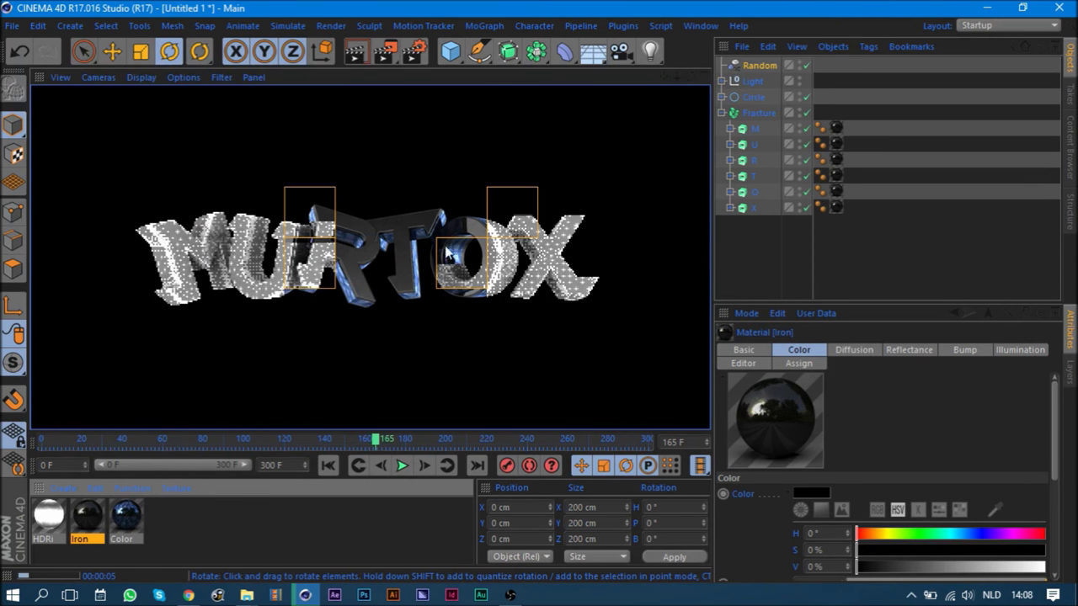
- Reopen the Iron material to review its reflectance, then render another preview
double_click(87, 516)
scroll(595, 465, down, 3)
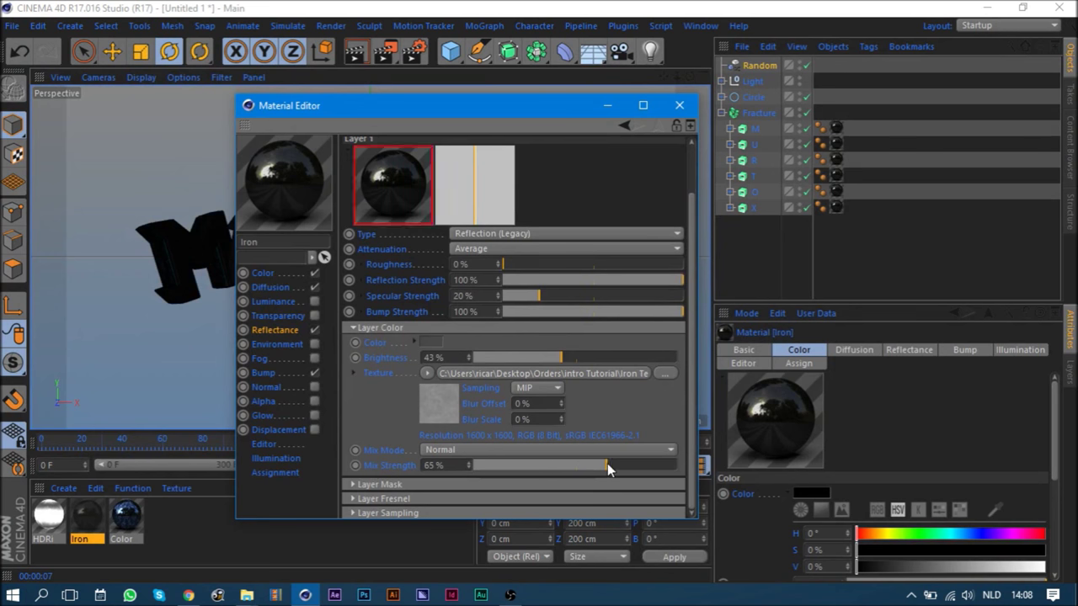
click(679, 104)
click(368, 52)
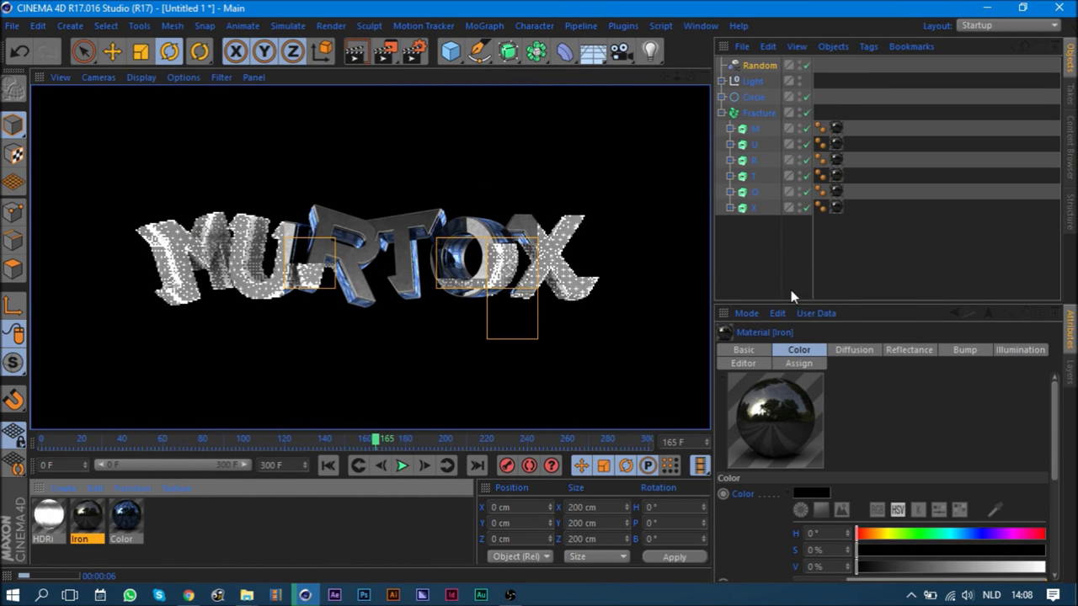
- Set Iron's reflection layer to 50% brightness and 70% mix strength, then deselect it
double_click(87, 516)
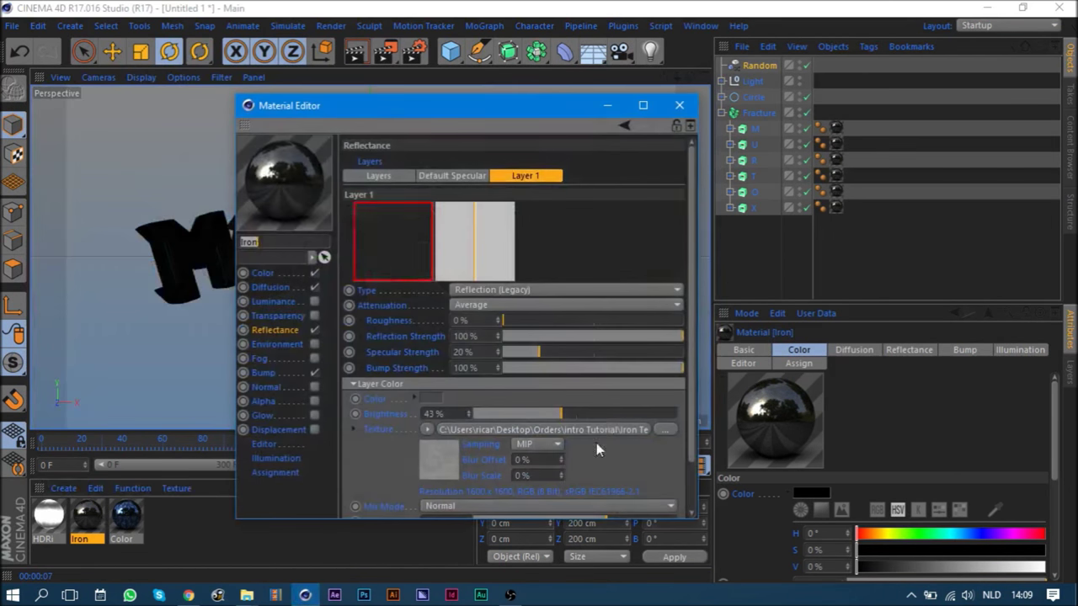
click(436, 397)
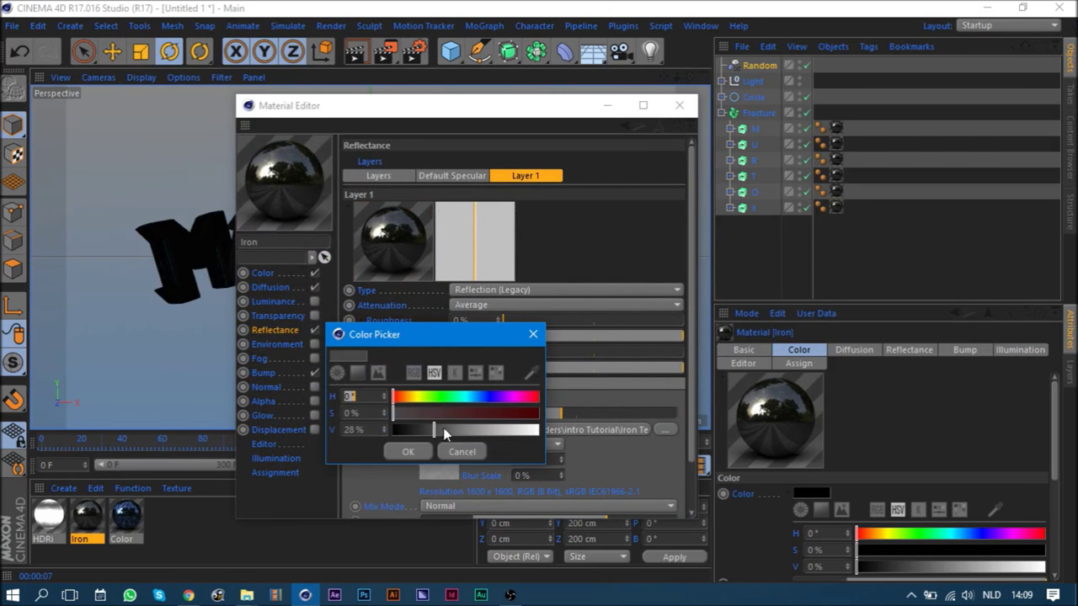
click(412, 451)
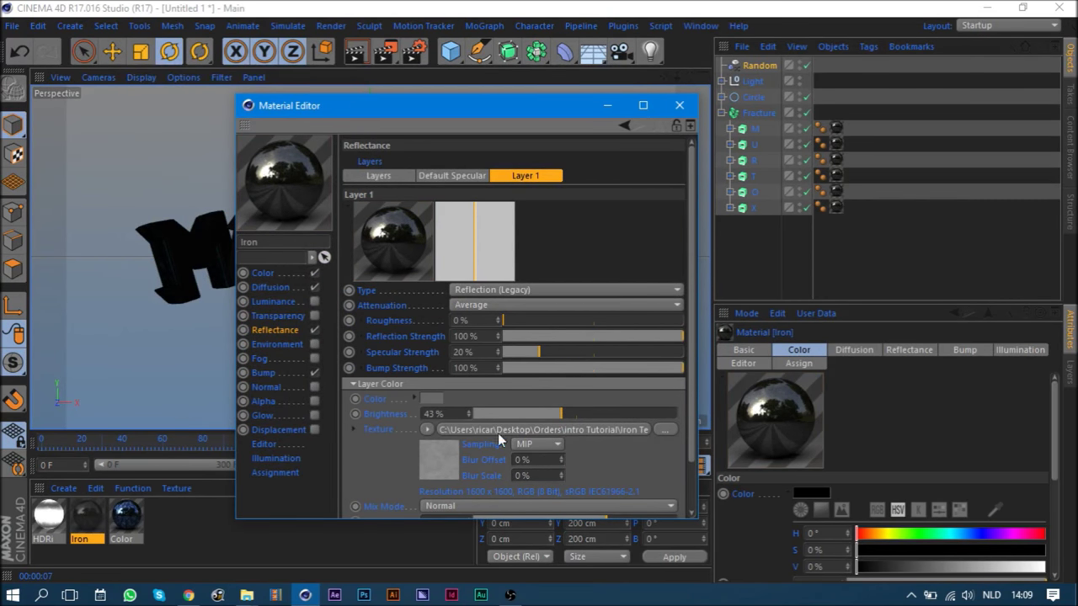
scroll(618, 461, down, 3)
click(572, 357)
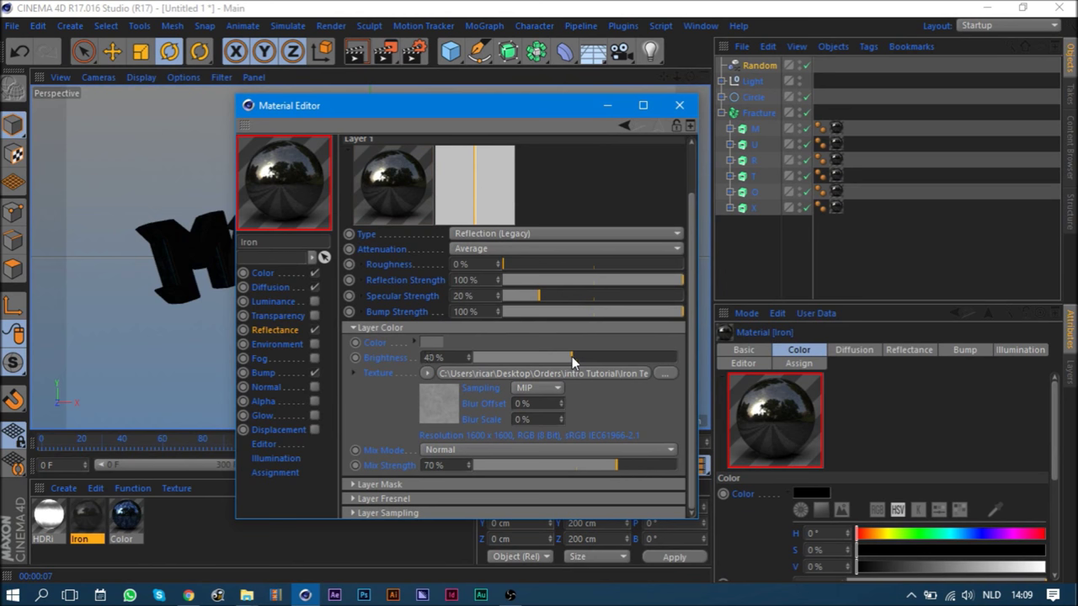
click(680, 105)
click(295, 523)
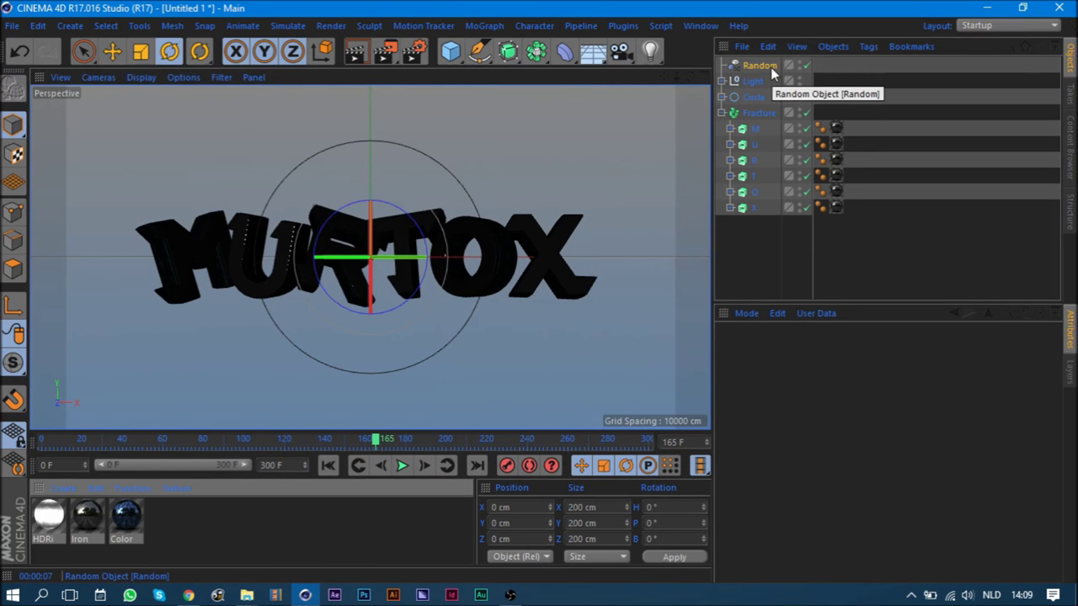
- Delete the Random effector and save the scene as 'tutorial' in Orders > intro Tutorial
key(Delete)
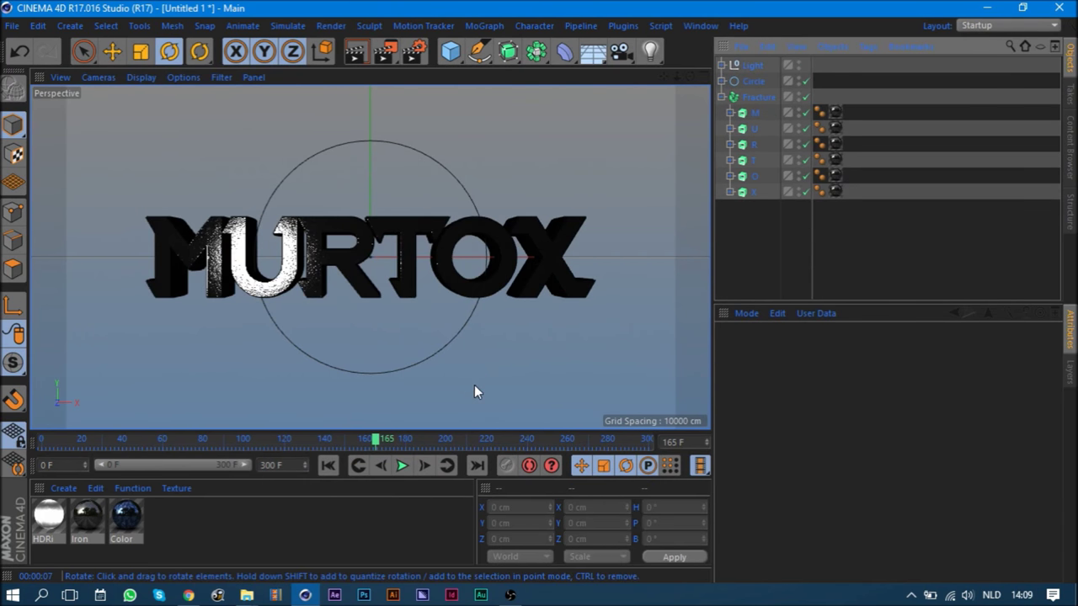
key(ctrl+s)
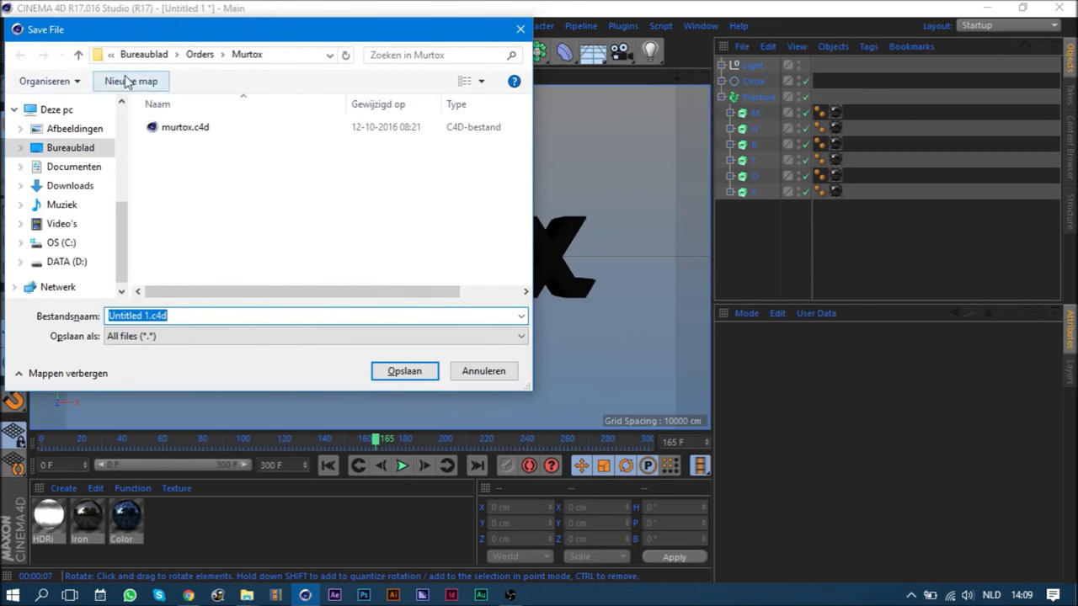
click(200, 54)
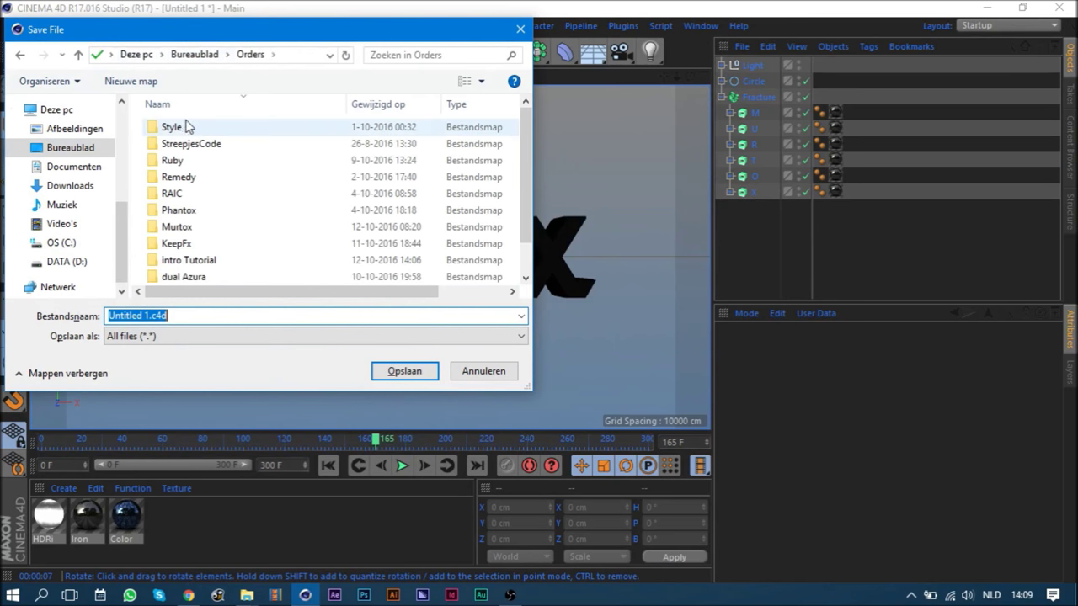
double_click(215, 260)
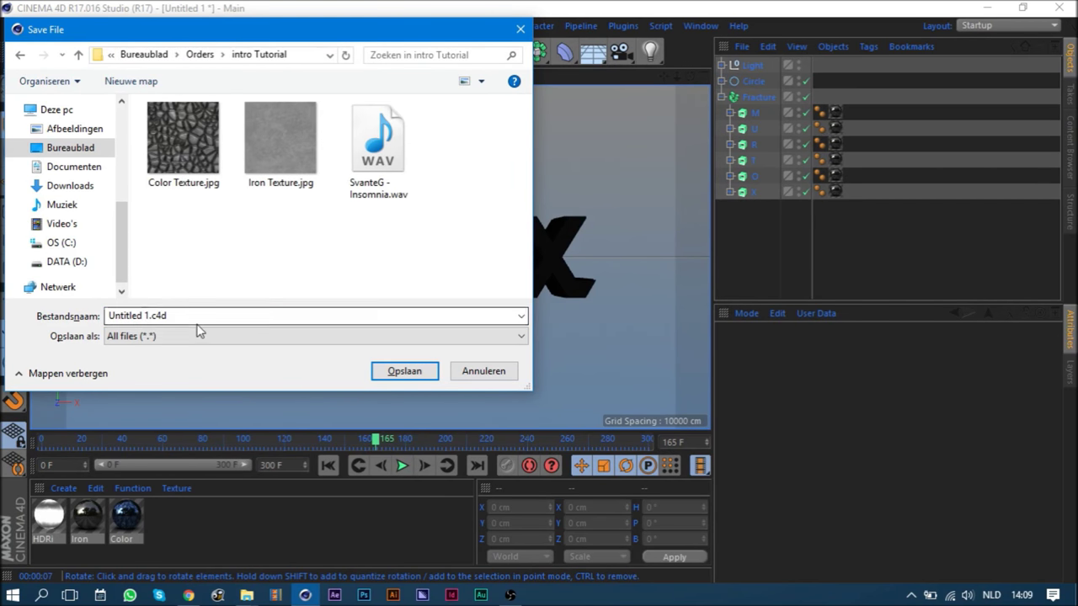
click(224, 316)
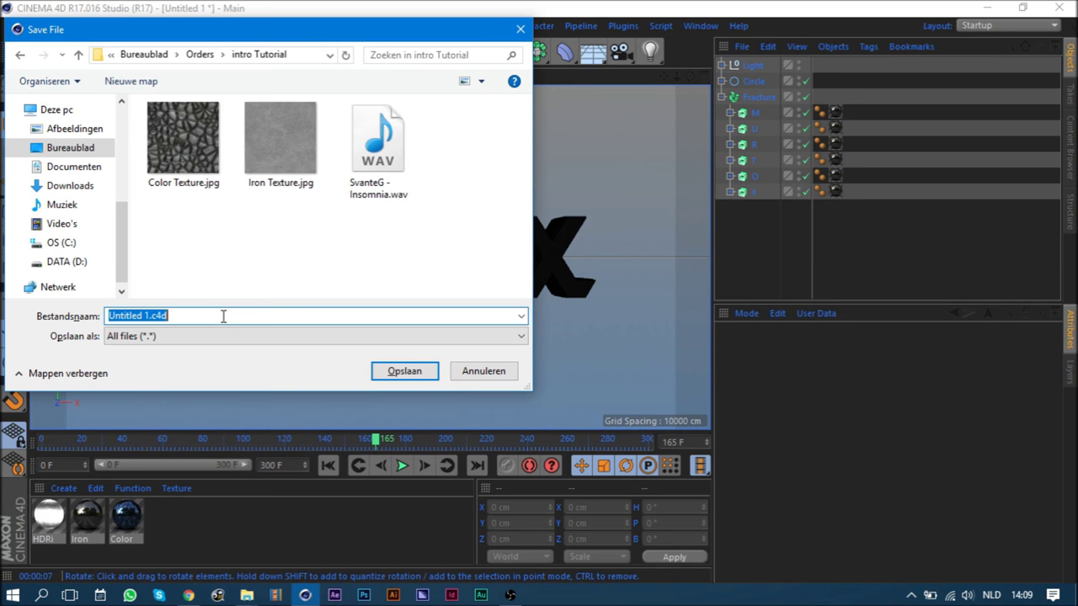
text(tutorial)
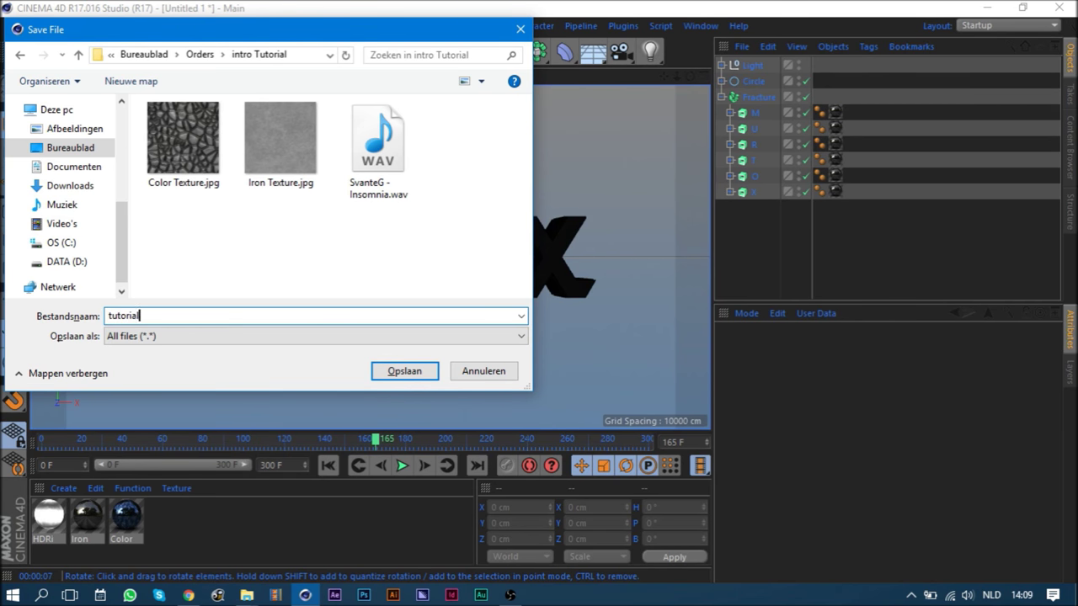
key(Return)
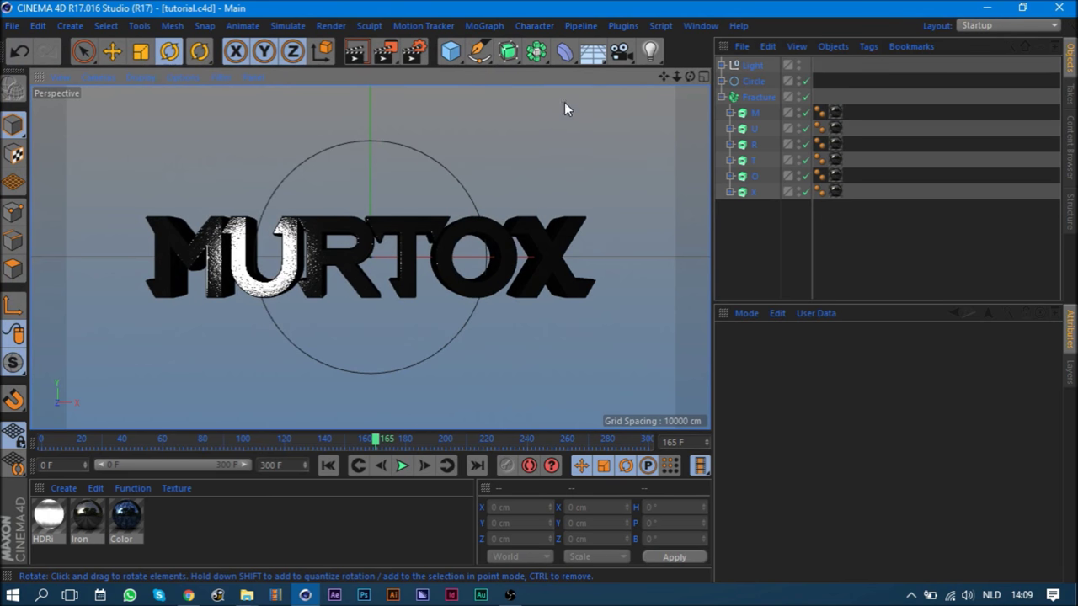
- Collapse Fracture, add a Null object, and show its Position, Scale and Rotation tracks
click(722, 96)
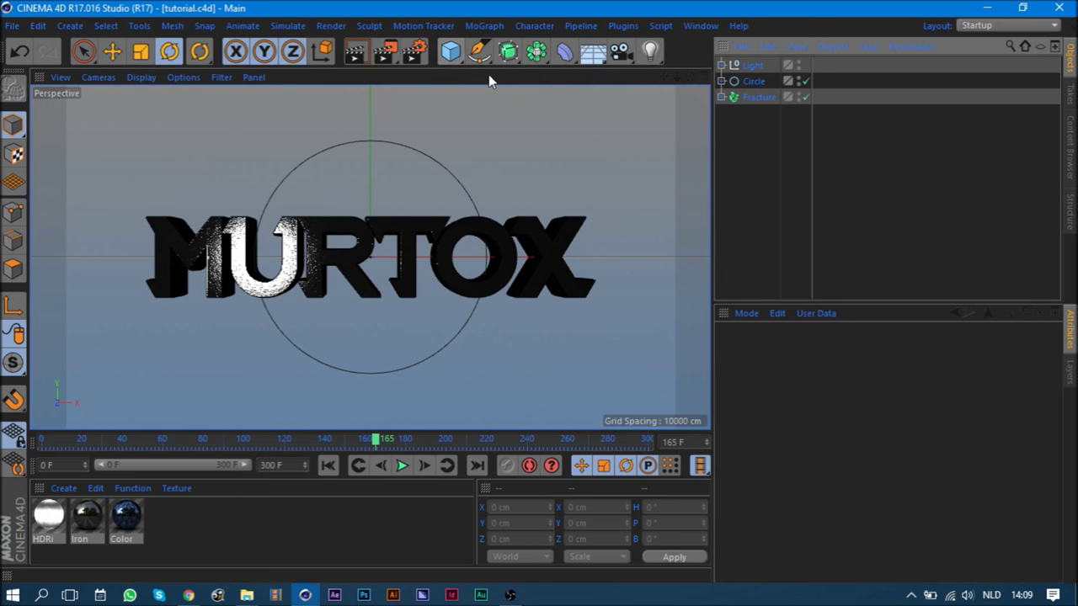
click(459, 52)
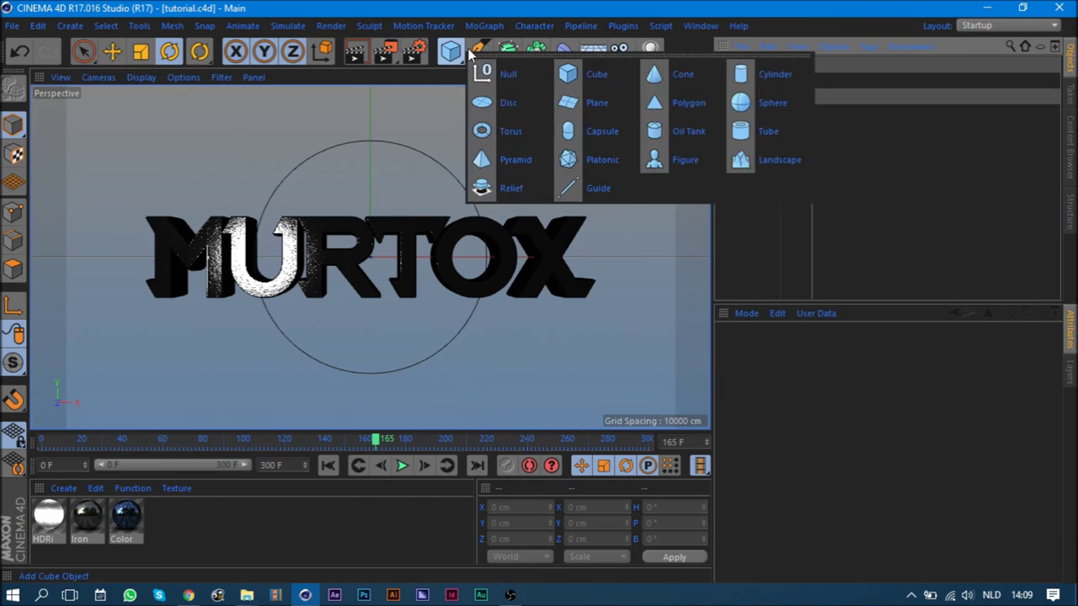
click(505, 74)
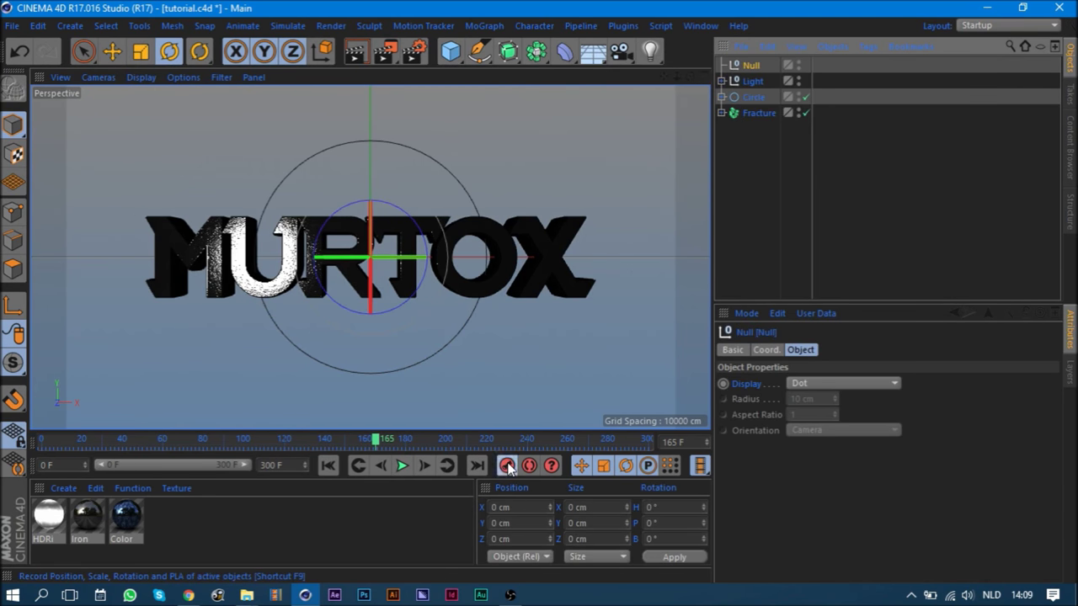
right_click(749, 64)
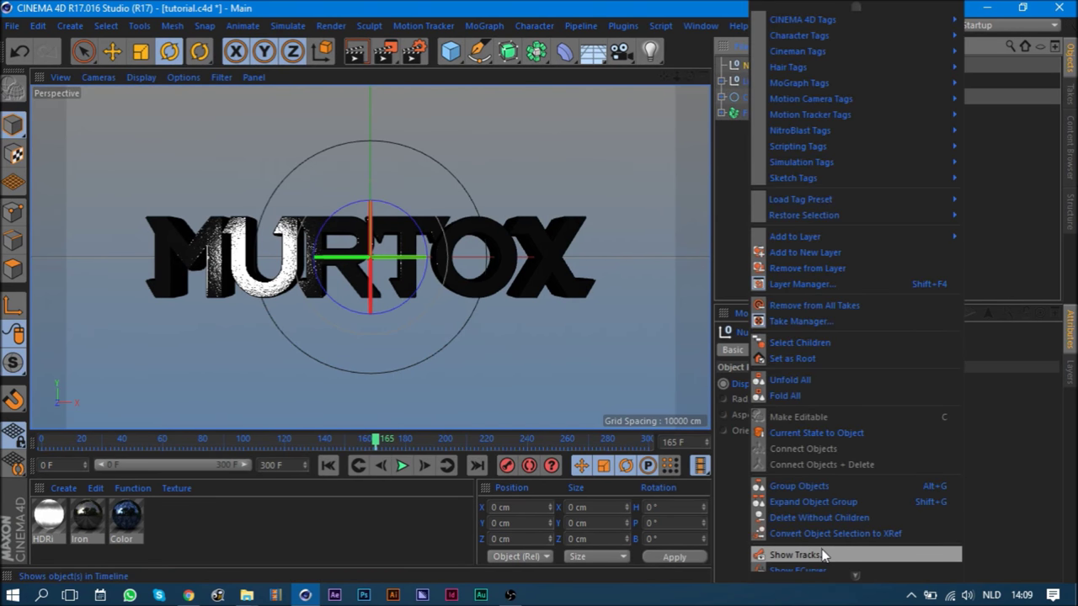
click(796, 555)
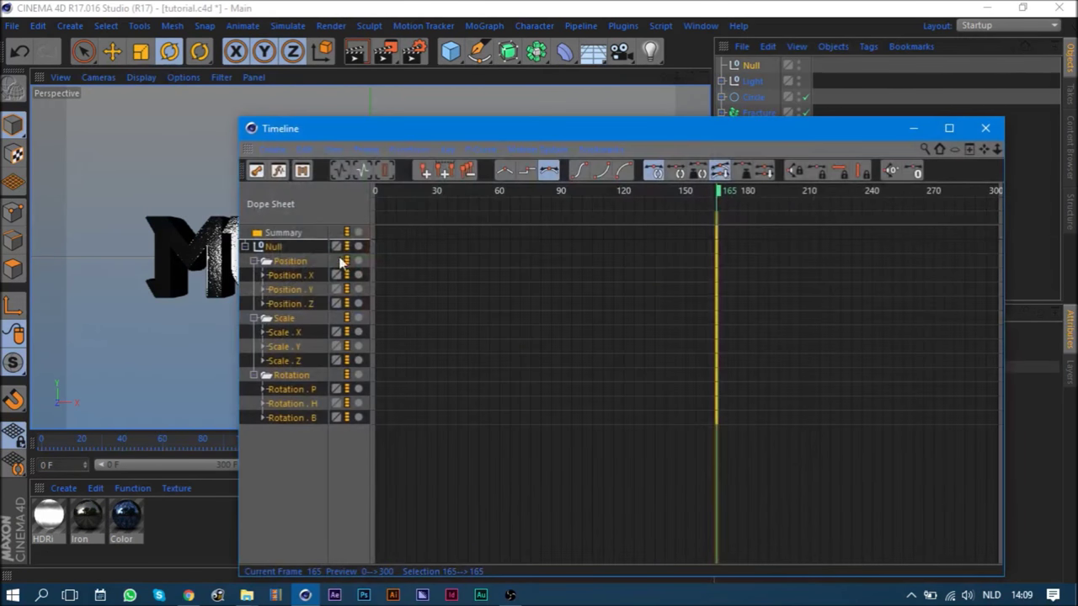
- Add a Sound track to the Null and delete its Position, Scale and Rotation tracks
mouse_move(473, 132)
mouse_down()
mouse_move(487, 103)
mouse_move(416, 53)
mouse_up()
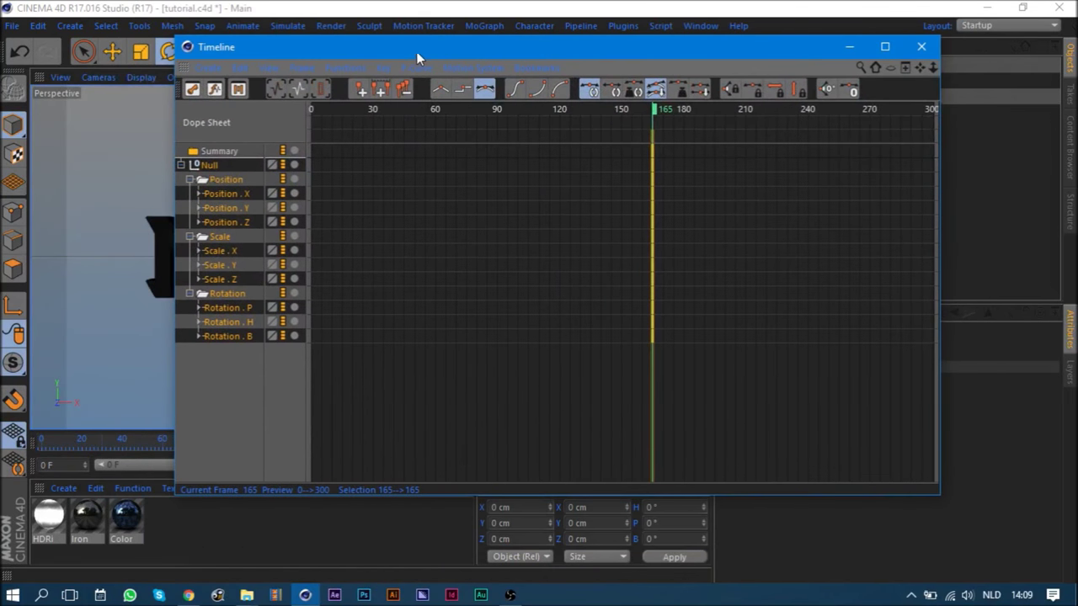
click(216, 167)
right_click(215, 166)
mouse_move(272, 192)
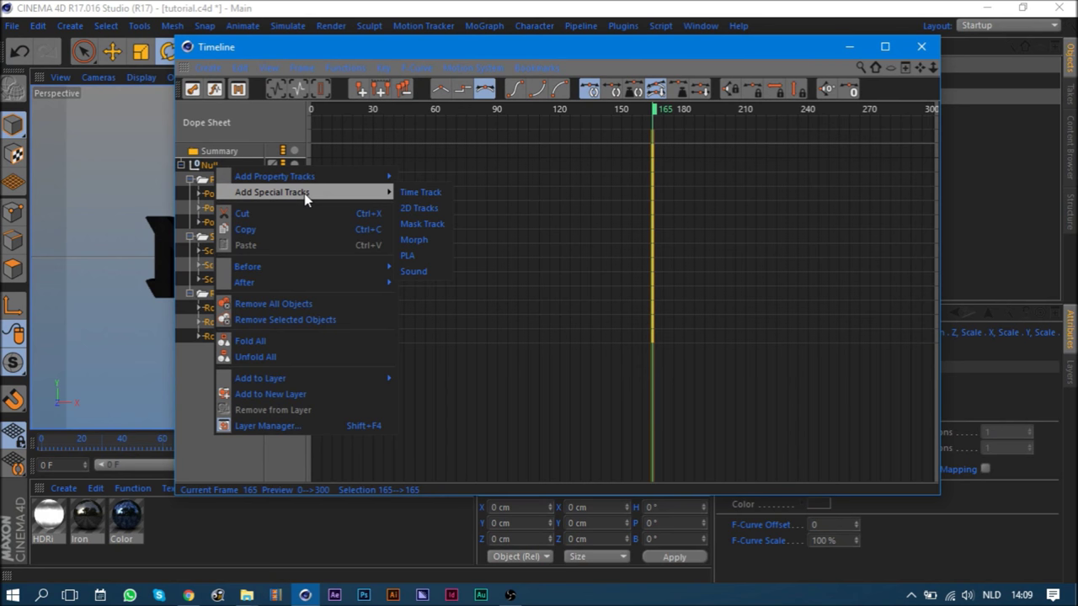
click(416, 271)
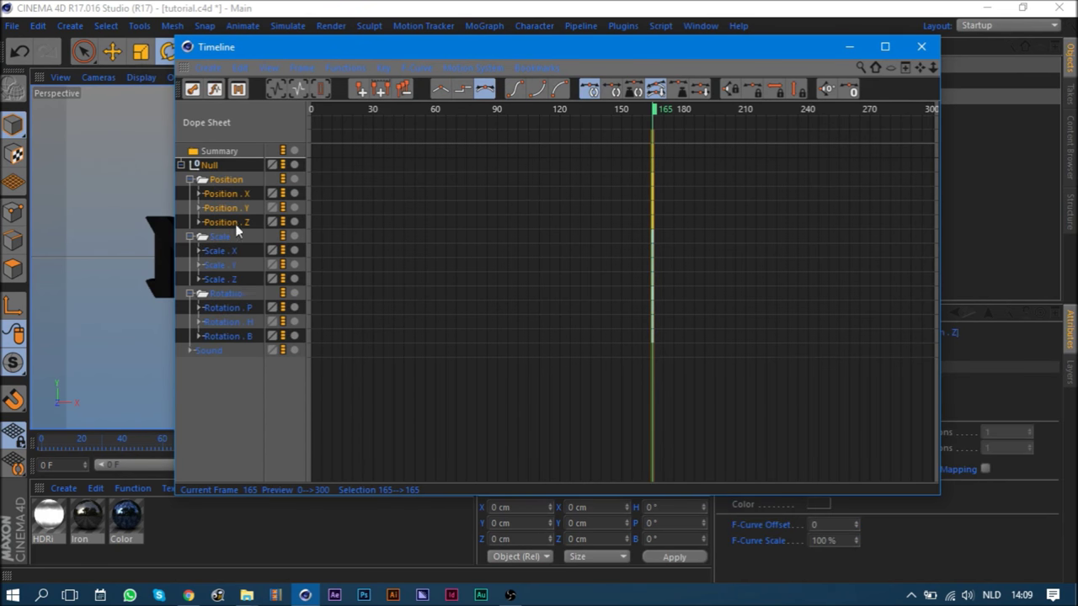
shift+click(241, 294)
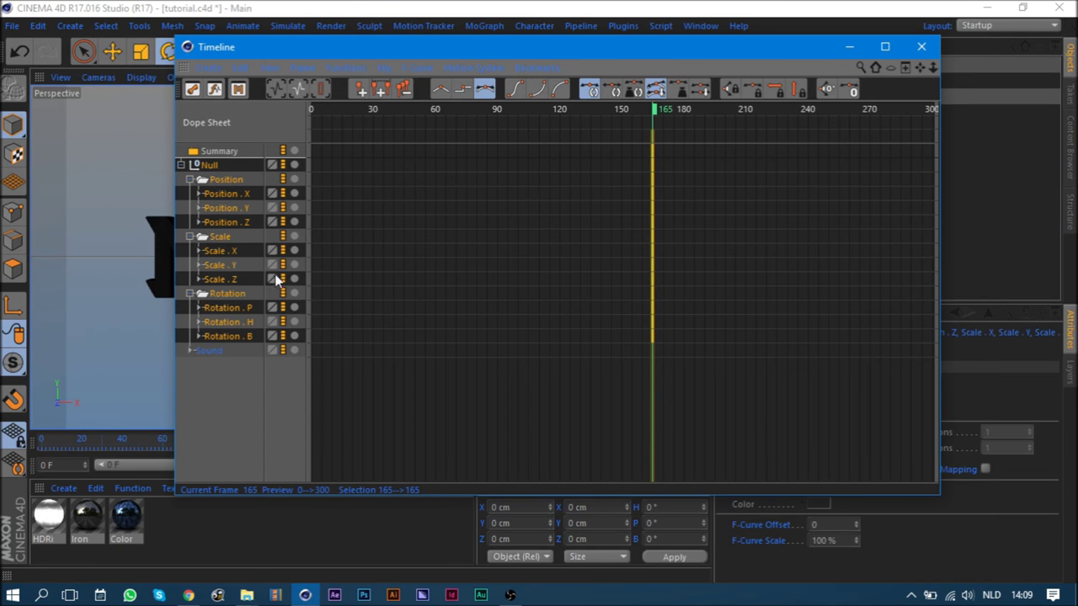
key(Delete)
click(215, 180)
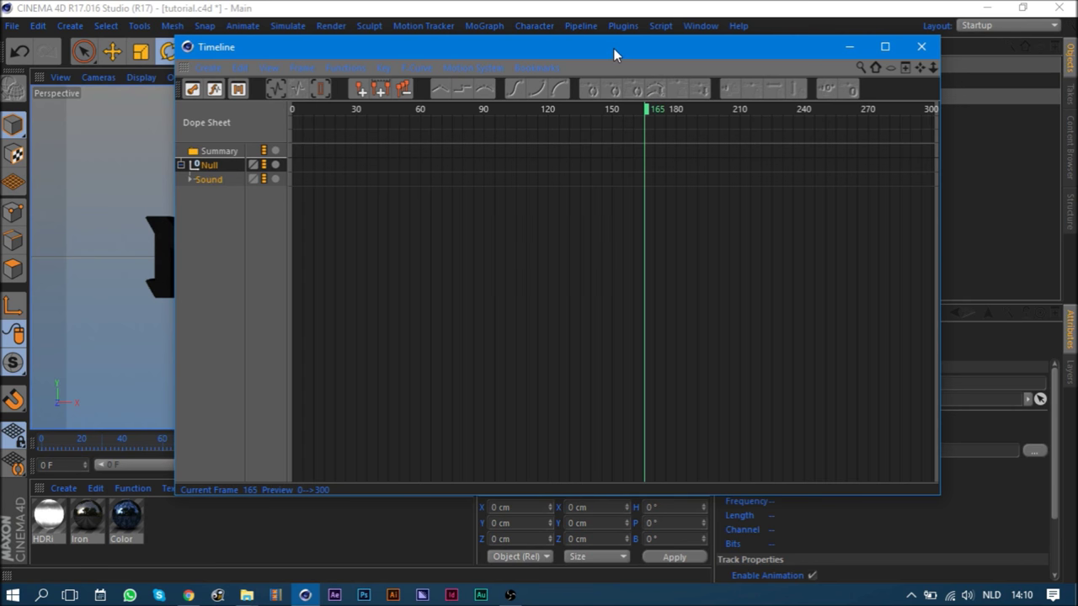
drag(613, 55, 481, 48)
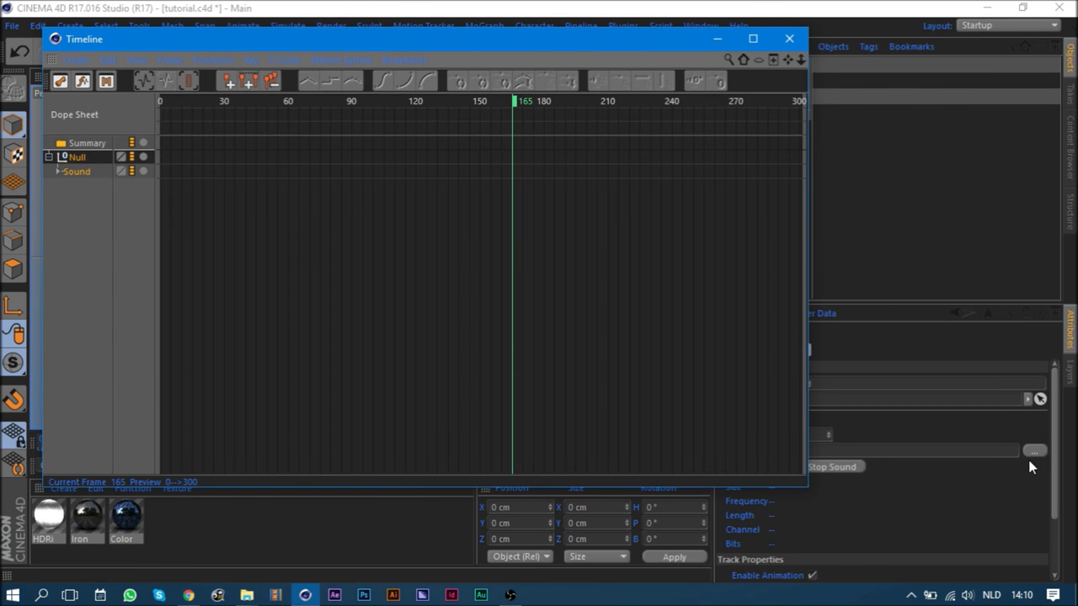
- Load SvanteG - Insomnia.wav into the Sound track and play the animation with sound
click(1034, 452)
double_click(376, 158)
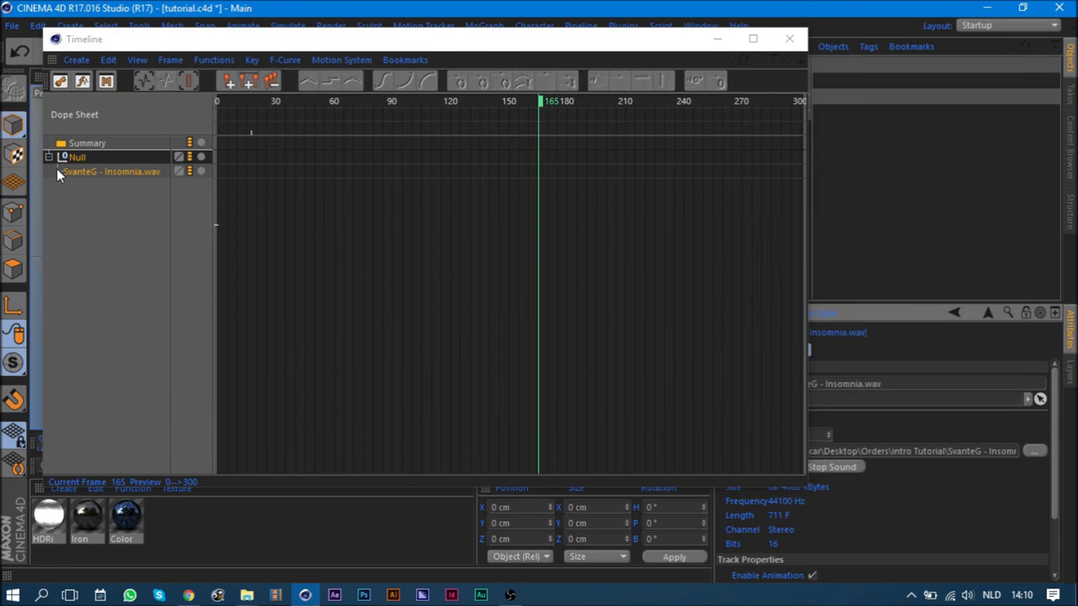
click(789, 38)
drag(366, 440, 41, 439)
click(403, 467)
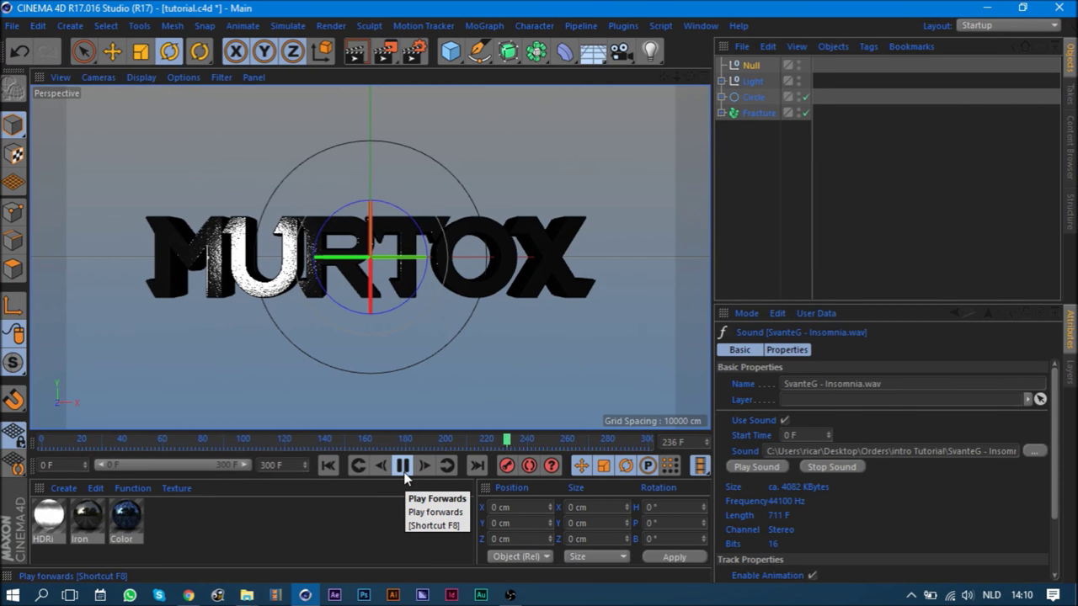
- Stop playback and review the Project Settings and playback rate without changing them
click(404, 473)
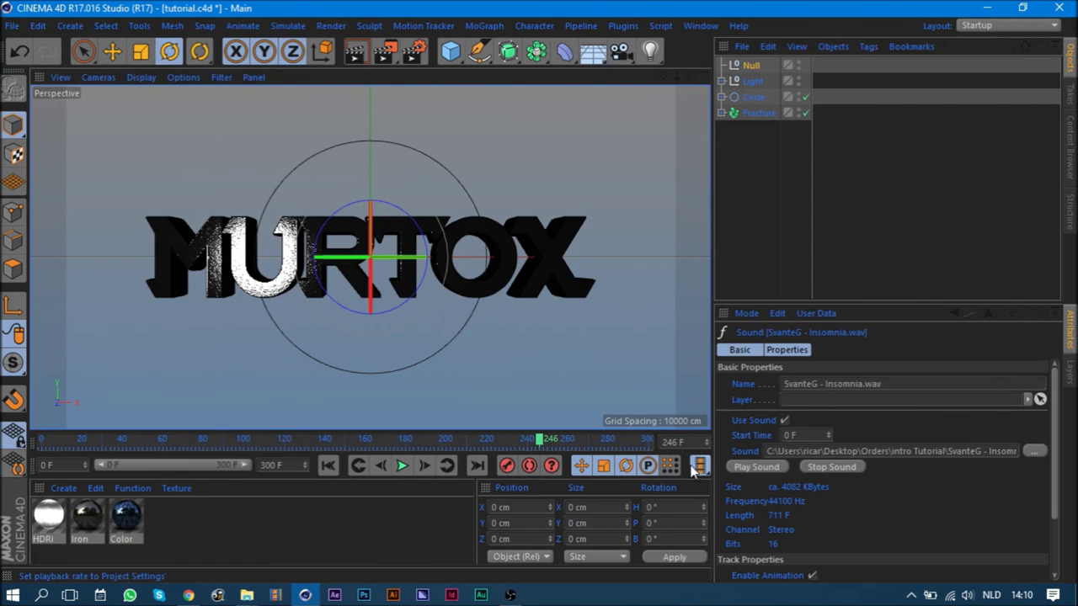
click(785, 274)
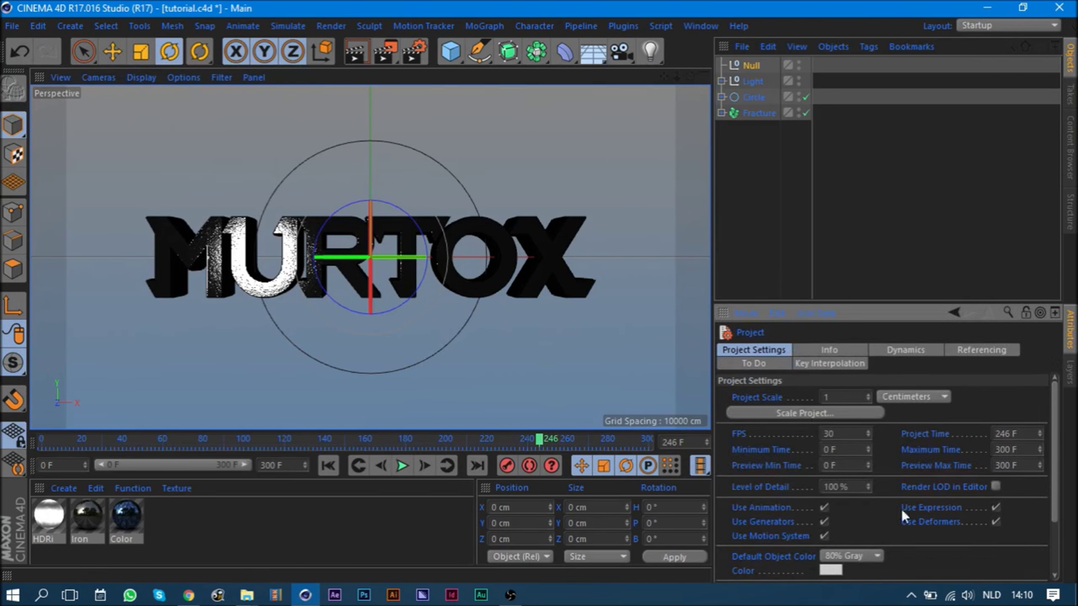
scroll(915, 546, down, 3)
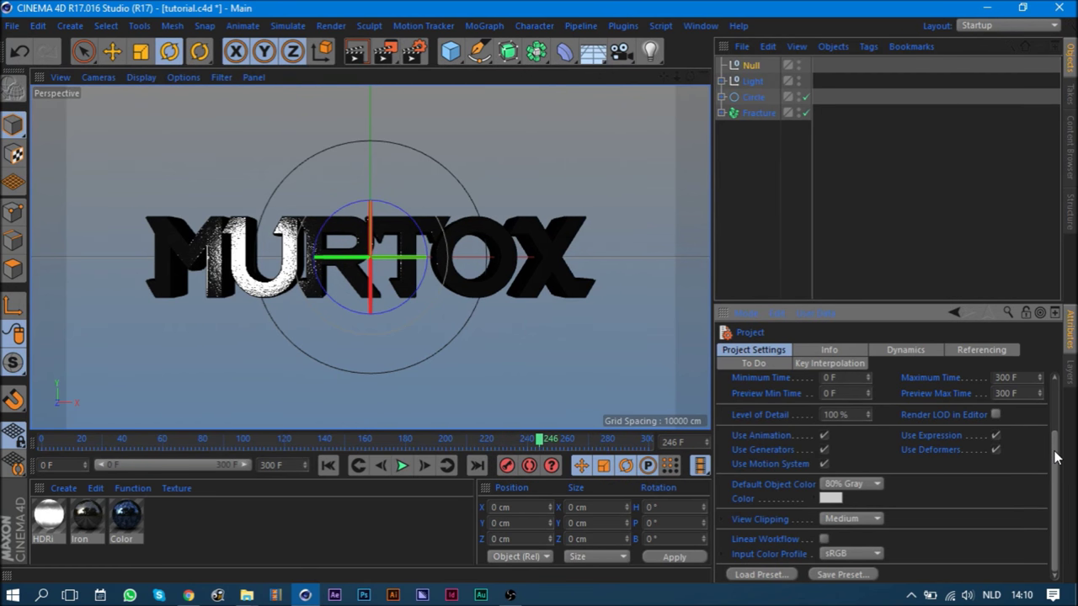
drag(1056, 458, 1055, 409)
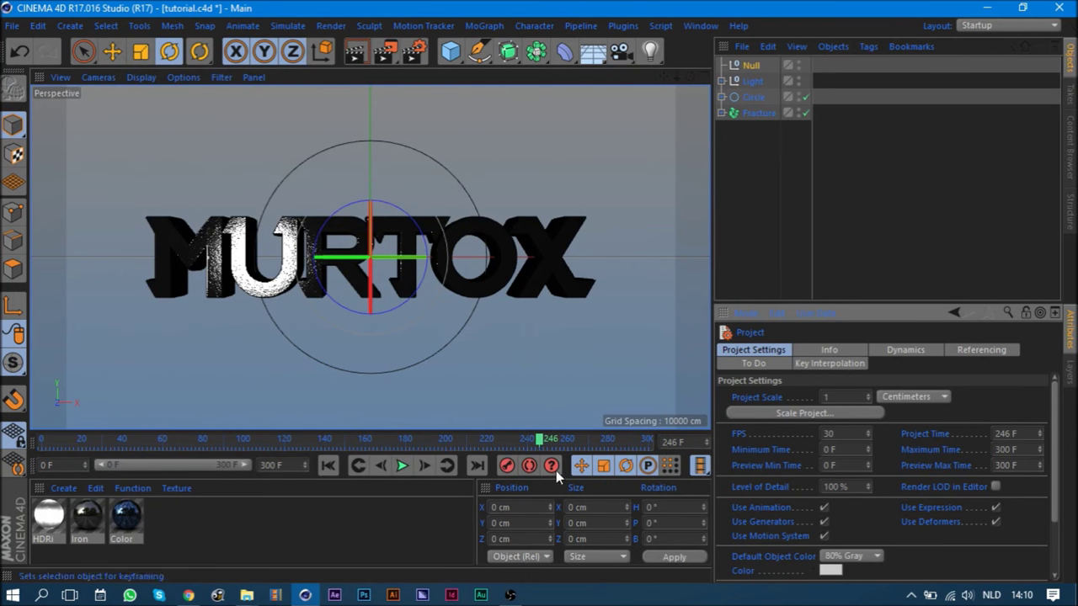
drag(371, 440, 82, 440)
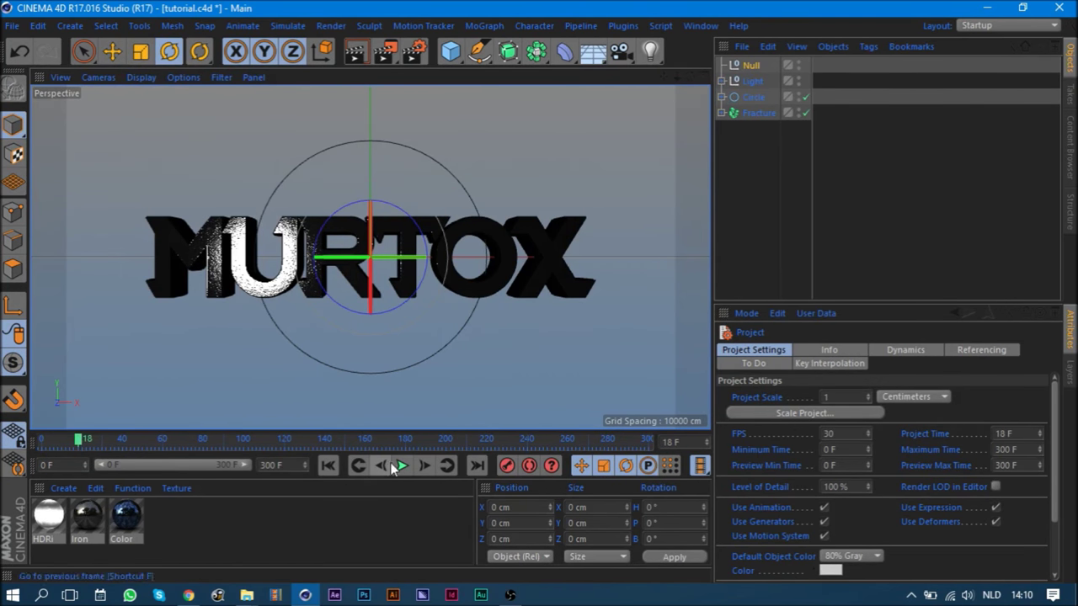
click(700, 466)
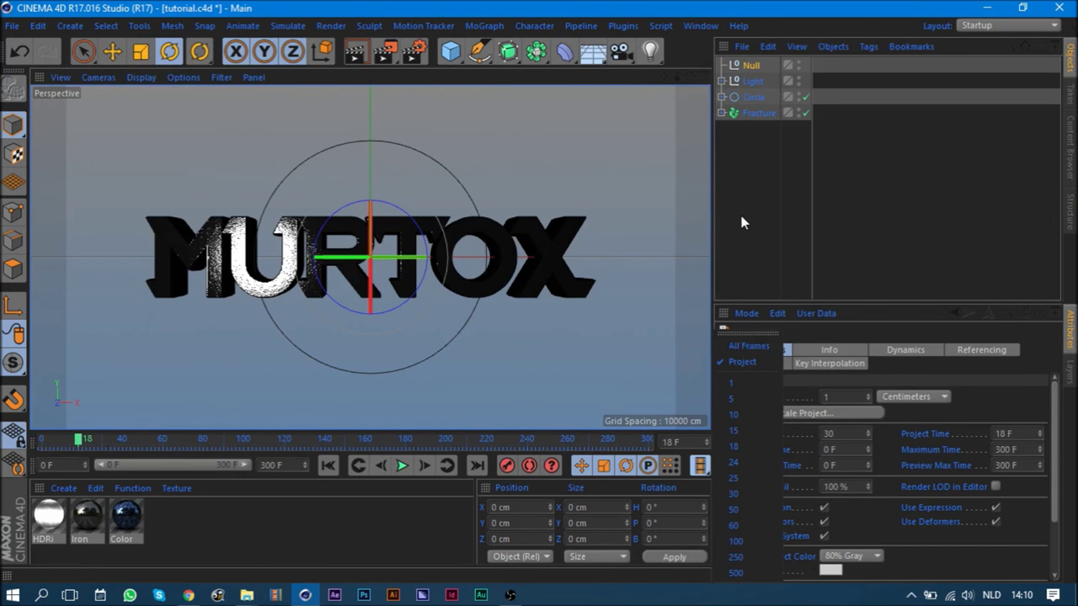
click(703, 214)
- Deselect the Null, return to frame 0, and switch to the Animation layout
click(800, 187)
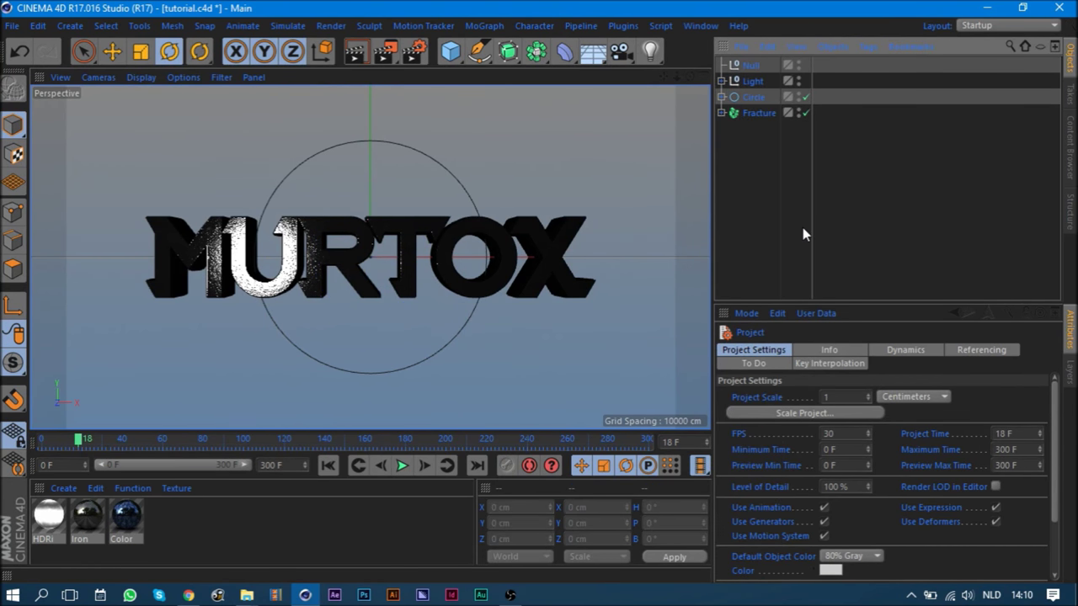
click(990, 26)
click(840, 162)
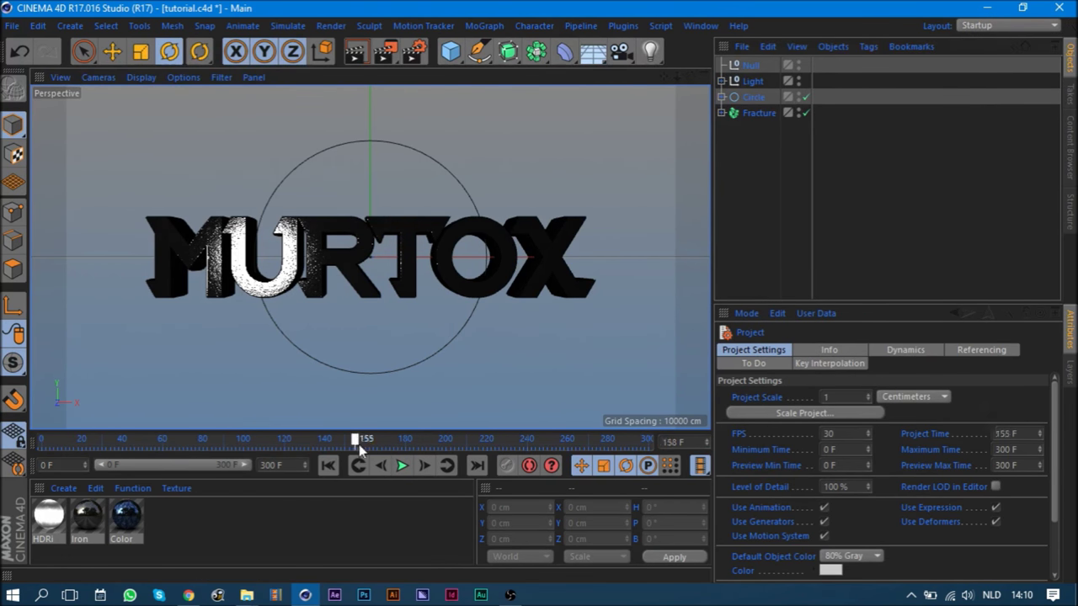
key(shift+f)
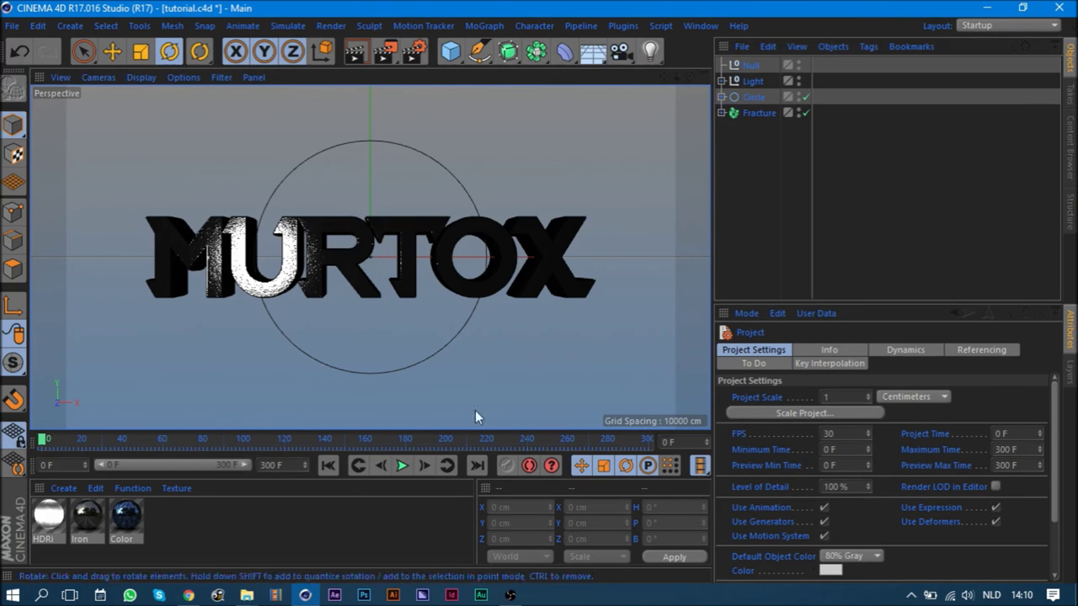
click(1000, 25)
click(1000, 41)
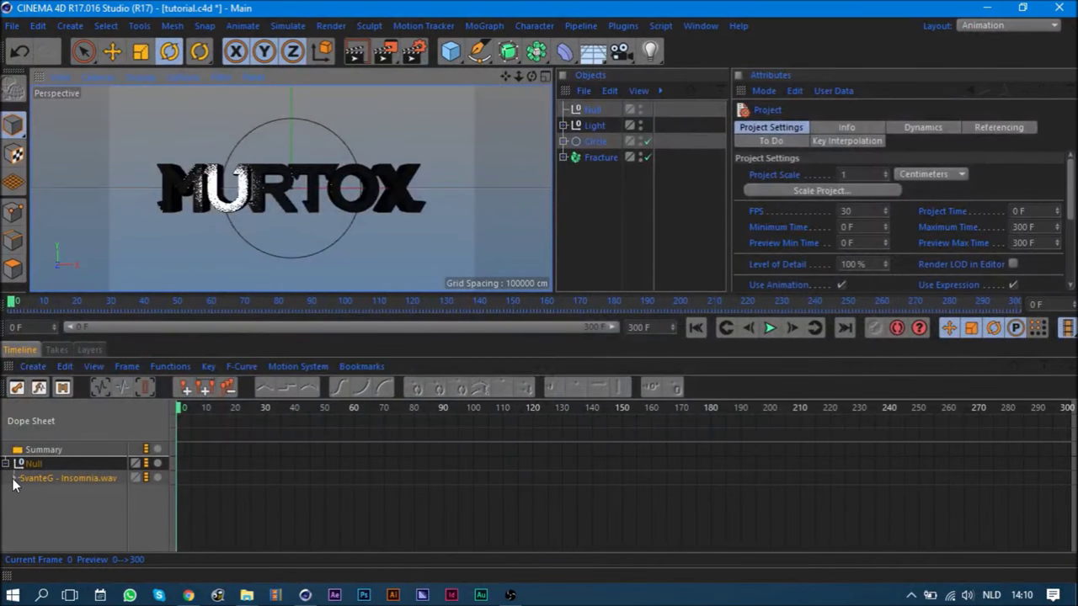
- Expand the sound track's waveform and place marker 0 on the first beat at frame 75
click(14, 479)
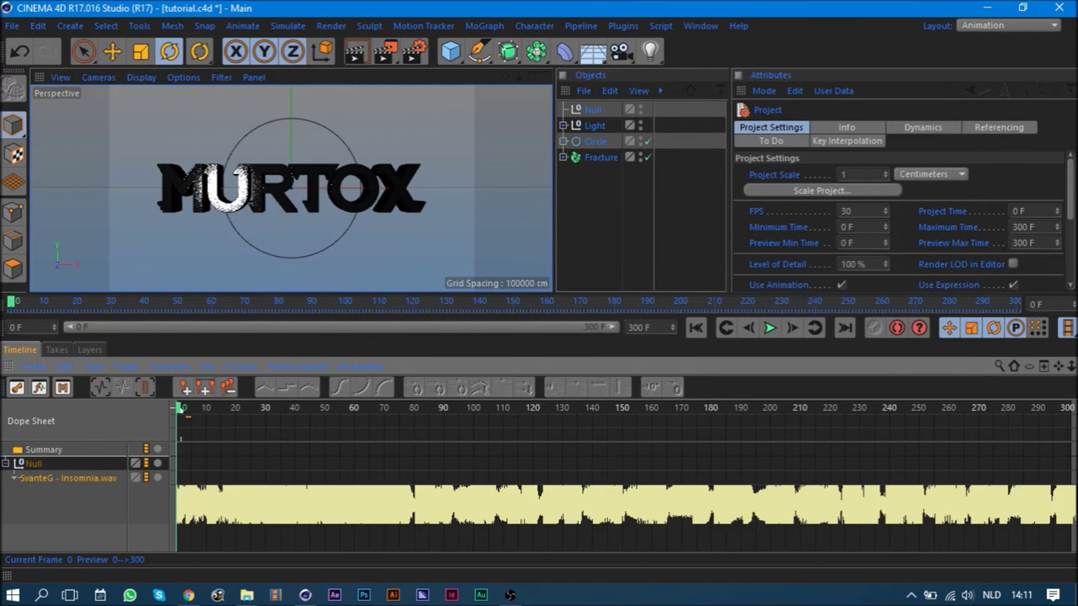
key(g)
key(g)
key(g)
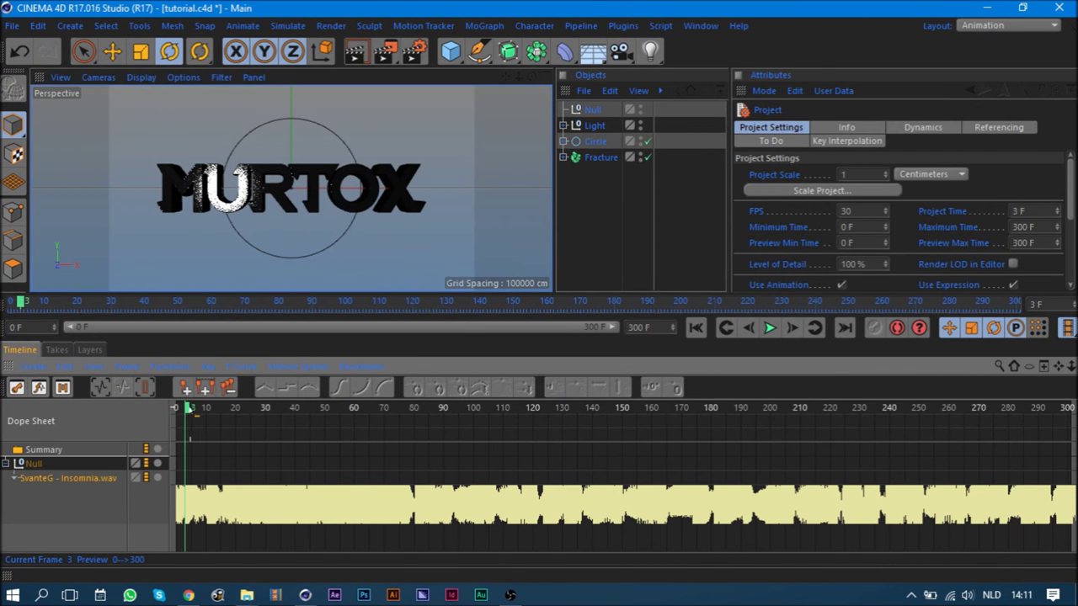
drag(219, 413, 410, 419)
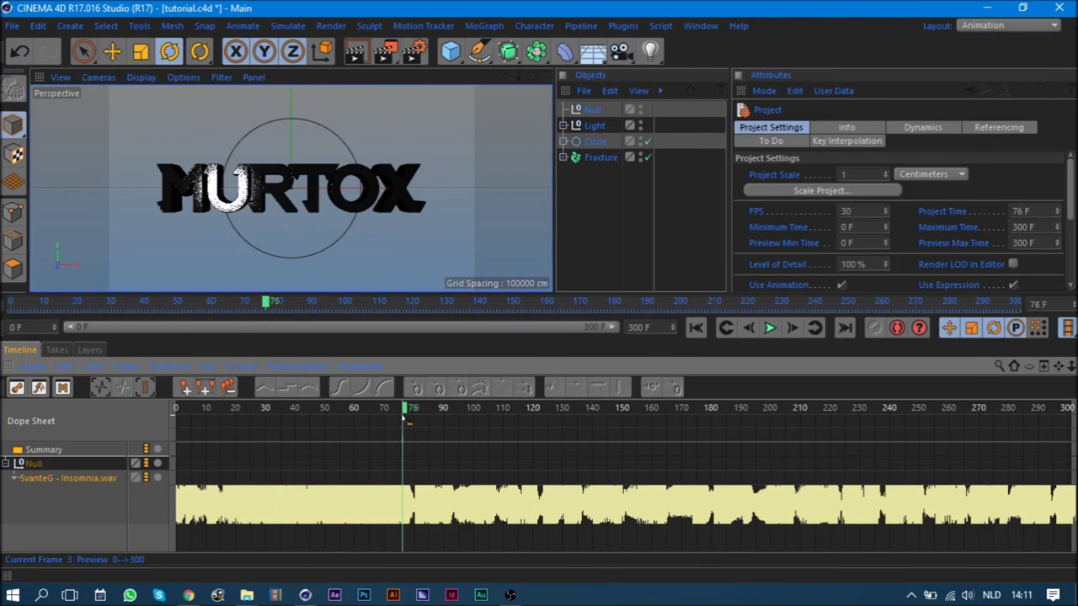
drag(410, 419, 312, 413)
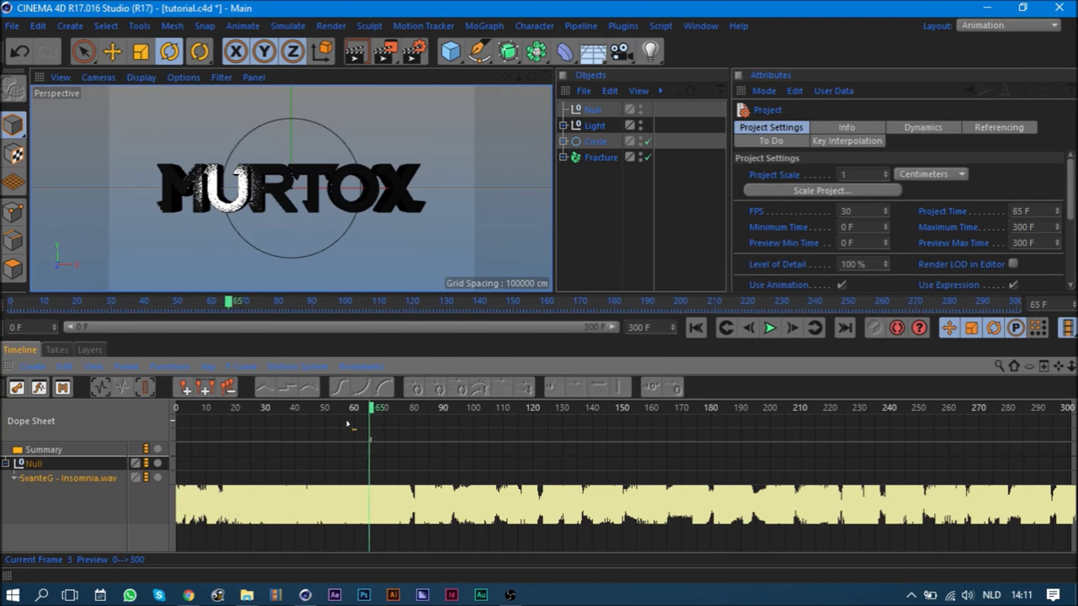
click(769, 328)
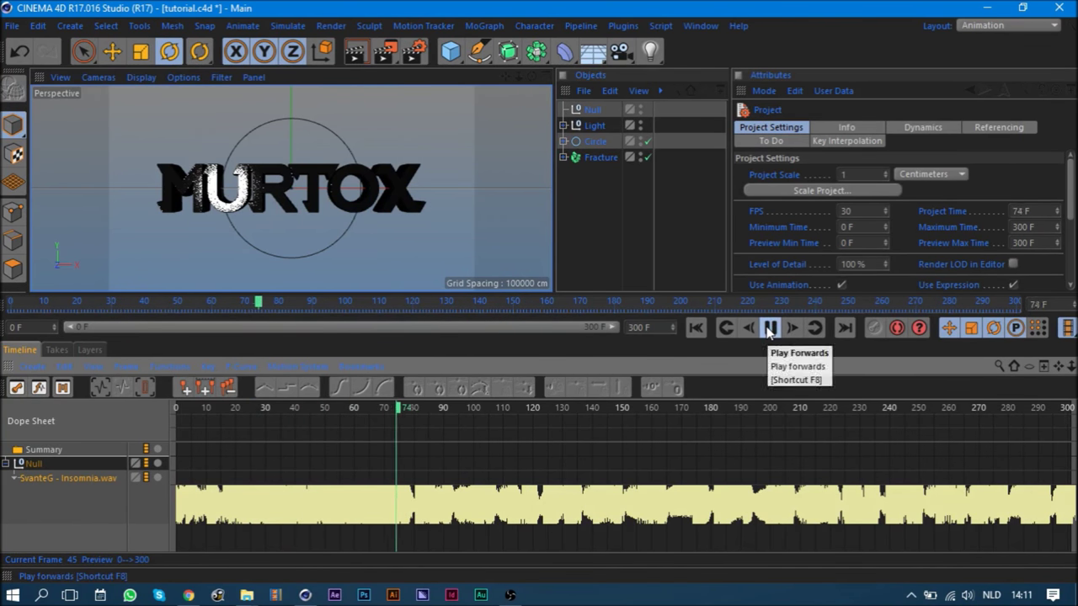
drag(388, 415, 408, 419)
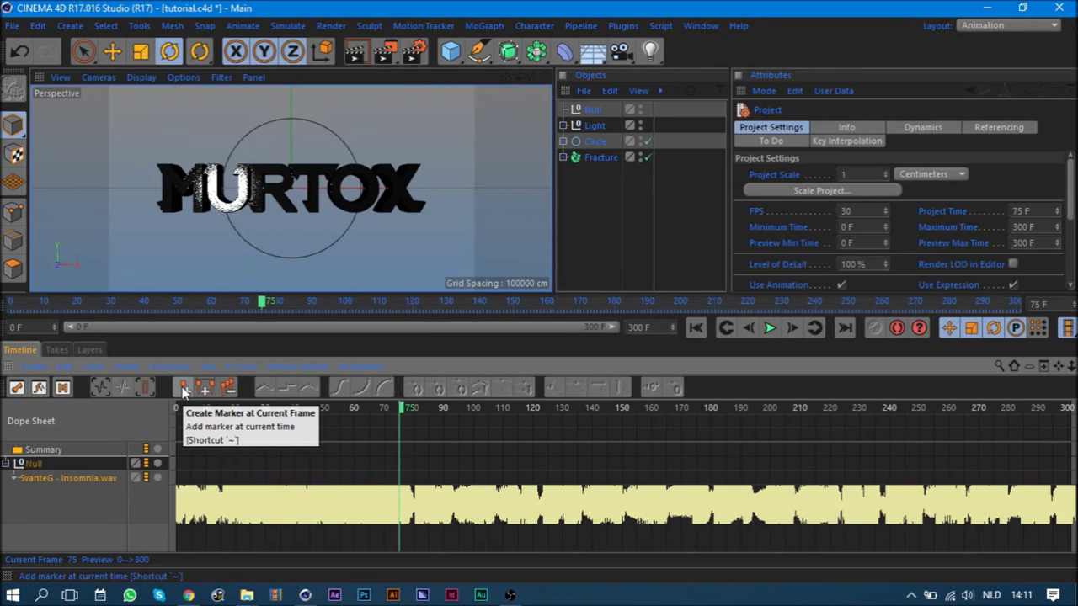
click(468, 446)
mouse_move(465, 447)
mouse_down()
mouse_move(385, 422)
mouse_move(431, 421)
mouse_move(352, 421)
mouse_up()
- Add markers 1 and 2 near frames 133 and 144, nudging marker 2 to frame 142
click(770, 329)
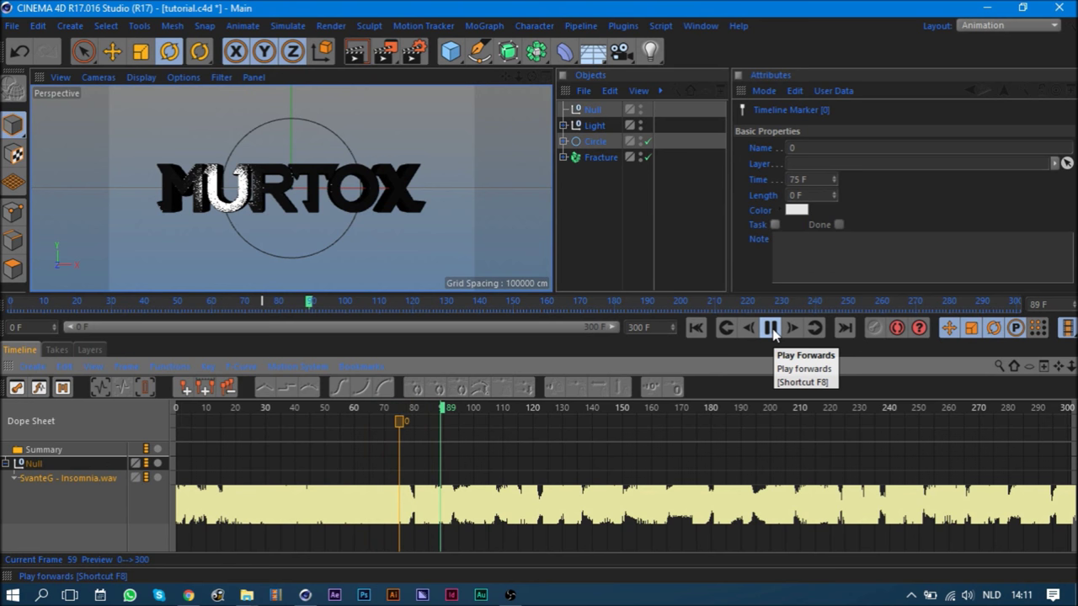
click(771, 328)
mouse_move(553, 412)
mouse_down()
mouse_move(584, 422)
mouse_move(572, 426)
mouse_move(620, 421)
mouse_up()
key(m)
- Add markers 3 to 6 at frames 149, 162, 191 and 205, then play to check
key(m)
click(766, 330)
click(762, 333)
drag(604, 421, 730, 410)
click(658, 410)
key(m)
click(769, 329)
key(m)
key(m)
click(769, 329)
click(727, 330)
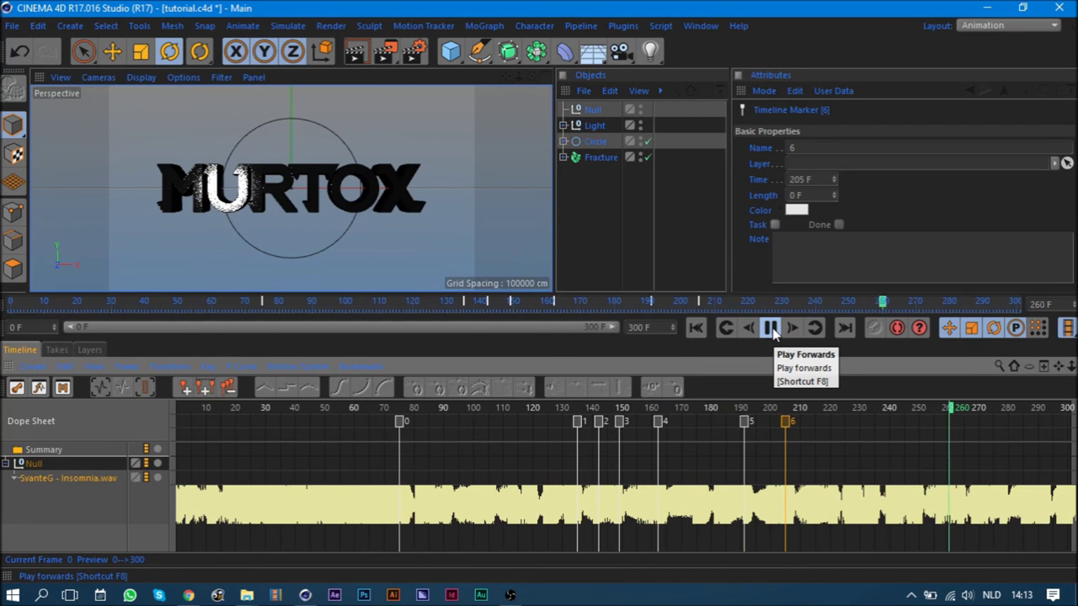
- Stop playback and switch back to the Startup layout
click(771, 329)
click(999, 26)
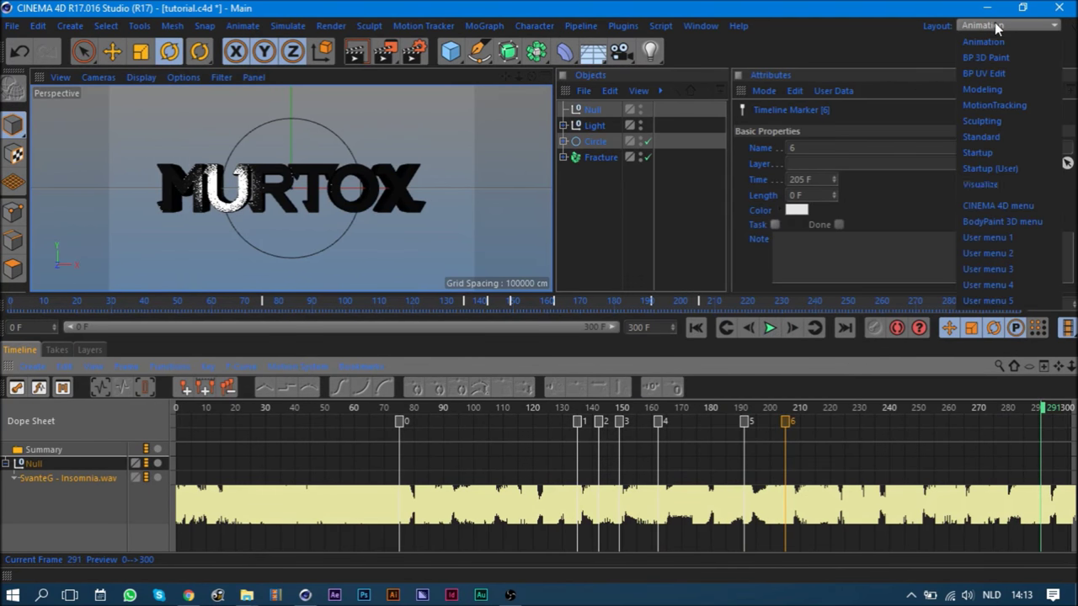
click(1003, 166)
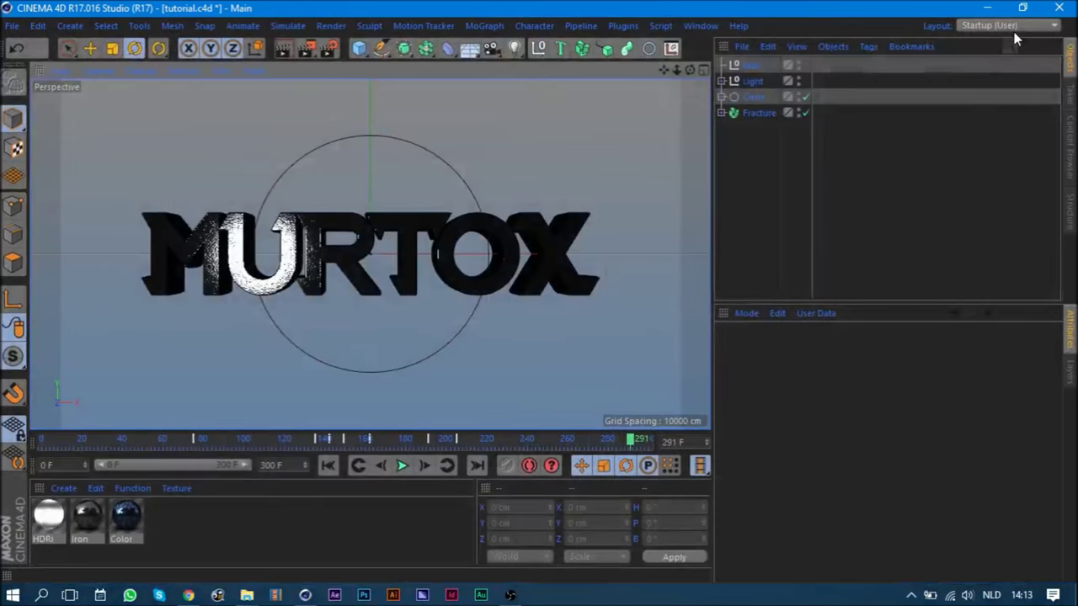
click(1015, 28)
click(1011, 150)
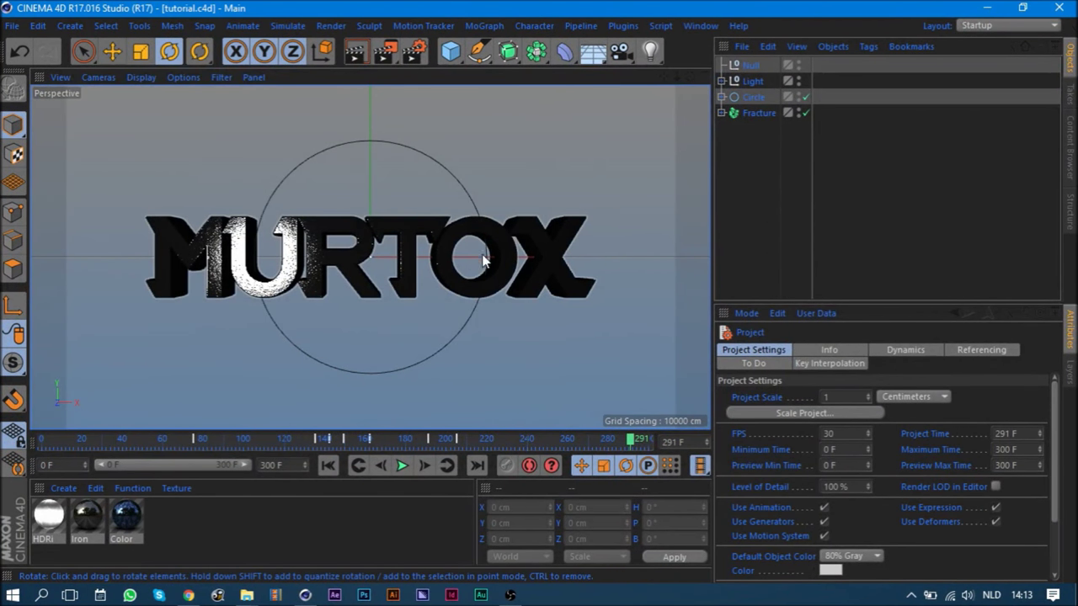
- Select the Fracture object to show its properties and go to frame 75
click(758, 112)
click(764, 152)
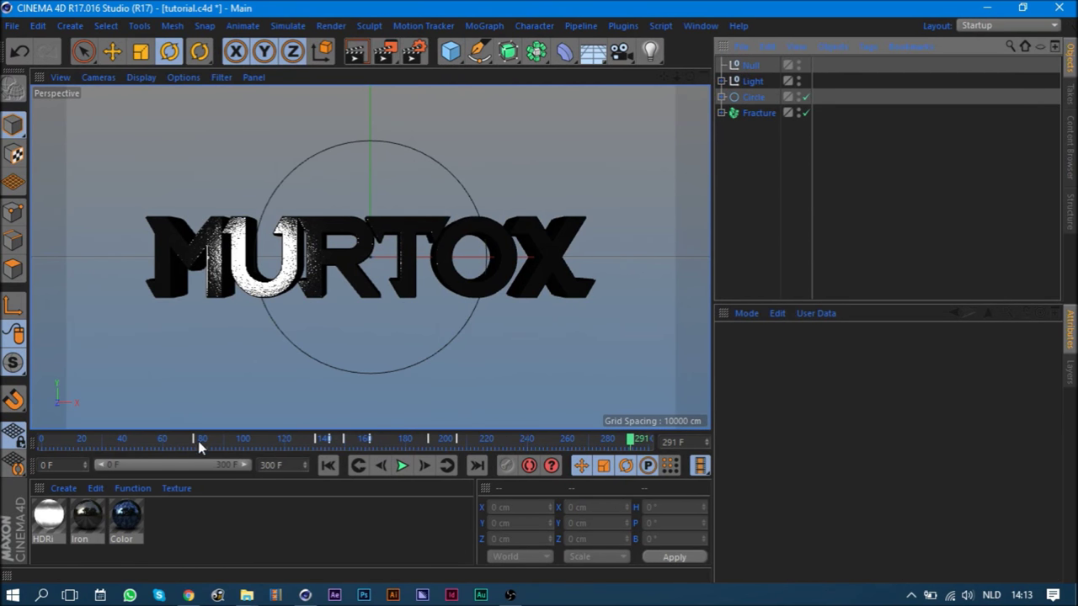
click(758, 112)
click(752, 135)
click(758, 112)
click(766, 172)
click(754, 113)
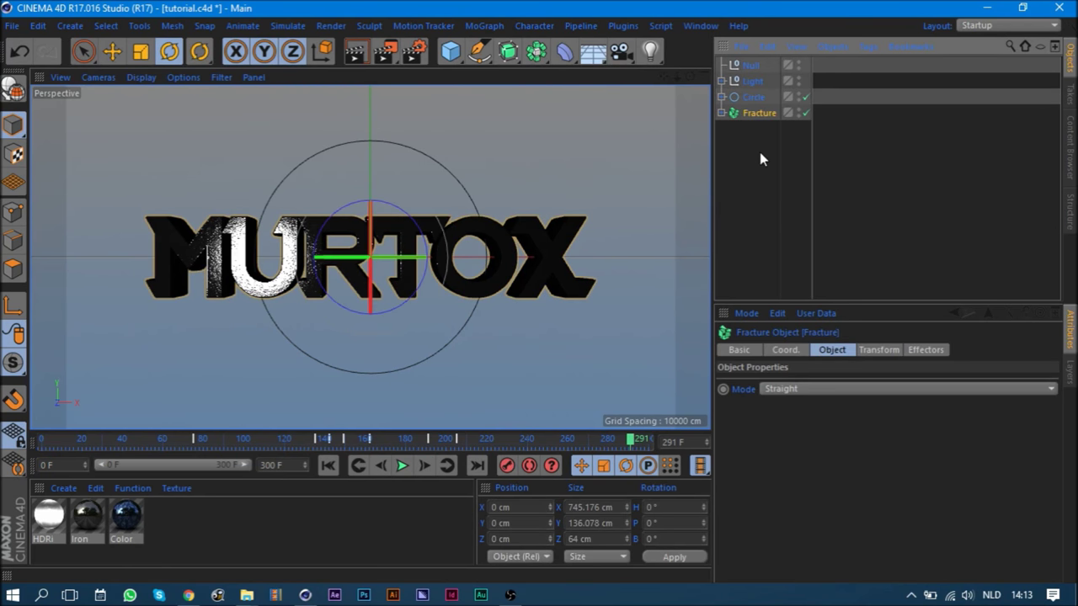
click(722, 112)
click(722, 112)
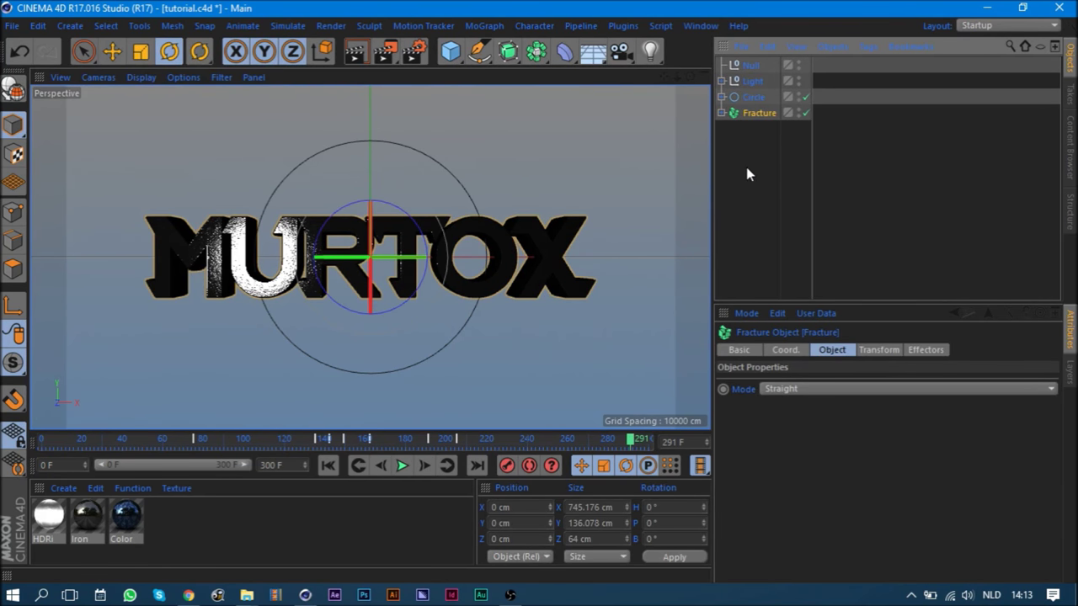
click(195, 440)
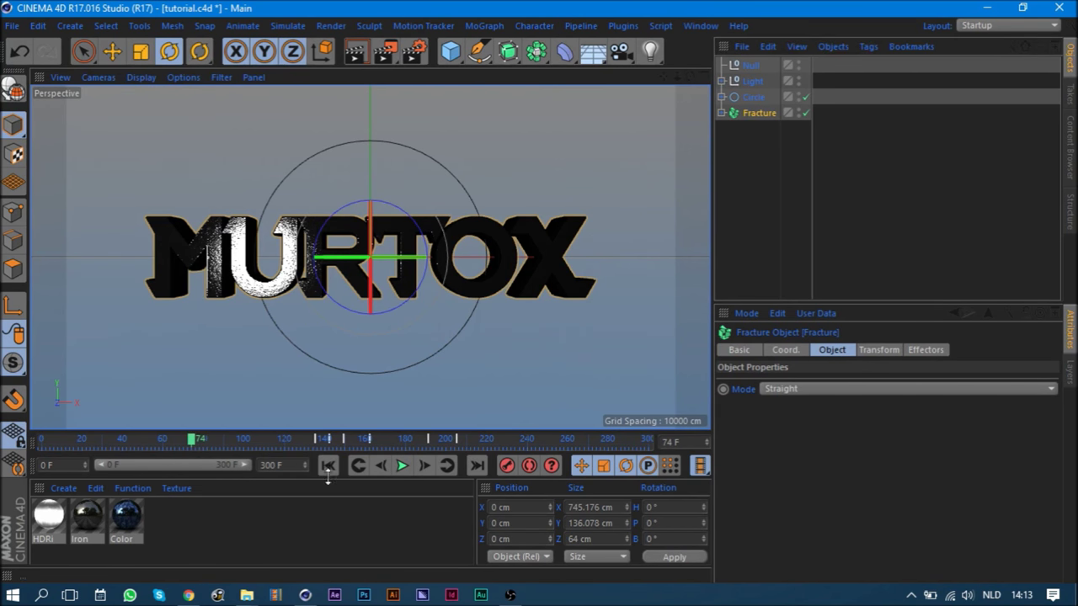
- Try rotating the fractured text in pitch and bank, then undo the last rotation
drag(374, 257, 385, 174)
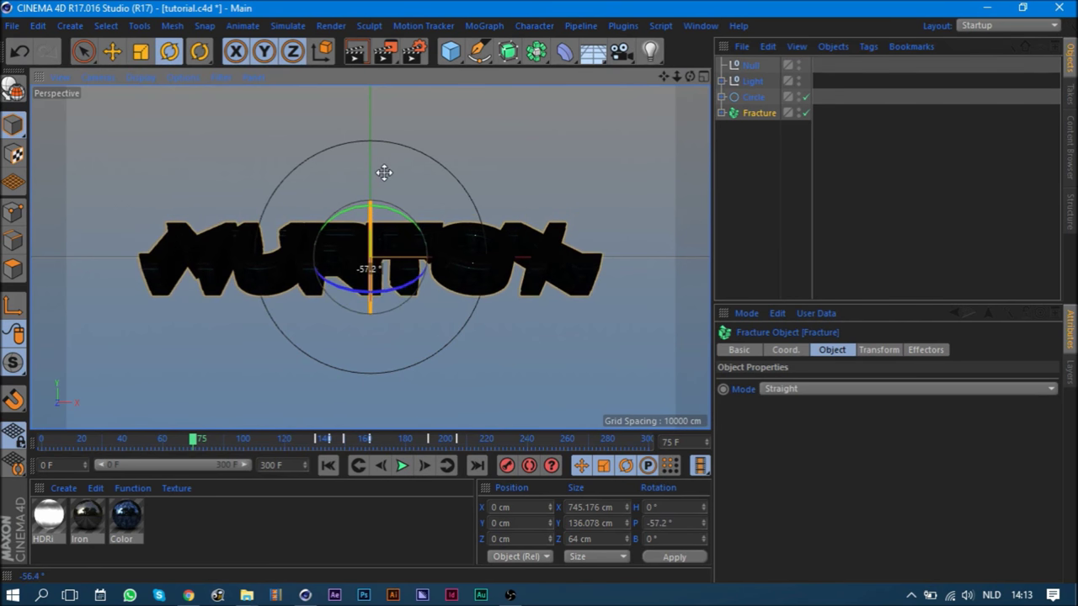
click(506, 467)
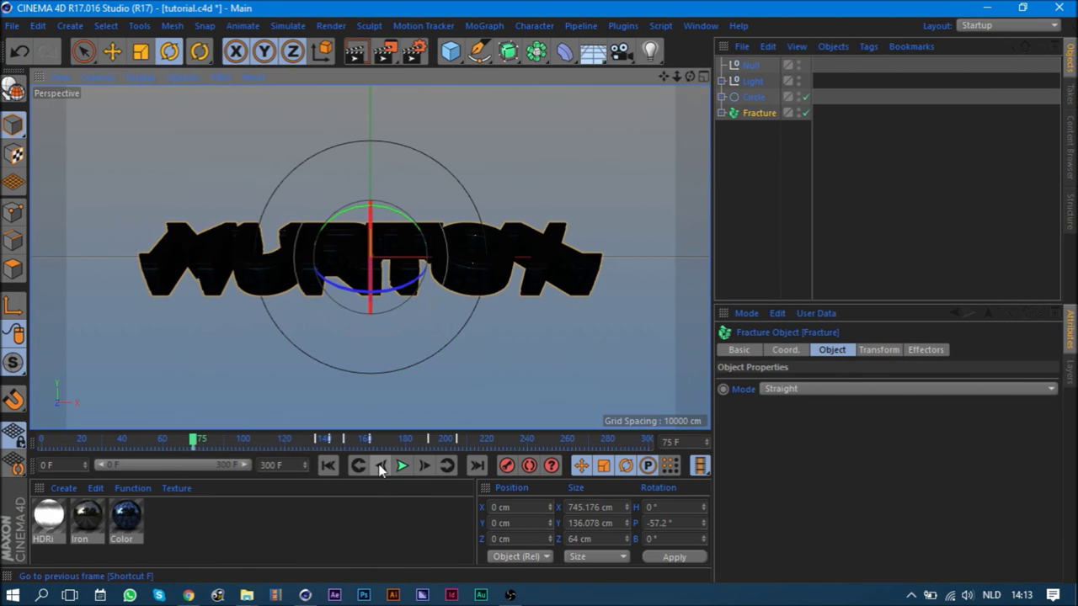
drag(375, 297, 409, 50)
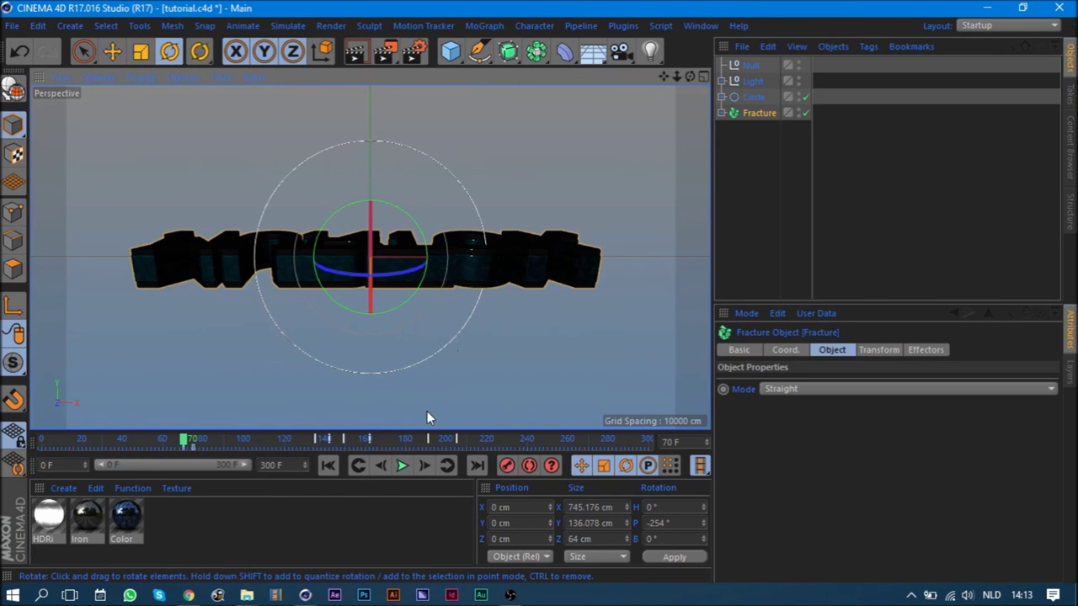
drag(382, 252, 370, 222)
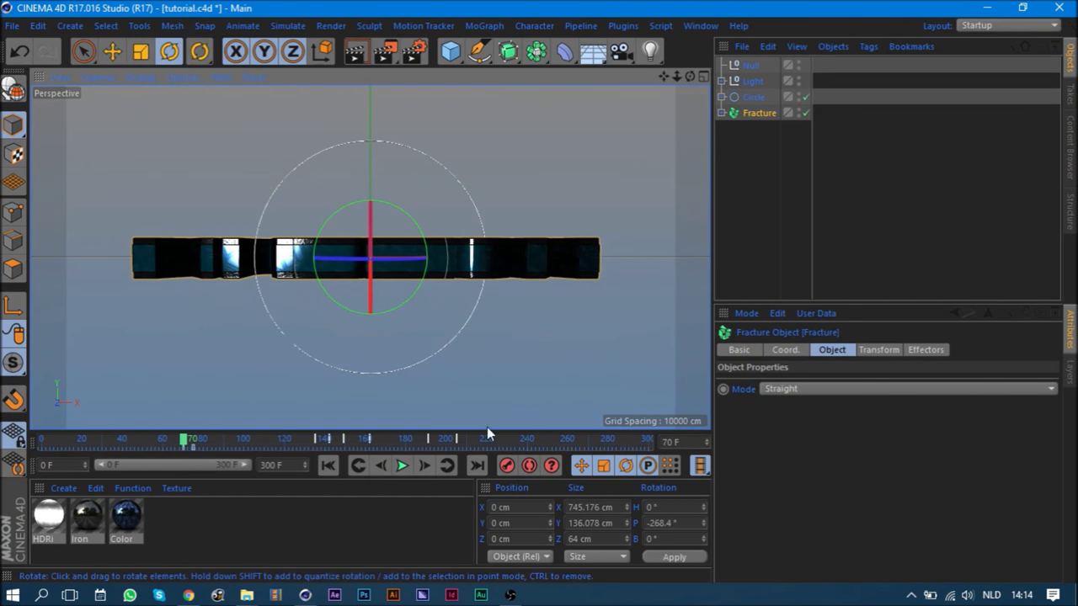
mouse_move(387, 257)
mouse_down()
mouse_move(428, 255)
mouse_move(333, 258)
mouse_up()
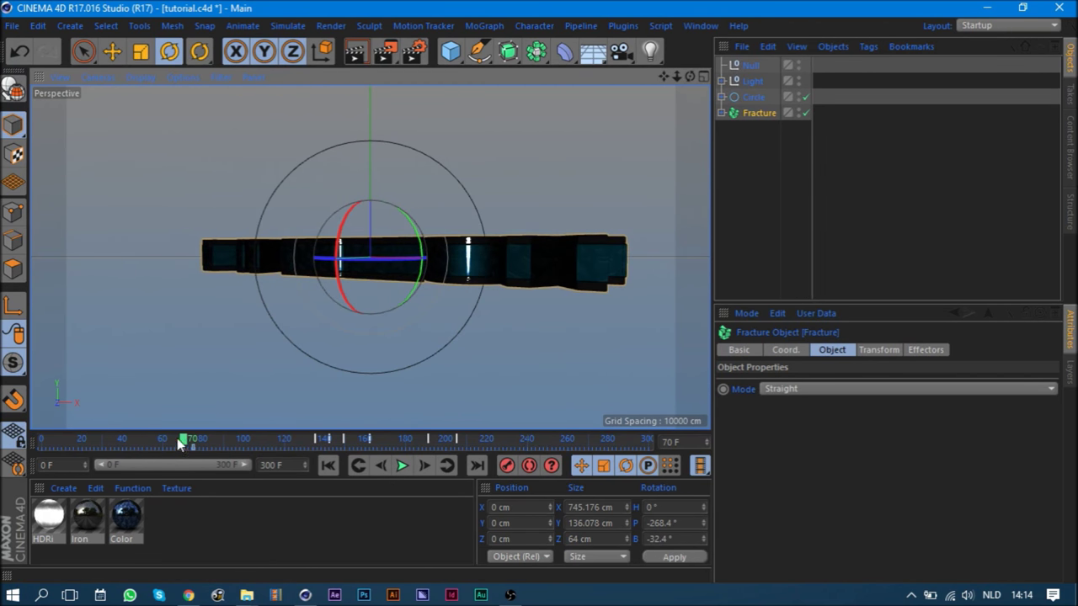
drag(179, 444, 40, 439)
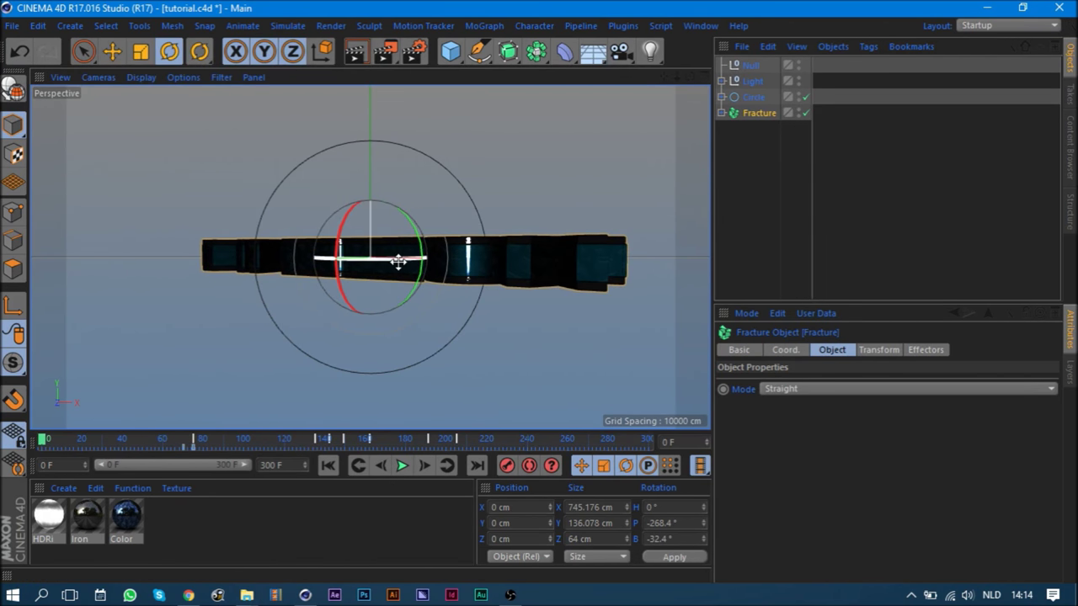
key(ctrl+z)
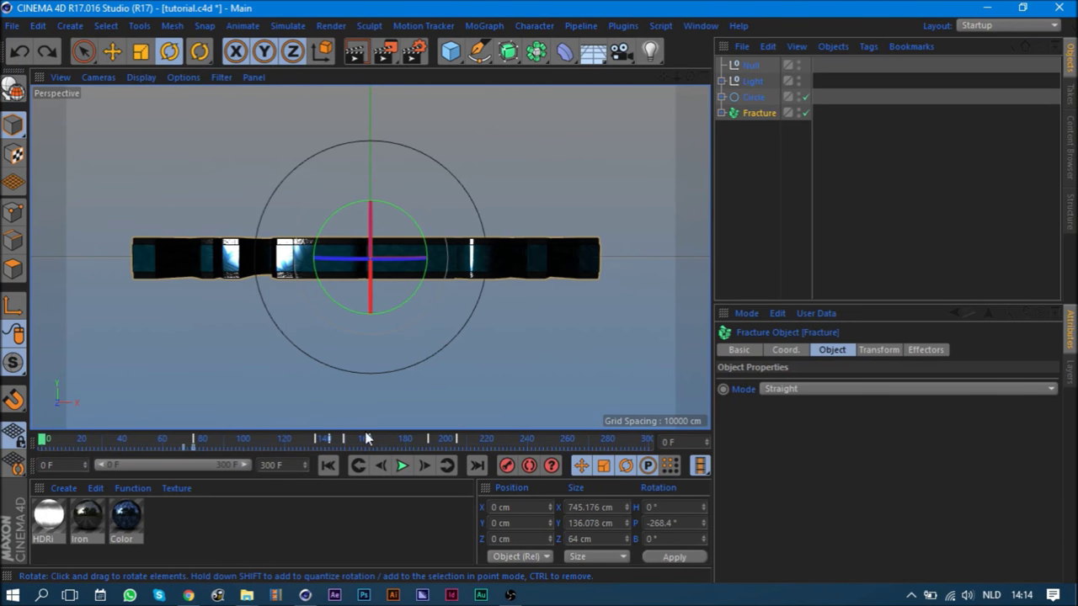
mouse_move(184, 446)
mouse_down()
mouse_move(59, 453)
mouse_move(41, 442)
mouse_up()
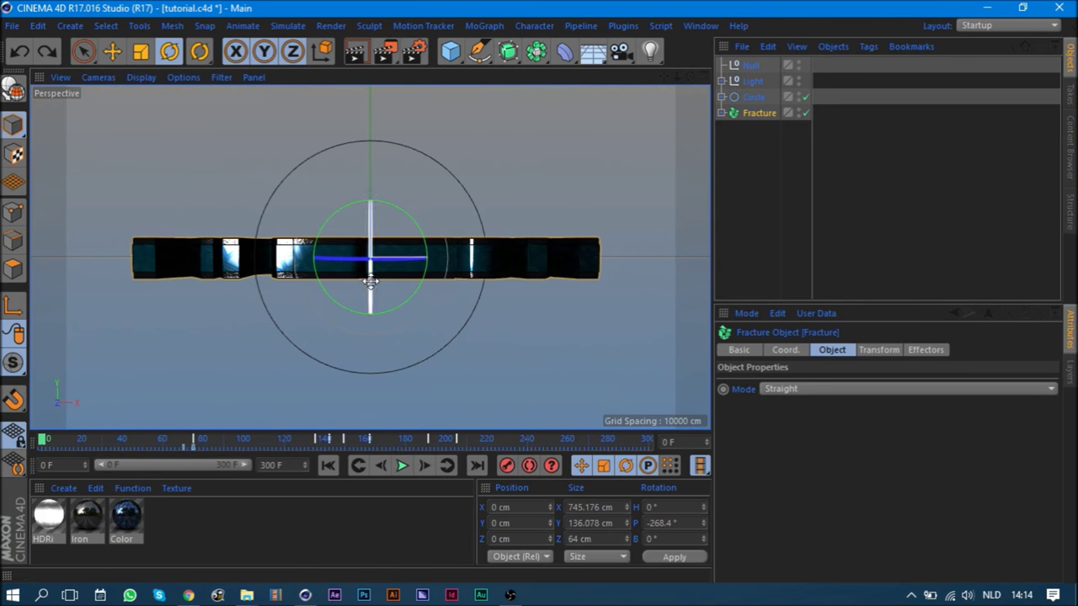
- Rotate the fractured text in pitch and heading, record a rotation keyframe, and play it back
drag(370, 223, 402, 128)
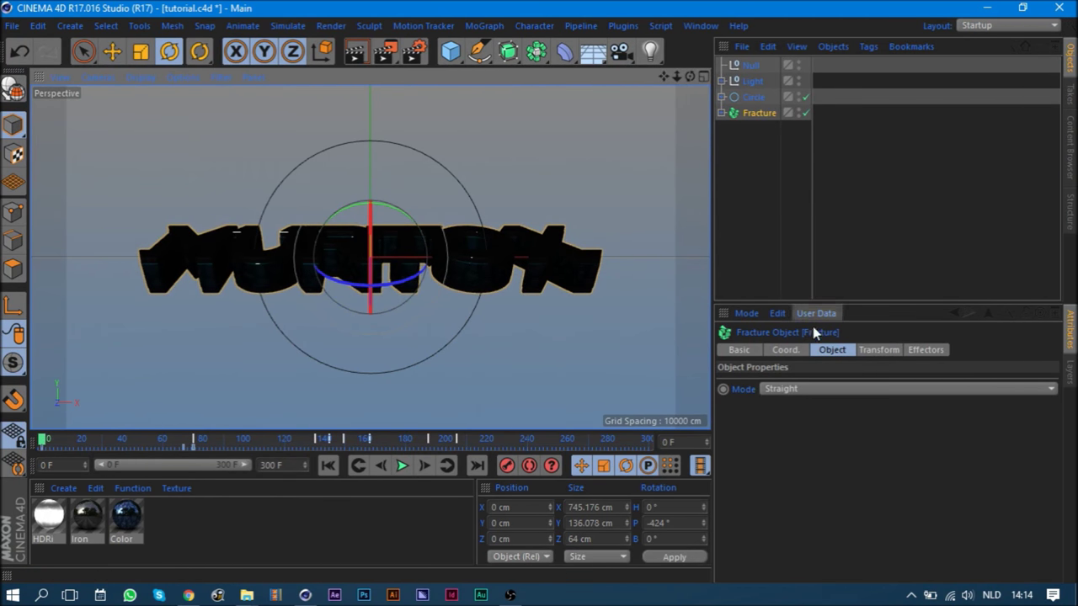
click(787, 350)
drag(991, 387, 991, 395)
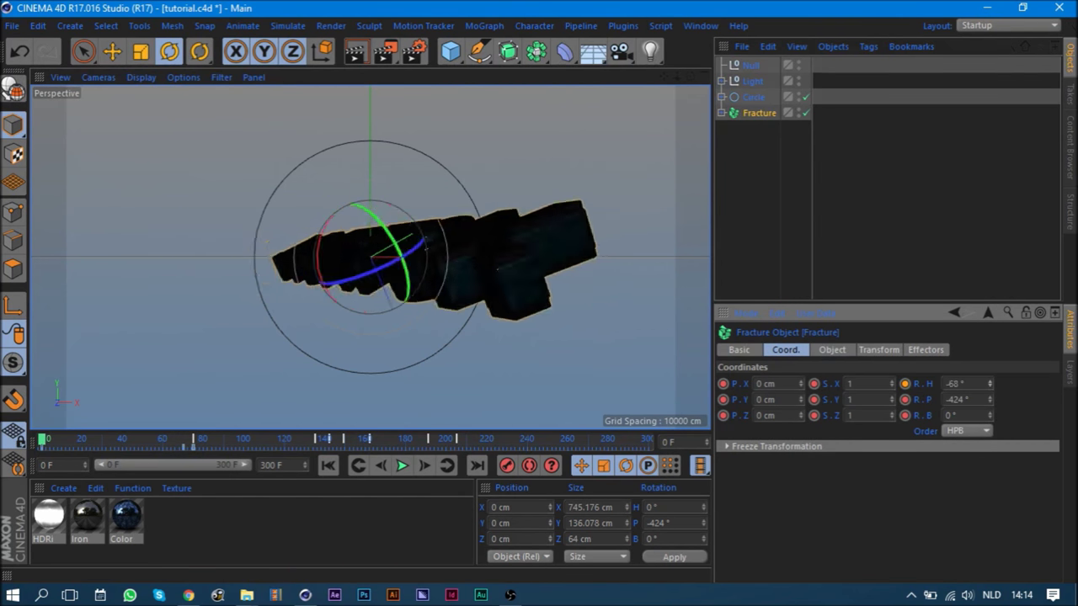
click(506, 465)
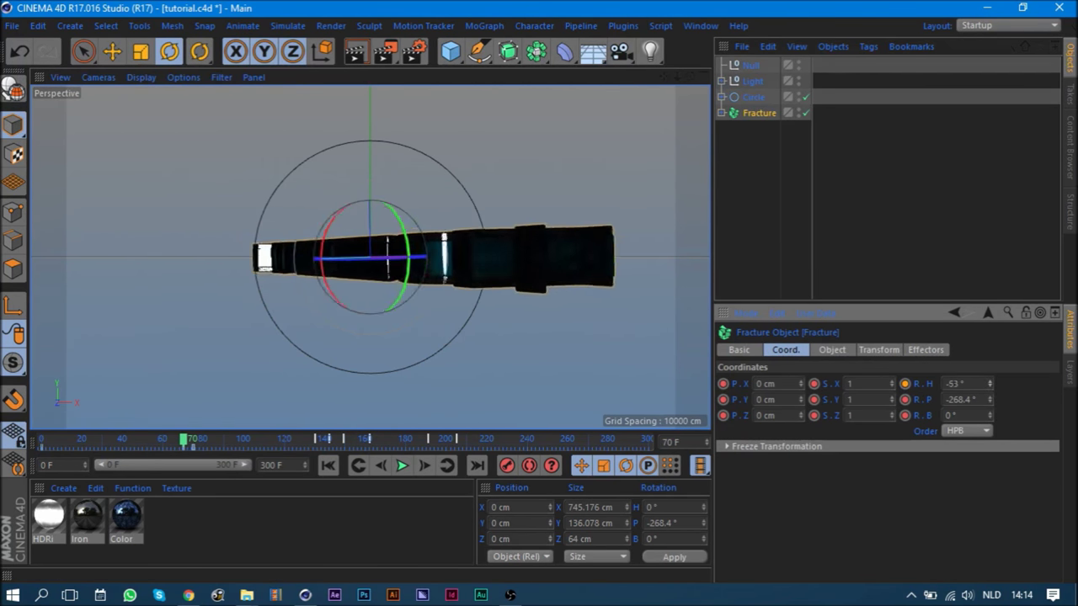
click(399, 466)
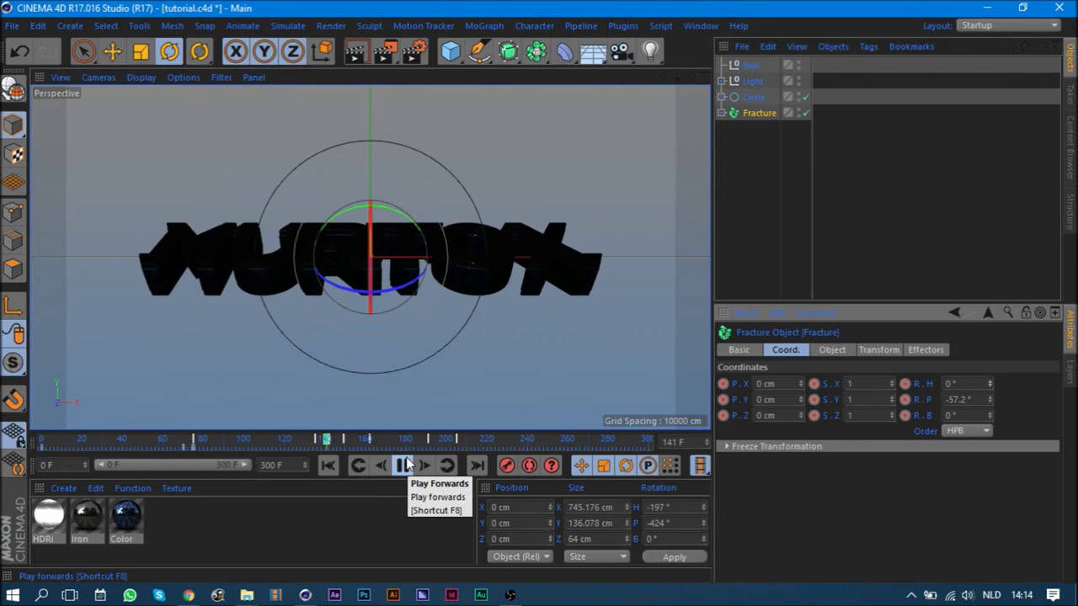
click(404, 466)
click(302, 439)
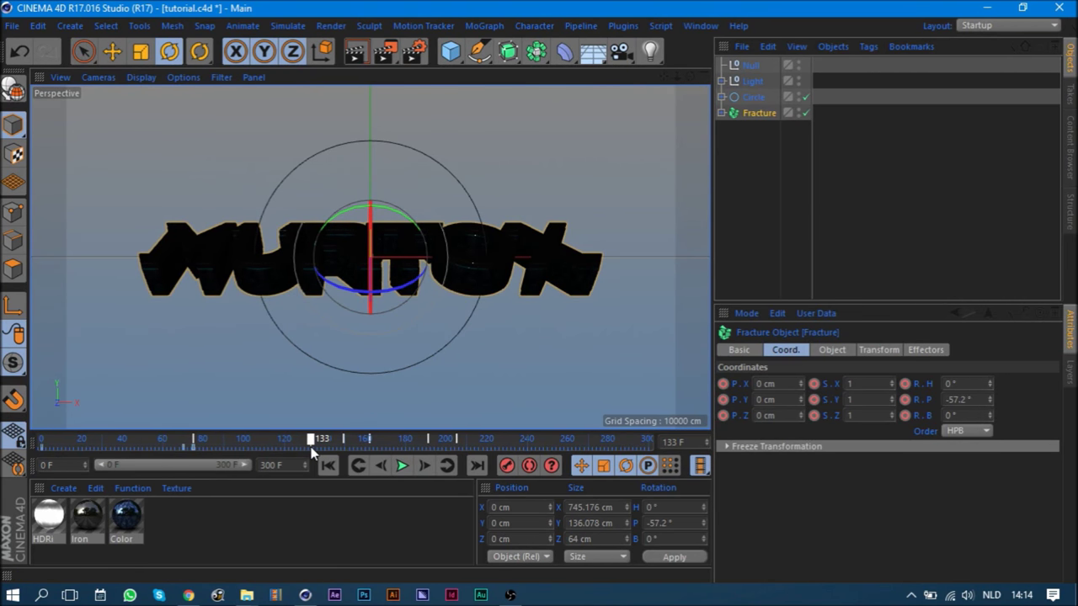
- In the Animation layout's Dope Sheet, move marker 2 onto frame 140 and check marker 3 at 148
click(977, 26)
click(986, 40)
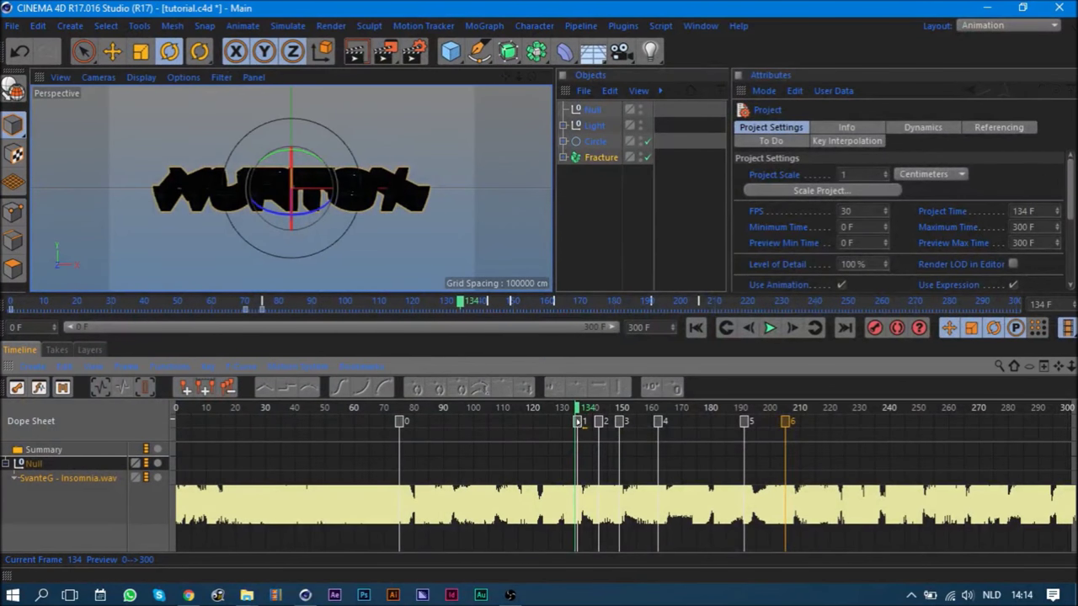
click(580, 422)
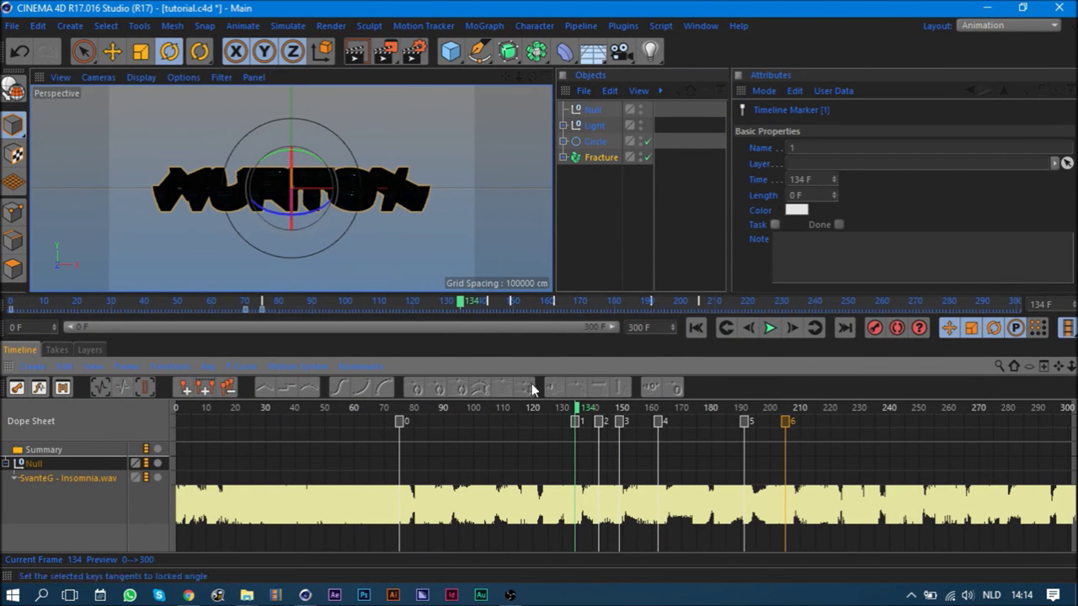
click(770, 328)
drag(434, 303, 479, 315)
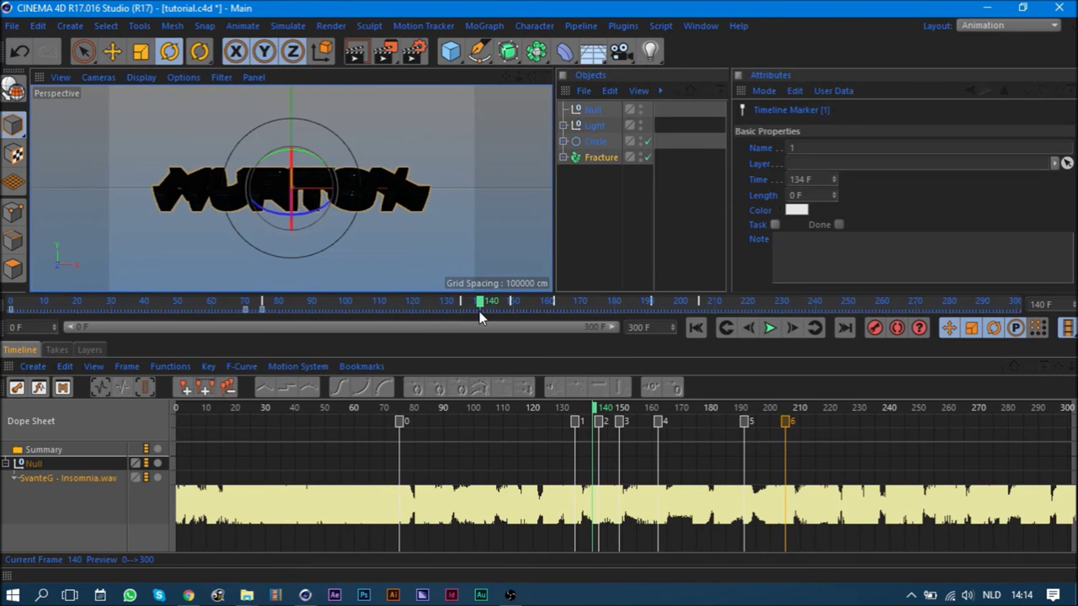
drag(602, 421, 593, 421)
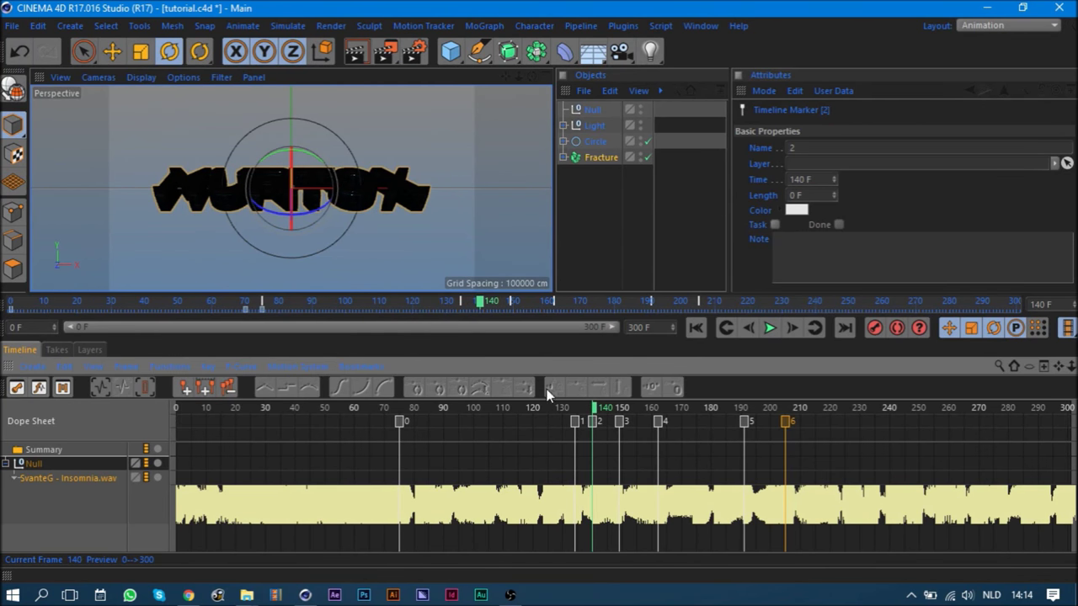
click(770, 329)
click(770, 329)
drag(459, 301, 506, 310)
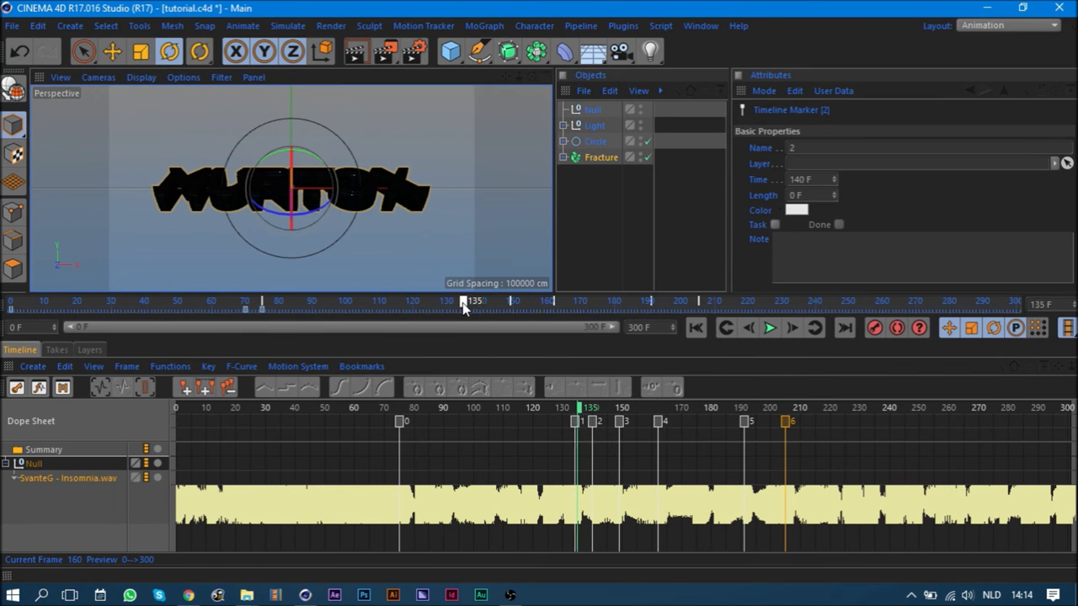
click(620, 422)
click(1008, 25)
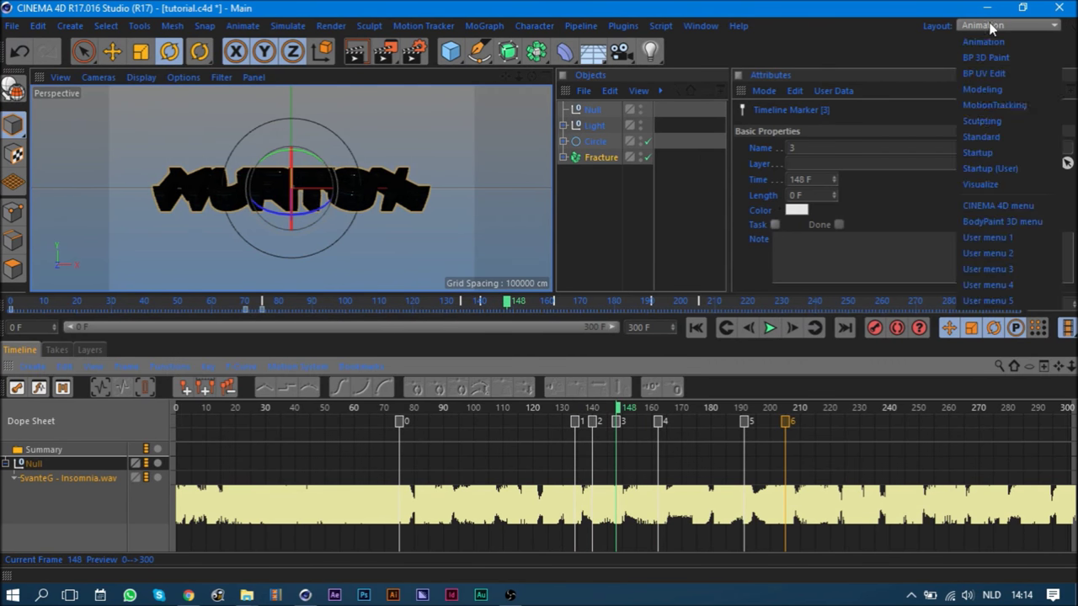
- Return to the Startup layout and rotate the MURTOX text upright at frame 131
click(1004, 166)
click(1007, 25)
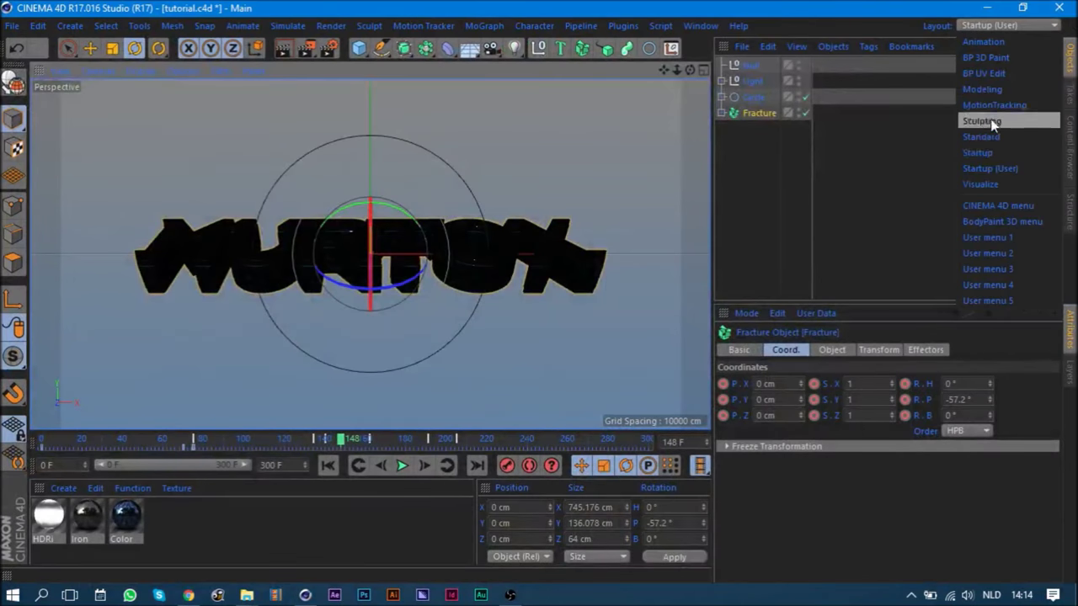
click(994, 153)
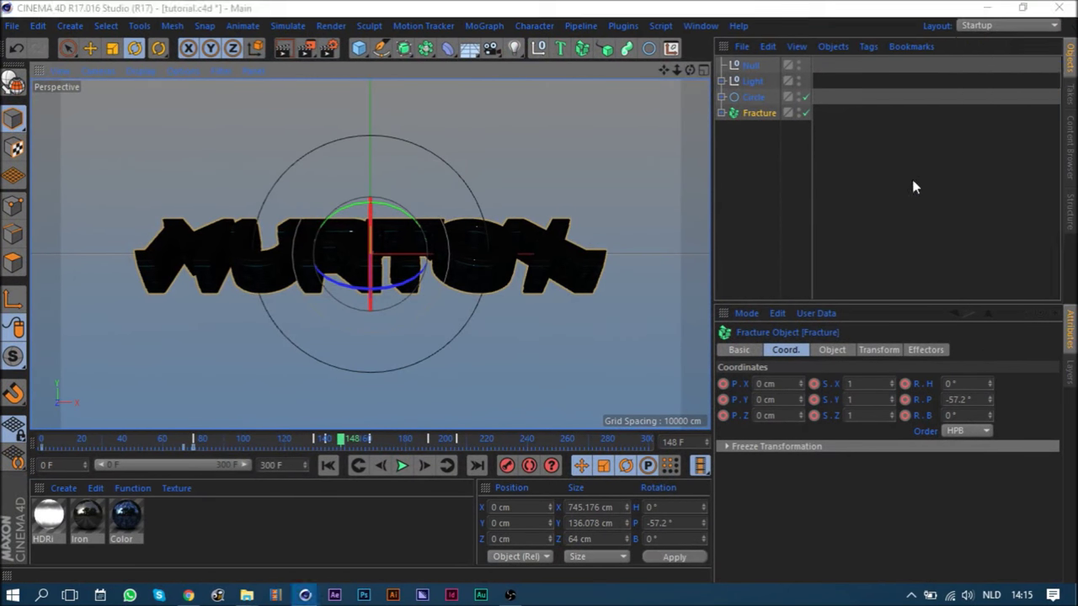
drag(186, 437, 1, 443)
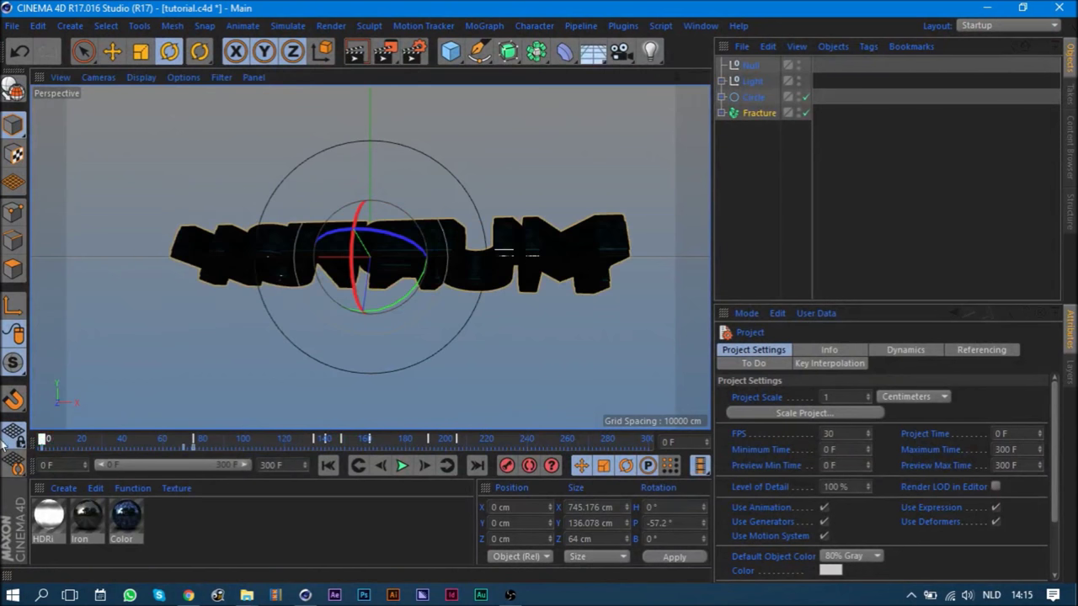
click(401, 468)
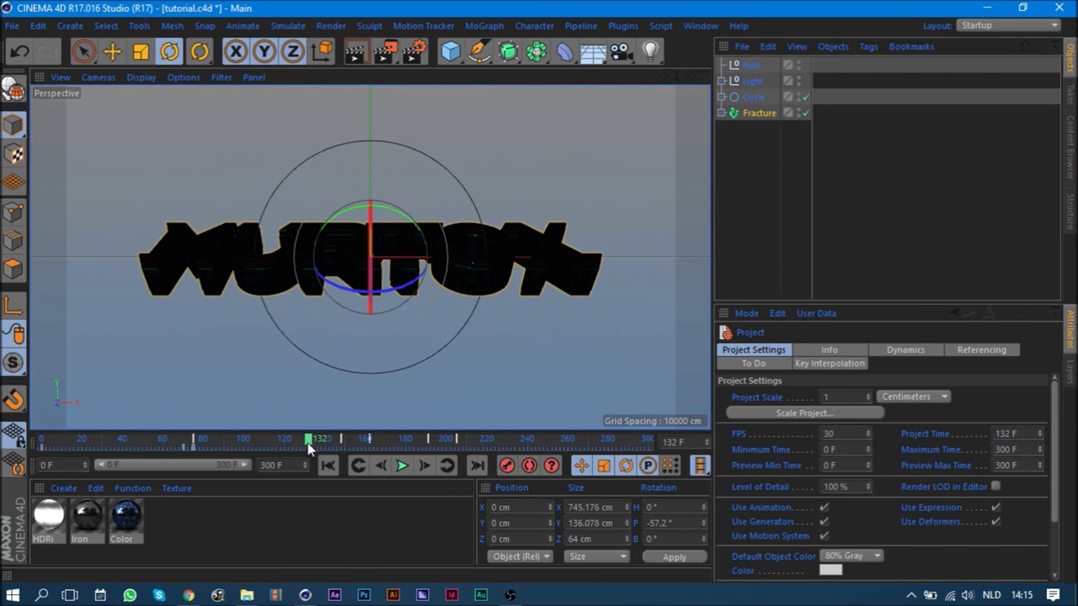
click(381, 466)
click(381, 466)
click(380, 467)
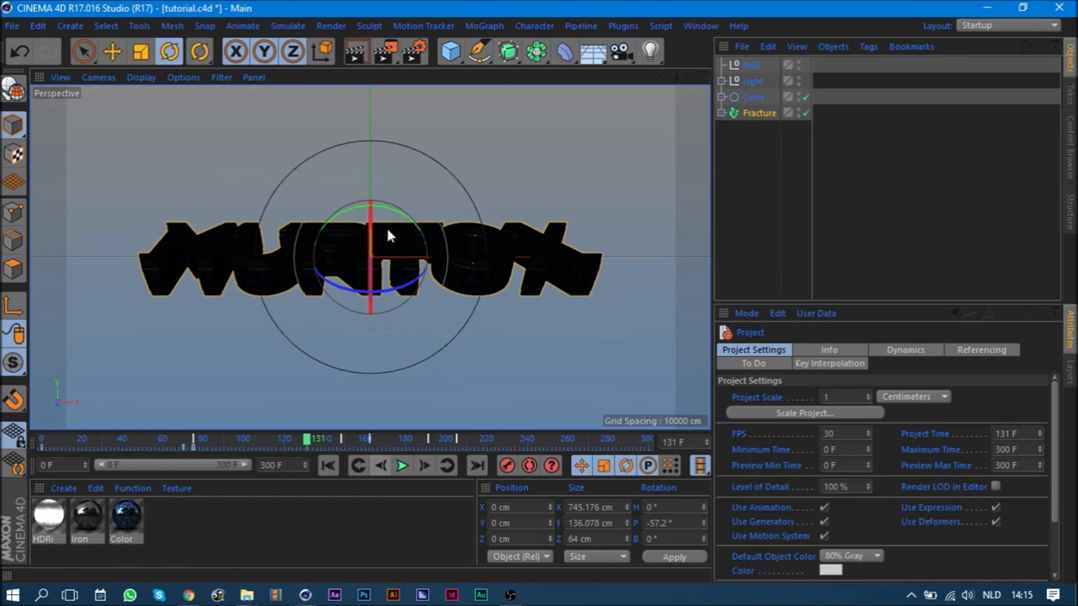
drag(371, 217, 367, 399)
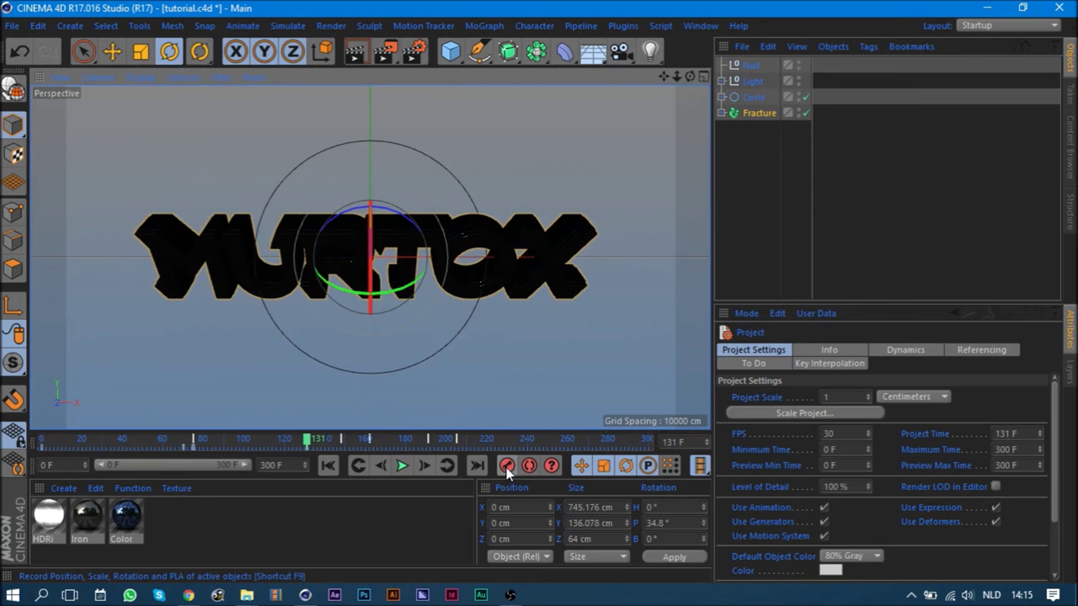
- Set the viewport to Constant Shading (Lines) and flip the text upside down at frame 134
click(187, 78)
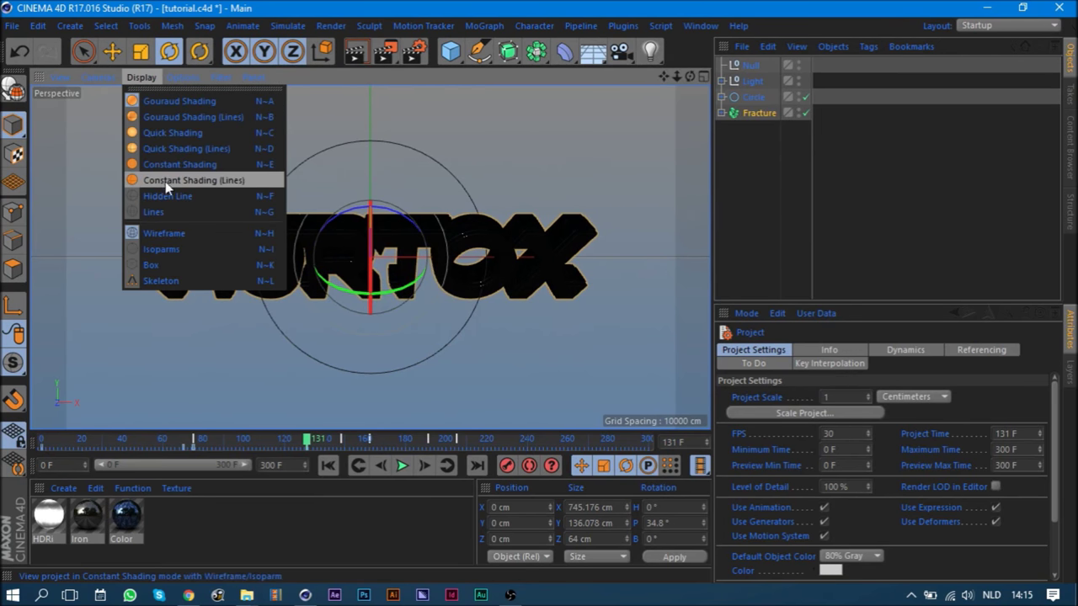
click(176, 202)
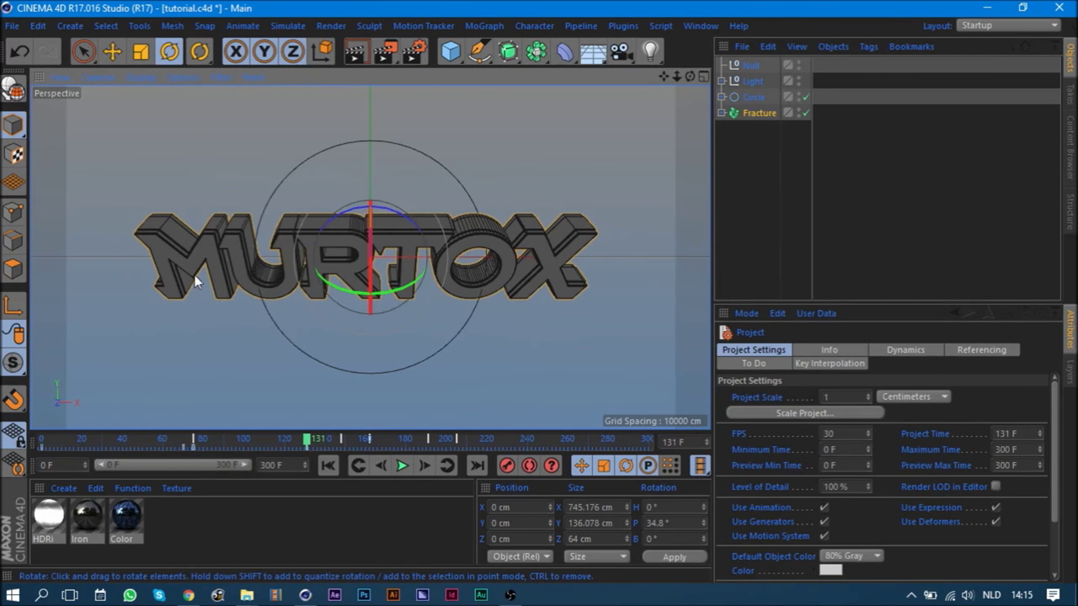
click(425, 465)
click(425, 465)
click(425, 465)
drag(374, 235, 371, 253)
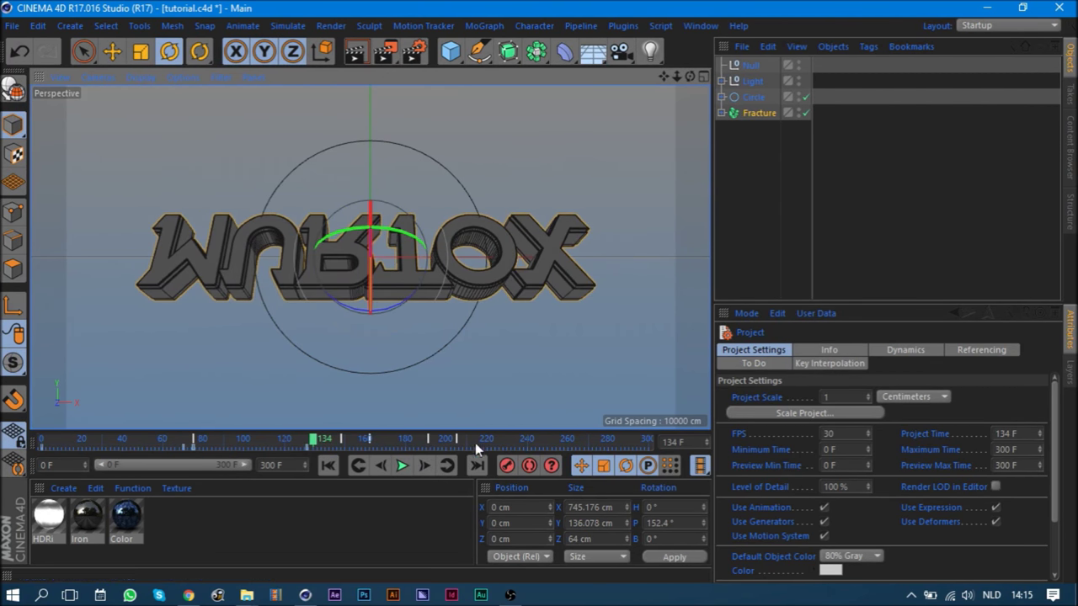
- Move the current time to frame 140 and switch back to the Animation layout
drag(315, 439, 399, 439)
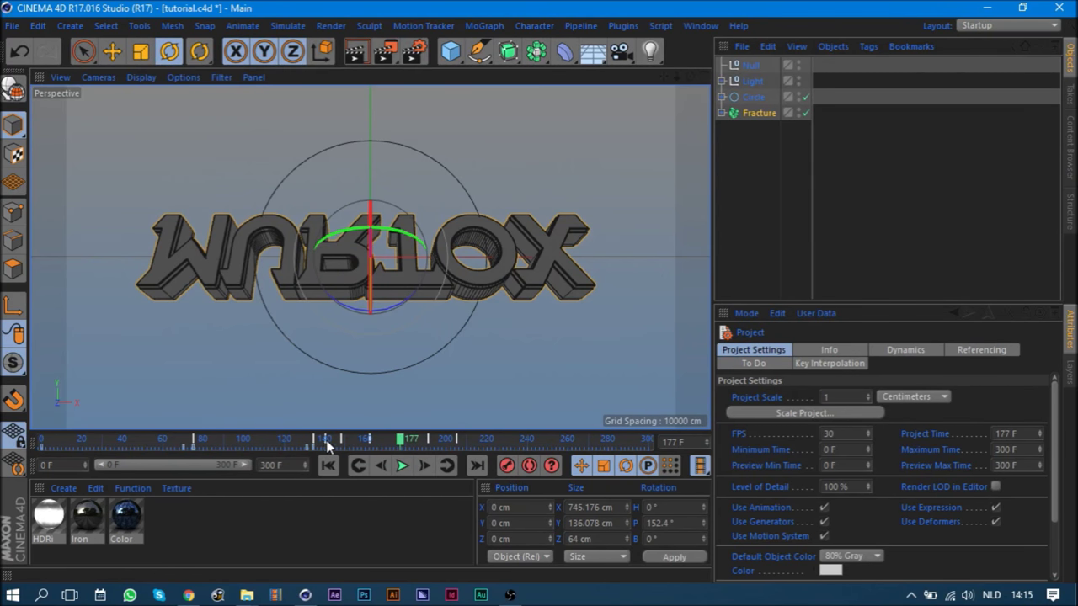
click(328, 442)
click(382, 465)
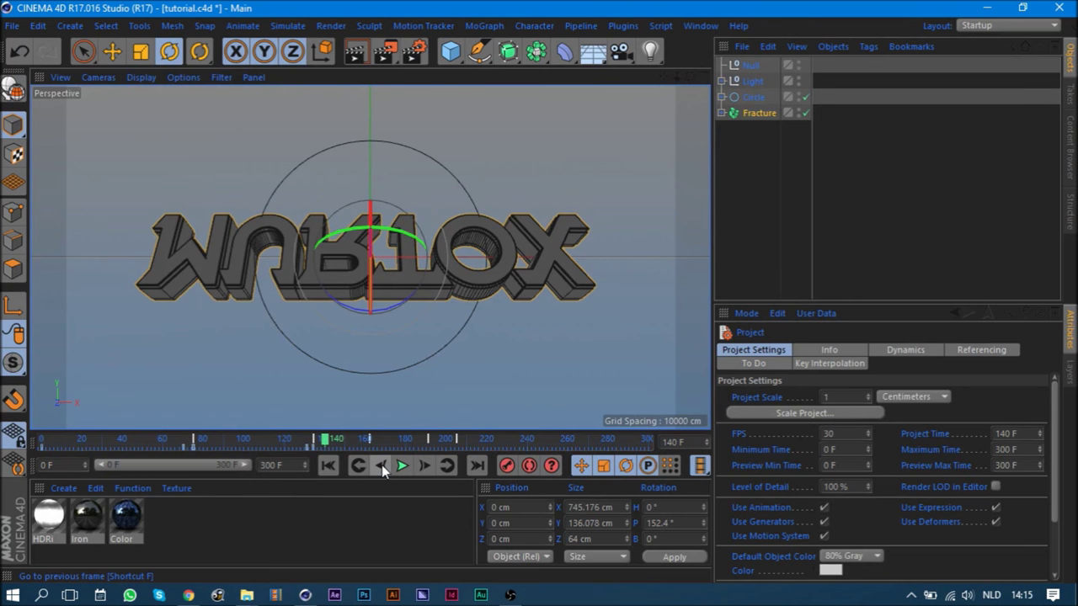
click(972, 23)
click(982, 45)
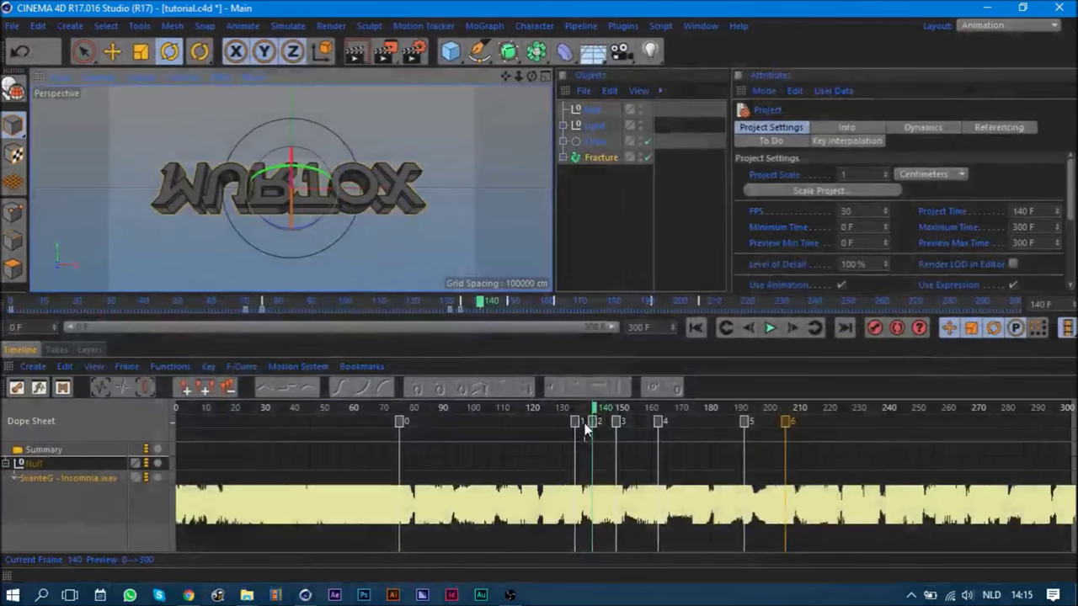
- Key the text's heading rotation over a few frames so the mirrored text reads MURTOX frontally
click(749, 329)
click(748, 328)
click(749, 329)
drag(290, 182, 291, 186)
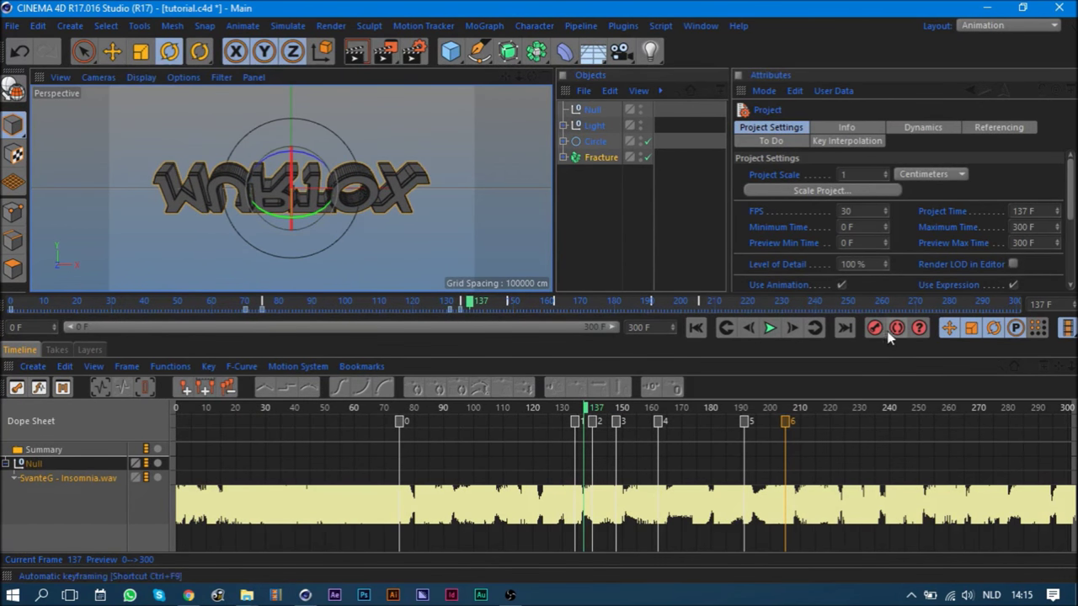
click(791, 328)
click(791, 328)
click(791, 329)
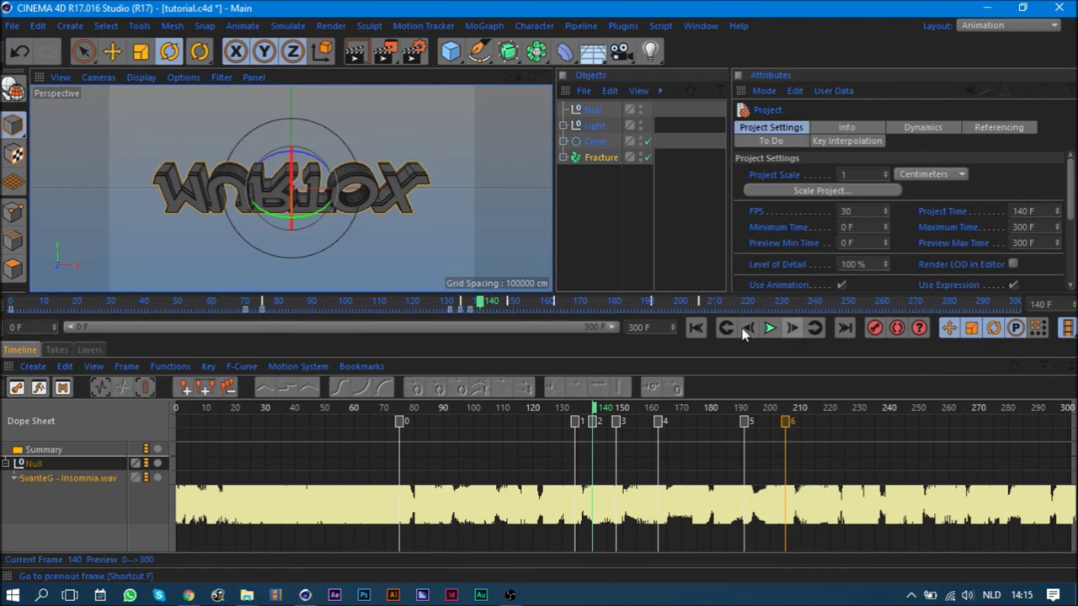
drag(291, 166, 292, 287)
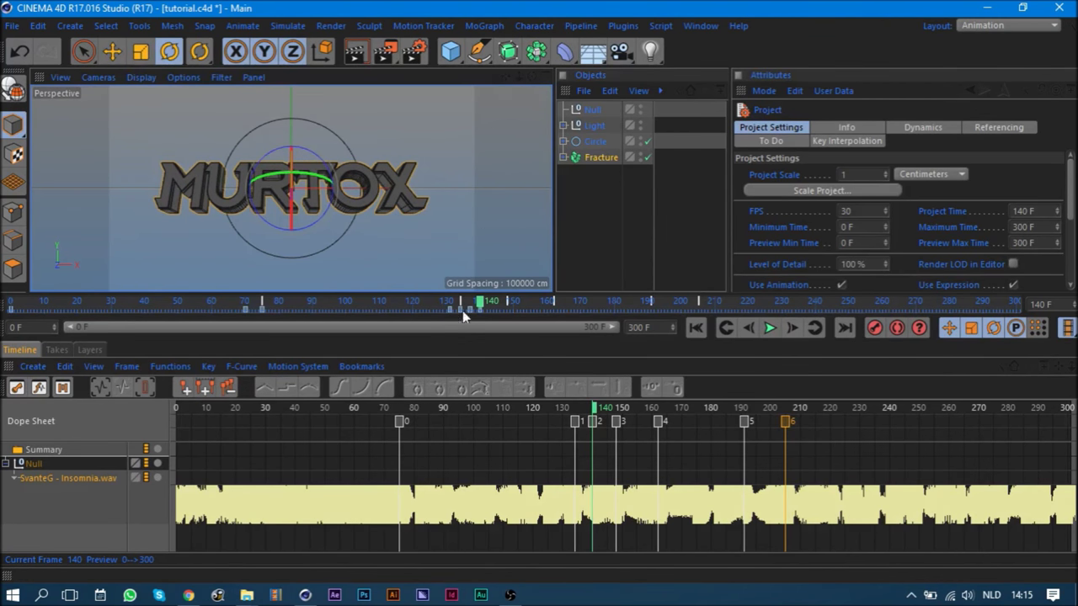
- Key rotation around frame 148 (marker 3), flipping MURTOX to about -167° heading
click(618, 406)
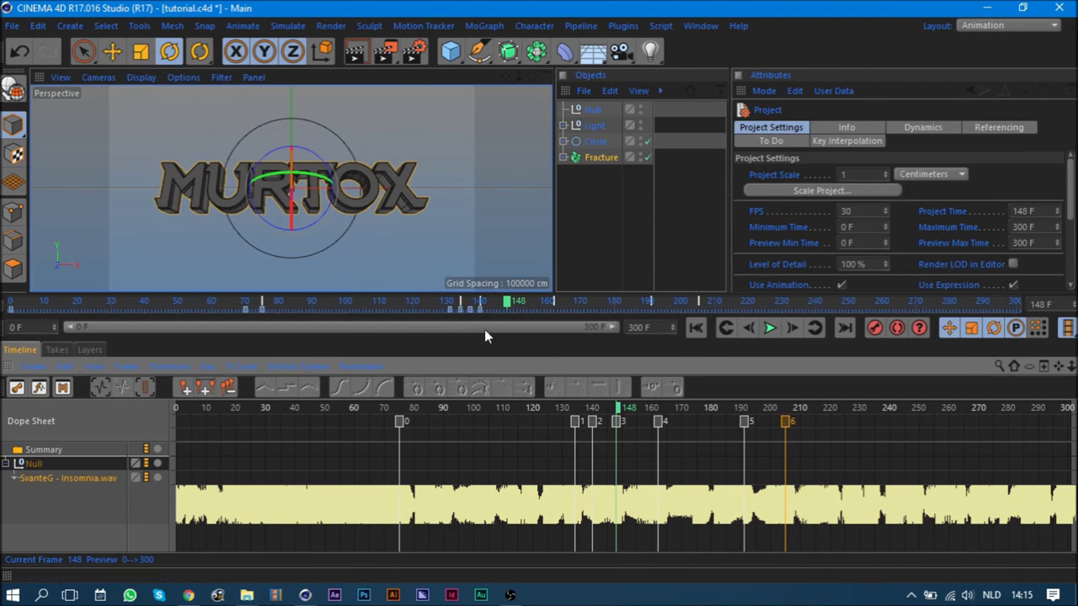
click(750, 330)
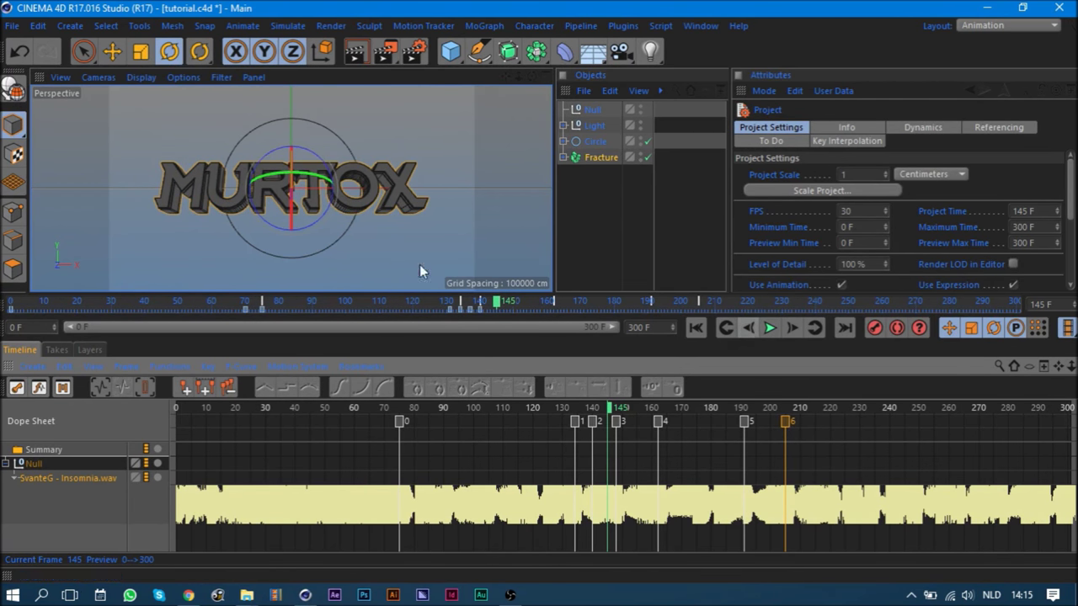
drag(291, 221, 307, 255)
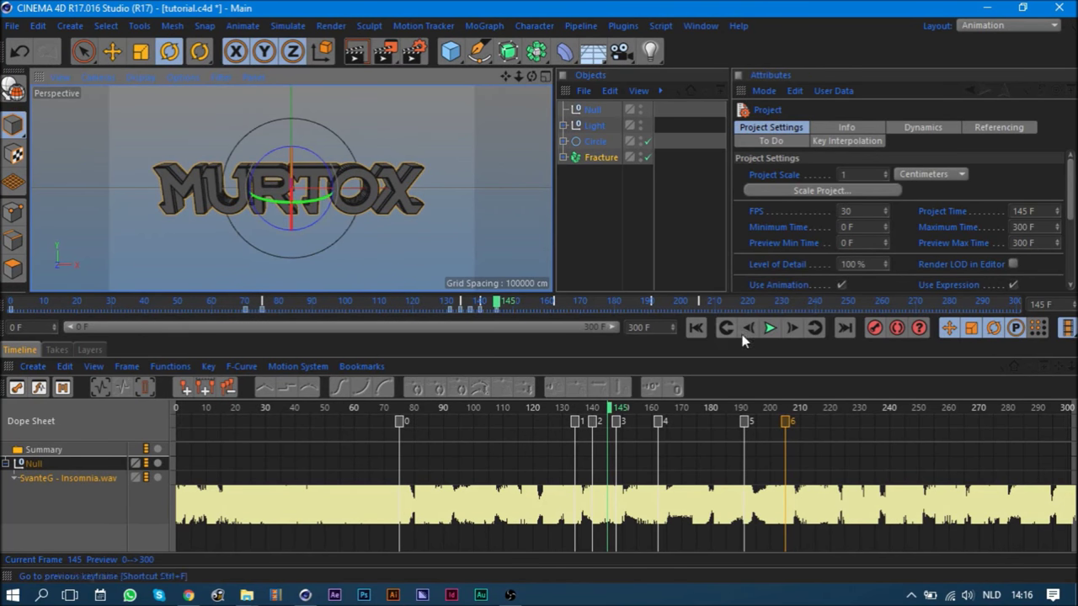
click(788, 330)
click(789, 330)
click(788, 330)
mouse_move(294, 229)
mouse_down()
mouse_move(293, 193)
mouse_move(328, 238)
mouse_up()
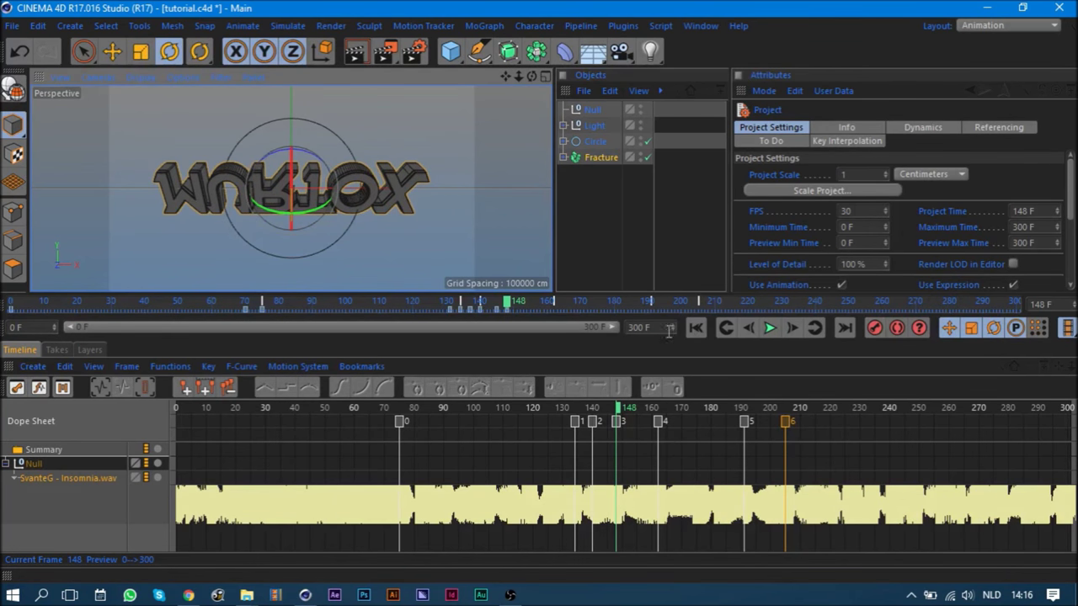
- Key rotation at frames 159 and 162 so the text flips and ends upright, facing front
click(555, 304)
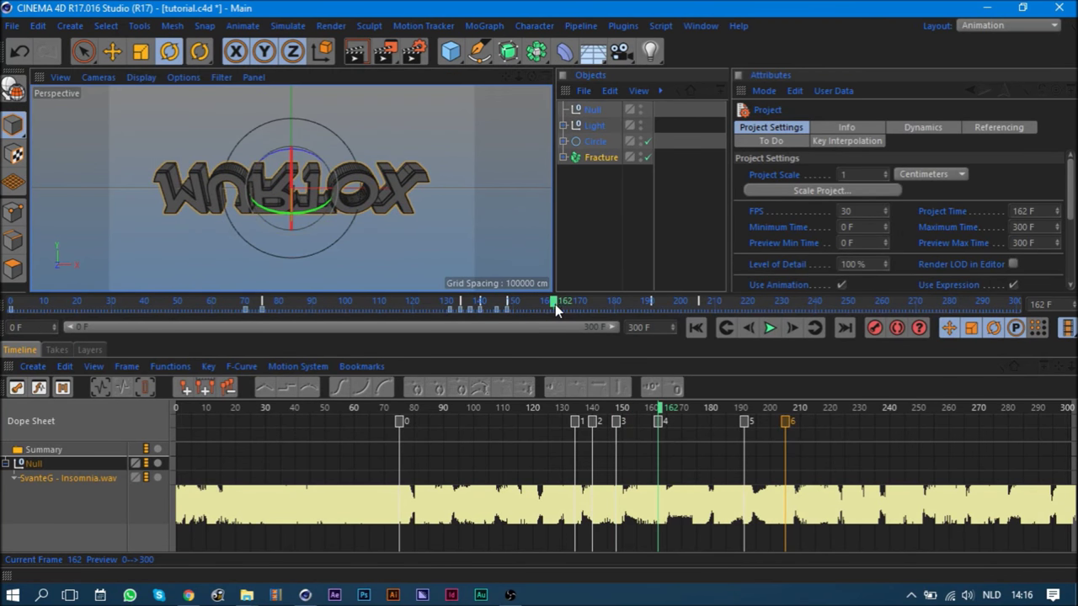
click(755, 329)
click(755, 329)
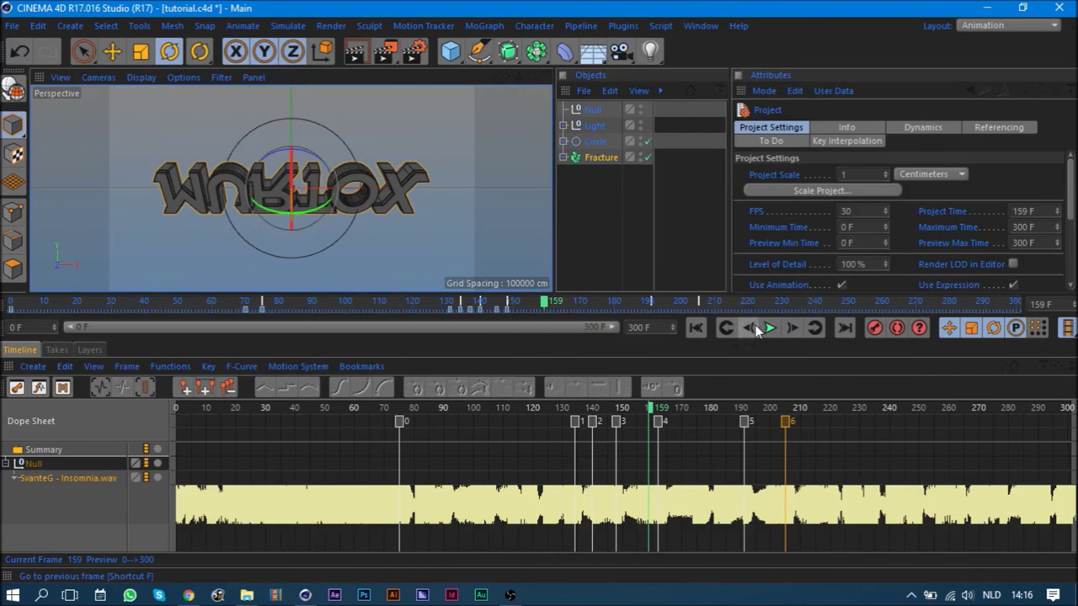
drag(291, 192, 299, 131)
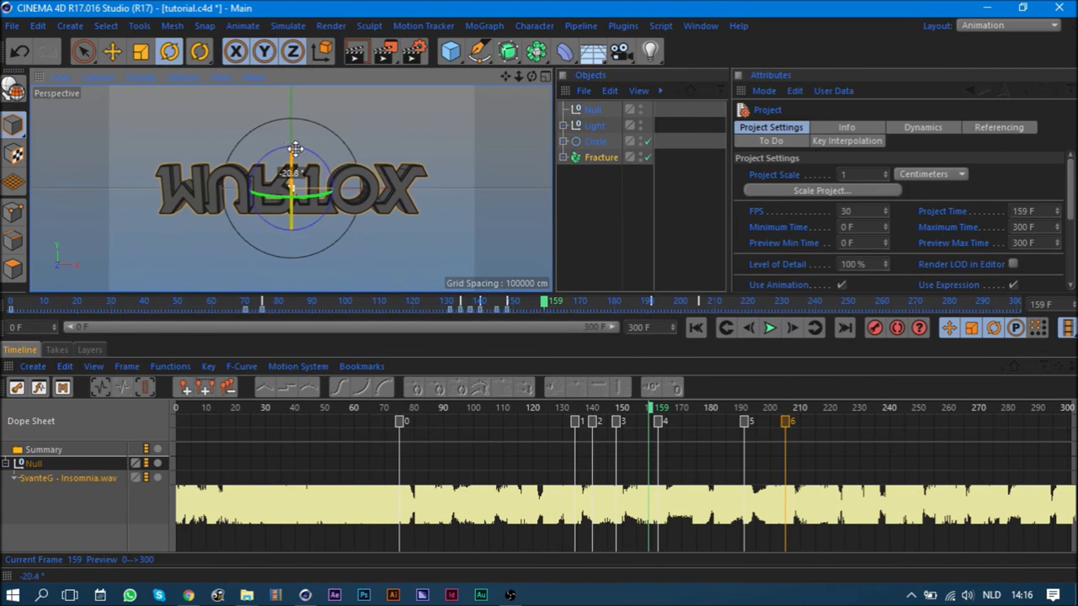
click(791, 330)
click(790, 330)
click(791, 329)
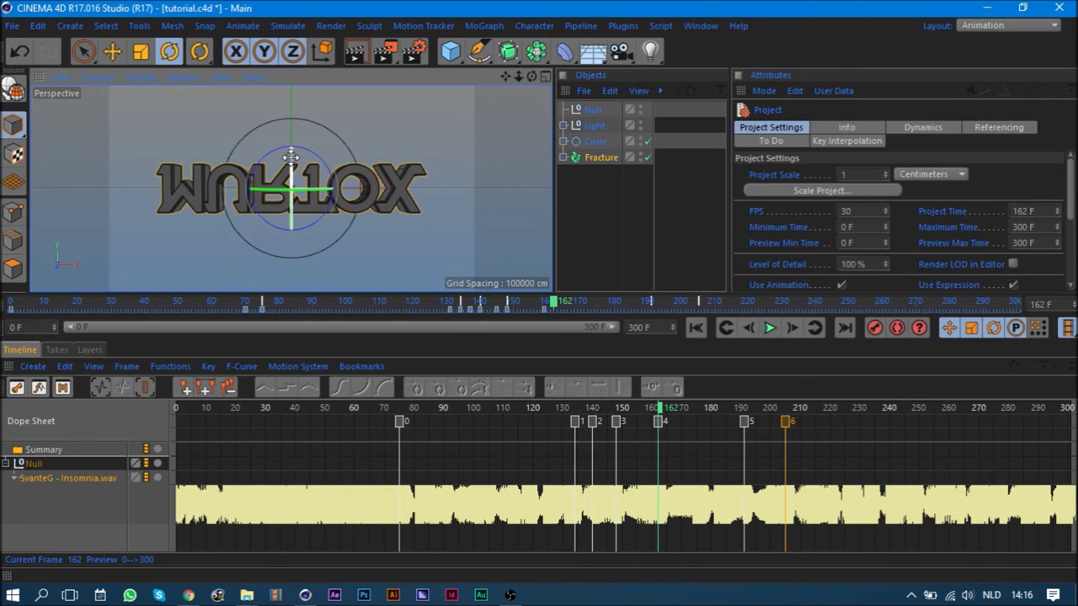
drag(293, 221, 295, 265)
key(Escape)
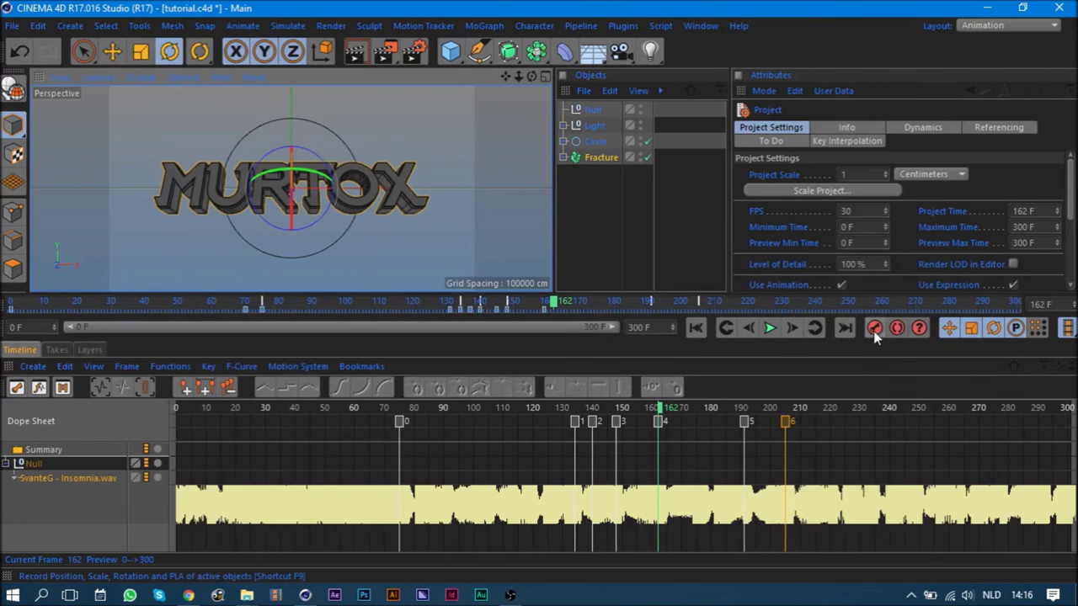
- Key the text's rotation at frames 188 and 191 around marker 5
click(744, 409)
click(750, 329)
click(749, 329)
click(750, 329)
drag(292, 179, 298, 272)
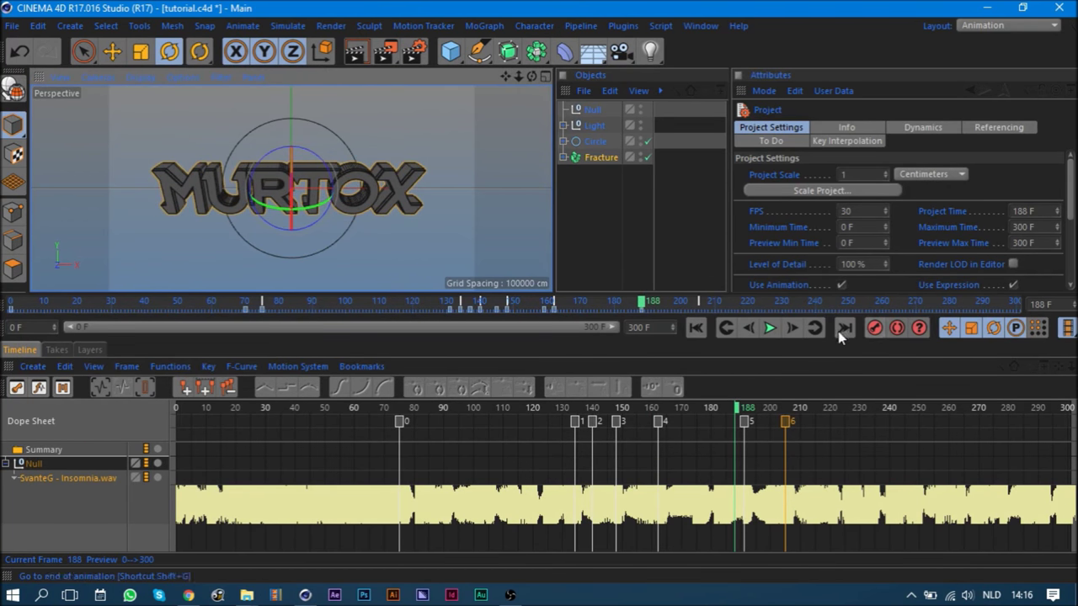
click(794, 330)
click(794, 330)
click(794, 330)
drag(292, 193, 297, 278)
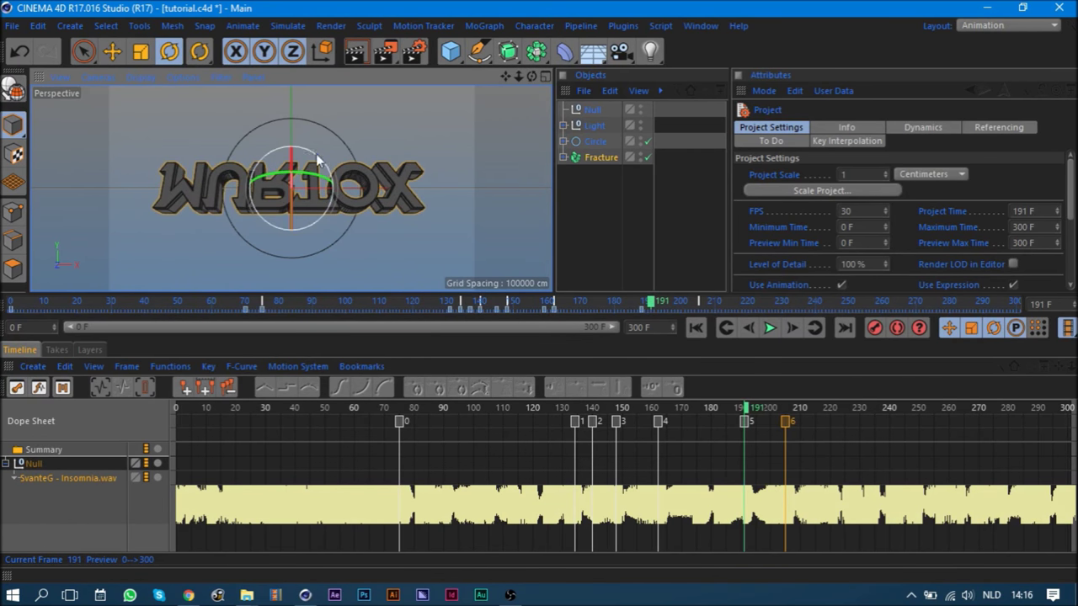
- Key a flip at frame 202, upright MURTOX at frame 205, and a slight turn at frame 300
click(789, 408)
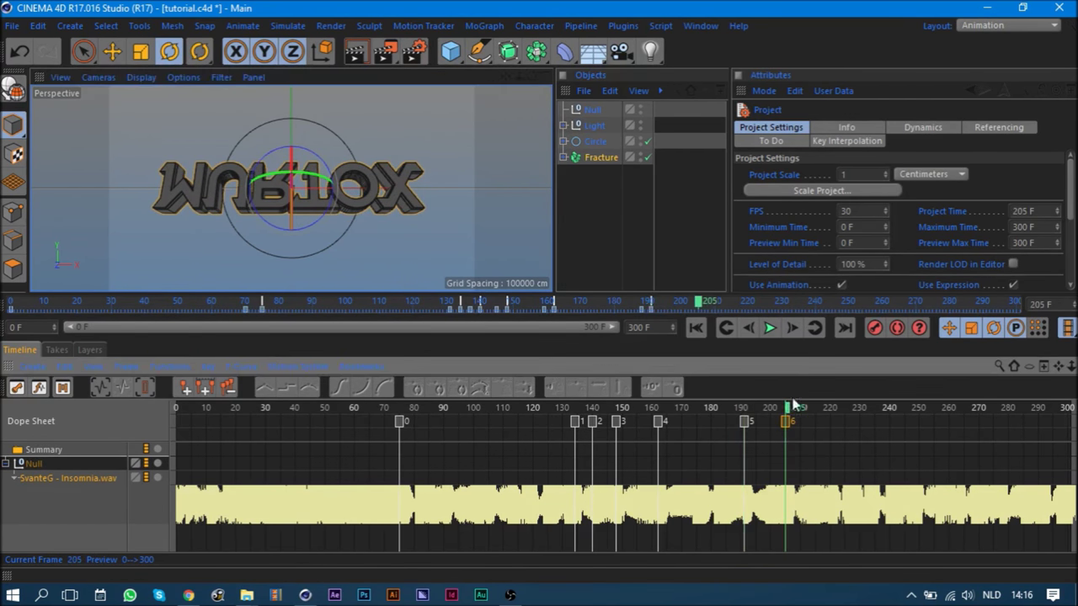
click(748, 329)
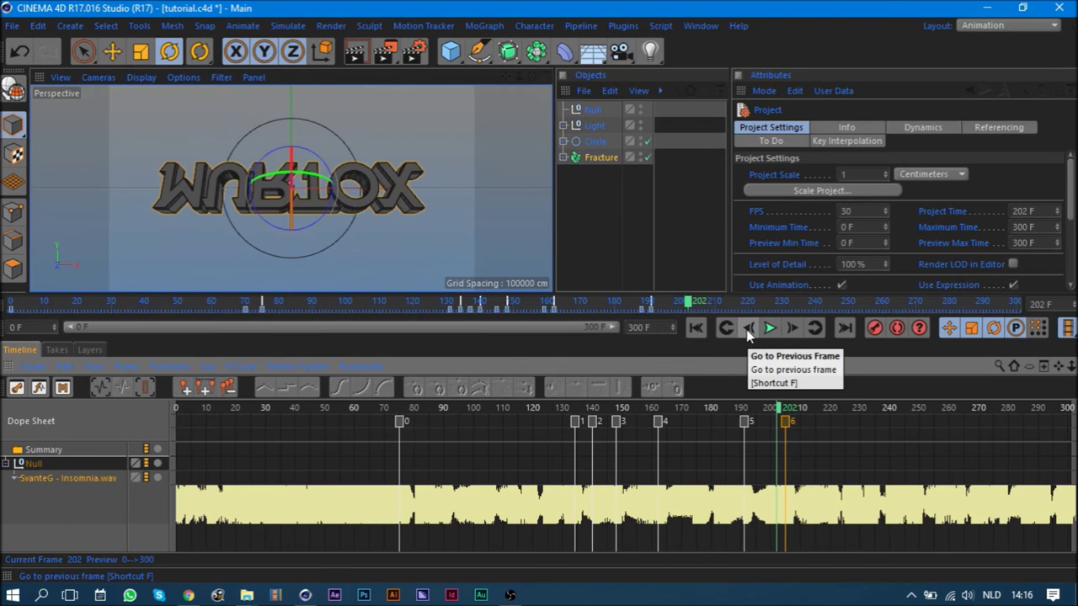
mouse_move(289, 196)
mouse_down()
mouse_move(286, 265)
mouse_move(761, 243)
mouse_up()
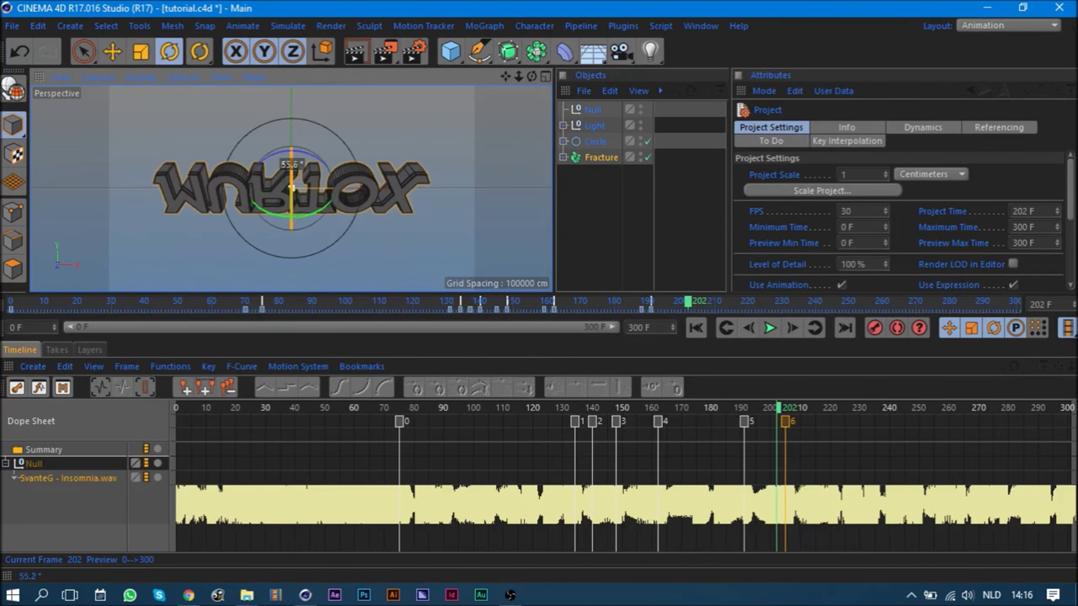
click(793, 329)
click(792, 329)
click(793, 328)
drag(291, 209, 292, 166)
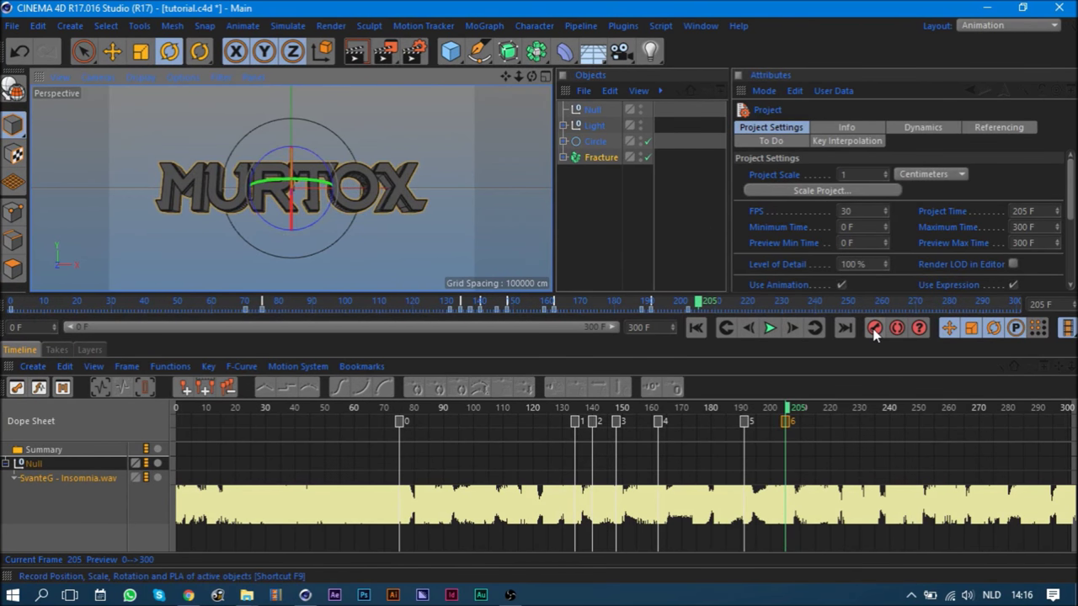
click(1017, 303)
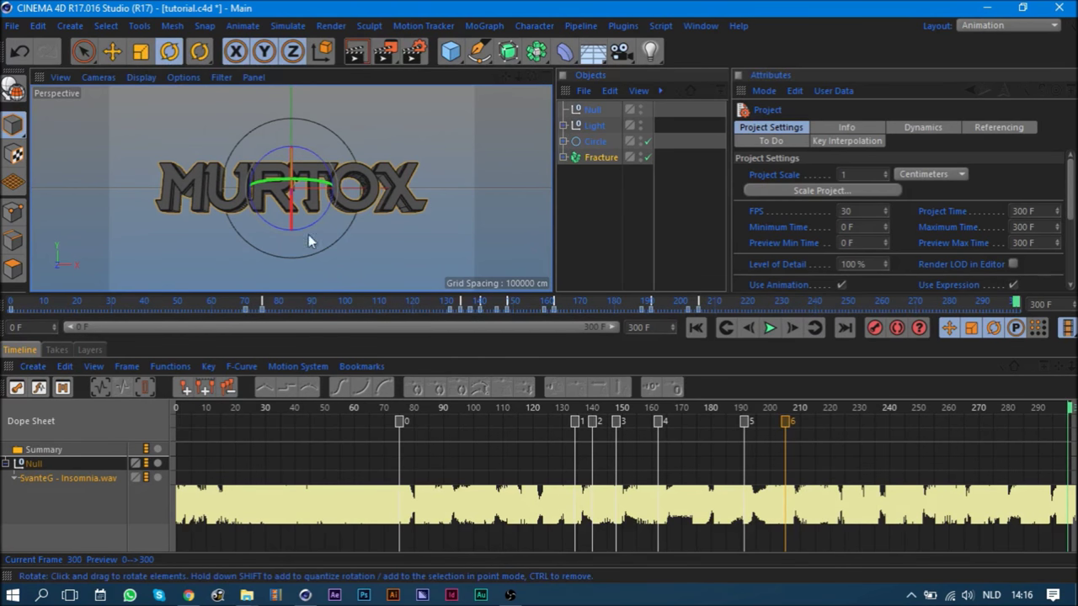
drag(290, 206, 297, 261)
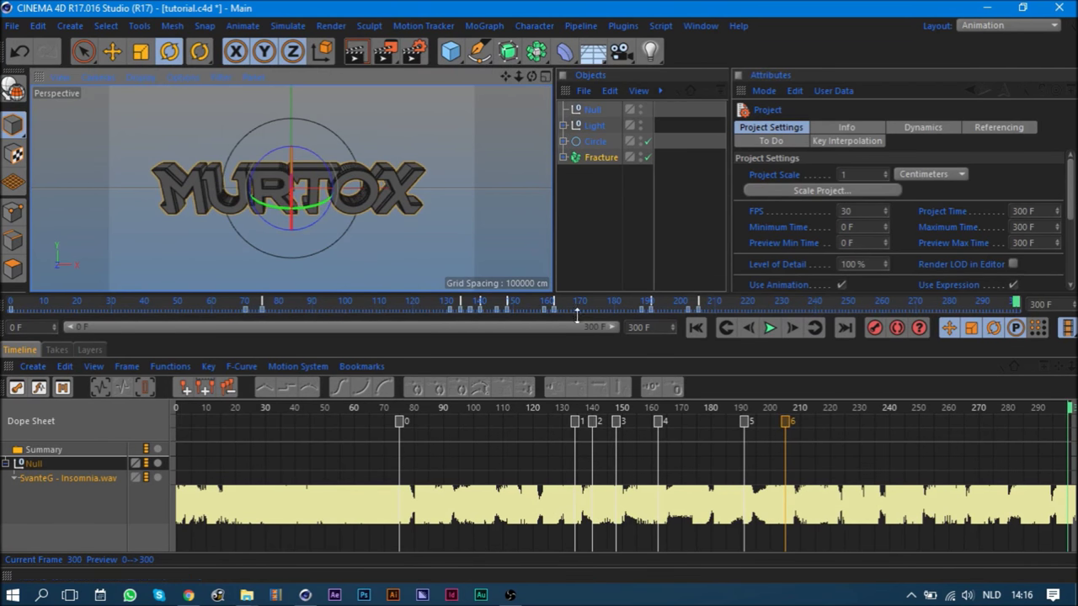
click(1008, 26)
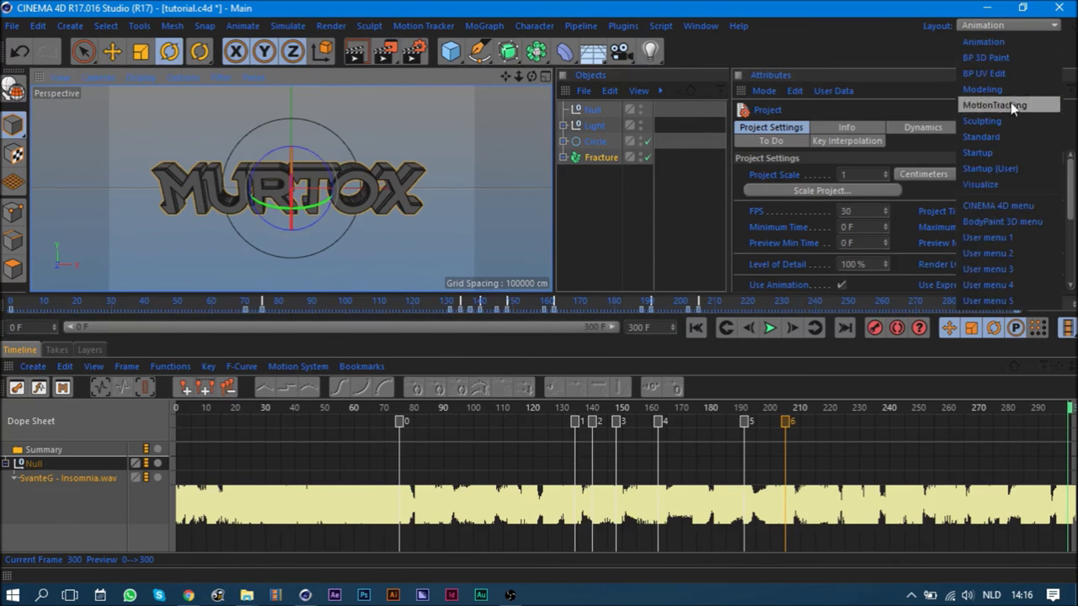
- Switch to the Startup layout and play the animation from the start
click(990, 149)
click(329, 465)
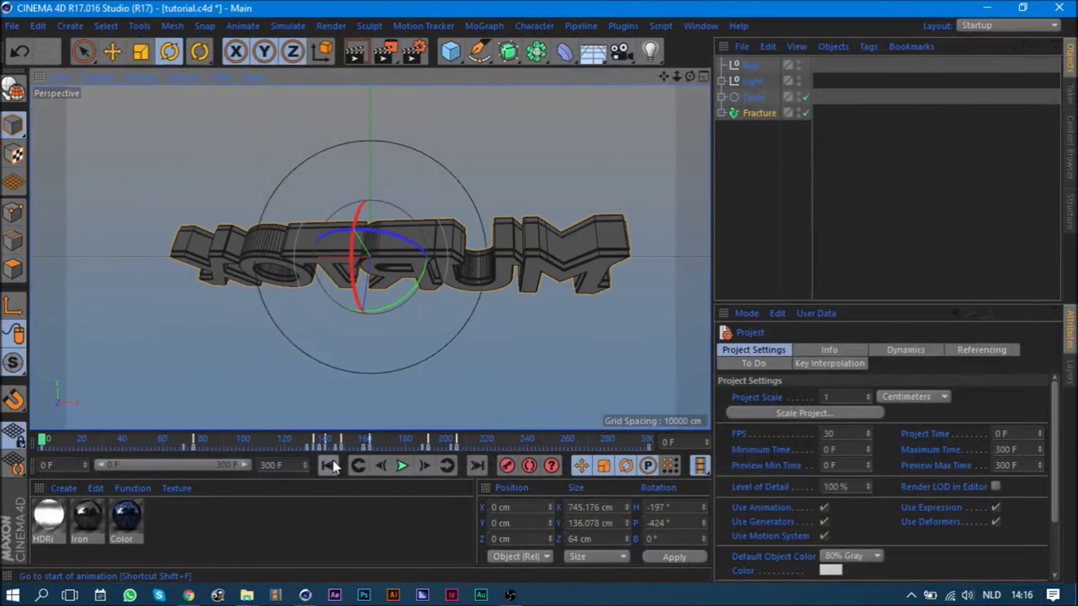
click(394, 464)
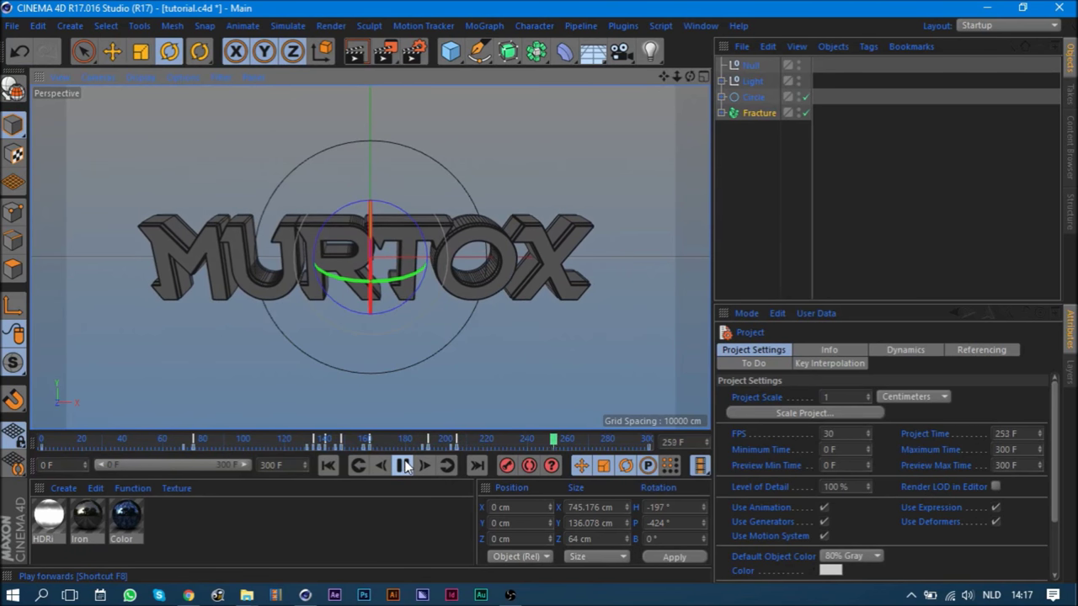
click(405, 466)
- Lower the text's pitch rotation slightly at frames 205 and 300
click(358, 466)
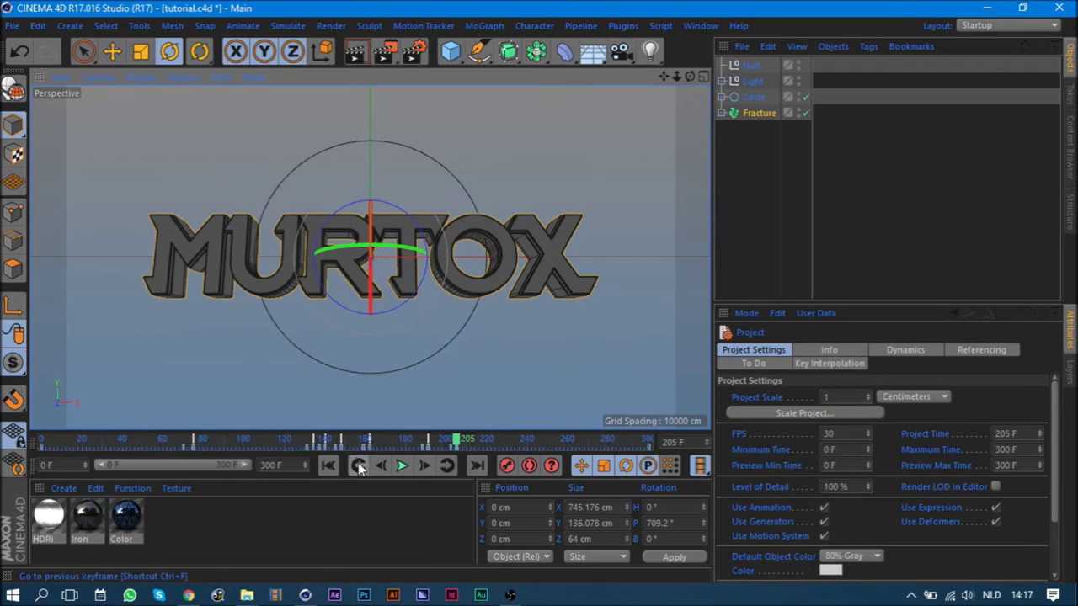
drag(369, 271, 371, 252)
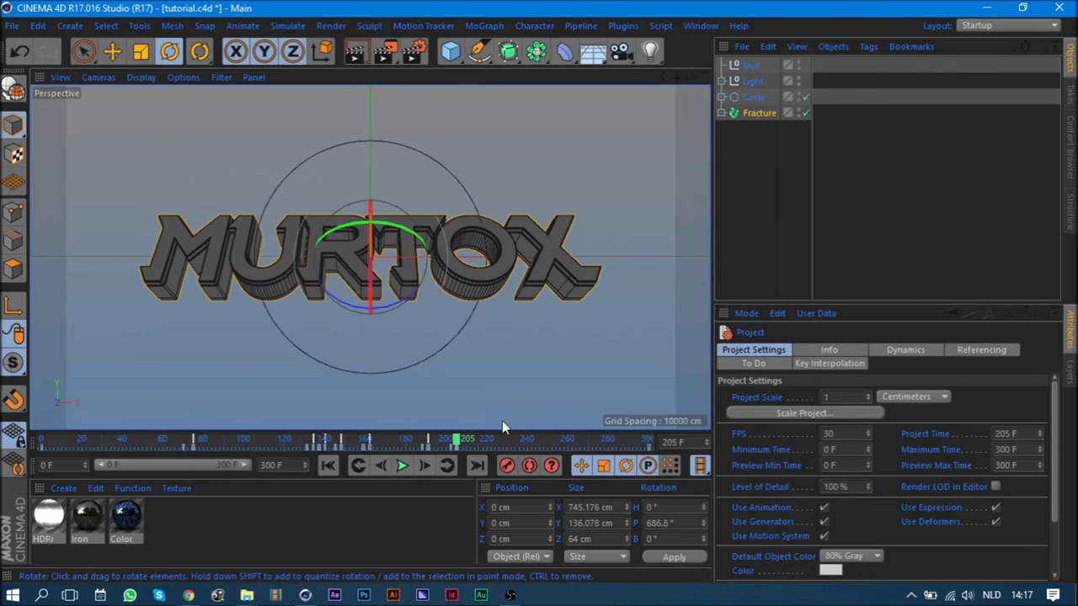
click(446, 466)
drag(367, 250, 369, 236)
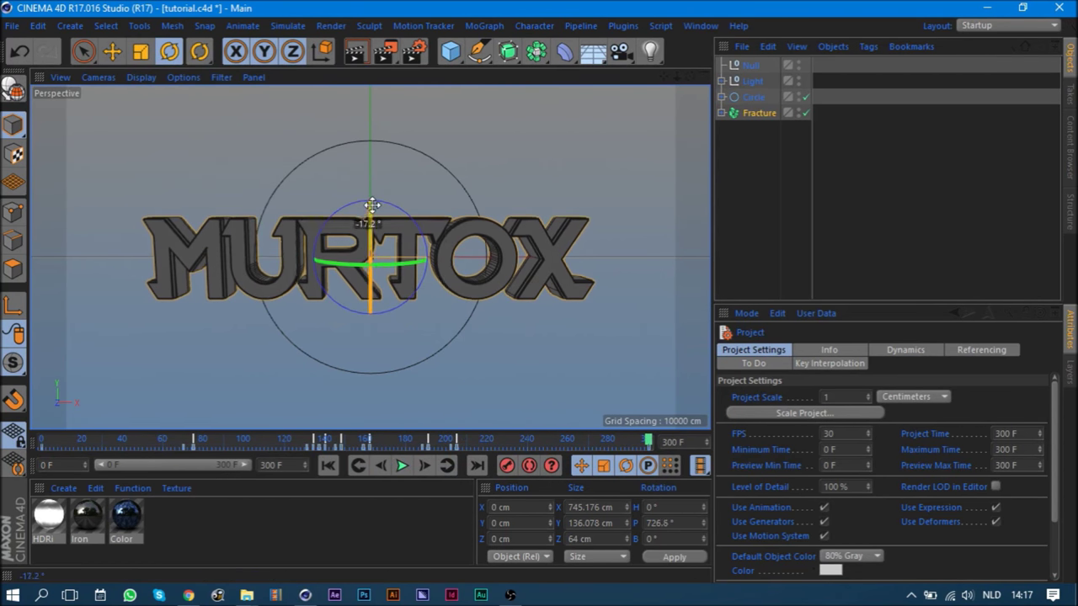
- Replay parts of the spin, stop at frame 185, and inspect Fracture's 369.006° pitch value
click(403, 439)
click(403, 466)
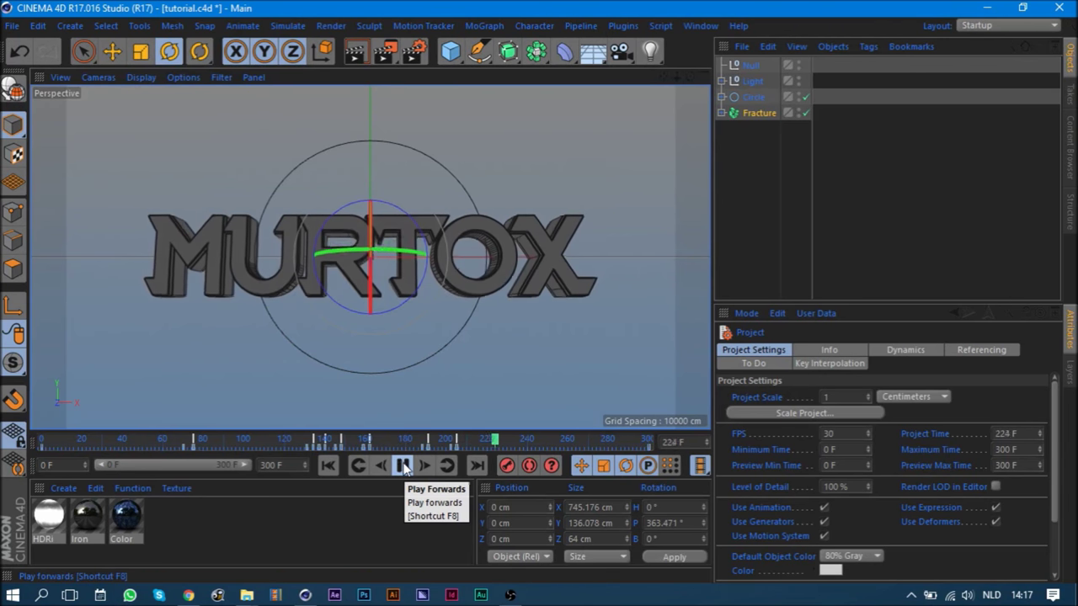
click(403, 466)
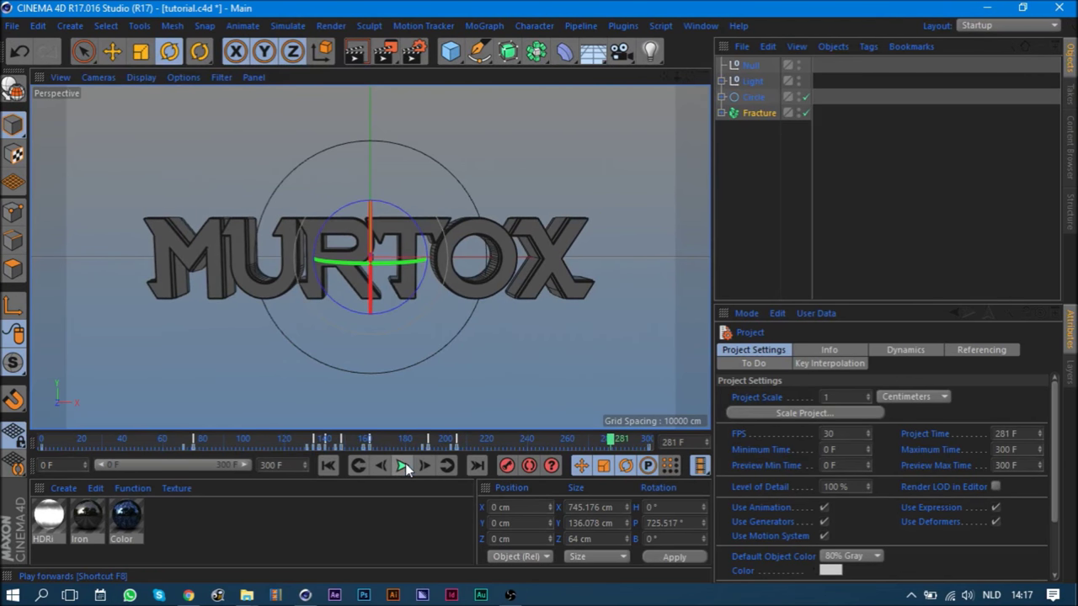
drag(296, 440, 236, 440)
click(403, 466)
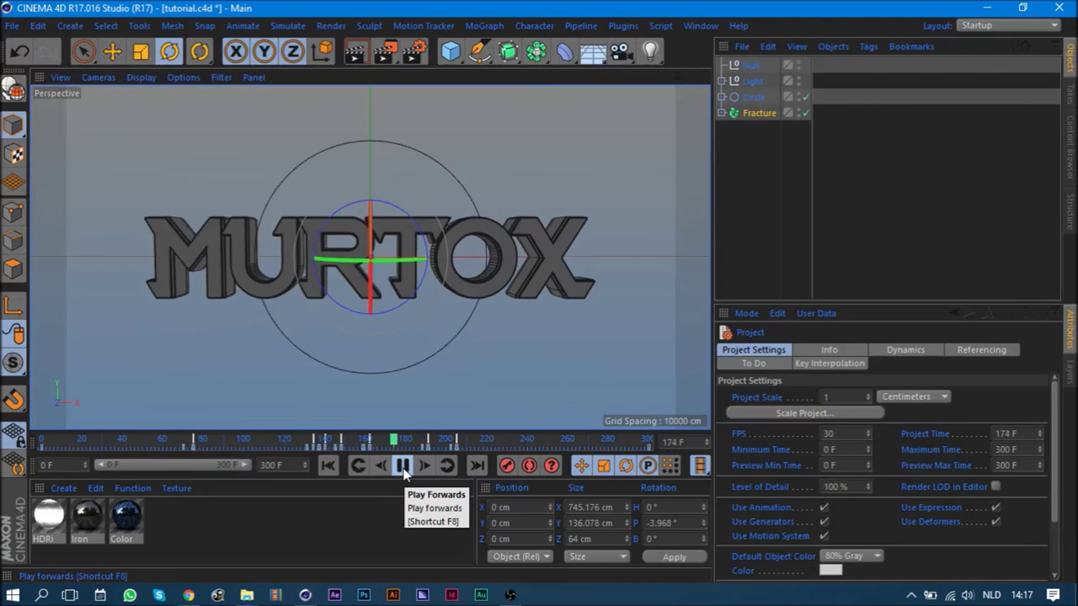
click(403, 466)
drag(403, 435, 417, 440)
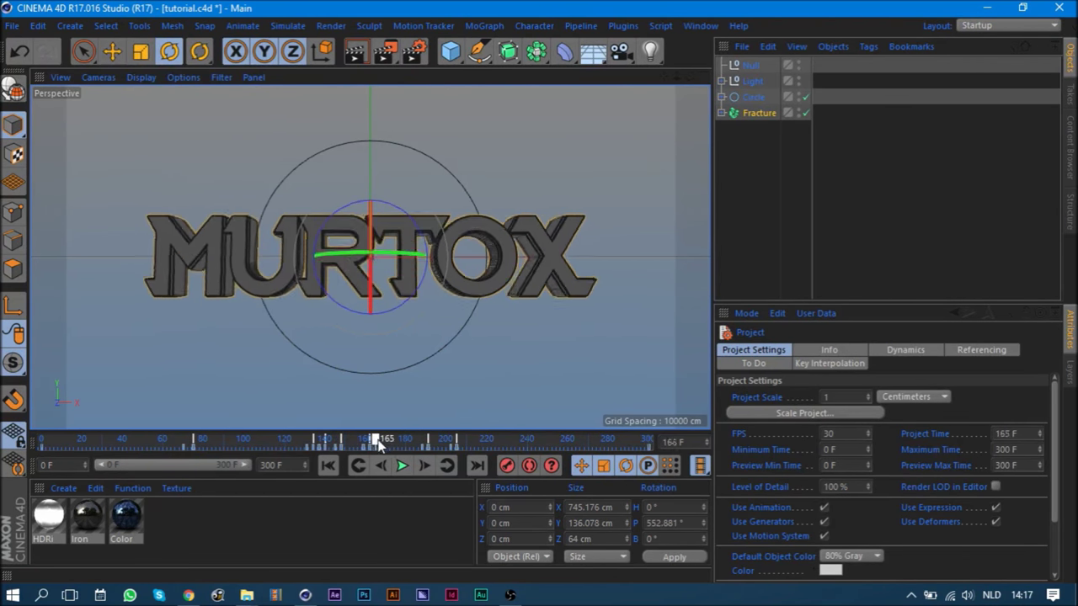
click(759, 114)
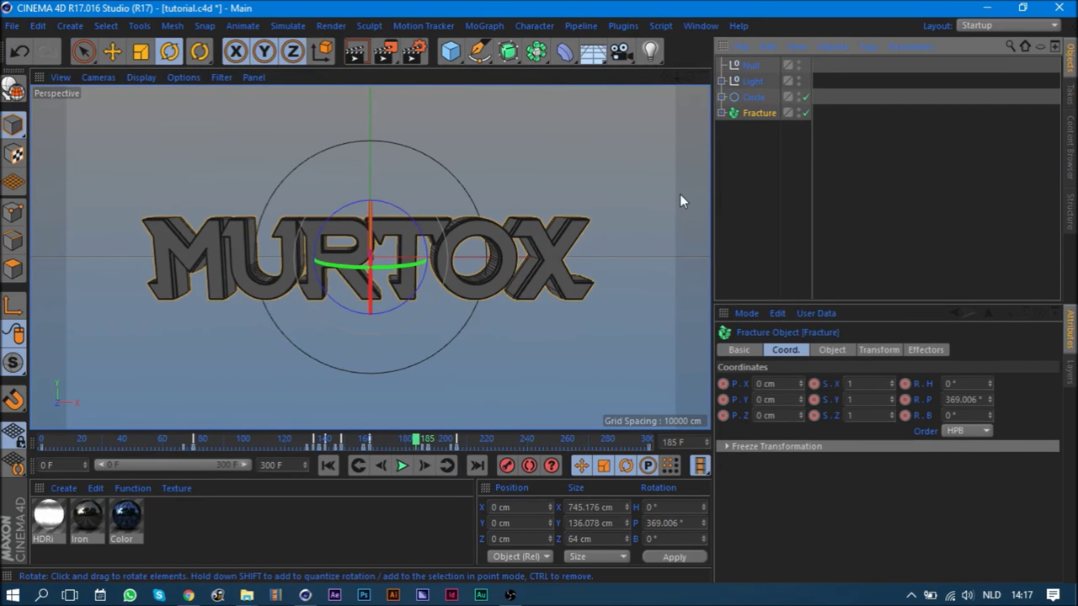
right_click(926, 400)
mouse_move(969, 303)
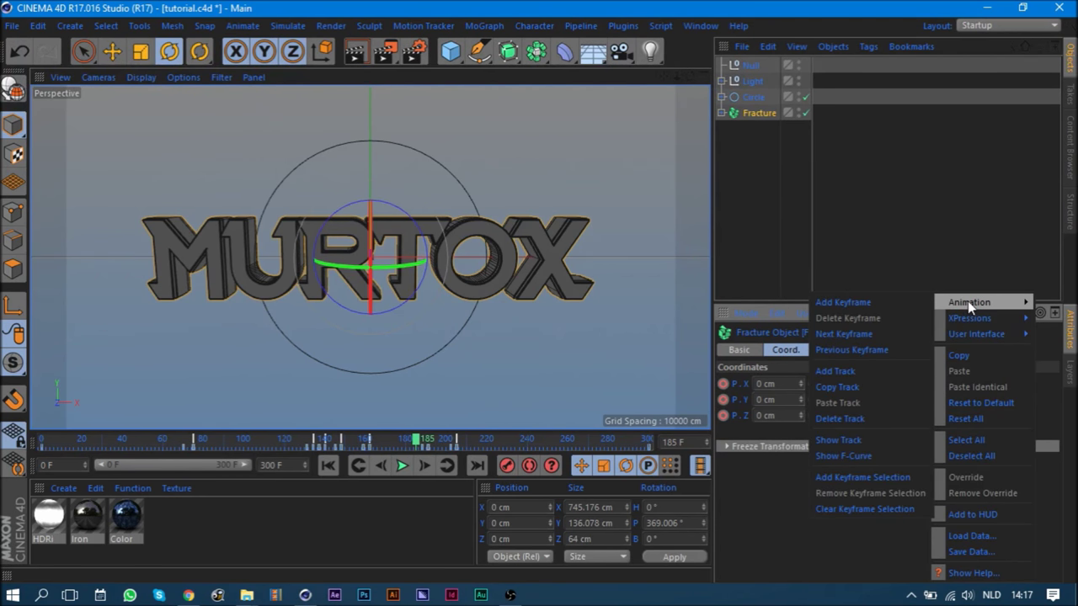
- Show the pitch rotation F-curve full-screen and nudge the frame 75 key lower
click(843, 456)
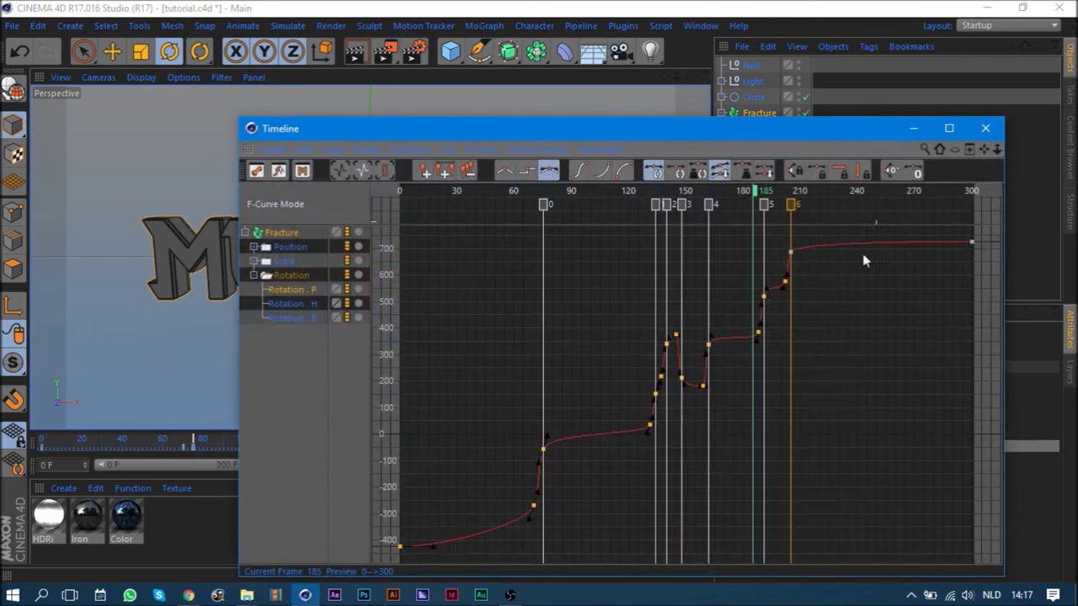
key(super+Up)
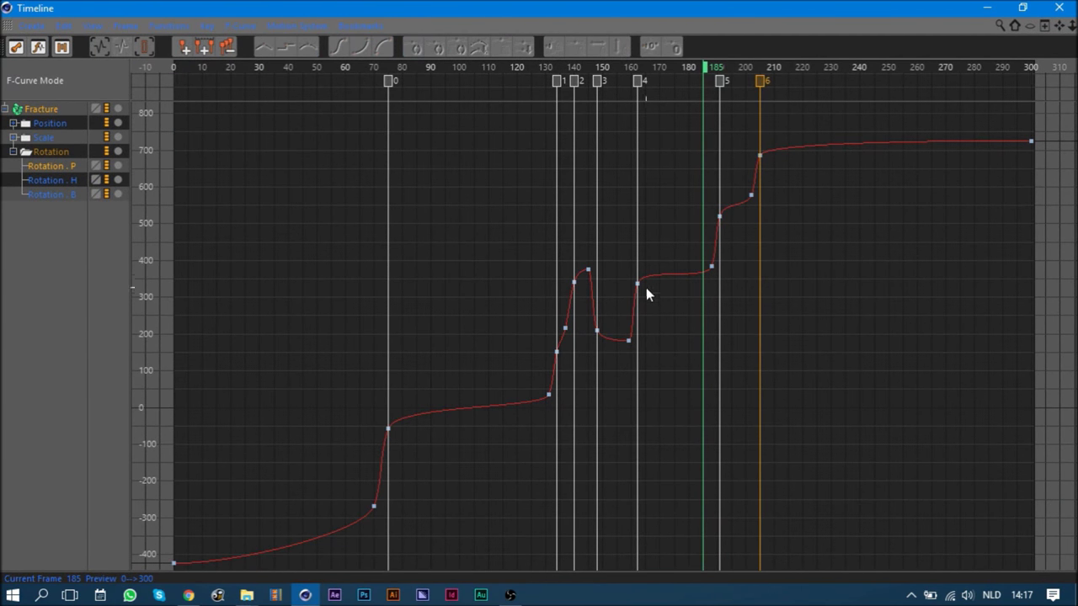
click(388, 430)
drag(387, 433, 388, 438)
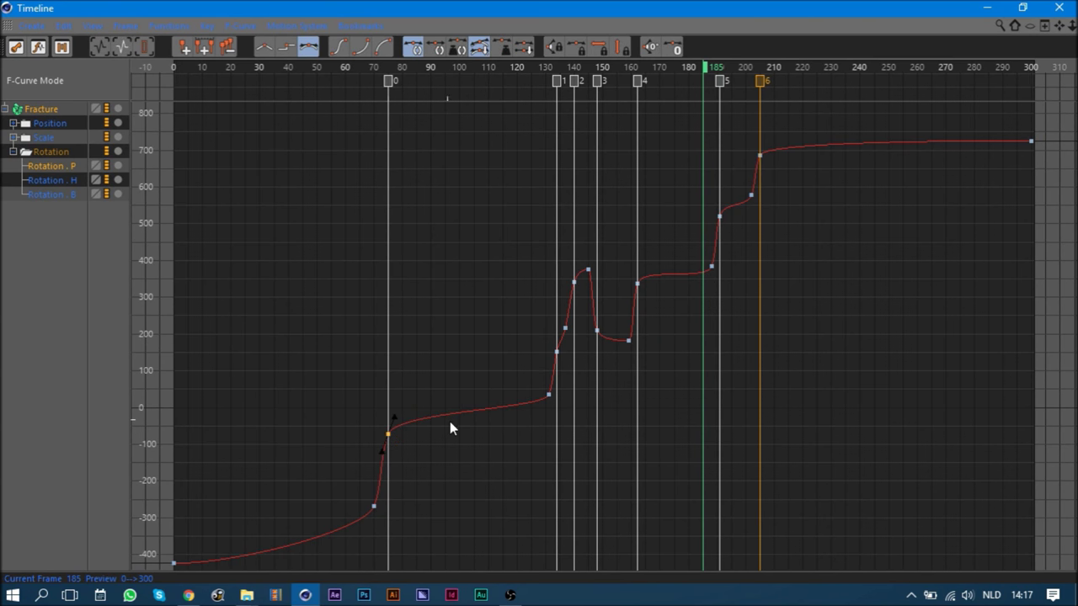
click(549, 394)
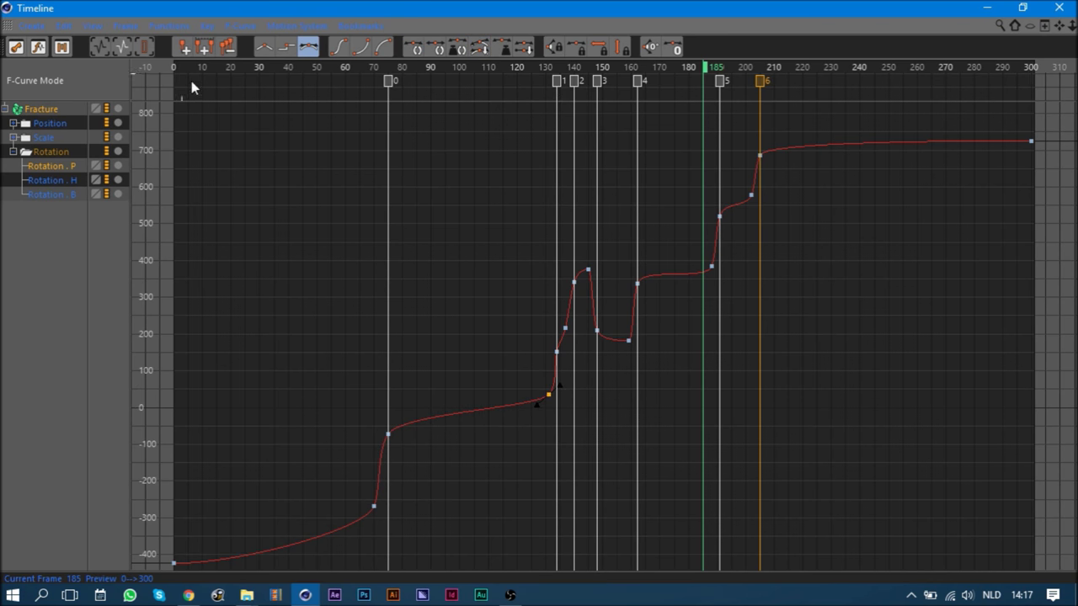
click(101, 50)
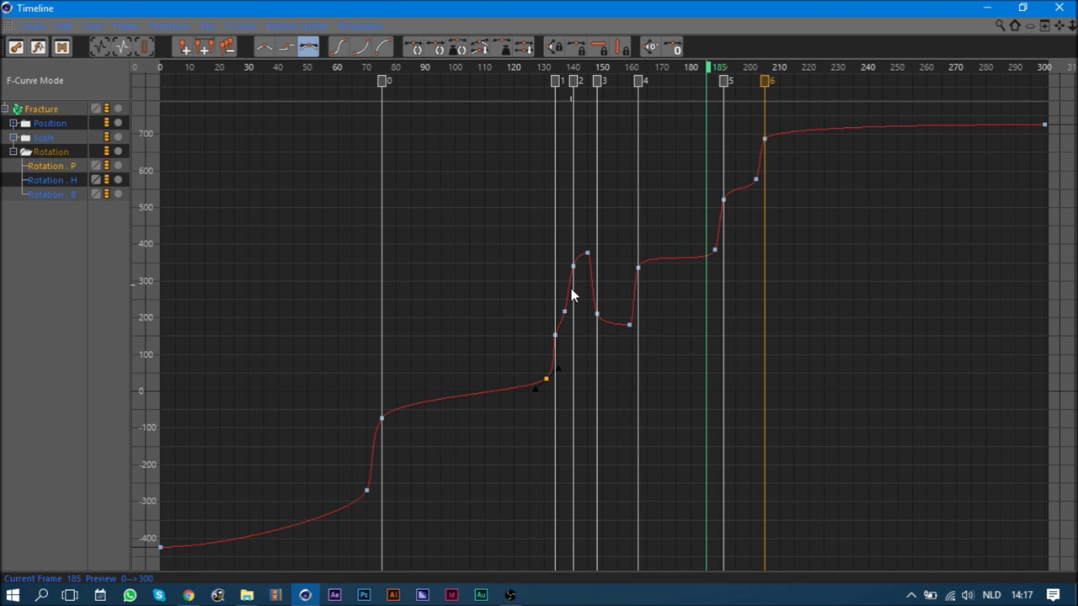
- Adjust the pitch keys at frames 205 and 300 and smooth the tangent at frame 205
click(638, 268)
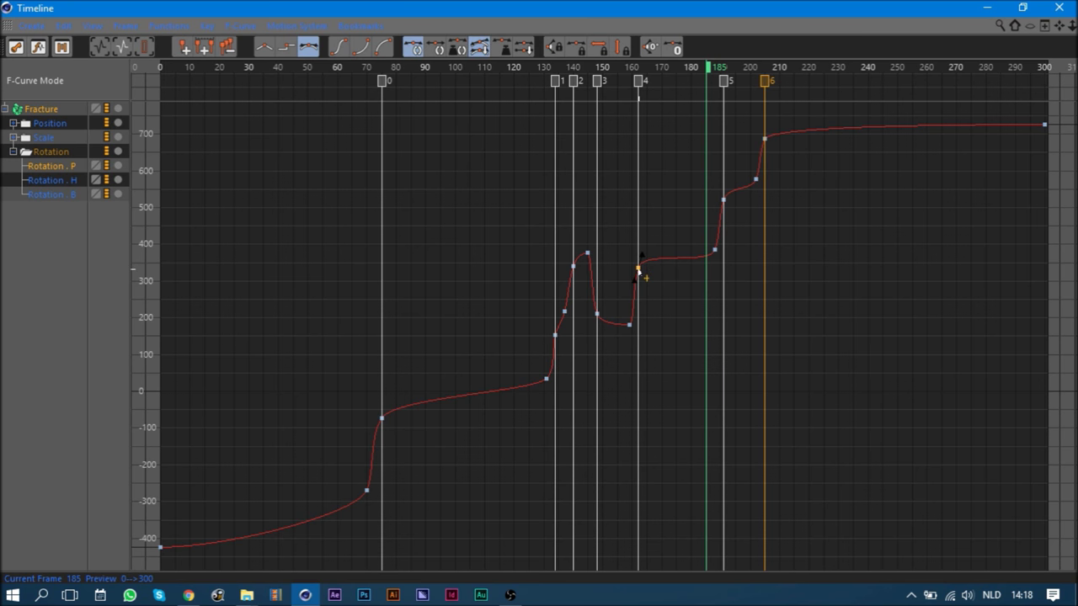
drag(734, 236, 708, 257)
click(644, 267)
click(687, 272)
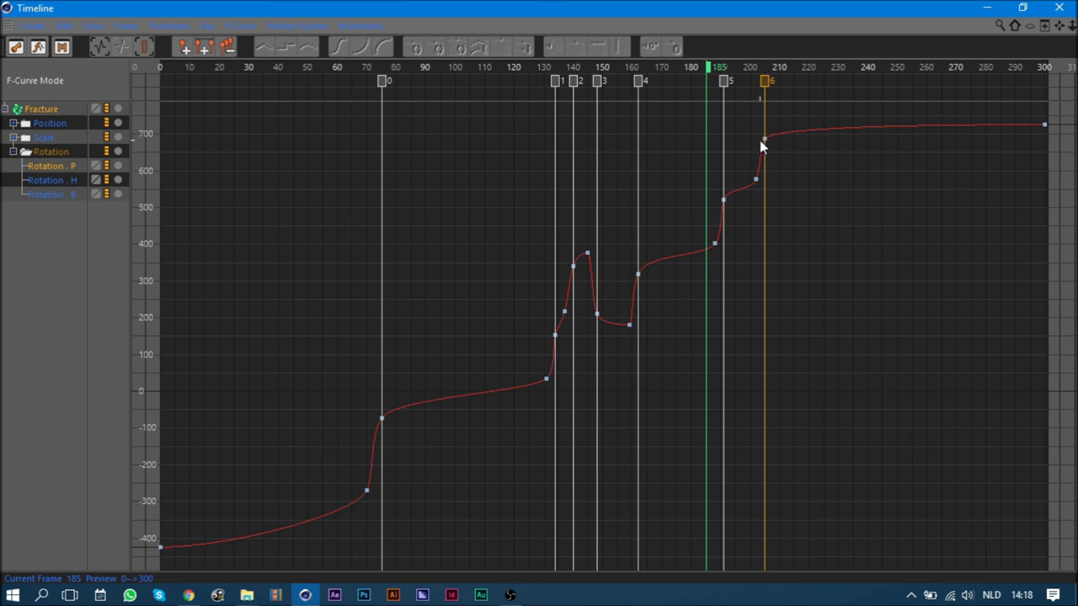
drag(765, 140, 766, 145)
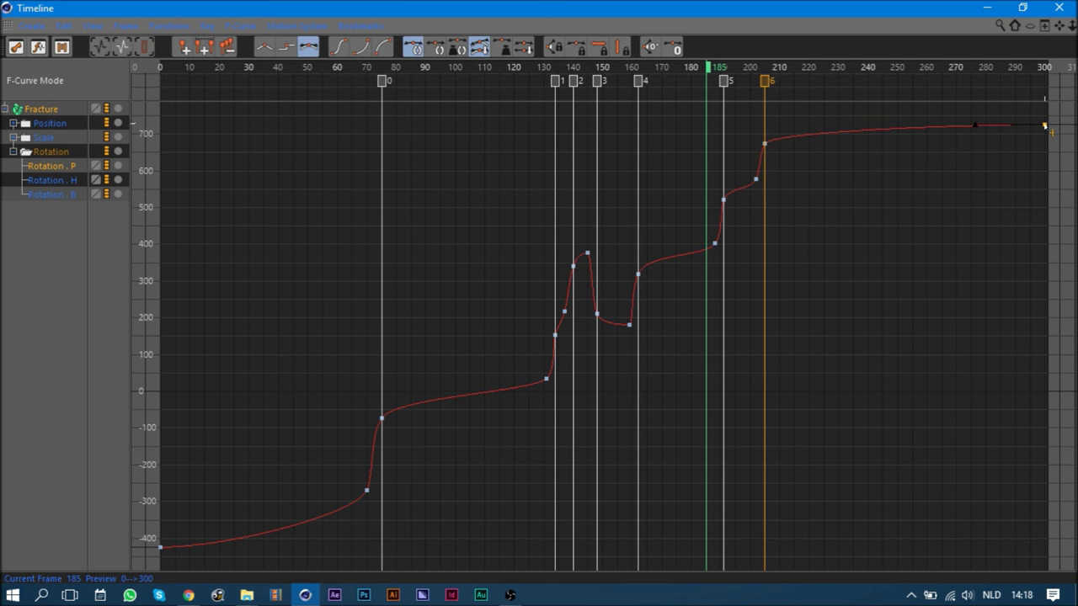
drag(1046, 126, 1046, 121)
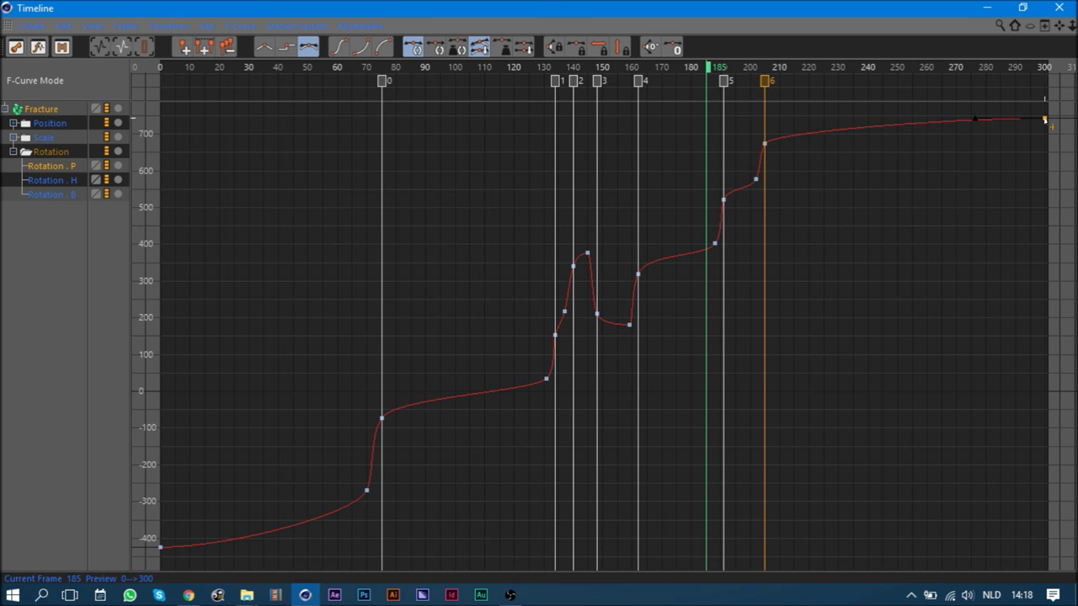
click(864, 244)
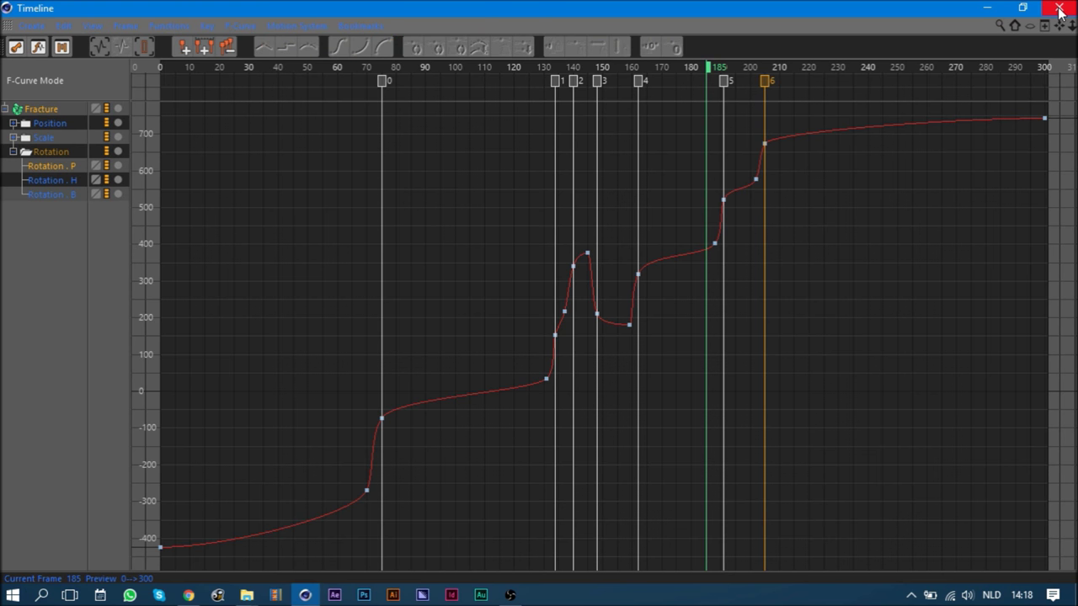
click(764, 145)
drag(772, 139, 773, 134)
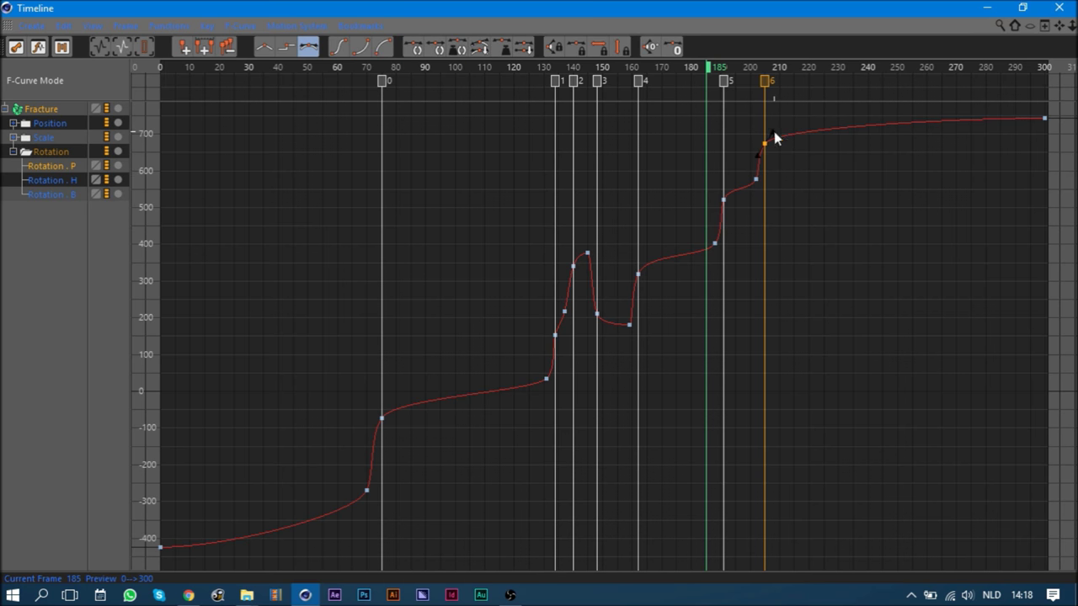
- Lower the Rotation . H key at frame 75 to about -7 so it eases into 0
click(40, 182)
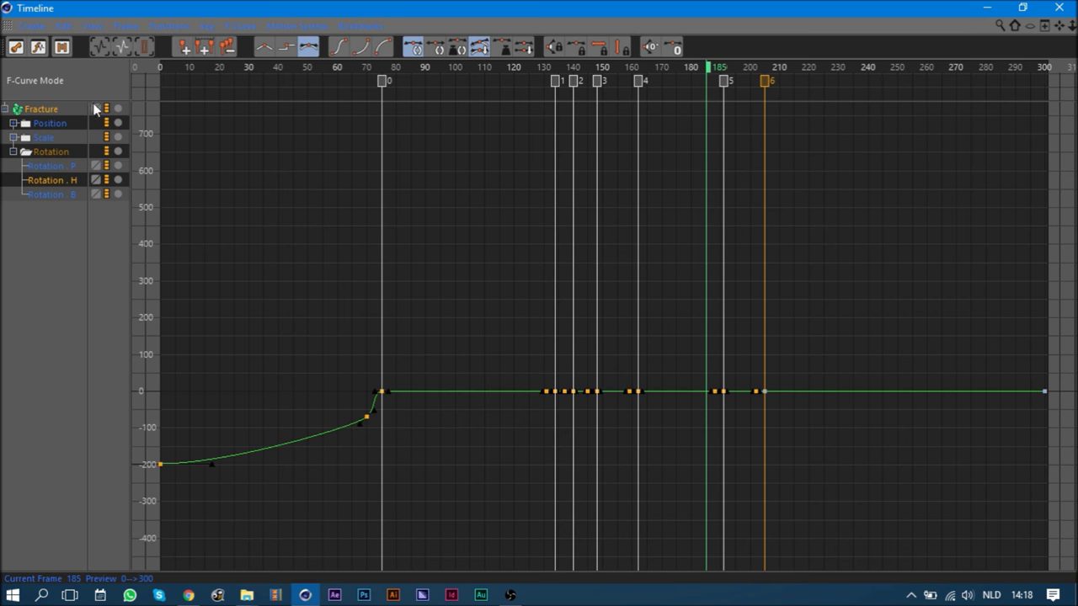
click(100, 51)
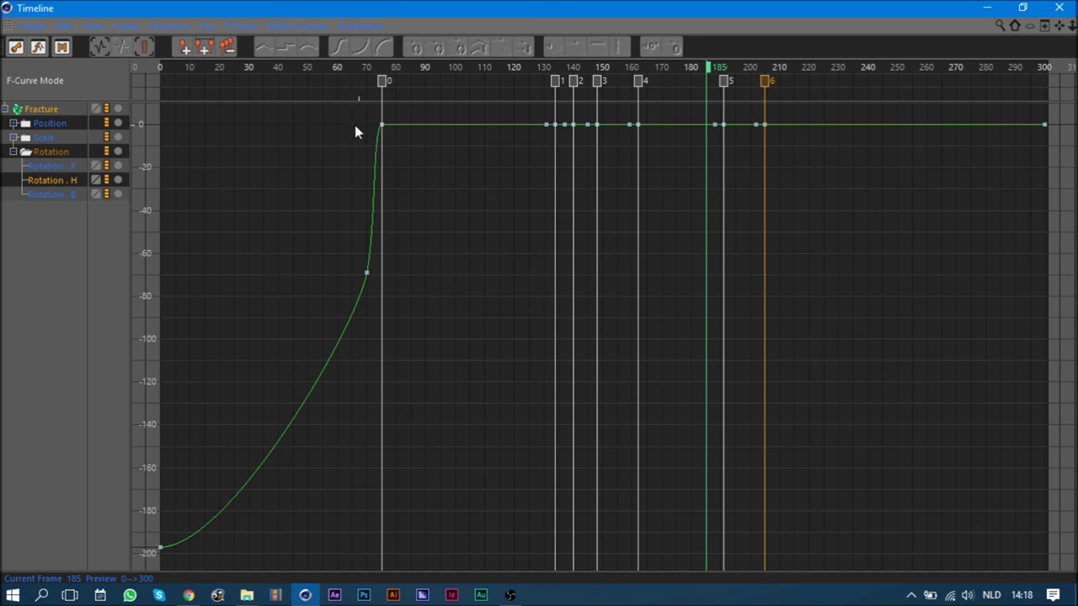
drag(382, 125, 384, 142)
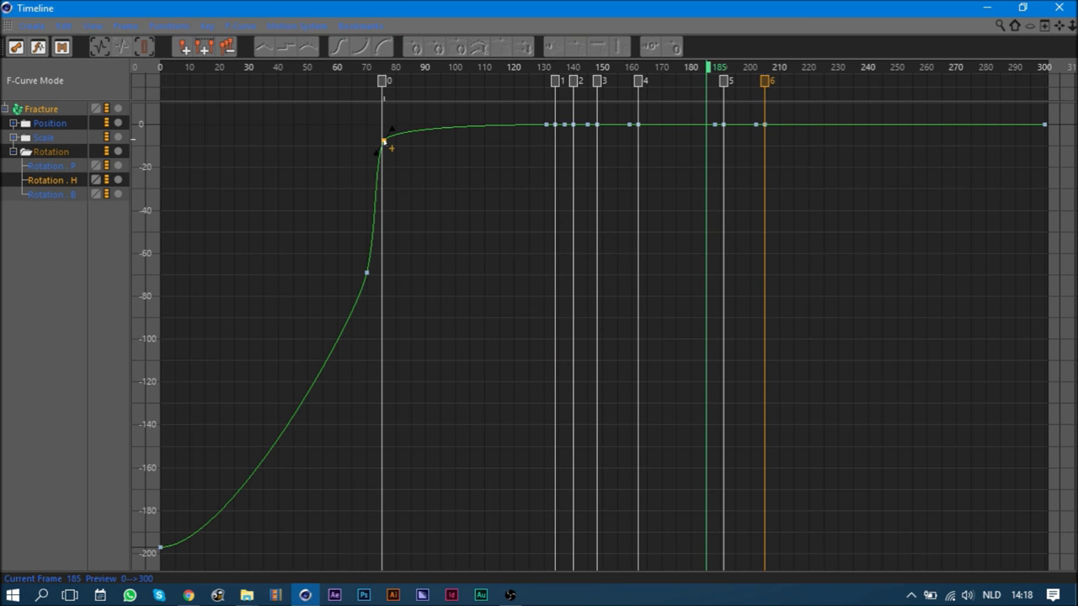
click(433, 211)
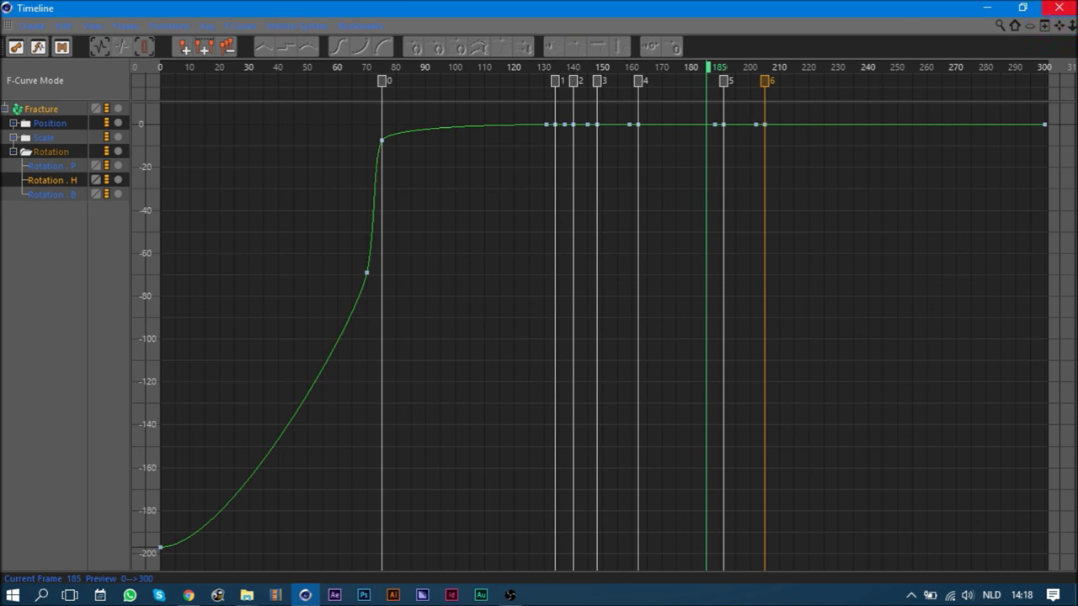
click(1060, 8)
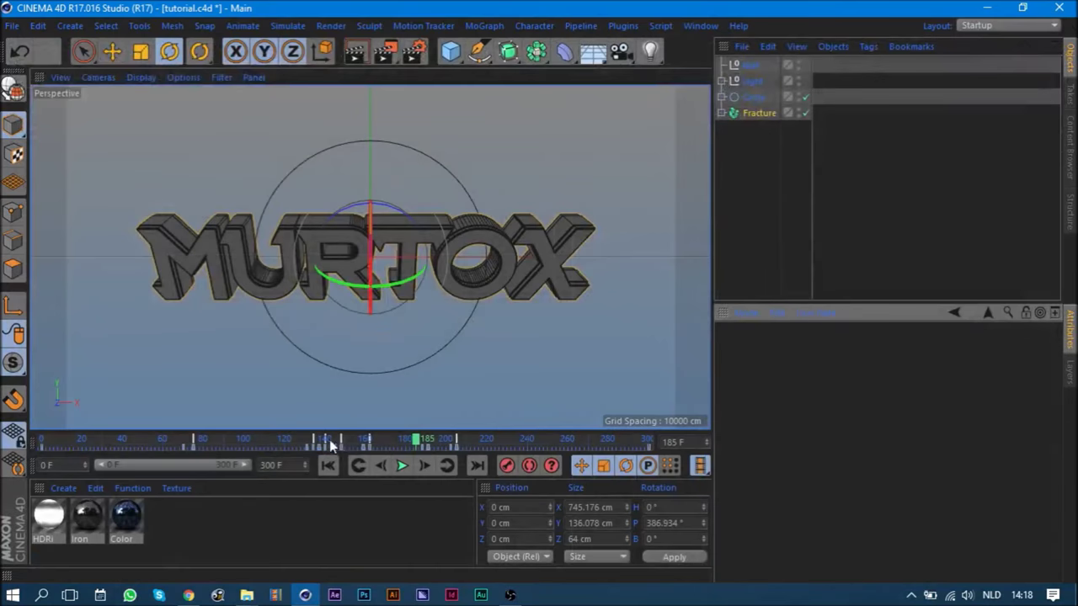
- Play the MURTOX animation from the start, then scrub back to frame 159
click(328, 465)
click(403, 466)
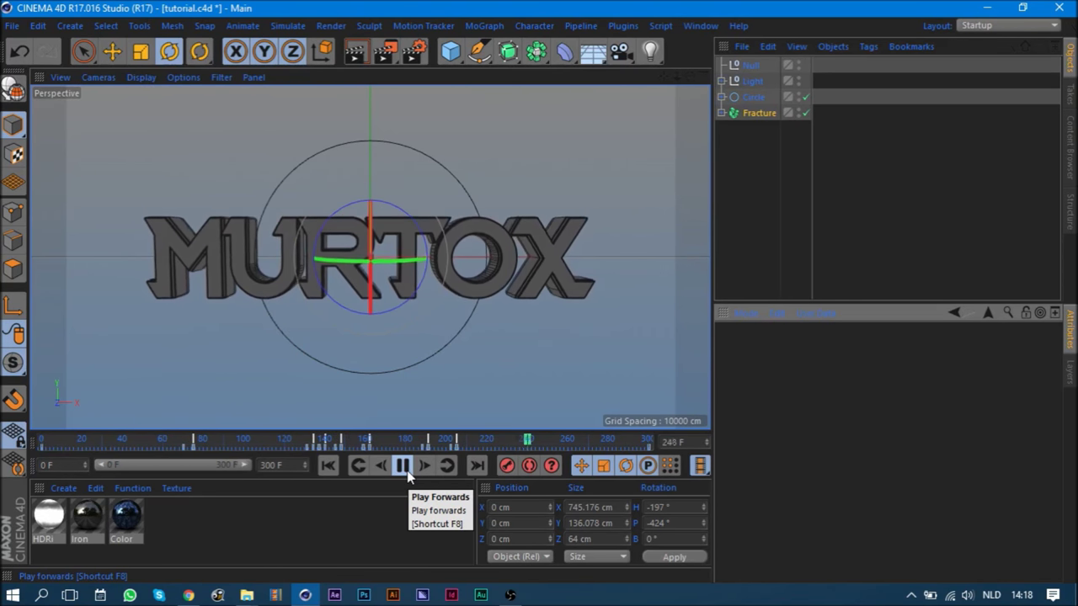
click(405, 469)
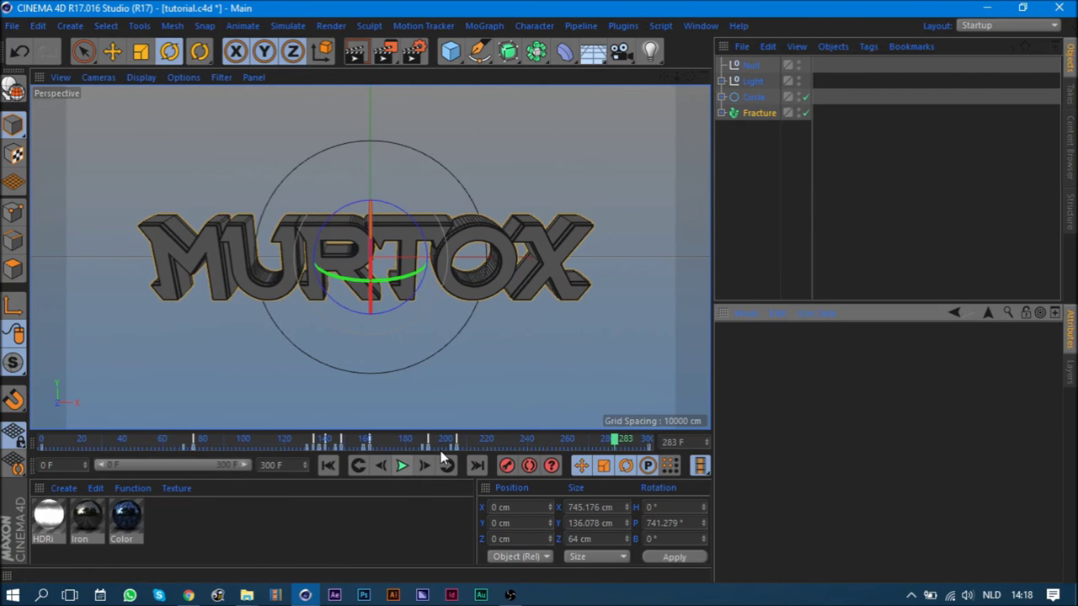
mouse_move(290, 442)
mouse_down()
mouse_move(422, 467)
mouse_move(509, 466)
mouse_up()
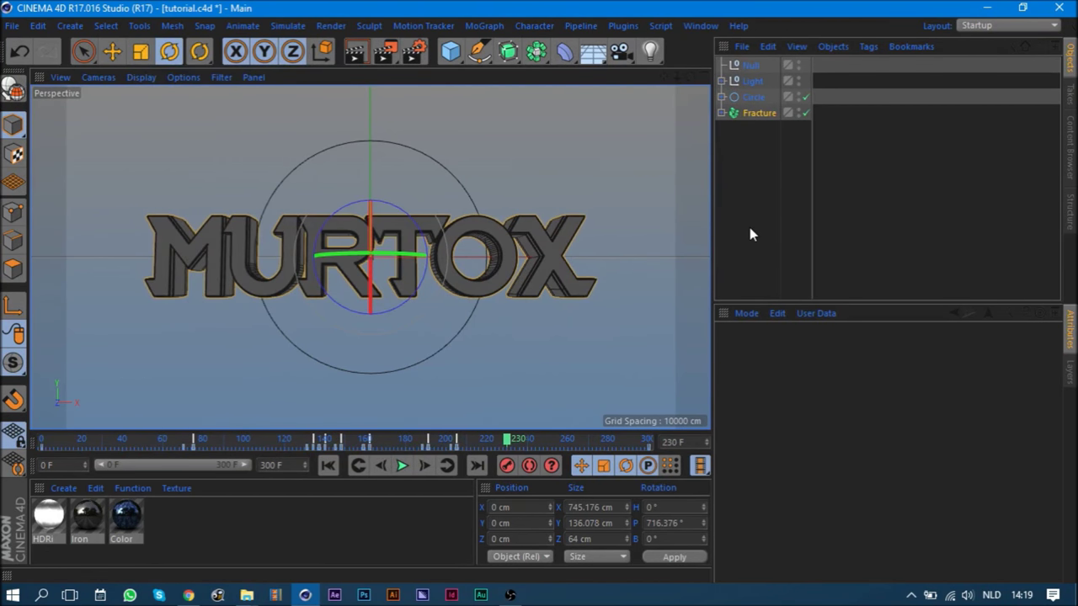
- Reselect Fracture at frame 75 and bring up the MoGraph effector list
click(783, 223)
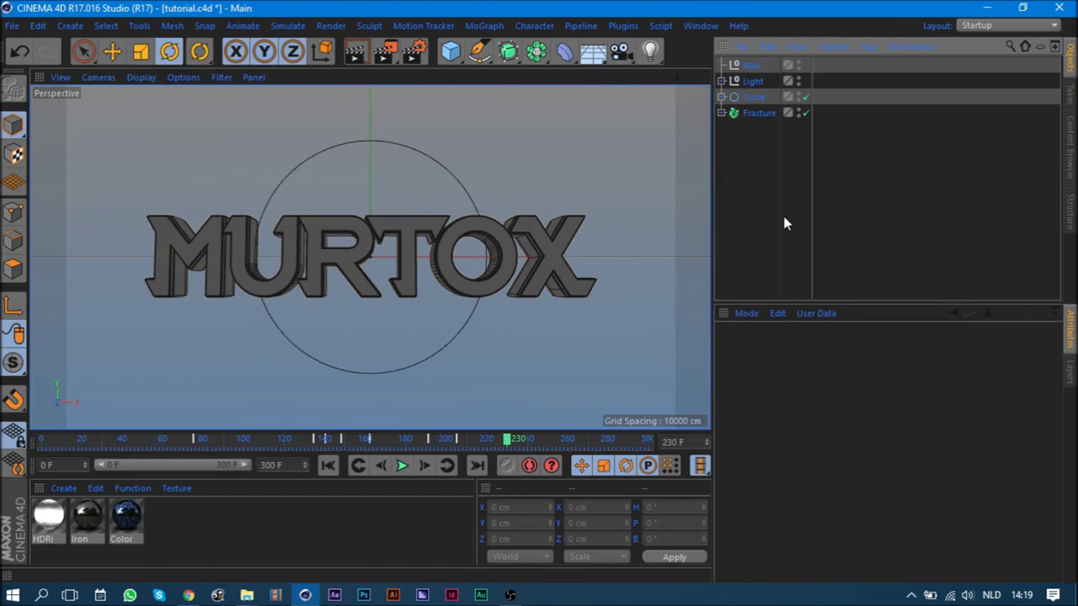
click(759, 113)
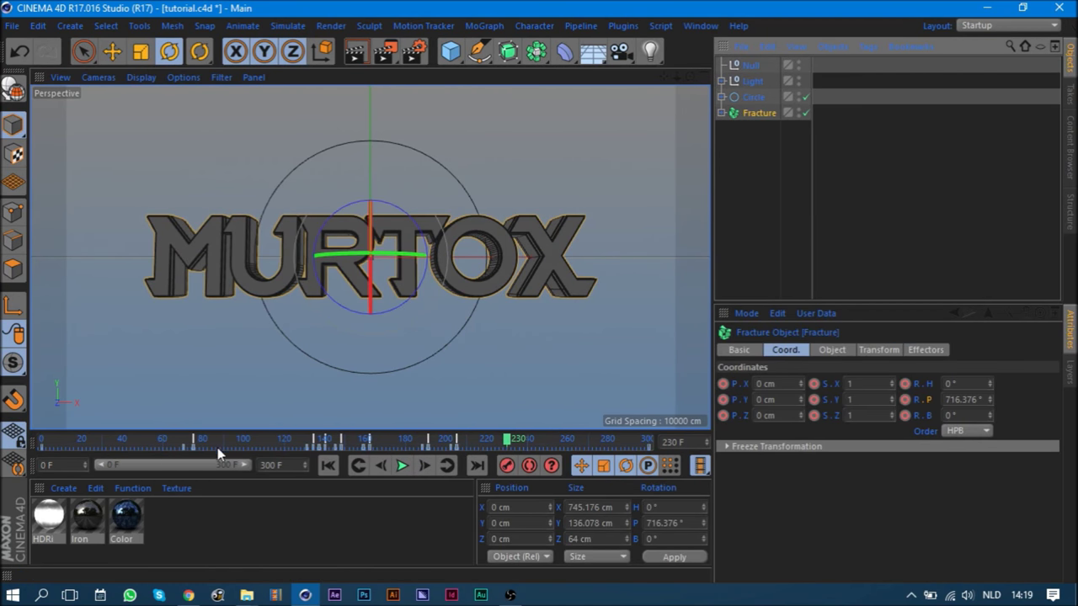
click(196, 443)
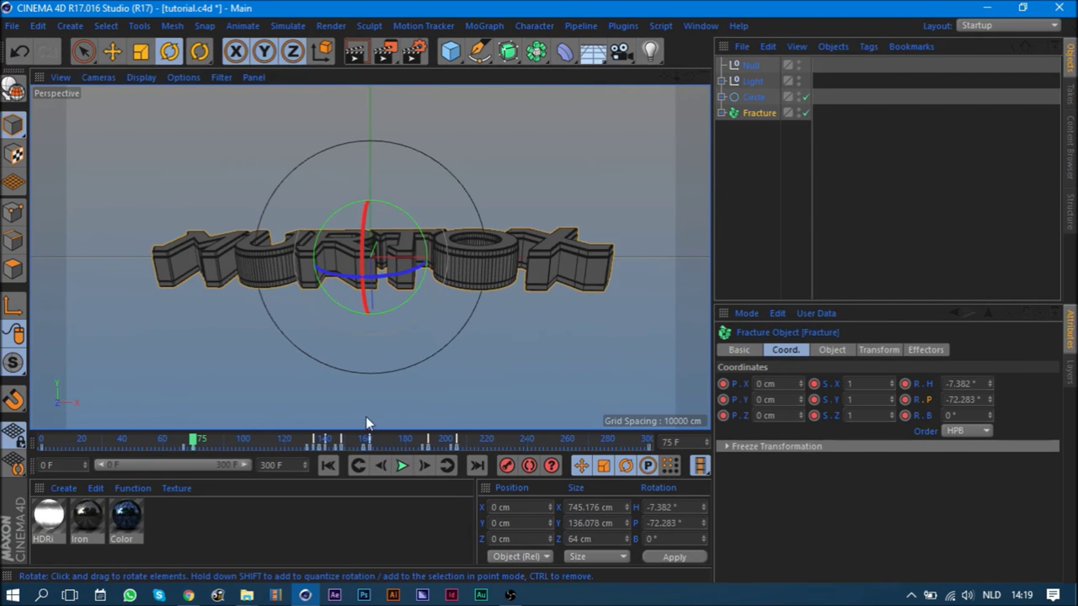
click(487, 26)
mouse_move(498, 50)
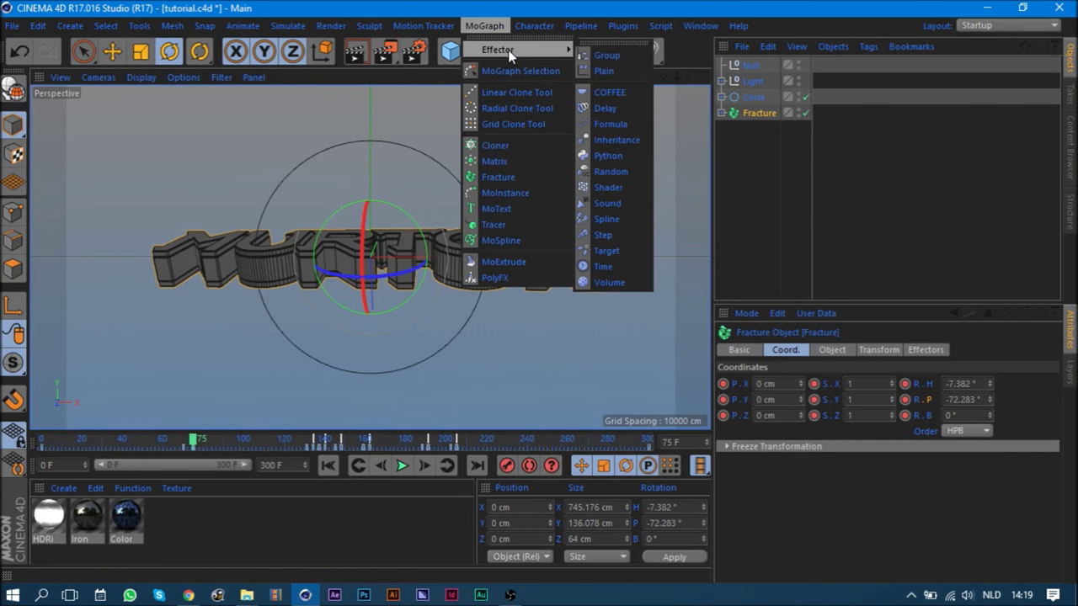
- Add a Random effector to the fractured MURTOX text
click(753, 187)
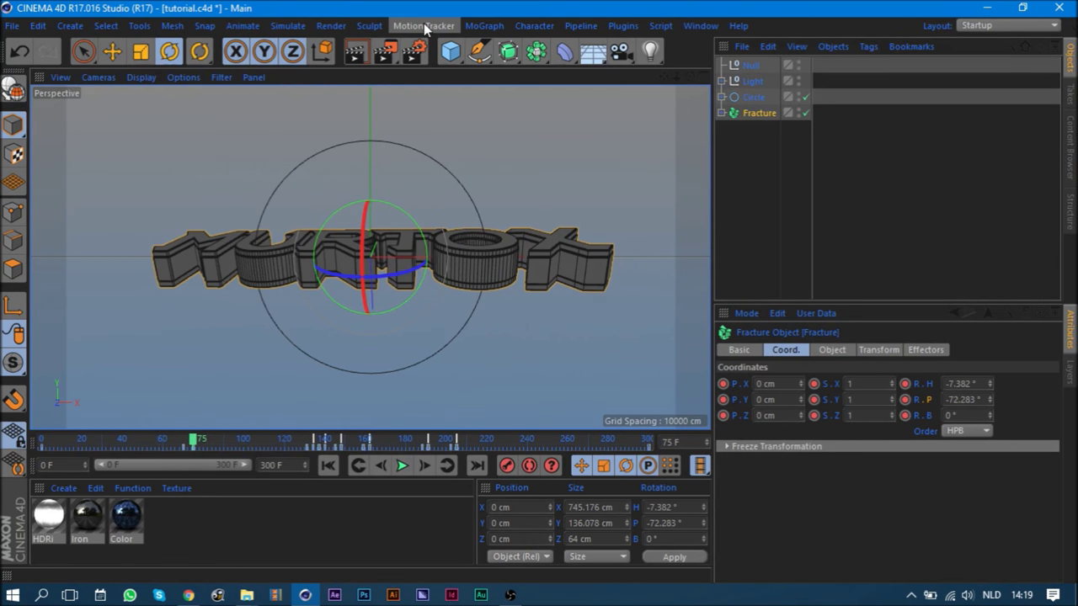
mouse_move(157, 441)
mouse_down()
mouse_move(4, 447)
mouse_move(193, 448)
mouse_up()
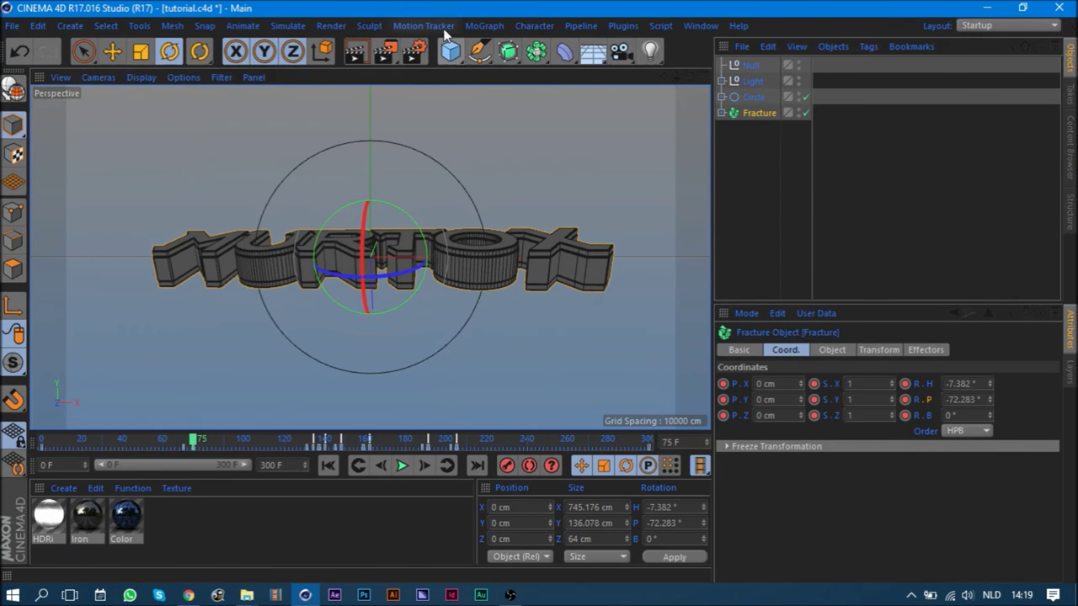
click(487, 25)
mouse_move(506, 49)
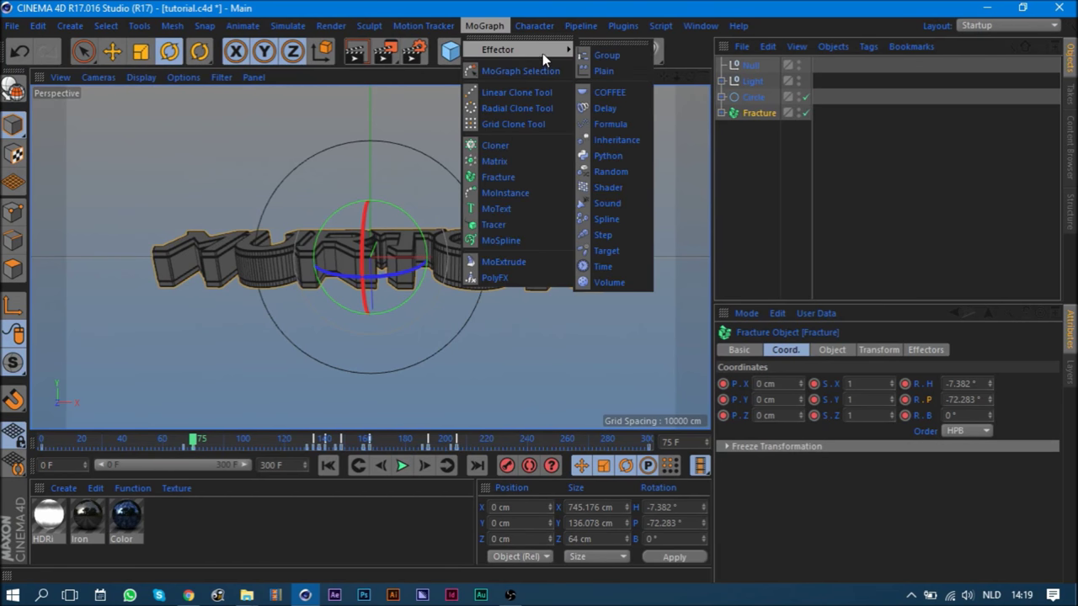
click(610, 160)
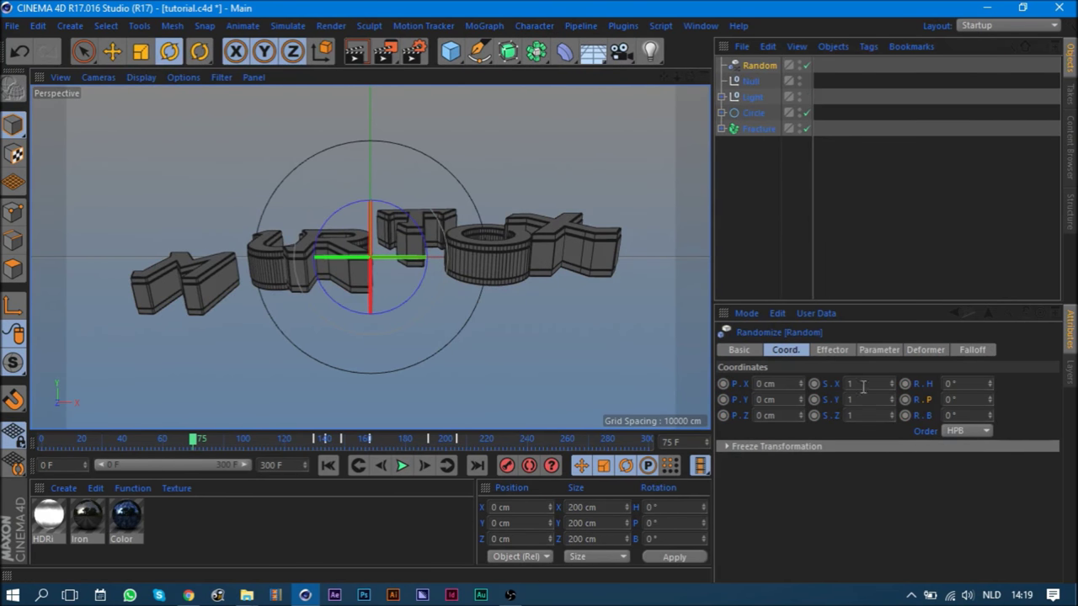
- Make the Random effector rotate pieces only: Position off, Rotation on, R.H 49°, R.P -18°, R.B 21°
click(833, 349)
click(880, 350)
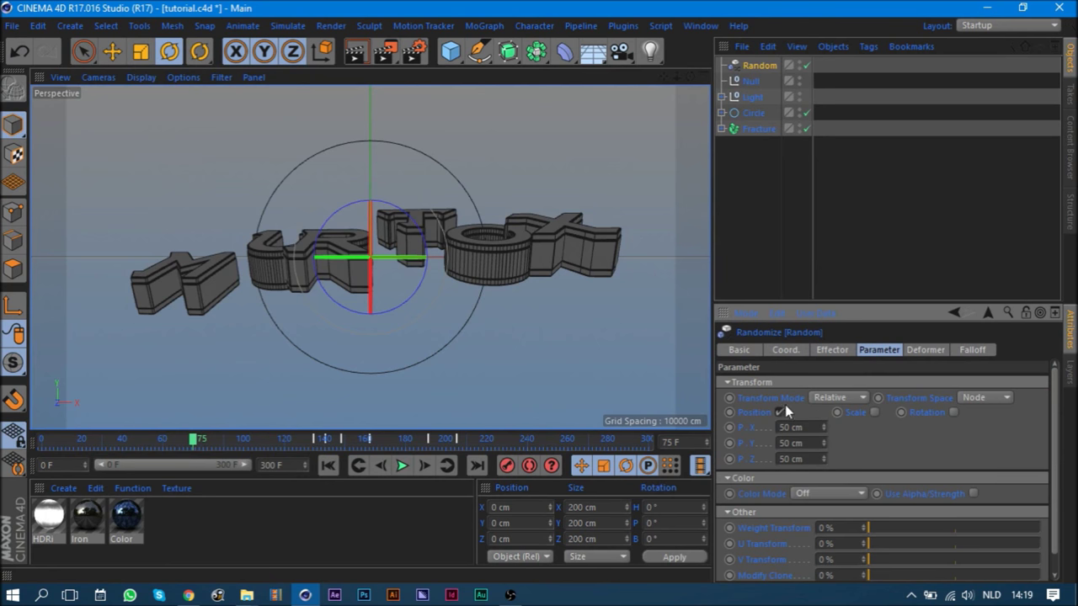
click(780, 412)
click(923, 412)
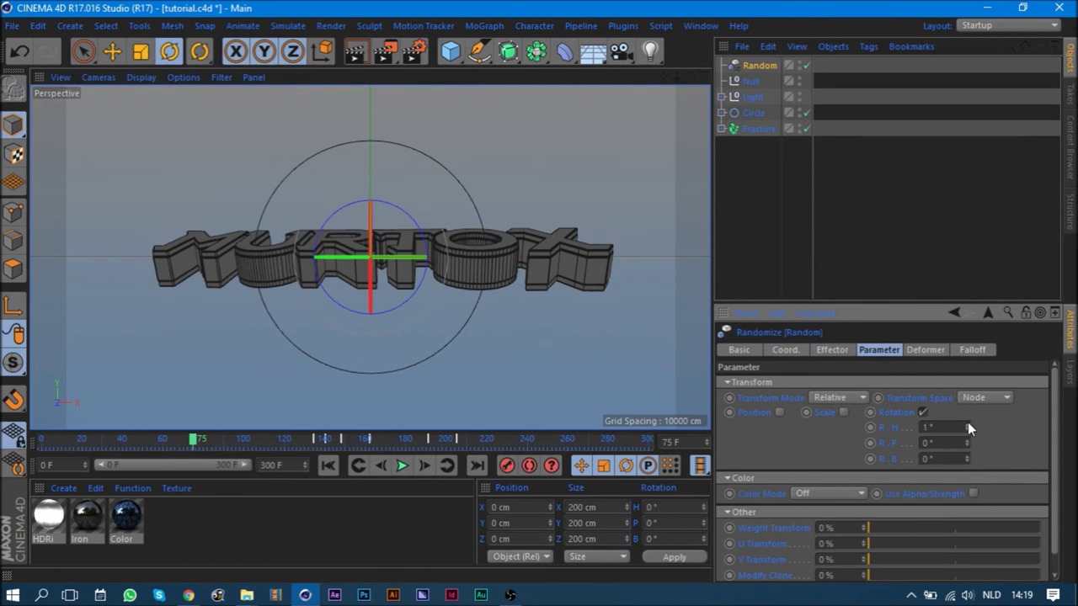
drag(968, 422, 967, 383)
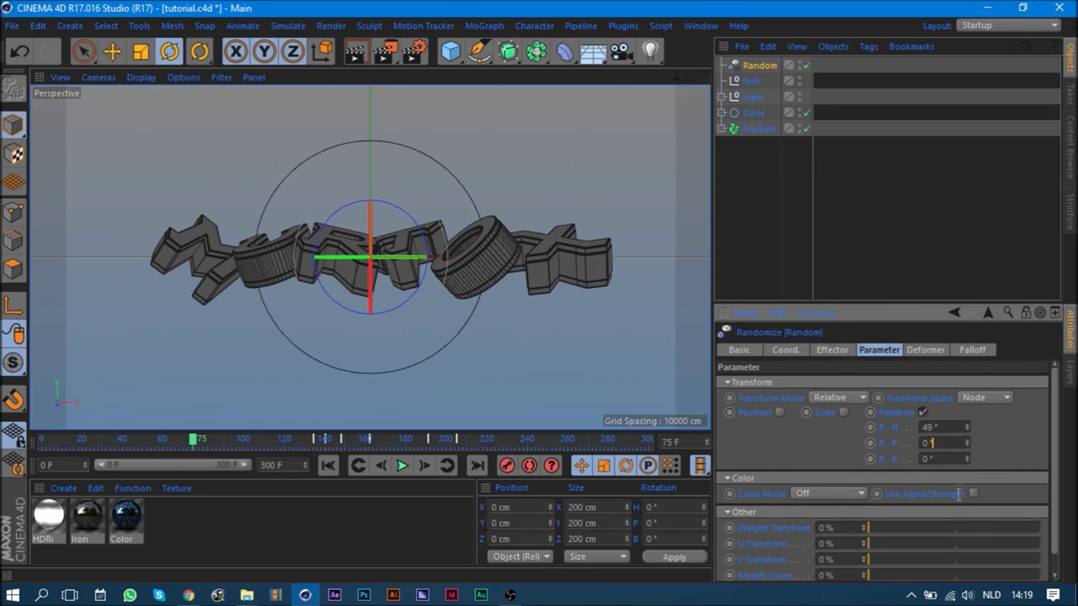
mouse_move(967, 461)
mouse_down()
mouse_move(967, 446)
mouse_move(965, 464)
mouse_up()
click(834, 352)
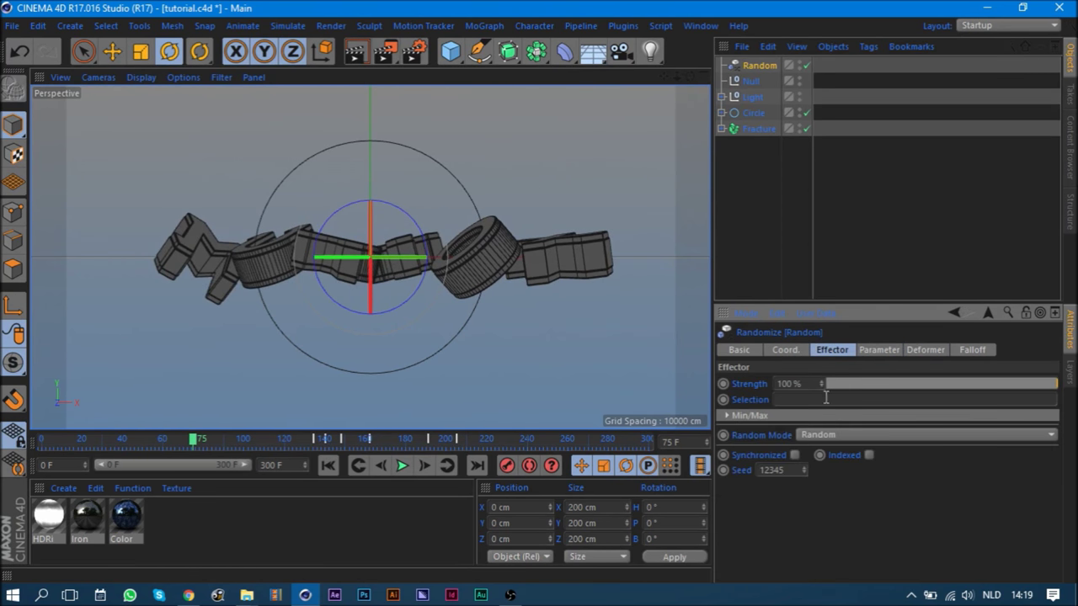
- Keyframe Random effector Strength at frame 75, set 0% at frame 71, and preview the result
ctrl+click(724, 384)
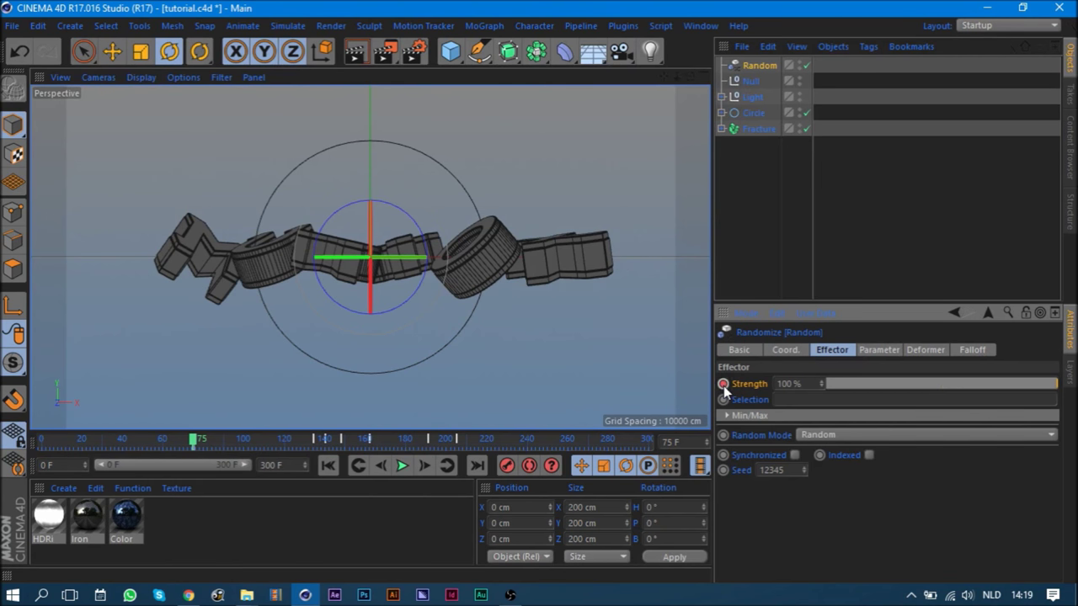
click(379, 465)
click(380, 465)
click(379, 465)
click(380, 465)
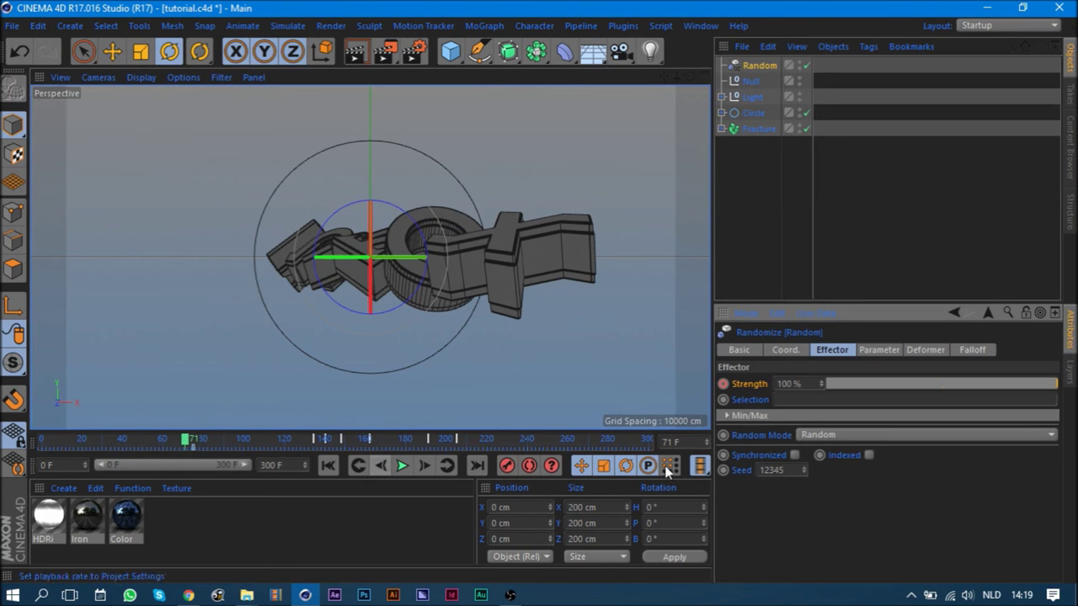
drag(852, 385, 682, 384)
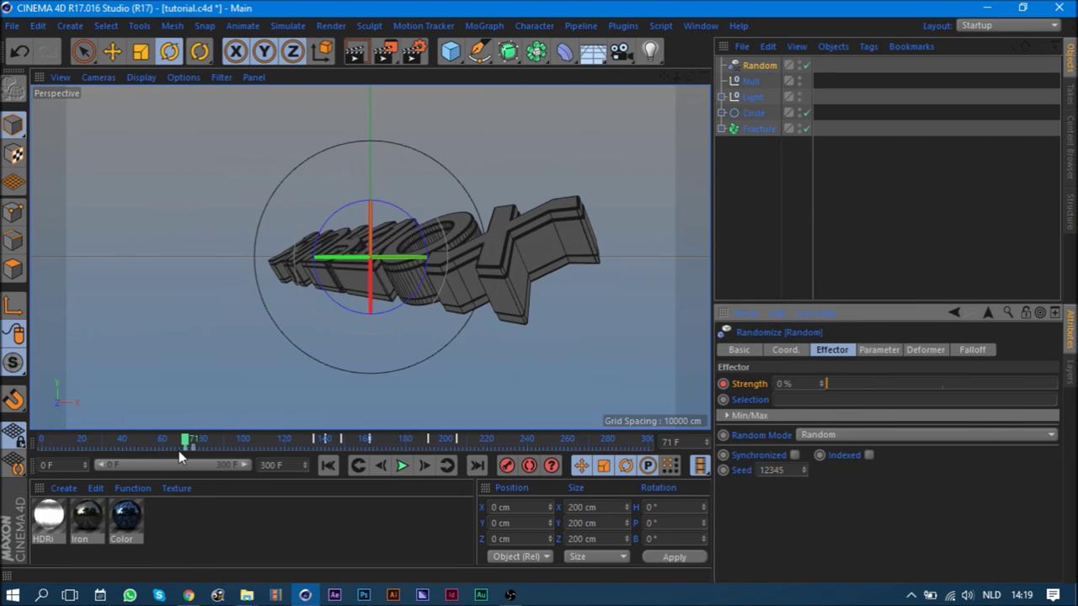
drag(178, 450, 138, 438)
click(403, 465)
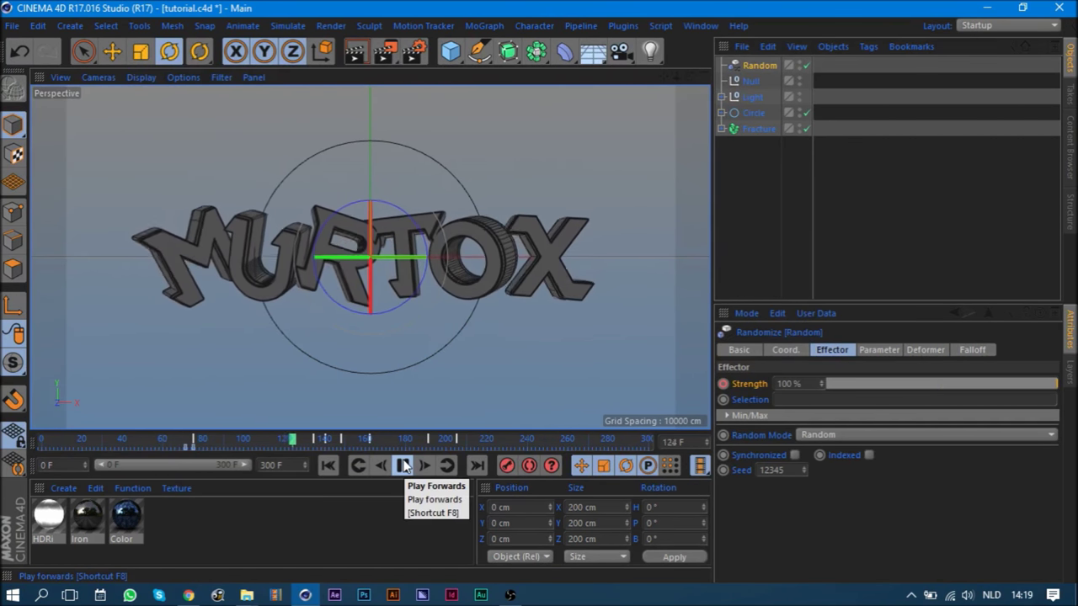
click(404, 466)
- Key Strength at 51% on frame 75, then set it to 35% at frame 131
click(358, 465)
mouse_move(938, 389)
mouse_down()
mouse_move(970, 385)
mouse_move(946, 394)
mouse_up()
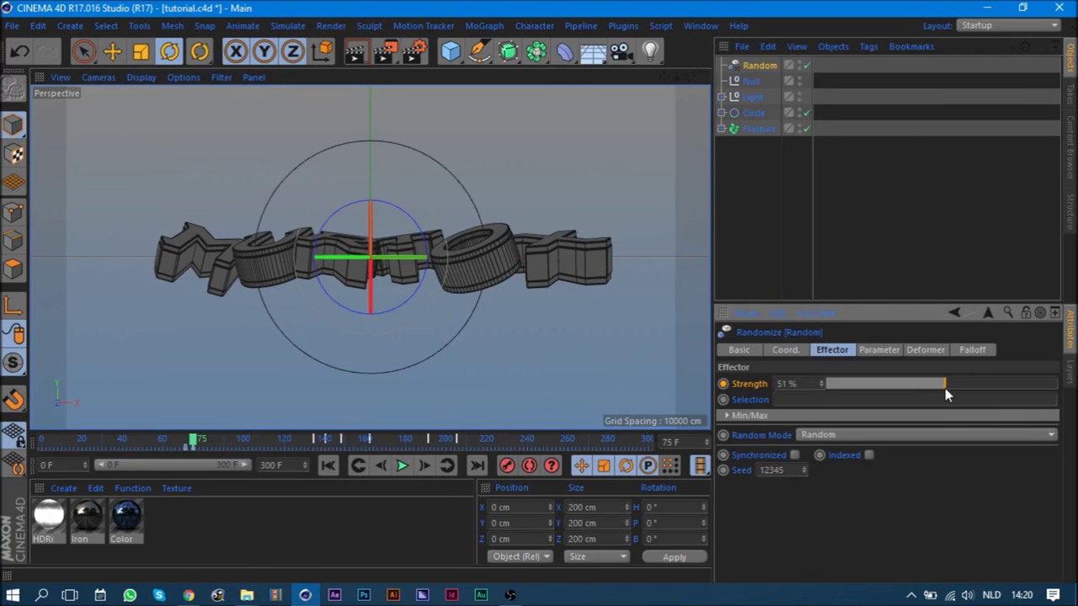
ctrl+click(723, 383)
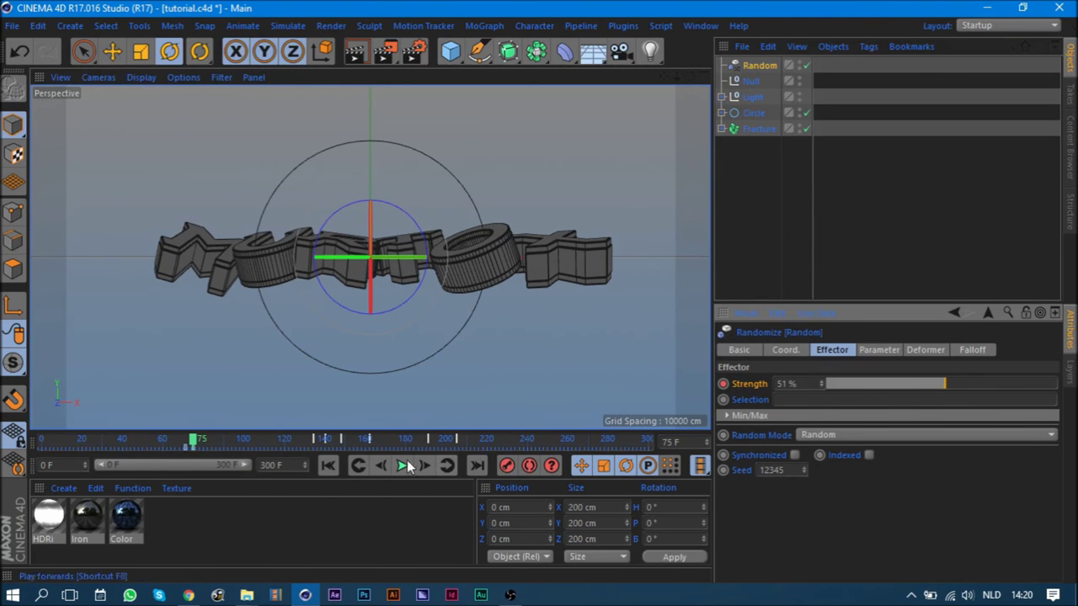
click(766, 128)
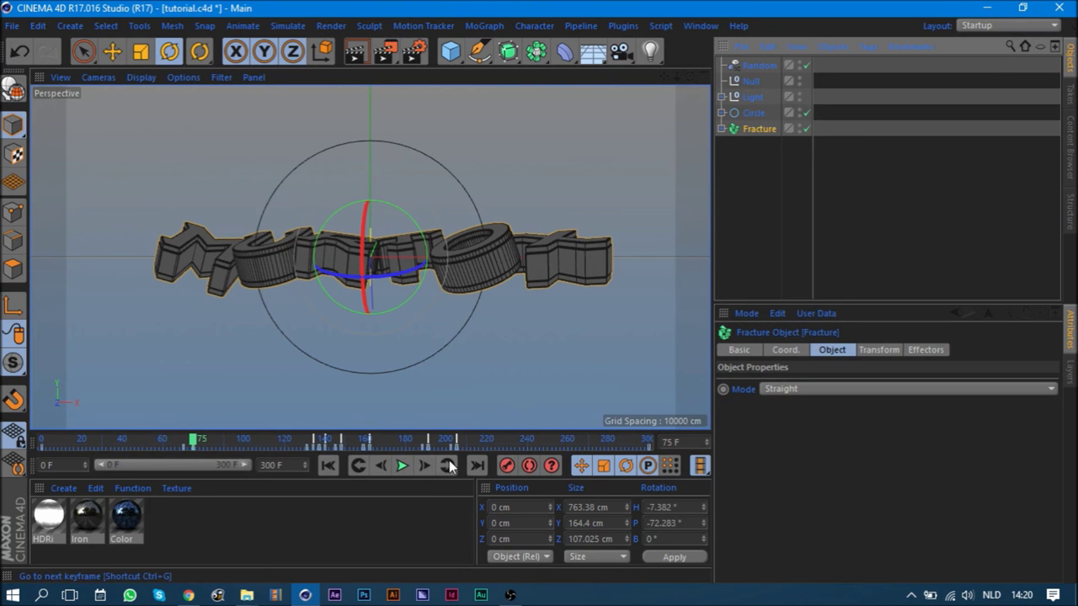
click(308, 442)
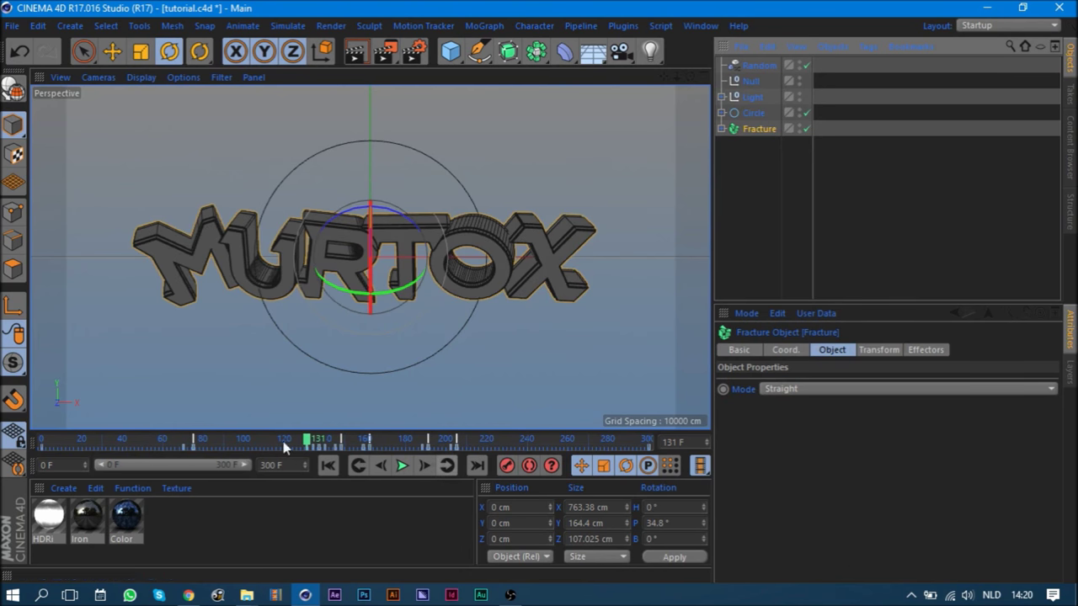
click(756, 67)
mouse_move(822, 380)
mouse_down()
mouse_move(868, 380)
mouse_move(682, 385)
mouse_up()
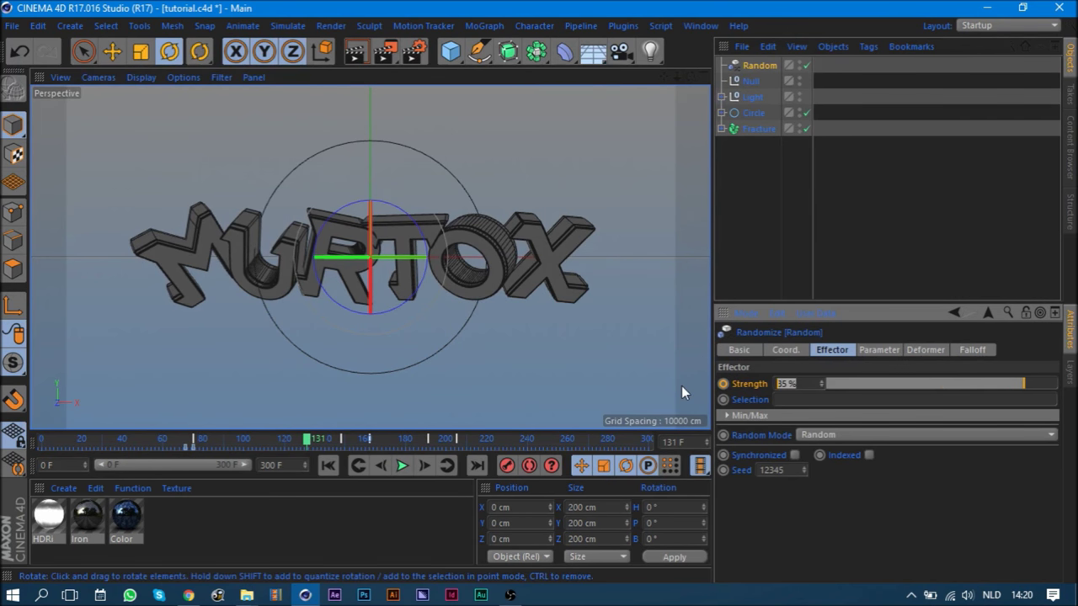
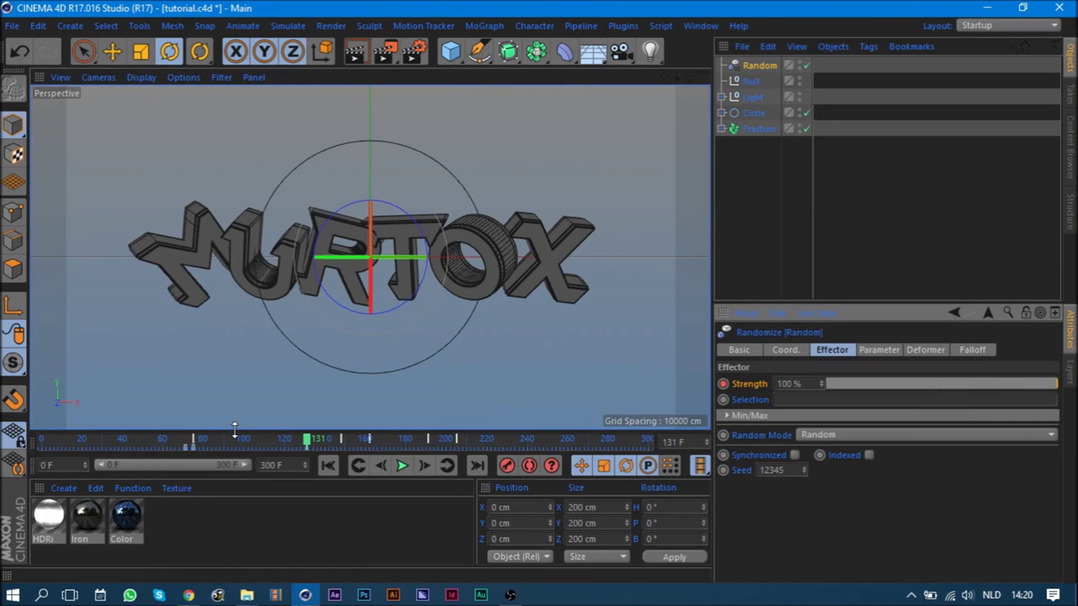
- Set the Random effector Strength to 80% and scrub to preview the scrambled letters
click(824, 383)
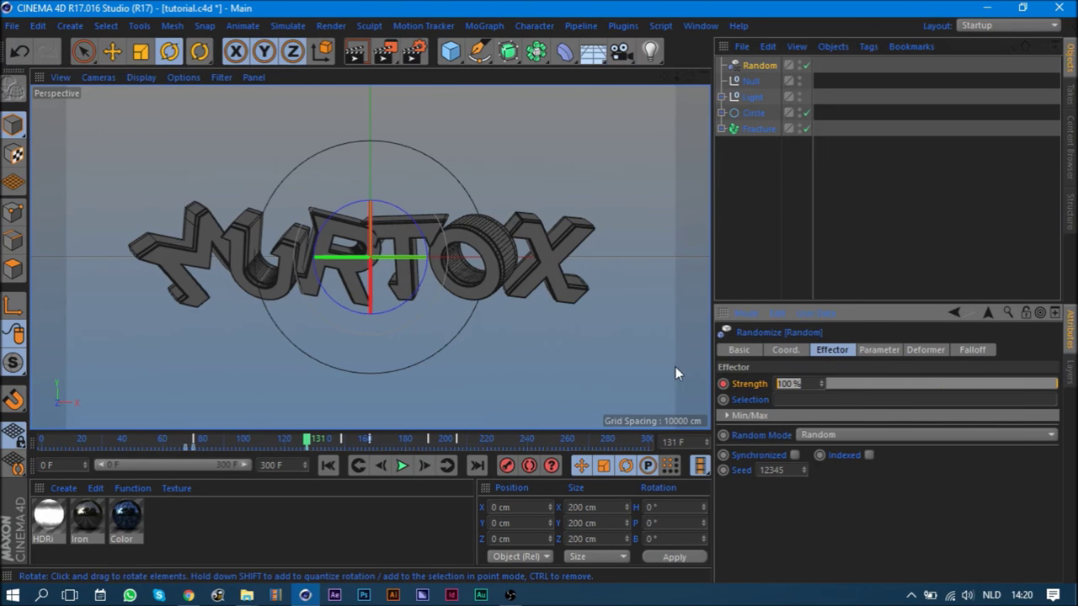
text(80)
key(Return)
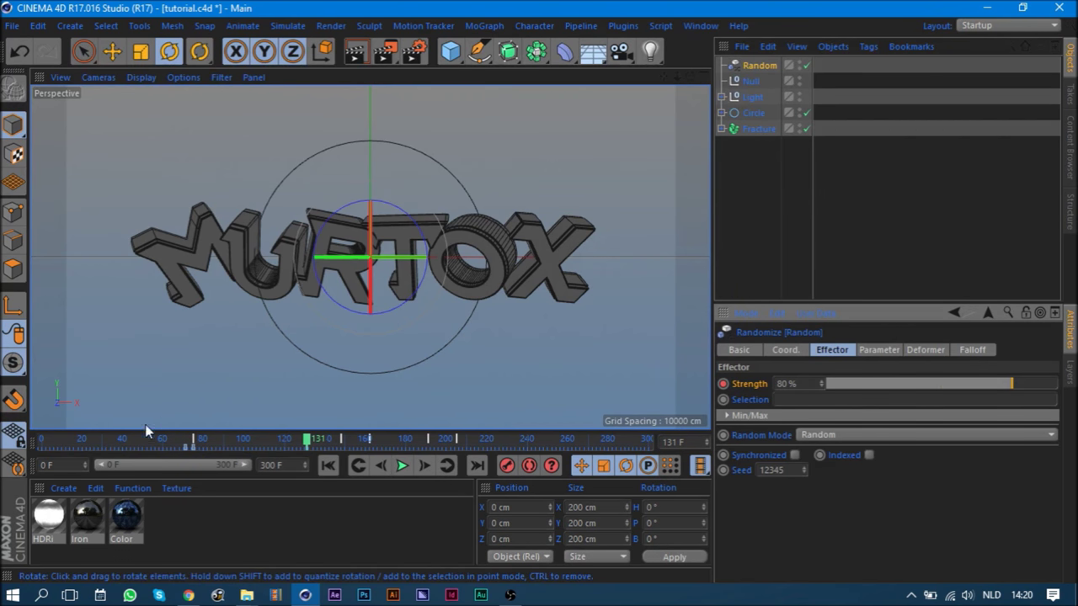
mouse_move(166, 436)
mouse_down()
mouse_move(296, 442)
mouse_move(309, 445)
mouse_move(194, 452)
mouse_move(311, 463)
mouse_up()
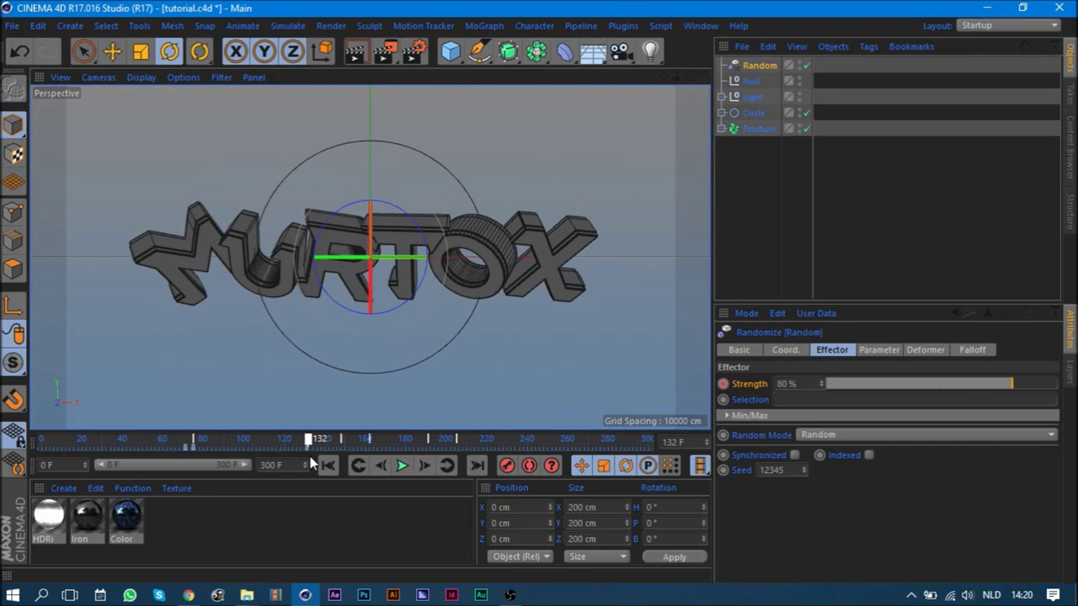
- At frame 135, drop the Random effector Strength to 0%
click(427, 468)
click(427, 469)
click(427, 469)
click(427, 468)
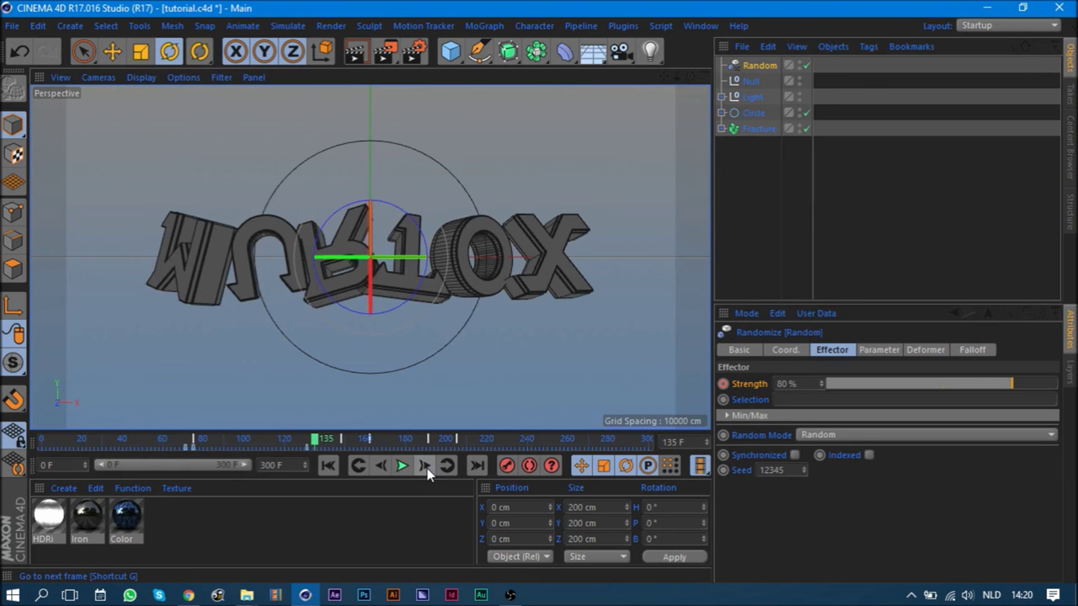
drag(886, 384, 824, 384)
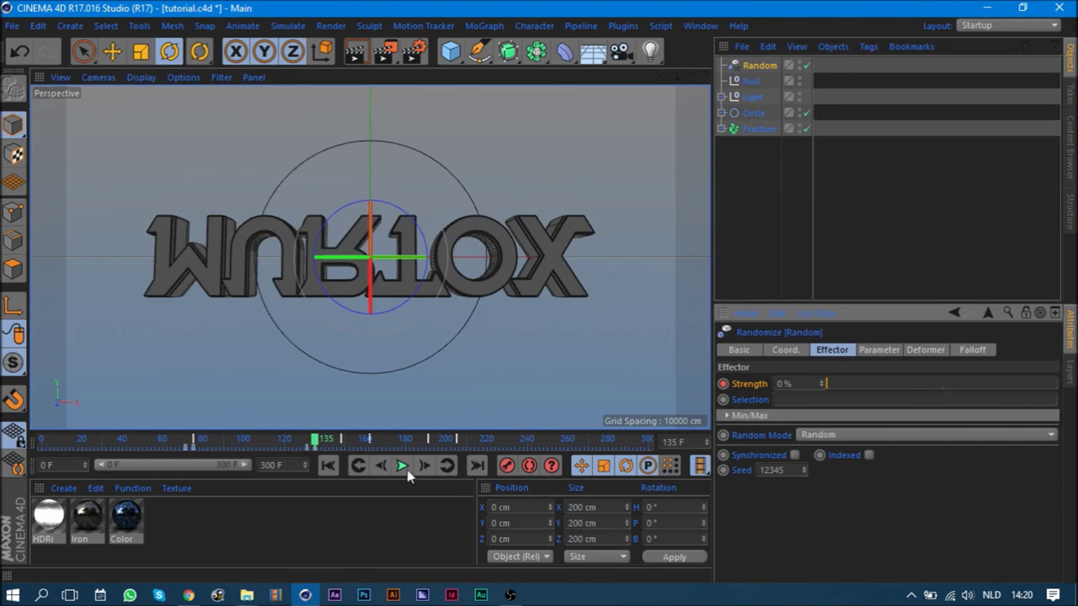
- Play back from the start and scrub to check the letters settling into MURTOX
click(330, 466)
click(405, 468)
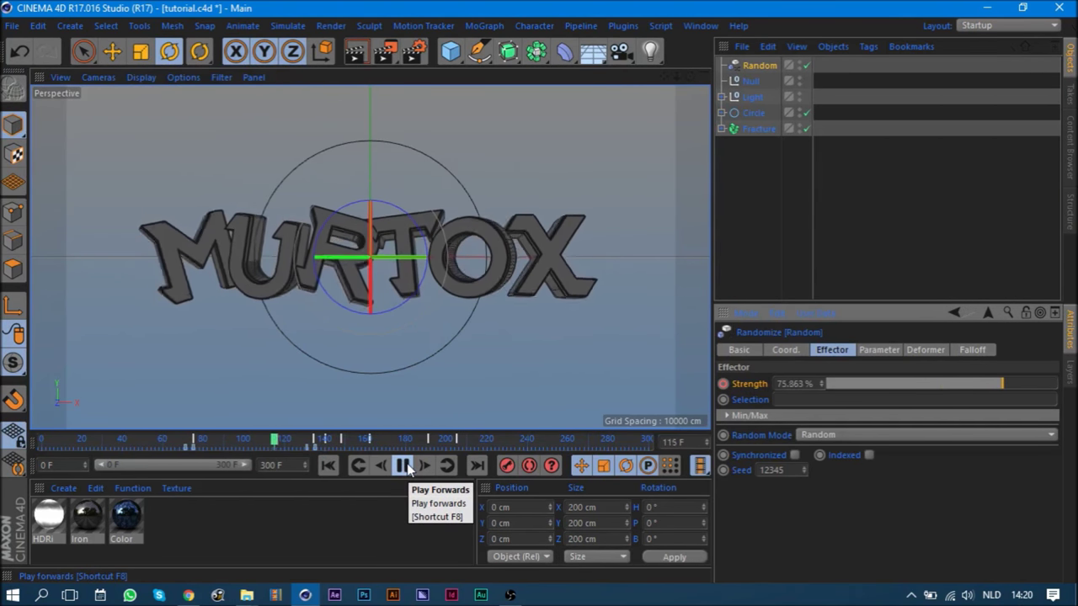
click(405, 466)
drag(347, 440, 463, 448)
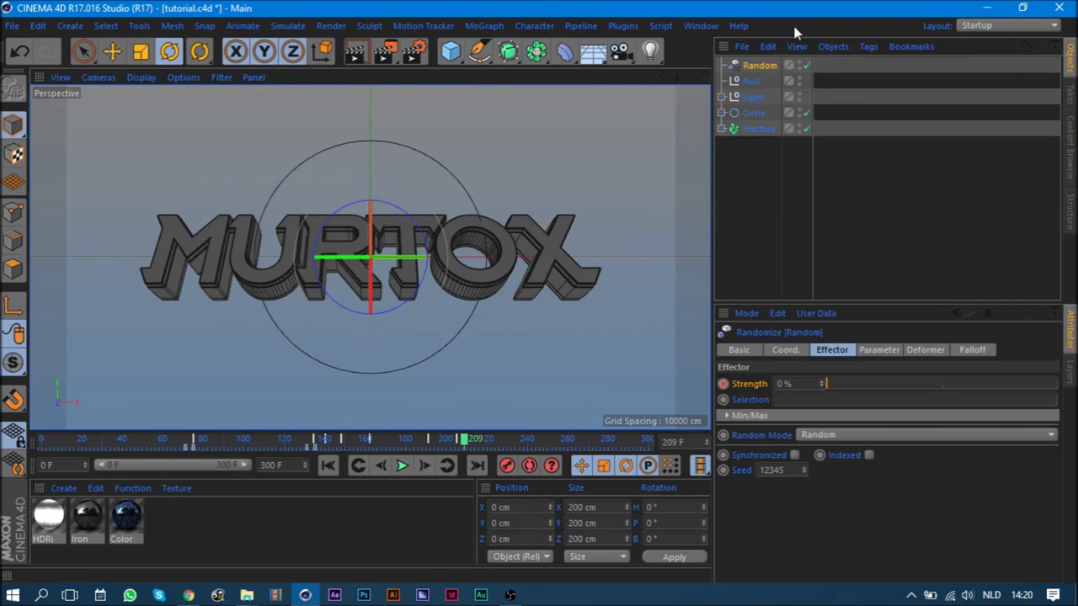
click(757, 129)
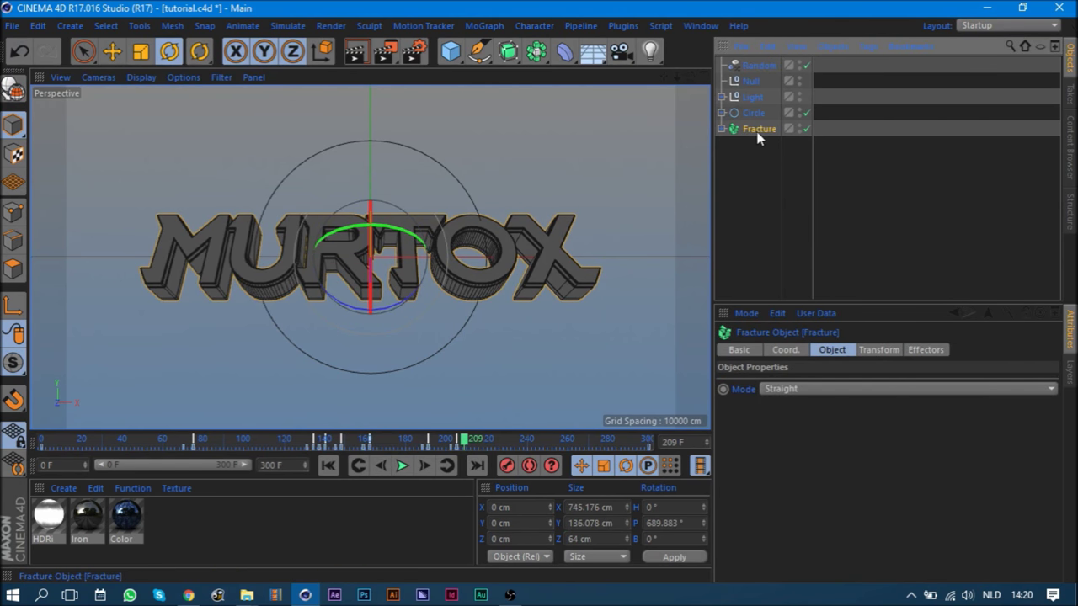
- Add a Step effector that pitches the letters -116° instead of scaling them
click(485, 26)
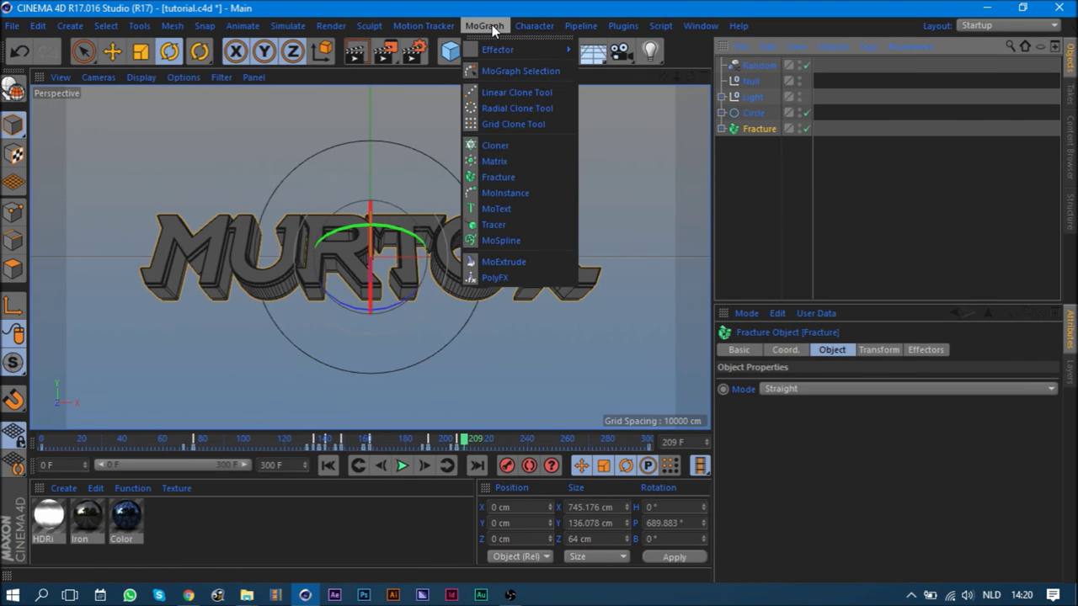
mouse_move(498, 50)
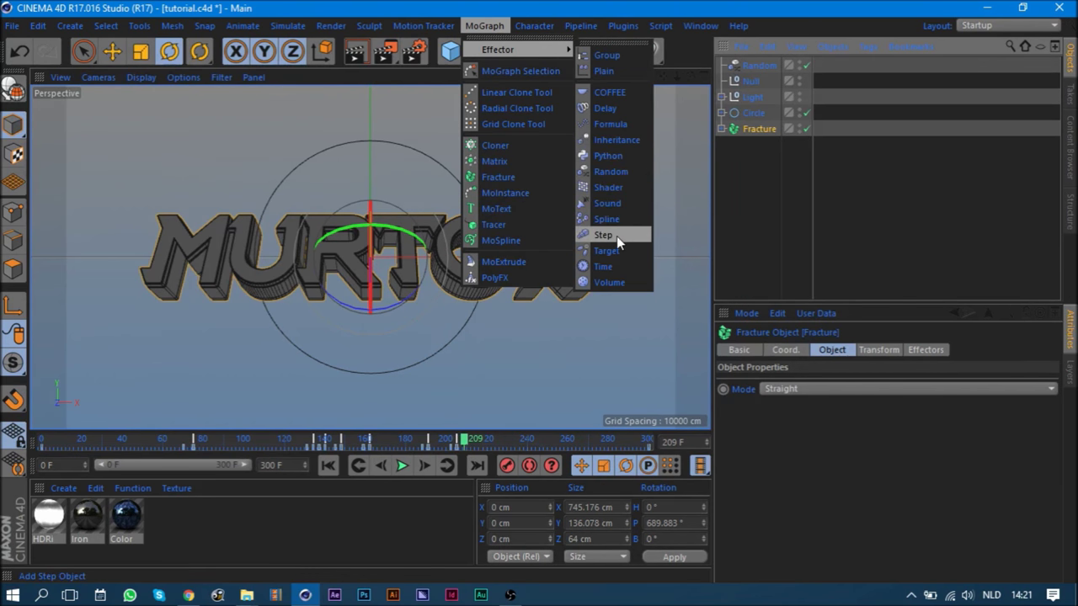
click(617, 238)
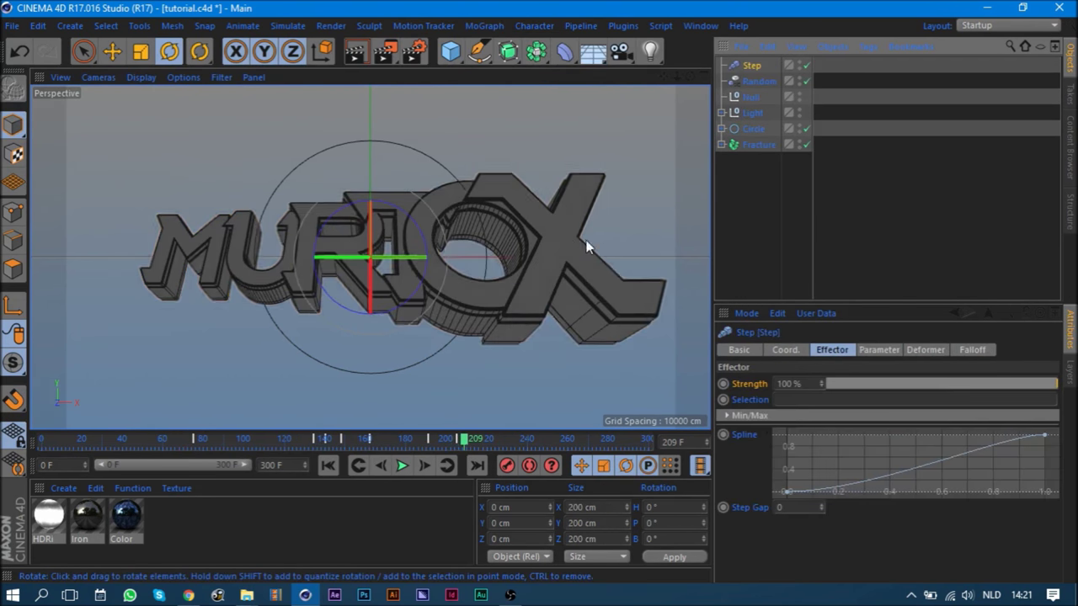
click(873, 357)
click(881, 412)
click(923, 412)
drag(967, 444, 867, 444)
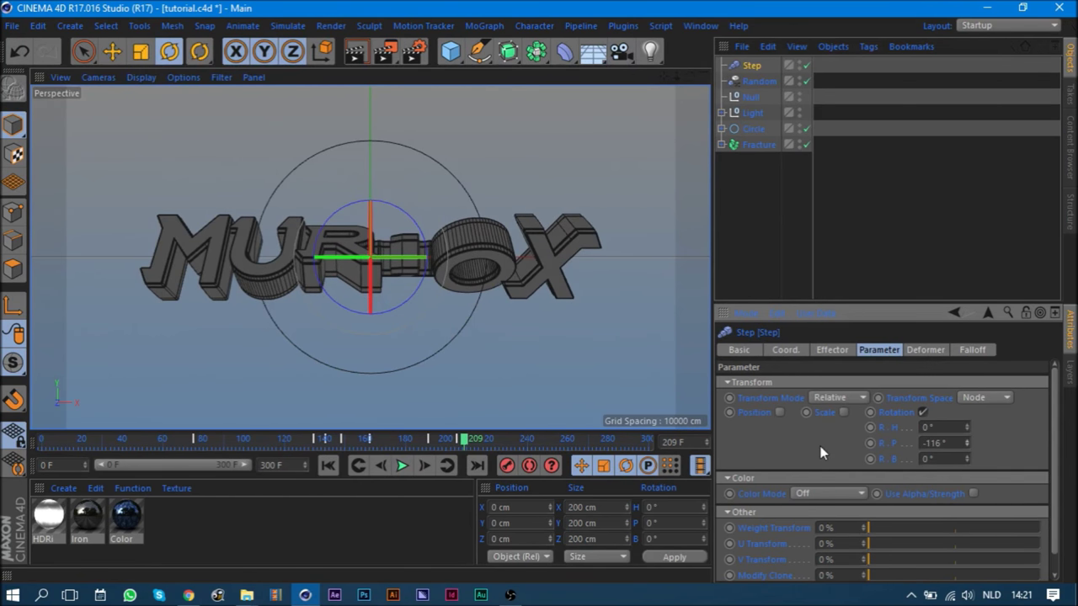
mouse_move(432, 443)
mouse_down()
mouse_move(410, 440)
mouse_move(433, 444)
mouse_up()
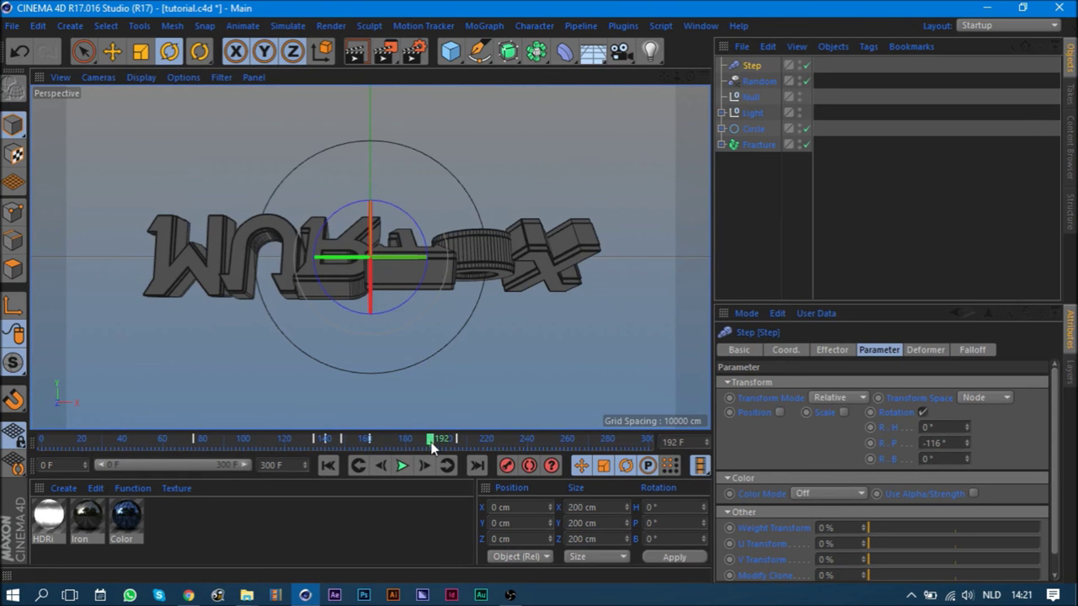
click(380, 466)
drag(346, 438, 376, 453)
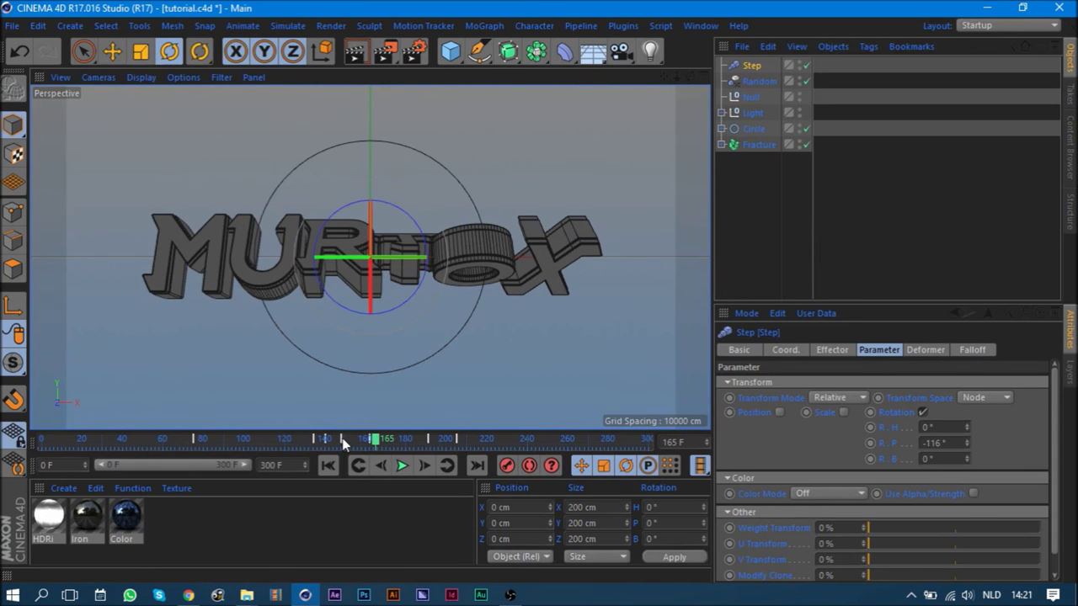
- Keyframe the Step effector Strength at 0% on frame 188
click(400, 440)
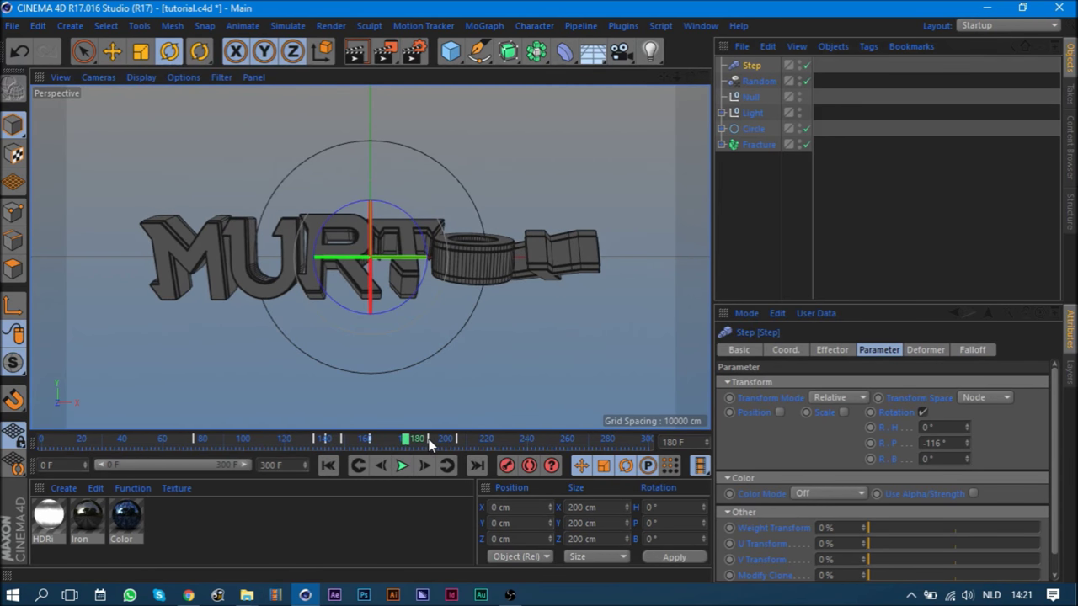
click(429, 442)
click(380, 466)
click(381, 466)
click(380, 466)
click(832, 350)
mouse_move(959, 389)
mouse_down()
mouse_move(1025, 383)
mouse_move(731, 403)
mouse_up()
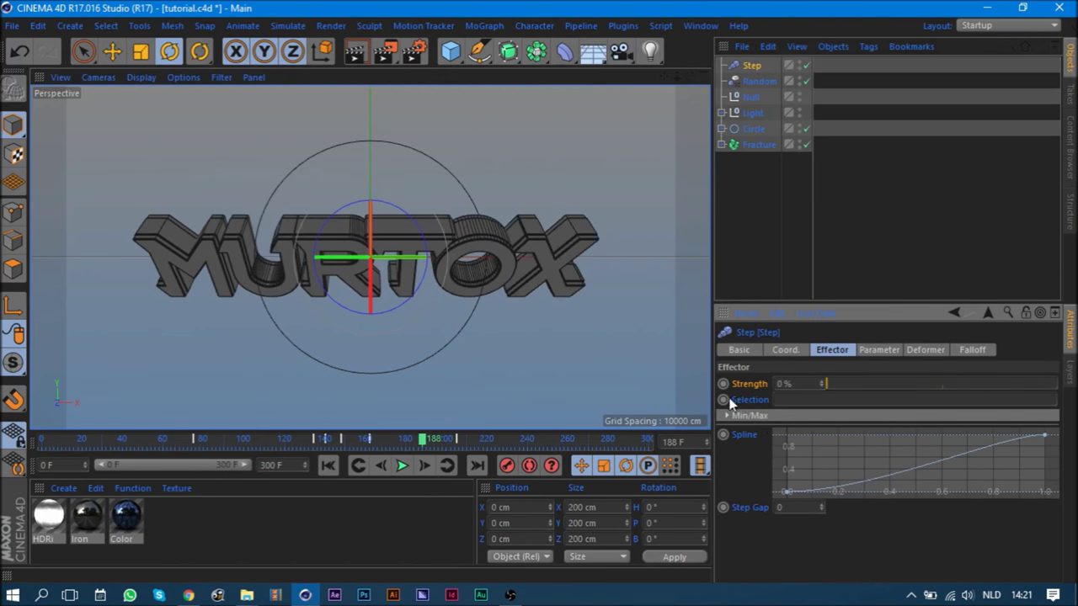
- Keyframe the Step Strength at 100% on frame 191 and play back the flip
click(424, 465)
click(424, 466)
click(424, 466)
drag(826, 384, 1058, 384)
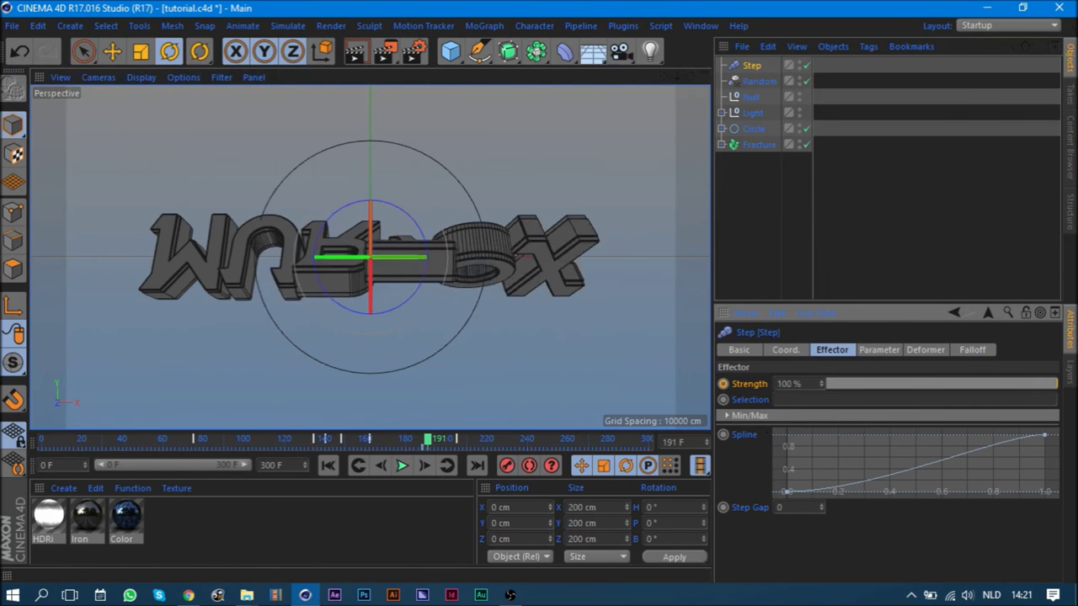
click(401, 466)
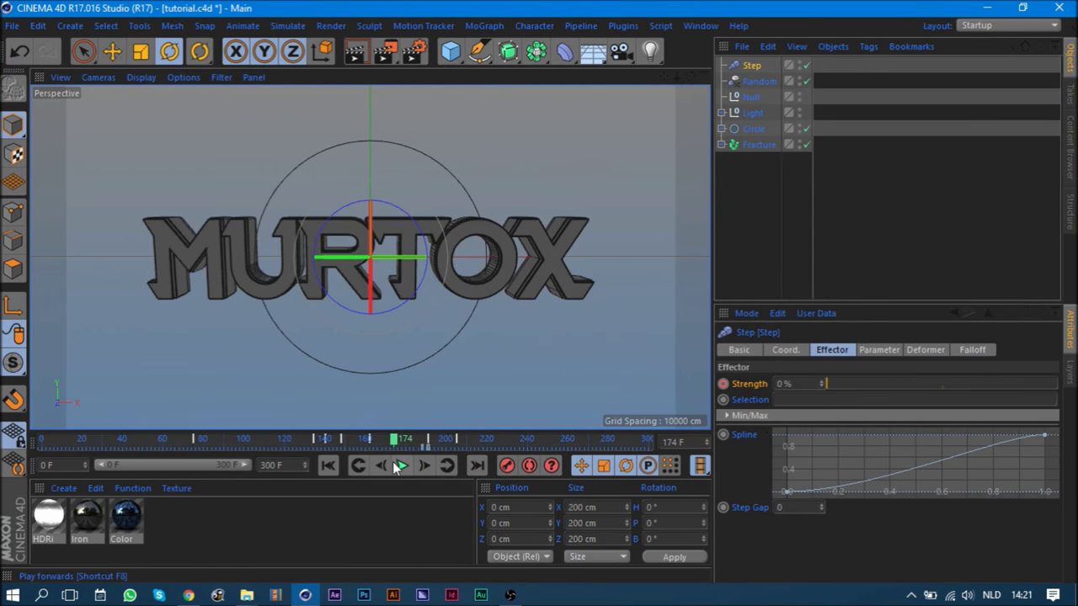
click(401, 465)
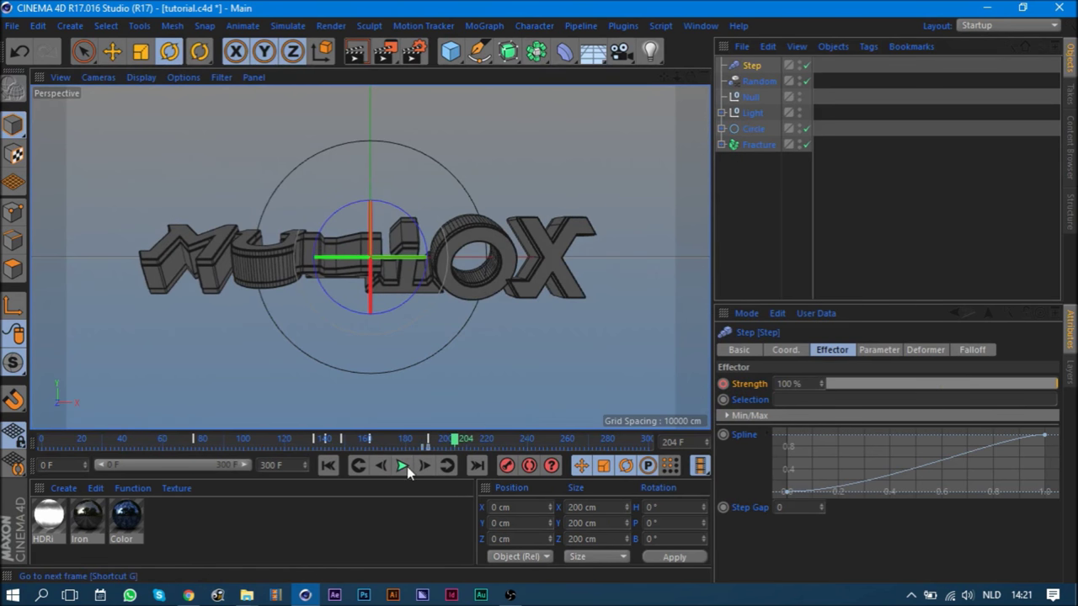
click(876, 351)
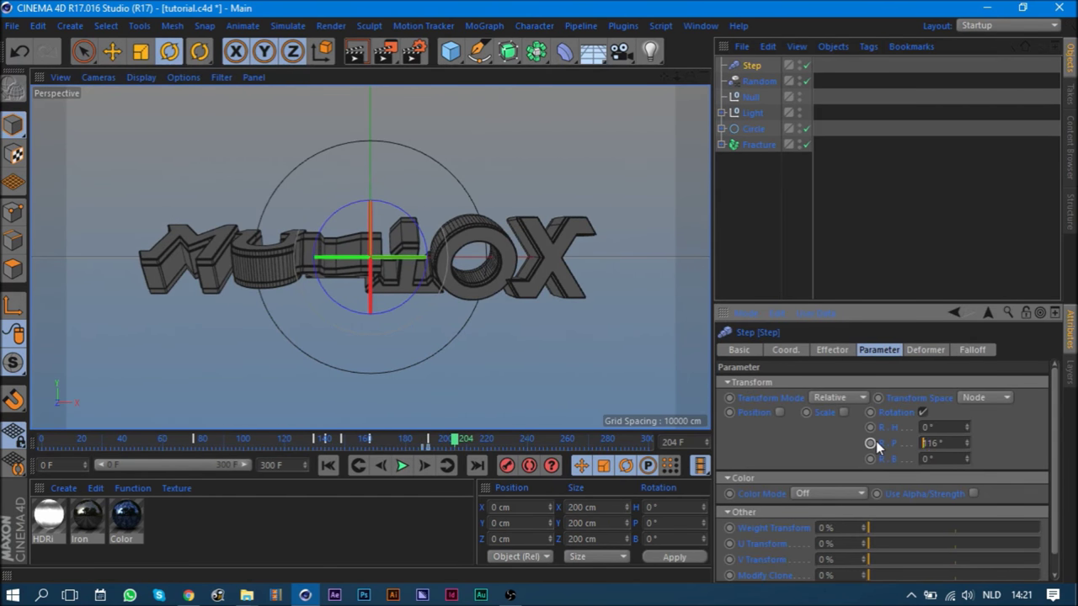
- Confirm the 116° pitch and set the Step Strength to about 150% at frame 202
key(Return)
click(403, 466)
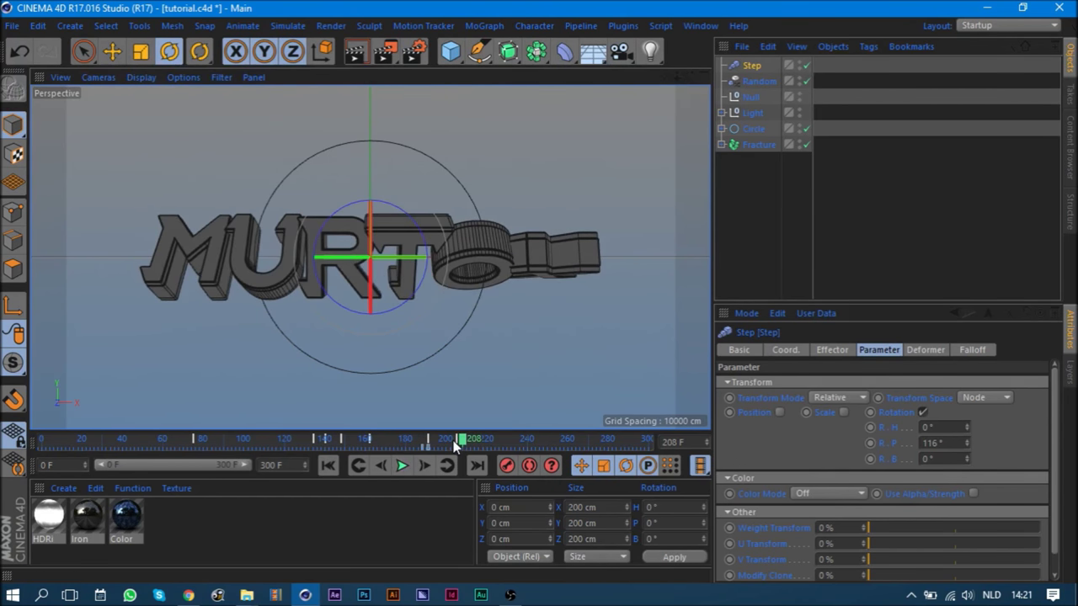
click(373, 469)
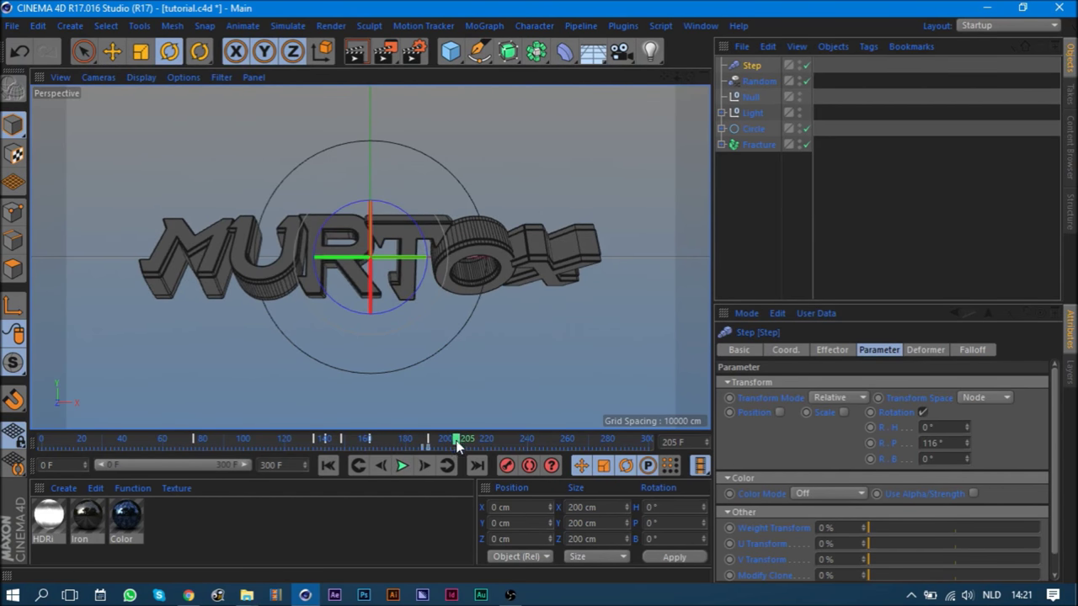
click(374, 469)
click(373, 469)
click(372, 469)
click(834, 350)
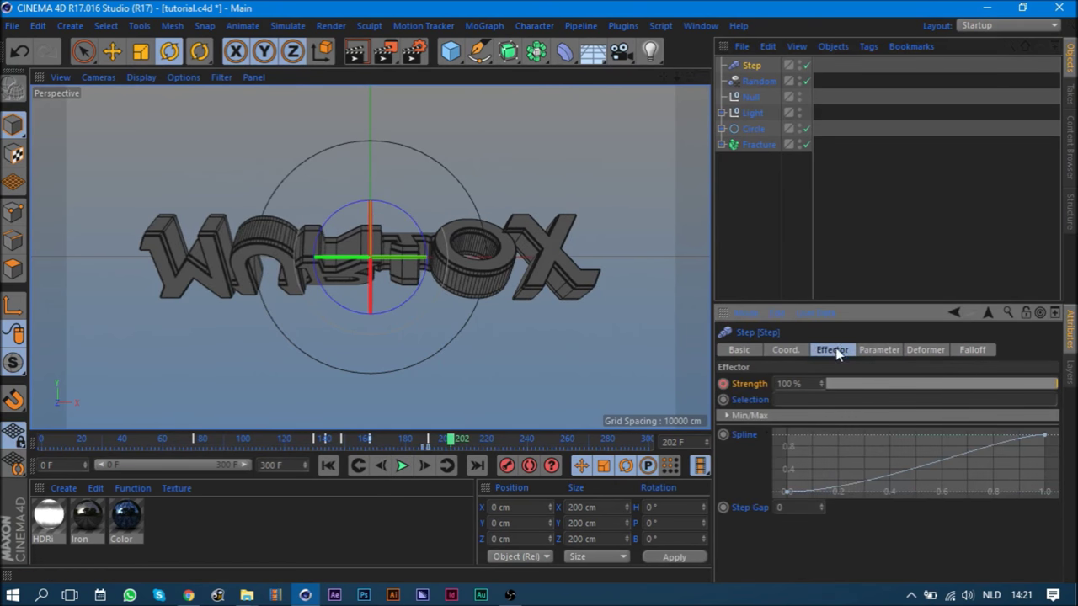
drag(822, 384, 800, 383)
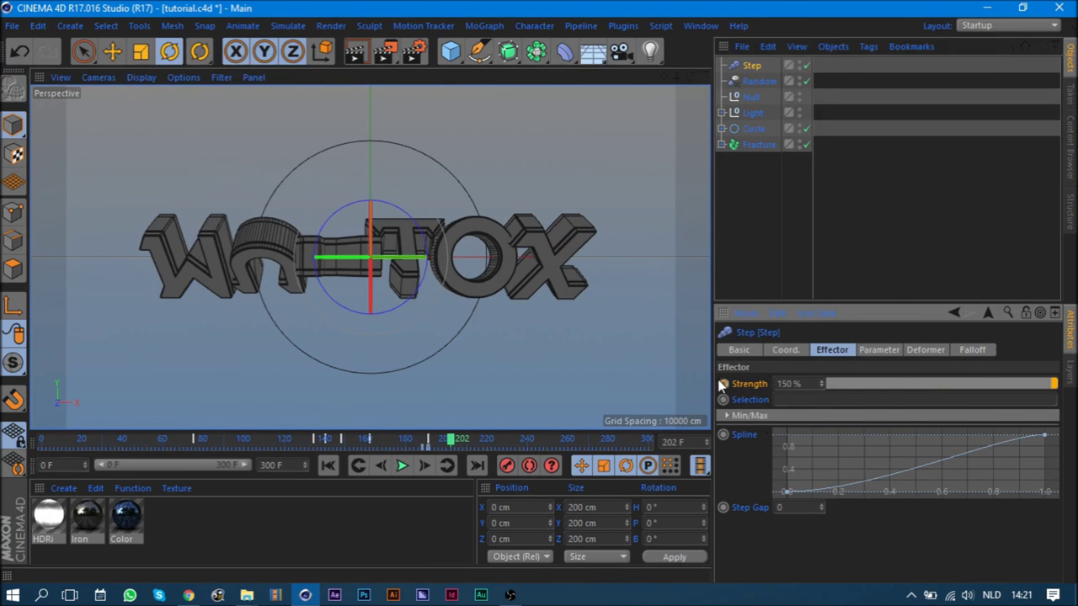
- Key the Step Strength at 111% on frame 205 and 0% on frame 220, then play back
click(425, 464)
click(425, 464)
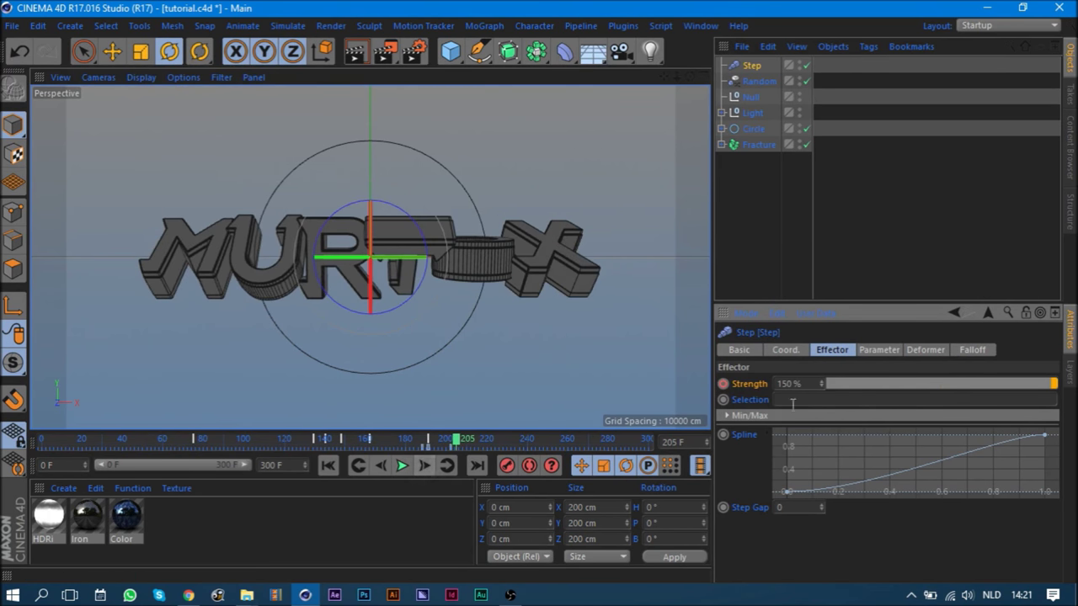
drag(822, 385, 823, 390)
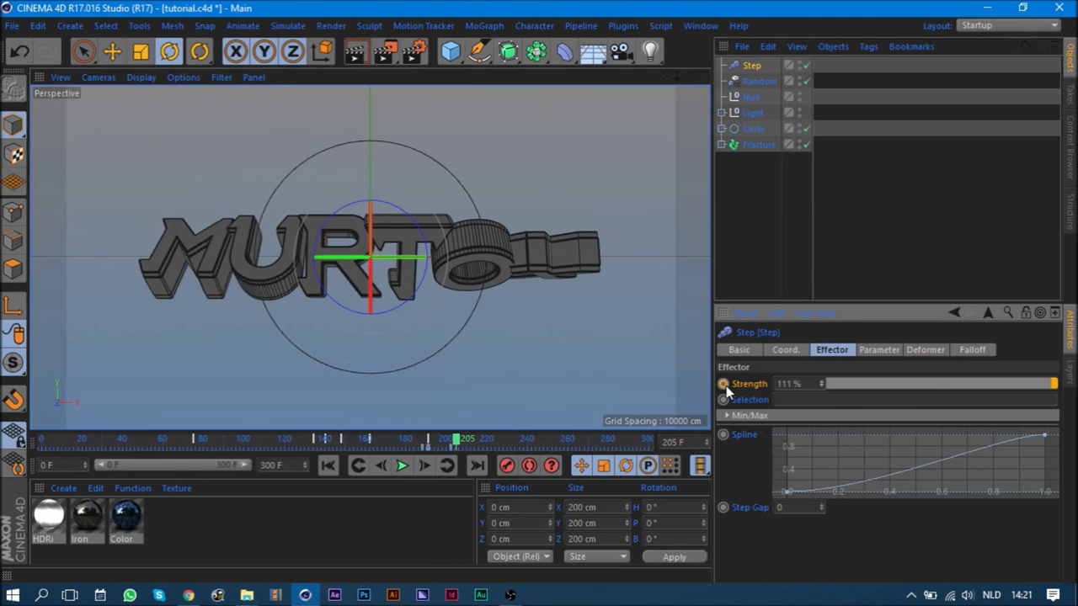
click(486, 439)
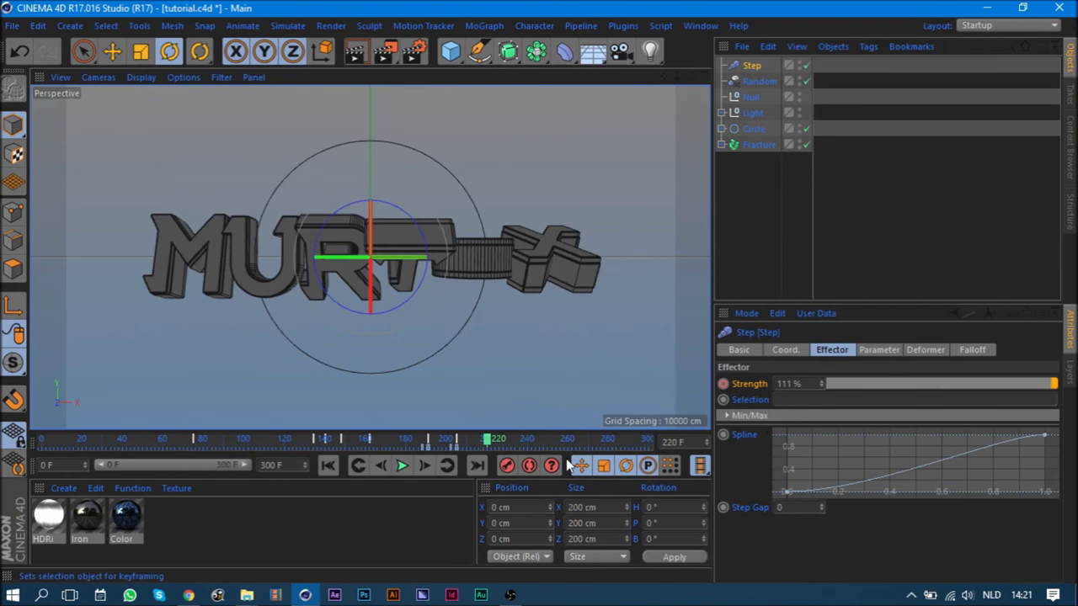
drag(905, 385, 811, 395)
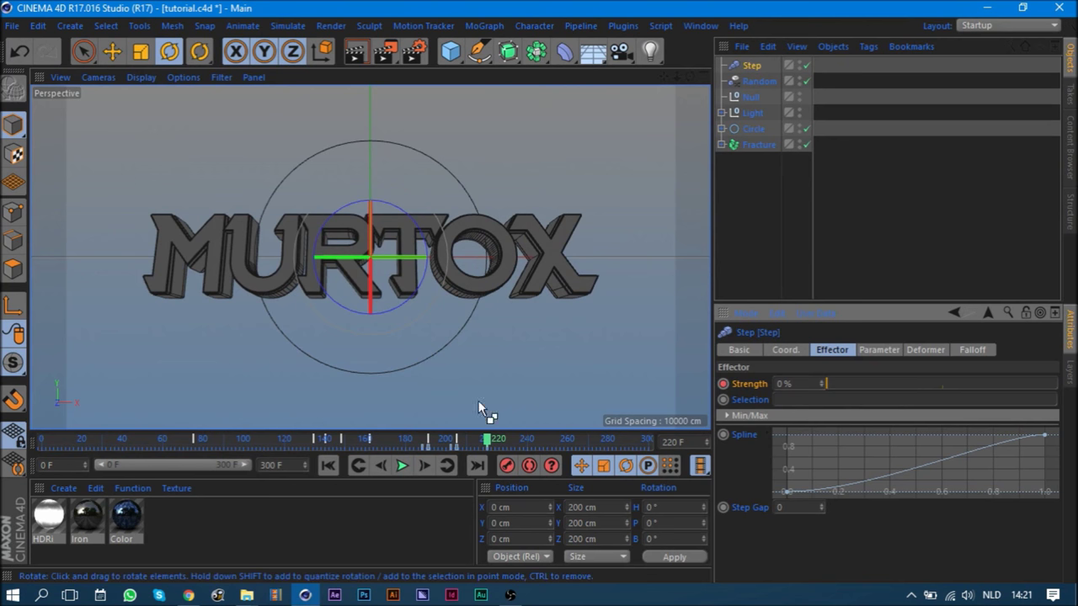
click(378, 439)
click(403, 466)
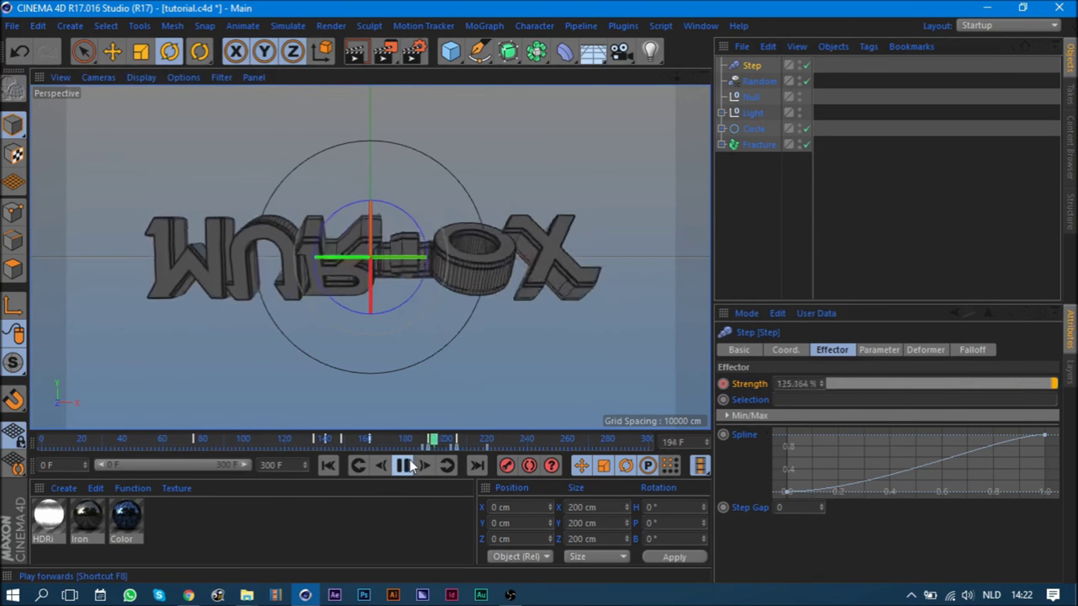
click(402, 465)
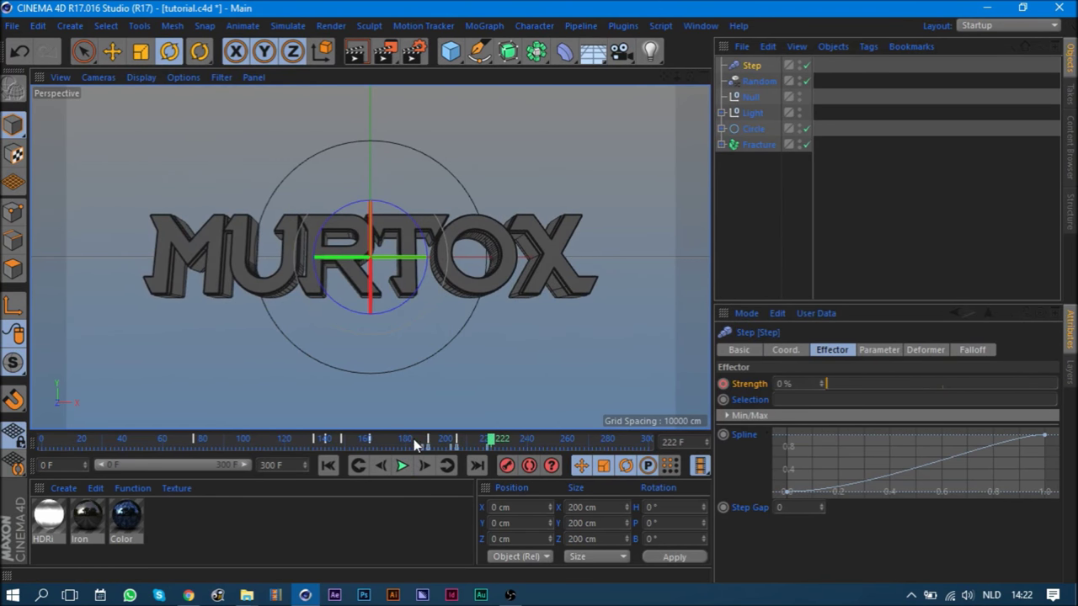
mouse_move(419, 444)
mouse_down()
mouse_move(496, 446)
mouse_move(459, 444)
mouse_up()
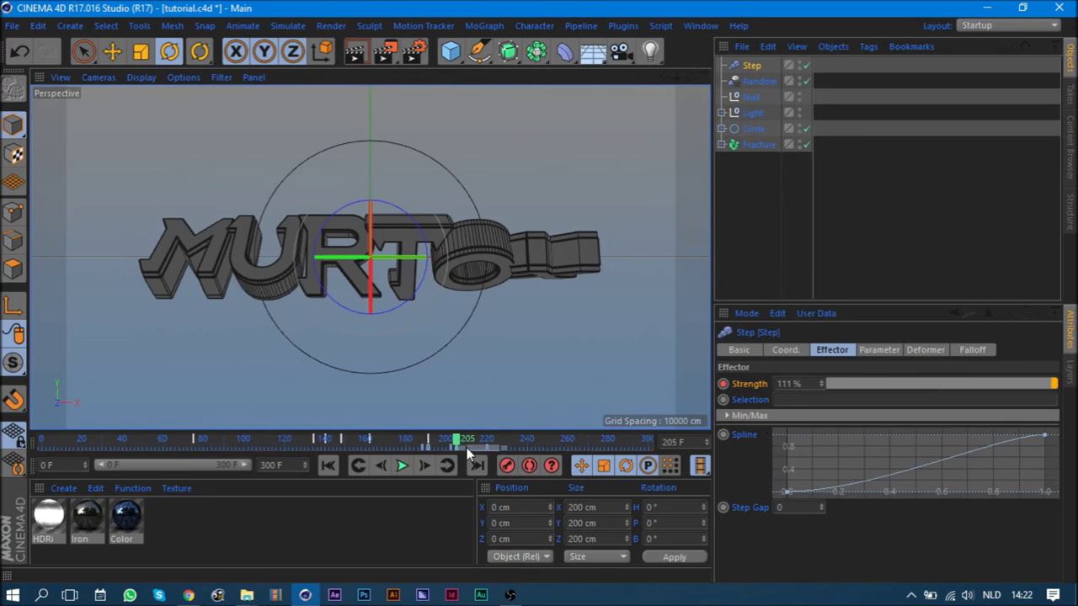
- Delete one Step Strength keyframe and replay the MURTOX animation
right_click(469, 451)
click(461, 464)
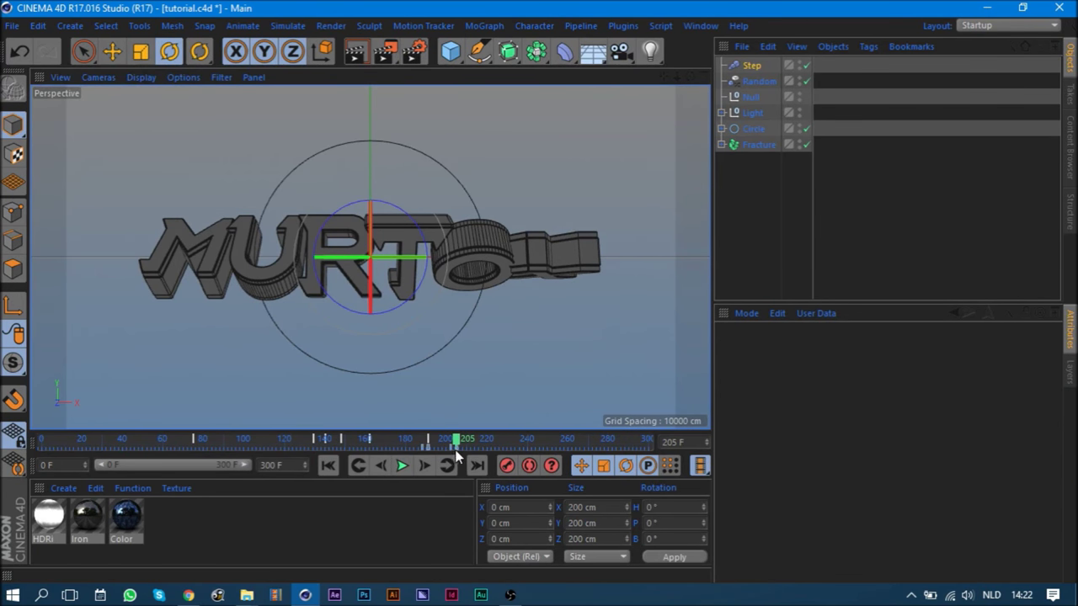
click(750, 66)
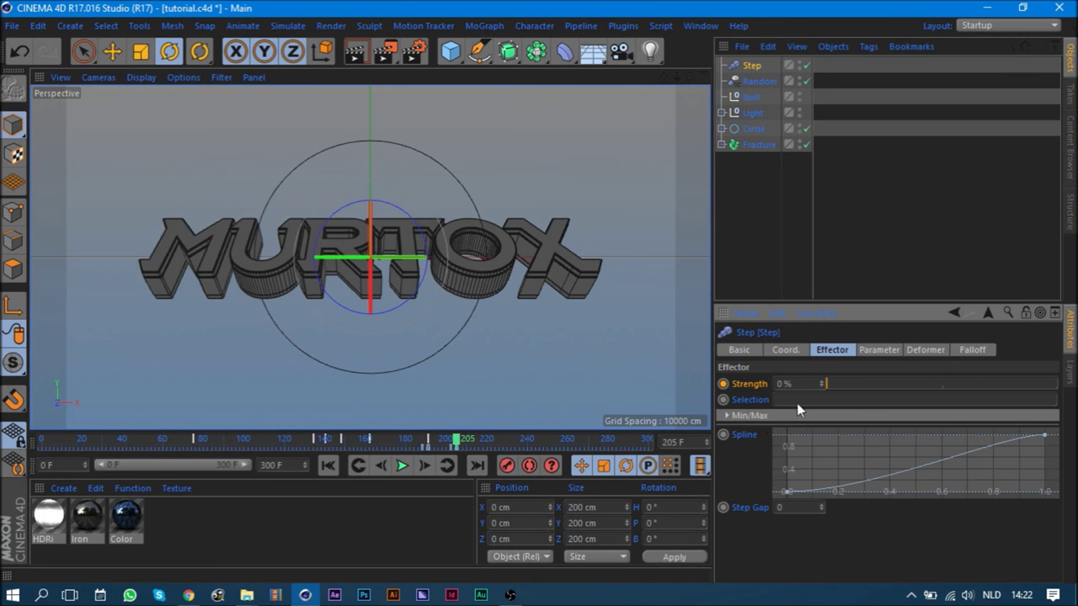
click(403, 466)
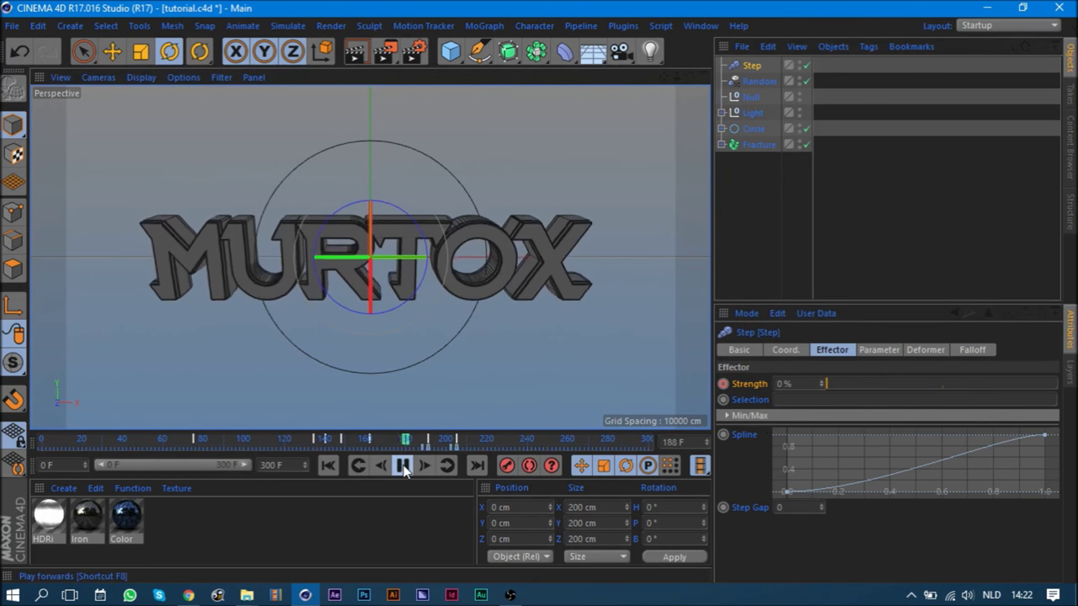
click(402, 466)
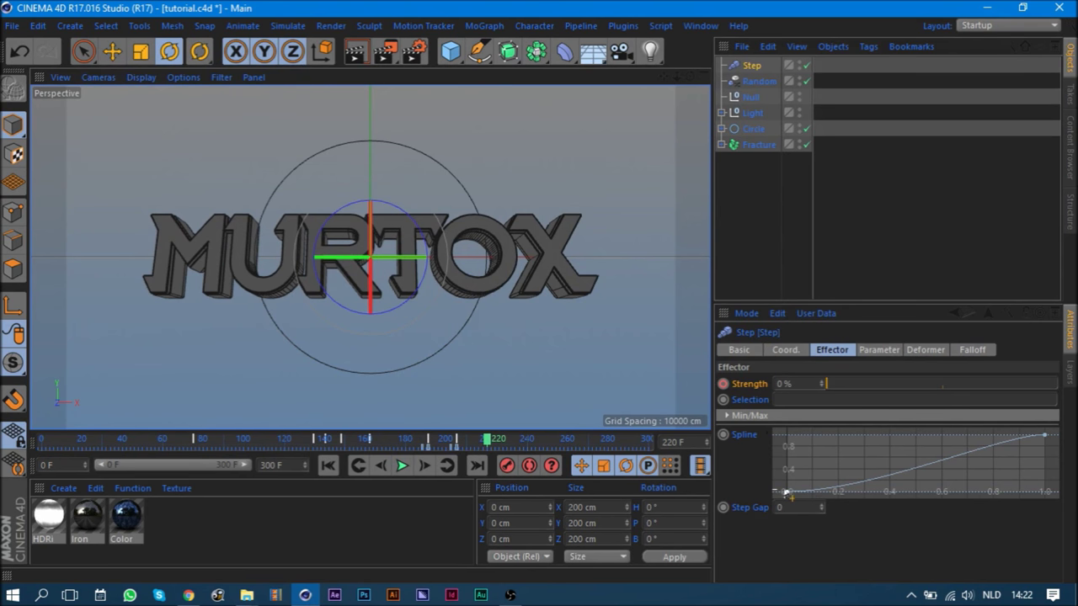
- Invert the Step effector spline to slope downward and preview the result
drag(786, 493, 790, 436)
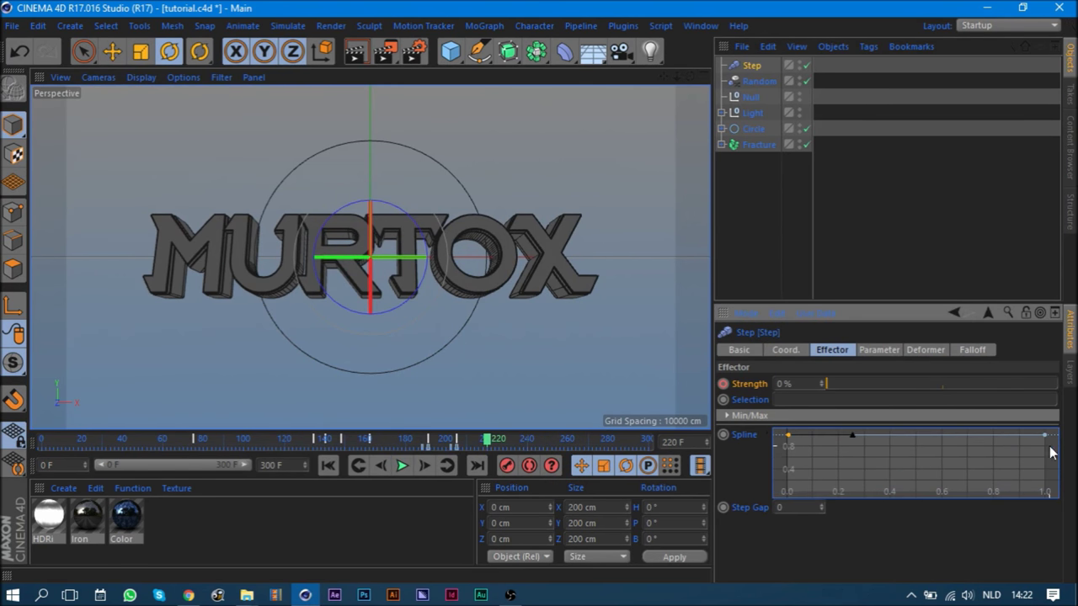
drag(1045, 435, 1046, 488)
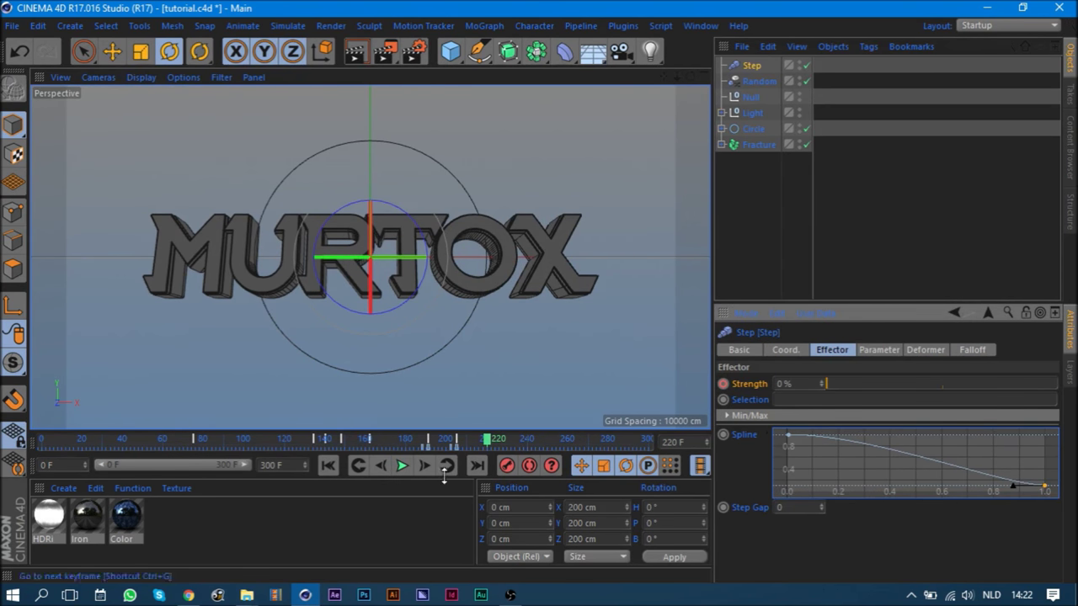
click(403, 466)
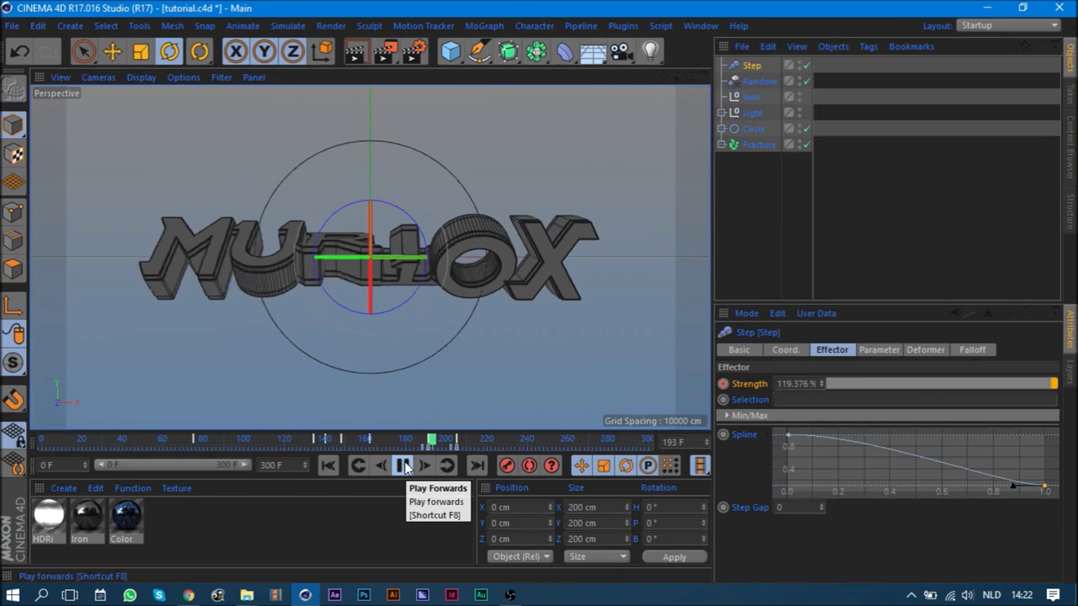
click(403, 465)
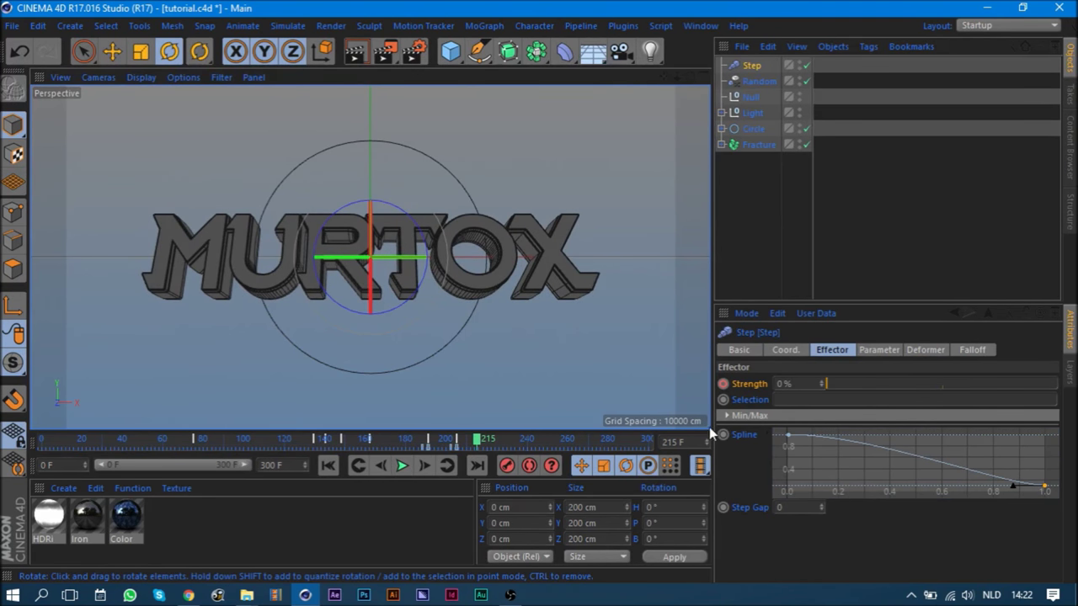
- Review frames 133–237 and select the four strength keys around frames 140–165
click(878, 353)
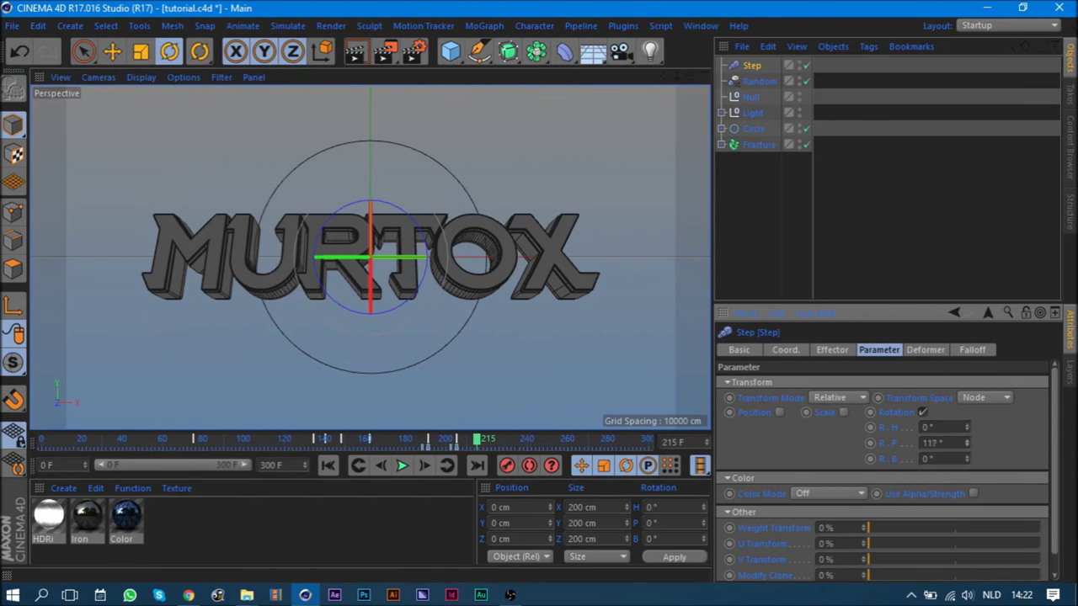
drag(398, 442, 484, 455)
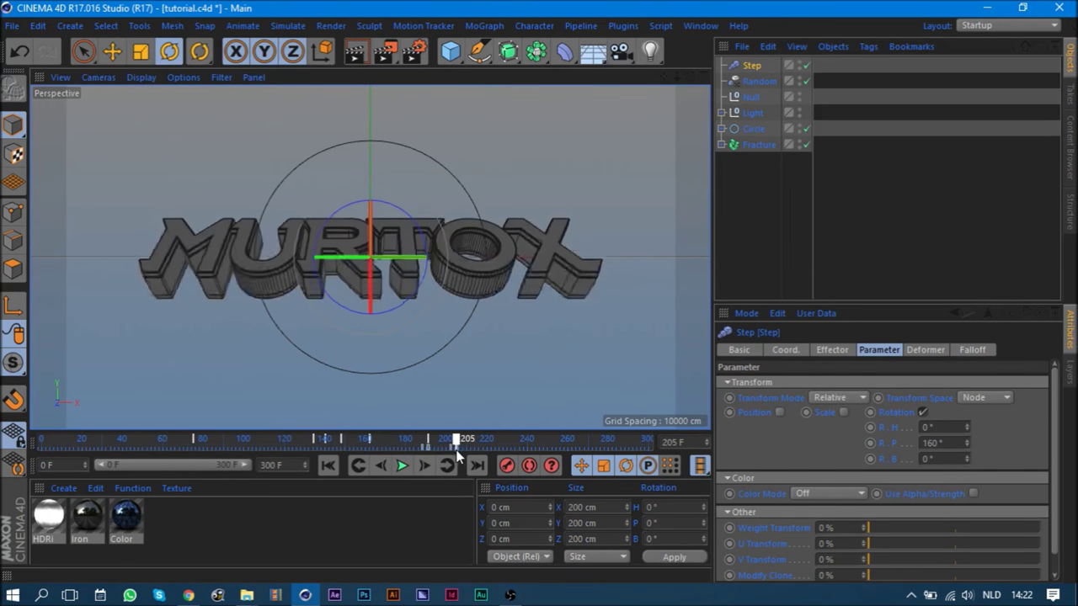
drag(484, 454, 522, 467)
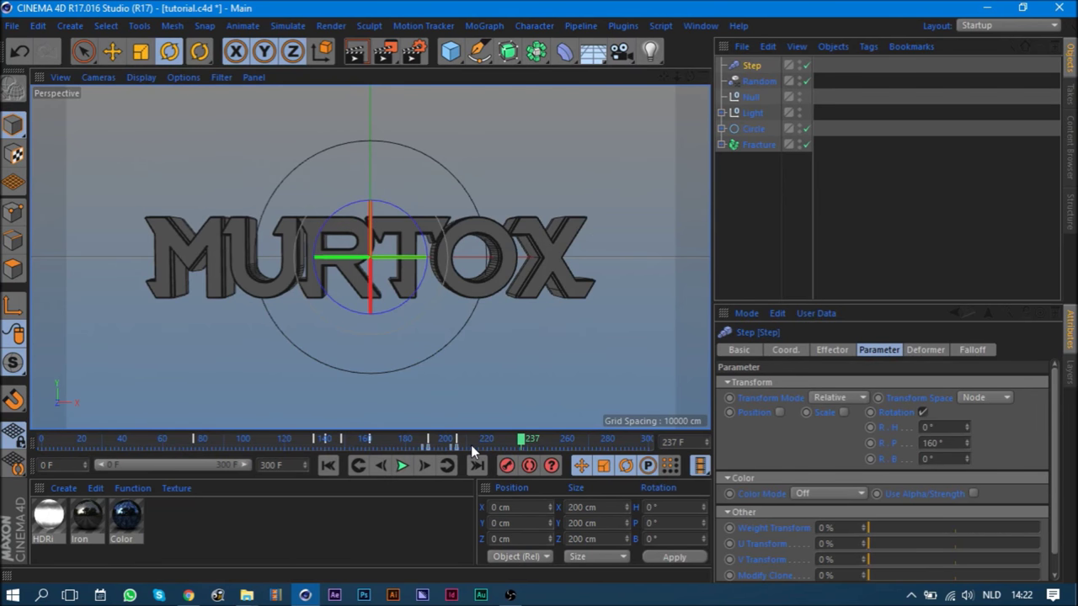
click(310, 439)
drag(310, 439, 448, 450)
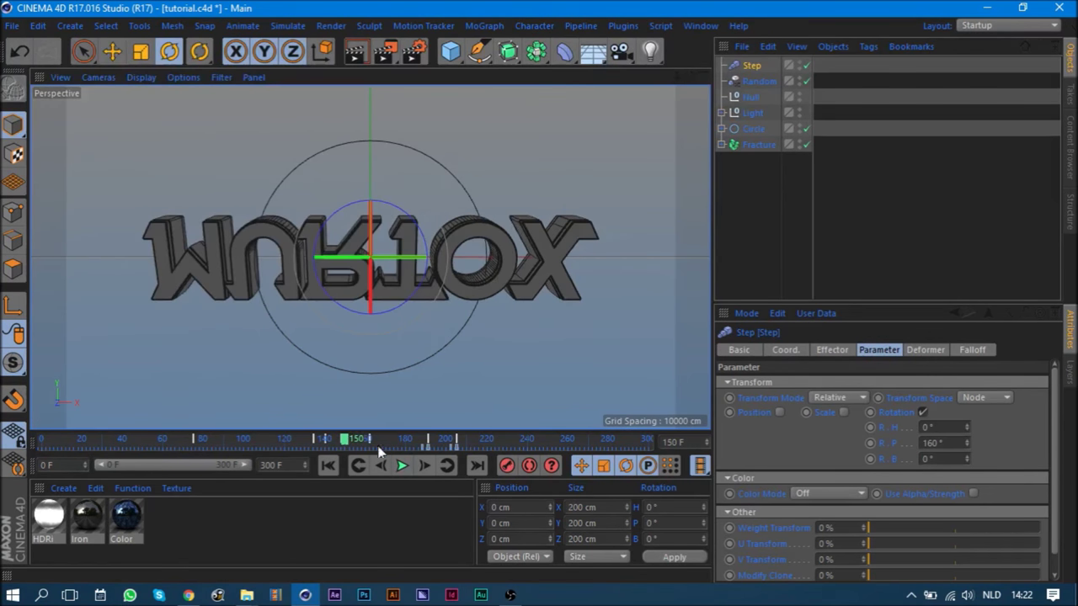
drag(386, 452, 337, 449)
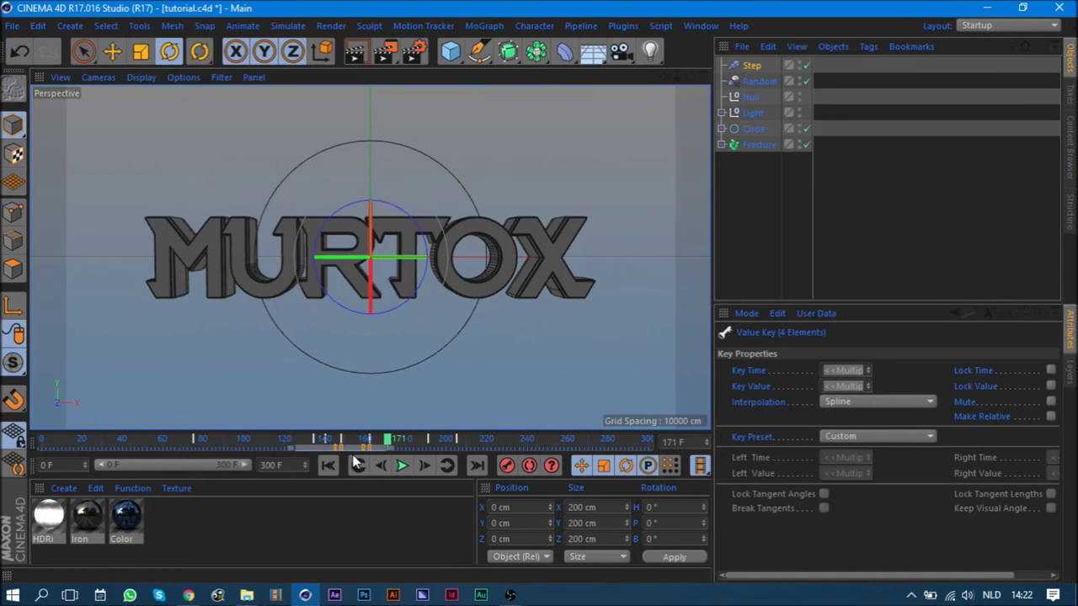
drag(312, 444, 328, 446)
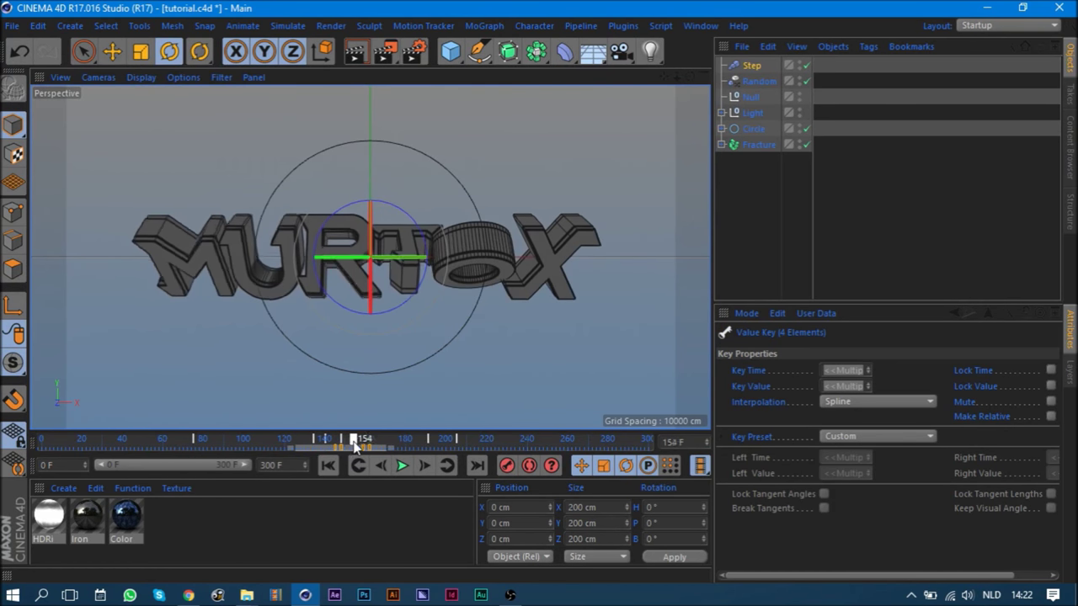
drag(328, 447, 325, 446)
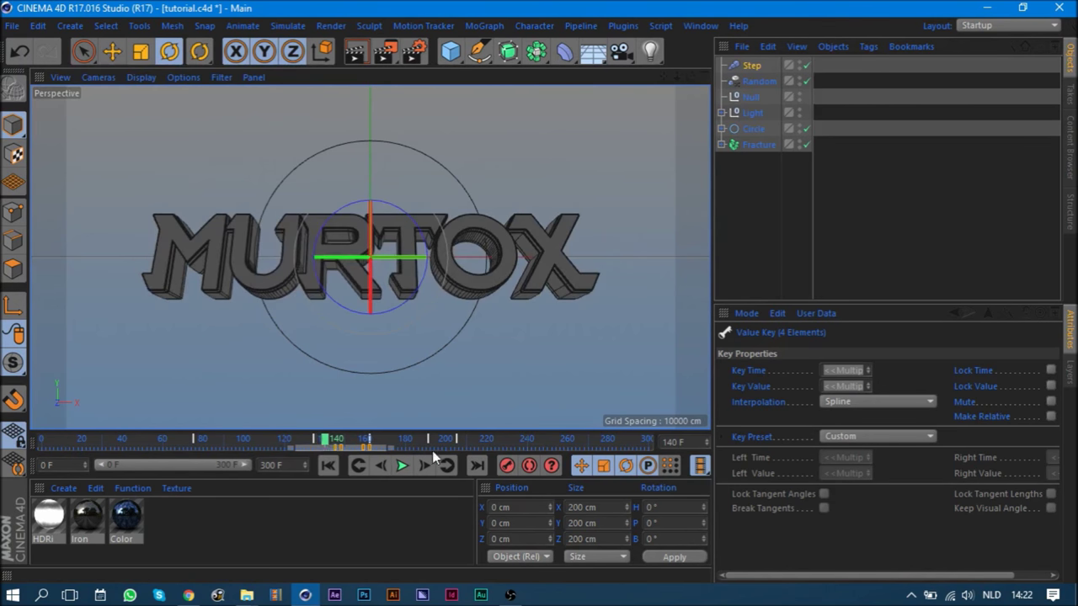
- Set the Step effector pitch rotation to -115° and preview it at frame 168
click(752, 65)
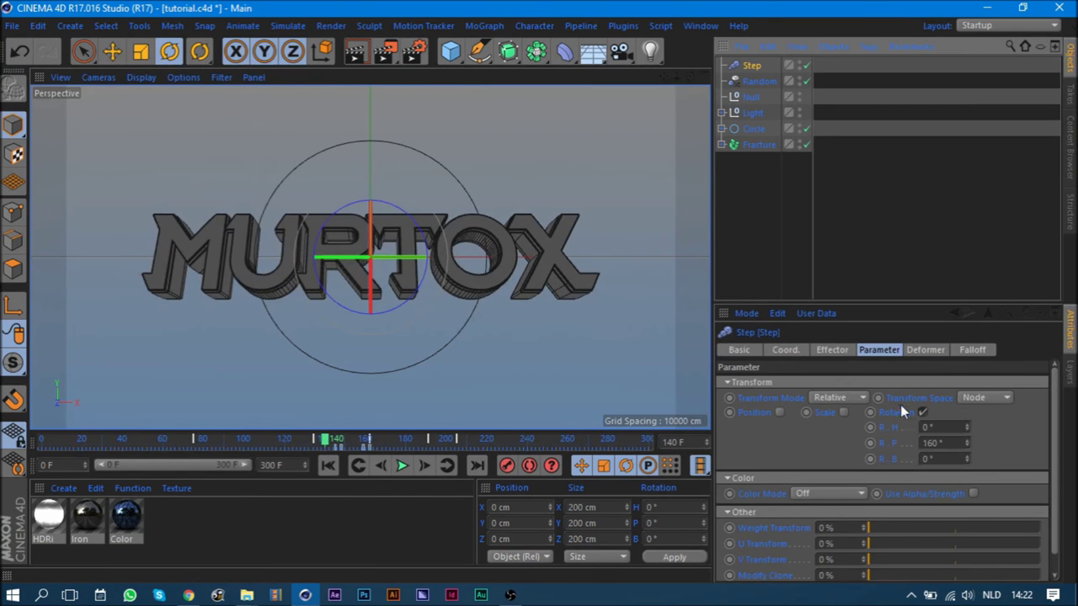
double_click(957, 446)
text(-115)
key(Return)
mouse_move(309, 442)
mouse_down()
mouse_move(383, 449)
mouse_move(358, 444)
mouse_move(373, 448)
mouse_up()
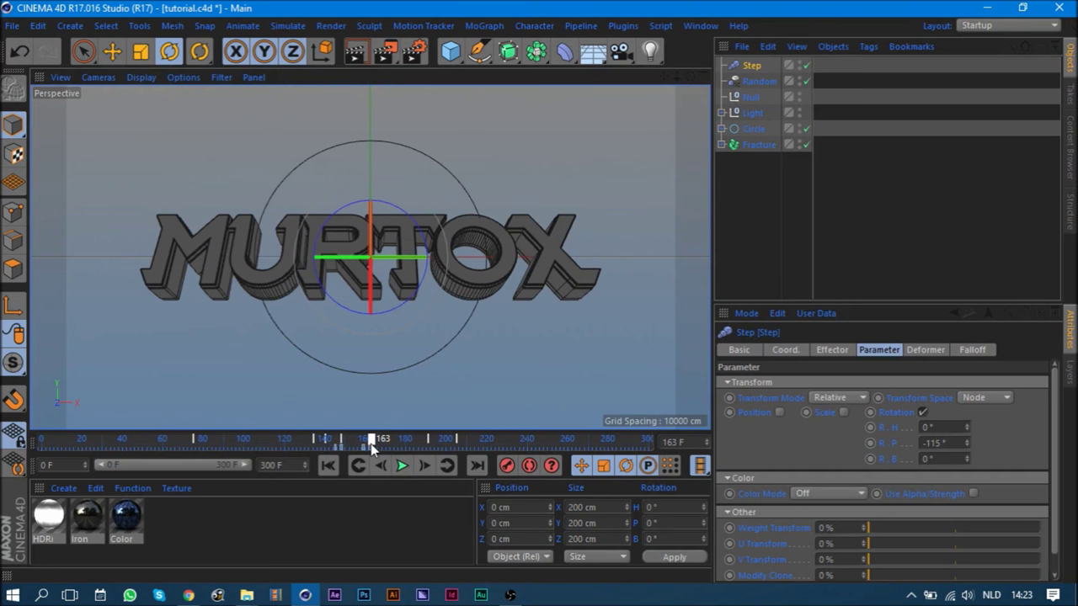
click(831, 350)
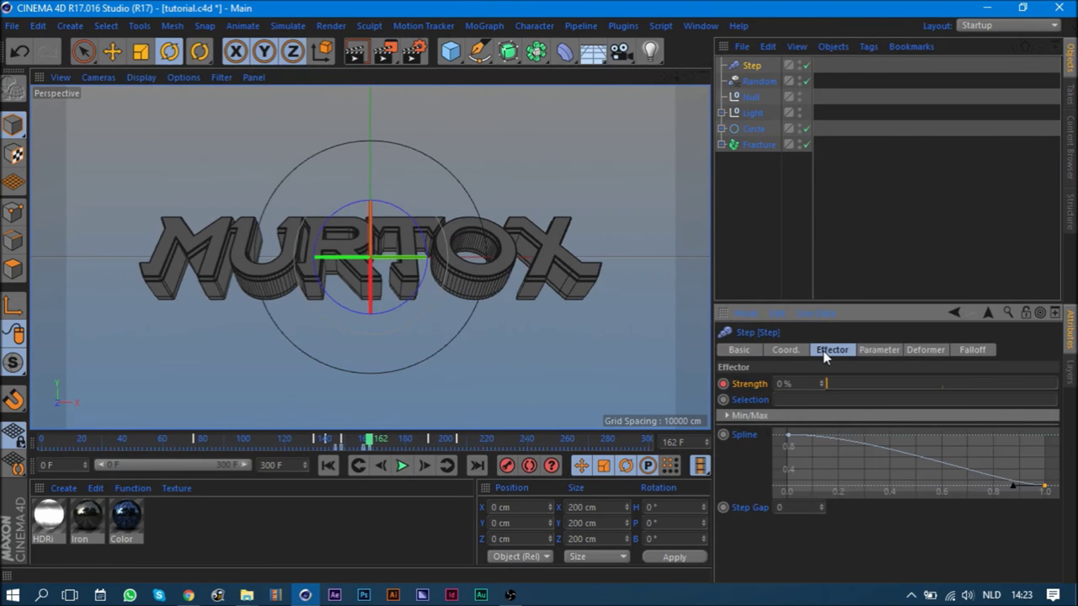
- Test the Step Strength at 100% and play back the letter flip
drag(855, 383, 1020, 379)
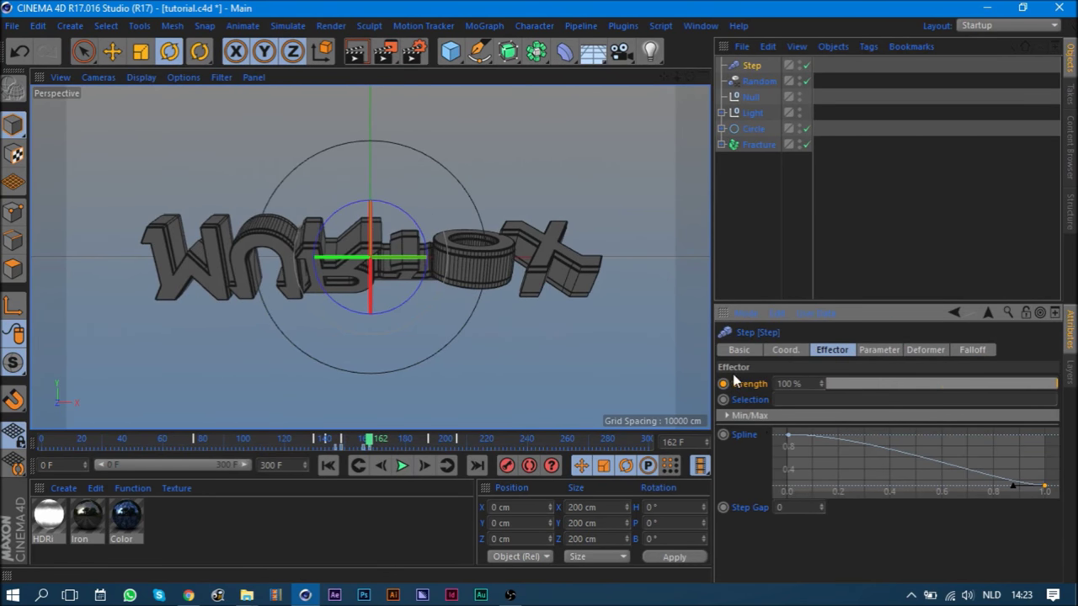
drag(395, 440, 404, 440)
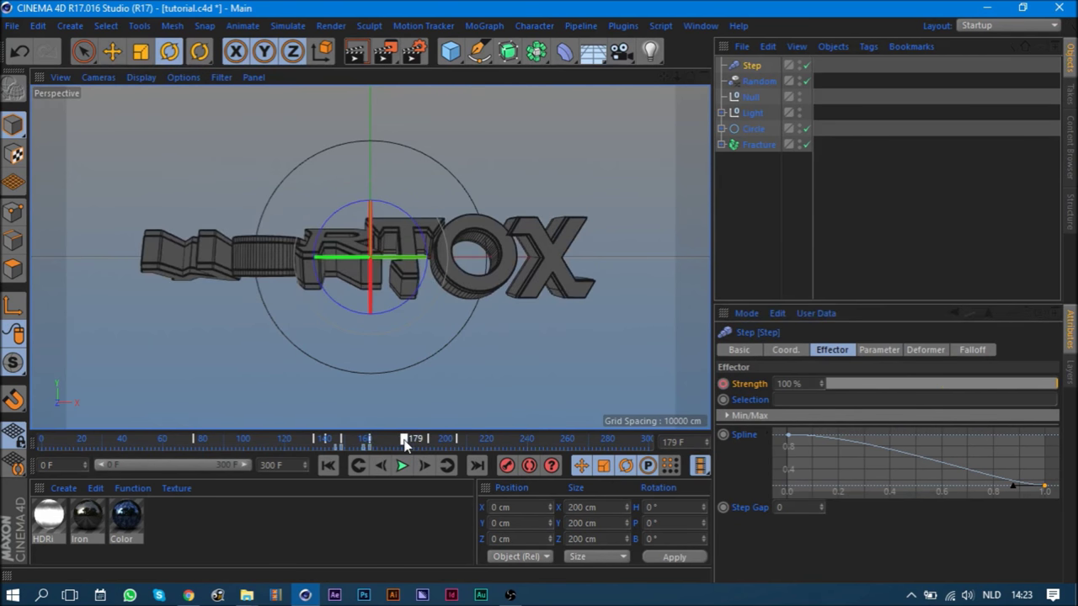
drag(849, 385, 803, 385)
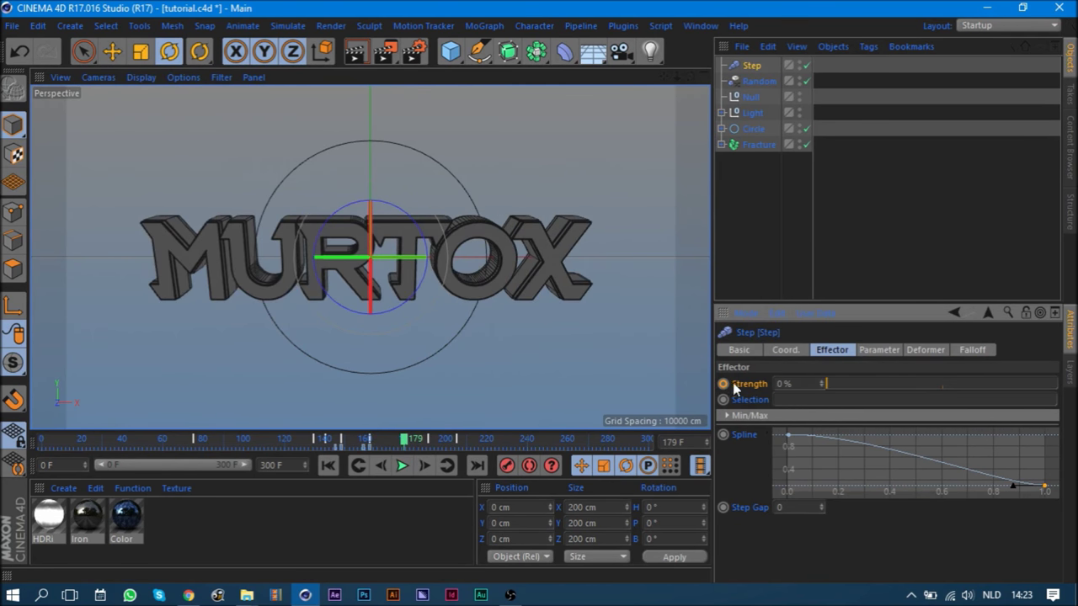
click(323, 438)
click(399, 466)
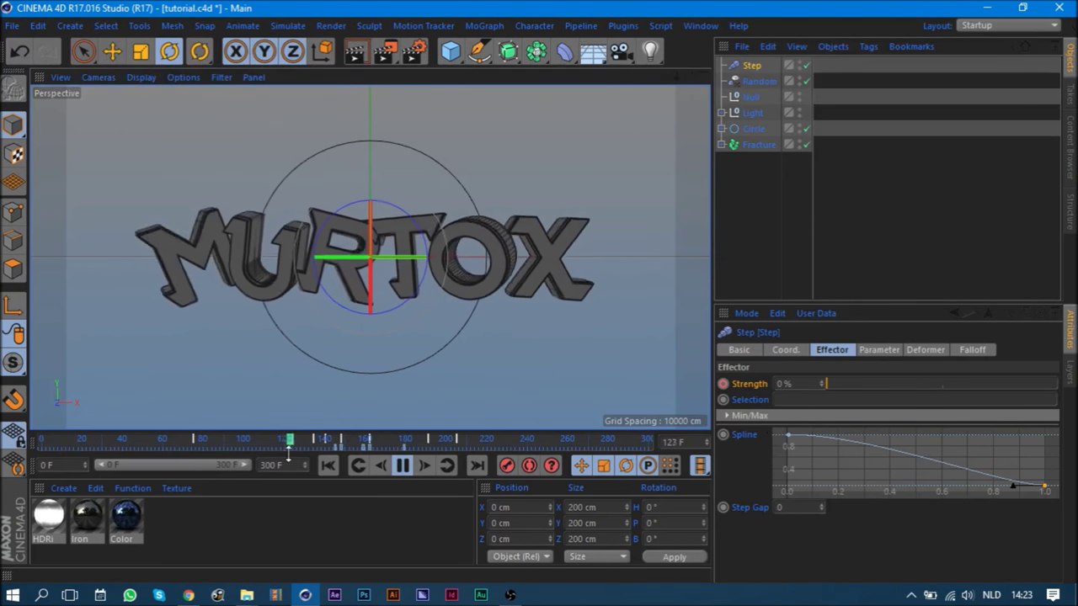
click(404, 467)
- Change the Step pitch rotation to -100°, replay, and review frames 162–191
click(878, 350)
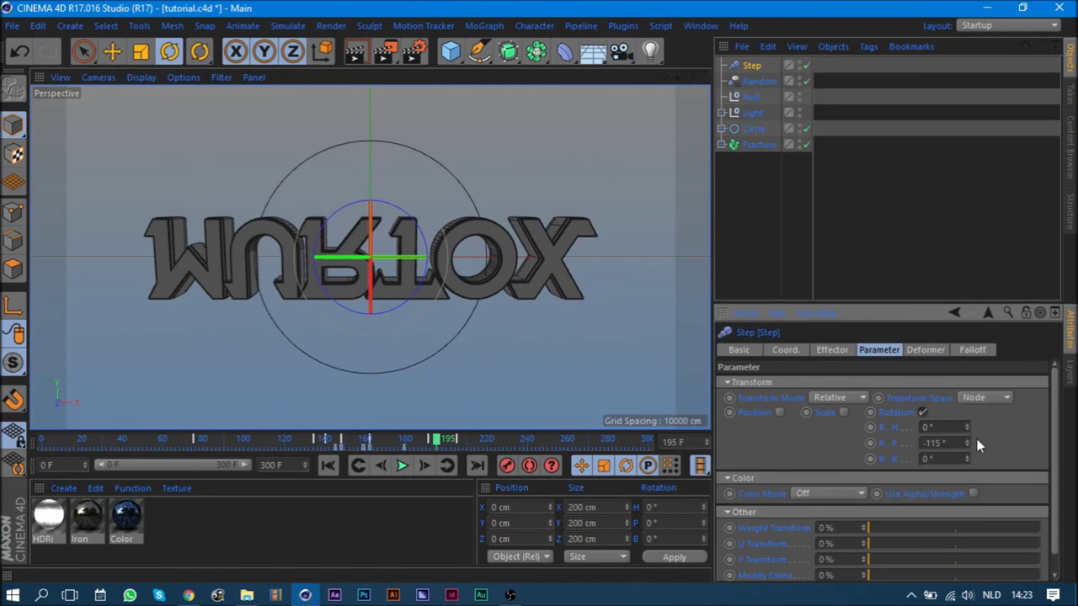
drag(968, 445, 834, 449)
click(301, 442)
click(402, 466)
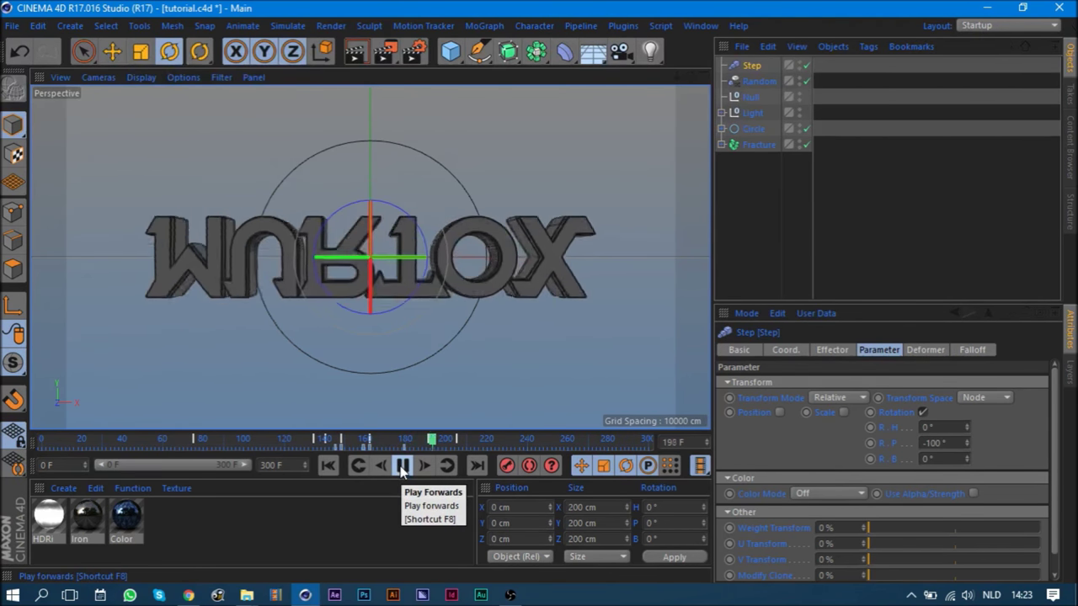
click(402, 468)
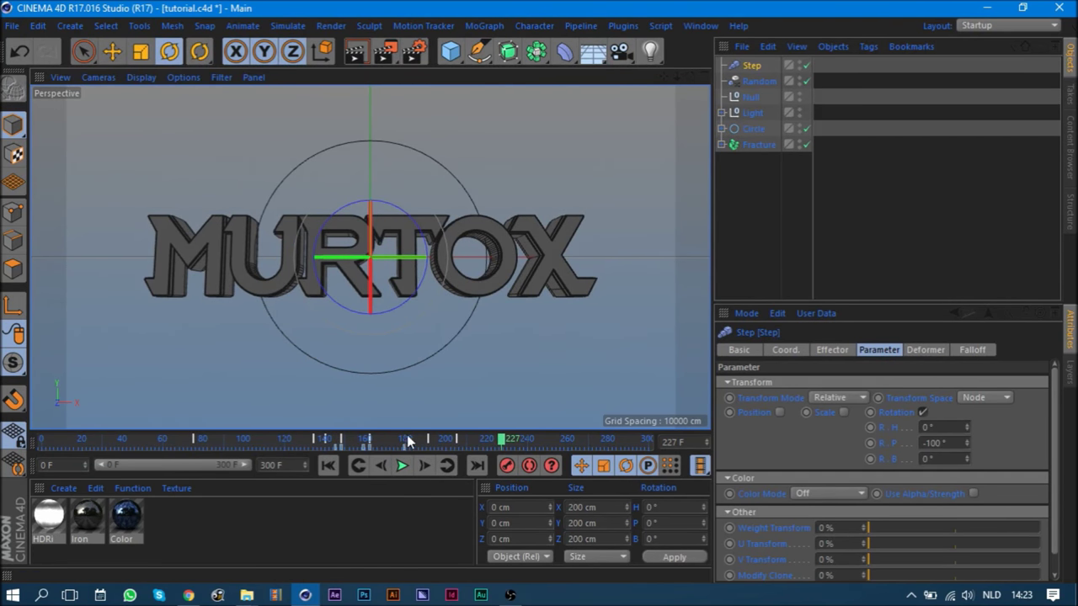
drag(301, 444, 429, 451)
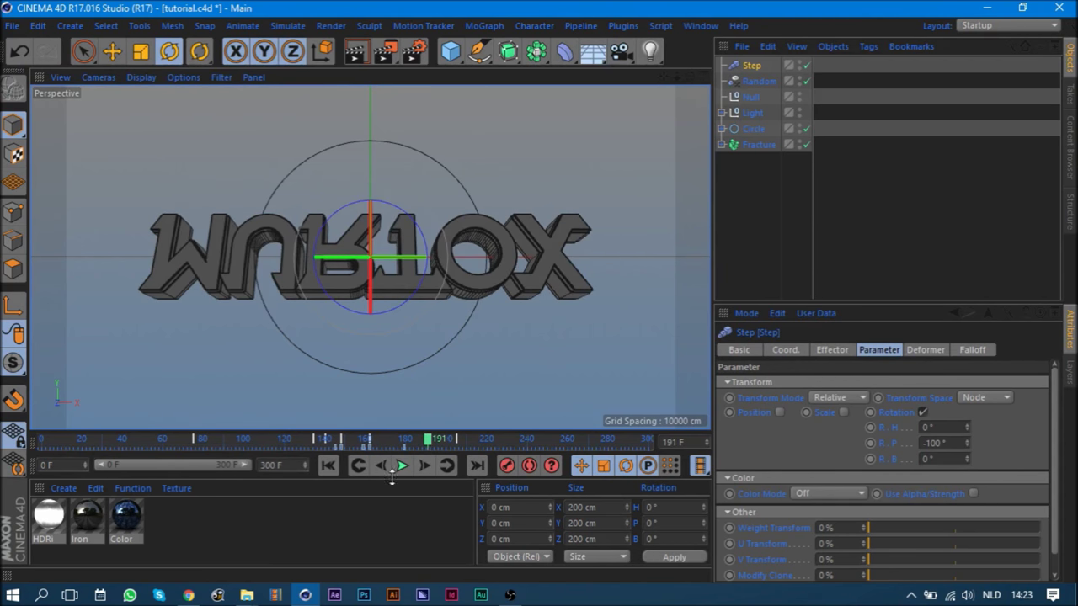
click(747, 236)
drag(99, 439, 505, 438)
click(430, 440)
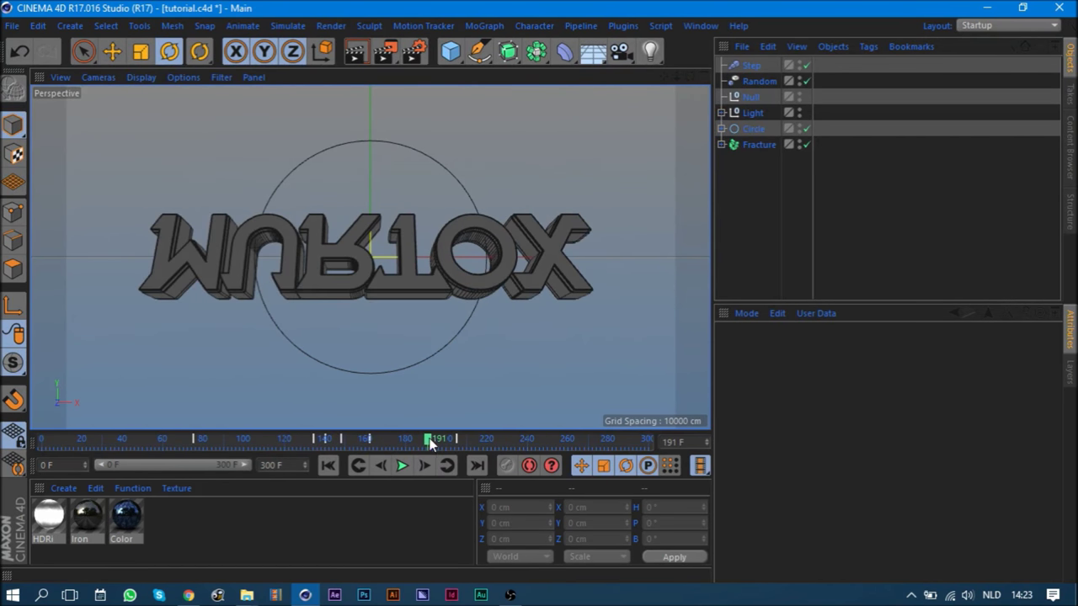
- Expand the Fracture group, select all six letters, and go to frame 191
click(381, 466)
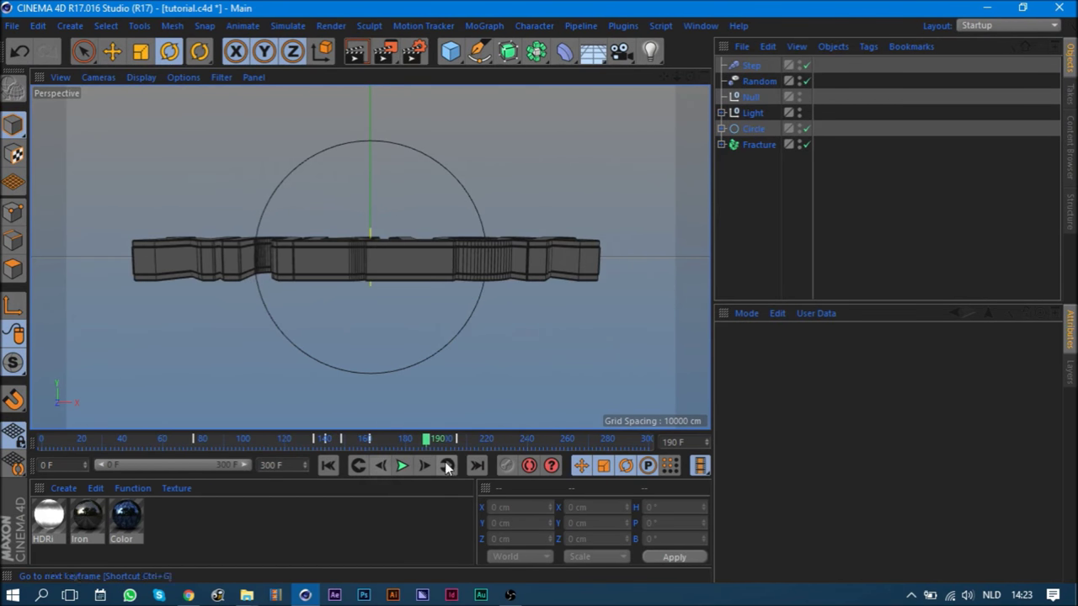
click(425, 466)
click(375, 468)
click(375, 468)
click(375, 468)
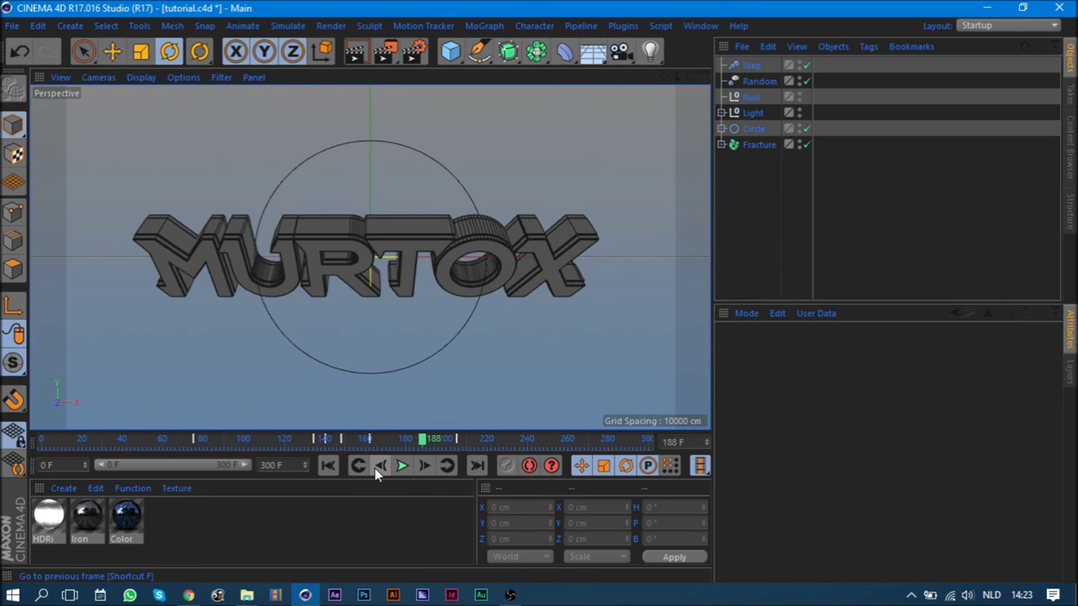
click(723, 145)
click(754, 160)
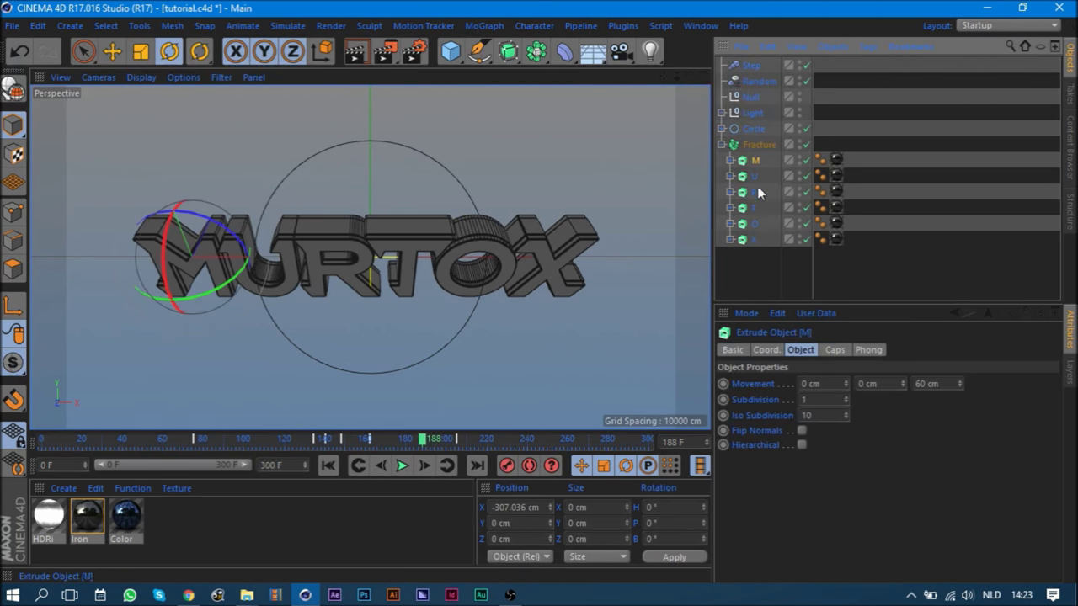
shift+click(755, 241)
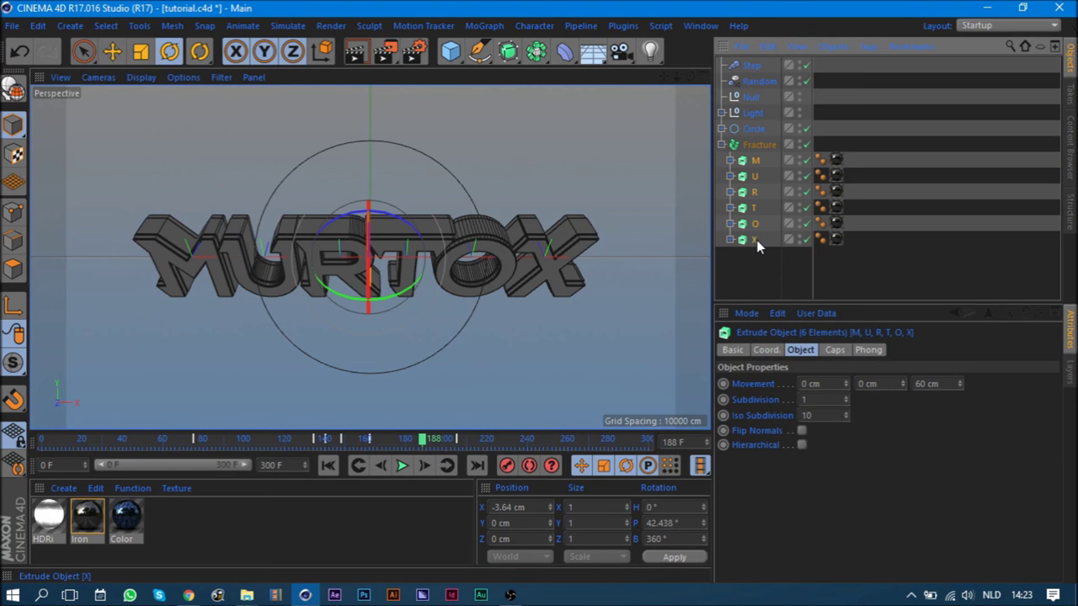
click(423, 466)
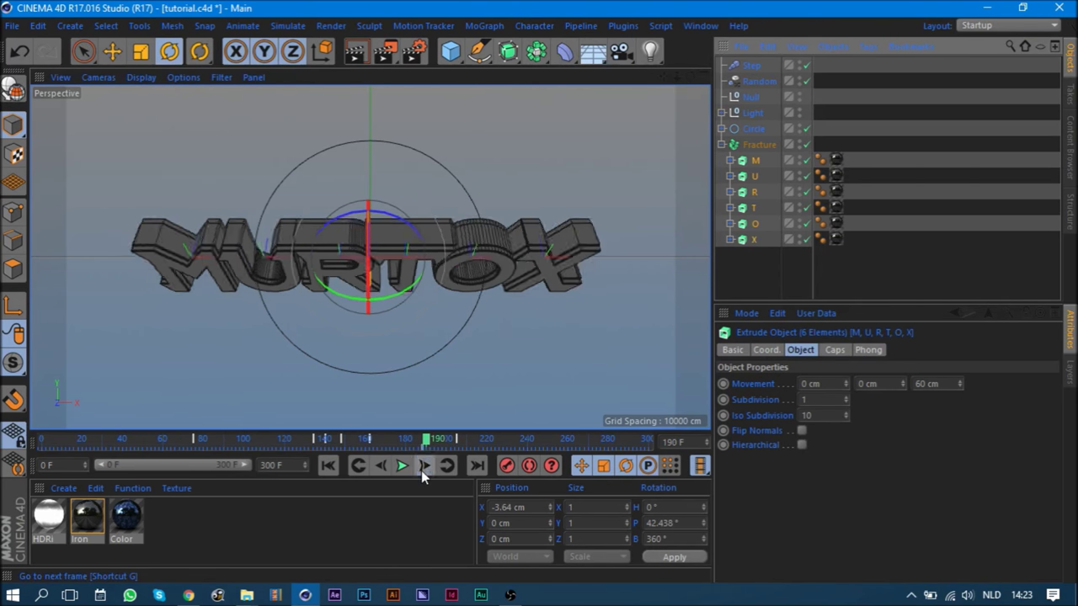
click(422, 466)
click(423, 466)
- With the Move tool, slide the M letter left and the X and O letters right
click(763, 165)
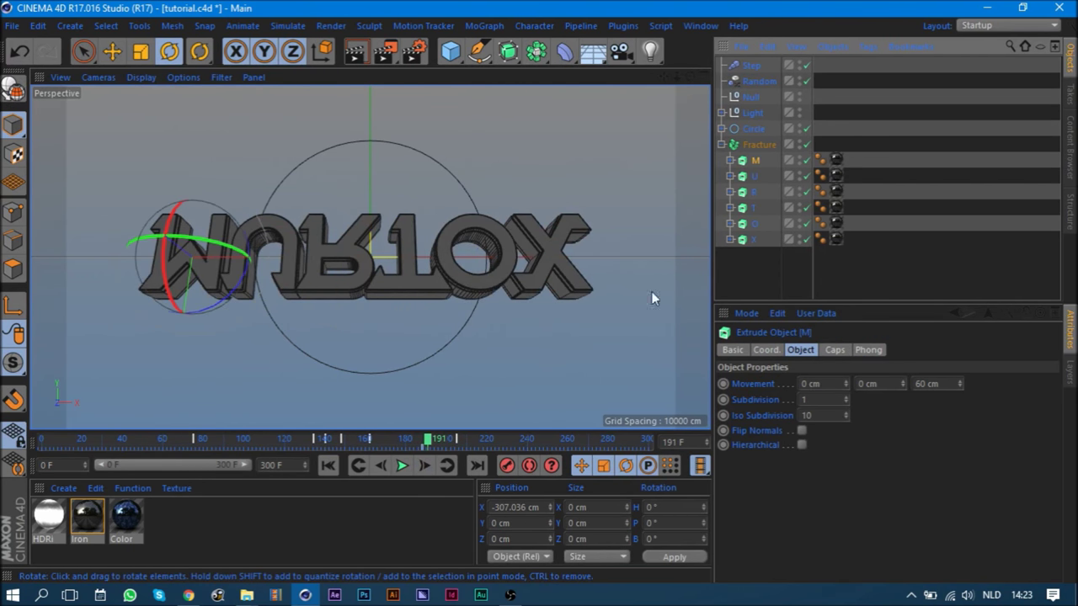
key(e)
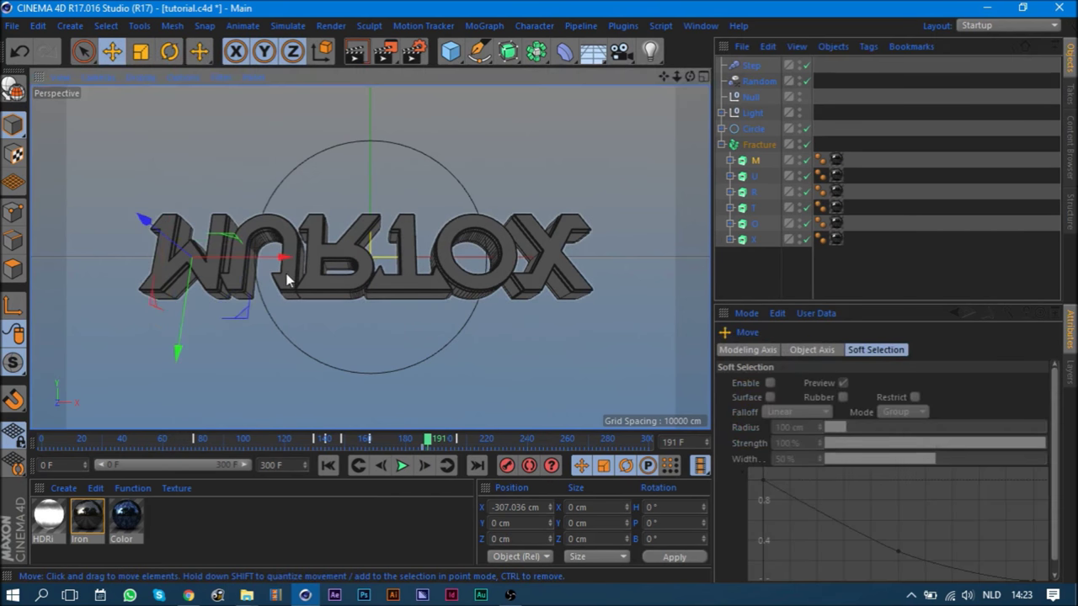
drag(289, 265, 192, 275)
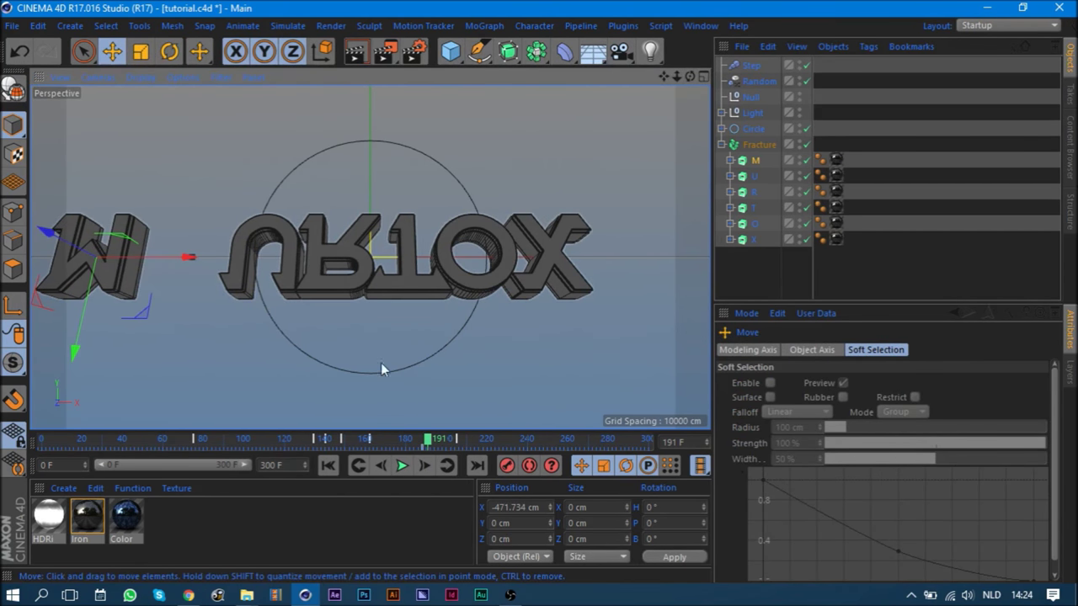
click(754, 240)
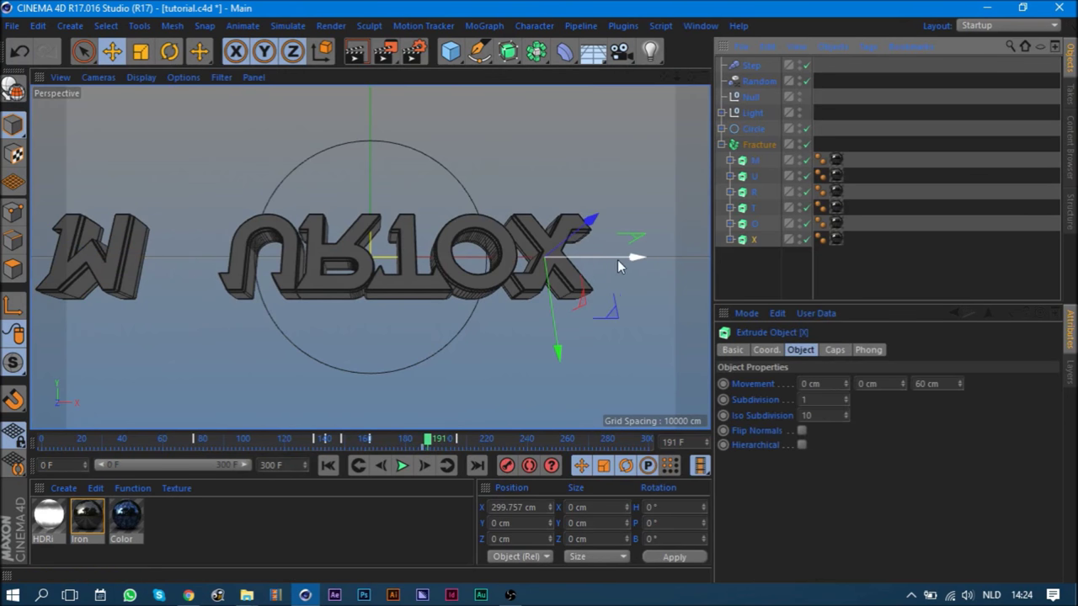
drag(611, 259, 622, 286)
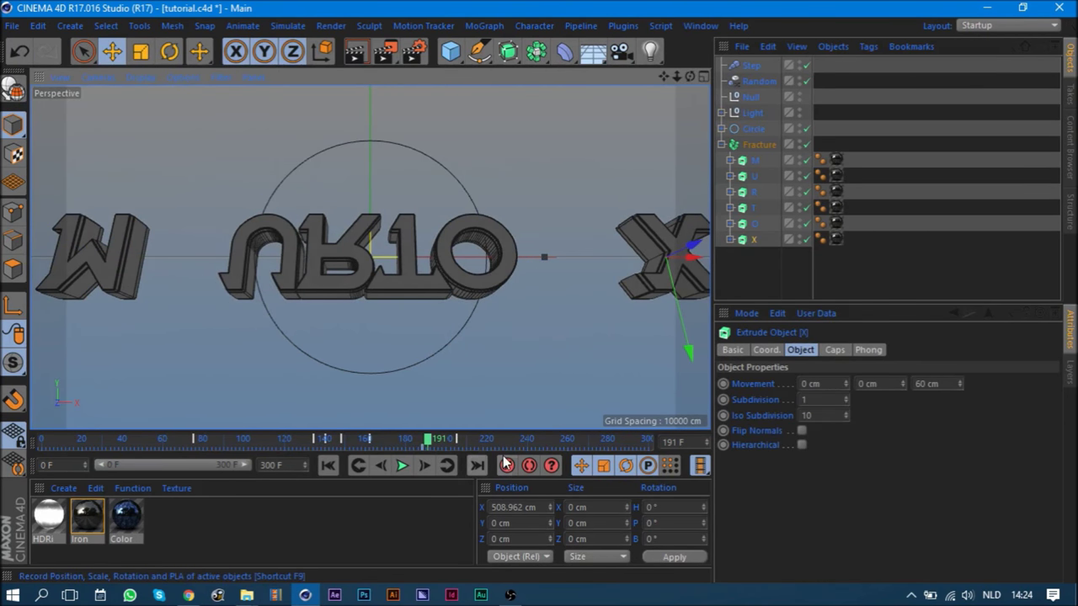
click(753, 224)
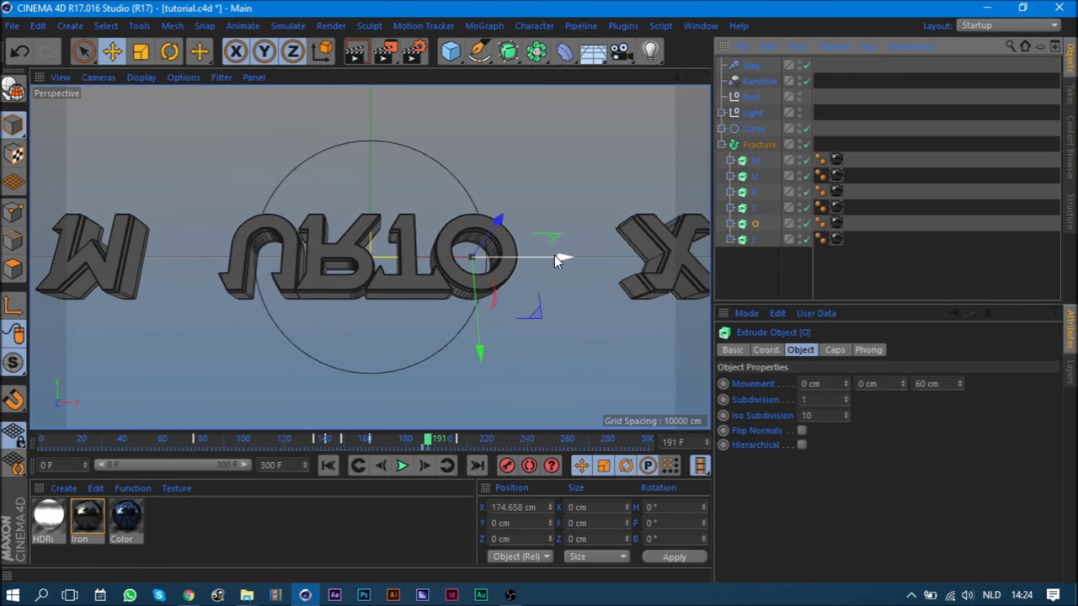
drag(554, 256, 625, 274)
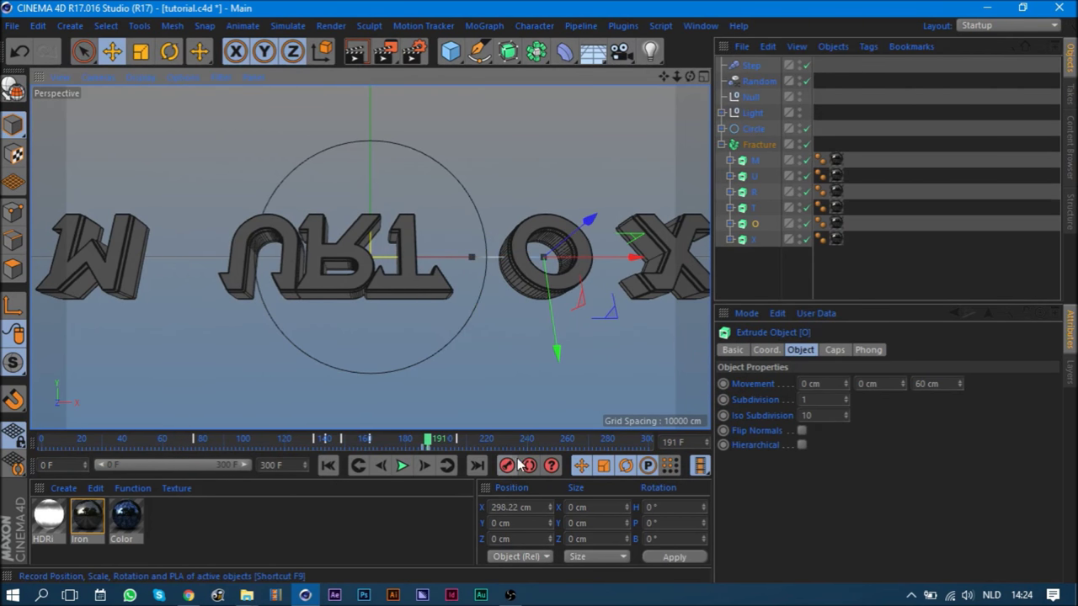
- Slide the U and R letters left and the T letter right, then preview the spread
click(752, 176)
drag(366, 252, 289, 272)
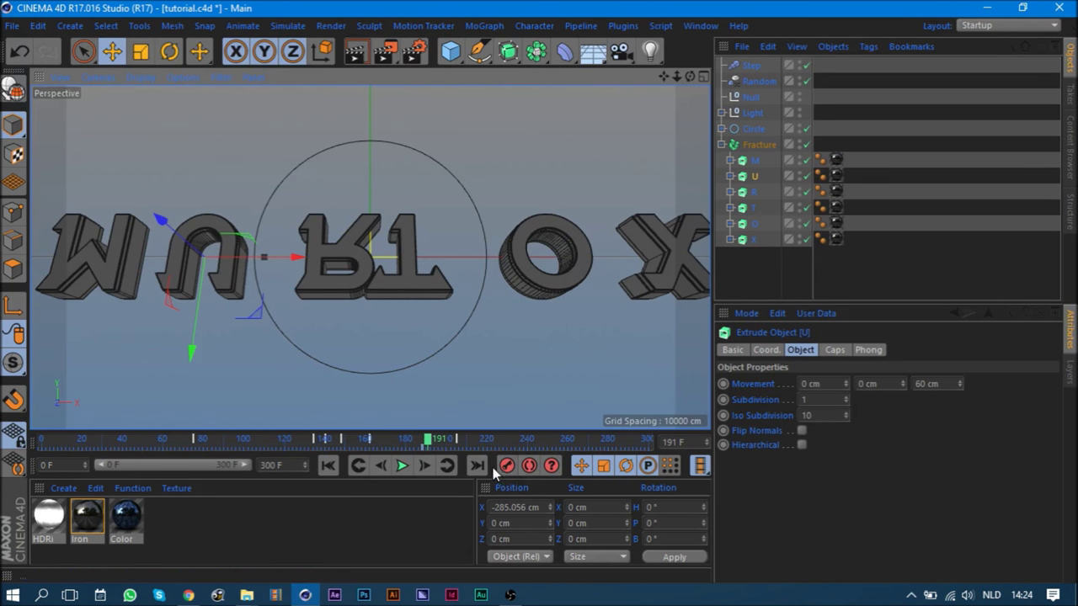
click(752, 192)
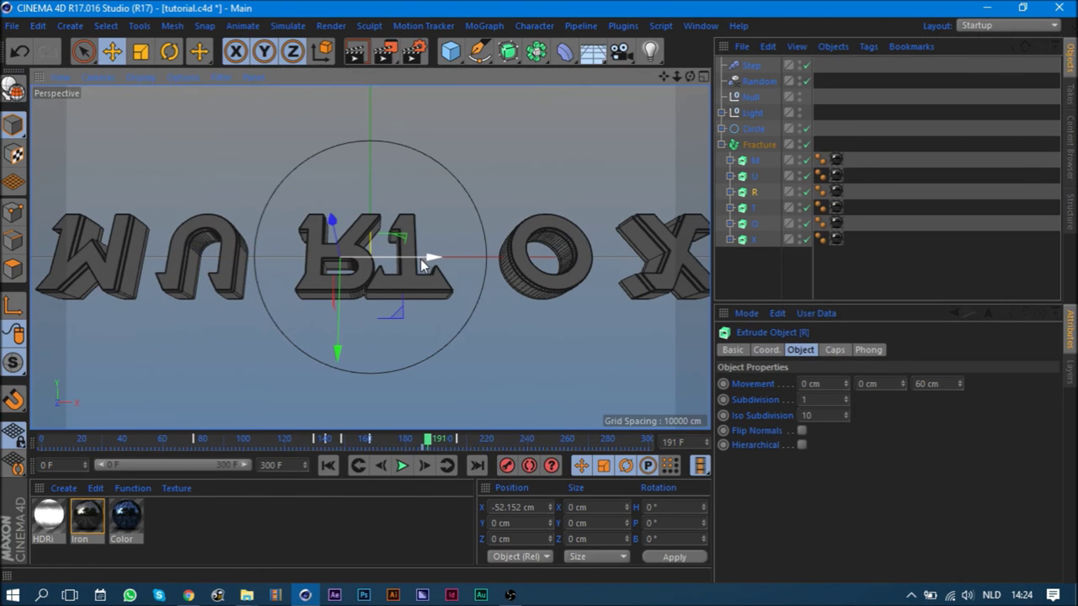
drag(420, 258, 362, 260)
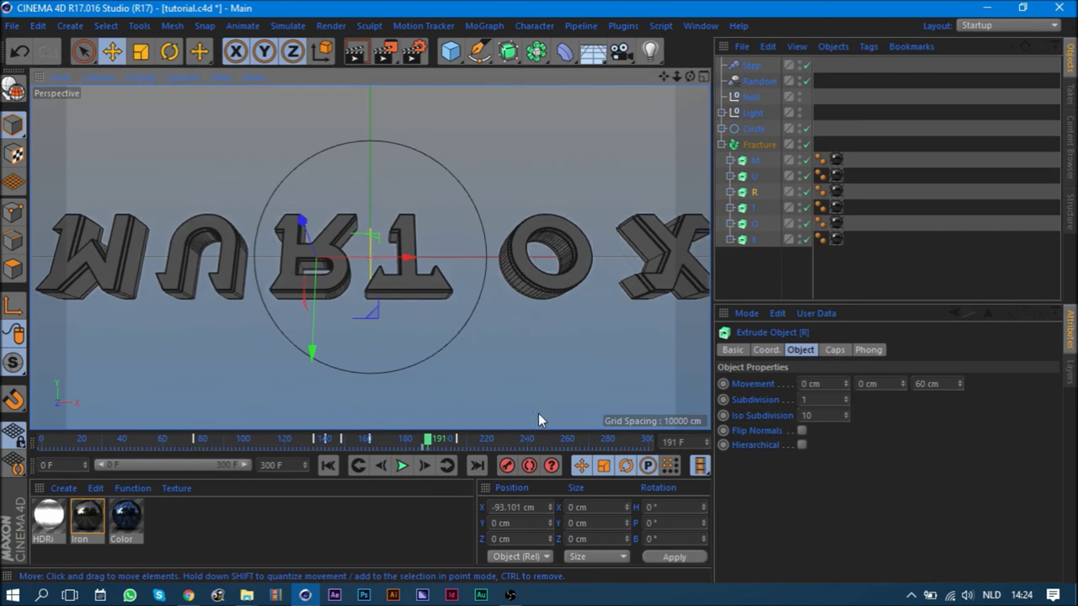
click(752, 208)
drag(454, 261, 498, 268)
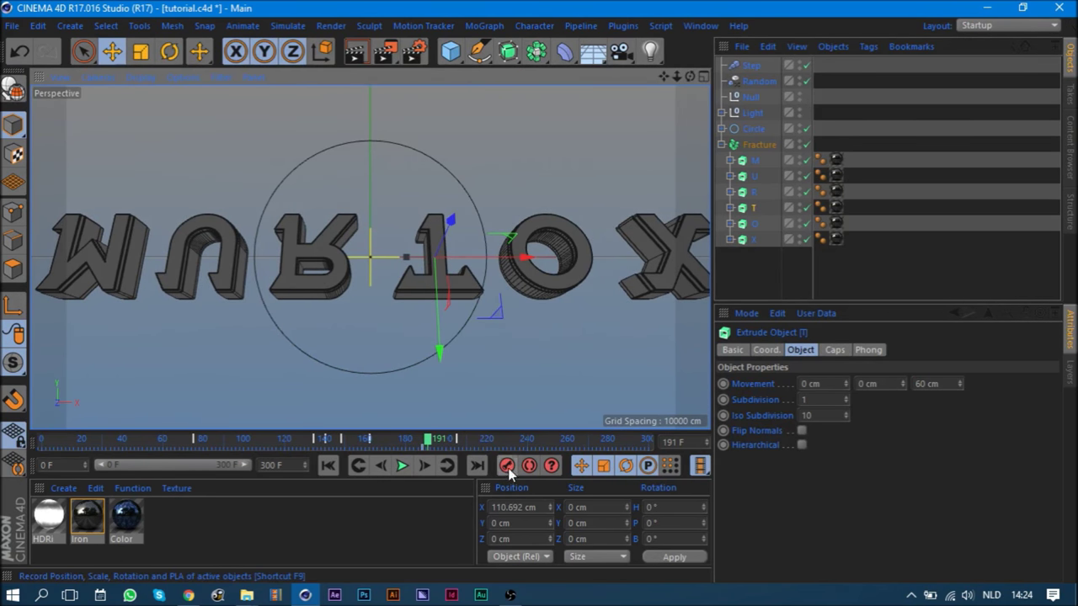
drag(408, 442, 453, 443)
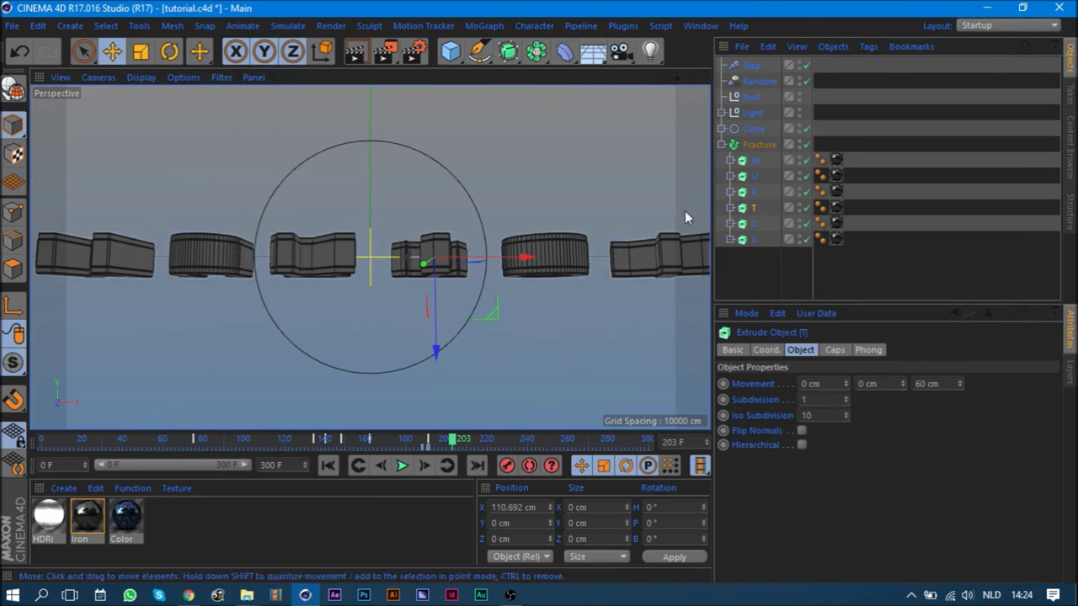
click(757, 145)
click(453, 470)
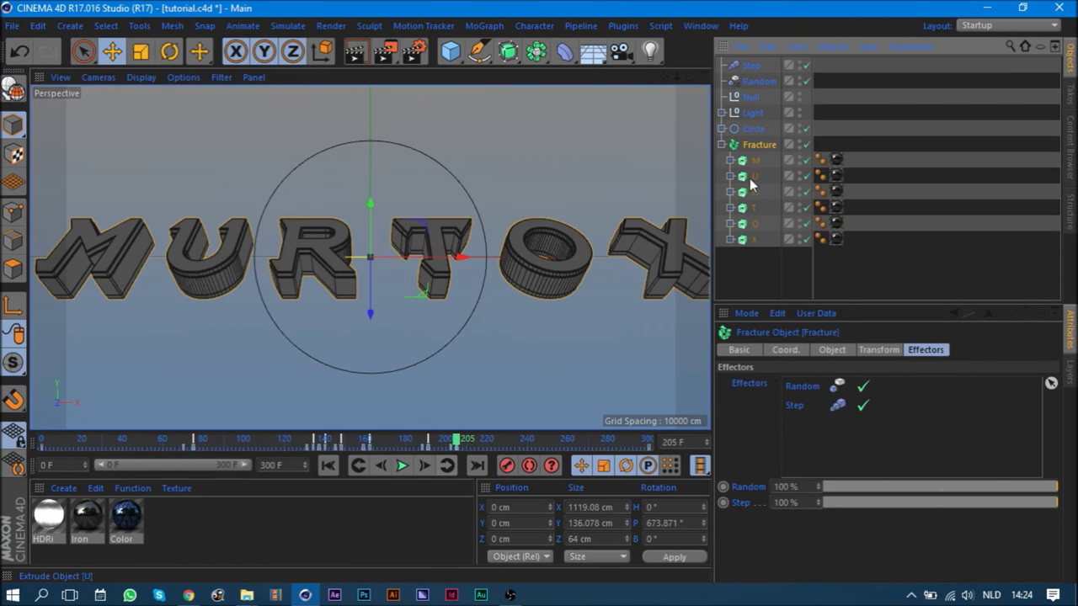
- At frame 202, nudge the U letter further left and adjust the R letter
click(754, 161)
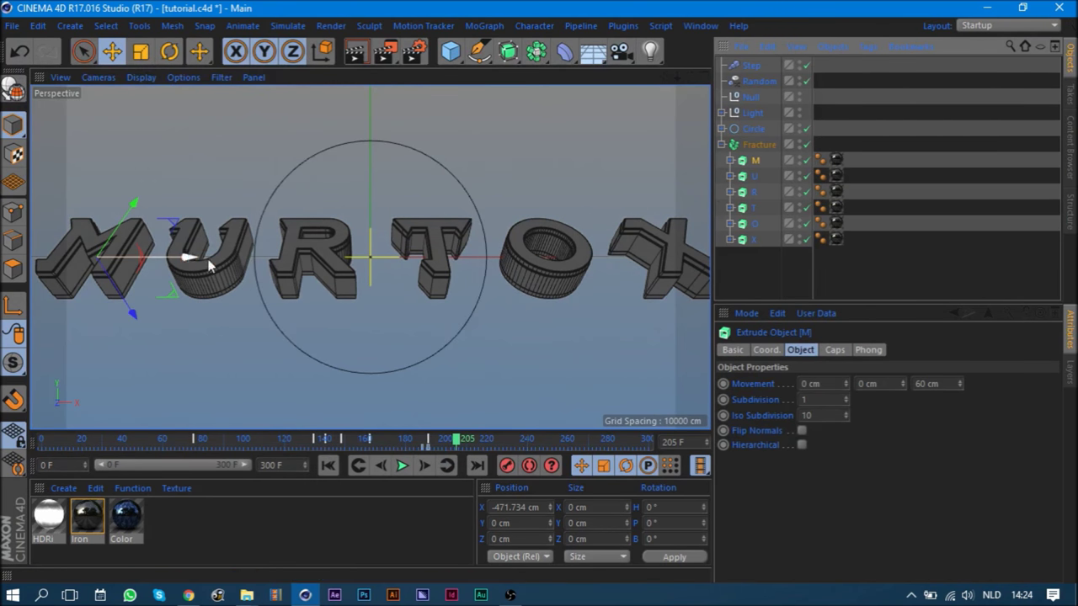
click(757, 144)
click(358, 465)
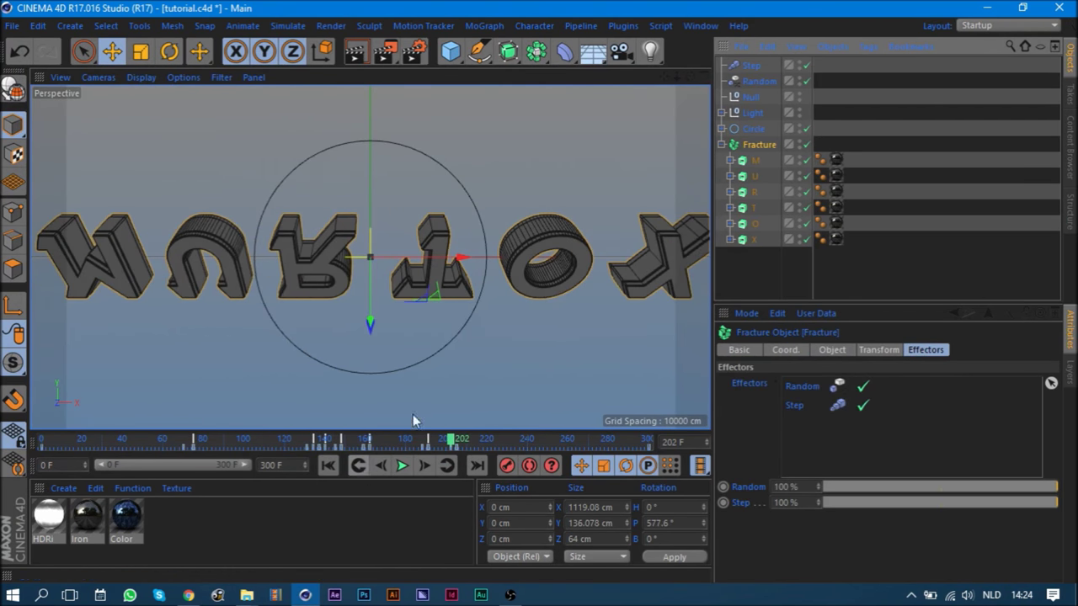
click(753, 161)
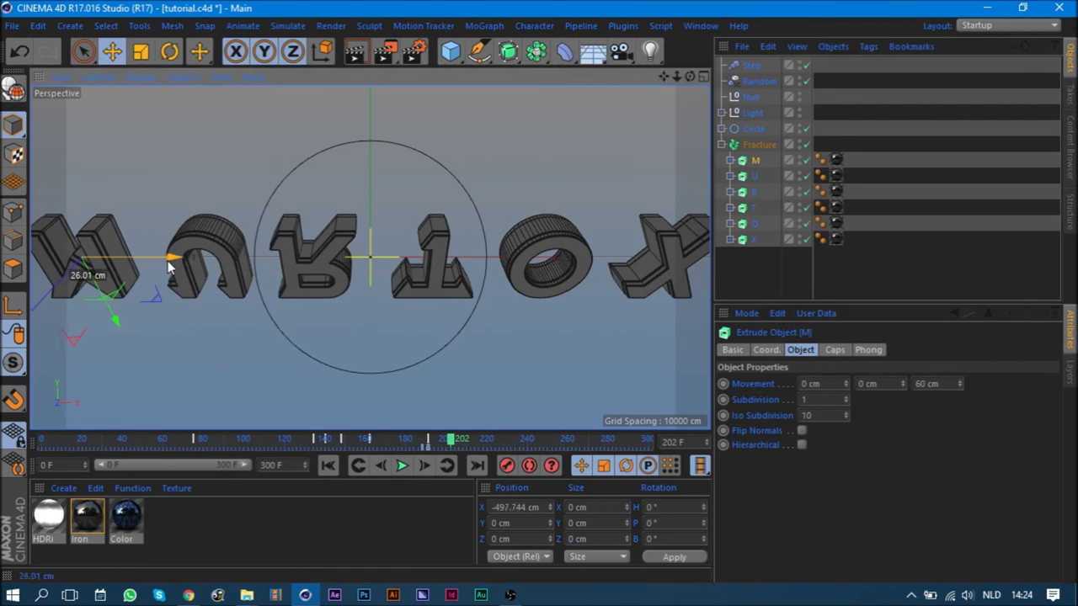
click(220, 257)
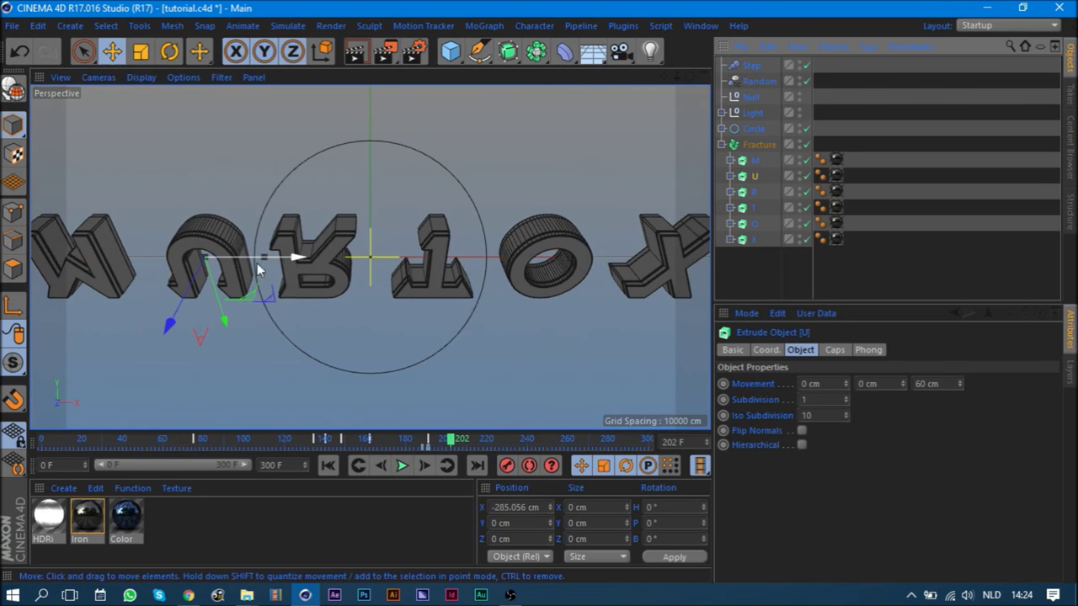
drag(291, 261, 277, 260)
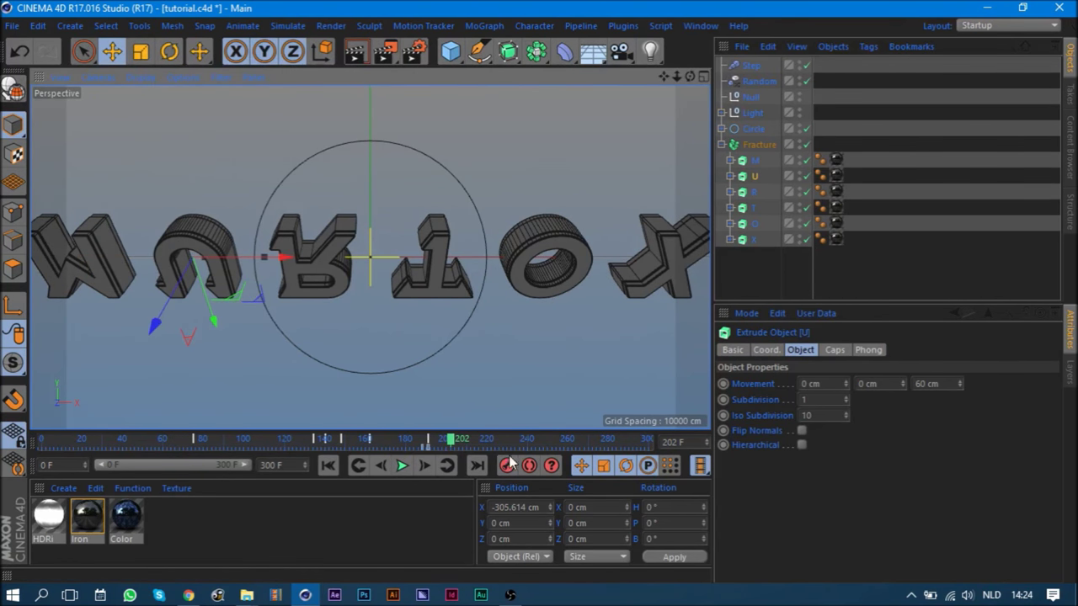
click(753, 192)
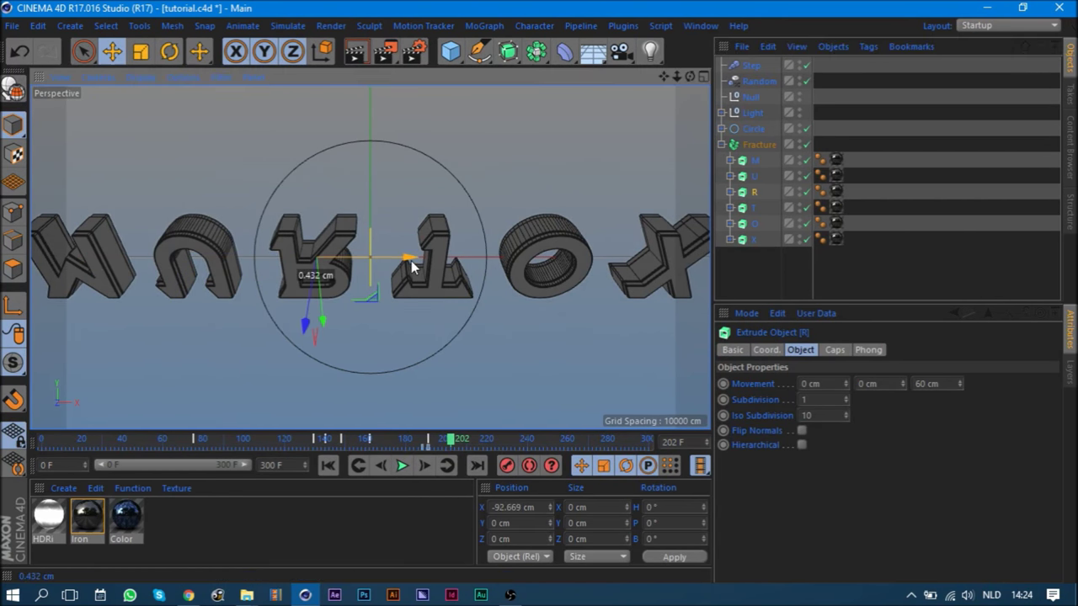
drag(412, 260, 403, 262)
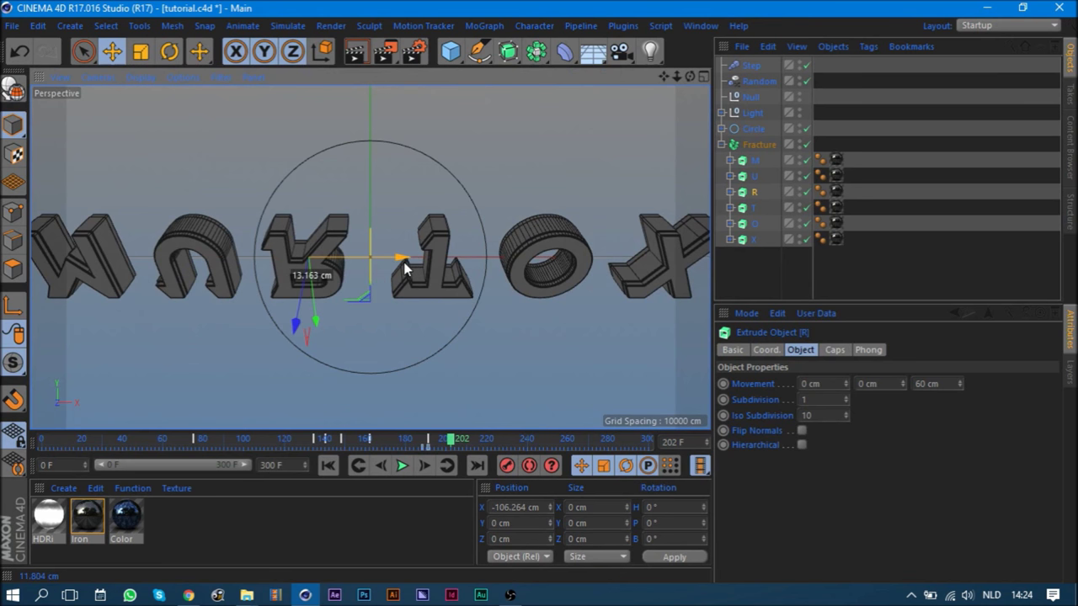
- Nudge the T, O and X letters to the right
click(750, 208)
drag(497, 259, 508, 260)
click(755, 225)
drag(623, 259, 637, 260)
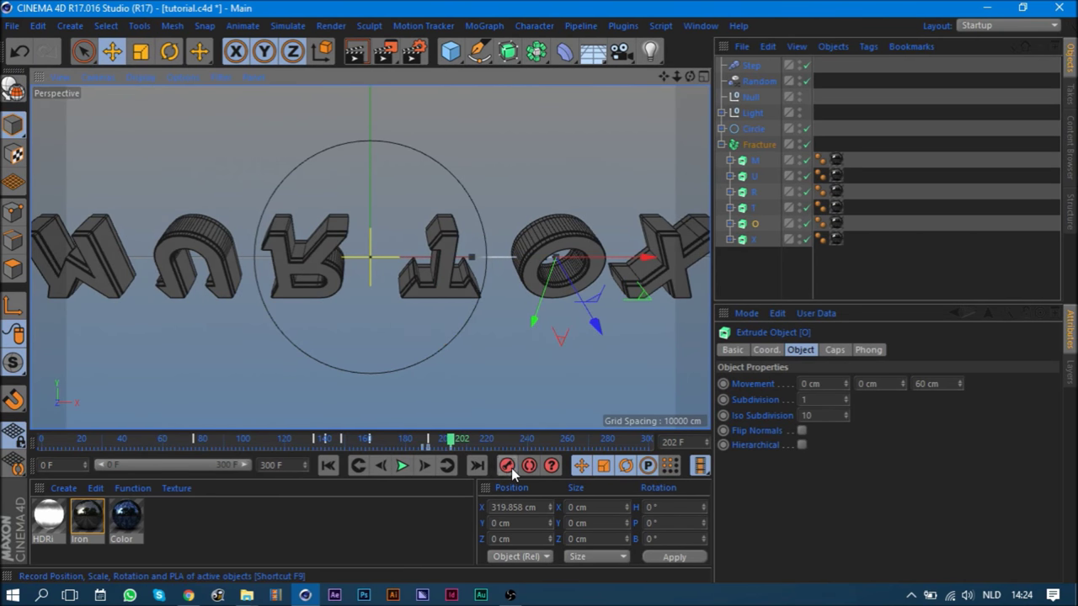
click(763, 240)
drag(677, 258, 705, 262)
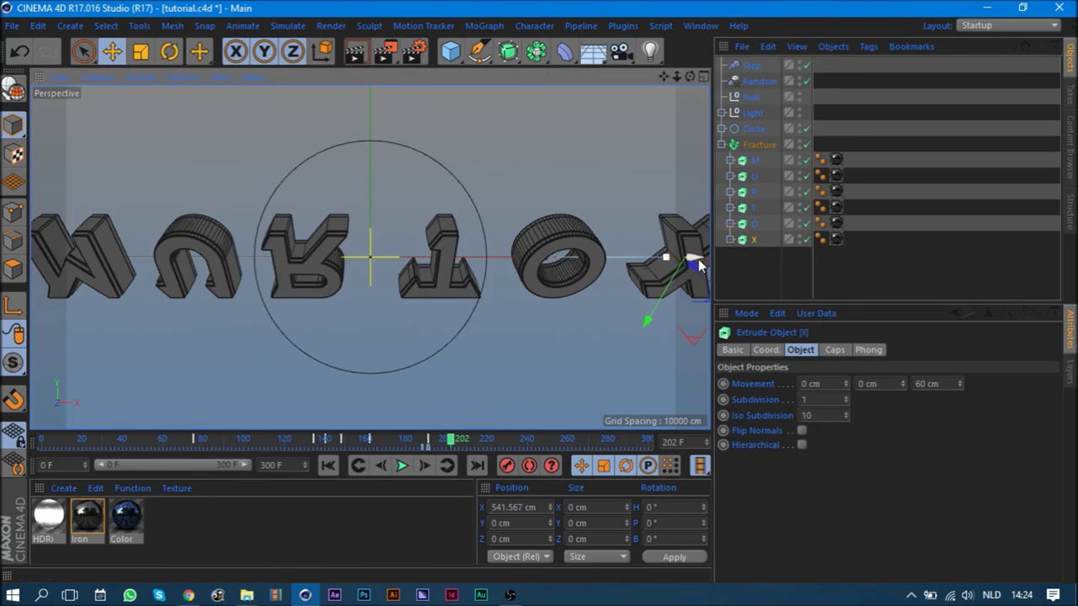
- Select all six letters at frame 205 and play back the assembling letter animation
click(424, 465)
click(424, 465)
click(425, 467)
click(756, 160)
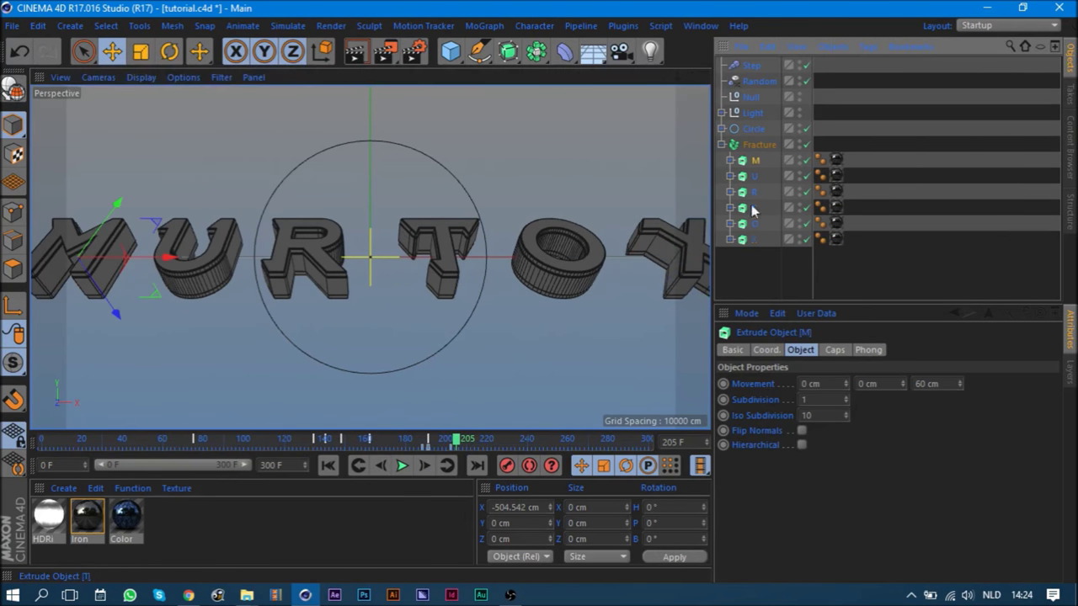
shift+click(753, 239)
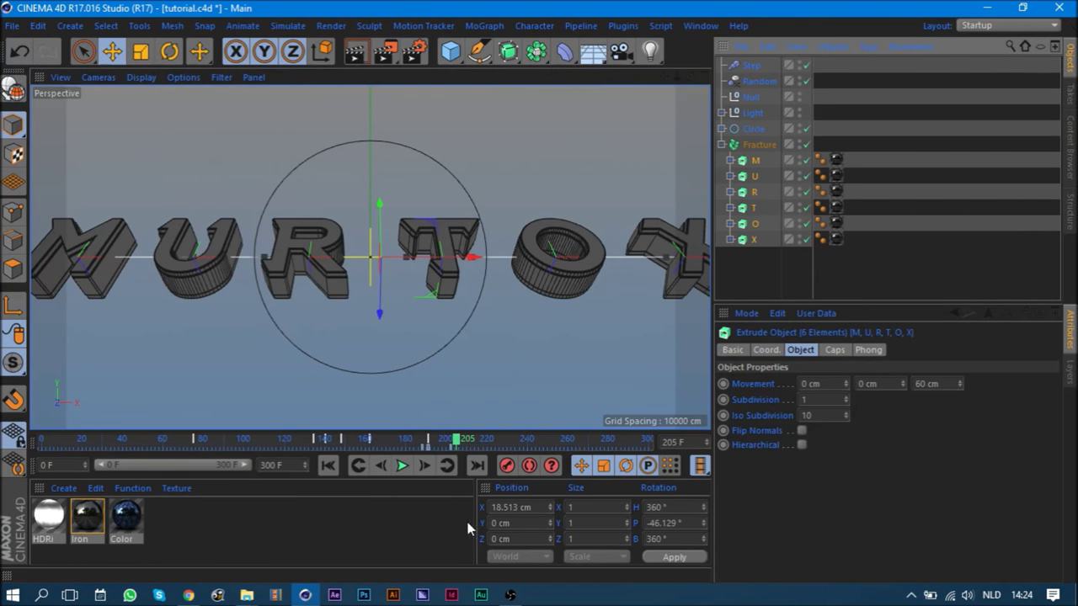
click(424, 451)
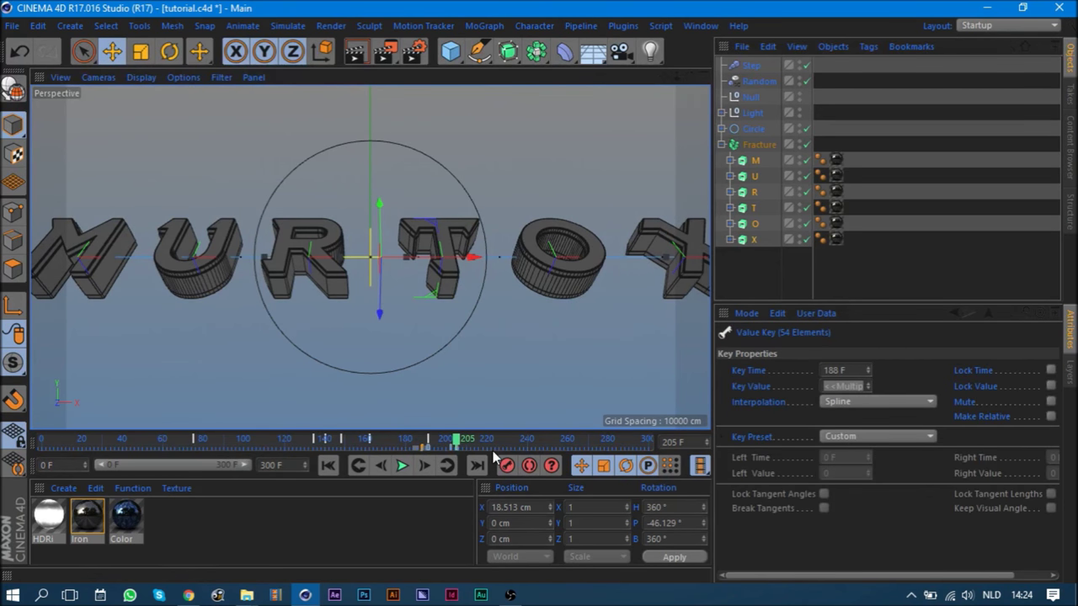
click(401, 466)
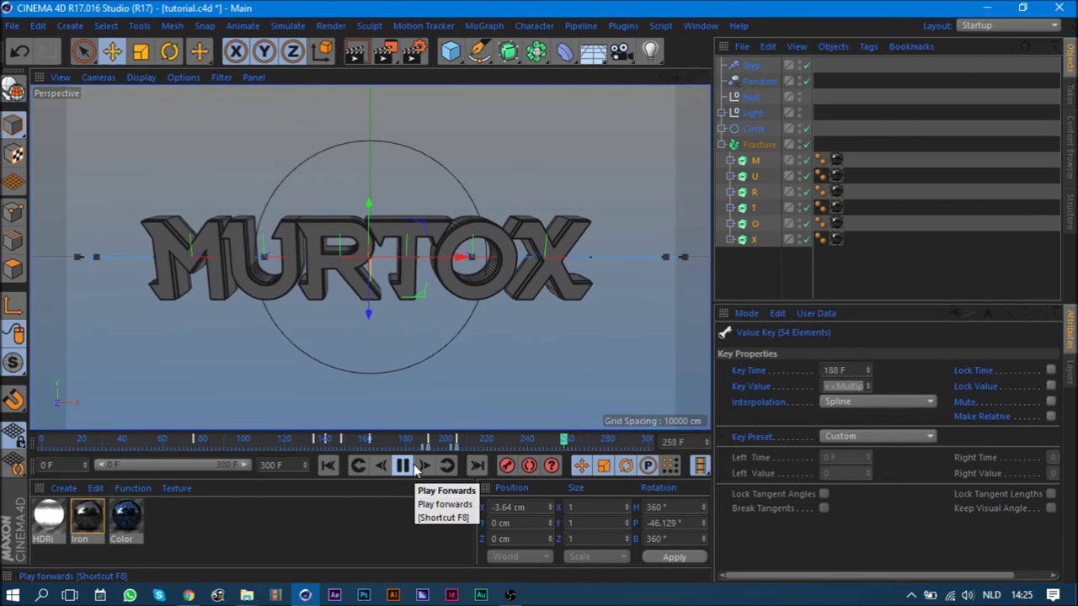
click(413, 468)
click(469, 442)
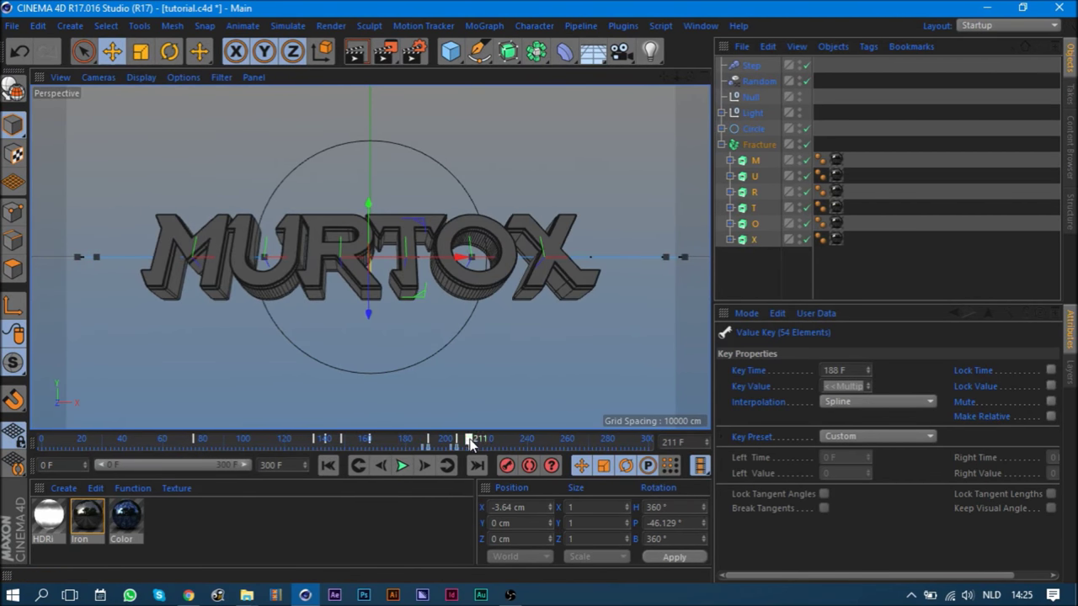
click(361, 472)
click(752, 144)
- Add a Formula effector to the MURTOX letters with Scale turned off
click(721, 145)
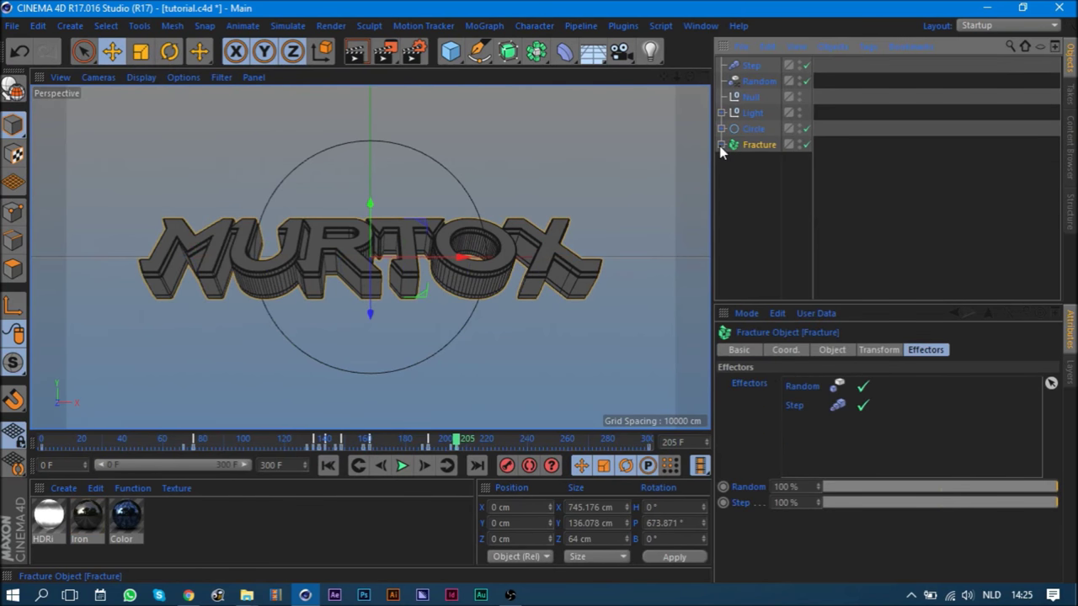
click(472, 26)
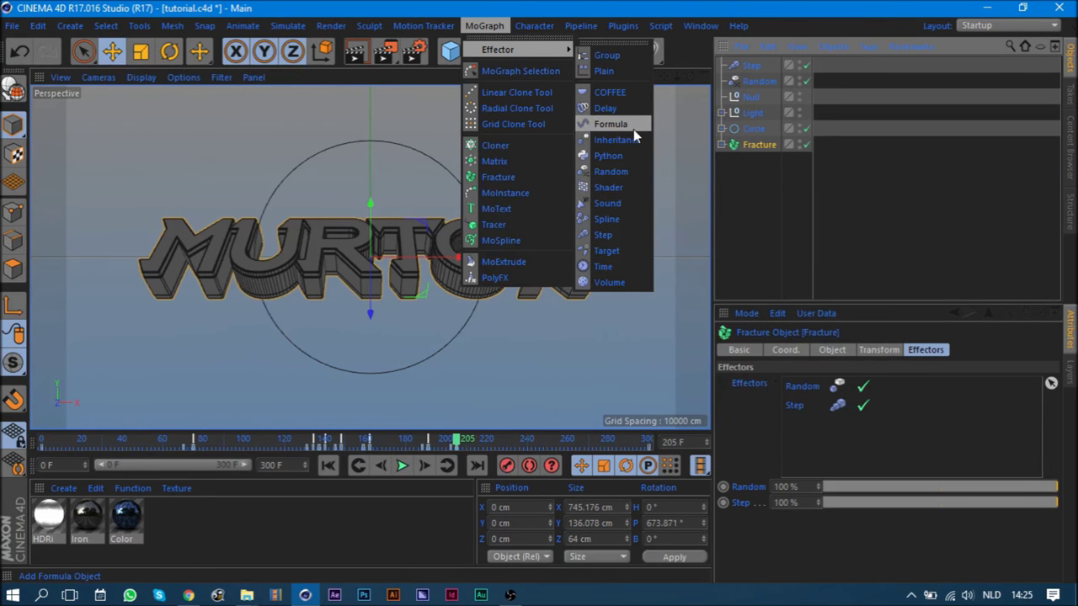
click(611, 124)
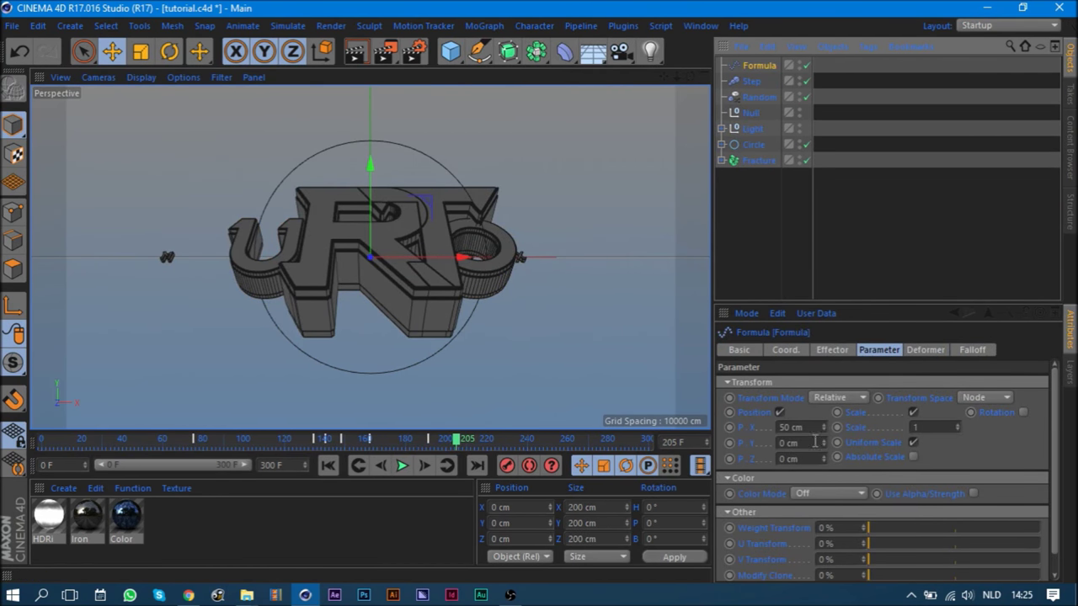
click(912, 413)
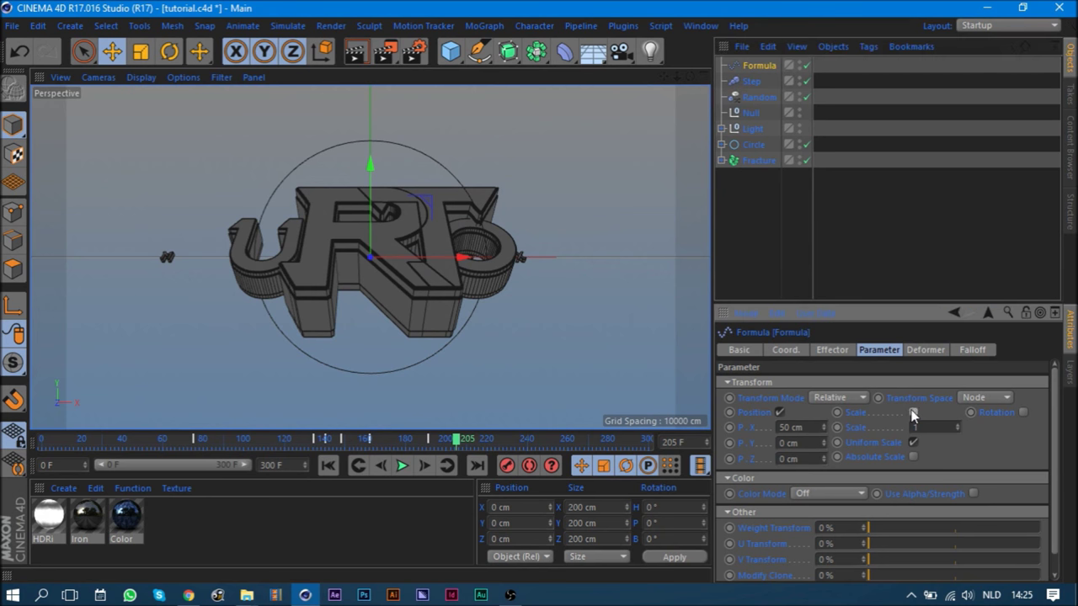
- Set the Formula position offset to P.X 0 cm and P.Y 4 cm
double_click(812, 427)
text(0)
key(Return)
drag(828, 441, 827, 437)
click(826, 437)
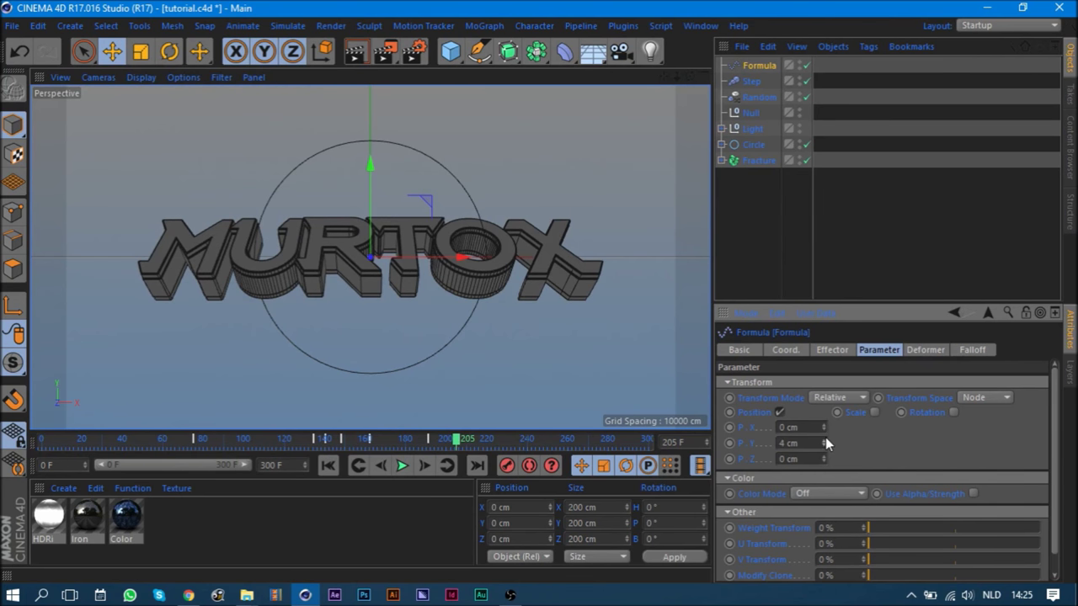
- Enable Formula rotation with R.H -2°, R.P 2° and R.B -2°, previewing a later frame
click(951, 413)
drag(1000, 431, 1001, 437)
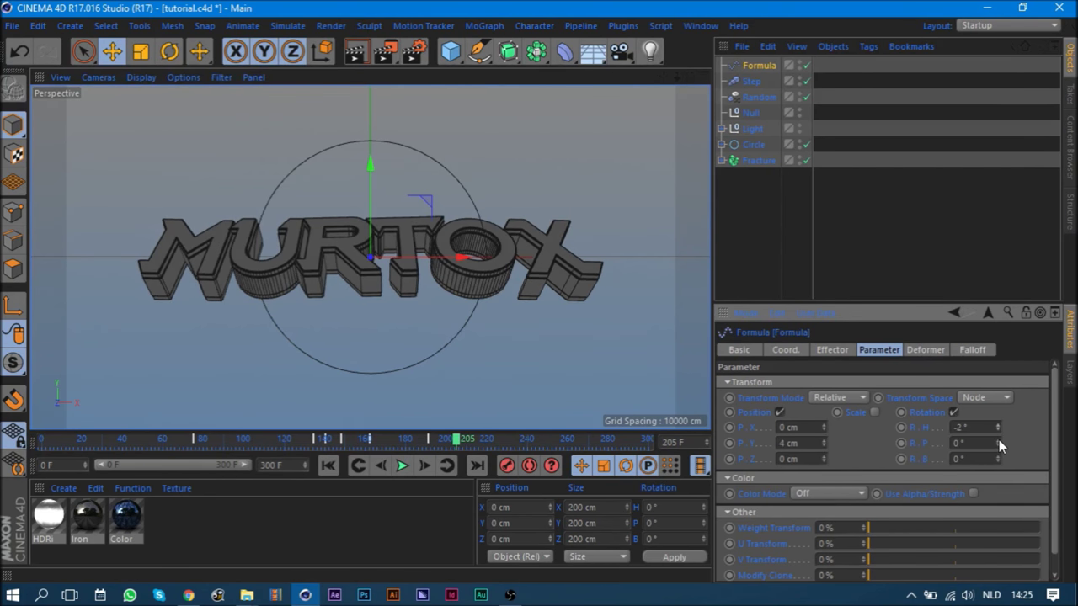
click(999, 440)
click(998, 461)
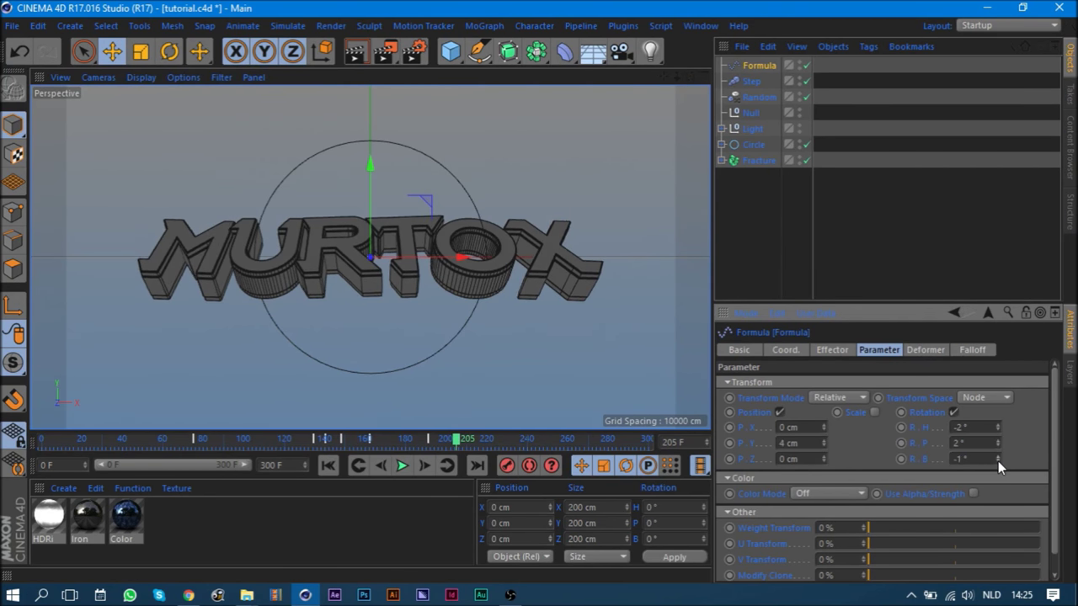
drag(303, 438, 266, 439)
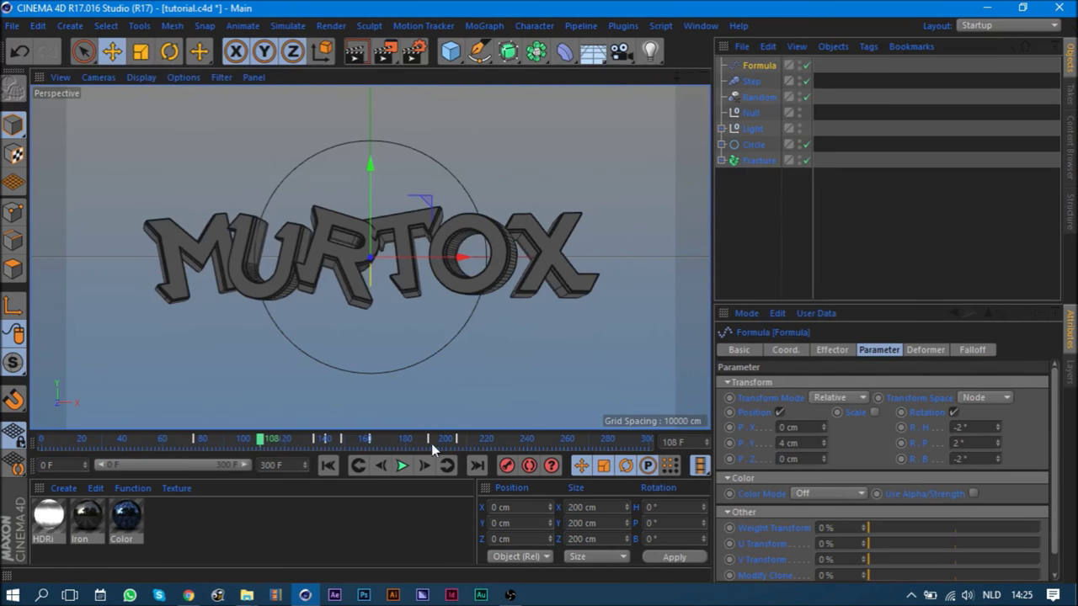
drag(417, 446, 567, 453)
click(821, 350)
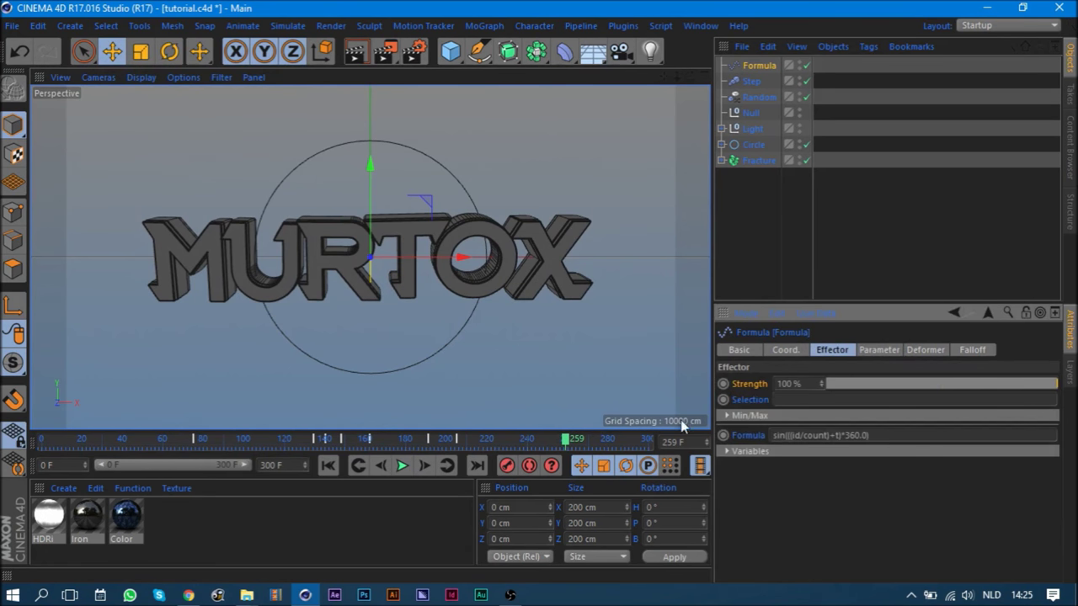
- Set a keyframe on the Formula effector's Strength at frame 205
click(459, 442)
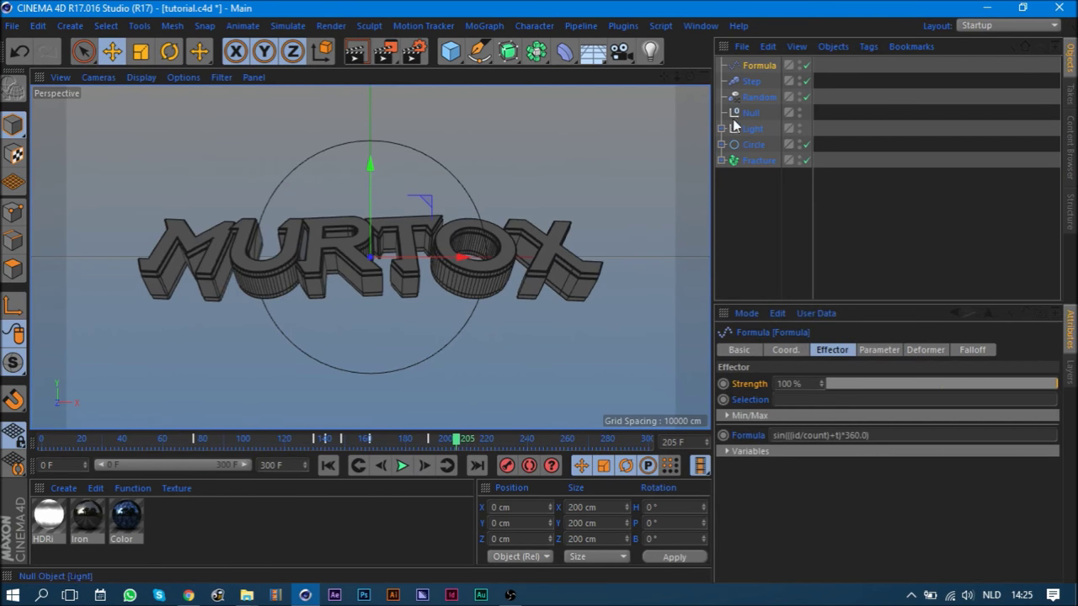
click(764, 160)
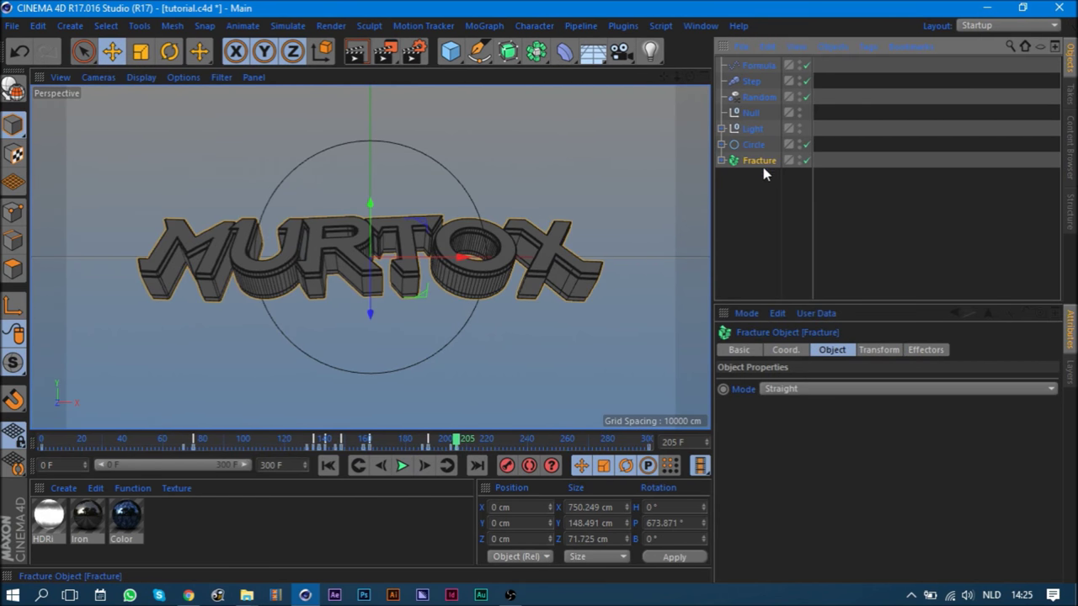
click(758, 67)
ctrl+click(723, 384)
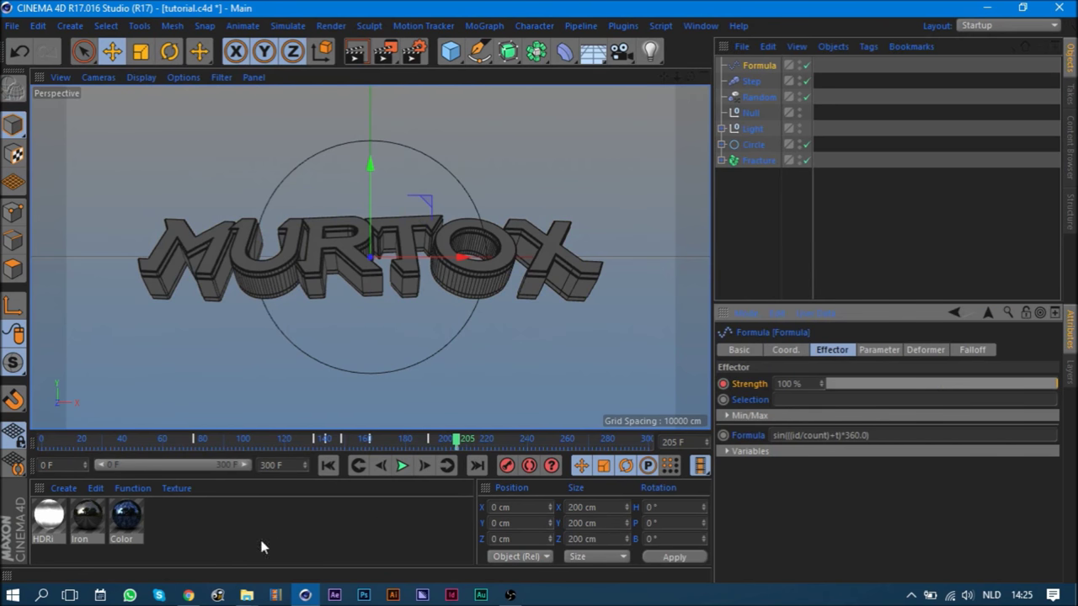
- Key Strength at 0% on the earlier keyframe and play back the letters' animation
click(379, 468)
click(379, 468)
drag(884, 390, 740, 398)
click(403, 465)
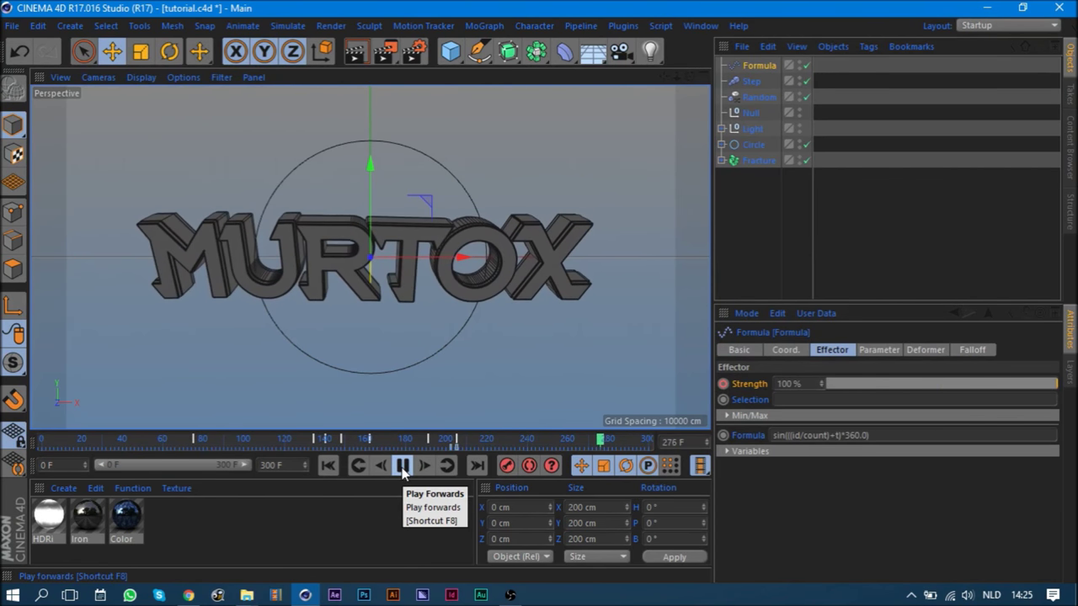
click(402, 469)
click(880, 349)
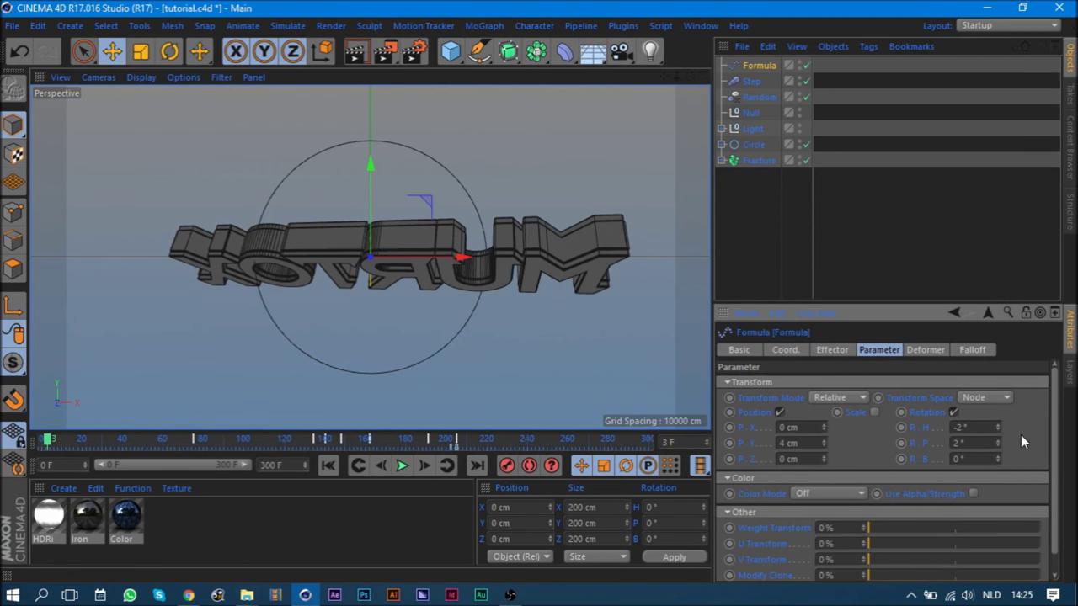
drag(434, 438, 564, 440)
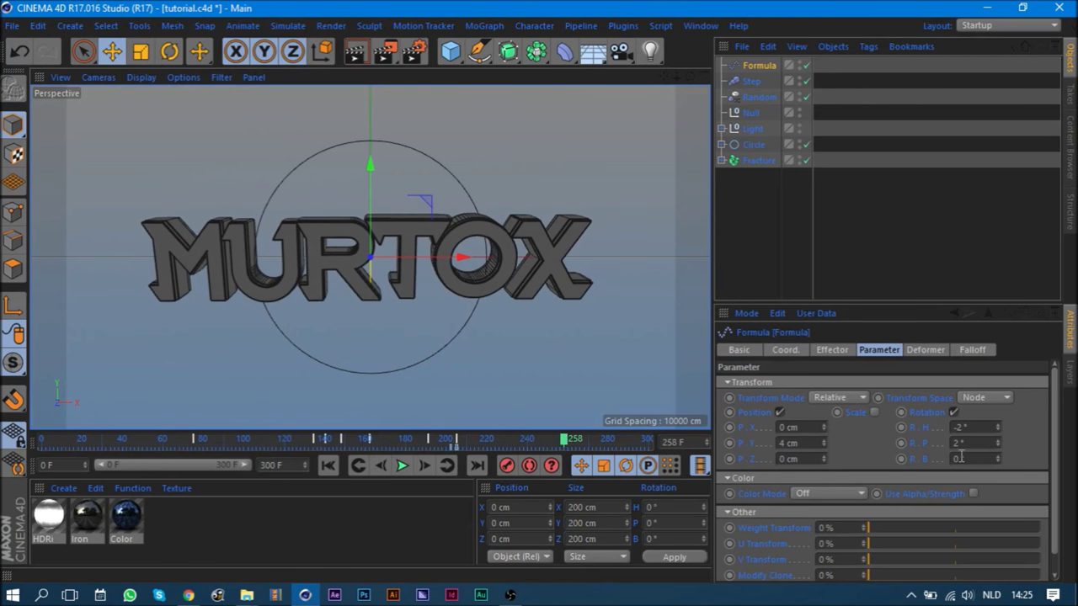
- Set pitch rotation to 0° and adjust the heading value, previewing frame 245
double_click(966, 441)
text(0)
key(Return)
key(Return)
drag(480, 442, 538, 440)
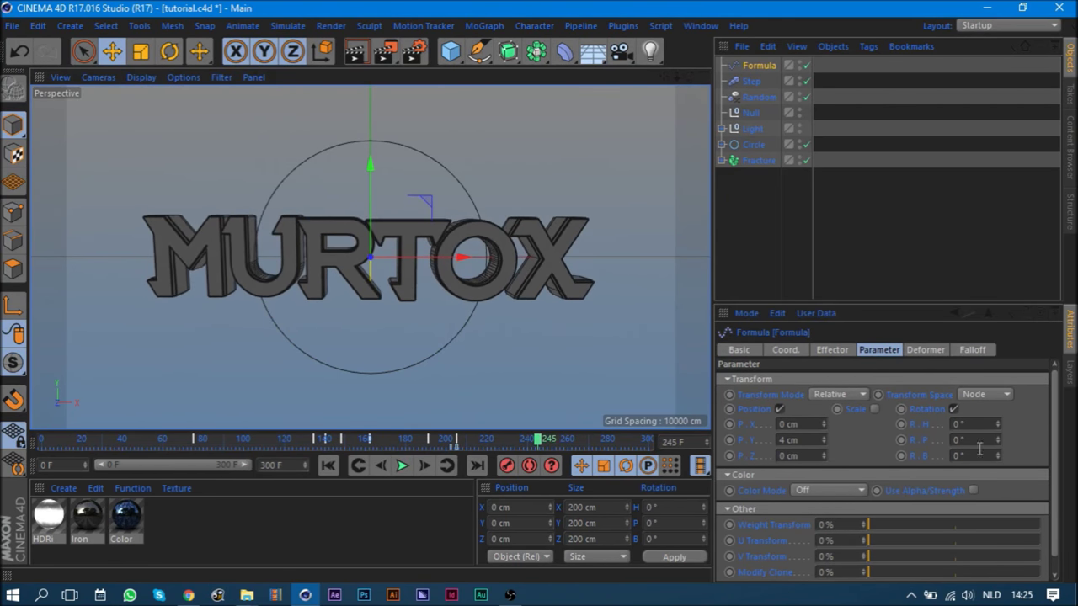
drag(1001, 421, 1000, 420)
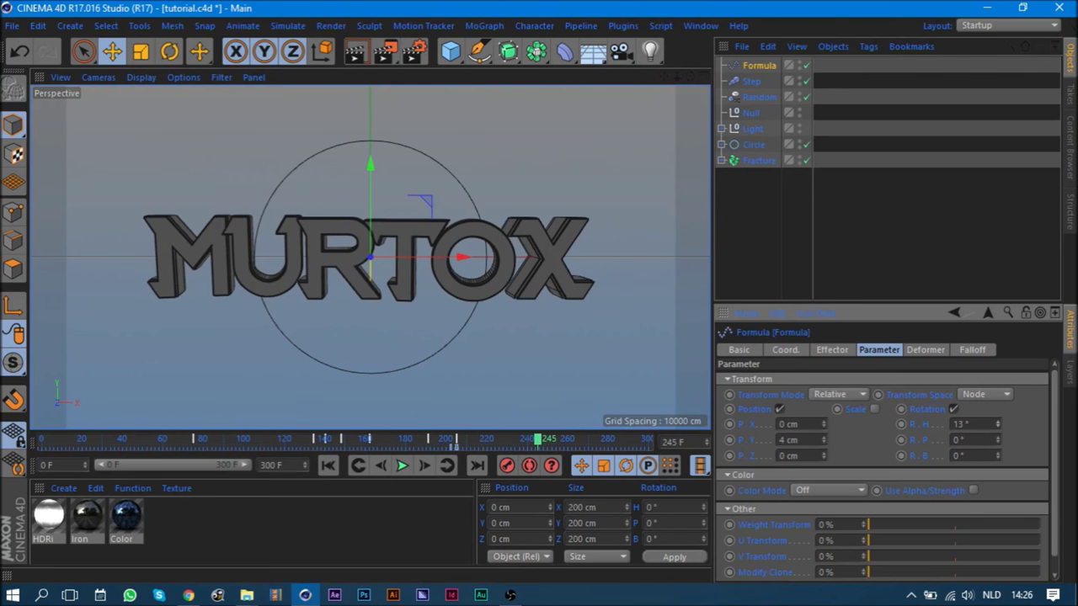
click(981, 425)
text(0)
key(Return)
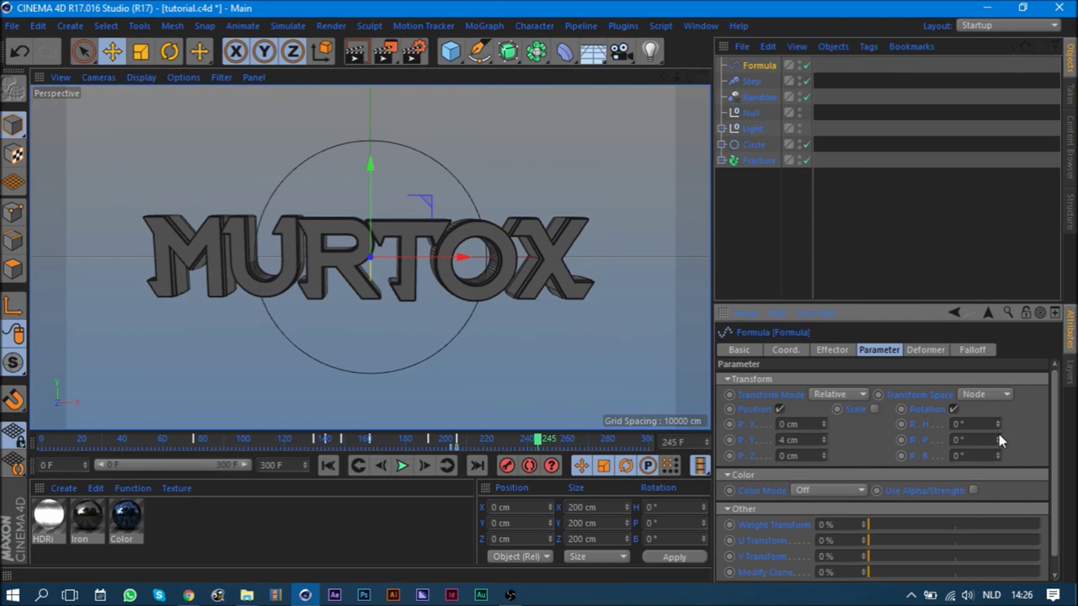
- Adjust pitch and bank, then reset bank rotation to 0°, previewing frame 250
drag(1000, 440, 997, 451)
click(997, 454)
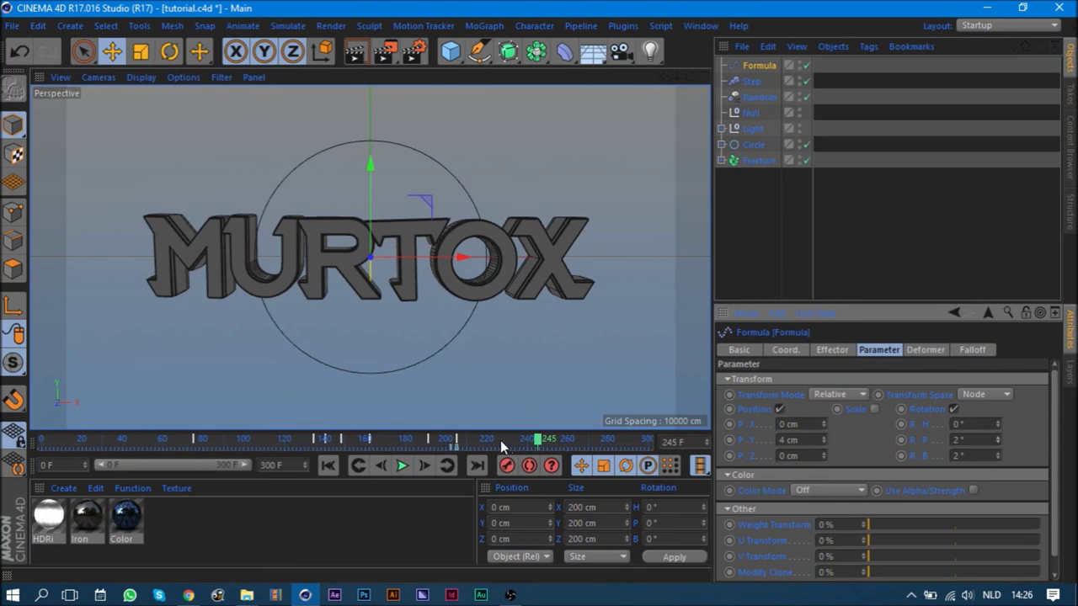
drag(538, 440, 555, 440)
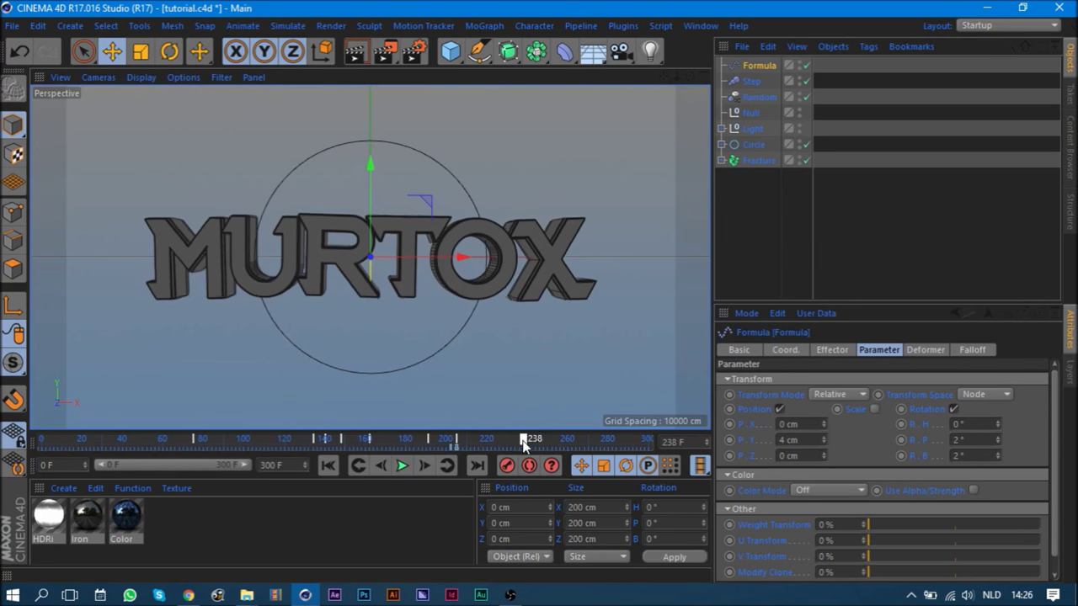
click(958, 455)
key(Return)
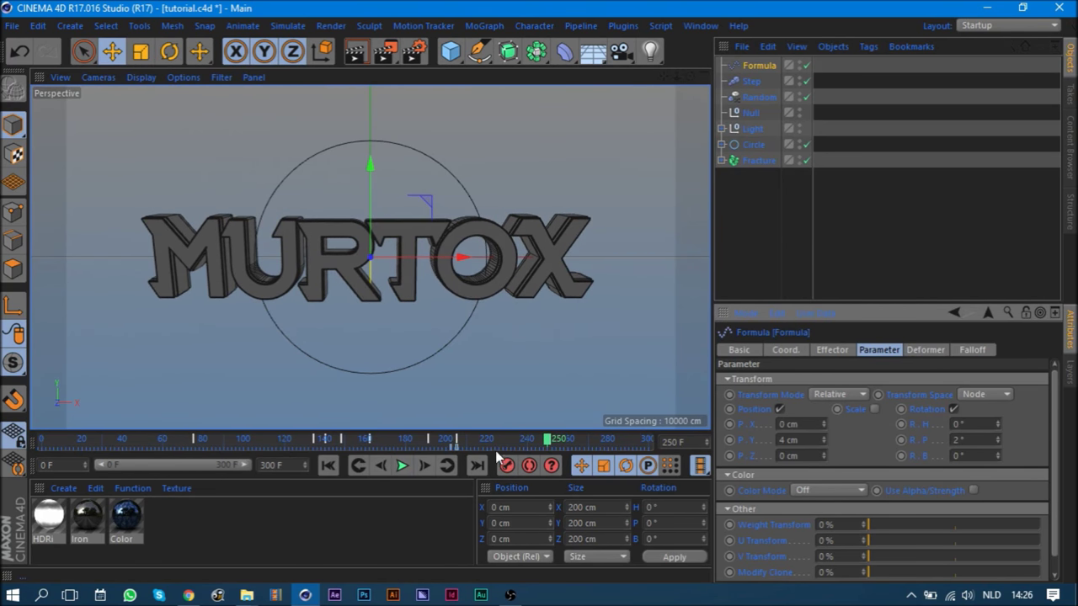
drag(513, 438, 650, 444)
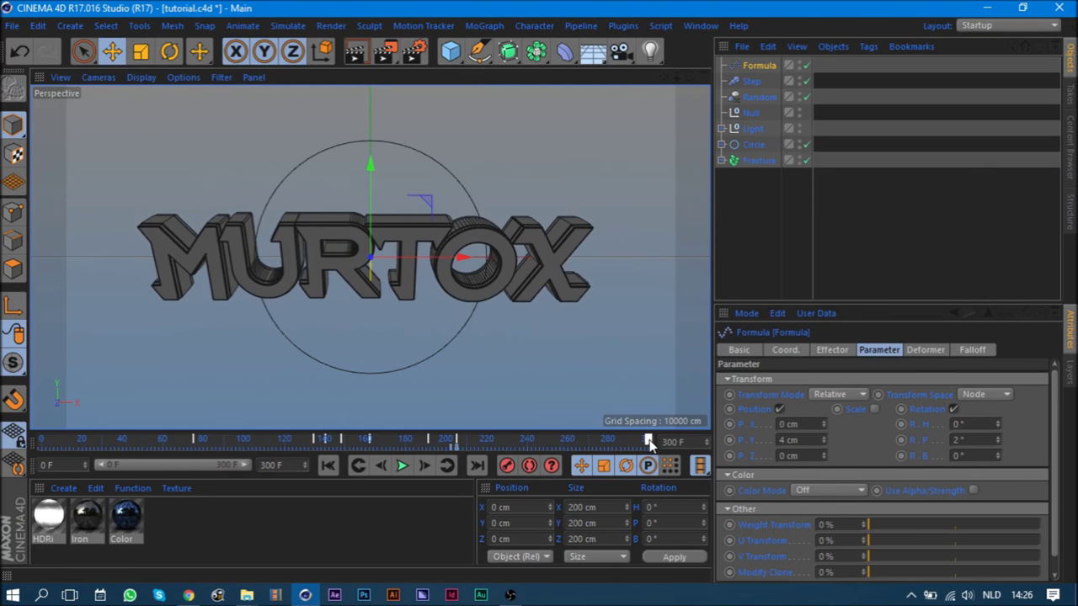
- Set pitch back to 0°, play the animation from frame 163, and deselect Formula
click(977, 440)
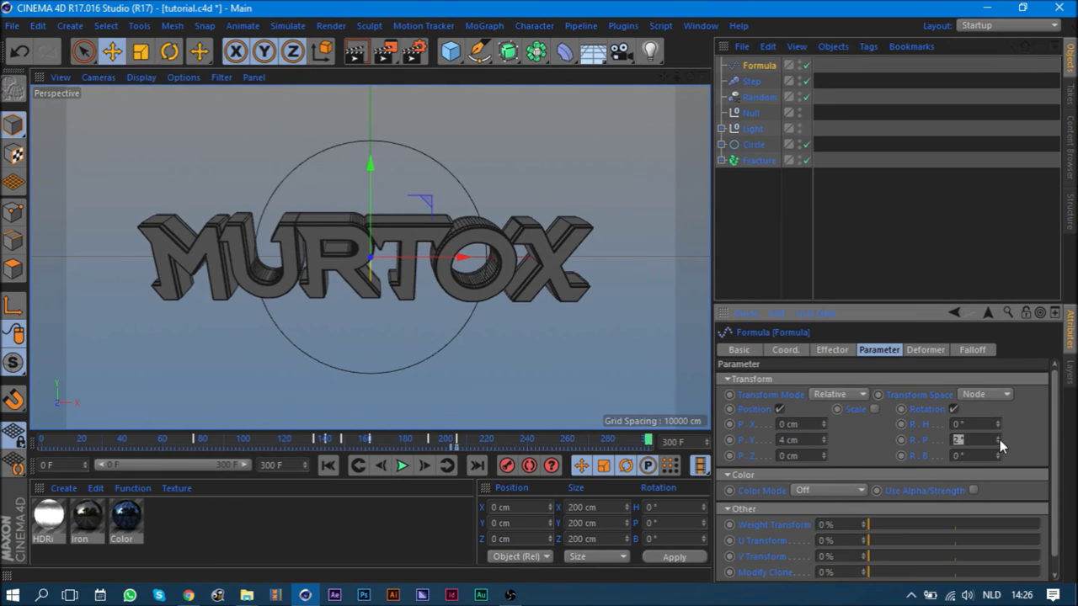
text(0)
key(Return)
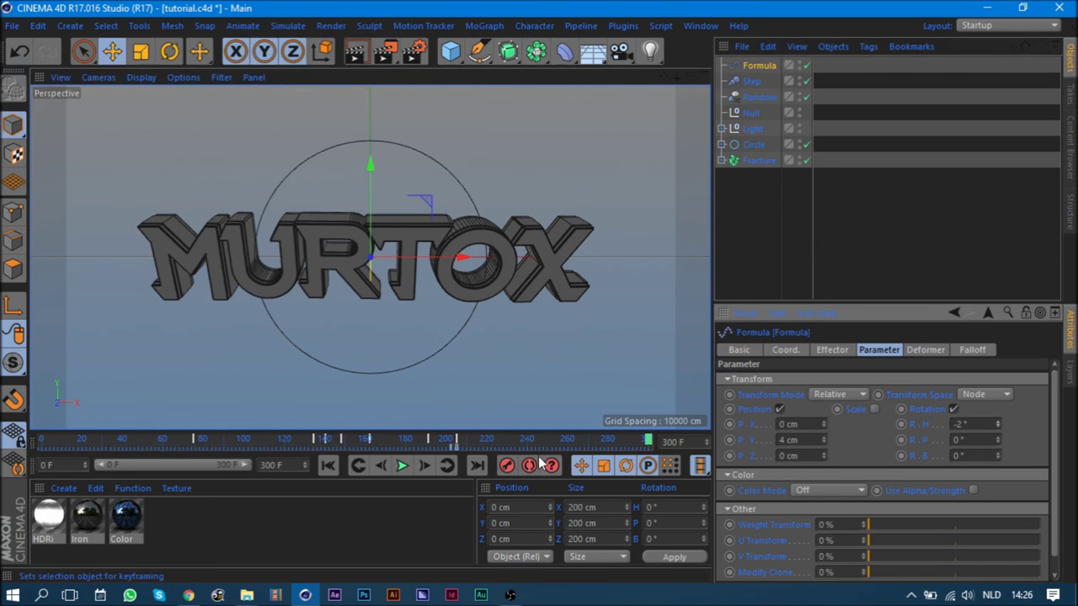
drag(525, 440, 604, 440)
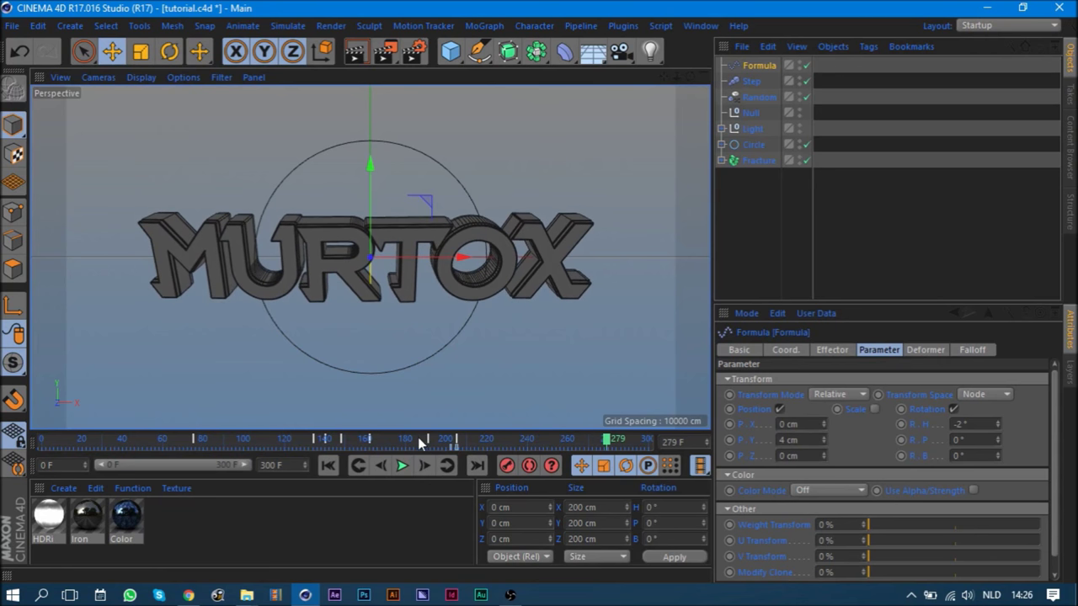
drag(421, 444, 374, 447)
click(401, 466)
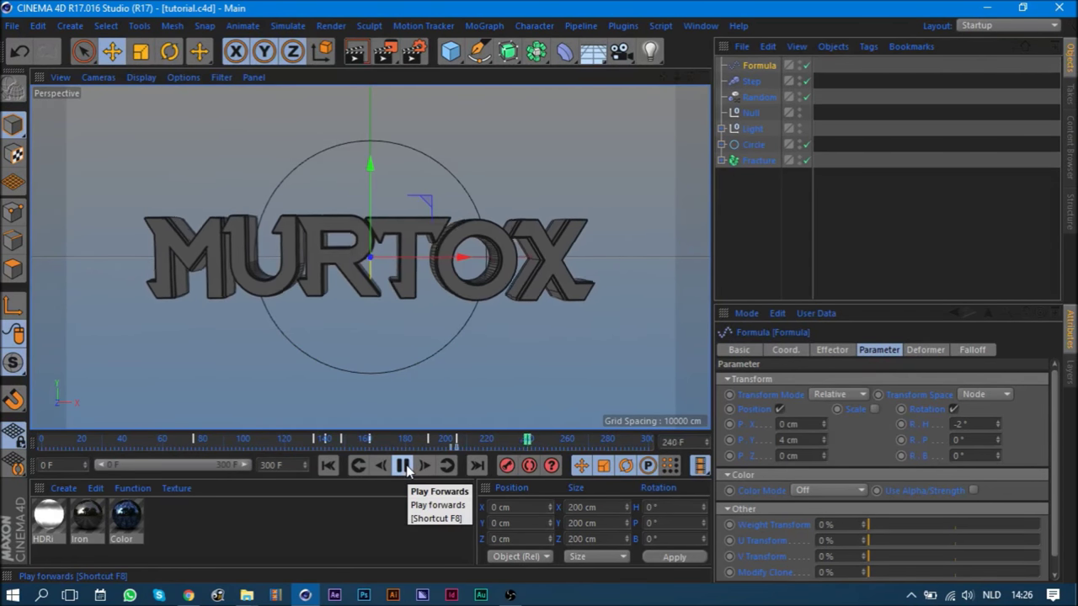
click(405, 467)
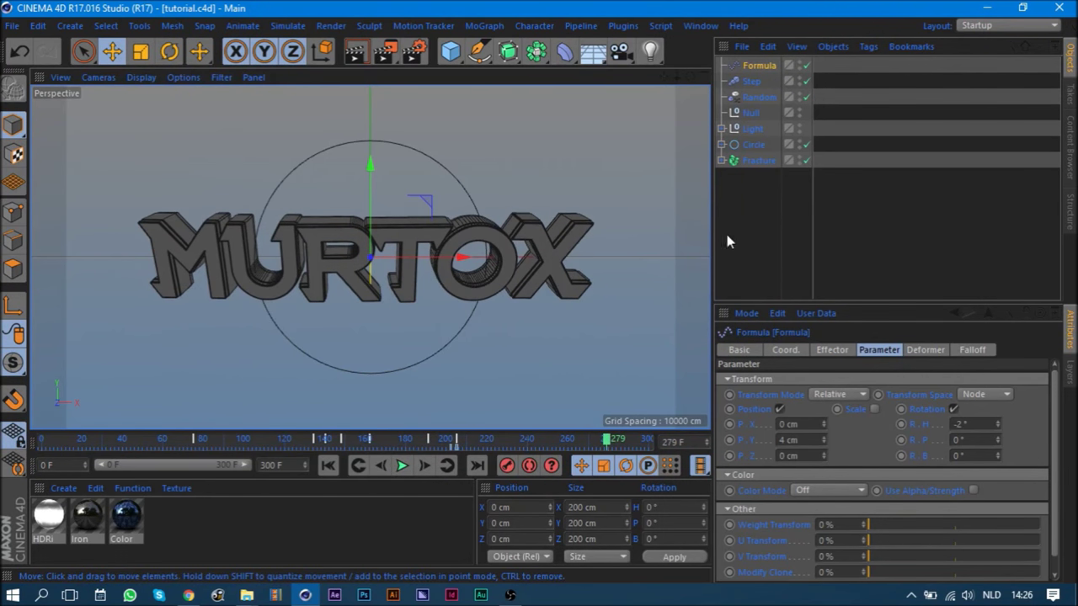
click(725, 230)
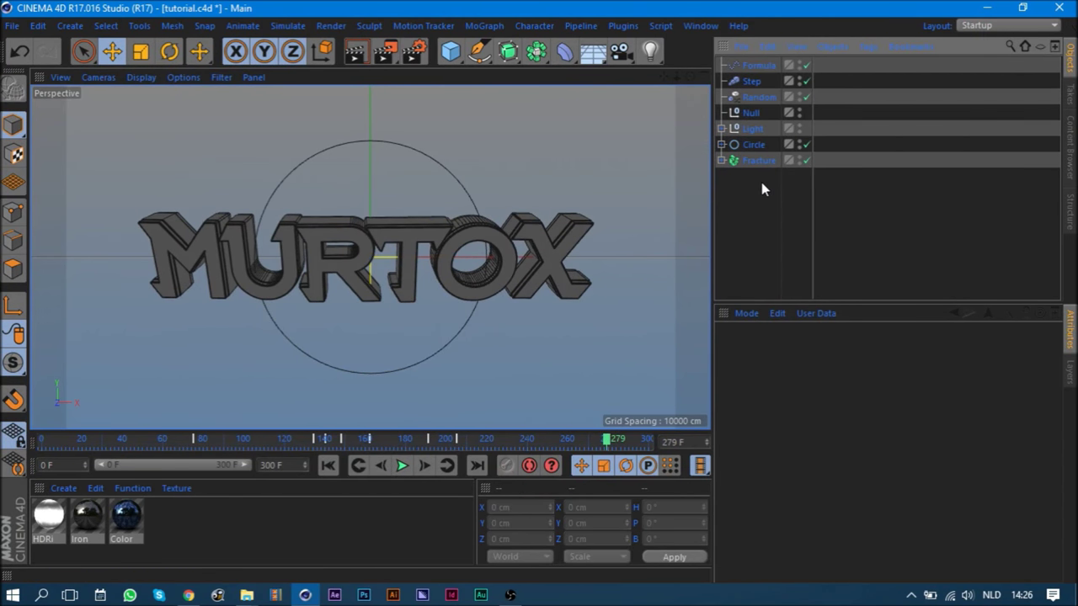
- Rewind to frame 0 and select all six letters M through X under Fracture
drag(171, 442, 486, 441)
drag(340, 451, 41, 442)
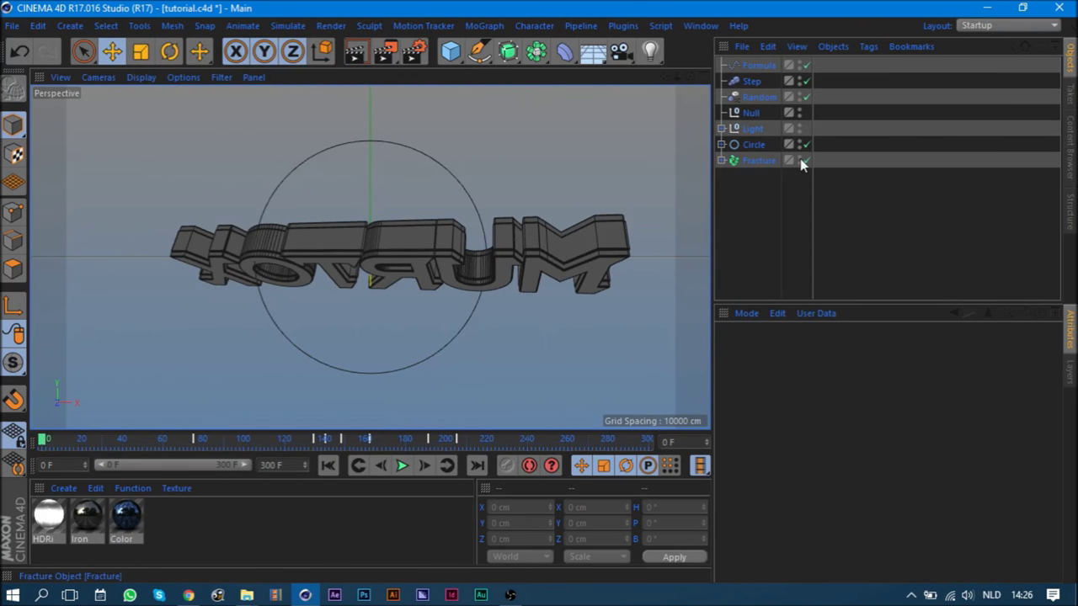
click(758, 160)
click(447, 466)
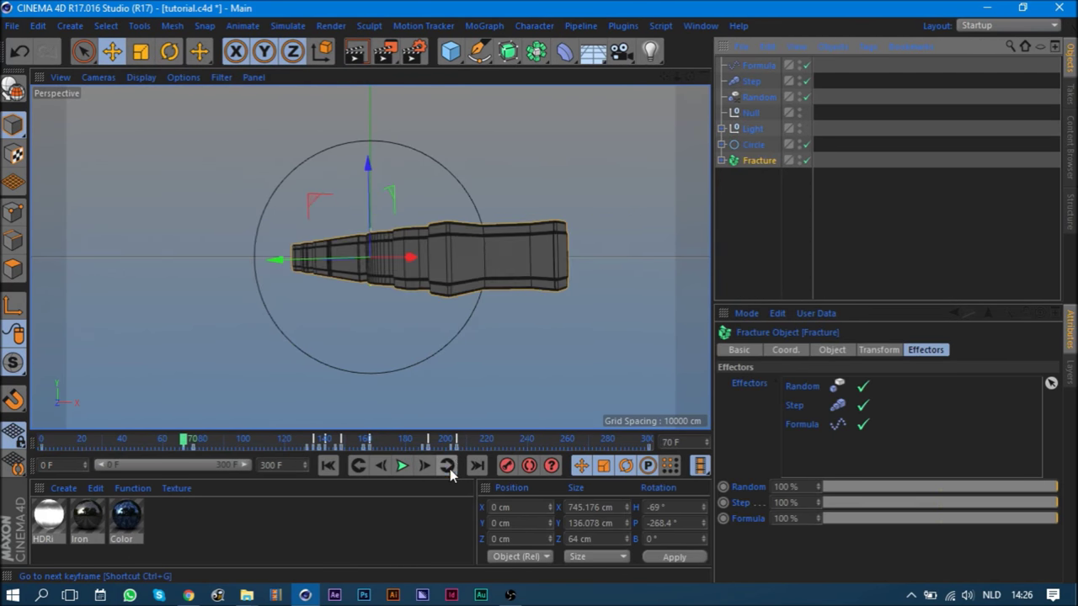
click(721, 160)
click(756, 176)
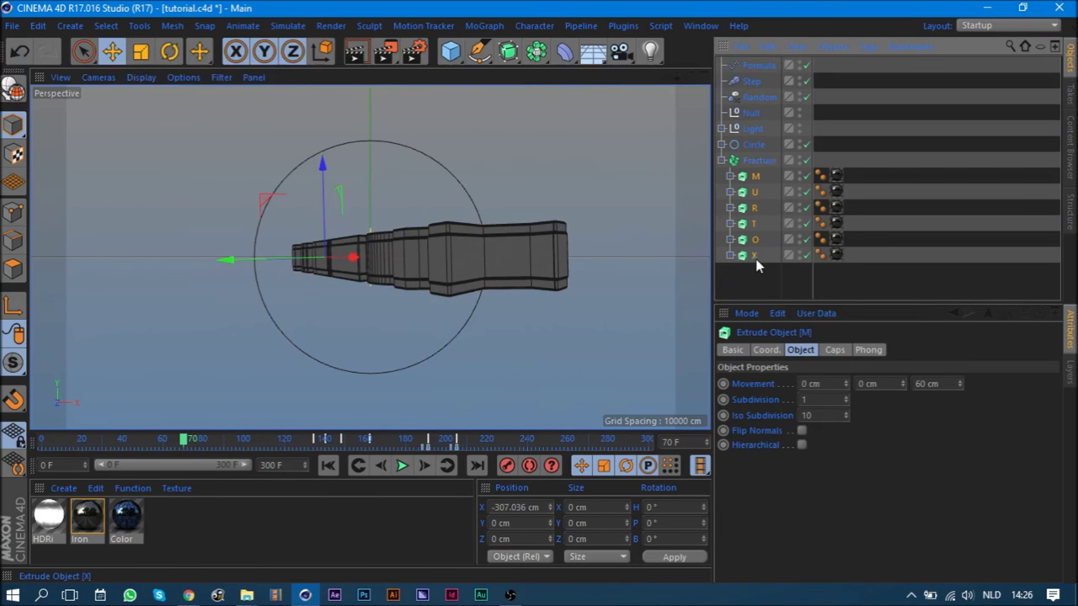
shift+click(755, 256)
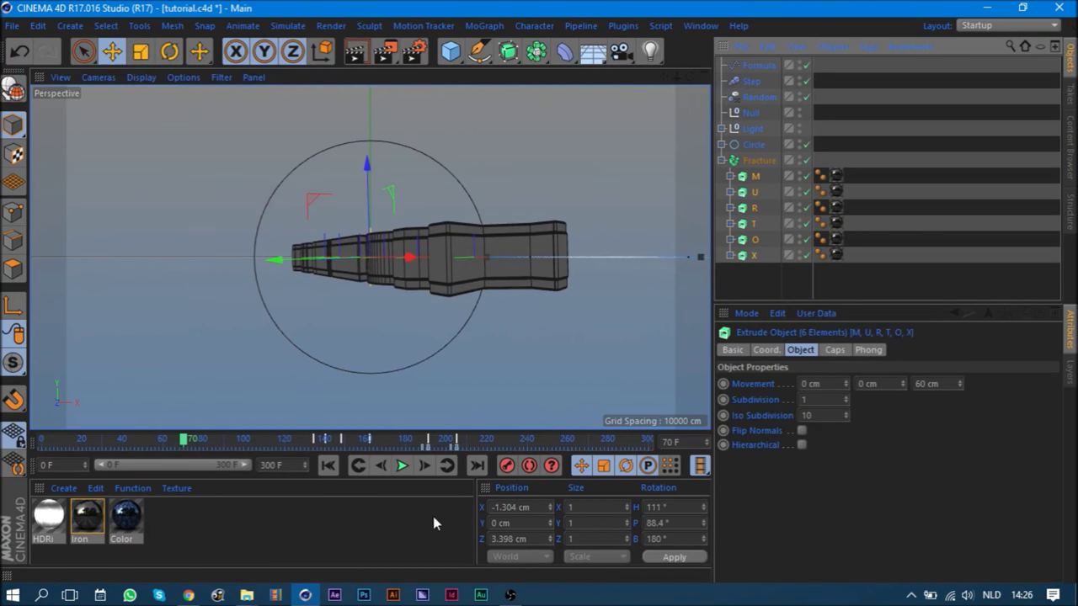
- Step three frames forward and back, then settle on frame 70
click(422, 465)
click(423, 465)
click(423, 466)
click(423, 466)
click(423, 466)
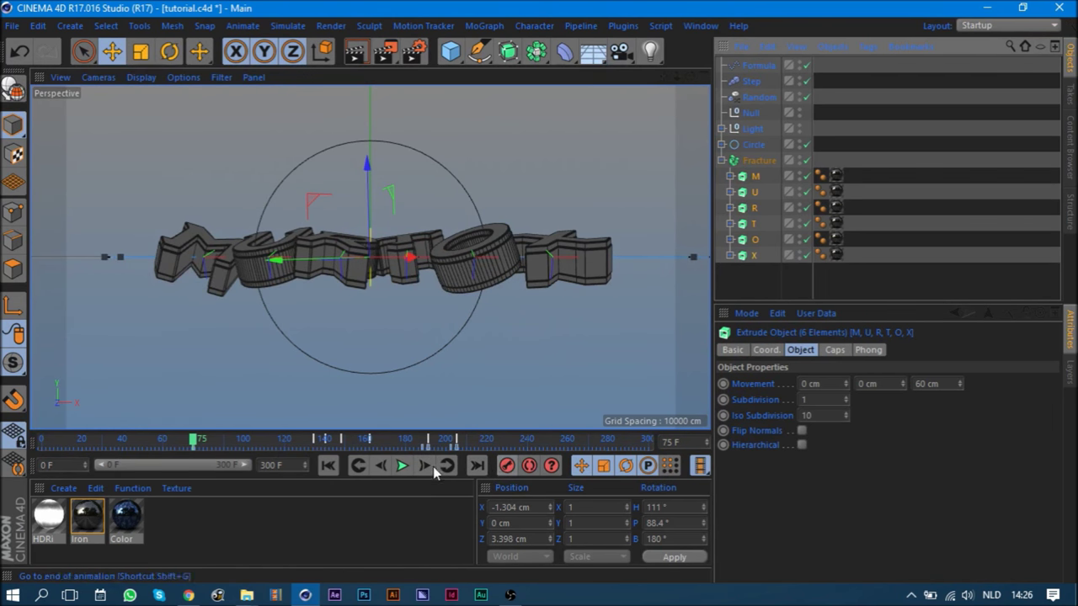
click(381, 468)
click(381, 467)
click(381, 468)
click(382, 467)
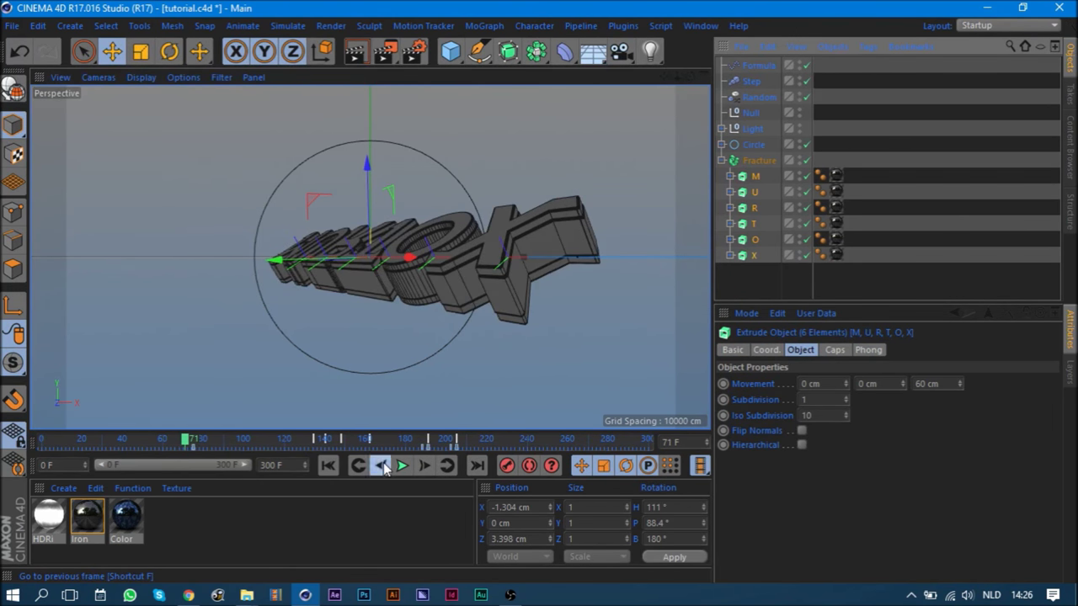
click(383, 468)
click(768, 350)
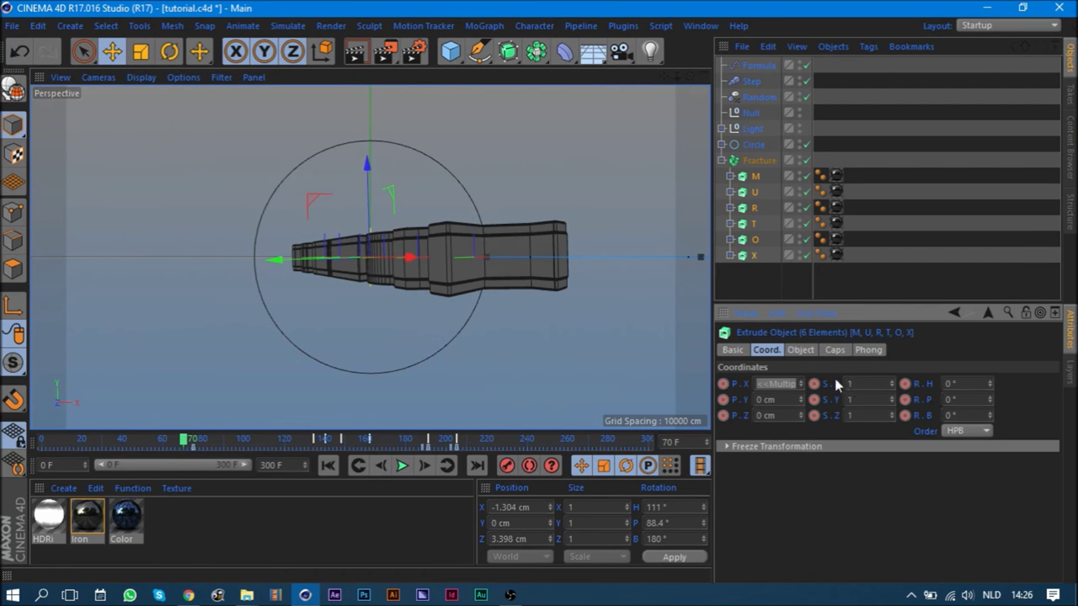
- Set the six letters' scale to 0.8 on X, Y and Z at frame 70
text(,)
text(9)
key(Tab)
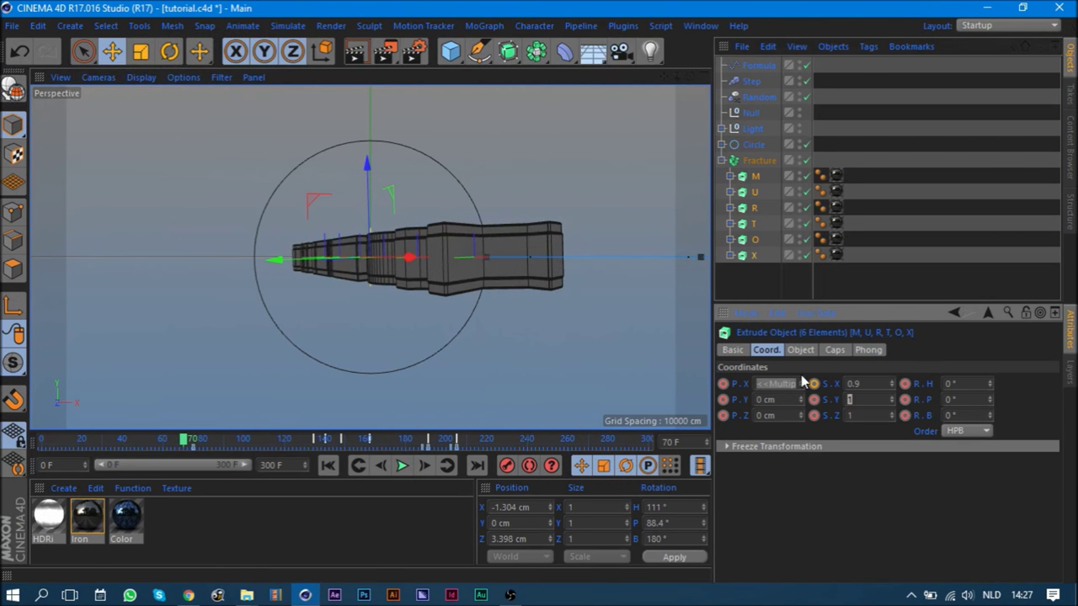
text(0.8)
key(Tab)
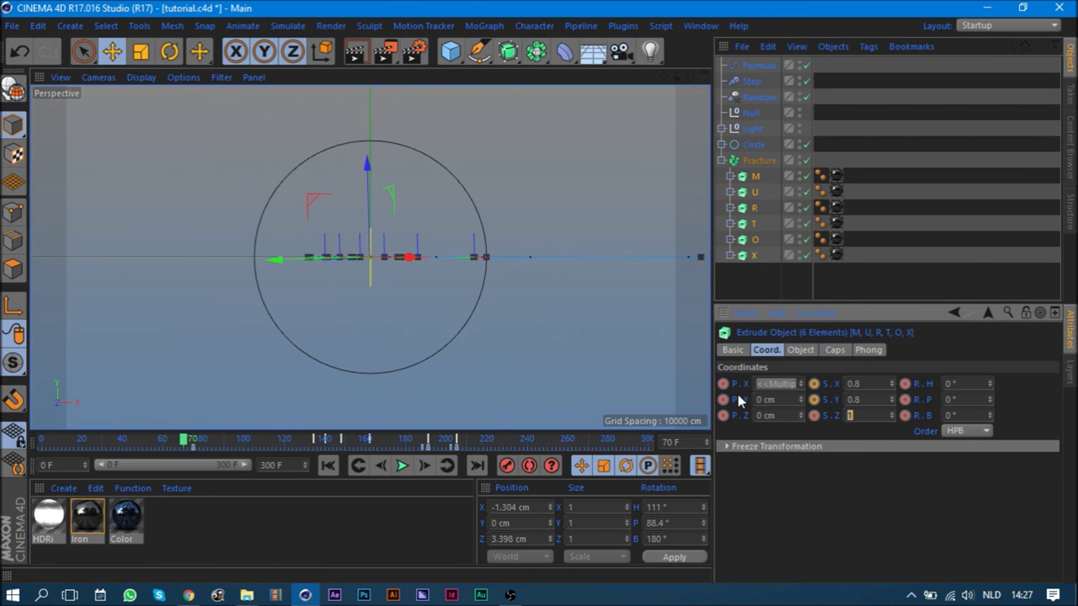
key(Tab)
key(Return)
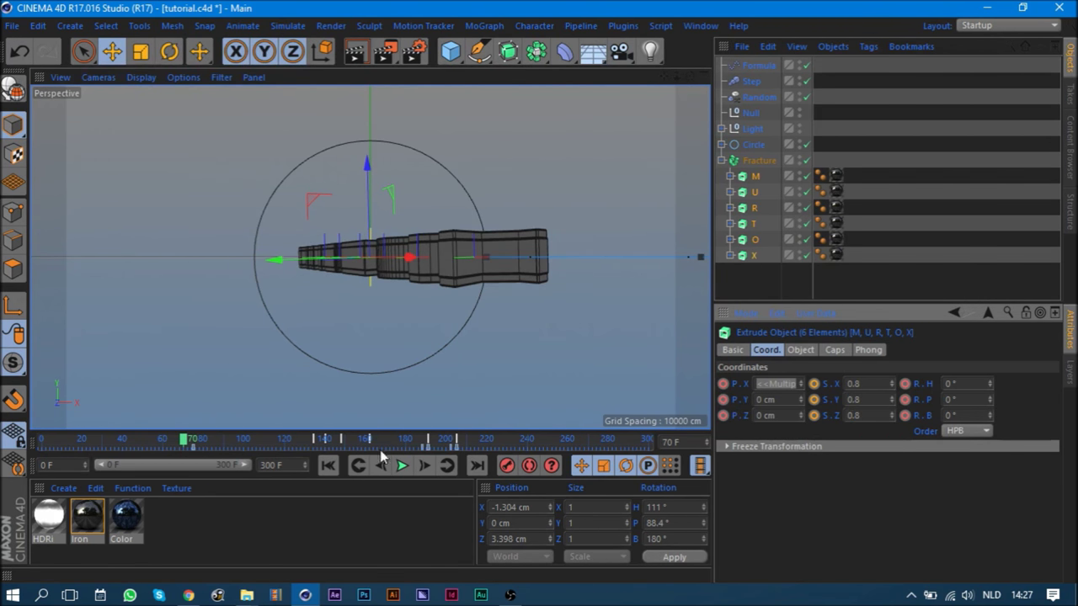
drag(991, 392, 992, 402)
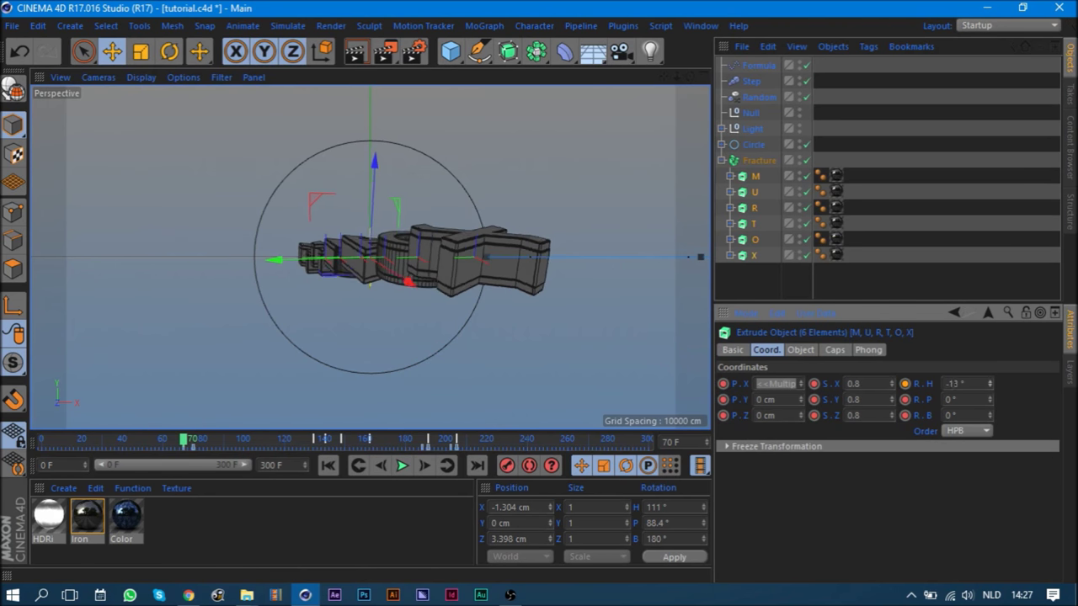
key(ctrl+z)
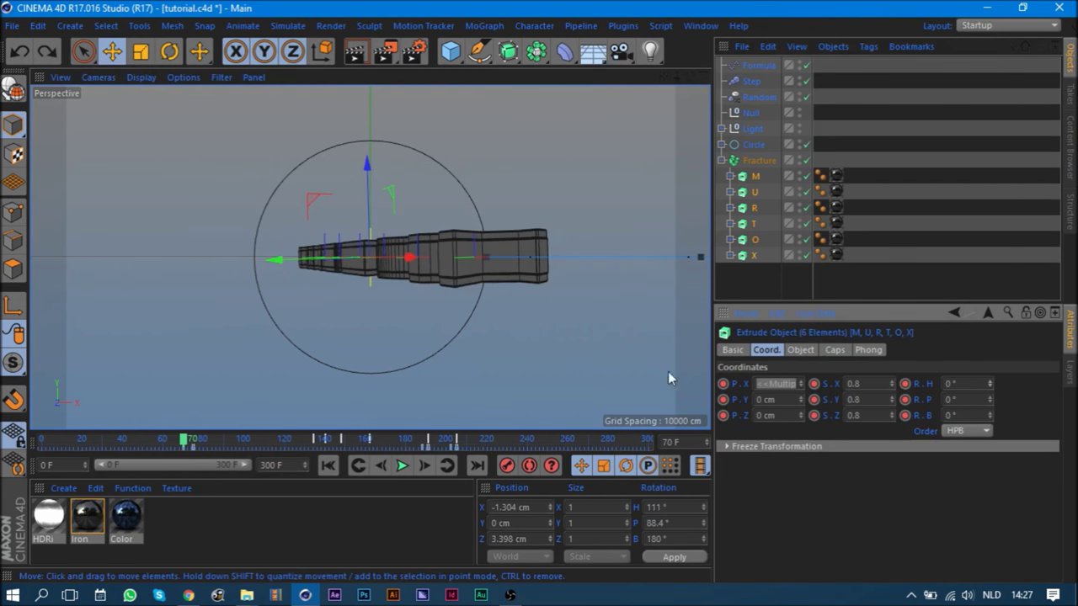
- At frame 0, set the letters' scale to 0.3 on all axes, then select M
click(328, 465)
drag(892, 384, 889, 391)
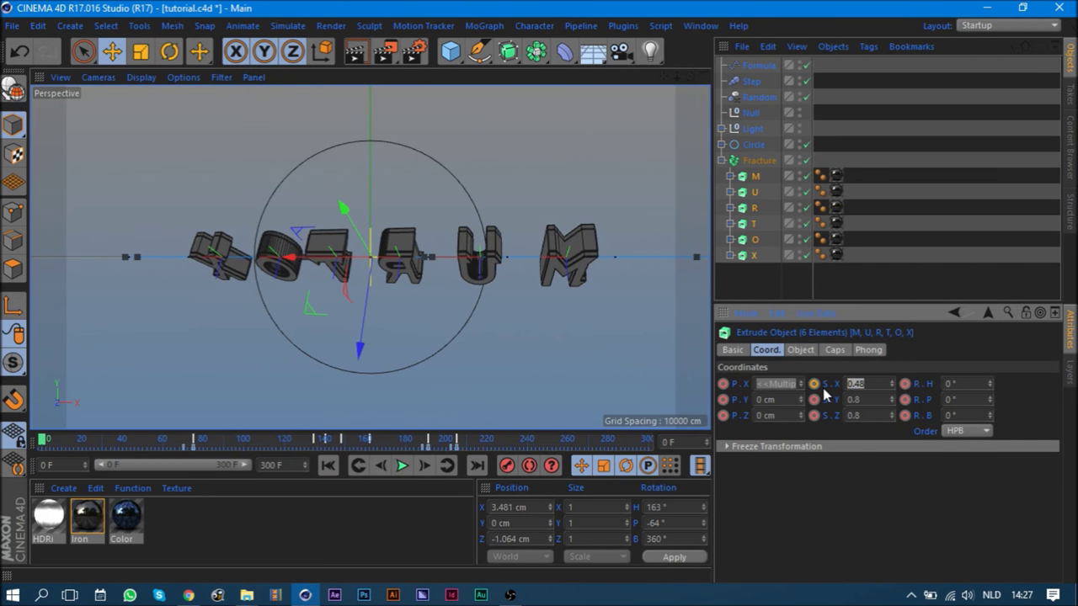
key(Tab)
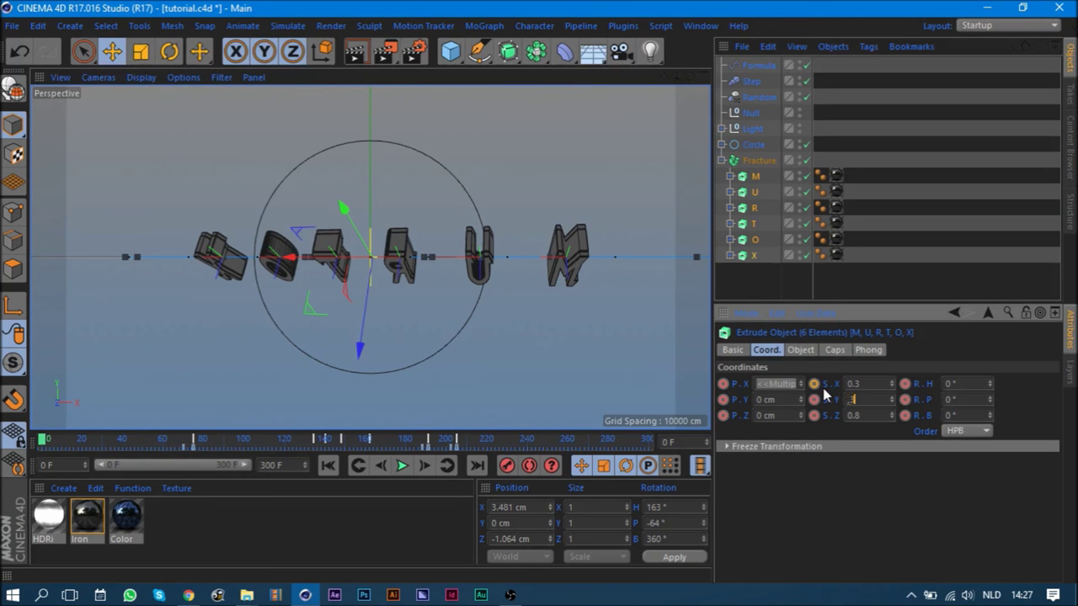
key(Tab)
text(0.3)
key(Tab)
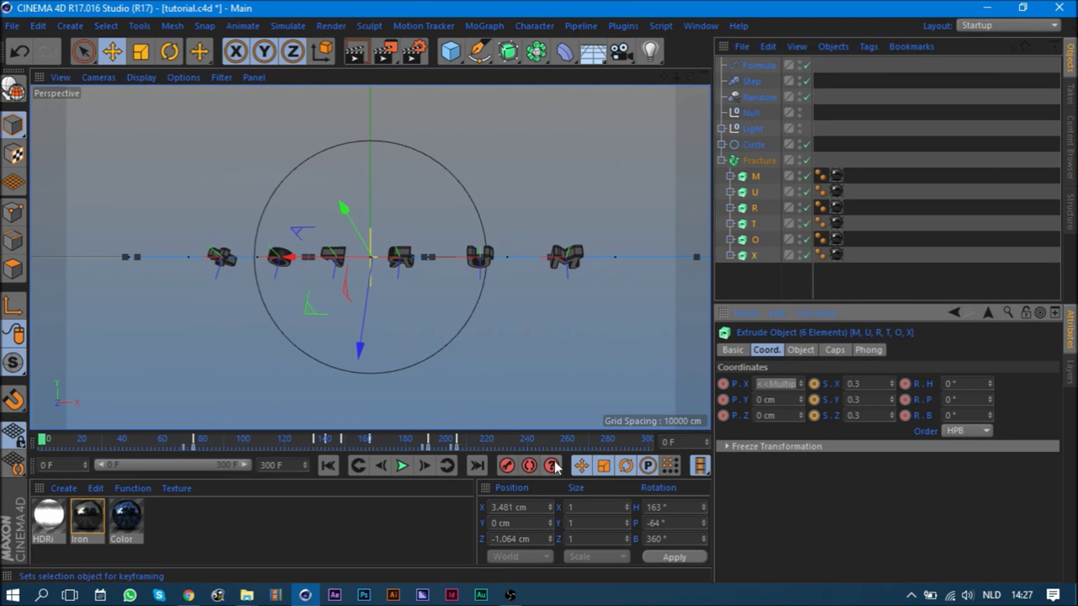
click(566, 256)
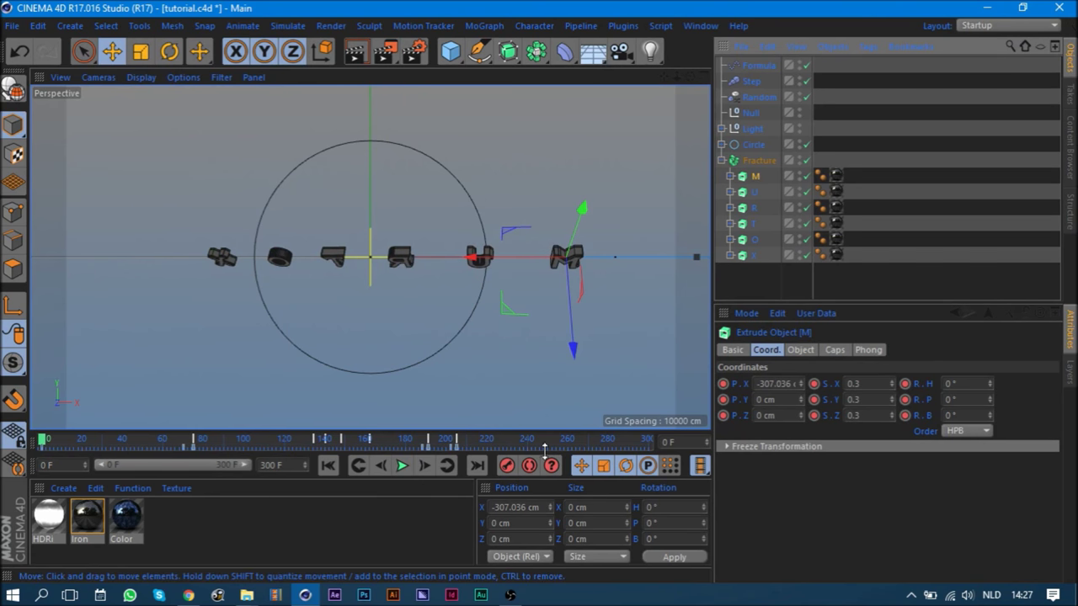
click(448, 470)
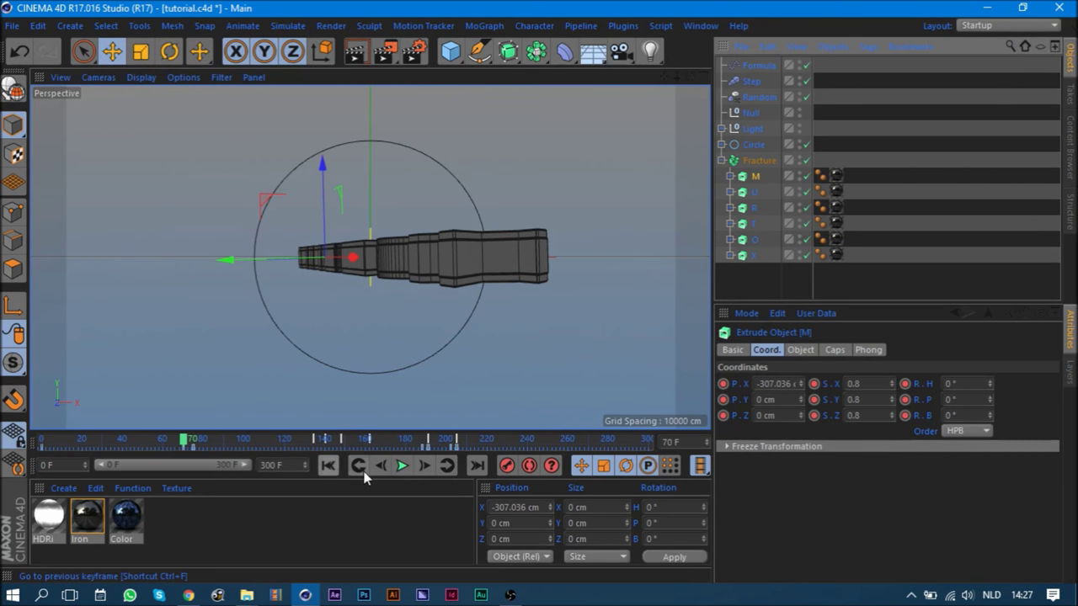
click(329, 466)
- Rotate M, U, R and T into random tumbled orientations at frame 0
key(r)
mouse_move(605, 294)
mouse_down()
mouse_move(464, 409)
mouse_move(435, 397)
mouse_up()
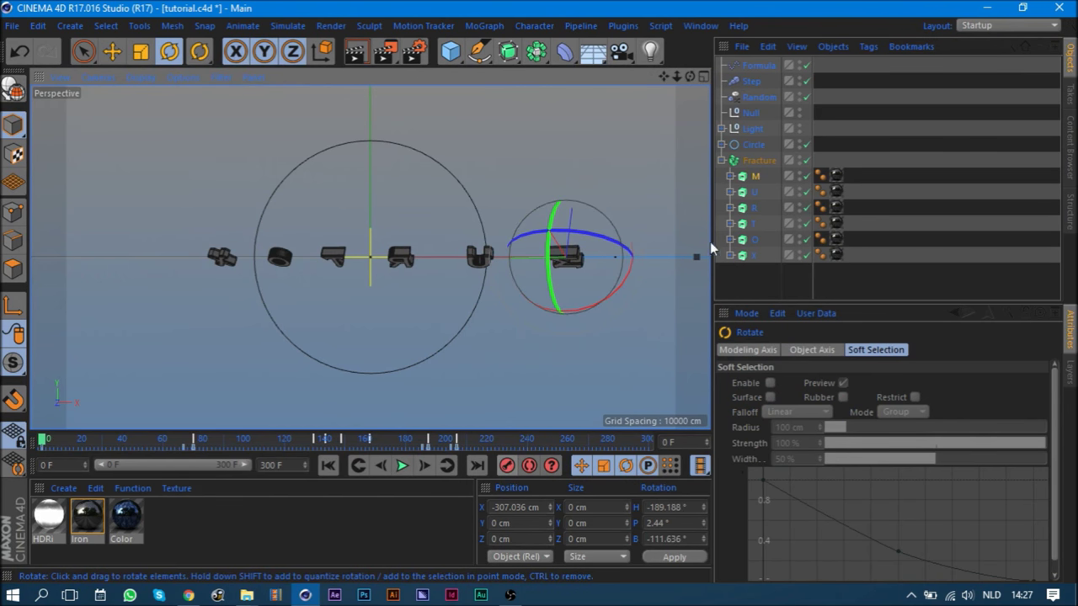
click(753, 193)
drag(534, 231, 412, 171)
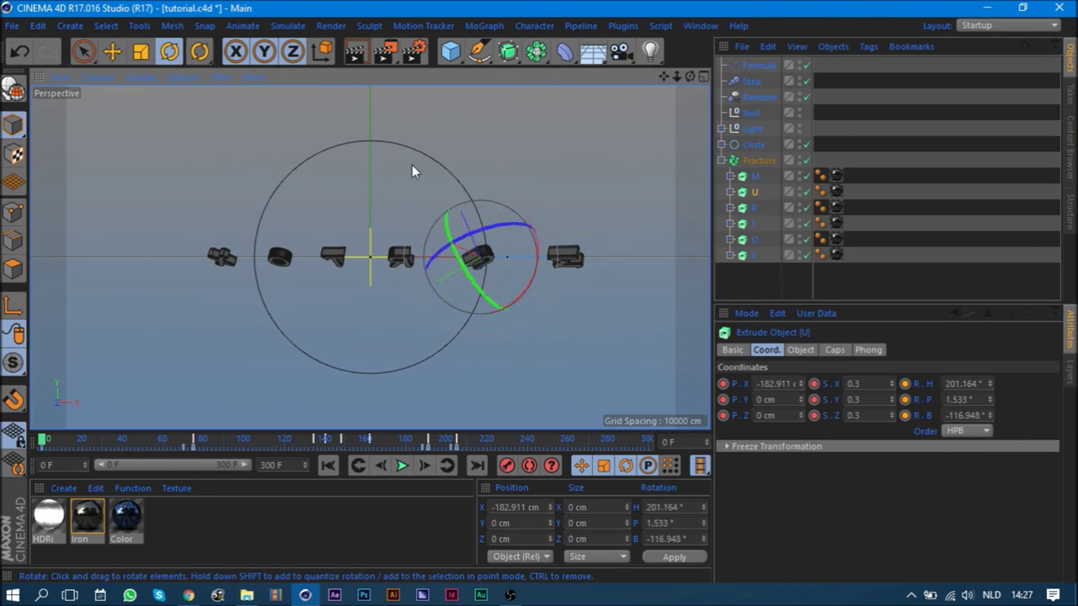
click(754, 207)
drag(412, 308, 365, 356)
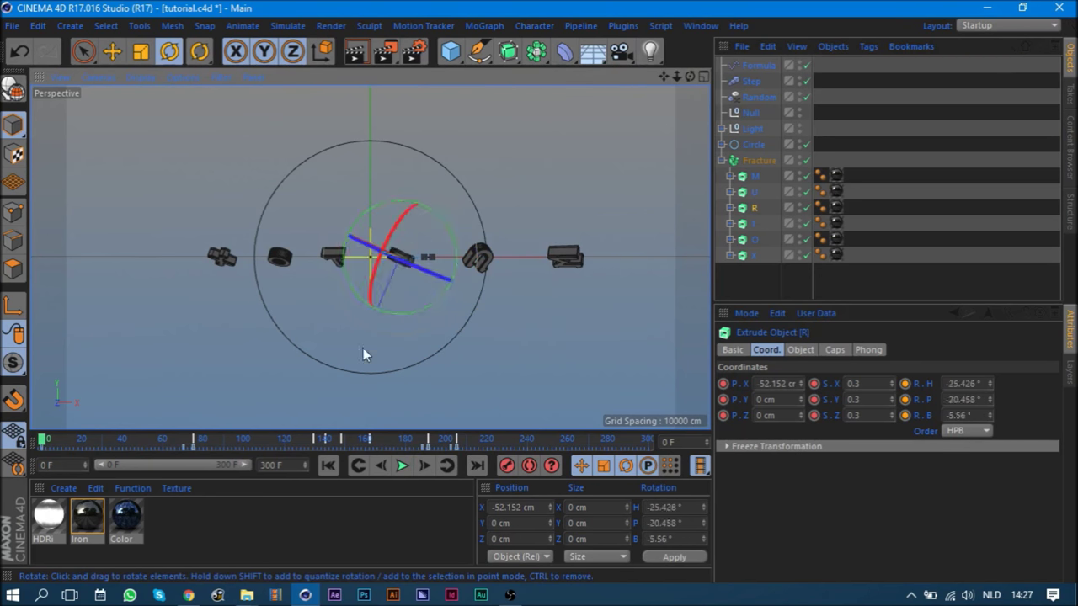
click(755, 224)
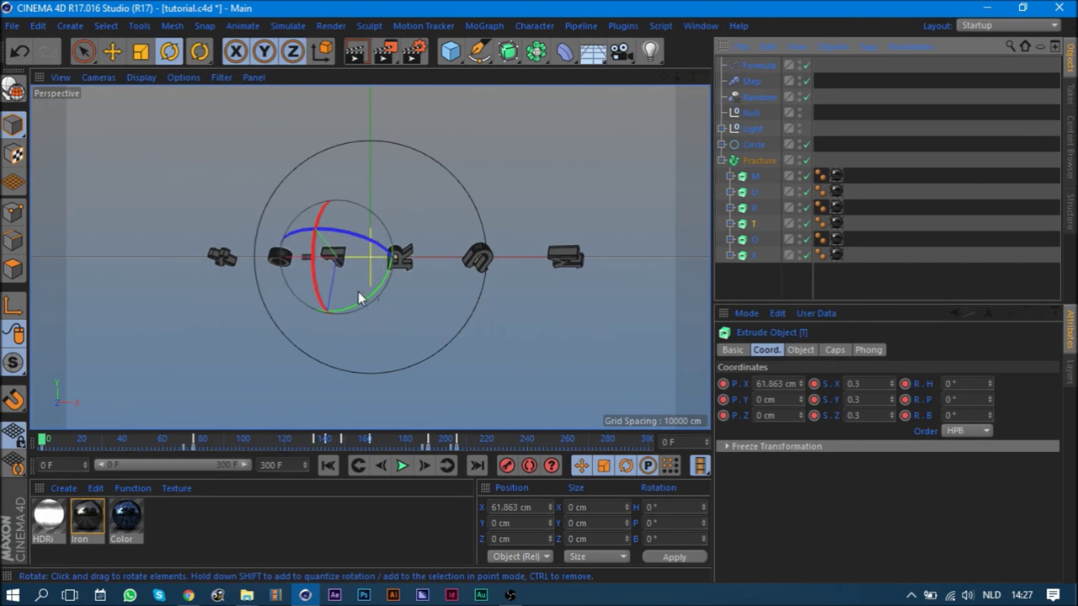
drag(374, 112, 479, 149)
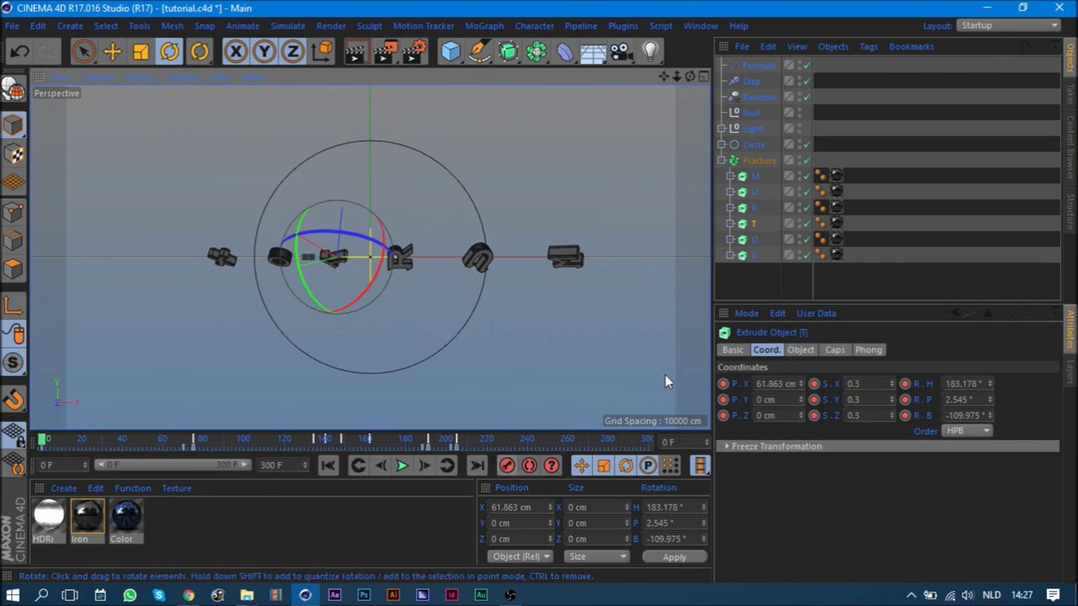
- Tumble the O and X letters into new orientations
click(713, 254)
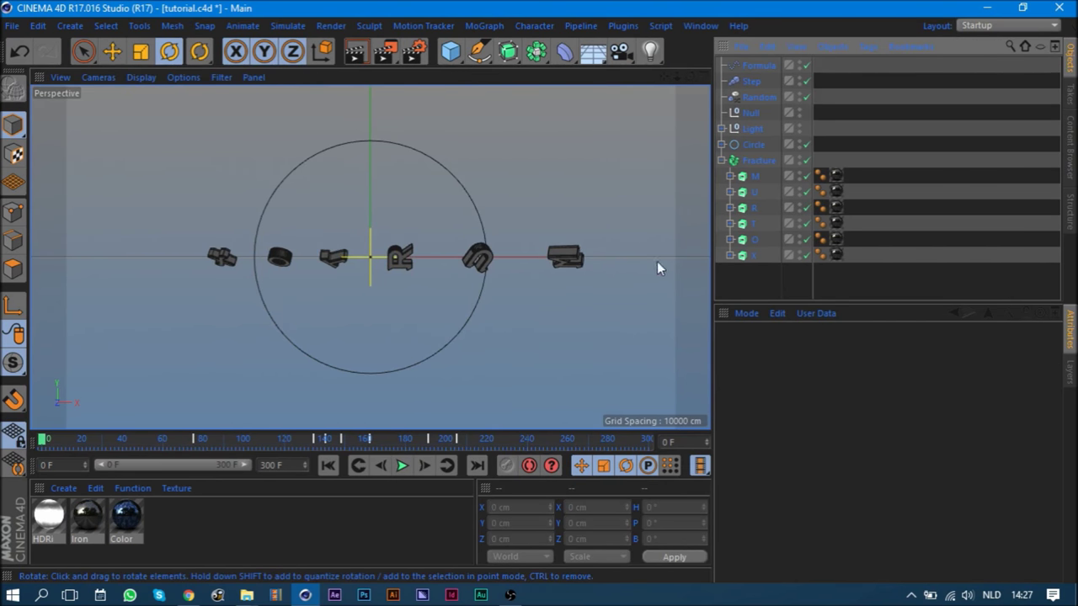
click(280, 257)
drag(304, 131, 402, 391)
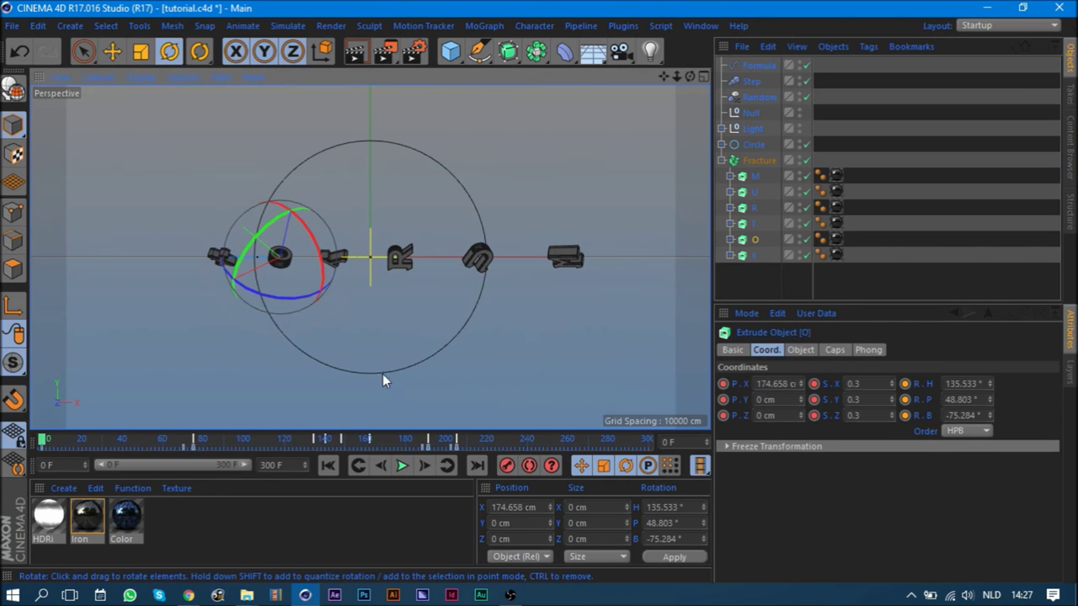
drag(294, 275, 118, 186)
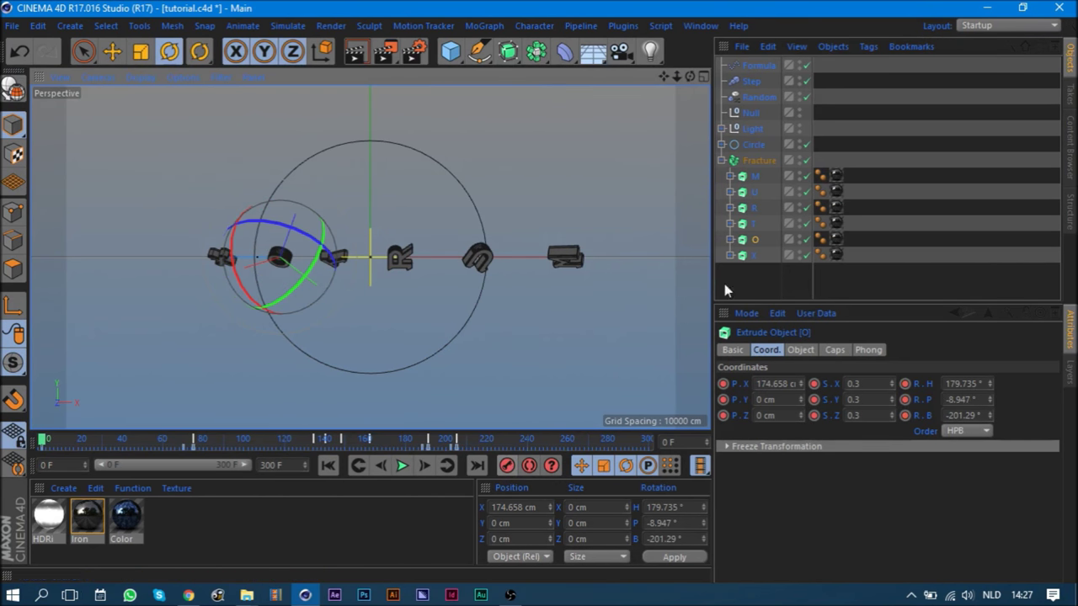
click(754, 255)
drag(253, 284, 194, 278)
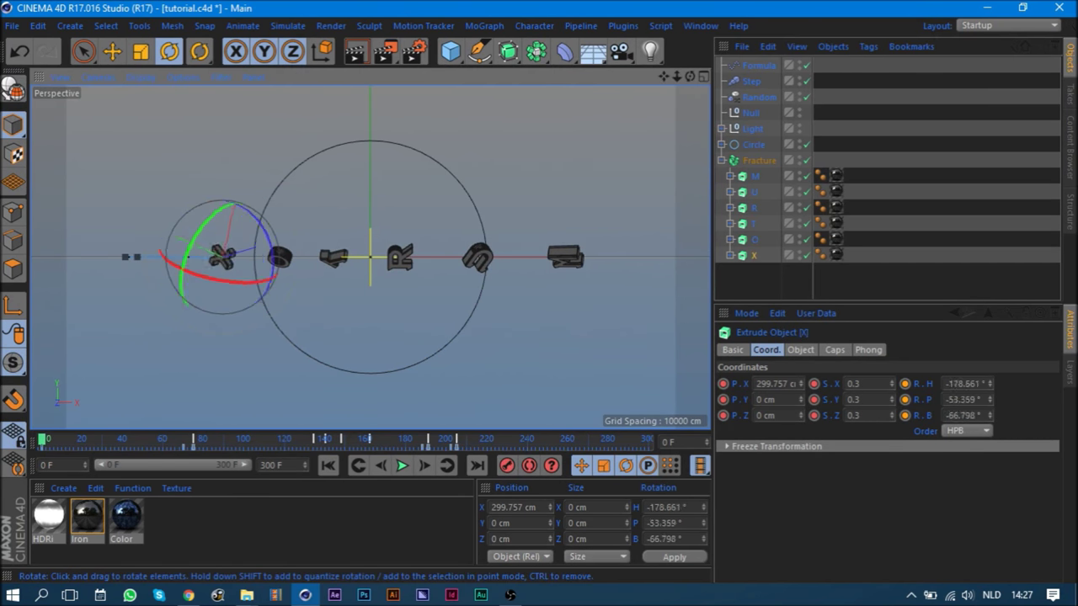
- Play the animation to see MURTOX assemble, then collapse Fracture and rewind
click(402, 466)
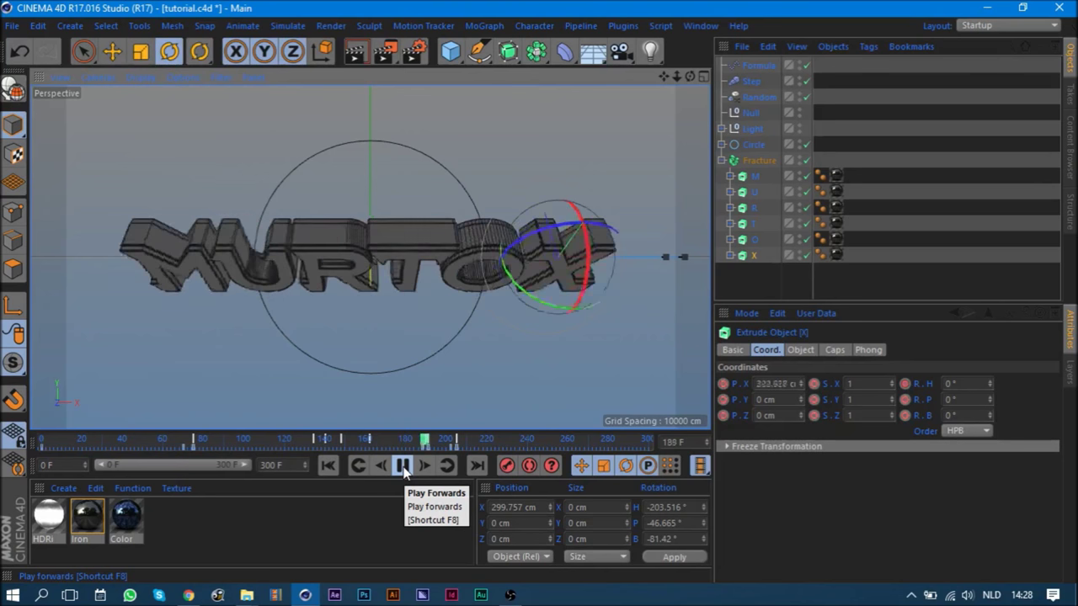
click(403, 472)
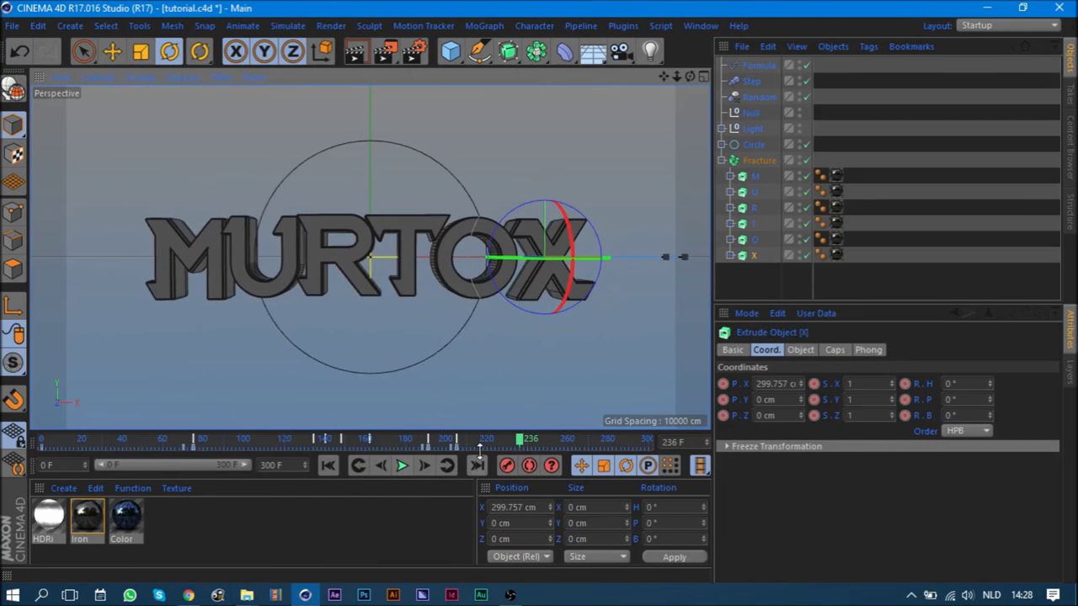
click(721, 160)
click(728, 208)
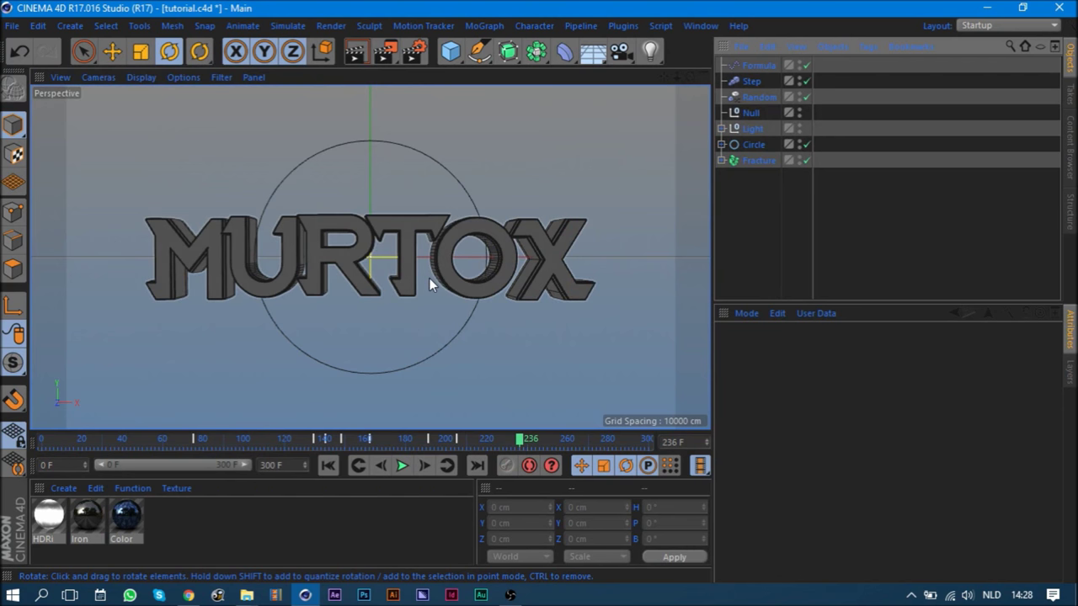
drag(195, 440, 12, 459)
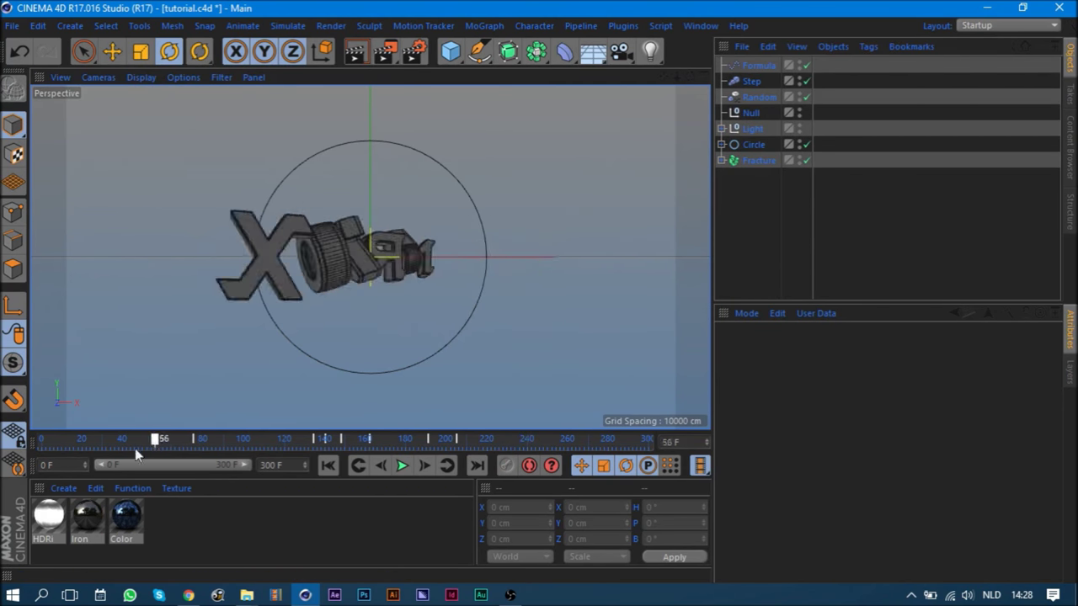
- Add an Oil Tank turned 90° on its bank axis
click(448, 54)
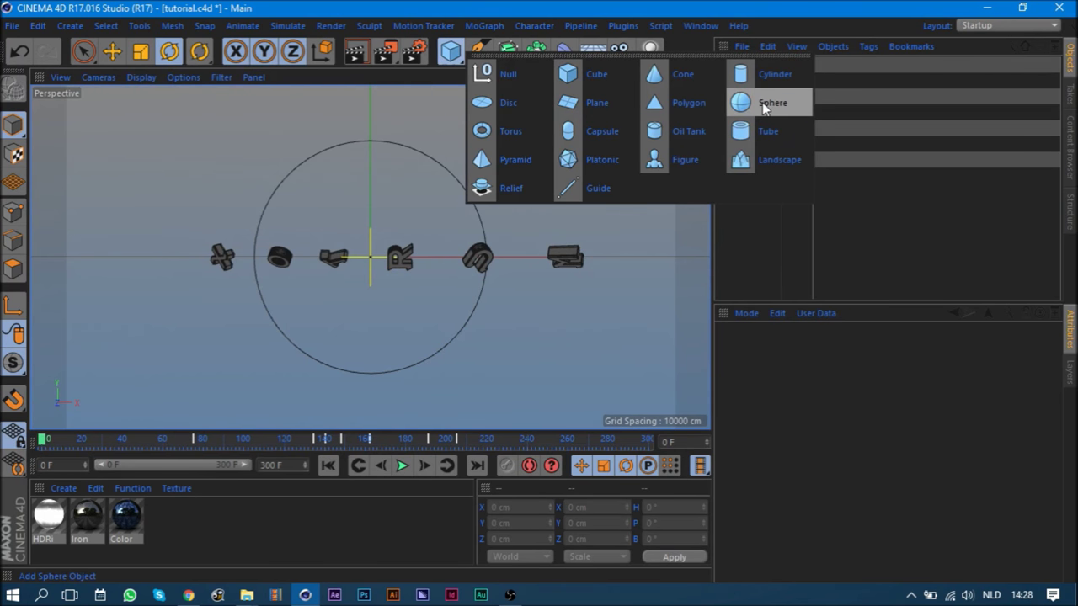
click(686, 133)
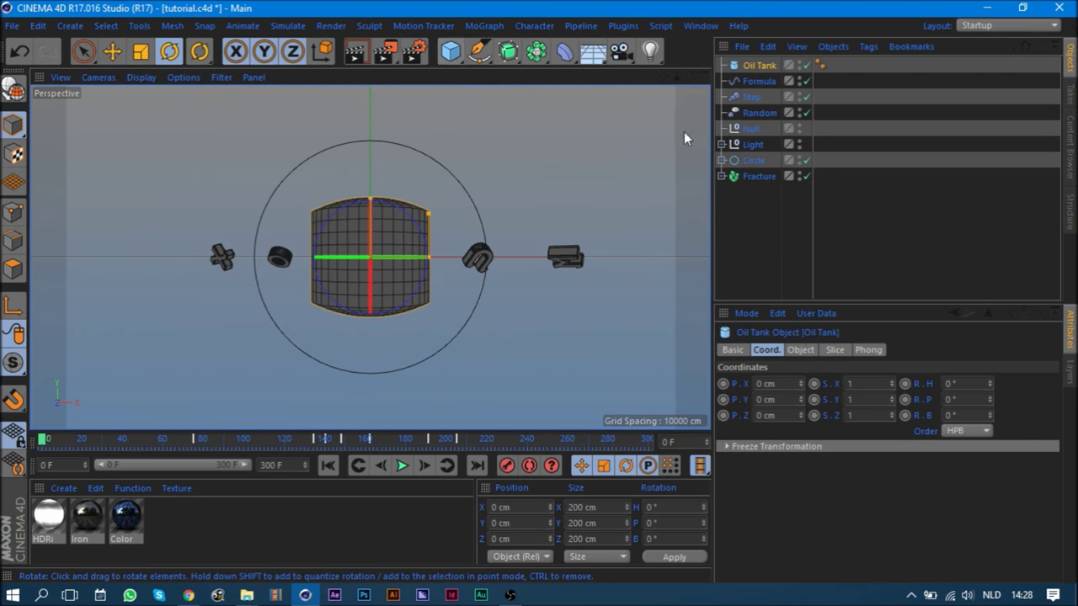
drag(416, 229, 122, 256)
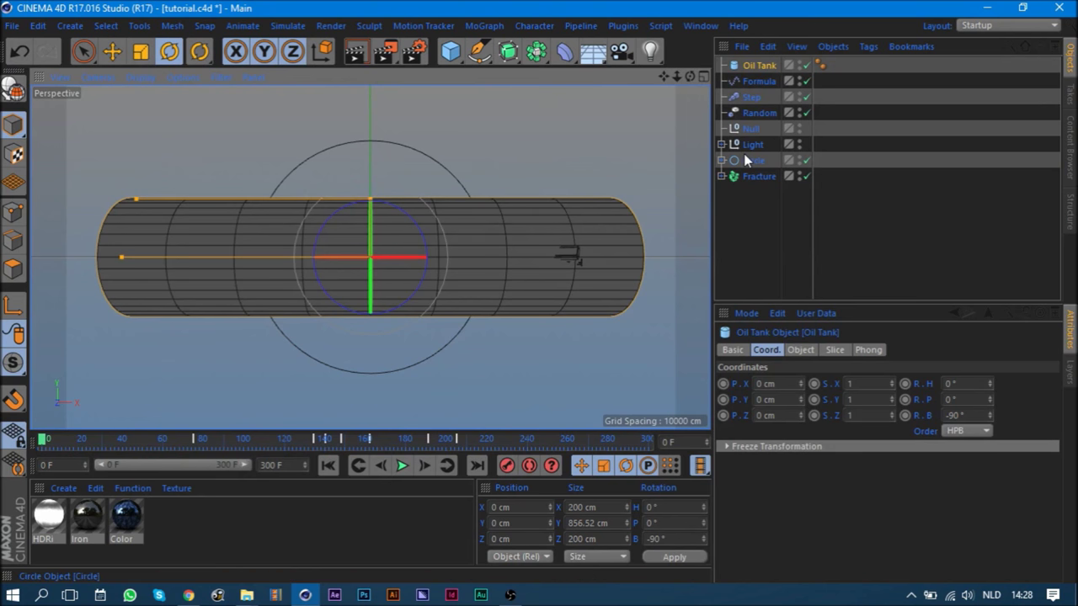
click(721, 160)
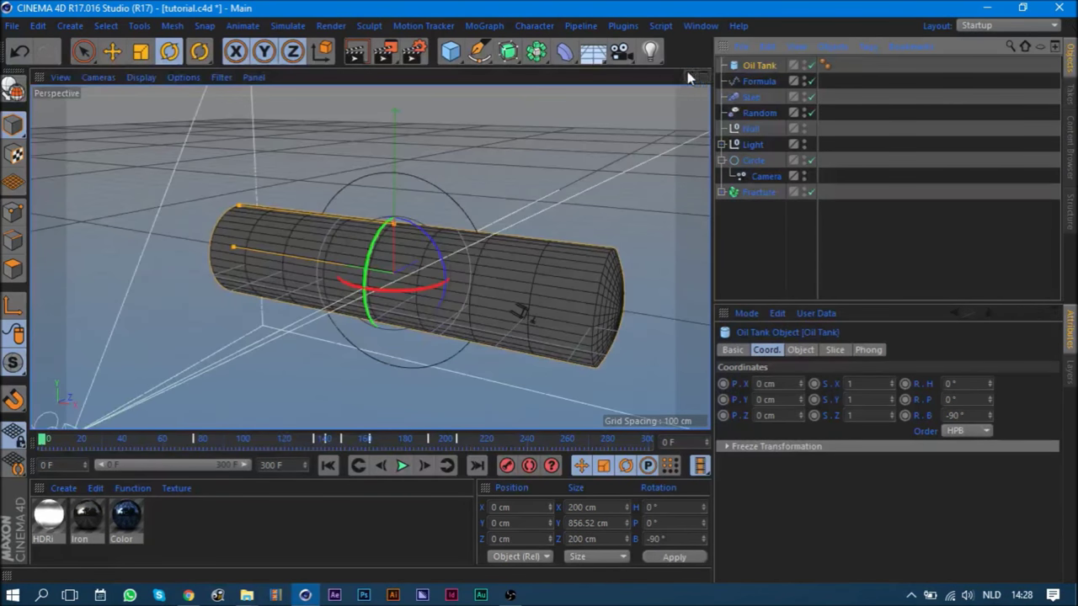
alt+drag(404, 253, 501, 236)
key(e)
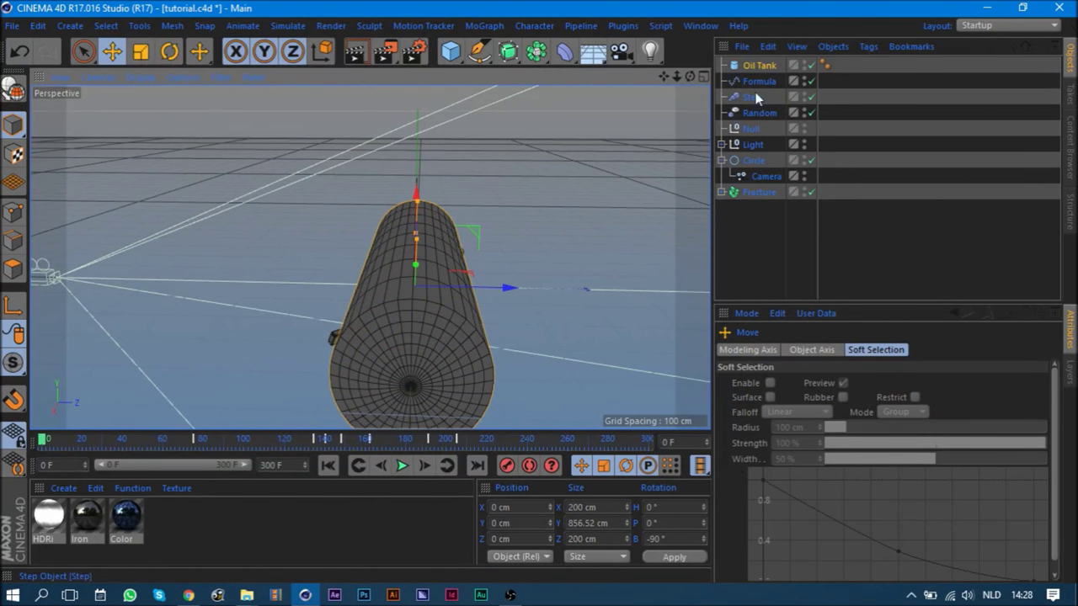
- Give the Oil Tank 137 cm radius, 50 cm caps, 2 cap and 20 rotation segments
click(758, 65)
click(801, 349)
drag(861, 384, 860, 379)
text(137)
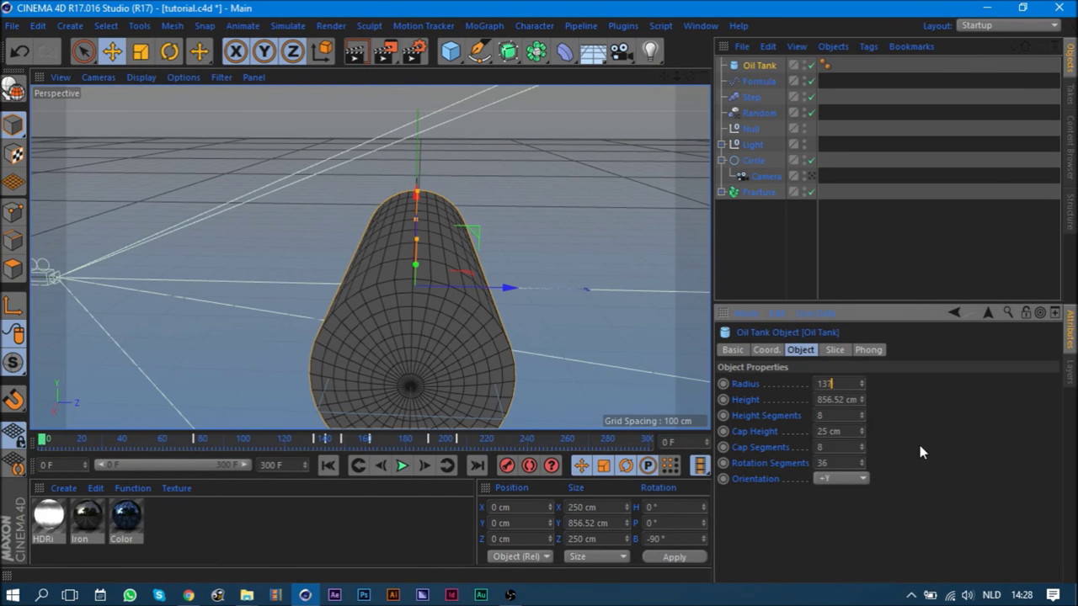
key(Return)
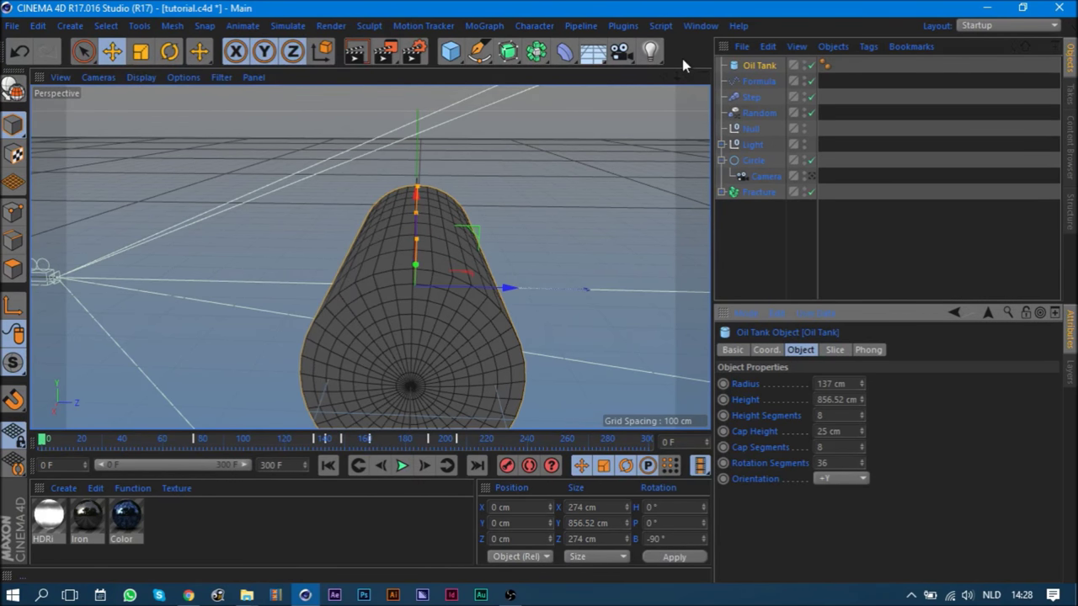
mouse_move(690, 77)
mouse_down()
mouse_move(859, 451)
mouse_move(862, 421)
mouse_up()
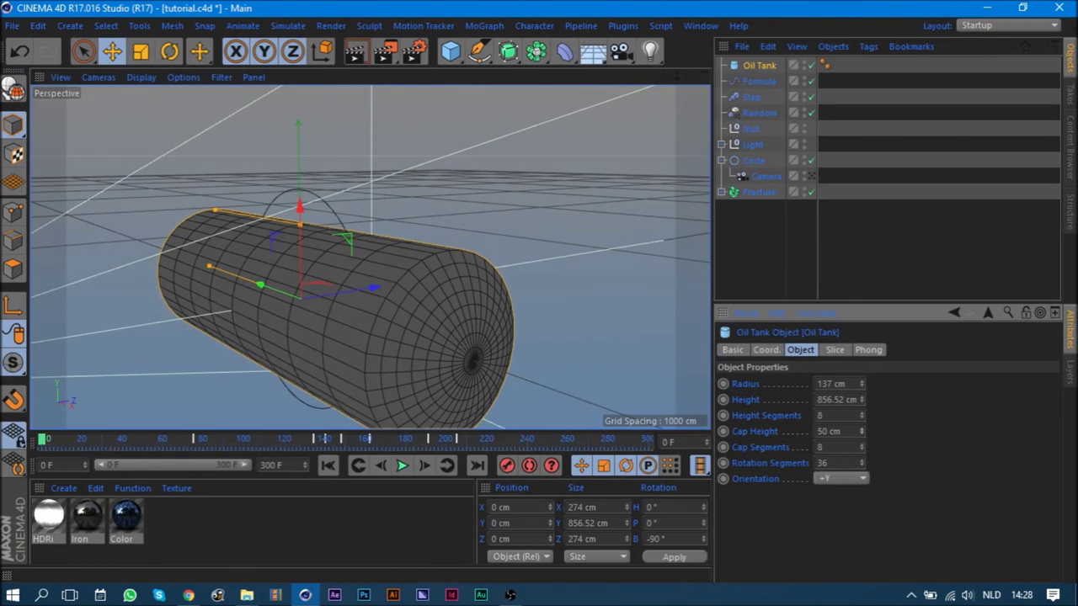
drag(862, 463, 865, 447)
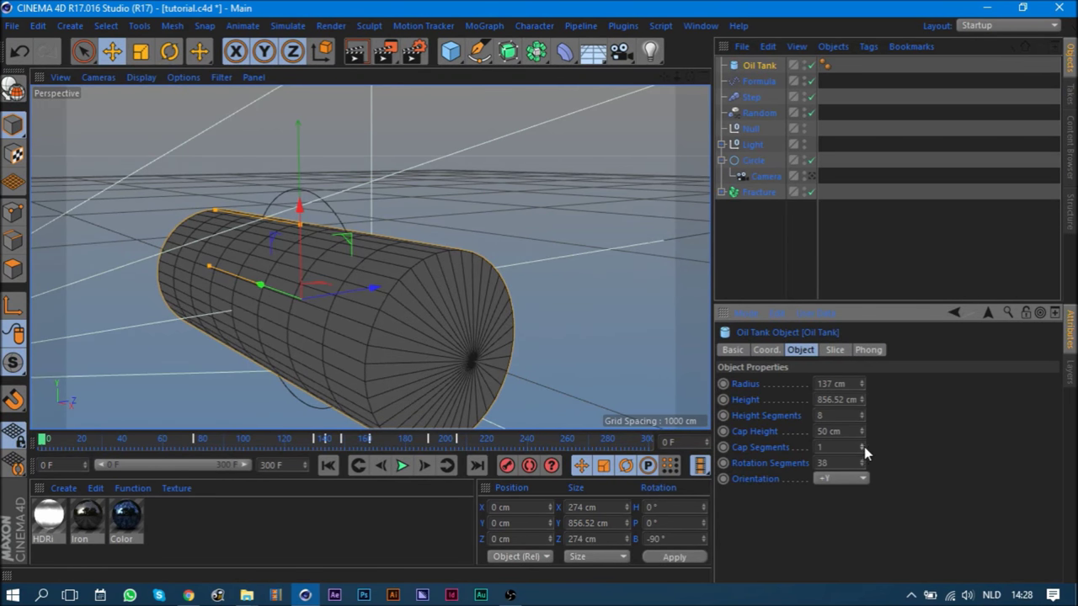
drag(864, 448, 862, 484)
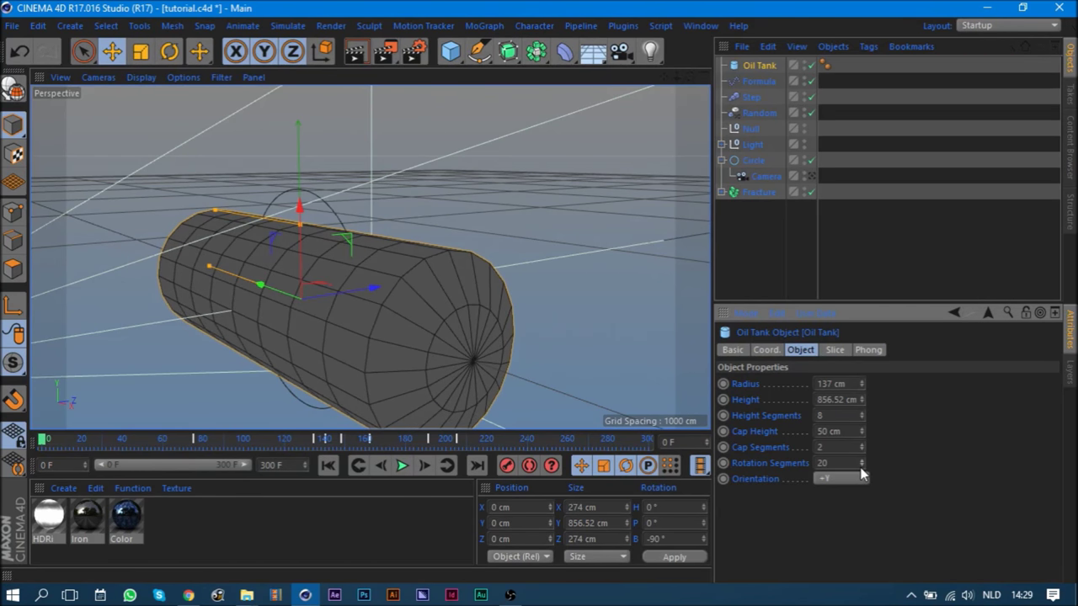
click(784, 295)
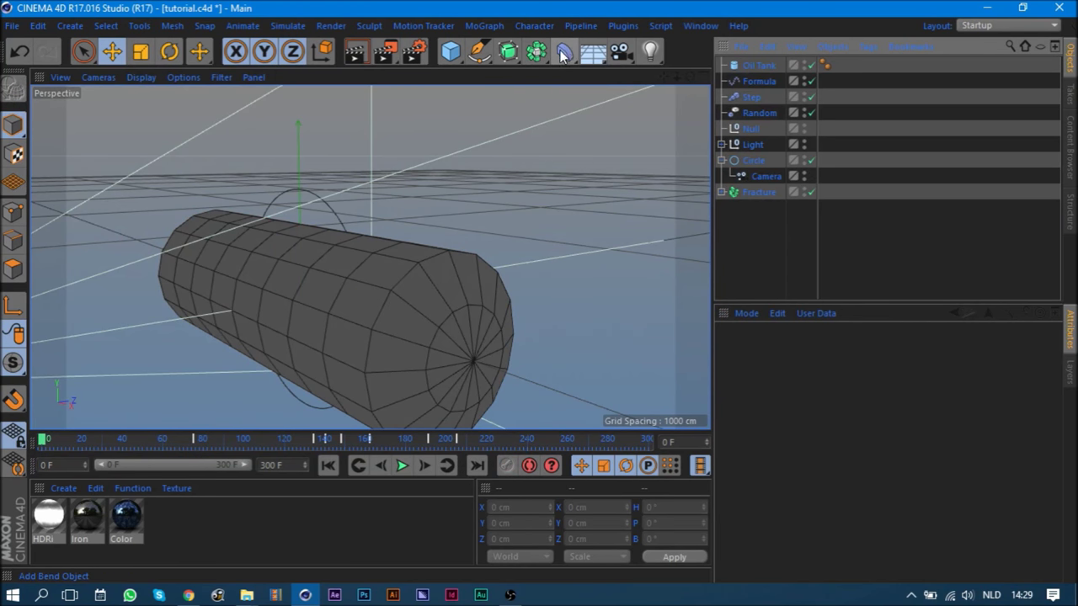
- Wrap the Oil Tank in an Atom Array with 1 cm cylinder and sphere radii
click(532, 52)
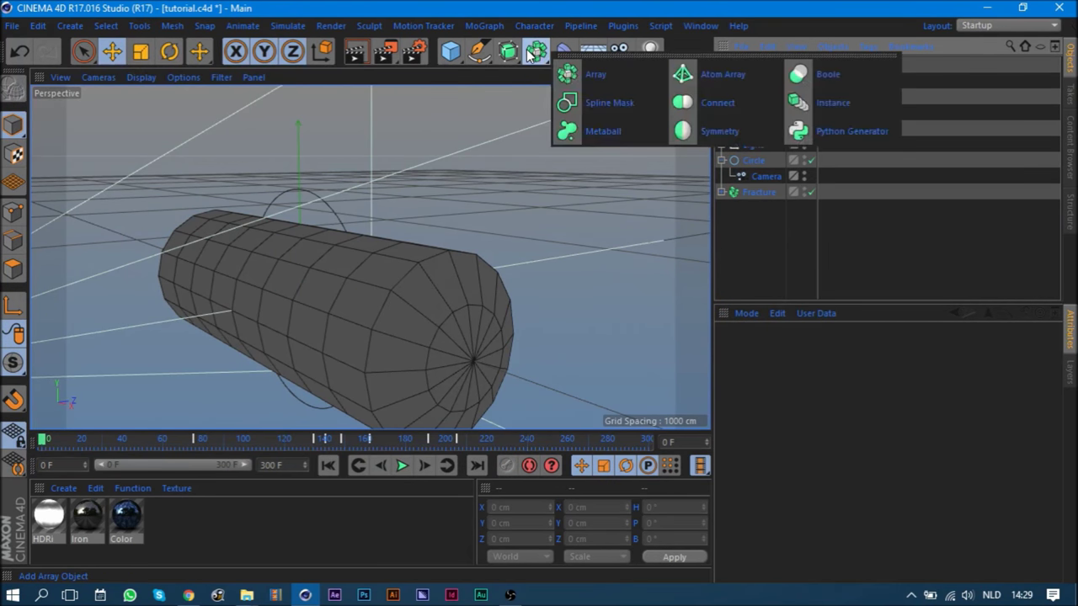
click(716, 74)
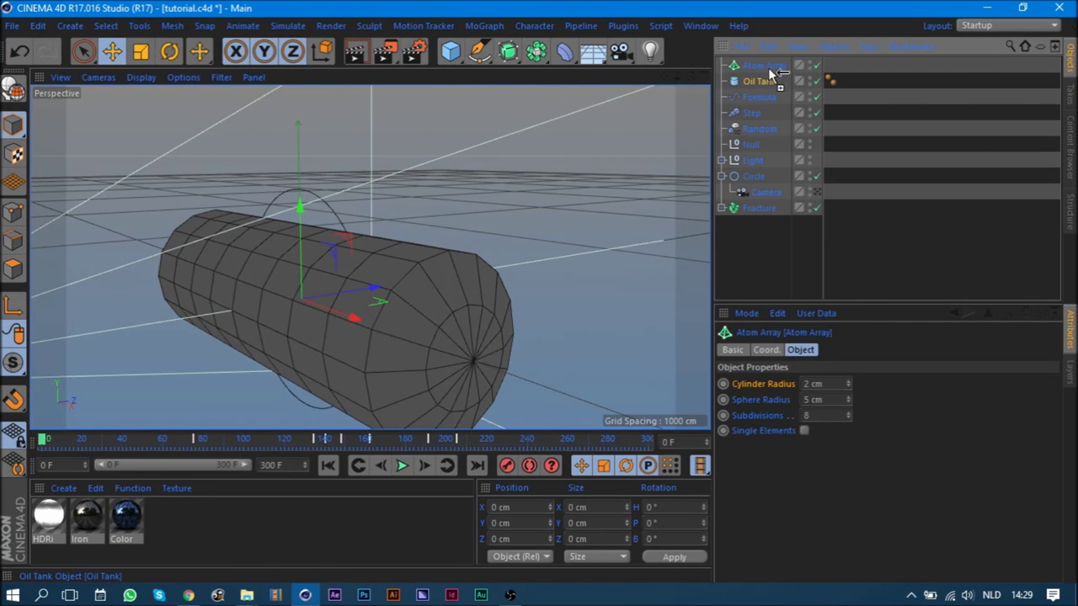
drag(770, 64, 771, 66)
click(771, 269)
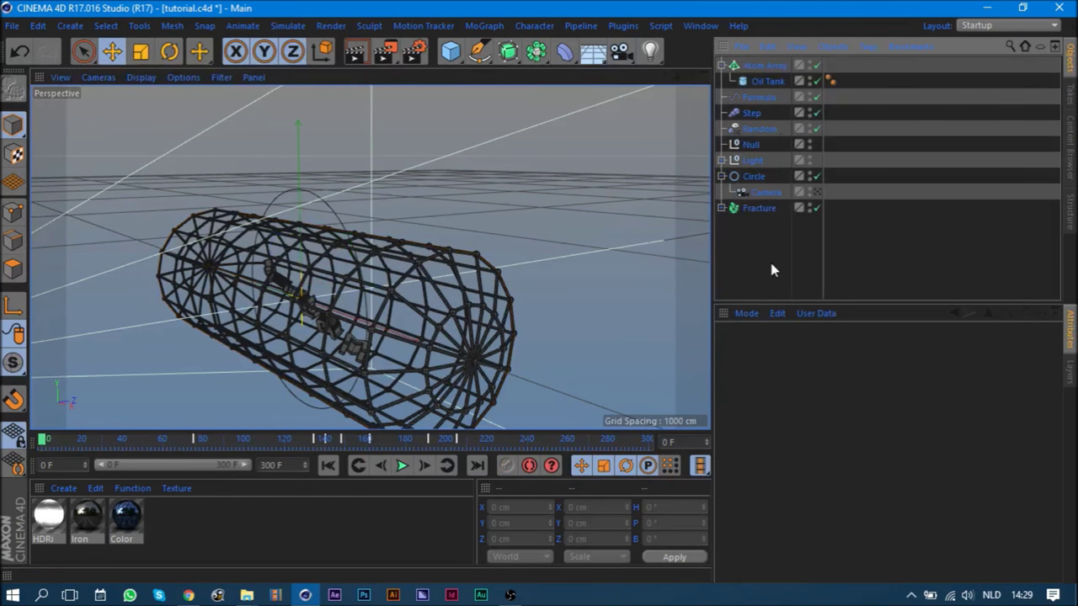
click(764, 65)
click(806, 383)
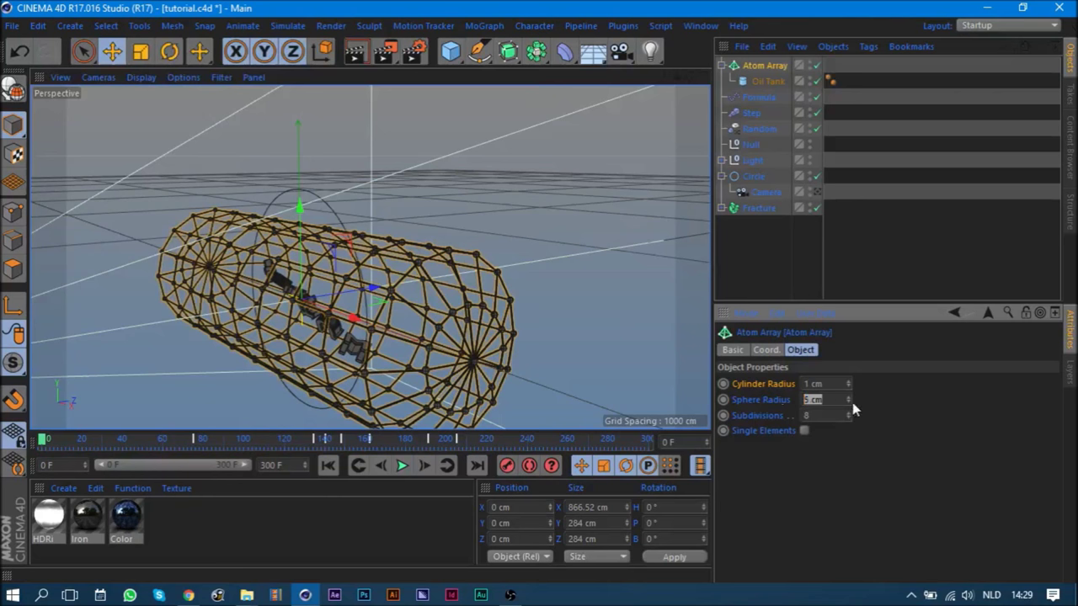
click(530, 321)
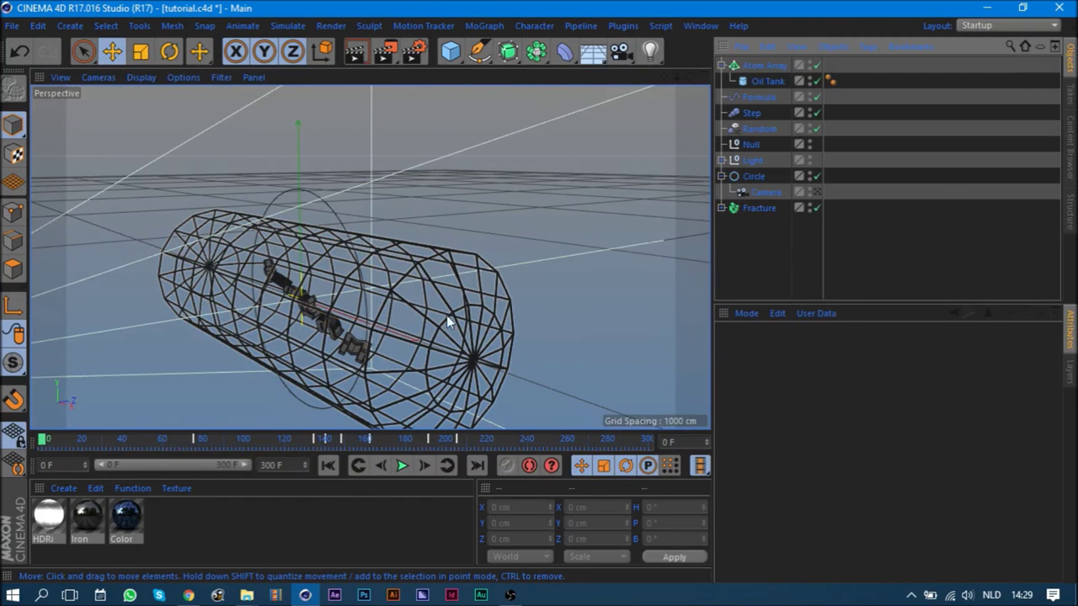
- Apply the Color material to the Atom Array with seamless Cubic projection
drag(126, 518, 773, 67)
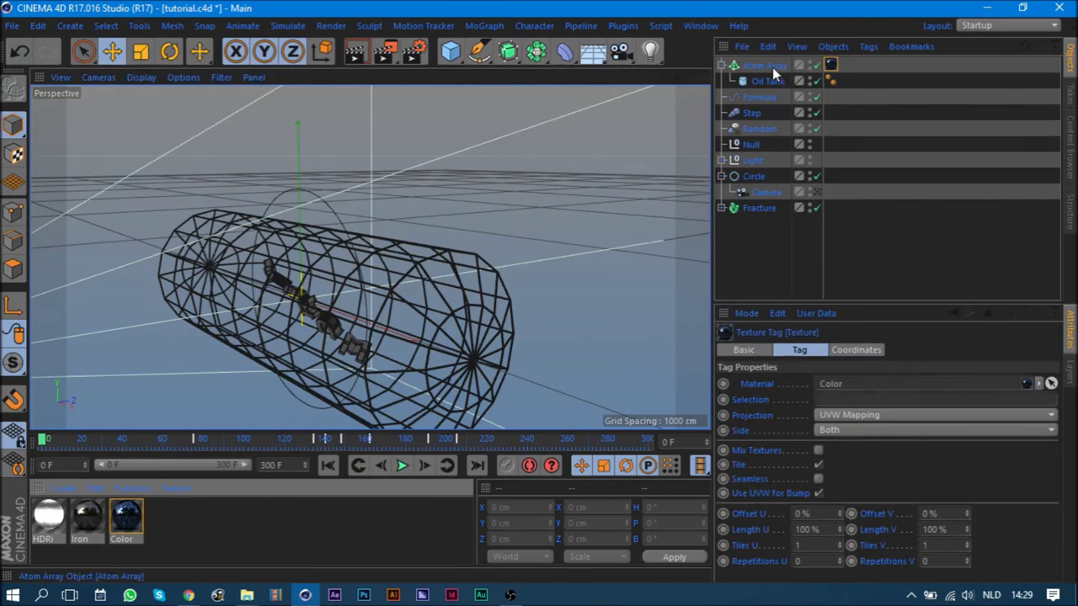
click(869, 417)
click(849, 477)
click(818, 479)
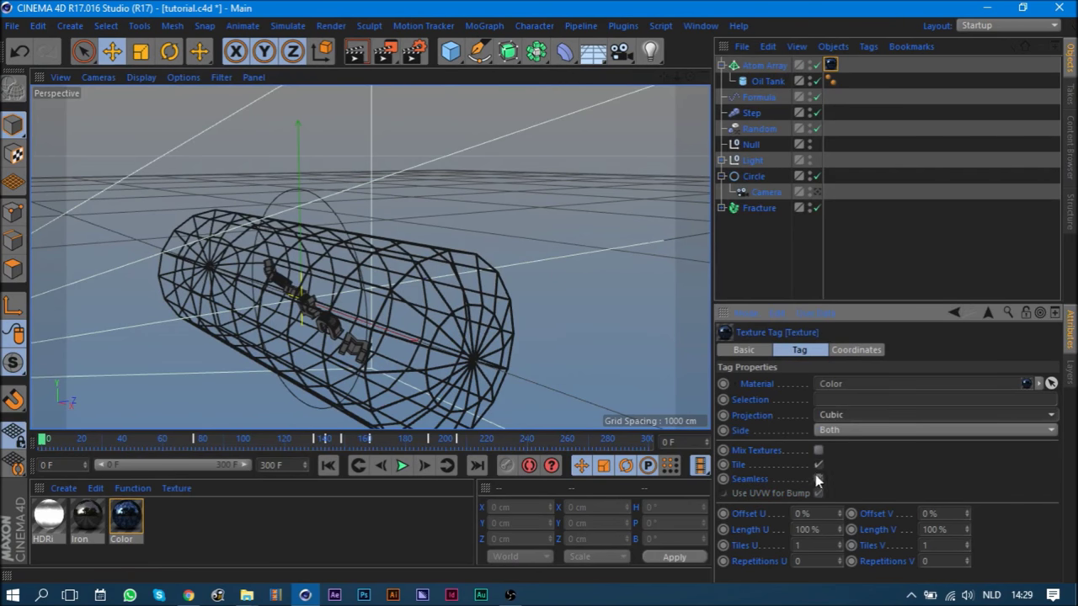
click(722, 66)
click(761, 65)
click(193, 441)
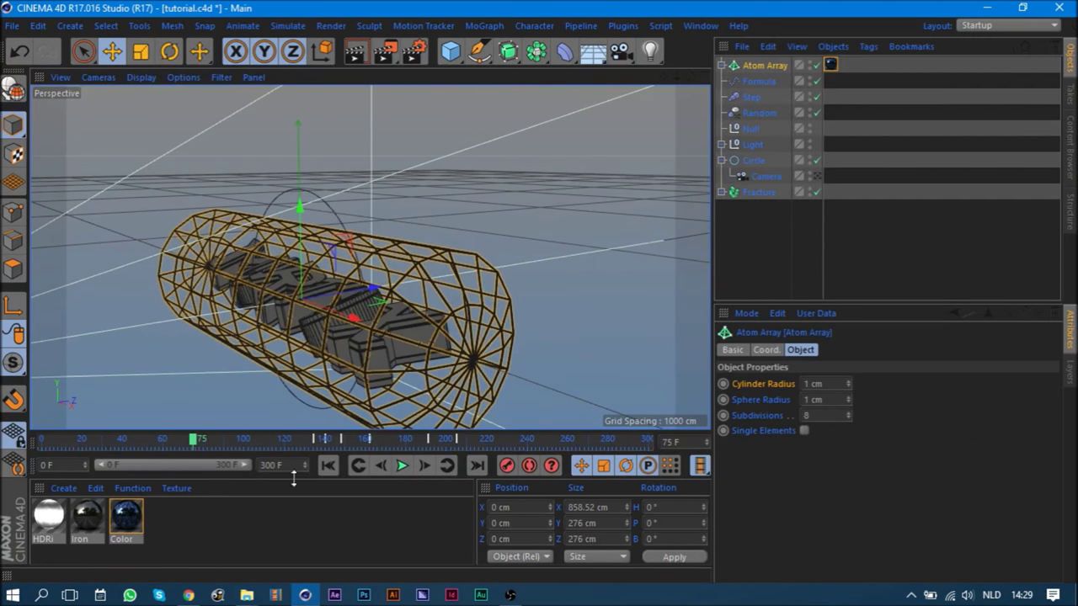
- Key the Atom Array scale to 0 at frame 75 and to 1 at frame 70
click(766, 349)
click(847, 384)
text(0)
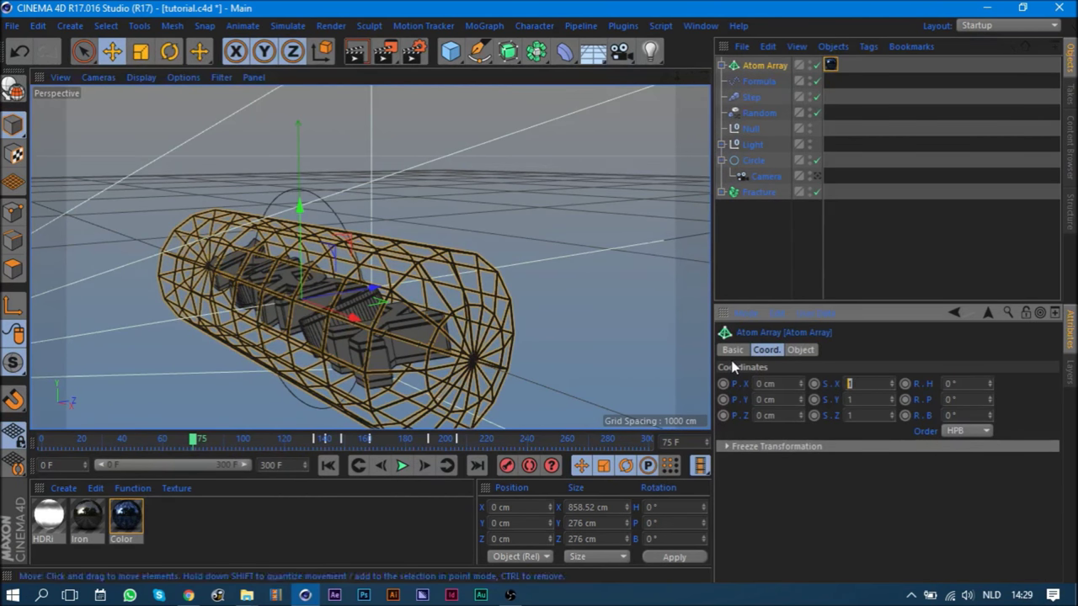
key(Tab)
text(0)
key(Tab)
text(0)
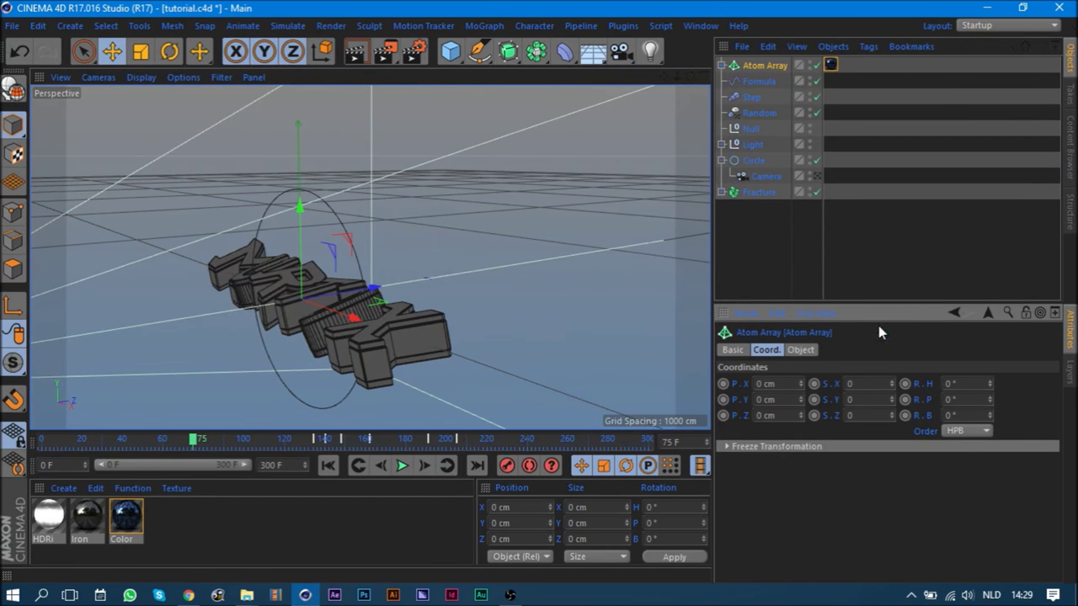
click(381, 466)
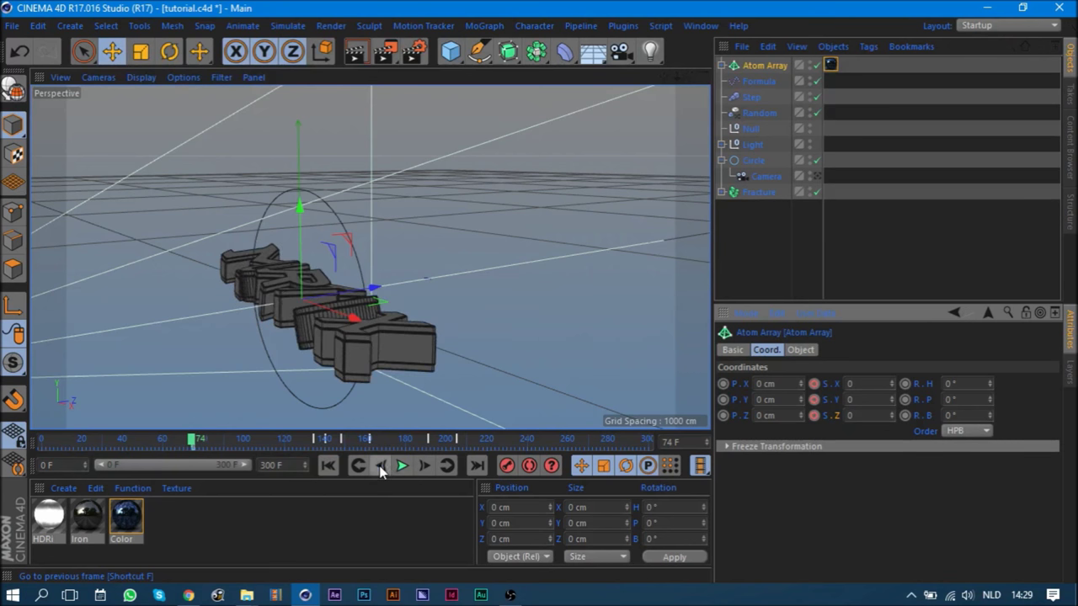
click(381, 465)
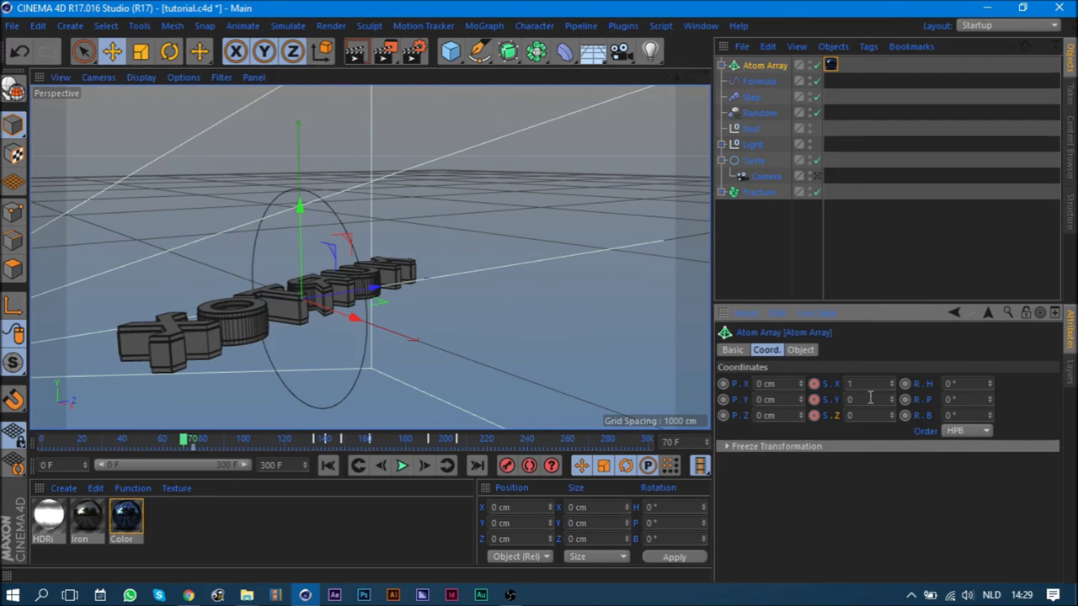
text(1)
key(Tab)
text(1)
key(Return)
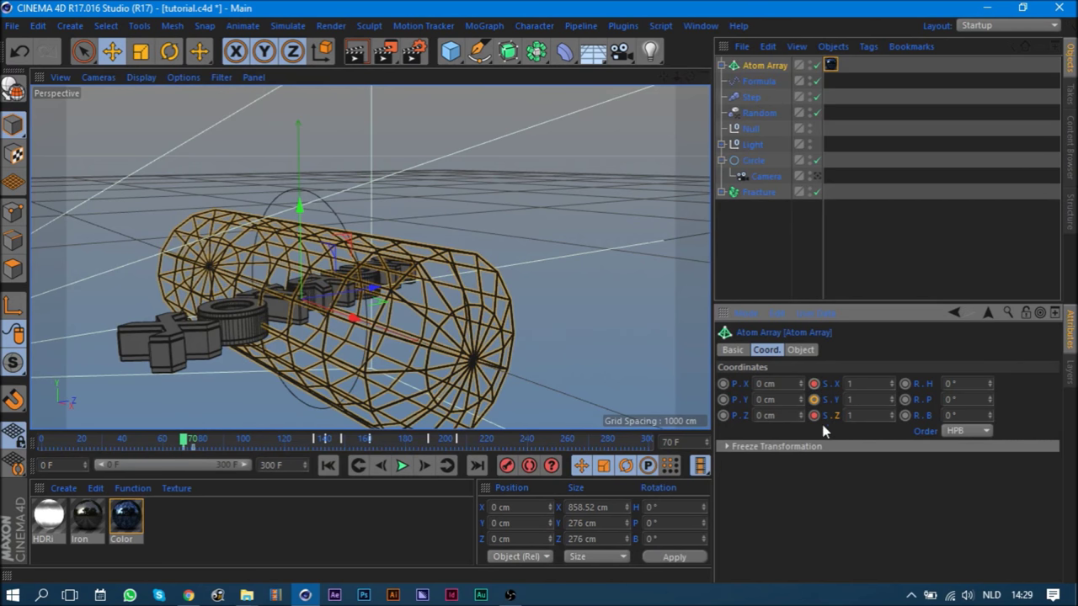
- Nest the Atom Array under Fracture and set its H, P, B rotation to 0°
drag(754, 66, 754, 194)
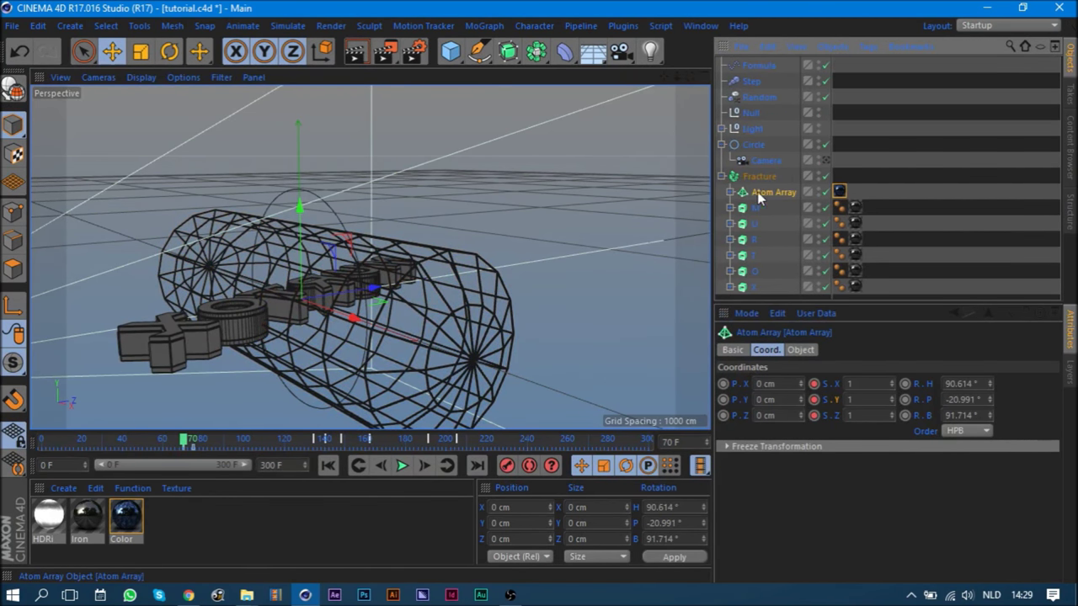
mouse_move(185, 440)
mouse_down()
mouse_move(147, 446)
mouse_move(169, 445)
mouse_up()
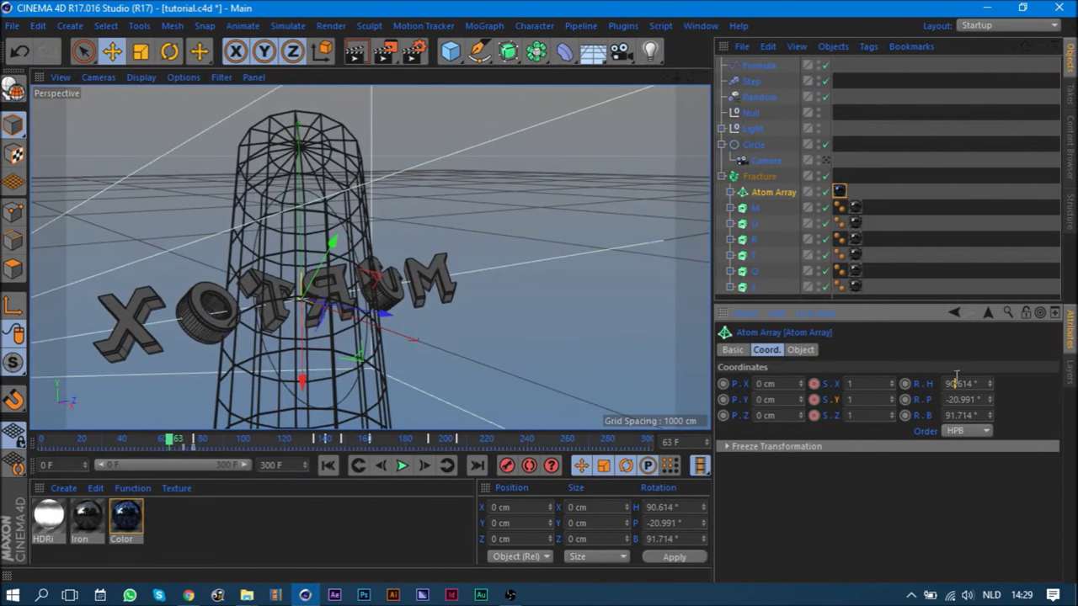
key(Tab)
text(0)
key(Tab)
text(0)
key(Return)
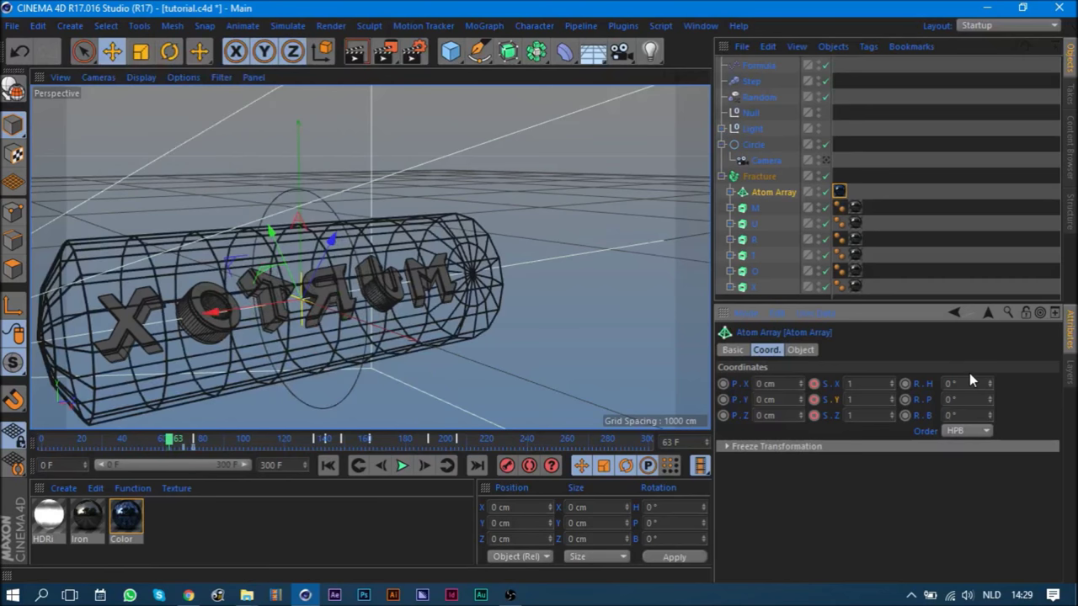
click(328, 465)
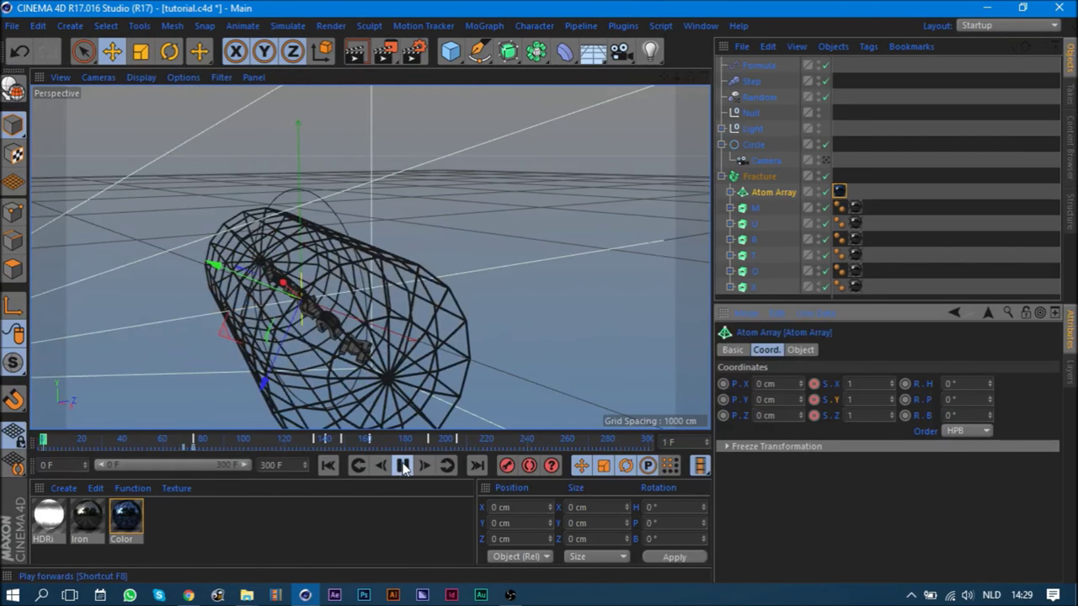
- Play the animation through the scene camera, then scrub to frame 186 where MURTOX is assembled
click(401, 466)
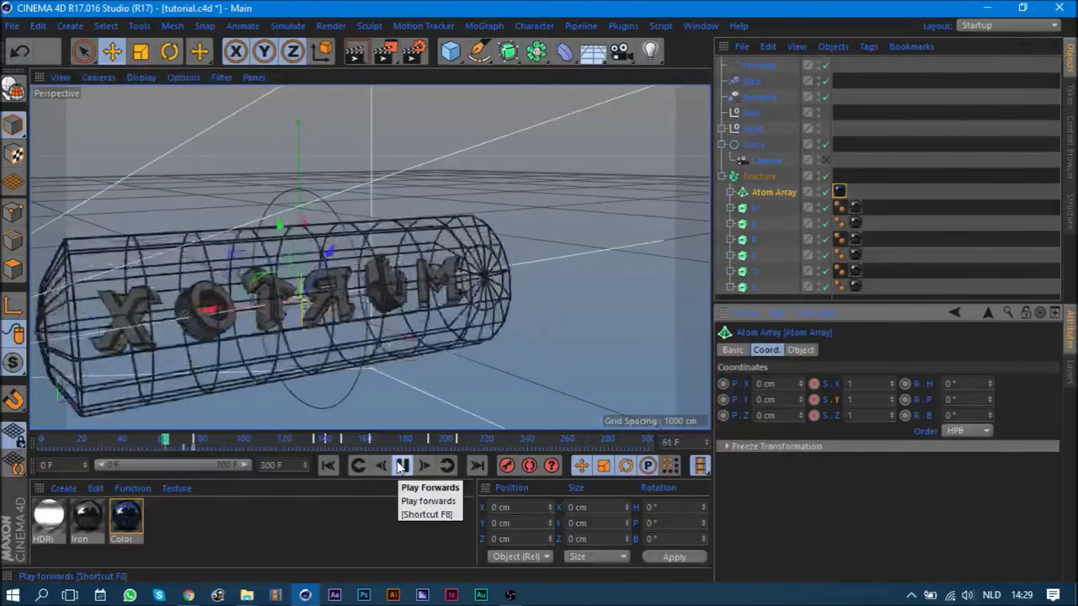
click(401, 466)
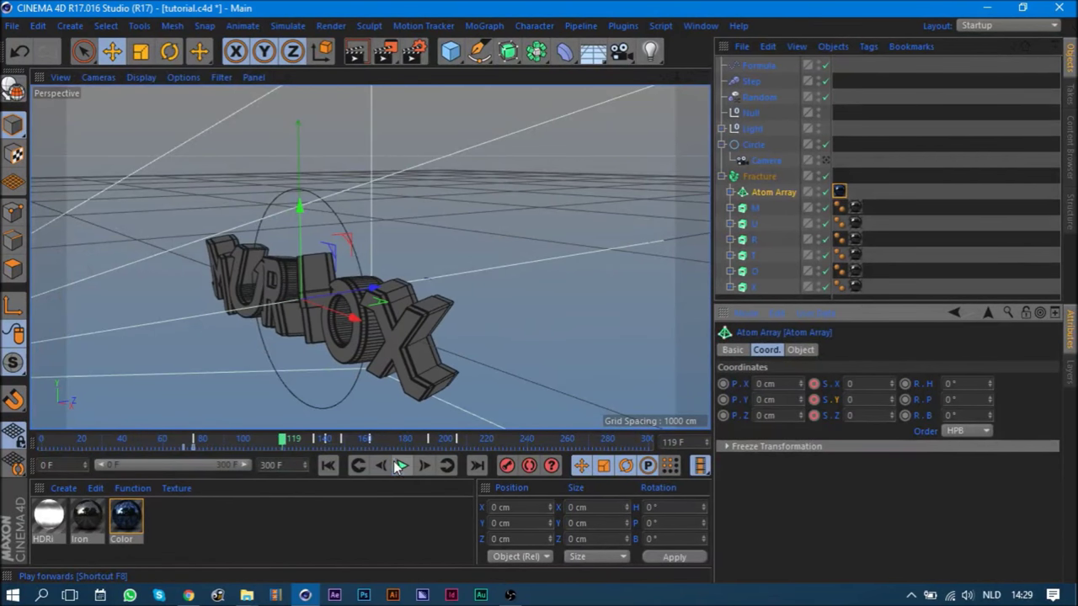
click(828, 159)
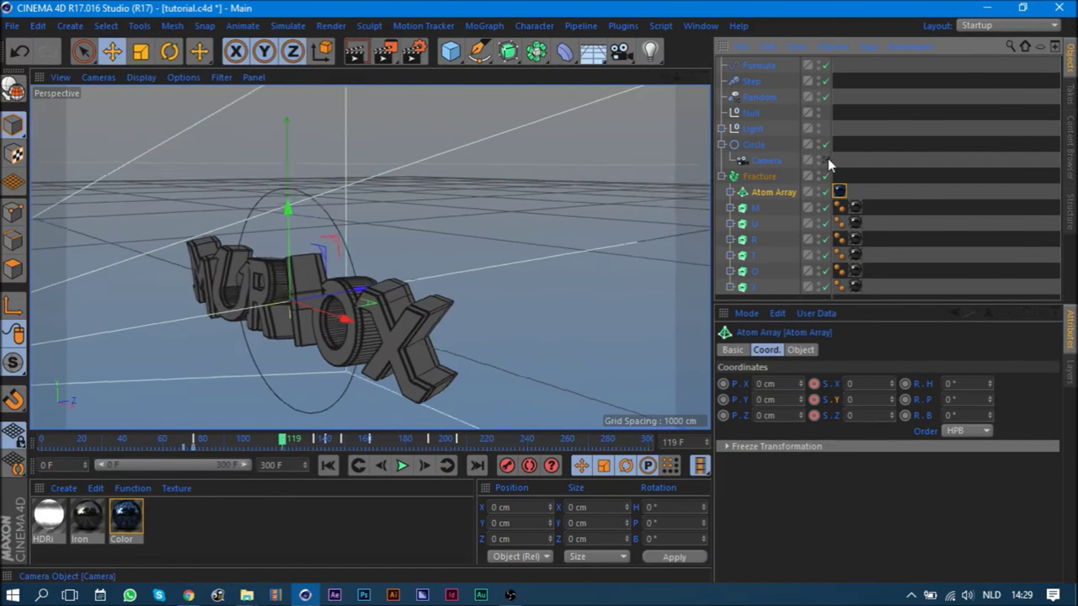
click(328, 466)
click(402, 467)
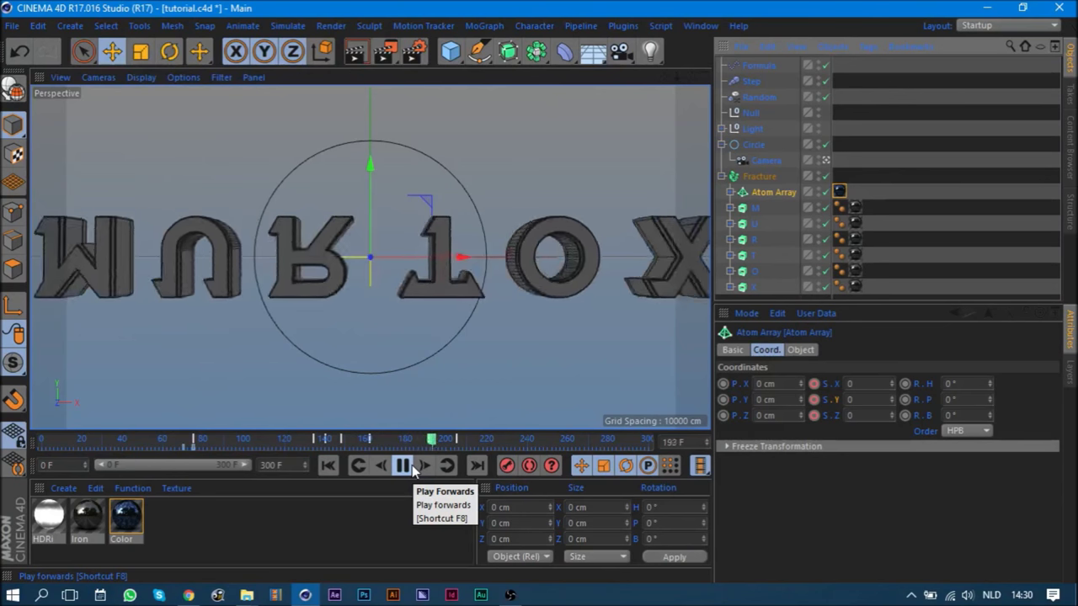
click(405, 465)
mouse_move(373, 442)
mouse_down()
mouse_move(472, 447)
mouse_move(190, 437)
mouse_move(205, 444)
mouse_up()
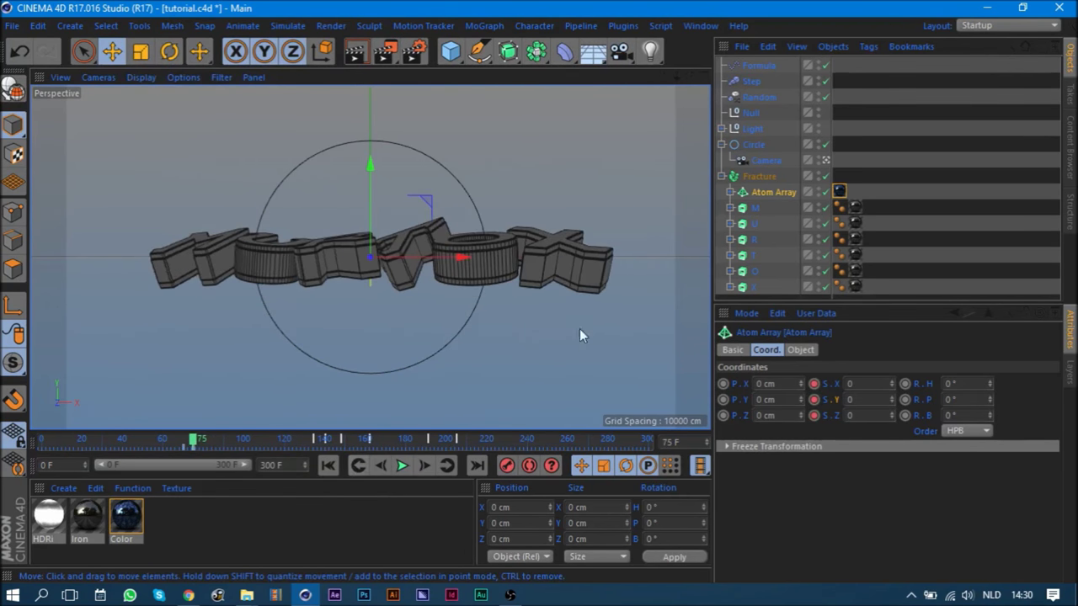
- Add Circle splines and set their radius to 250 cm
click(721, 176)
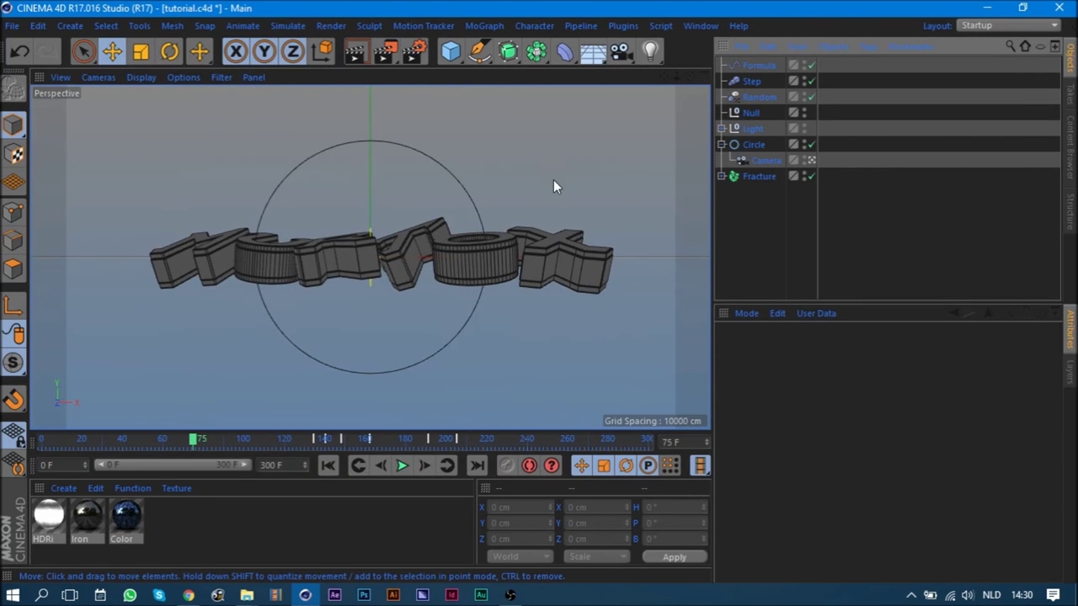
click(479, 52)
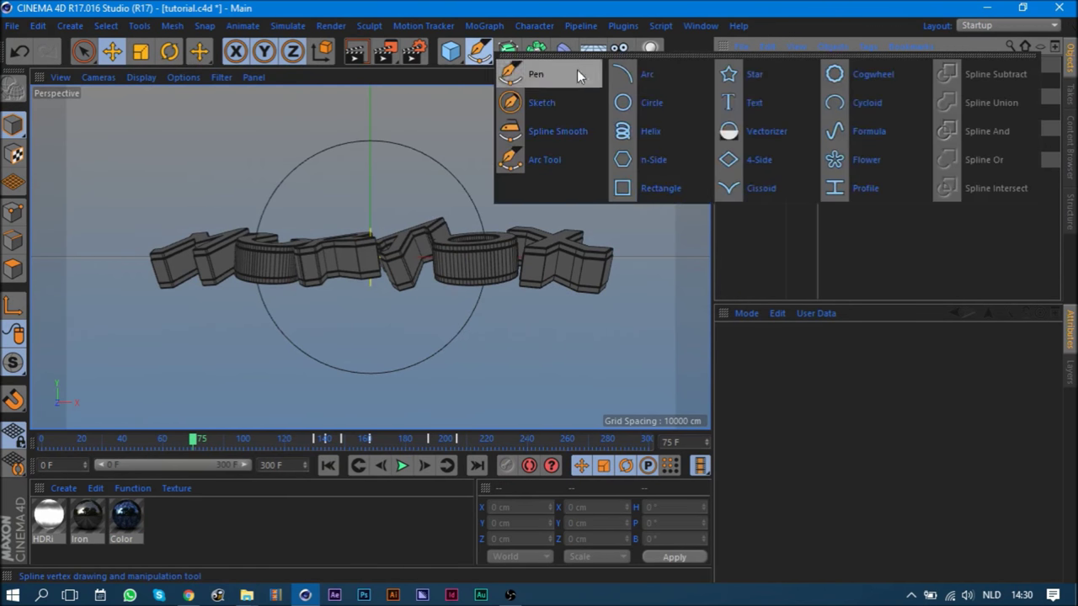
click(664, 102)
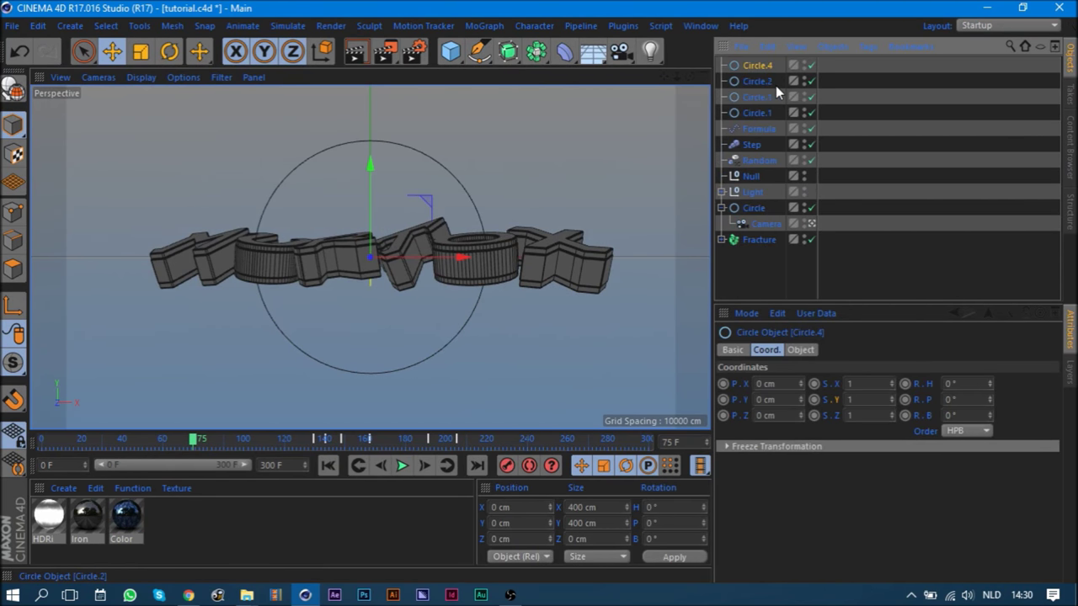
shift+click(758, 112)
click(801, 350)
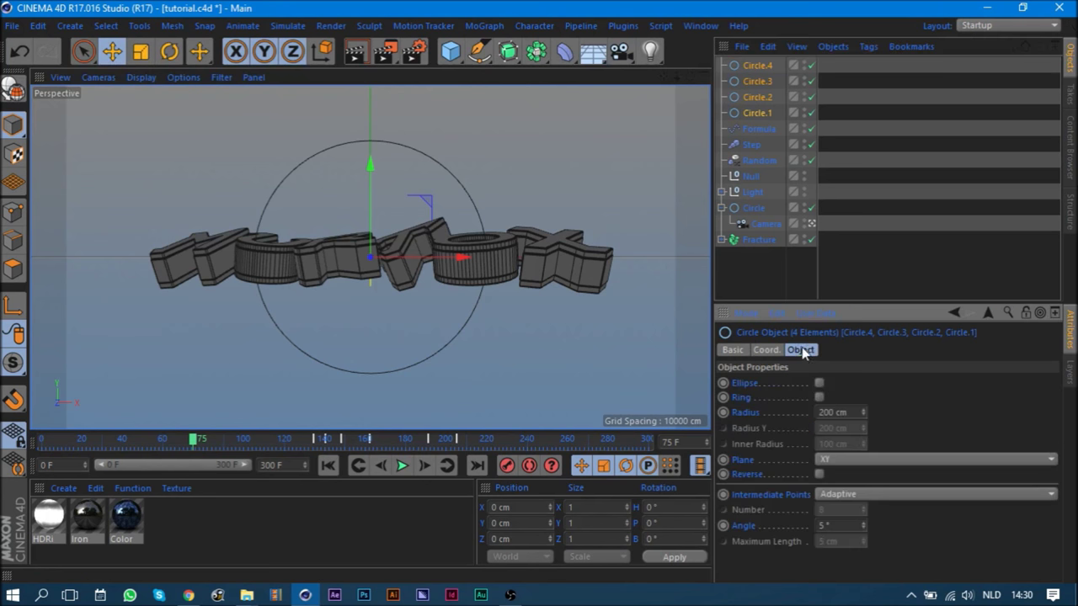
drag(866, 408, 866, 408)
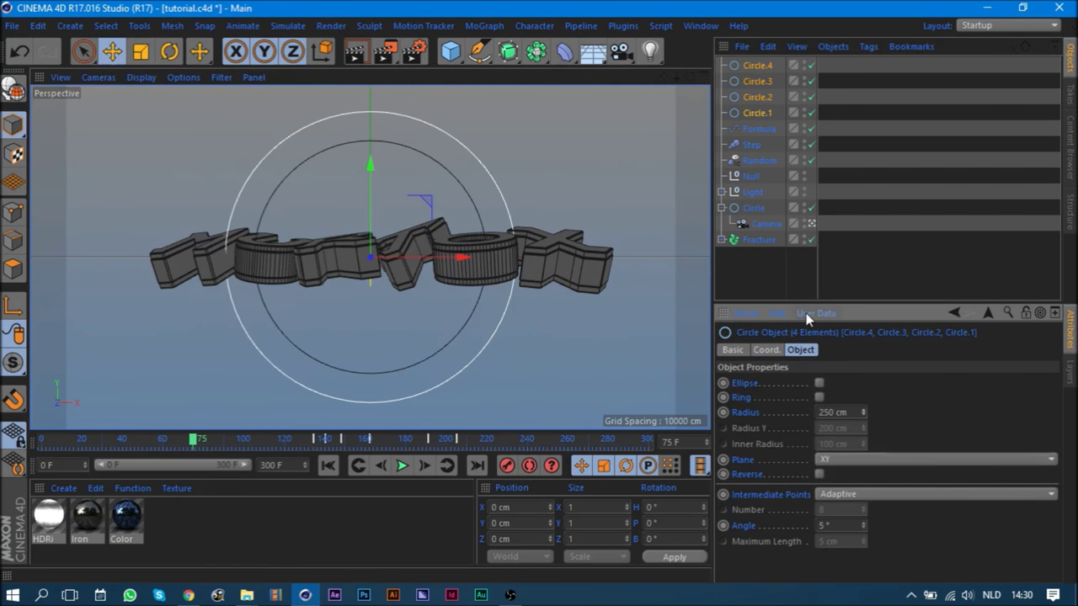
- Delete the extra circles, keeping only one
click(763, 261)
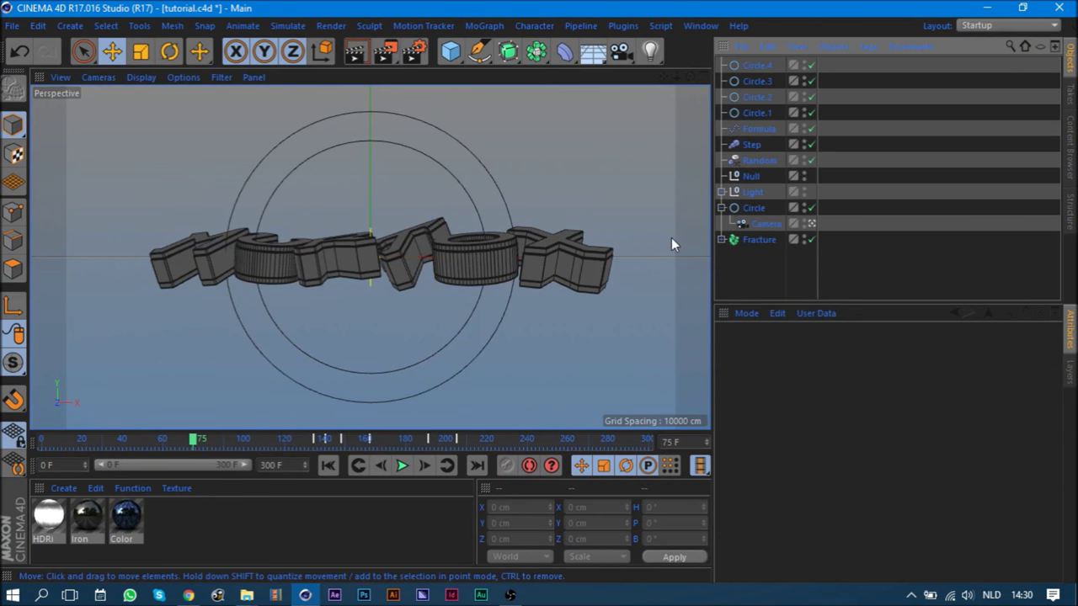
click(758, 66)
click(759, 269)
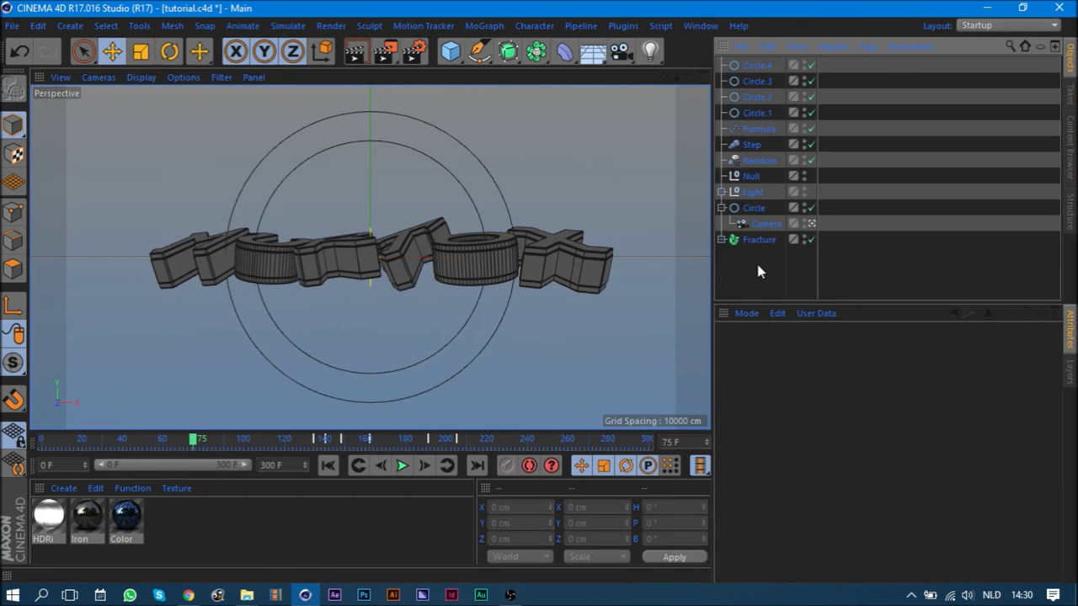
click(755, 80)
shift+click(763, 98)
key(Delete)
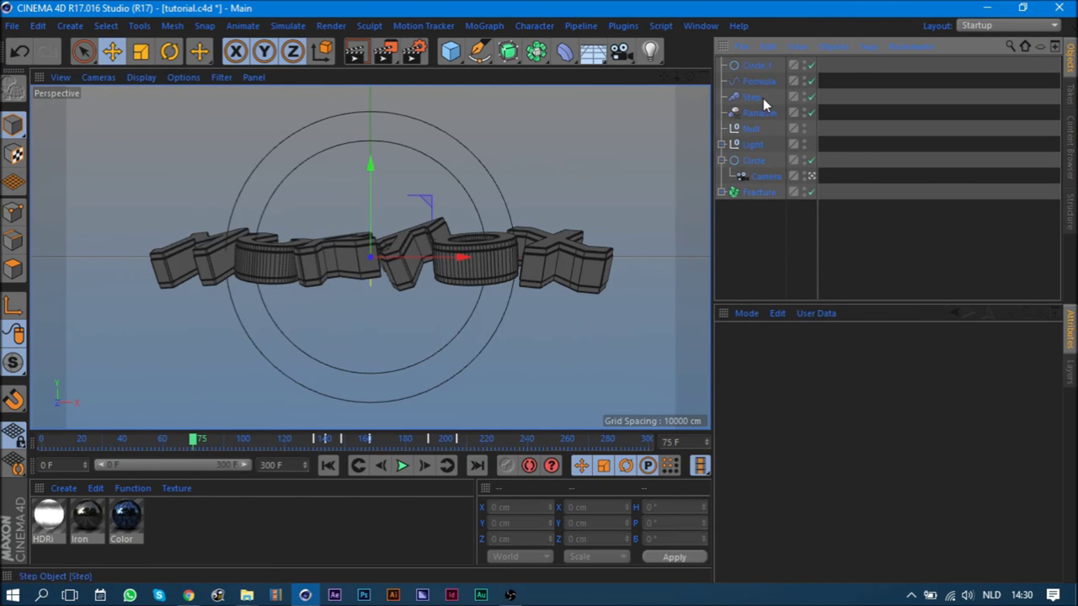
- Duplicate the remaining circle and give the copy a 4 cm radius
click(755, 65)
key(ctrl+c)
key(ctrl+v)
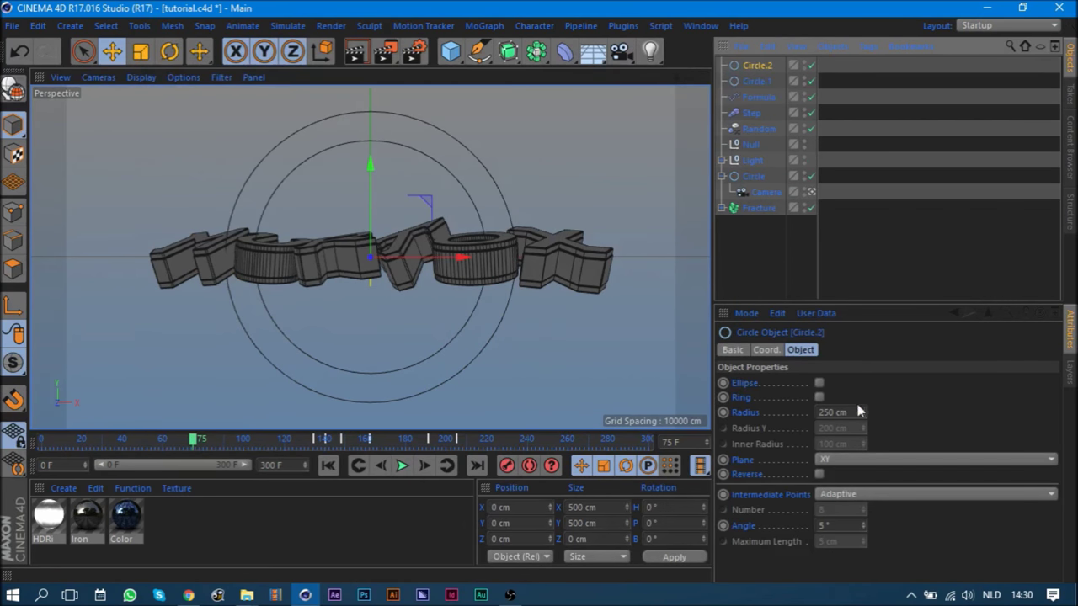
click(843, 413)
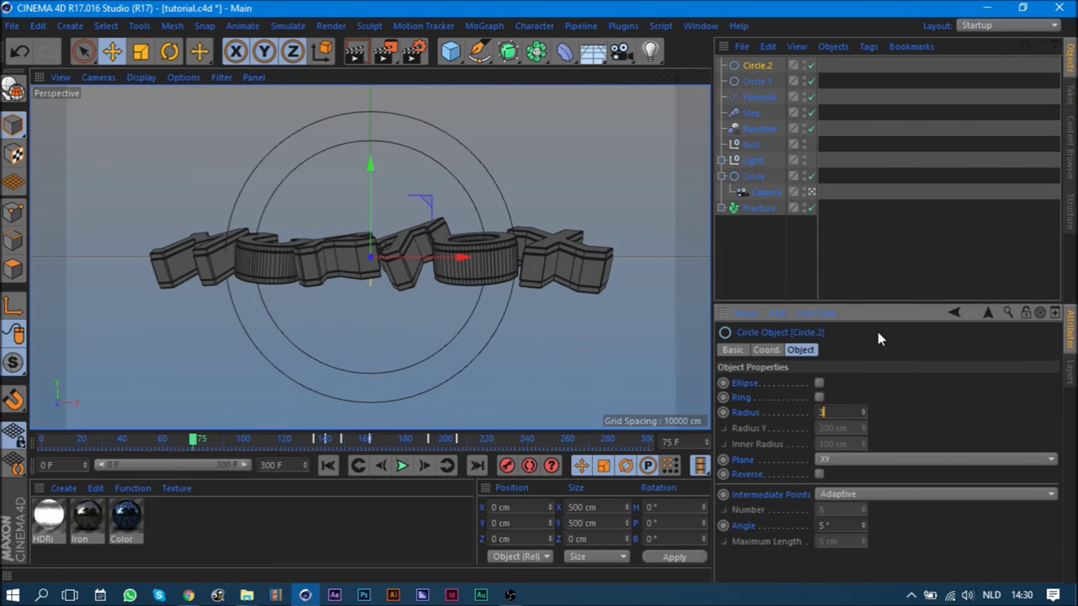
key(Return)
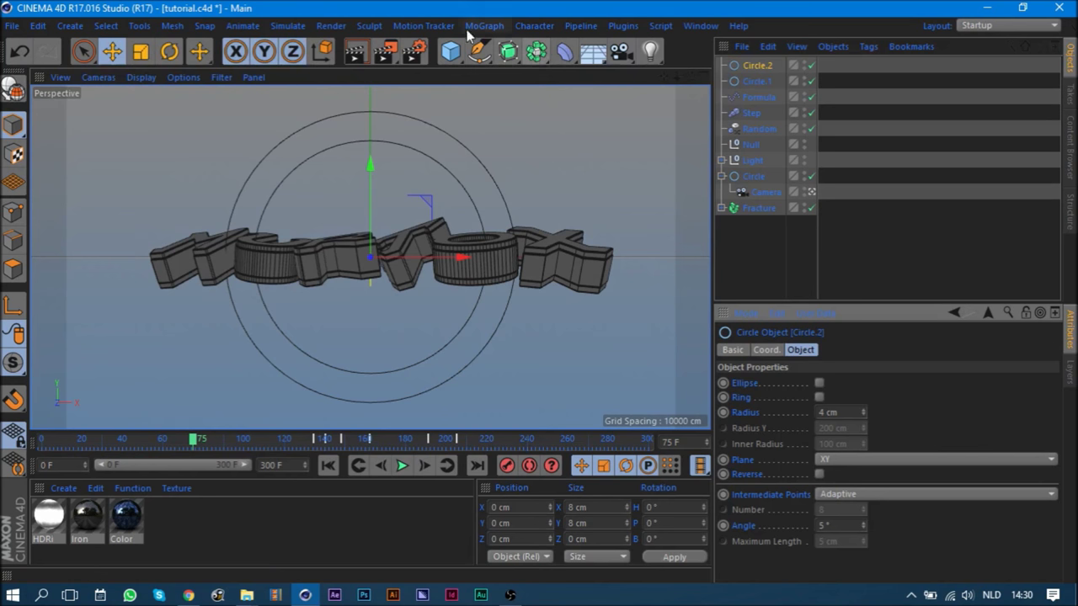
- Add a Sweep containing the small Circle.2 and large Circle.1
click(509, 52)
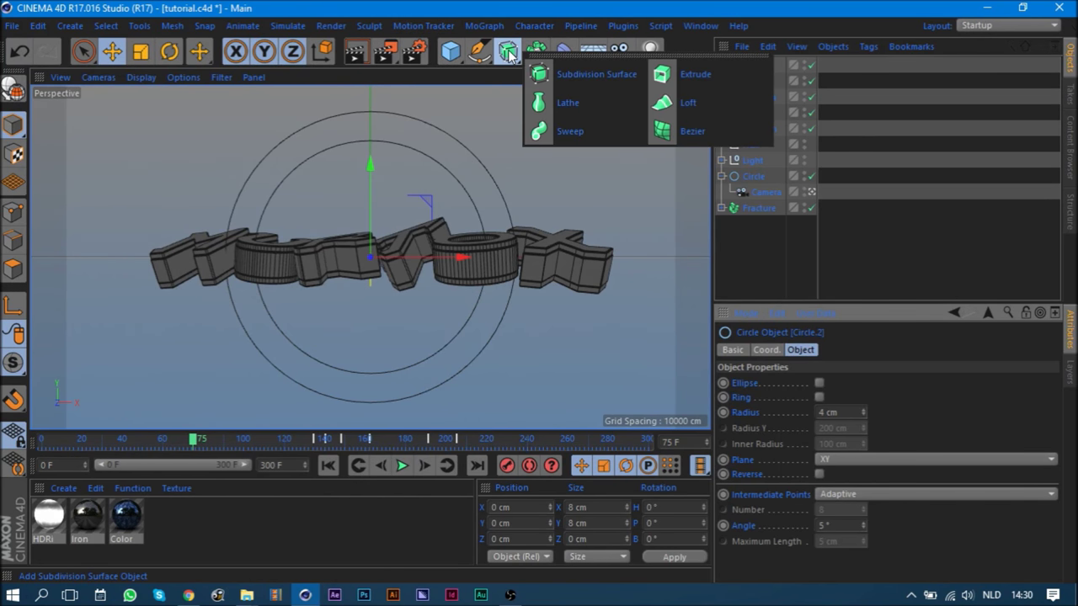
click(576, 132)
click(749, 81)
click(756, 96)
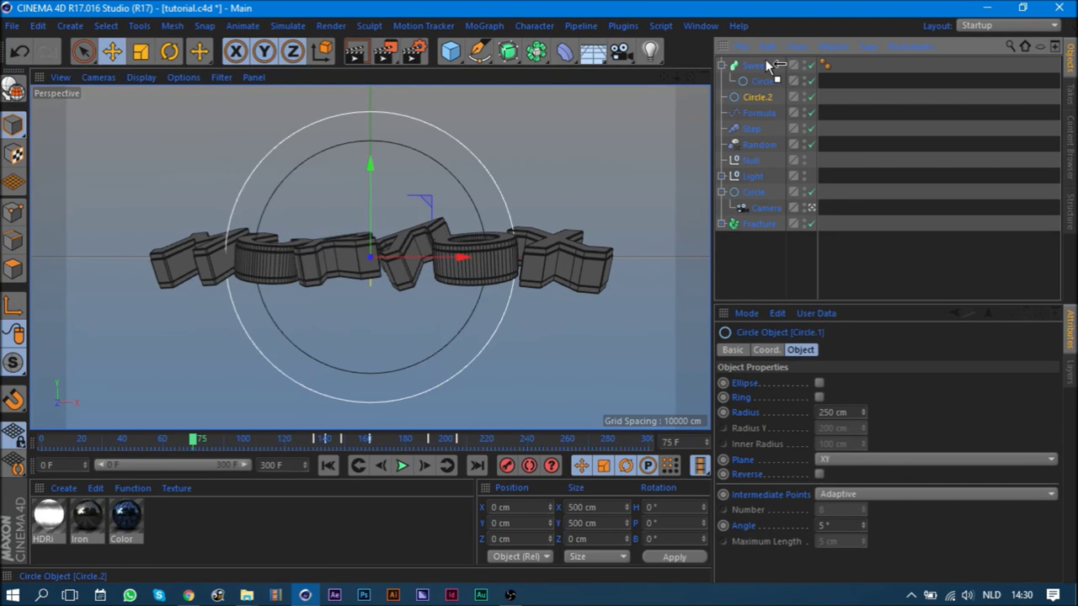
drag(767, 64, 763, 63)
click(752, 245)
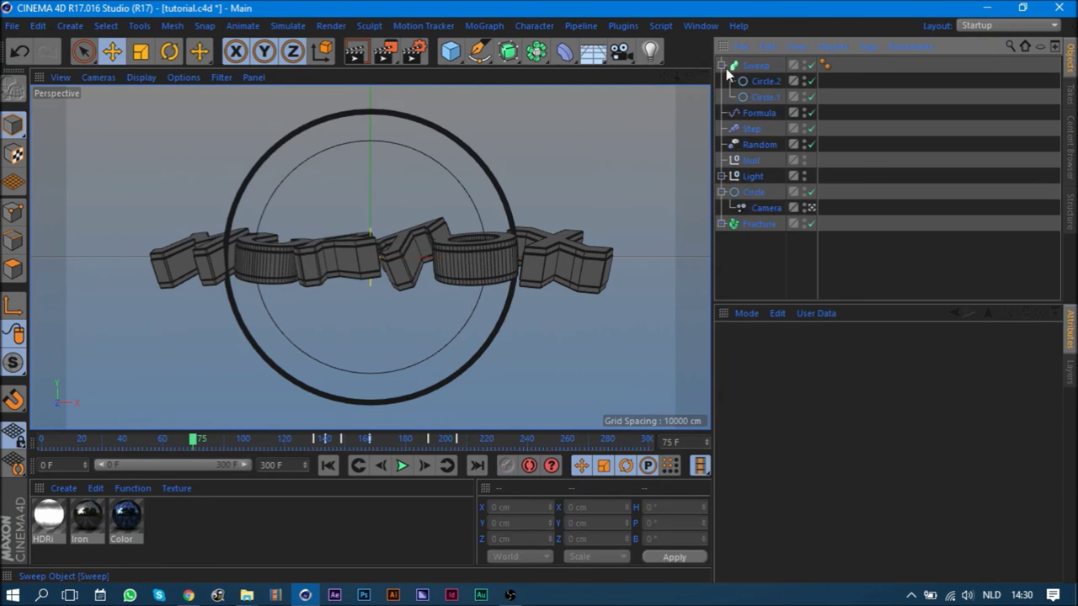
click(721, 66)
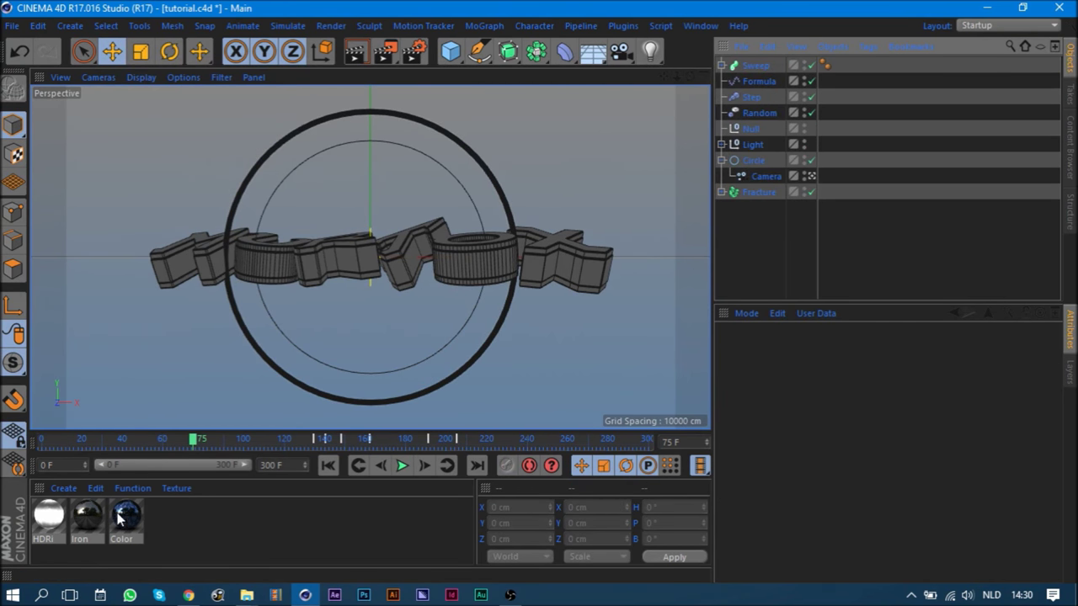
- Apply the Iron material to the Sweep with Cubic, seamless projection and preview-render it
drag(119, 519, 683, 122)
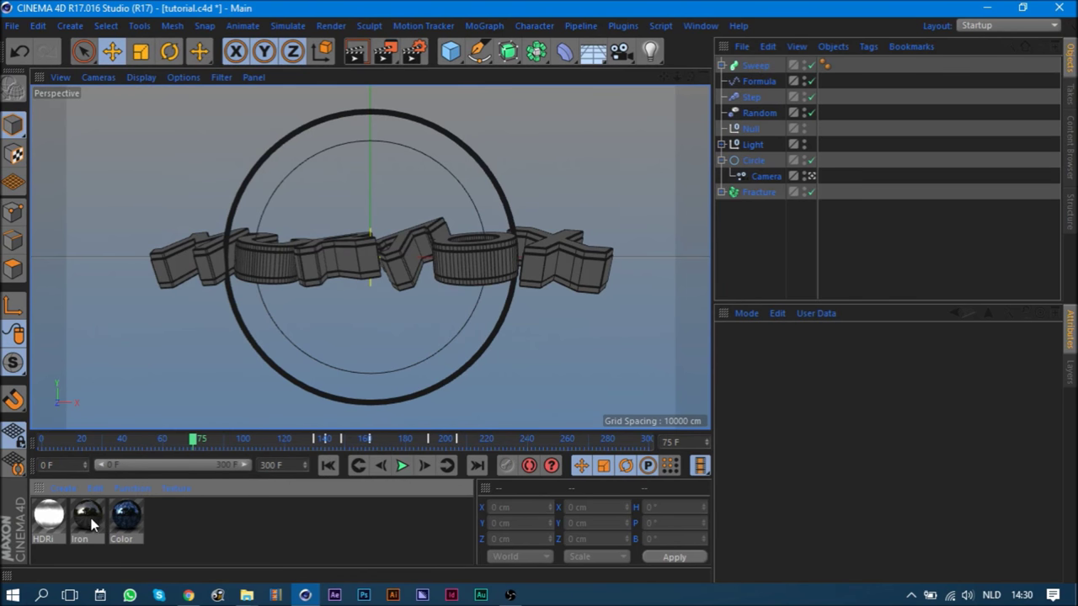
drag(749, 62, 750, 65)
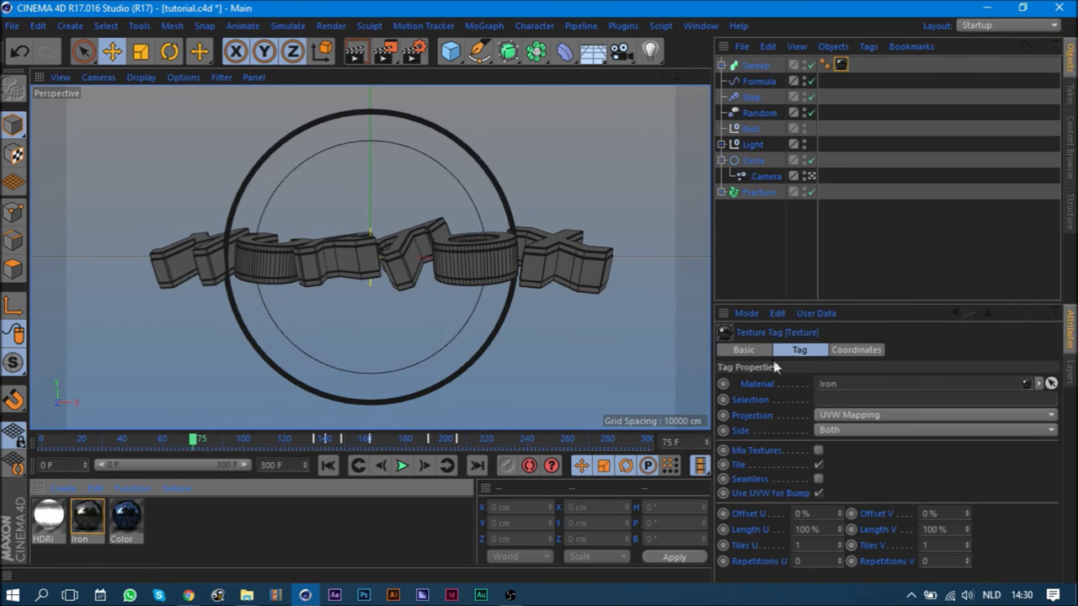
click(863, 415)
click(838, 479)
click(817, 479)
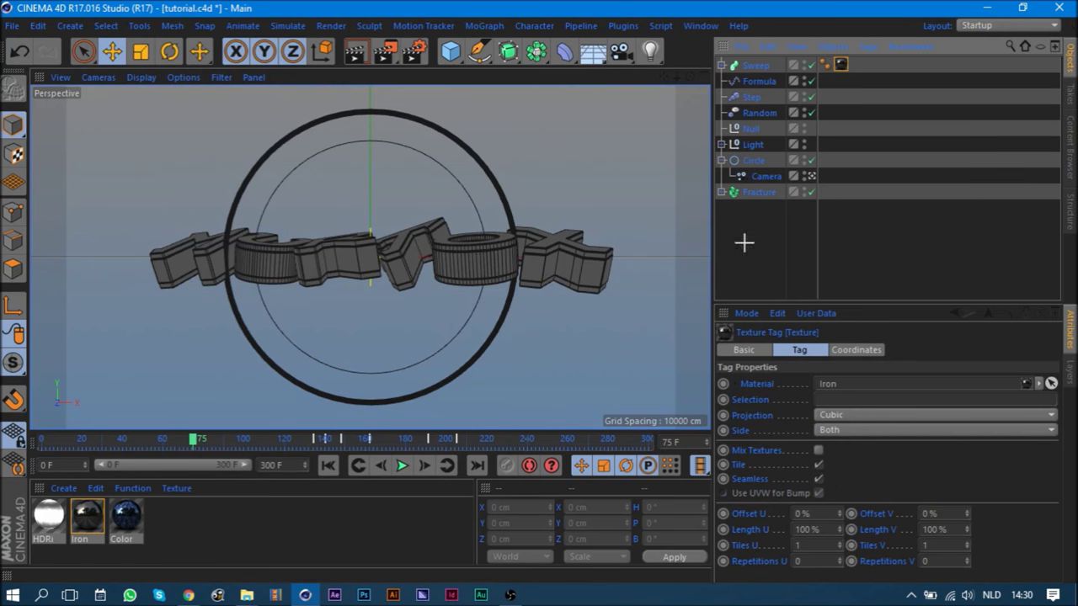
click(744, 242)
click(356, 53)
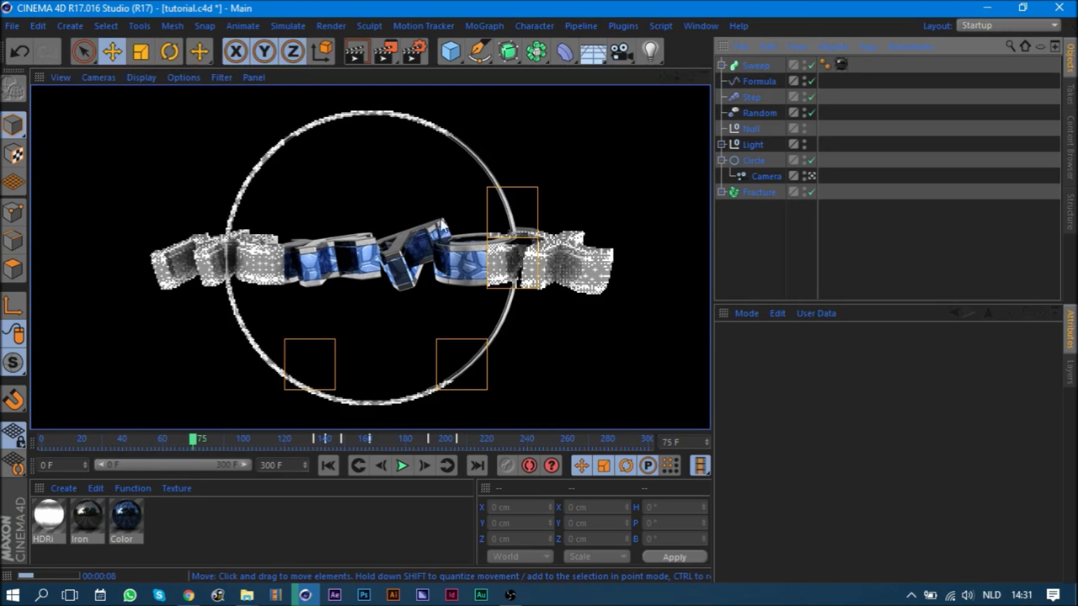
click(803, 252)
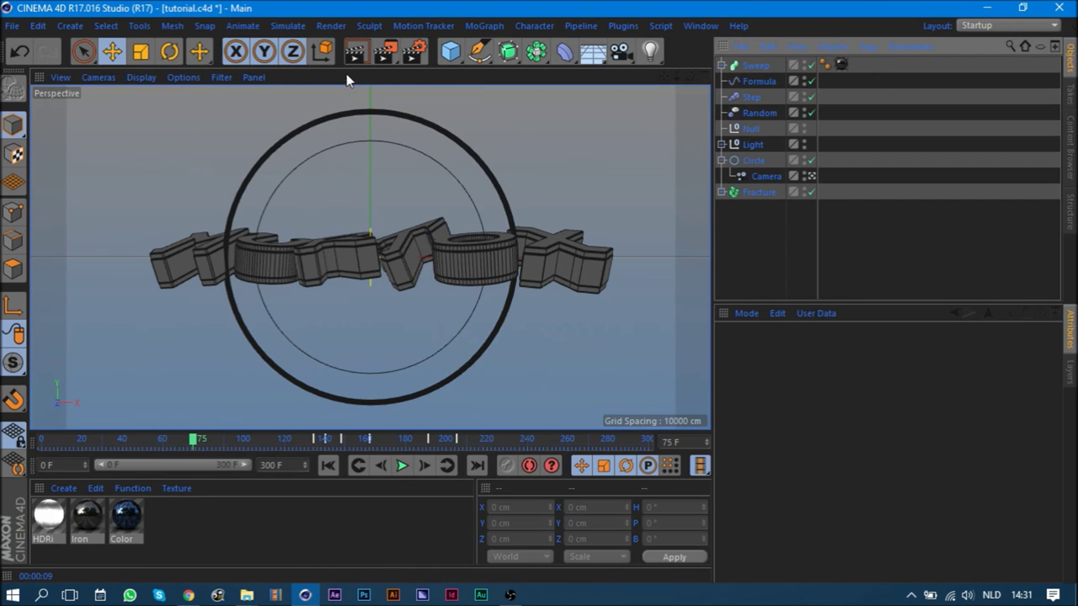
- Enable Bump on the Color material with a loaded texture at 9% strength
double_click(128, 523)
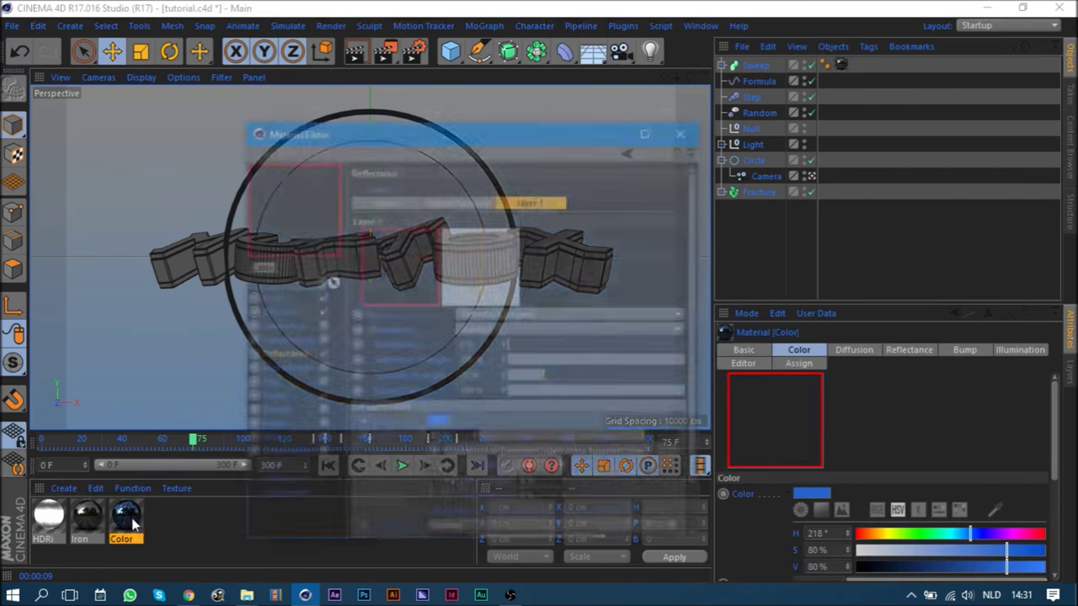
click(284, 397)
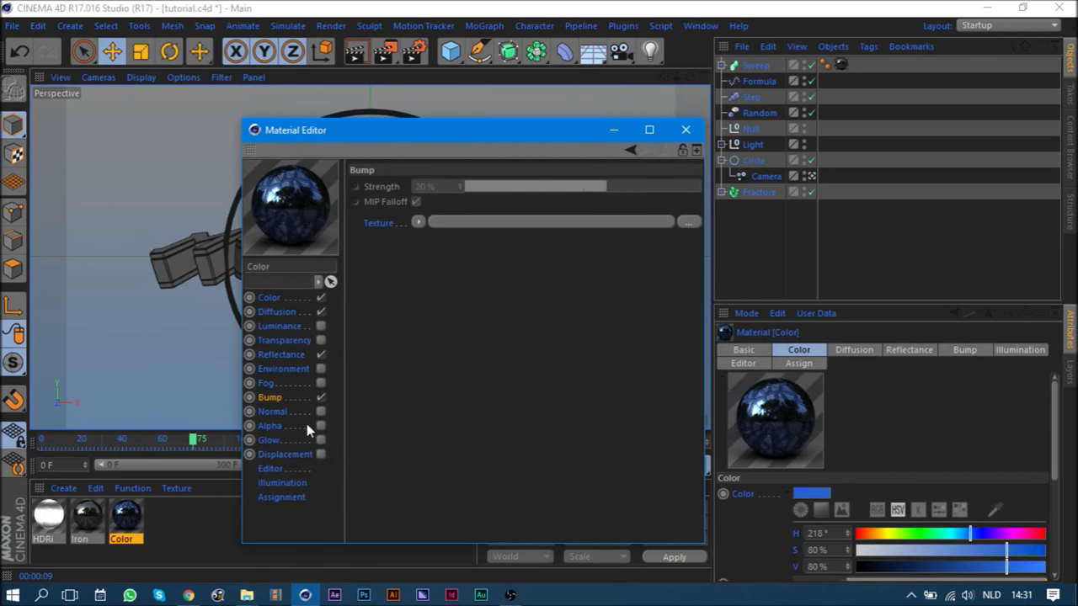
click(282, 355)
drag(282, 391, 418, 293)
drag(420, 230, 421, 224)
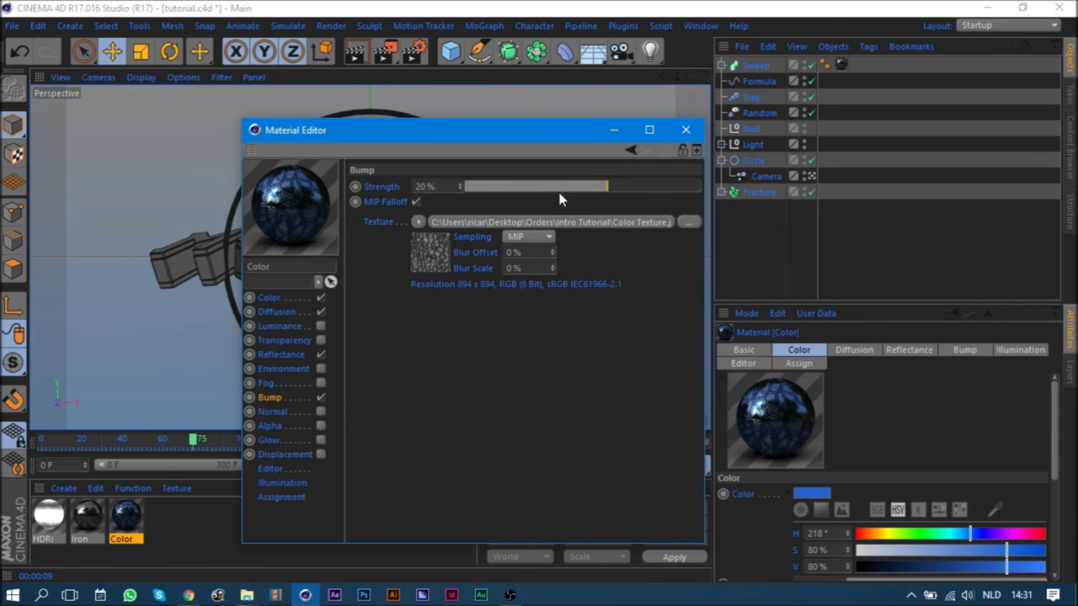
- Render a region over the middle MURTOX letters
click(686, 130)
click(383, 52)
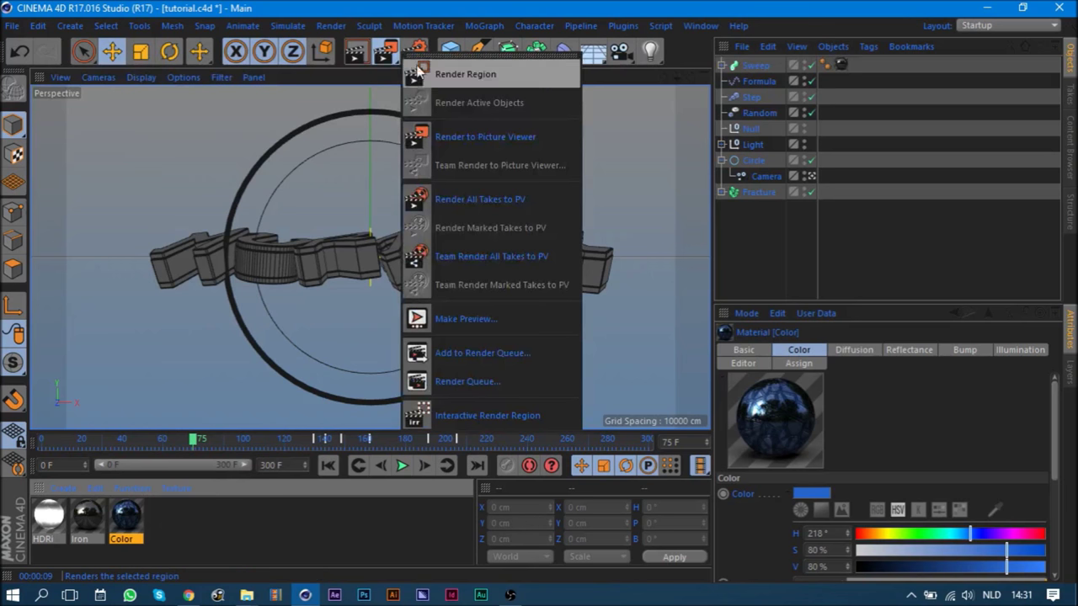
drag(290, 225, 416, 300)
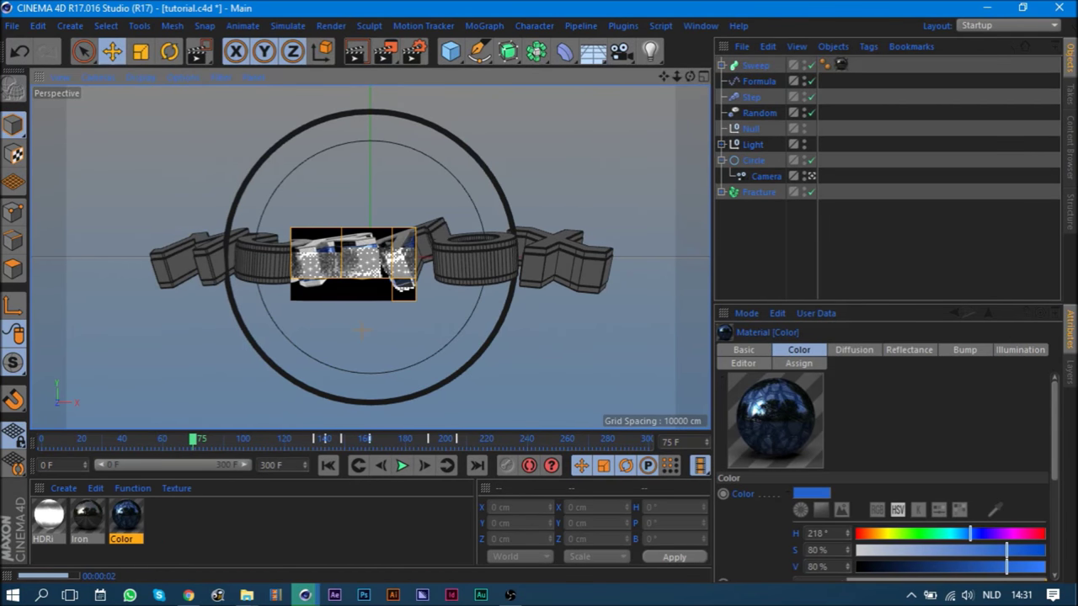
- Keyframe the Sweep's End Growth from 0% to 100% starting at frame 90
click(111, 52)
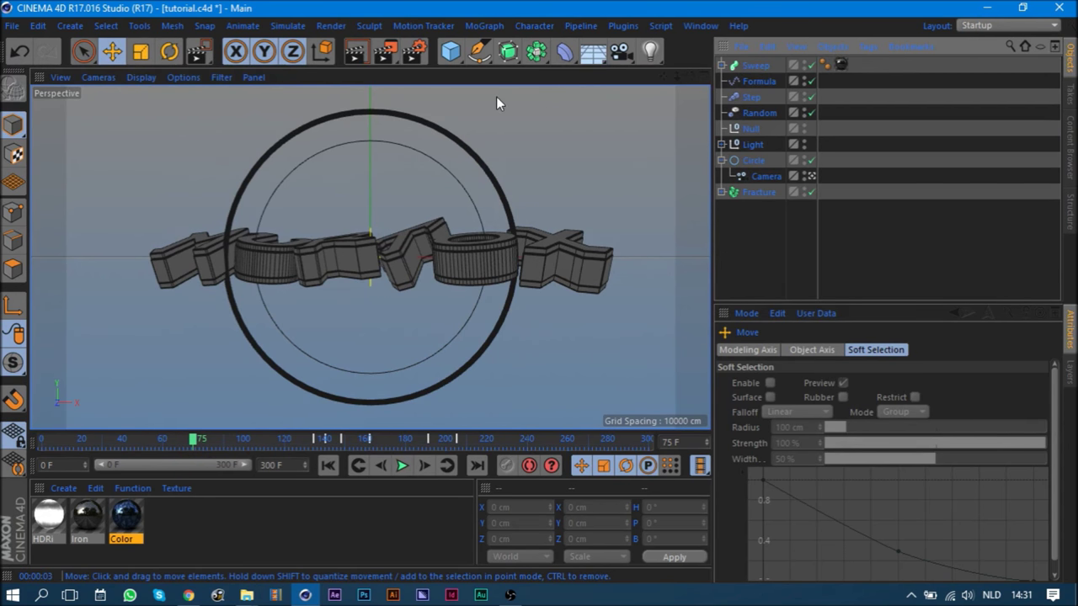
click(755, 66)
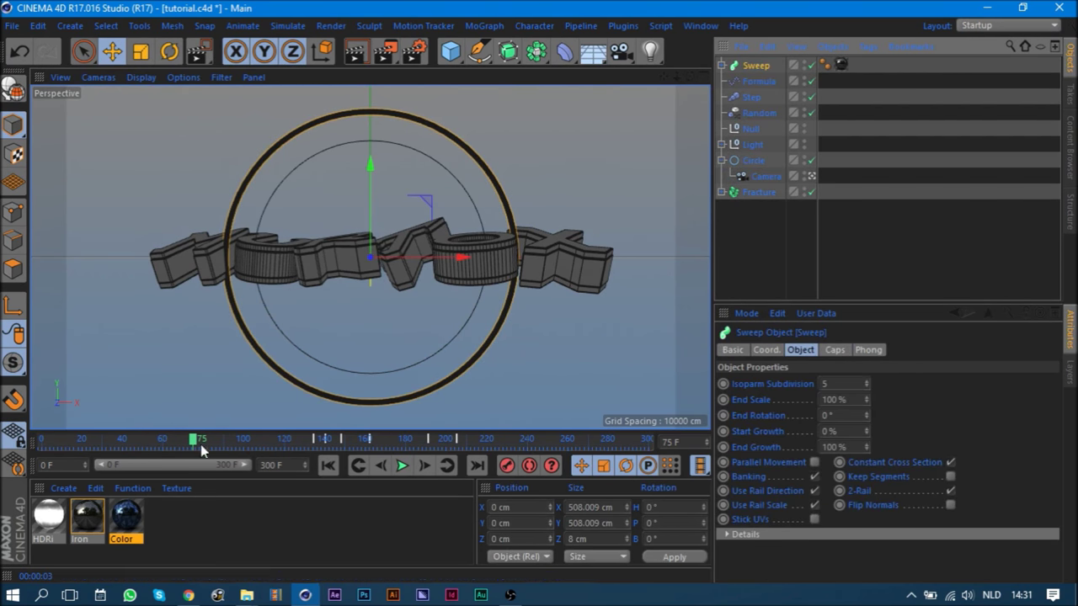
drag(867, 450, 867, 488)
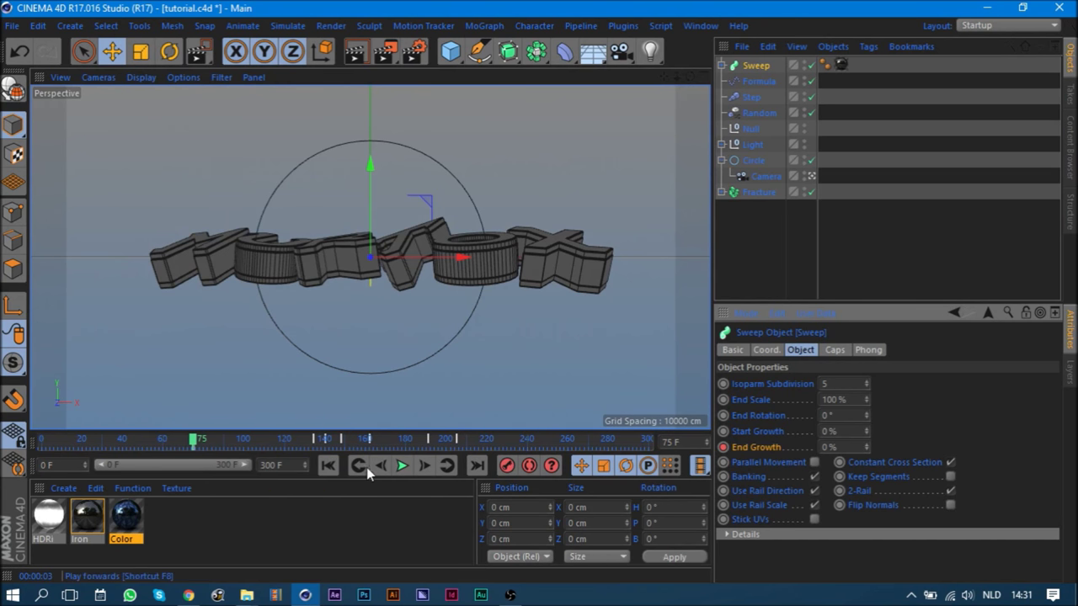
drag(214, 436, 224, 444)
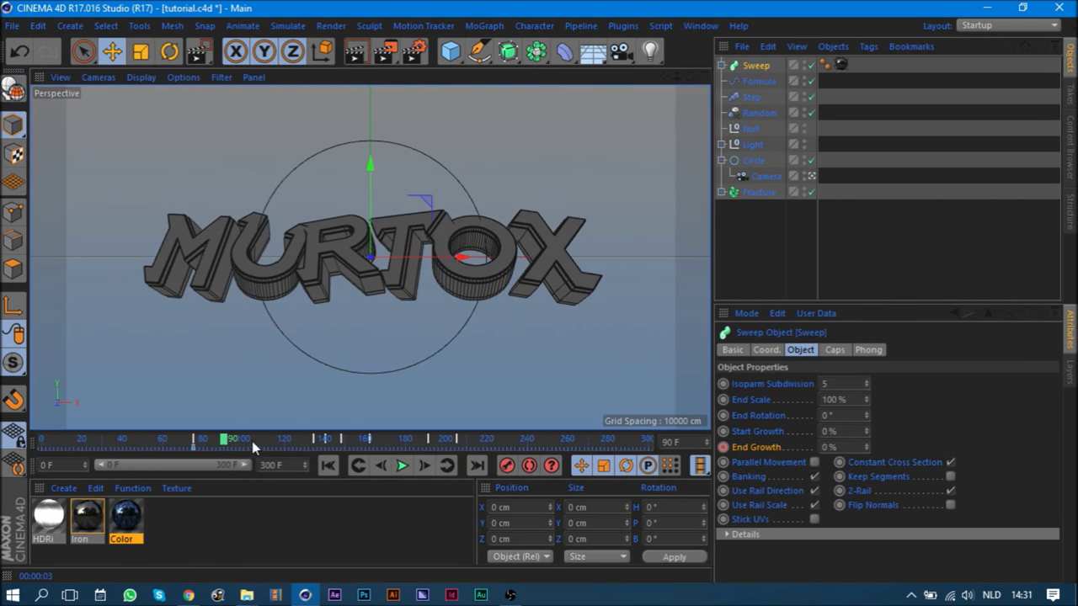
drag(418, 464, 422, 467)
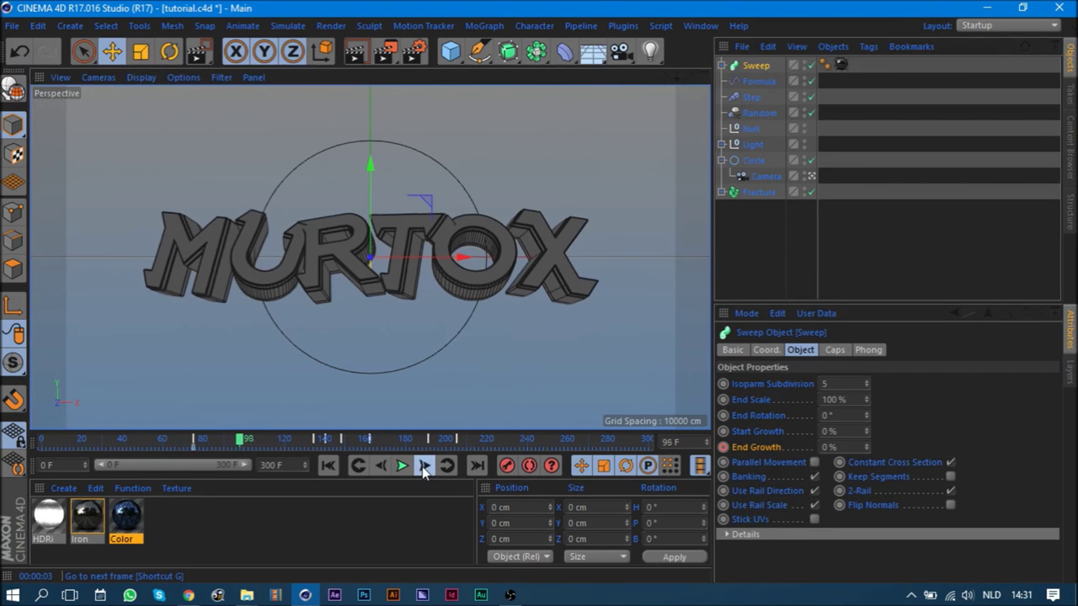
click(383, 465)
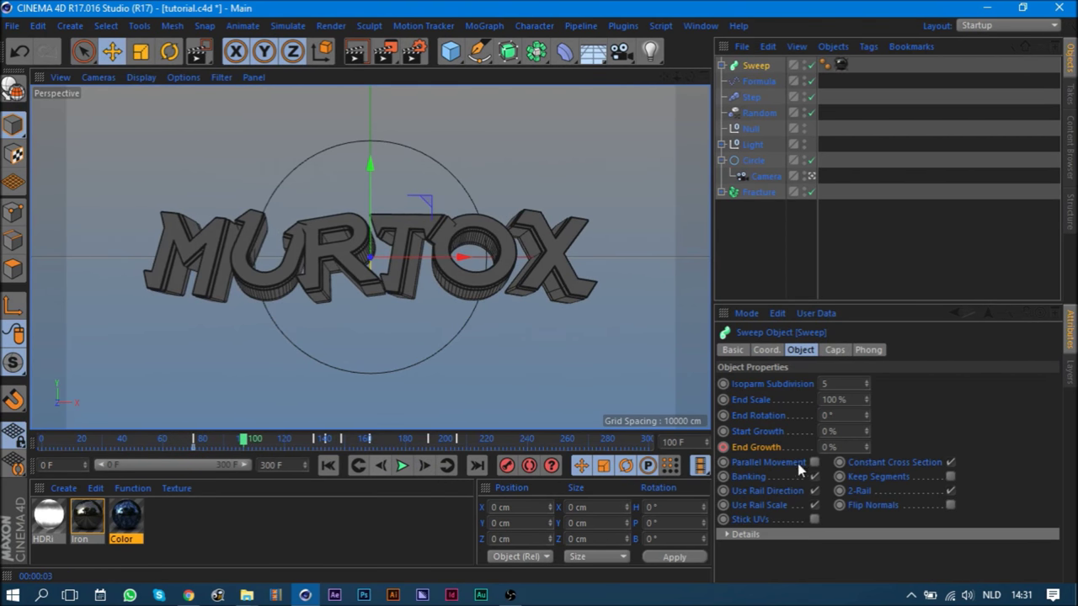
drag(867, 447, 943, 447)
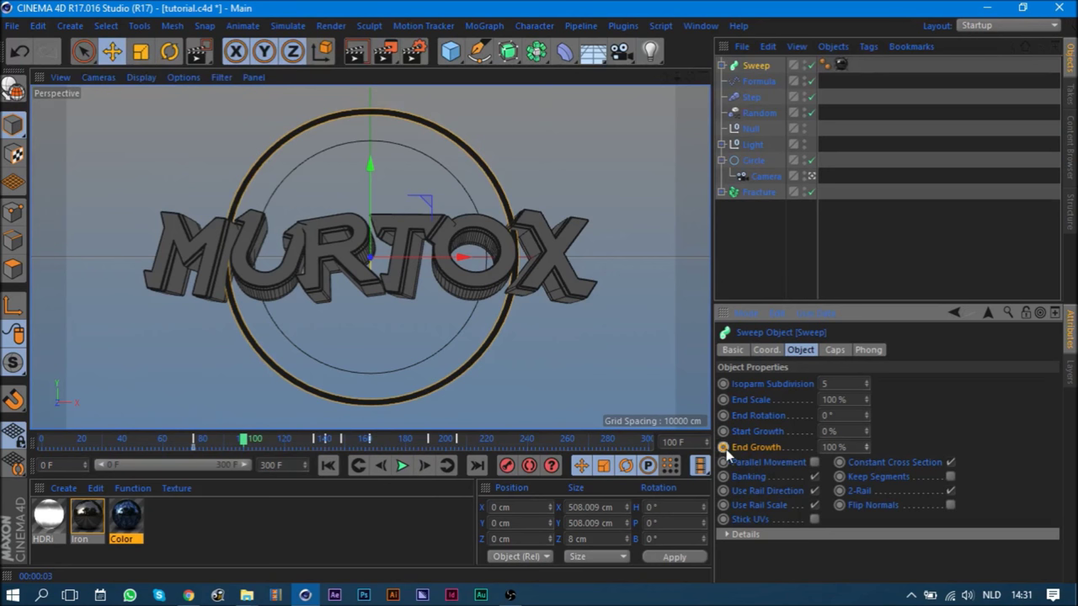
- Keyframe Start Growth from frame 90 to 100% at frame 120 so the ring vanishes
click(381, 466)
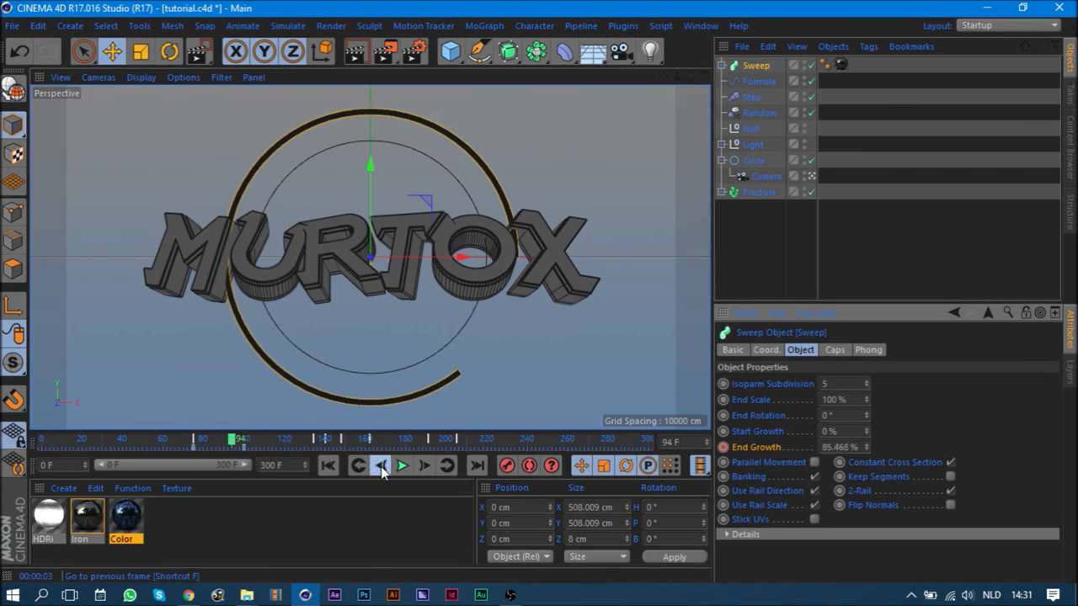
click(381, 465)
click(381, 466)
click(723, 431)
click(284, 439)
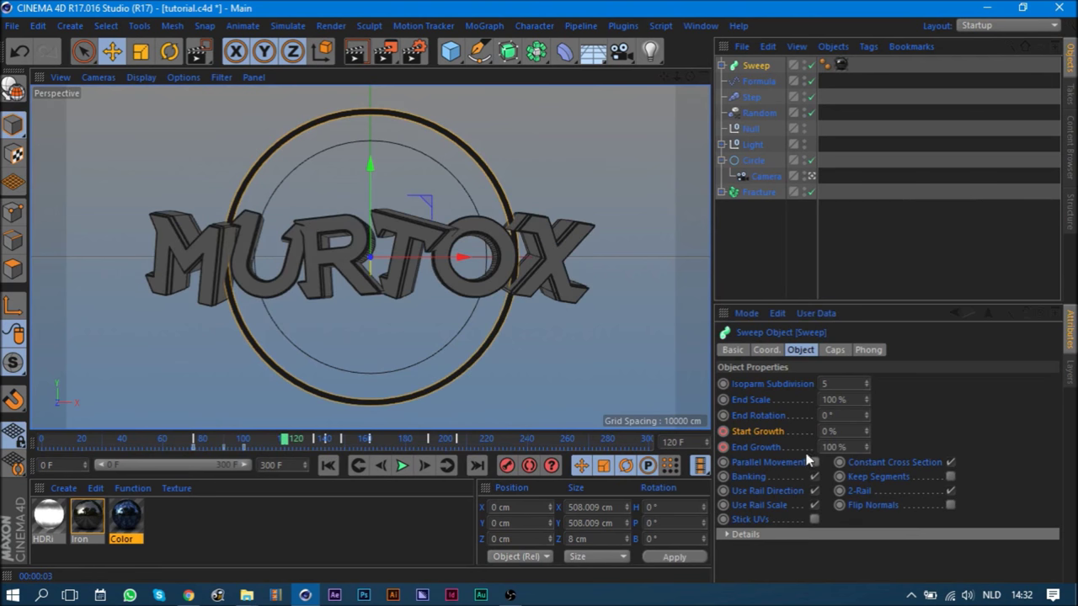
drag(868, 436, 867, 396)
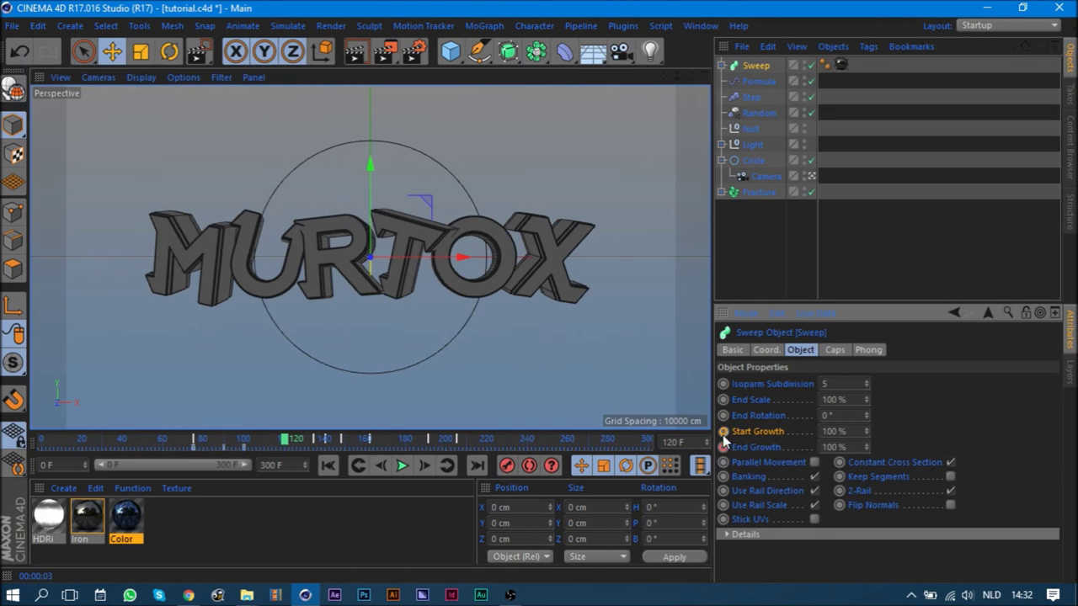
- Shape the Sweep's Details scale curve so the ring tapers along its length
click(765, 350)
click(805, 349)
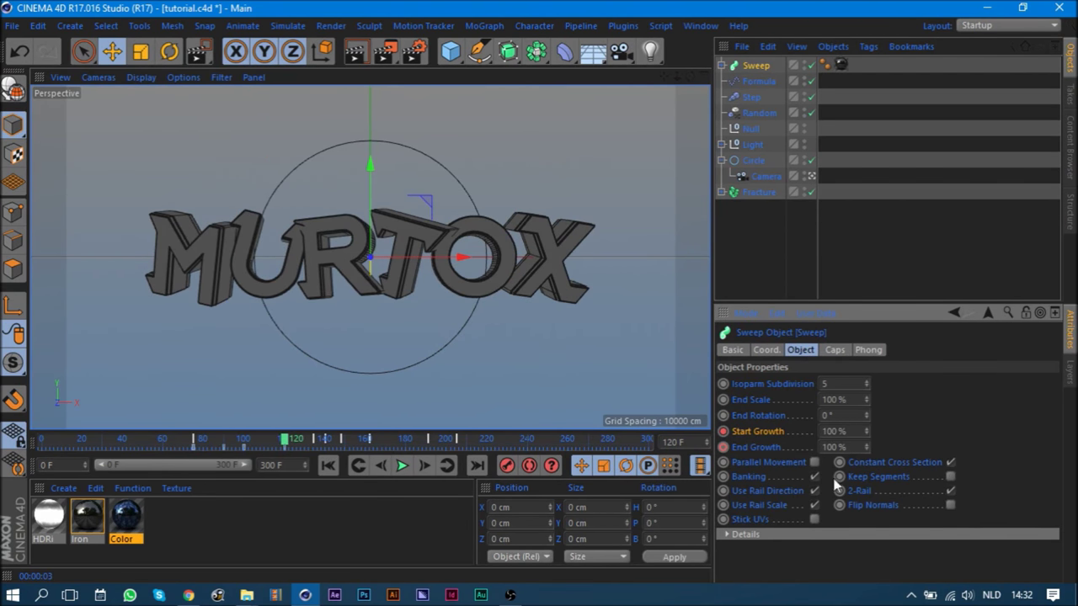
click(729, 536)
scroll(927, 455, down, 2)
scroll(745, 520, down, 3)
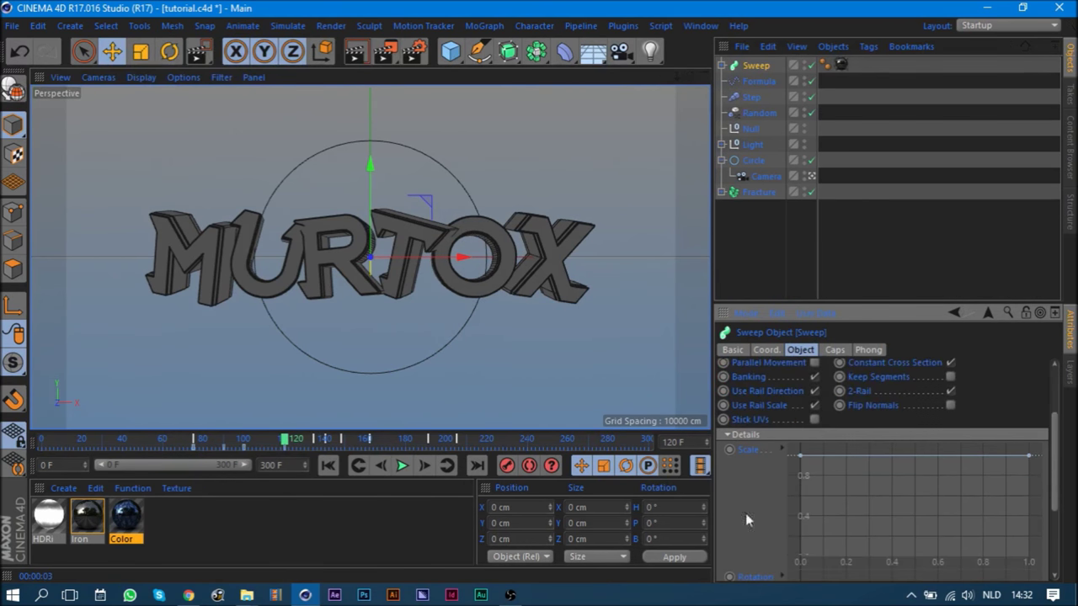
drag(283, 439, 241, 439)
drag(1029, 457, 1021, 516)
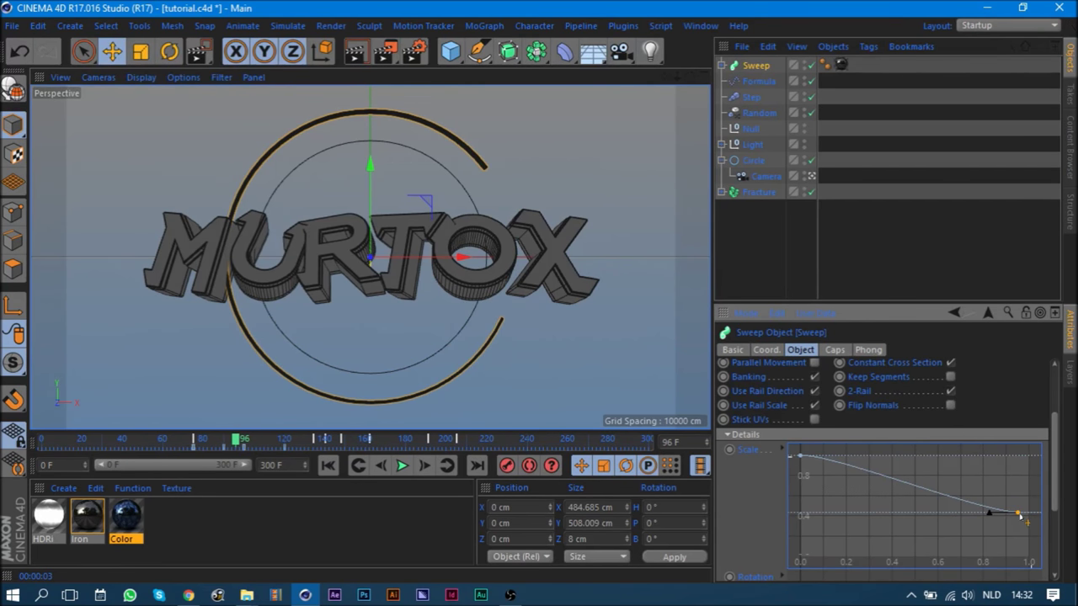
drag(1021, 516, 1028, 456)
drag(801, 458, 804, 527)
click(796, 261)
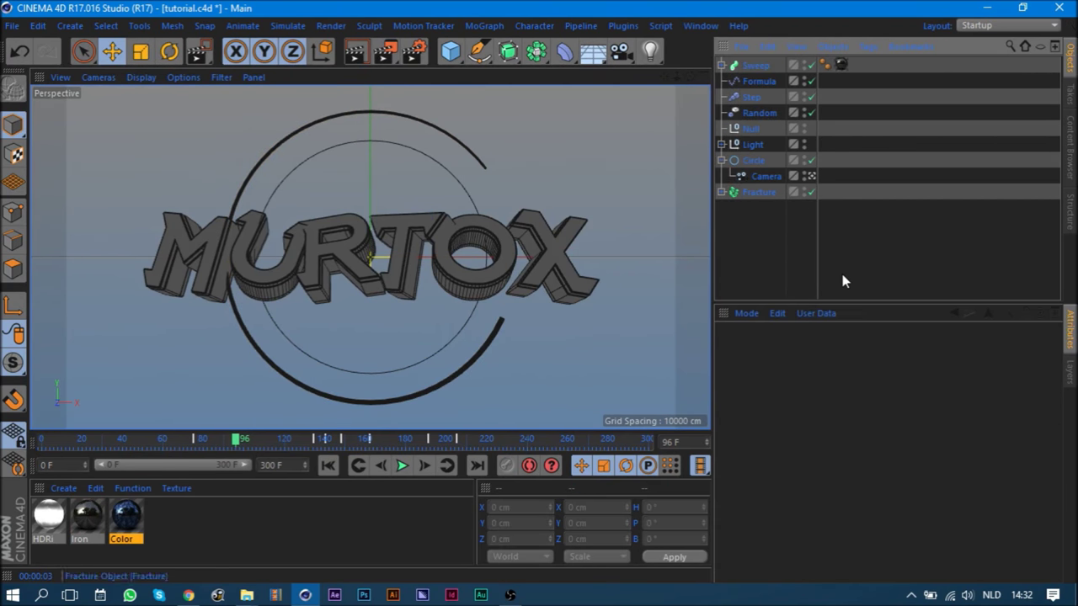
click(486, 26)
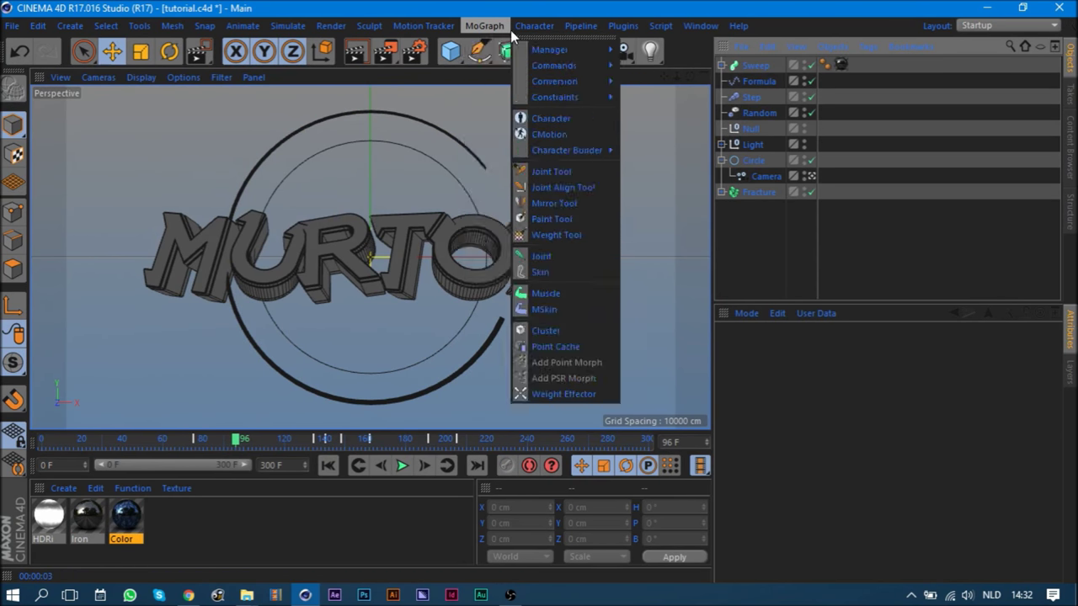
- Put the Sweep inside a radial Cloner with a count of 4
click(516, 145)
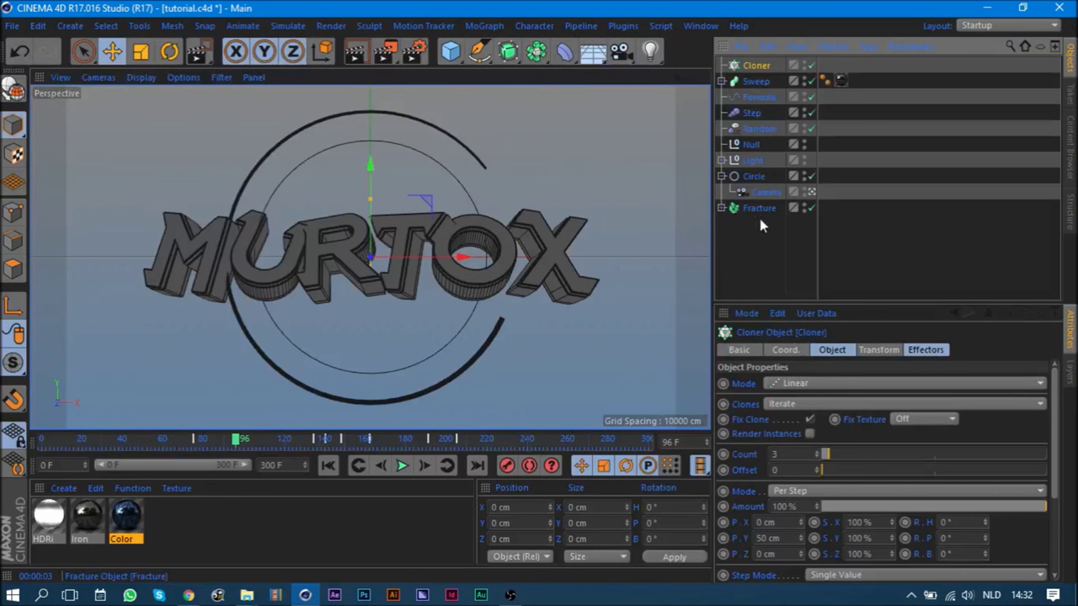
drag(756, 81, 756, 67)
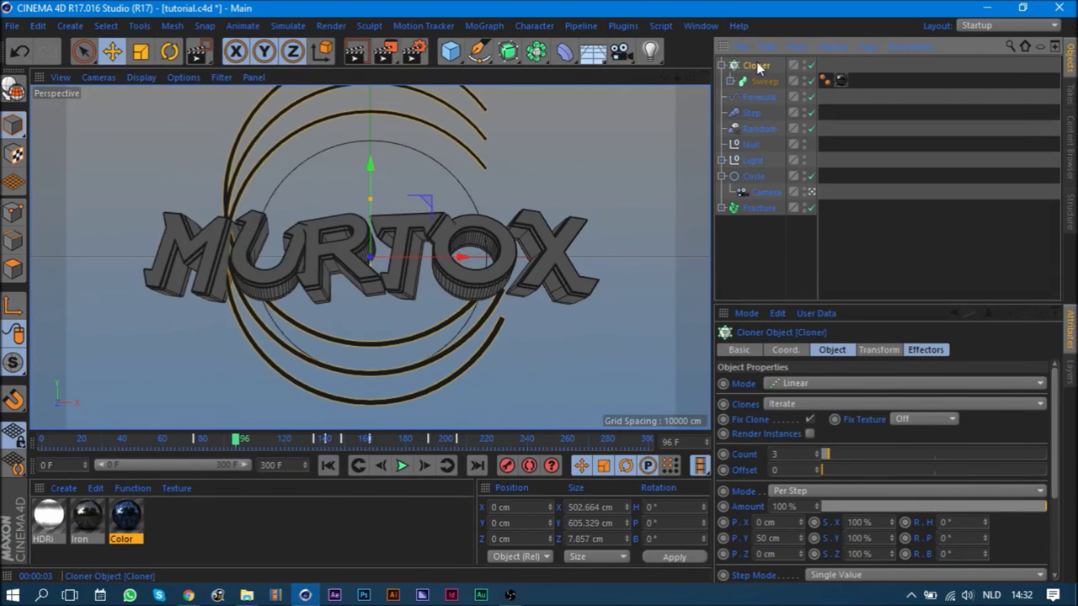
click(810, 384)
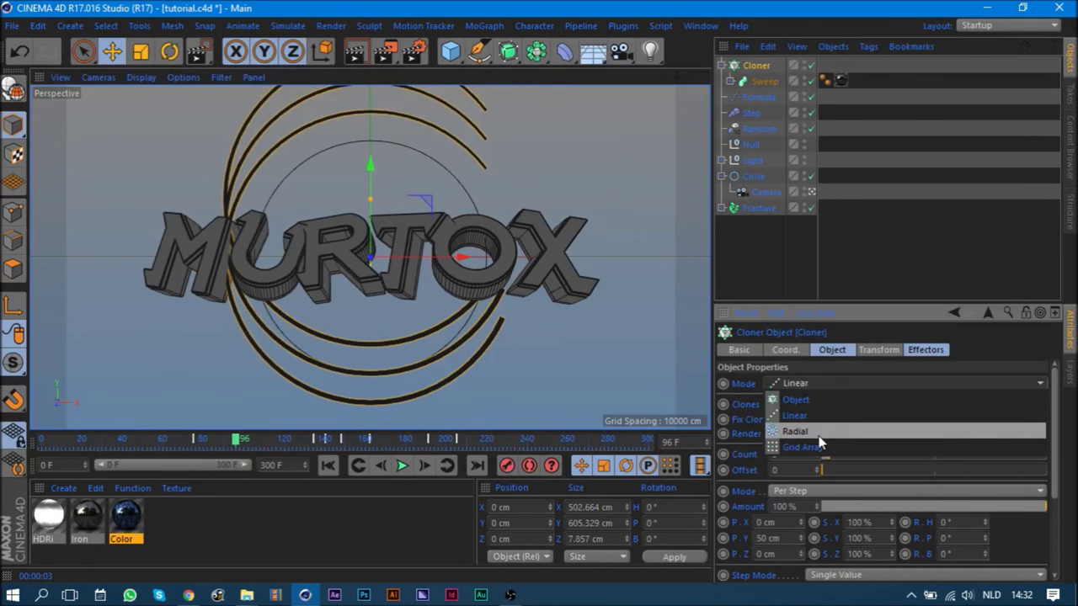
click(818, 436)
click(758, 277)
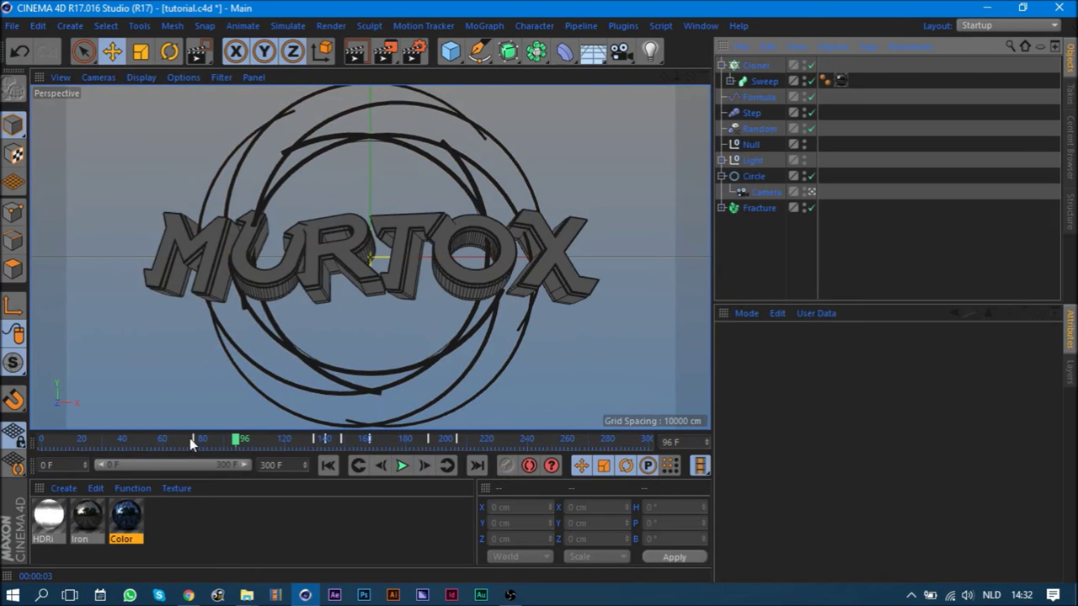
click(191, 439)
drag(190, 441, 243, 449)
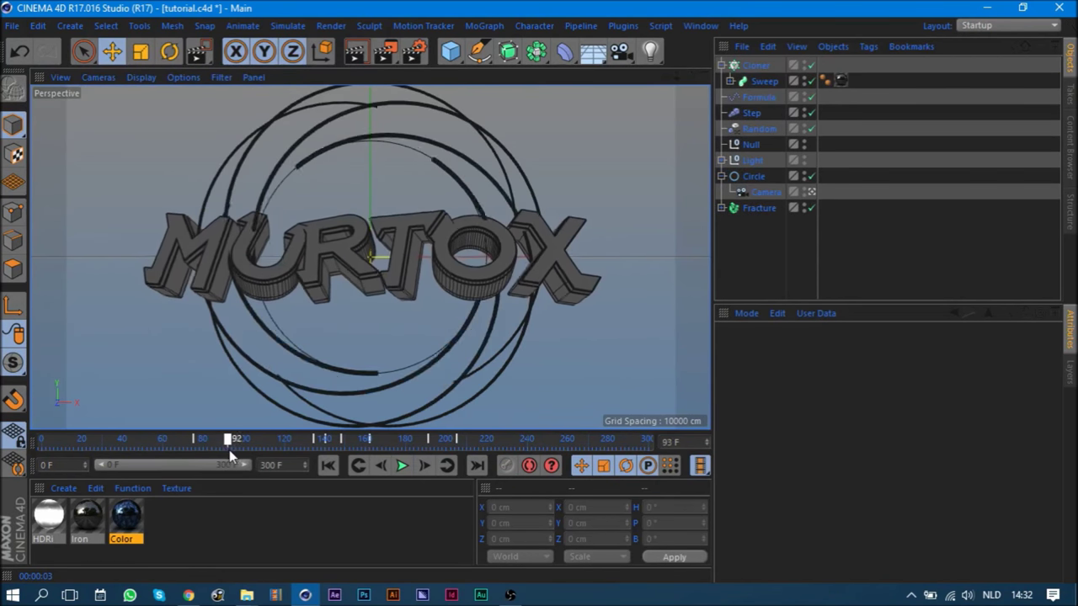
drag(243, 450, 293, 446)
click(756, 65)
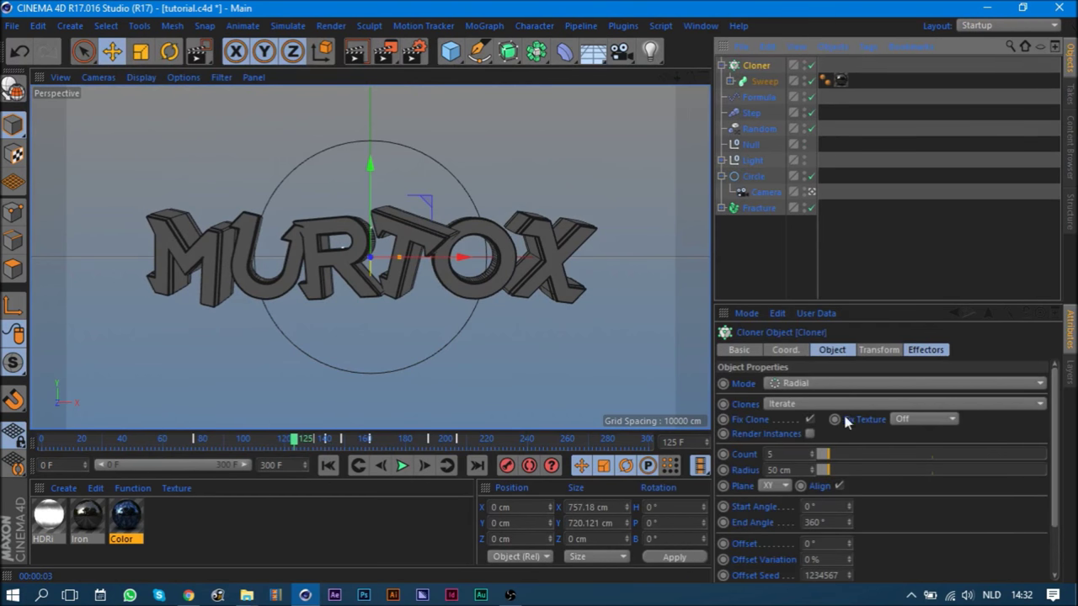
click(811, 459)
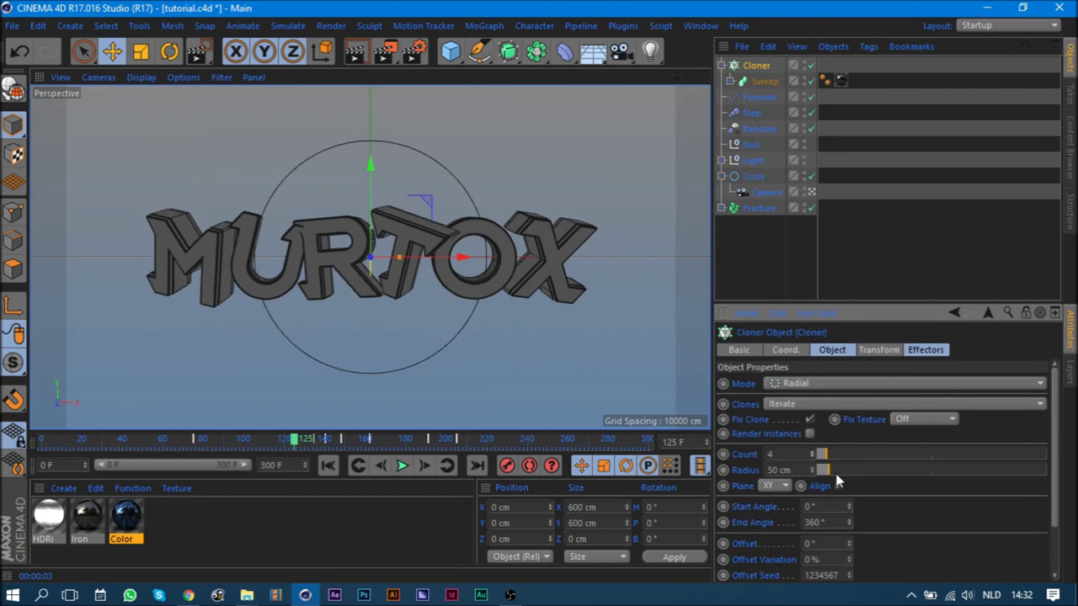
- Keyframe the Cloner's Transform heading rotation at frames 91 and 123
click(879, 350)
drag(192, 429, 227, 439)
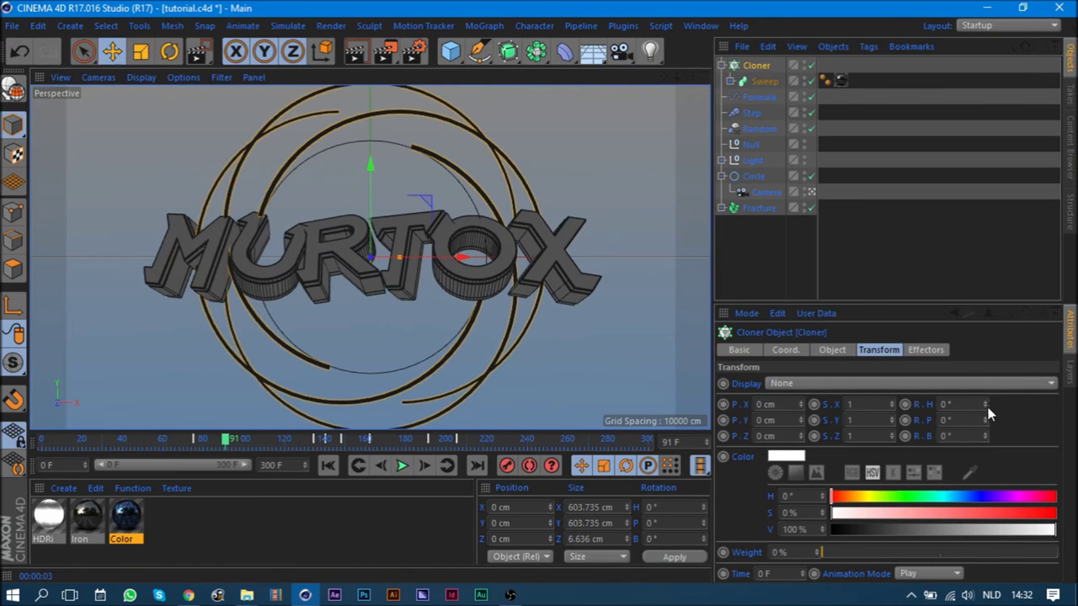
drag(986, 405, 1045, 404)
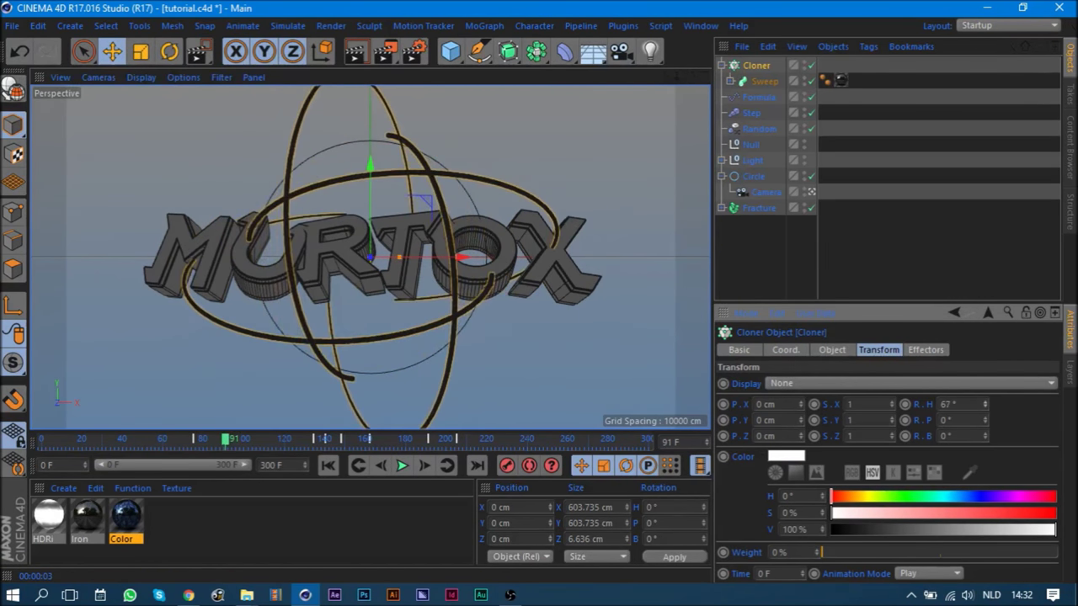
drag(1044, 404, 933, 404)
click(194, 441)
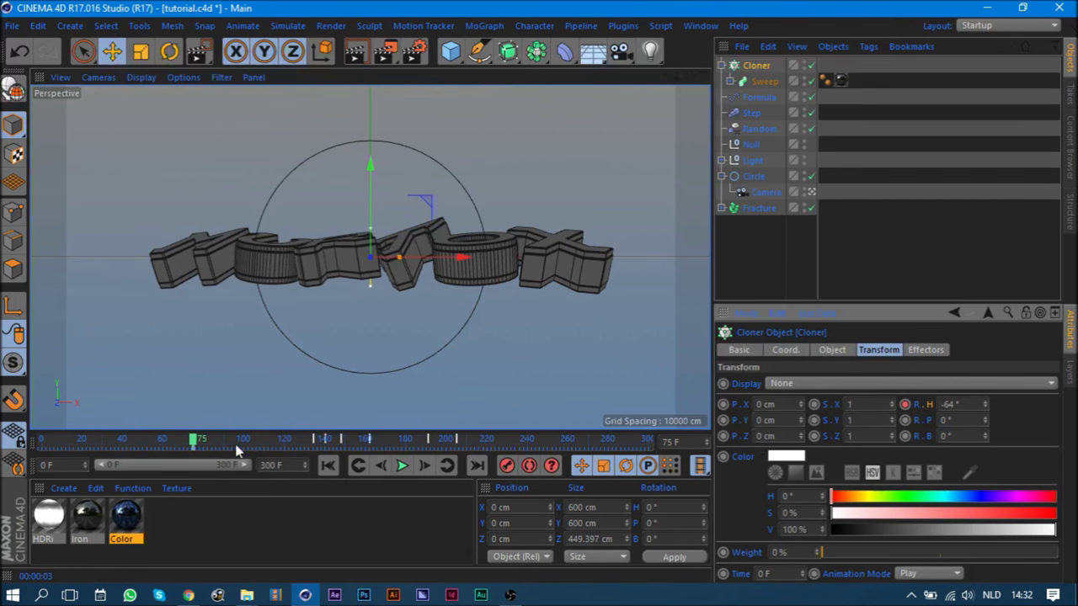
click(290, 439)
drag(986, 404, 985, 412)
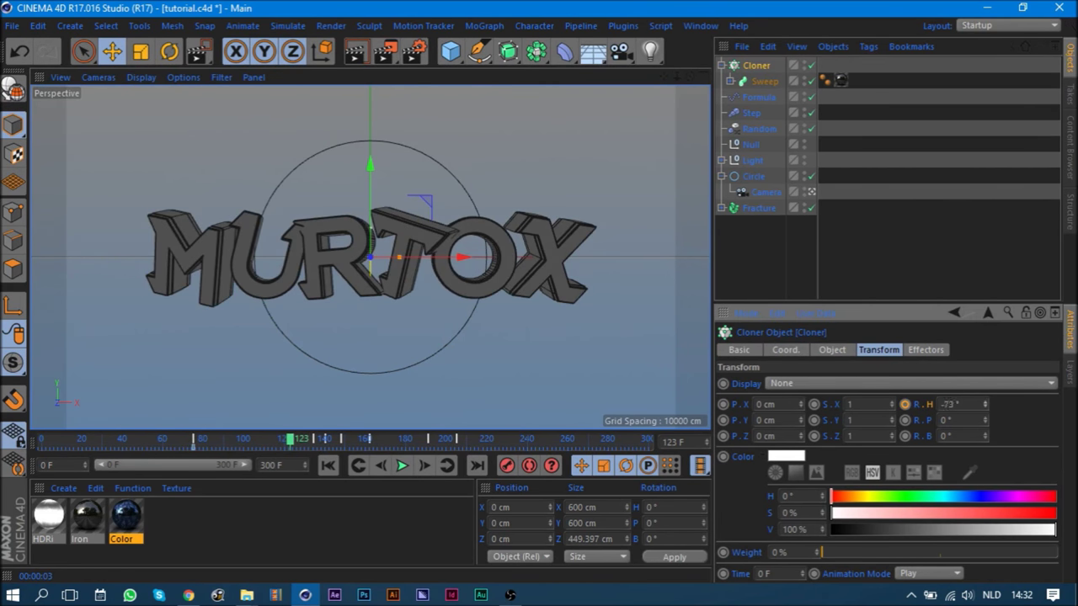
drag(175, 439, 299, 463)
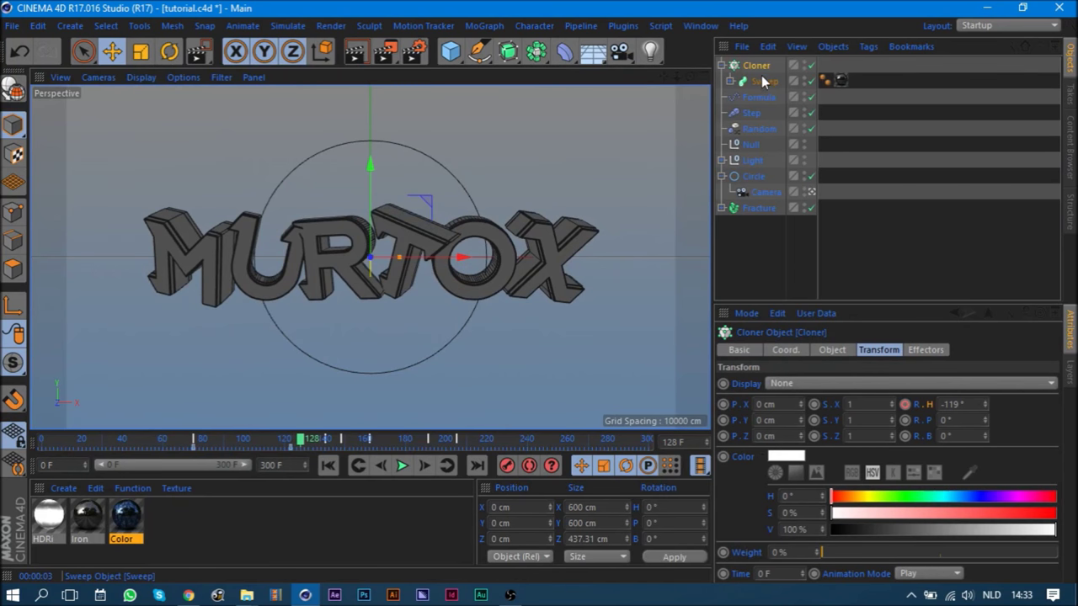
- Preview the rings between frames 80 and 102 and collapse the Cloner
click(811, 193)
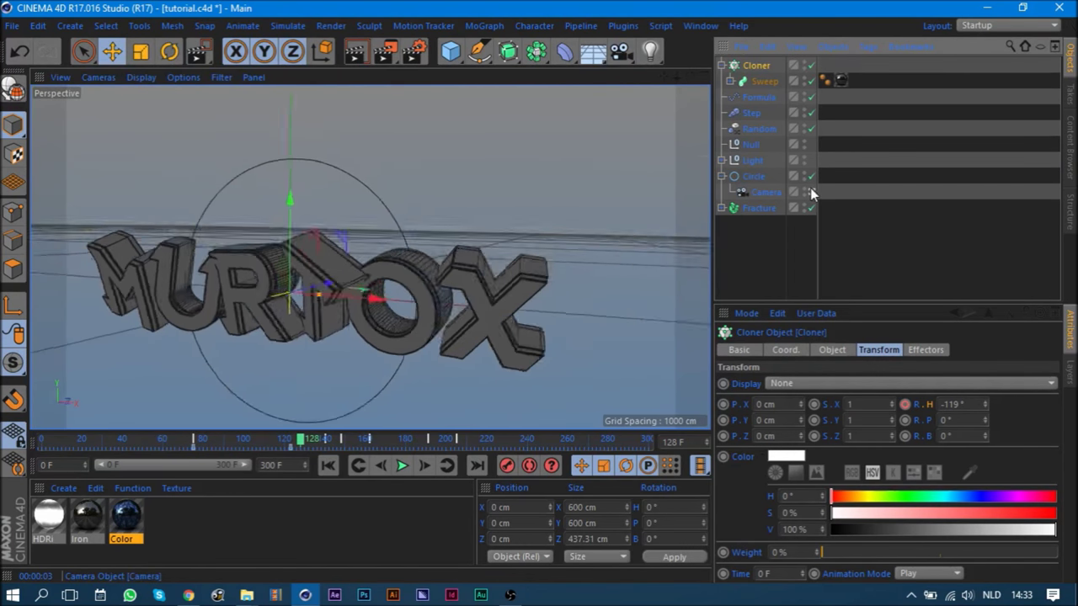
click(811, 193)
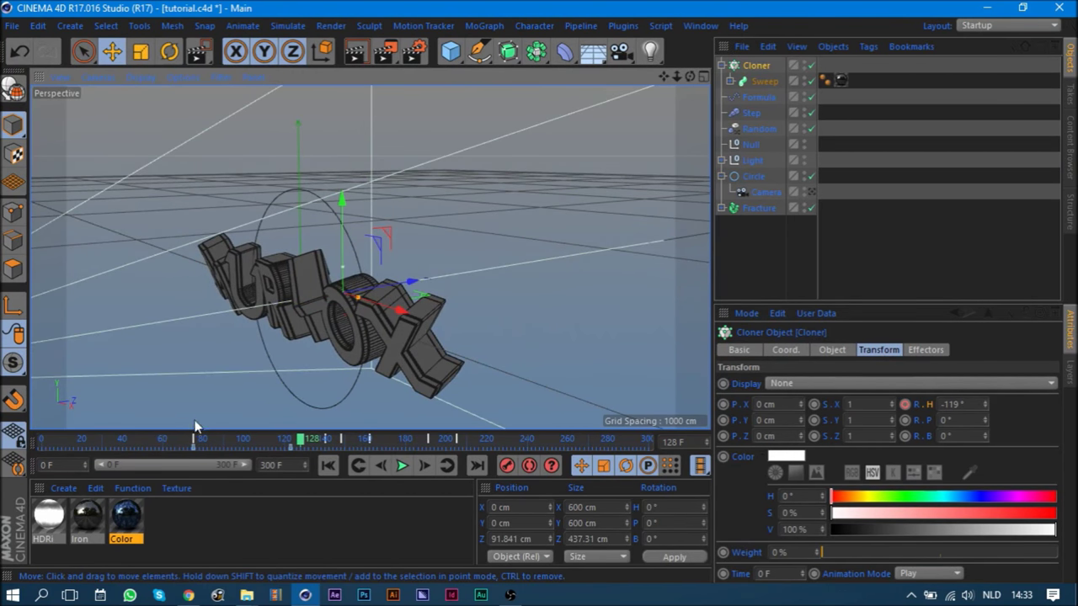
drag(202, 439, 296, 449)
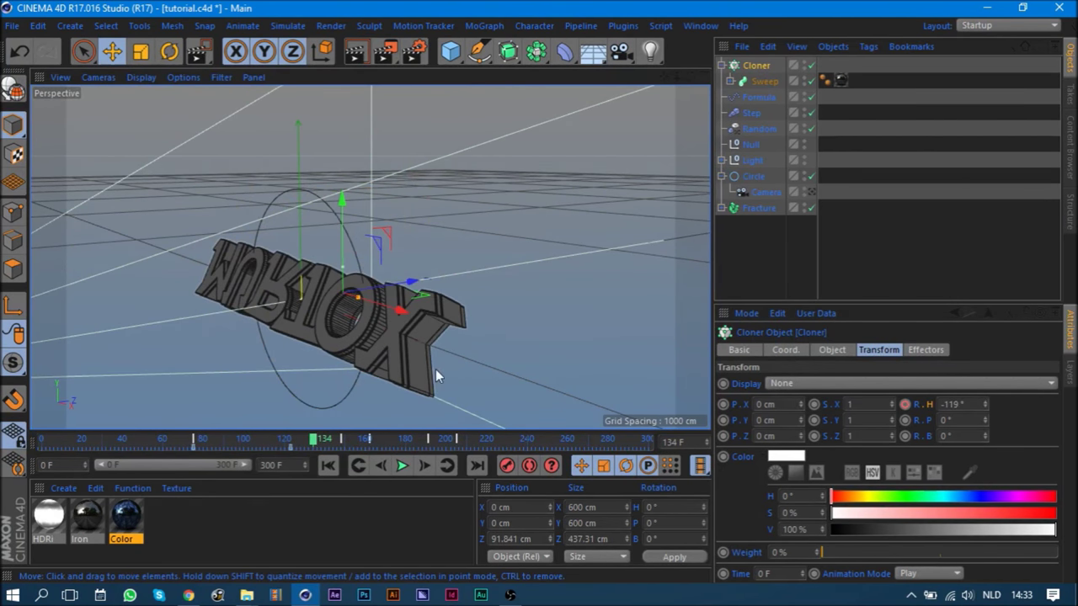
click(736, 250)
click(722, 66)
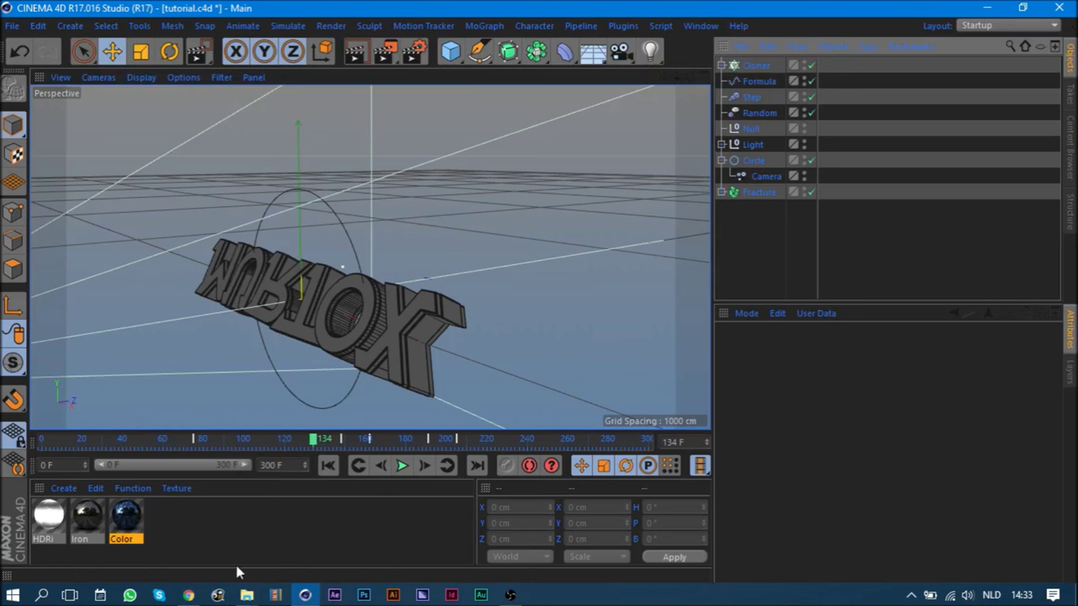
- Play the animation through the scene camera and review it up to frame 247
click(810, 176)
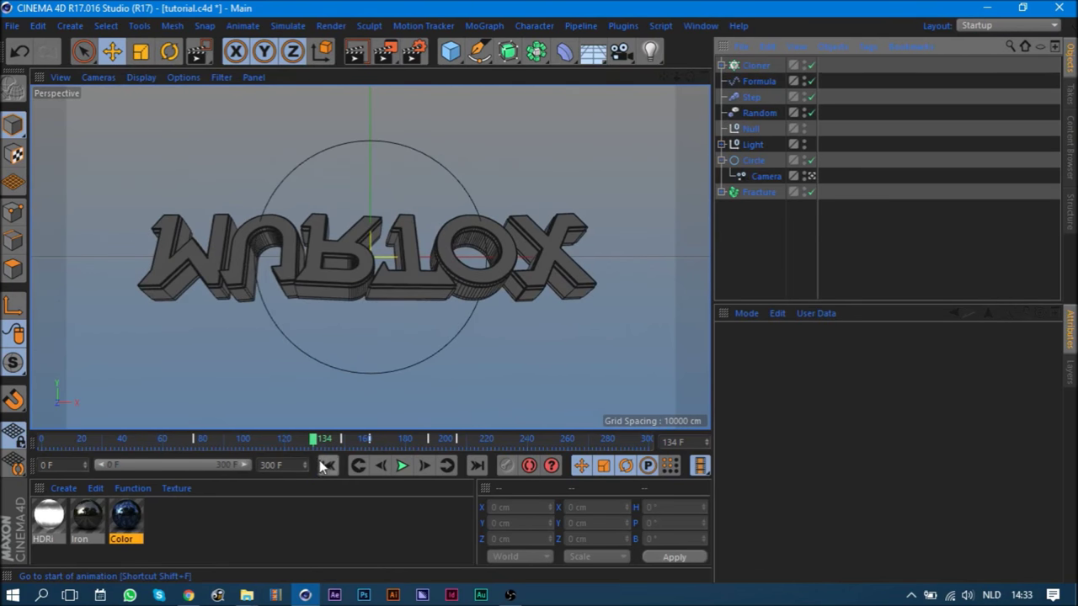
click(326, 466)
click(401, 466)
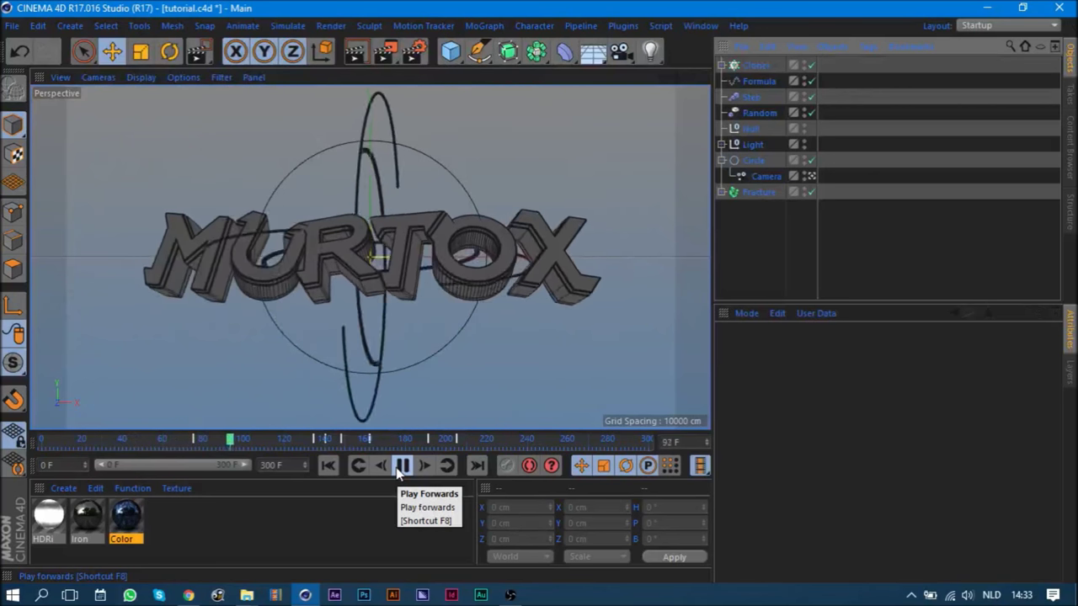
click(401, 466)
drag(206, 439, 248, 459)
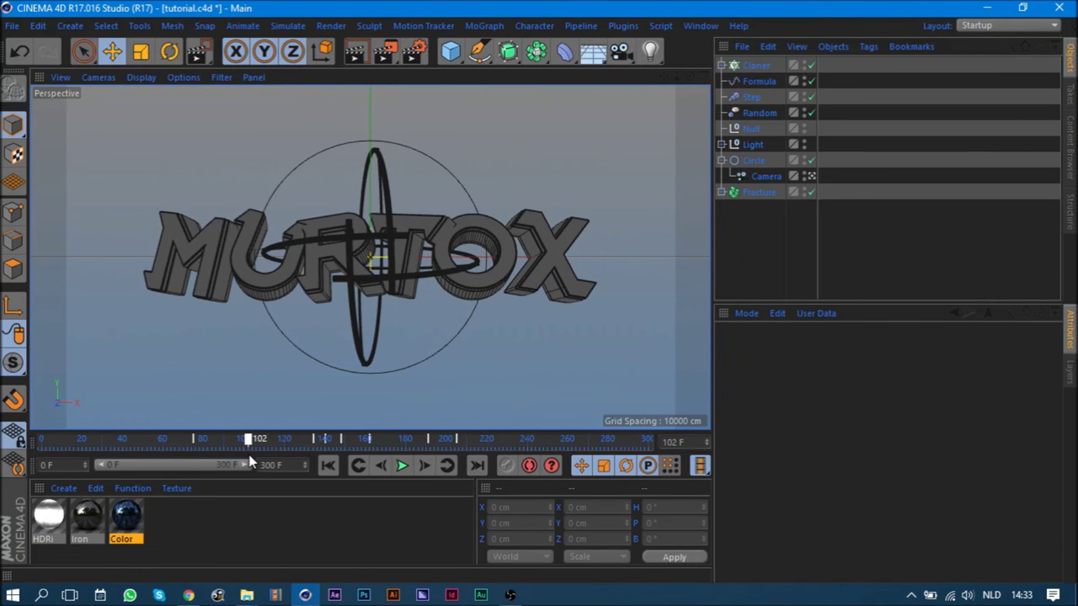
mouse_move(249, 459)
mouse_down()
mouse_move(393, 481)
mouse_move(466, 477)
mouse_move(456, 474)
mouse_up()
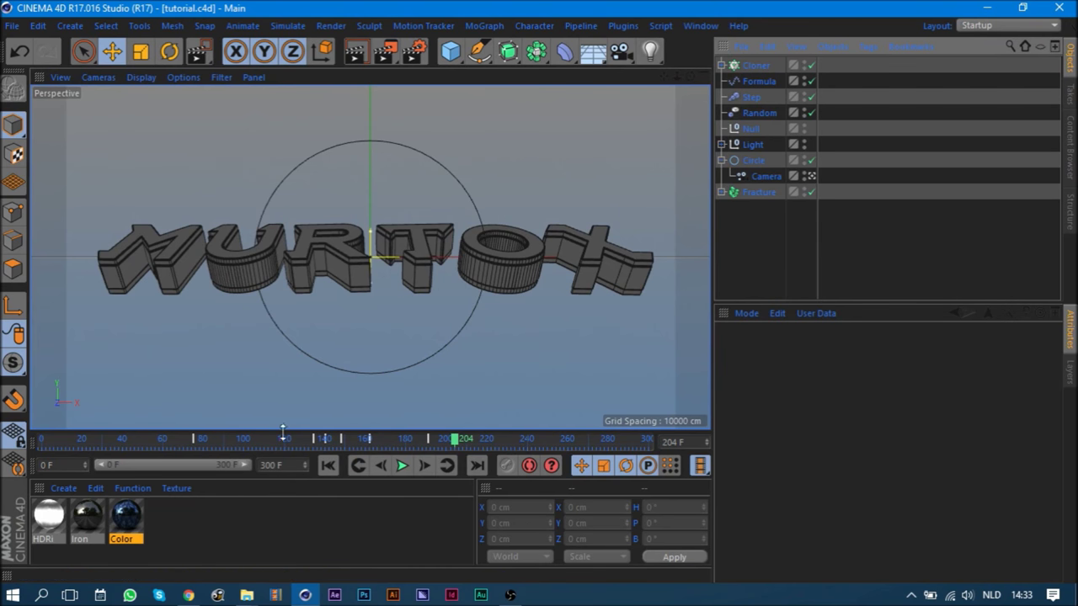
drag(459, 443, 557, 444)
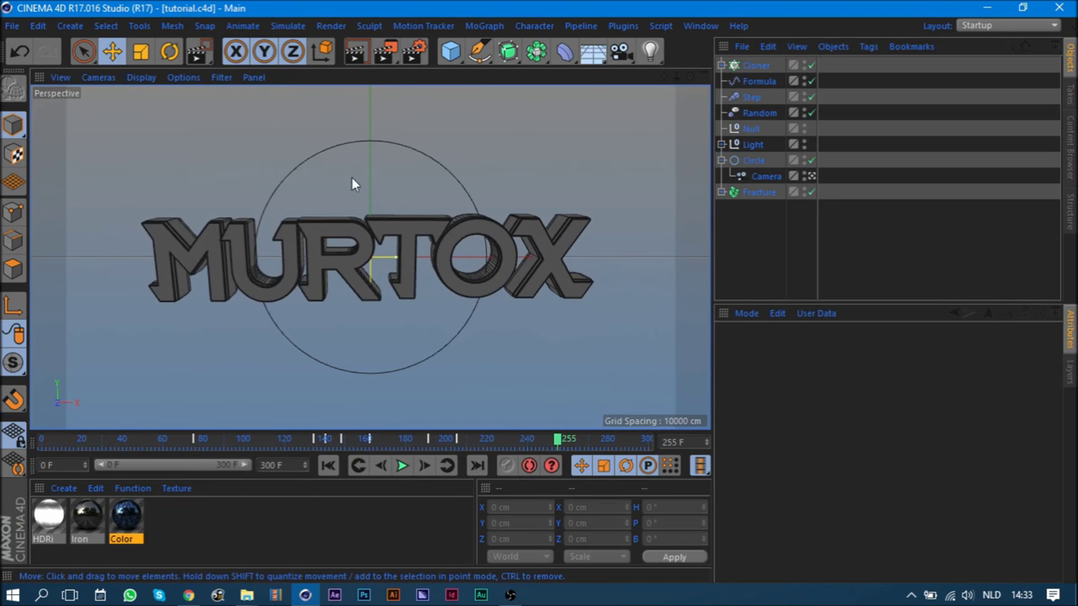
drag(478, 50, 659, 133)
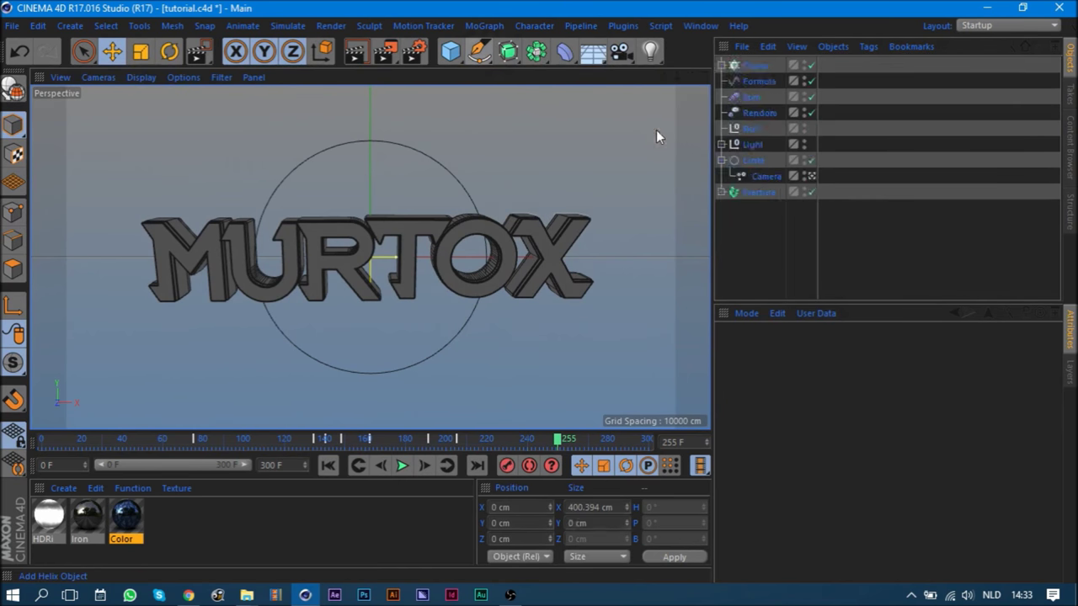
- Set the helix height to 2500 cm
mouse_move(444, 297)
mouse_down()
mouse_move(380, 293)
mouse_move(358, 278)
mouse_move(405, 254)
mouse_up()
key(r)
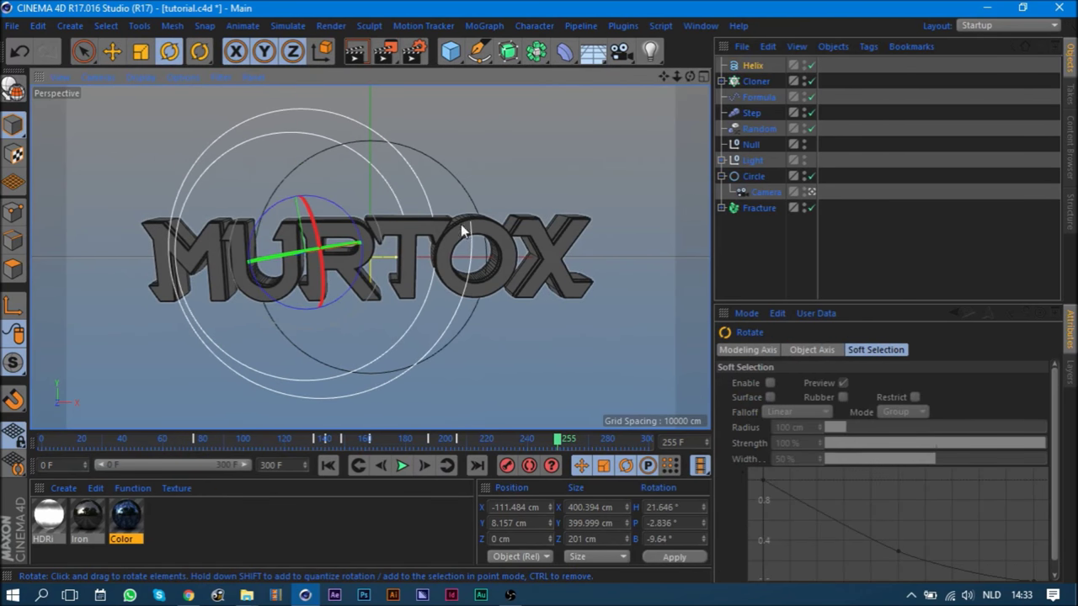
click(753, 67)
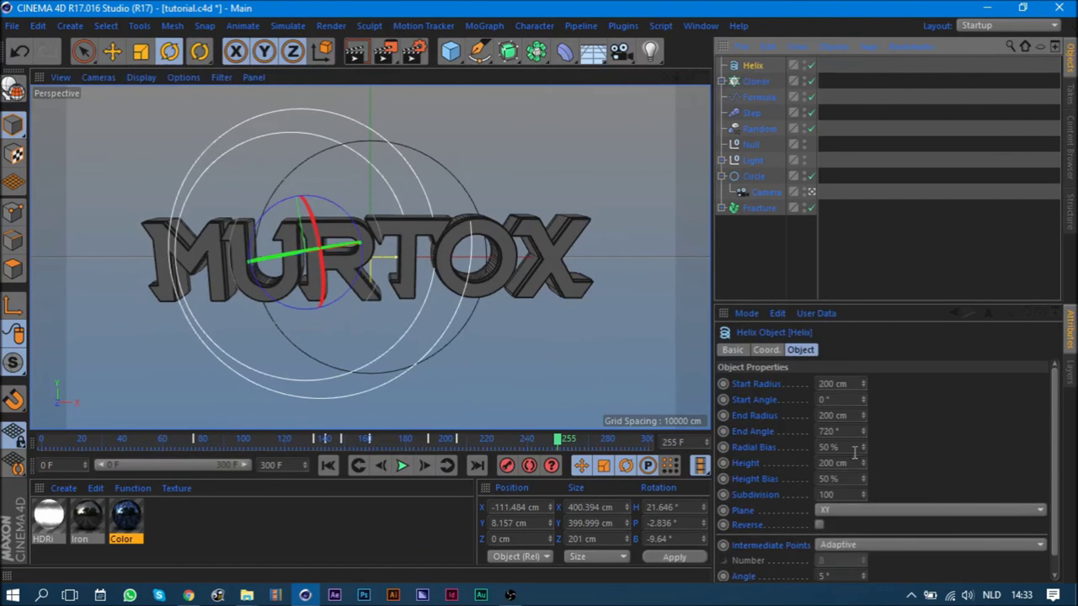
double_click(842, 463)
text(2500)
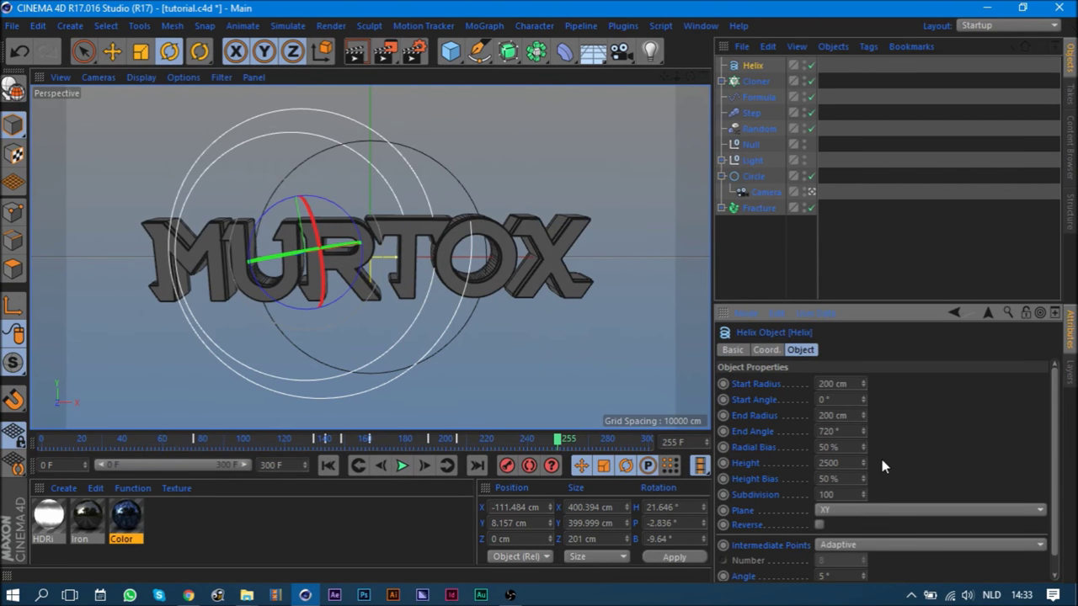
key(Return)
- Move and tilt the helix to about 34°, -32°, -94° so it coils across MURTOX
key(e)
mouse_move(333, 223)
mouse_down()
mouse_move(319, 240)
mouse_move(315, 216)
mouse_move(327, 308)
mouse_up()
key(r)
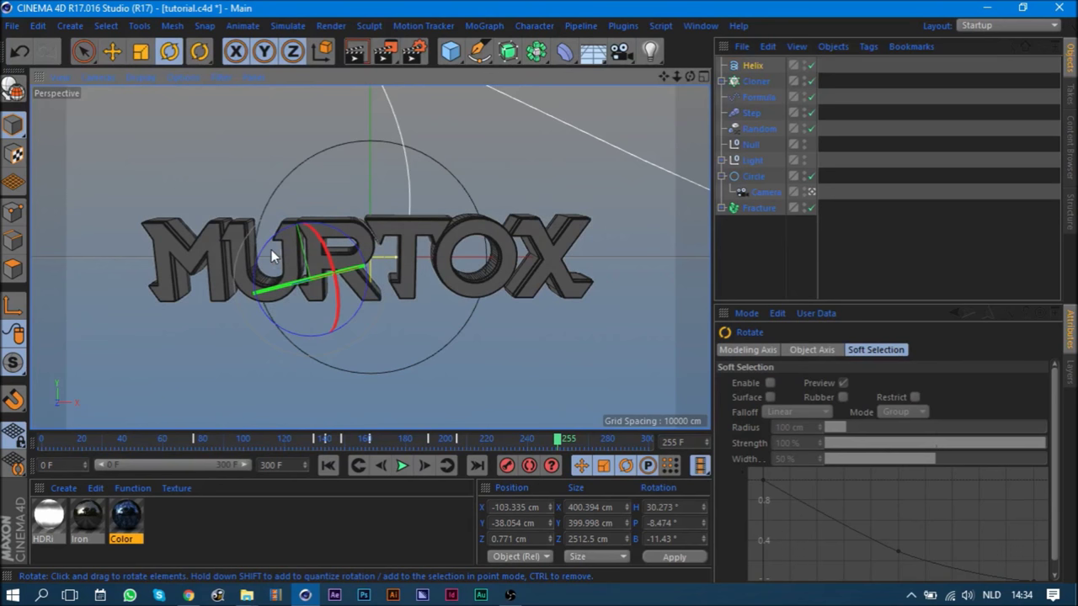
mouse_move(265, 253)
mouse_down()
mouse_move(274, 310)
mouse_move(329, 193)
mouse_up()
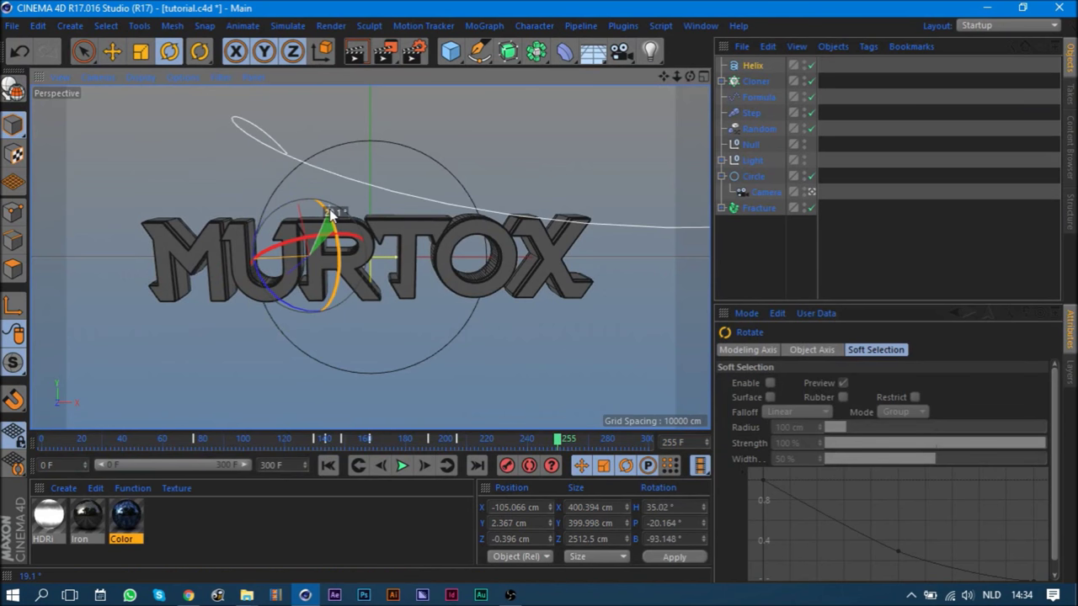
key(e)
drag(312, 173, 305, 297)
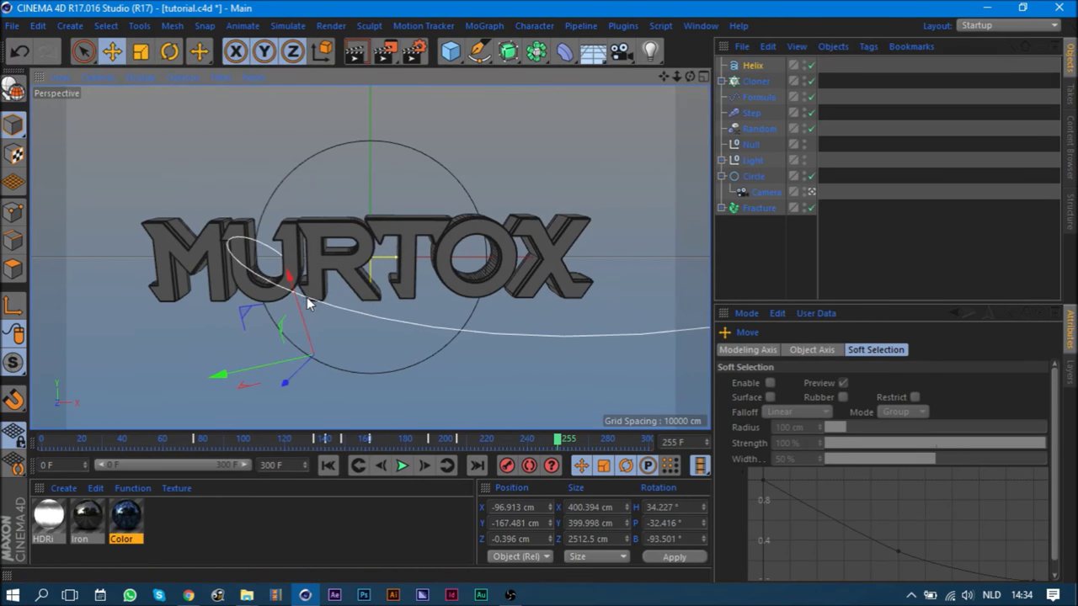
click(482, 50)
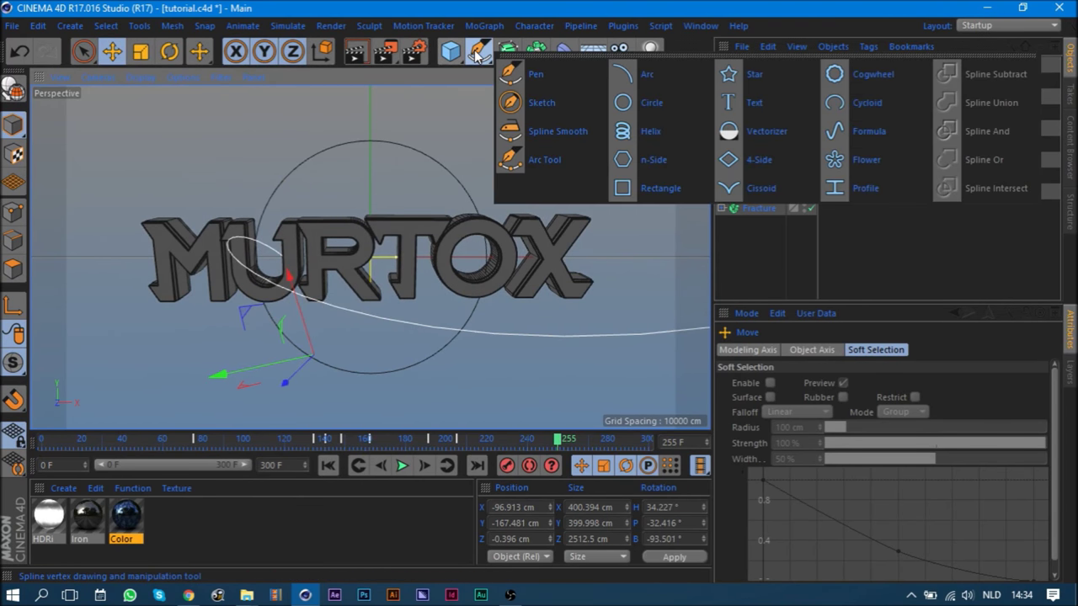
- Add a Rectangle spline profile sized 20 cm wide by 10 cm high
click(662, 191)
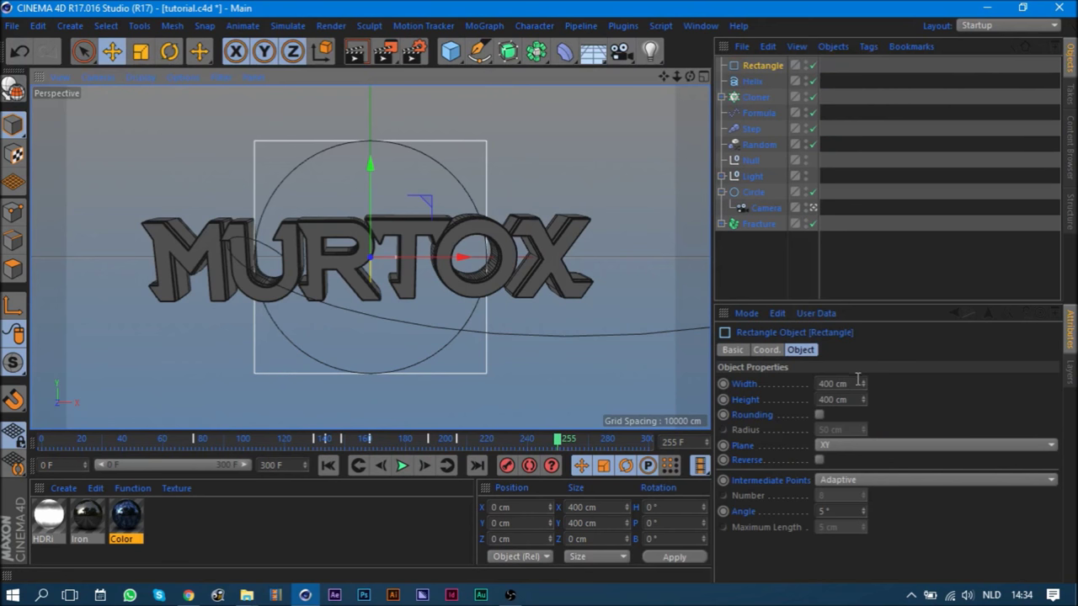
drag(861, 383, 859, 383)
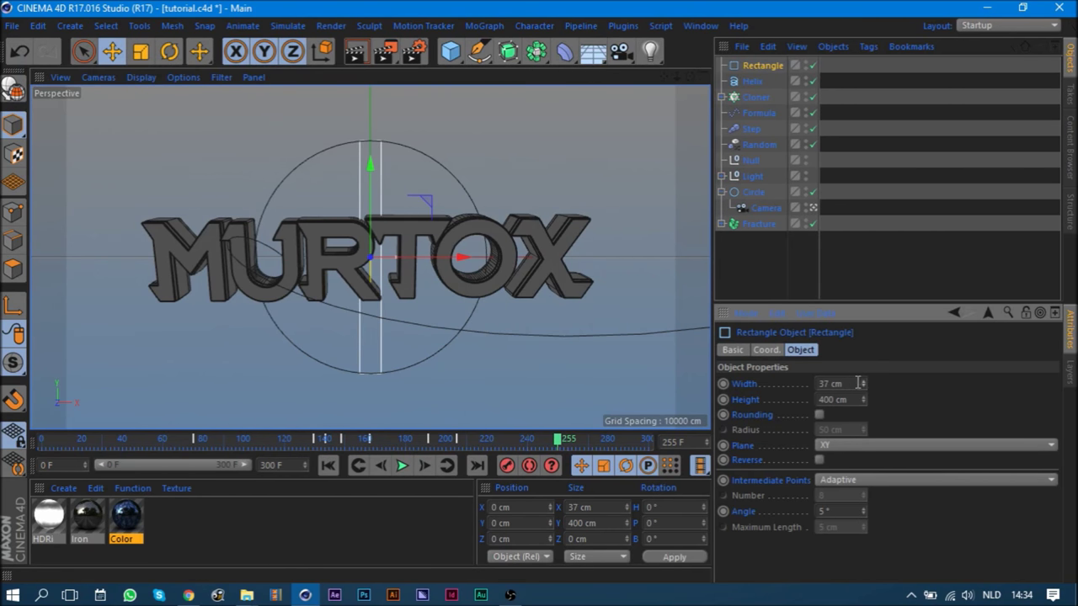
click(829, 383)
text(20)
key(Tab)
text(10)
key(Return)
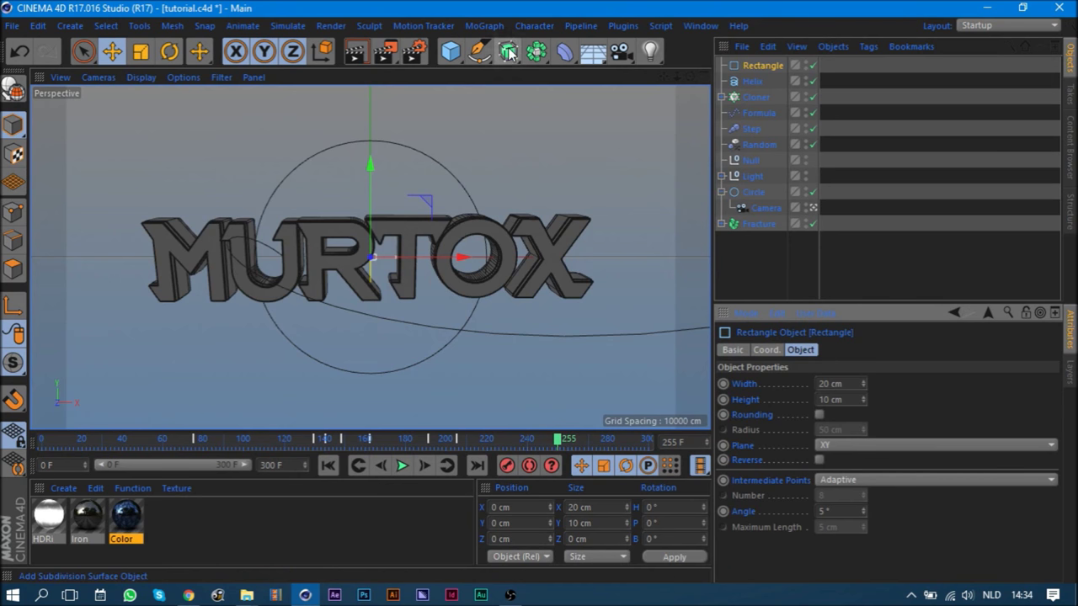
- Build a Sweep from the rectangle and helix, rounding the rectangle's corners to 1 cm
drag(509, 53, 584, 129)
mouse_move(755, 105)
mouse_down()
mouse_move(771, 90)
mouse_move(767, 67)
mouse_move(766, 85)
mouse_up()
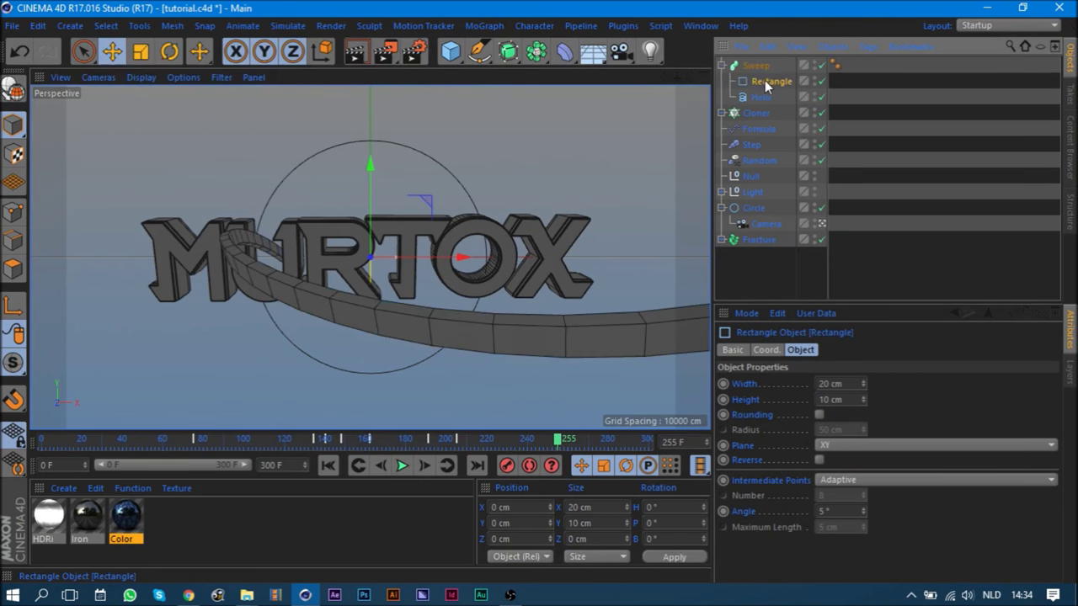
click(722, 66)
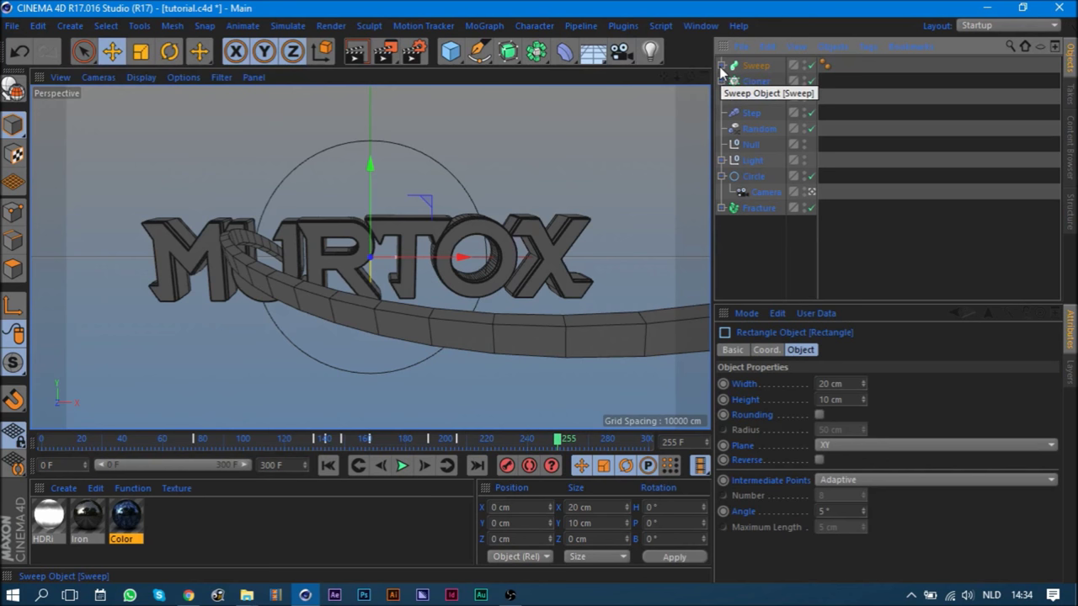
click(819, 414)
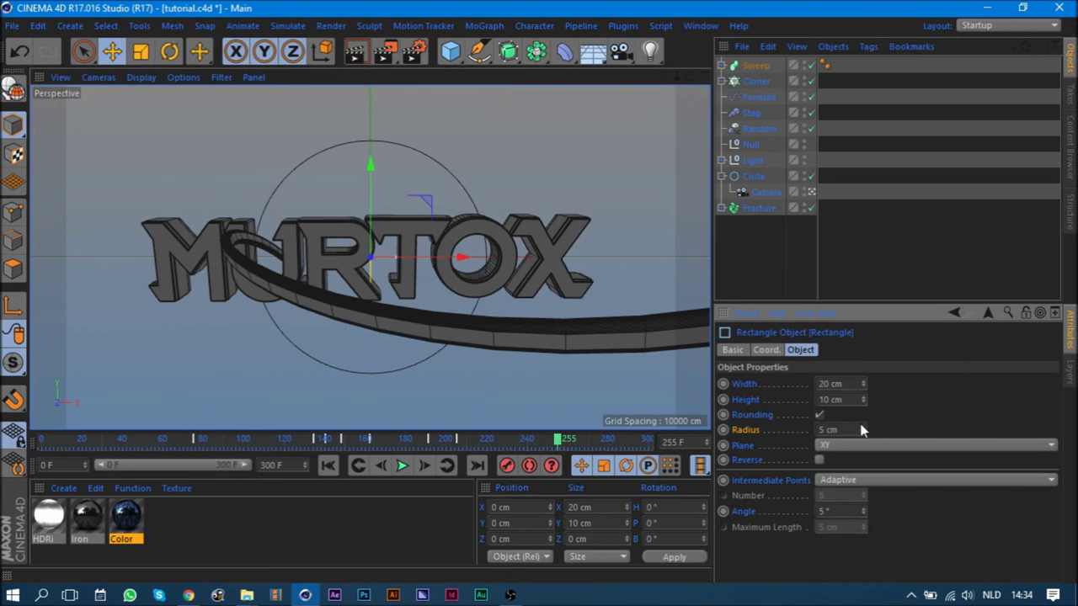
drag(865, 430, 834, 430)
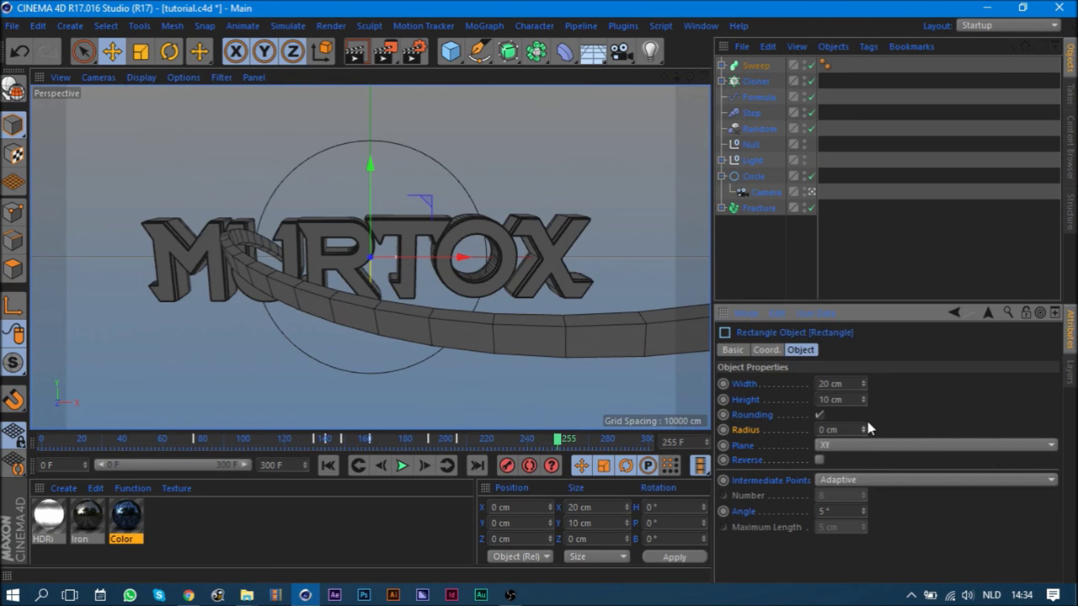
click(864, 427)
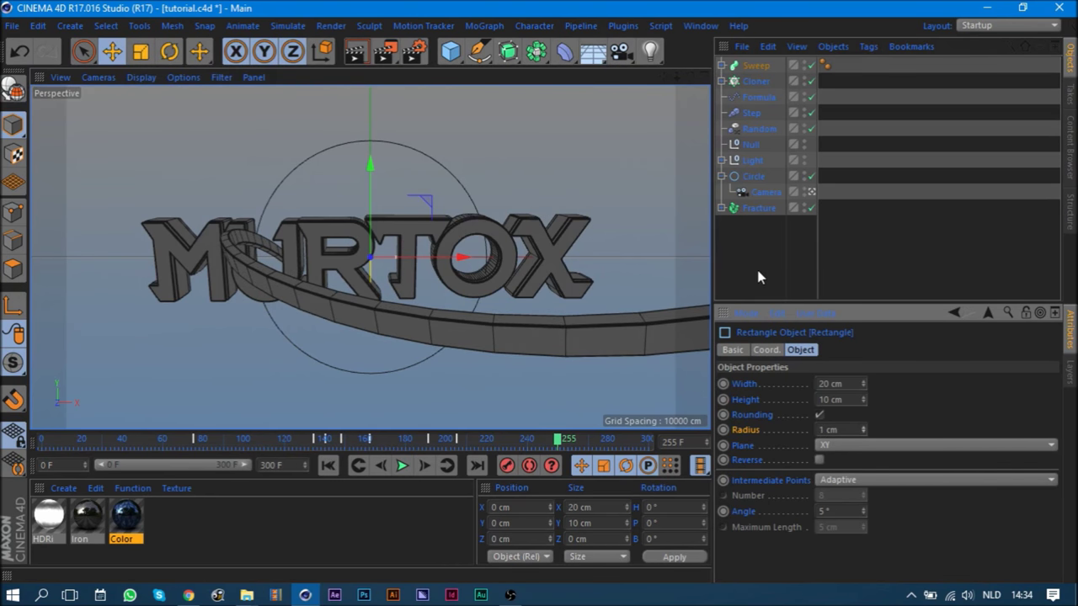
- Keyframe the Sweep's End Growth at 0% on frame 222
click(777, 280)
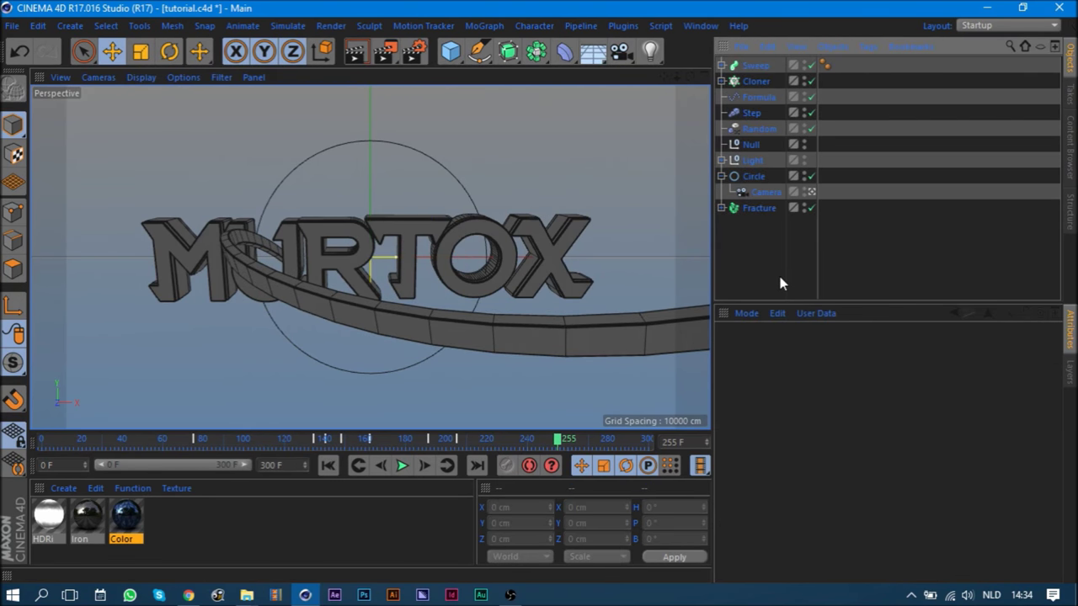
click(491, 440)
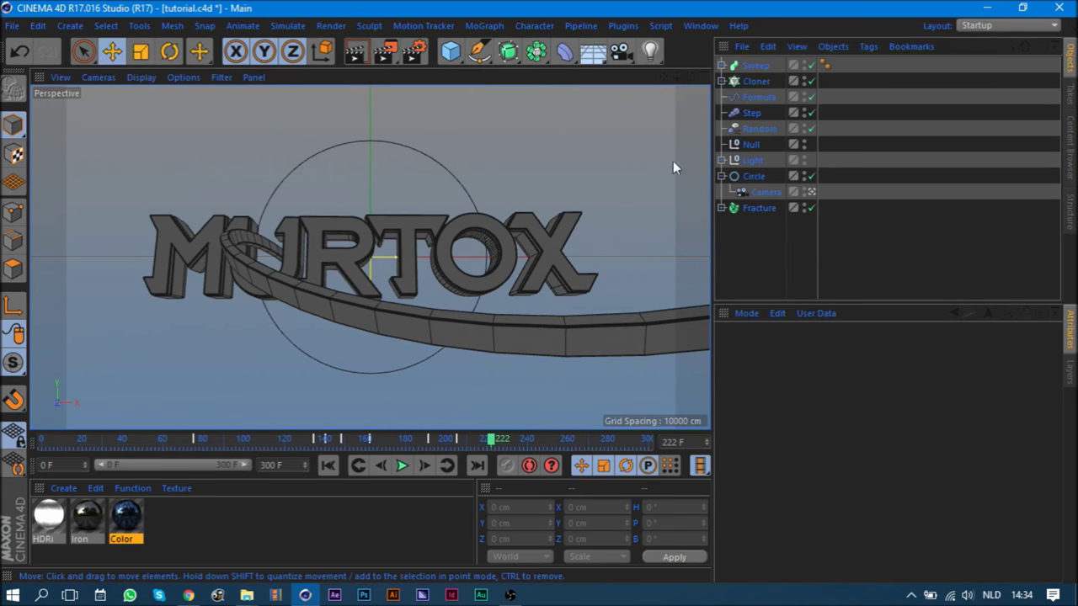
click(665, 330)
mouse_move(866, 447)
mouse_down()
mouse_move(866, 471)
mouse_move(863, 452)
mouse_up()
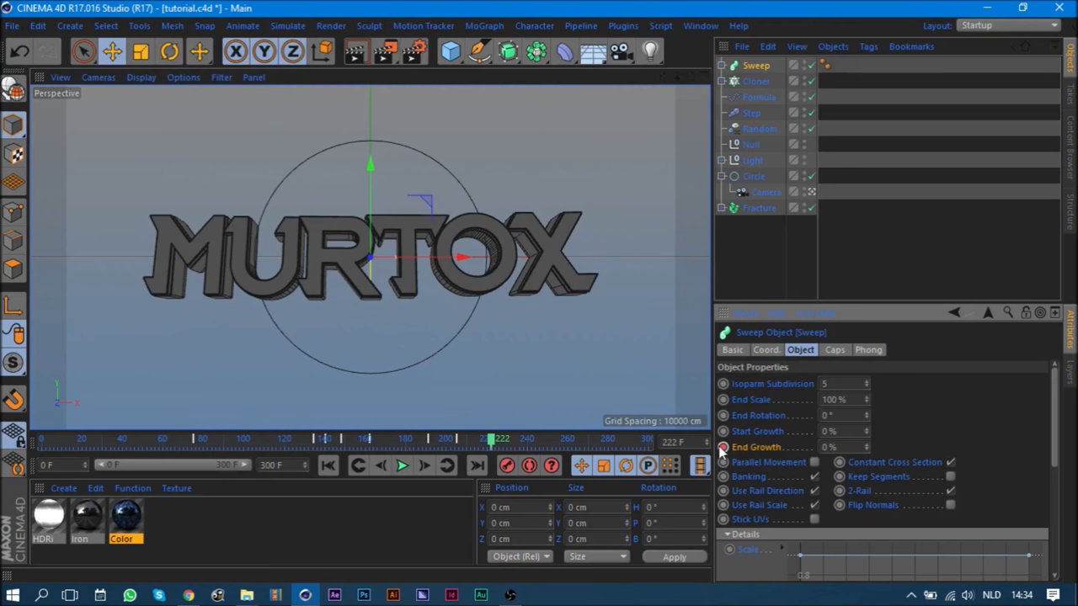
- Keyframe End Growth 100% at frame 257 and Start Growth 100% at frame 280
drag(532, 442, 562, 447)
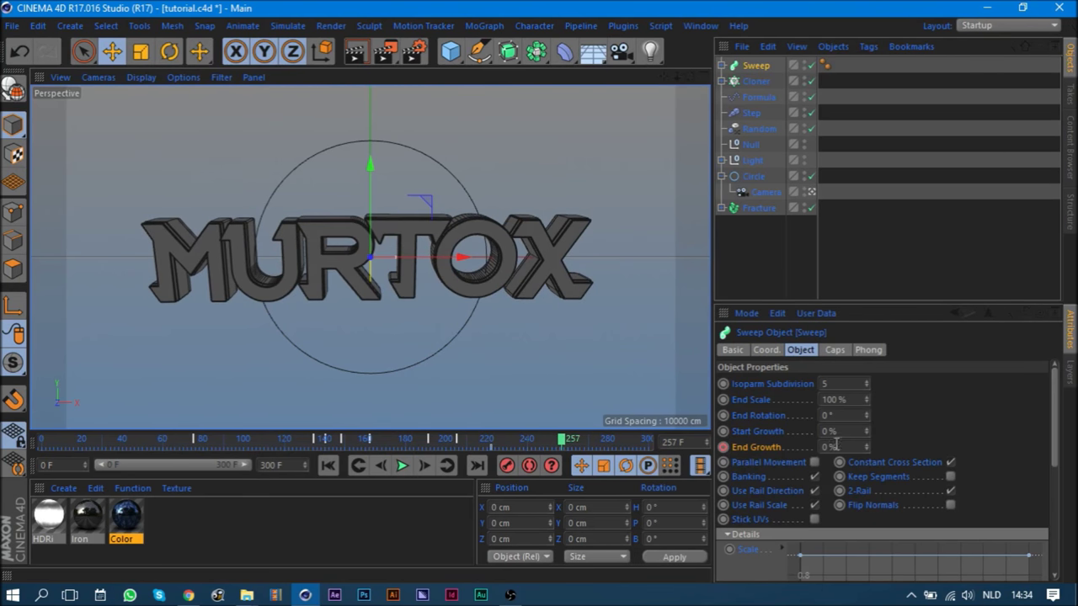
drag(863, 447, 863, 444)
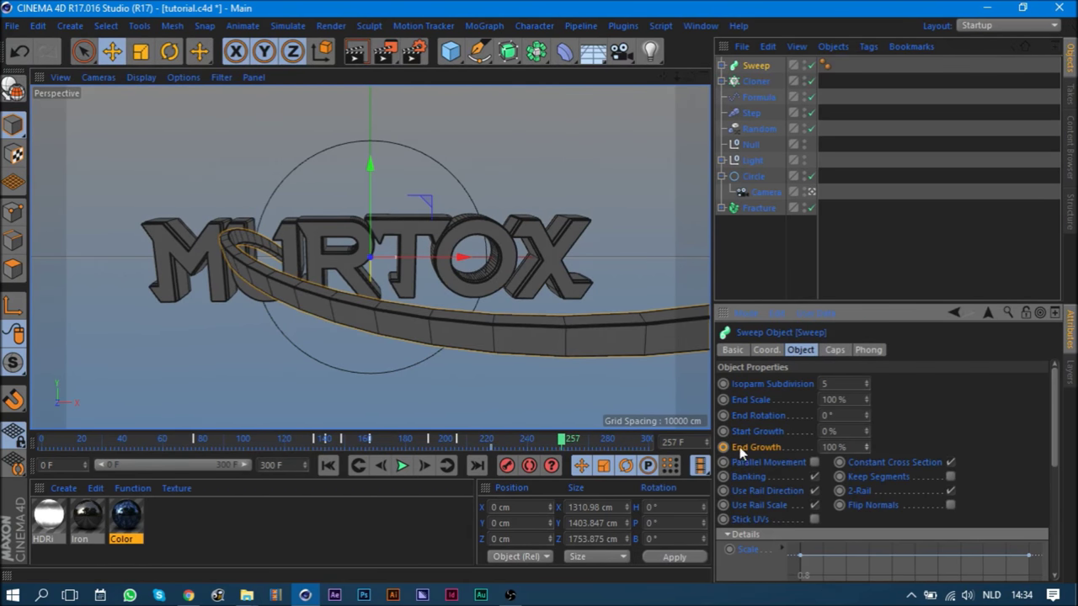
click(377, 465)
click(377, 466)
click(377, 466)
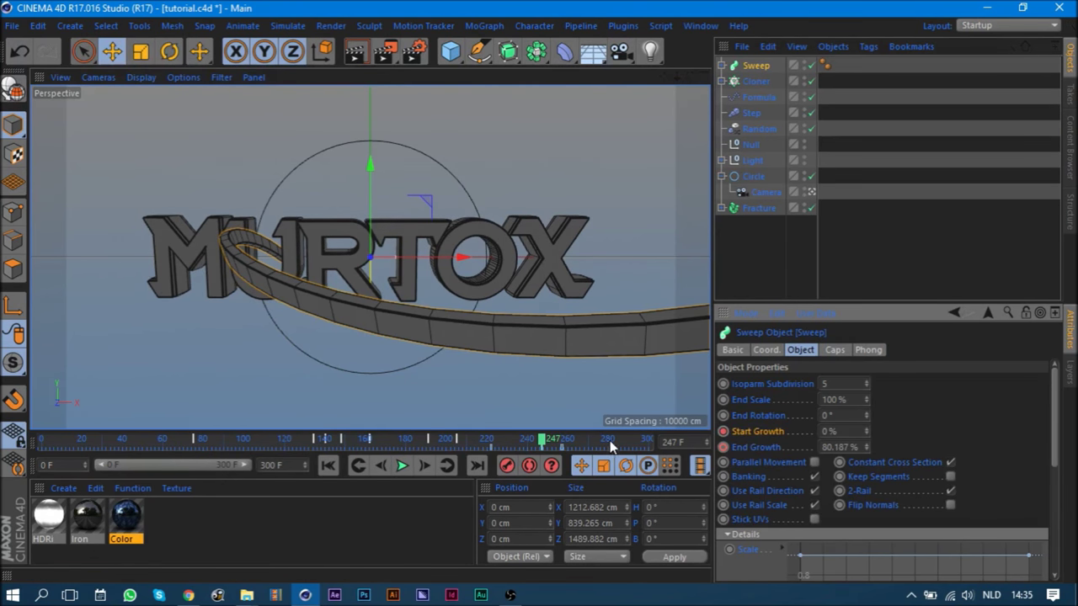
drag(621, 441, 608, 446)
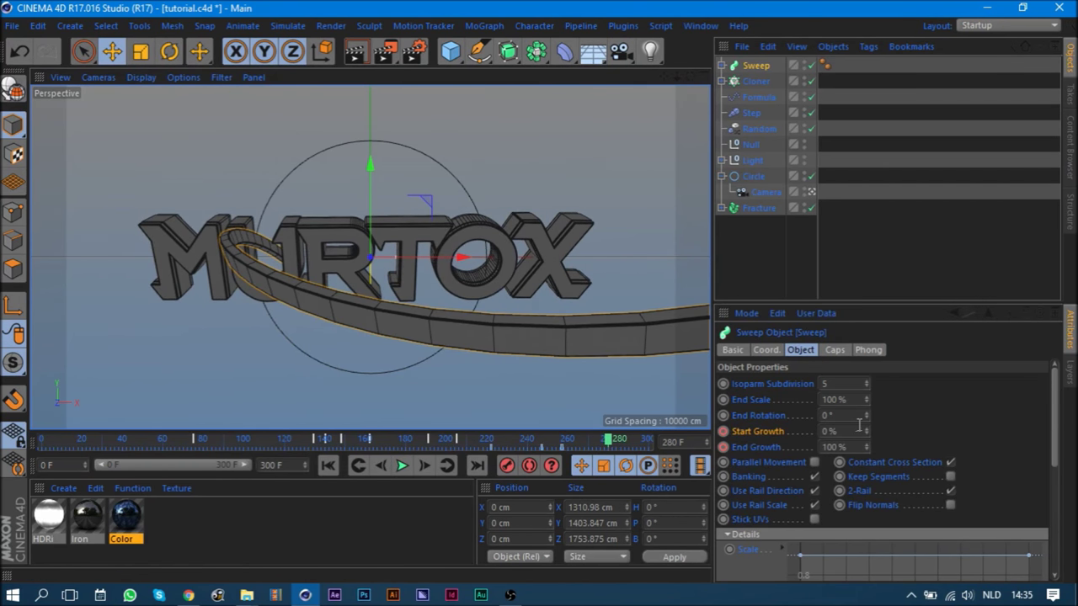
drag(869, 428, 868, 424)
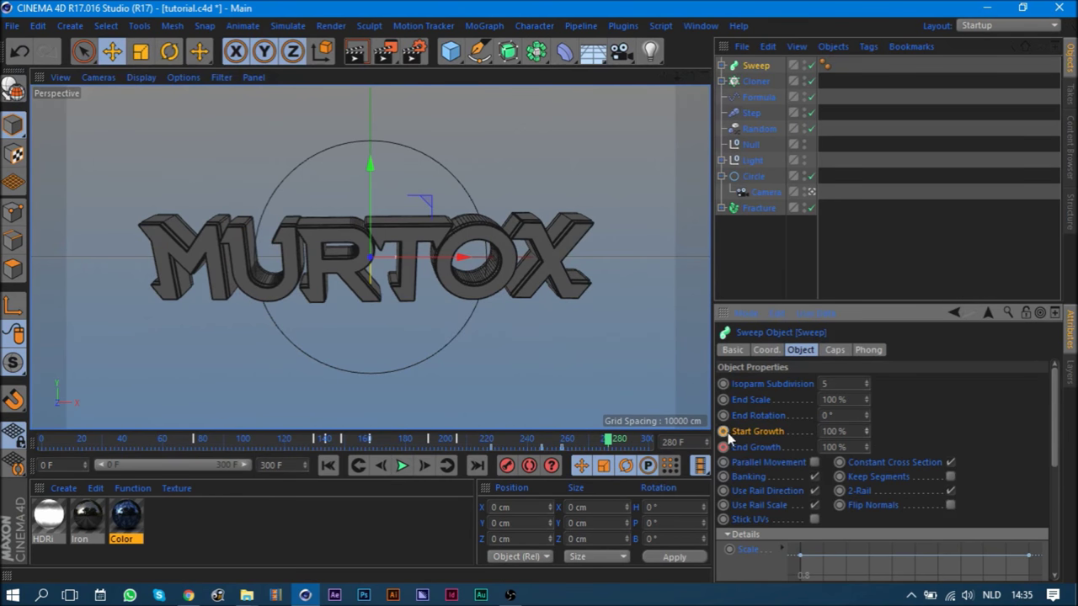
- Apply the Color material to the Sweep with seamless Cubic projection
drag(128, 516, 755, 71)
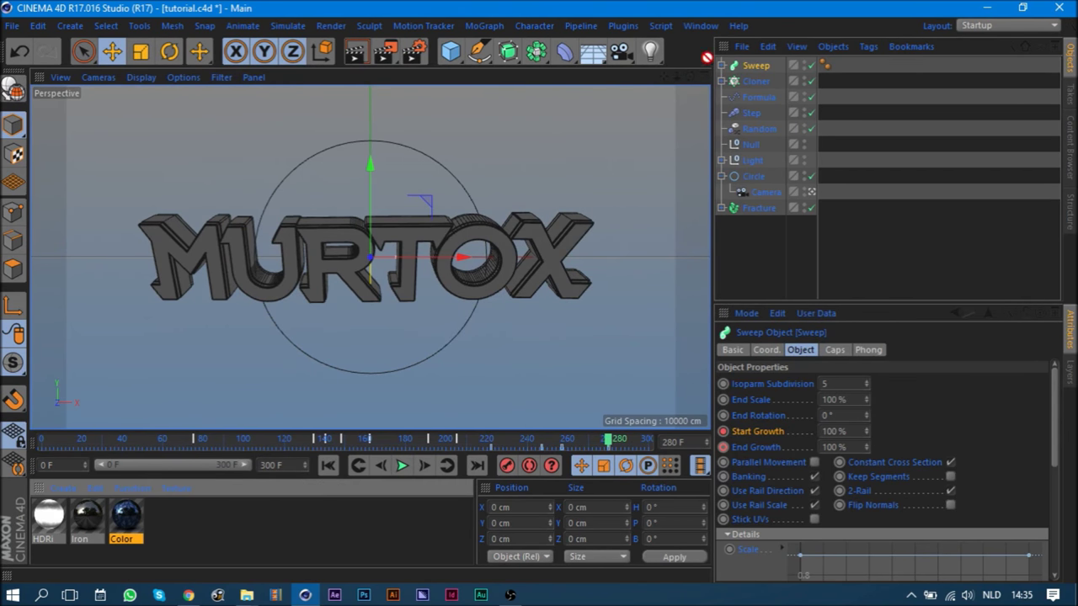
click(844, 414)
click(842, 457)
click(818, 478)
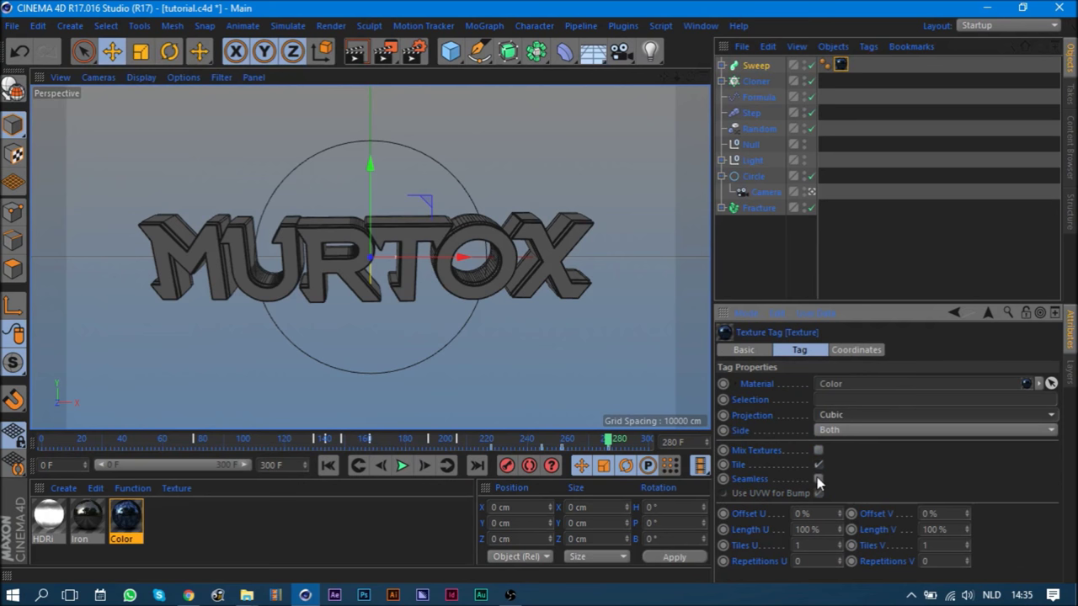
- Preview the ribbon animation from about frame 220, then select the circle at frame 75
click(471, 439)
click(401, 466)
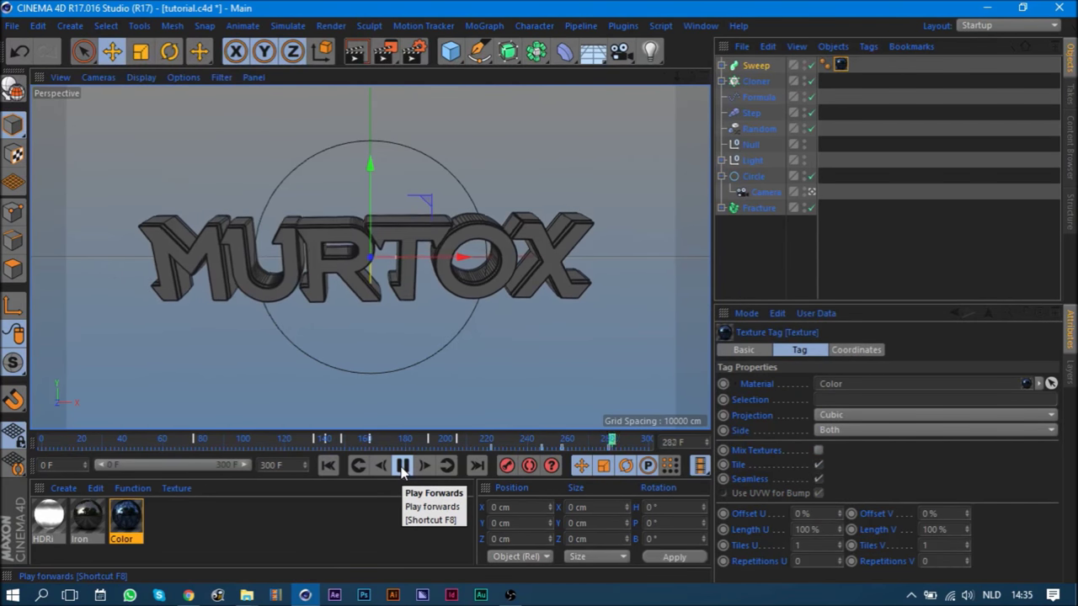
click(401, 468)
click(753, 176)
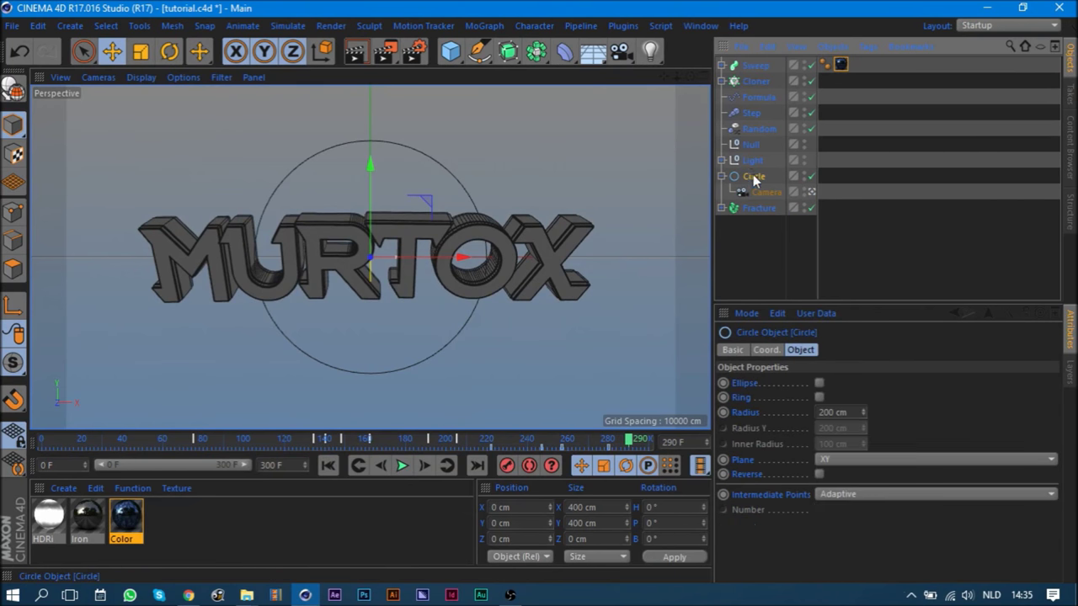
click(192, 438)
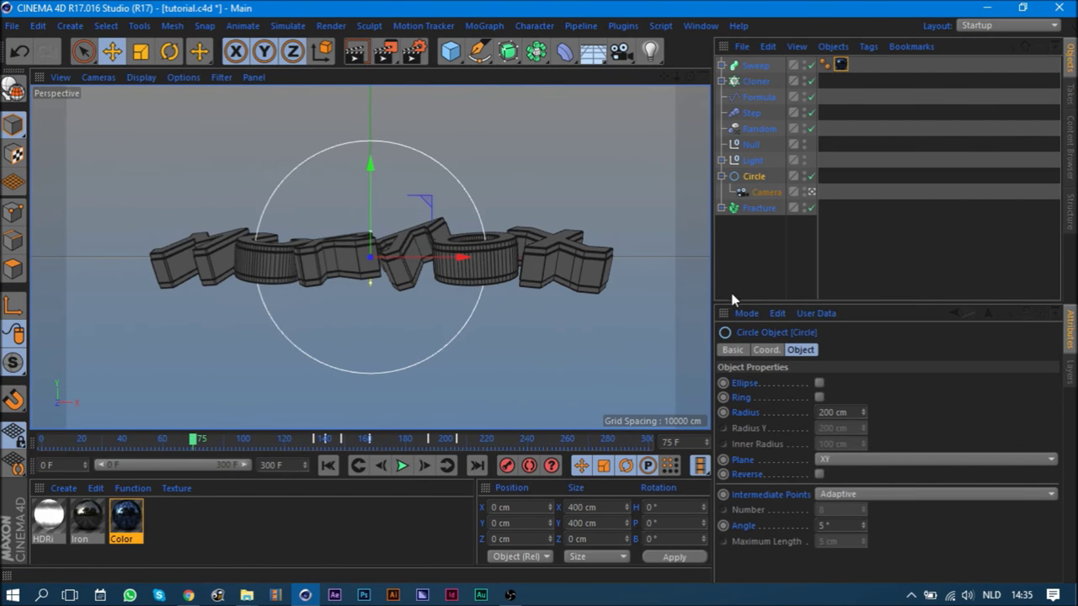
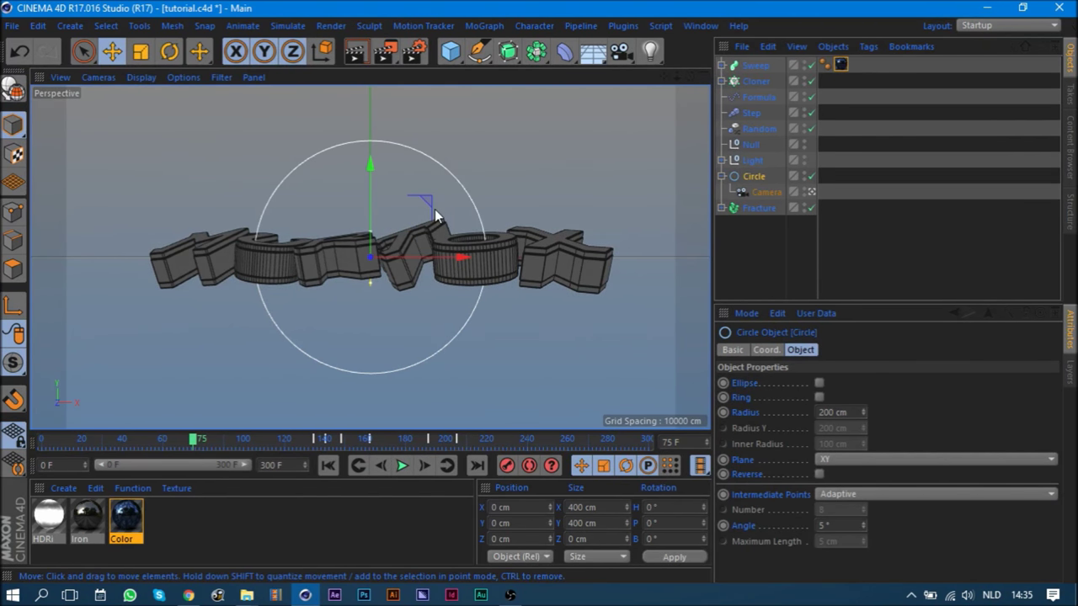
- With the Rotate tool, swing the Circle's camera at frame 70 and set its starting angle at frame 0
key(r)
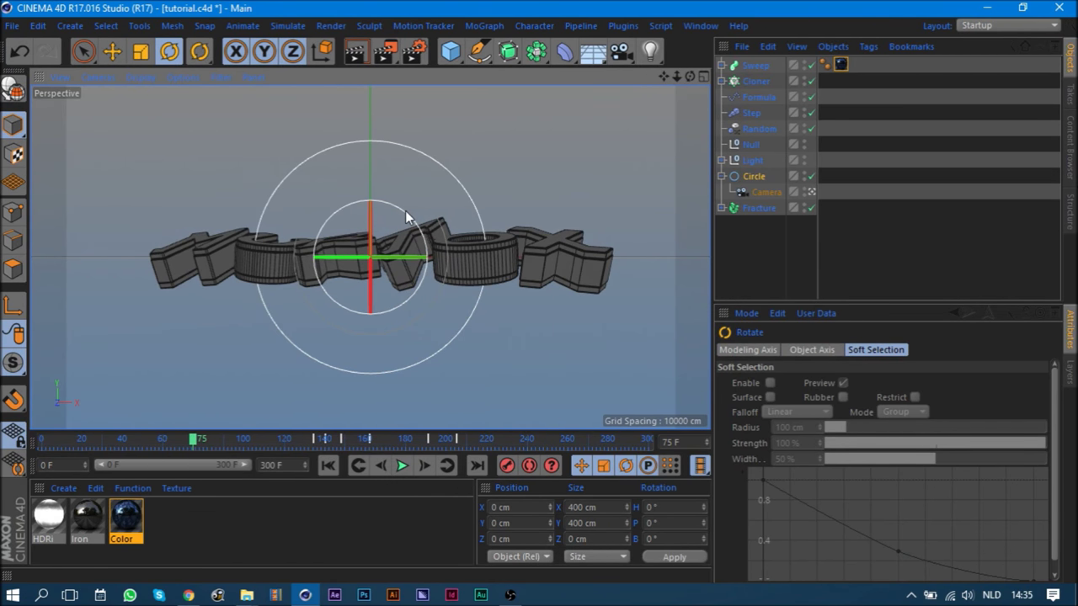
drag(405, 211, 439, 255)
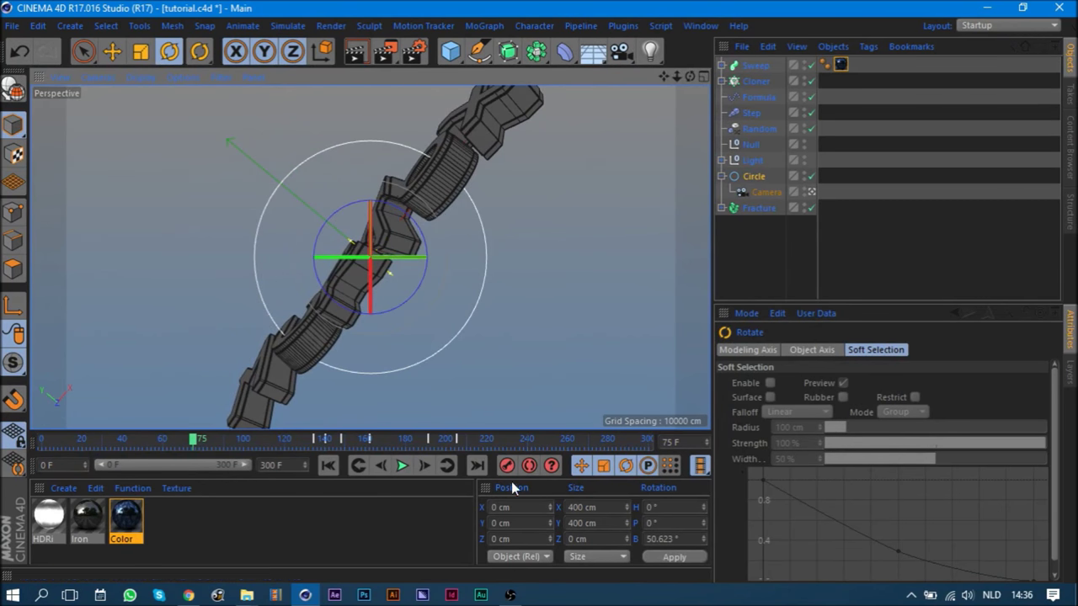
click(380, 466)
click(380, 467)
click(380, 467)
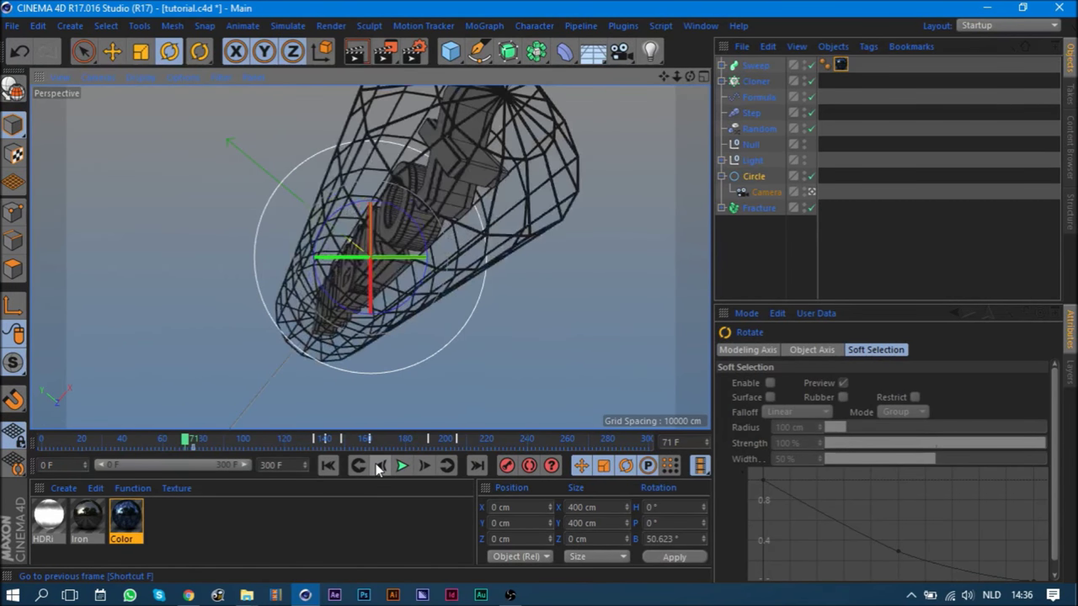
click(380, 467)
click(380, 467)
drag(405, 203, 423, 250)
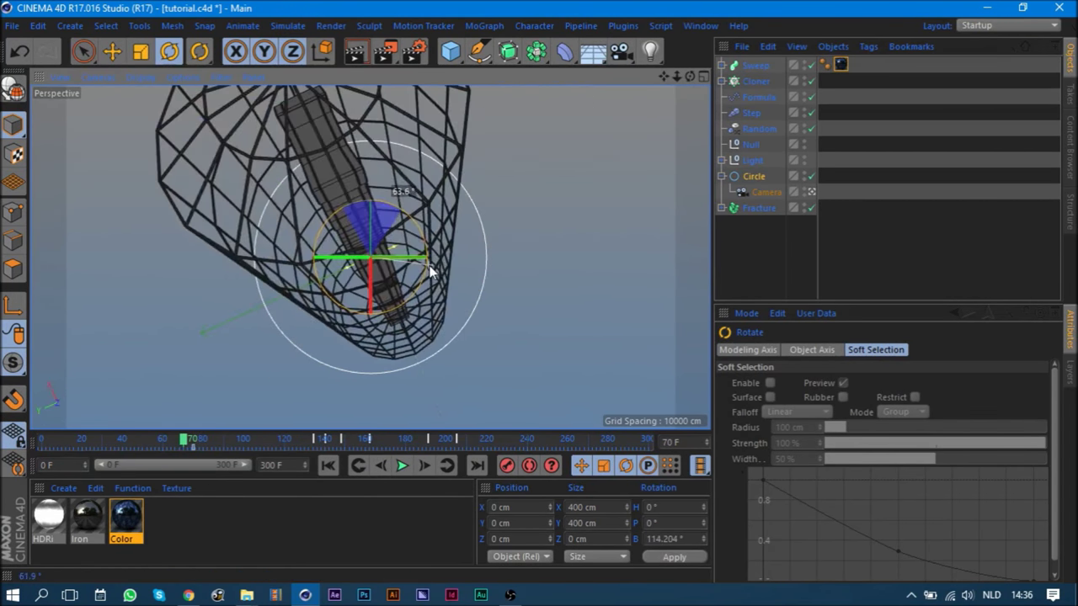
drag(424, 250, 395, 278)
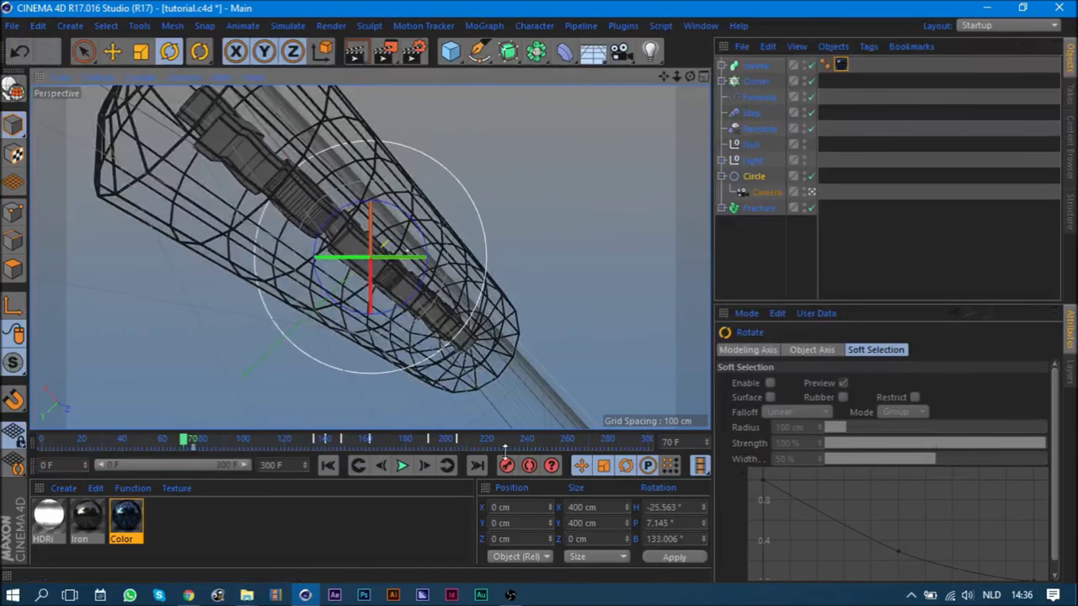
click(329, 467)
mouse_move(410, 220)
mouse_down()
mouse_move(408, 283)
mouse_move(411, 235)
mouse_move(457, 241)
mouse_move(468, 395)
mouse_up()
- Preview the camera move and readjust the Circle's rotation at frames 0 and 70
click(401, 466)
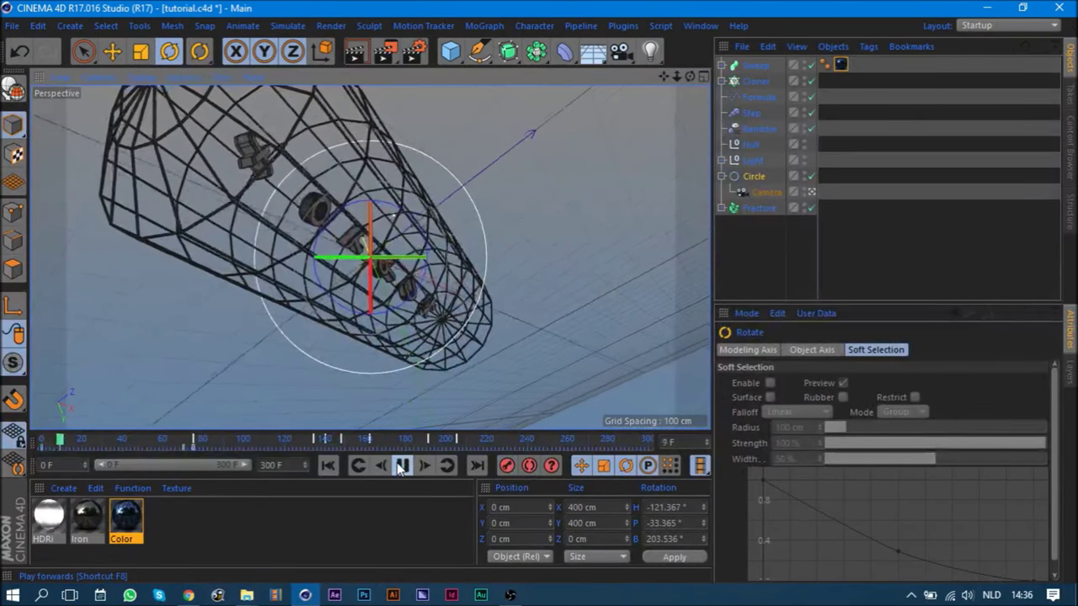
click(327, 466)
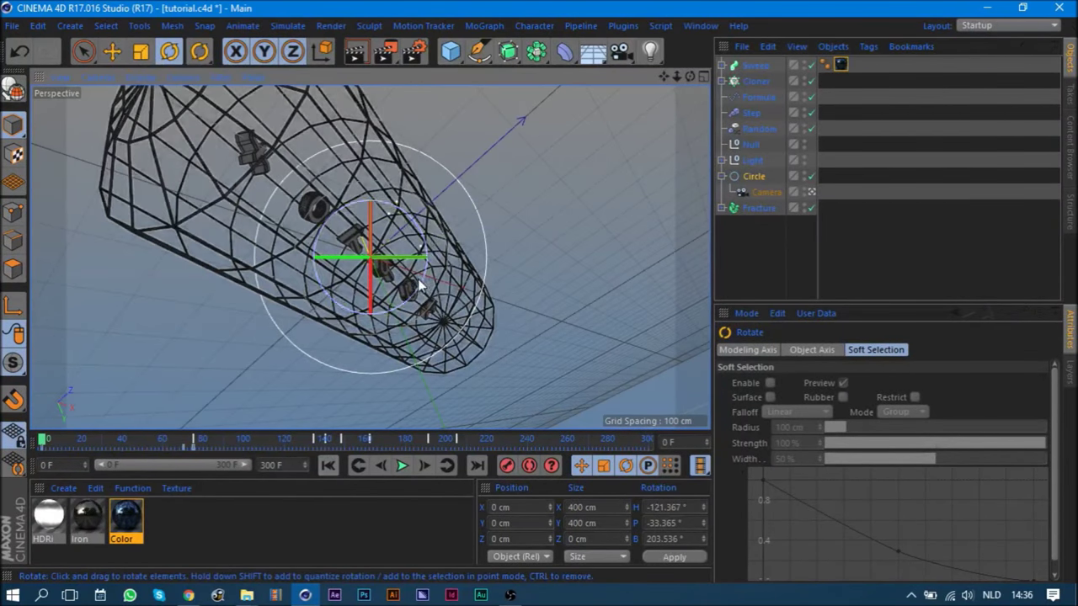
drag(418, 279, 275, 330)
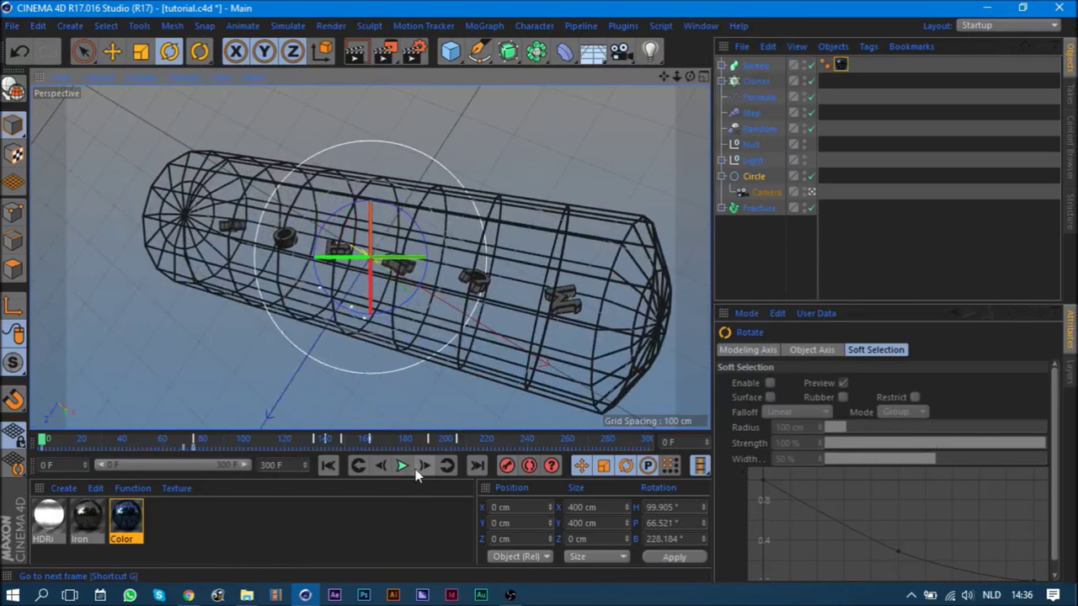
click(402, 466)
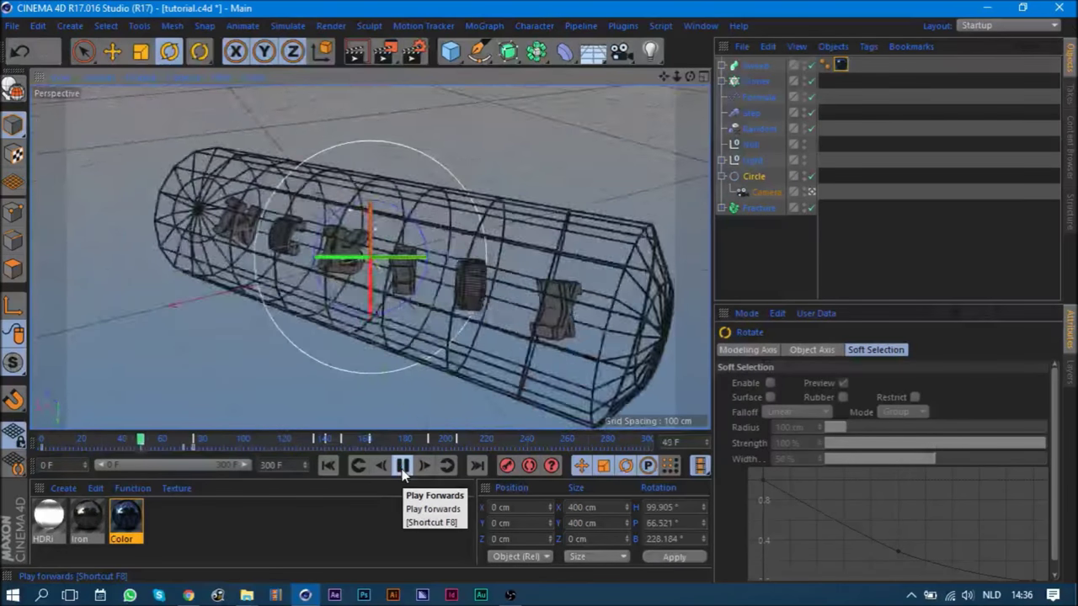
click(404, 468)
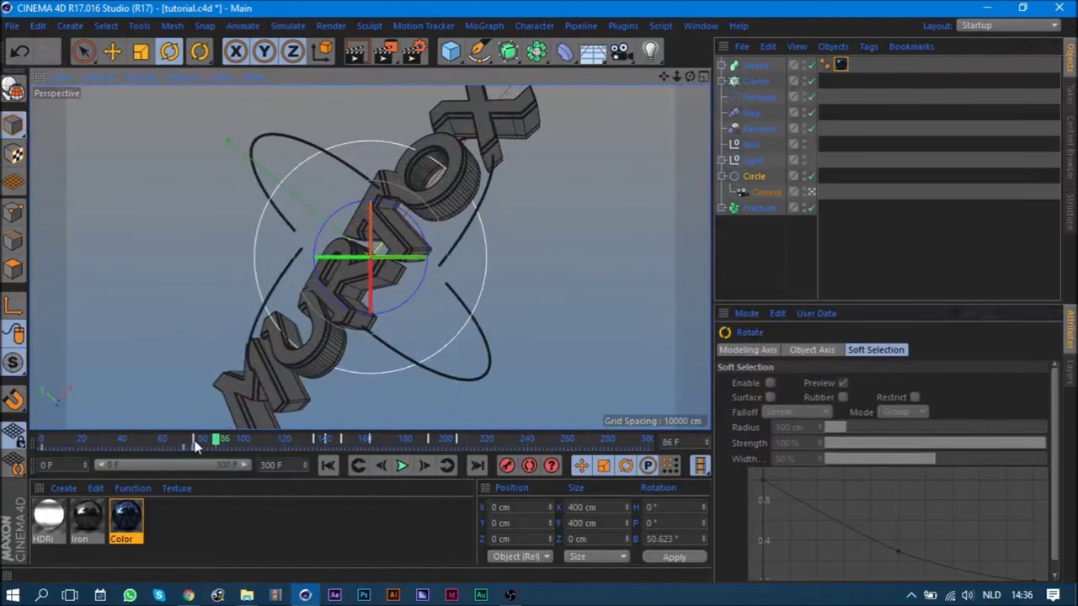
click(187, 442)
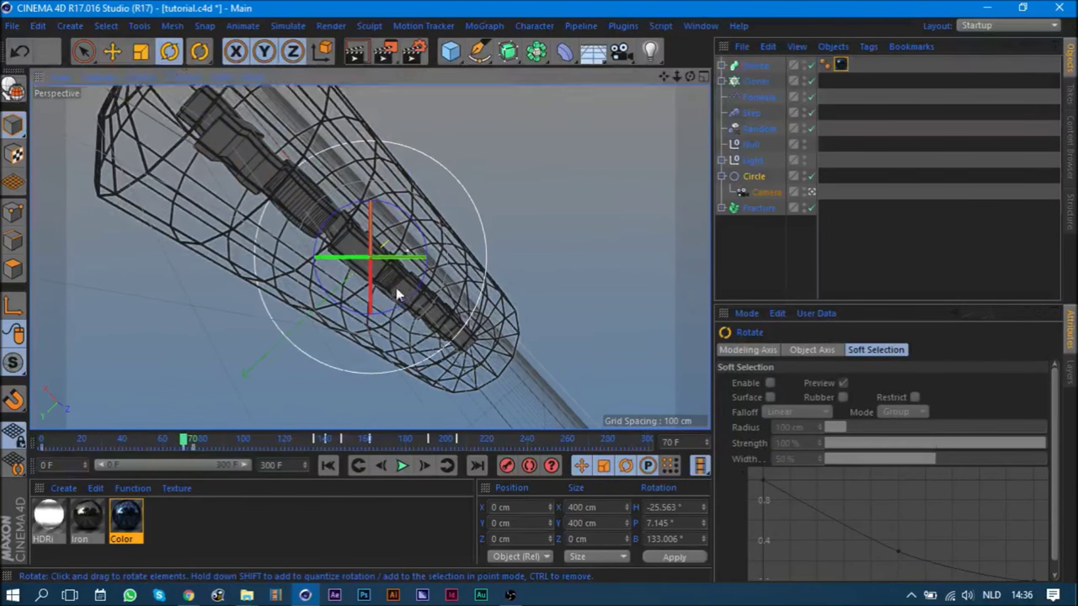
drag(396, 320, 455, 278)
drag(187, 441, 196, 454)
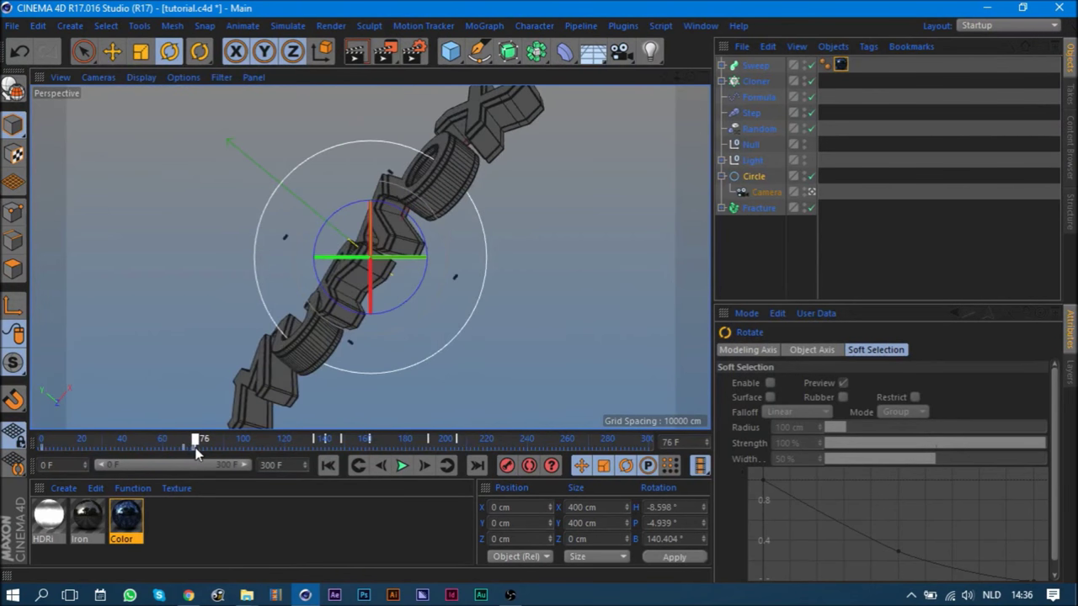
click(355, 470)
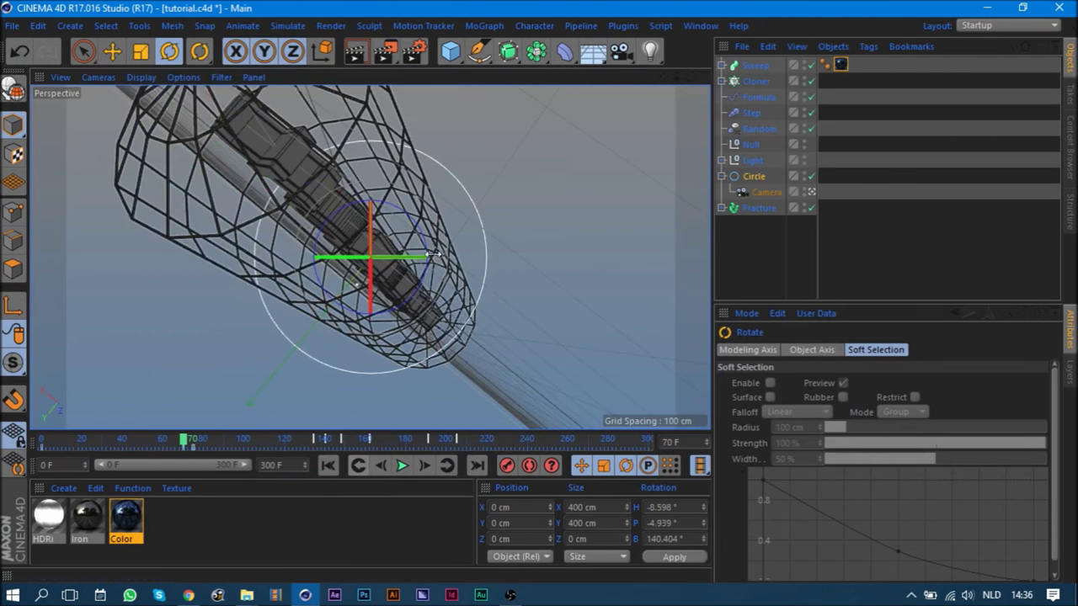
drag(419, 227, 406, 347)
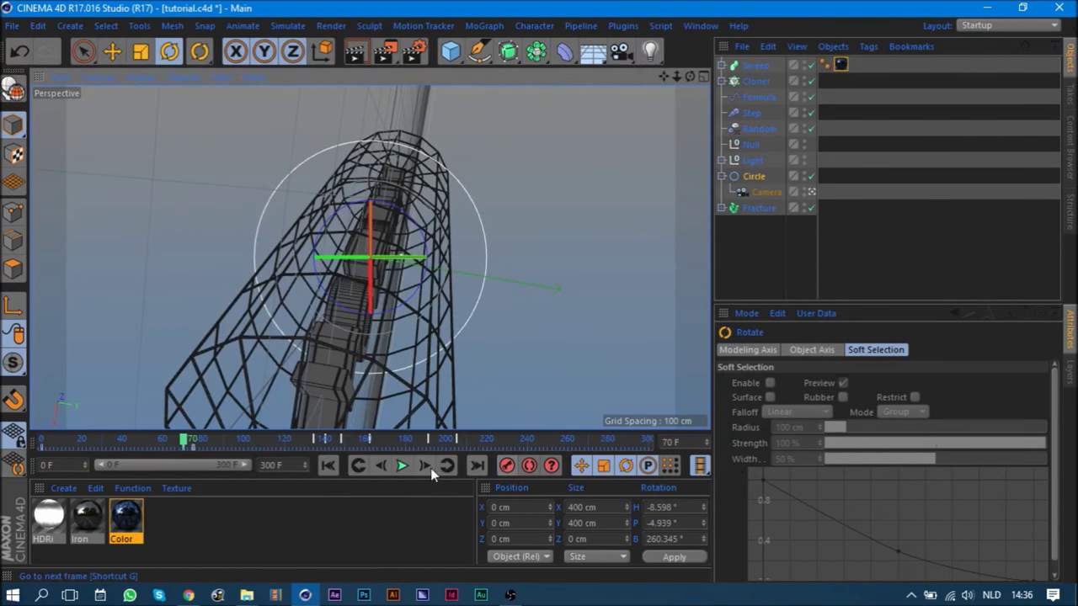
- Preview to frame 84, then select and delete the 18 stray timeline keys
click(425, 467)
click(426, 467)
click(425, 467)
click(426, 467)
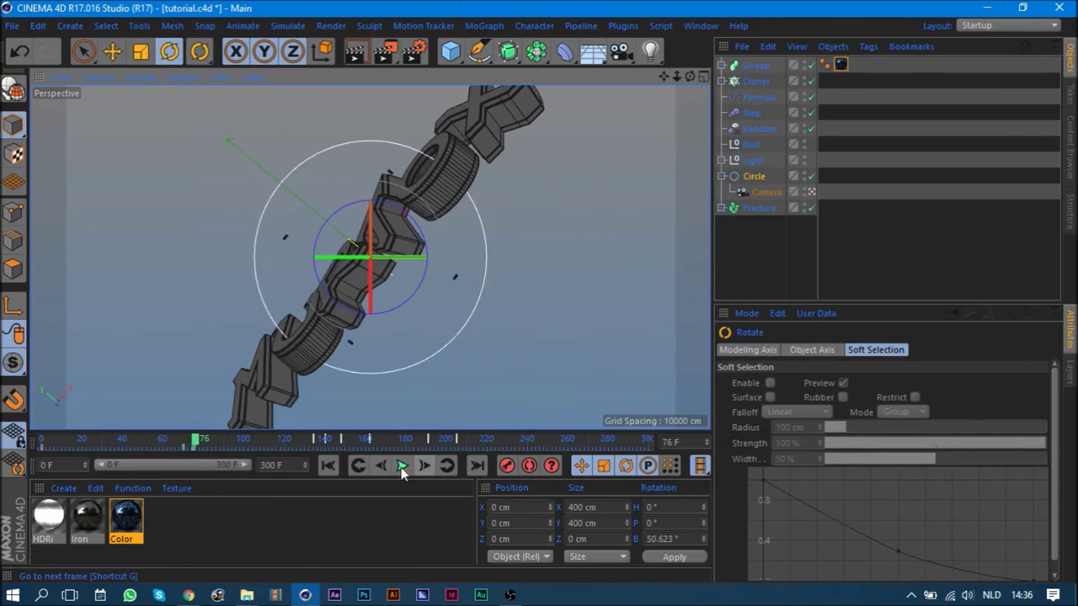
click(327, 466)
click(401, 469)
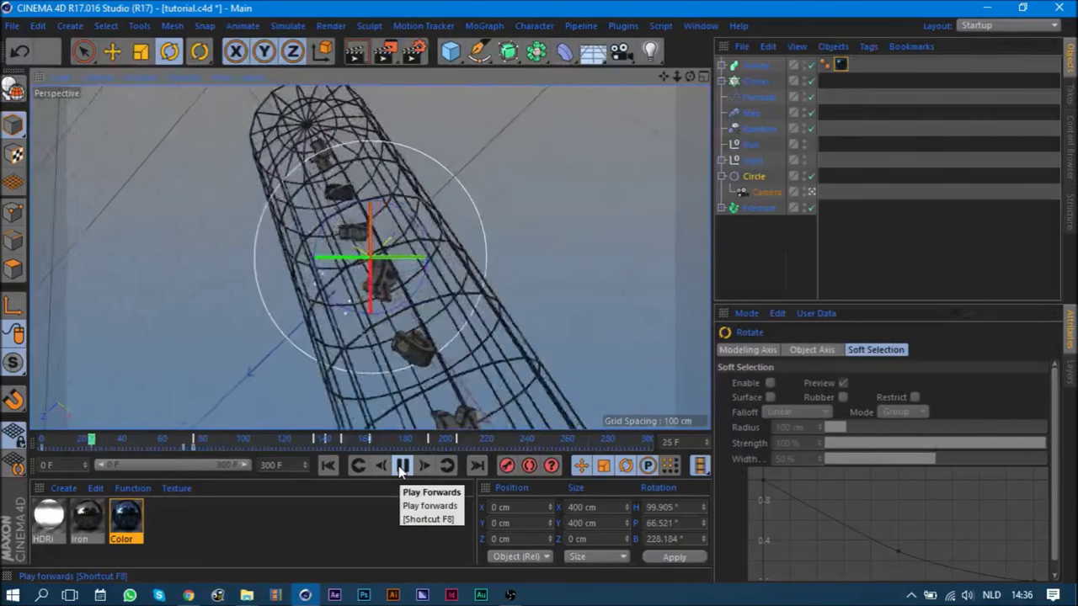
click(401, 469)
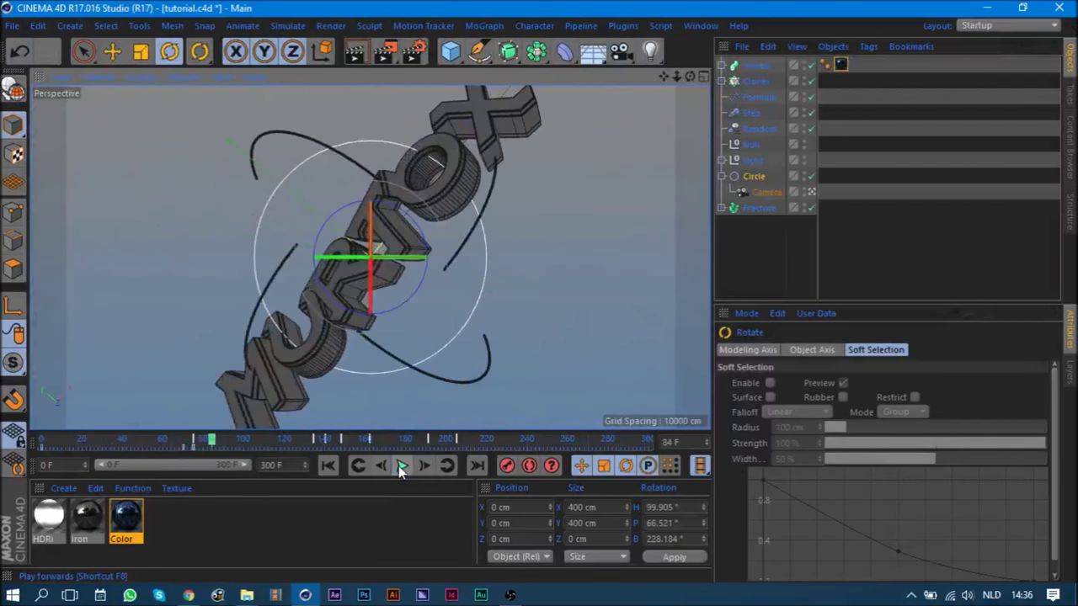
drag(189, 447, 34, 448)
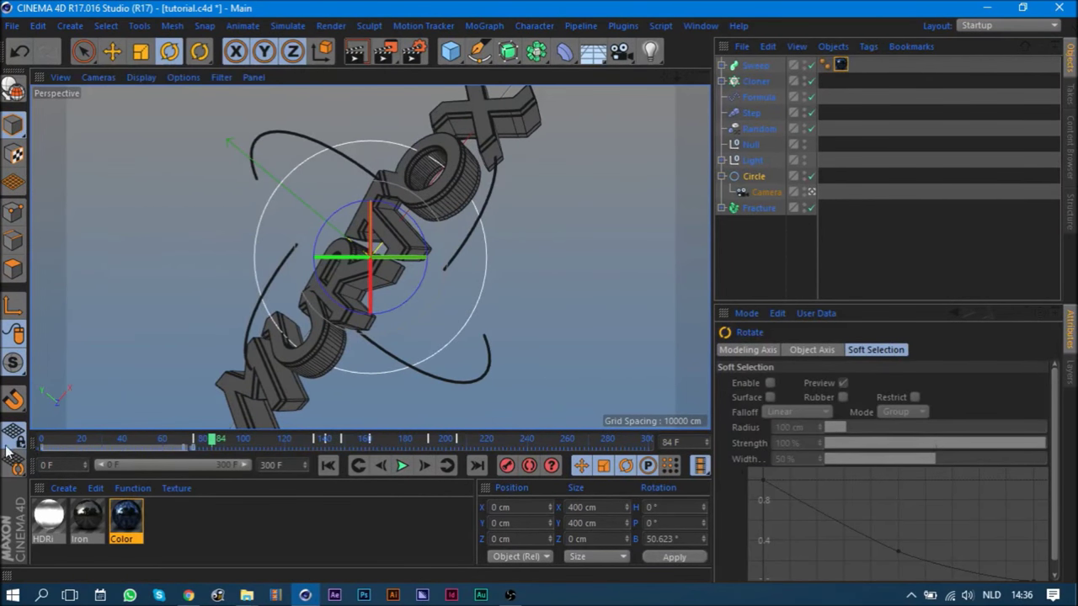
right_click(91, 448)
click(93, 467)
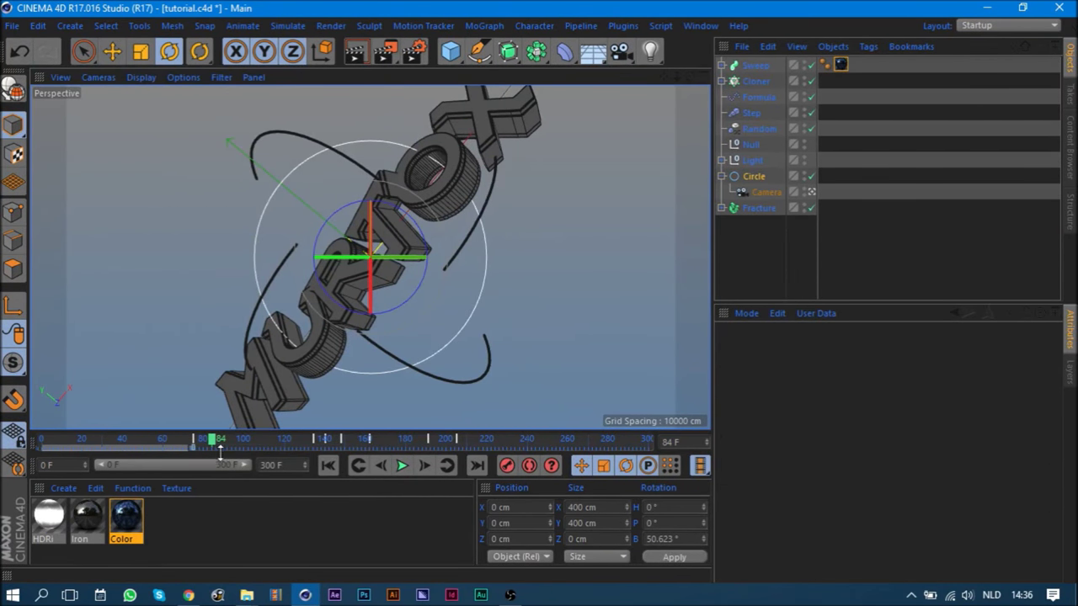
- Re-key the Circle at about 245° bank at frame 70 and looking down the cage at frame 0
click(197, 442)
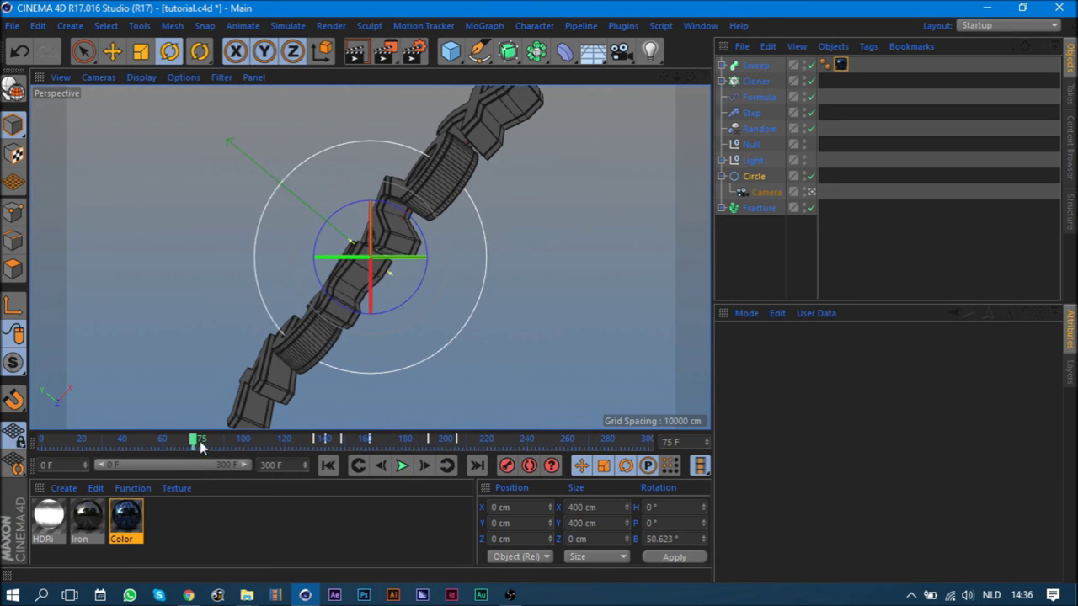
click(380, 468)
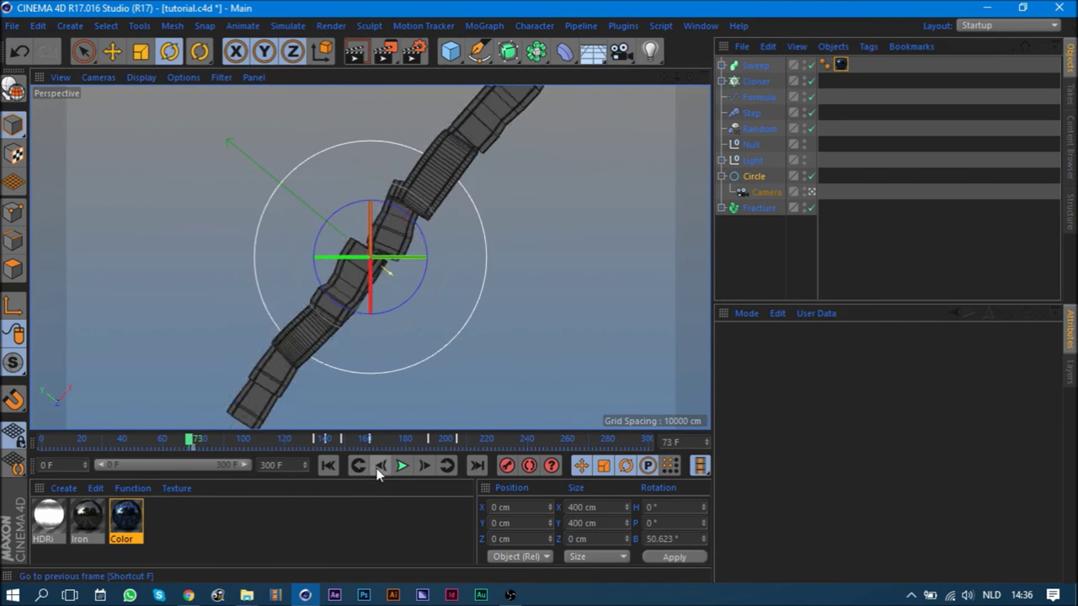
click(431, 472)
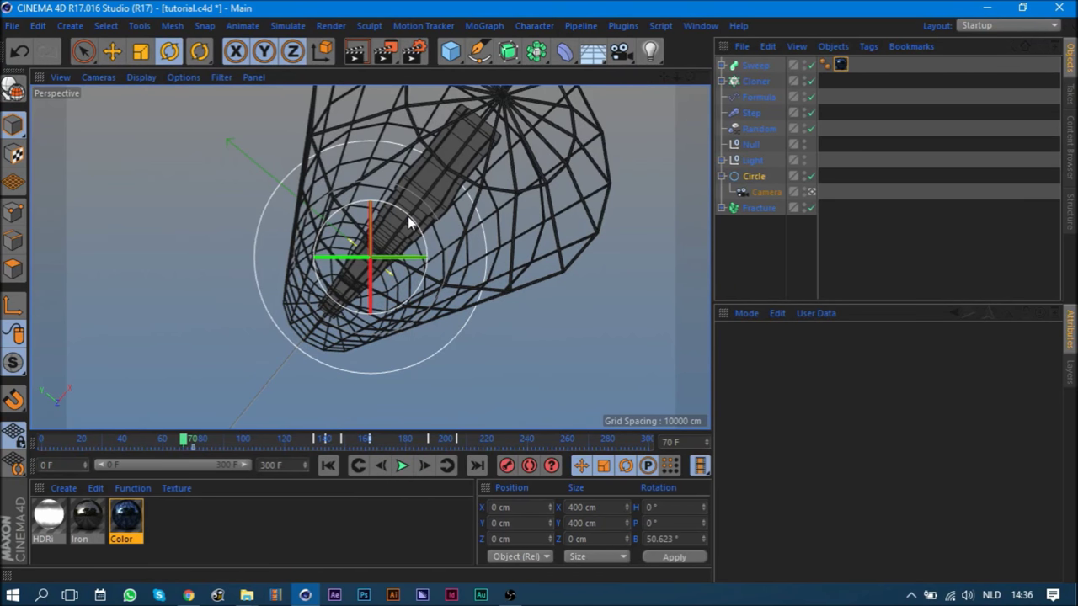
drag(407, 216, 457, 451)
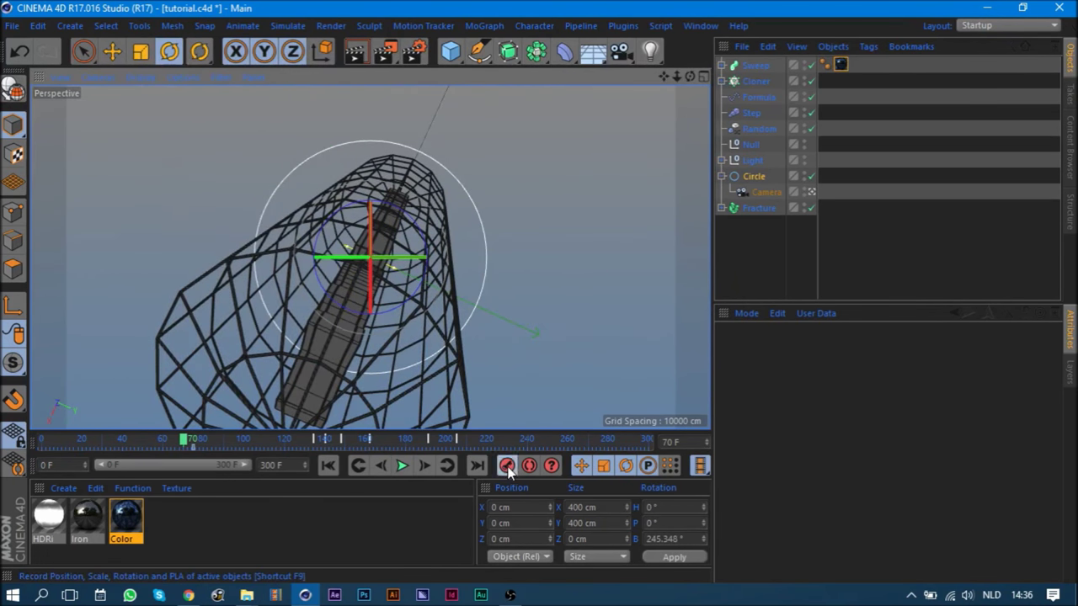
click(328, 465)
drag(415, 224, 496, 450)
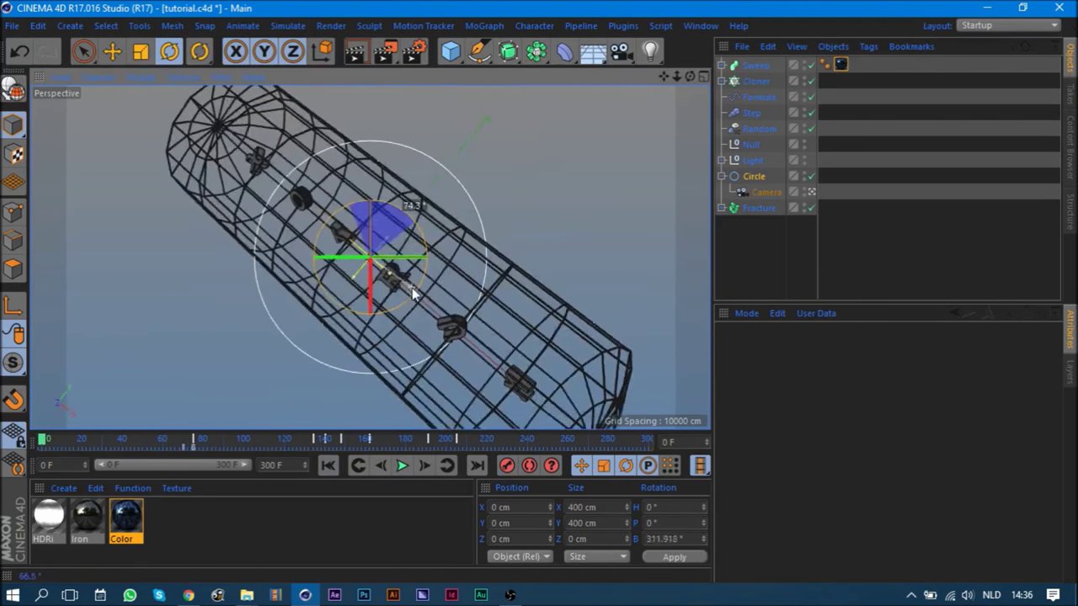
click(402, 466)
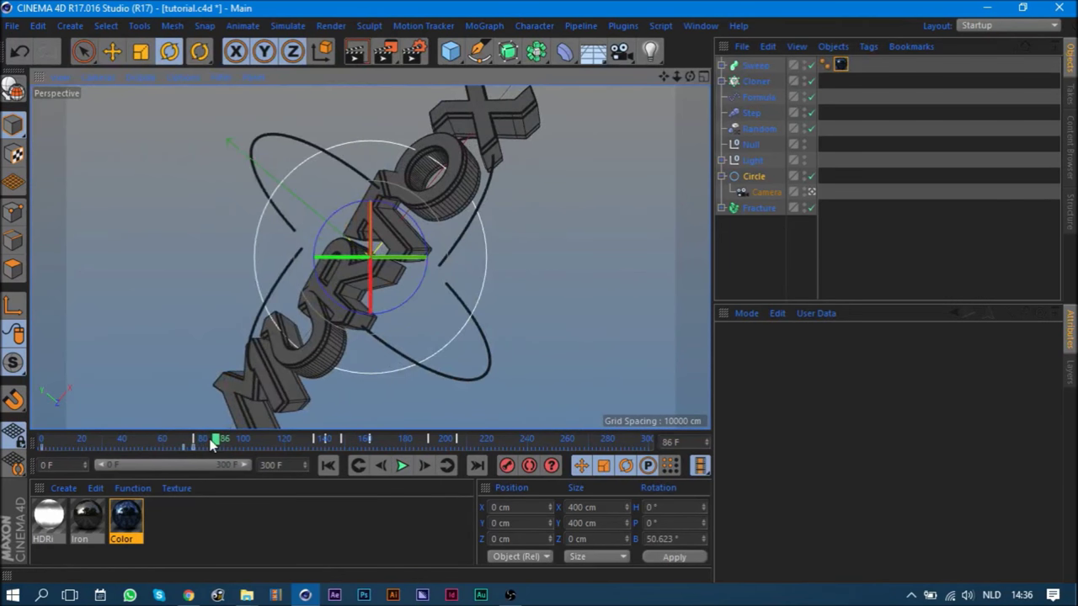
click(759, 208)
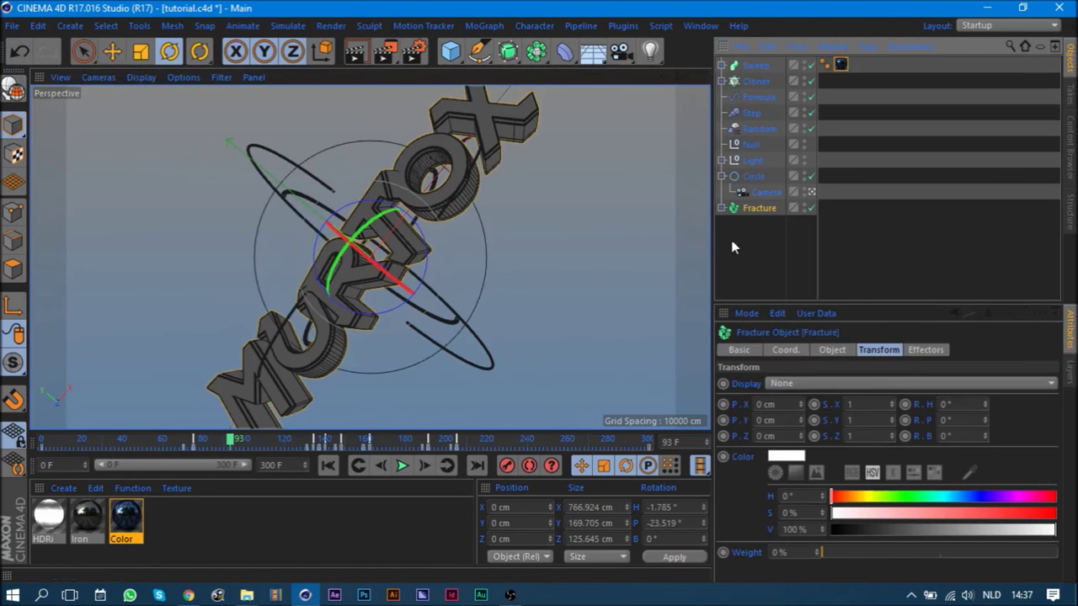
- Rotate the Circle around frames 131–134, banking it to about -140 degrees
click(448, 466)
click(755, 176)
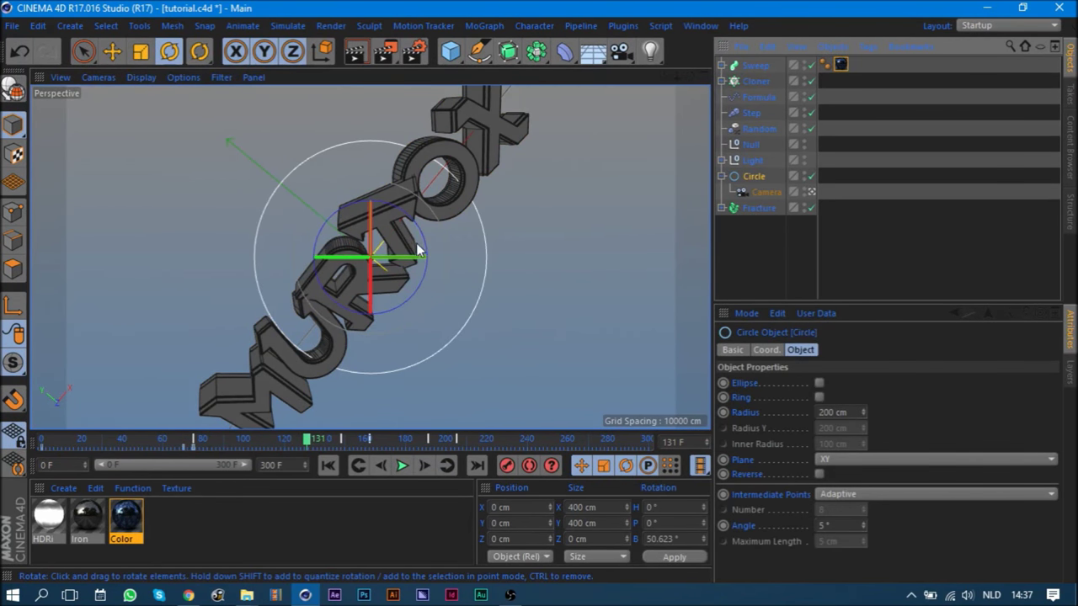
mouse_move(420, 229)
mouse_down()
mouse_move(390, 174)
mouse_move(363, 163)
mouse_up()
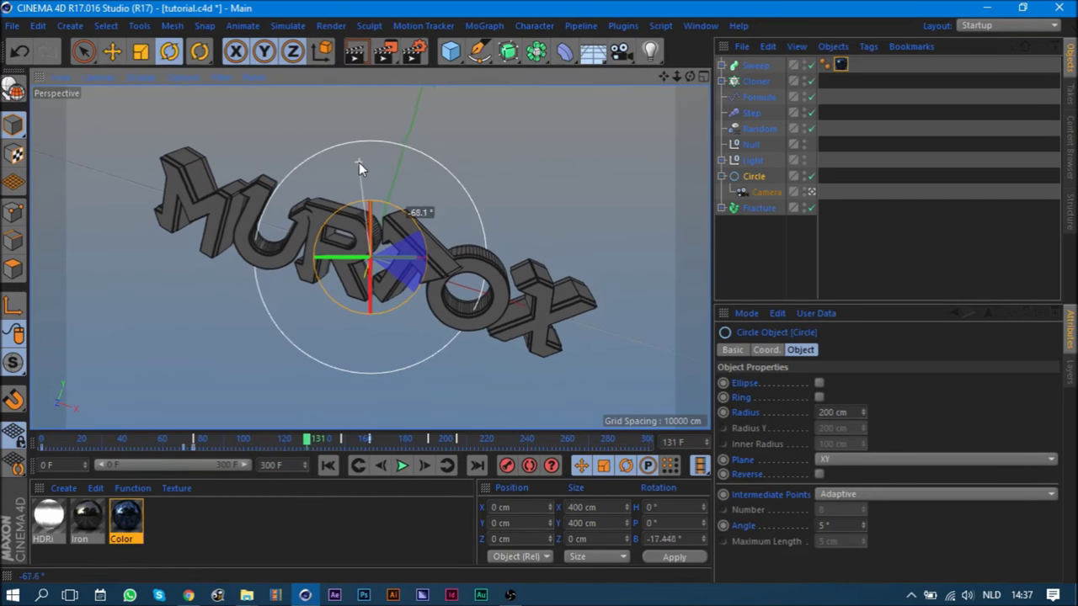
drag(363, 164, 359, 163)
click(424, 466)
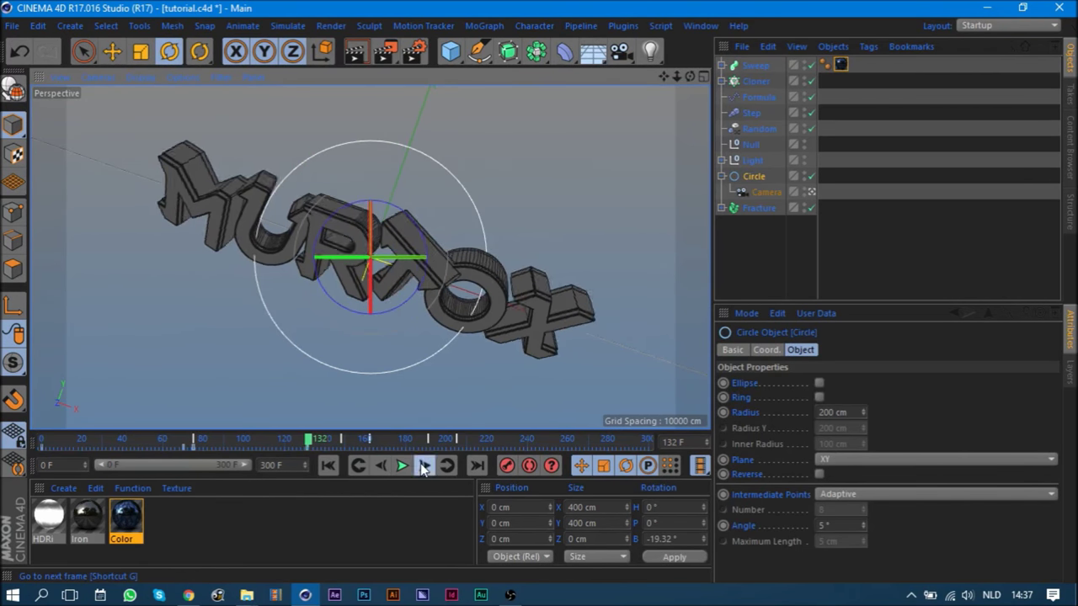
click(421, 464)
click(420, 463)
drag(390, 206, 260, 284)
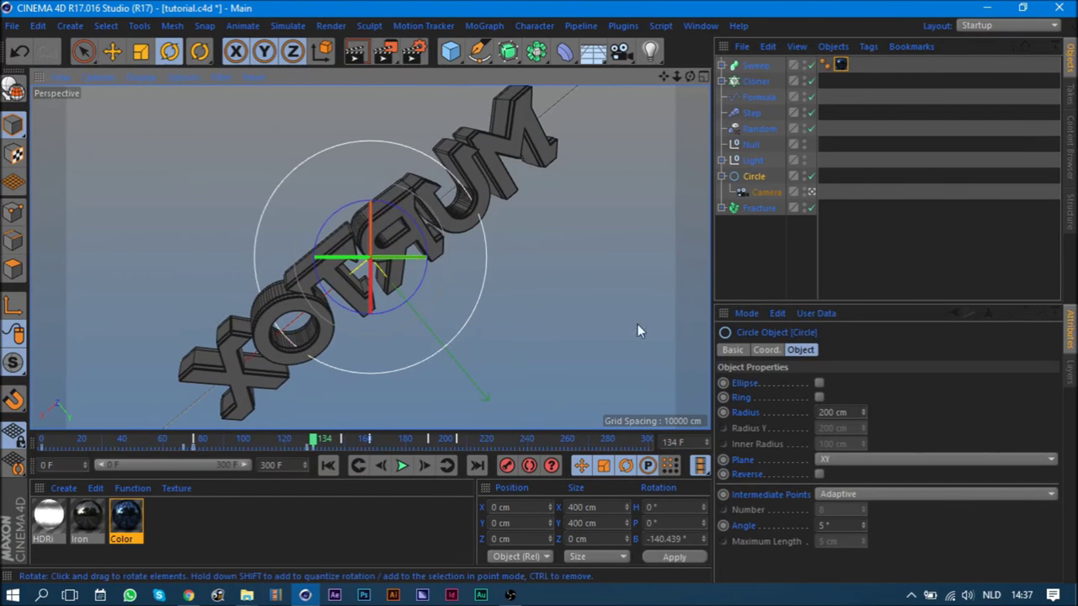
click(762, 208)
- Tilt the Circle around frames 137–140 and record its rotation keyframe
click(446, 465)
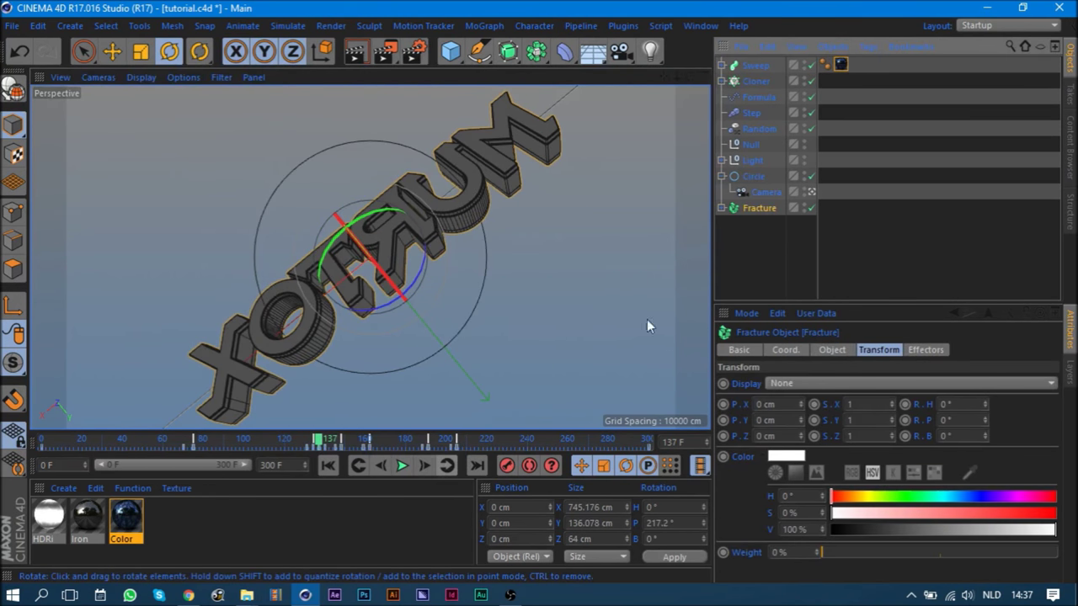
click(753, 176)
drag(400, 214, 350, 202)
click(507, 467)
click(424, 465)
click(423, 466)
click(424, 465)
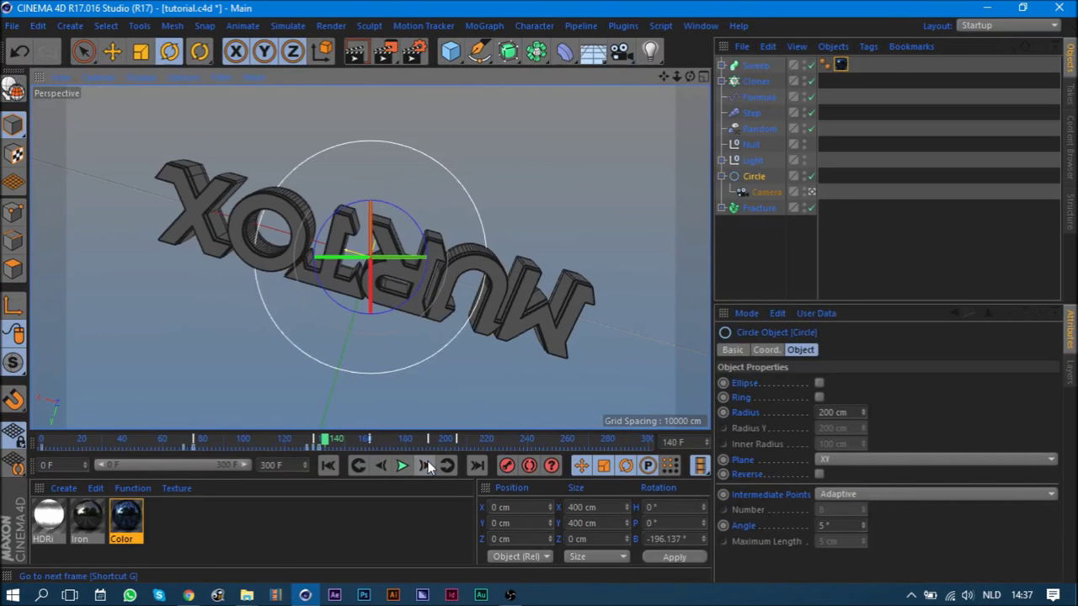
mouse_move(411, 216)
mouse_down()
mouse_move(352, 199)
mouse_move(286, 214)
mouse_up()
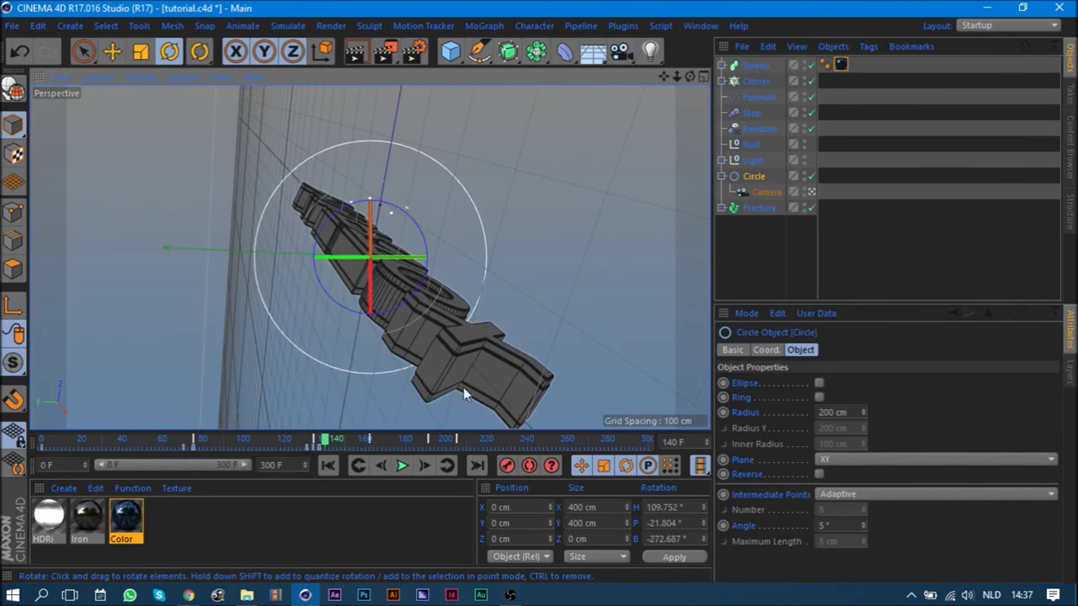
click(423, 466)
click(382, 465)
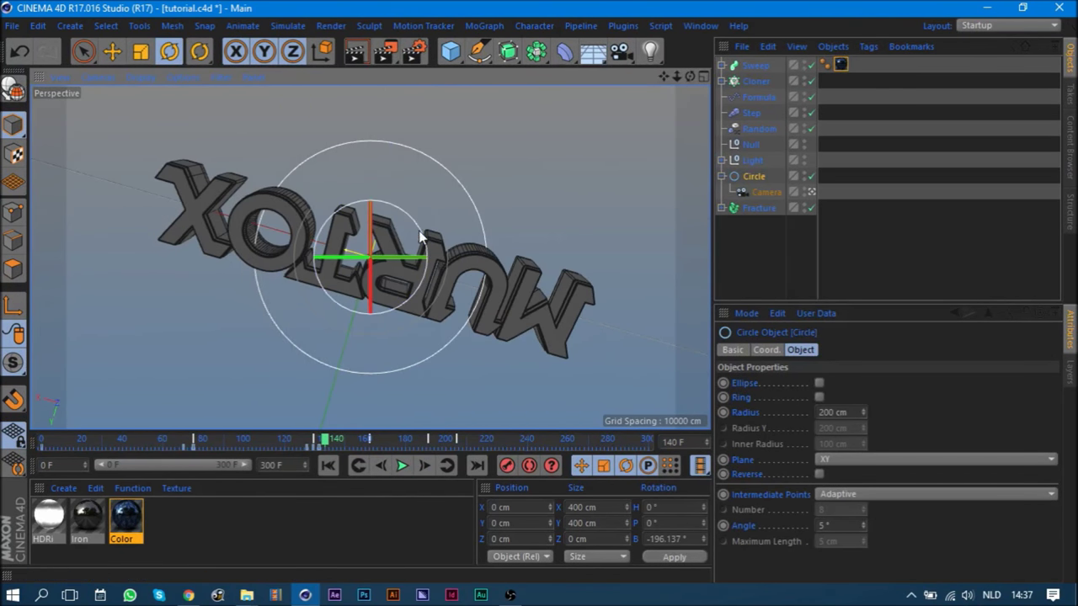
mouse_move(408, 213)
mouse_down()
mouse_move(376, 206)
mouse_move(337, 257)
mouse_up()
click(506, 467)
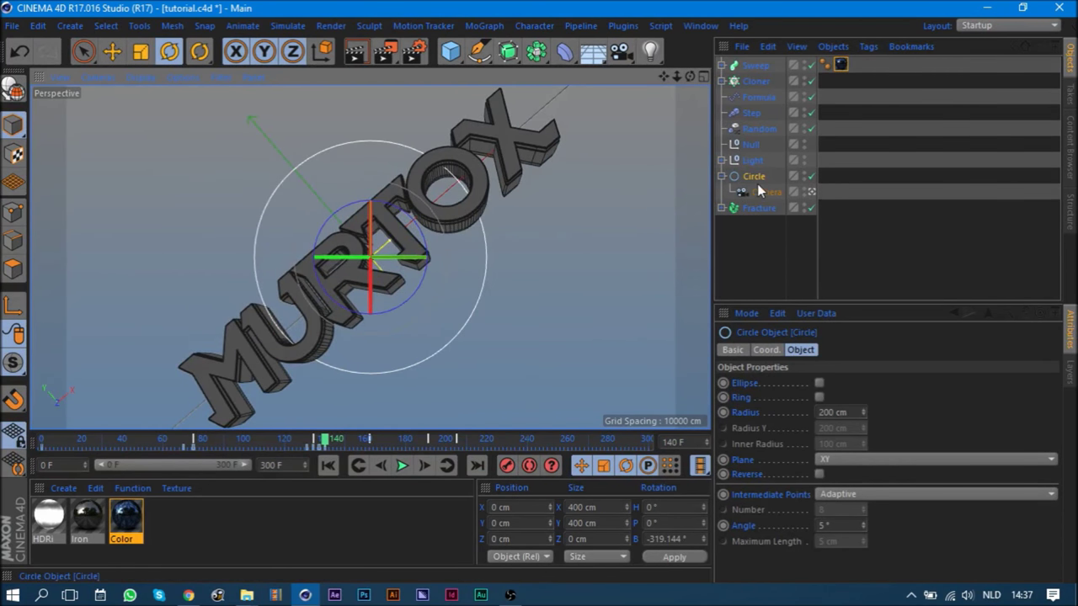
- Turn the Circle at frame 148 so the MURTOX text goes edgewise
click(759, 208)
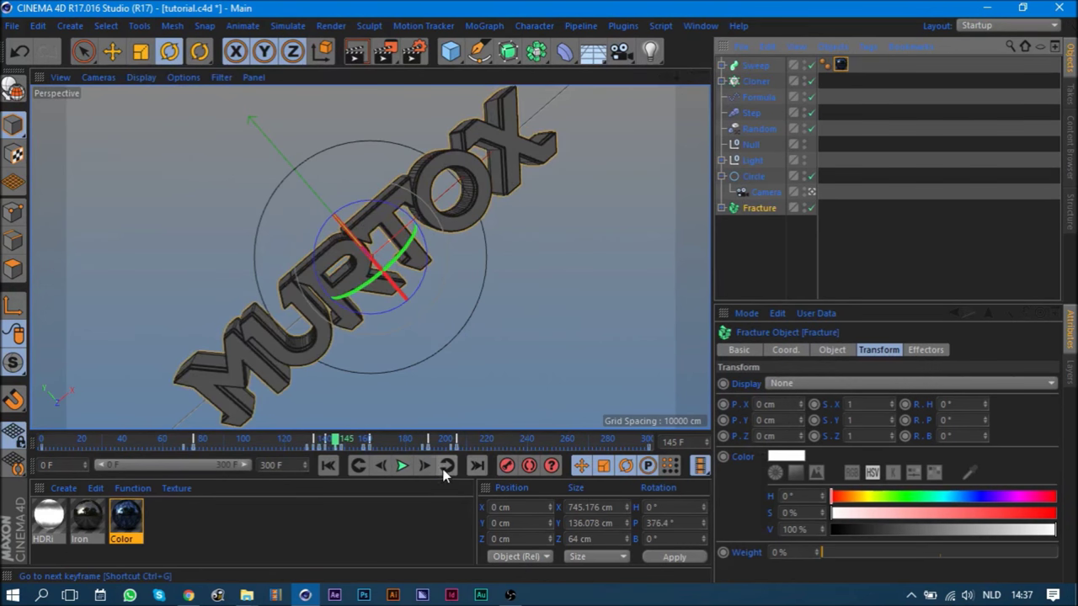
click(754, 176)
drag(412, 221, 359, 182)
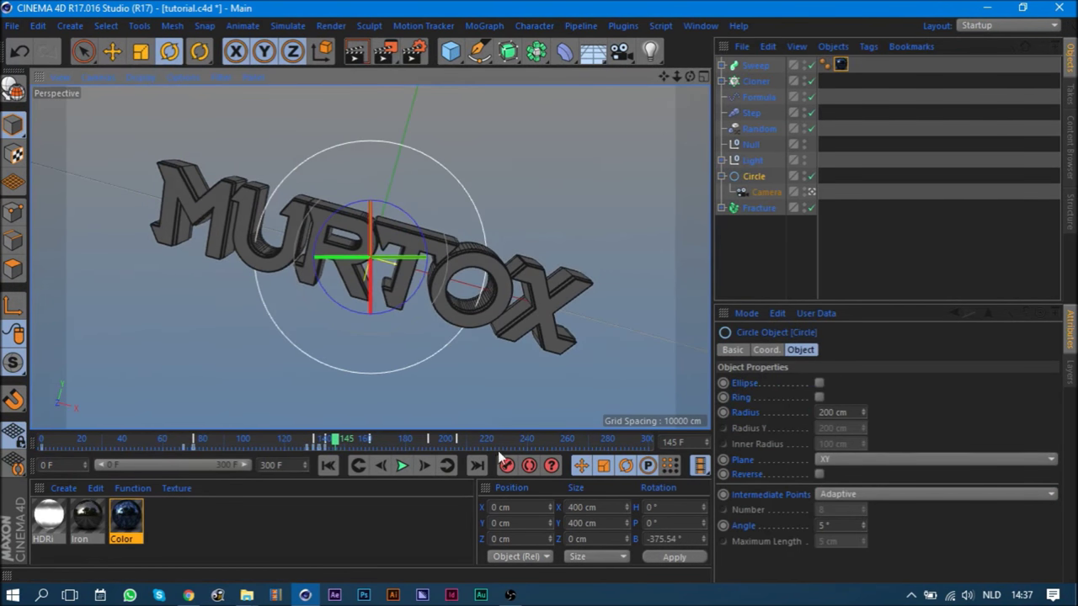
click(425, 464)
click(426, 465)
click(425, 465)
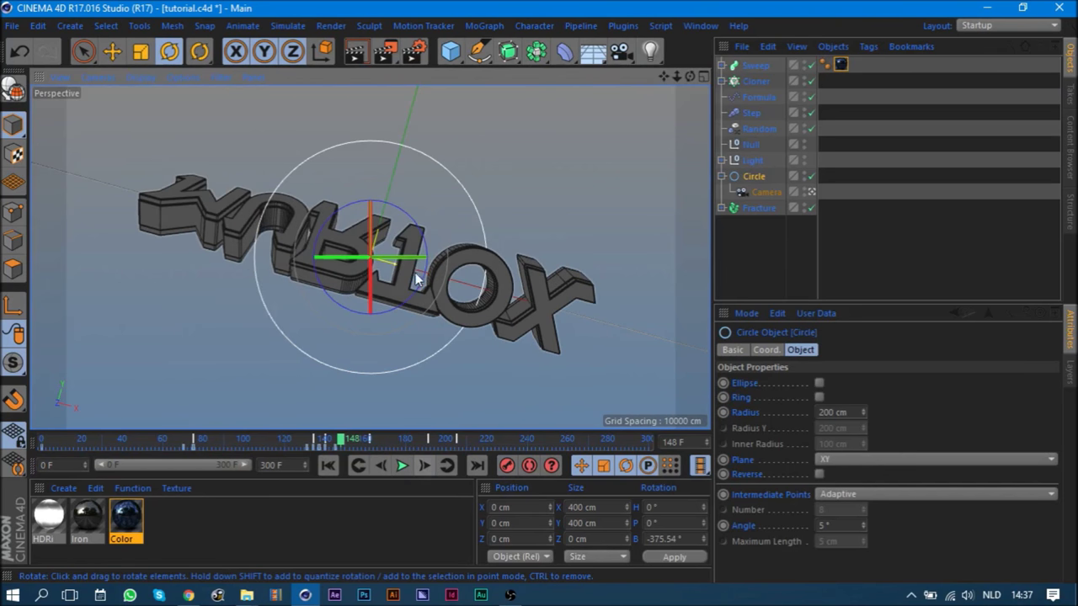
mouse_move(415, 225)
mouse_down()
mouse_move(259, 284)
mouse_move(382, 248)
mouse_move(393, 257)
mouse_up()
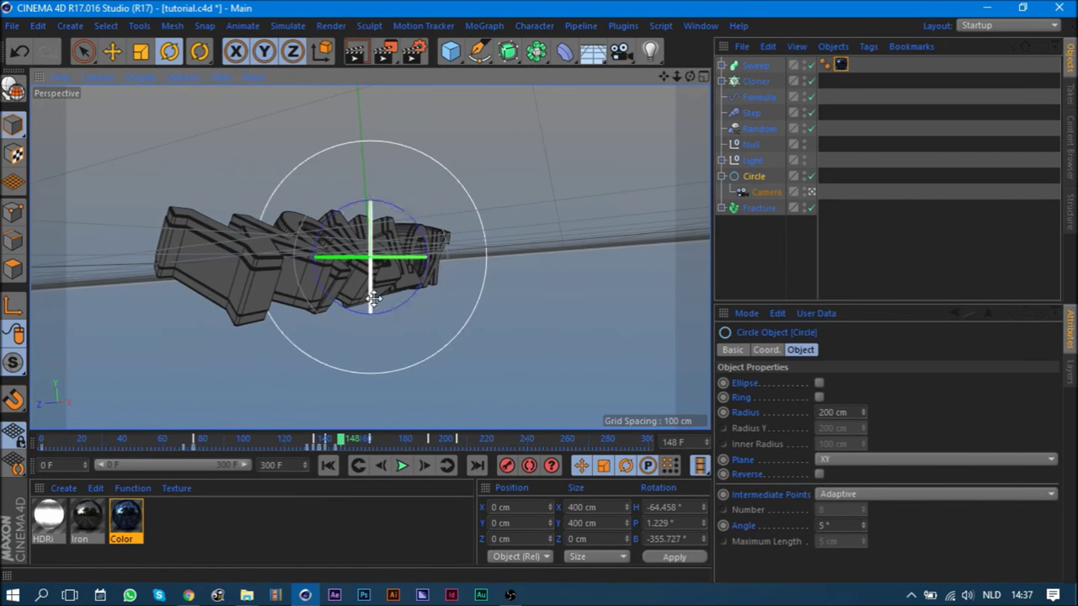
- Roll the Circle about 16 degrees and record a keyframe at frame 148
drag(282, 438, 348, 448)
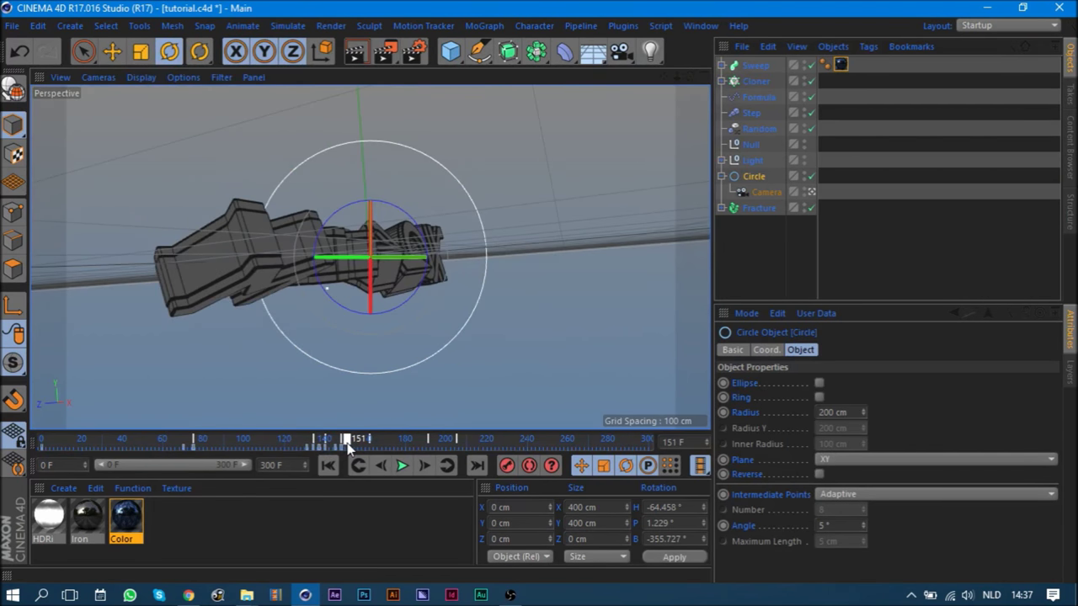
mouse_move(413, 224)
mouse_down()
mouse_move(429, 257)
mouse_move(427, 291)
mouse_up()
click(359, 466)
click(506, 464)
- Rotate the Circle from frame 159 to 162 until the text stands vertical, and record it
click(757, 208)
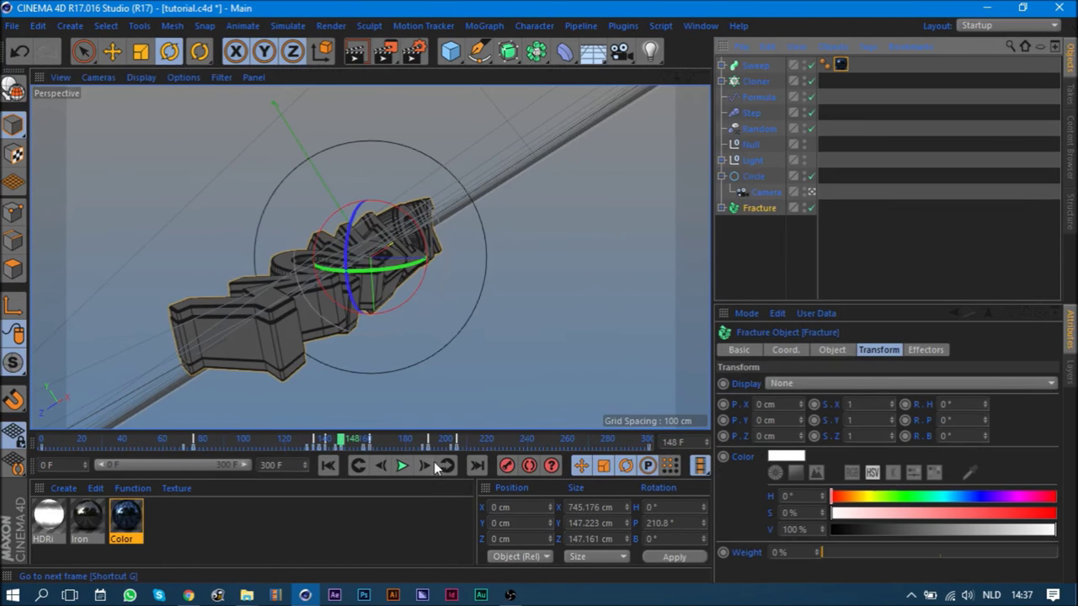
click(447, 465)
click(746, 177)
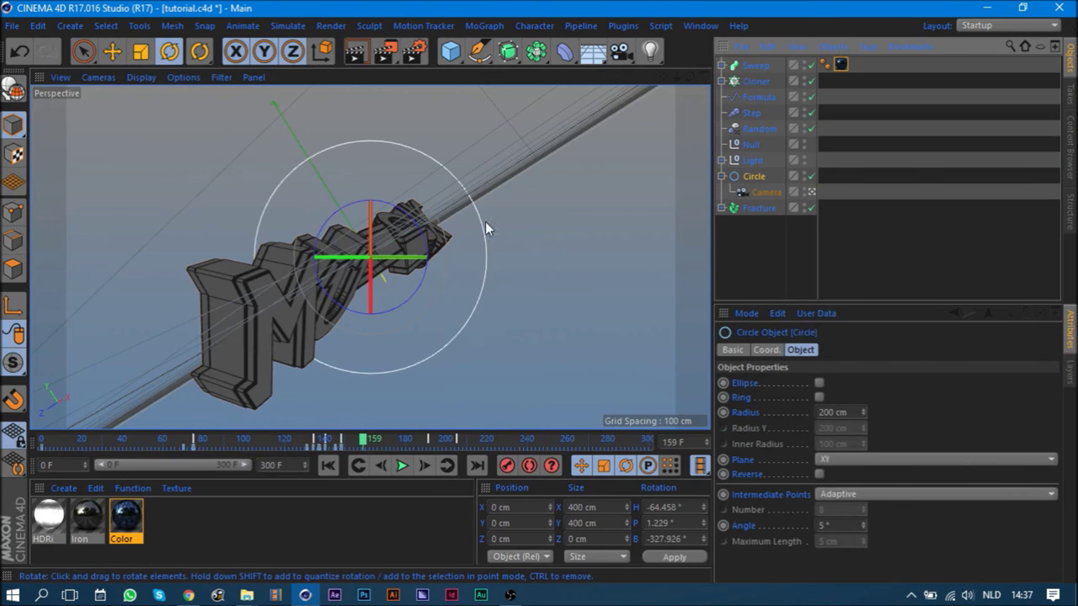
click(397, 278)
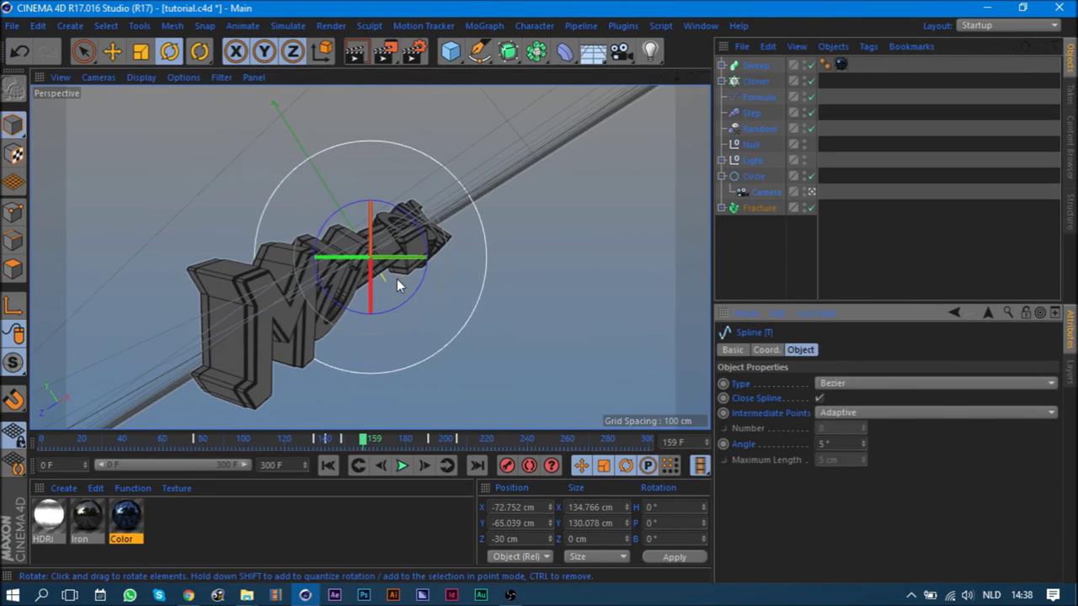
click(754, 177)
mouse_move(396, 252)
mouse_down()
mouse_move(386, 253)
mouse_move(419, 286)
mouse_move(467, 294)
mouse_move(484, 320)
mouse_up()
click(423, 466)
click(424, 466)
click(424, 466)
mouse_move(410, 217)
mouse_down()
mouse_move(426, 239)
mouse_move(407, 320)
mouse_move(384, 319)
mouse_up()
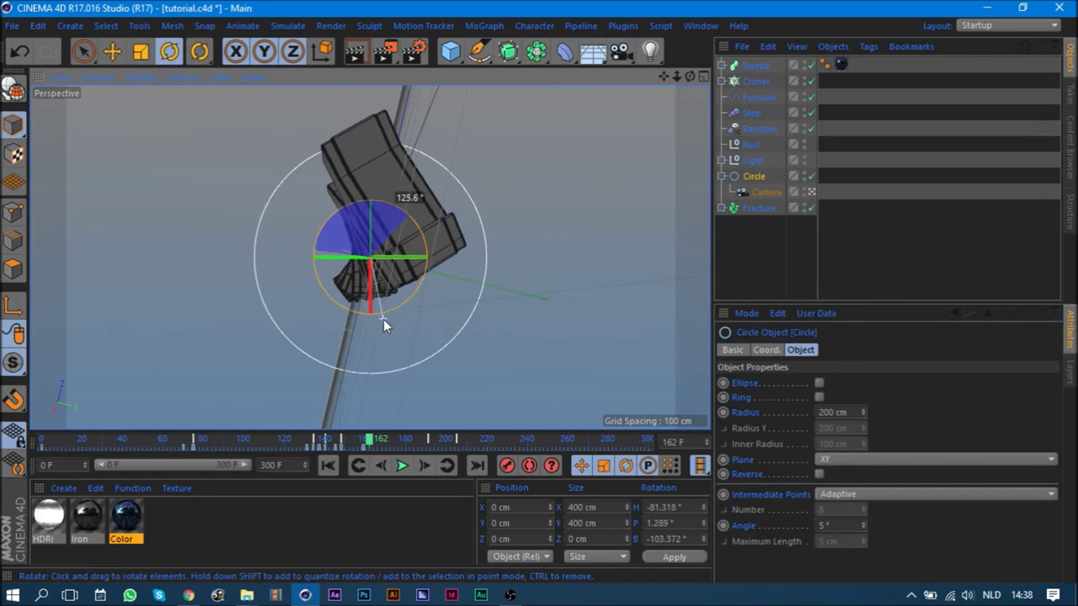
mouse_move(402, 284)
mouse_down()
mouse_move(379, 361)
mouse_move(374, 350)
mouse_up()
mouse_move(409, 217)
mouse_down()
mouse_move(386, 235)
mouse_move(440, 268)
mouse_up()
click(509, 464)
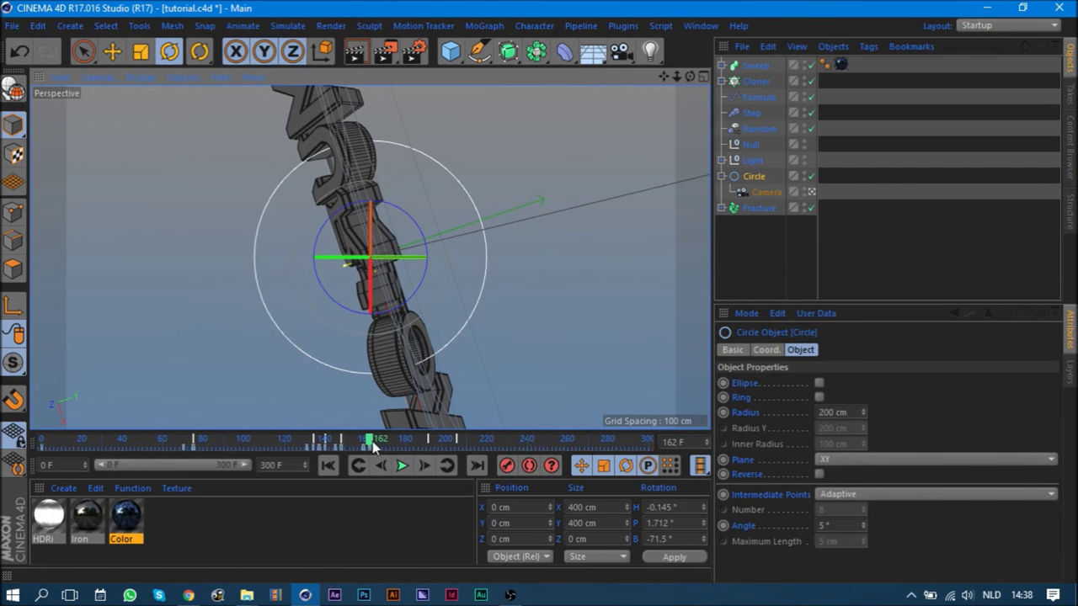
- Roll the Circle so MURTOX lies diagonally, then faces forward with H and P set to 0
drag(368, 440, 389, 447)
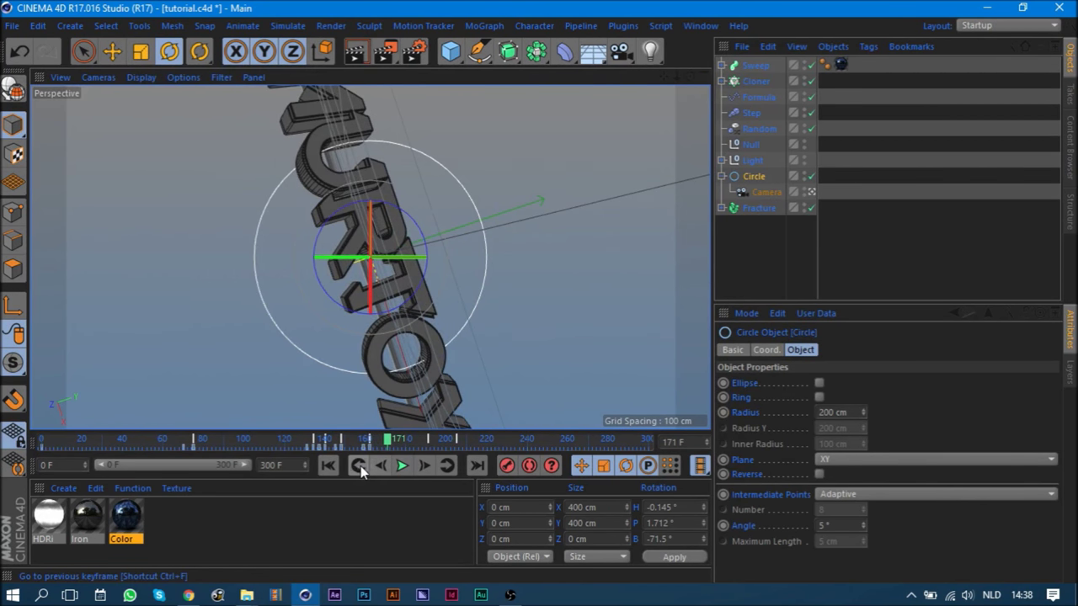
click(360, 466)
drag(411, 206, 438, 252)
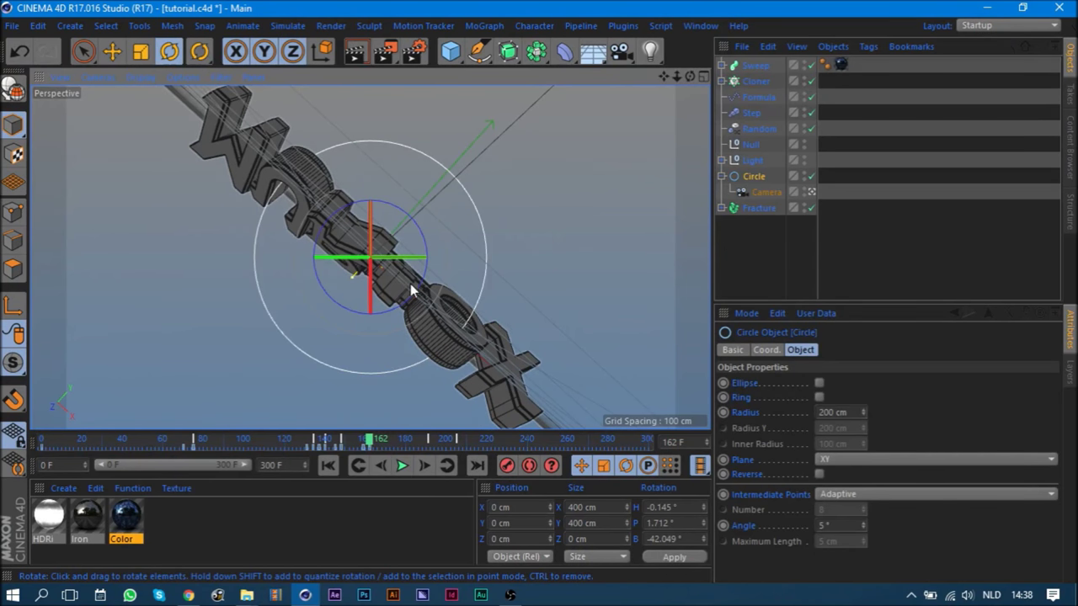
drag(410, 284, 383, 261)
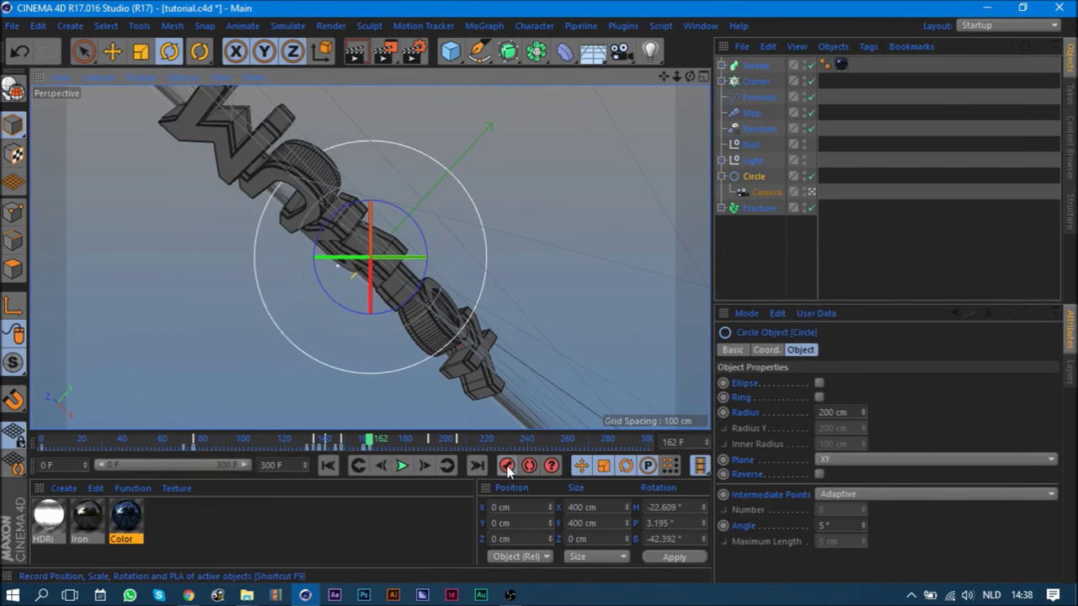
click(758, 208)
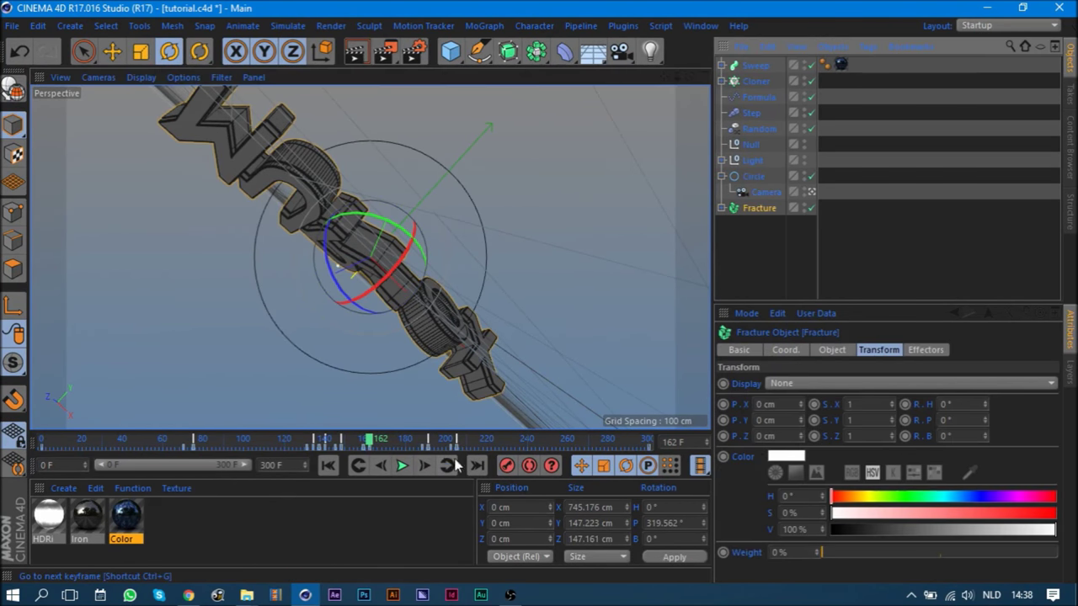
click(752, 177)
mouse_move(418, 194)
mouse_down()
mouse_move(409, 219)
mouse_move(427, 261)
mouse_up()
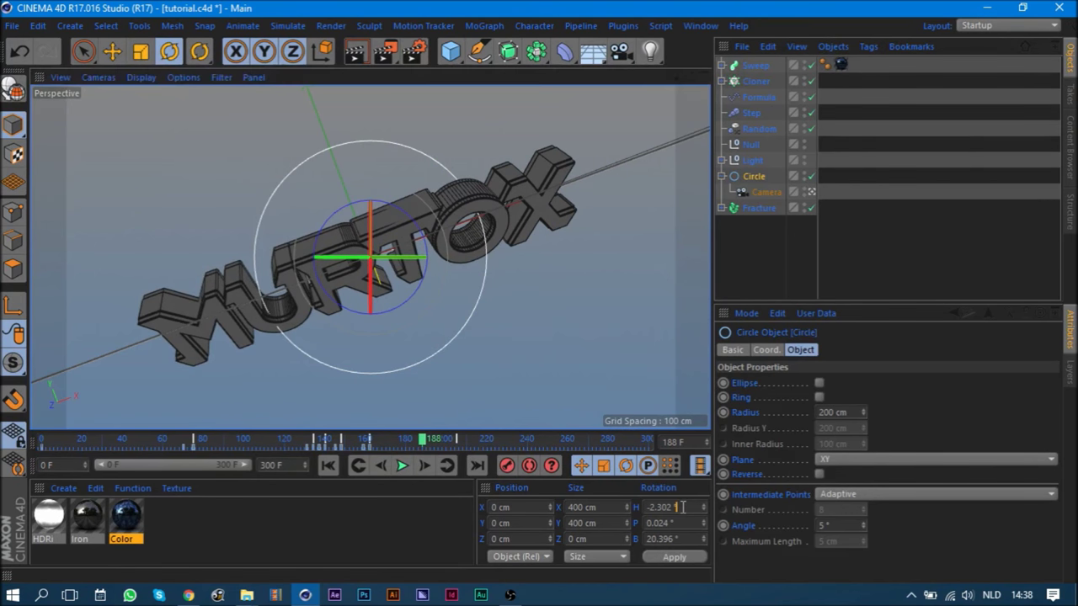
text(0)
key(Tab)
text(0)
key(Return)
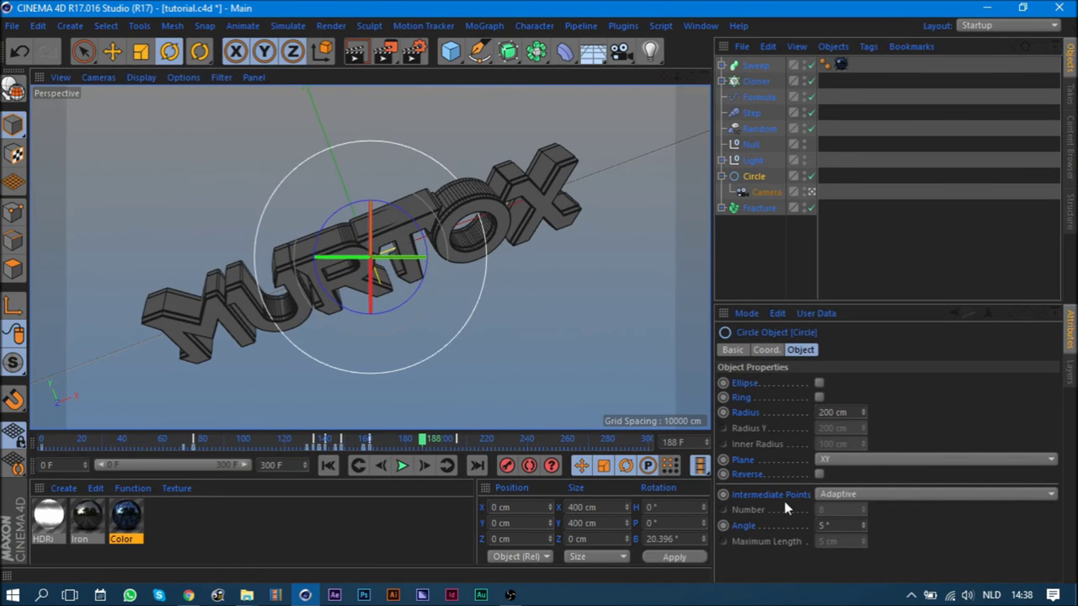
- Roll the Circle about 105 degrees, then key MURTOX upright at frame 205 (B 34.294°)
drag(400, 216, 522, 442)
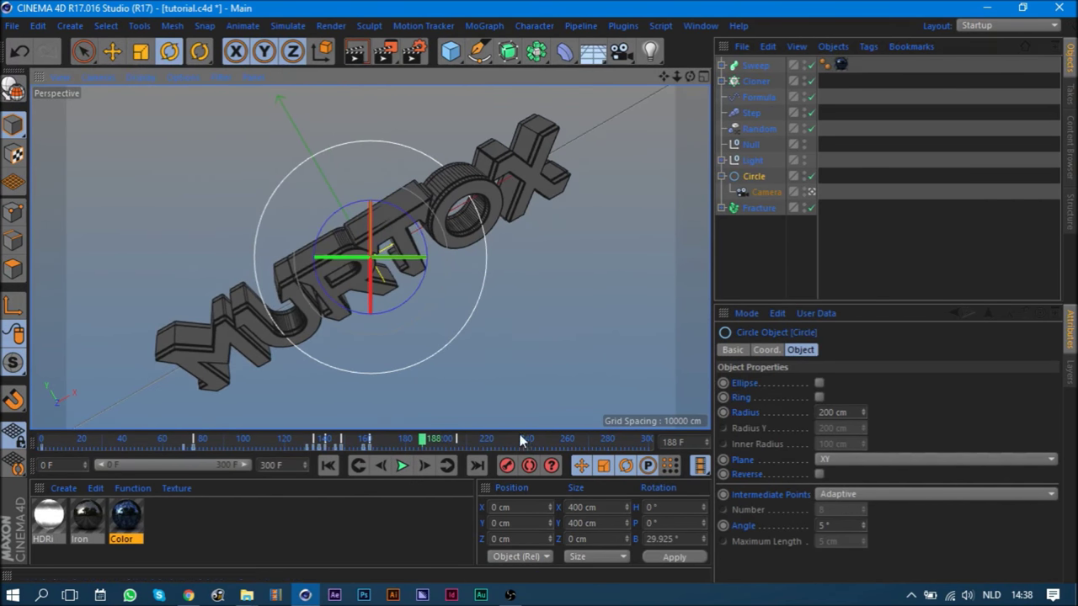
drag(362, 445, 429, 454)
mouse_move(422, 304)
mouse_down()
mouse_move(427, 348)
mouse_move(397, 369)
mouse_up()
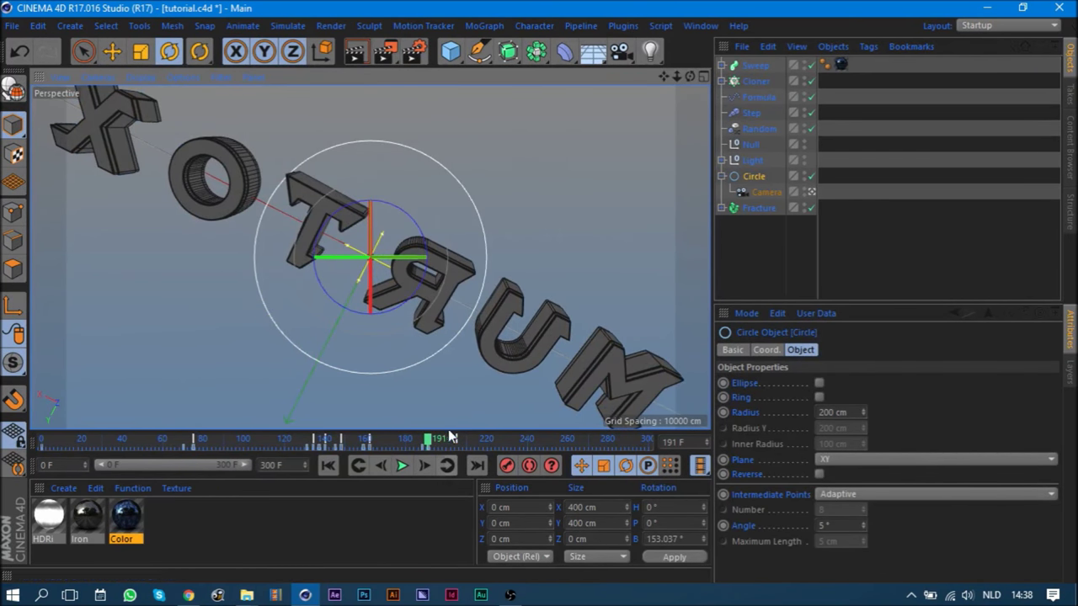
drag(398, 445, 440, 443)
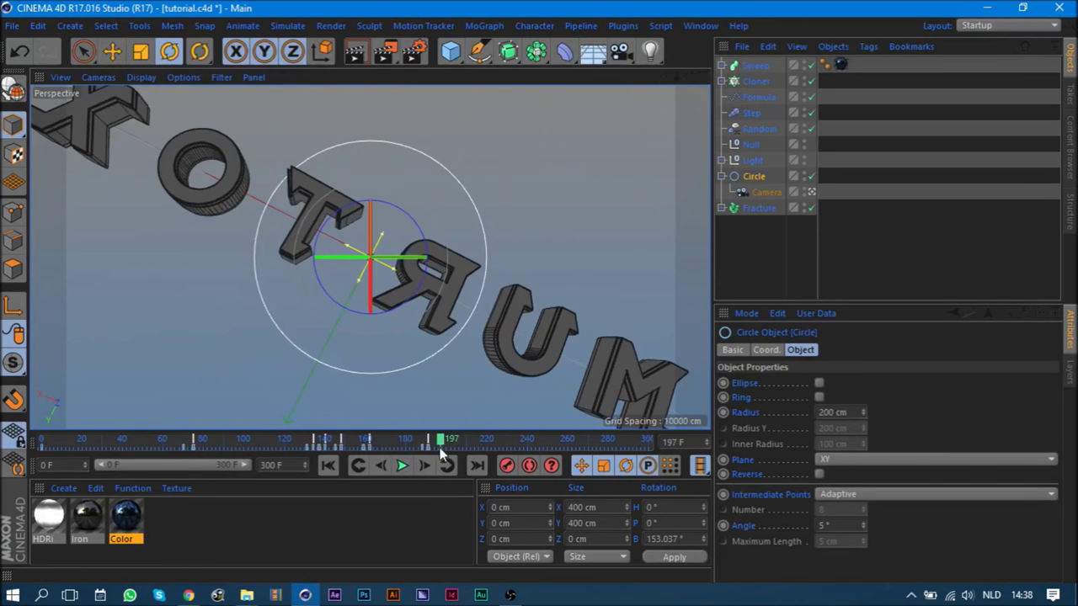
click(759, 207)
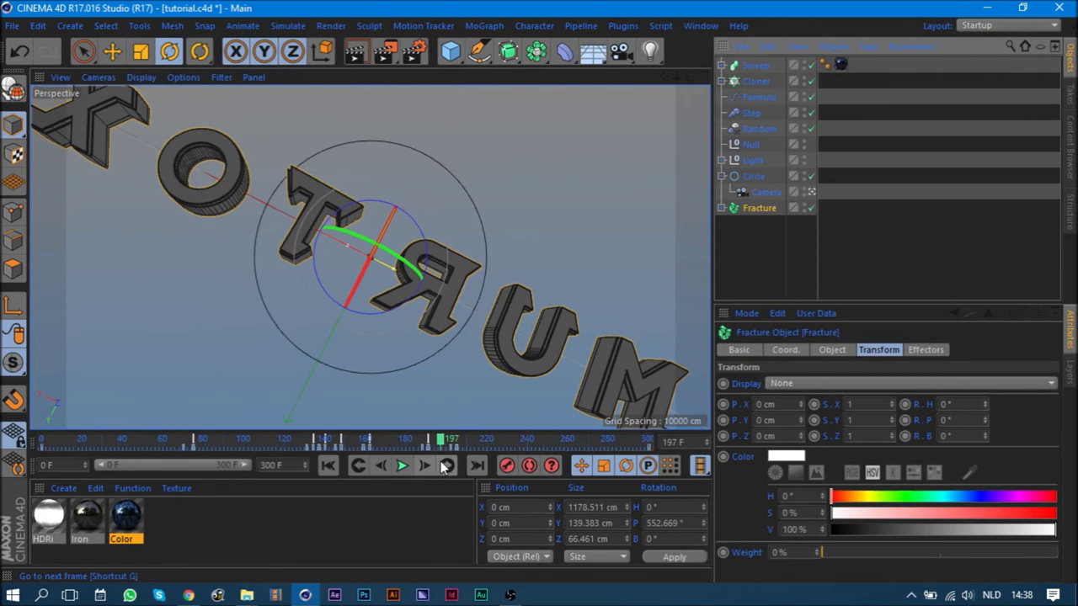
drag(440, 440, 452, 440)
click(754, 176)
drag(421, 233, 429, 286)
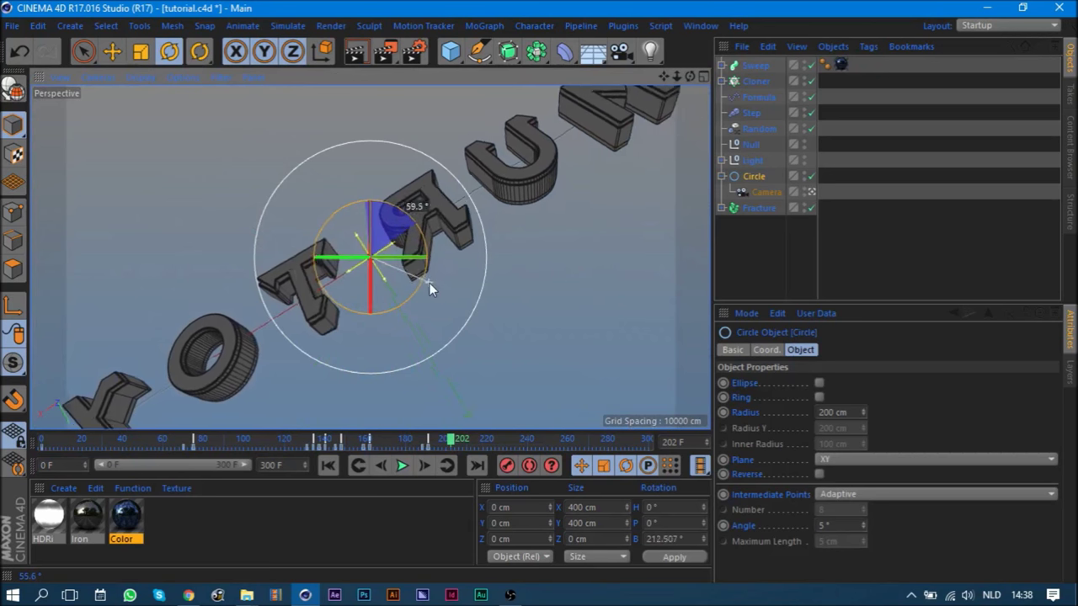
click(426, 465)
click(426, 466)
click(426, 466)
drag(442, 282, 308, 345)
click(510, 465)
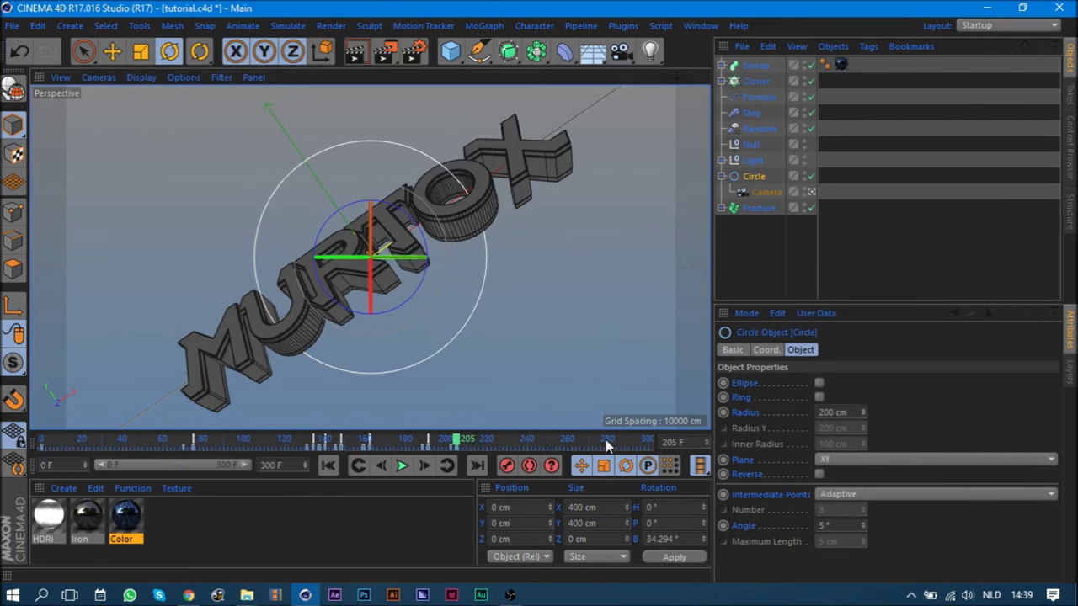
drag(606, 440, 648, 440)
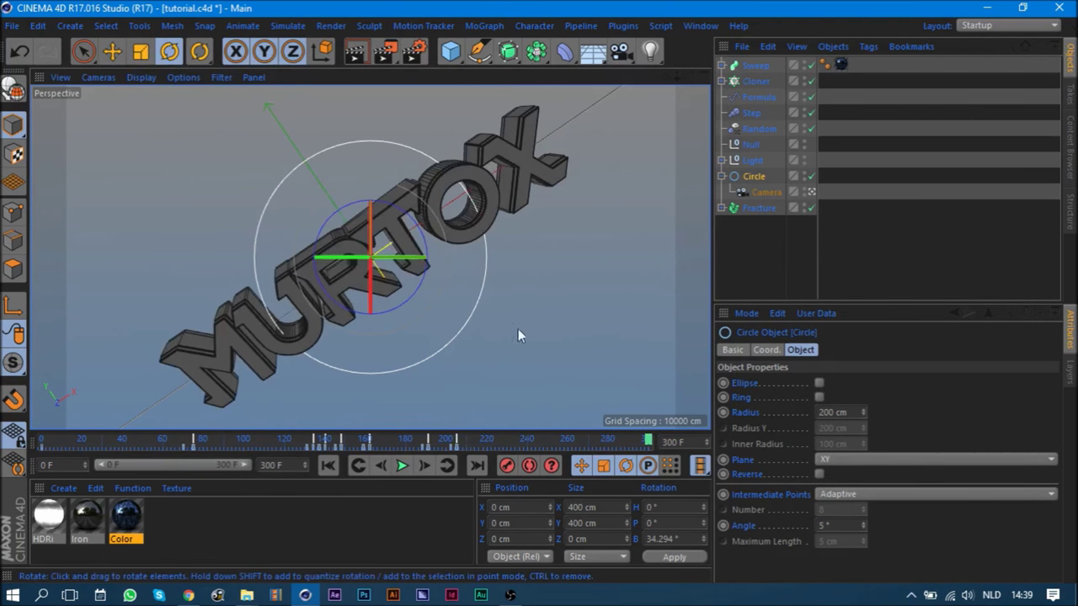
- Tilt the Circle once more and return to the start of the animation
click(417, 220)
click(754, 176)
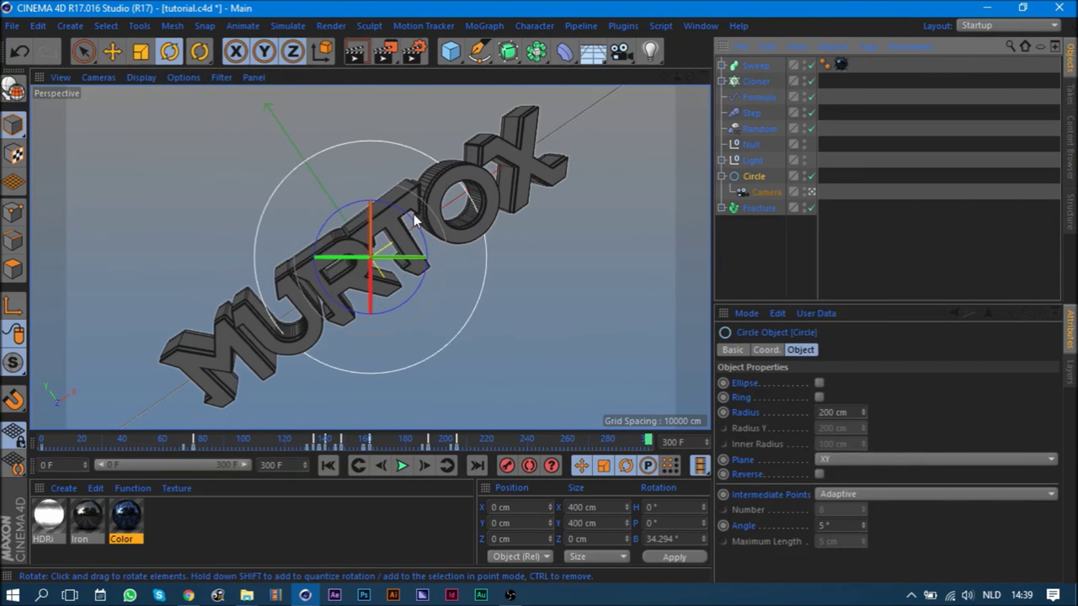
drag(414, 219, 400, 310)
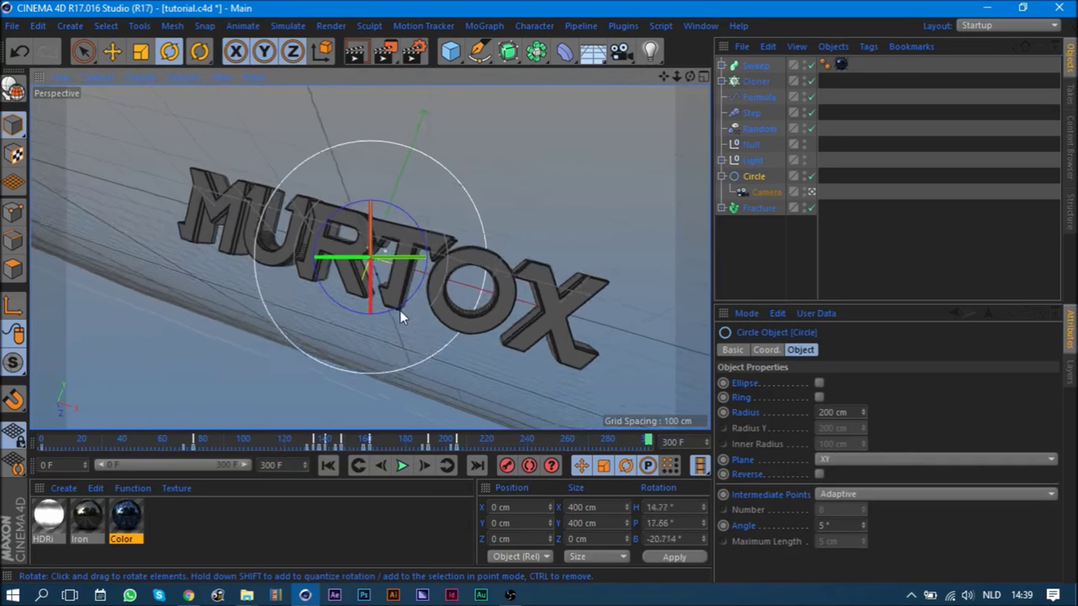
click(368, 449)
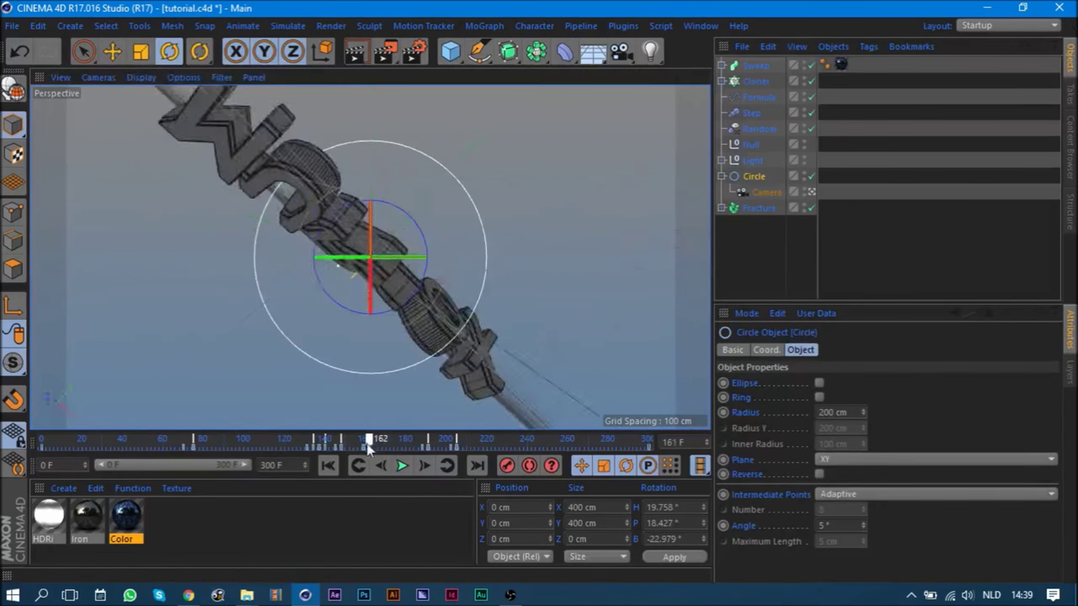
click(328, 465)
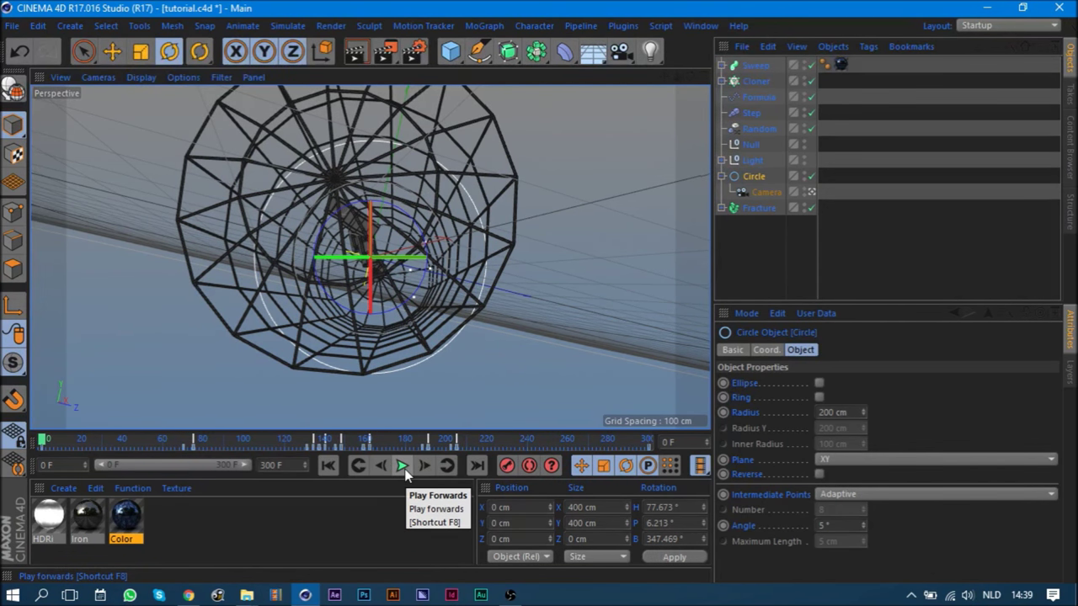
- Play back, stop at frame 17, and show the Circle's coordinate values
click(402, 467)
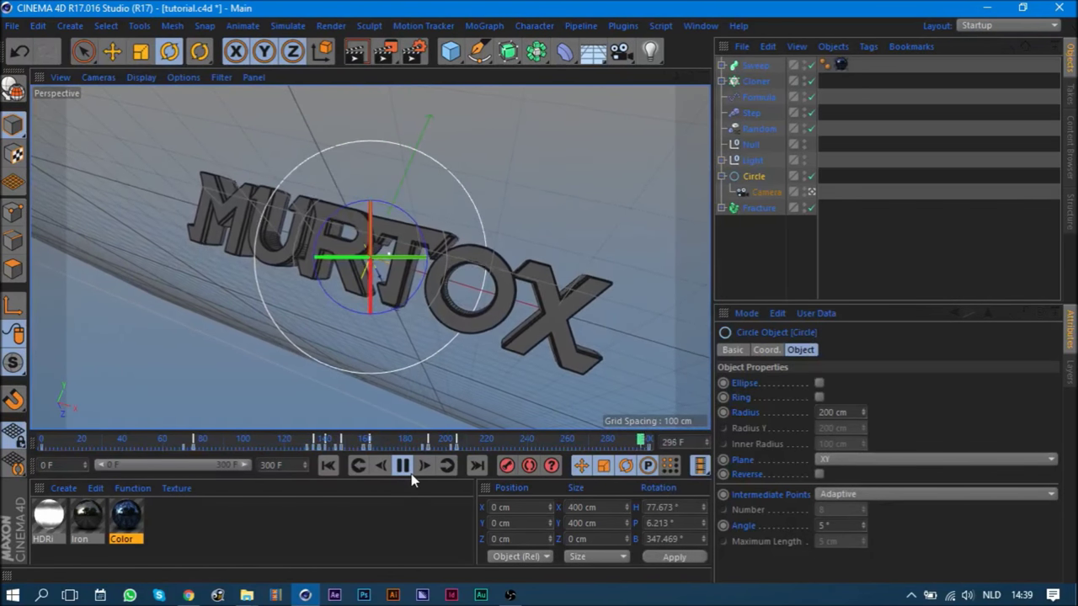
click(410, 470)
click(779, 230)
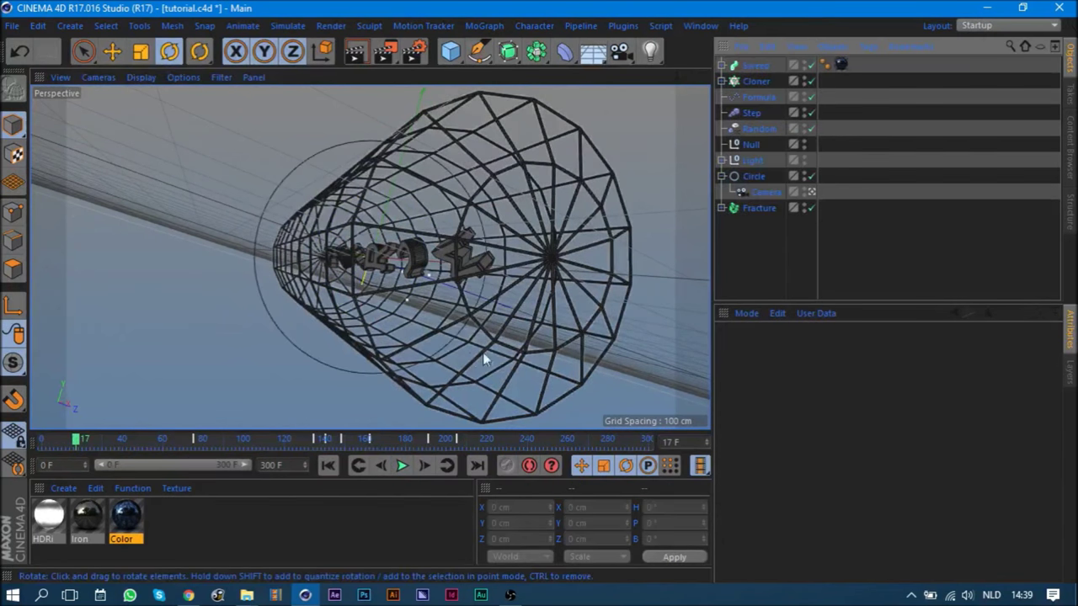
click(754, 176)
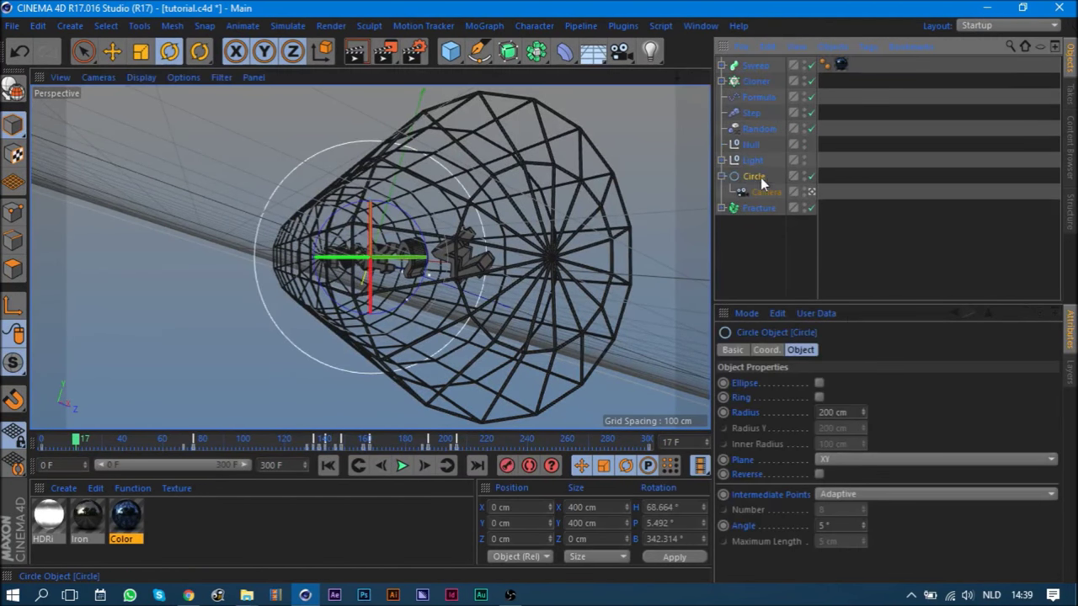
click(765, 349)
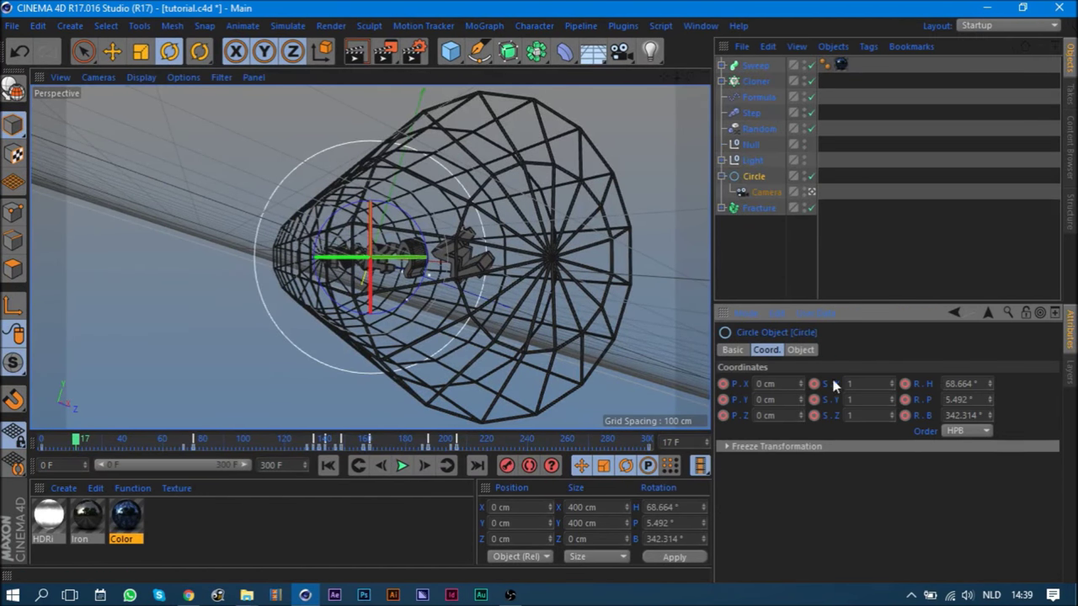
- Open the Rotation.H F-curve and nudge its key near frame 145 slightly earlier
right_click(931, 383)
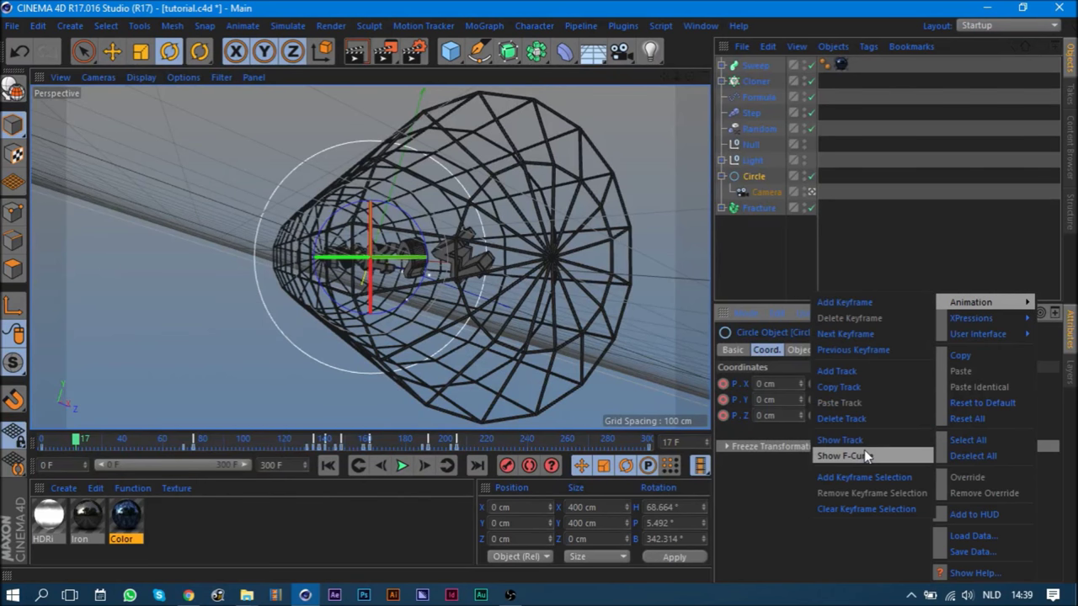
click(864, 456)
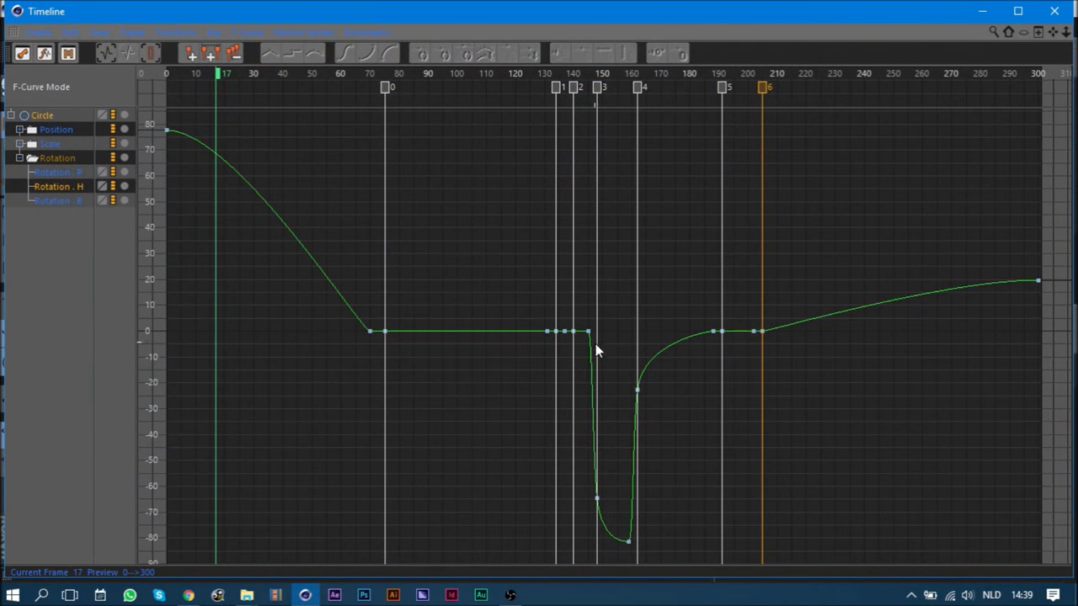
drag(595, 337, 589, 340)
click(413, 365)
- Frame the Rotation.P curve and smooth the tangent of its key near frame 158
click(72, 172)
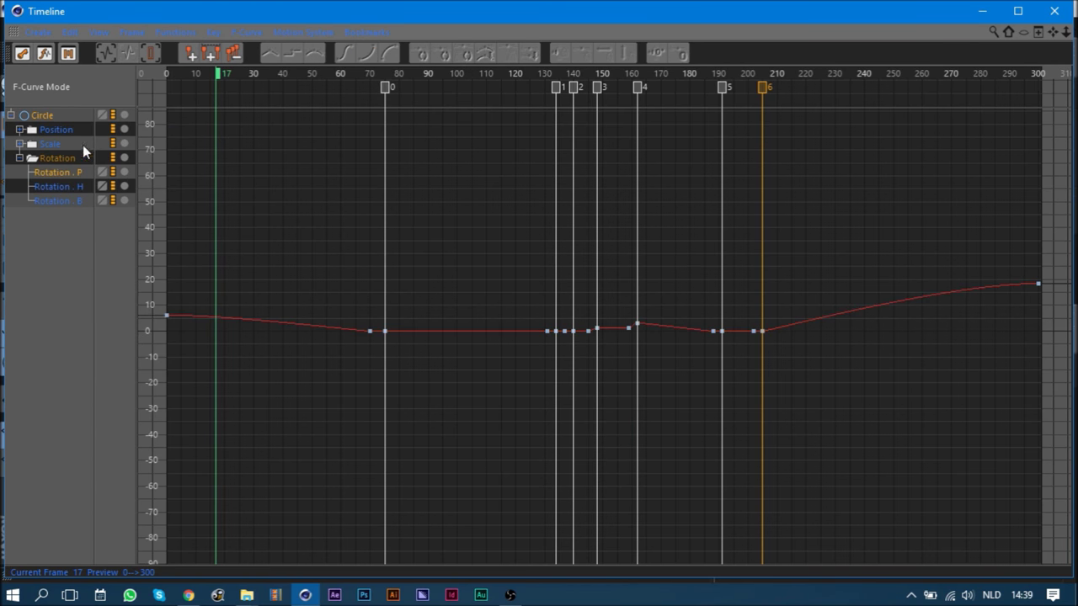
click(106, 54)
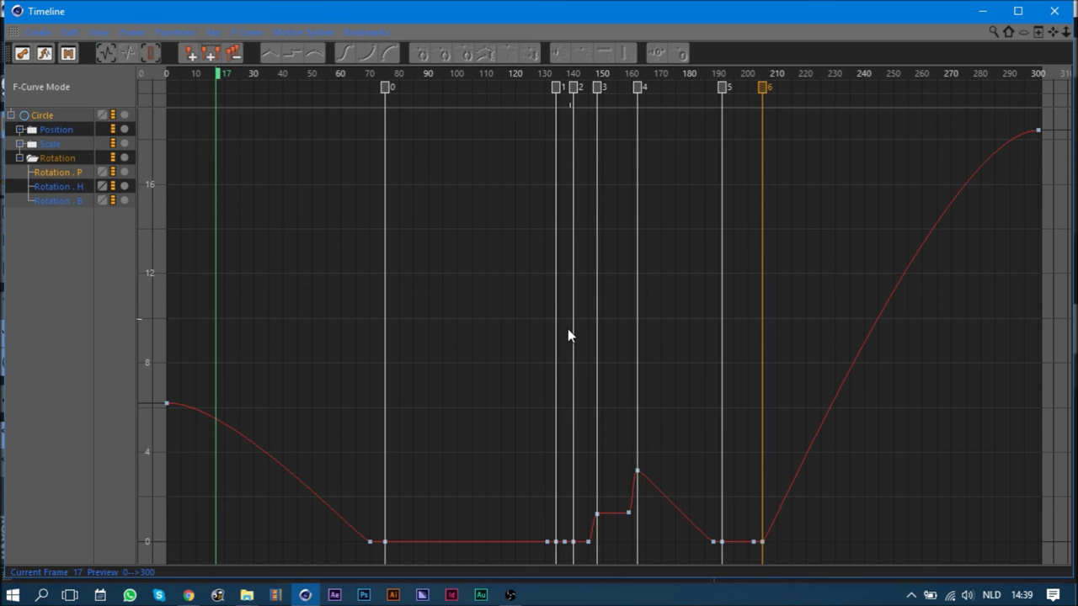
click(600, 516)
click(597, 519)
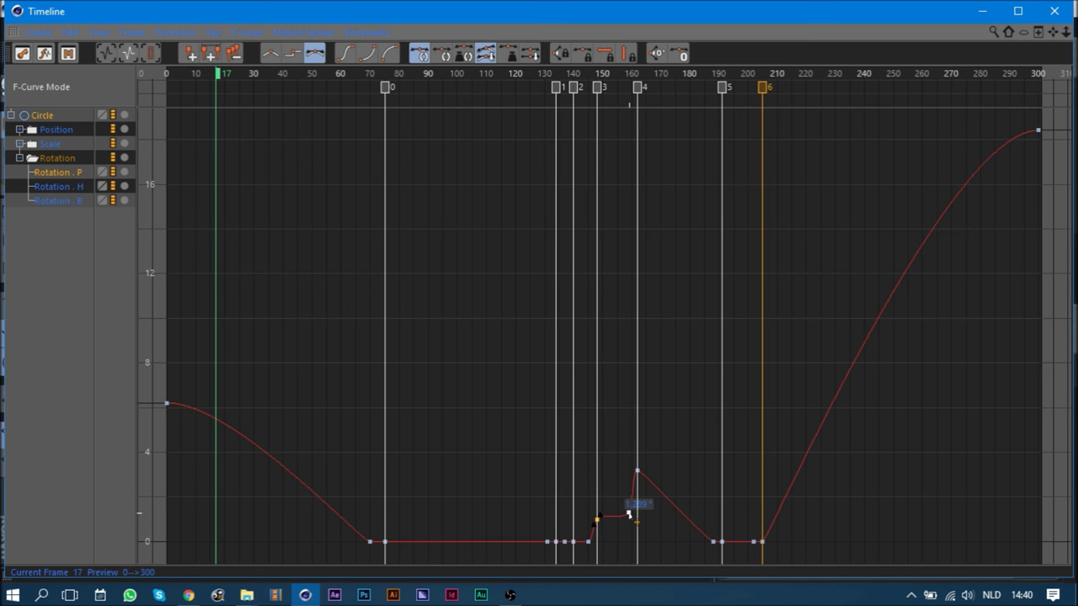
click(631, 513)
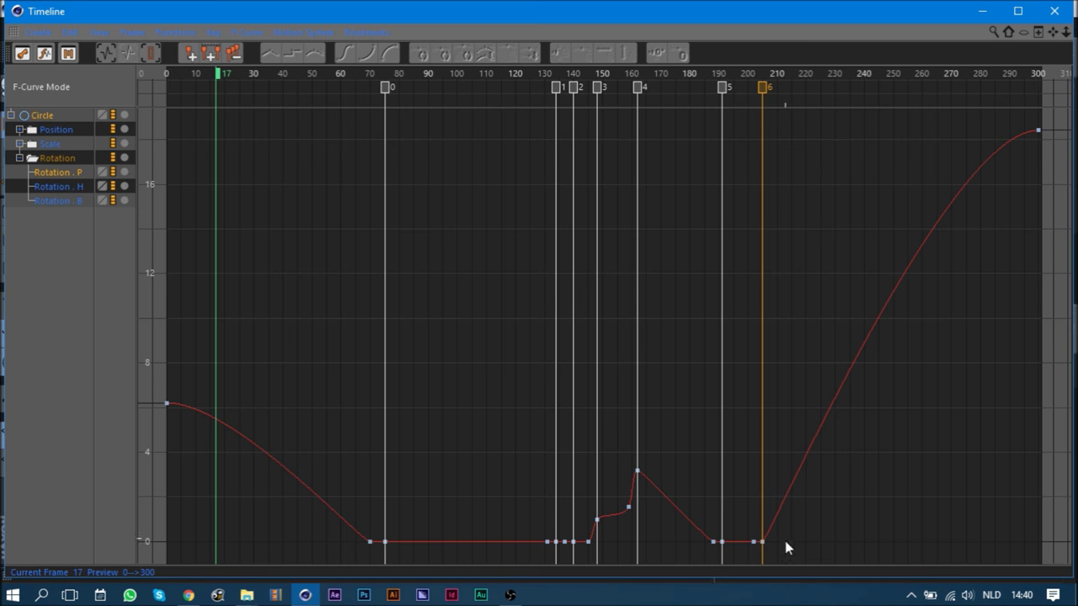
click(74, 202)
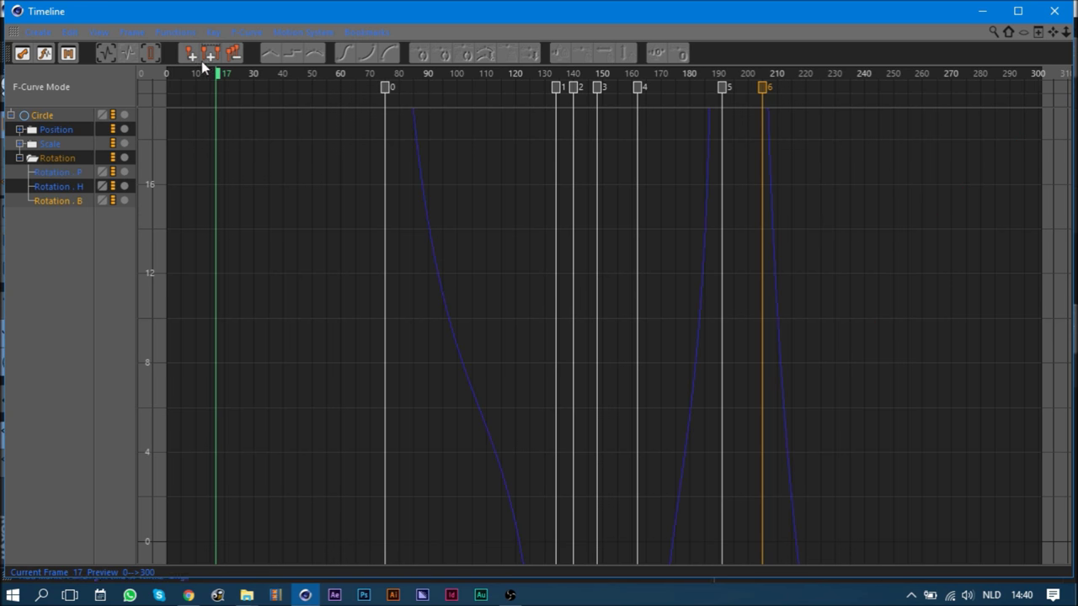
- Frame the Rotation.B curve and adjust its keys at marker 0 and near marker 3
click(108, 53)
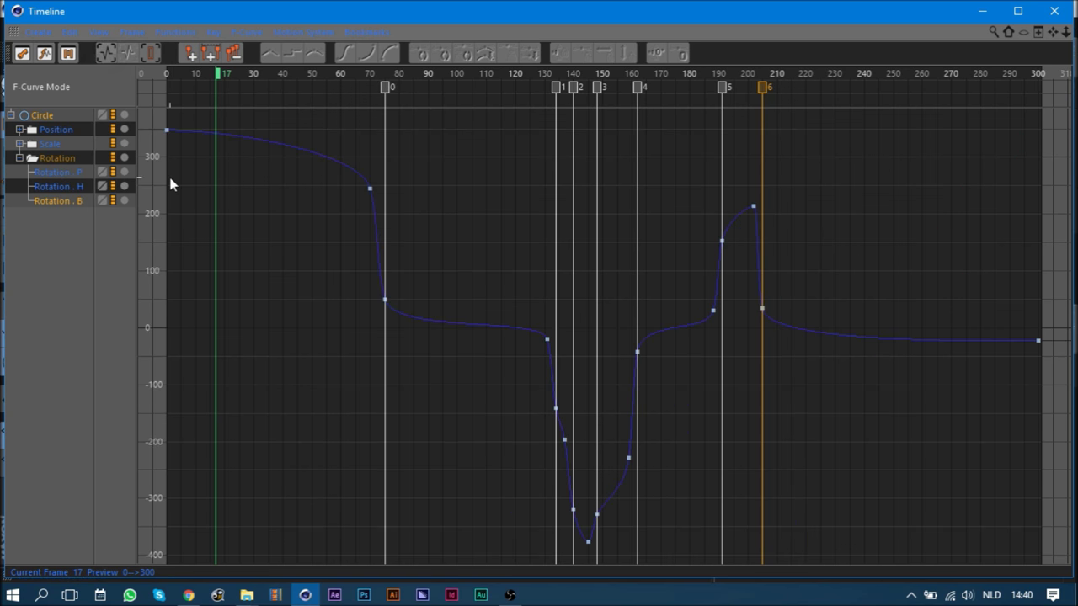
click(386, 301)
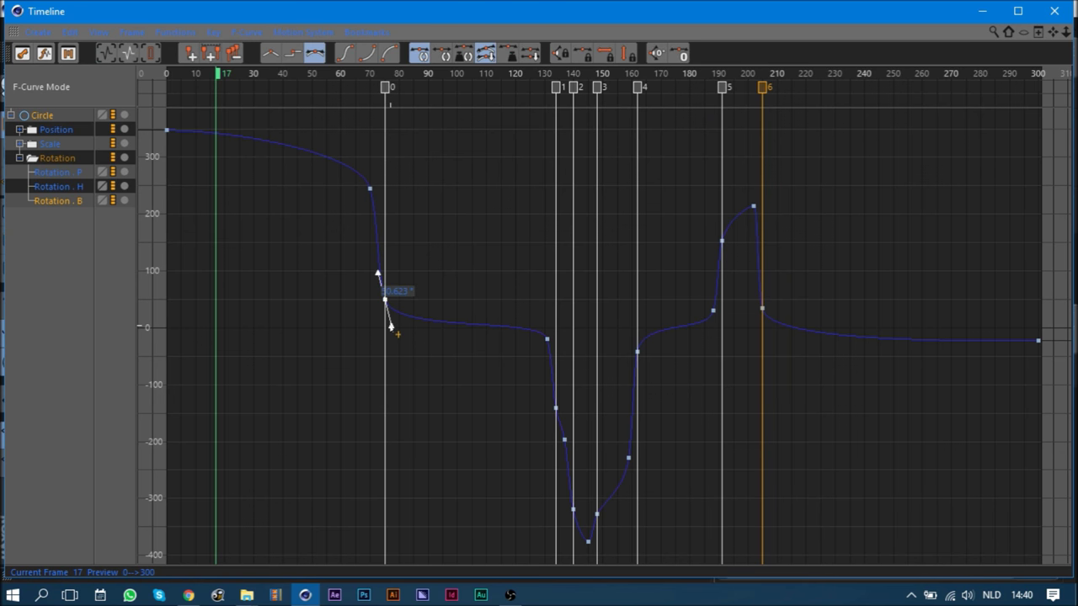
click(386, 305)
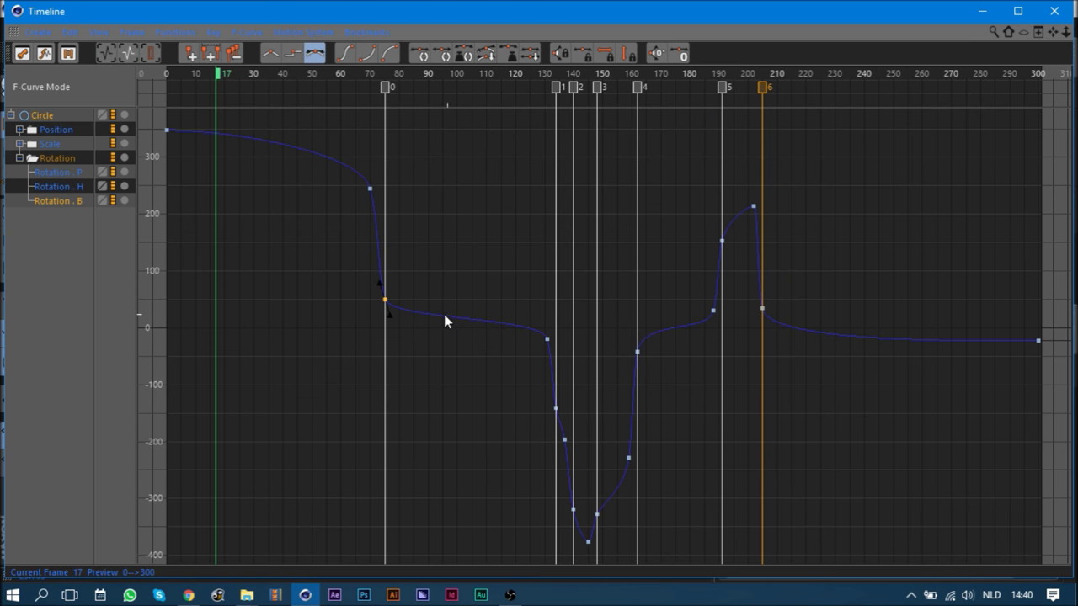
click(628, 459)
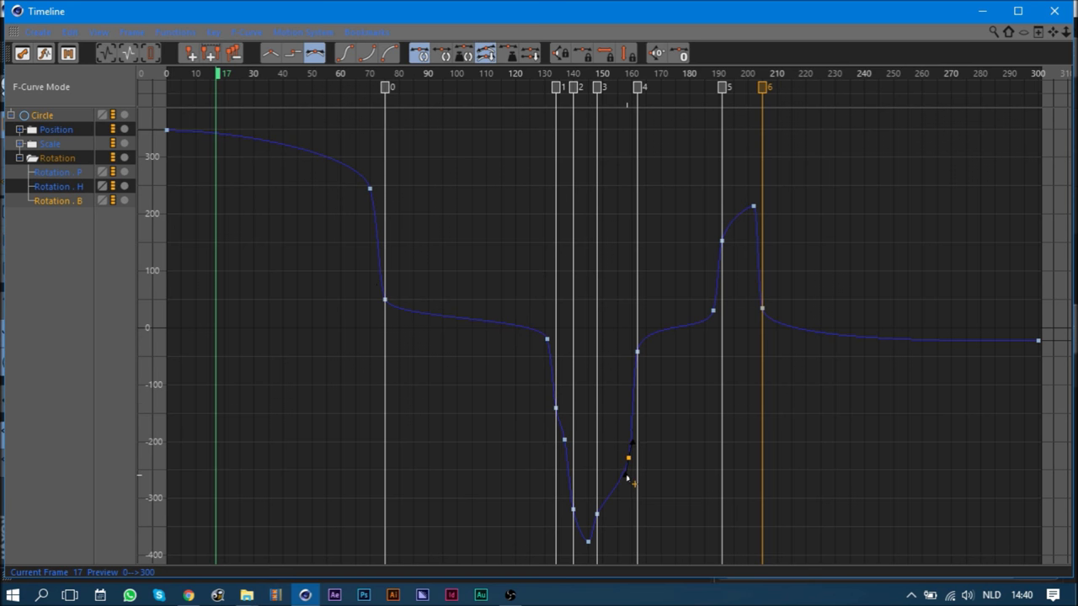
click(596, 510)
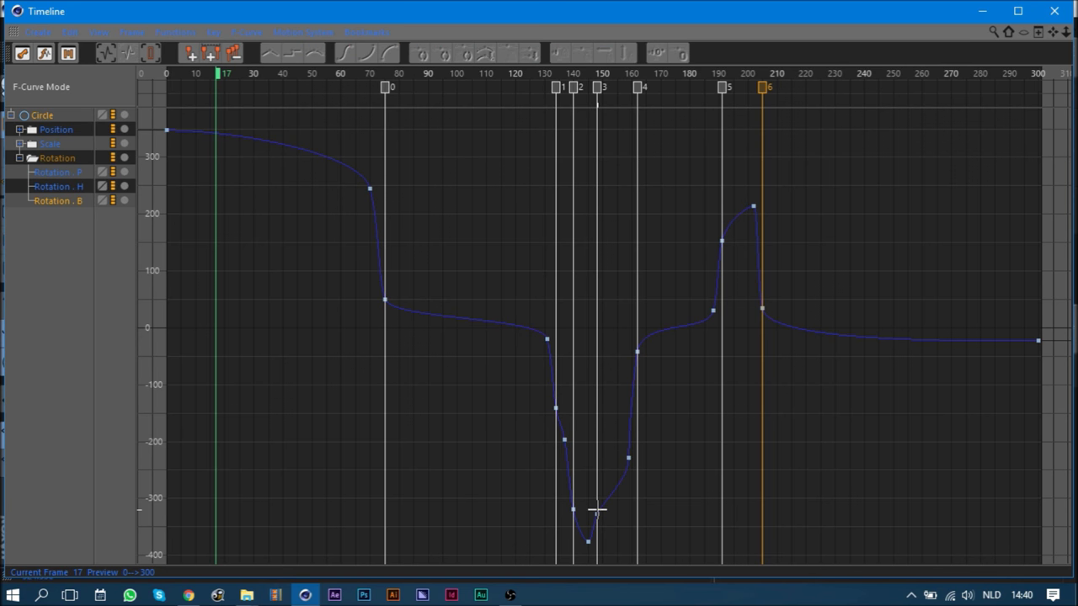
click(583, 532)
click(597, 512)
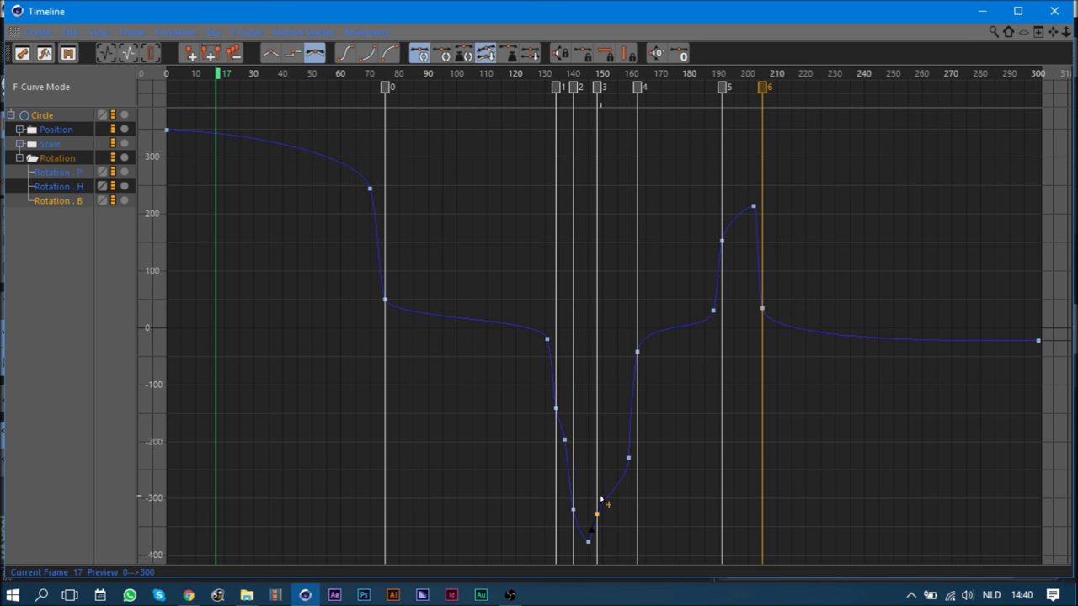
click(626, 522)
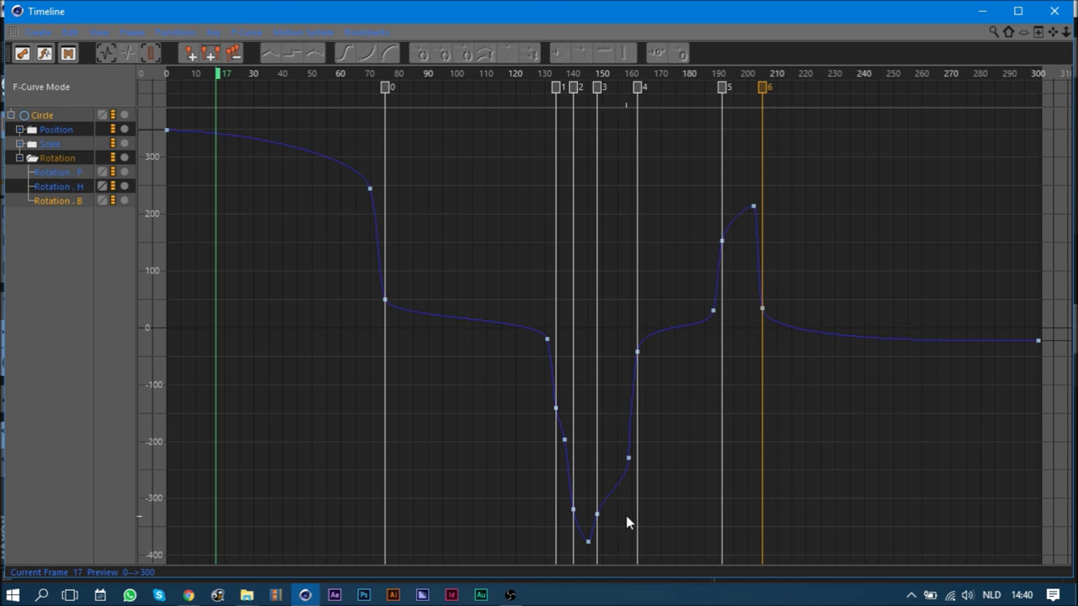
- Change the Rotation.B key tangents at markers 4, 5 and 6, then close the Timeline and play
click(637, 354)
click(645, 336)
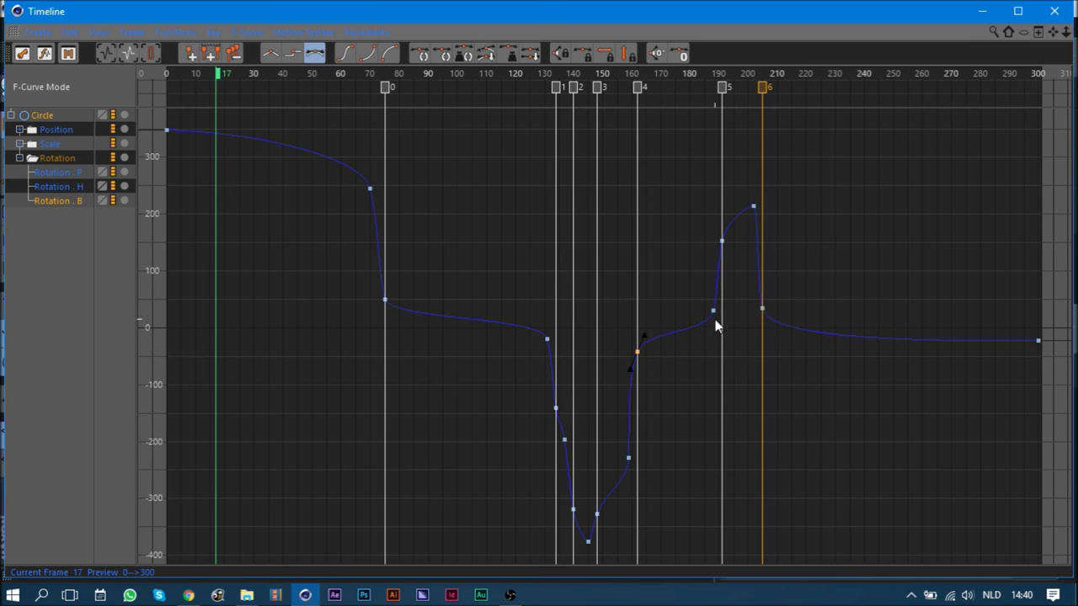
click(713, 312)
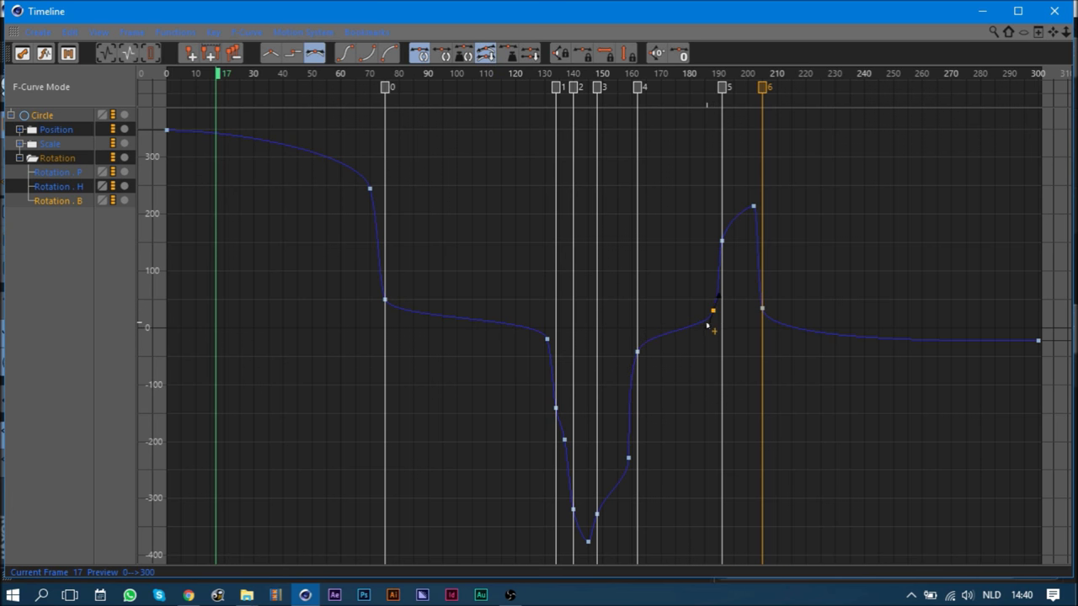
click(708, 323)
click(763, 310)
click(775, 327)
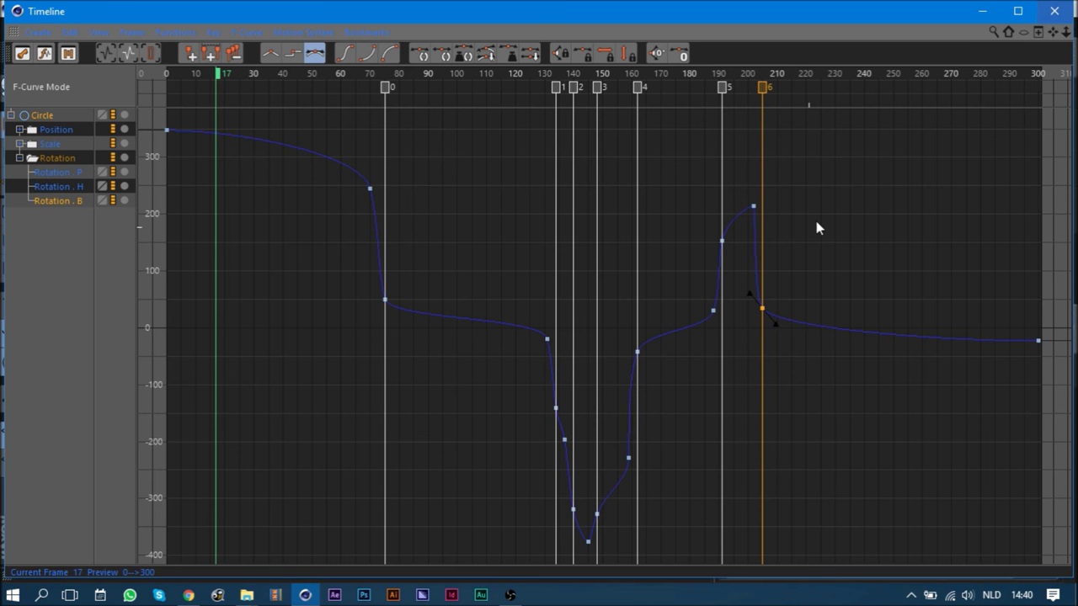
click(838, 278)
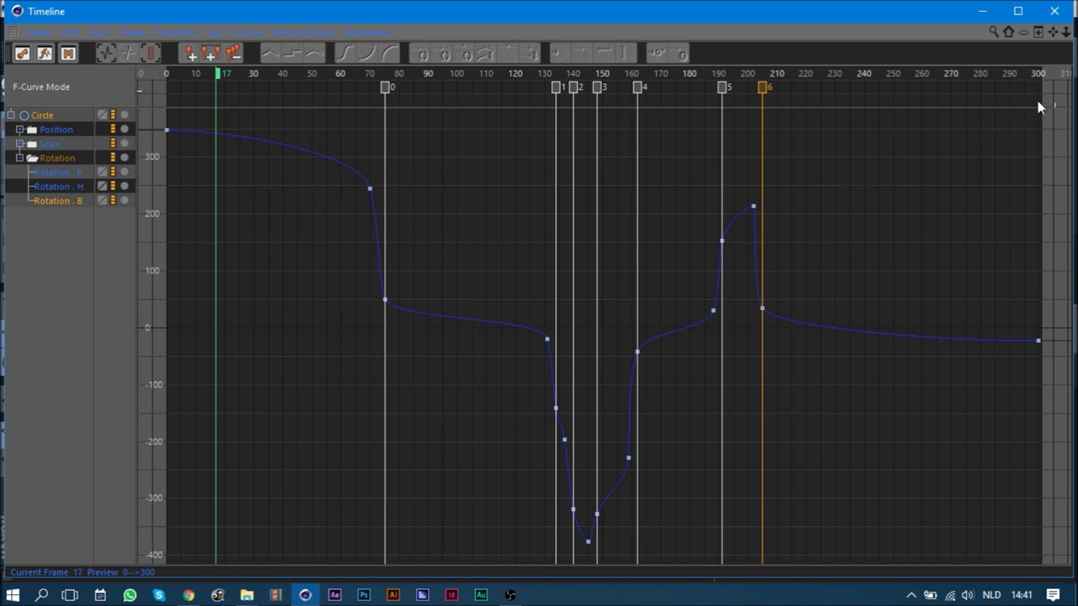
click(1055, 11)
click(402, 468)
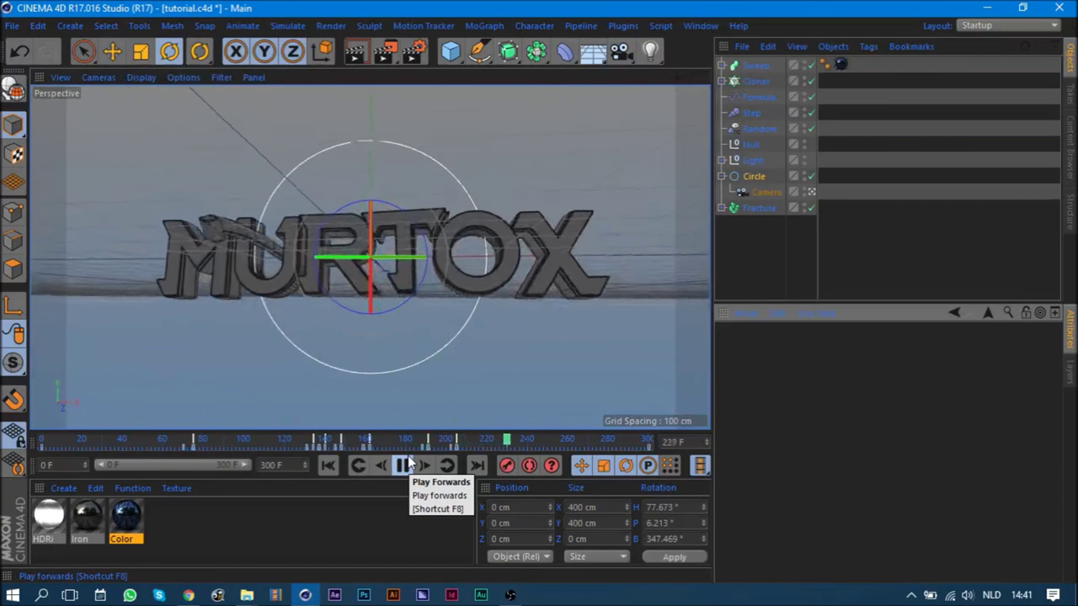
- Stop playback near frame 205 and rotate the Circle's bank to about 198.6°
click(407, 466)
click(447, 442)
drag(447, 442, 452, 442)
drag(448, 320, 421, 219)
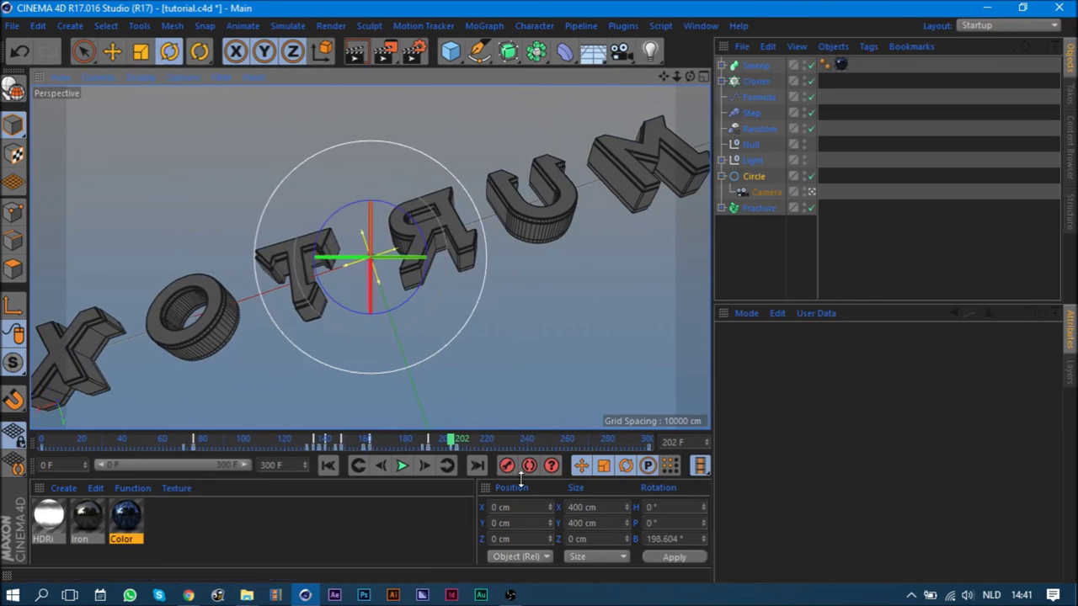
mouse_move(410, 441)
mouse_down()
mouse_move(495, 444)
mouse_move(484, 455)
mouse_up()
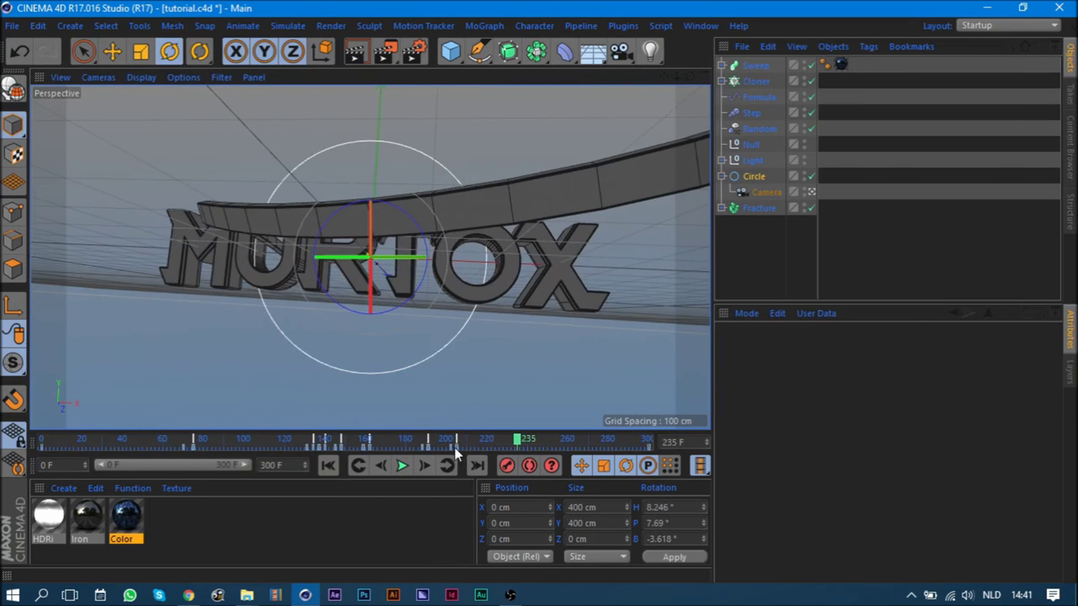
- Select the frame-200 key, save tutorial.c4d, and add the Camera to the selection
click(449, 450)
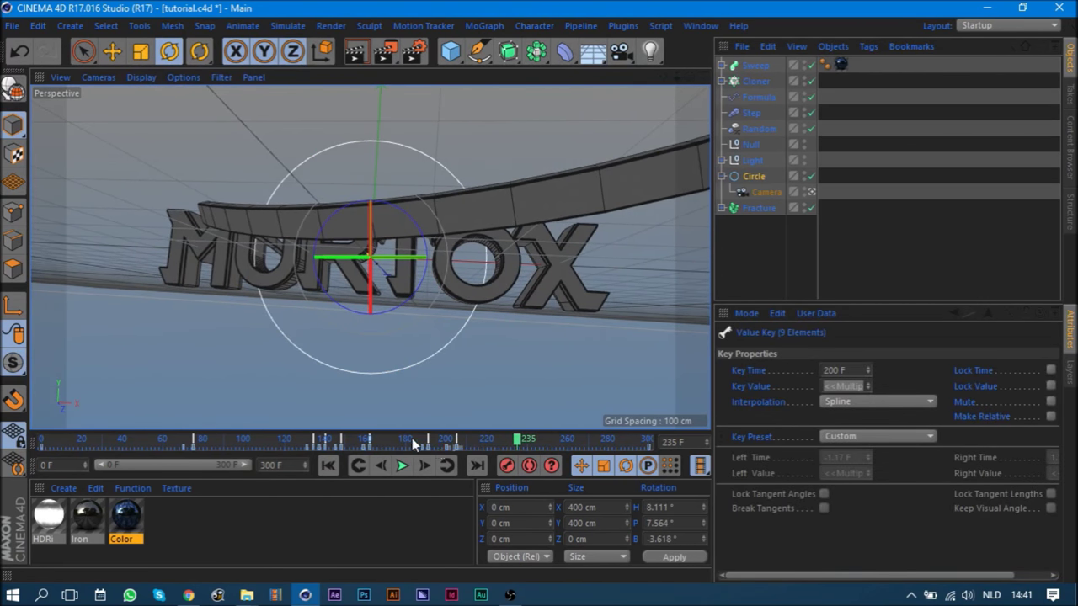
mouse_move(428, 448)
mouse_down()
mouse_move(410, 444)
mouse_move(647, 465)
mouse_up()
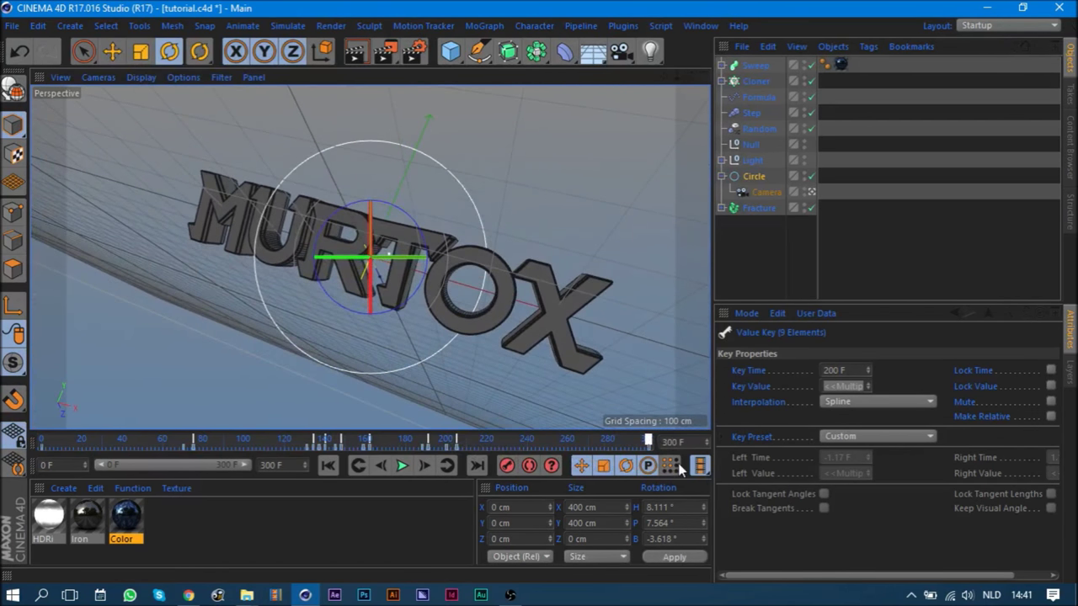
key(ctrl+s)
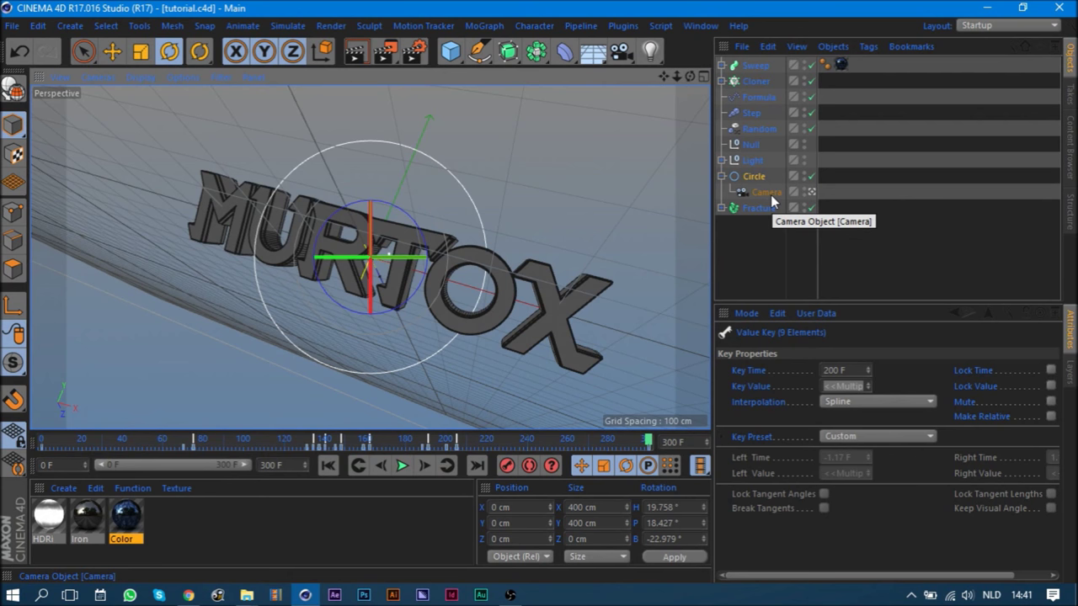
ctrl+click(766, 193)
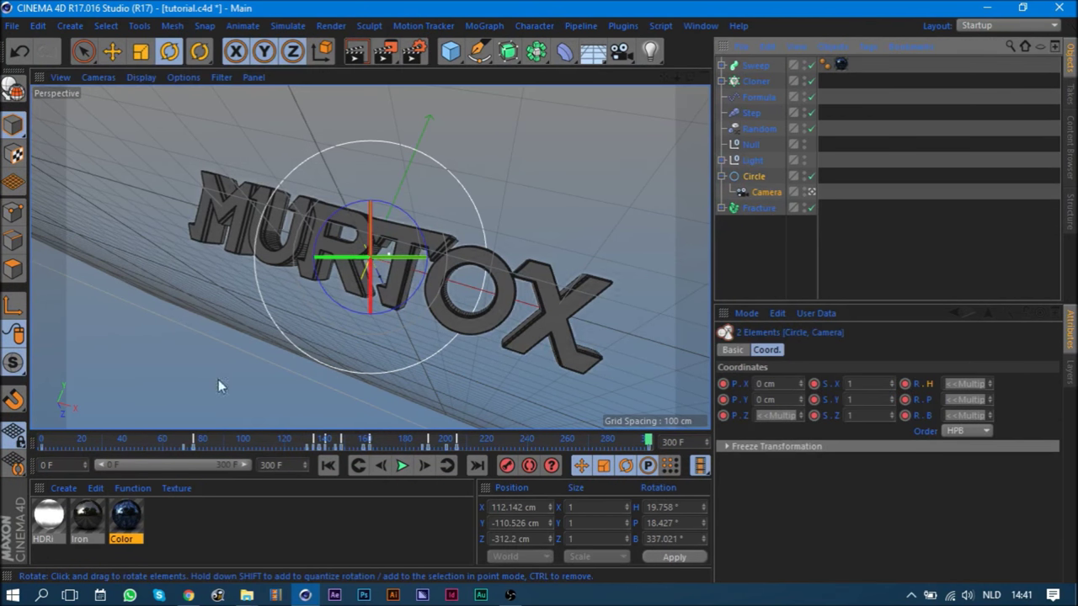
click(194, 442)
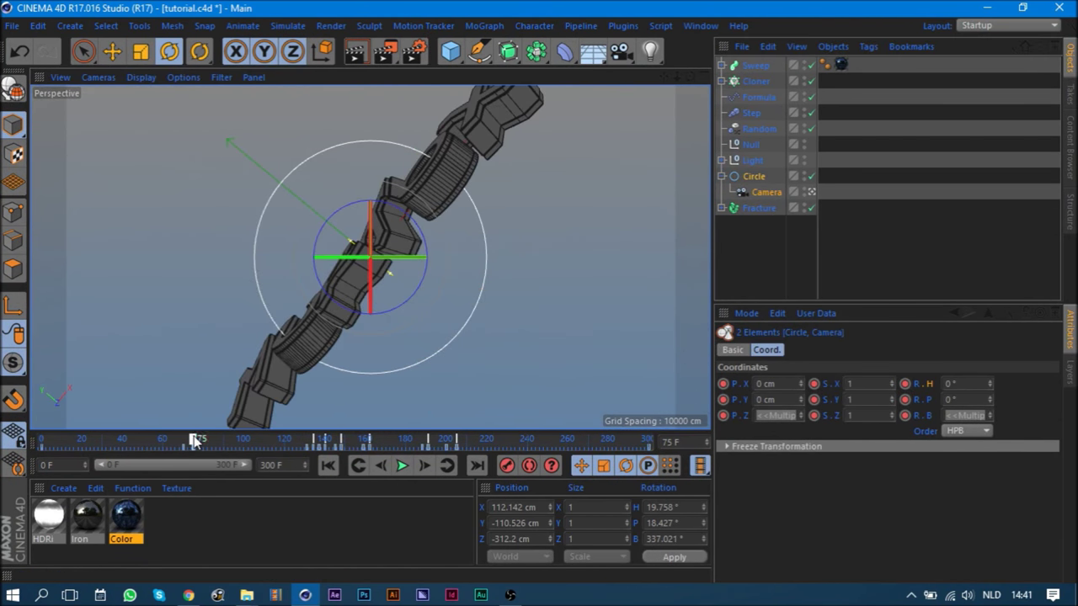
scroll(386, 269, down, 2)
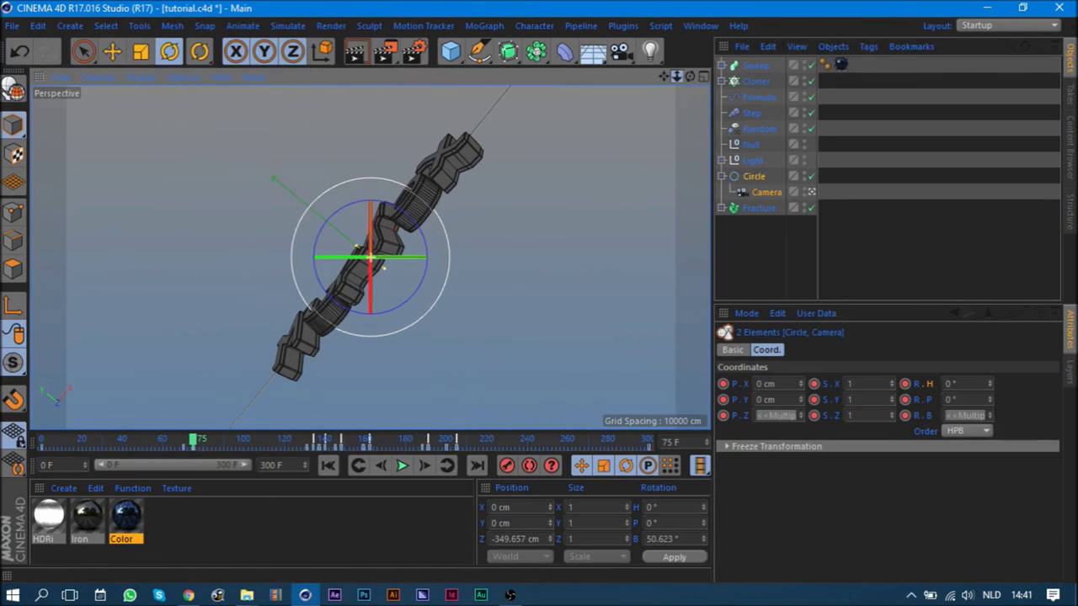
click(358, 465)
click(423, 465)
click(358, 465)
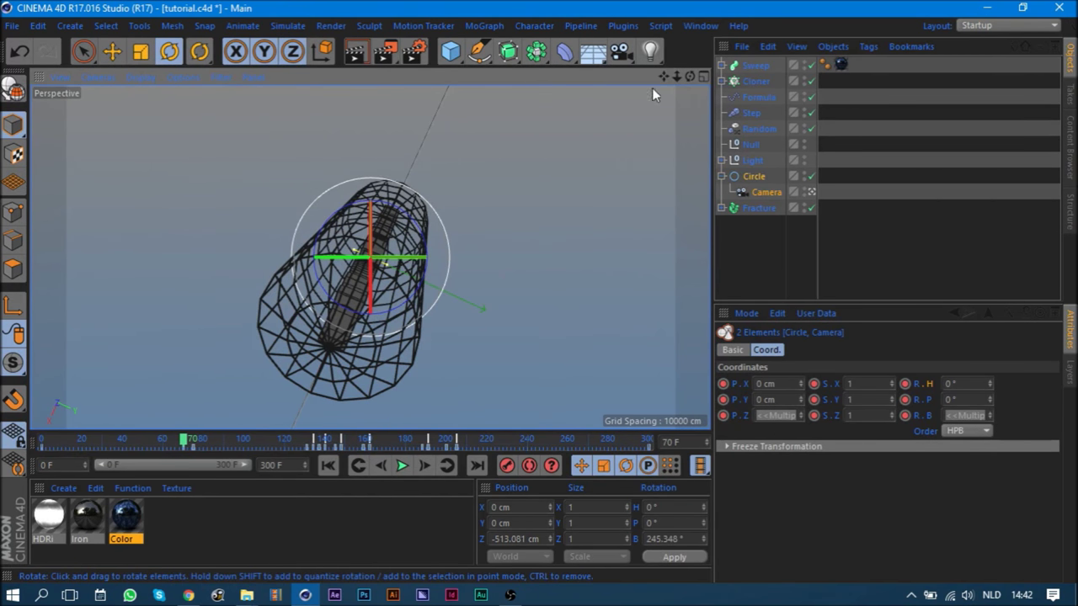
drag(677, 77, 741, 80)
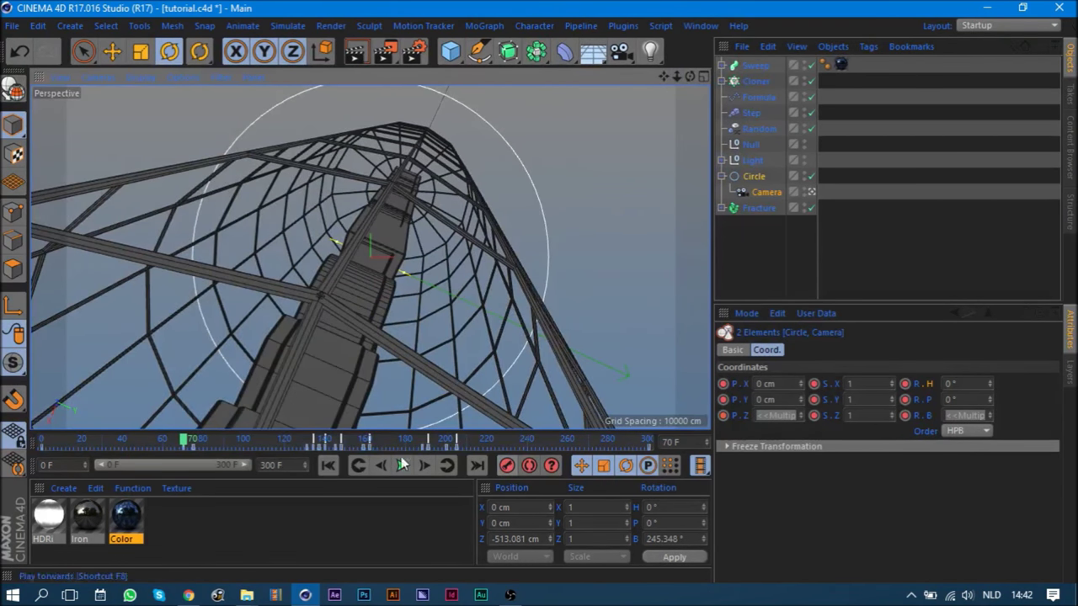
click(328, 465)
drag(676, 76, 504, 377)
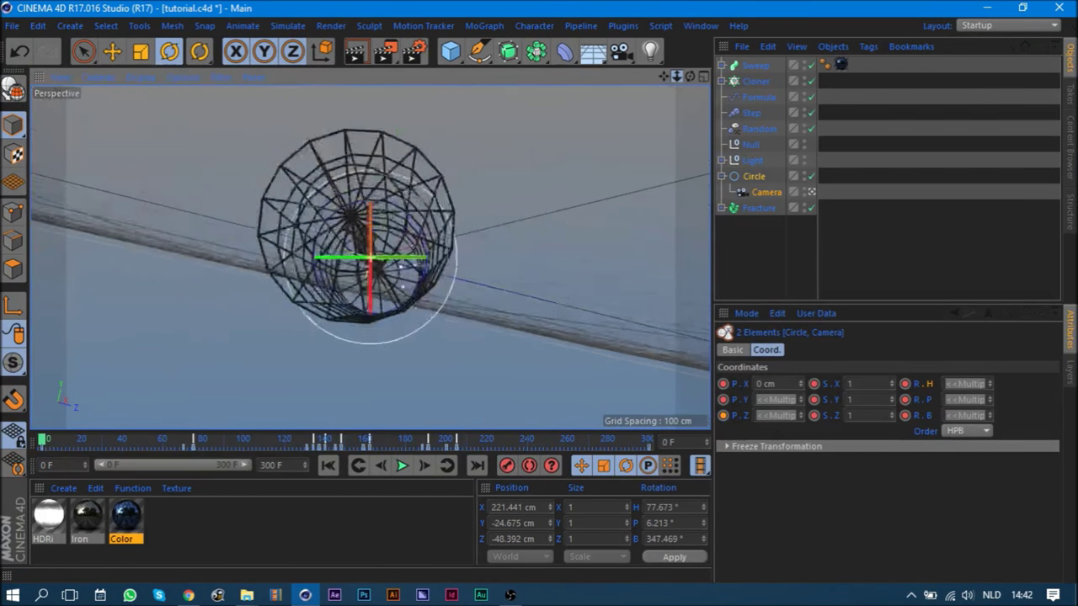
- Play and stop the animation, then step through camera keys 131 and 134
click(401, 466)
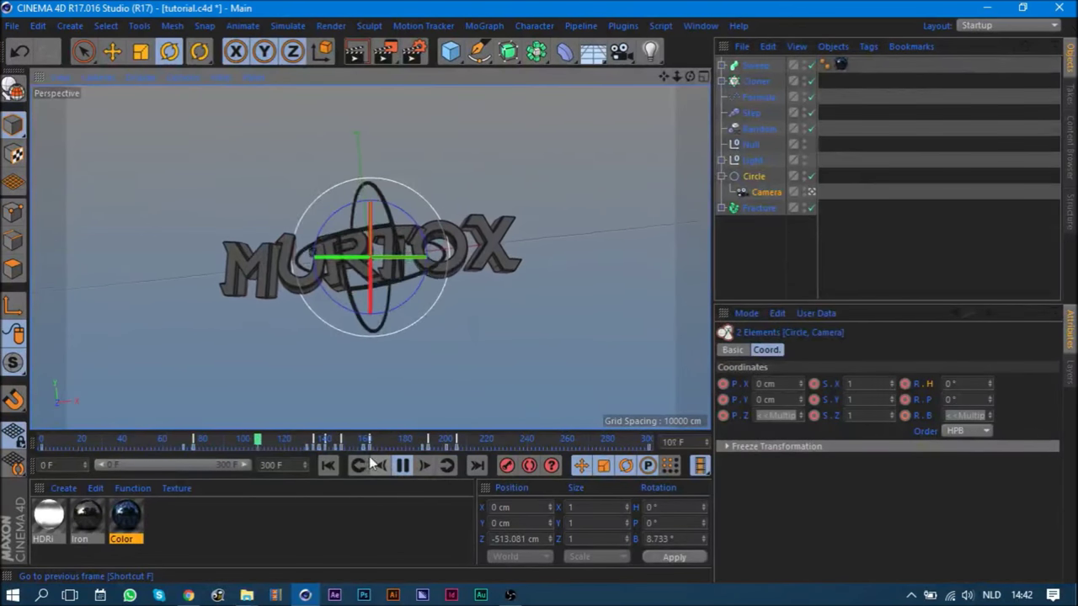
click(401, 466)
click(445, 465)
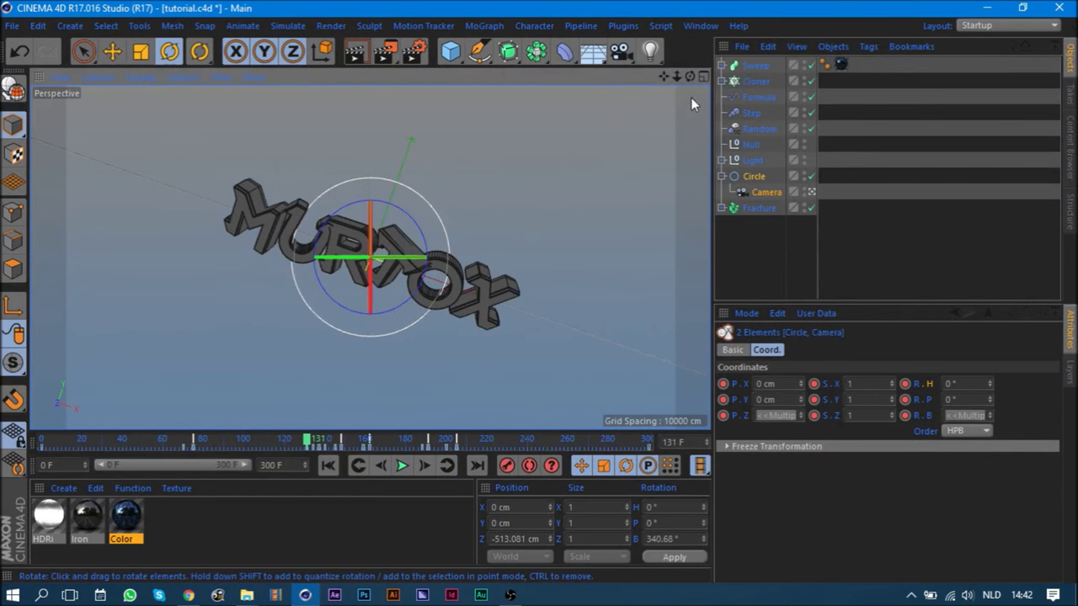
scroll(665, 95, down, 4)
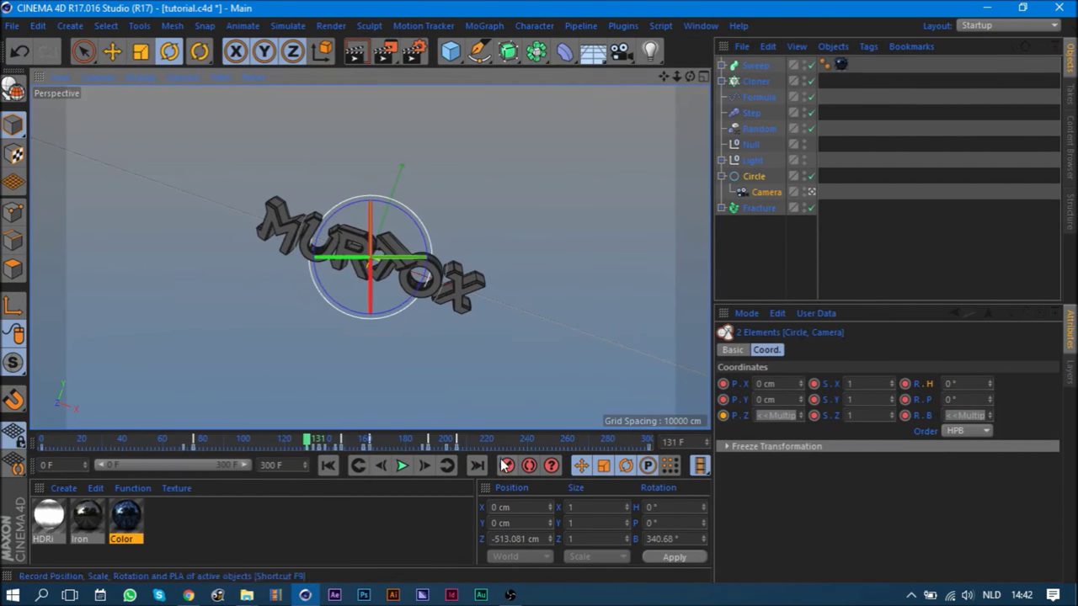
click(447, 466)
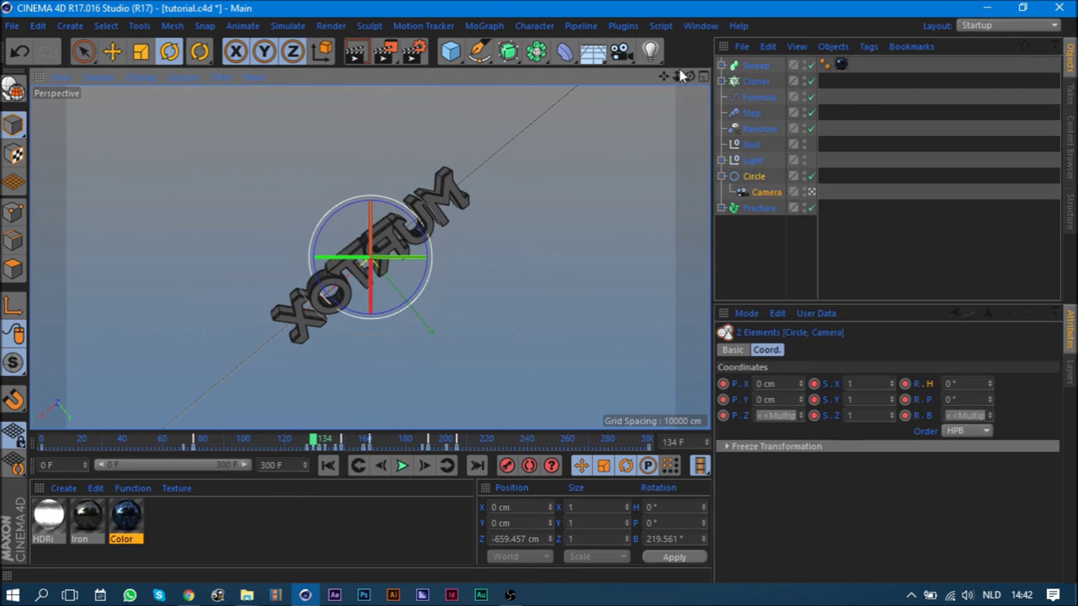
drag(676, 76, 639, 139)
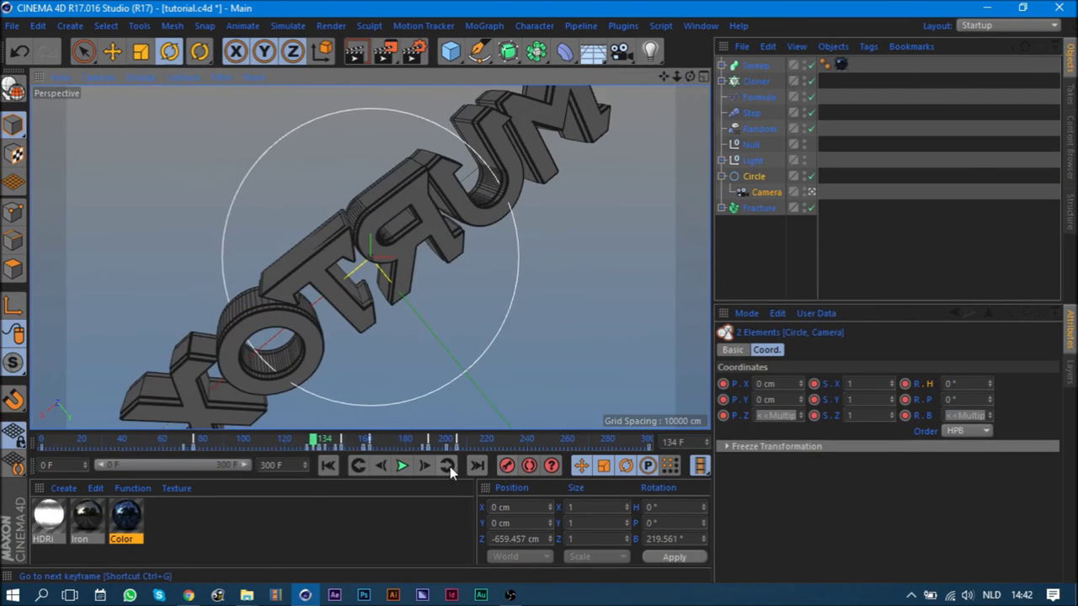
- Step to camera keys 137 and 140 zoomed on MURTOX, then scrub back to frame 145
click(449, 466)
mouse_move(678, 77)
mouse_down()
mouse_move(657, 110)
mouse_move(665, 93)
mouse_up()
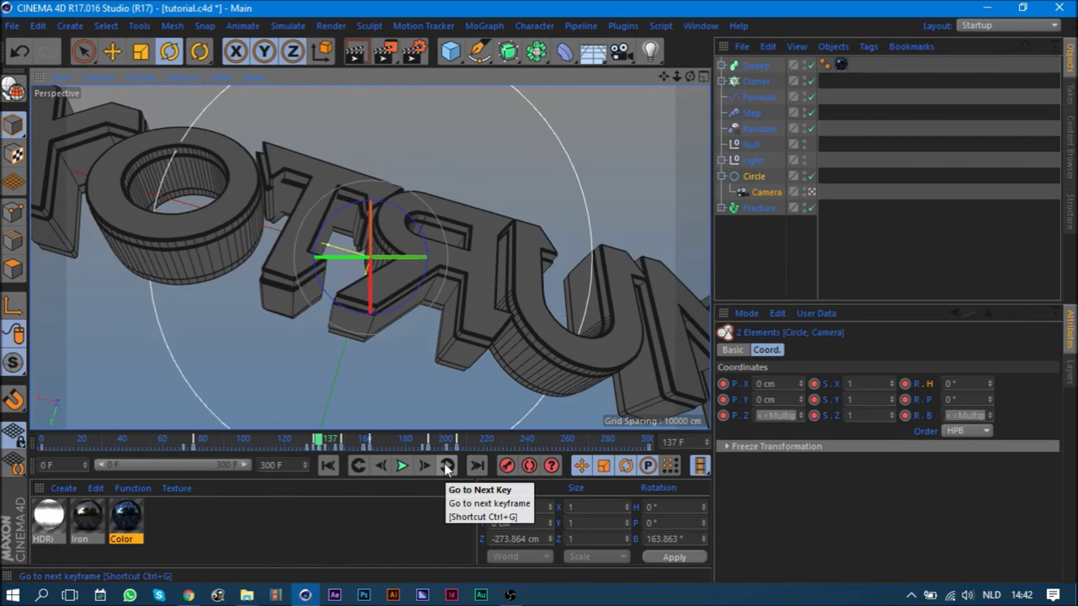
click(447, 467)
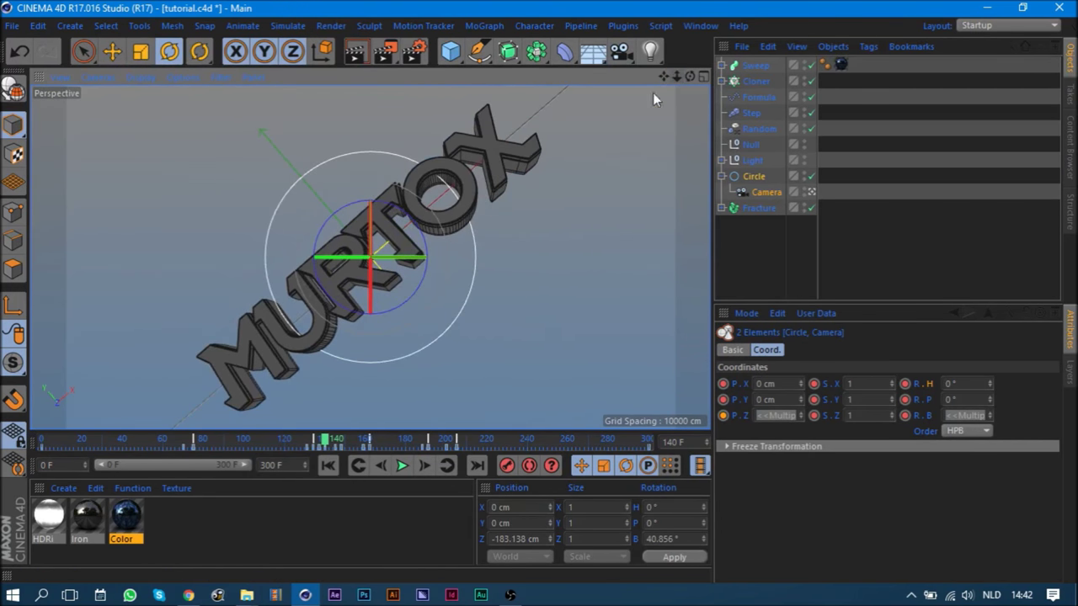
mouse_move(176, 433)
mouse_down()
mouse_move(180, 453)
mouse_move(308, 463)
mouse_up()
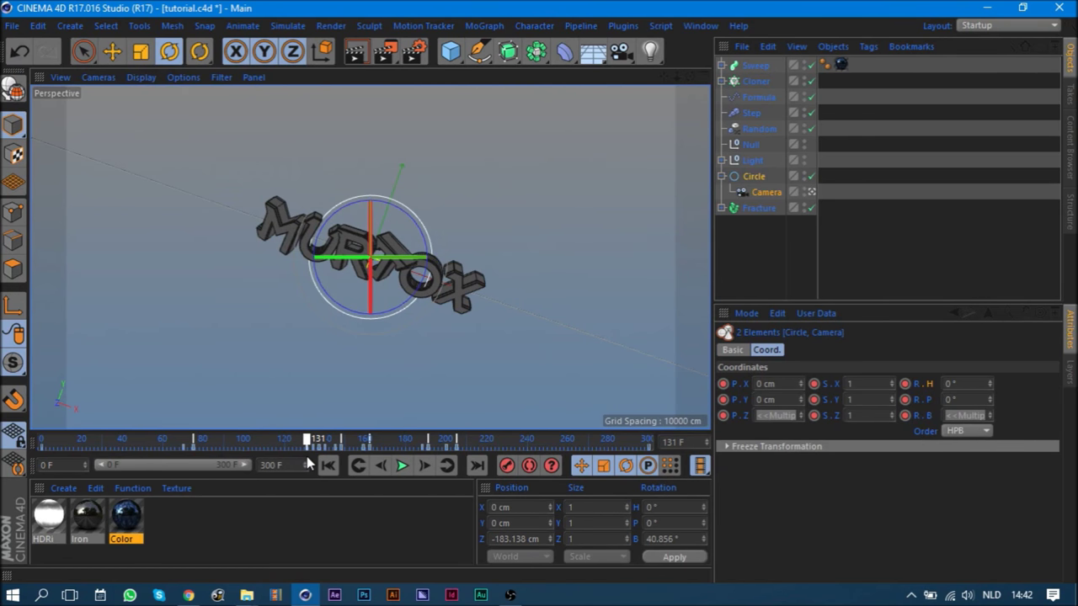
mouse_move(307, 457)
mouse_down()
mouse_move(265, 439)
mouse_move(151, 443)
mouse_move(345, 460)
mouse_up()
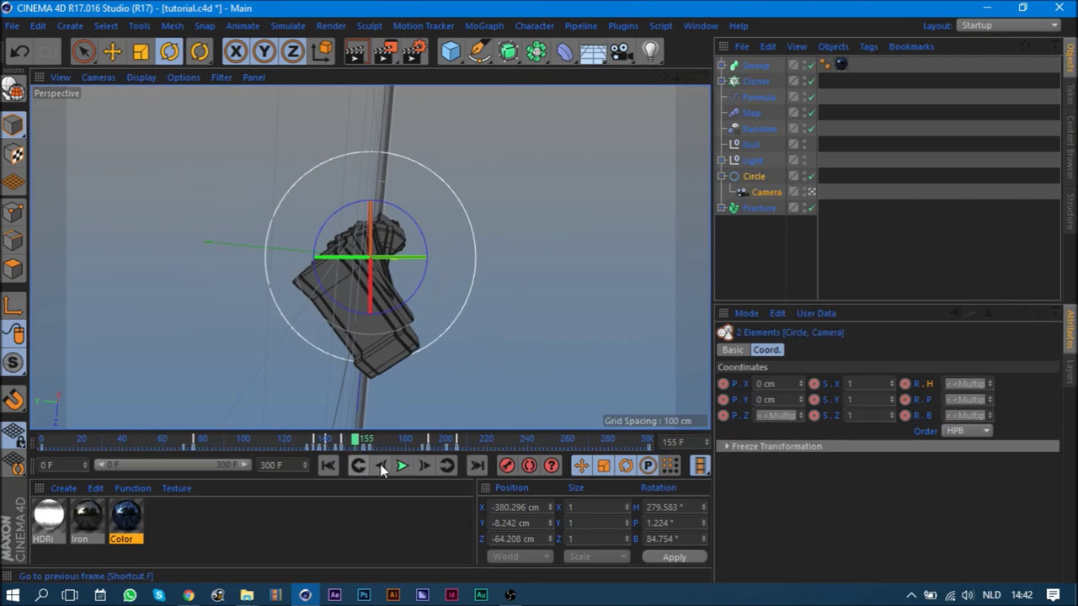
click(362, 466)
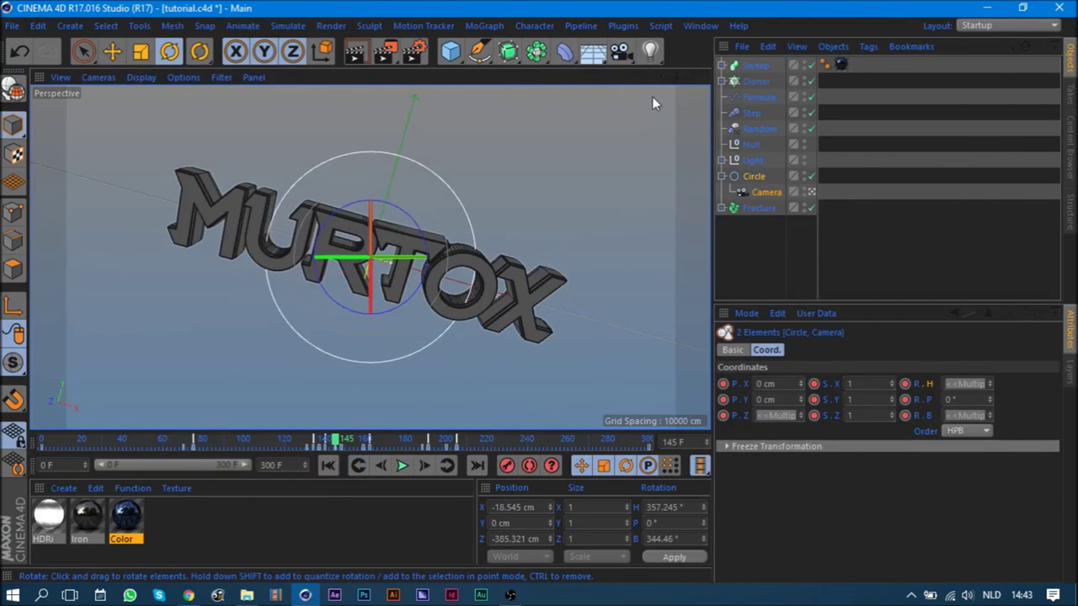
- Step through camera keyframes 140 to 162, zooming the viewport around the text
click(361, 468)
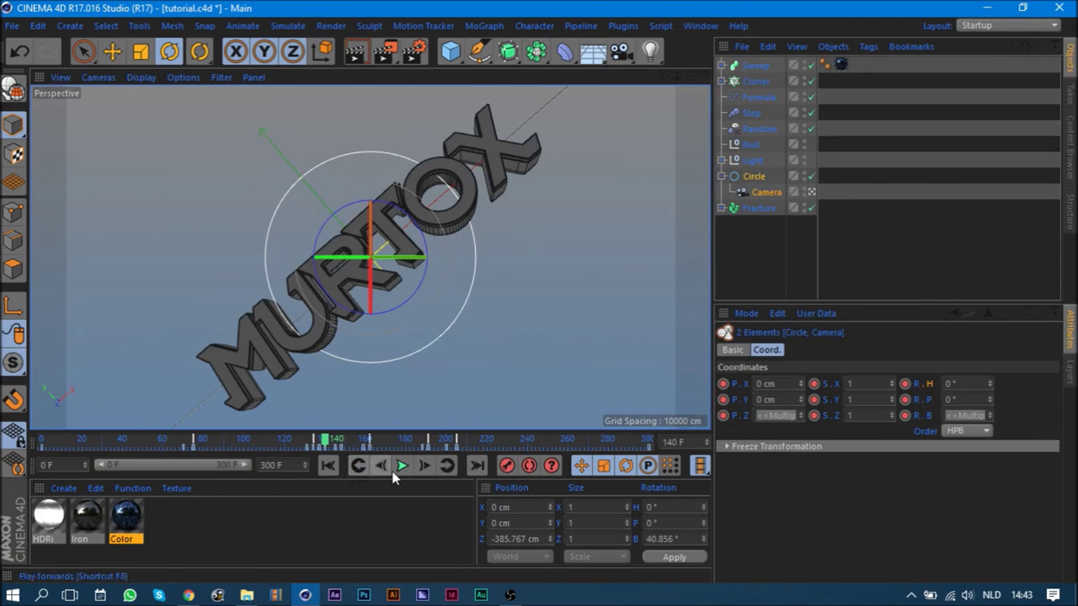
click(381, 466)
click(449, 466)
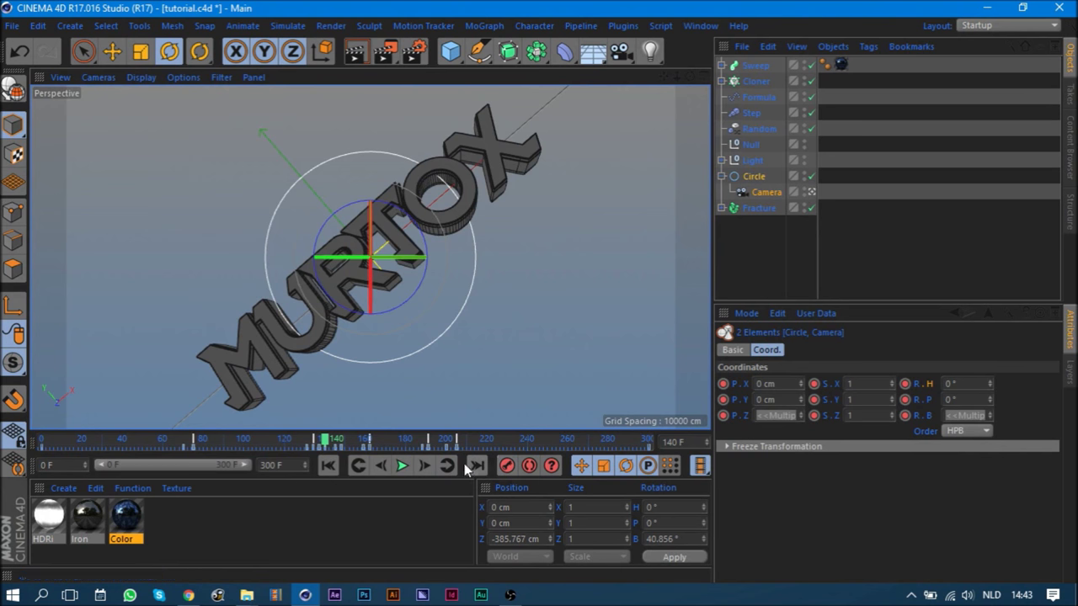
click(447, 466)
drag(676, 77, 679, 79)
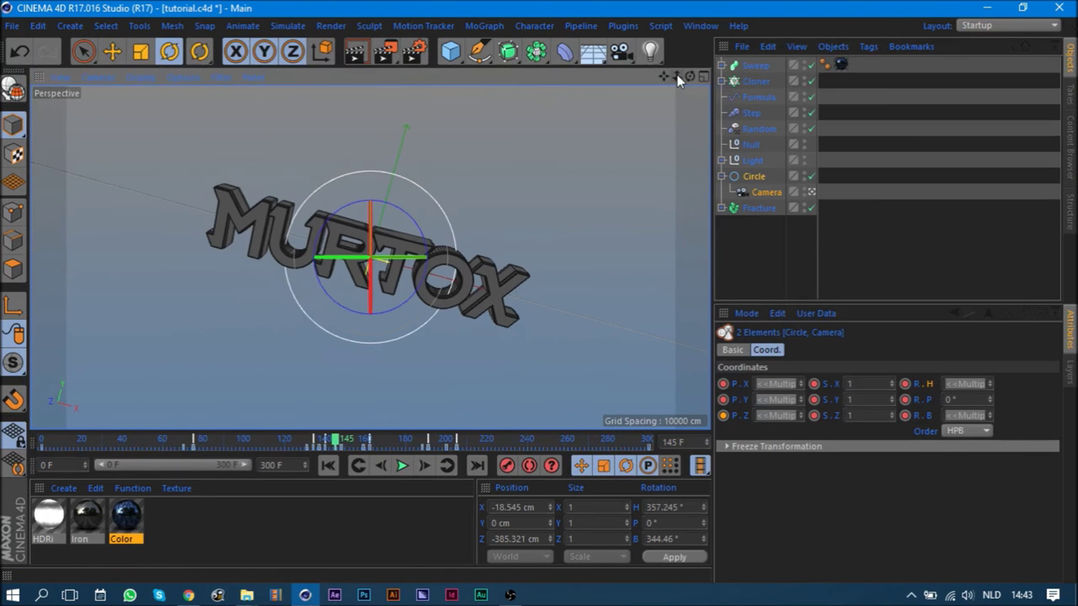
click(447, 466)
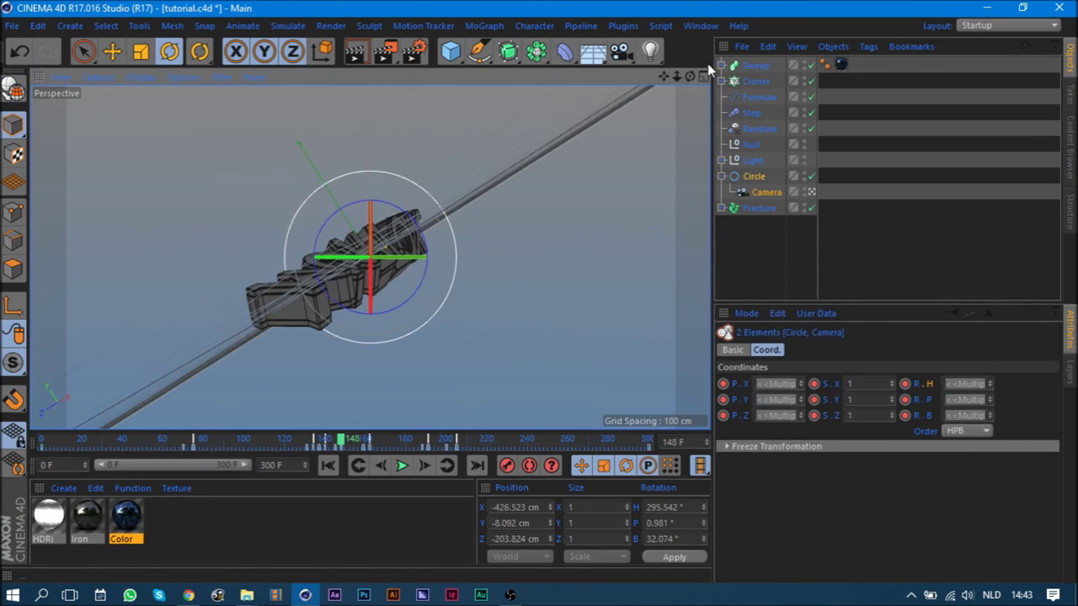
drag(674, 73, 616, 192)
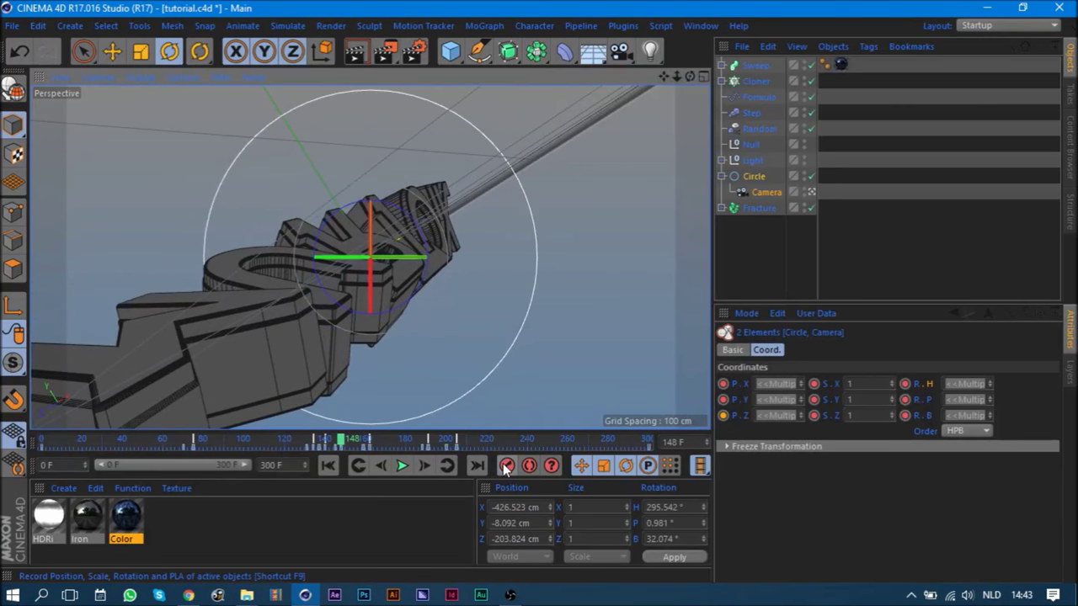
click(457, 469)
drag(683, 73, 519, 424)
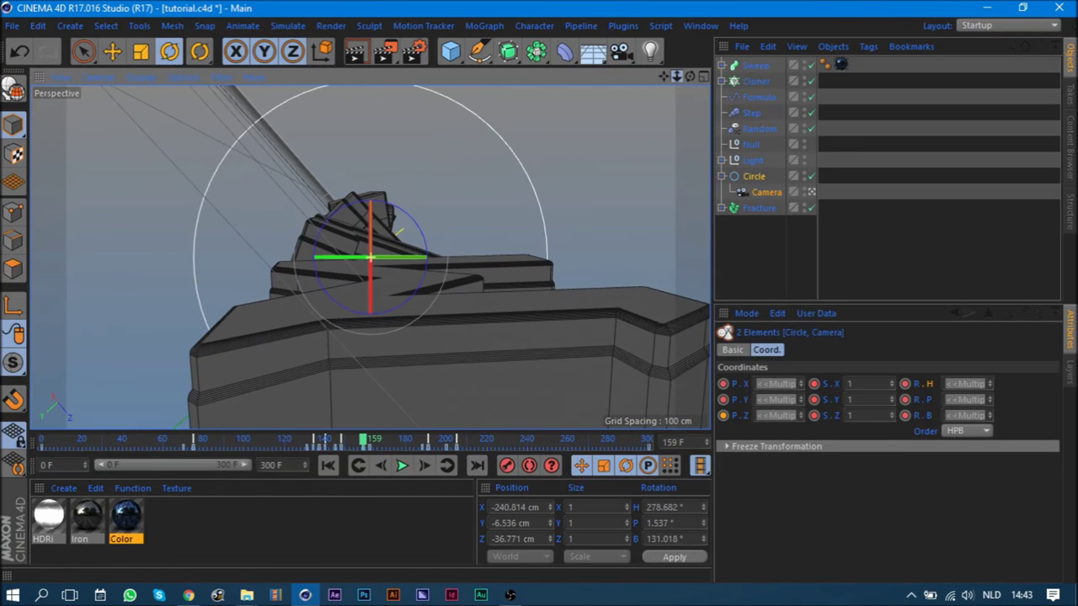
click(448, 466)
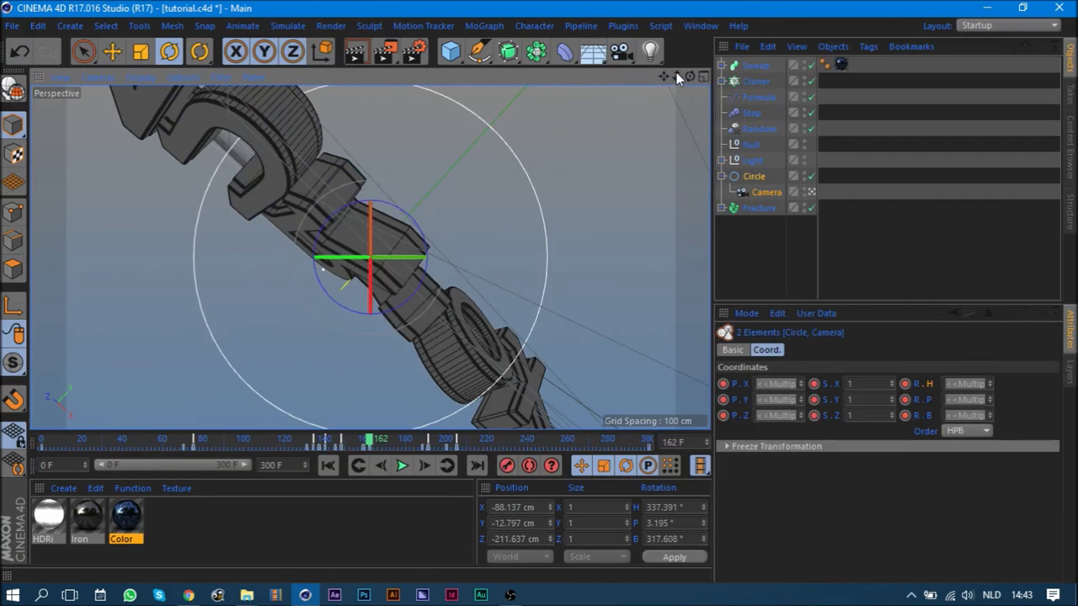
- Check camera keys 188, 191, 200 and 205, then reach frame 300 and play
drag(675, 73, 657, 80)
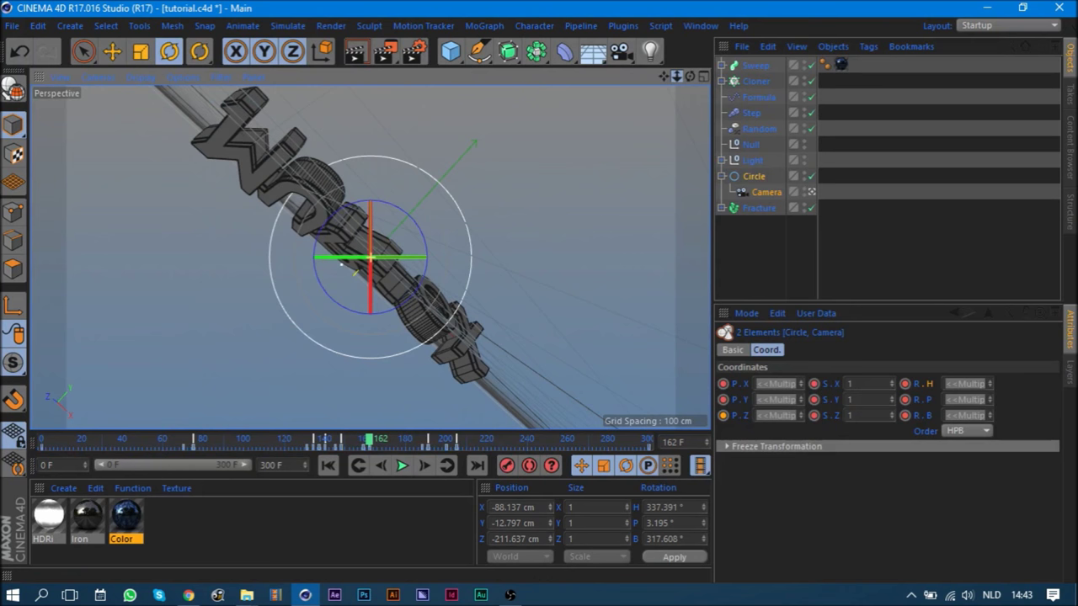
click(446, 466)
drag(680, 78, 648, 85)
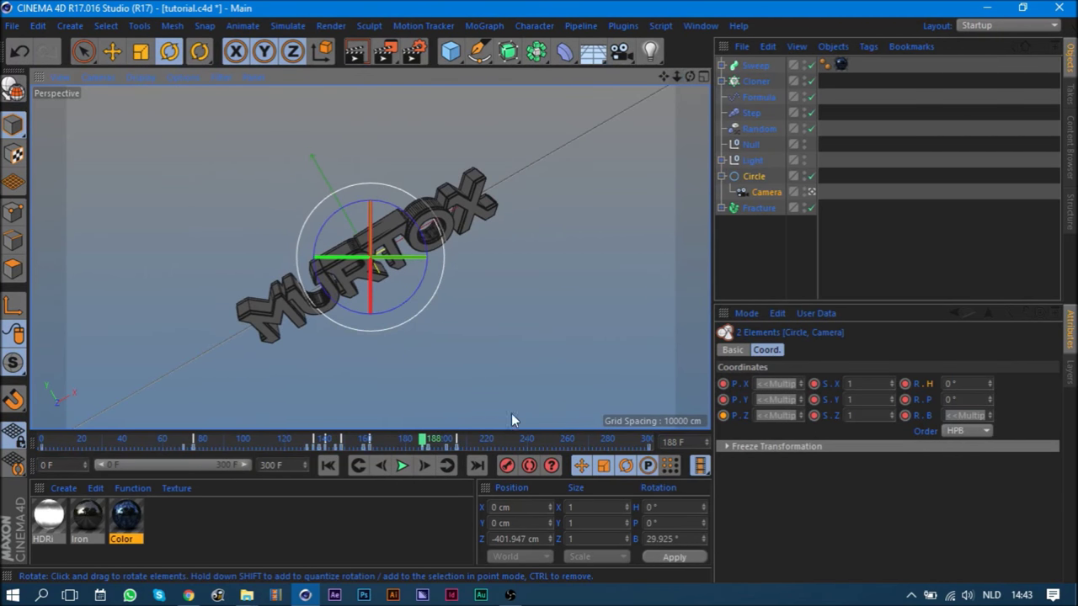
click(447, 468)
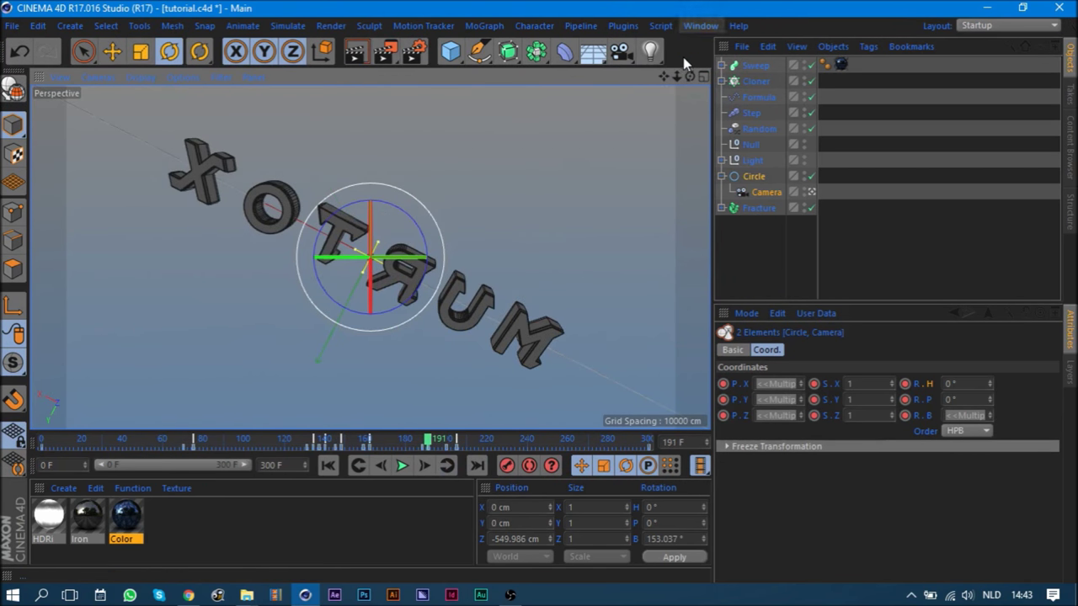
drag(674, 77, 580, 209)
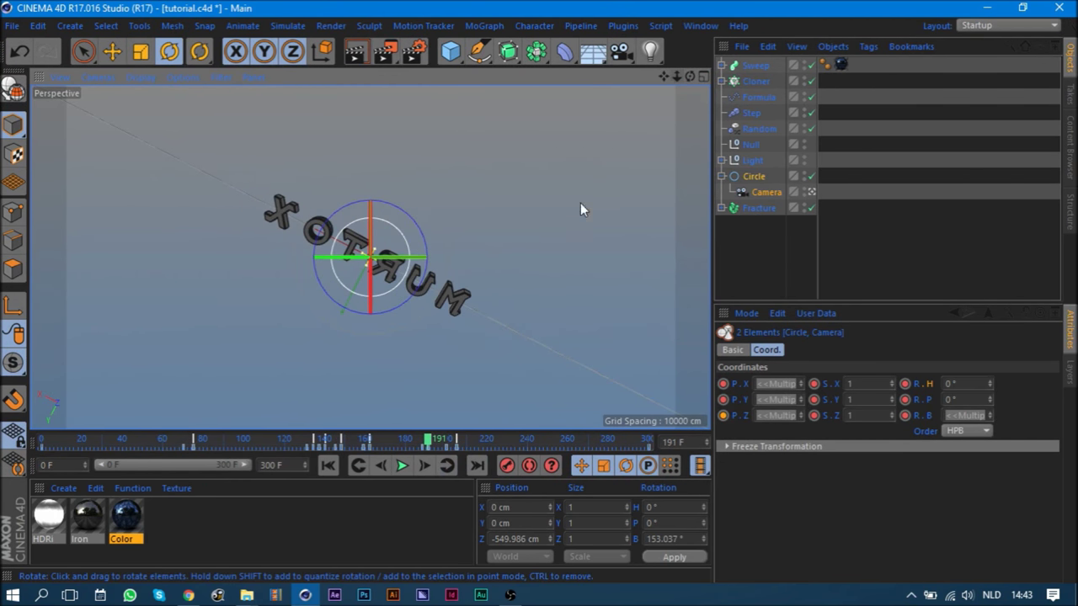
click(446, 466)
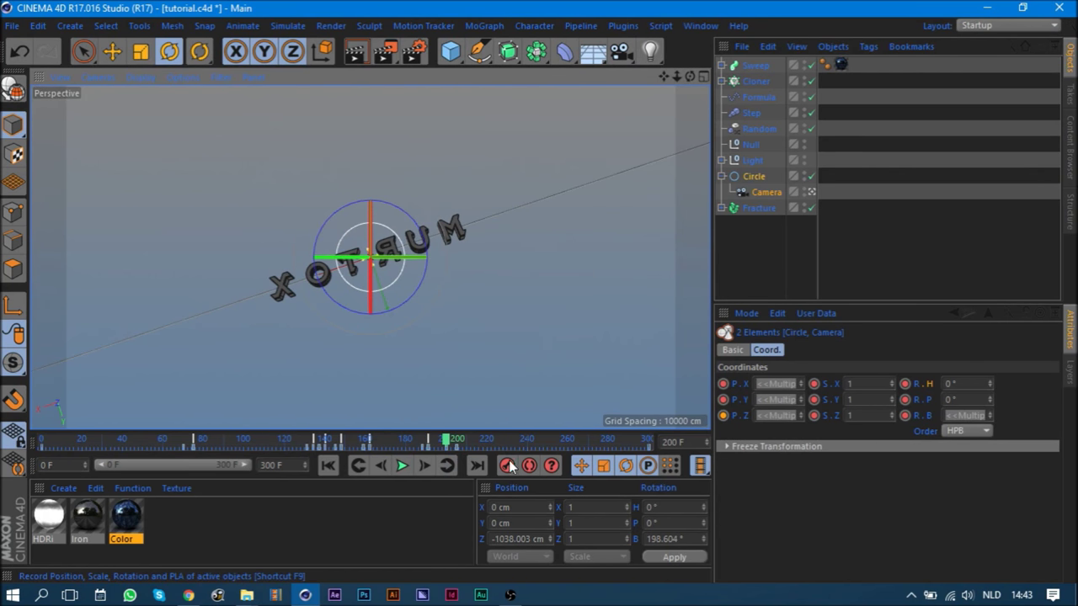
click(461, 464)
drag(676, 77, 675, 74)
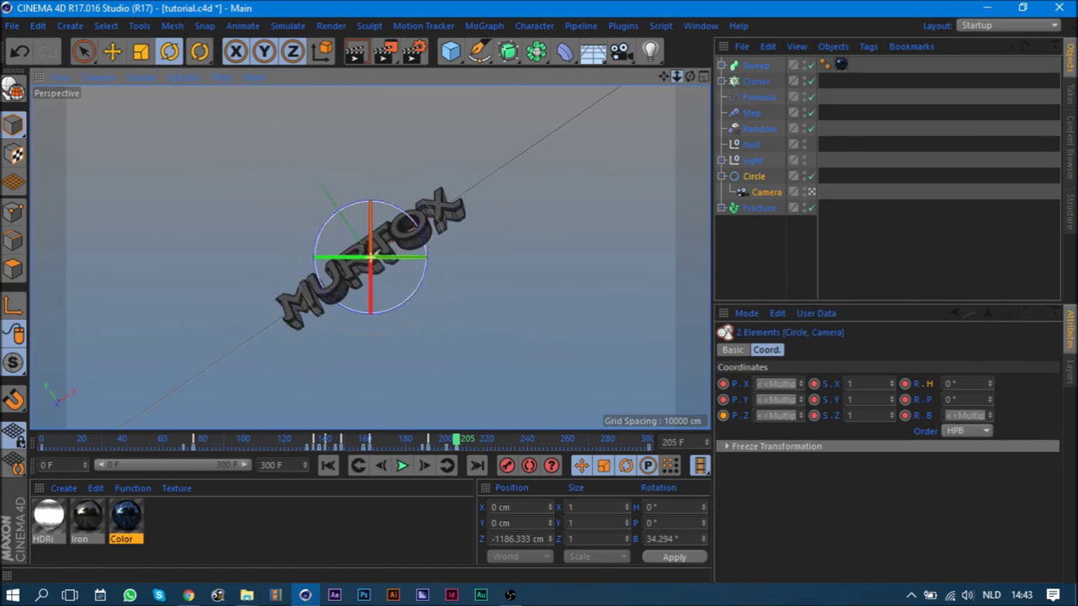
click(479, 469)
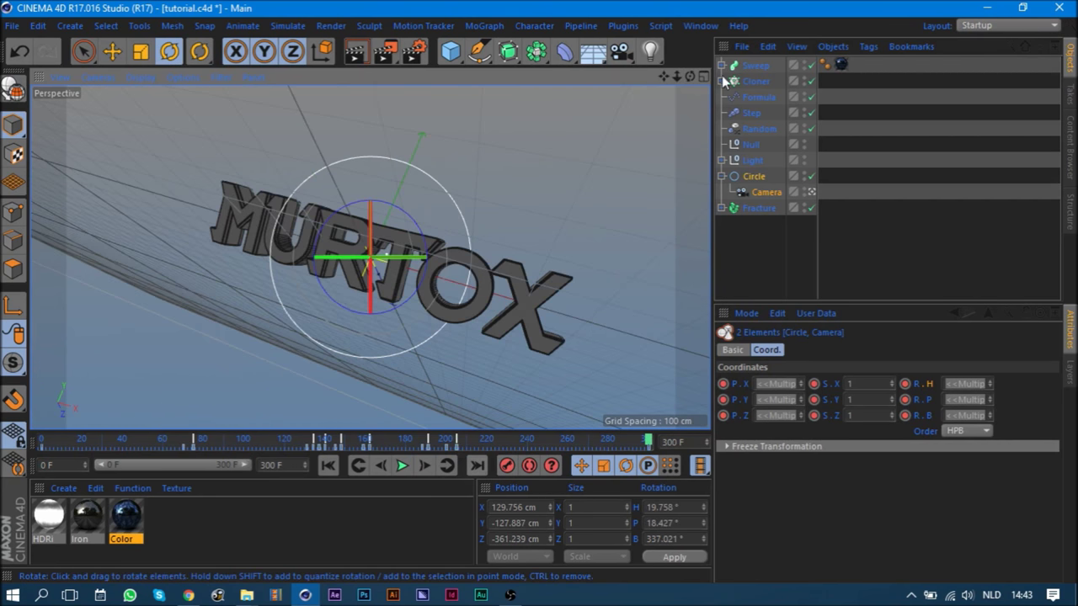
drag(676, 74, 675, 76)
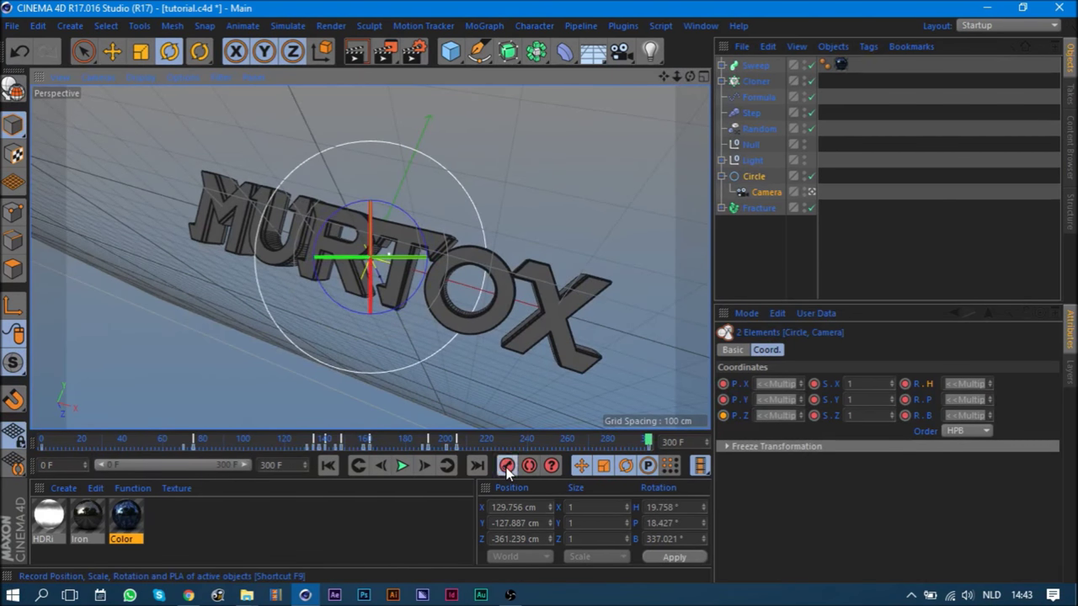
click(404, 467)
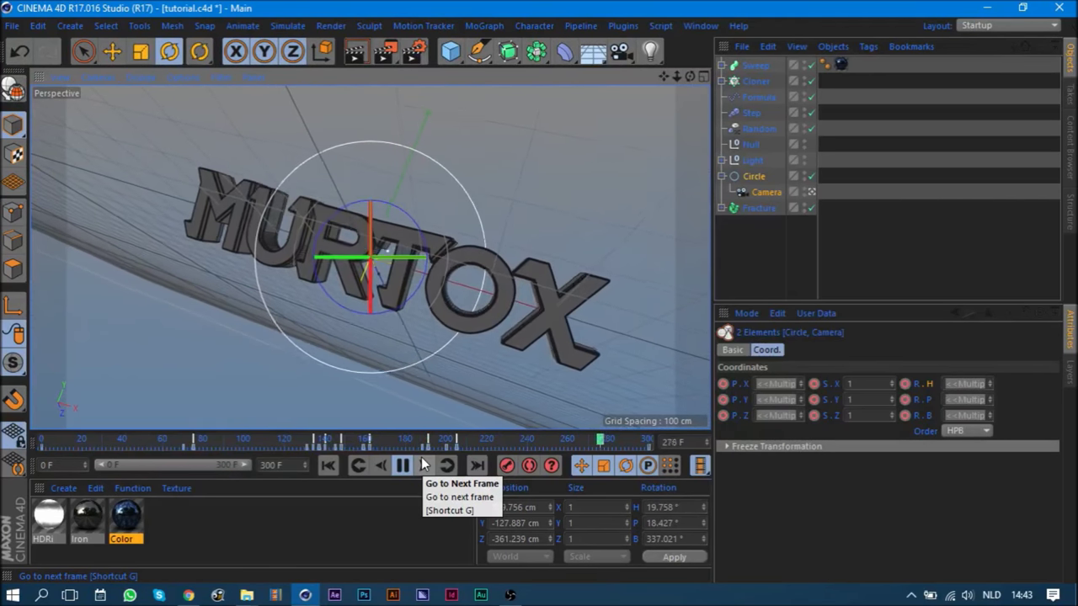
- Change the viewport shading, stop at frame 298, and render a preview of MURTOX
click(400, 467)
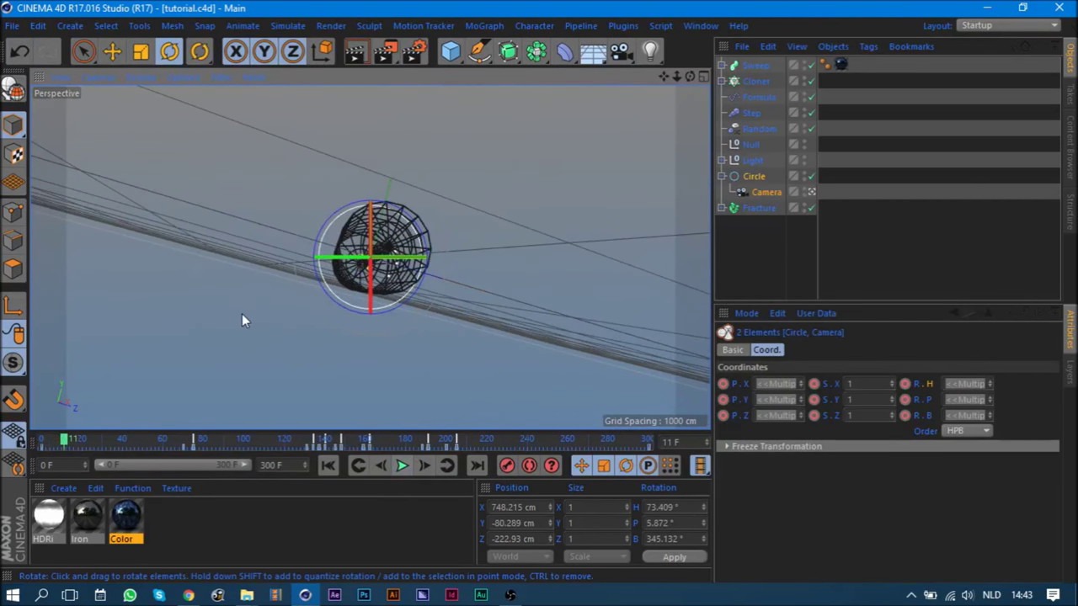
click(182, 78)
mouse_move(140, 77)
click(160, 99)
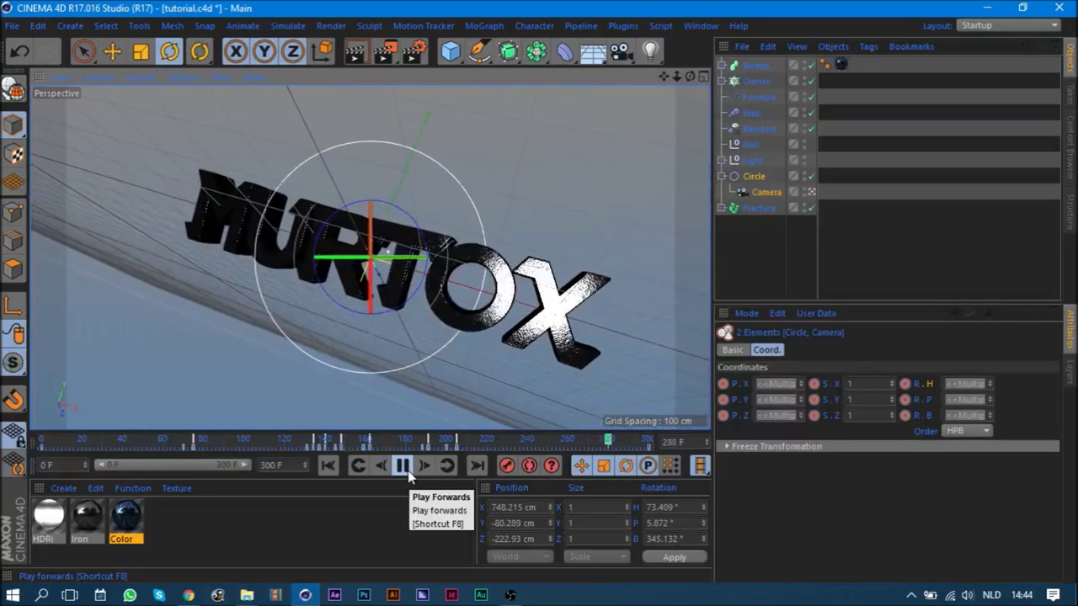
click(409, 476)
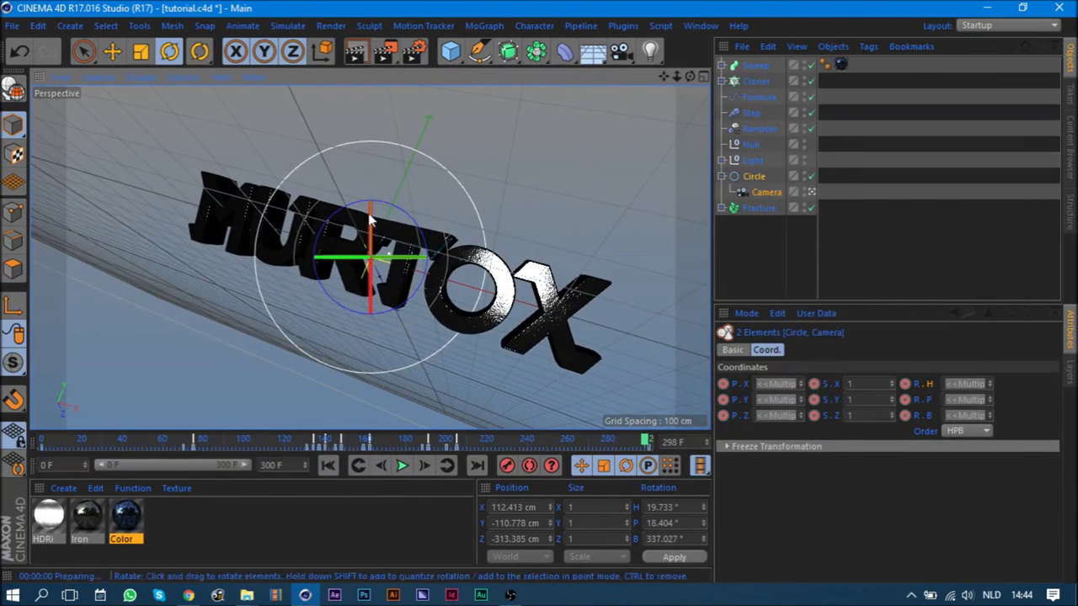
click(354, 52)
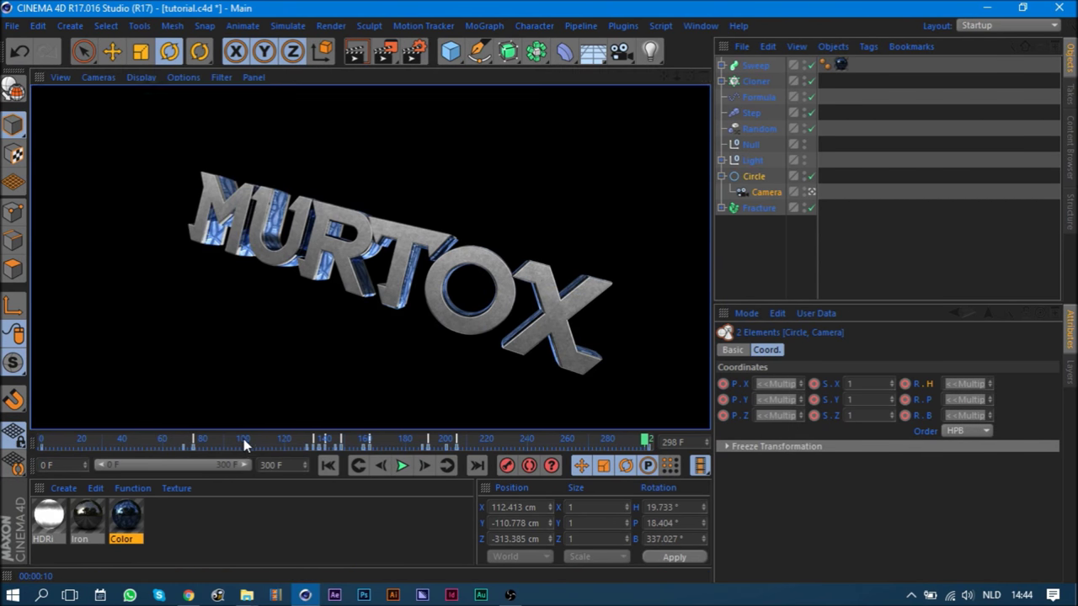
- Render a preview at frame 88, play the camera move, and stop at frame 125
drag(244, 439, 221, 441)
click(355, 51)
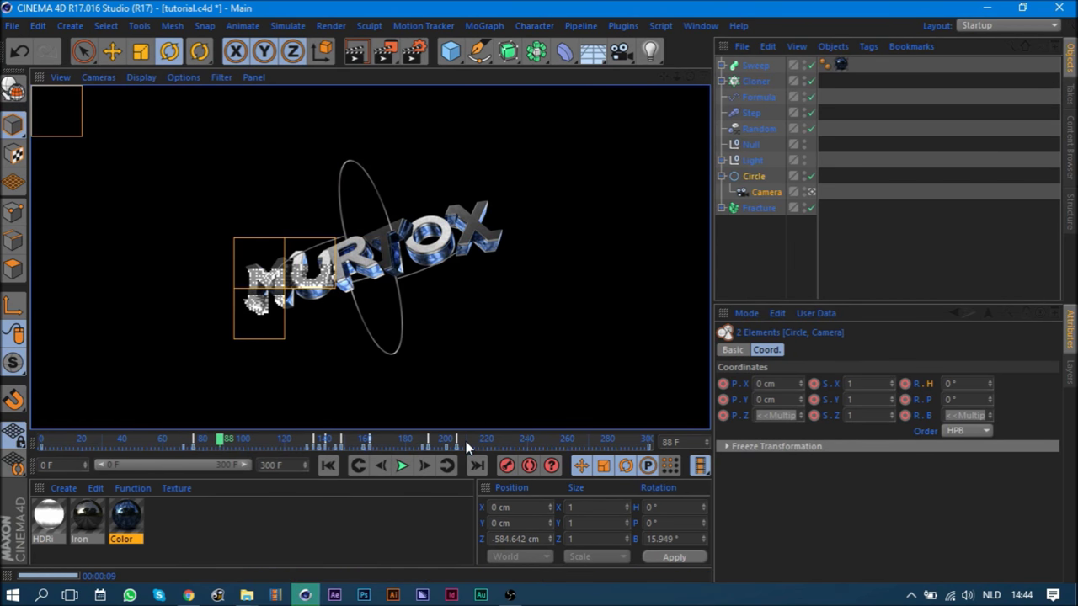
click(403, 465)
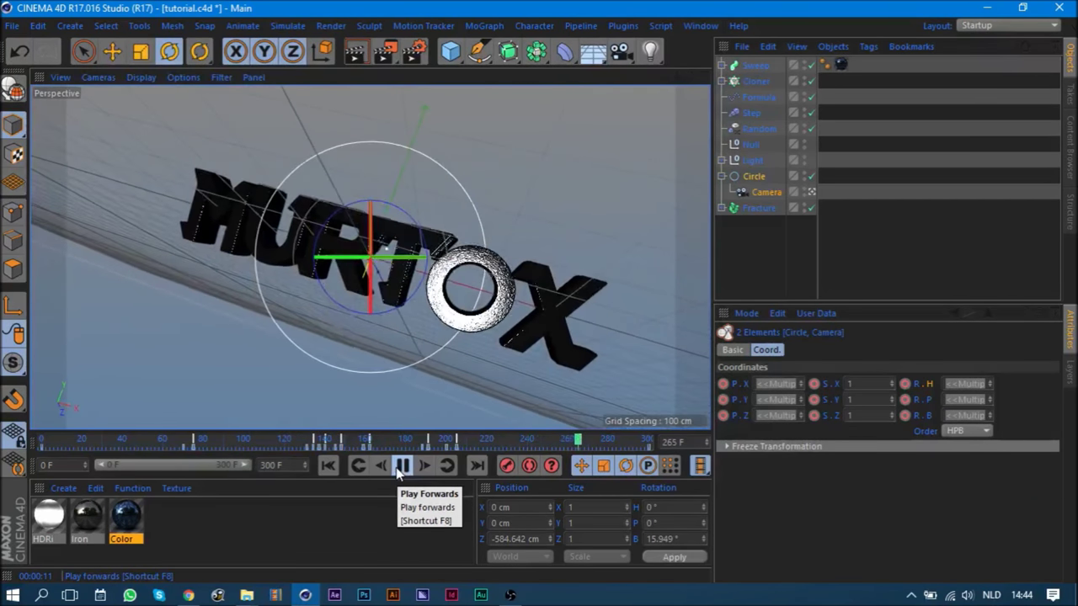
click(397, 468)
click(136, 434)
drag(134, 435, 294, 439)
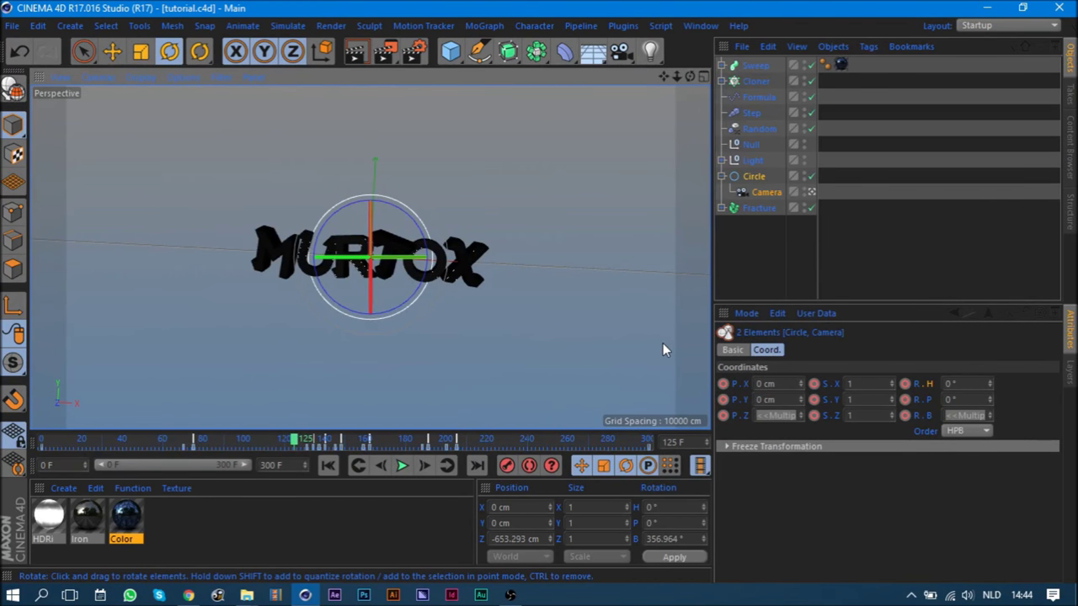
click(412, 50)
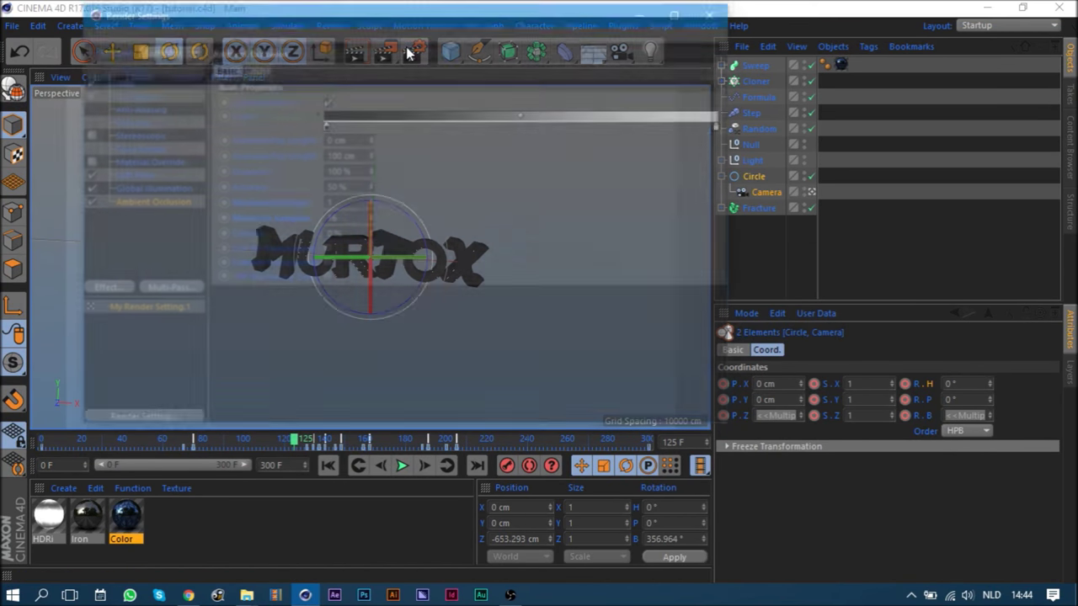
- Create a new 'tut' folder in D:\Cinema 4D renders as the render save location
click(123, 80)
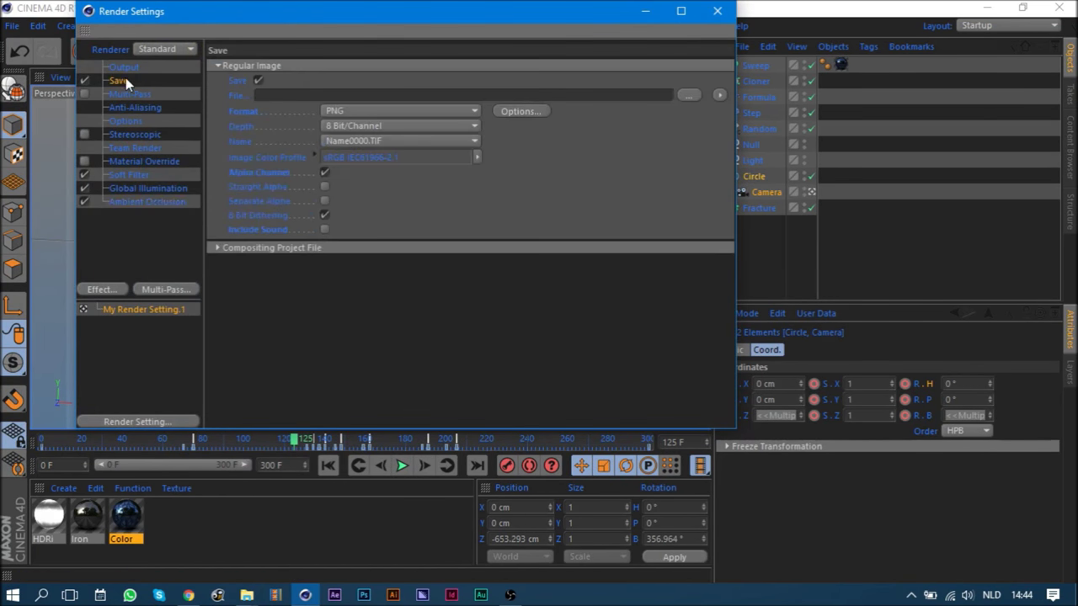
click(690, 94)
click(141, 268)
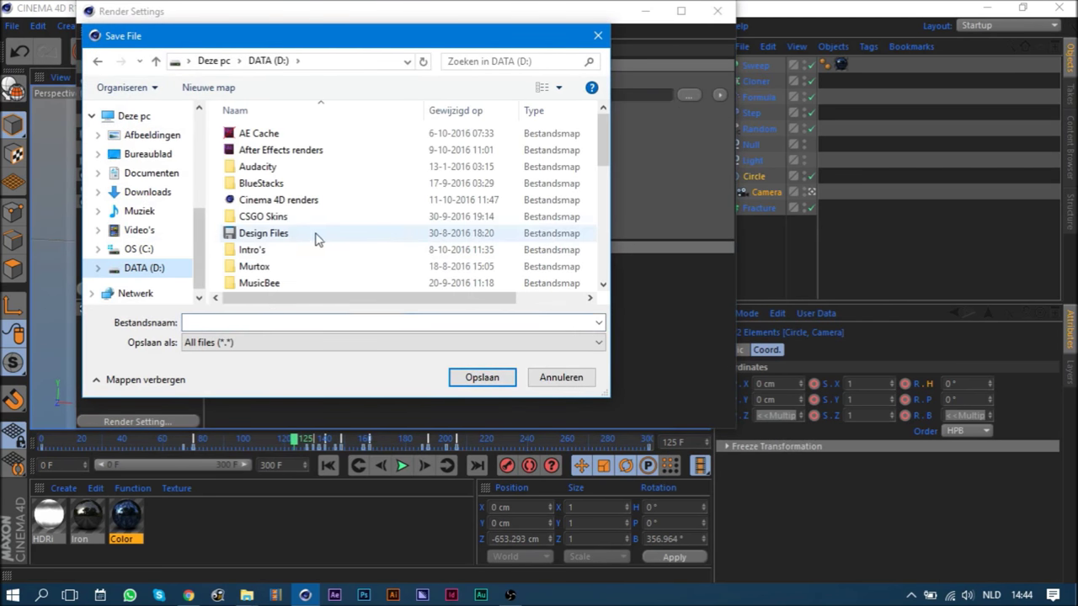
double_click(305, 202)
click(232, 89)
text(tut)
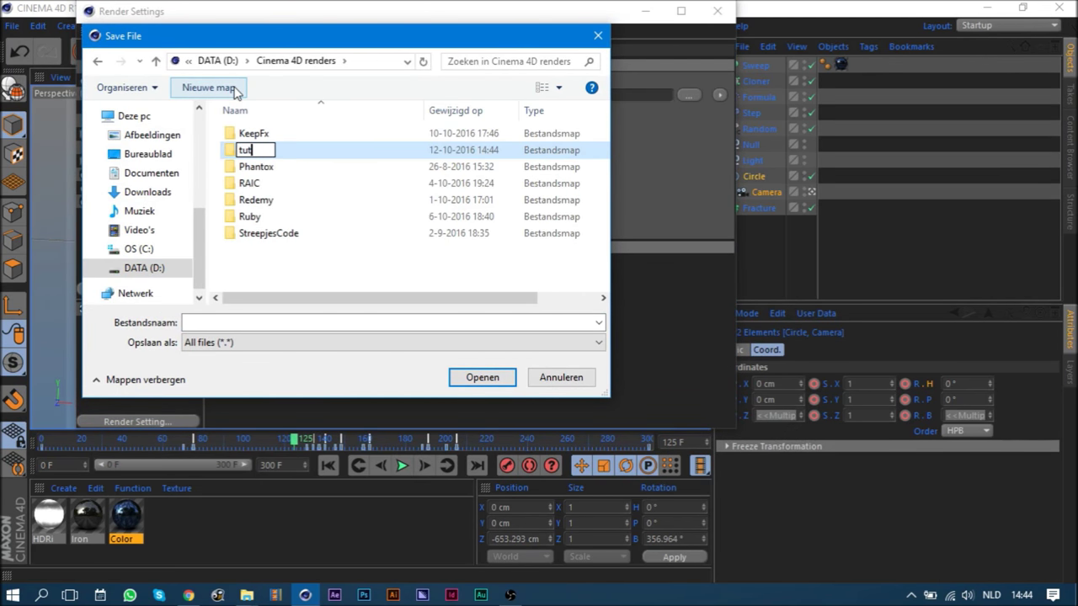
key(Return)
key(Return)
- Name the render output 'intro Tutorial' and render the animation to the Picture Viewer
click(272, 320)
text(intro Tutoria)
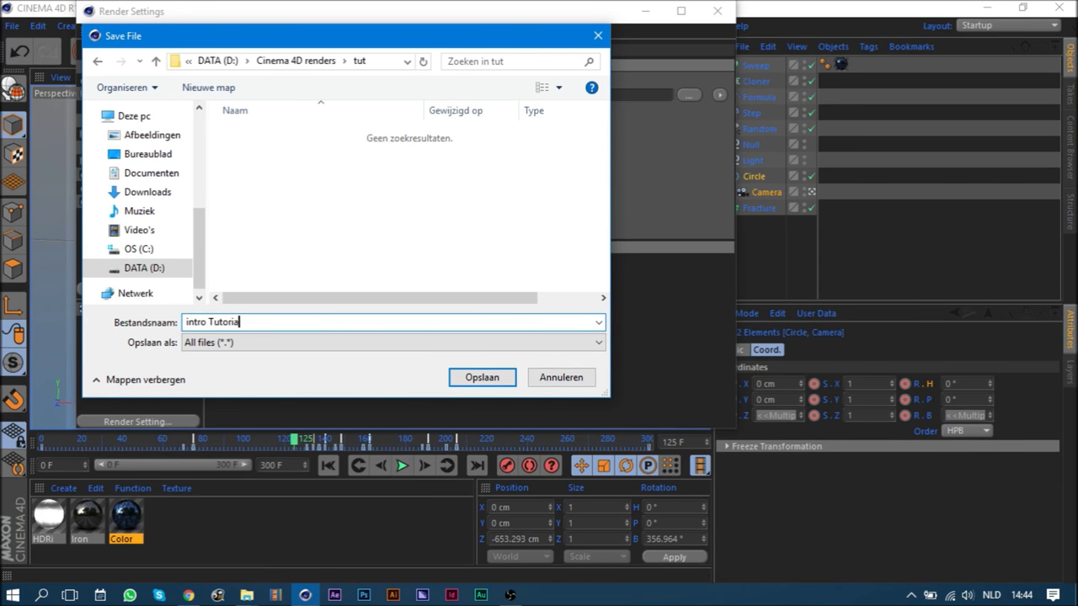
text(l)
key(Return)
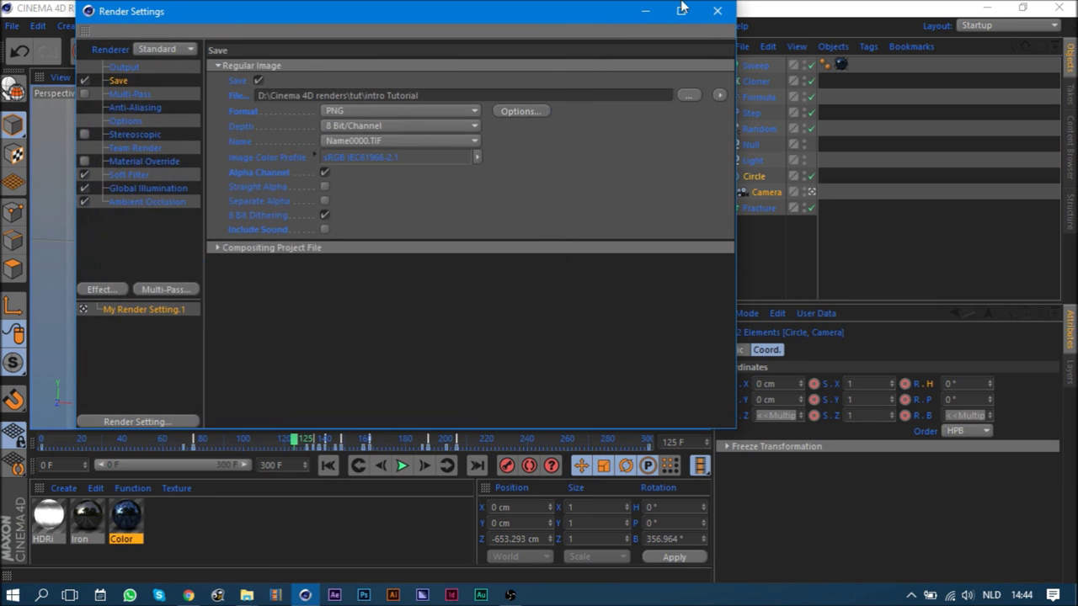
click(717, 11)
click(386, 54)
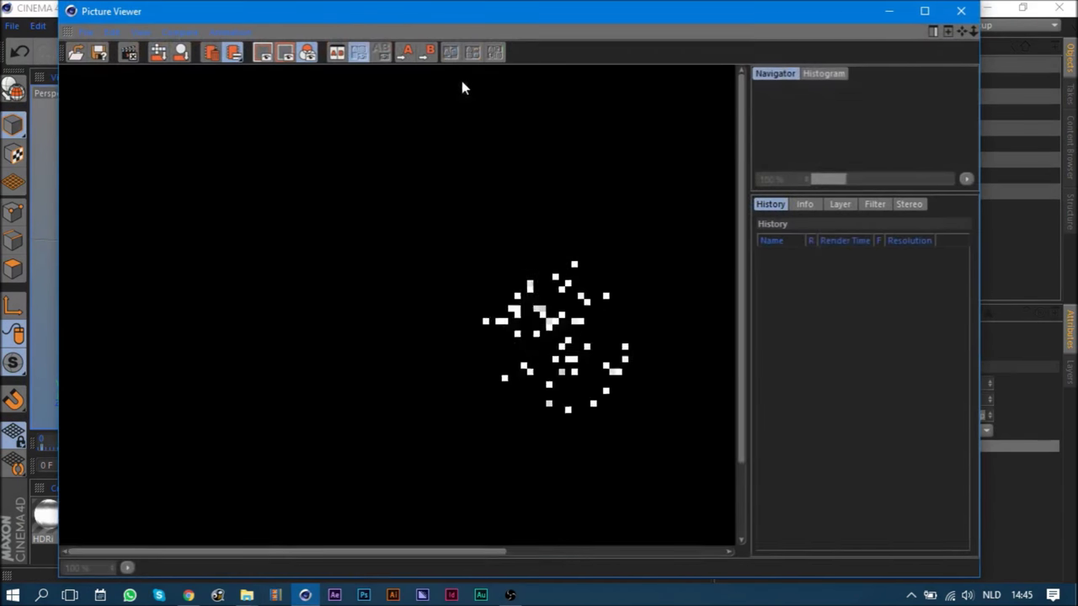
- Maximize the Picture Viewer and fit the rendered frame to the window
click(925, 10)
drag(946, 174, 938, 178)
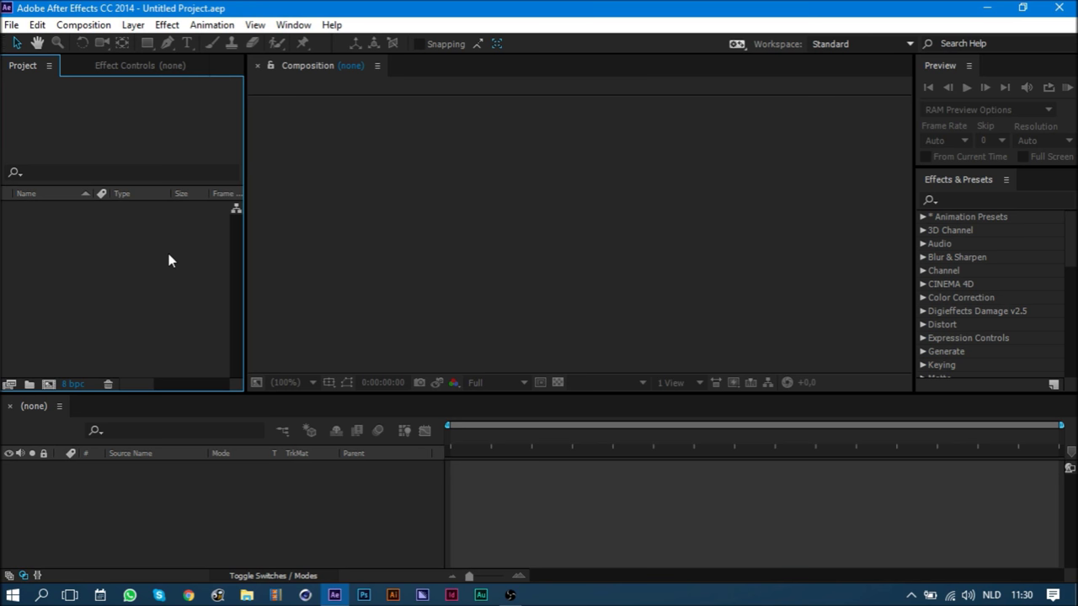
- Switch to the Standard workspace and import SvanteG - Insomnia.wav from Orders\intro Tutorial
click(910, 43)
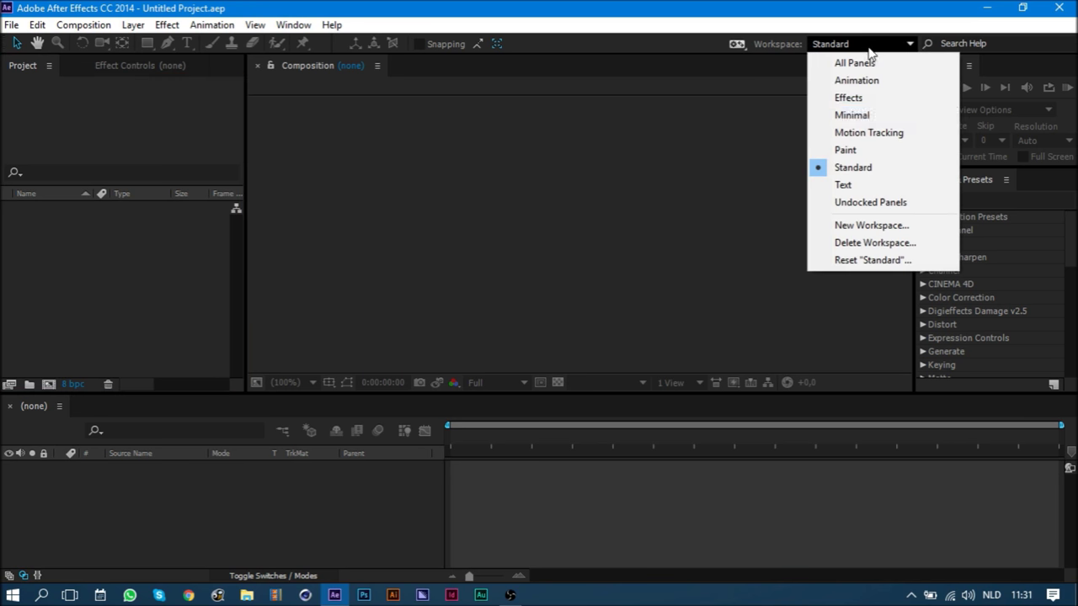
click(863, 167)
double_click(73, 289)
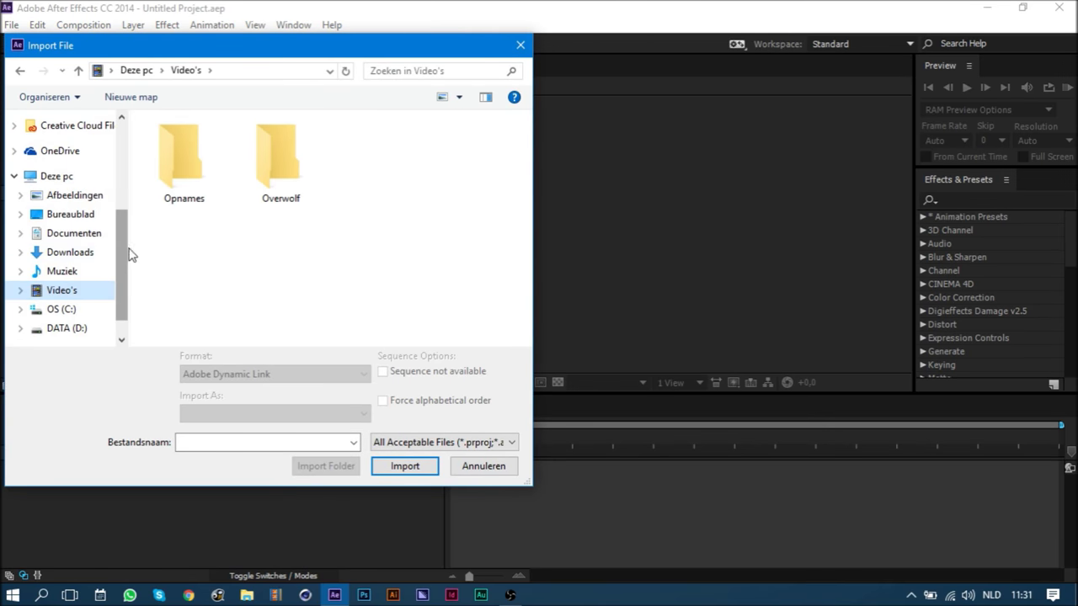
click(91, 220)
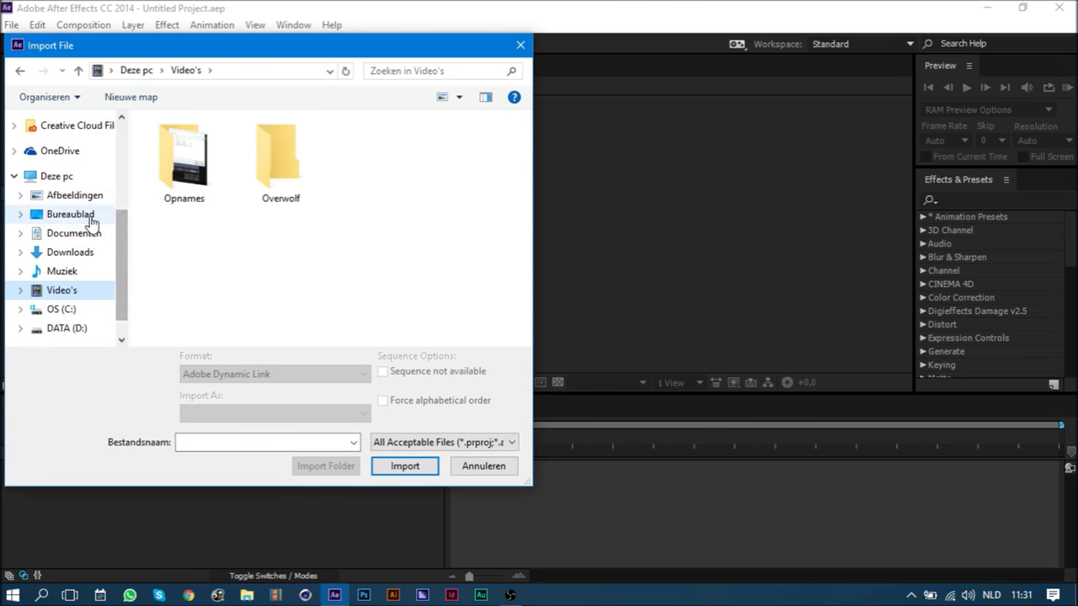
drag(368, 57, 477, 75)
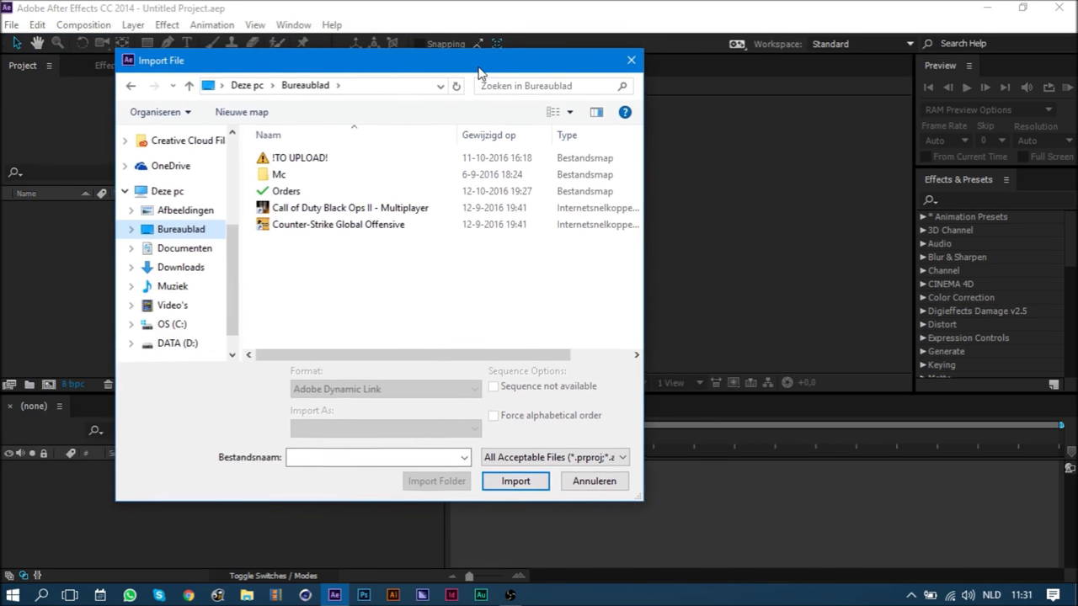
double_click(304, 196)
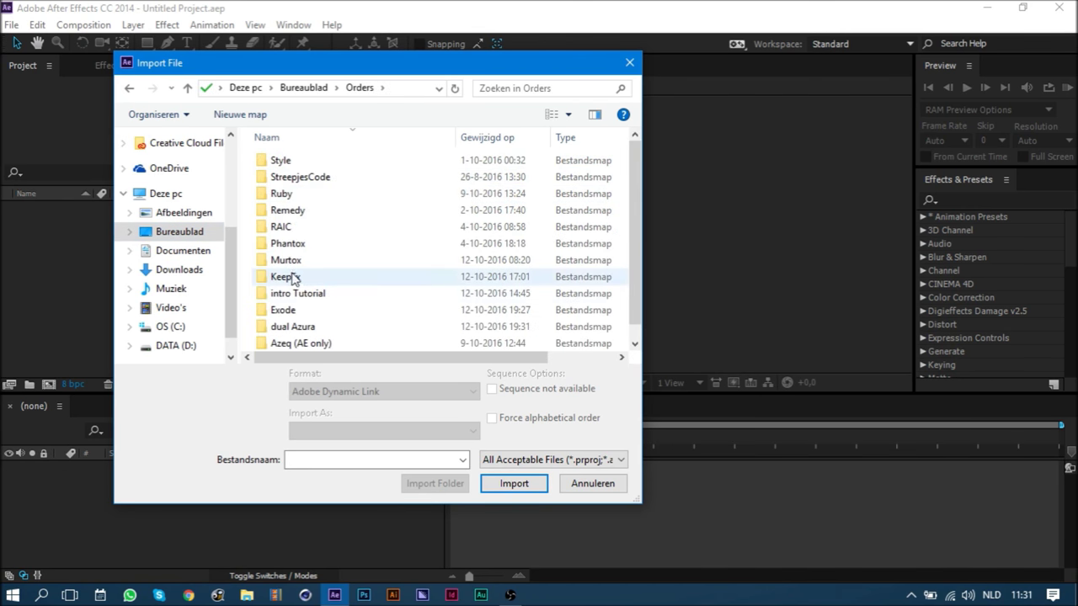
click(319, 295)
double_click(318, 294)
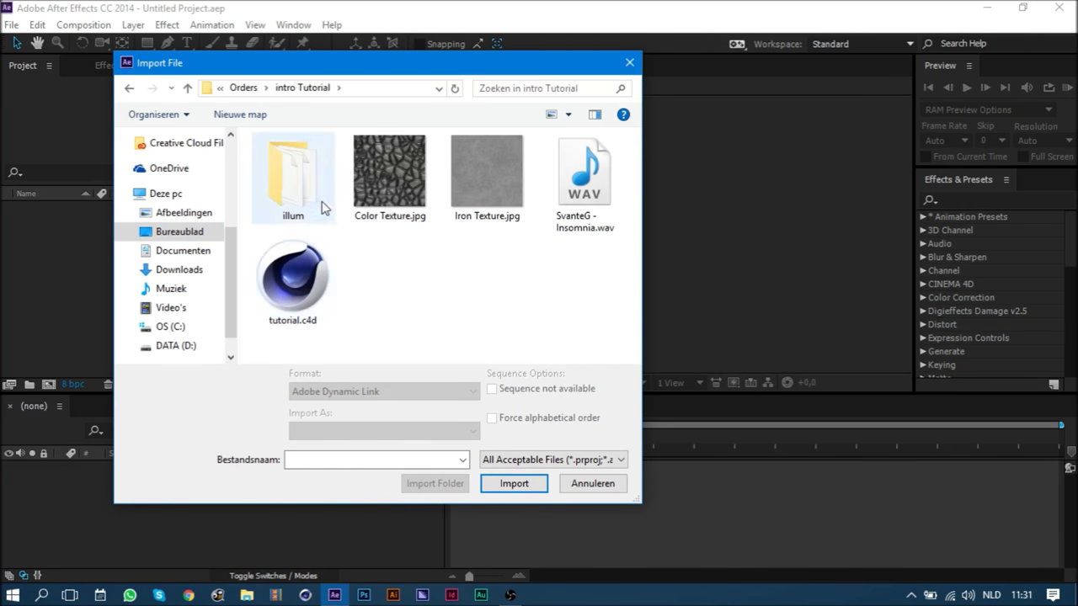
double_click(581, 196)
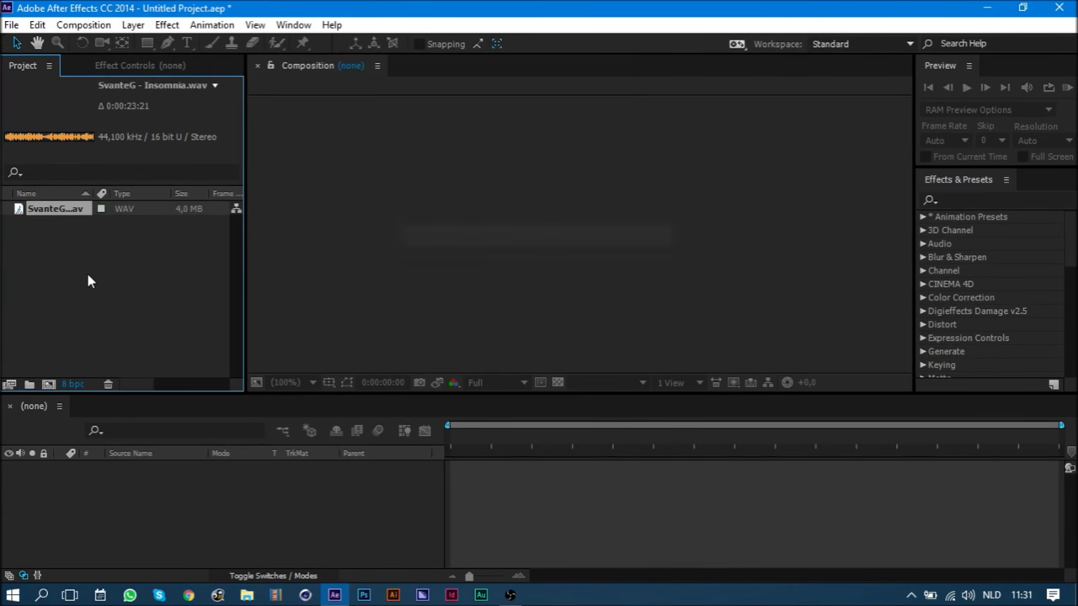
- Import the PNG sequence from D:\Cinema 4D renders\tut
double_click(96, 274)
click(188, 346)
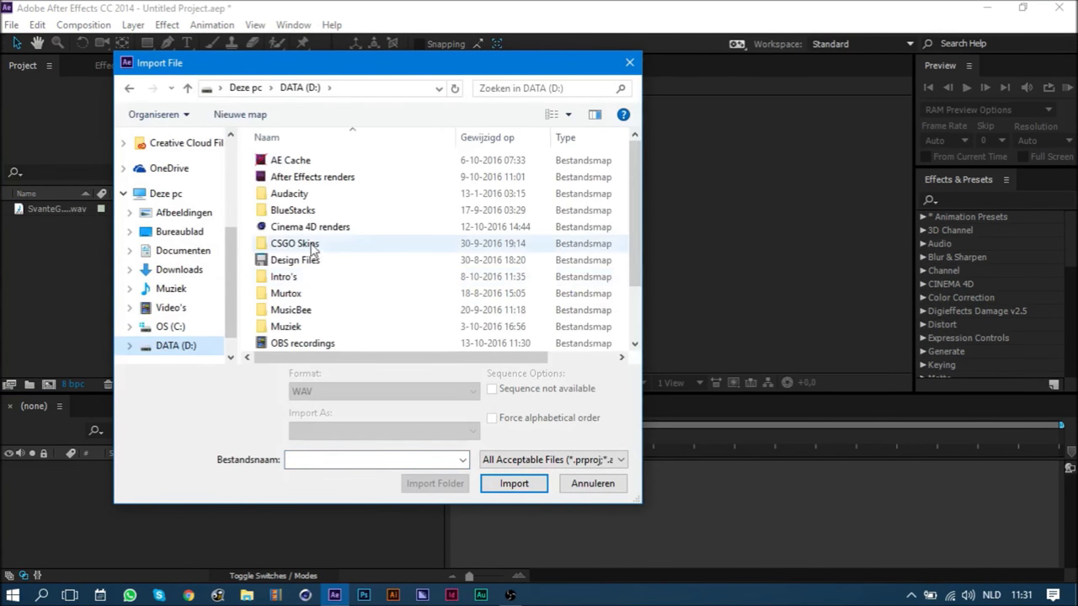
mouse_move(310, 228)
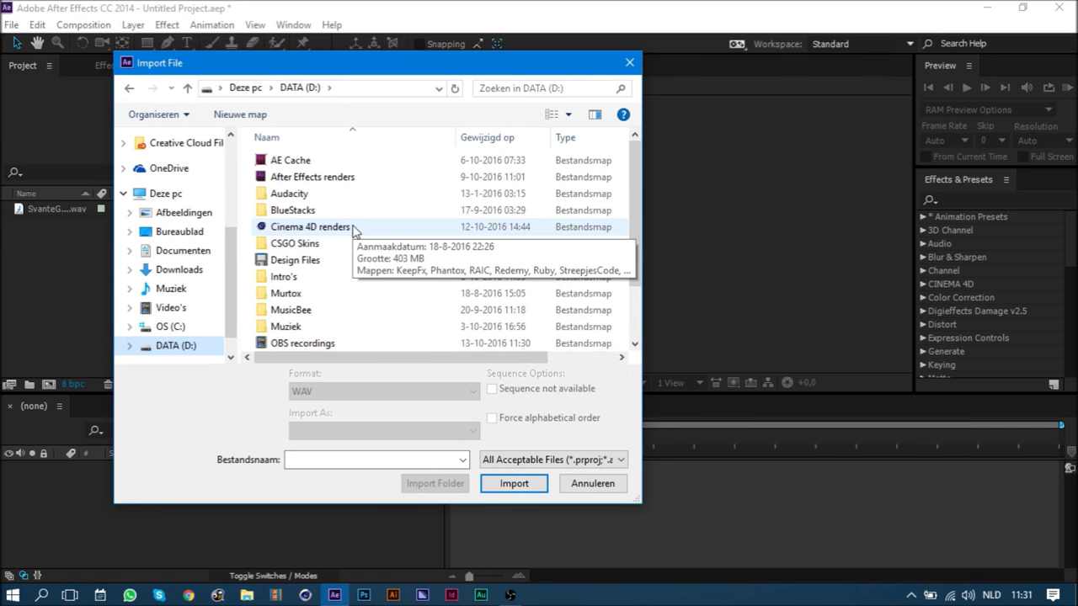
double_click(310, 227)
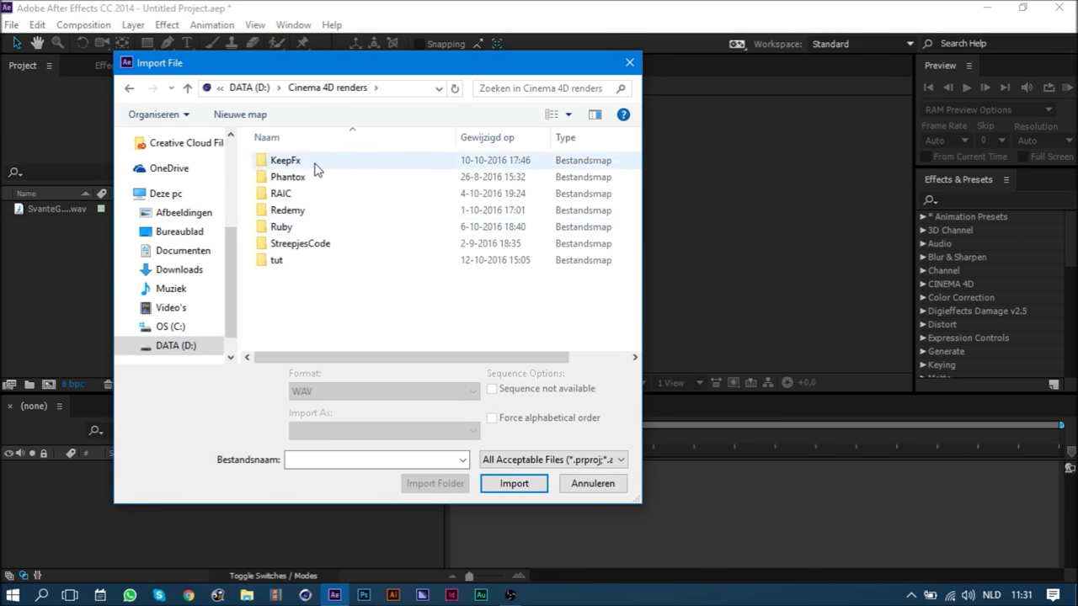
double_click(301, 261)
double_click(304, 198)
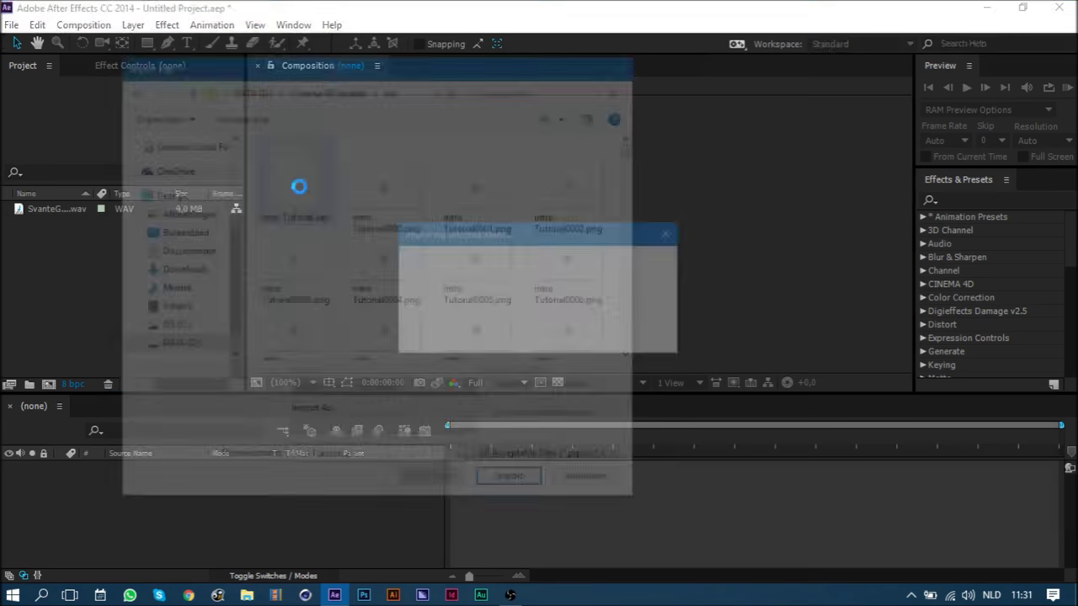
click(12, 211)
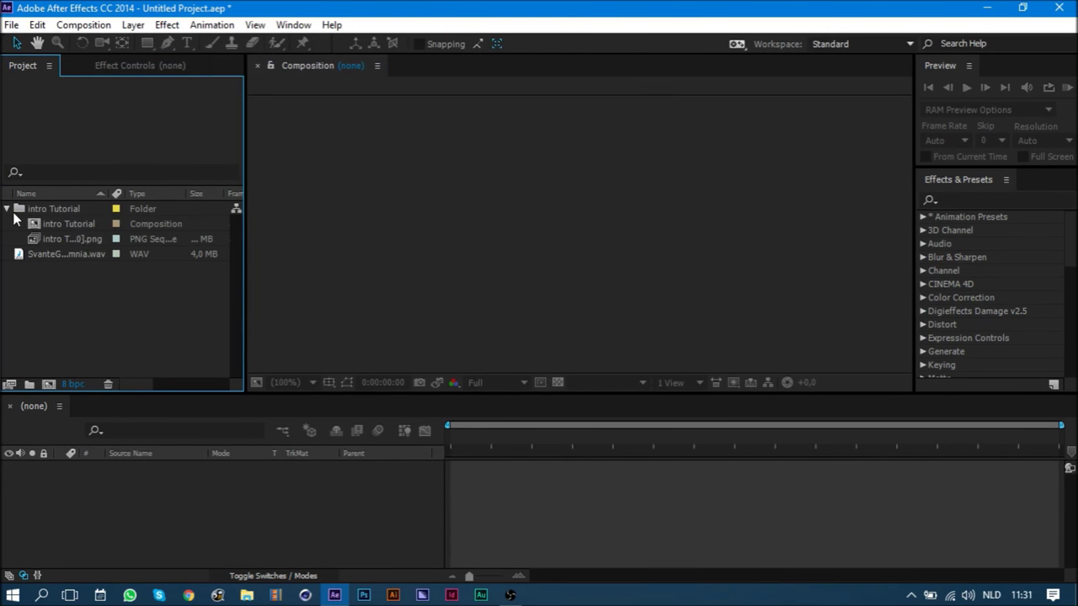
- Open the intro Tutorial composition at Half resolution and select the music file
double_click(74, 225)
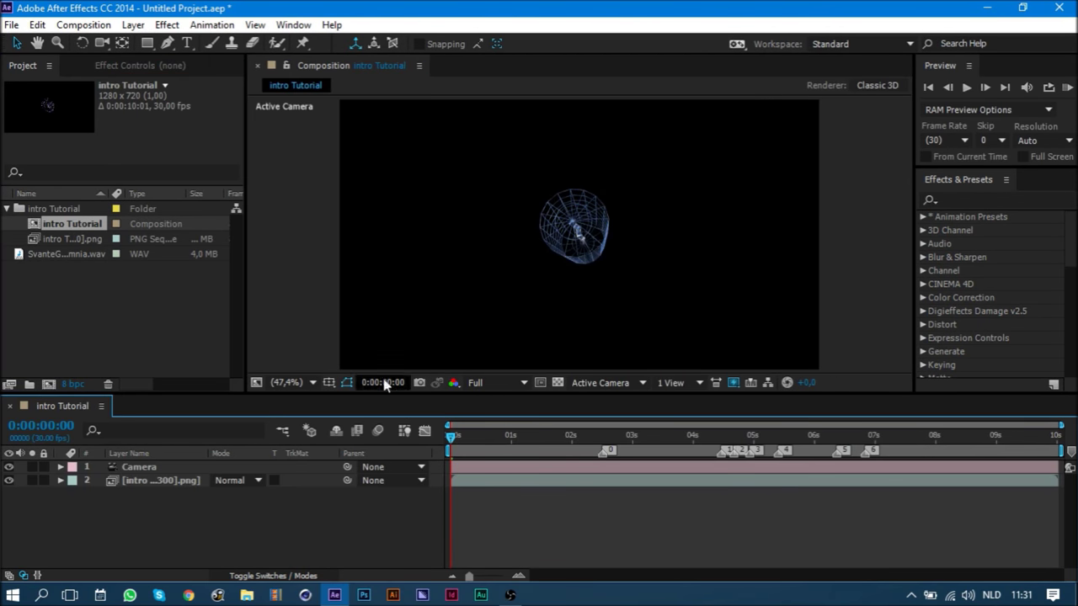
click(523, 382)
click(501, 441)
click(70, 274)
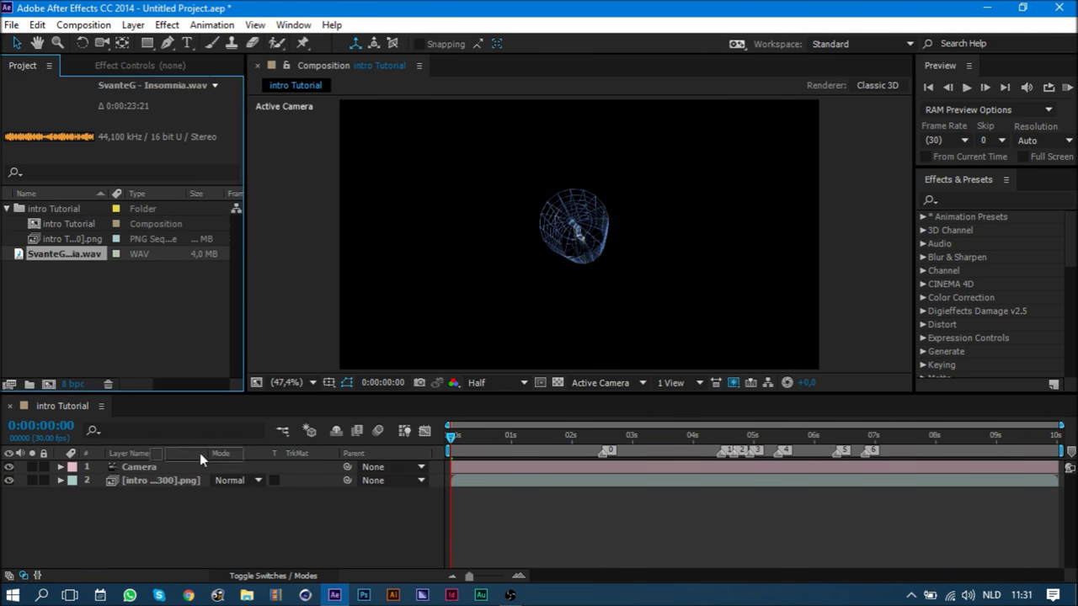
- Add the music to the comp, move the PNG layer to the top, and duplicate it
drag(64, 253, 189, 531)
drag(165, 481, 165, 467)
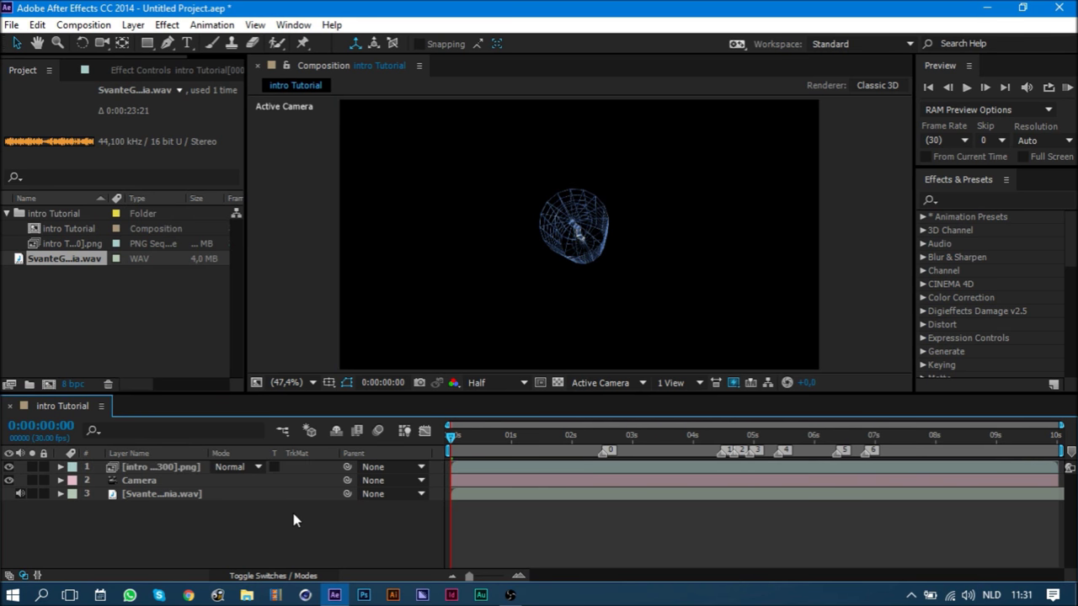
click(175, 467)
key(ctrl+d)
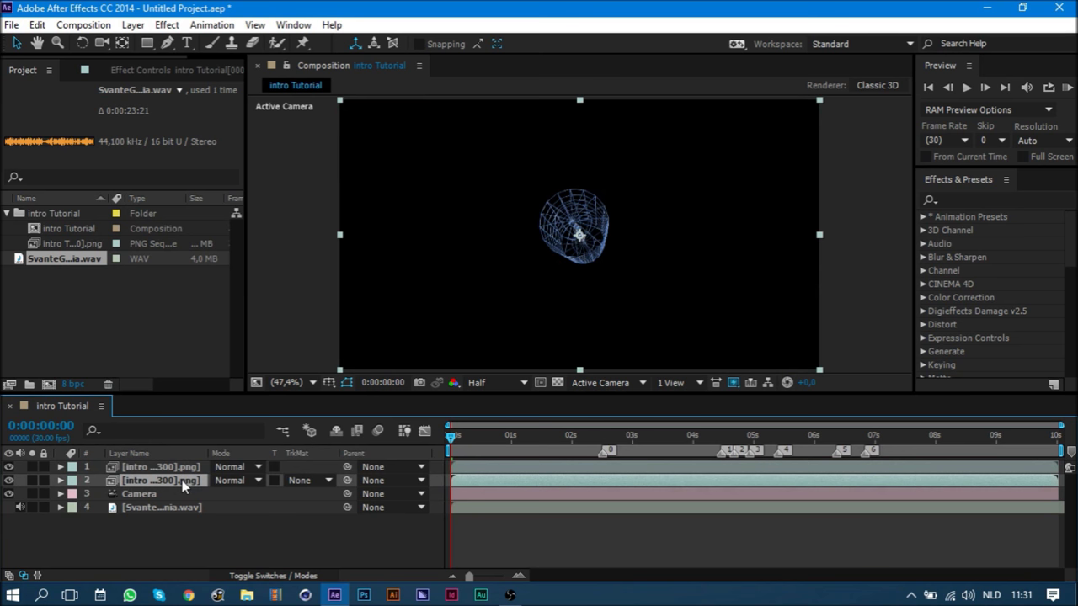
- Apply Trapcode Shine to the duplicated PNG layer
click(983, 199)
text(s)
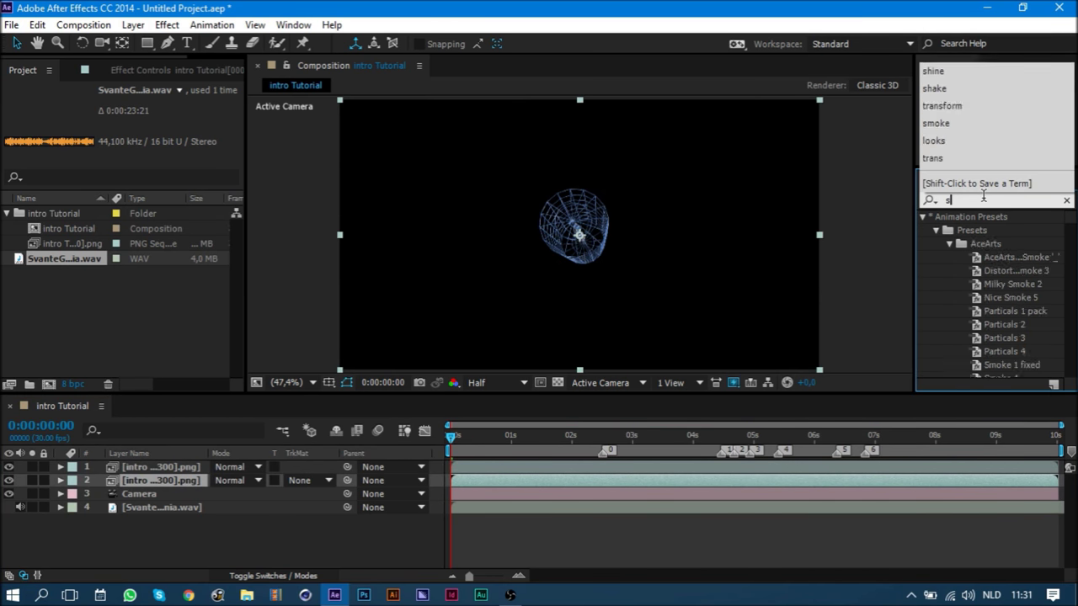
text(hine)
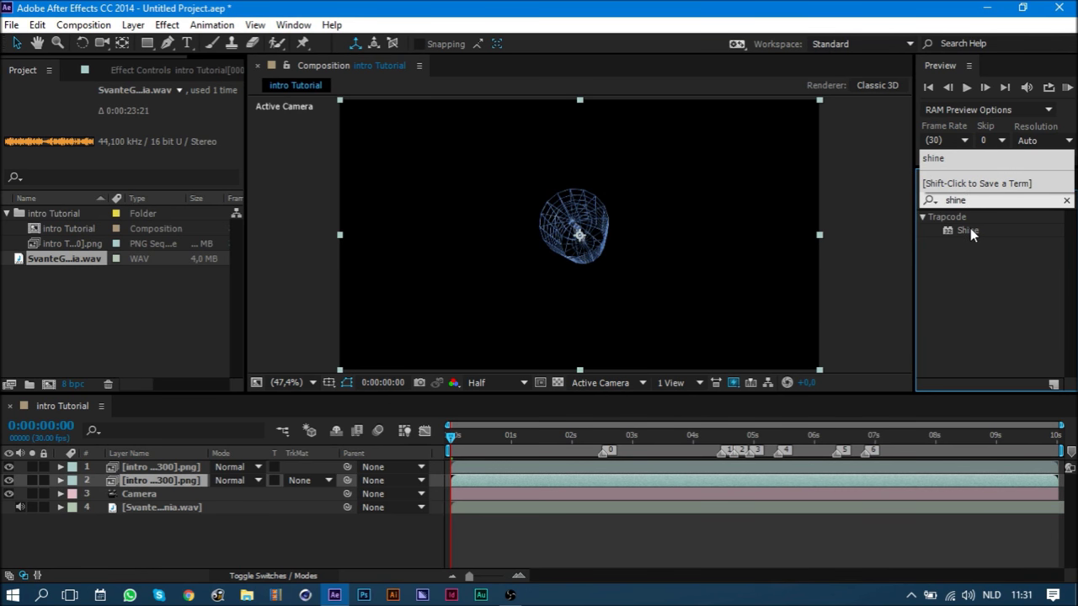
mouse_move(970, 229)
mouse_down()
mouse_move(164, 510)
mouse_move(172, 482)
mouse_up()
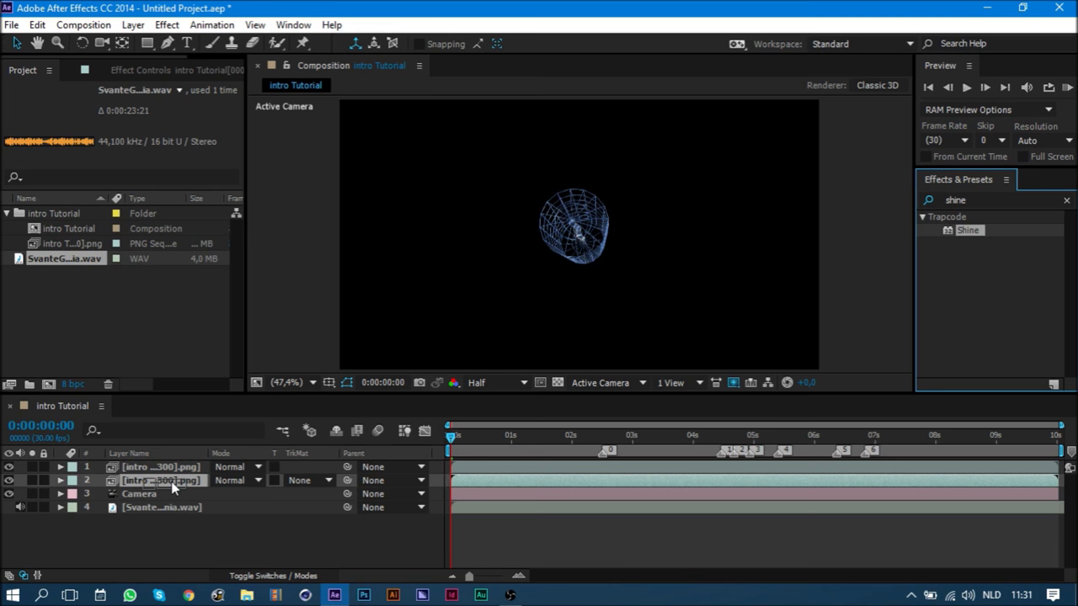
drag(173, 486, 173, 481)
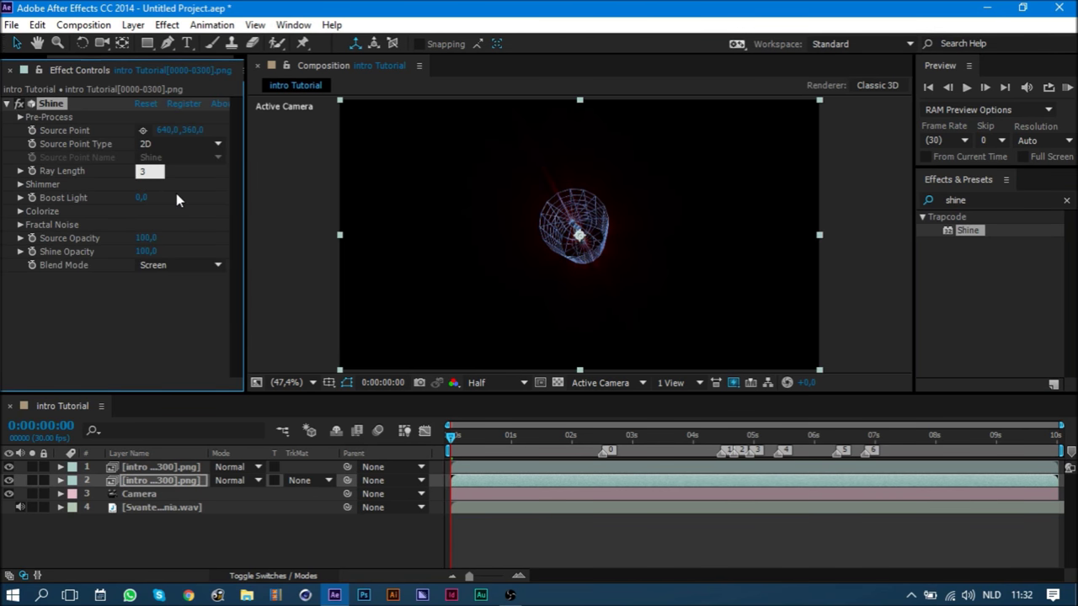
- Set the Shine ray length to 3 and colour the rays with a single colour
click(176, 200)
click(20, 212)
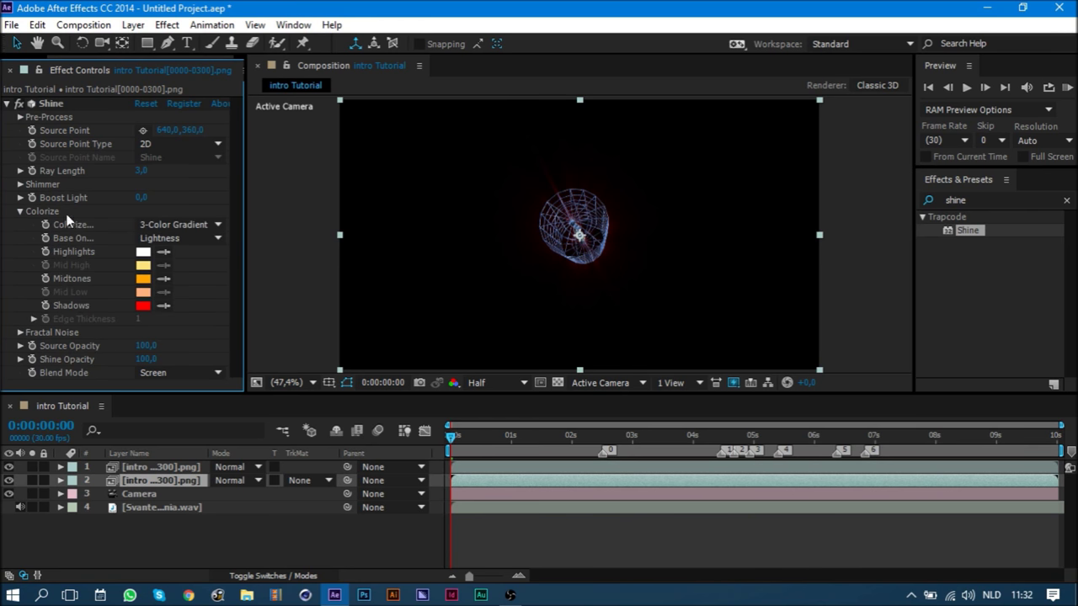
click(180, 225)
click(236, 48)
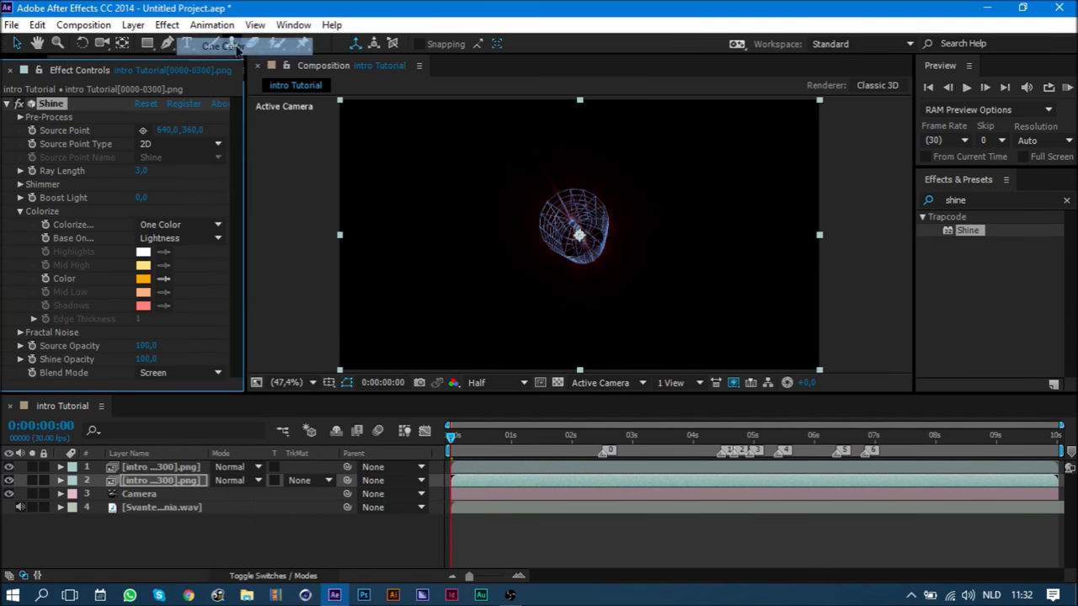
- At 3:29, set the Shine ray colour to light blue 64C6FF
click(693, 439)
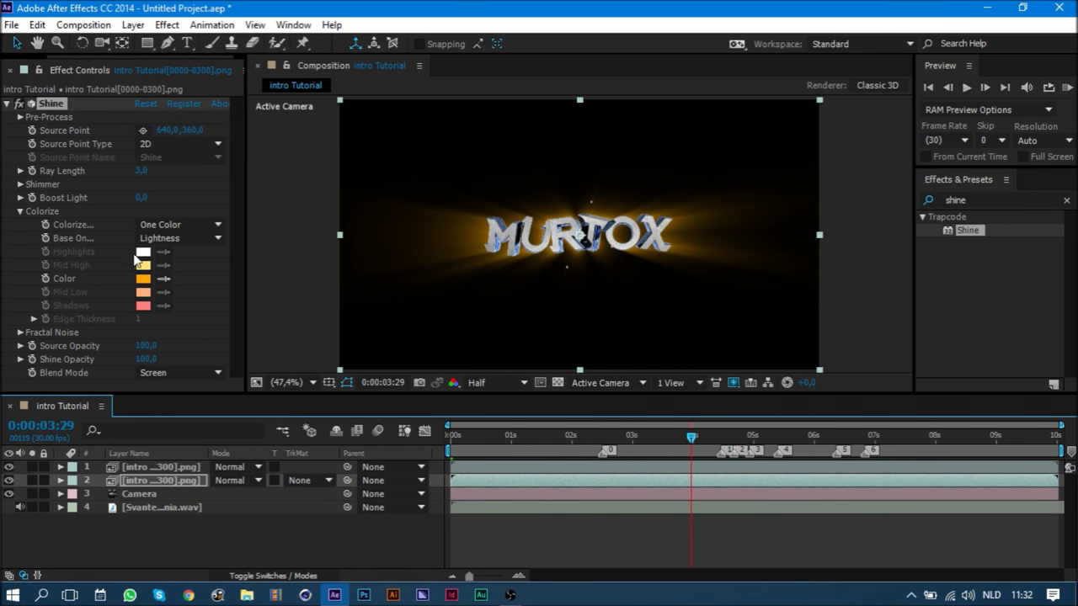
click(162, 227)
click(143, 278)
drag(678, 467, 679, 378)
drag(579, 304, 589, 276)
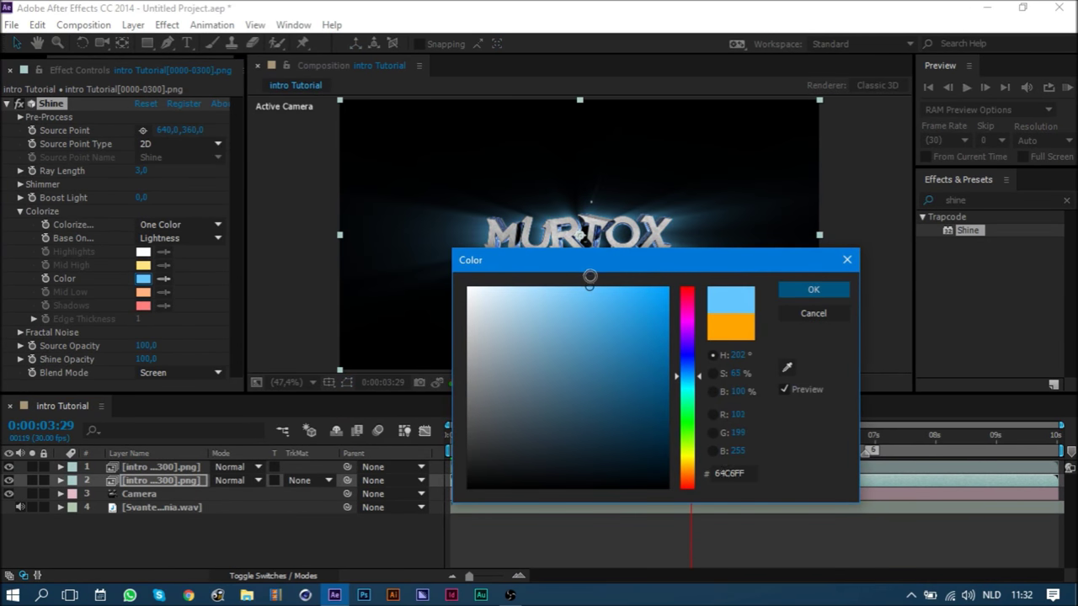
click(841, 290)
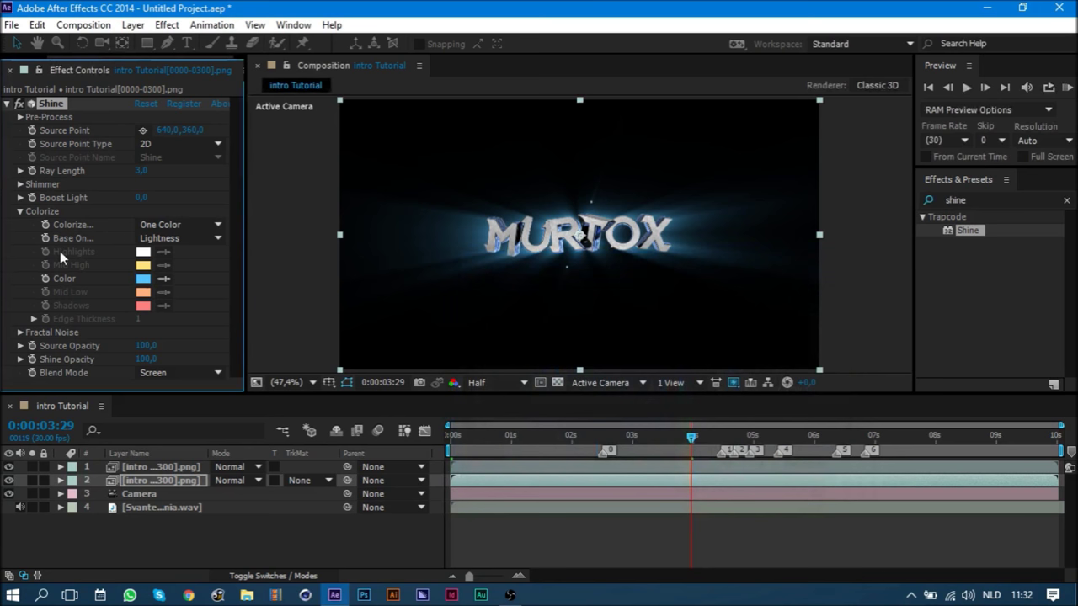
- Collapse the Shine settings and RAM-preview the intro to check the glow
click(7, 104)
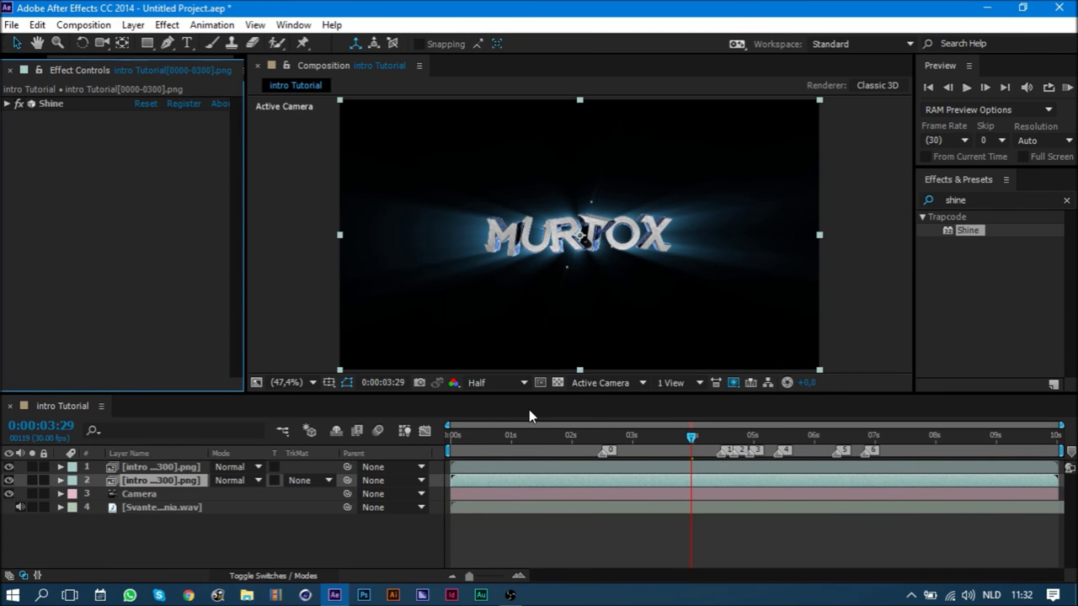
key(KP_0)
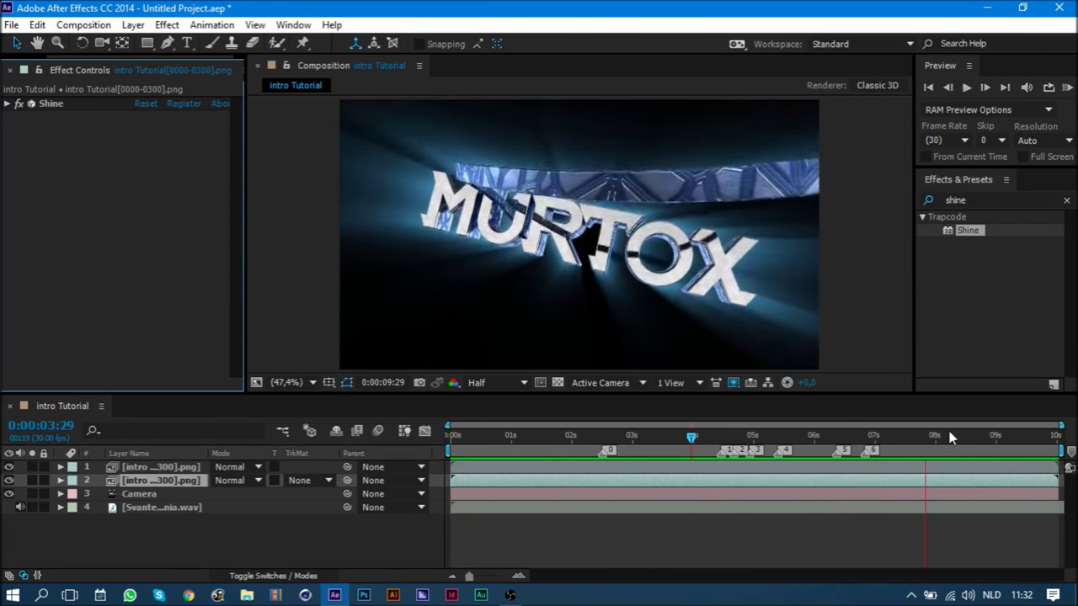
key(space)
- Keyframe the music layer's Audio Levels at -48 dB at 0 seconds
mouse_move(855, 443)
mouse_down()
mouse_move(807, 443)
mouse_move(821, 451)
mouse_up()
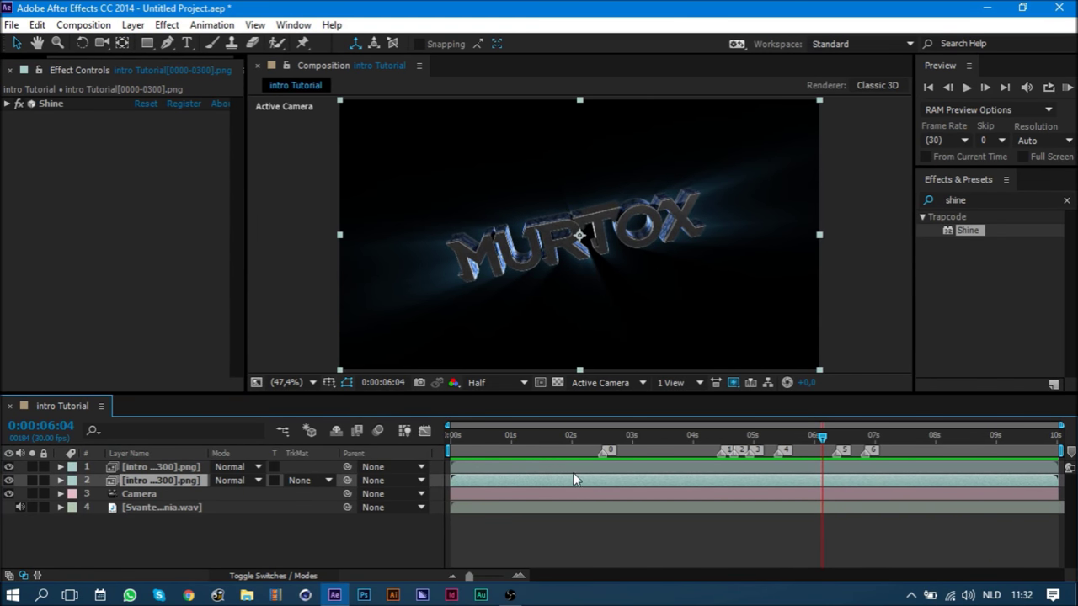
drag(497, 437, 452, 437)
click(166, 508)
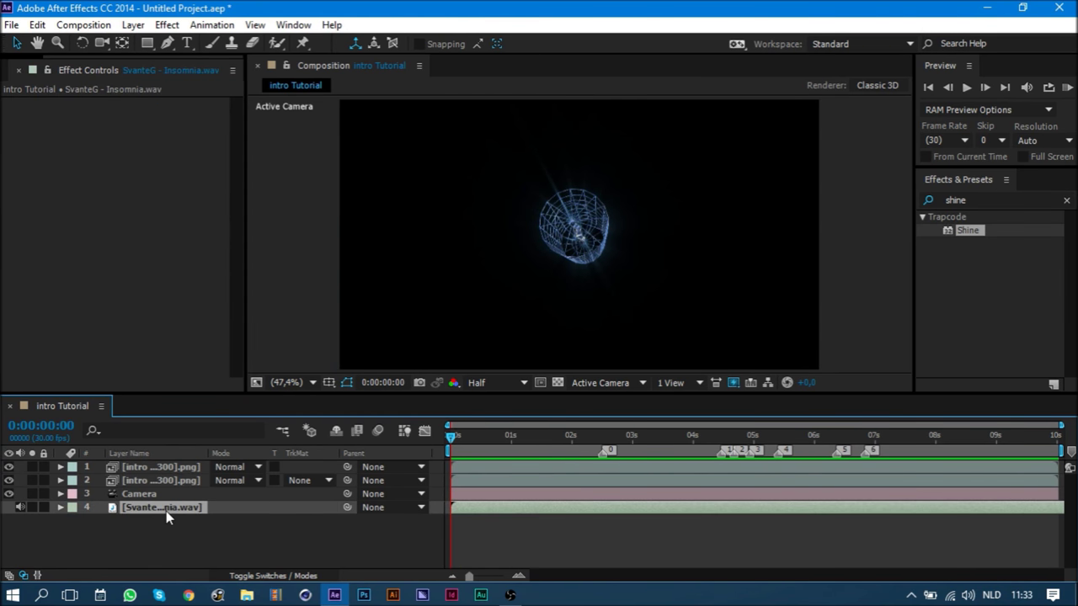
click(60, 507)
click(73, 522)
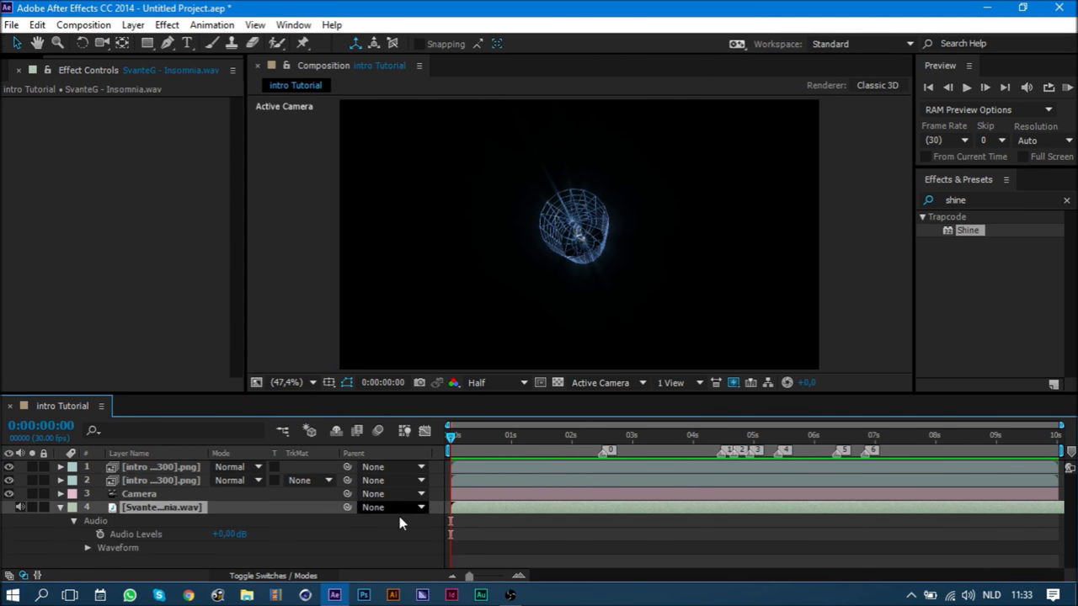
drag(225, 535, 57, 537)
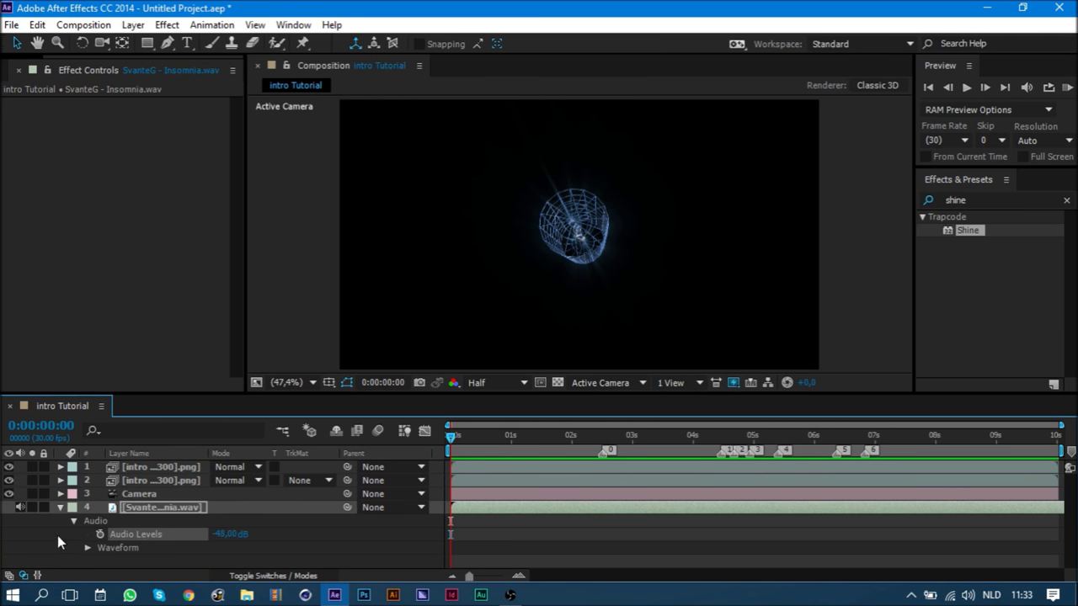
click(101, 535)
- Add 0 dB Audio Levels keyframes at 2 seconds and at 9:05
click(570, 435)
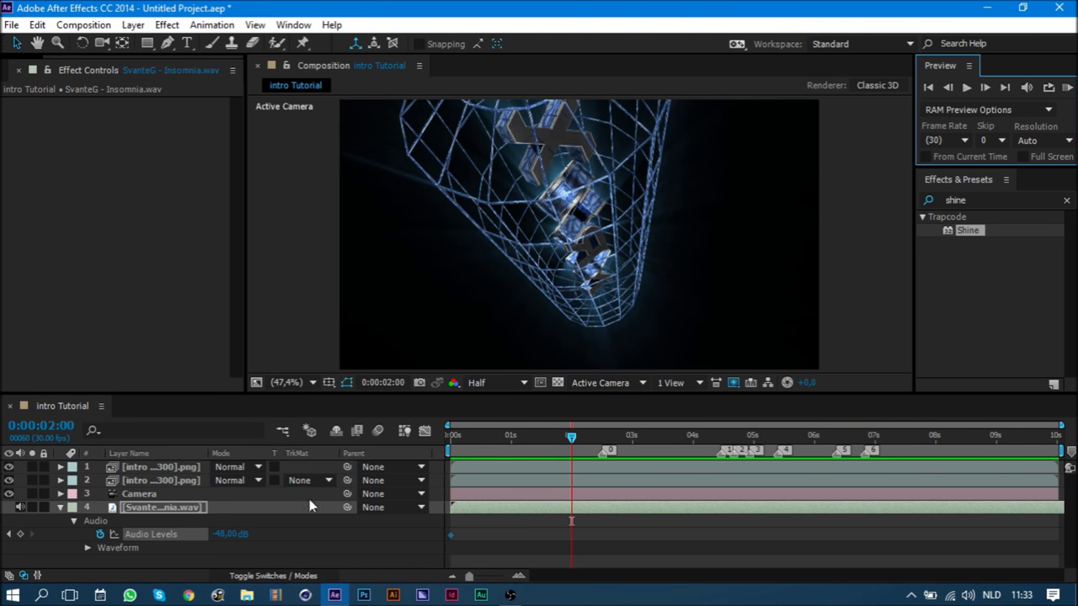
click(229, 534)
text(0)
key(Return)
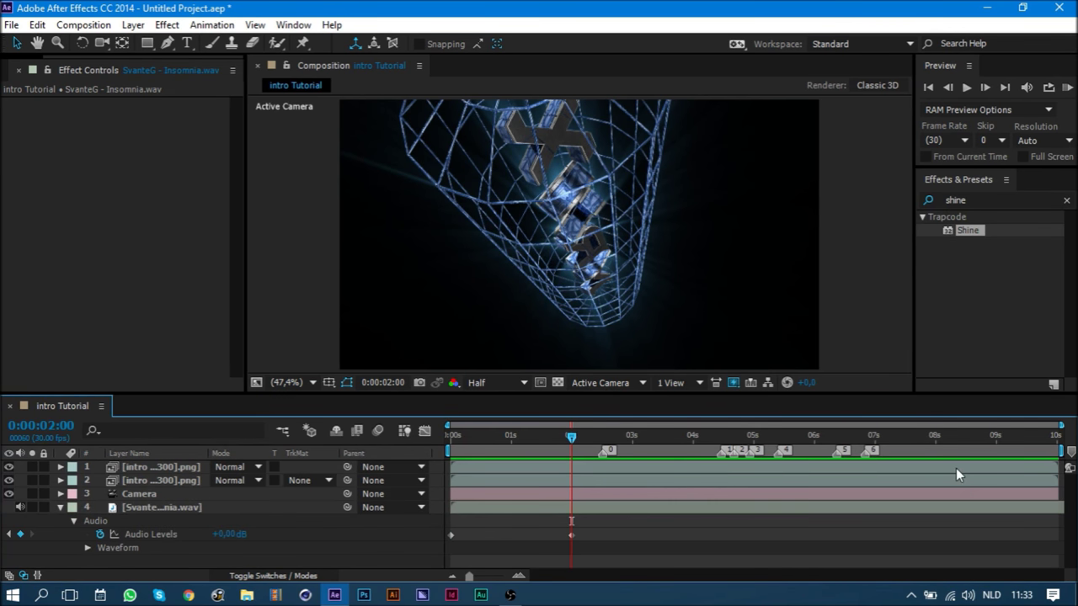
drag(997, 436, 1007, 448)
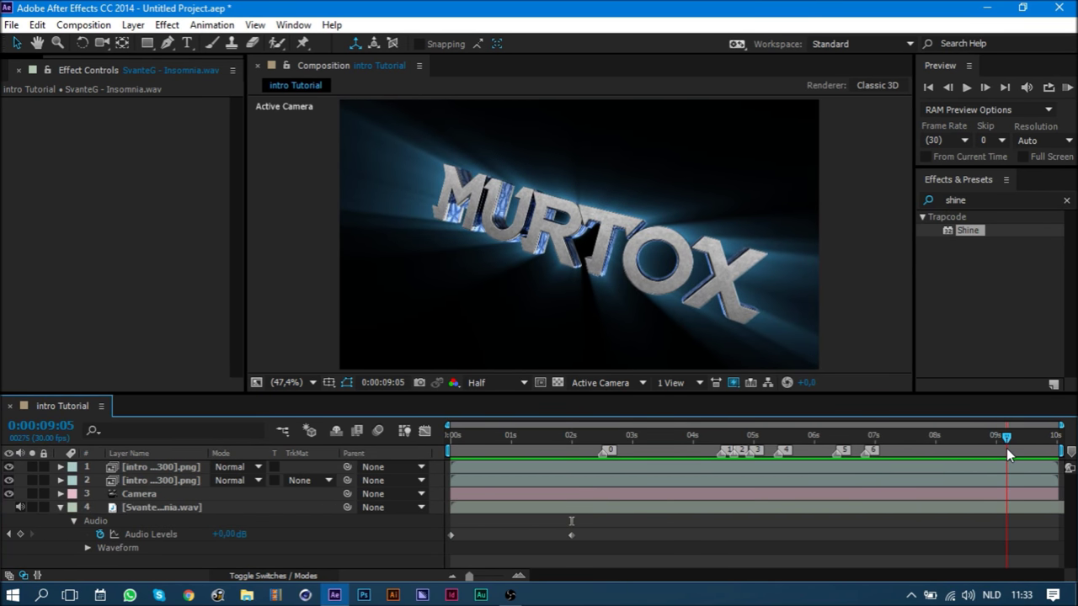
click(21, 534)
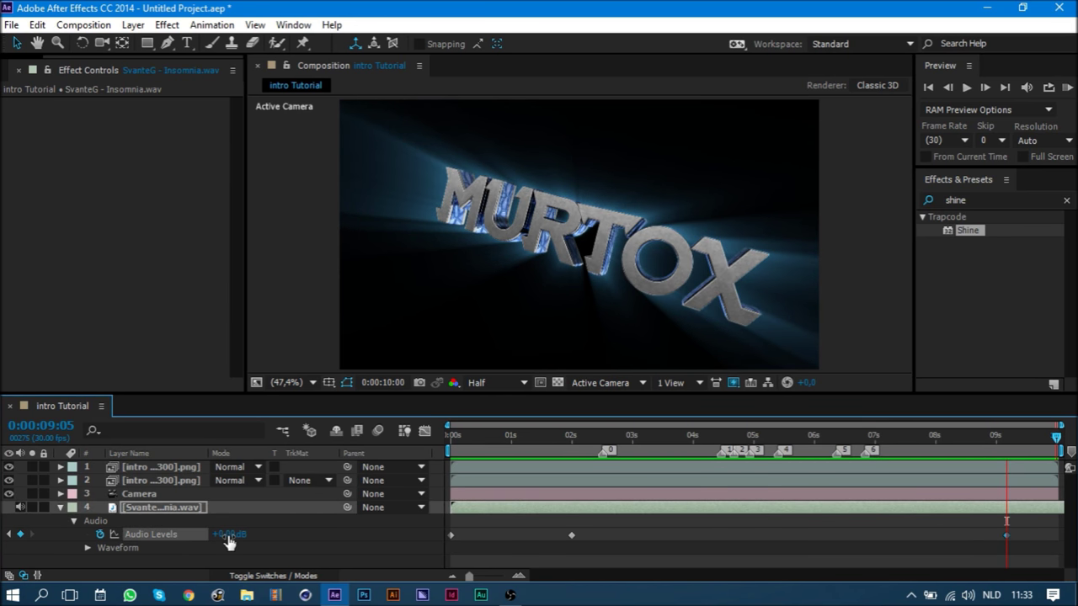
- Bring Audio Levels back to -48 dB at 10:00 and preview the fade
key(End)
drag(220, 536, 23, 553)
click(59, 507)
click(221, 549)
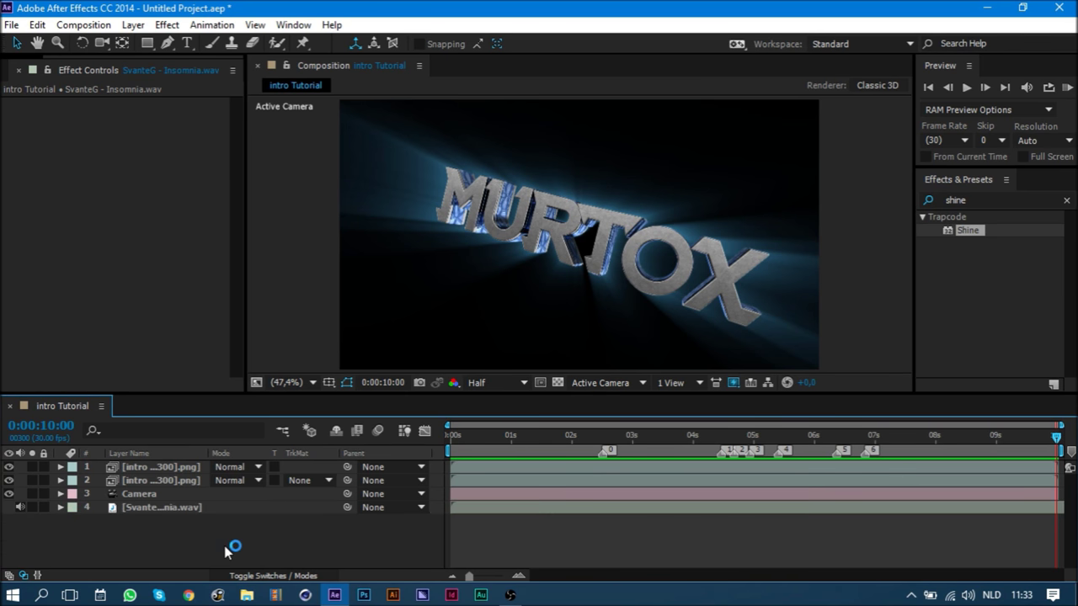
key(space)
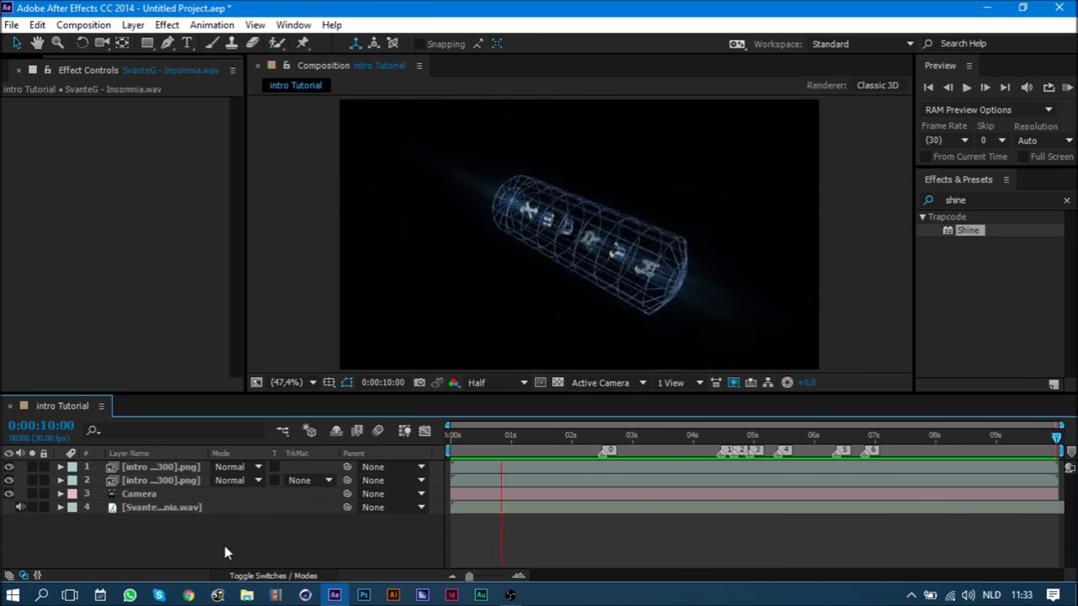
key(space)
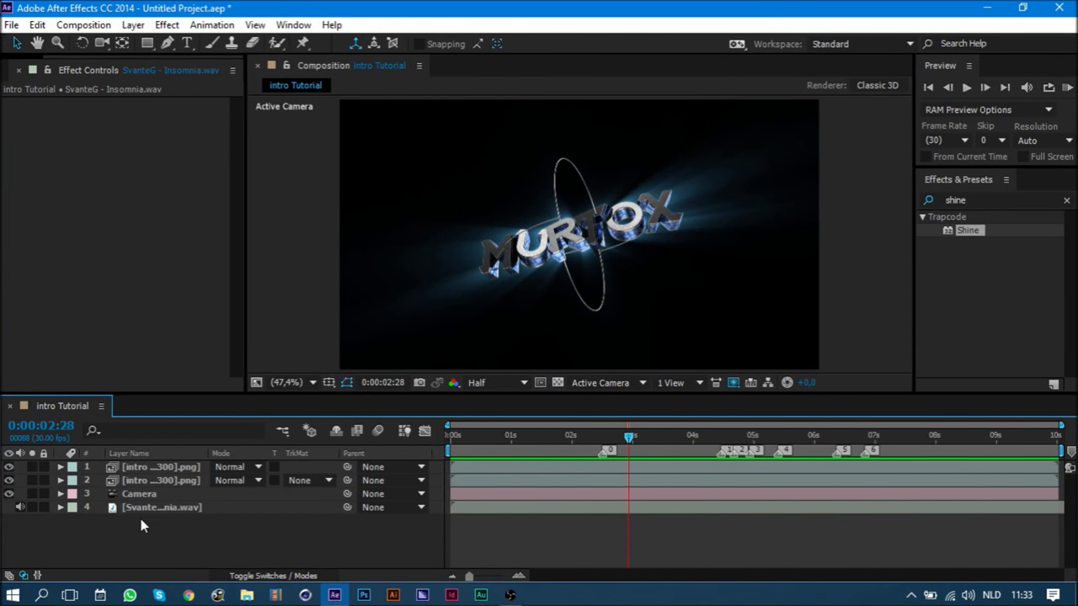
- Create a new black solid layer named 'Fade'
right_click(200, 553)
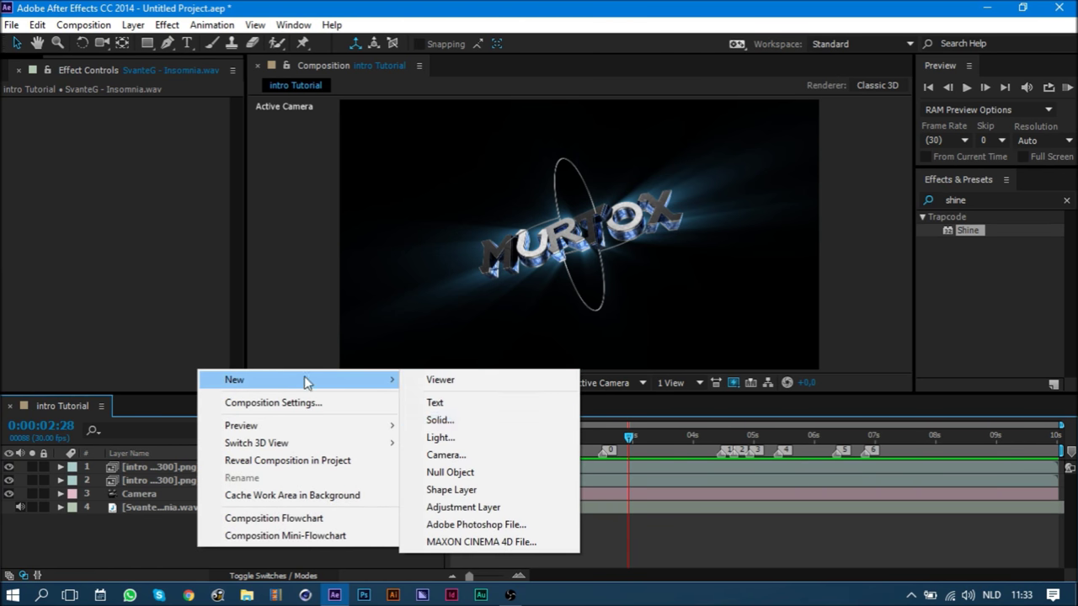
click(487, 425)
key(BackSpace)
text(Fade)
key(Return)
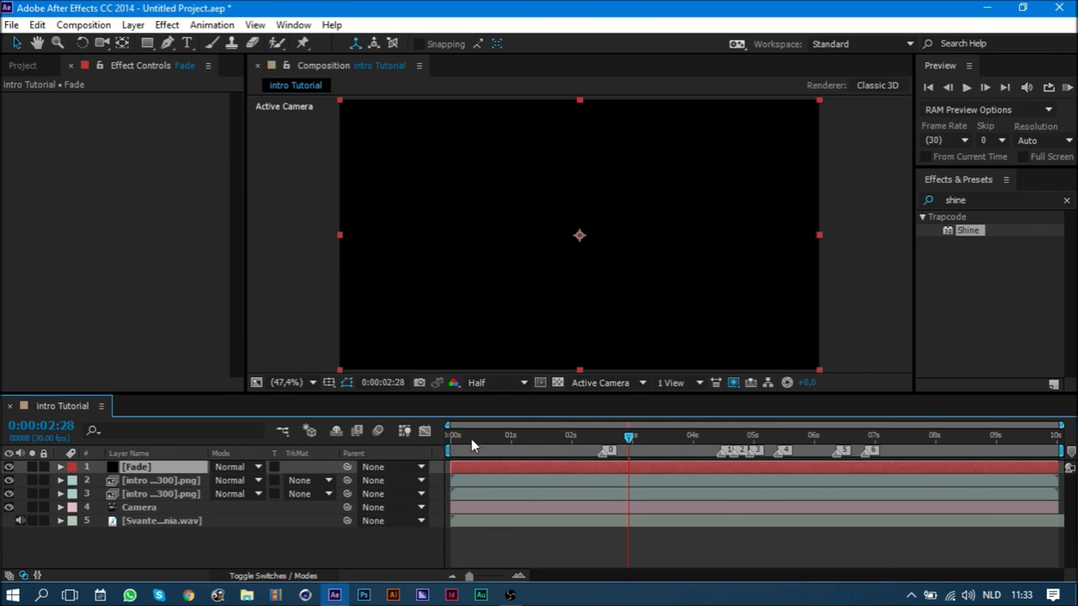
- Keyframe the Fade layer's Opacity at 100% at 0s and 0% at two seconds
key(t)
key(Home)
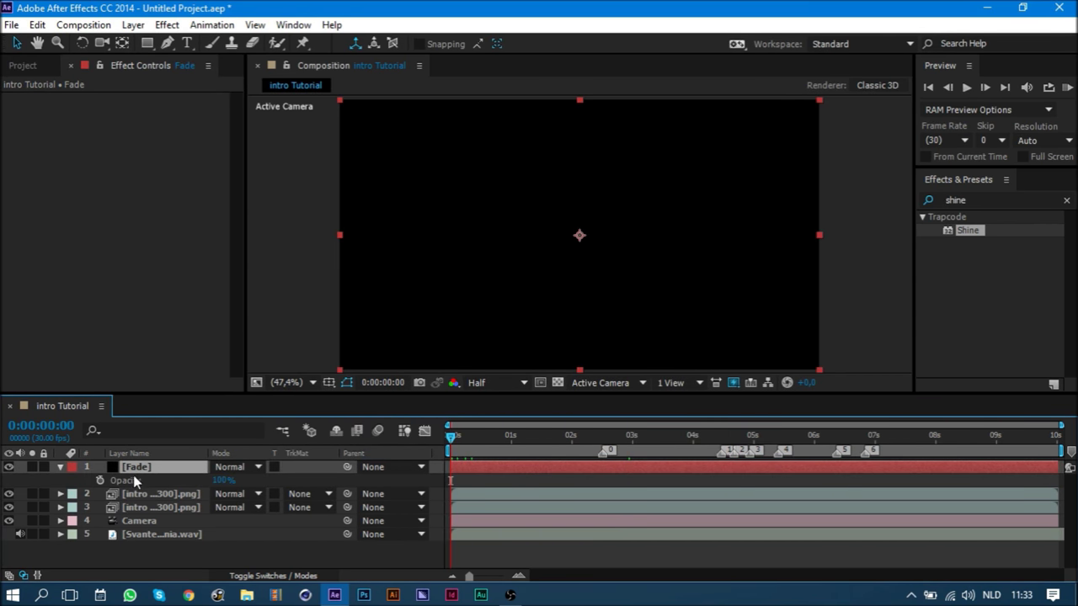
click(100, 480)
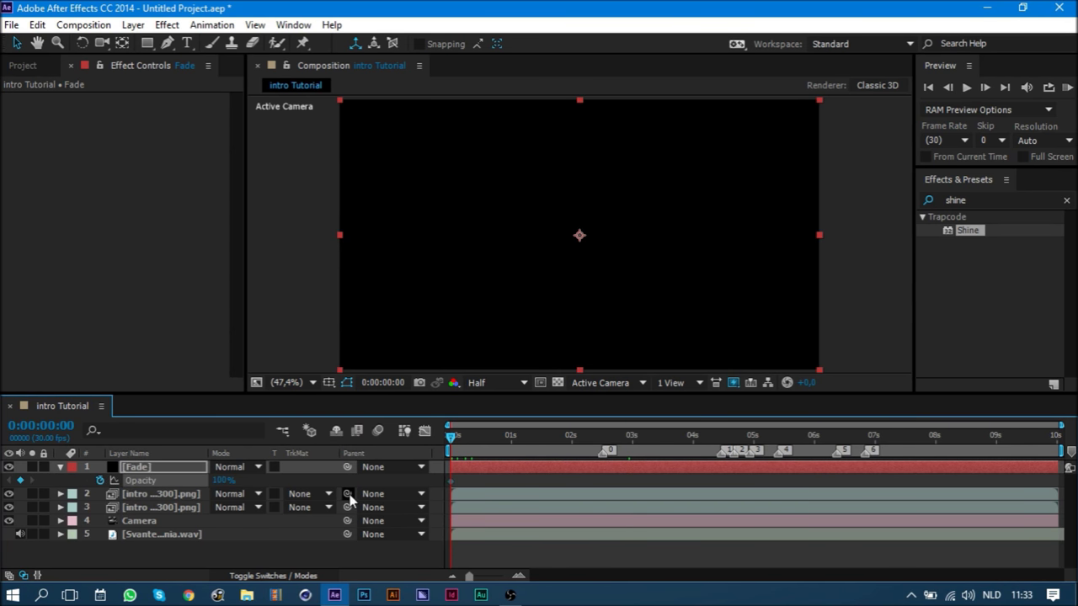
click(573, 436)
drag(573, 440, 573, 455)
drag(221, 480, 91, 491)
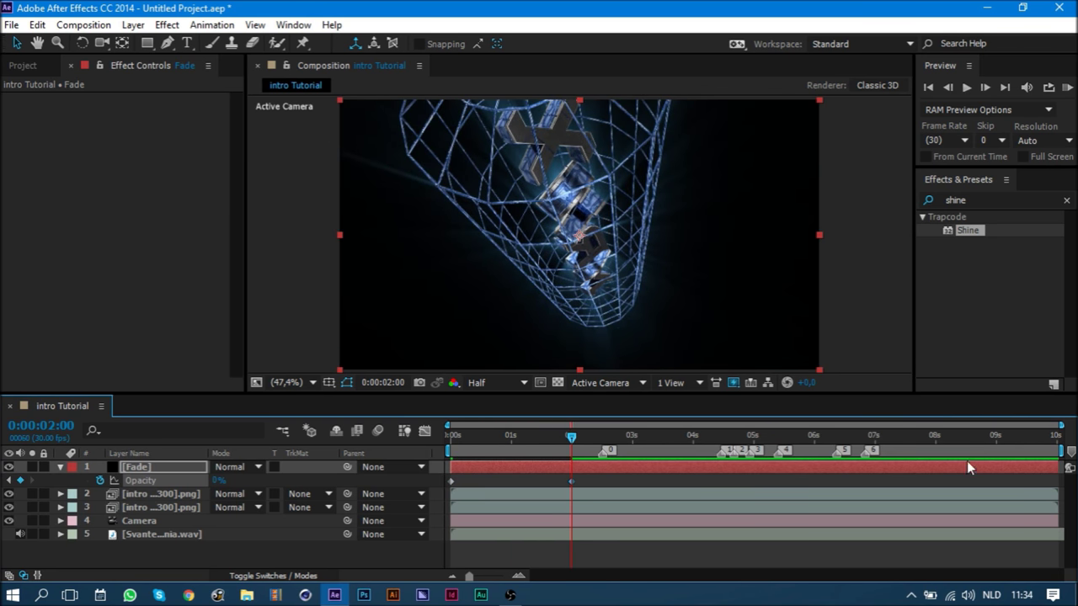
- Add a 0% Opacity keyframe at 9:05 and return Opacity to 100% at 10:00
click(1004, 439)
drag(1006, 439, 1008, 440)
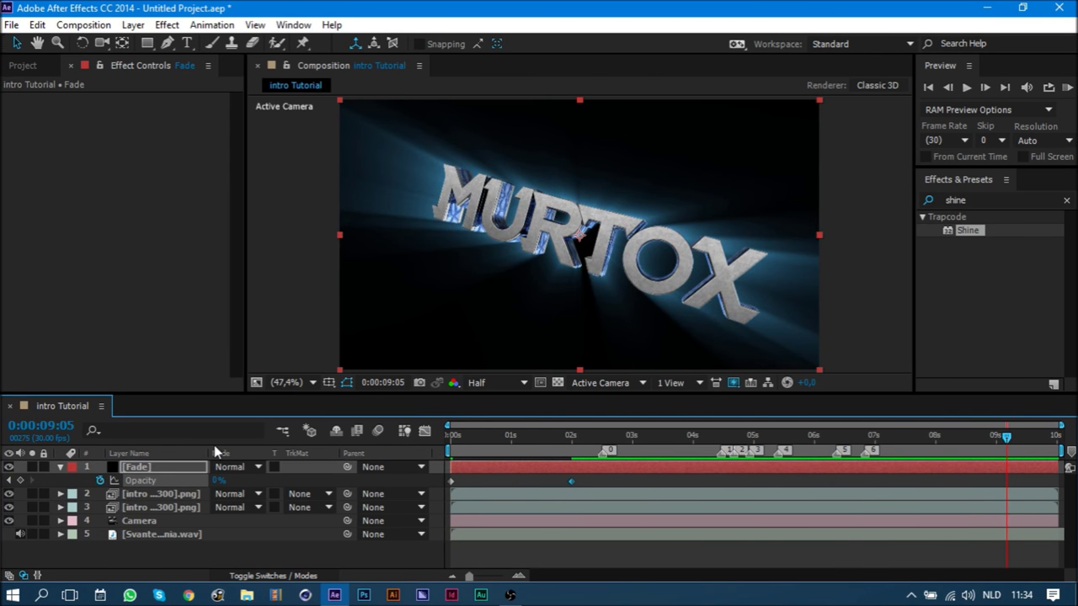
click(161, 534)
key(l)
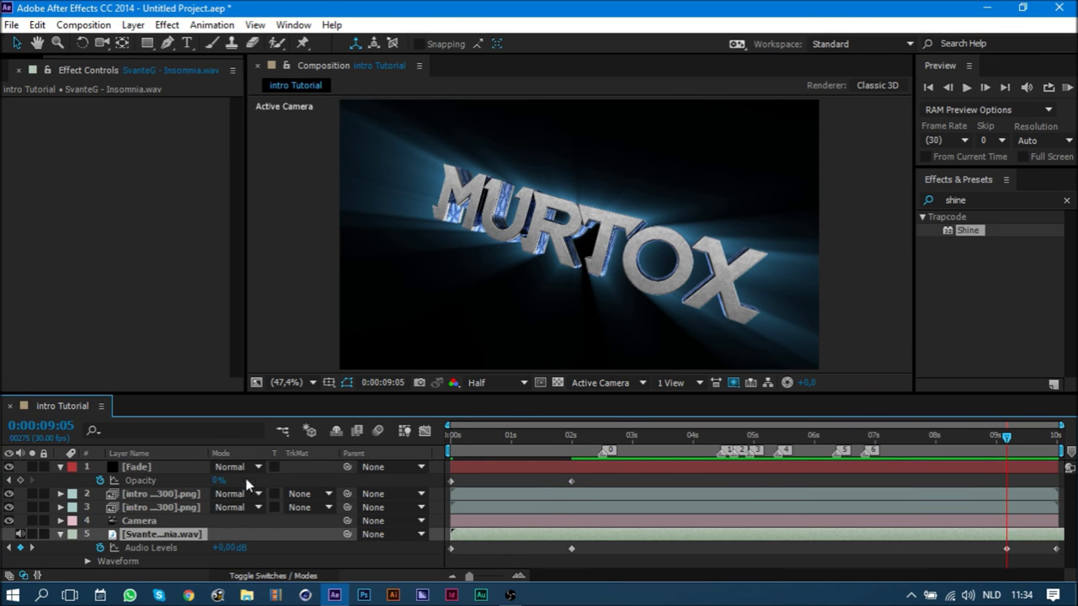
click(20, 481)
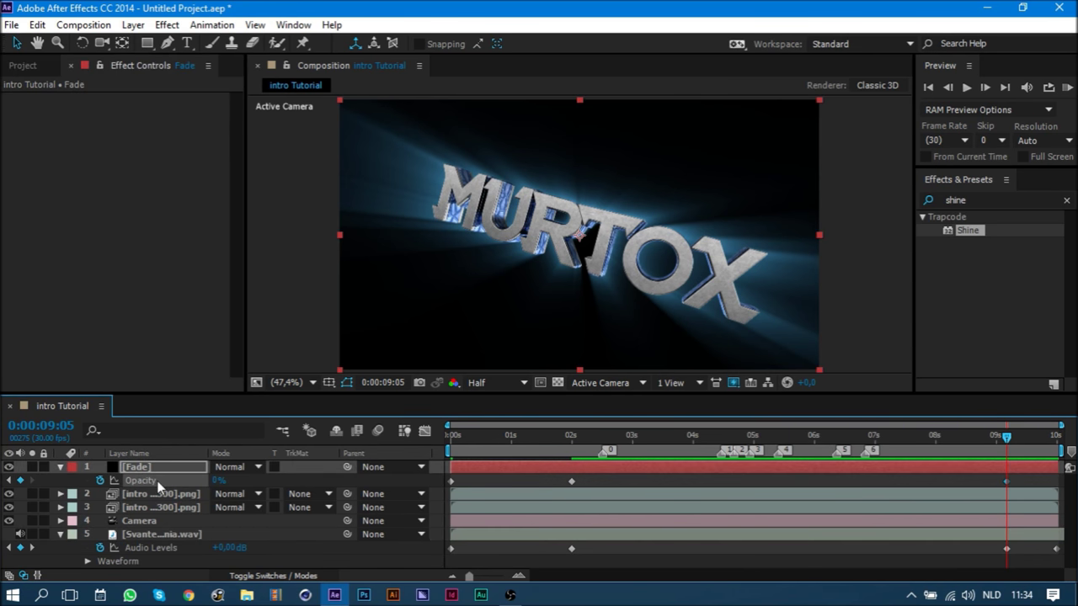
key(End)
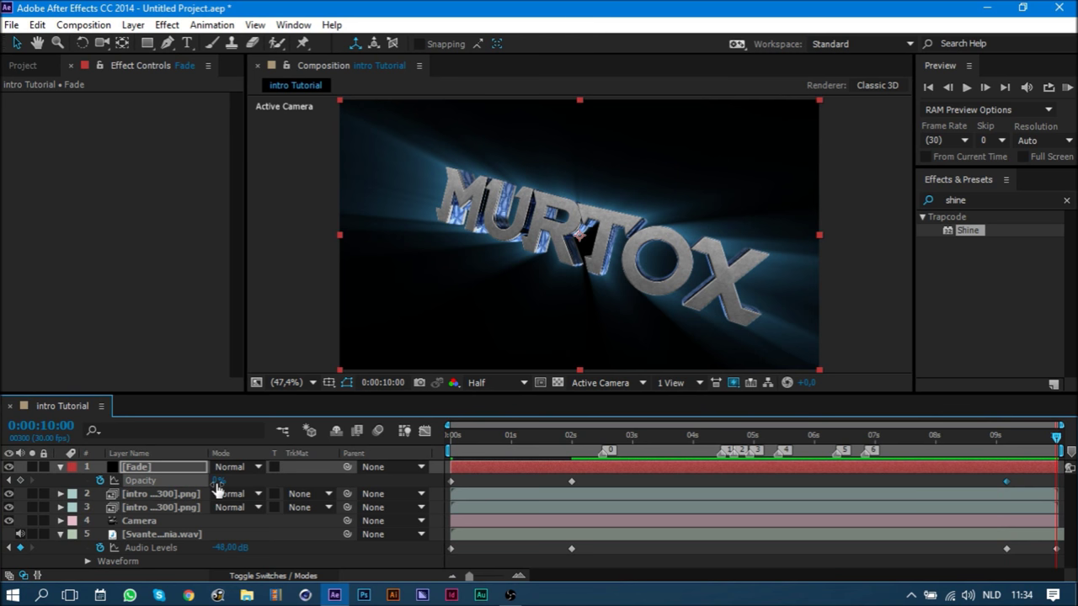
drag(217, 480, 252, 480)
- Collapse the layer properties and preview the intro with the fades
click(59, 468)
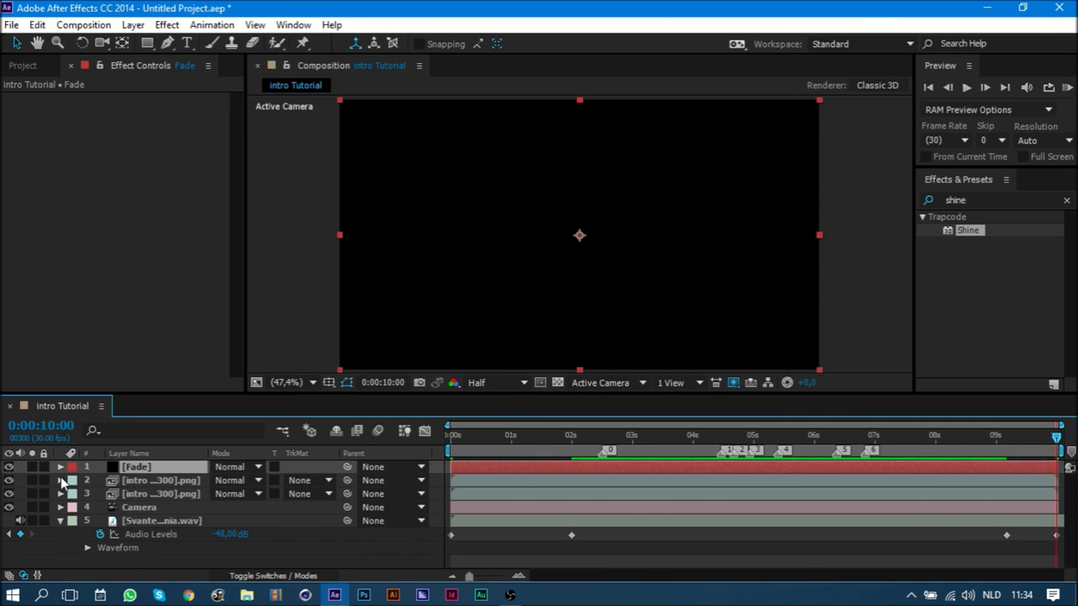
click(59, 520)
key(KP_0)
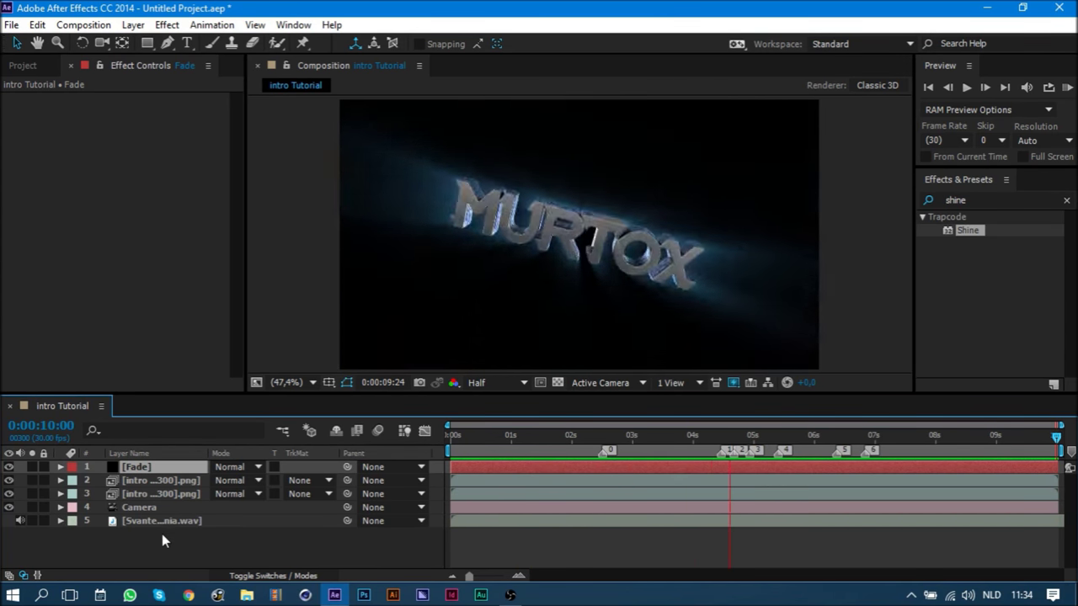
click(163, 468)
click(164, 481)
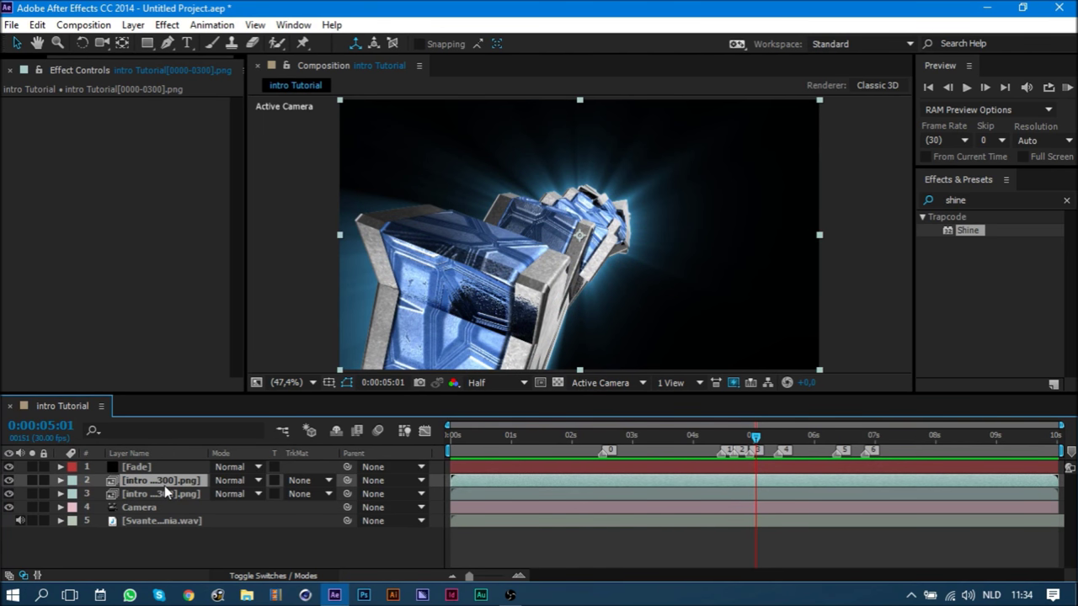
- Add a new adjustment layer above the intro footage and rename it 'Shake'
right_click(243, 563)
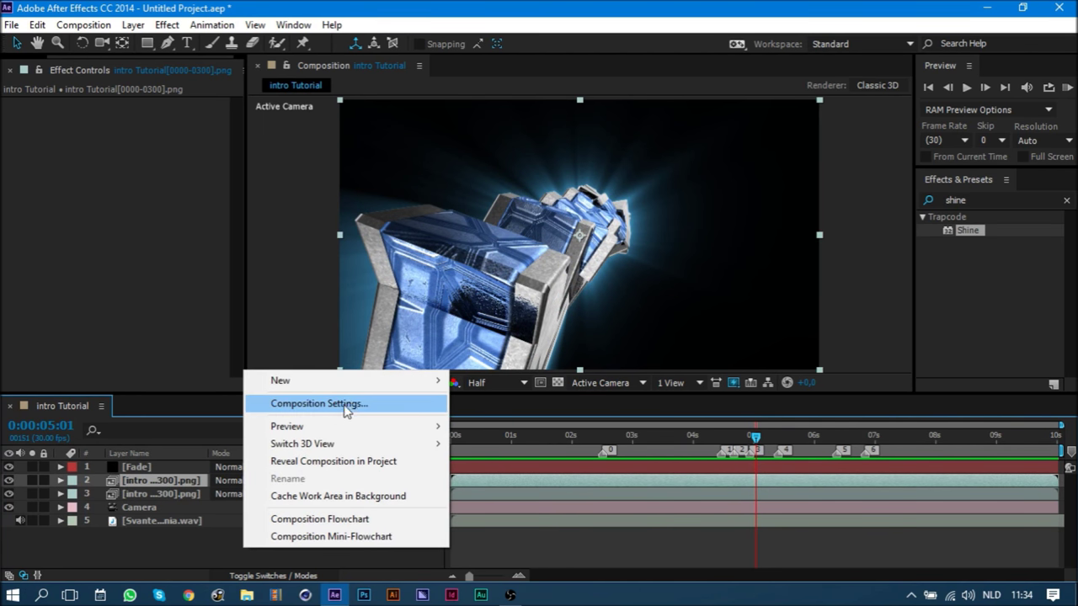
click(553, 508)
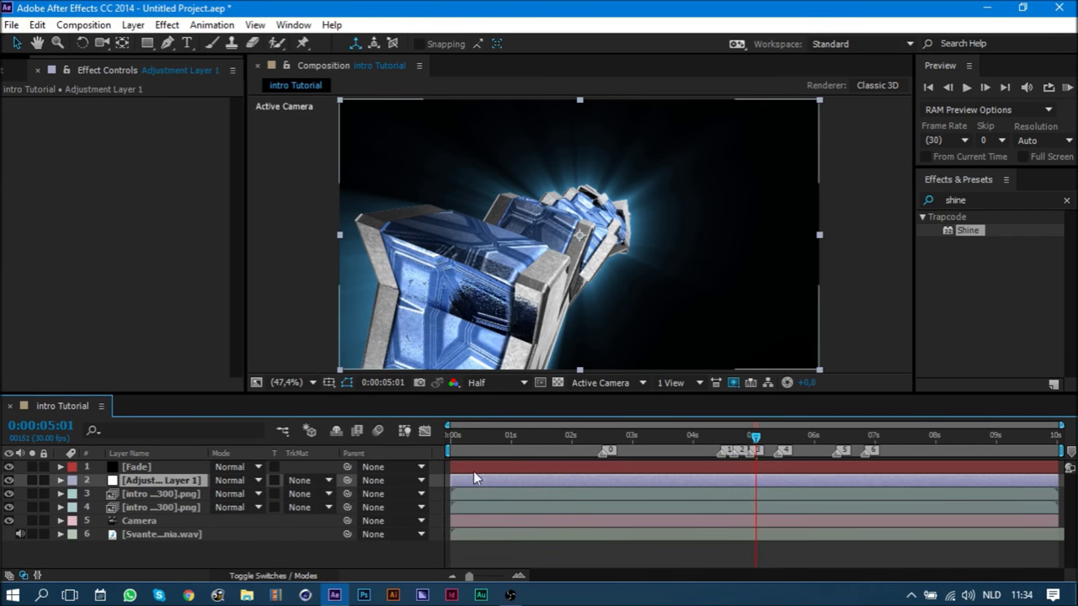
double_click(154, 477)
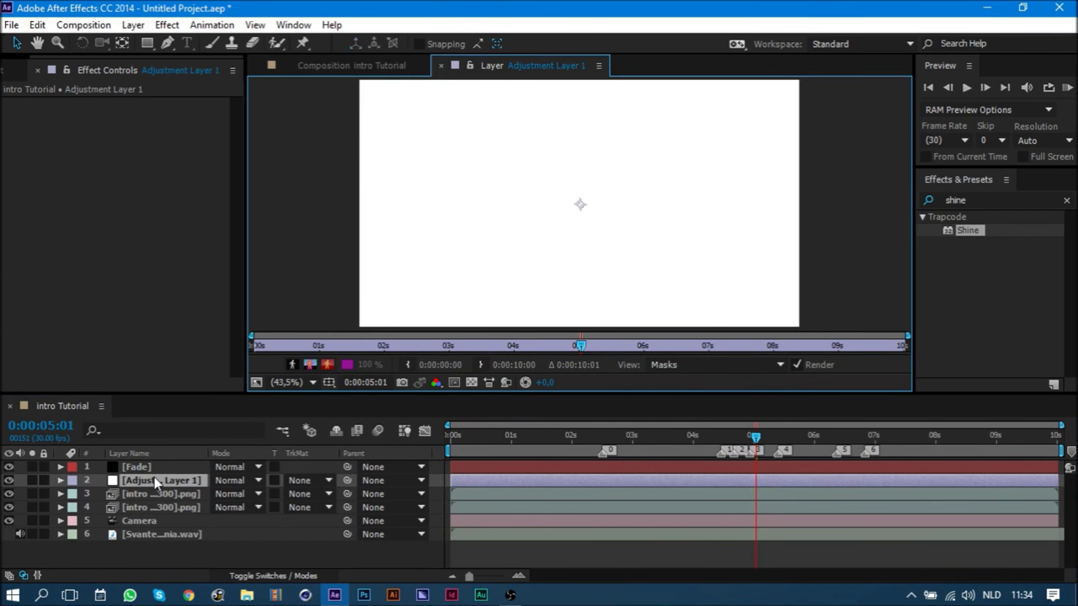
click(439, 67)
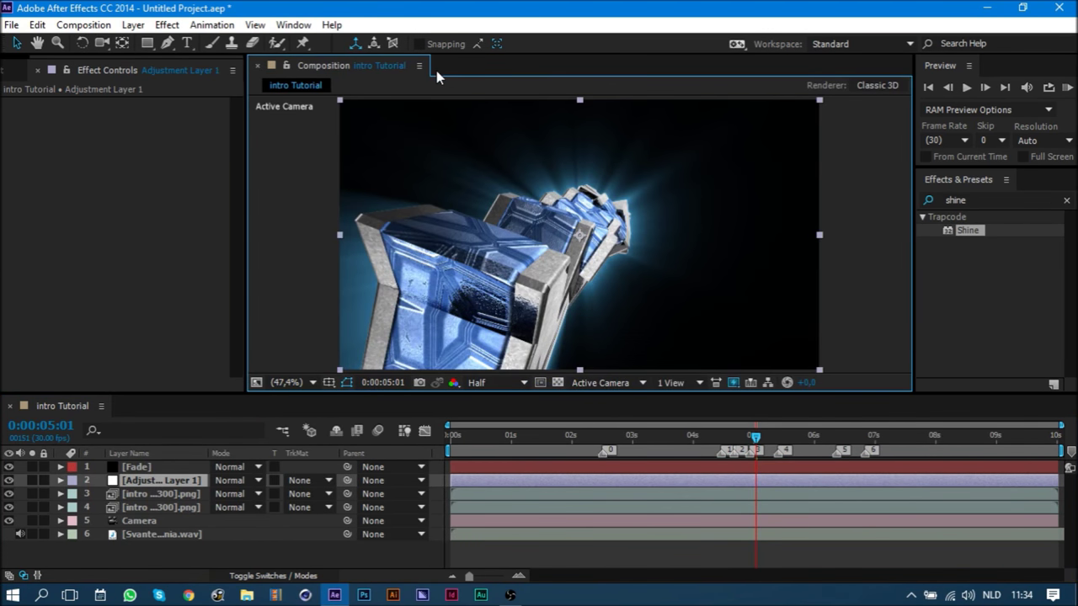
click(177, 482)
key(Return)
text(Shake)
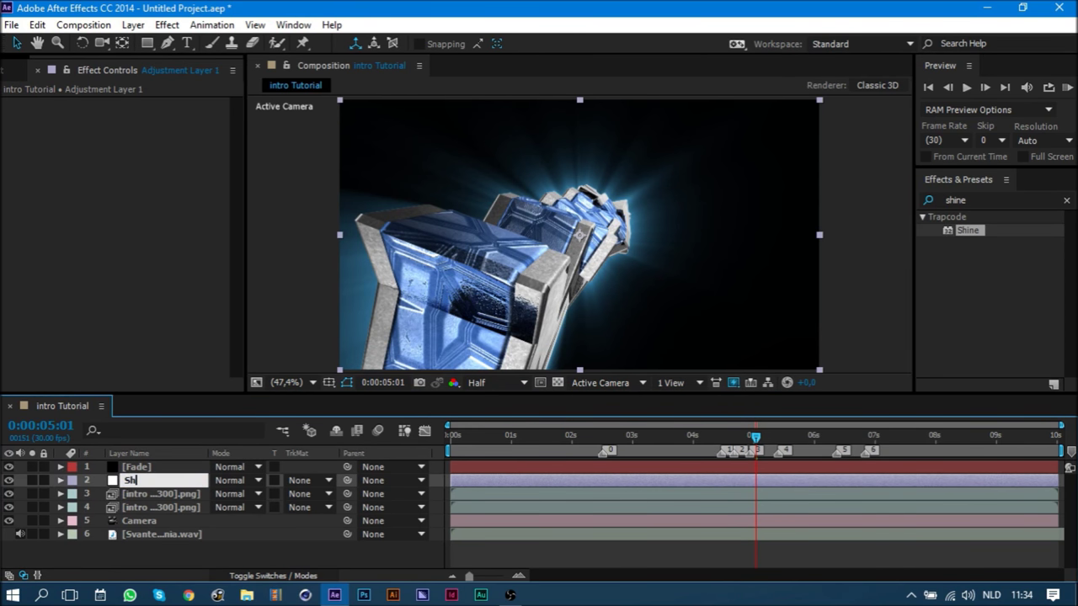
key(Return)
click(988, 200)
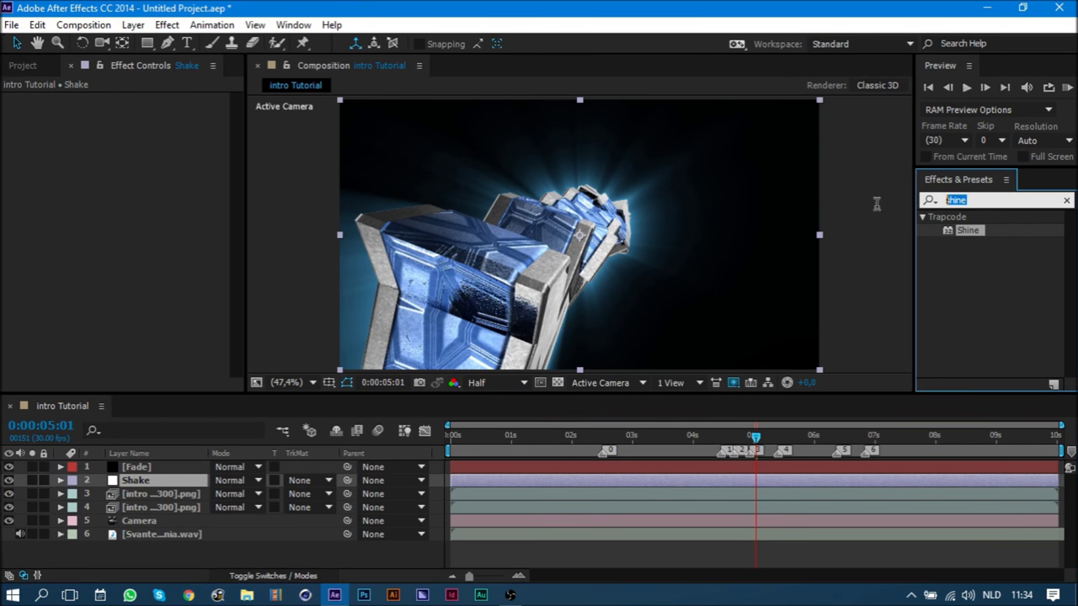
- Apply S_Shake to the Shake layer with Frequency 1 and Z Dist 0,970
text(shake)
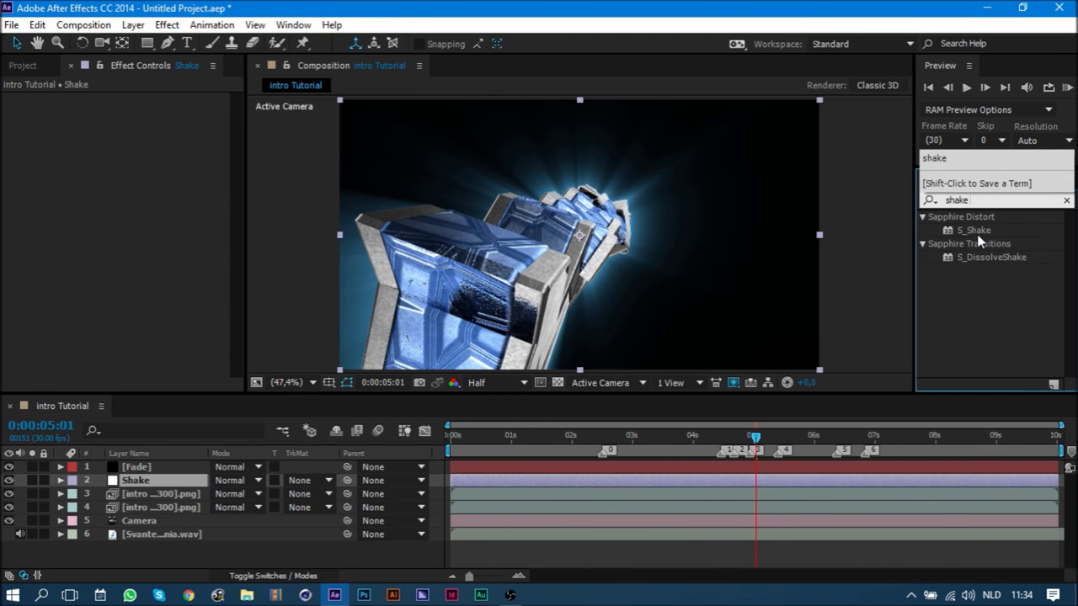
drag(977, 232, 157, 484)
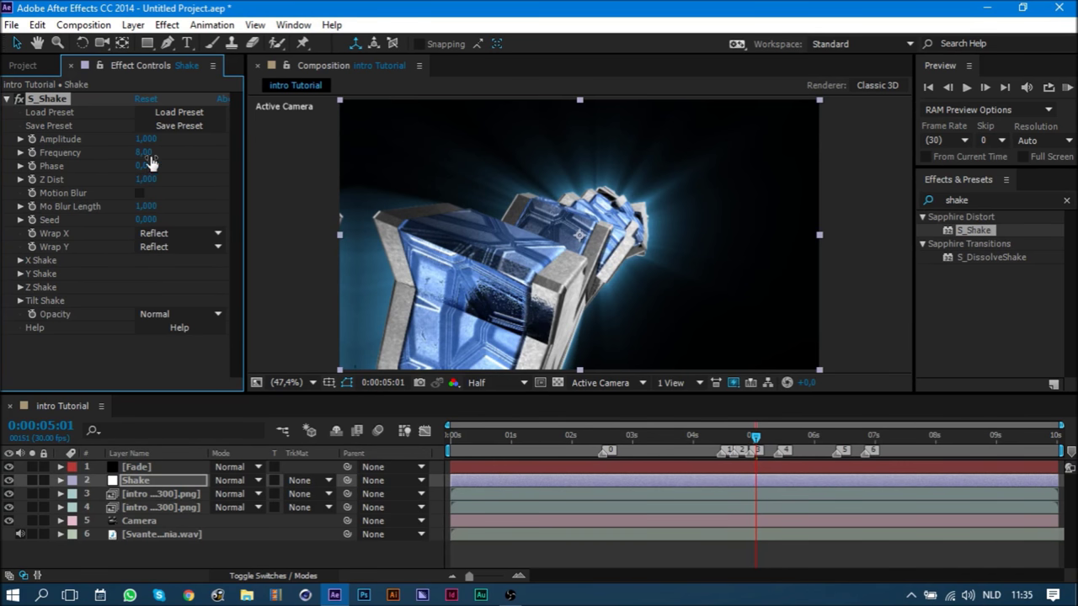
key(Tab)
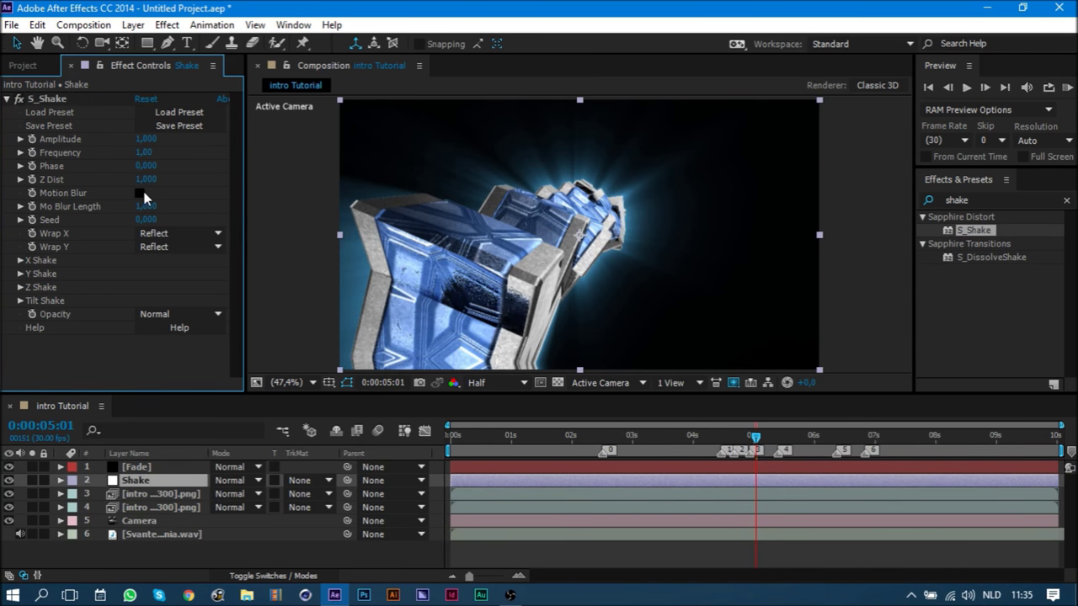
key(Tab)
text(,)
text(970)
key(Return)
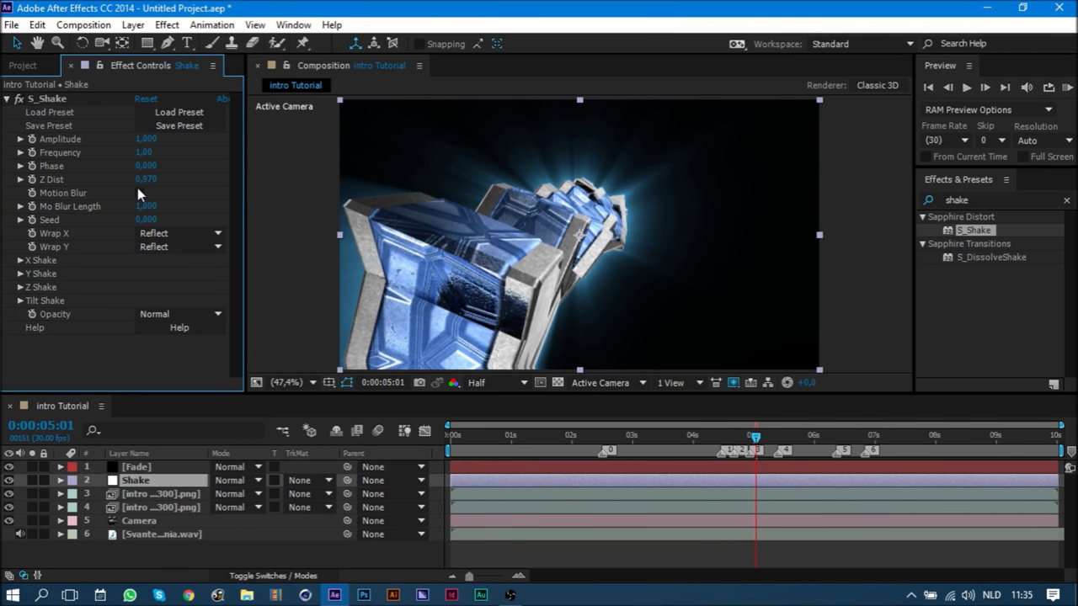
- Turn on S_Shake Motion Blur and set X Rand Amp to 45
click(137, 192)
click(19, 261)
click(144, 273)
text(45)
key(Return)
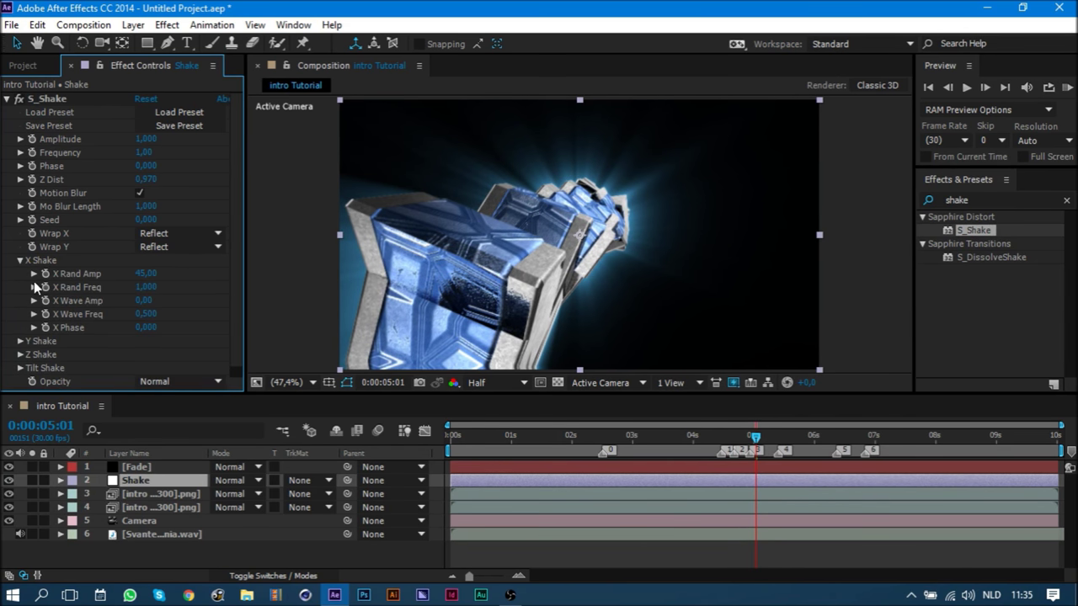
click(19, 261)
- Set S_Shake Y Rand Amp to 45 and start saving the project
click(20, 275)
click(146, 287)
text(45)
key(Return)
click(20, 274)
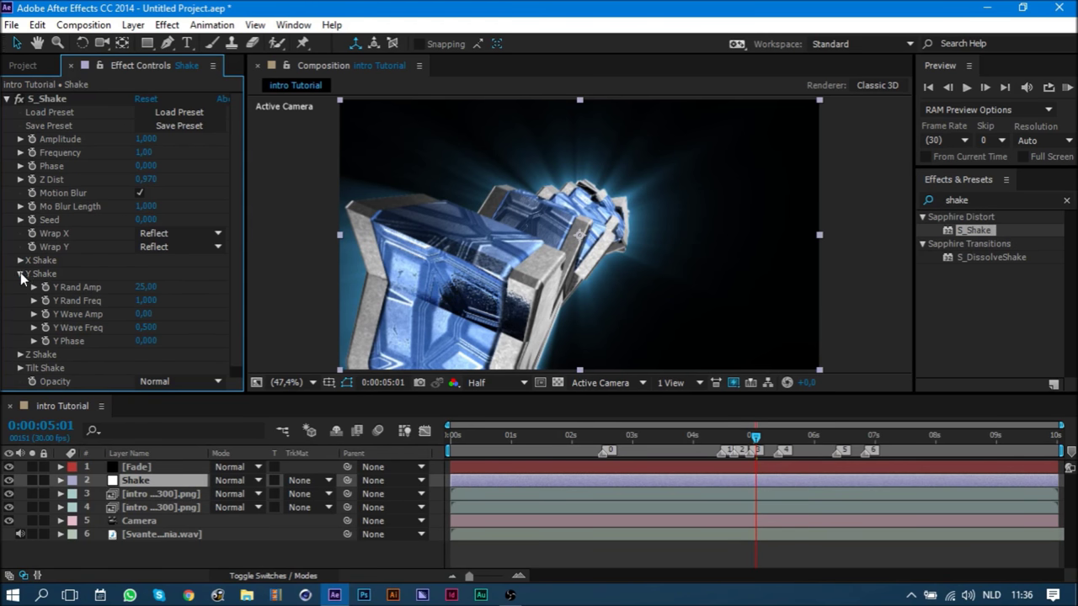
key(ctrl+s)
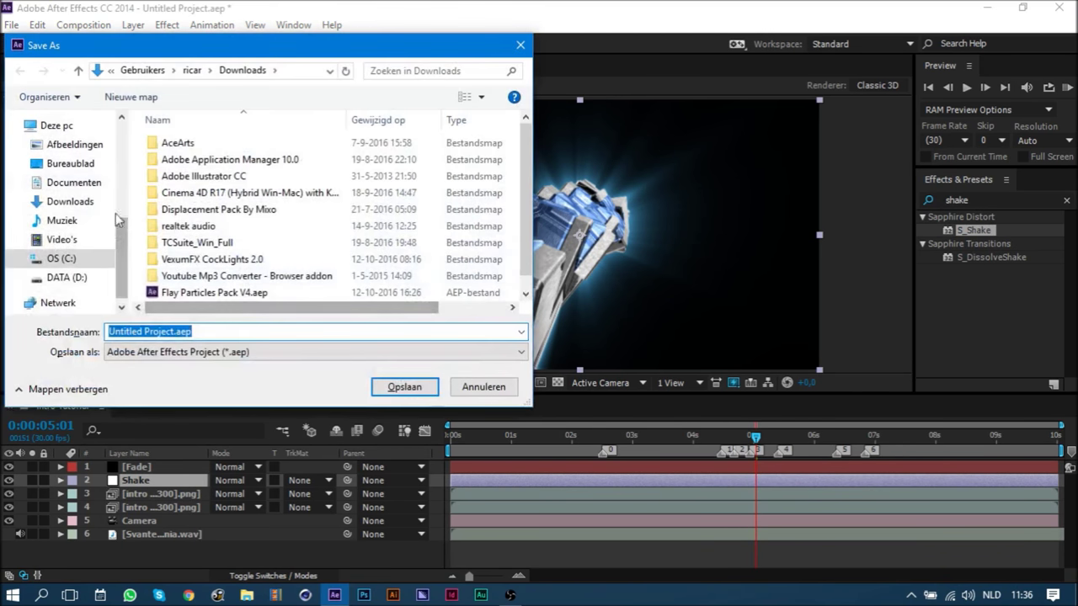
- Save the project as 'ae' in Bureaublad > Orders > intro Tutorial
click(71, 163)
double_click(173, 176)
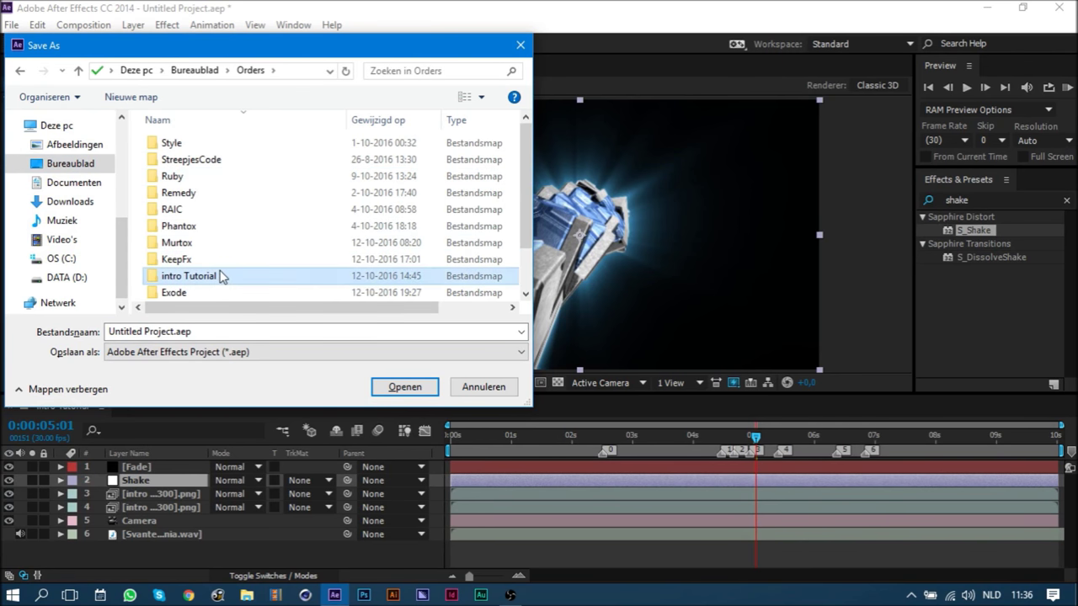
double_click(188, 276)
text(ae)
click(416, 392)
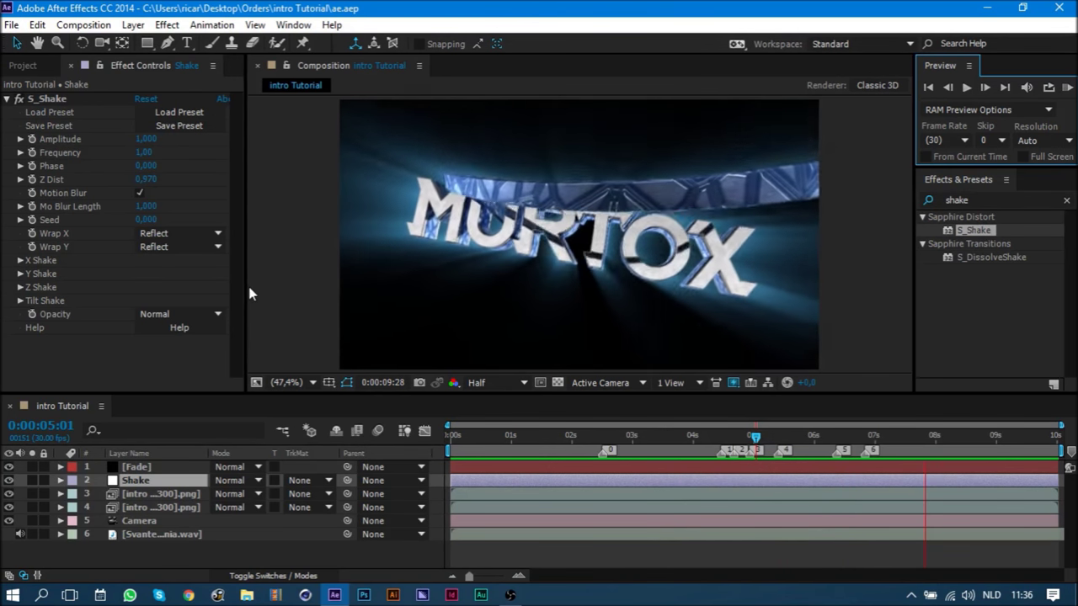
- Add an adjustment layer named 'Sync' and search Effects & Presets for 'transform'
click(178, 477)
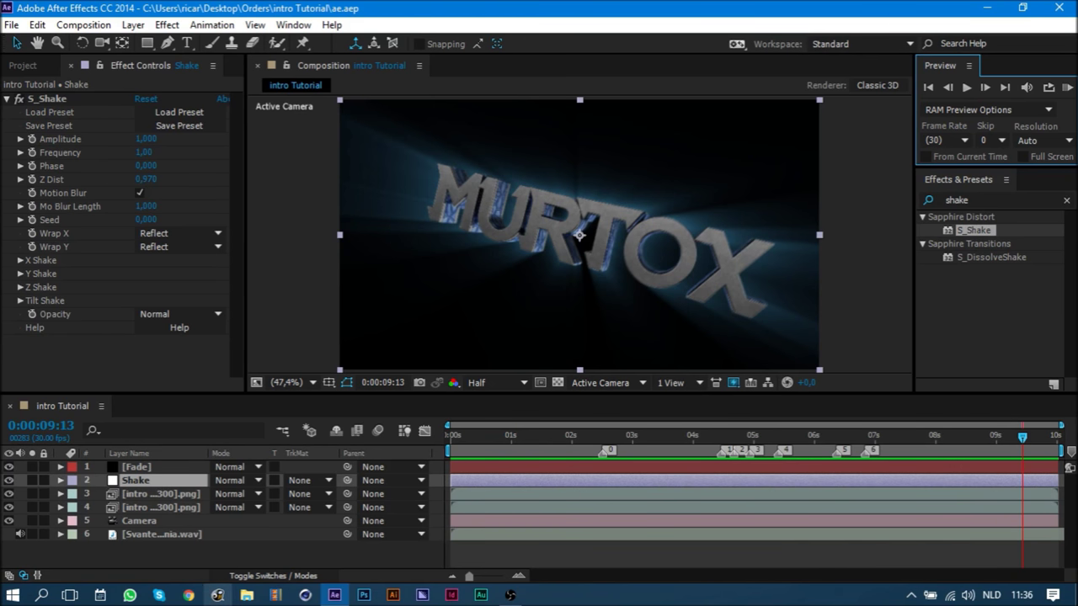
right_click(239, 549)
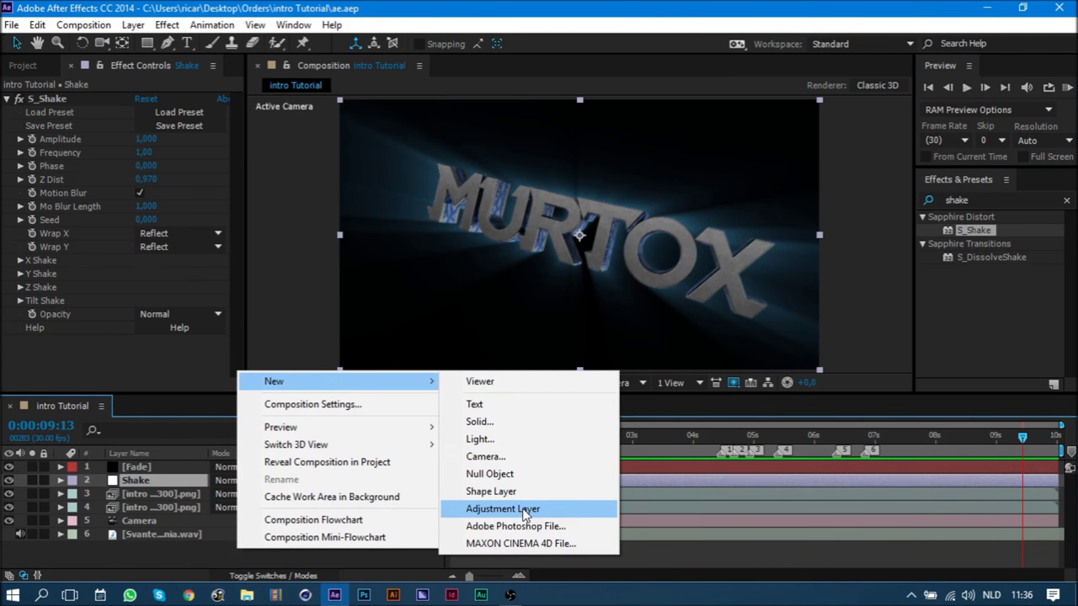
mouse_move(337, 382)
click(522, 509)
key(Return)
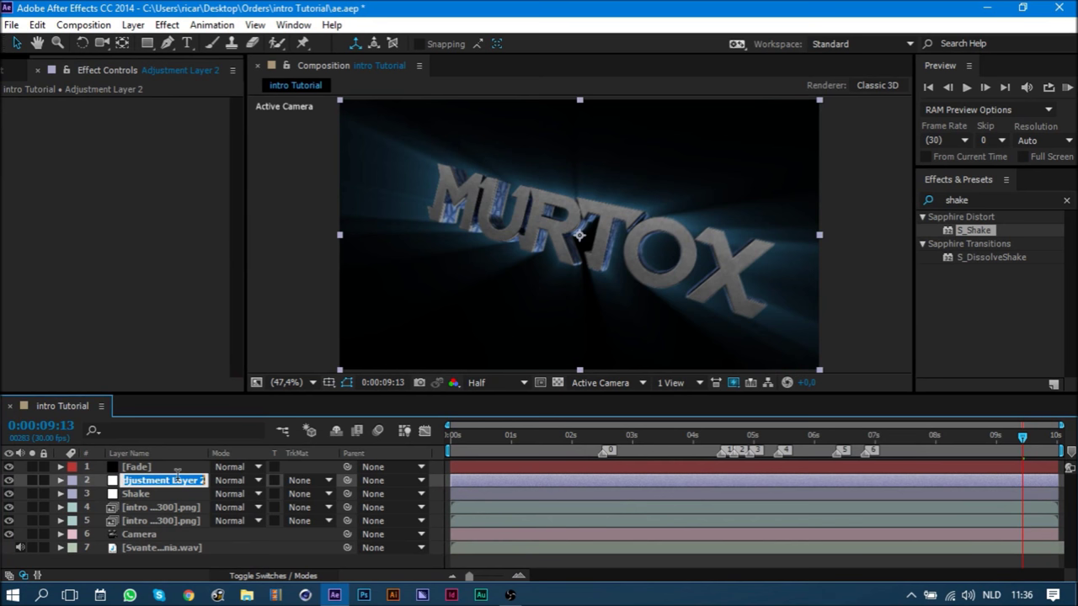
text(Sync)
key(Return)
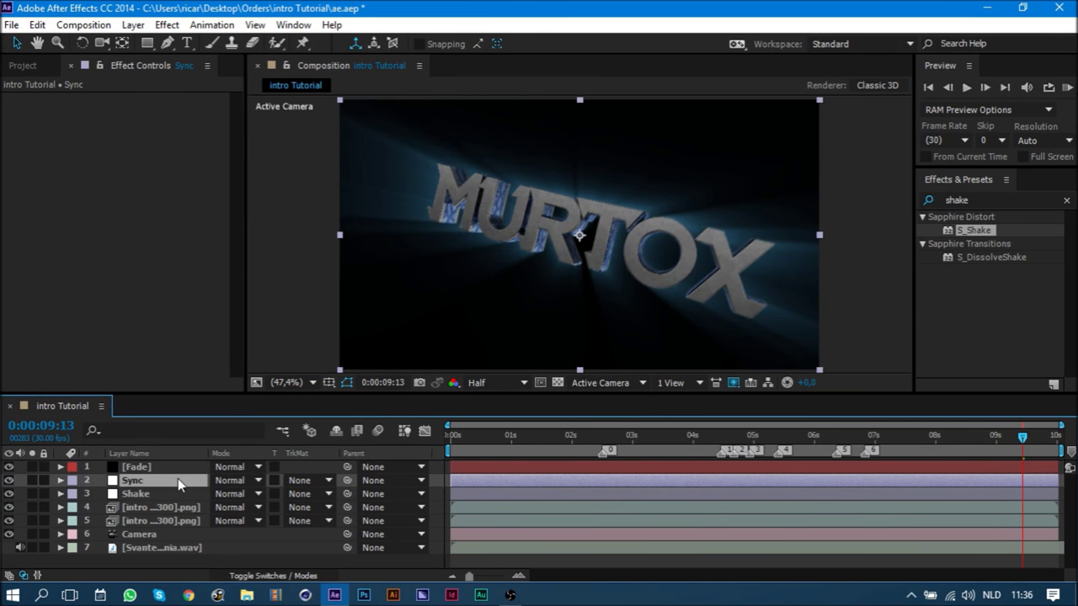
double_click(975, 200)
text(transform)
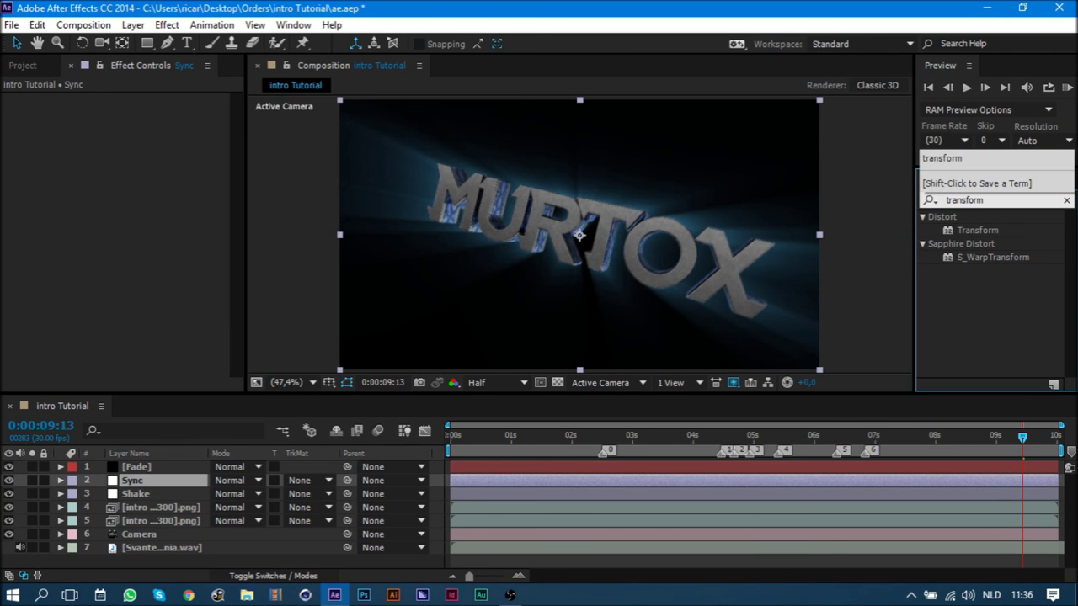
- Apply Transform to Sync, trim it to start at marker 0, and keyframe Scale at 175
drag(979, 231, 151, 484)
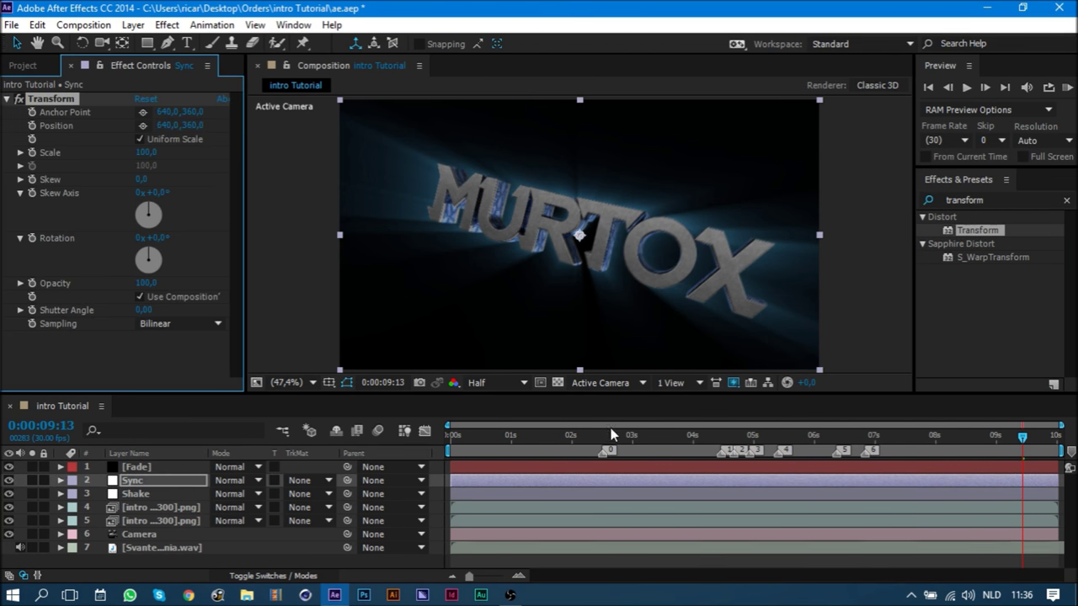
drag(453, 480, 598, 480)
drag(590, 438, 601, 444)
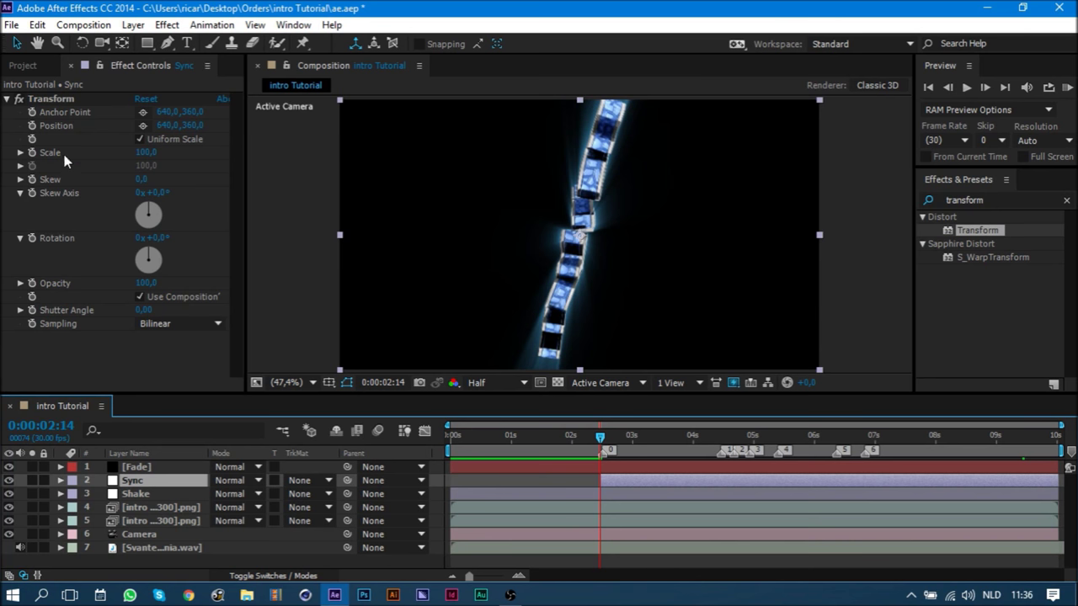
click(32, 152)
click(985, 86)
click(147, 151)
text(175)
key(Return)
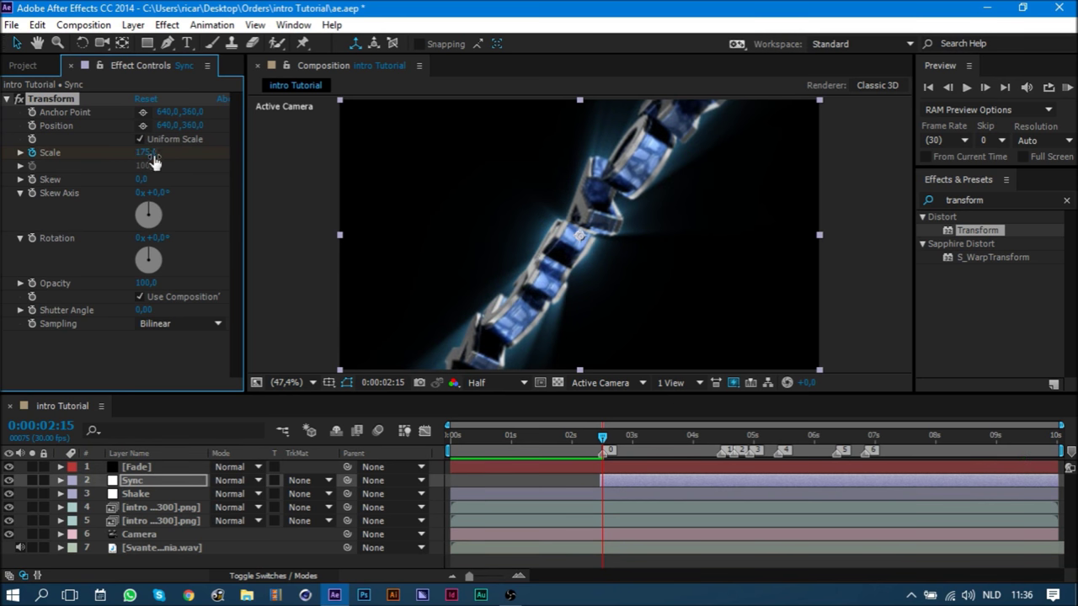
key(u)
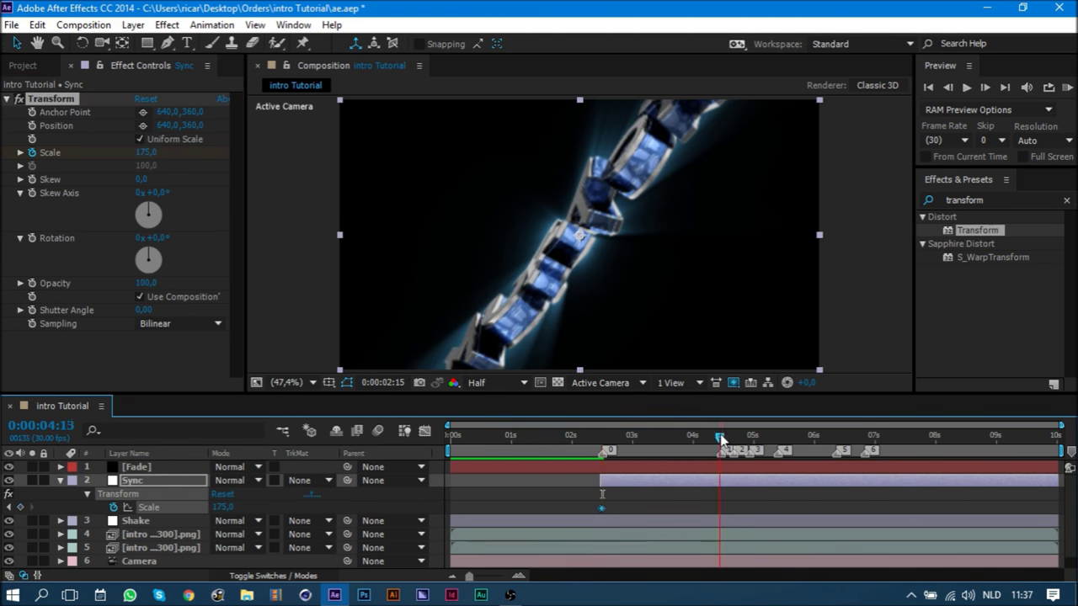
- Scrub through the timeline to check the Sync layer's scale pulses
drag(720, 438, 722, 439)
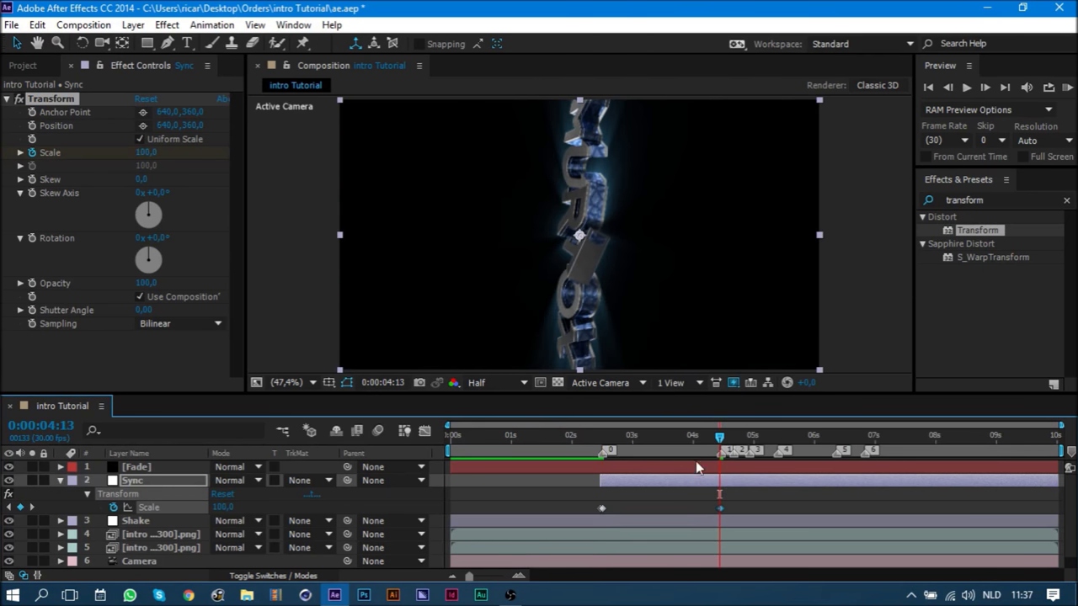
mouse_move(721, 454)
mouse_down()
mouse_move(734, 469)
mouse_move(776, 438)
mouse_move(863, 439)
mouse_up()
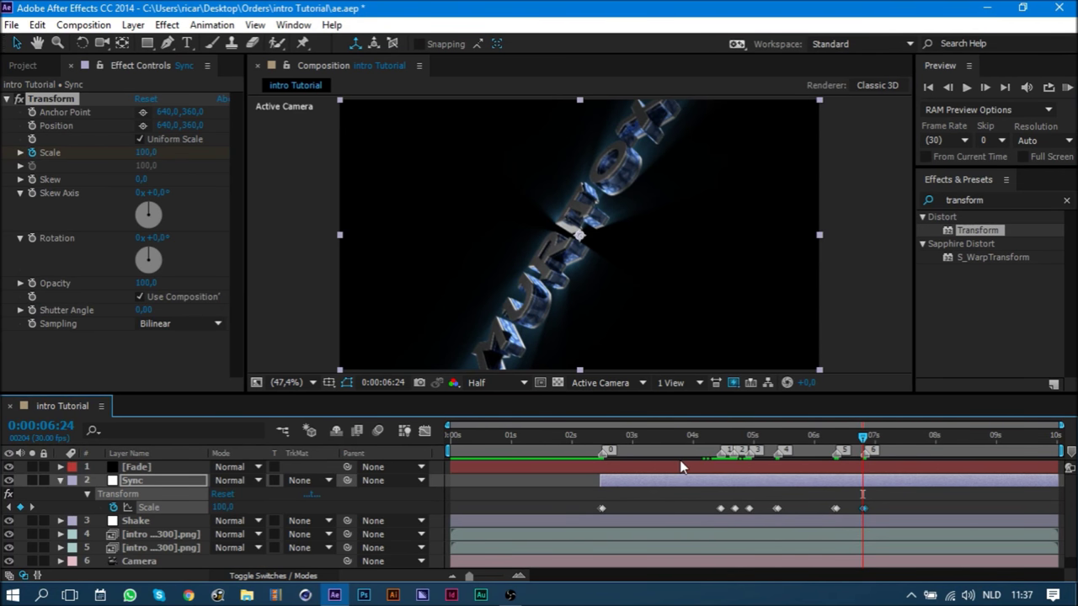
drag(592, 440, 632, 457)
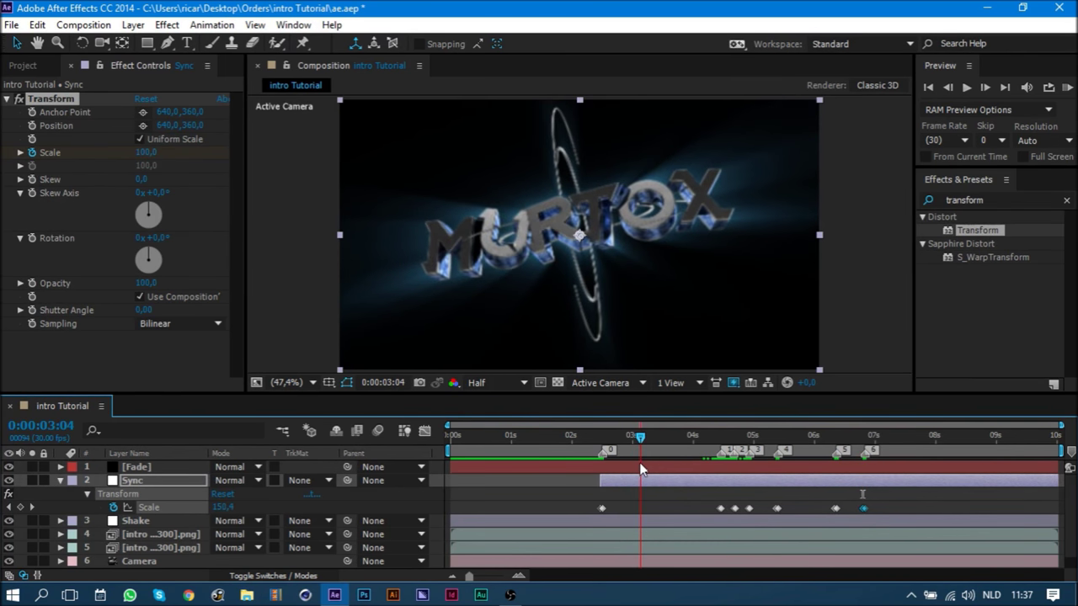
drag(633, 473, 604, 476)
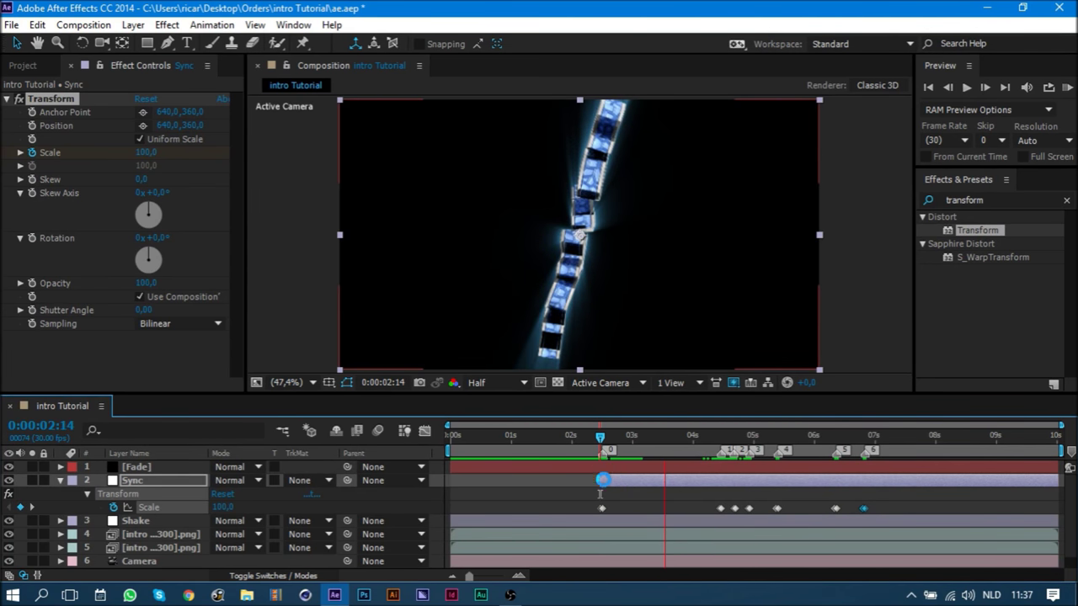
drag(602, 447, 631, 465)
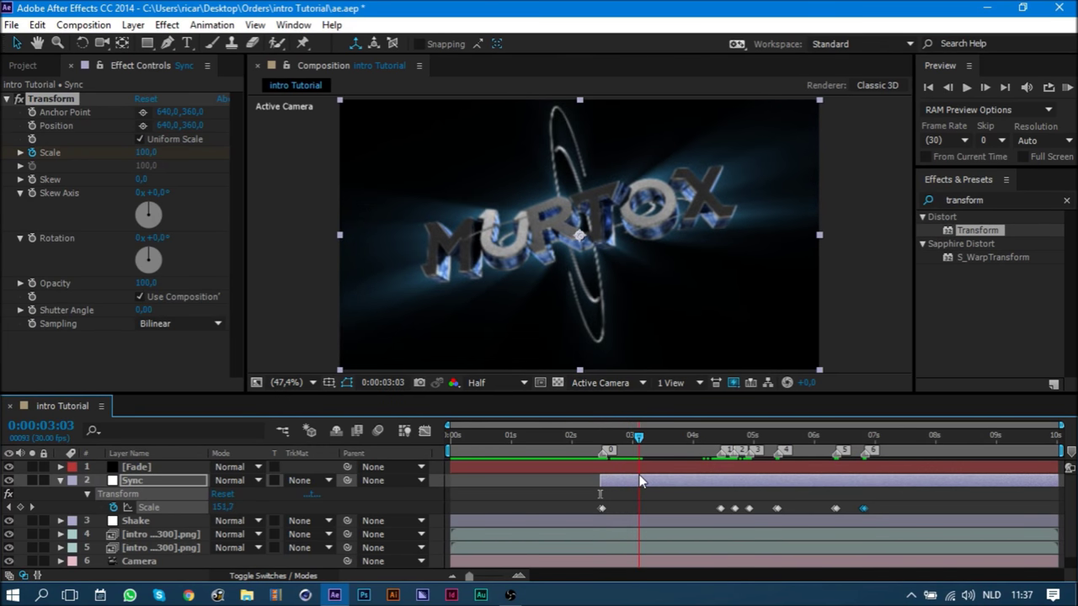
drag(634, 487, 634, 494)
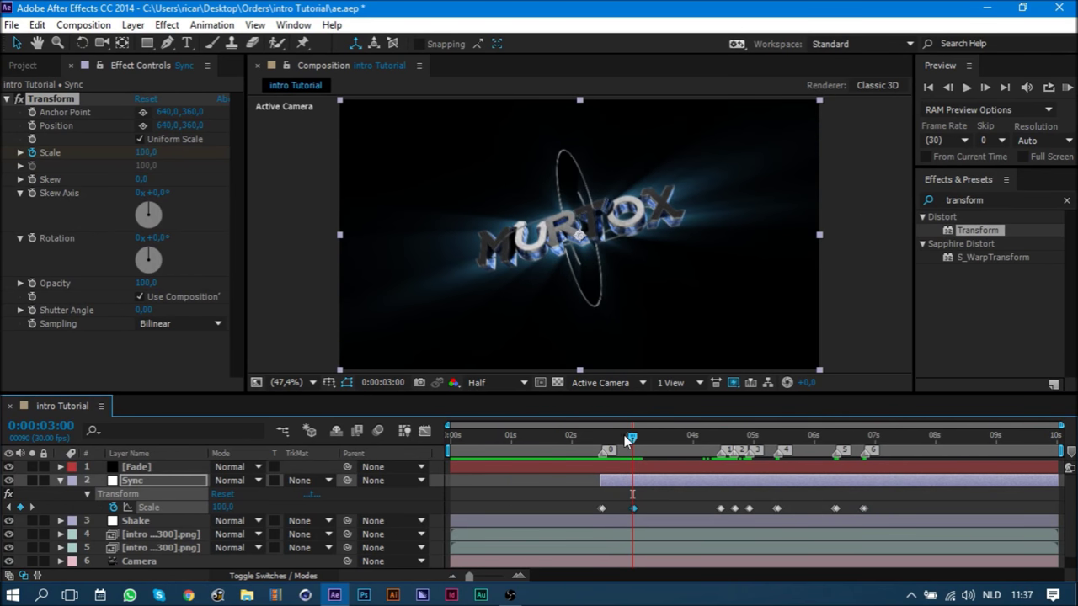
mouse_move(633, 474)
mouse_down()
mouse_move(661, 474)
mouse_move(687, 452)
mouse_move(913, 463)
mouse_up()
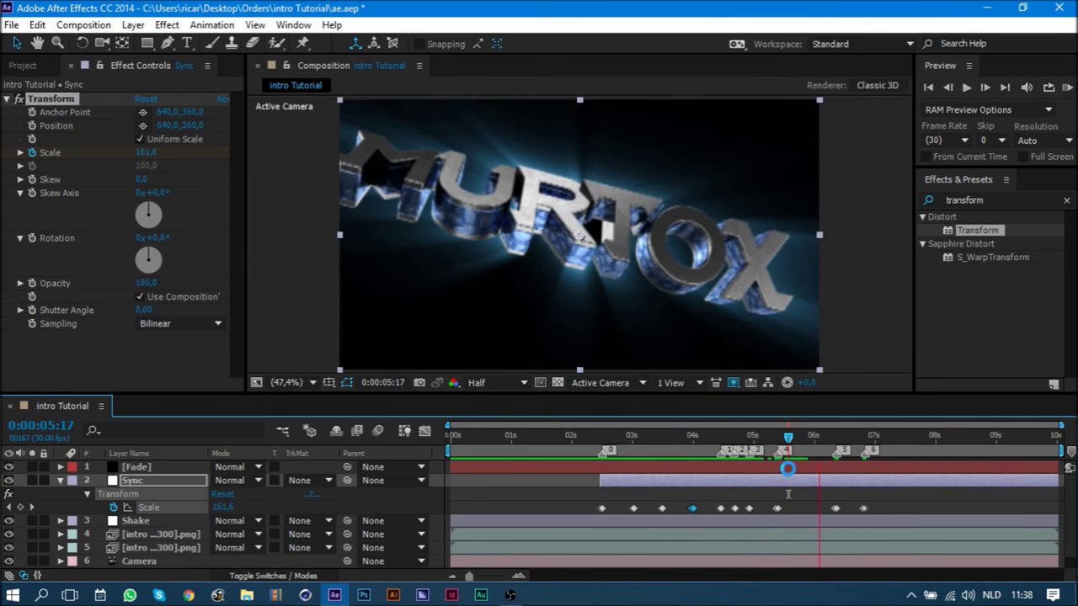
- Paste Scale keyframes of 175 and 100 near 9 seconds and set Scale 100 at the end
click(940, 457)
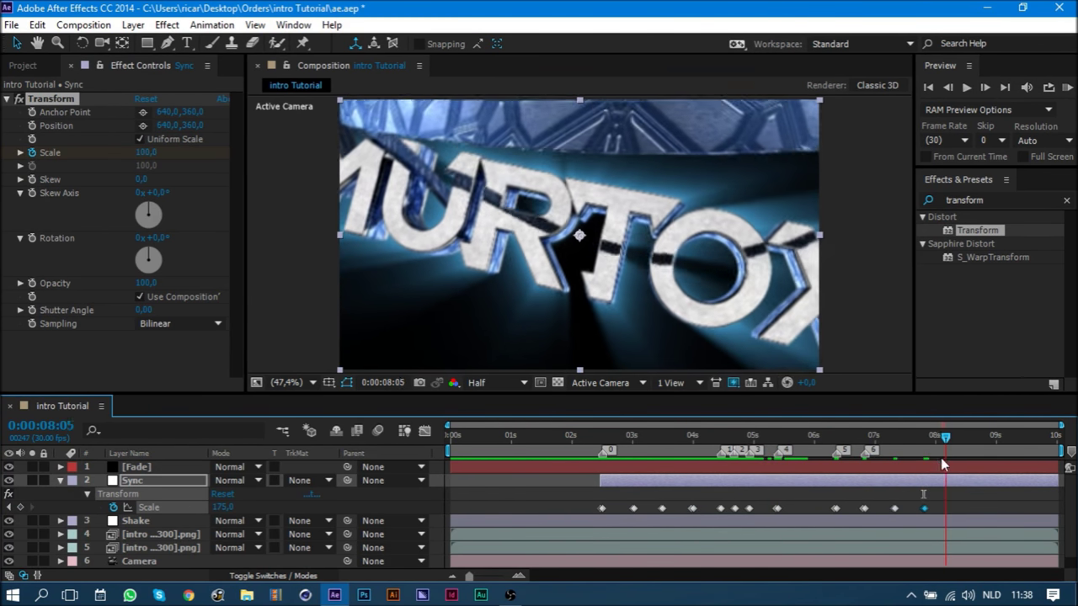
click(982, 465)
key(ctrl+v)
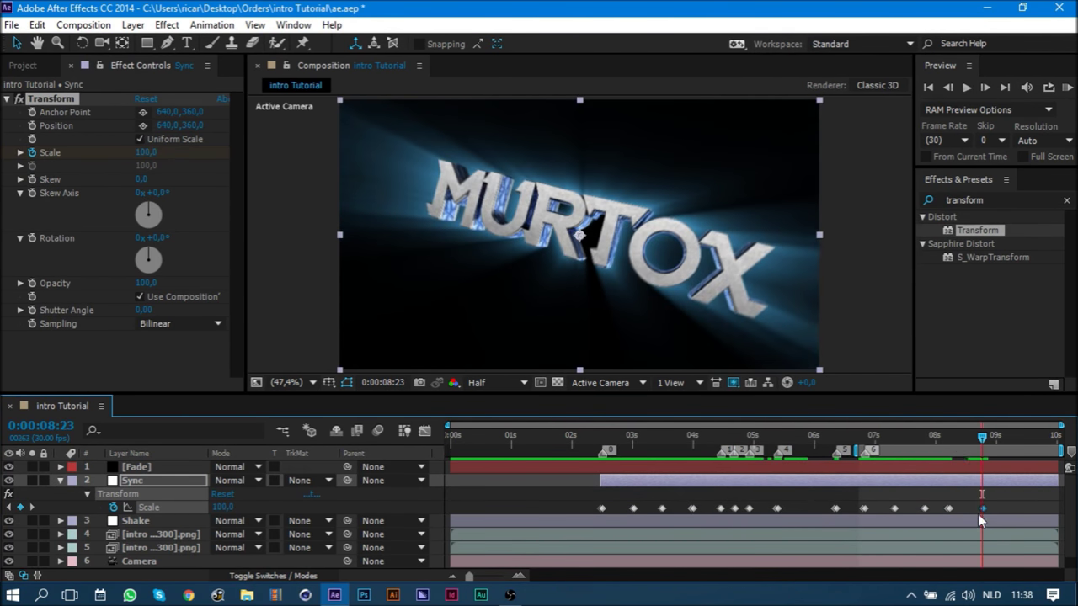
drag(983, 452, 1008, 489)
key(Page_Up)
key(ctrl+v)
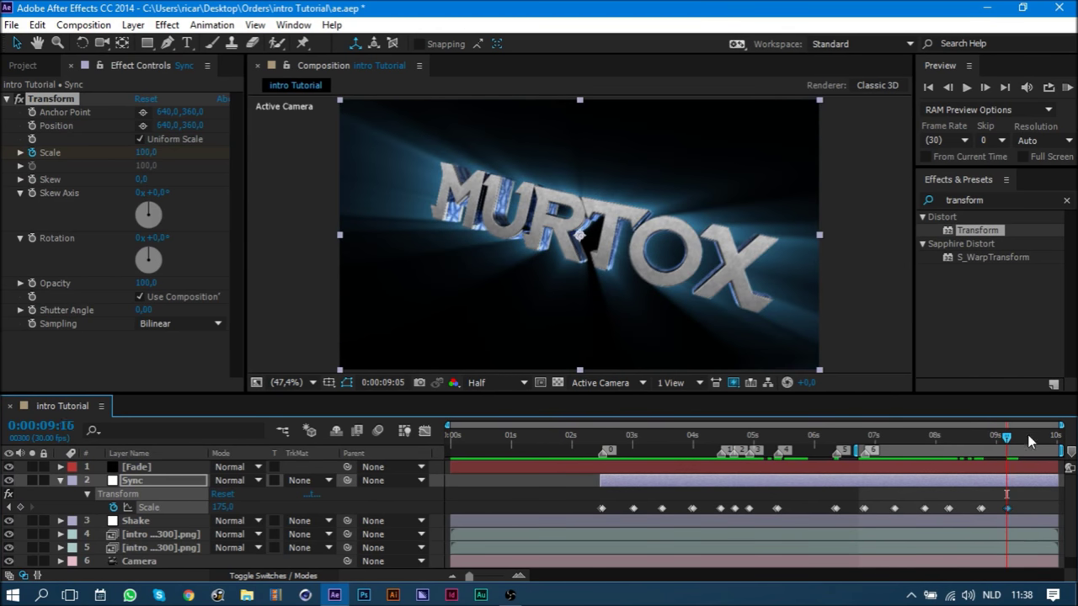
key(End)
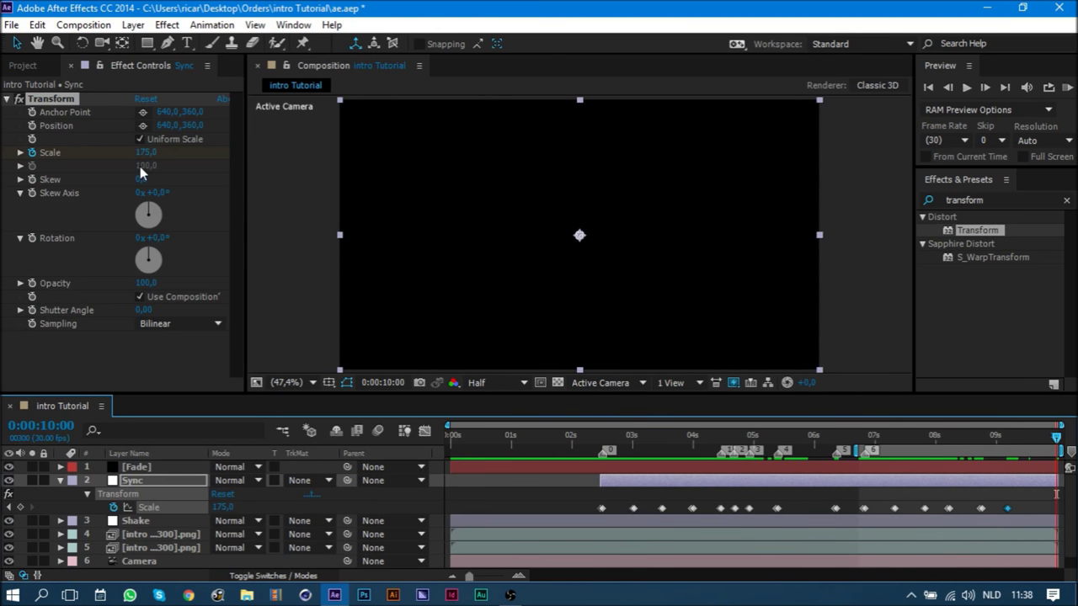
click(144, 153)
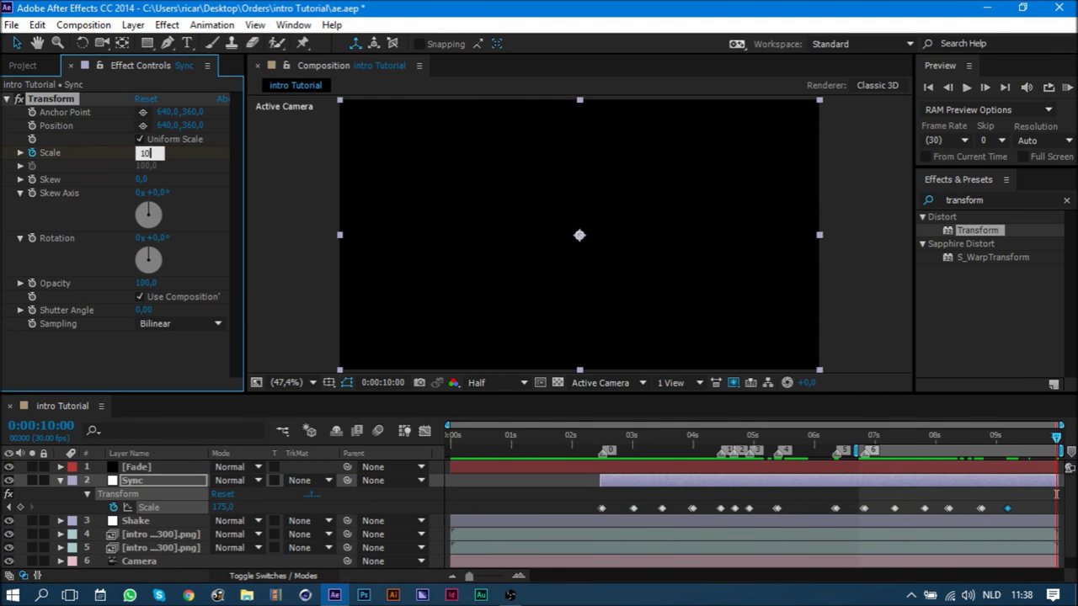
key(Return)
- RAM preview the scale pulse animation, then stop playback
key(space)
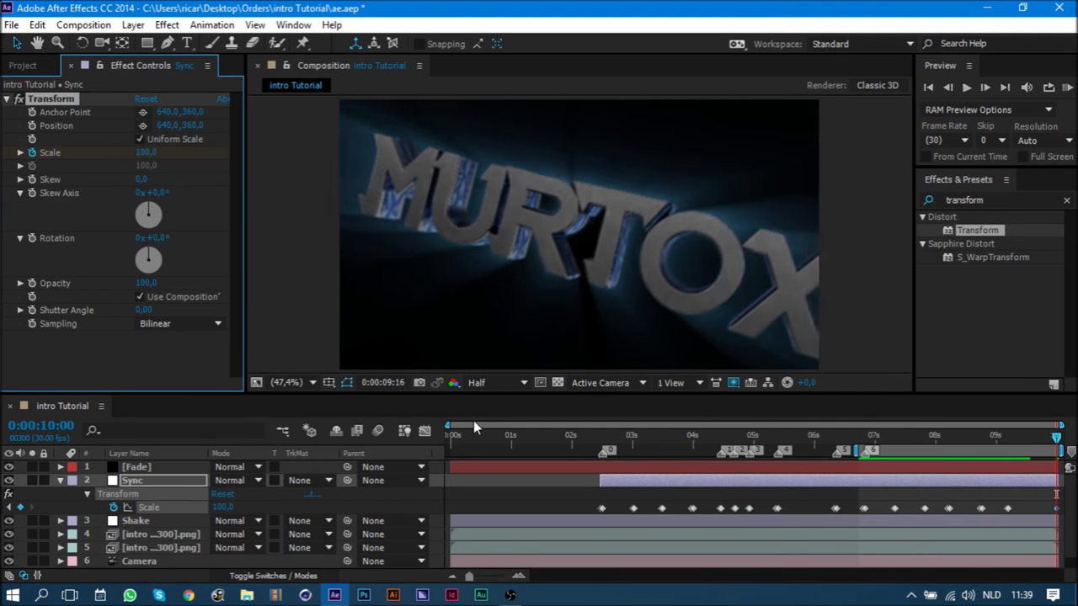
click(865, 435)
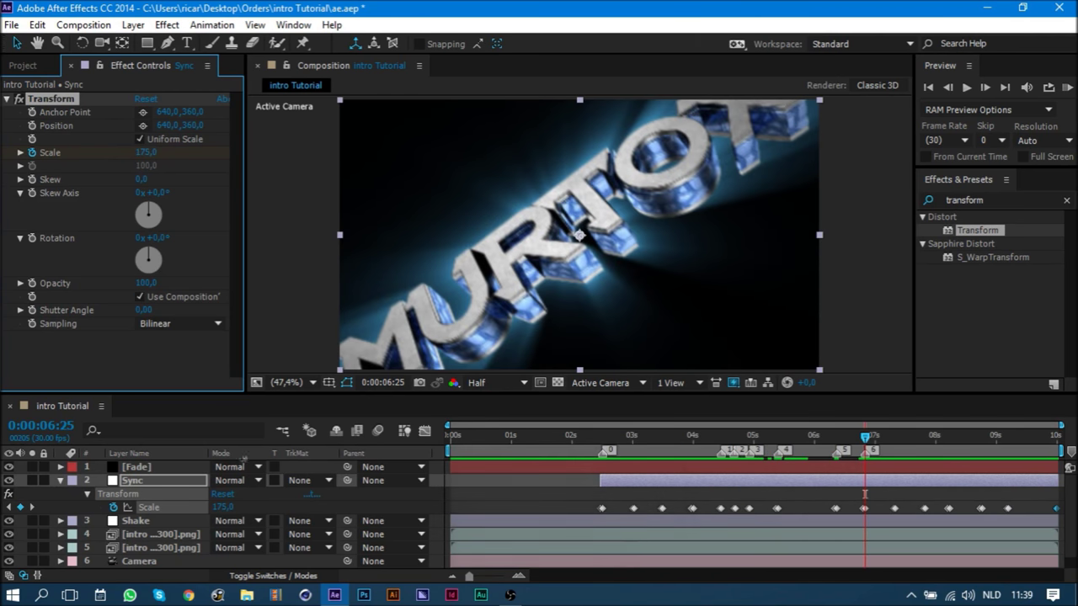
click(1068, 87)
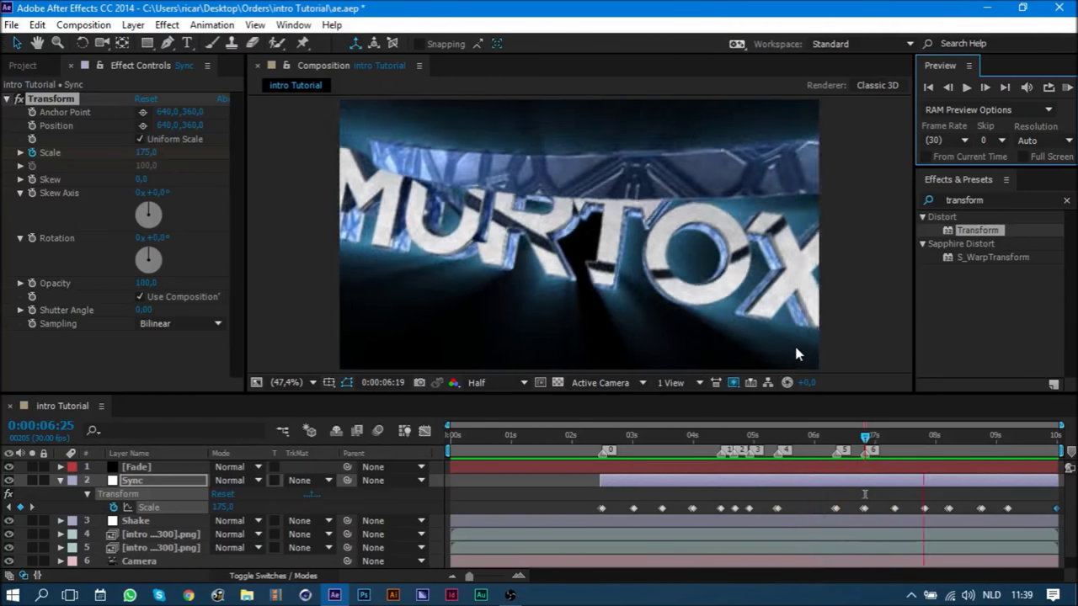
key(space)
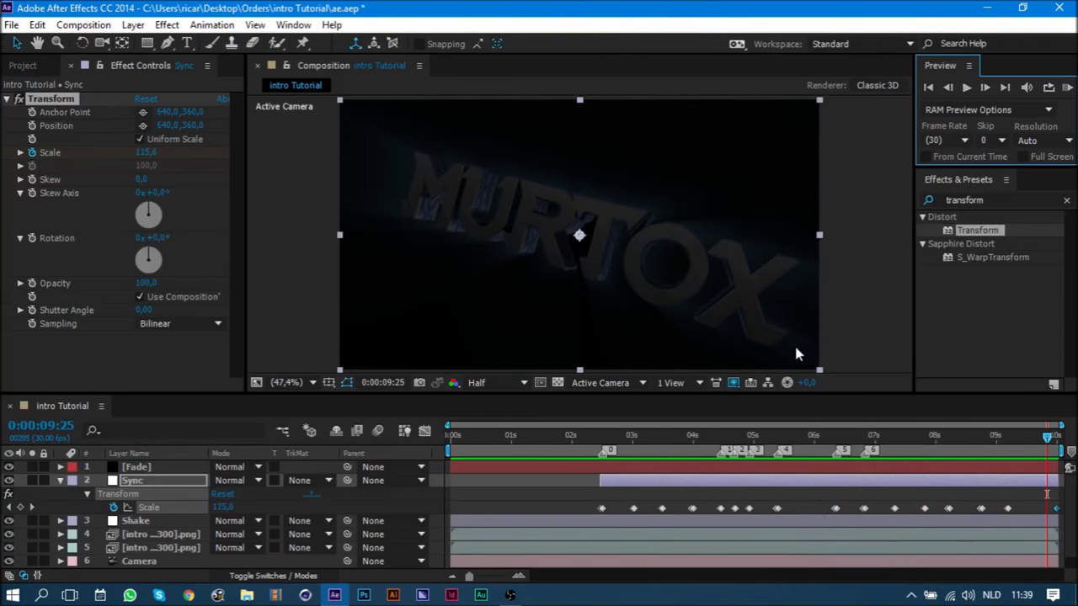
- Save the project and set the Preview panel's Frame Rate to 15
key(ctrl+s)
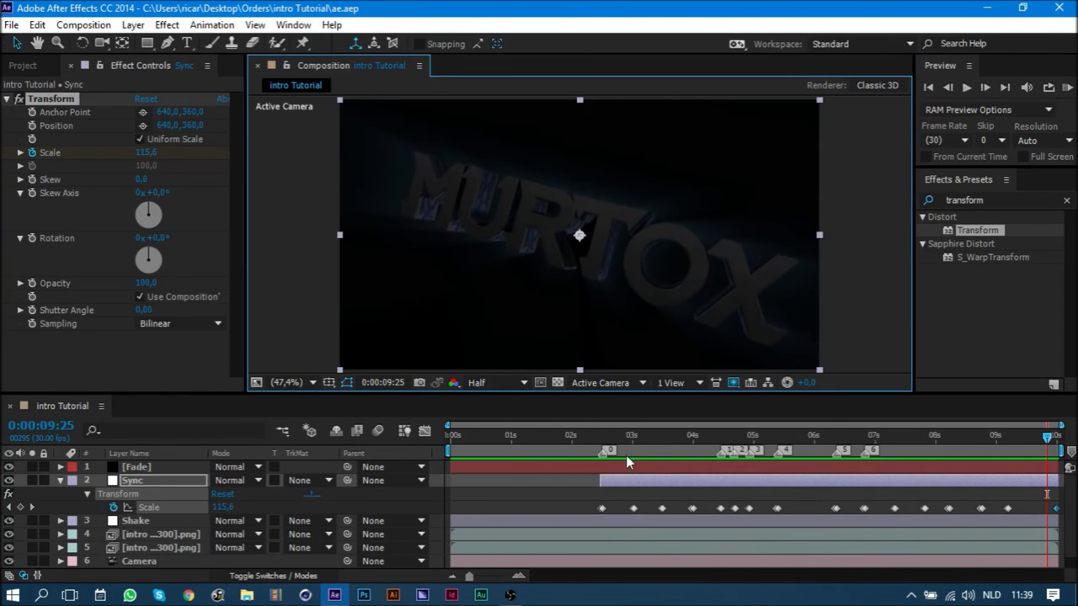
click(937, 140)
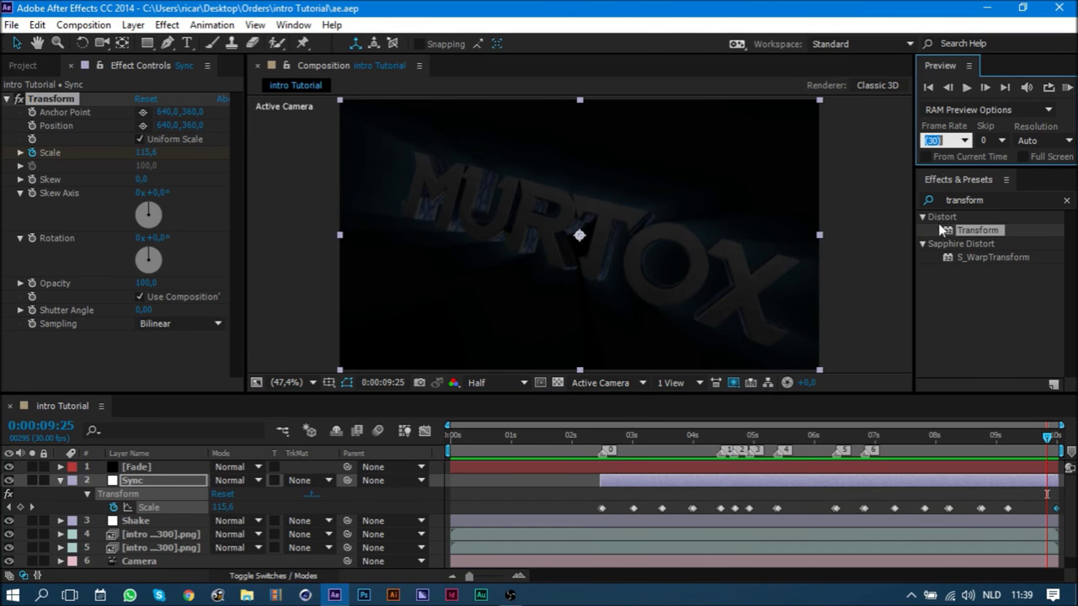
text(15)
key(Return)
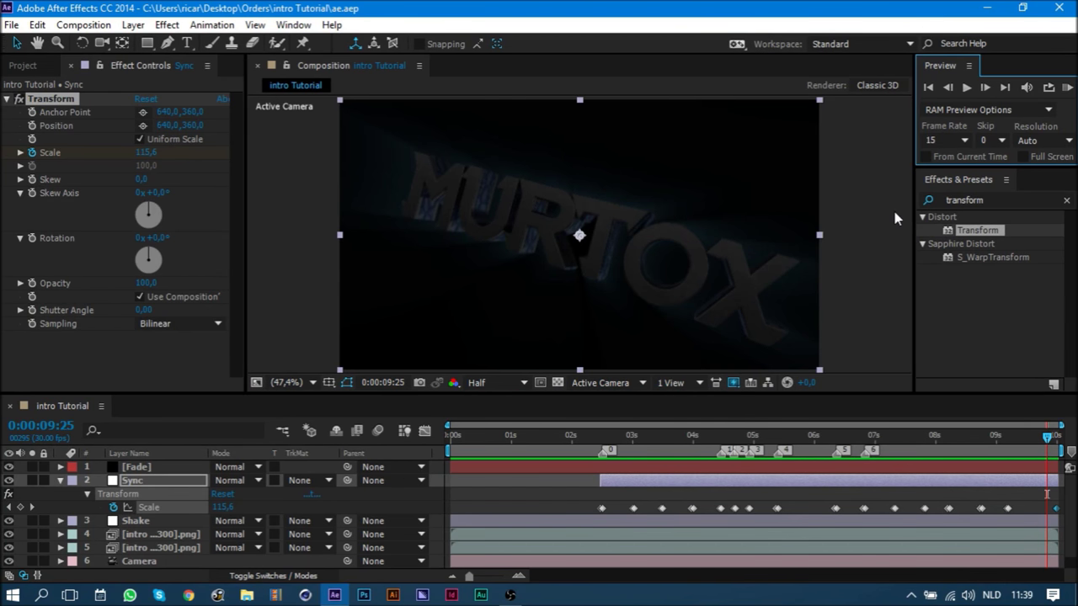
click(593, 471)
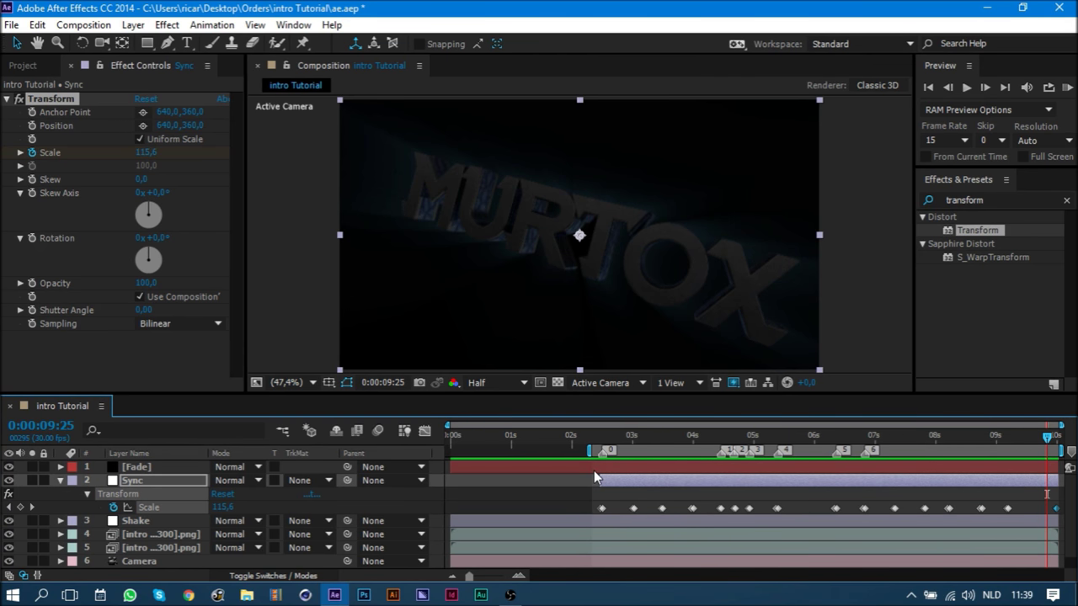
- Key the Sync layer's Transform Scale at 100 at 2:20 and 145 at 2:21
drag(592, 436, 624, 435)
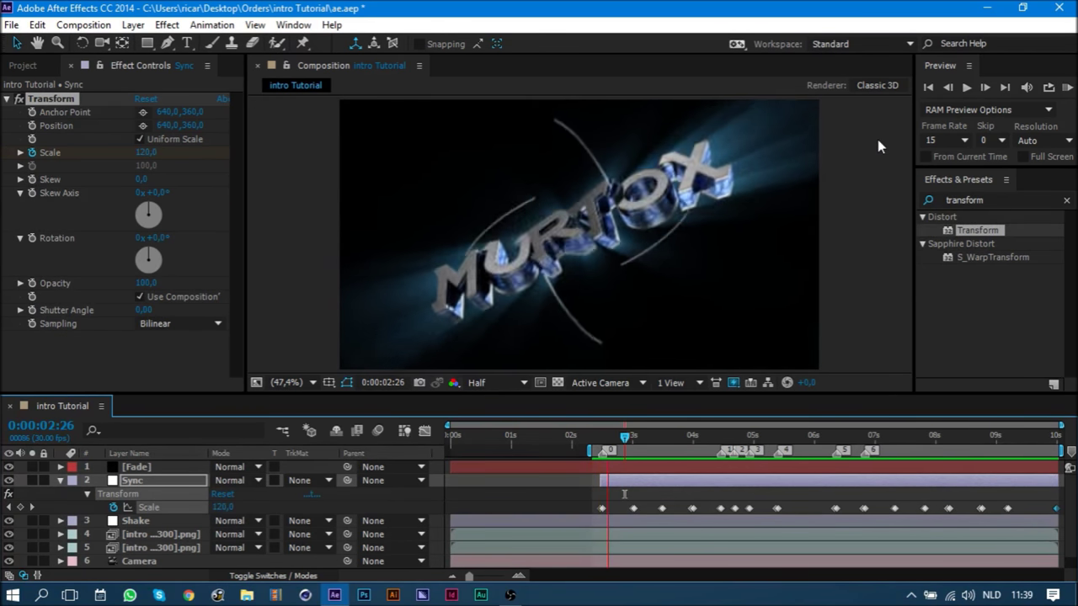
click(949, 87)
click(949, 87)
click(949, 86)
click(949, 87)
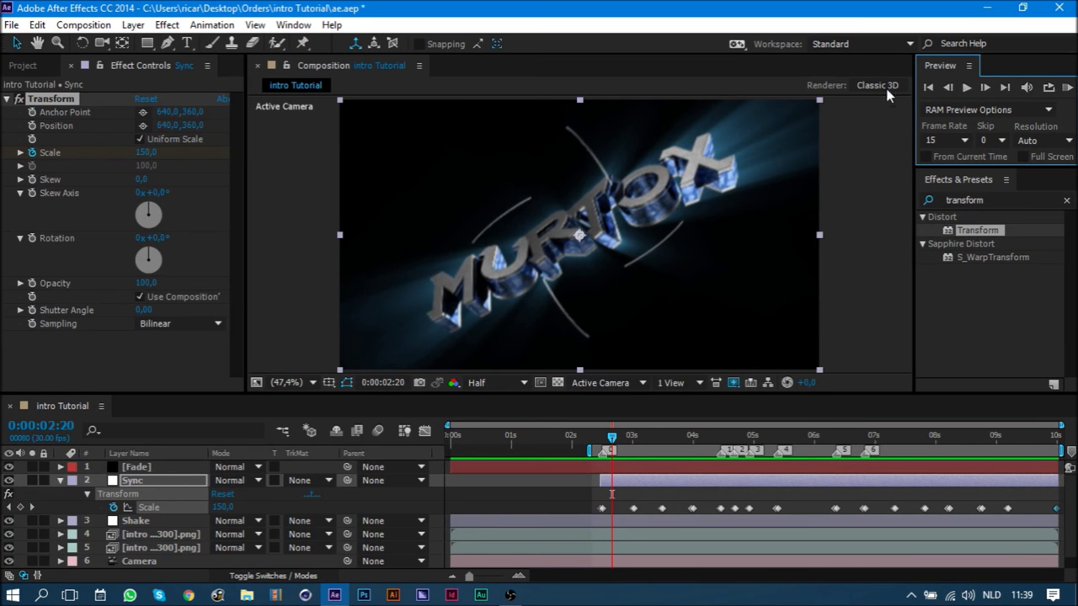
click(149, 153)
text(0)
key(Return)
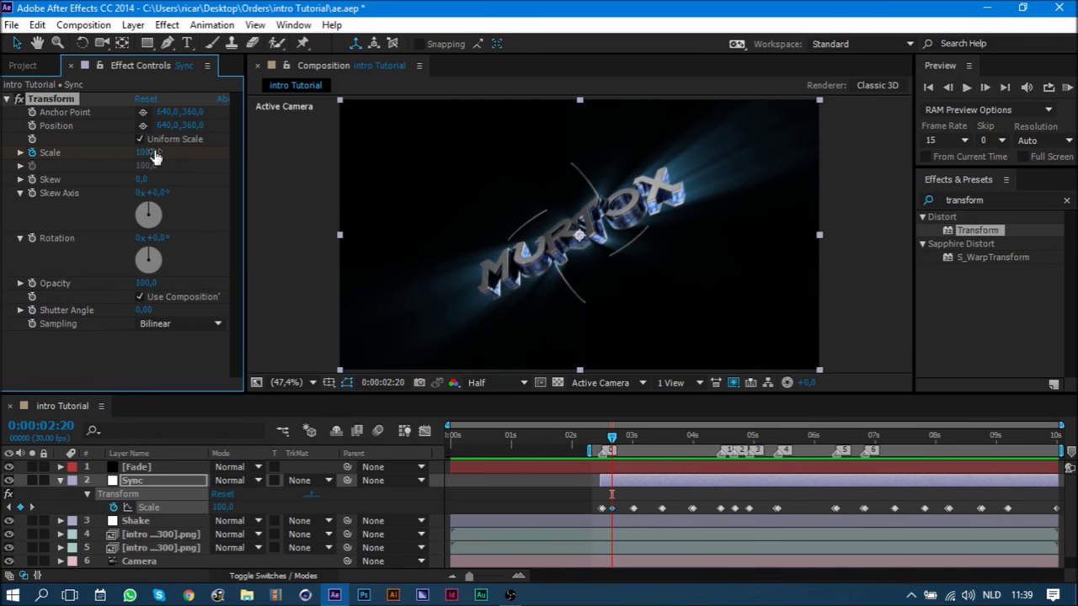
click(985, 87)
click(147, 153)
text(145)
key(Return)
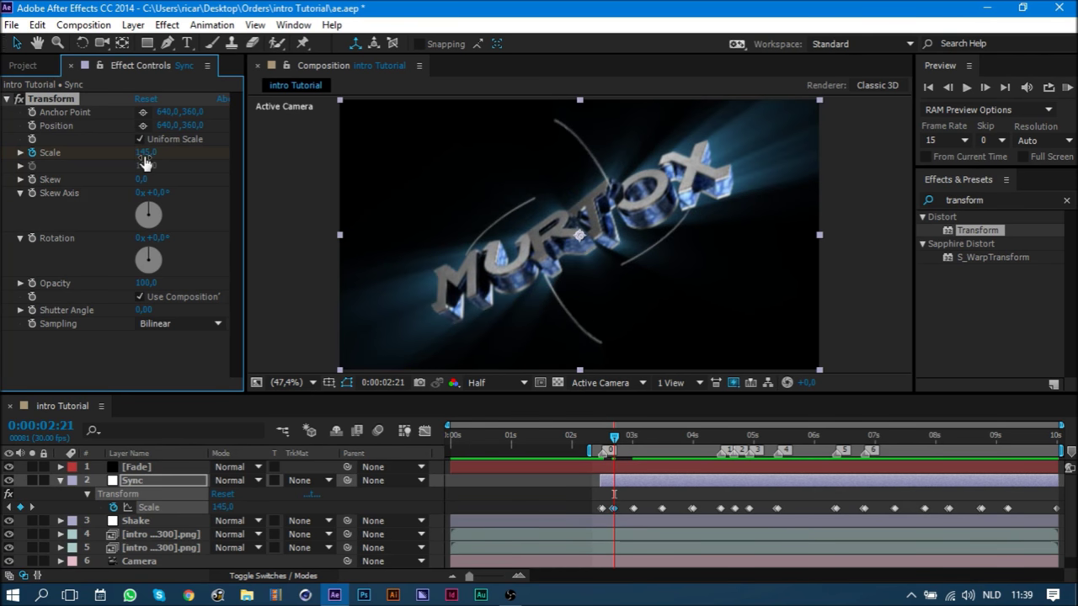
- Step through the following Scale keyframes to 3:21 and RAM-preview the pulses
click(613, 507)
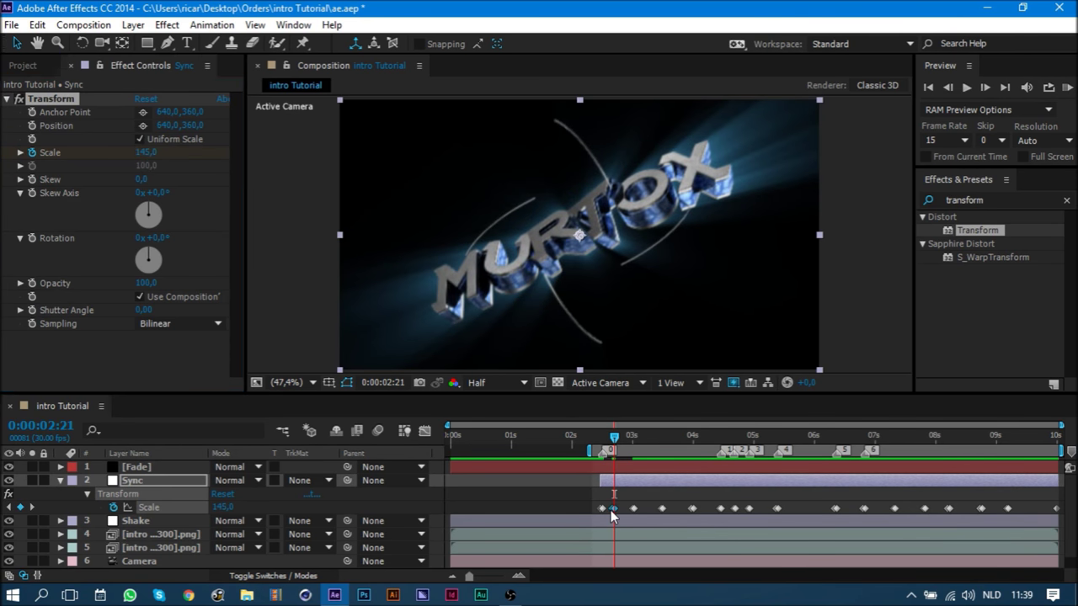
key(Page_Down)
key(Page_Down)
key(Page_Down)
drag(626, 437, 675, 437)
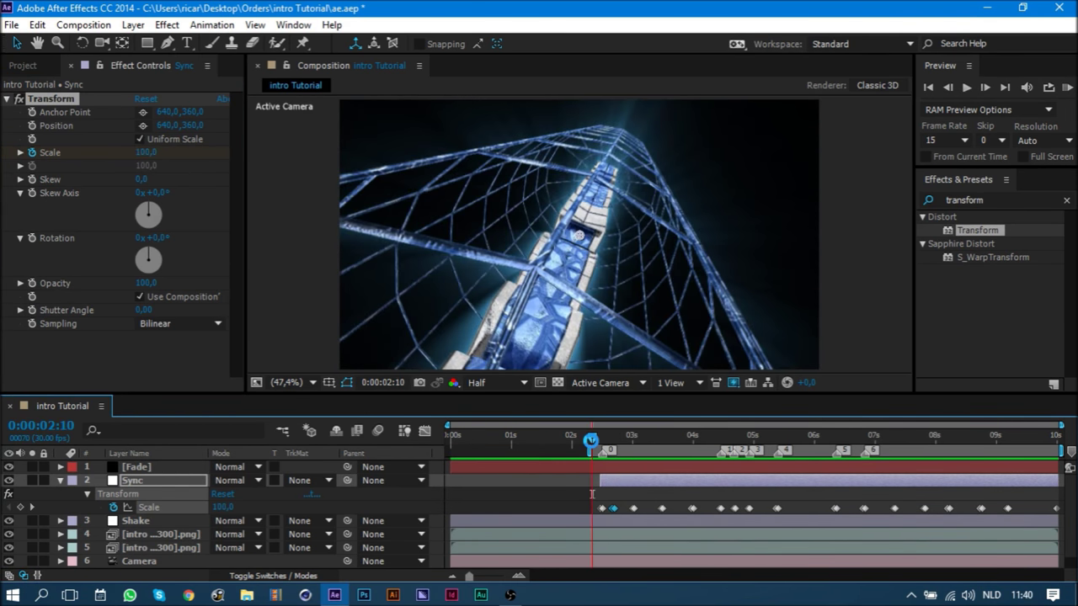
click(966, 88)
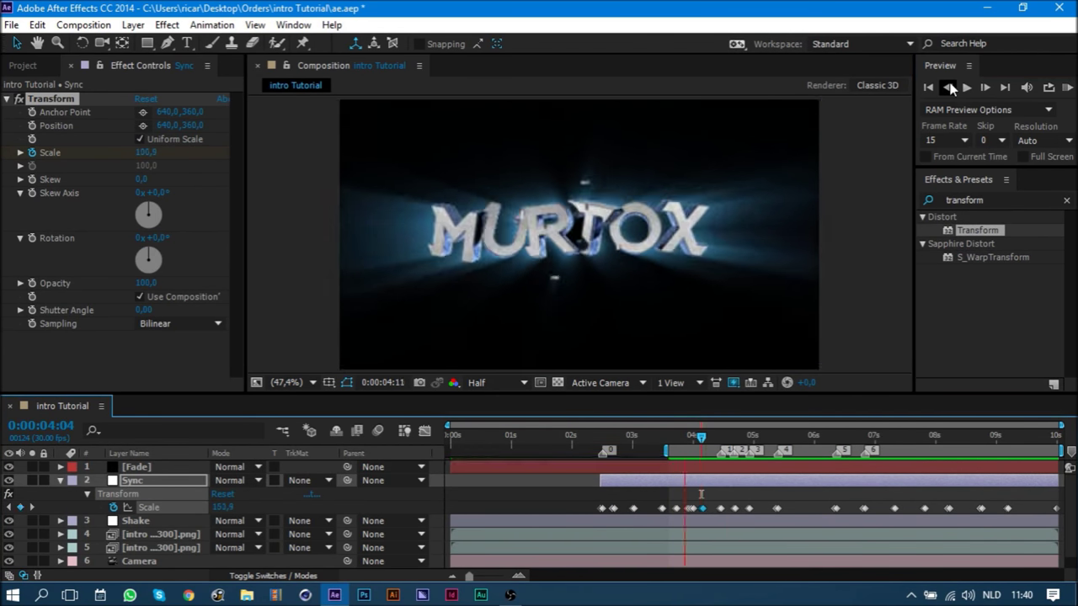
click(716, 438)
click(958, 89)
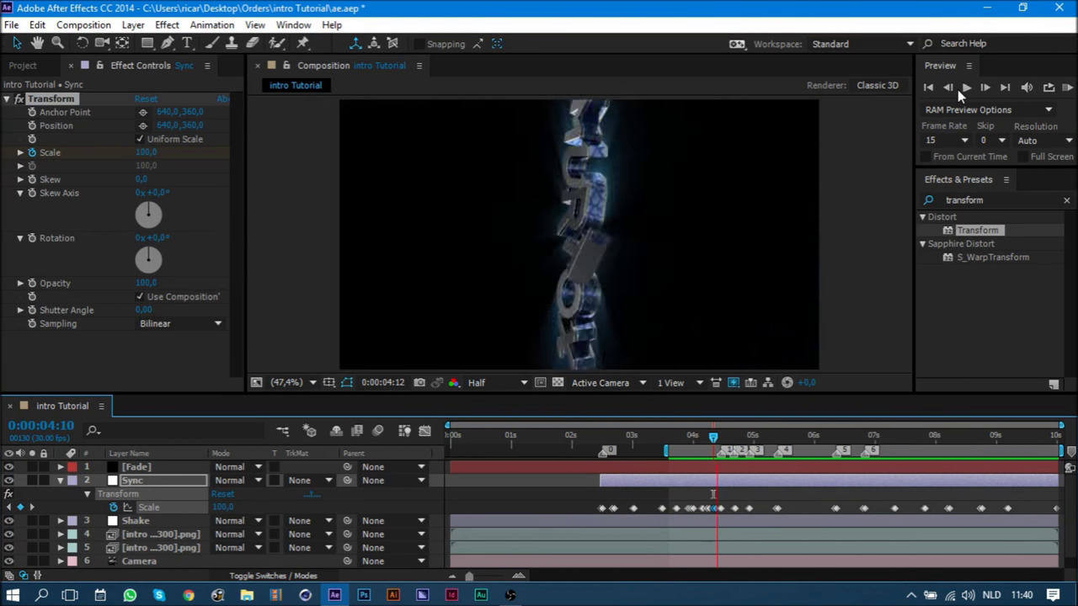
click(958, 89)
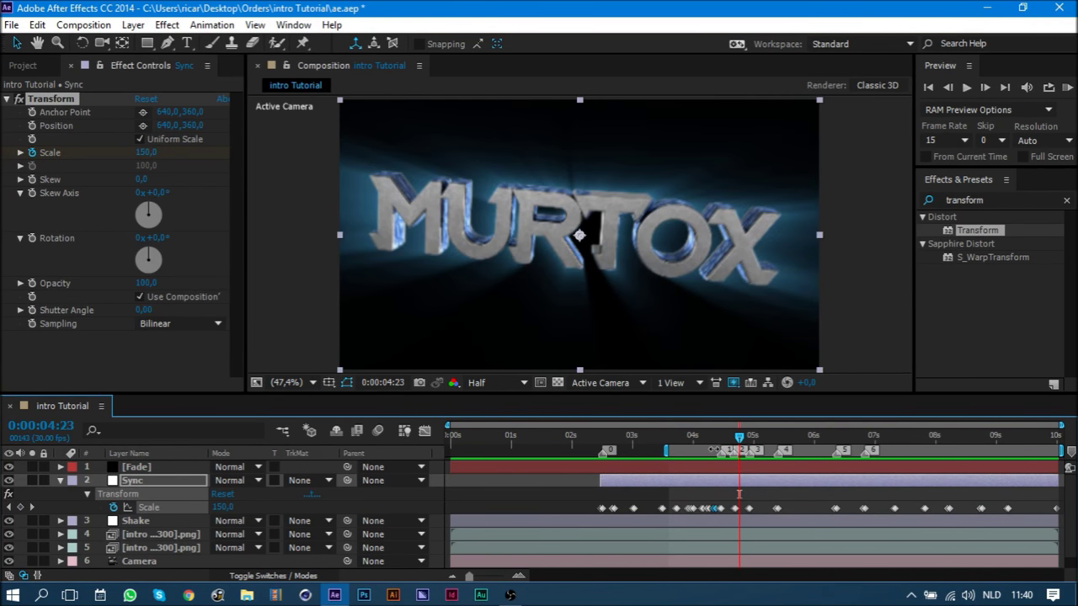
click(768, 439)
key(space)
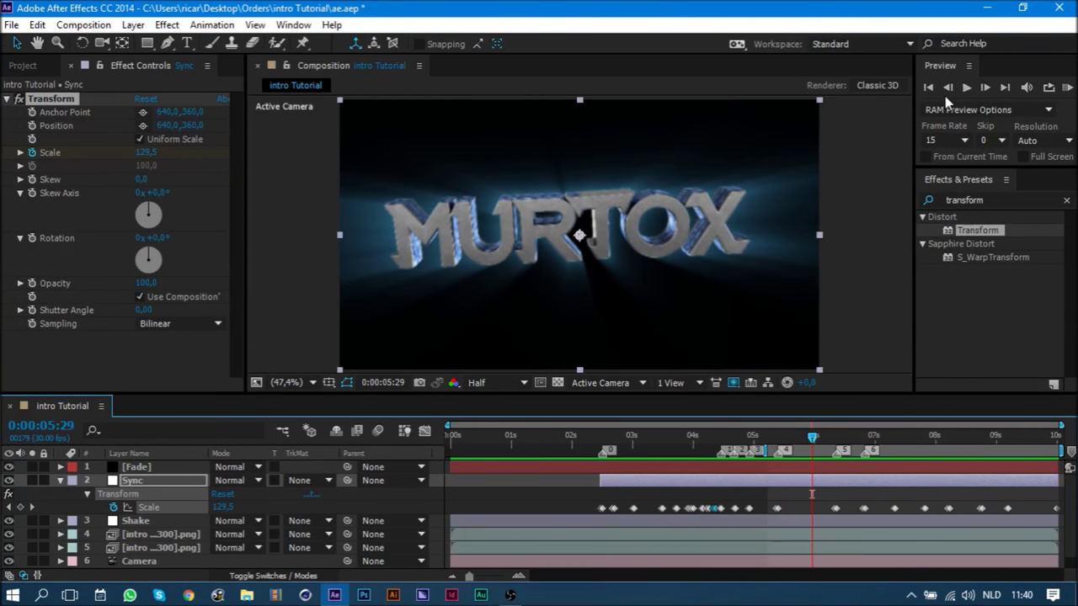
- Check the Scale pulse keyframes between 5:22 and 7:00 by scrubbing and previewing
drag(784, 434, 802, 455)
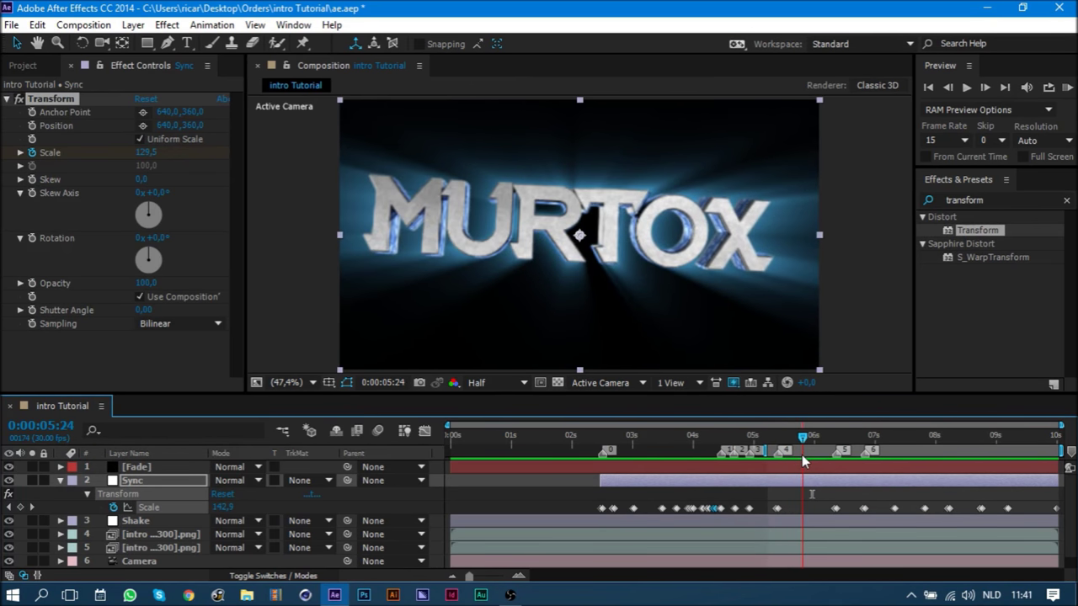
click(950, 88)
click(796, 436)
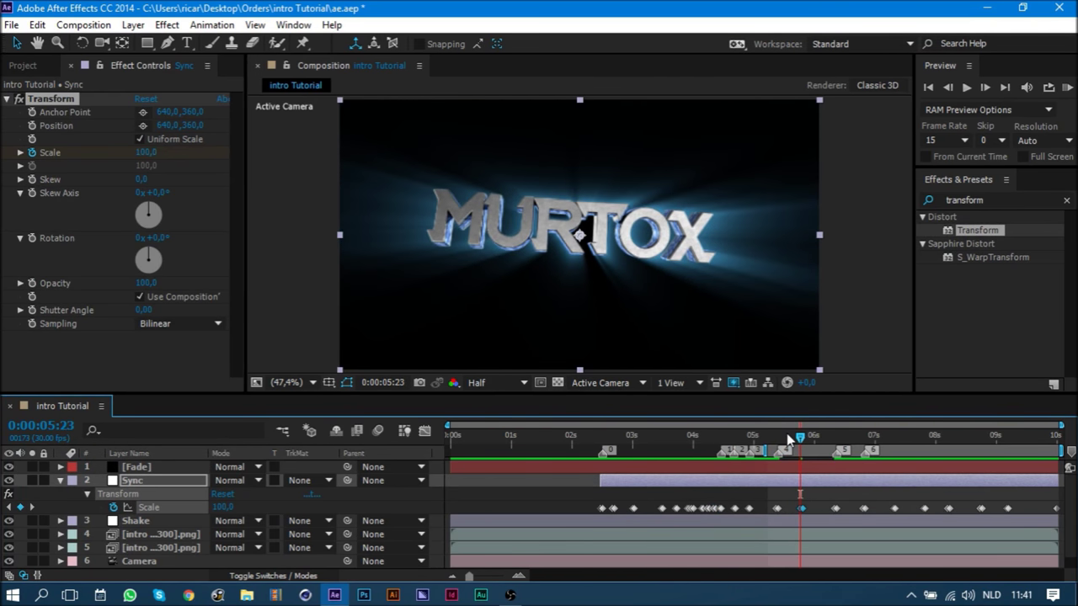
click(807, 437)
key(space)
click(836, 451)
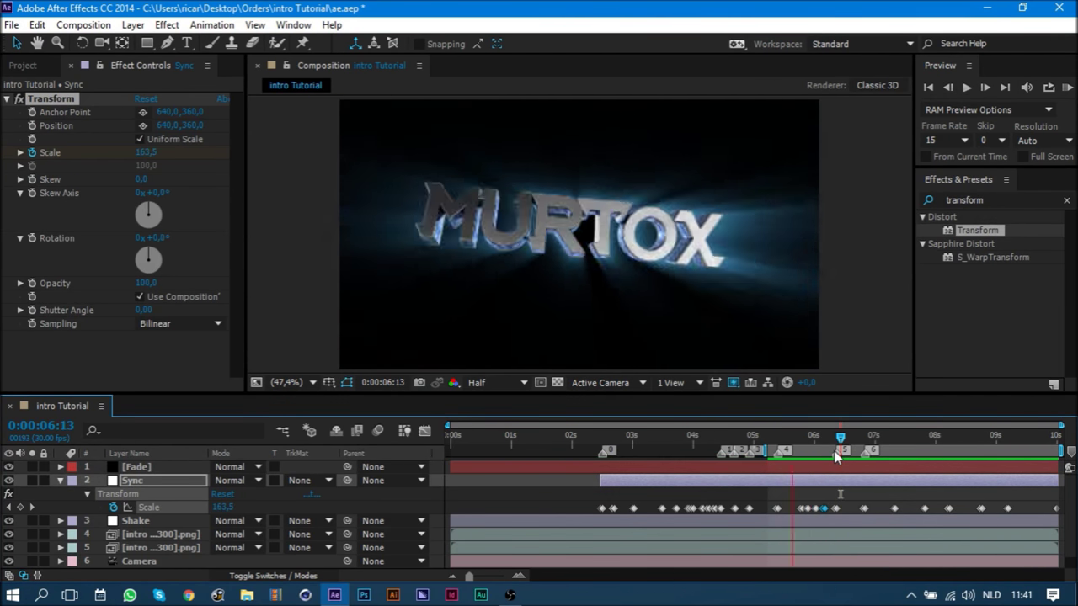
click(852, 441)
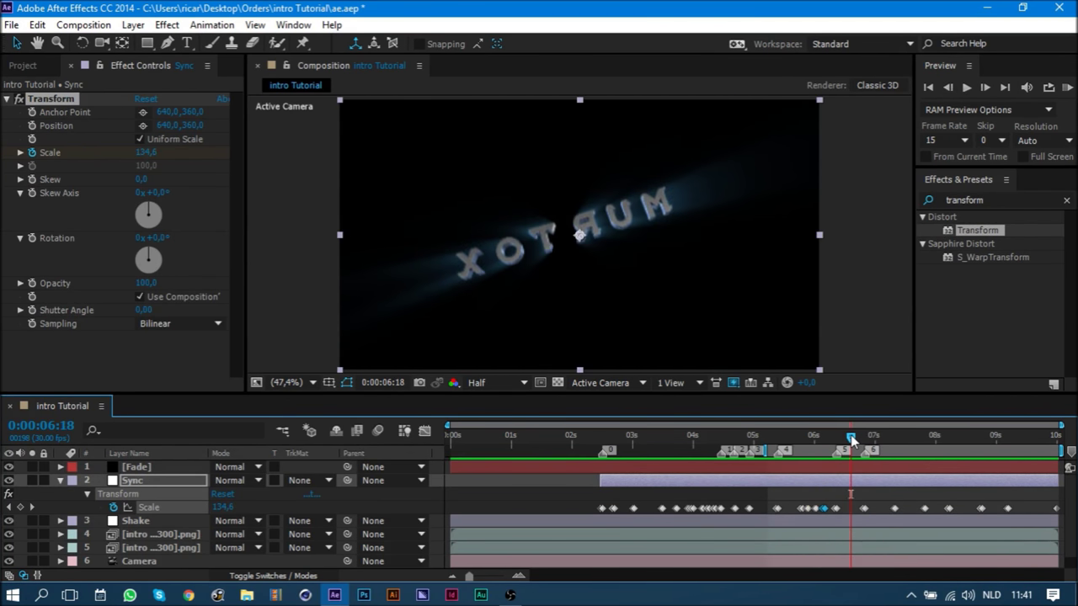
drag(852, 441, 883, 438)
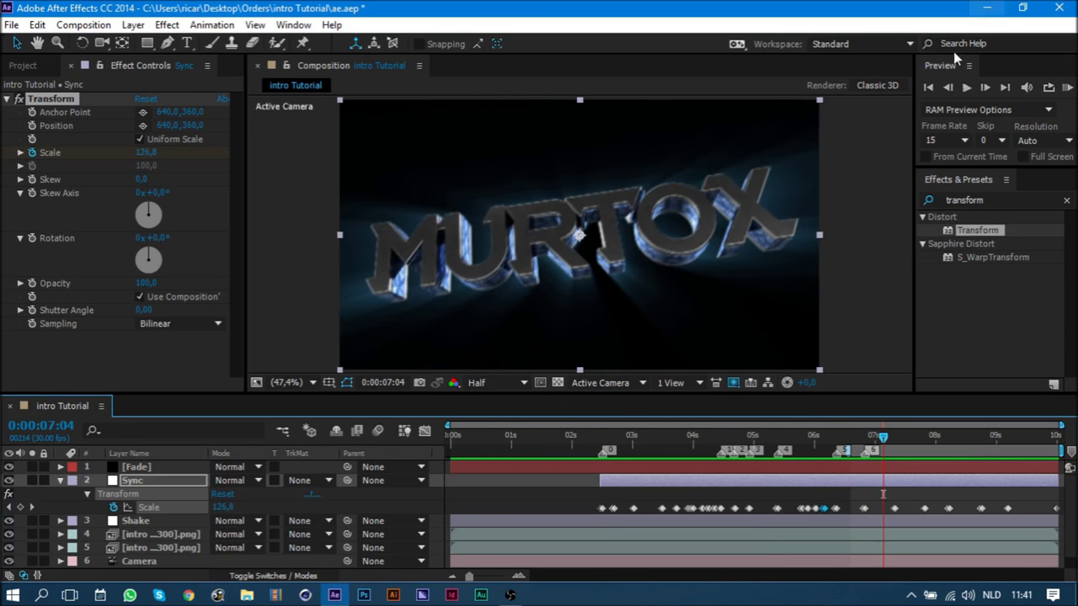
click(948, 88)
click(948, 88)
click(948, 88)
click(949, 88)
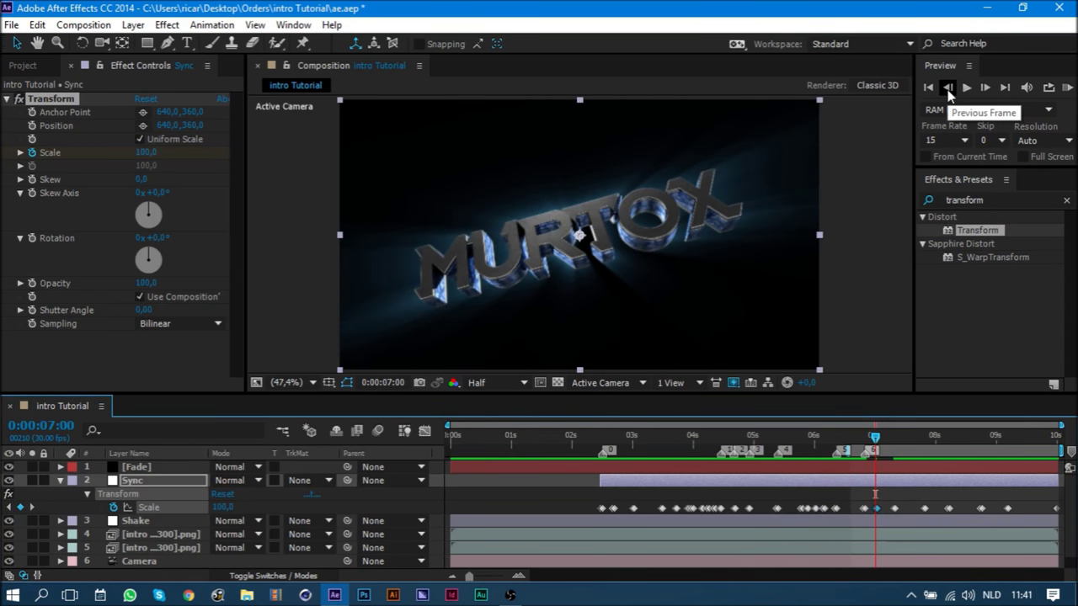
key(space)
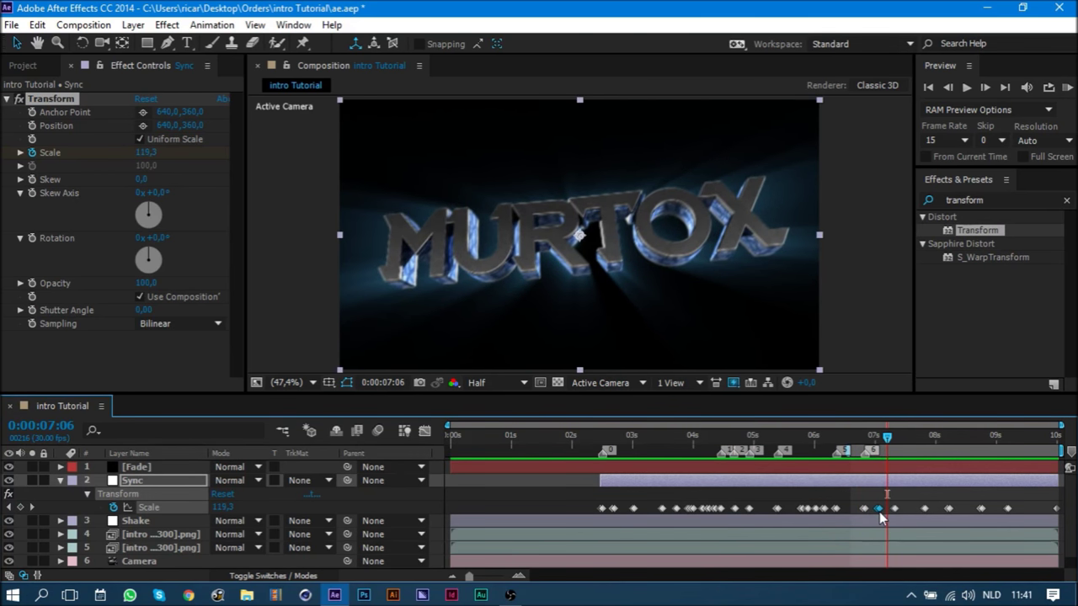
- Preview the pulses around 8:05 and from 7:25, then save the project
key(space)
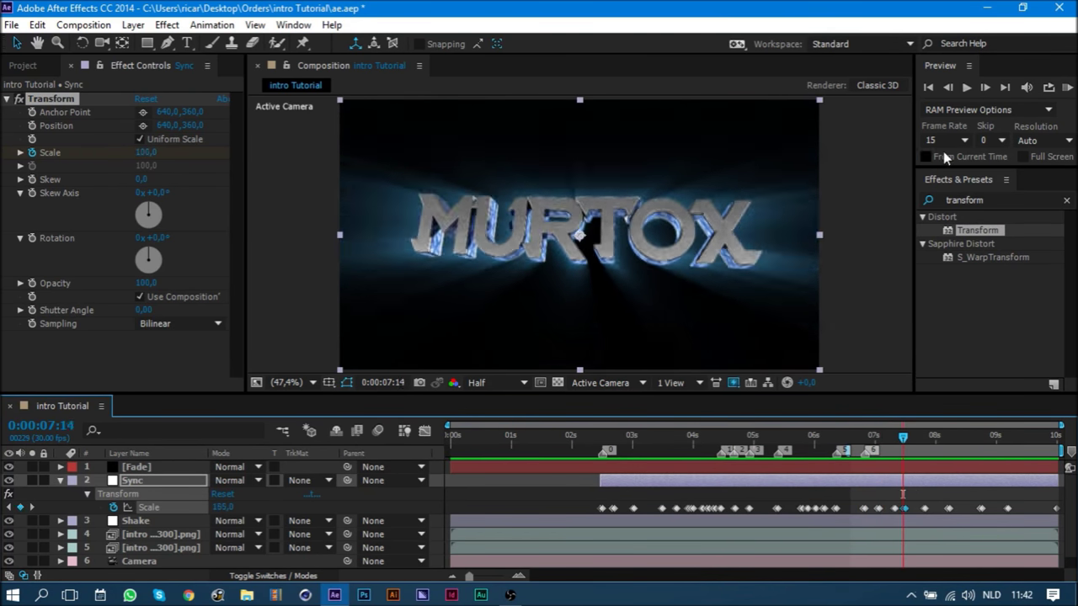
click(949, 88)
drag(918, 463, 943, 461)
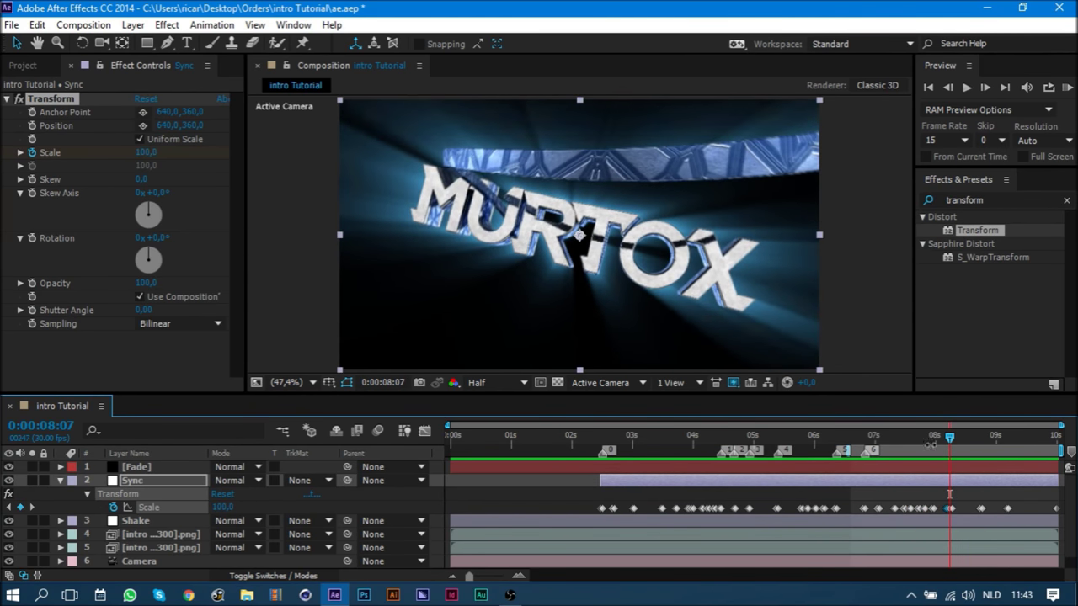
drag(943, 461, 956, 515)
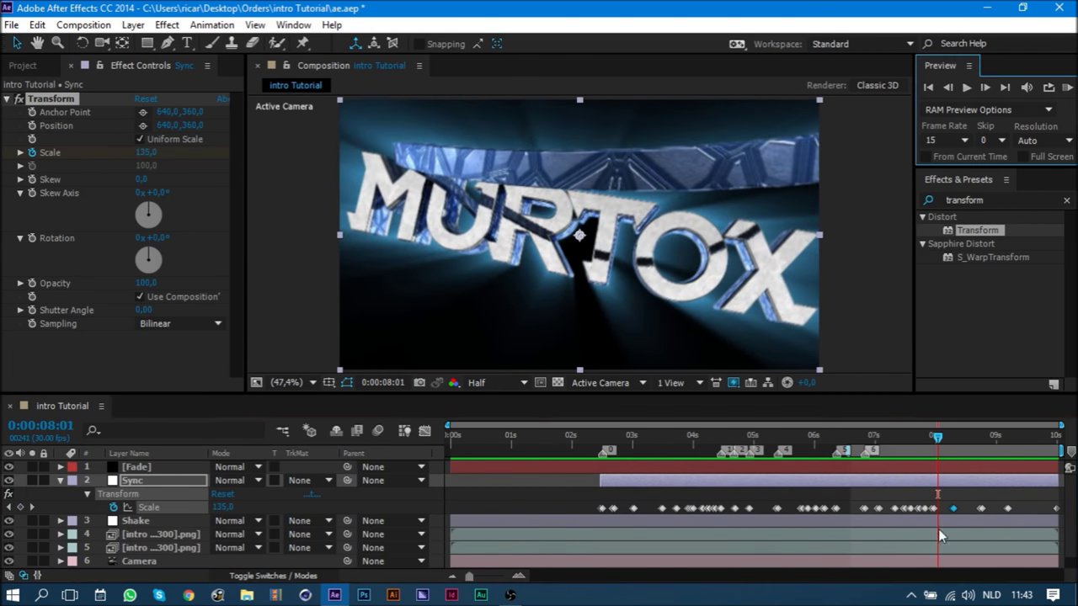
mouse_move(954, 437)
mouse_down()
mouse_move(947, 443)
mouse_move(967, 464)
mouse_up()
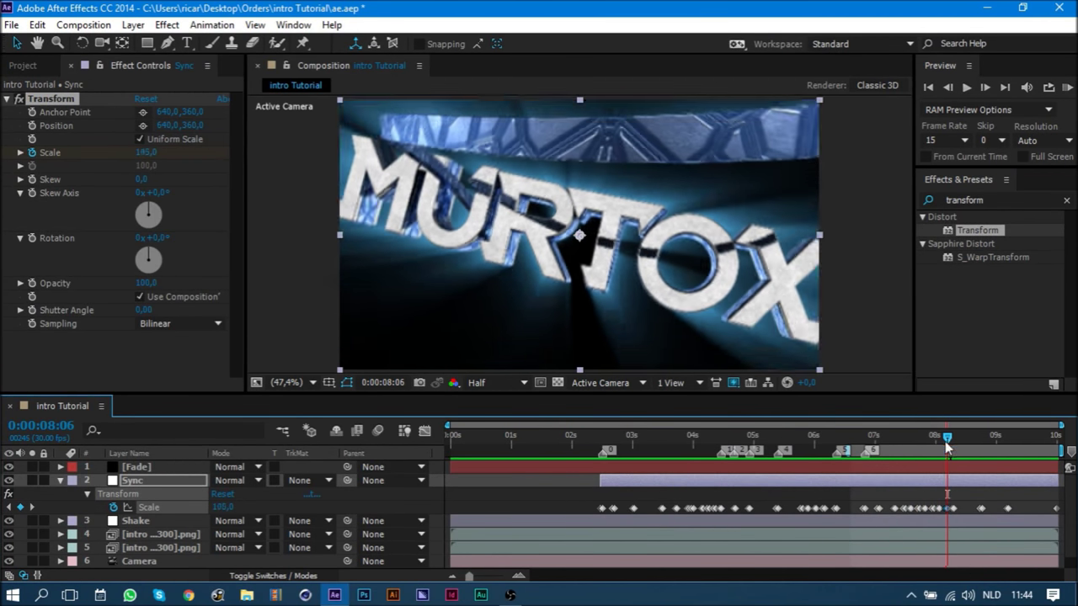
key(space)
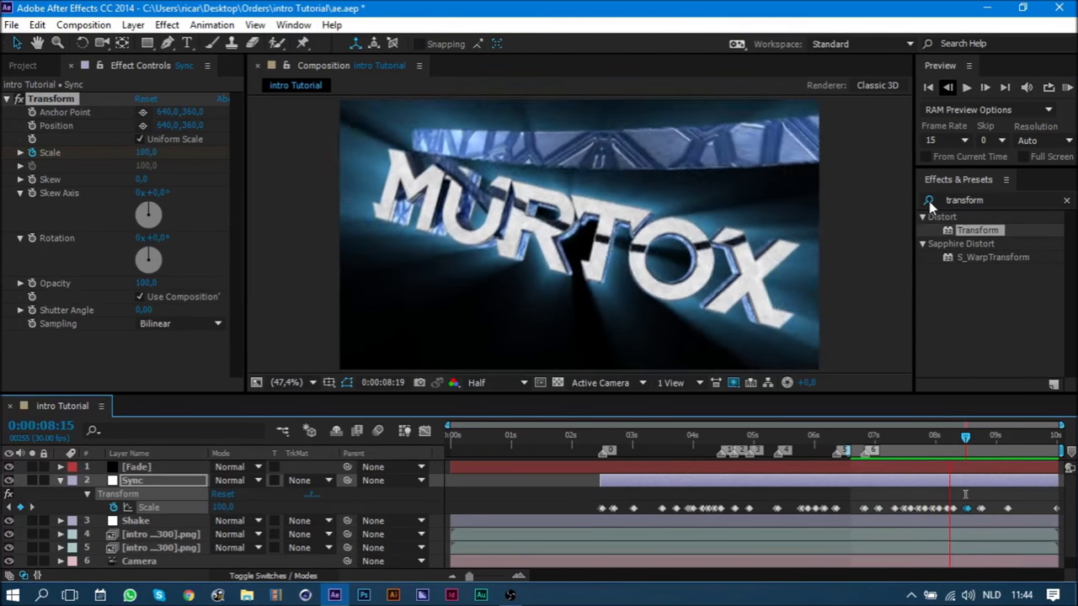
key(space)
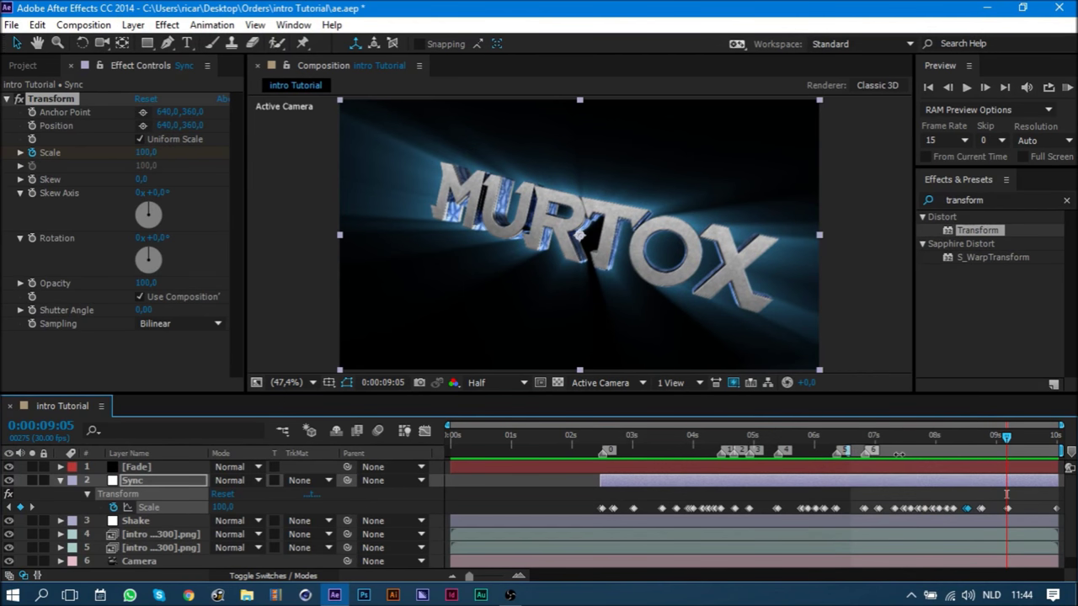
click(927, 437)
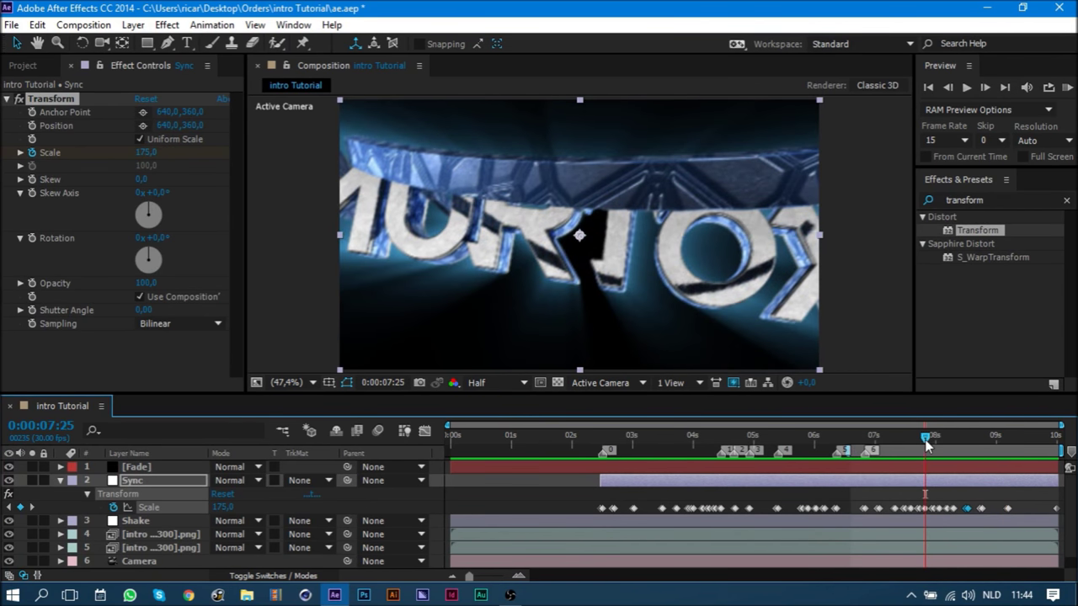
key(space)
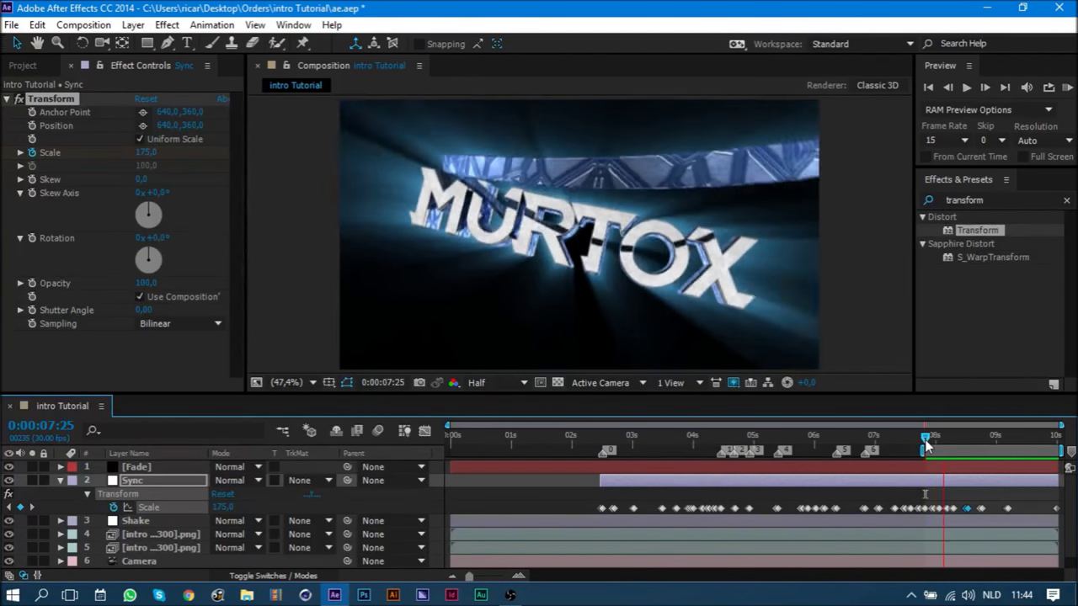
key(ctrl+s)
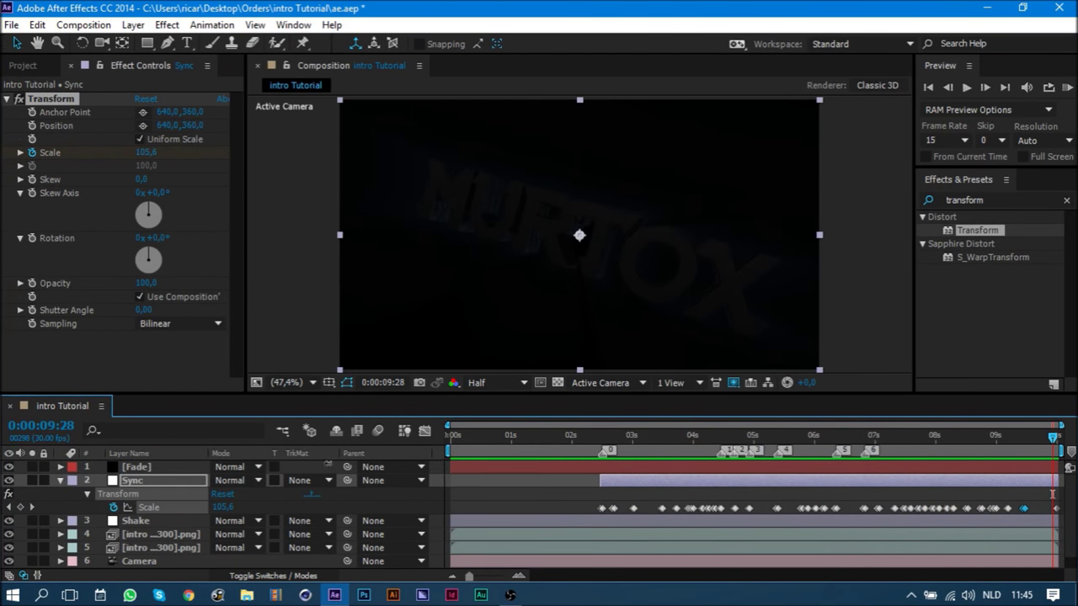
- RAM-preview the intro at 30 fps to check the Scale pulses, then collapse Transform
click(948, 140)
text(30)
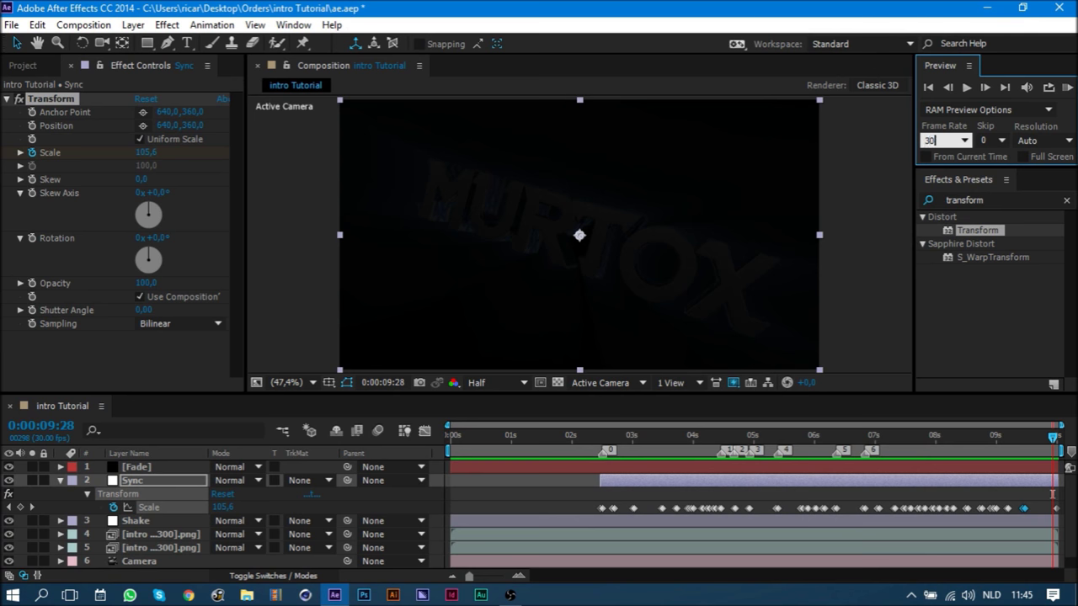
key(KP_0)
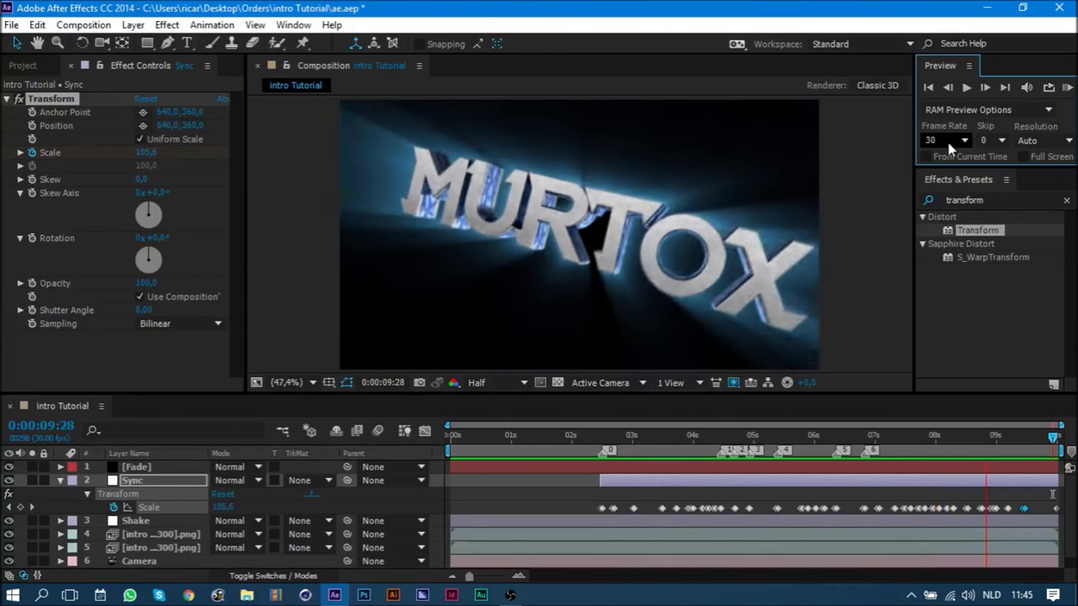
key(space)
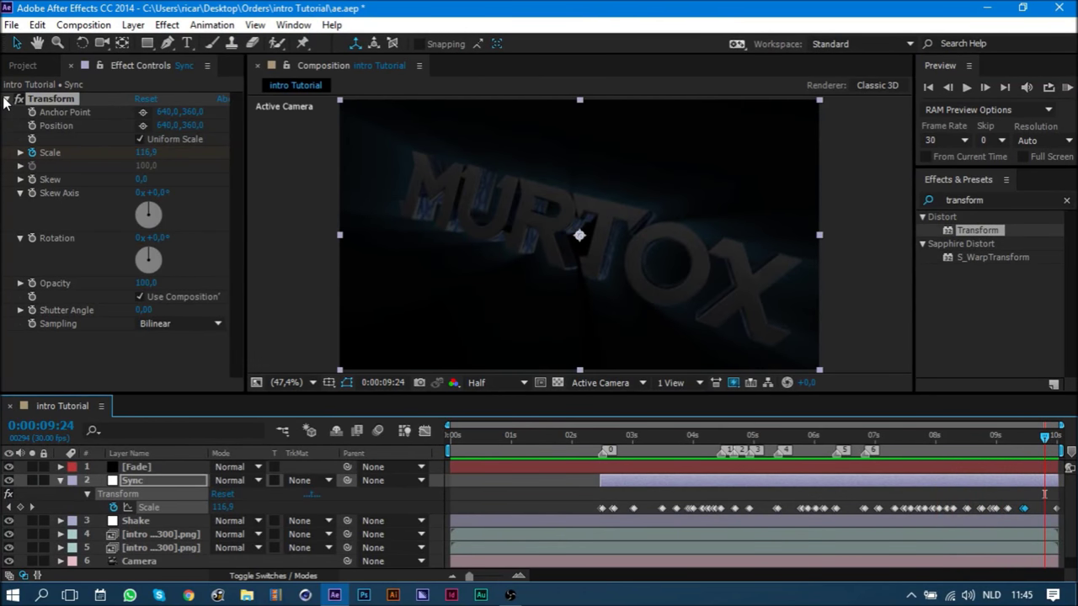
click(6, 100)
click(1006, 199)
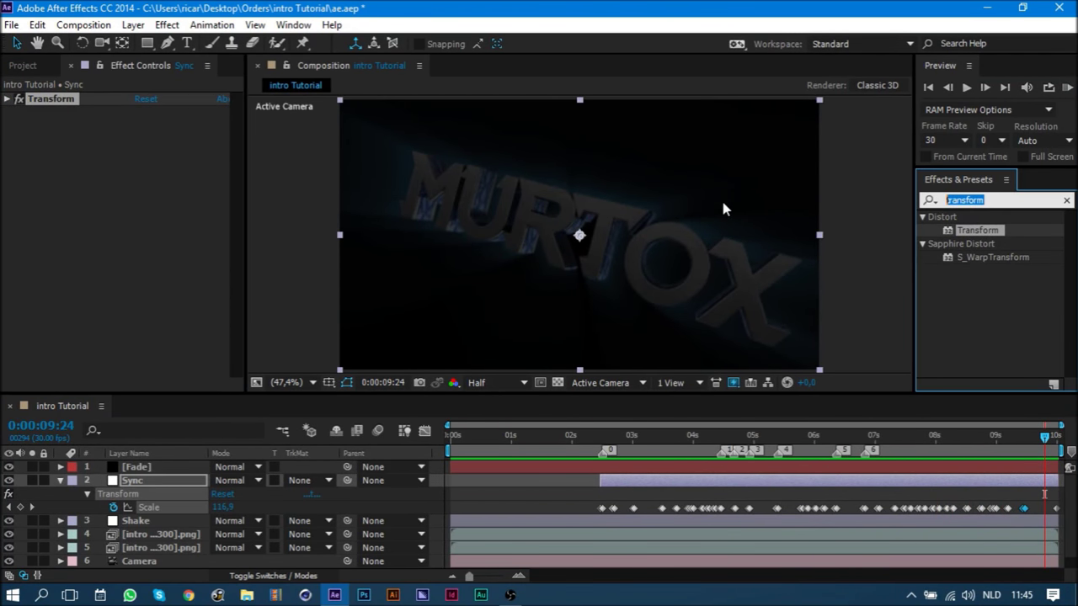
- Apply S_Shake to Sync with Frequency 5 and Amplitude keyed 0 at 2:14, 2 at 2:15
text(shake)
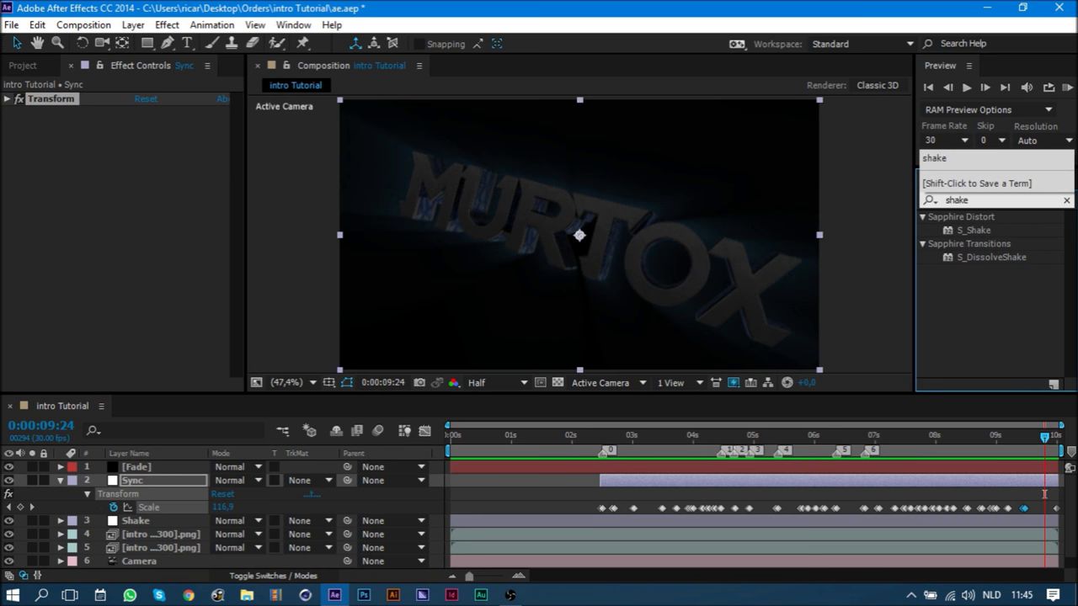
drag(974, 230, 126, 238)
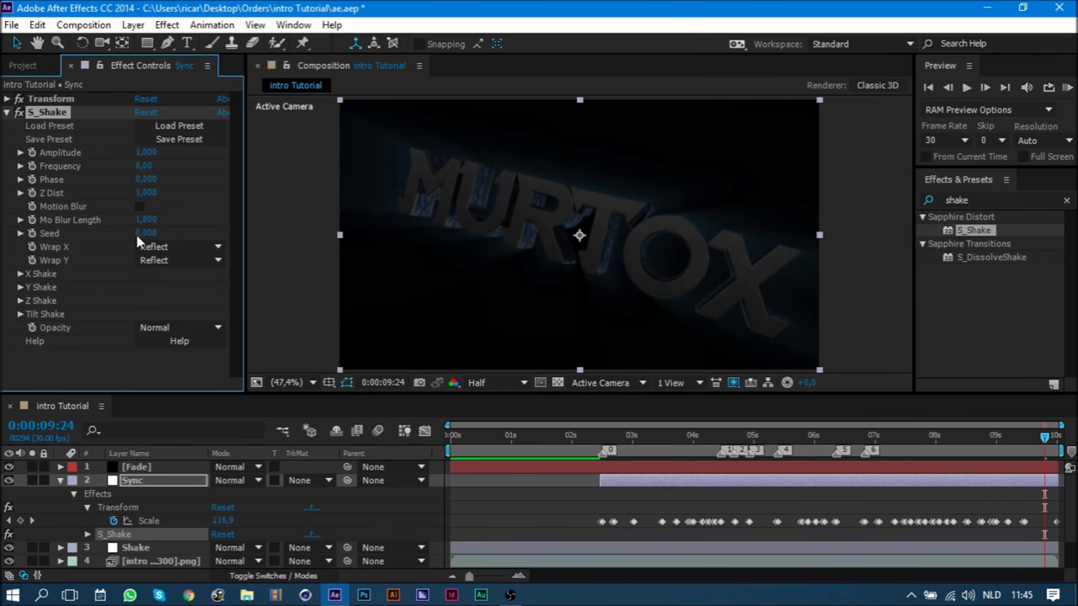
click(146, 169)
text(5)
key(Return)
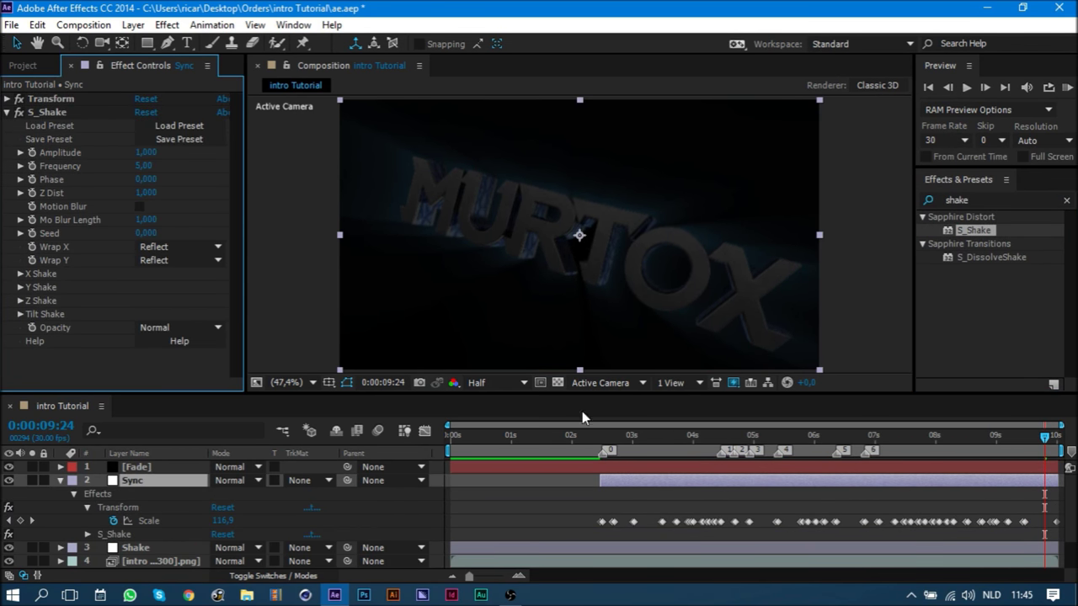
click(604, 449)
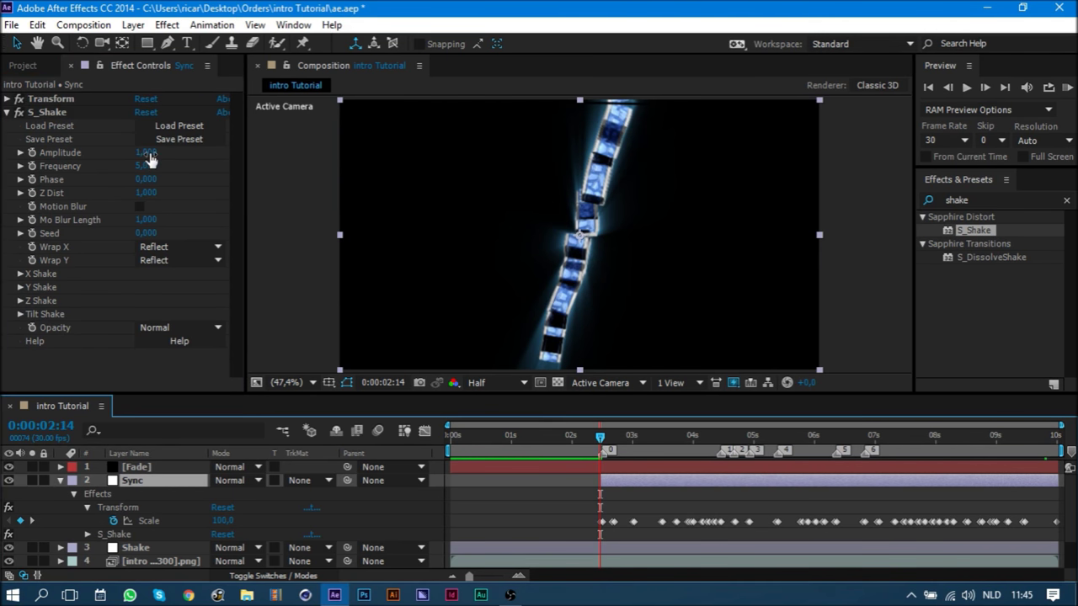
drag(150, 160, 30, 153)
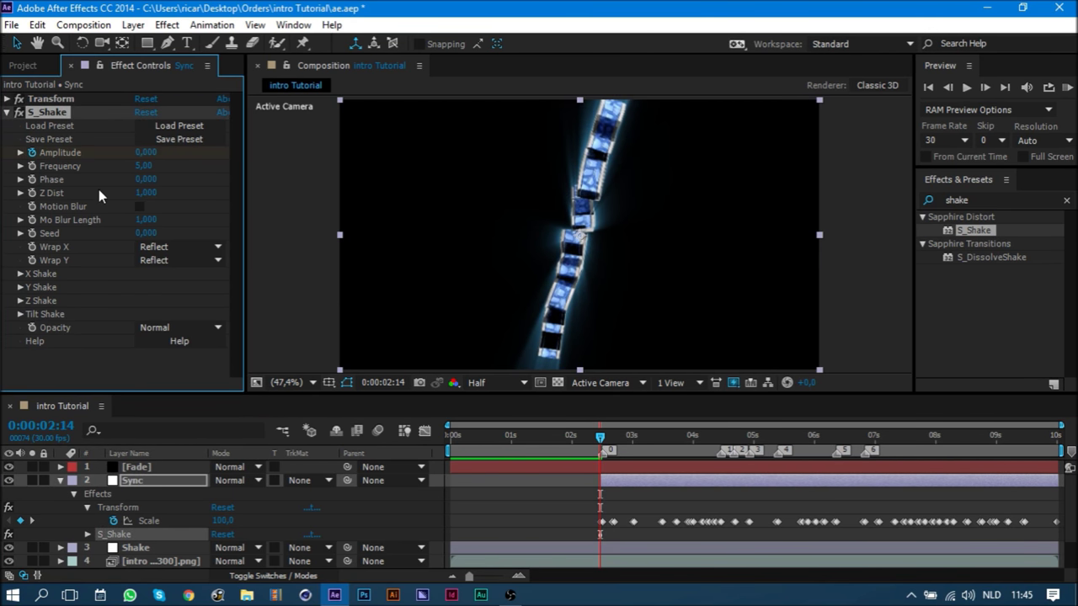
key(Page_Down)
key(Return)
- Turn on S_Shake motion blur, set Z Dist 0.98 and X Rand Amp 80
click(141, 206)
text(,98)
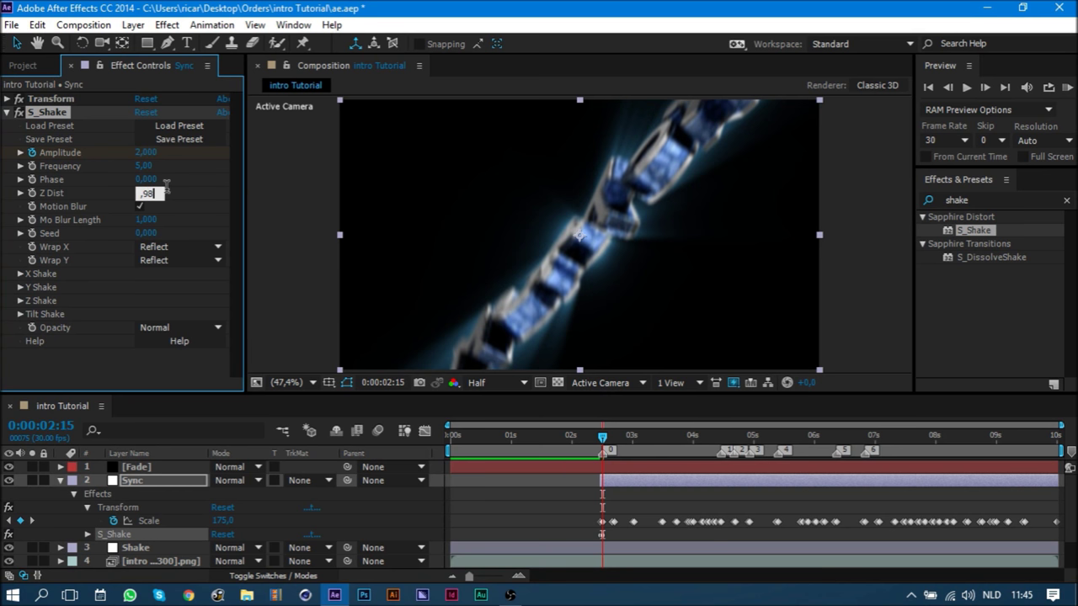
key(Return)
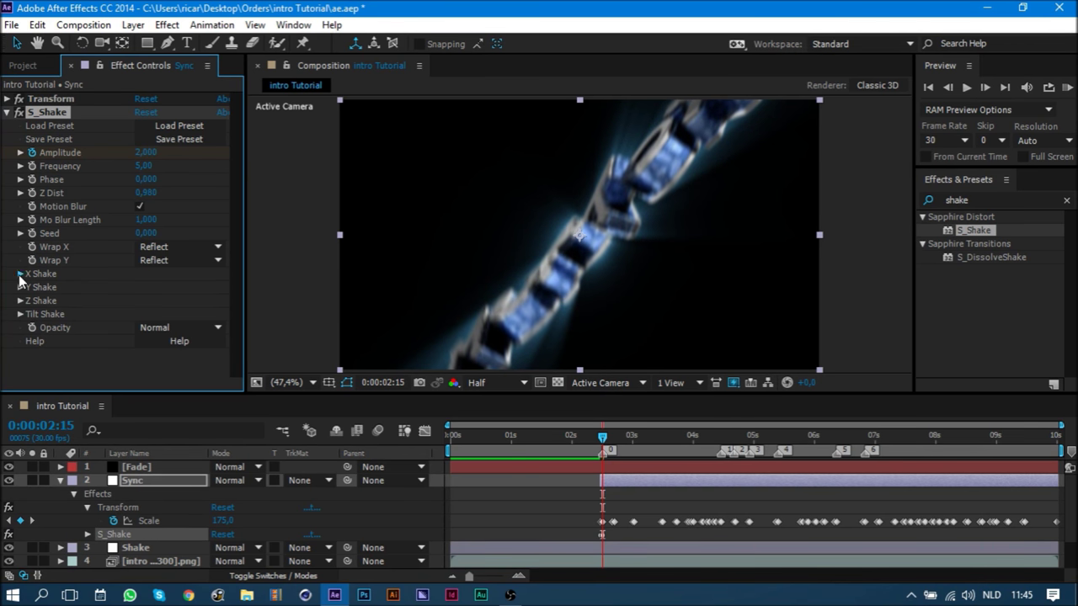
click(19, 274)
click(146, 288)
text(80)
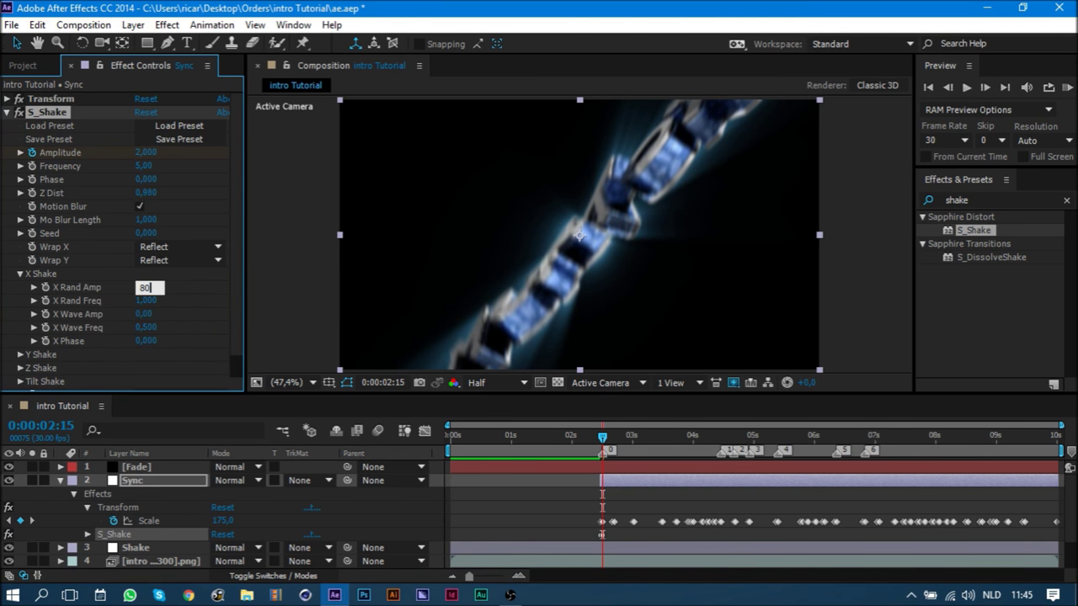
click(147, 302)
text(1,200)
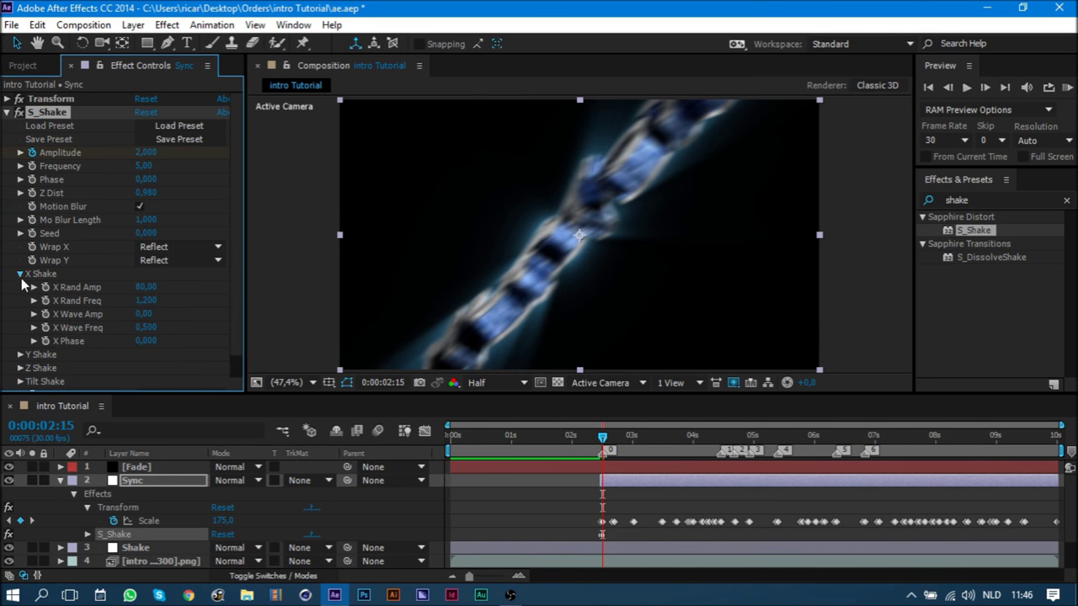
click(20, 274)
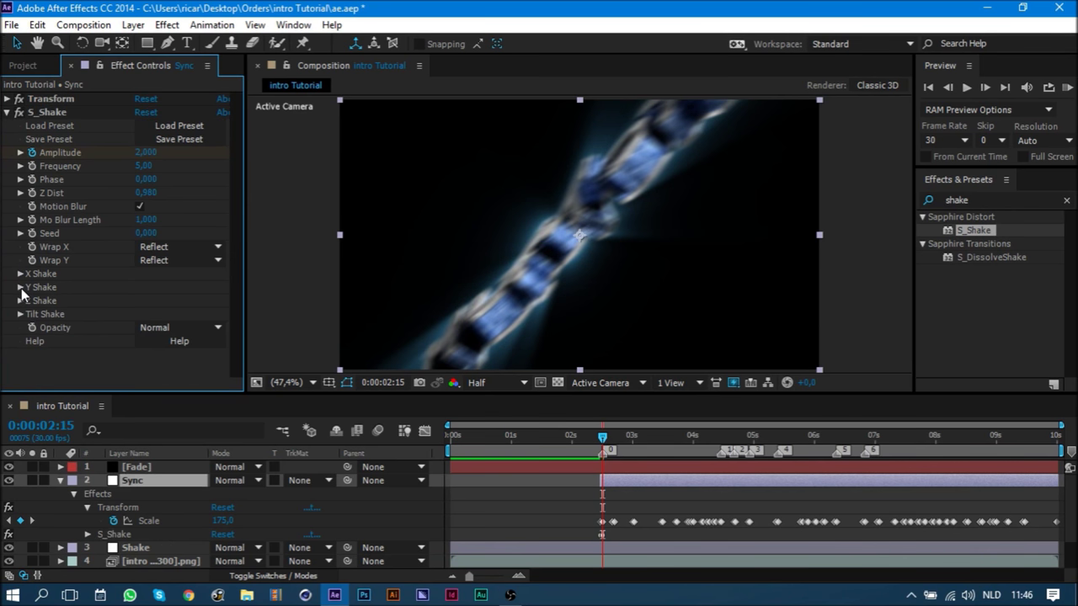
- Set Y Shake Rand Amp to 40 and adjust the Z Shake Rand Amp
click(20, 287)
click(144, 301)
text(40)
click(144, 314)
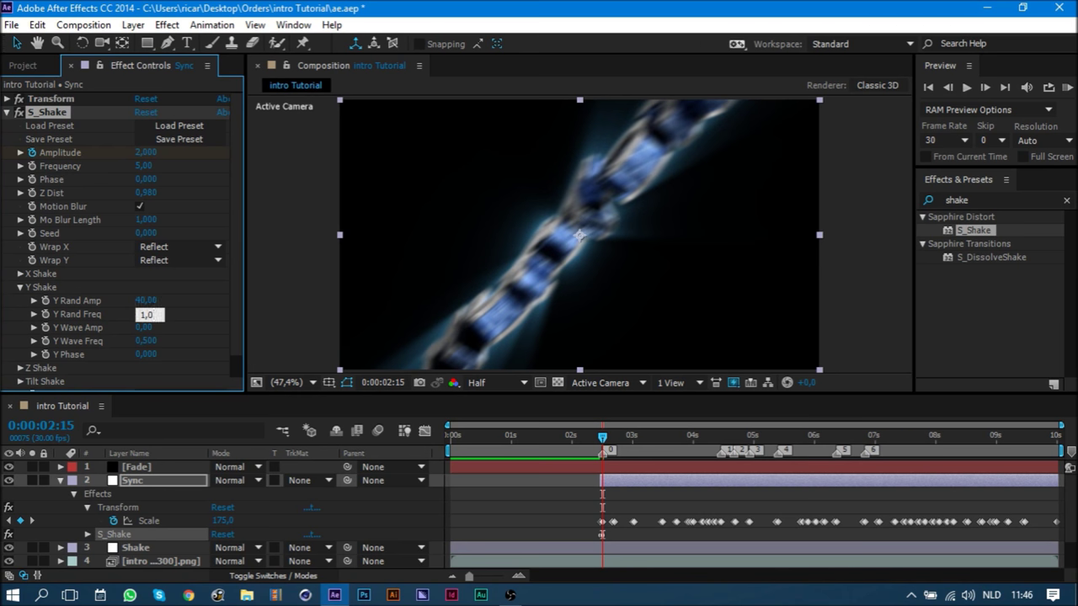
key(Return)
click(21, 287)
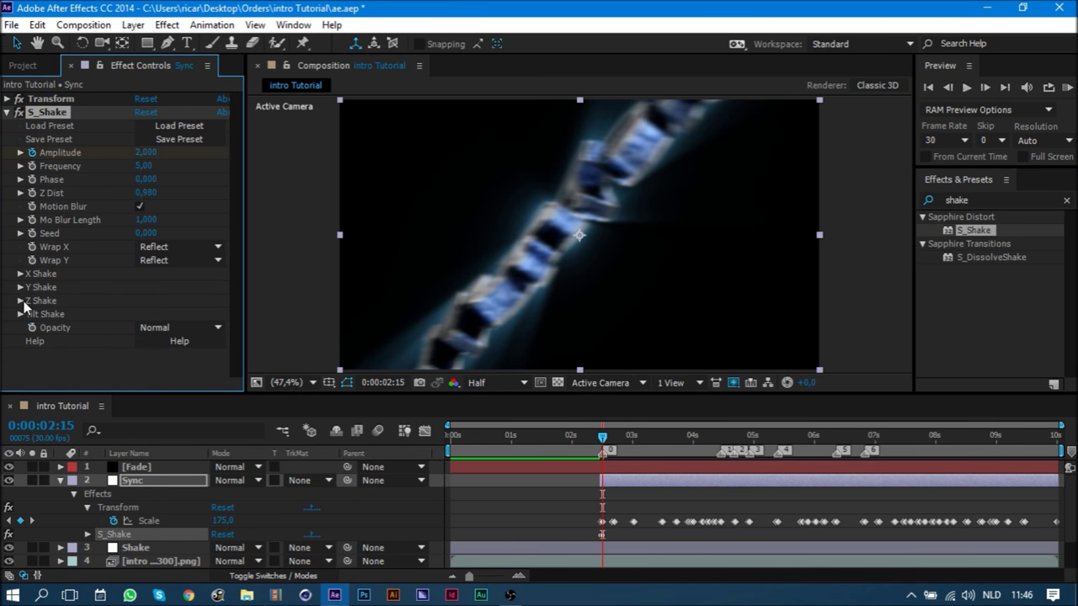
click(20, 301)
click(179, 311)
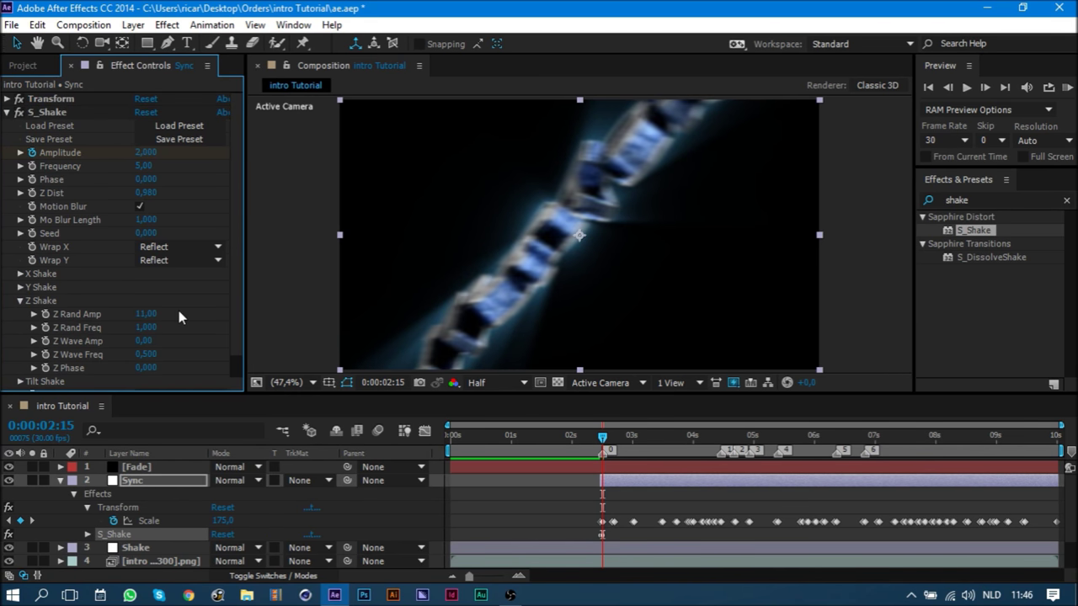
click(20, 301)
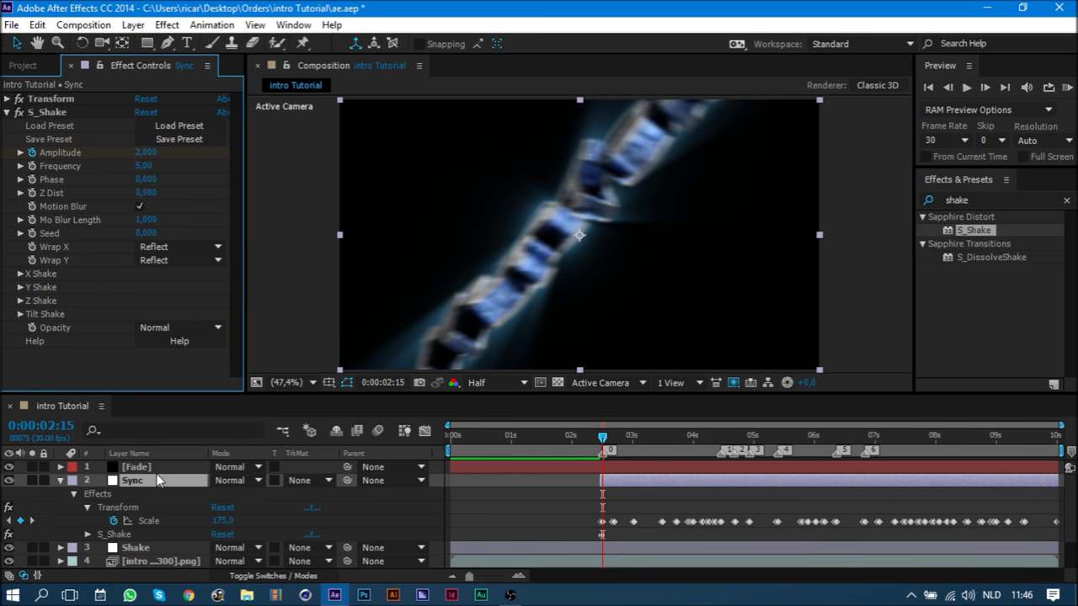
key(u)
key(u)
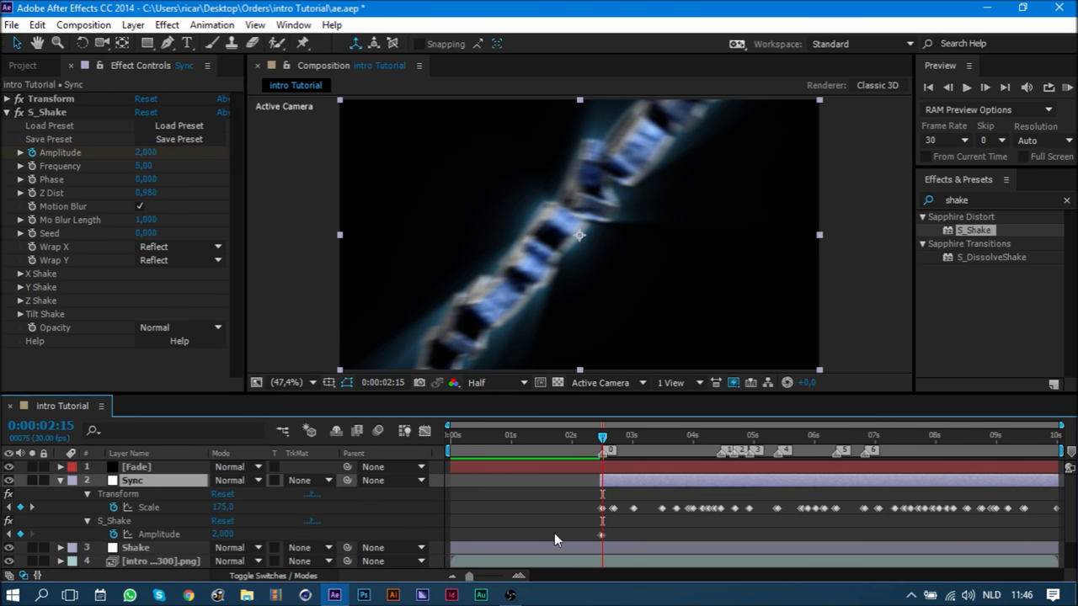
- Paste the copied Amplitude keyframe at every Scale keyframe through the end of the timeline
click(601, 534)
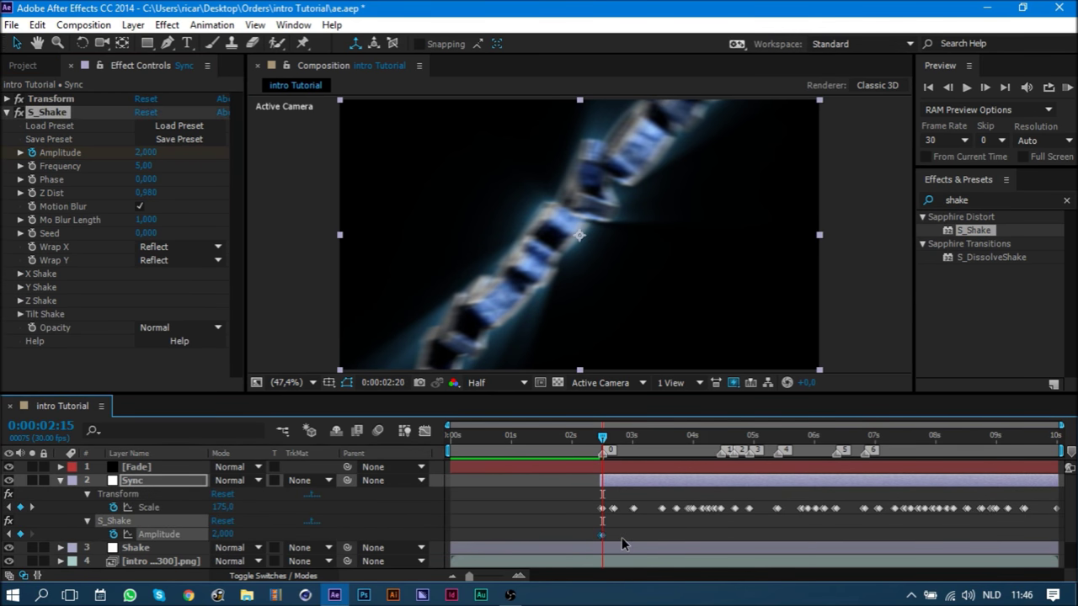
key(k)
key(ctrl+v)
key(k)
key(ctrl+v)
key(k)
key(ctrl+v)
key(k)
key(ctrl+v)
key(k)
key(ctrl+v)
key(k)
key(ctrl+v)
key(k)
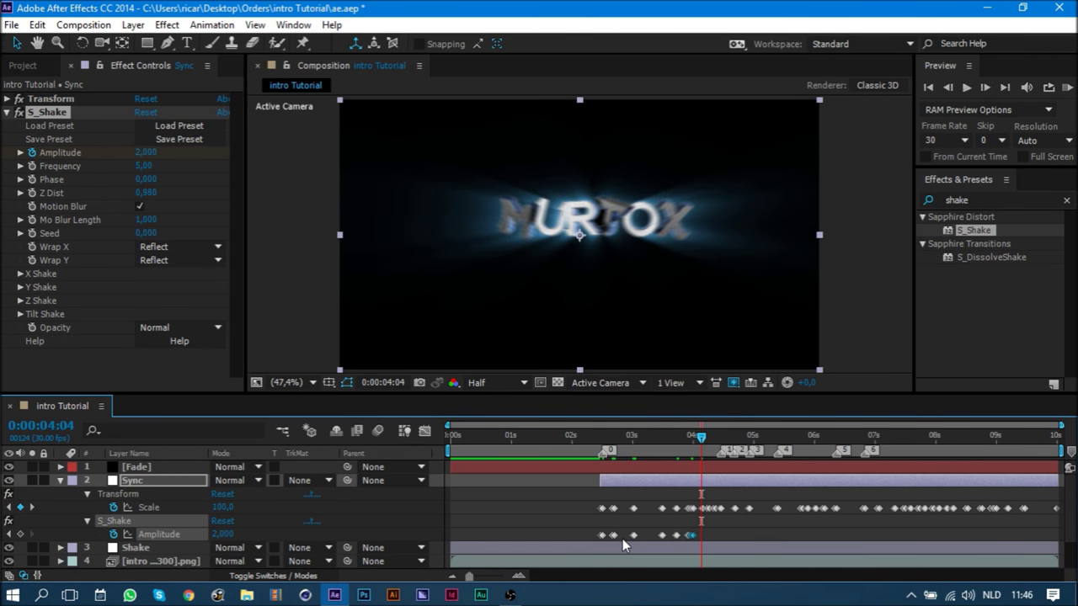
key(ctrl+v)
key(k)
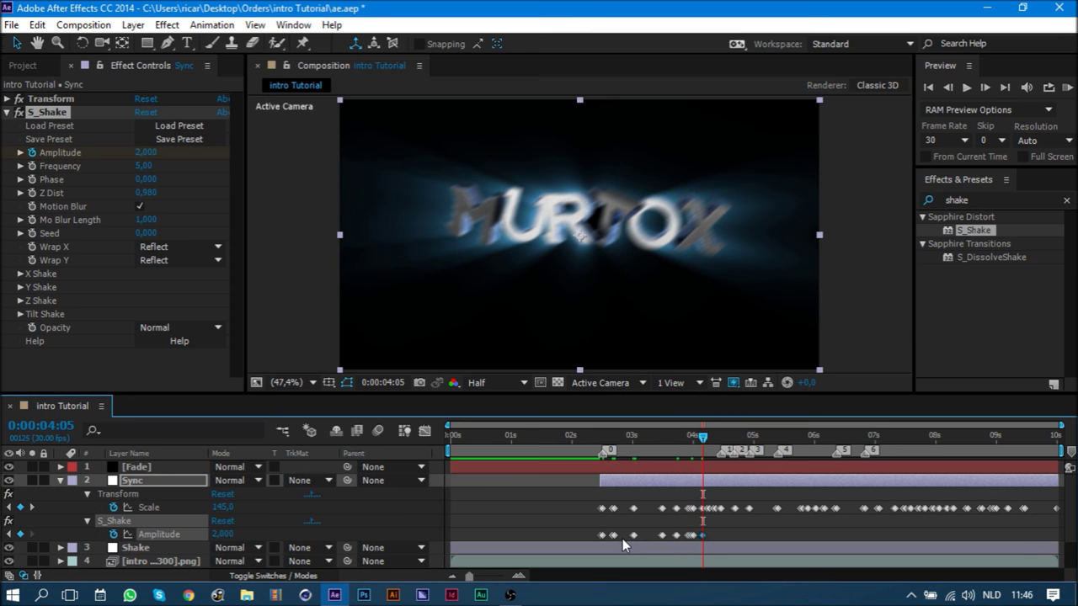
key(ctrl+v)
key(k)
key(ctrl+v)
key(k)
key(ctrl+v)
key(k)
key(ctrl+v)
- Preview the shake, set X Rand Freq to 1.25, and replay the intro
click(199, 194)
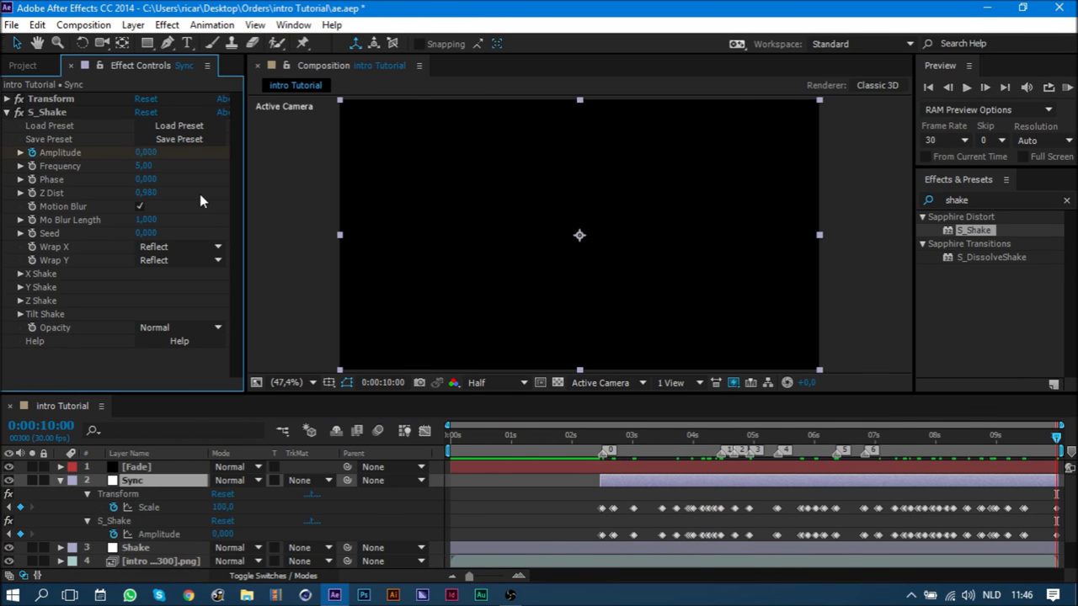
key(space)
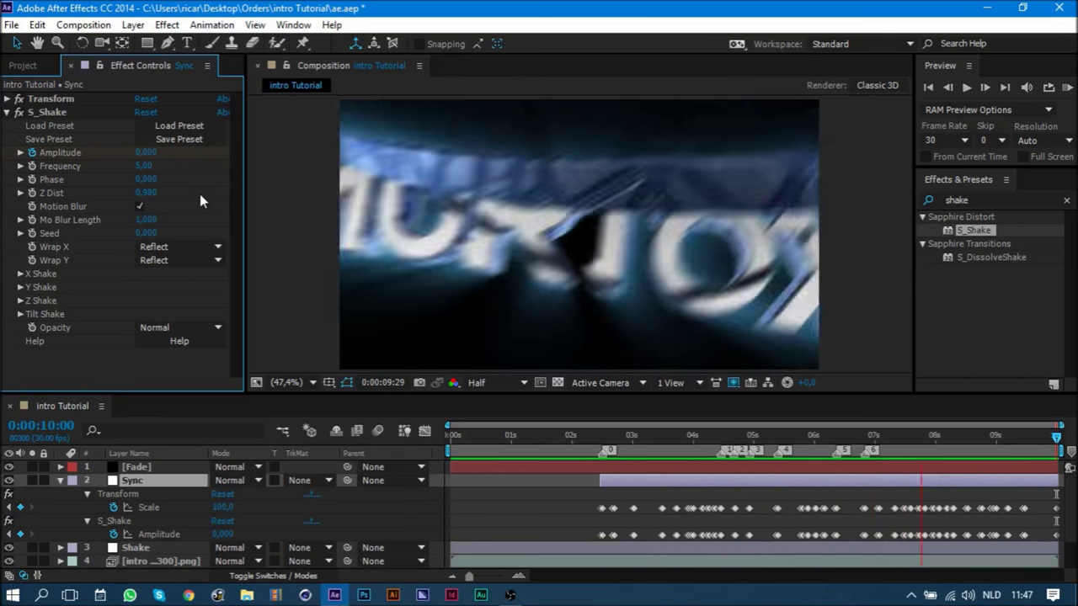
key(space)
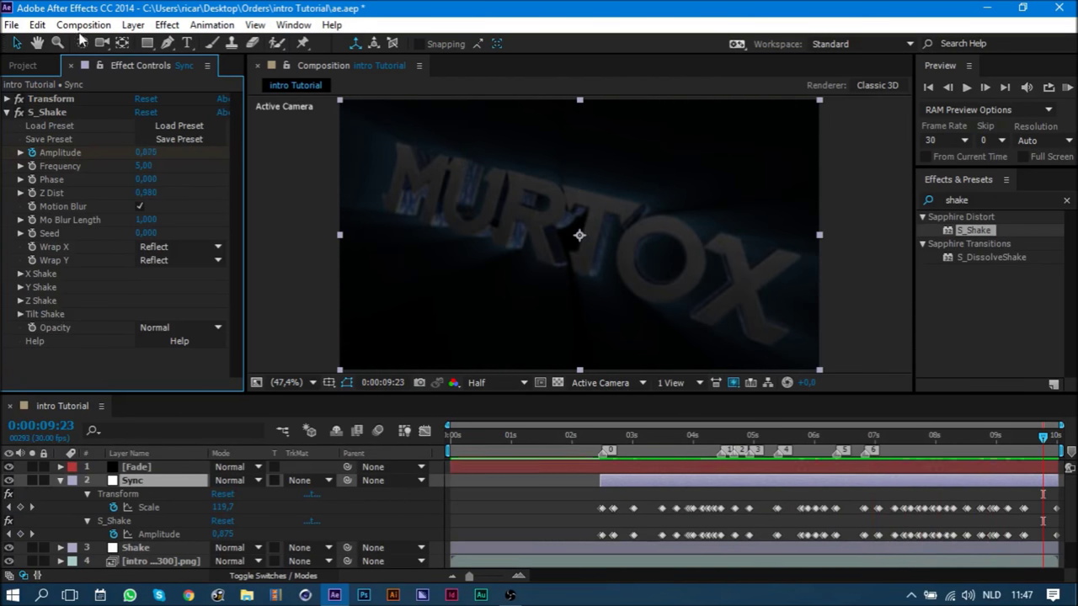
click(20, 274)
click(148, 301)
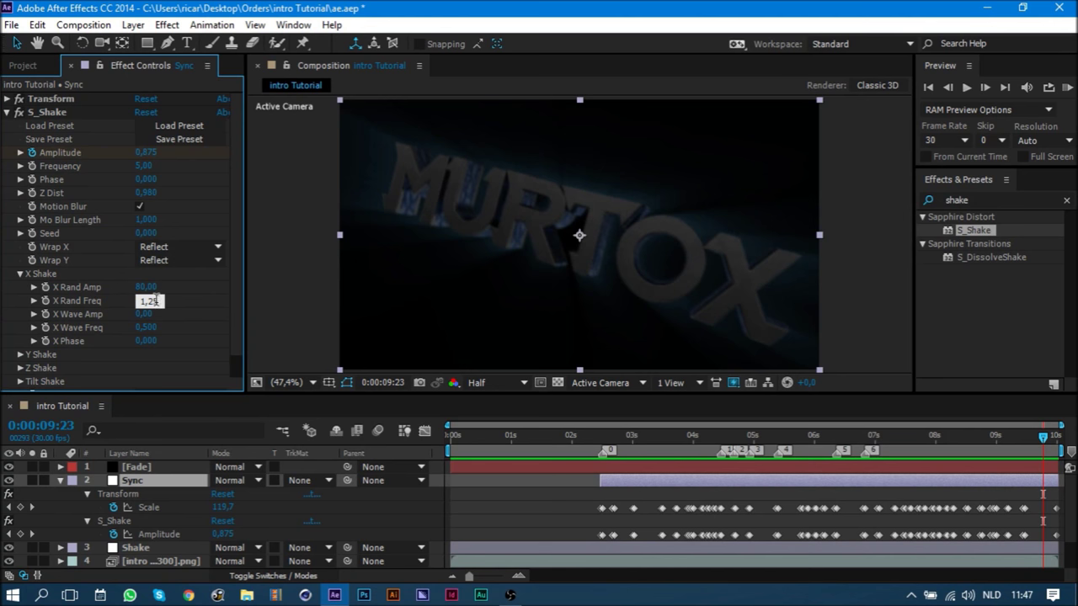
key(Return)
key(space)
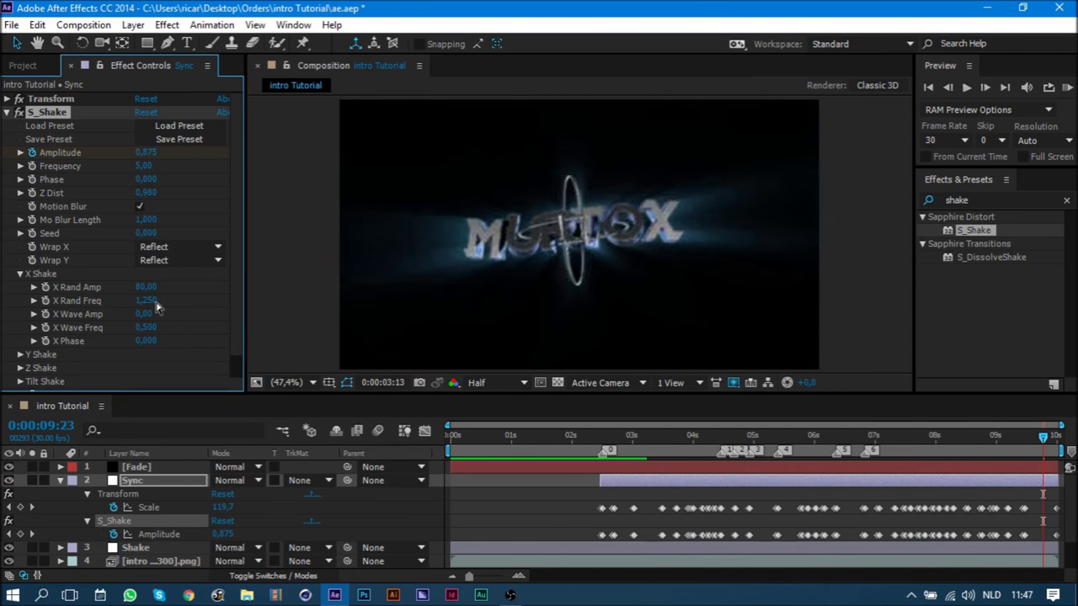
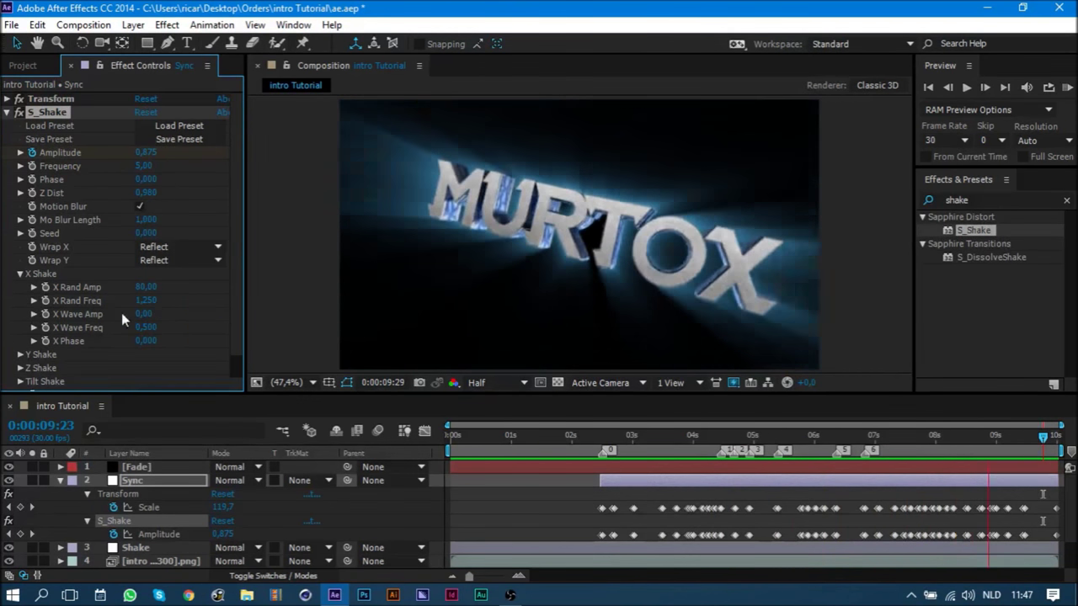
- Stop the preview and set S_Shake Tilt Shake Tilt Rand Amp to 9
key(space)
click(21, 382)
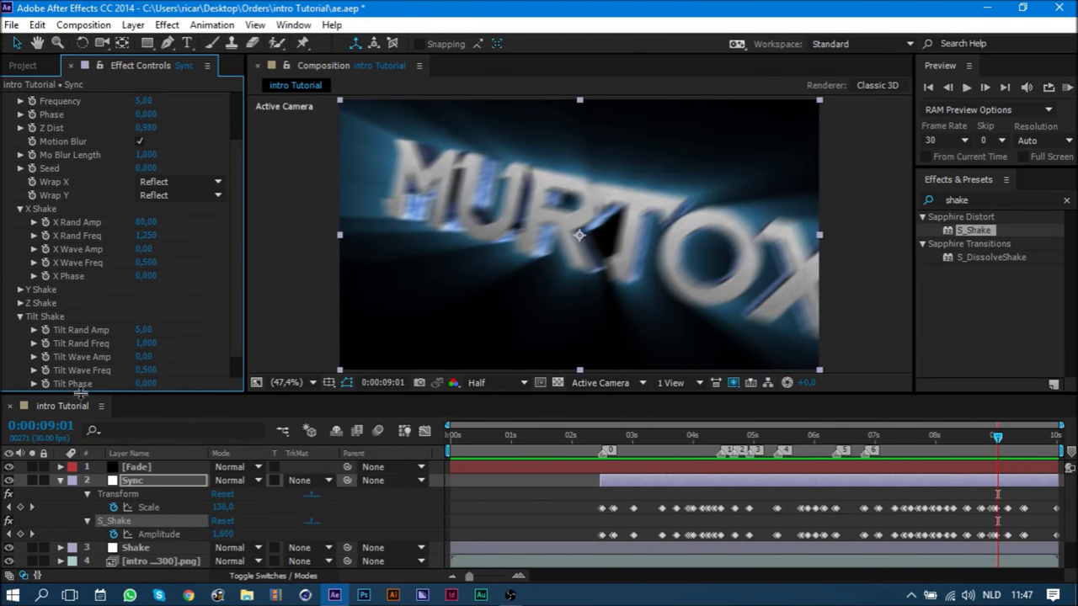
click(144, 332)
text(9)
key(Return)
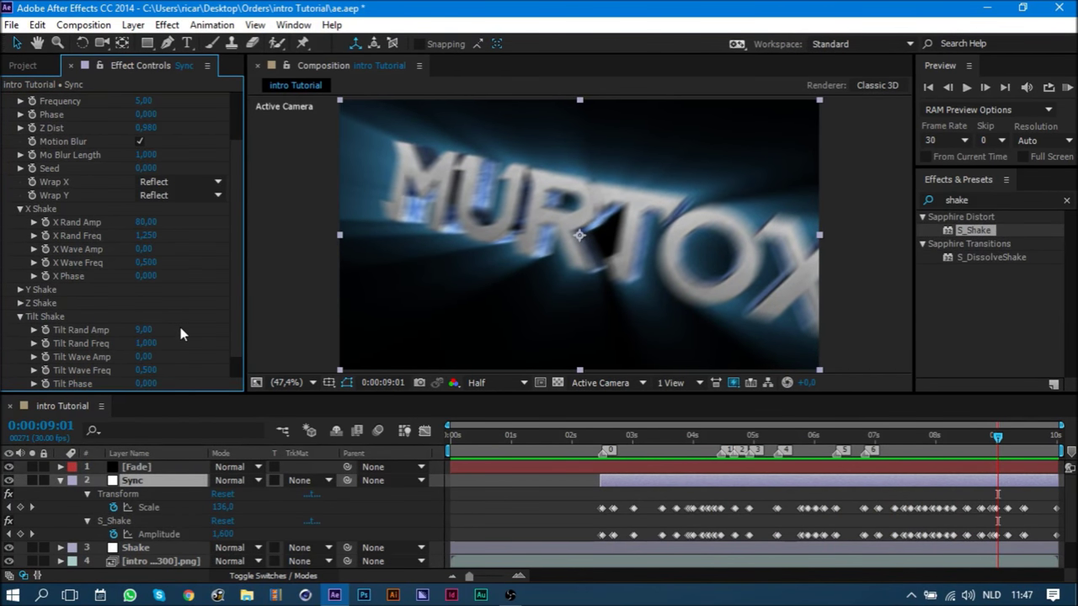
- Preview the stronger shake, save the project and collapse S_Shake
key(space)
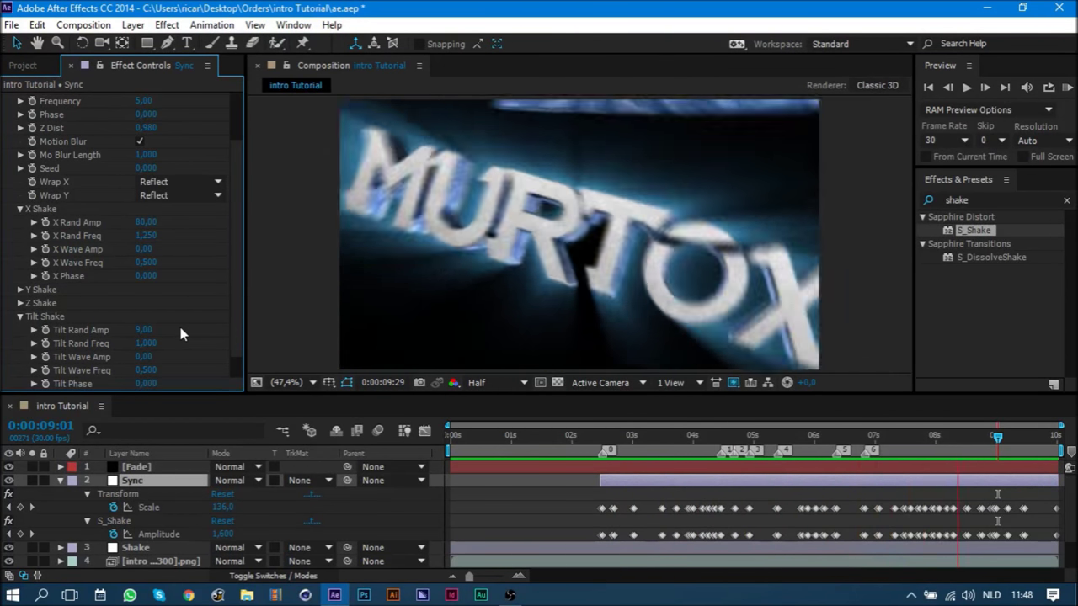
key(ctrl+s)
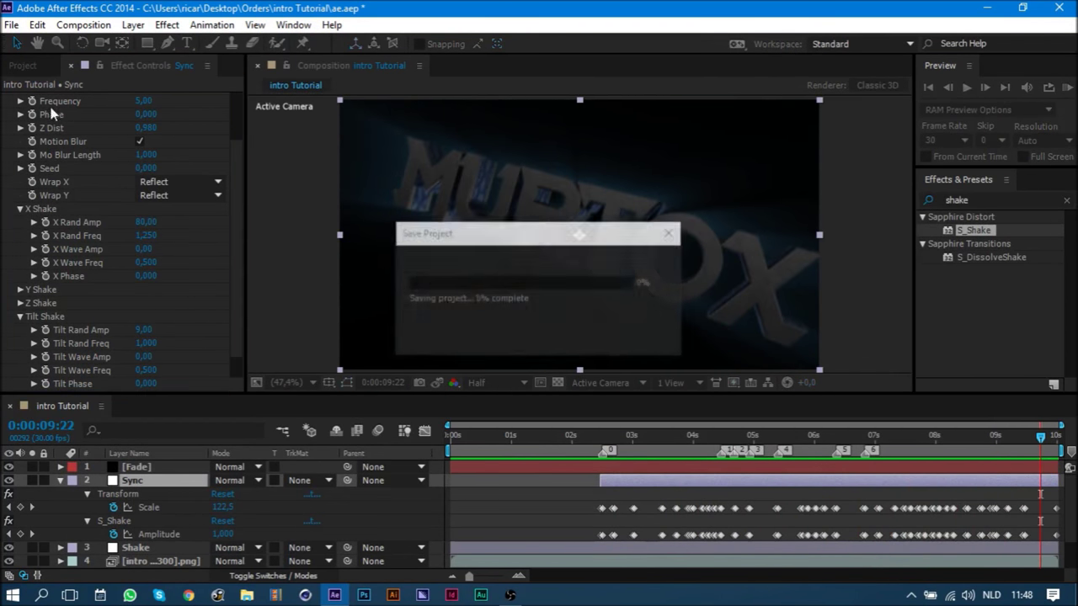
click(7, 112)
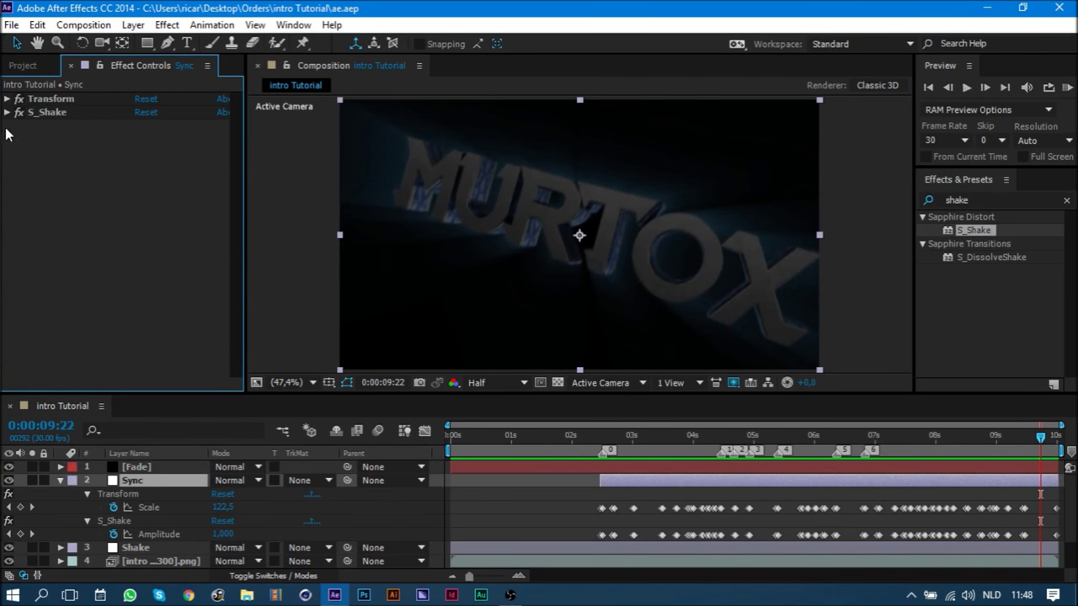
- Search for Twitch and apply it to the Sync layer
click(960, 200)
text(twitch)
click(970, 230)
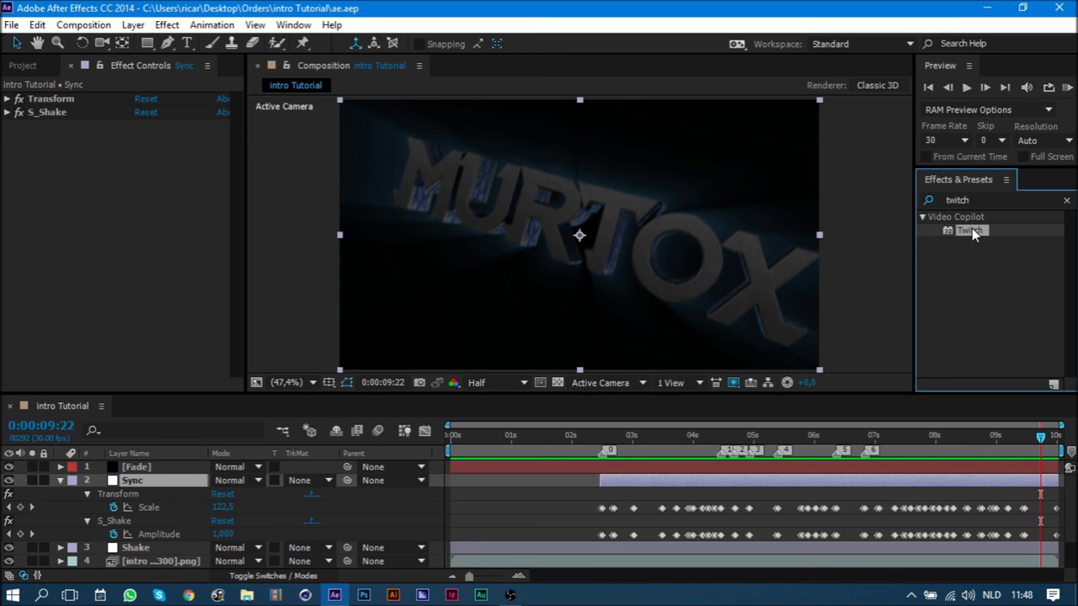
drag(105, 239, 109, 235)
- Keyframe Twitch Amount from 0 at 0:00:02:14 to 25, with speed 300
click(599, 438)
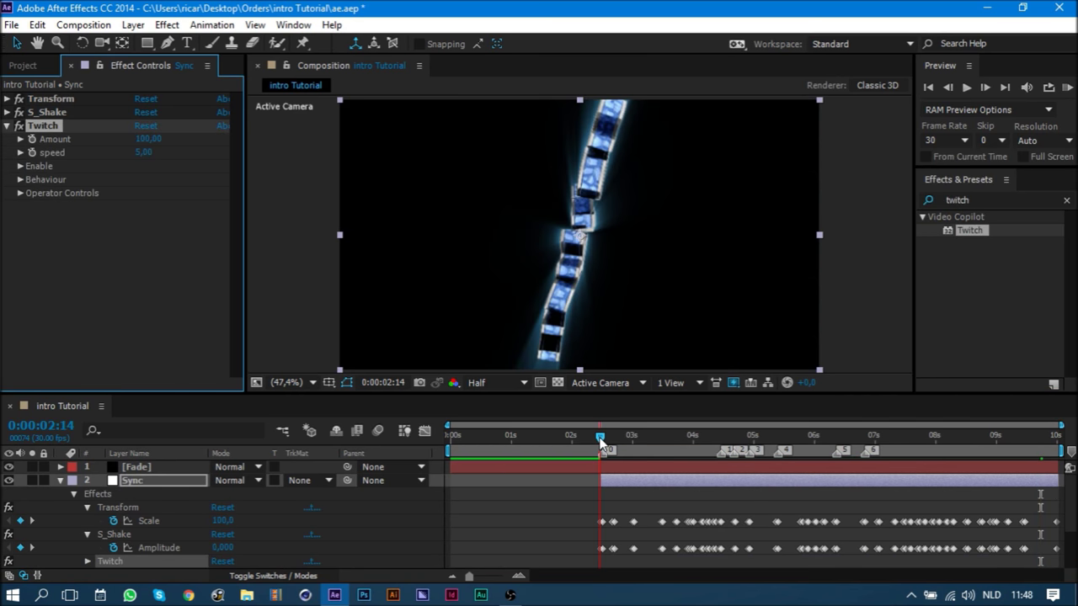
drag(148, 136, 21, 154)
key(Page_Down)
click(145, 139)
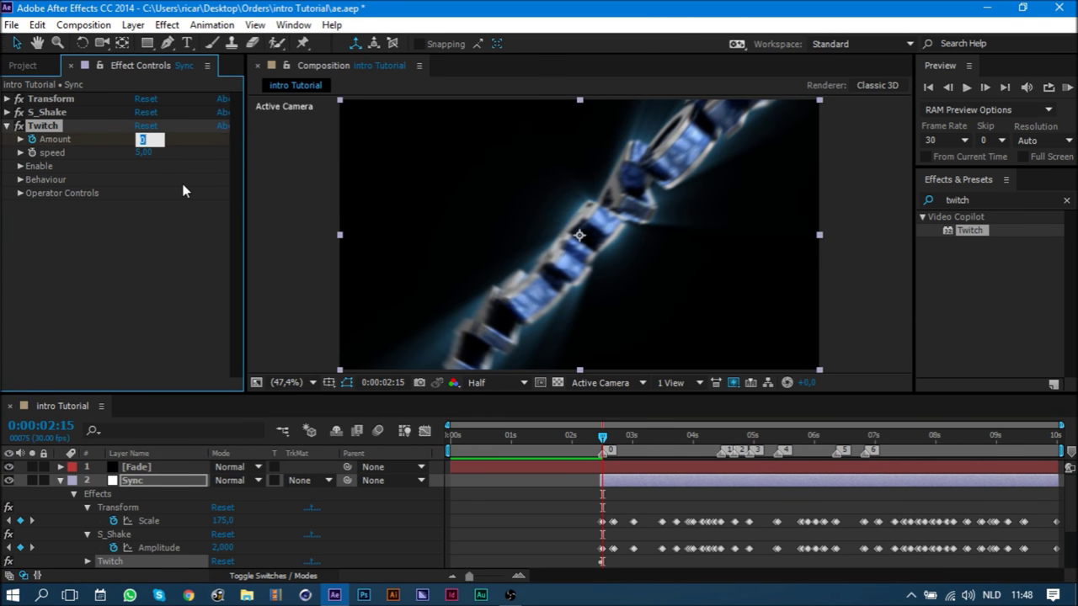
text(25)
key(Return)
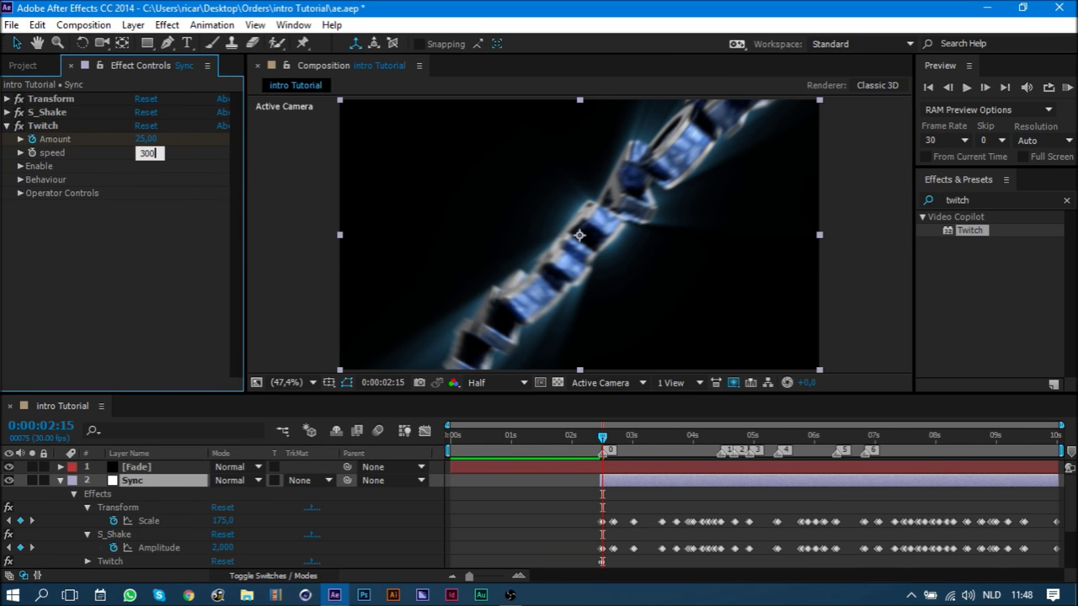
key(Return)
- Enable the Slide twitch, check its RGB Split setting, and fold up the Sync layer
click(20, 167)
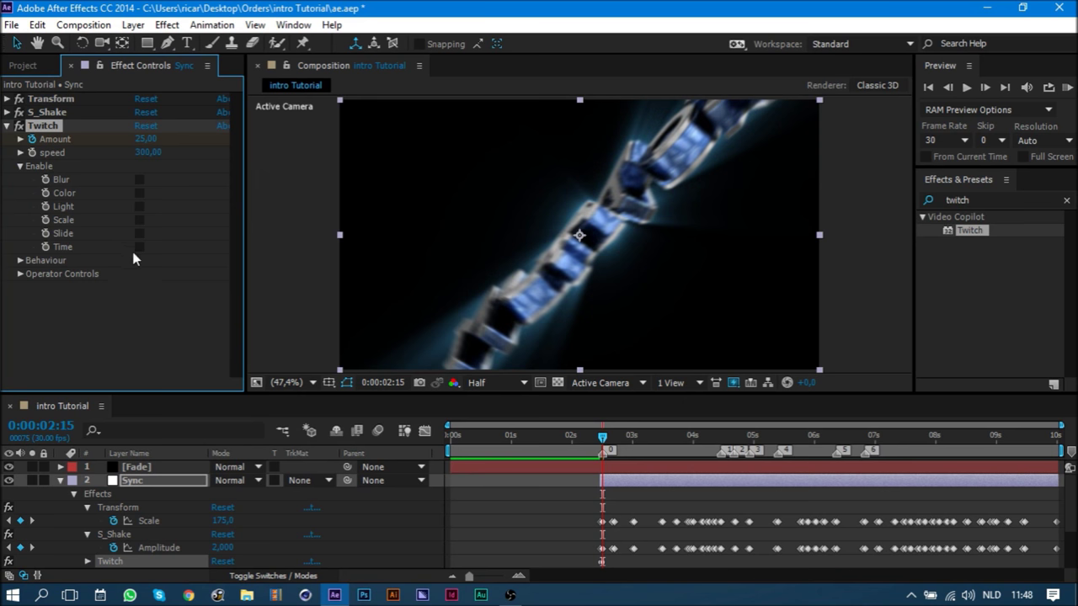
click(139, 234)
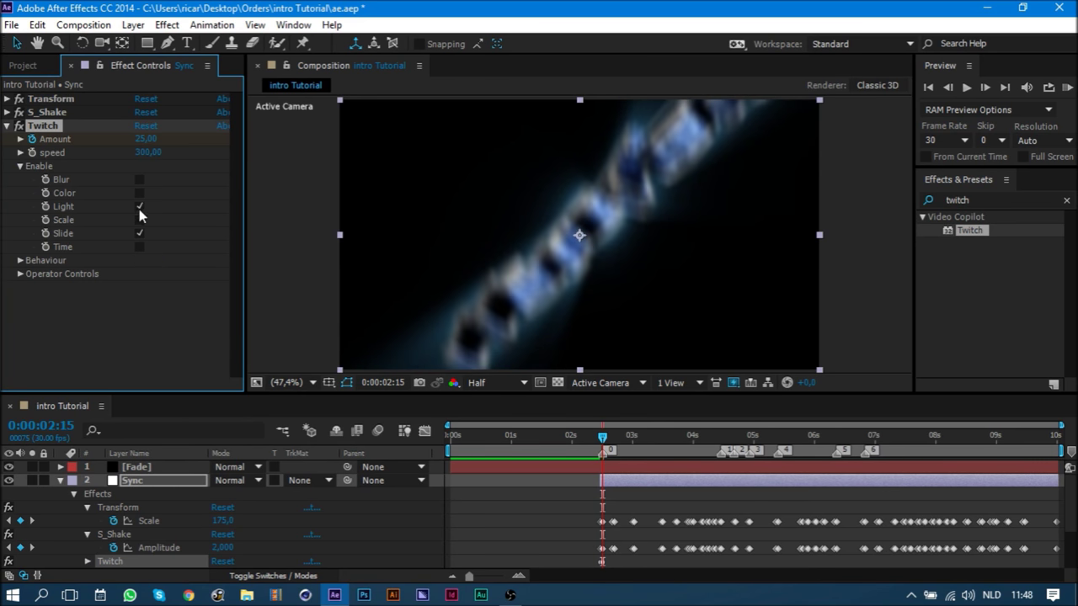
click(20, 167)
click(20, 192)
click(34, 260)
click(145, 341)
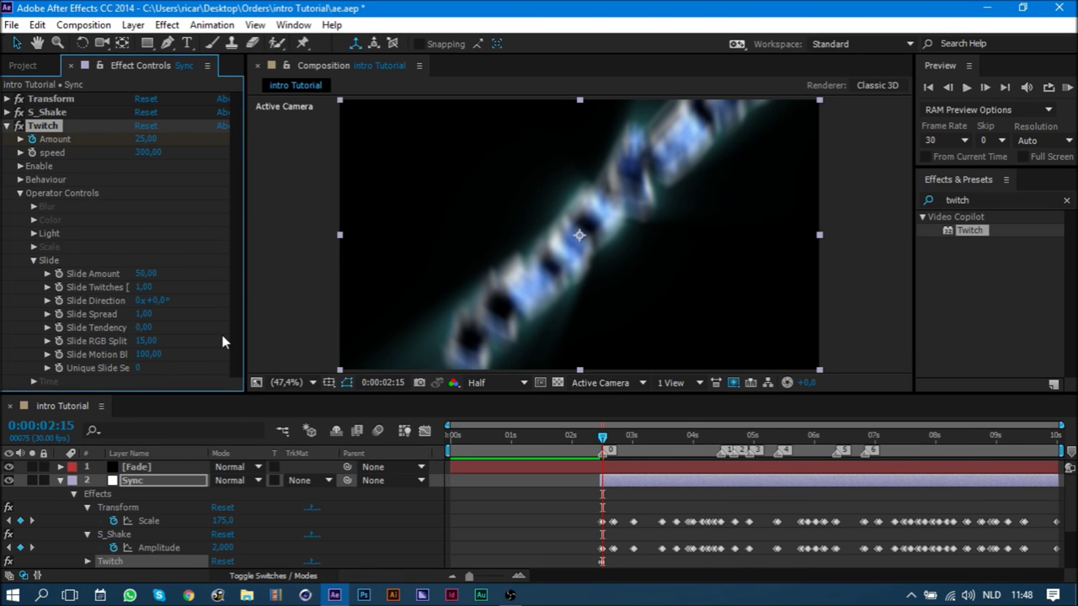
click(21, 194)
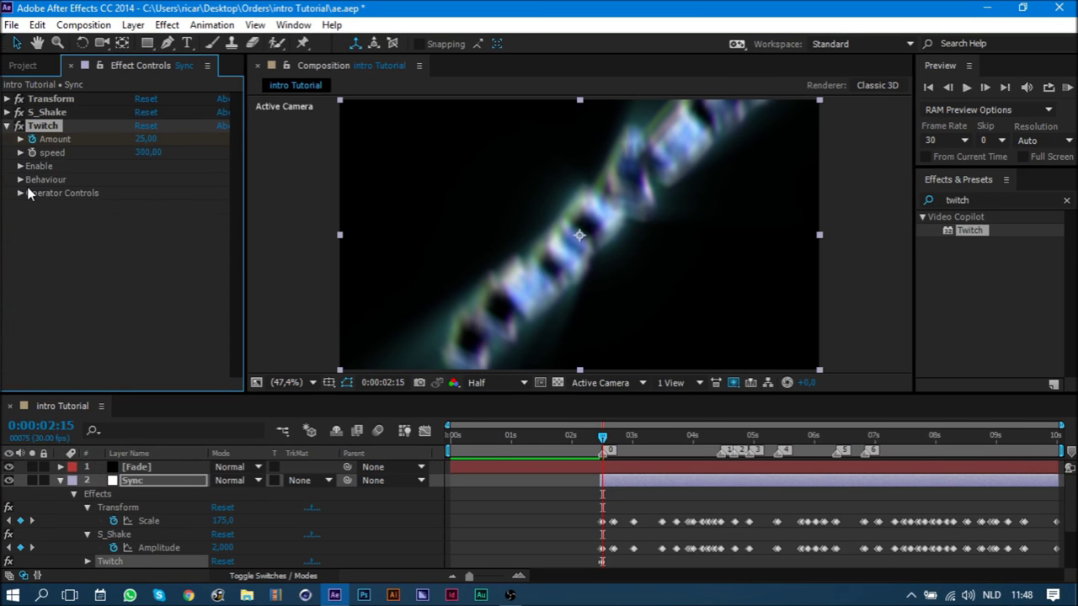
key(u)
click(150, 468)
click(150, 482)
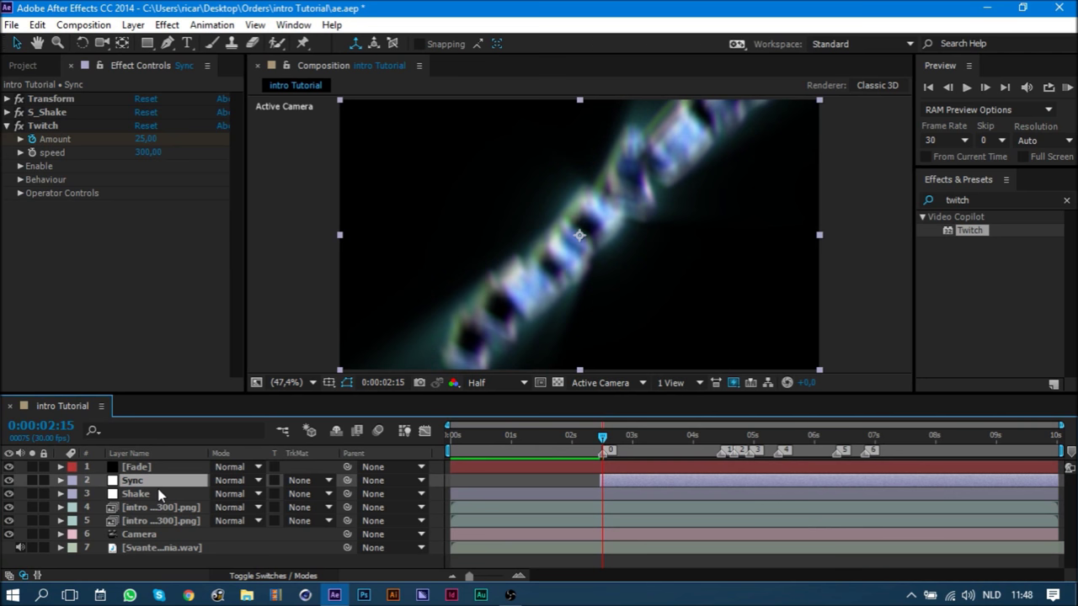
- Keyframe Twitch Amount down to 0 at 0:00:02:20 and scrub to check the twitch
key(u)
scroll(582, 523, down, 3)
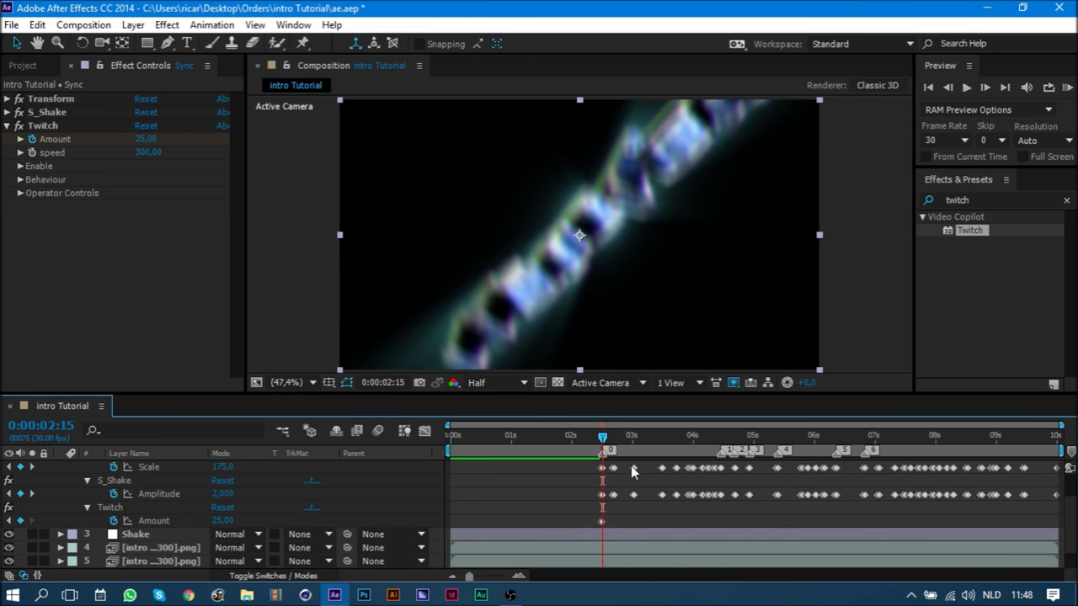
drag(603, 439, 609, 441)
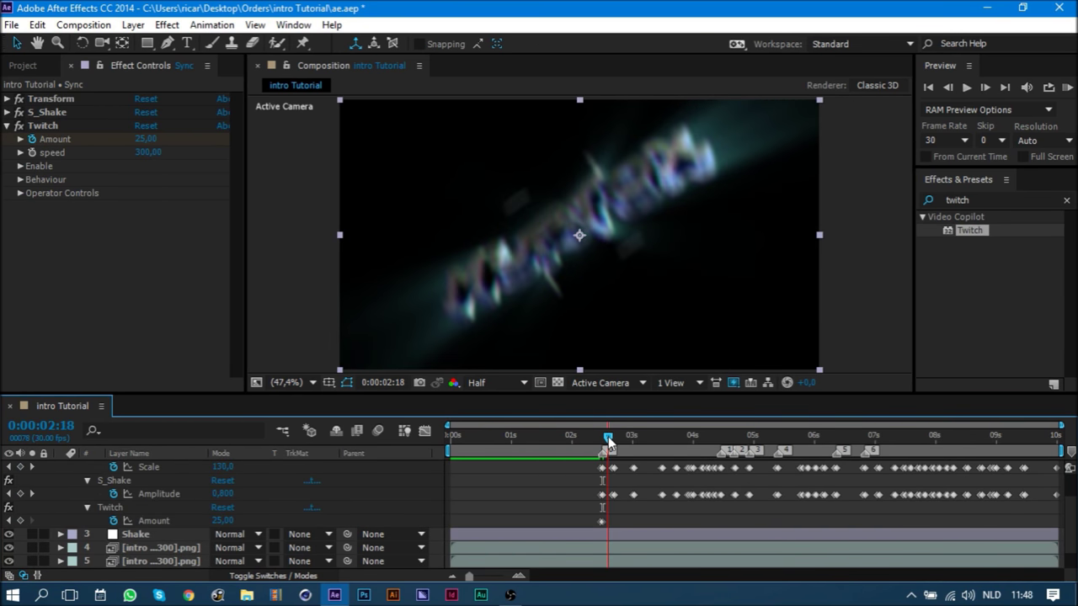
key(Page_Down)
key(Page_Down)
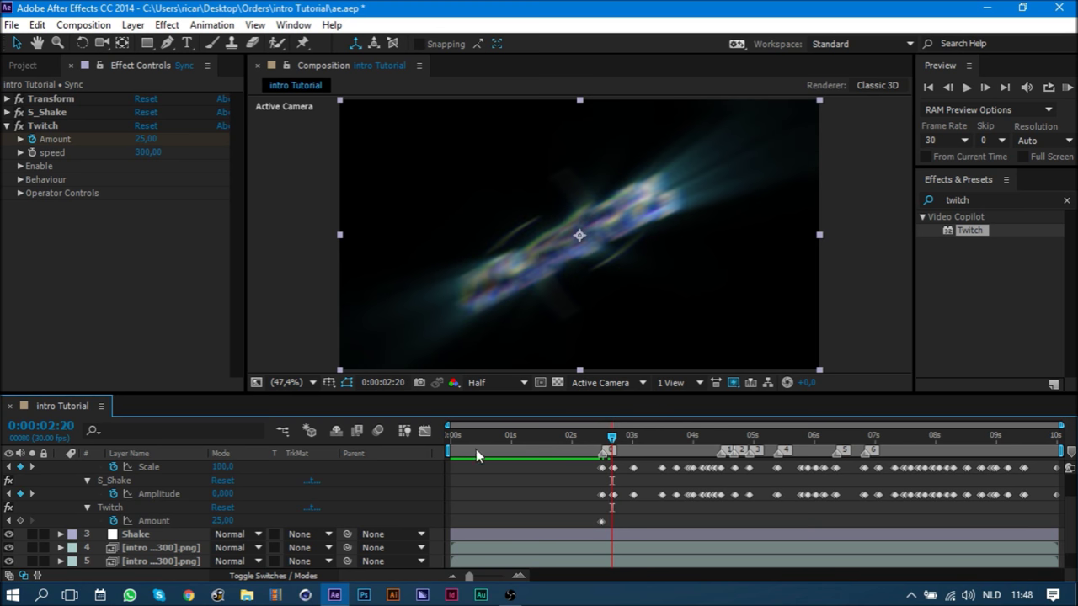
drag(221, 521, 194, 521)
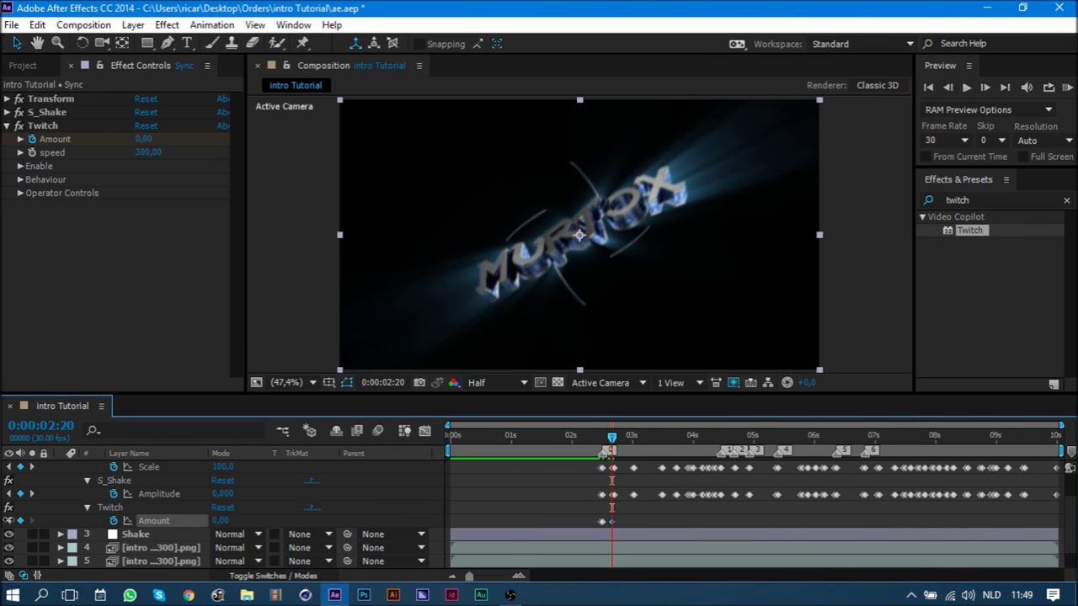
click(587, 439)
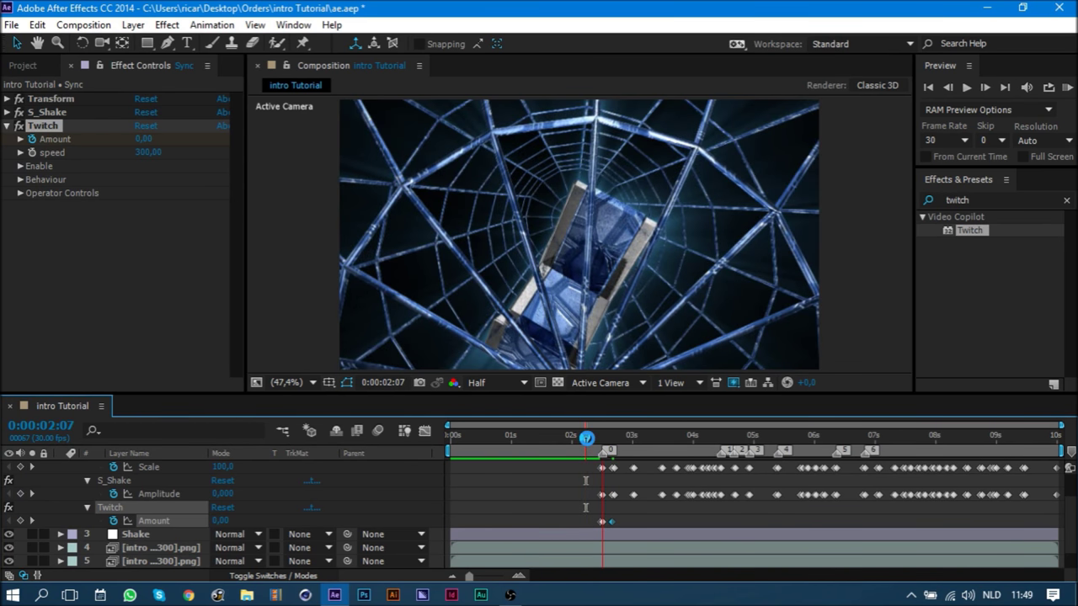
mouse_move(587, 438)
mouse_down()
mouse_move(610, 439)
mouse_move(633, 470)
mouse_move(603, 475)
mouse_up()
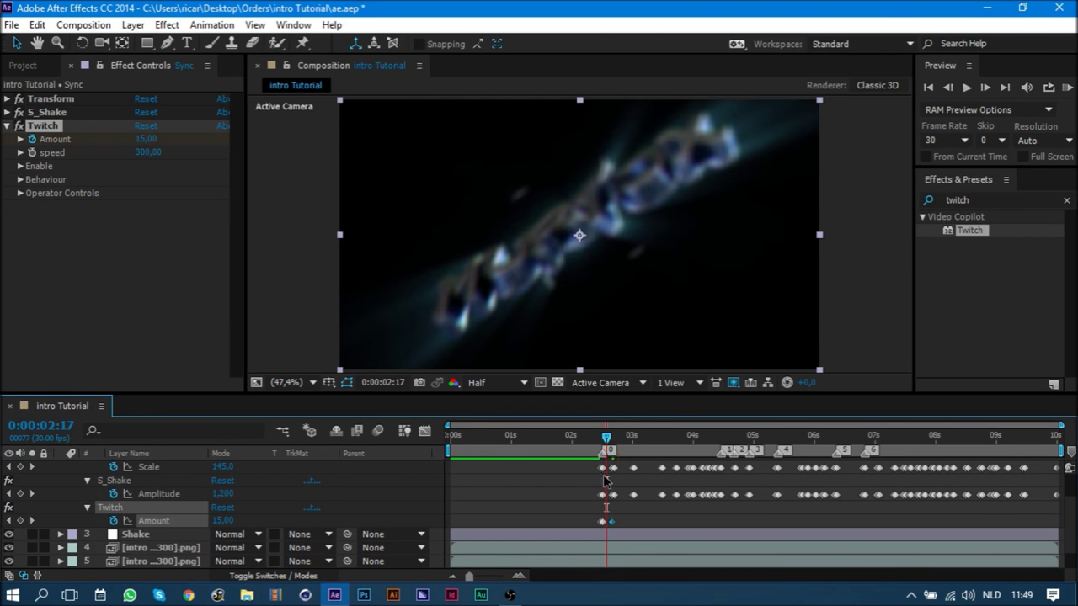
- Copy the Amount keyframe pair and paste repeated bursts along the timeline up to 8.7 s
drag(584, 508, 615, 522)
click(630, 436)
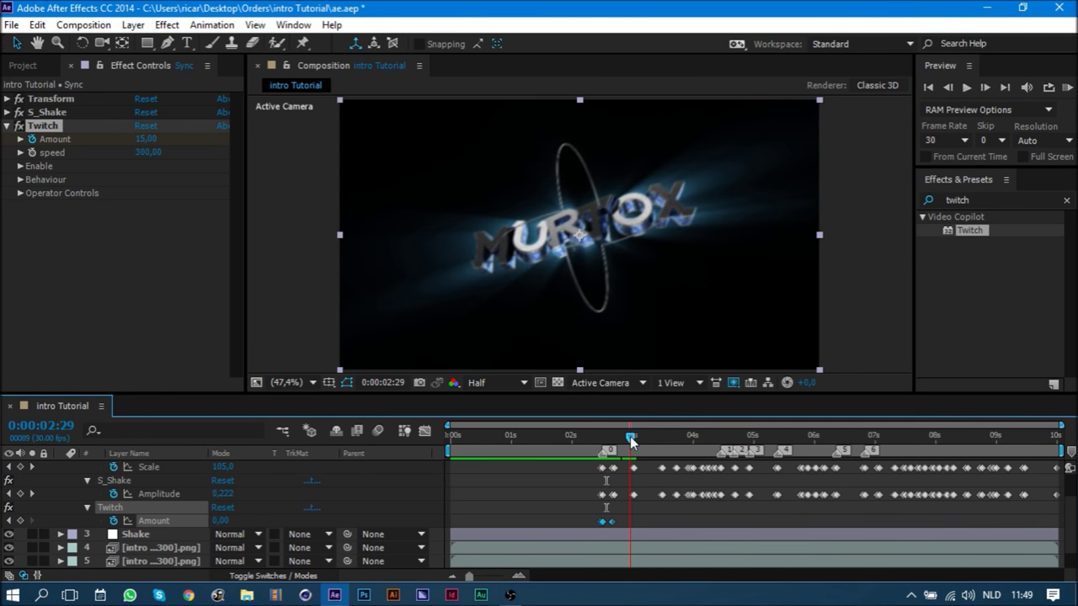
key(Page_Down)
key(ctrl+v)
click(676, 527)
drag(644, 522, 653, 522)
click(648, 503)
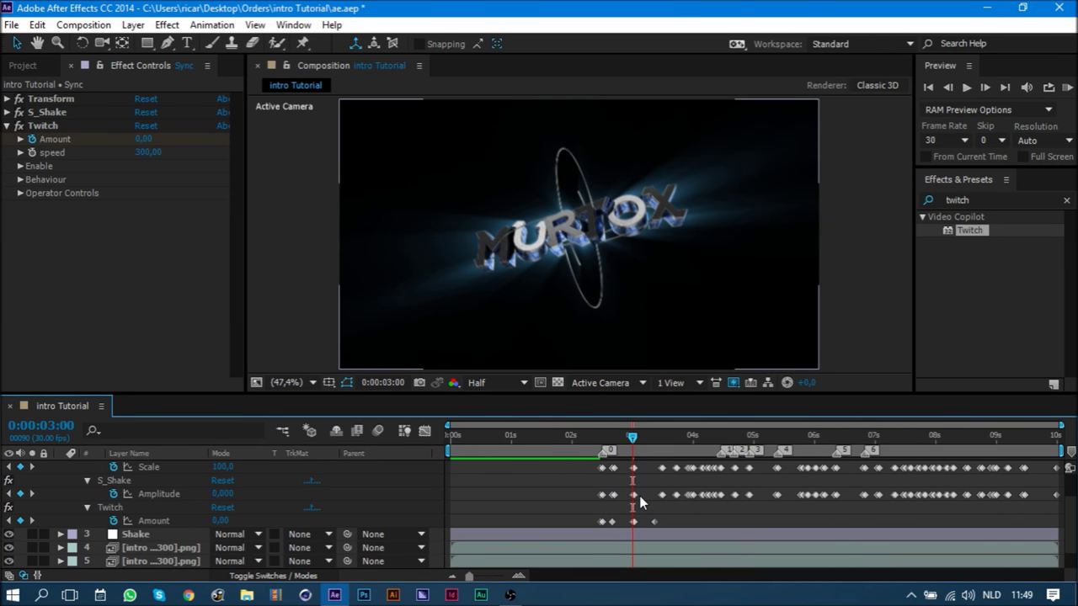
key(ctrl+v)
key(ctrl+v)
key(ctrl+v)
key(ctrl+v)
key(ctrl+v)
key(ctrl+v)
click(700, 522)
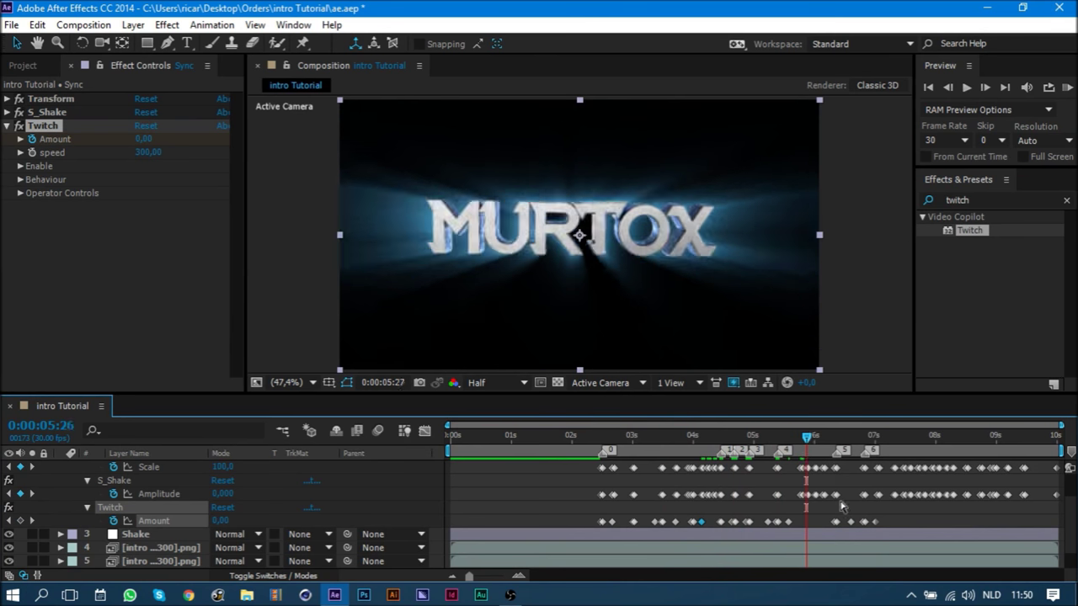
key(ctrl+v)
key(ctrl+v)
key(ctrl+v)
key(ctrl+v)
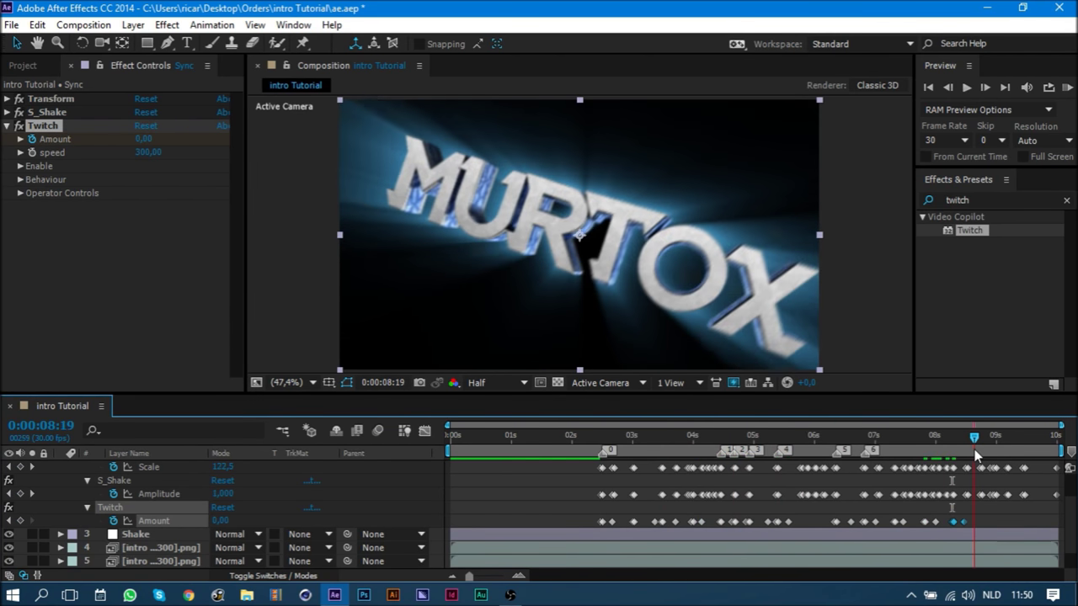
- Scrub the ending, save the project, and play a preview
drag(978, 433, 1063, 462)
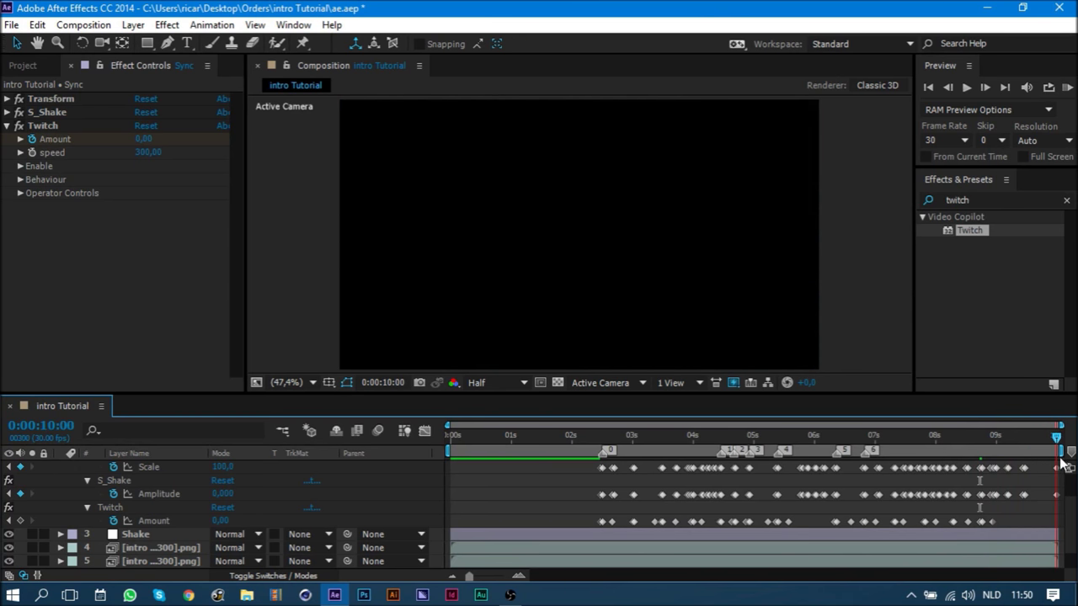
key(ctrl+s)
key(space)
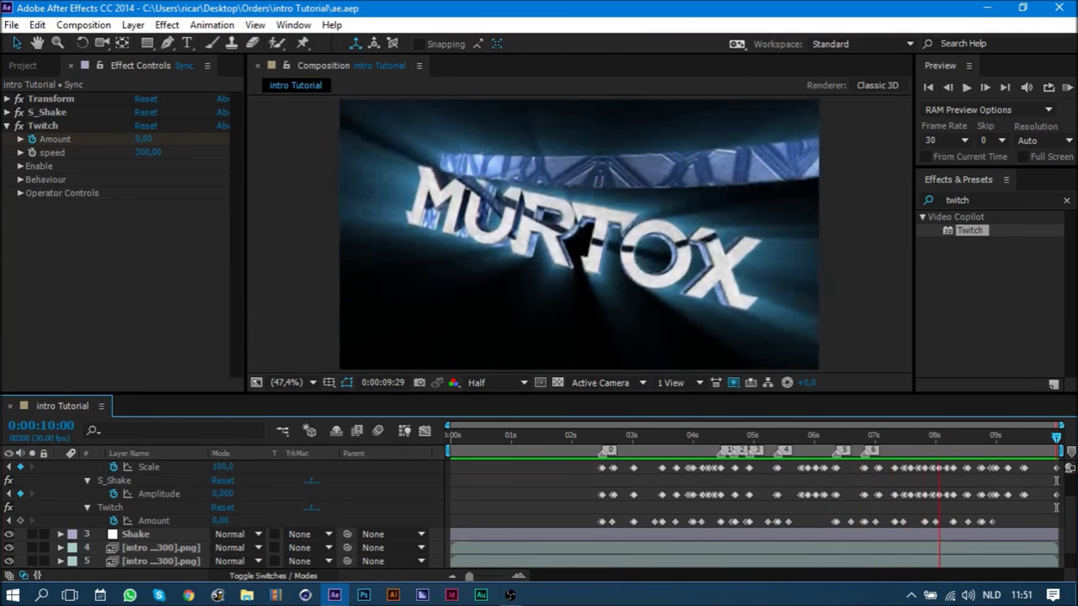
key(space)
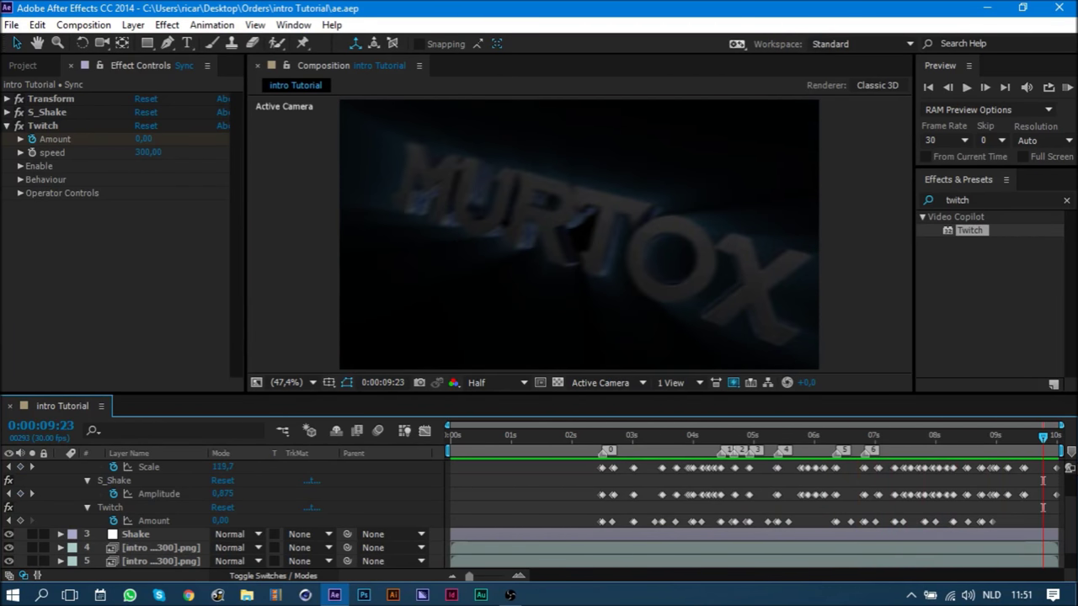
- Collapse Twitch, search for glow, and apply S_Glow to the Sync layer
click(7, 126)
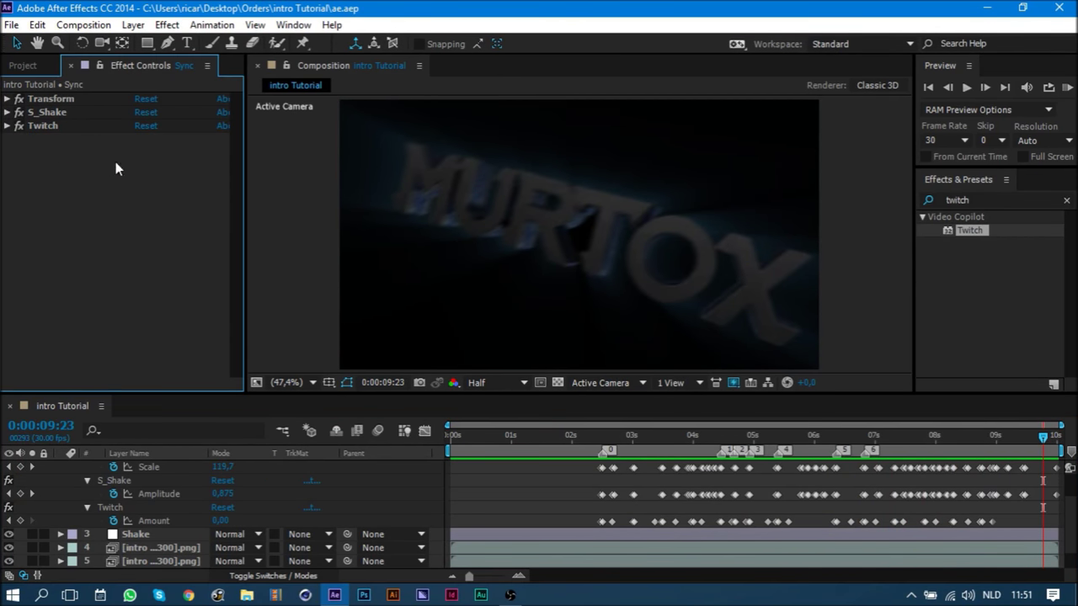
double_click(992, 197)
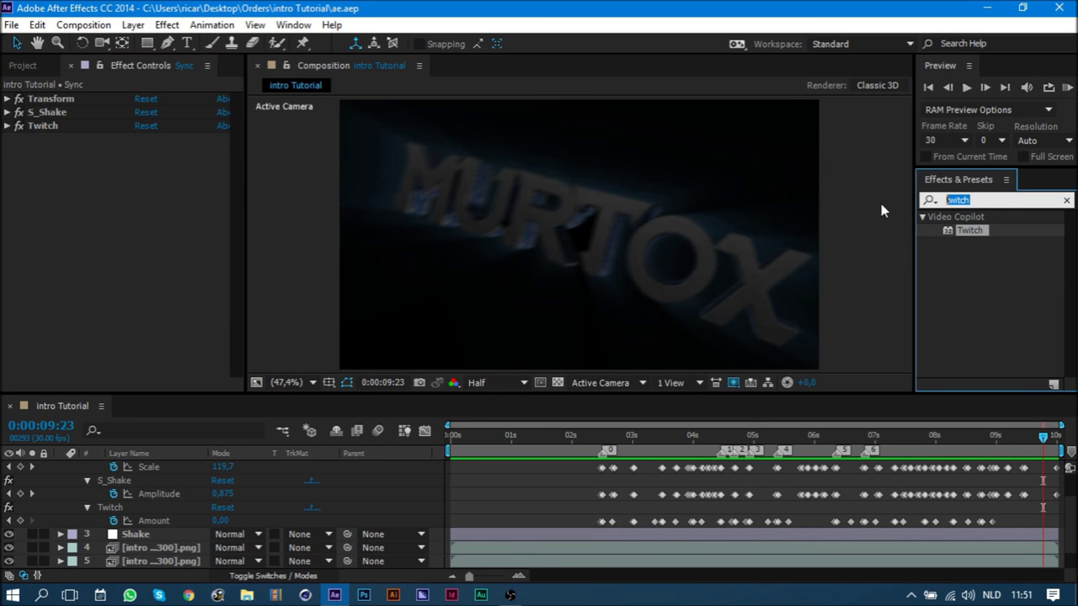
text(glow)
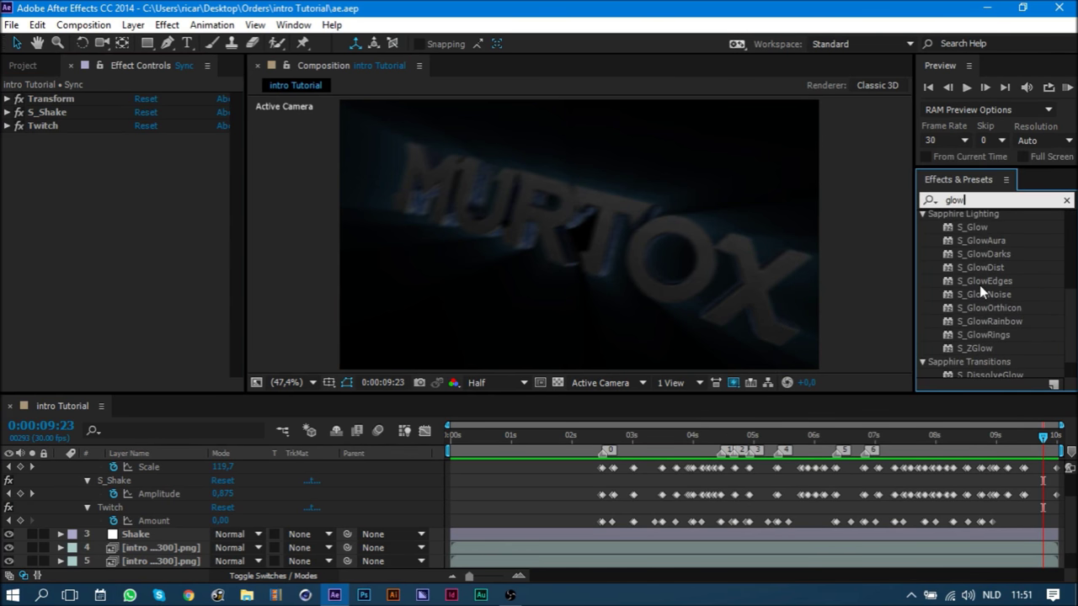
click(977, 228)
drag(980, 225, 800, 224)
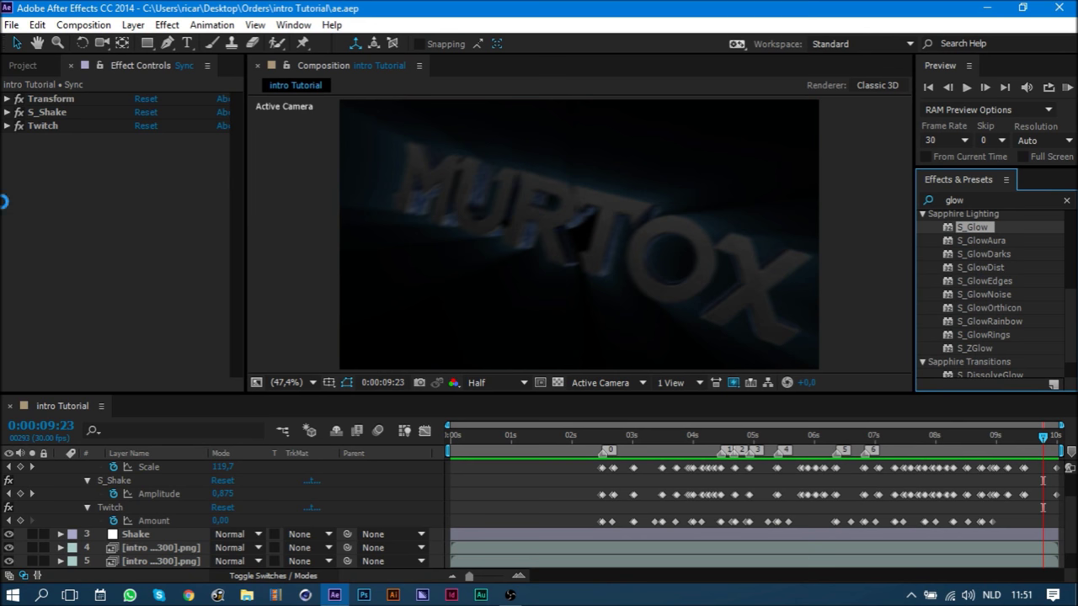
- Set S_Glow Brightness to 0.600, then keyframe it down to 0 at 2:14
click(145, 179)
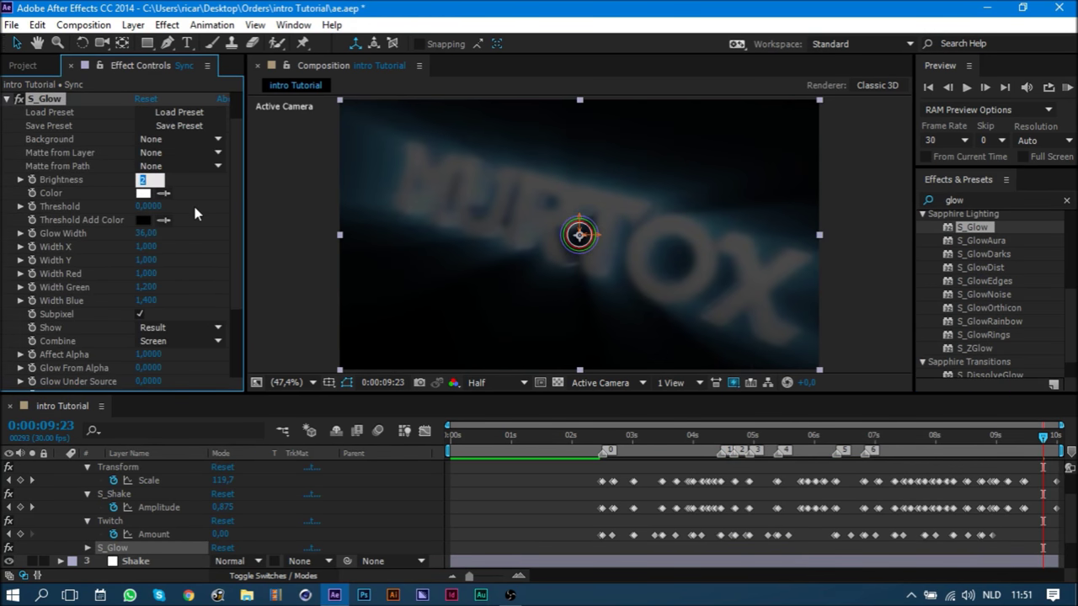
text(6)
key(Return)
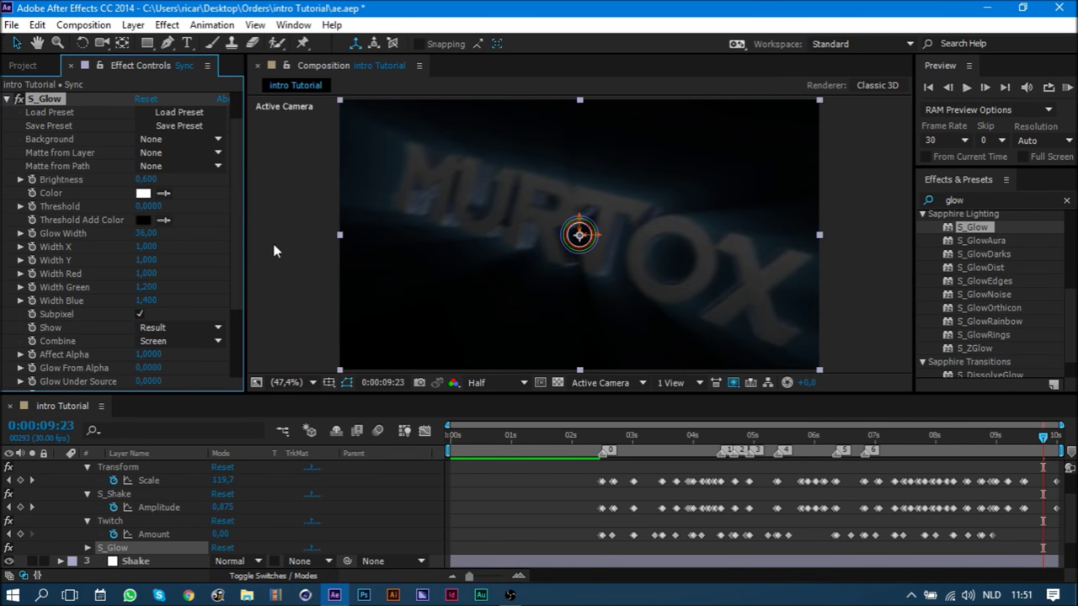
click(601, 438)
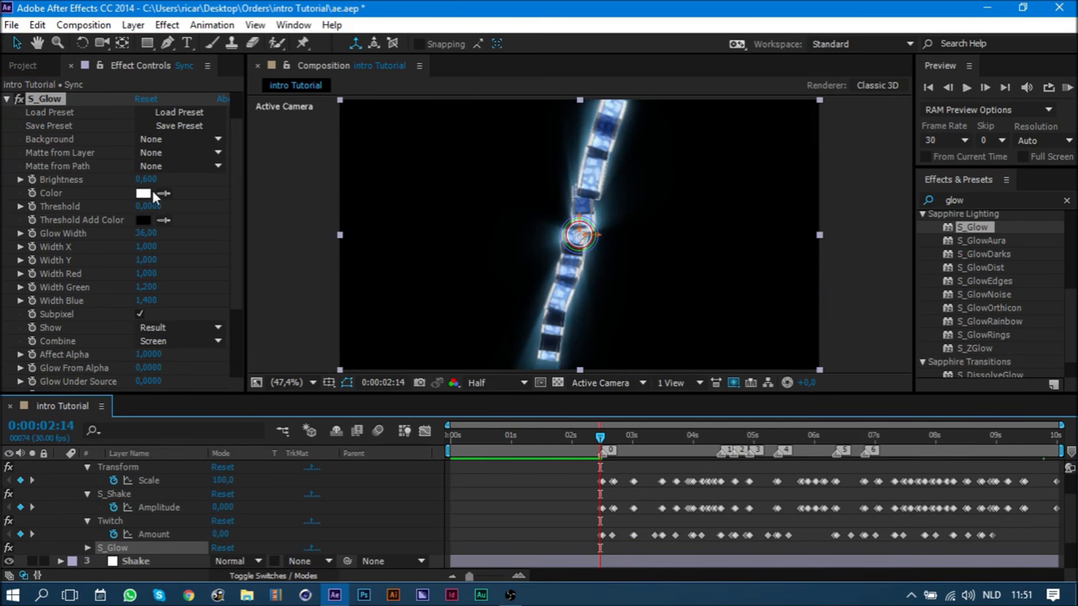
key(Page_Down)
click(161, 194)
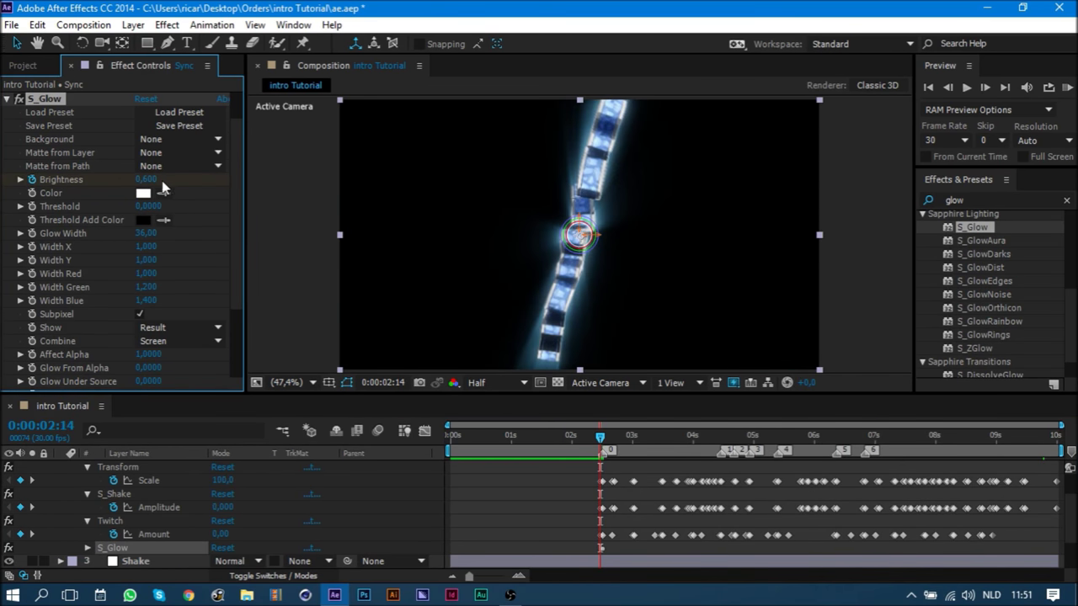
drag(148, 179, 3, 182)
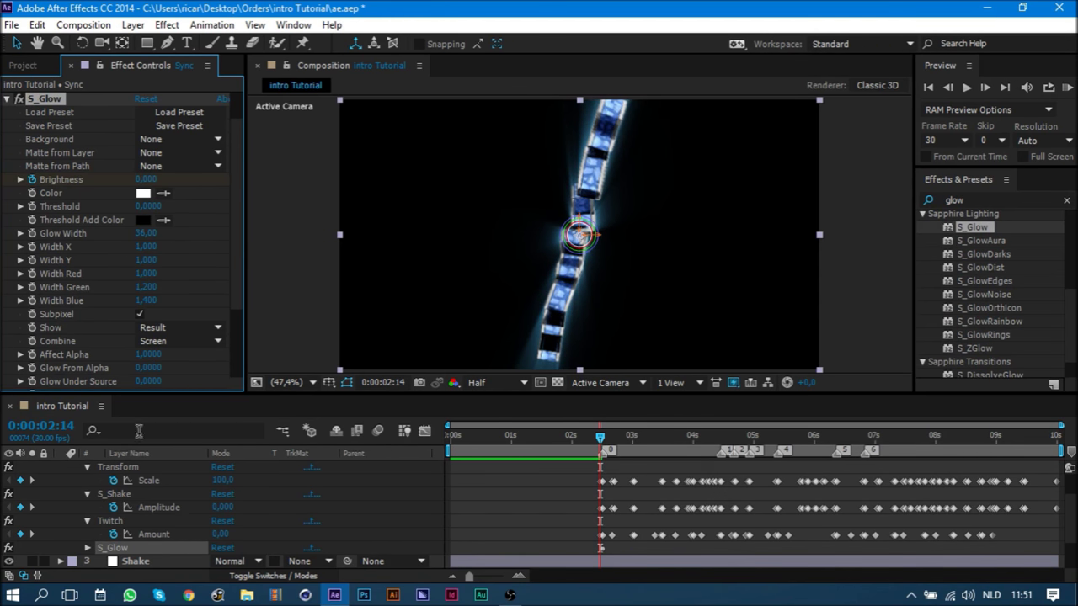
scroll(170, 527, up, 2)
- Show keyframed properties and add a Brightness 0 keyframe at 2:20
key(u)
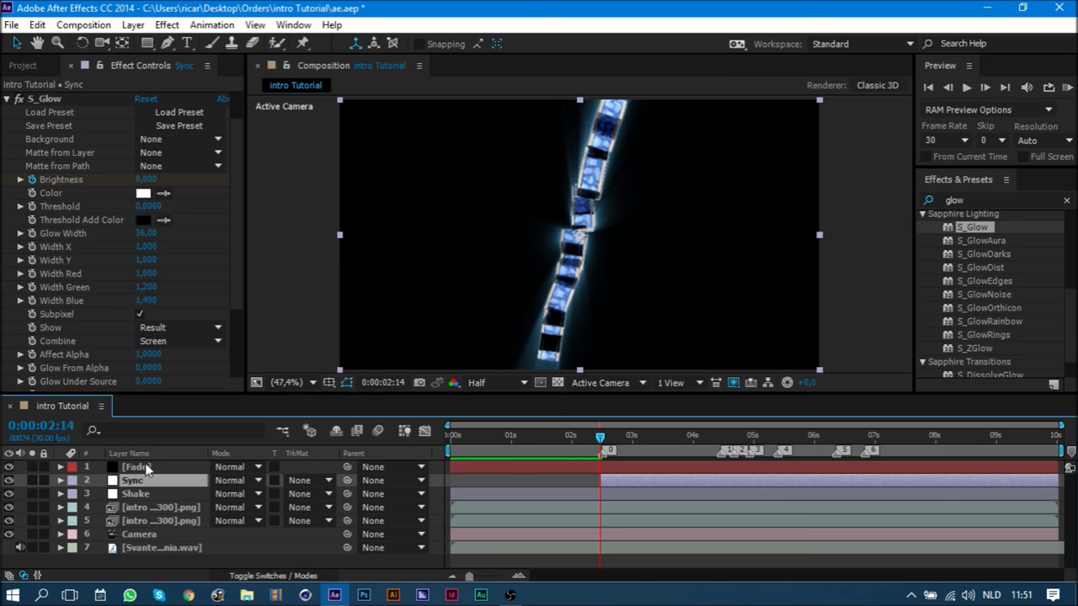
key(u)
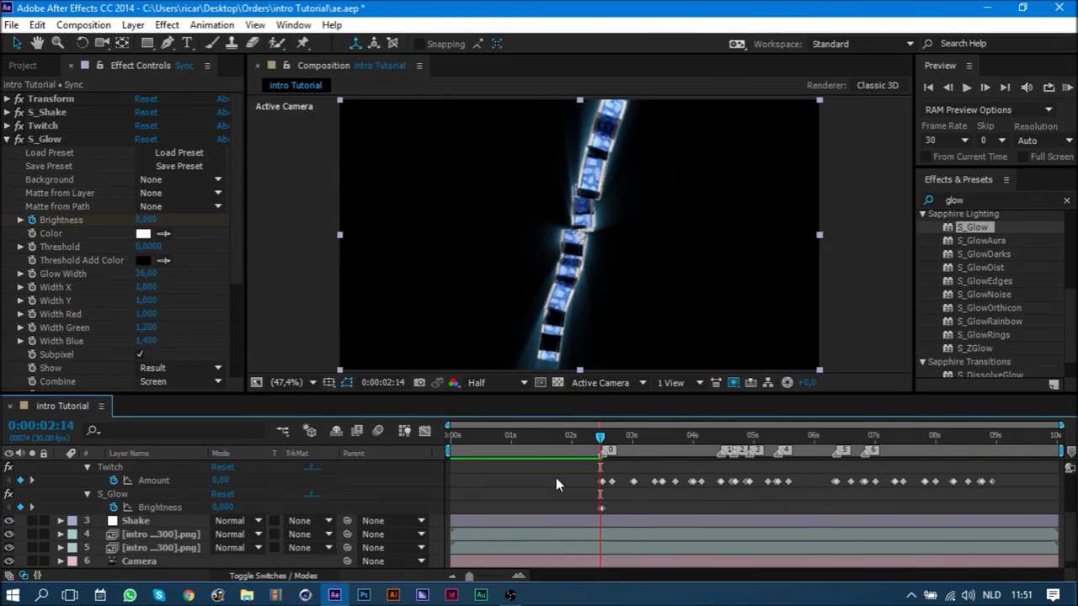
key(Page_Down)
key(Page_Down)
key(Page_Down)
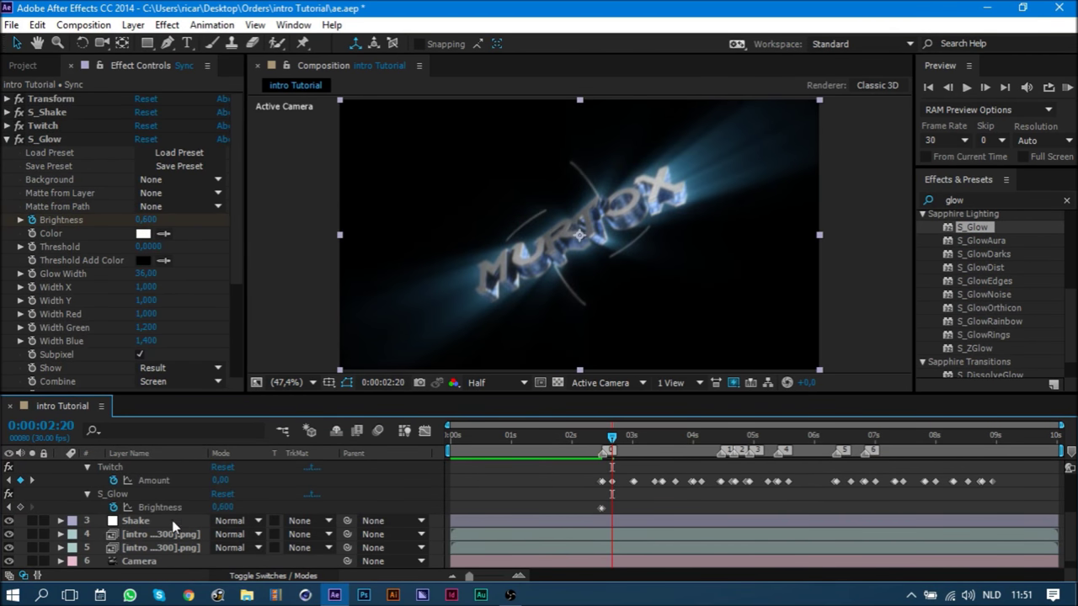
click(223, 507)
text(0)
key(Return)
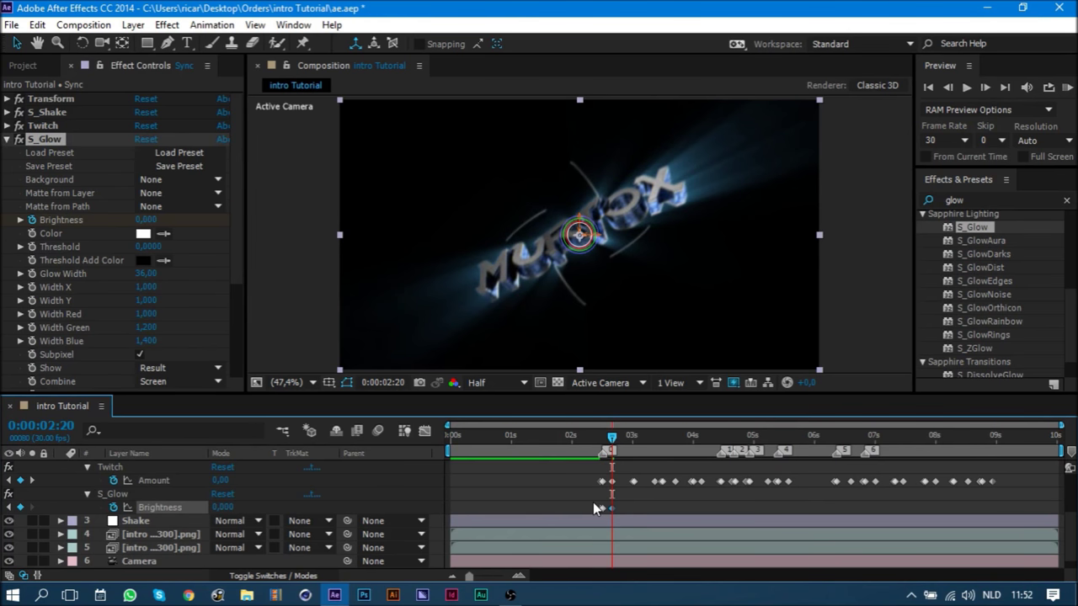
- Copy the Brightness keyframes and paste them at every Twitch keyframe across the timeline
drag(591, 503, 603, 509)
click(632, 436)
key(ctrl+v)
drag(632, 438, 654, 438)
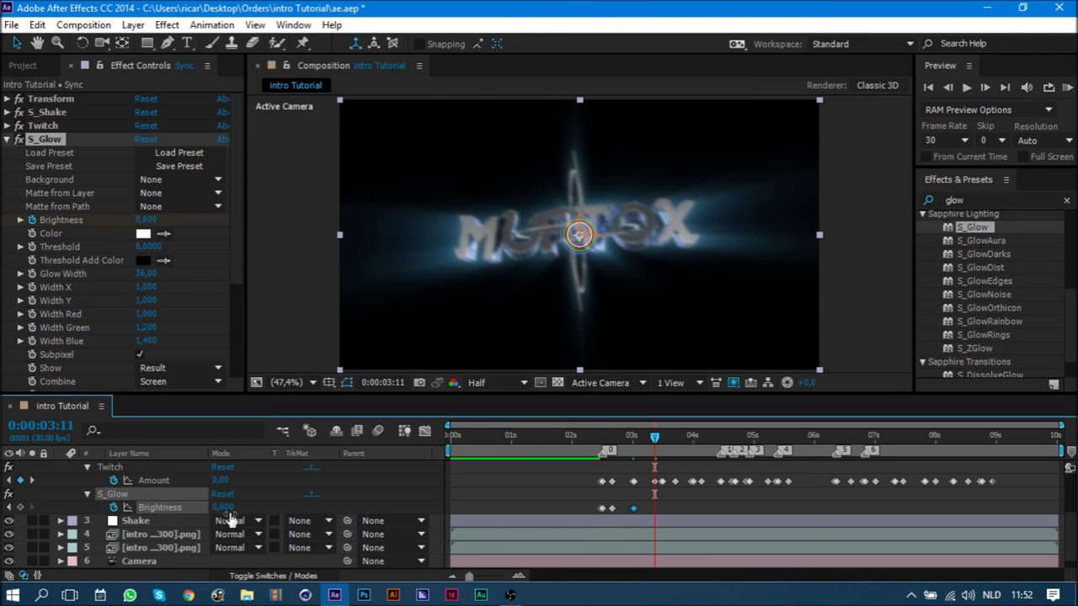
key(k)
key(ctrl+v)
key(k)
key(ctrl+v)
key(k)
key(ctrl+v)
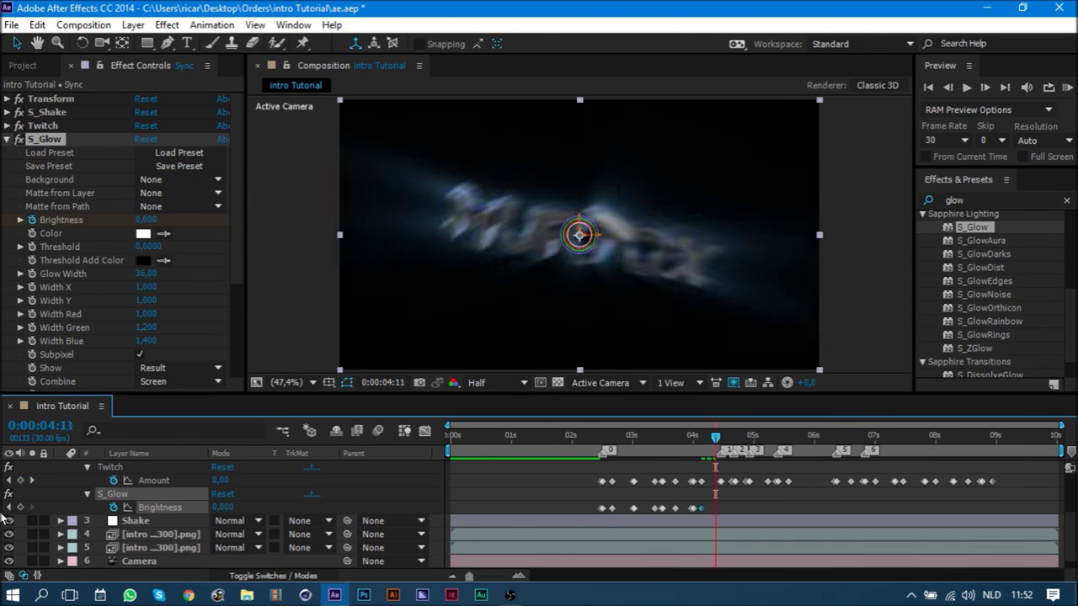
key(k)
key(ctrl+v)
key(k)
key(ctrl+v)
key(k)
key(ctrl+v)
key(k)
key(ctrl+v)
key(k)
key(ctrl+v)
key(k)
key(ctrl+v)
key(k)
key(ctrl+v)
key(k)
key(ctrl+v)
key(k)
key(ctrl+v)
key(k)
key(ctrl+v)
key(k)
key(ctrl+v)
key(k)
key(ctrl+v)
key(k)
key(ctrl+v)
key(k)
key(ctrl+v)
key(k)
key(ctrl+v)
key(k)
key(ctrl+v)
key(k)
key(ctrl+v)
key(k)
key(ctrl+v)
key(k)
key(ctrl+v)
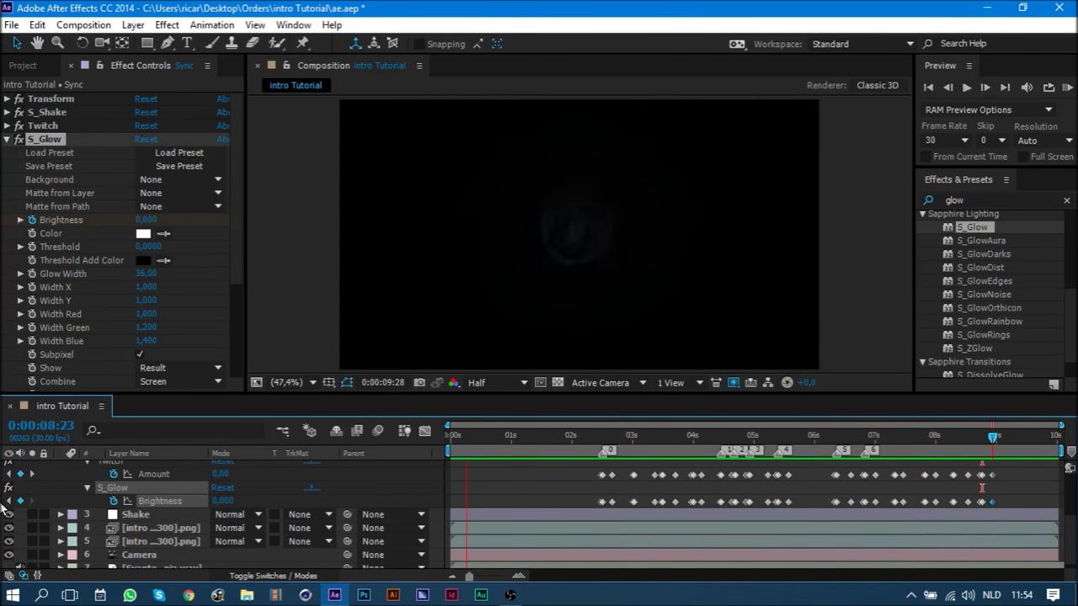
- Stop the preview, collapse S_Glow, and select the effects search text
click(4, 510)
click(7, 140)
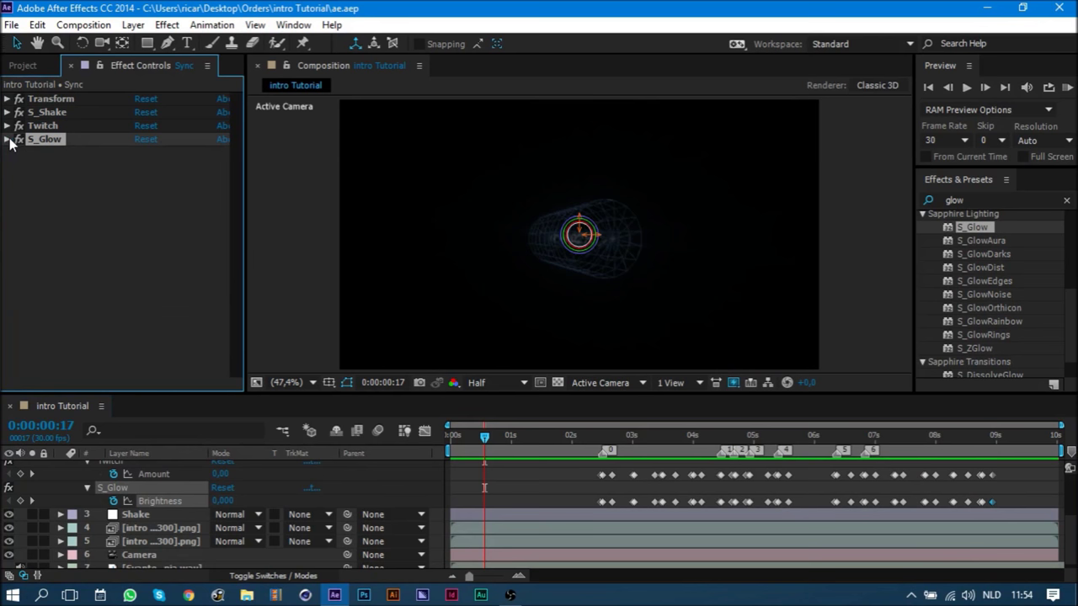
click(954, 201)
- Apply Optics Compensation to the Sync layer with Reverse Lens Distortion on
text(opti)
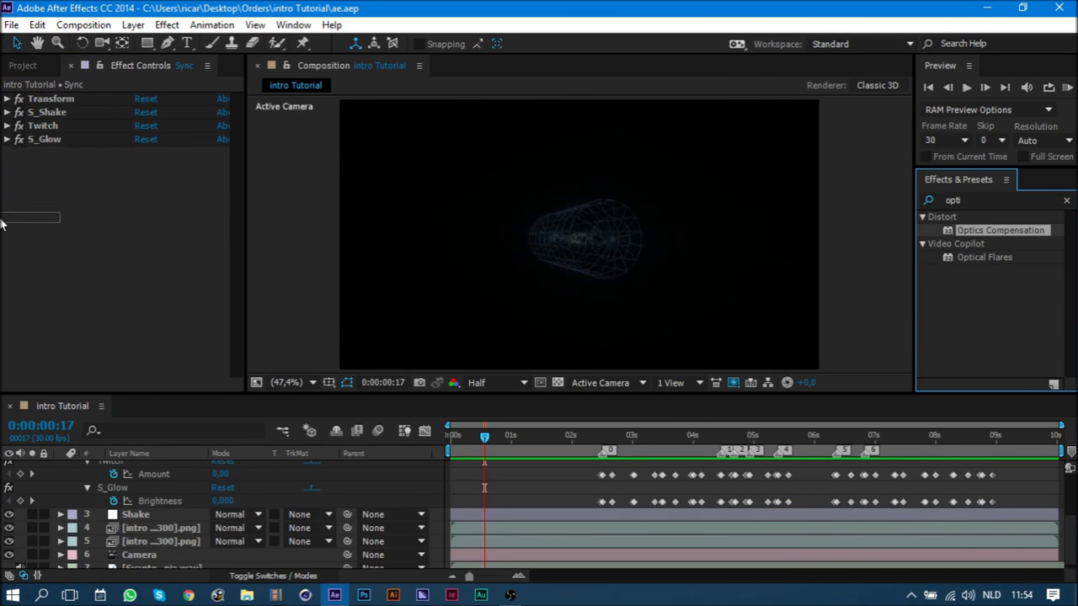
drag(991, 238, 51, 211)
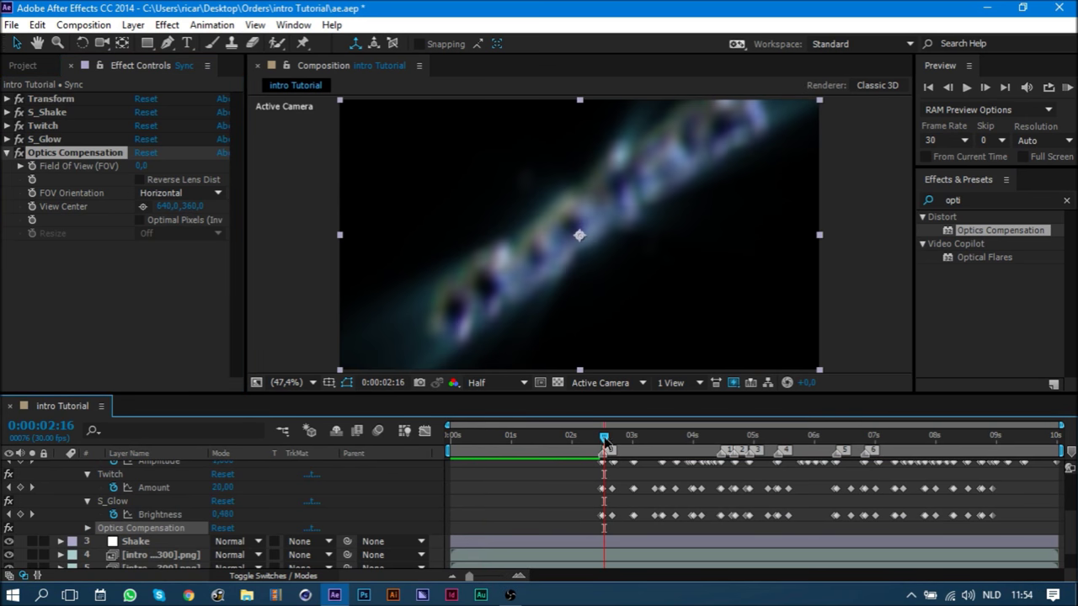
click(140, 180)
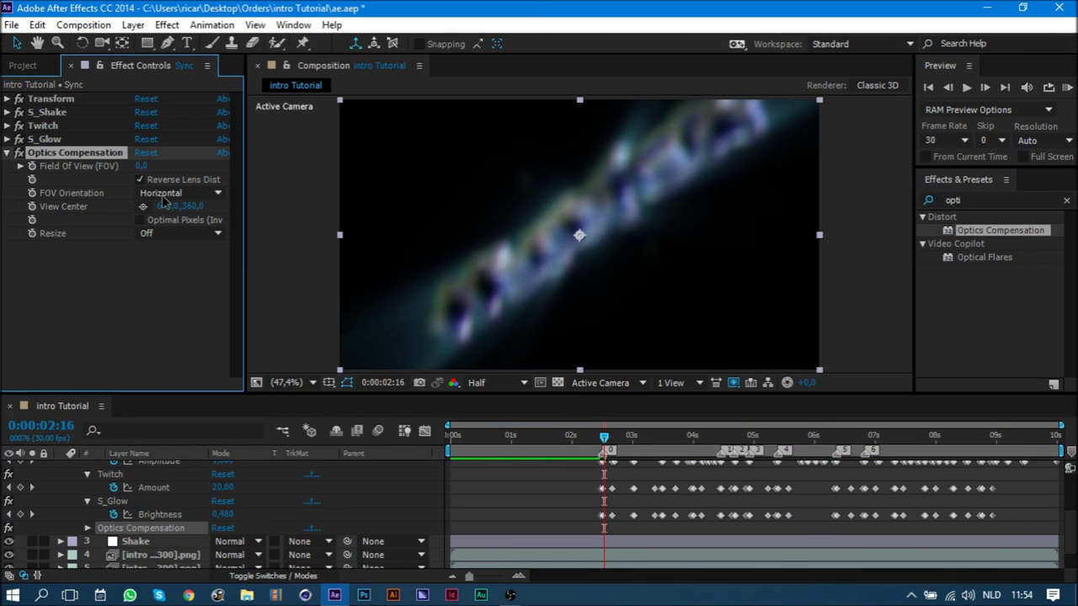
- Keyframe Field Of View at 75, and 0 one frame earlier
drag(141, 166, 709, 164)
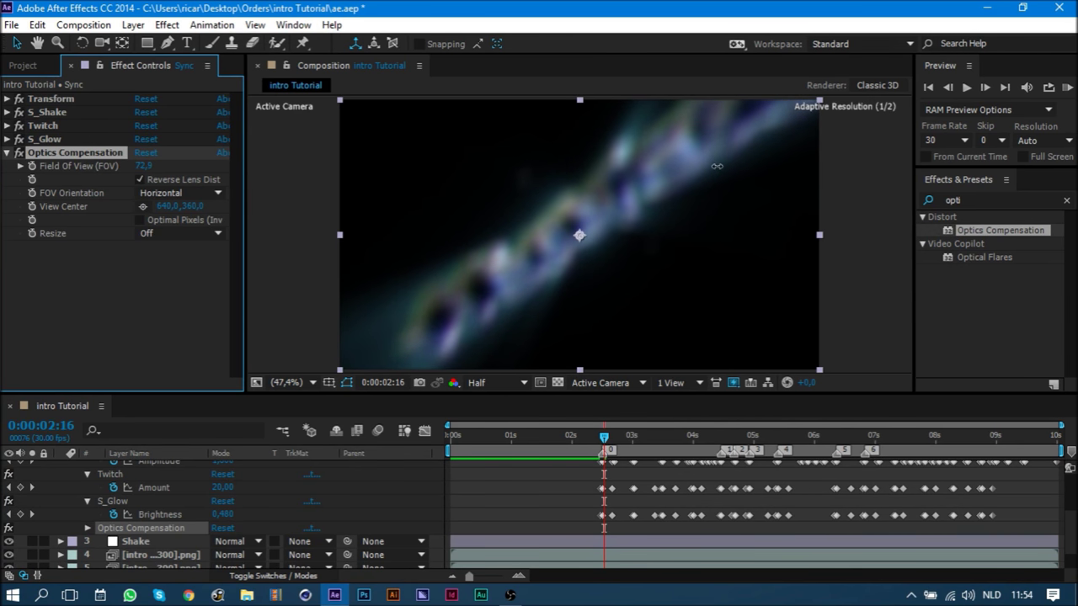
drag(694, 174, 136, 175)
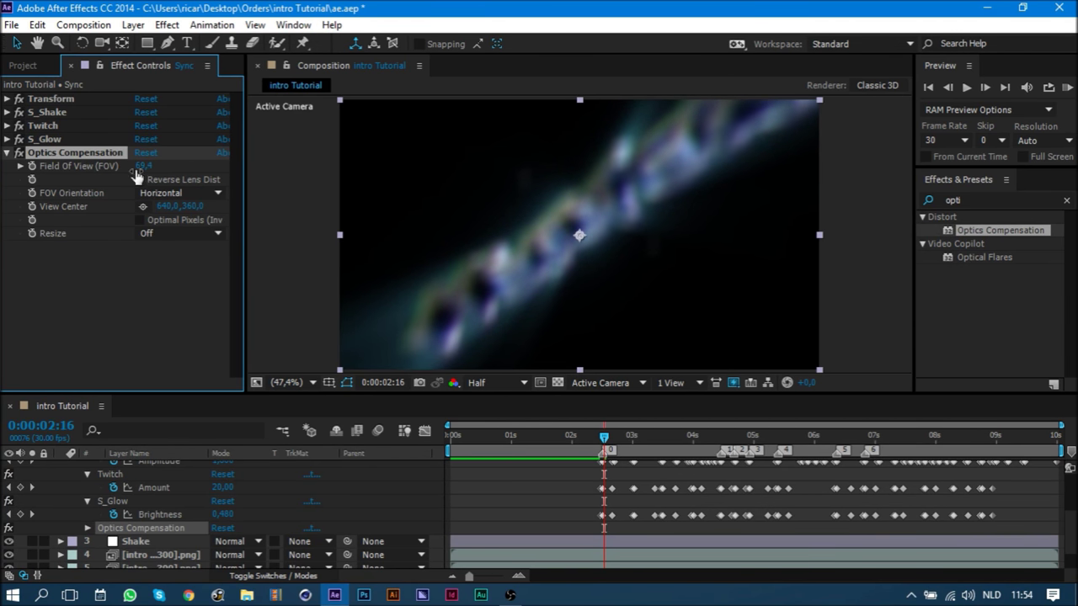
text(5)
key(Return)
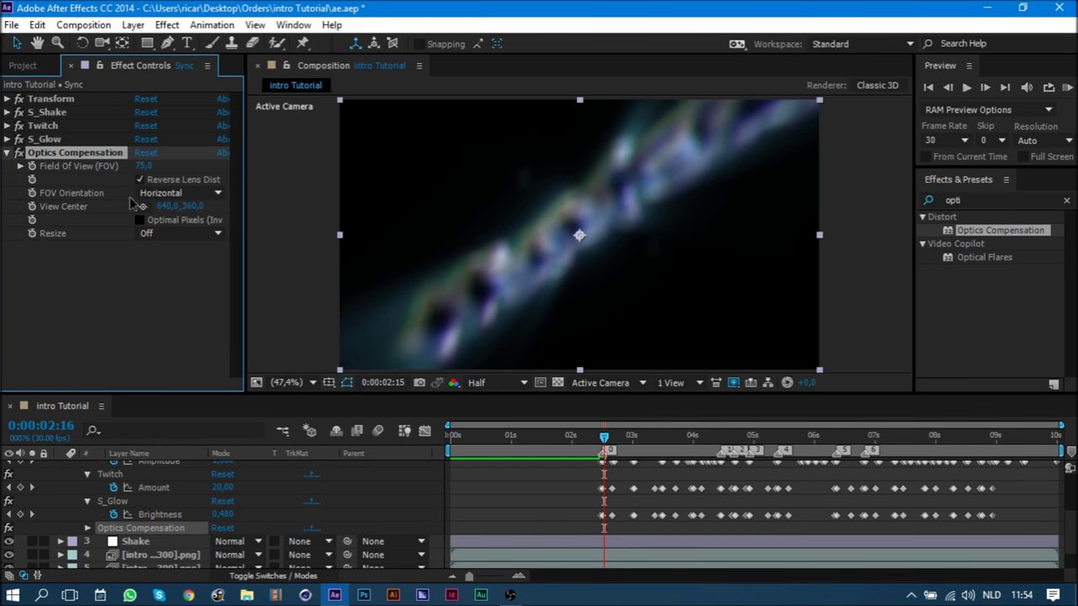
key(Page_Up)
key(Page_Up)
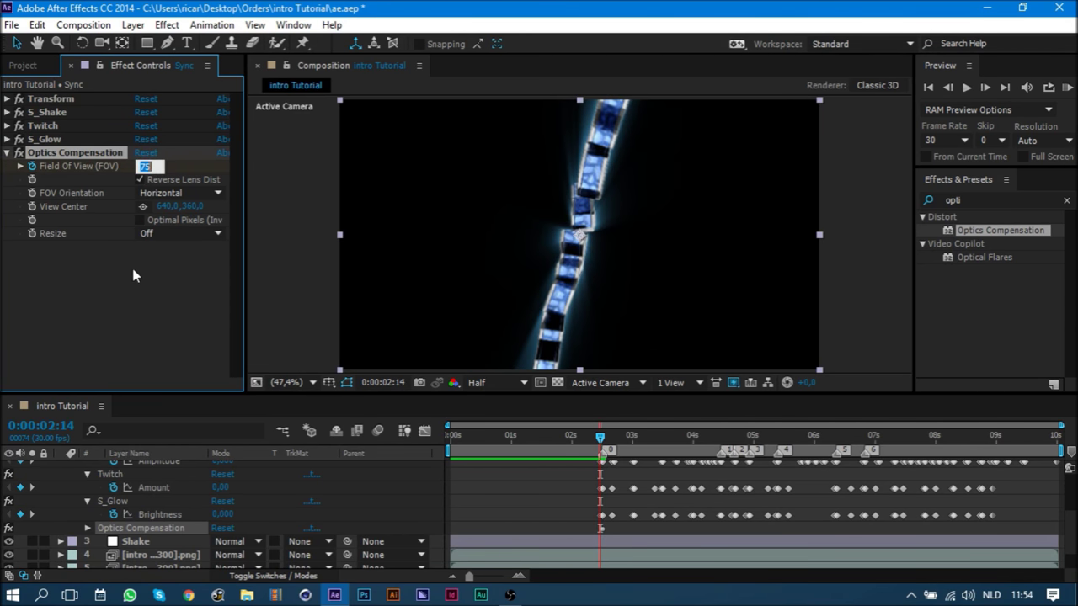
click(150, 166)
text(0)
key(Return)
- Preview the lens warp animation and collapse the Optics Compensation settings
scroll(143, 505, up, 5)
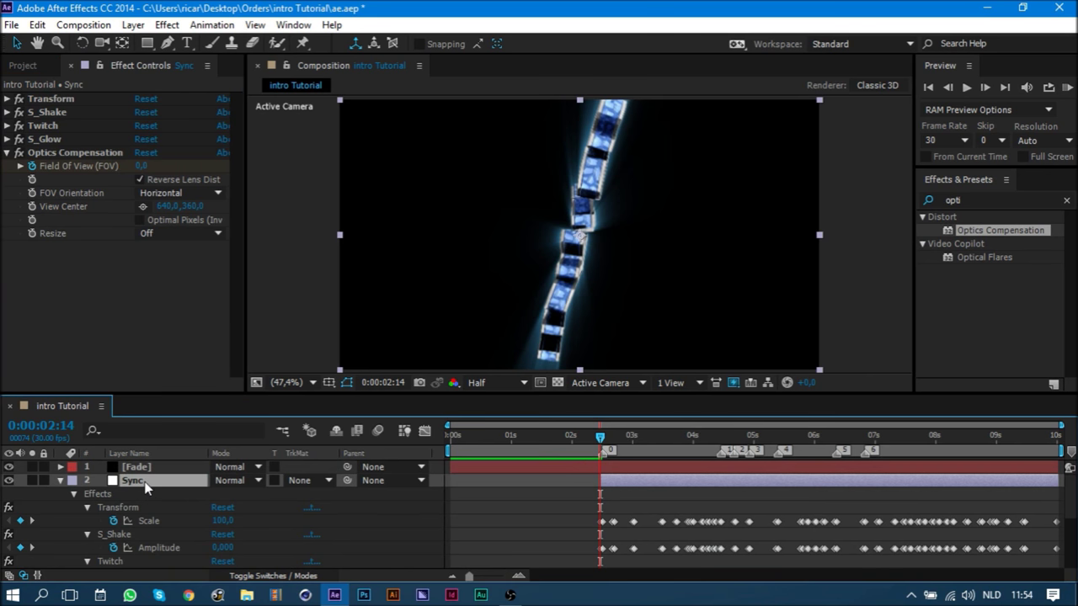
scroll(526, 543, down, 4)
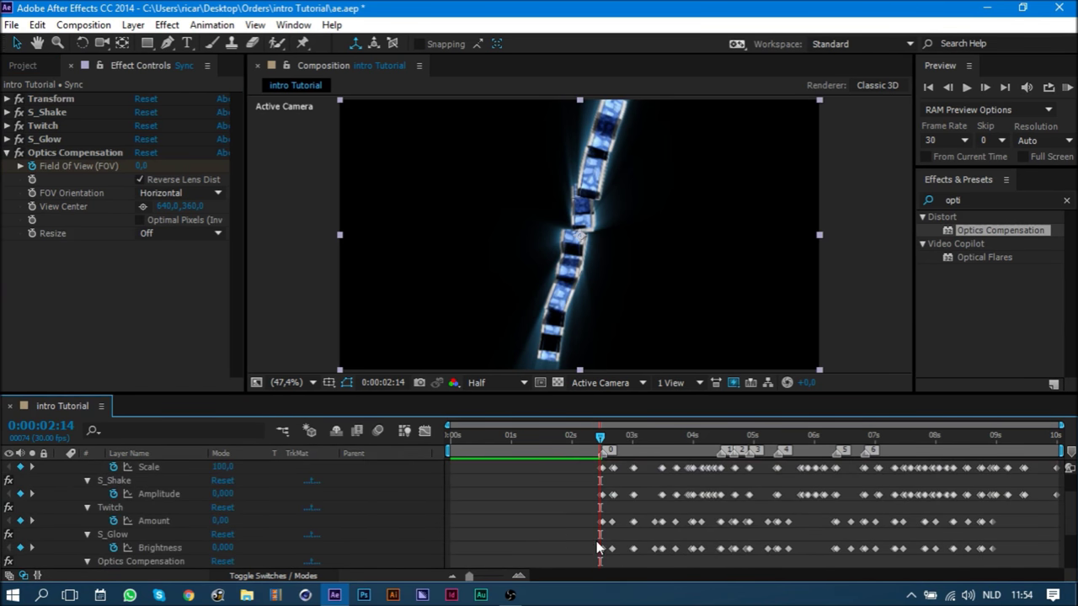
scroll(684, 515, up, 4)
key(space)
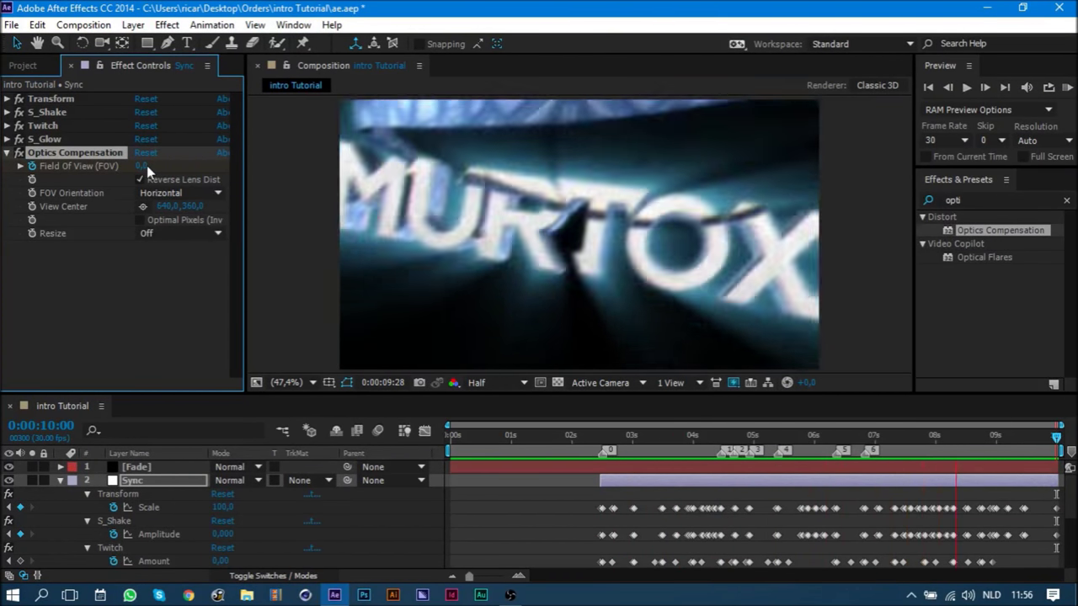
key(space)
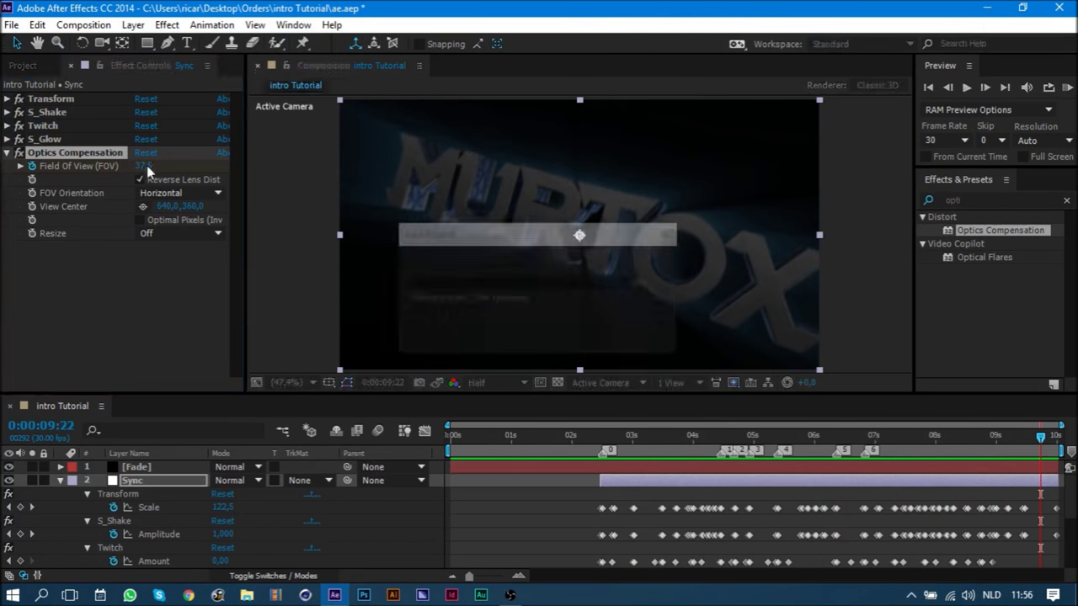
click(6, 154)
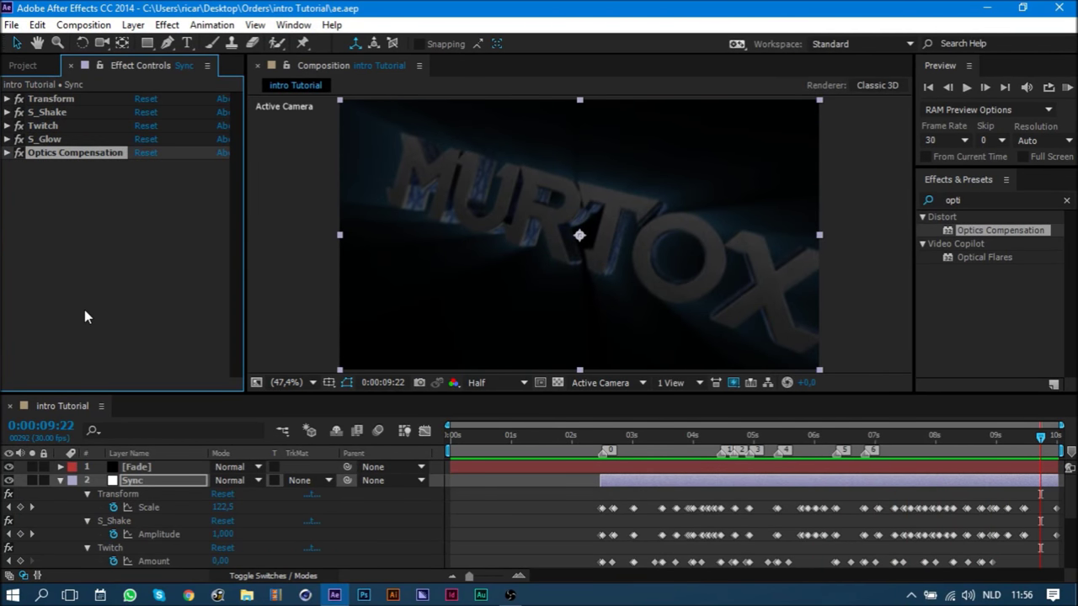
- Search for turb and apply Turbulent Displace to the Sync layer
click(84, 313)
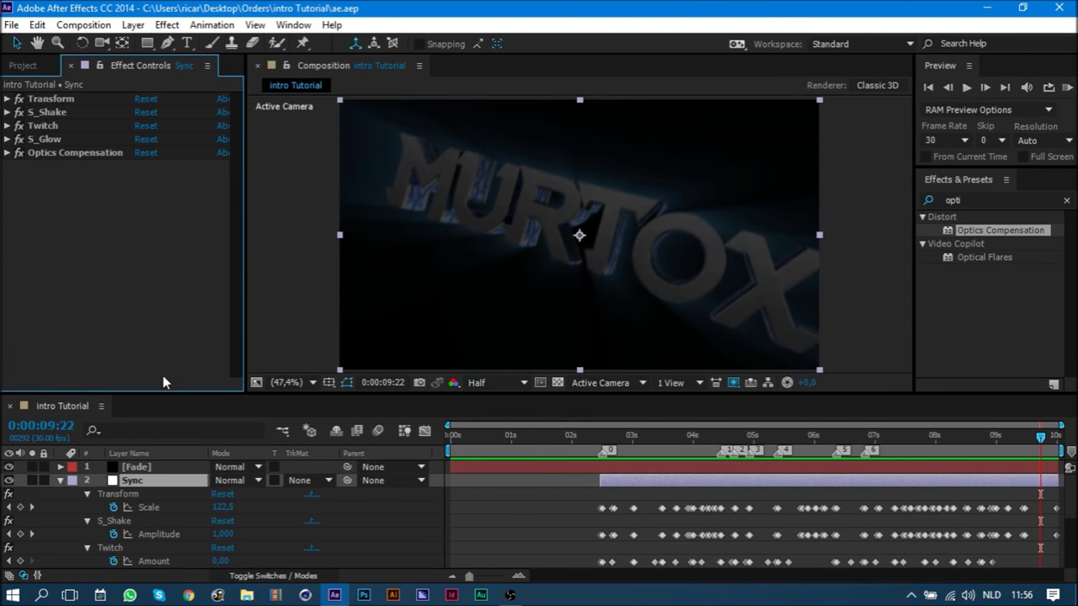
click(991, 200)
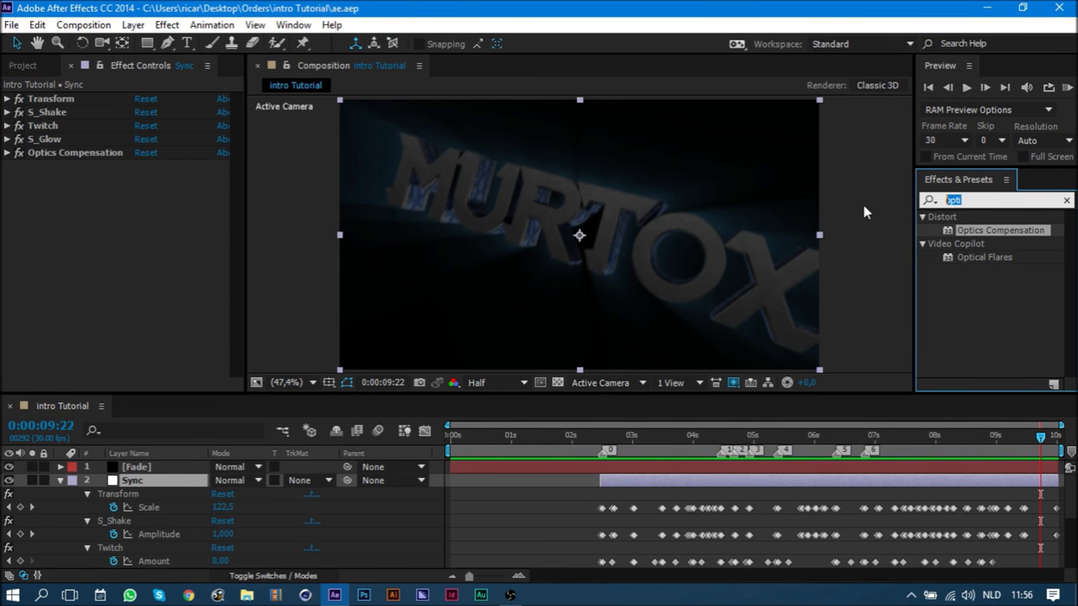
text(turb)
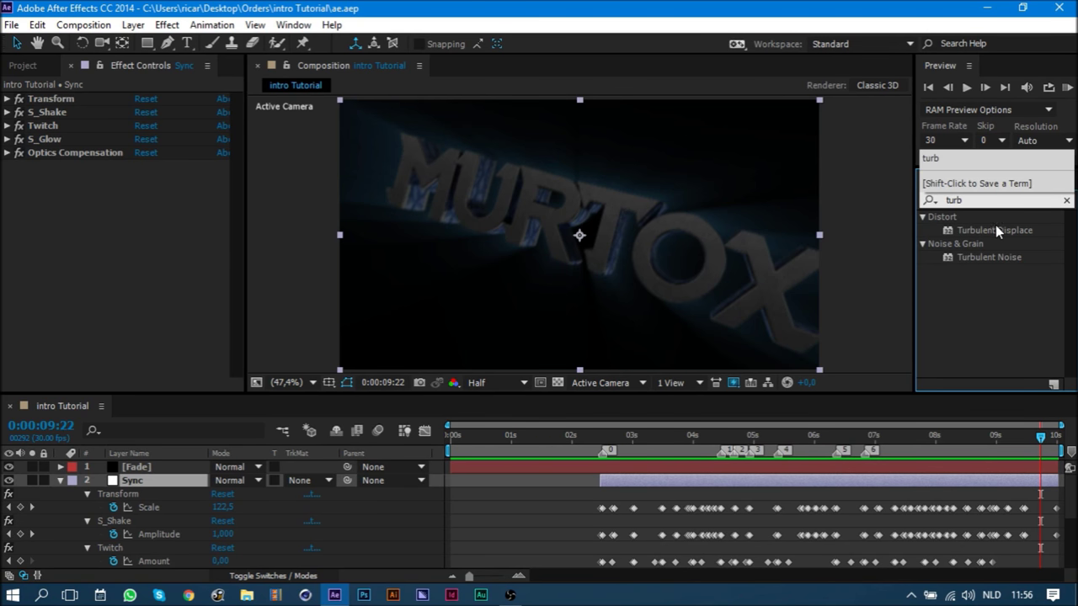
drag(994, 228, 213, 237)
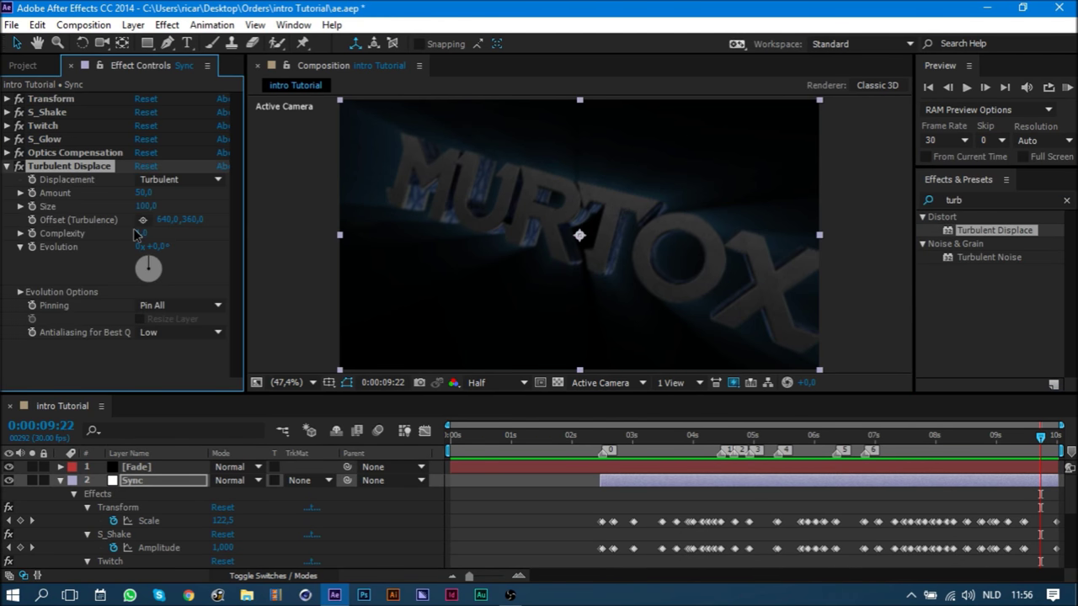
- At 0:00:02:15 set Turbulent Displace Amount 100 and Size 75
click(601, 435)
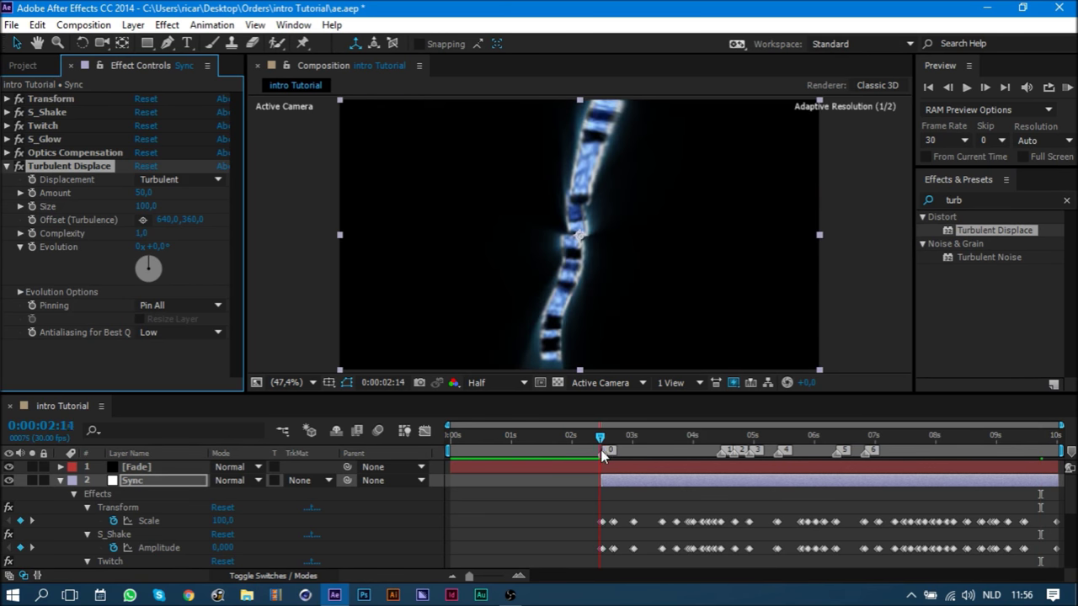
click(148, 194)
text(1)
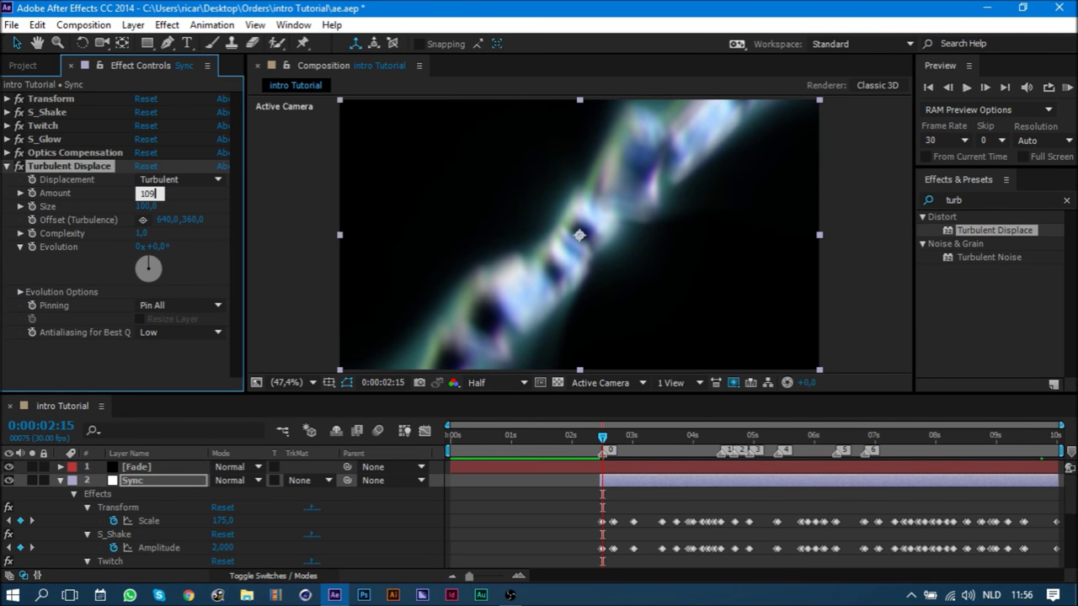
text(0)
key(Tab)
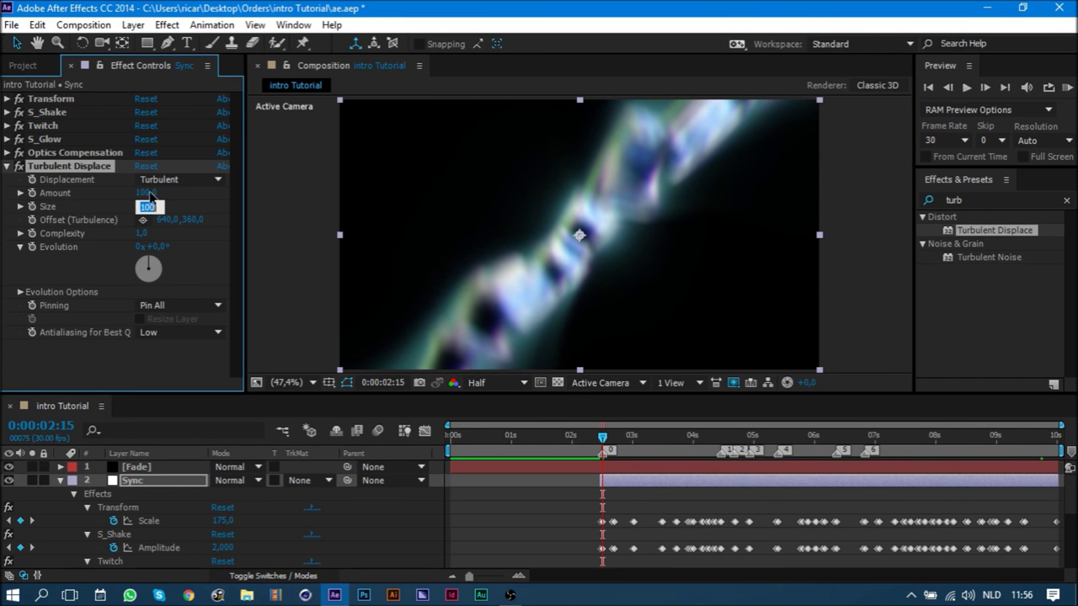
text(75)
key(Return)
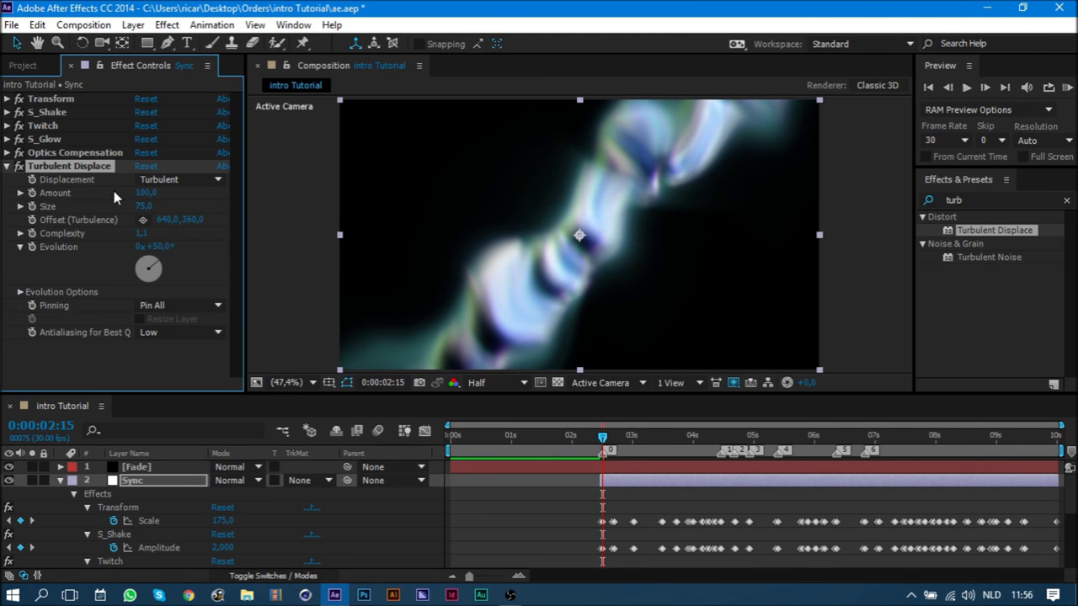
- Select Evolution and set Amount 0 at 0:00:02:14
click(32, 244)
key(Page_Up)
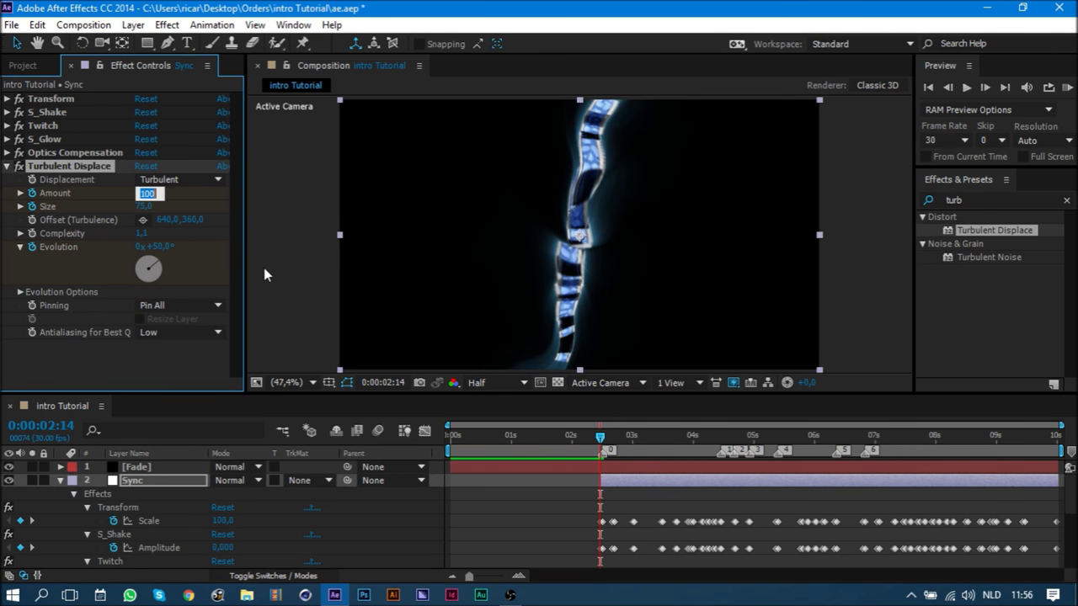
text(0)
key(Return)
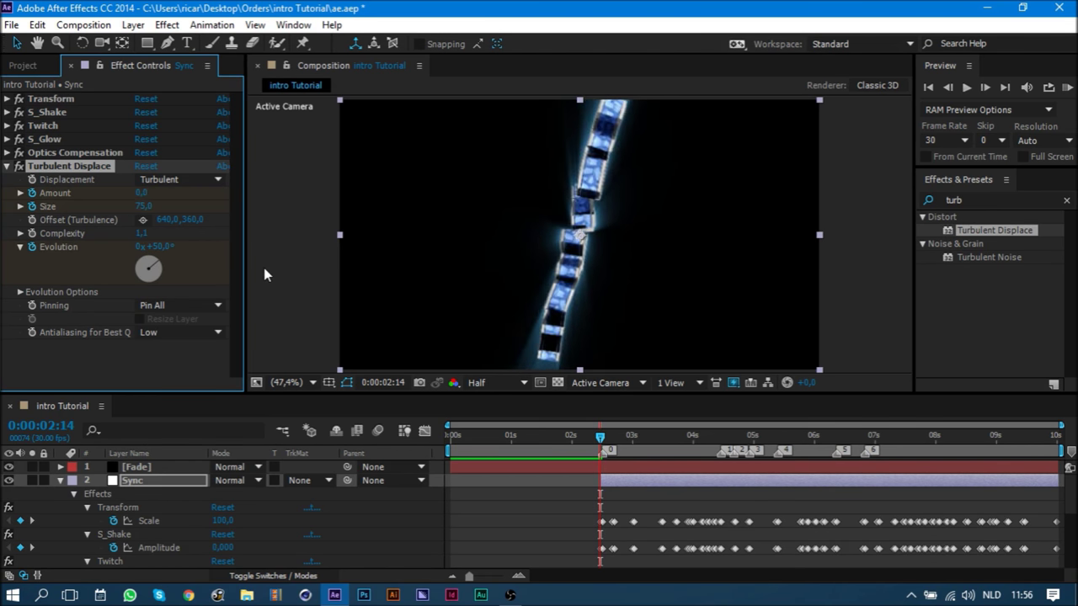
- At 0:00:03:04 set Amount back to 0, adjust Size, and preview the burst
click(641, 443)
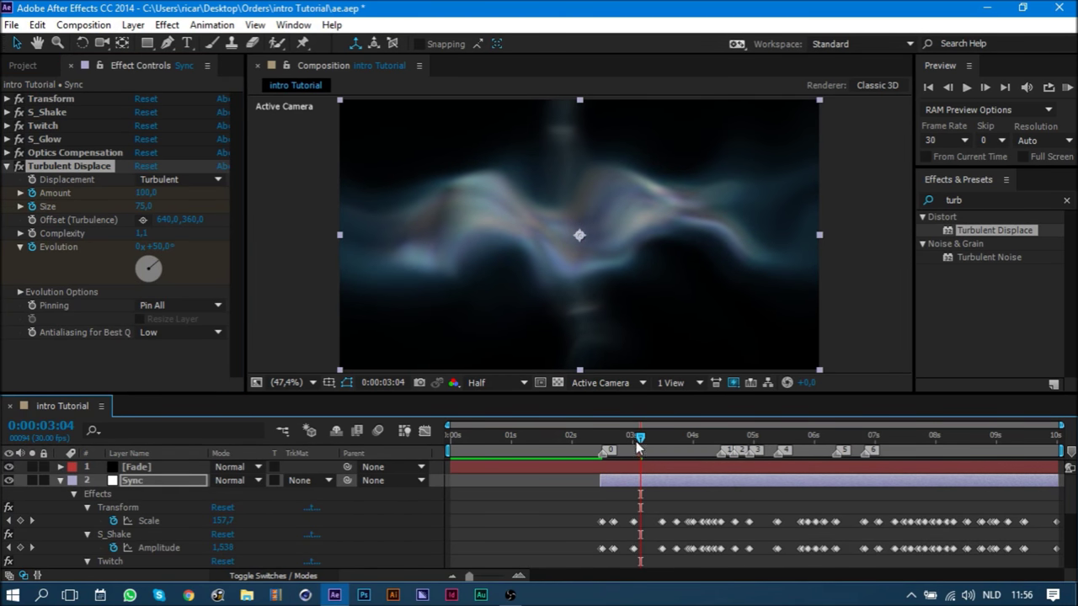
click(154, 193)
text(0)
key(Tab)
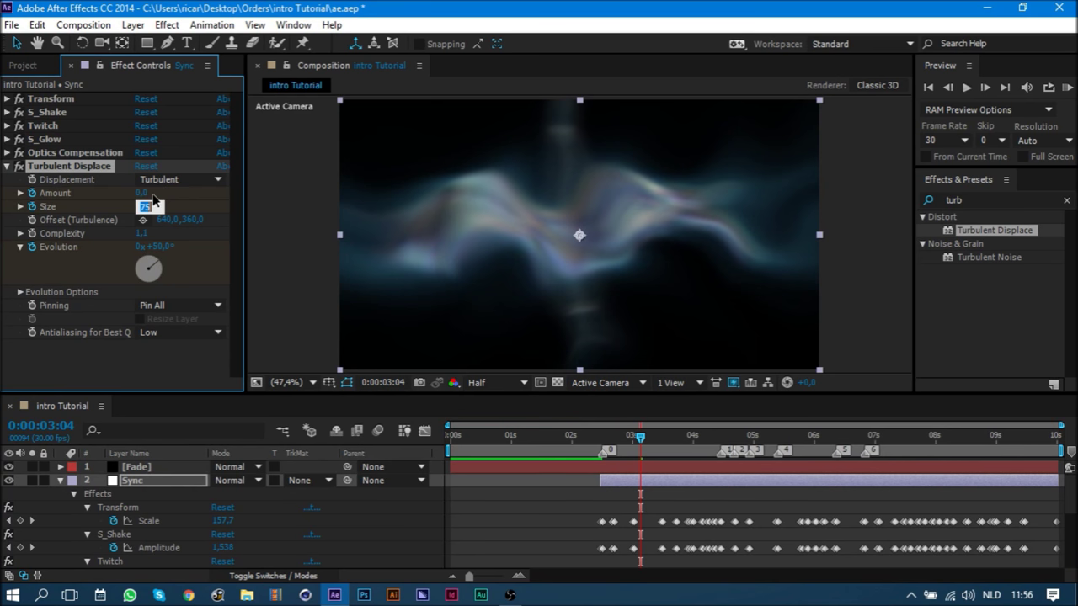
text(3)
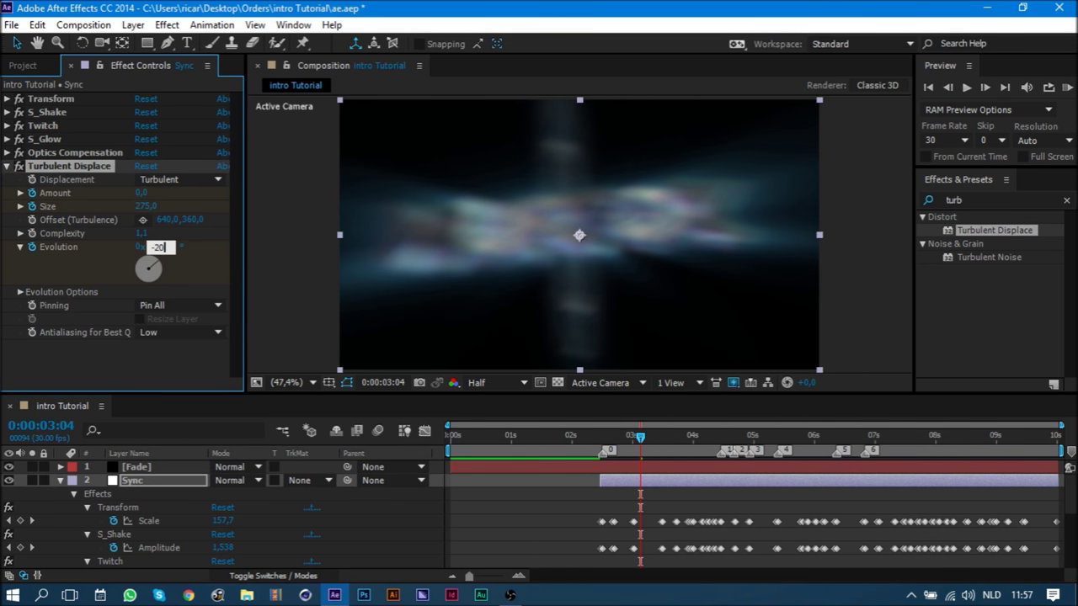
key(KP_0)
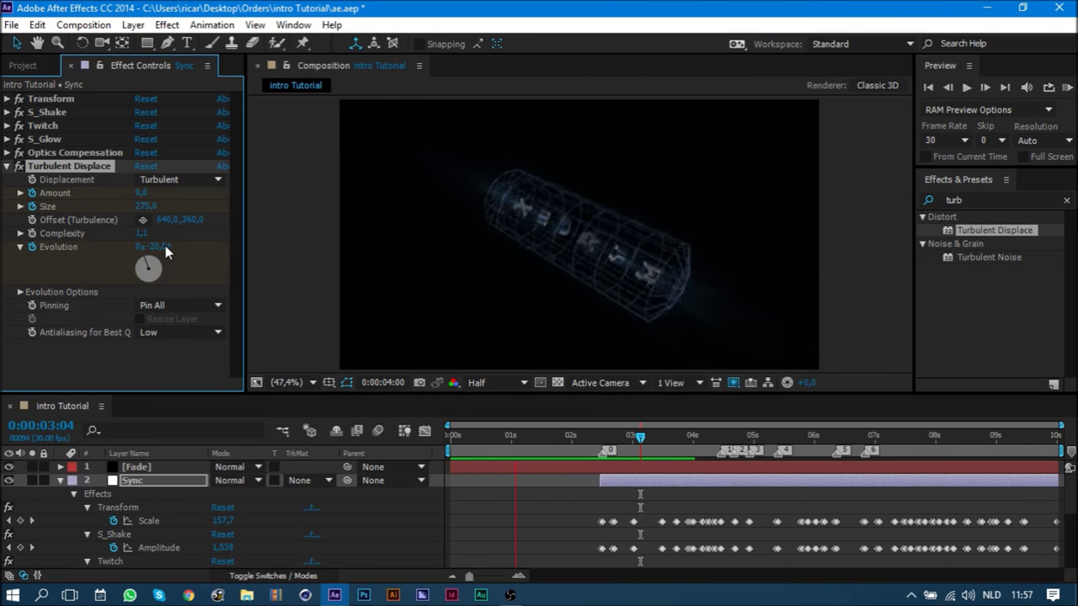
- At 0:00:02:15 keep Turbulent displacement, set Amount to 130, and preview the stronger burst
key(space)
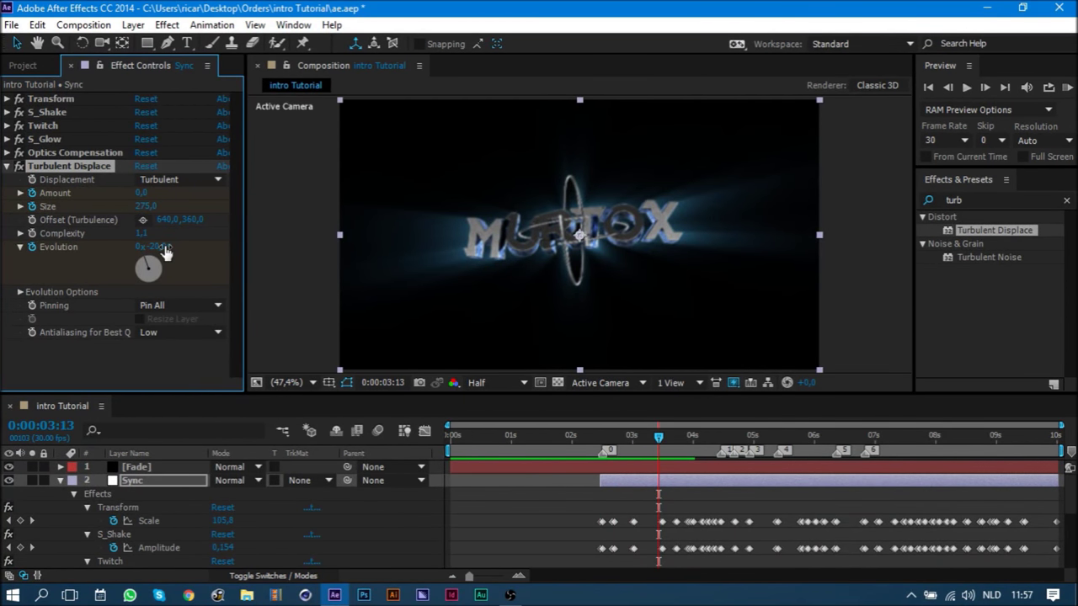
click(602, 435)
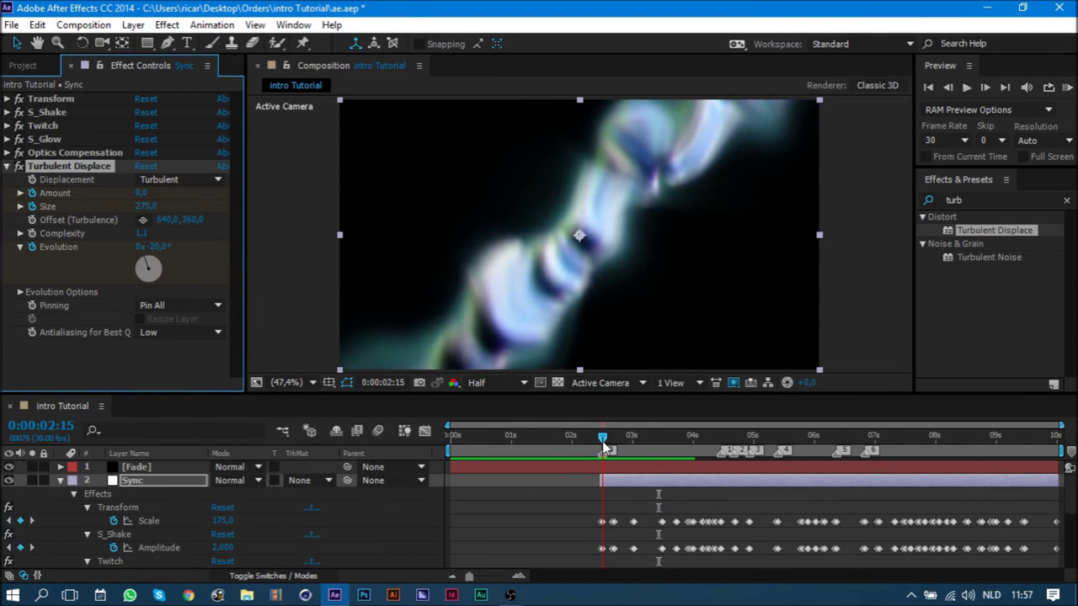
click(153, 180)
click(79, 343)
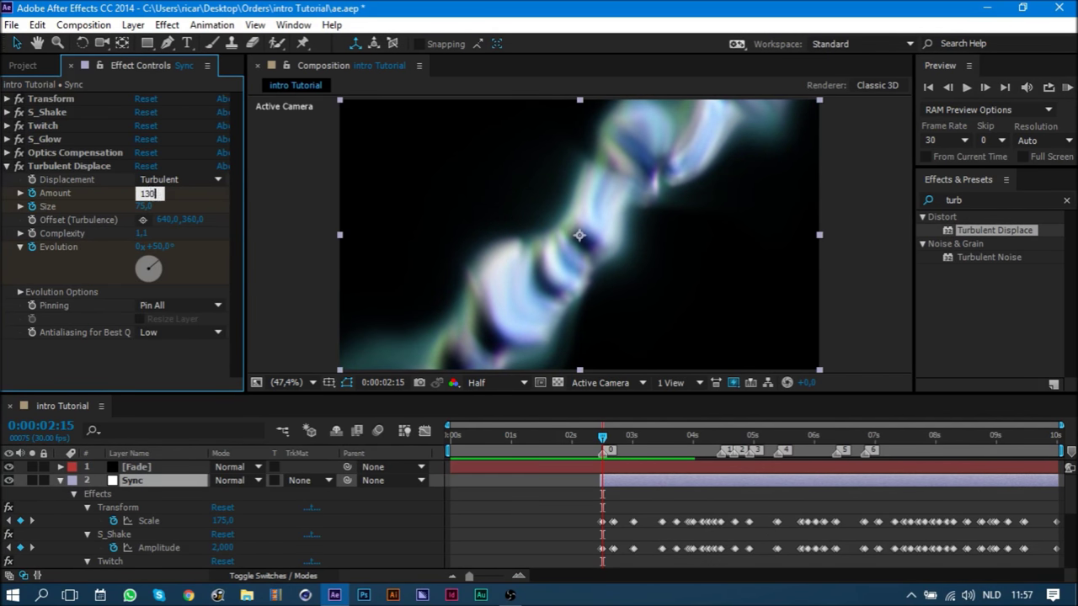
key(Return)
key(space)
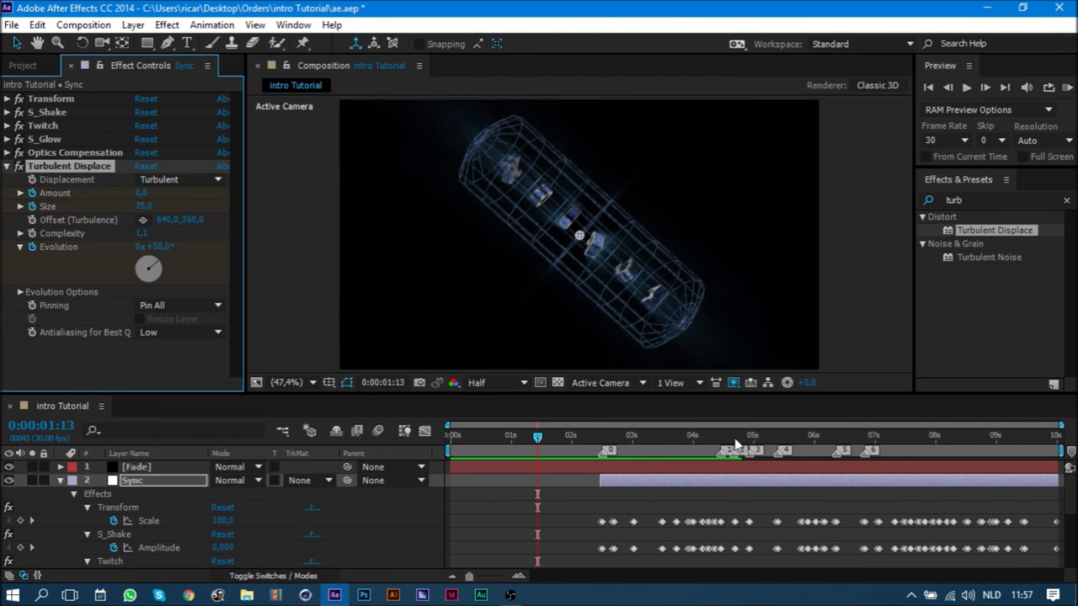
- Keyframe Turbulent Displace Amount 0 at 0:00:05:11 and Amount 150, Size 111 at 0:00:05:12
drag(735, 444, 787, 455)
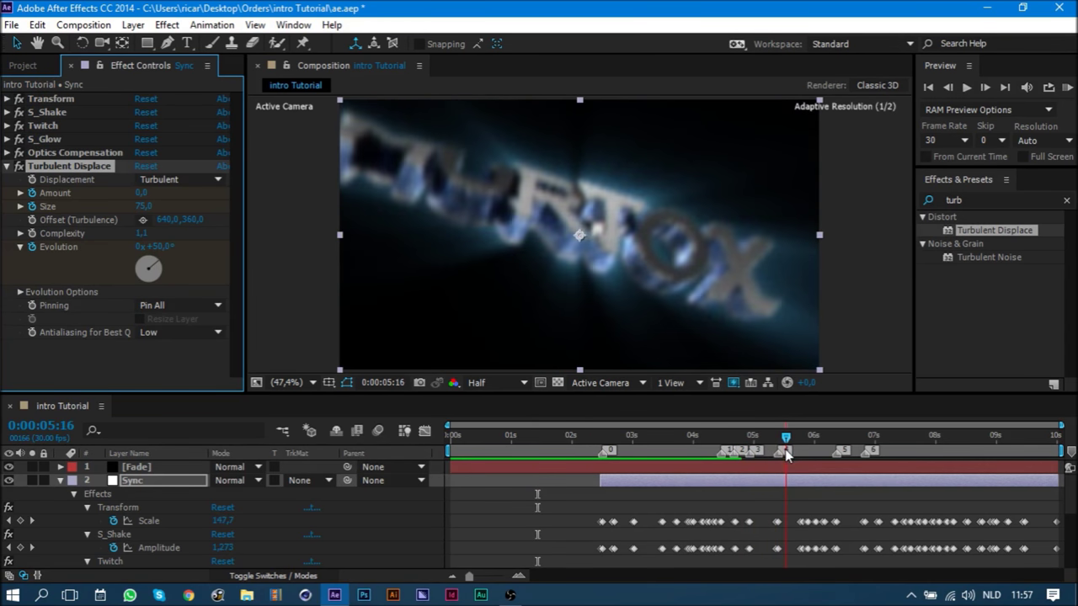
drag(788, 455, 778, 452)
click(146, 207)
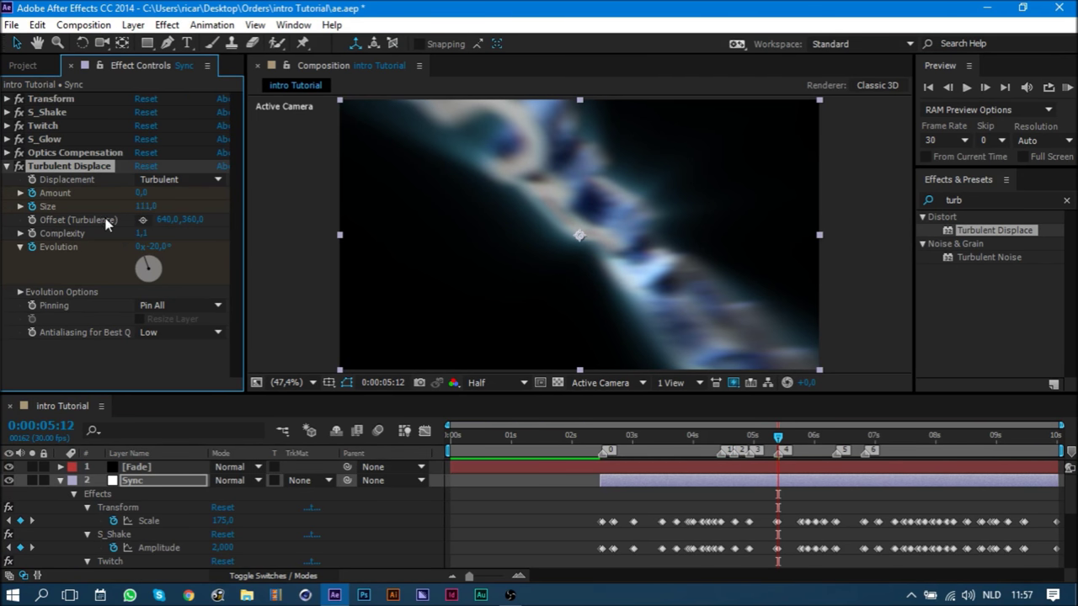
click(142, 193)
text(150)
key(Return)
key(Page_Up)
click(145, 192)
key(Return)
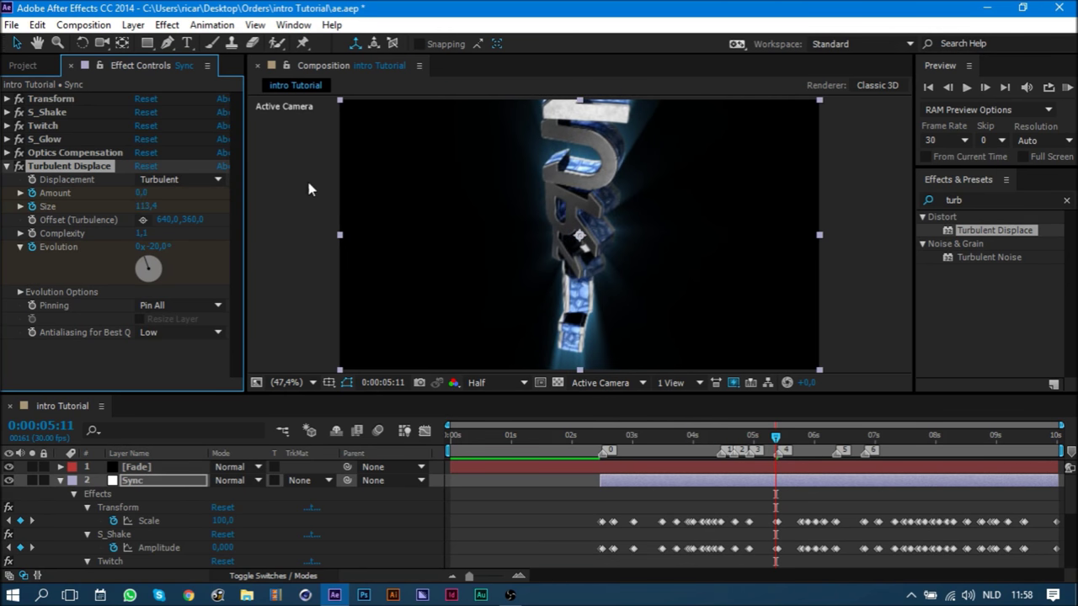
key(Page_Down)
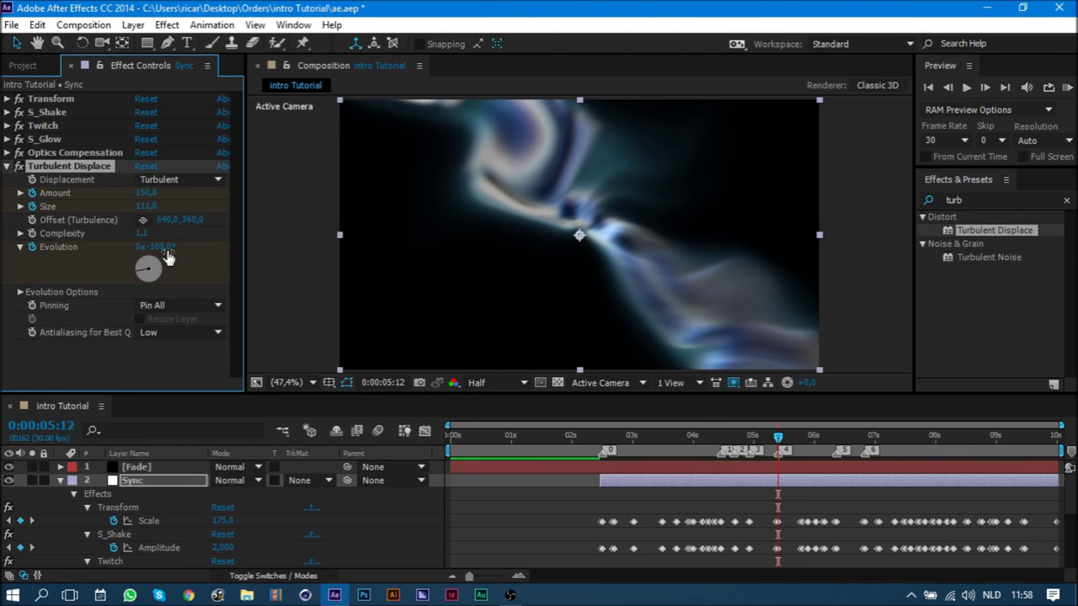
- At 0:00:05:26 set Size 300, Evolution 0° and Amount 0, then preview the burst
drag(811, 454, 806, 438)
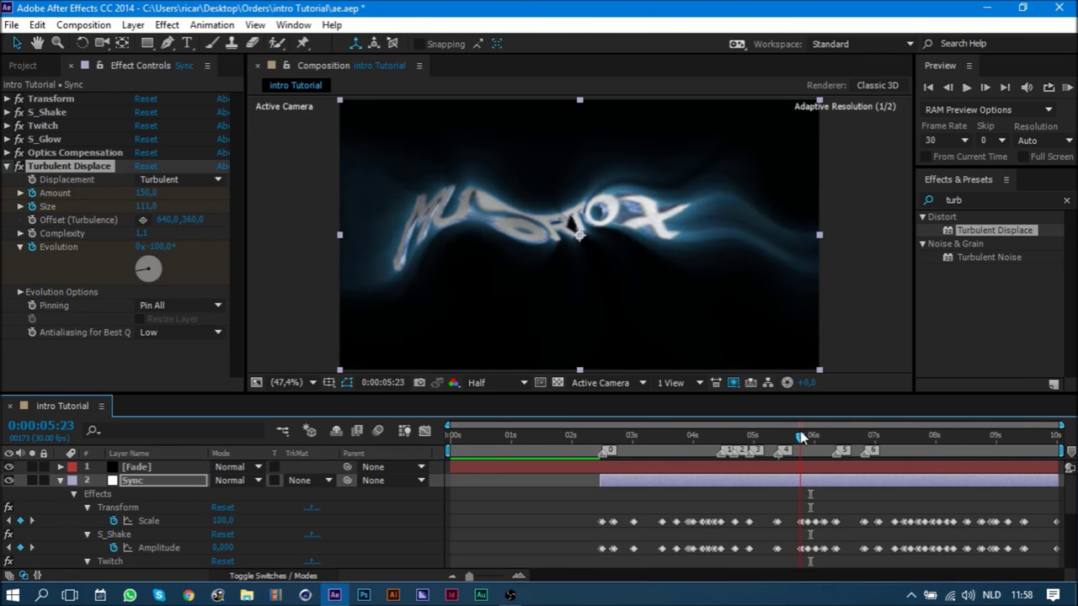
click(147, 207)
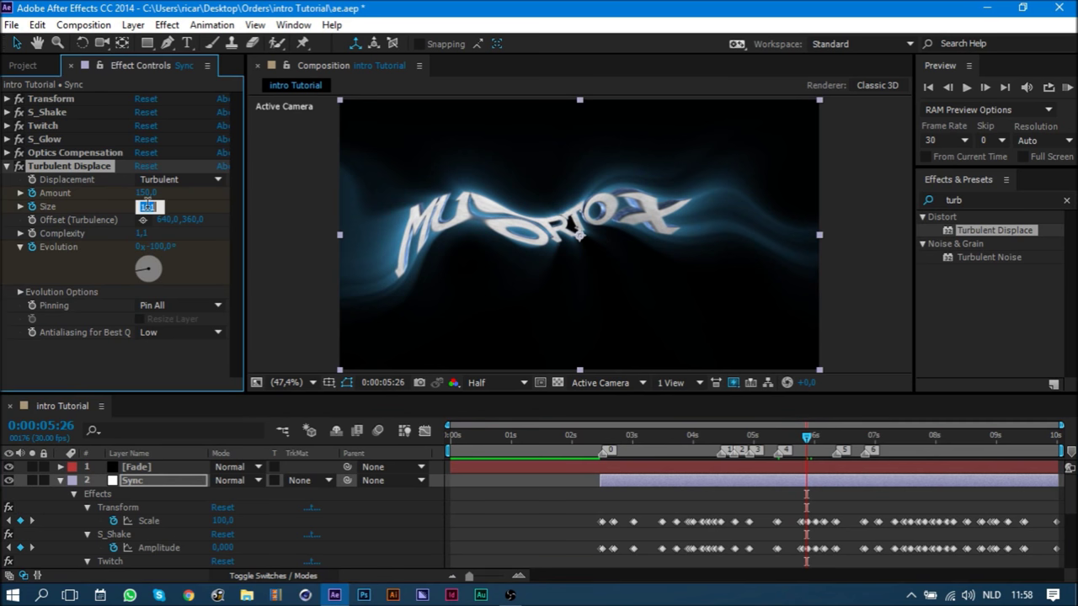
text(300)
key(Return)
click(162, 246)
text(0)
key(Return)
click(147, 193)
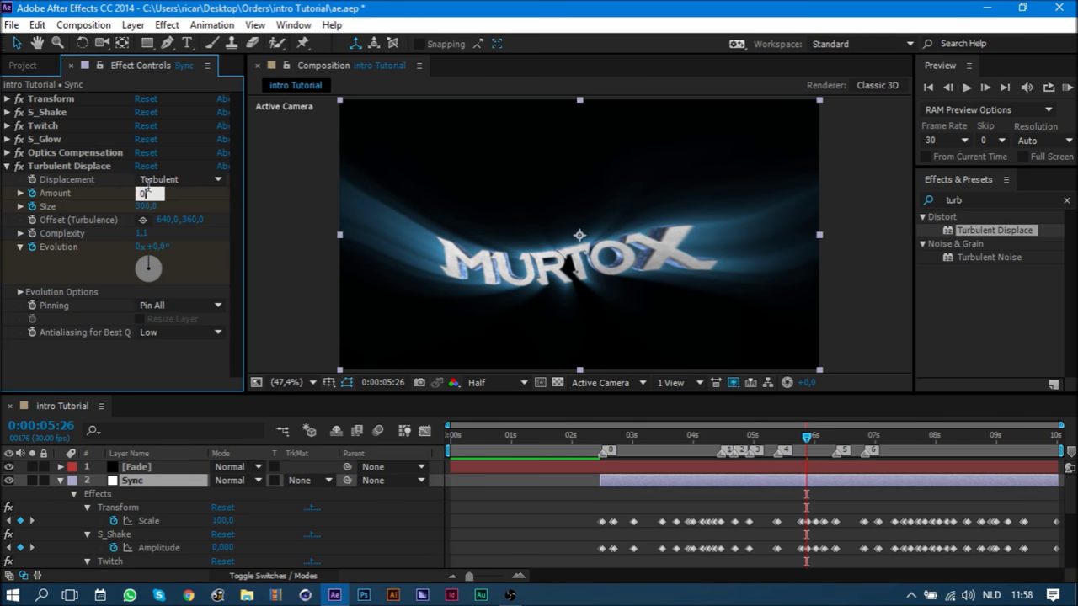
key(Return)
key(space)
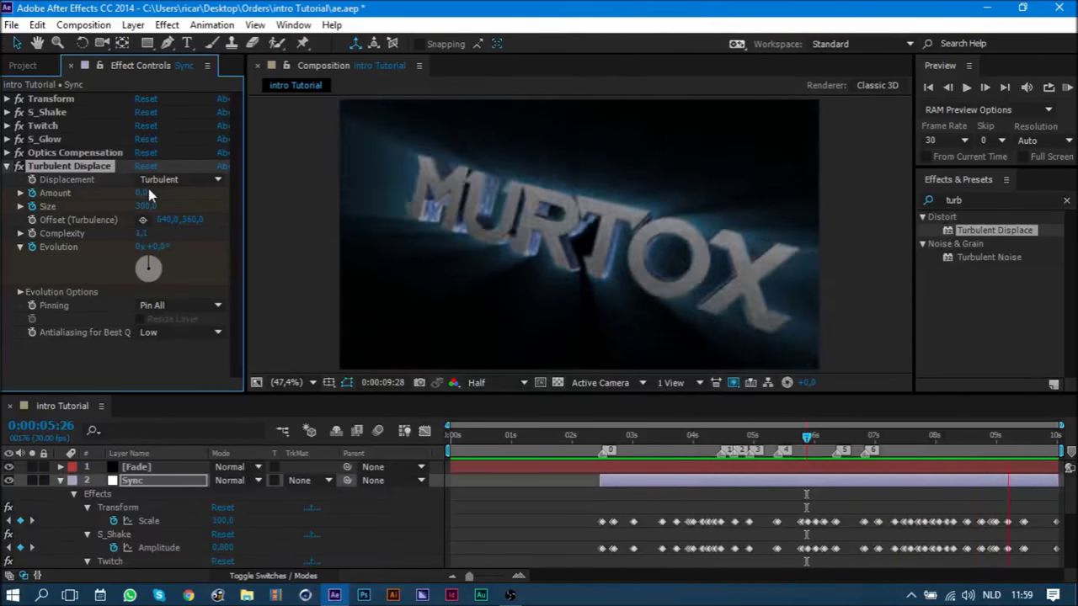
- Import High Displace Shockwave.mp4 from the DATA (D:) drive and add it to intro Tutorial
key(space)
click(23, 65)
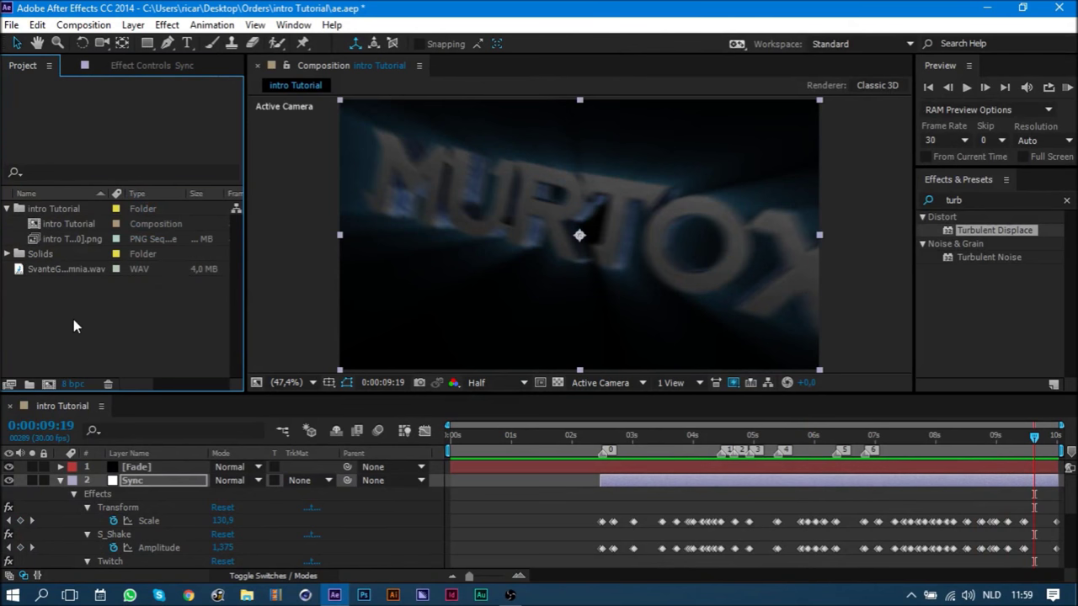
double_click(70, 318)
click(181, 321)
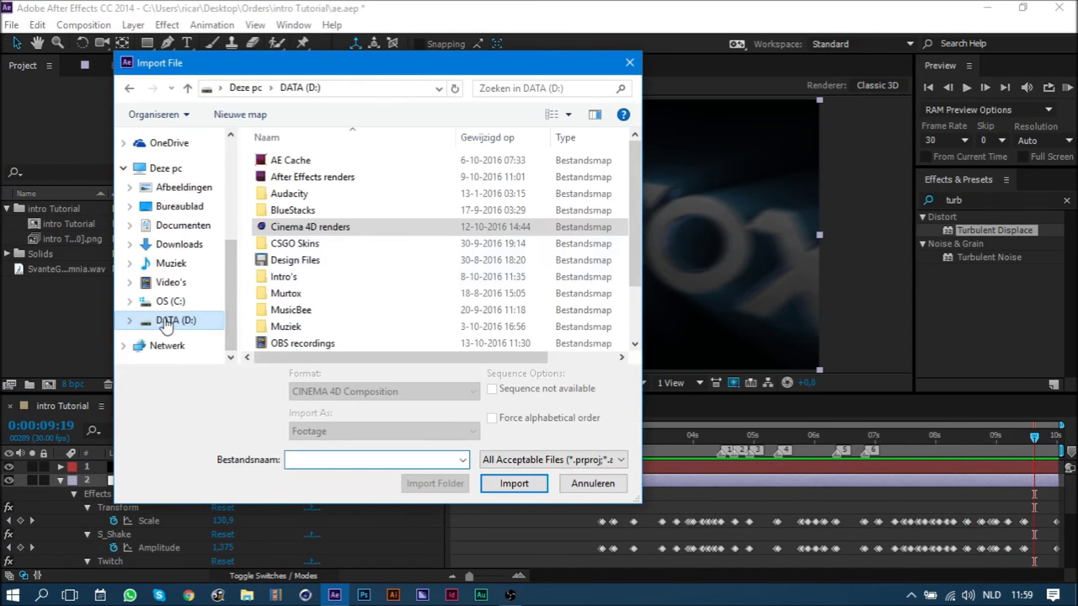
double_click(330, 266)
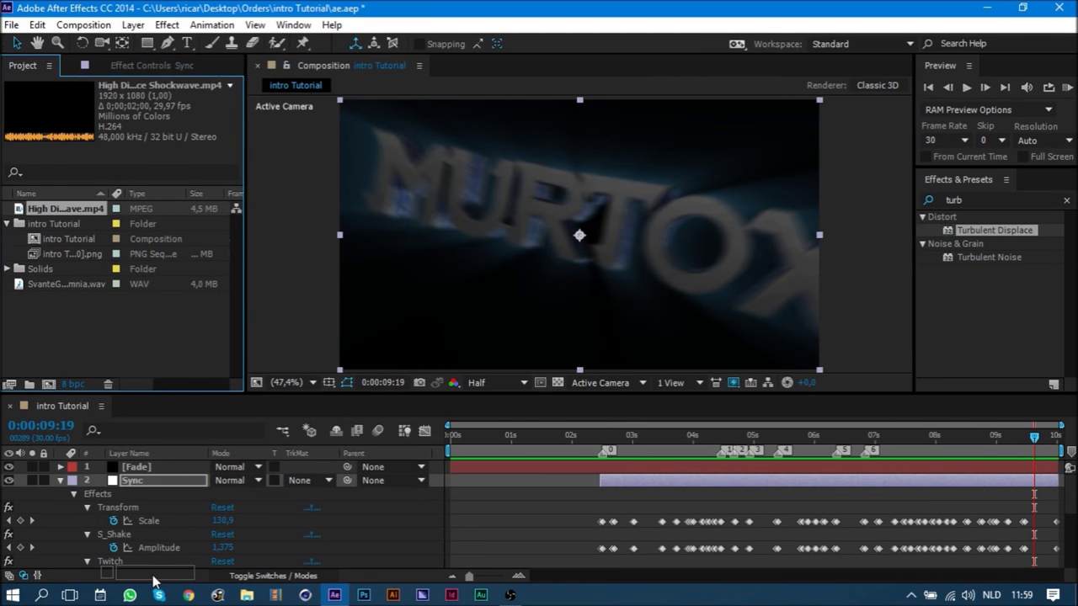
scroll(166, 523, down, 5)
mouse_move(182, 596)
mouse_down()
mouse_move(163, 583)
mouse_move(170, 556)
mouse_up()
- Set the shockwave layer's blend mode to Add and its Position to 0,0
click(252, 560)
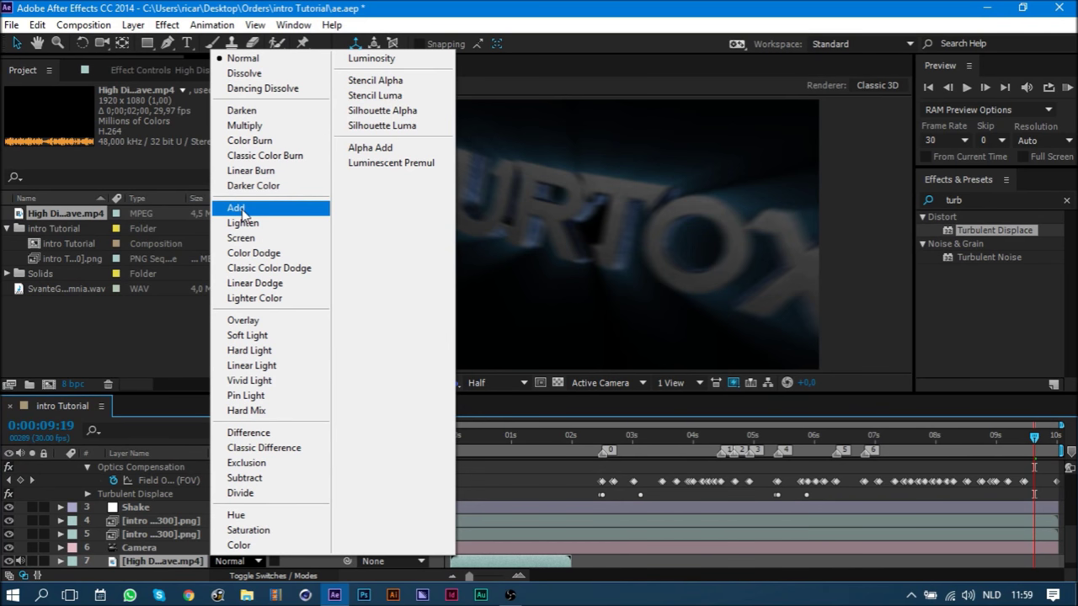
click(243, 211)
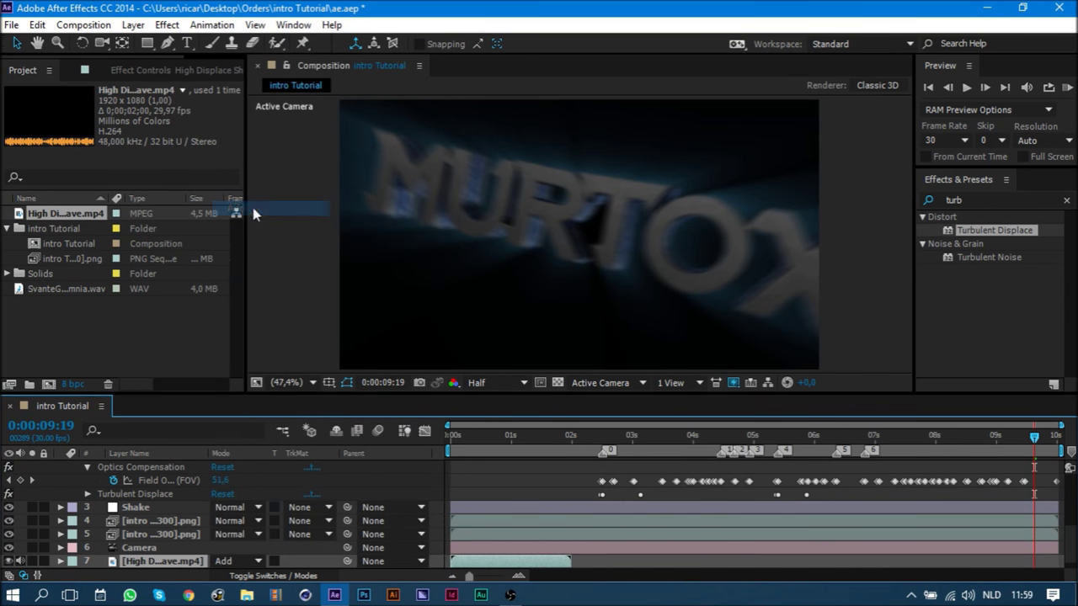
click(290, 571)
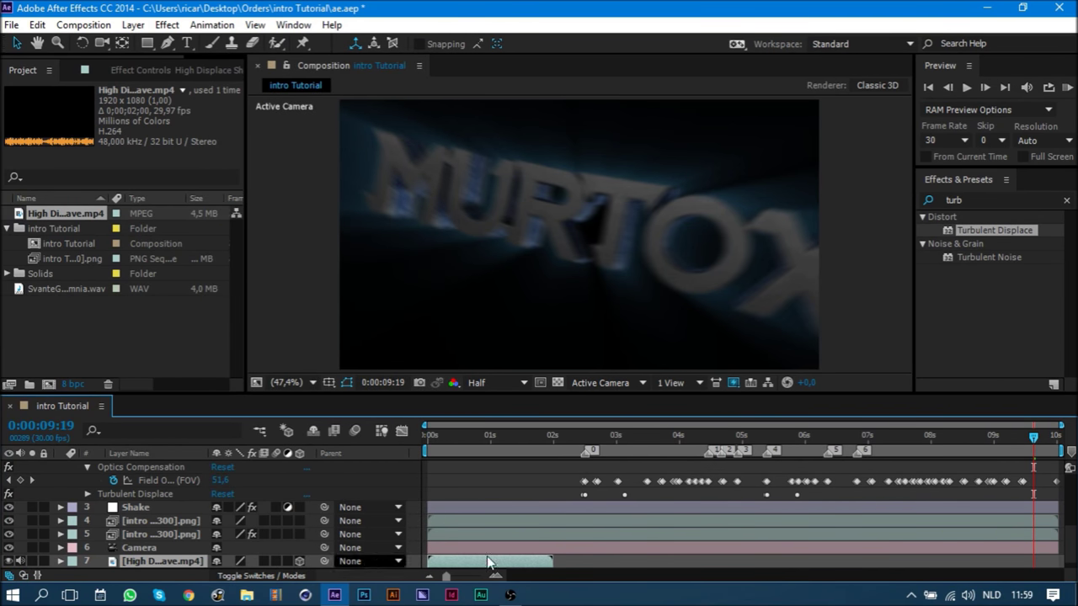
scroll(603, 508, down, 1)
key(p)
click(222, 561)
key(Tab)
text(0)
key(Return)
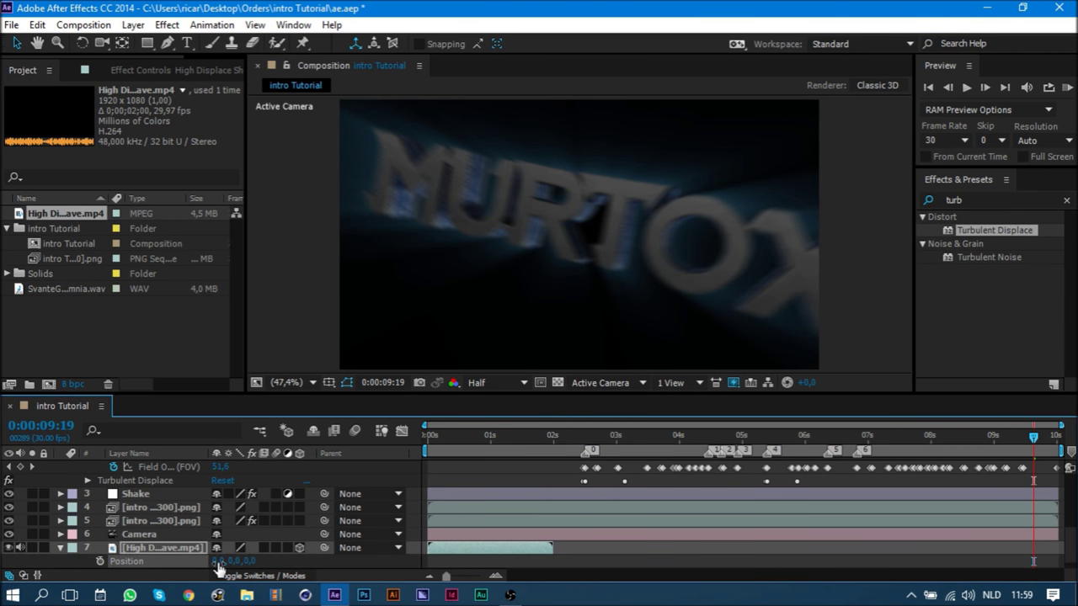
- Slide the shockwave clip so it starts at 0:00:02:16
click(60, 549)
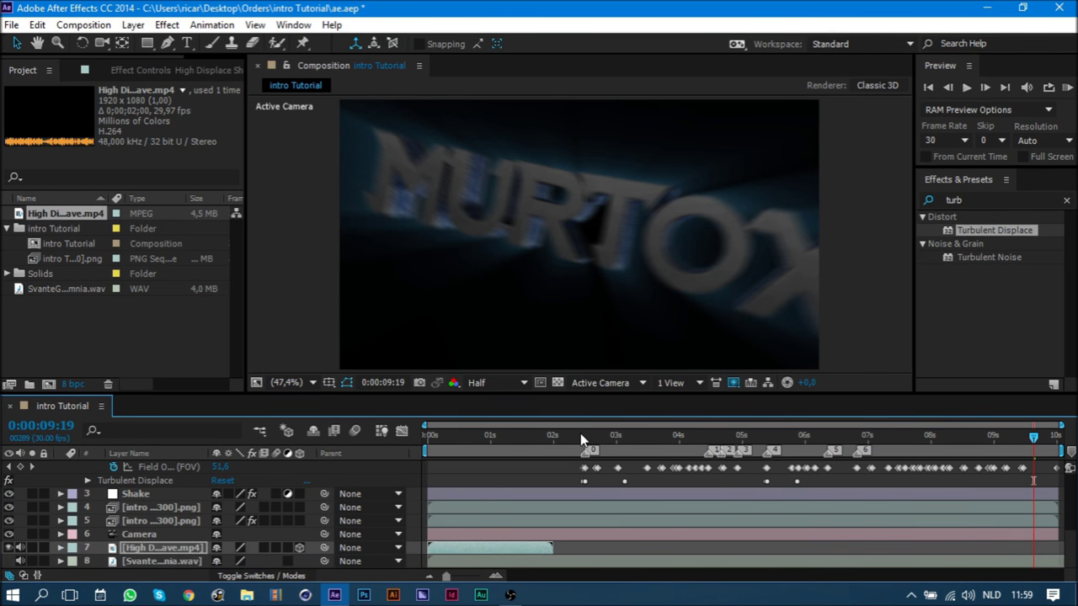
click(582, 436)
drag(584, 438, 587, 438)
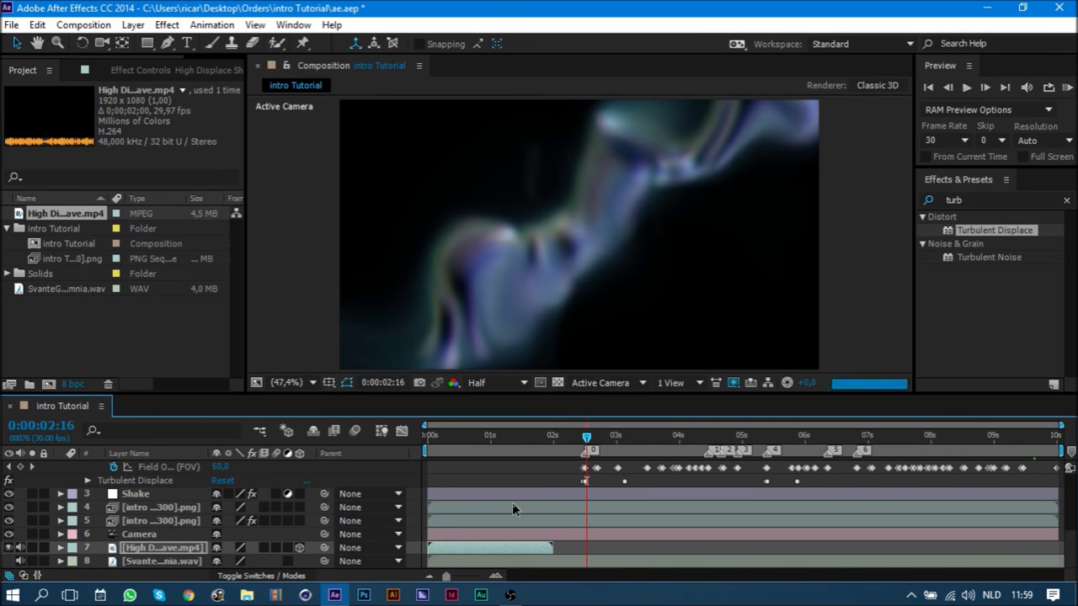
drag(478, 548, 618, 547)
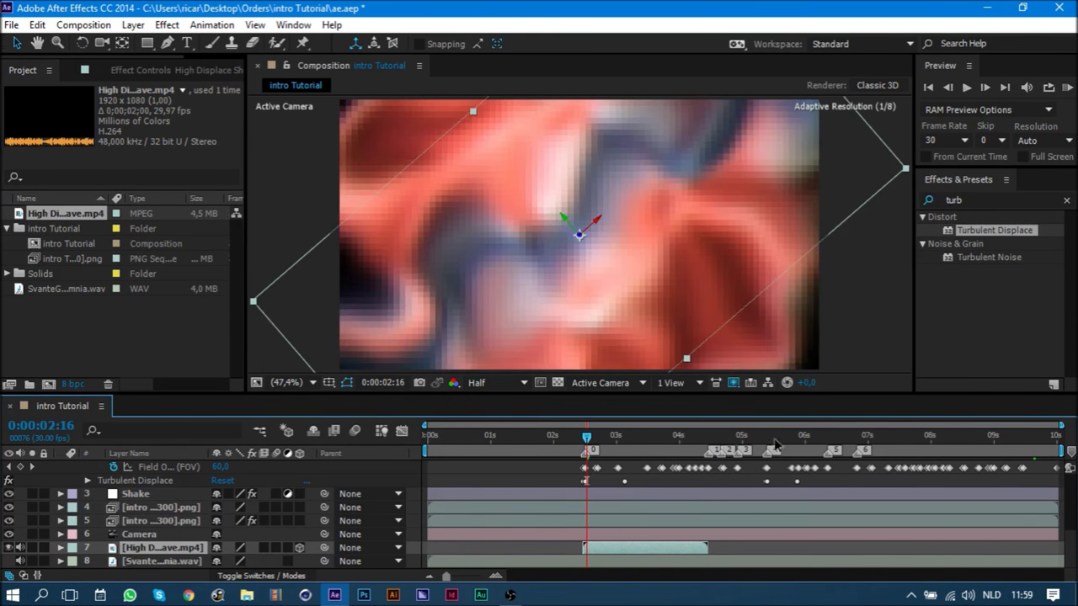
- Apply Color Balance (HLS) with Hue +210° to tint the shockwave blue, then preview
click(977, 200)
text(color ba)
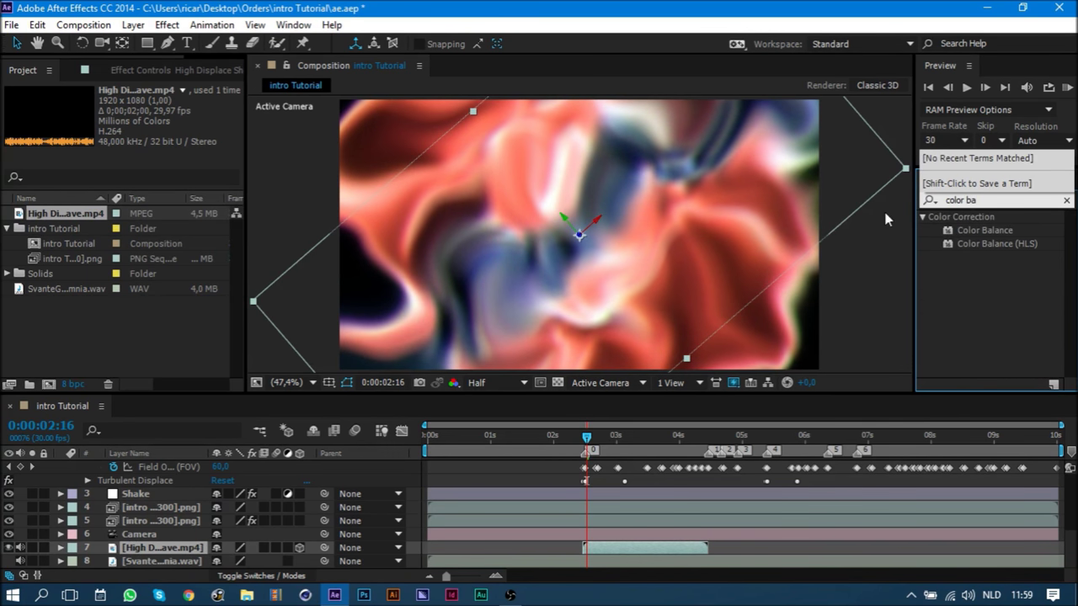
double_click(1016, 245)
drag(149, 137, 163, 173)
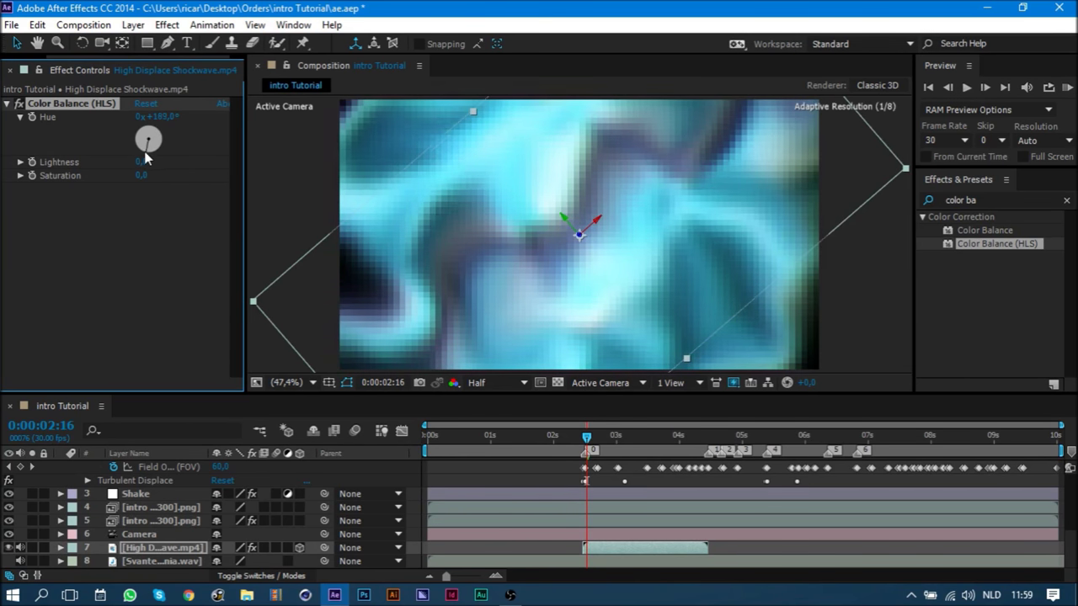
drag(157, 152, 142, 159)
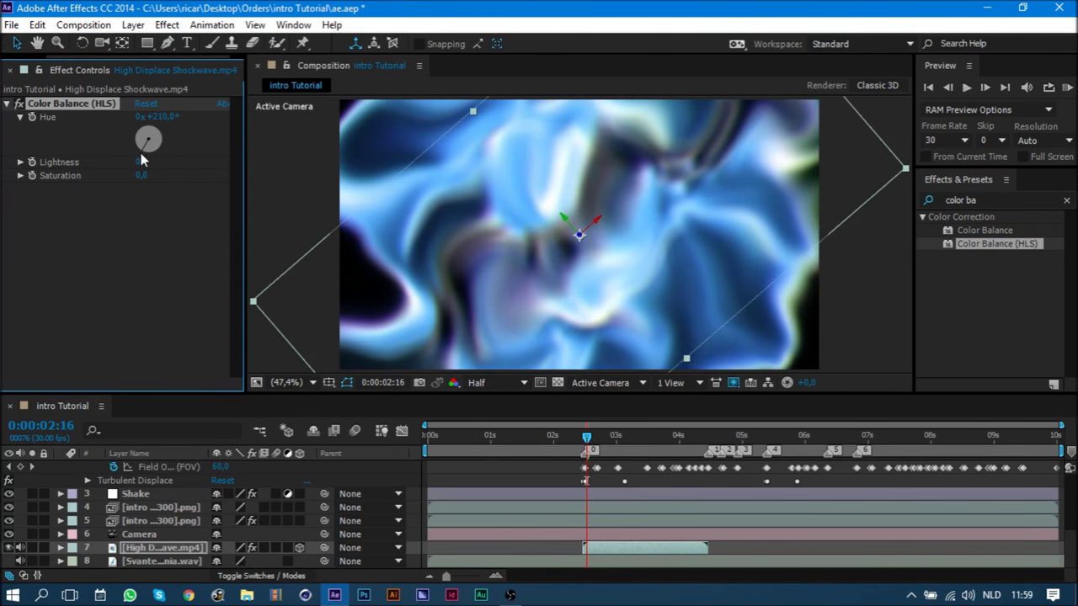
key(KP_0)
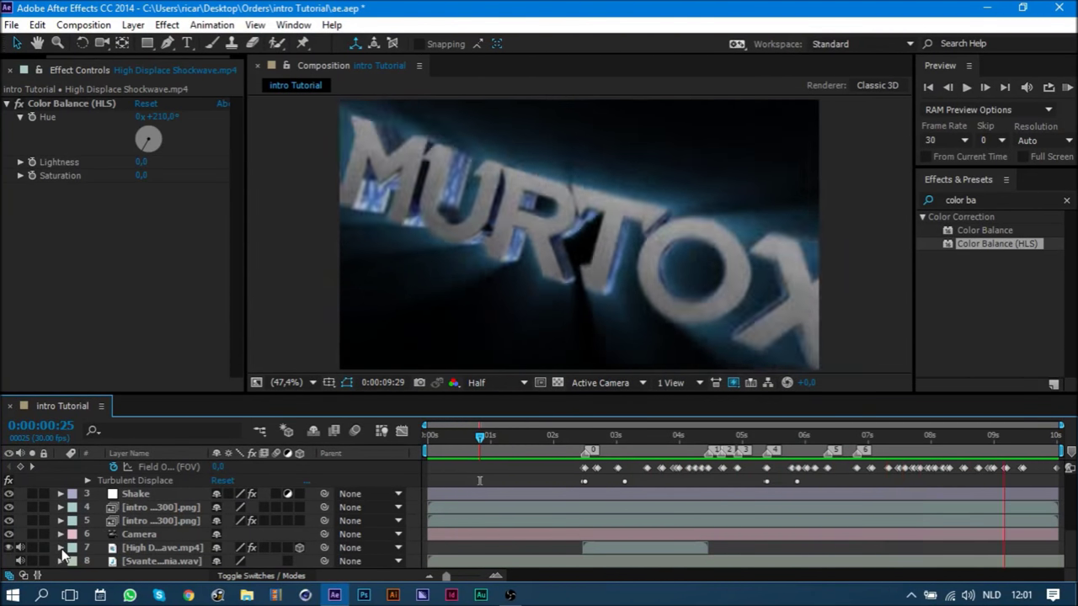
- Save the project and review the Sync layer's keyframed effects, previewing from 8:02
key(space)
key(ctrl+s)
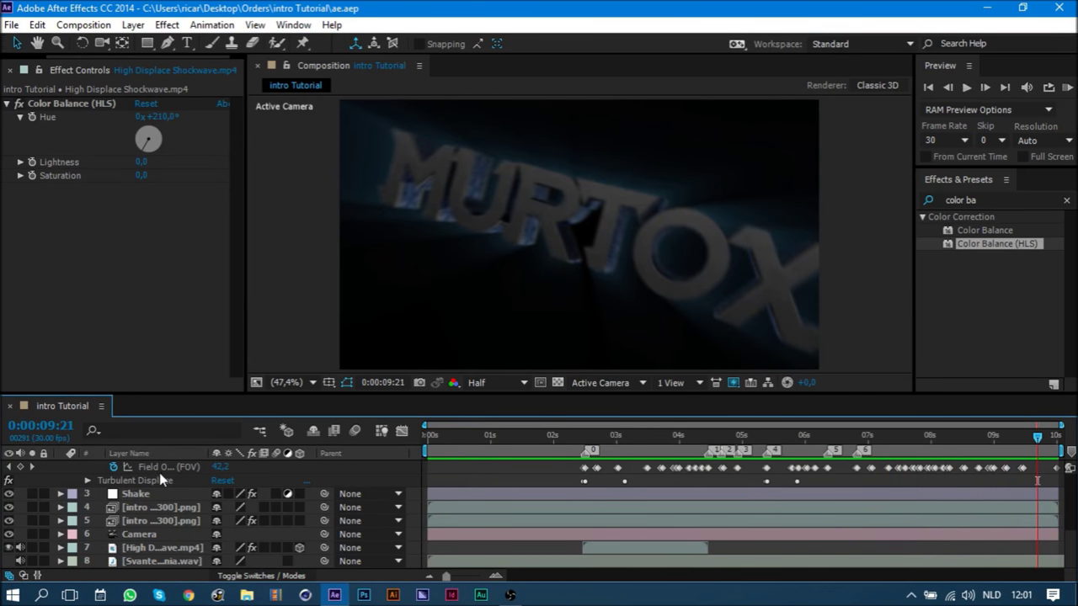
key(u)
scroll(93, 489, up, 3)
click(135, 483)
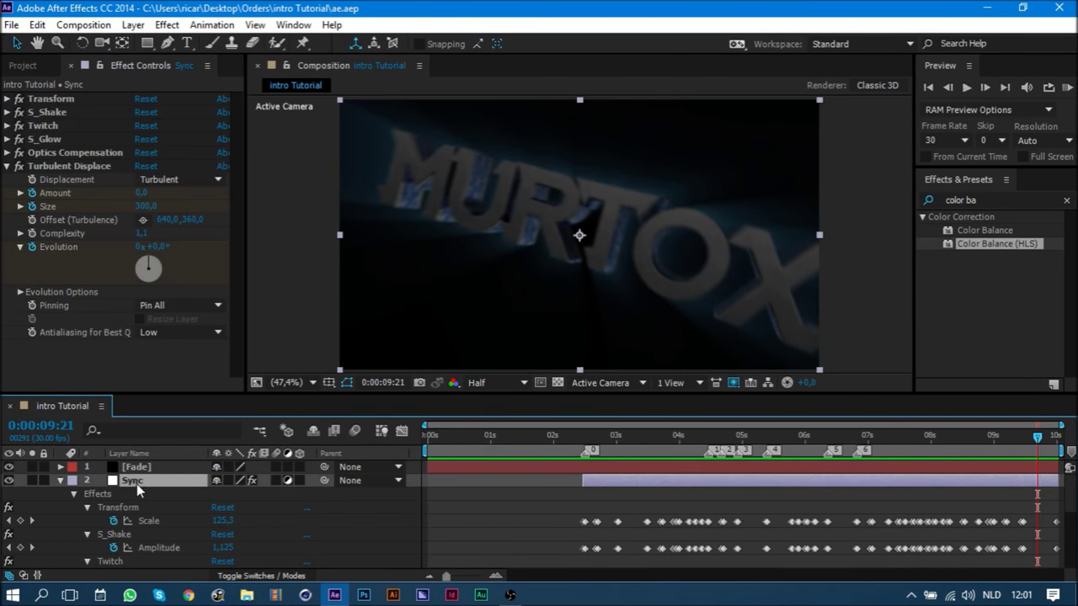
drag(890, 449, 935, 457)
click(61, 480)
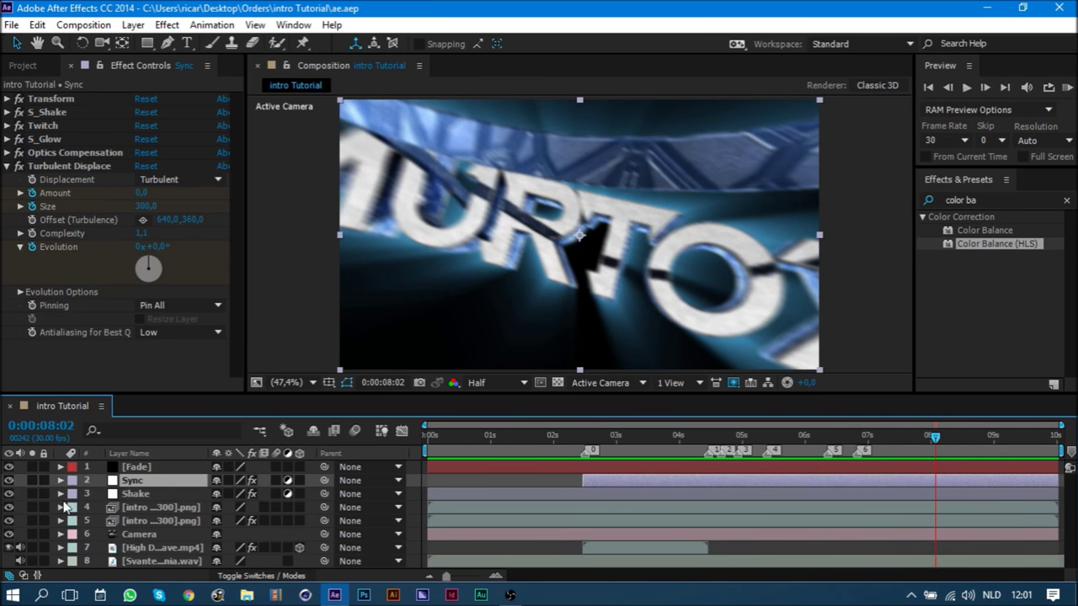
click(154, 558)
key(space)
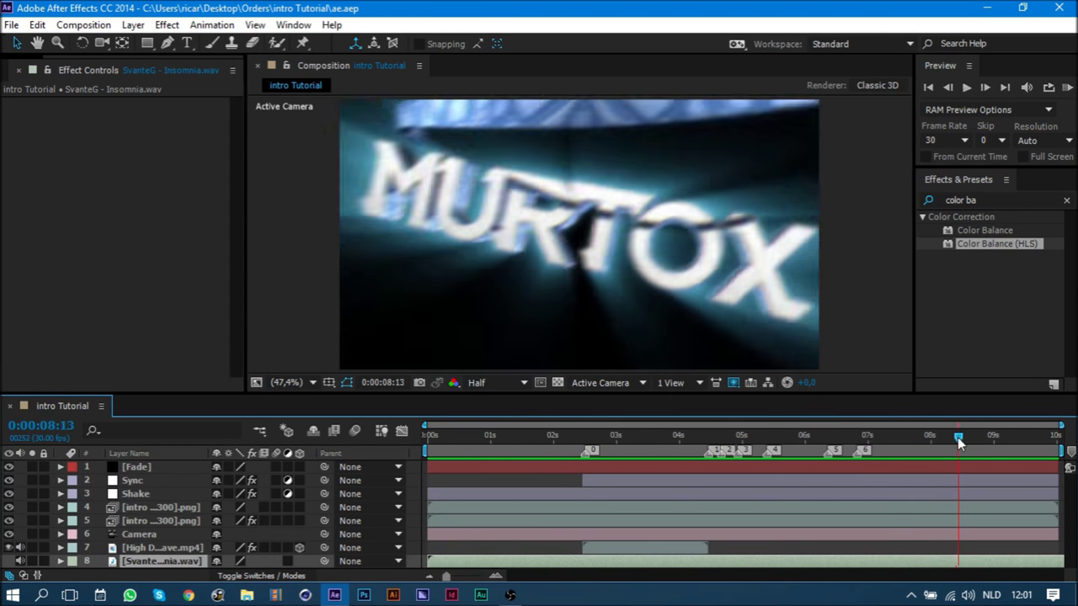
- Preview the MURTOX title from 7:25 and check Sync keyframes up to about 8:26
click(631, 446)
drag(633, 451, 920, 476)
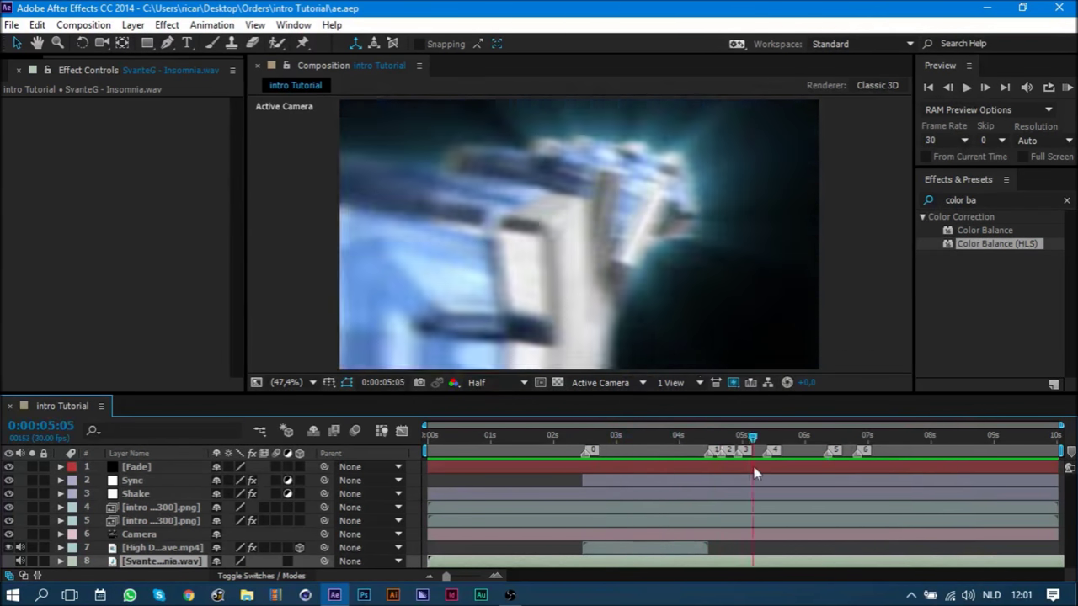
key(space)
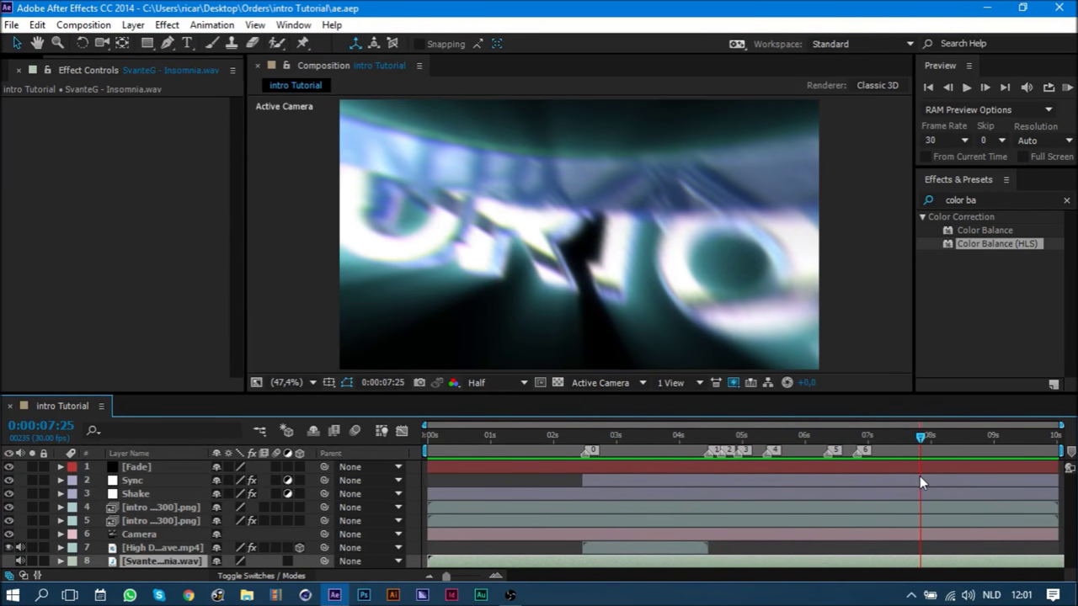
click(169, 480)
key(u)
drag(932, 437, 993, 446)
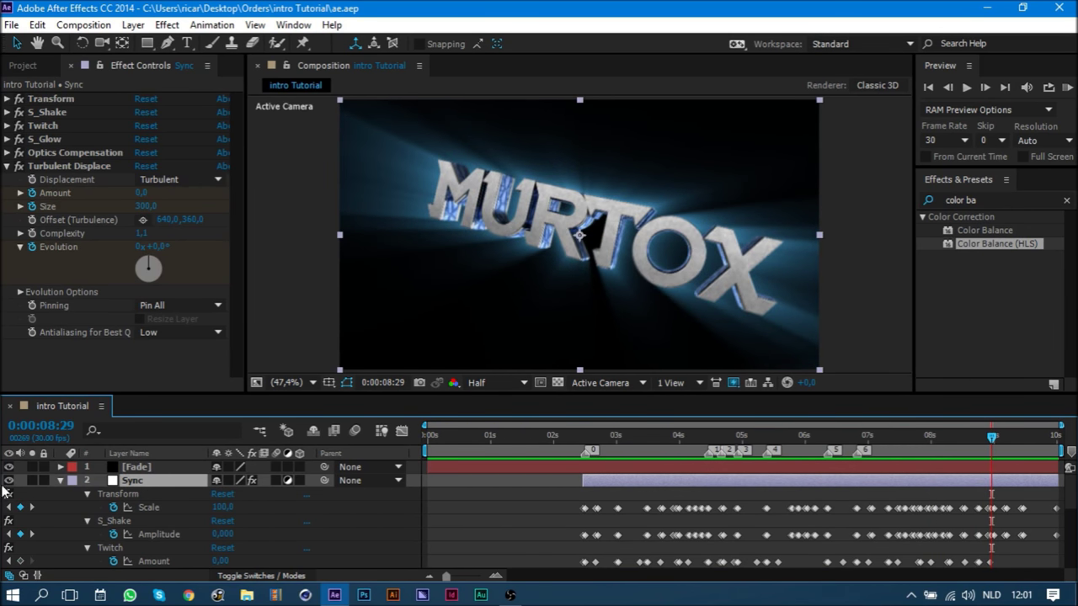
click(61, 480)
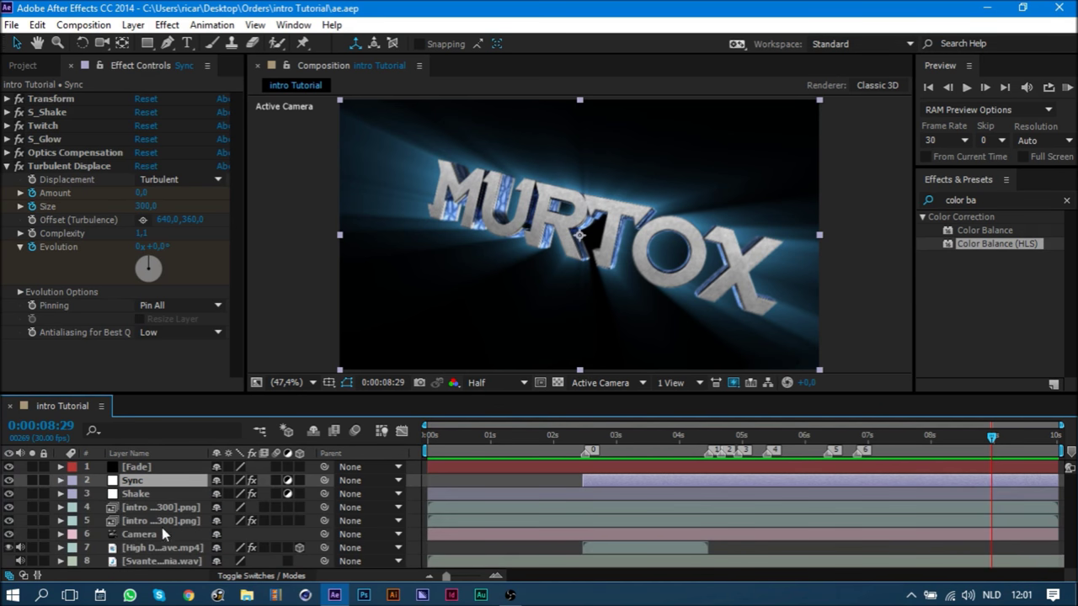
click(194, 561)
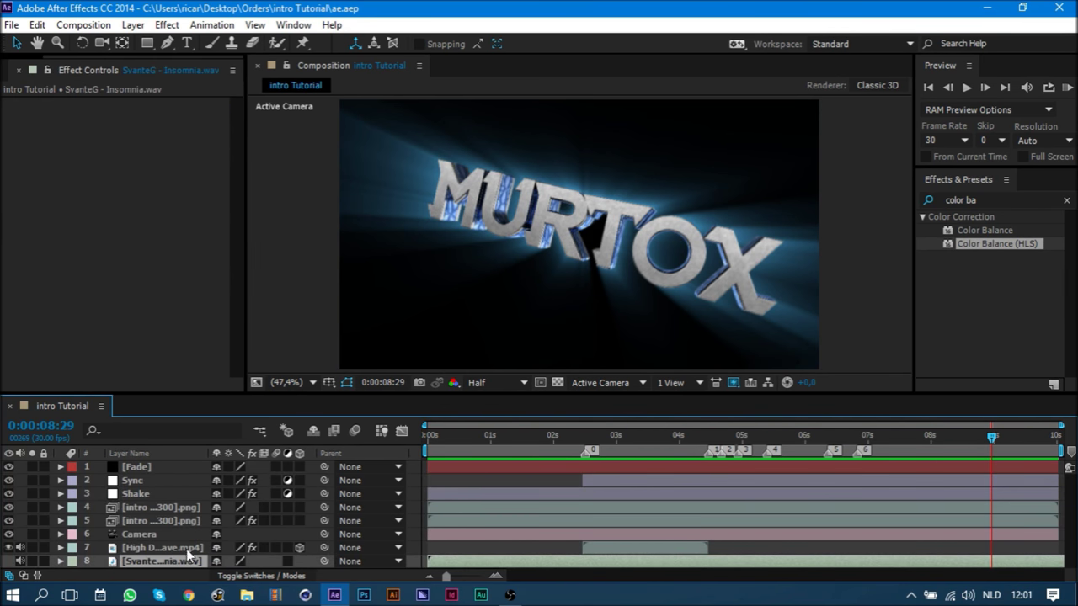
- Create a black solid named Bg and place it below the shockwave video layer
right_click(174, 560)
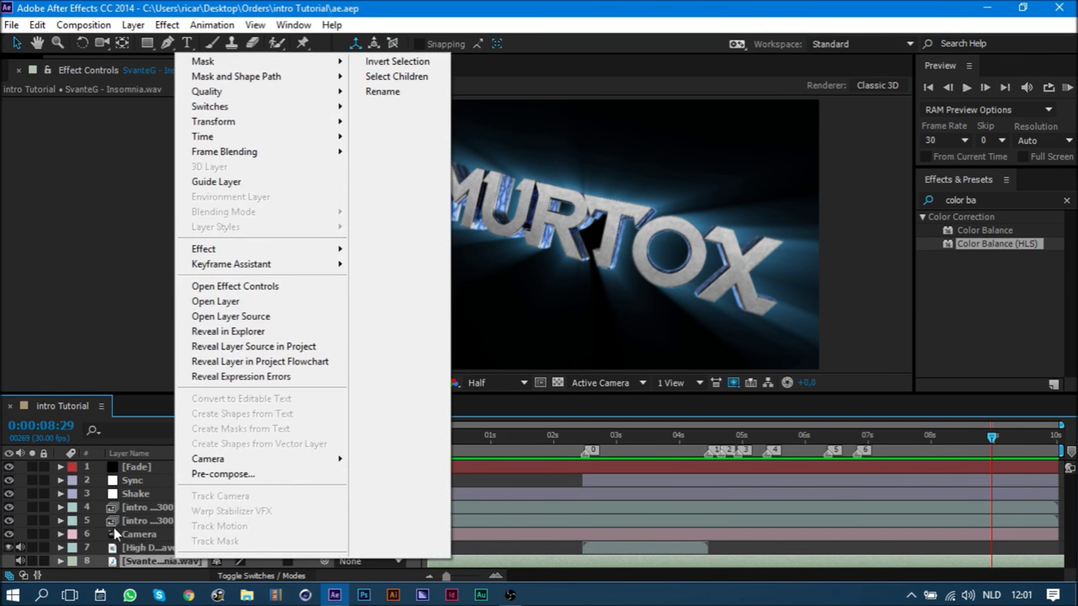
right_click(307, 572)
mouse_move(376, 396)
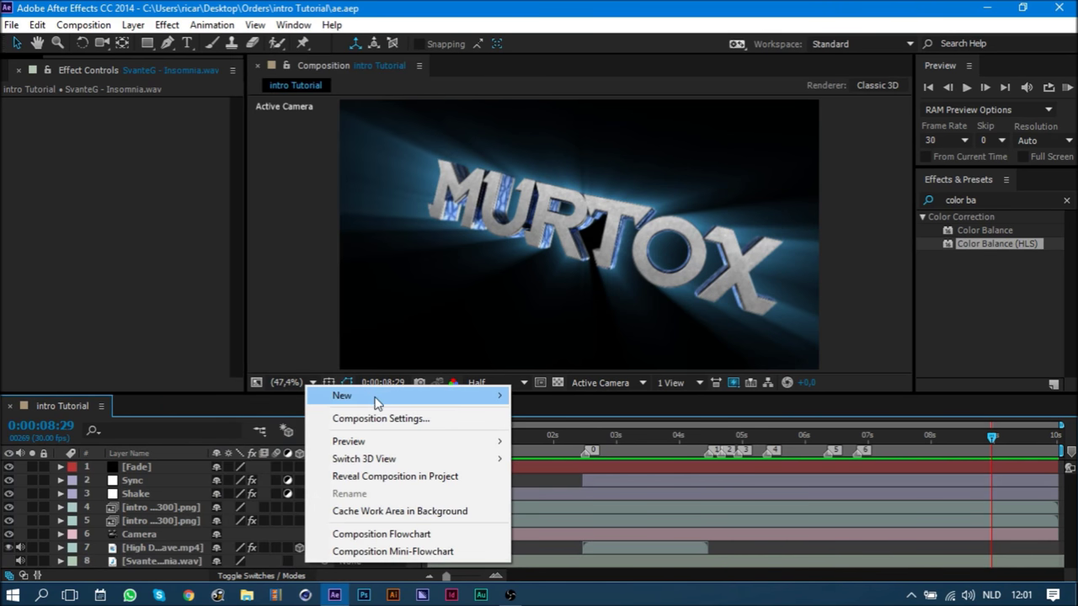
click(566, 429)
text(Bg)
click(568, 437)
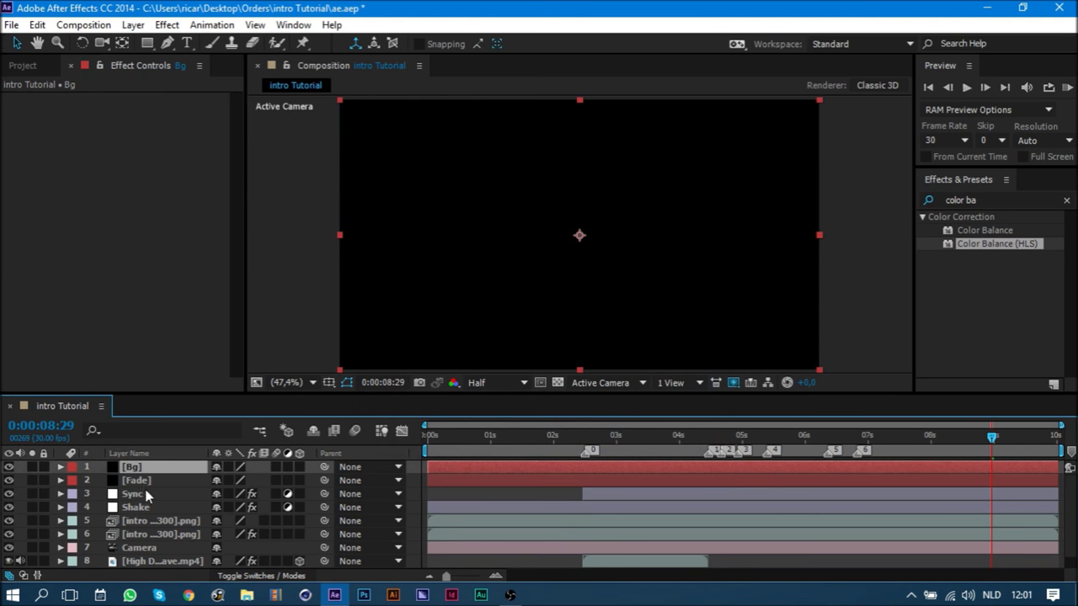
scroll(179, 539, down, 1)
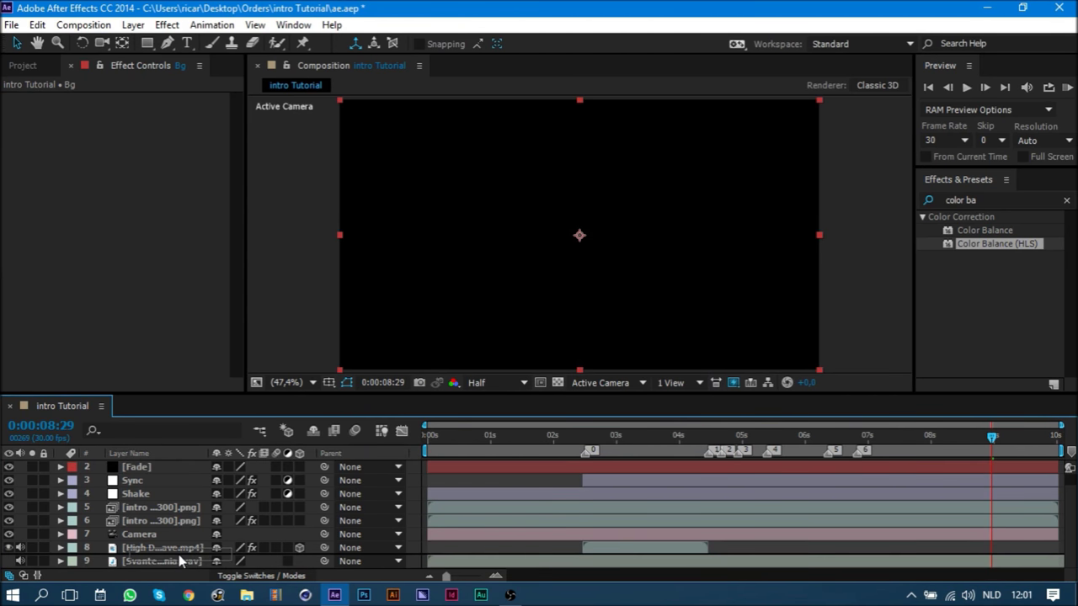
drag(176, 573, 179, 556)
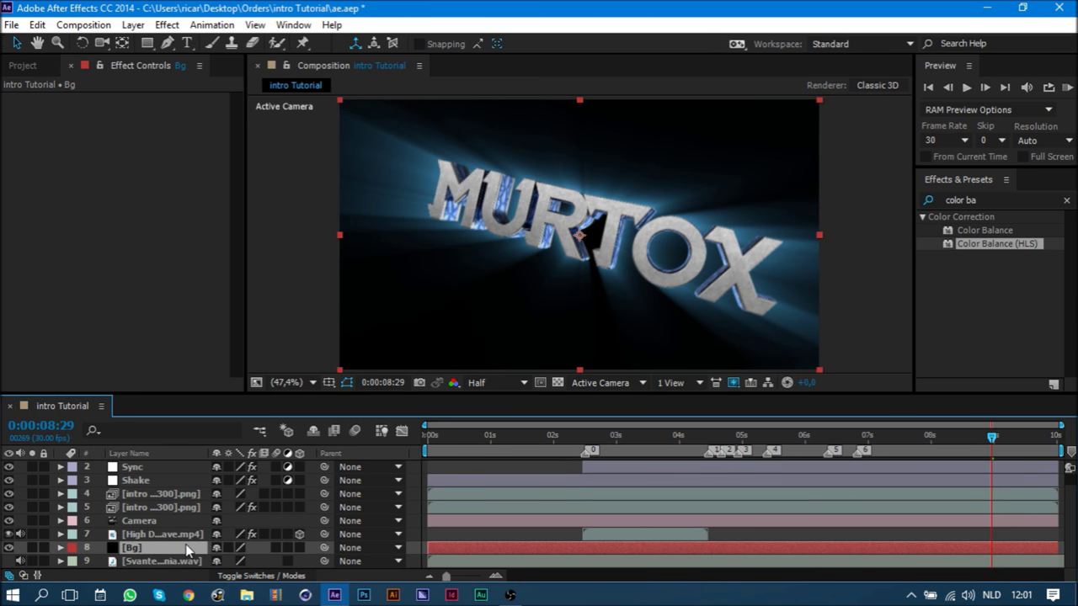
- Duplicate the Bg solid and rename the copy Smoke
key(ctrl+d)
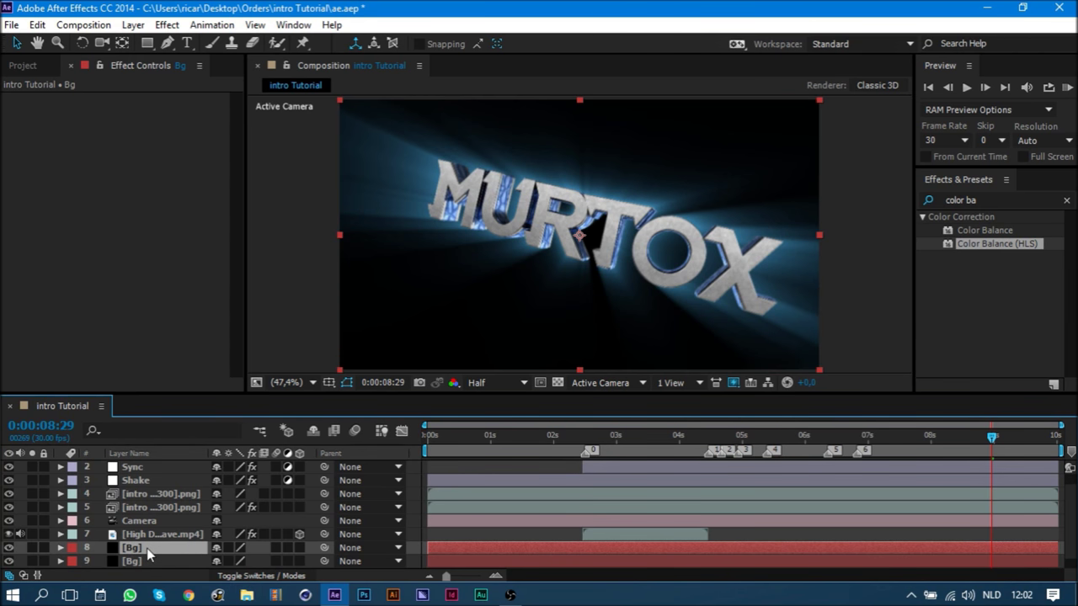
click(510, 595)
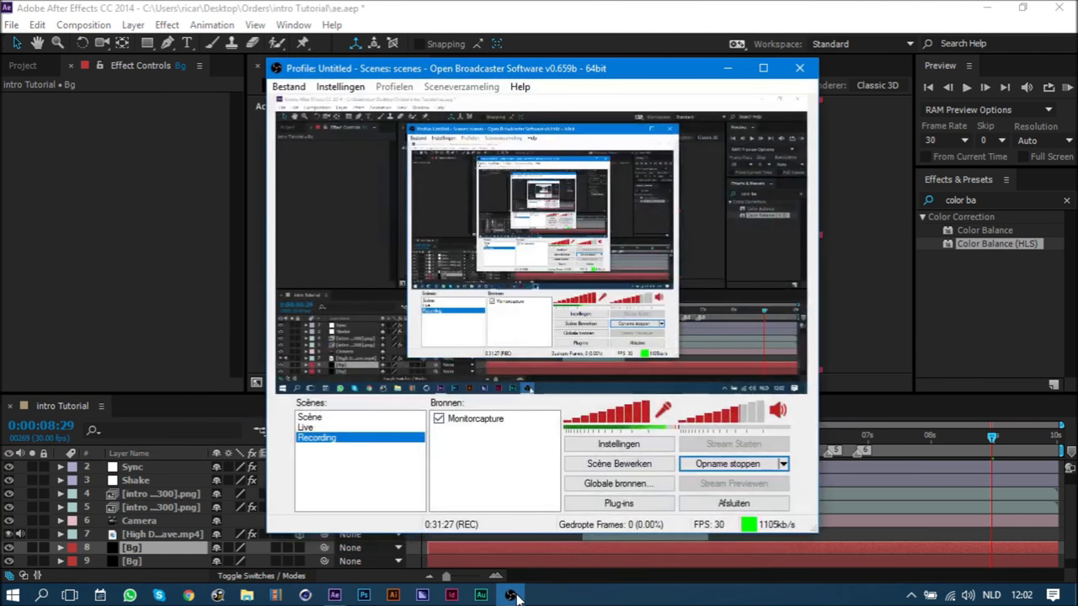
click(516, 596)
key(Return)
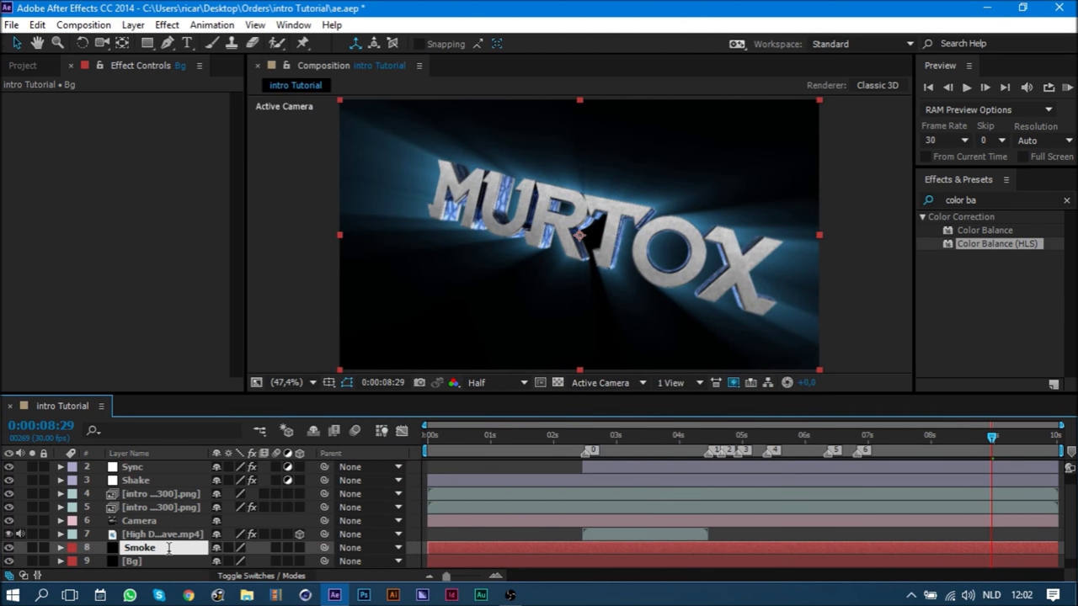
- Apply Trapcode Form to the Smoke layer with Disperse 2000 and Twist 20
key(Return)
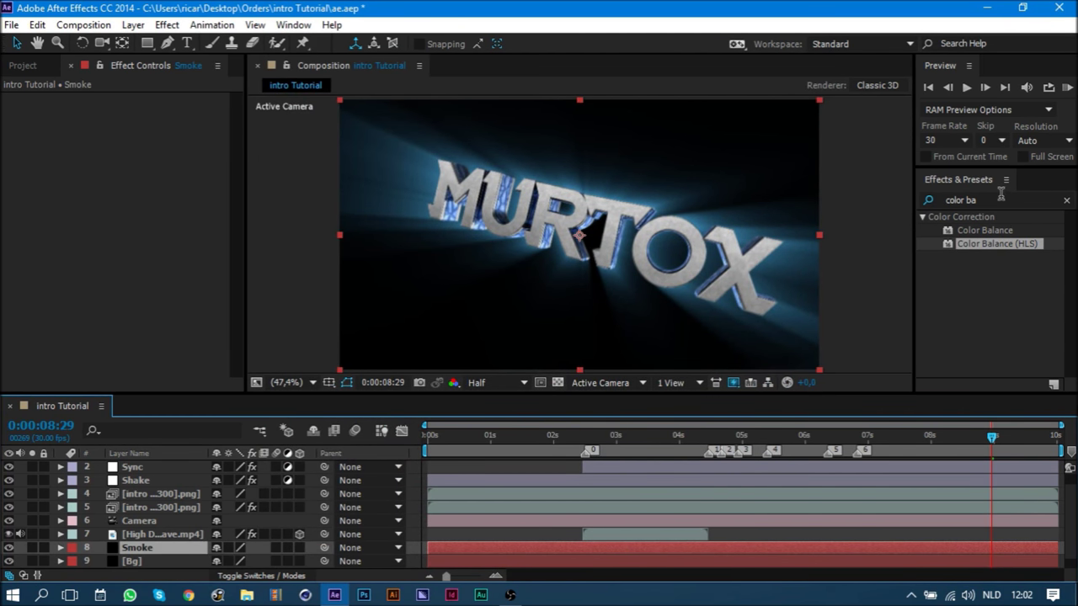
click(1001, 200)
text(fo)
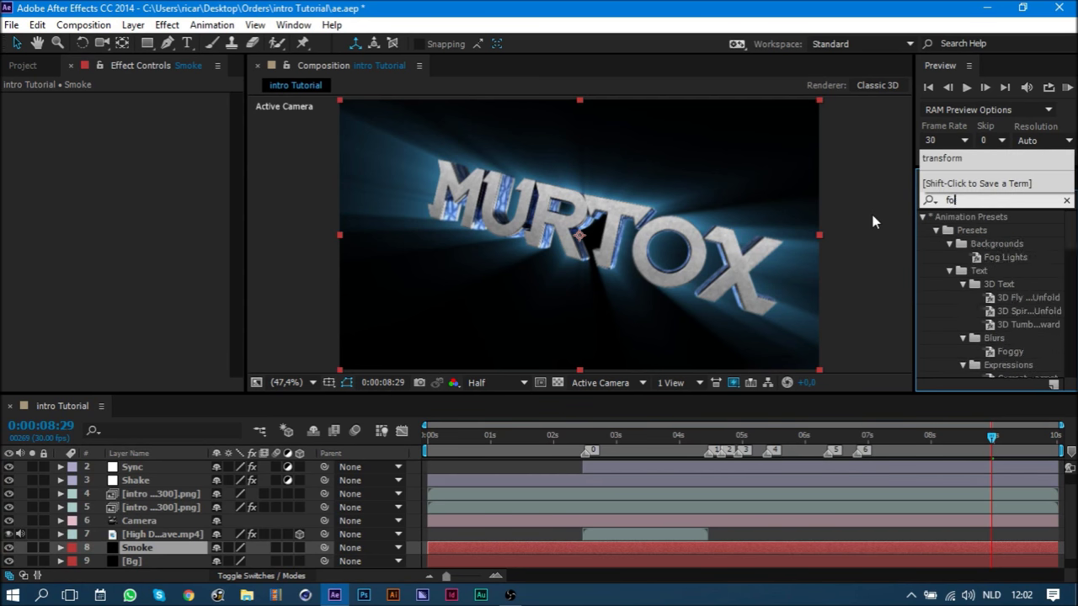
text(rm)
double_click(967, 371)
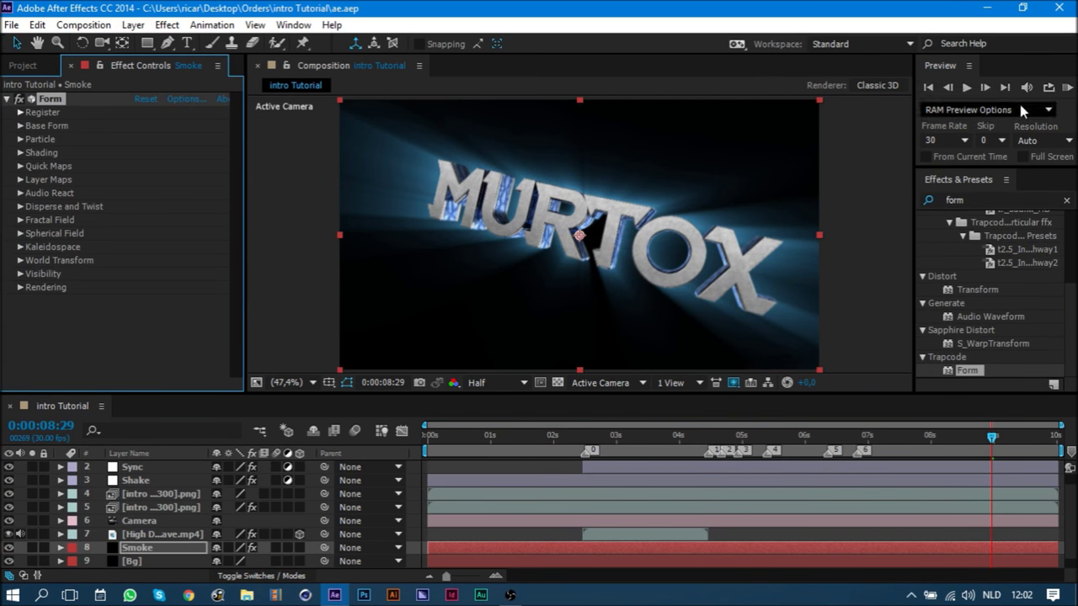
click(20, 207)
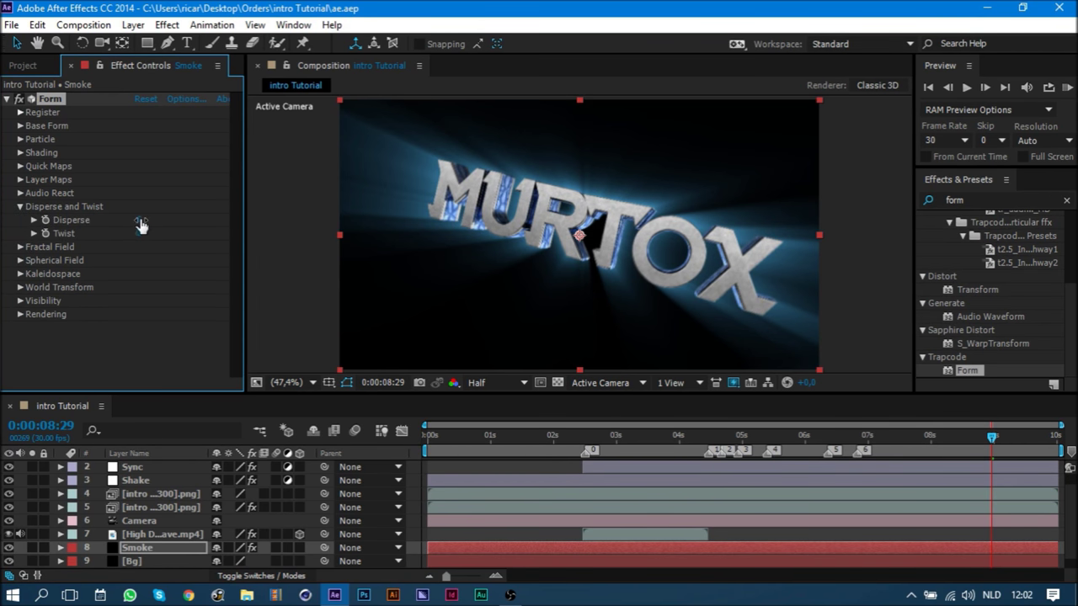
click(139, 221)
key(Tab)
key(Return)
click(20, 207)
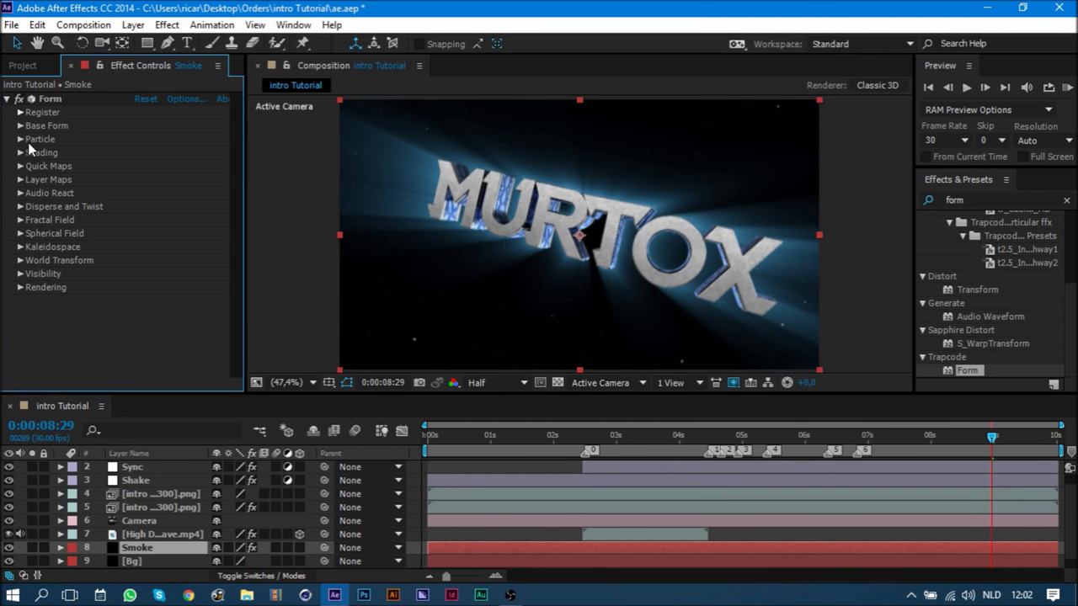
- Make Form particles Cloudlets with Opacity 1, Size 222, dark grey colour and Feather 100
click(20, 139)
click(175, 152)
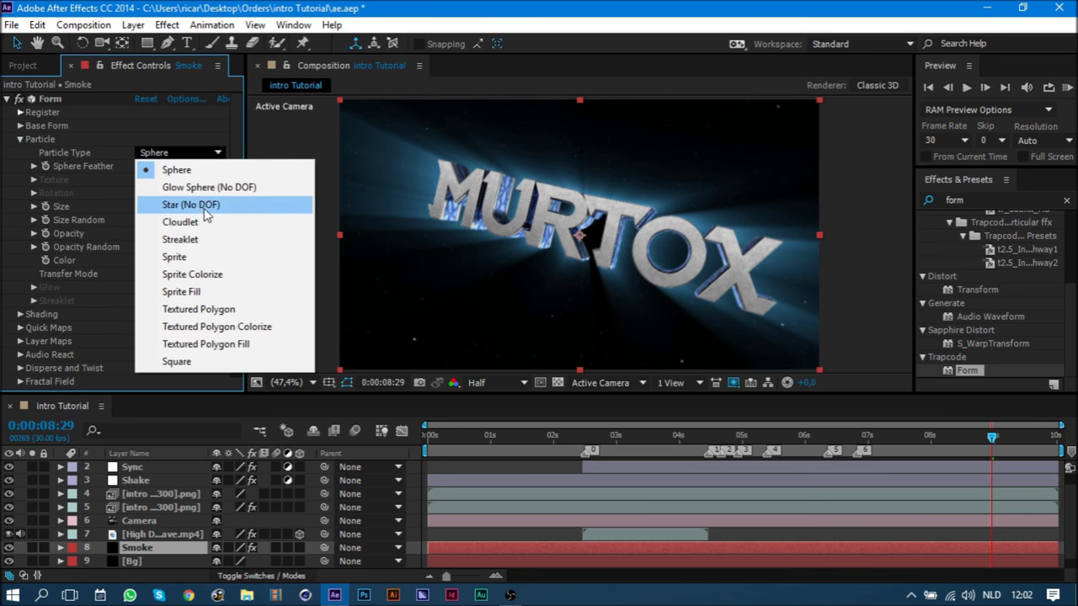
click(172, 222)
drag(145, 234, 135, 234)
text(222)
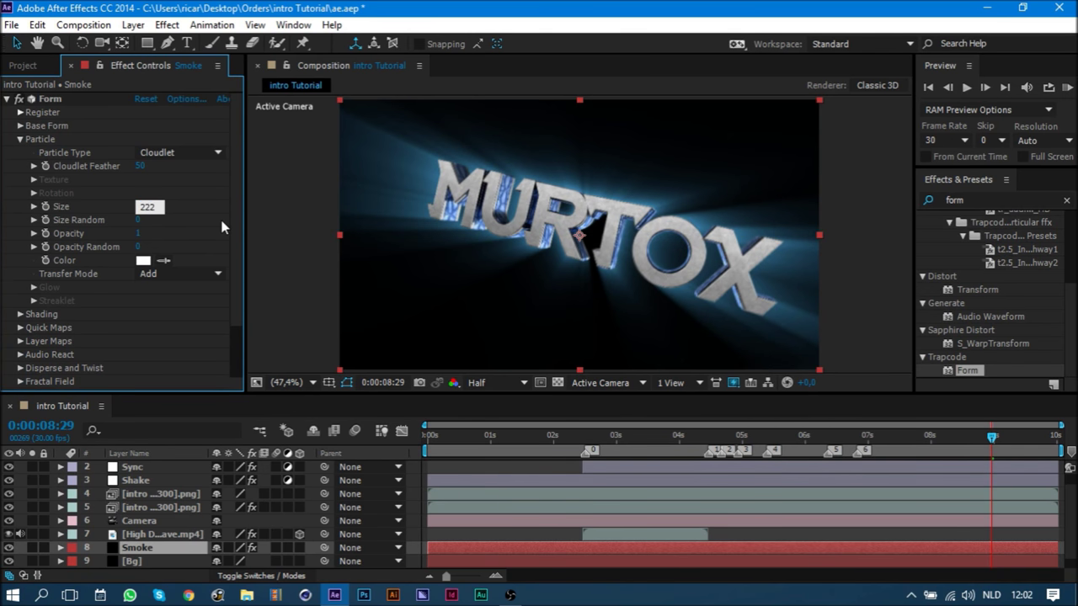
key(Return)
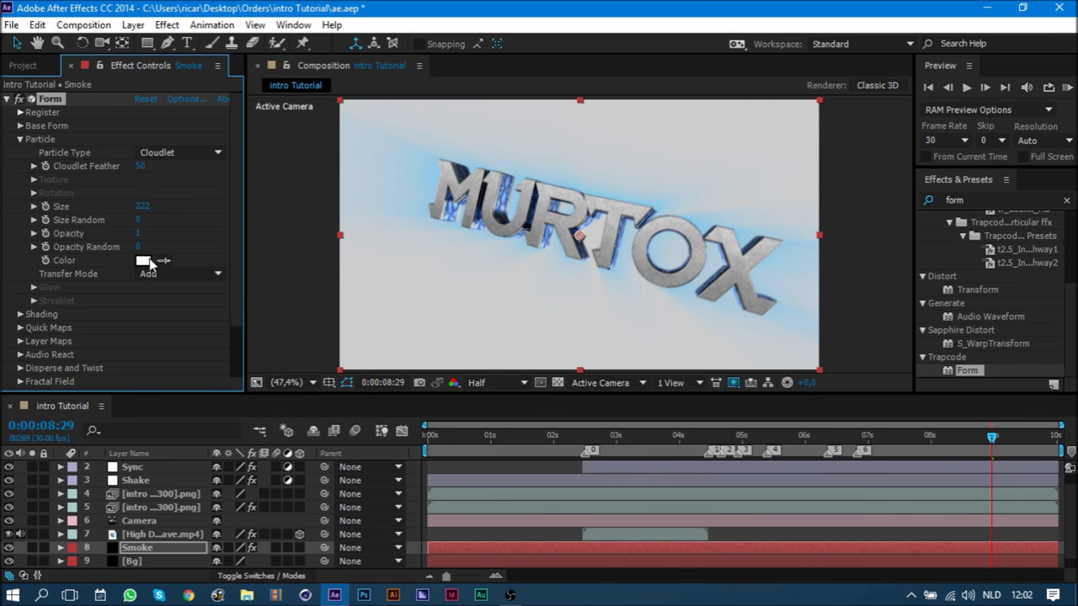
click(144, 261)
click(740, 390)
text(20)
key(Return)
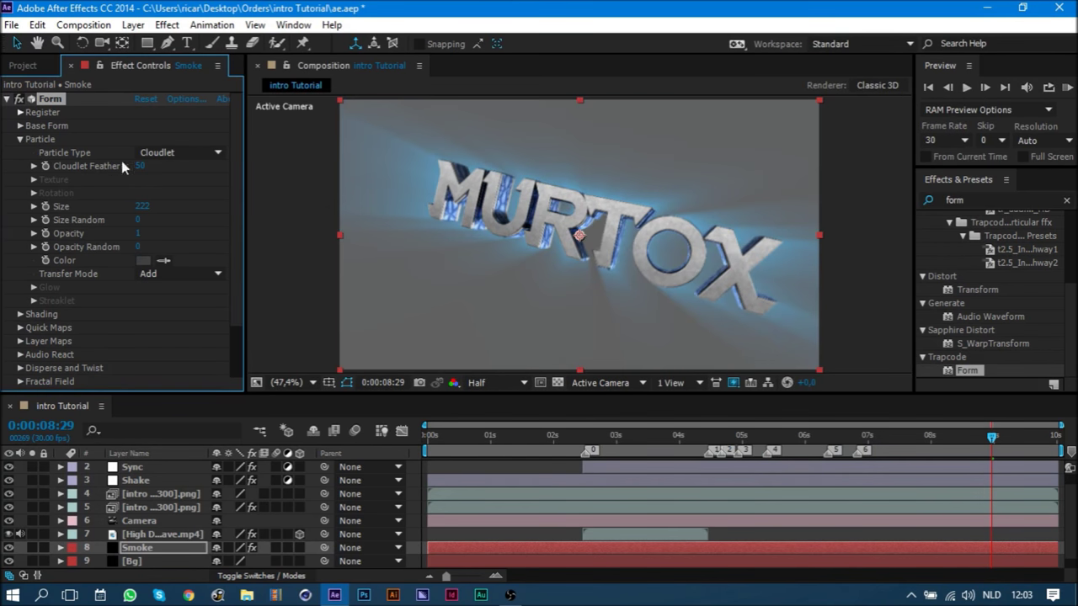
drag(141, 173, 184, 173)
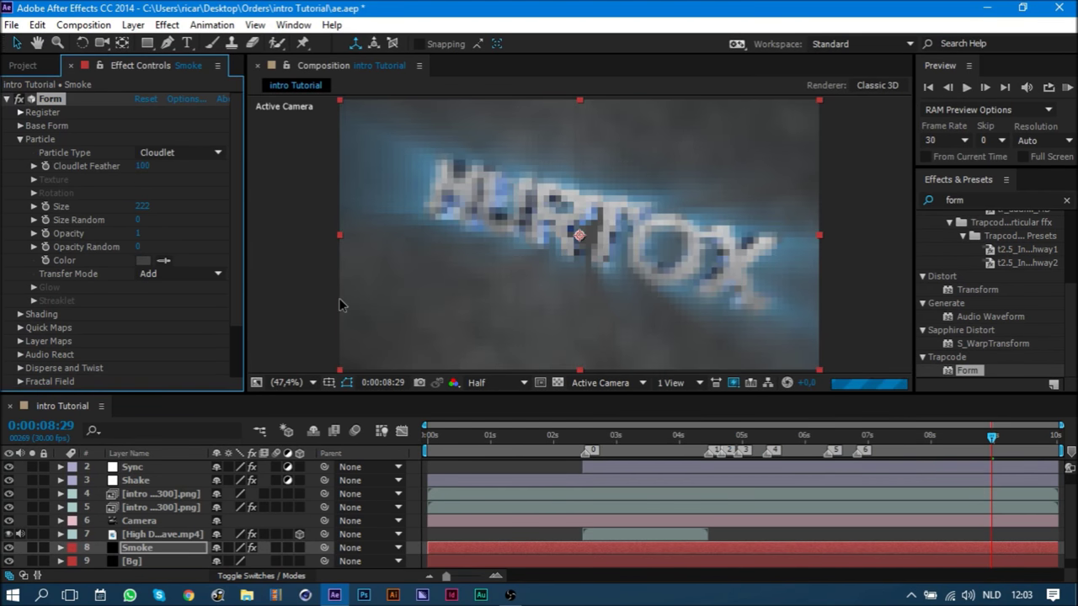
- Change Form particle Size to 175 and the colour hue to 217°, then save the project
click(146, 207)
text(5)
key(Return)
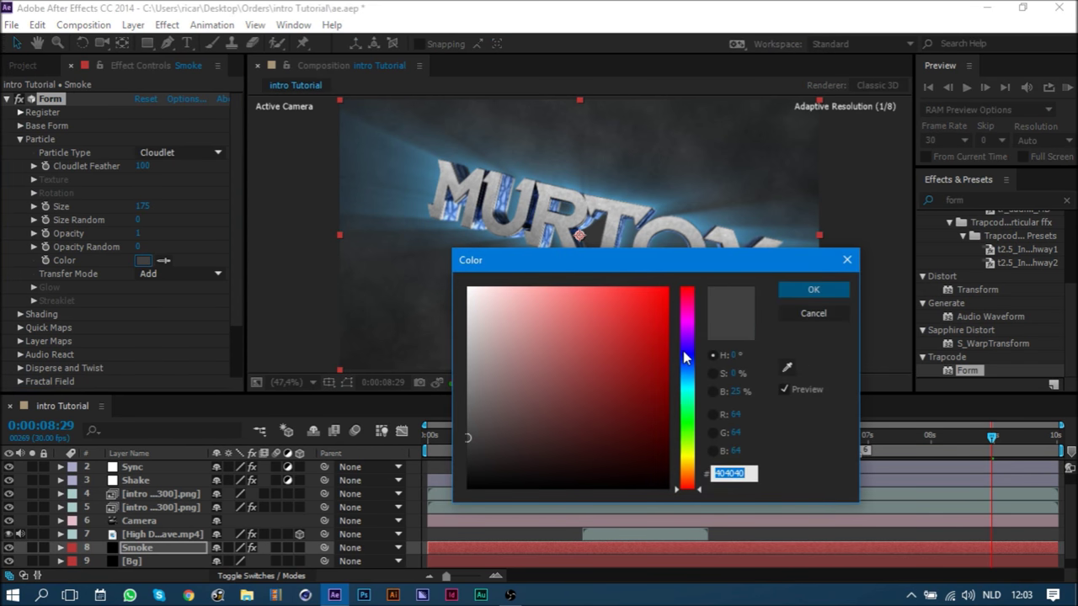
click(689, 368)
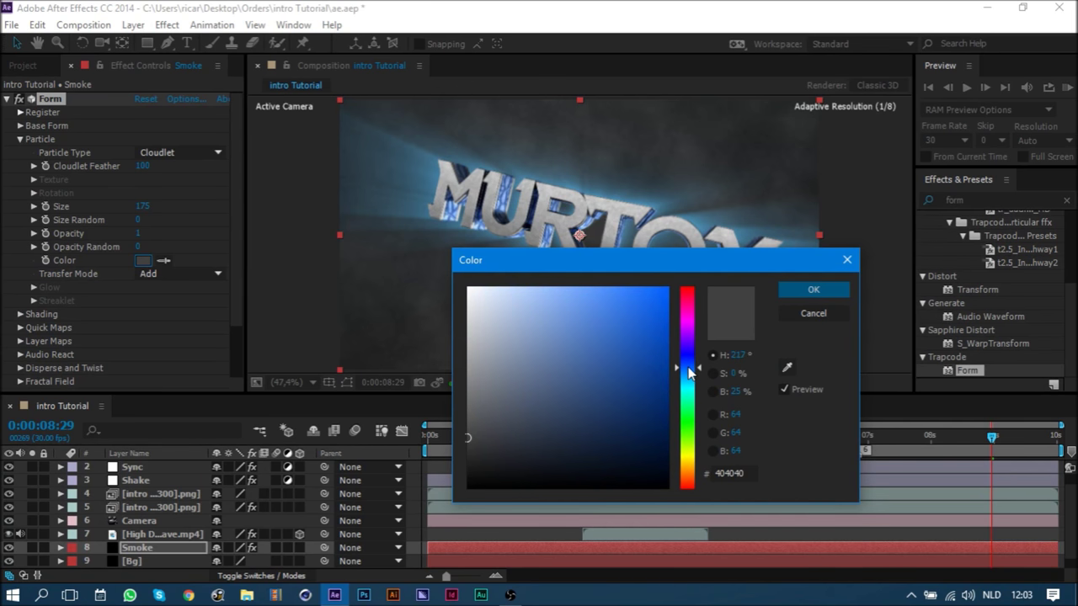
click(735, 374)
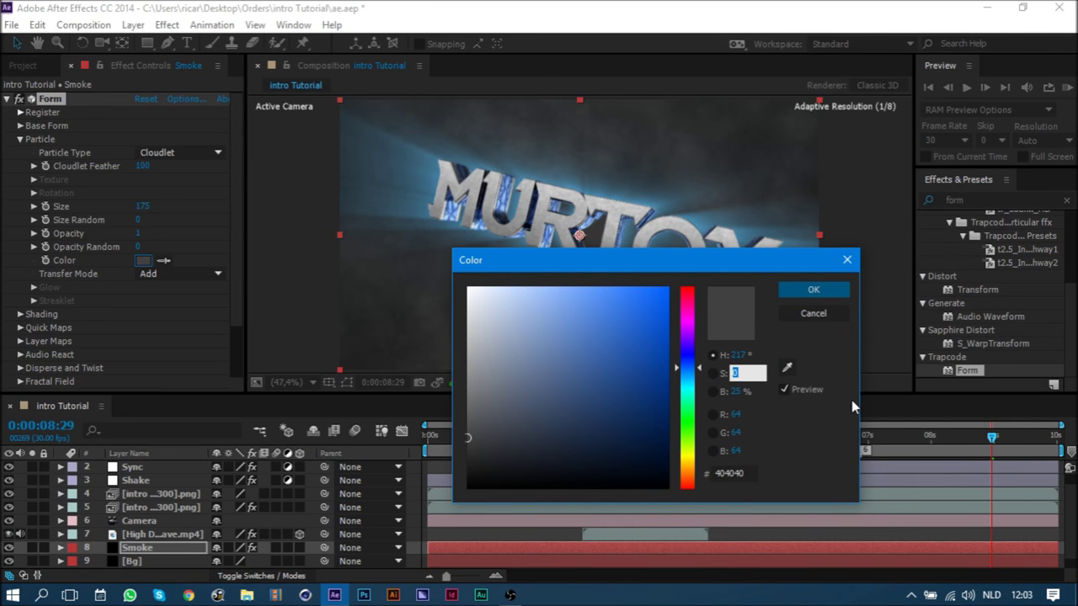
text(15)
key(Return)
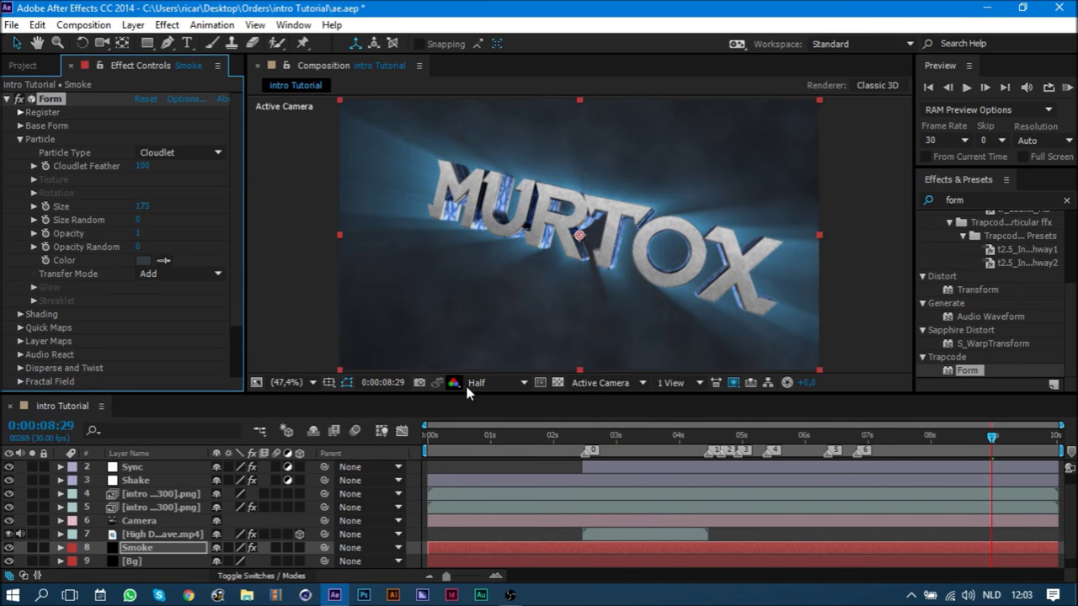
key(ctrl+s)
click(164, 549)
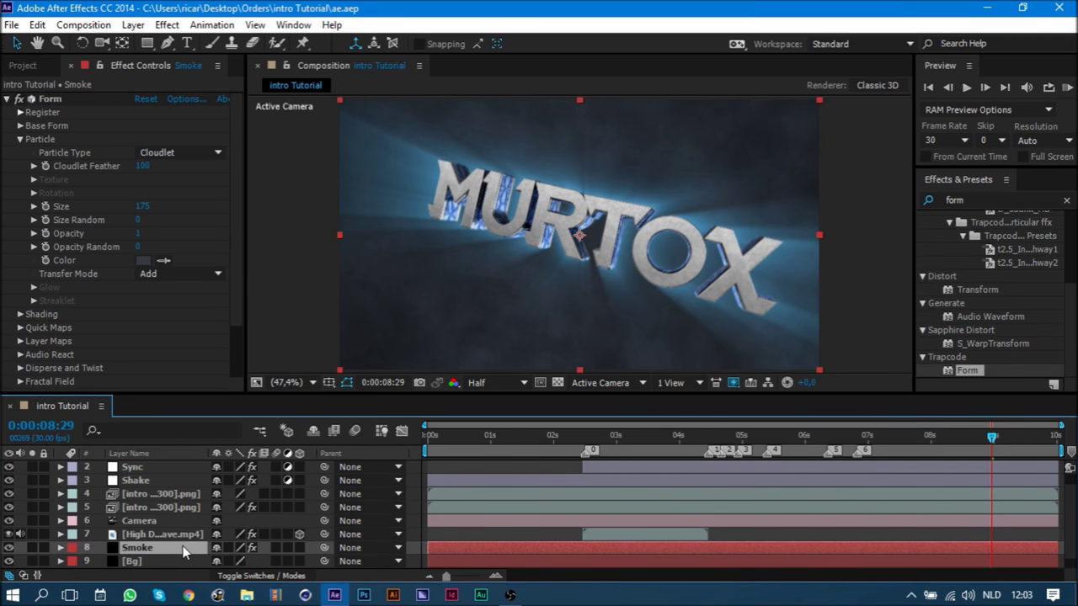
right_click(185, 551)
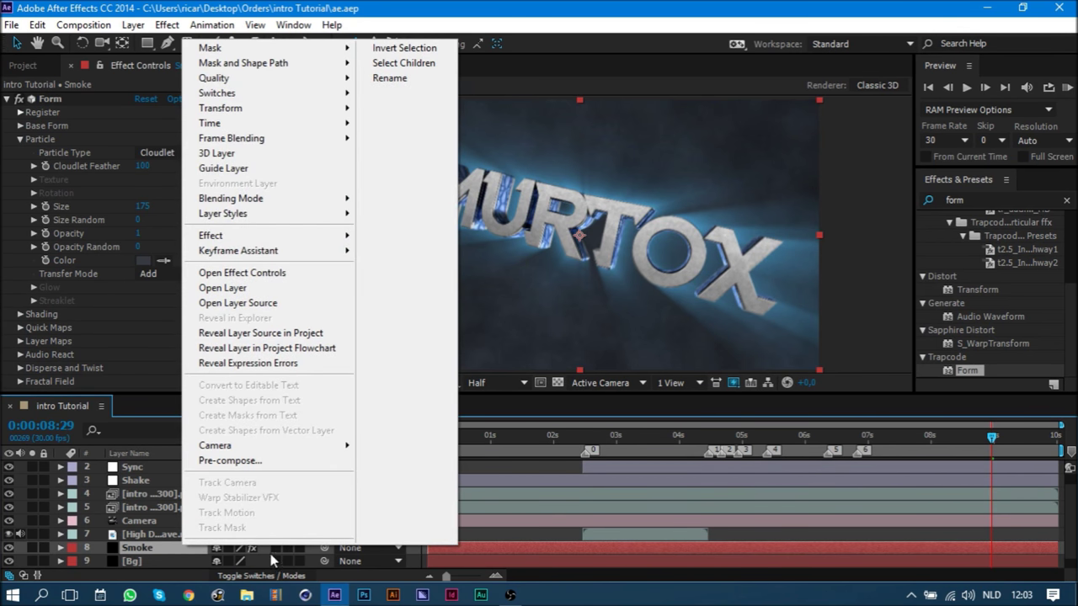
- Create a new solid named Particels and apply Trapcode Particular to it
right_click(267, 548)
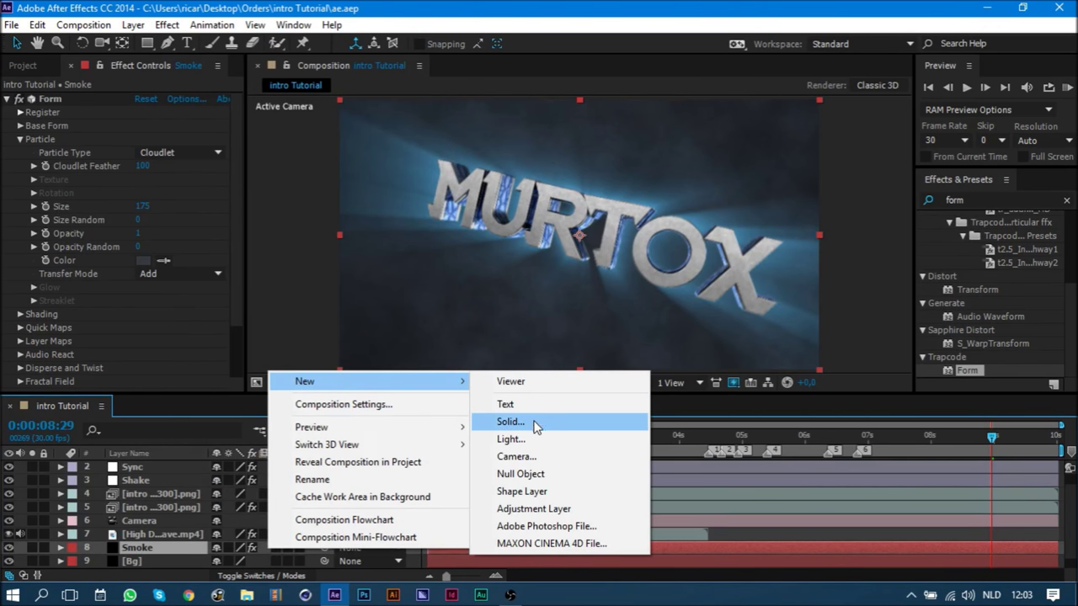
mouse_move(369, 382)
click(534, 428)
text(Par)
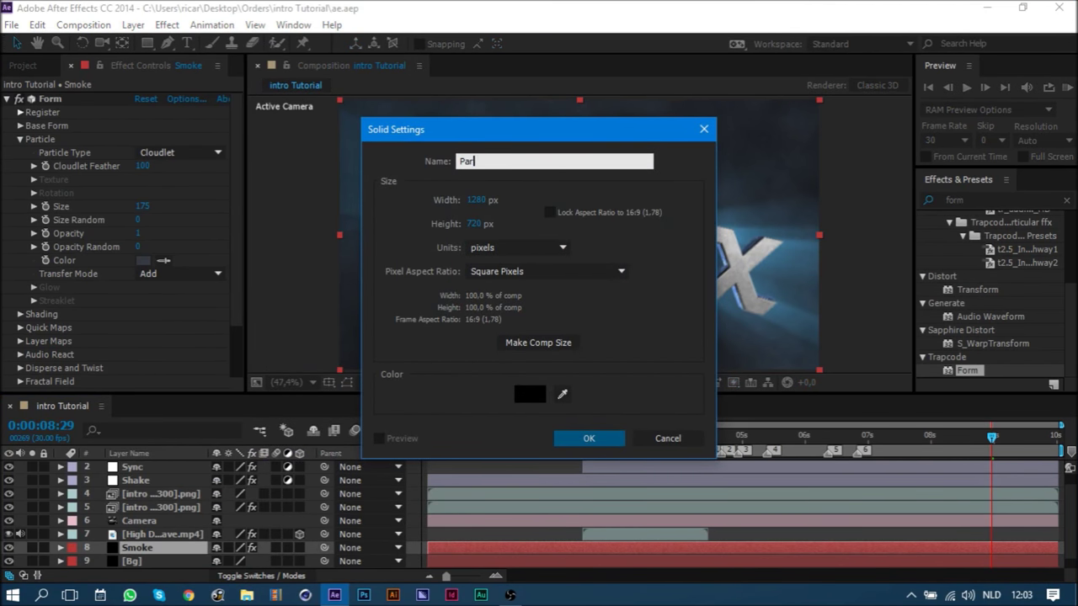
text(ls)
key(Return)
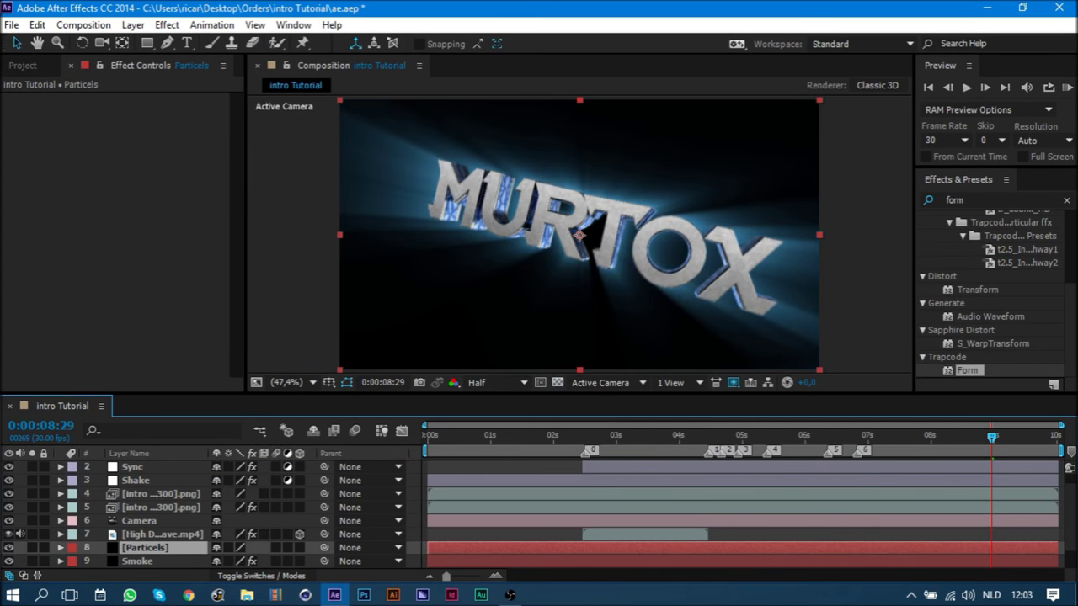
click(969, 200)
text(partic)
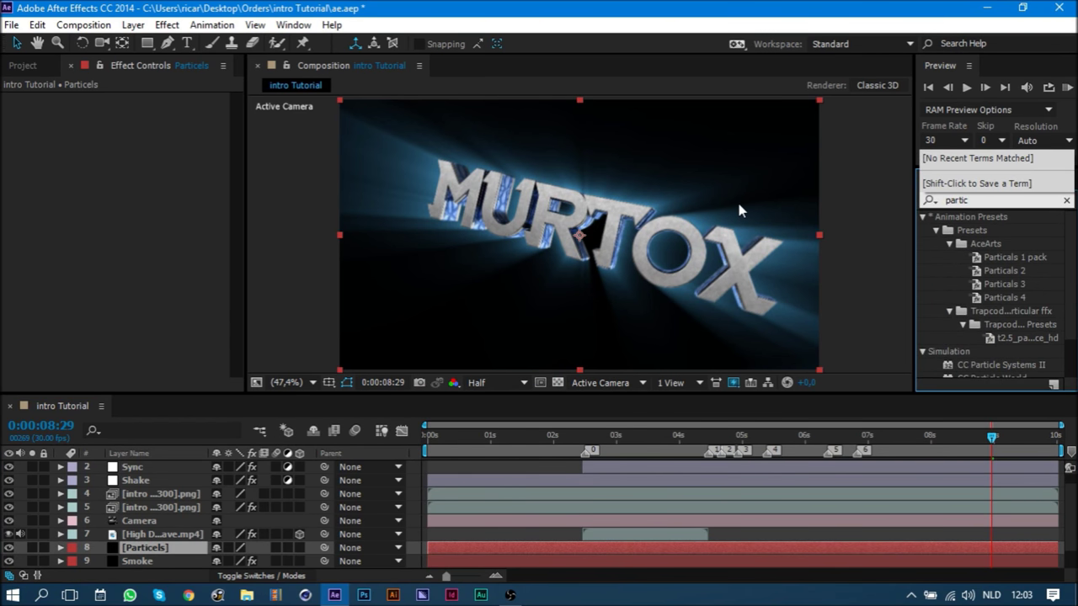
text(ual)
key(BackSpace)
key(BackSpace)
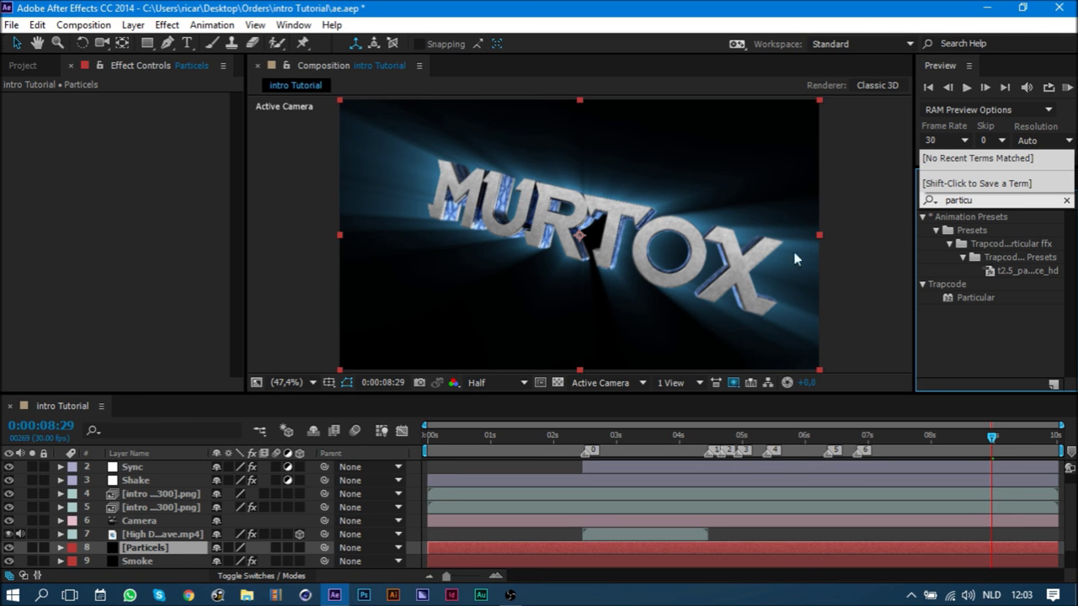
drag(972, 297, 25, 204)
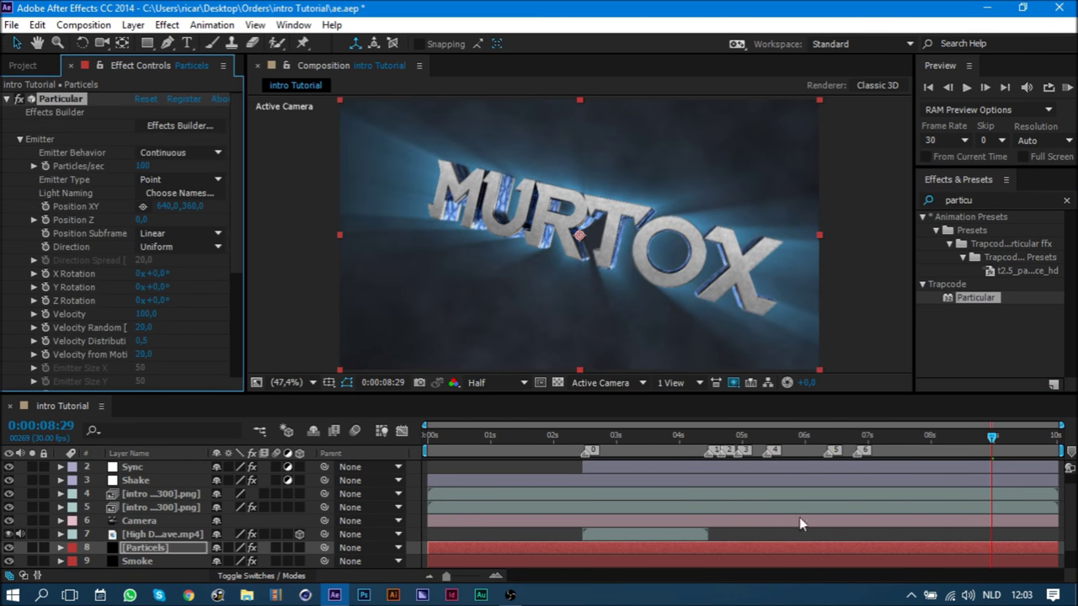
mouse_move(1057, 547)
mouse_down()
mouse_move(492, 547)
mouse_move(1063, 547)
mouse_up()
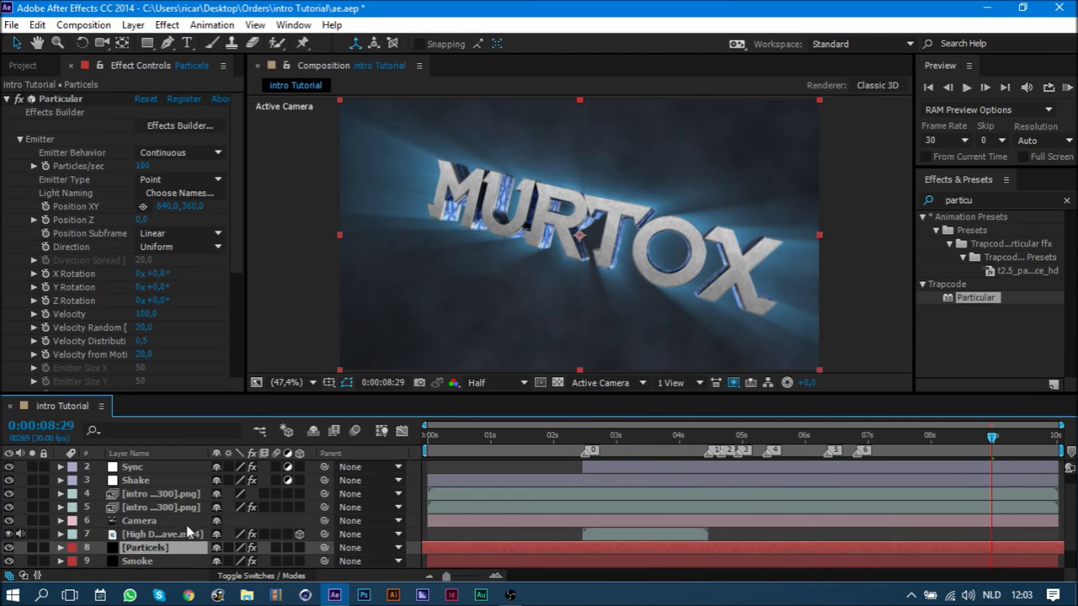
- Scale the Bg and Smoke layers to 115% and save the project
scroll(187, 531, down, 1)
click(144, 549)
ctrl+click(147, 537)
key(s)
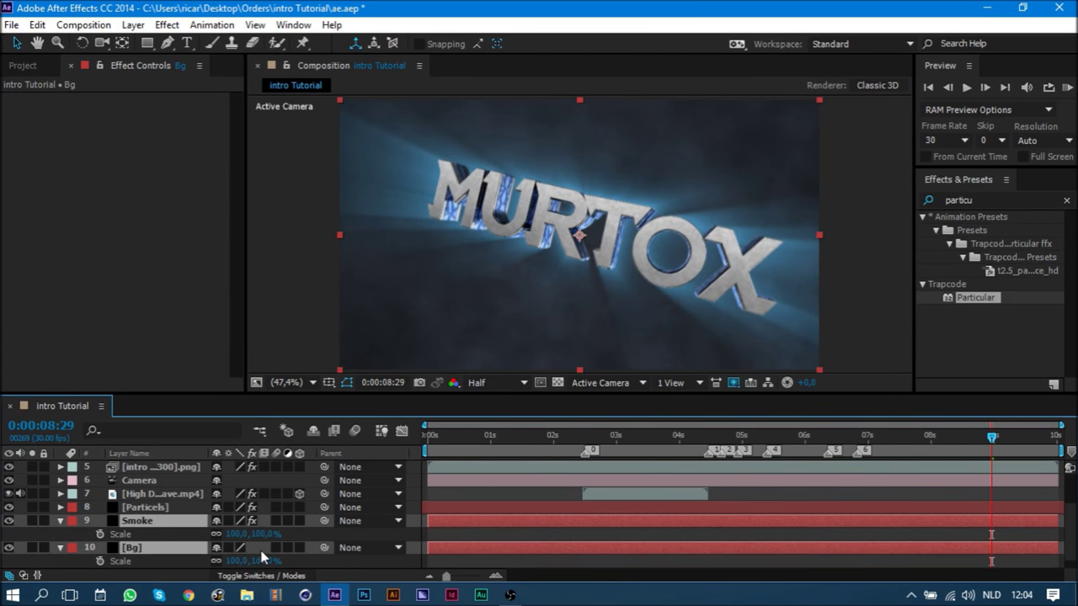
drag(262, 556, 278, 556)
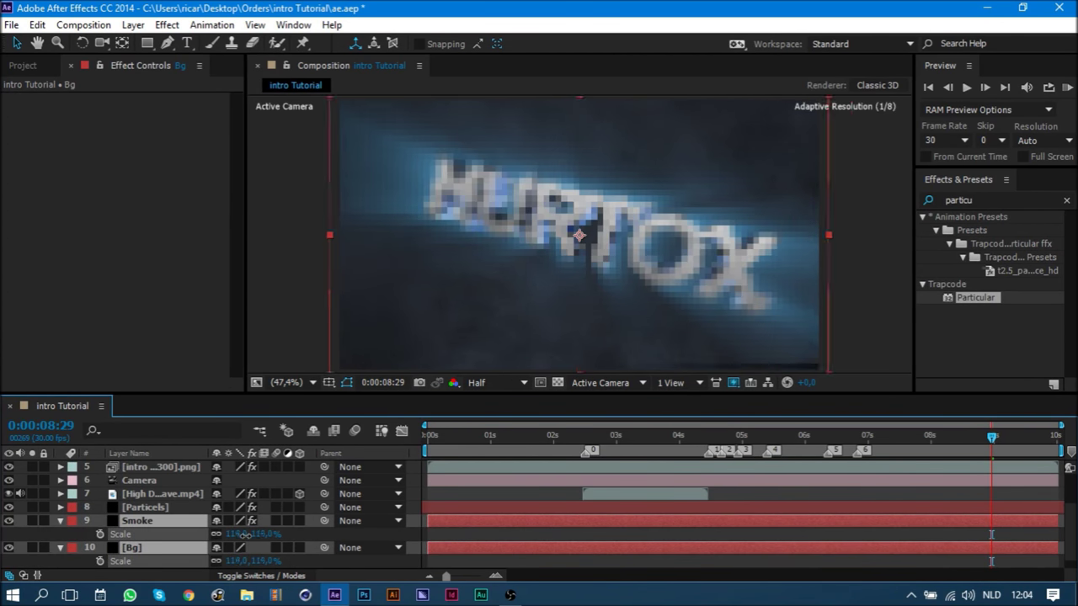
click(61, 521)
click(178, 520)
key(ctrl+s)
- Set Particular to 30 particles/sec with a Box emitter
click(143, 165)
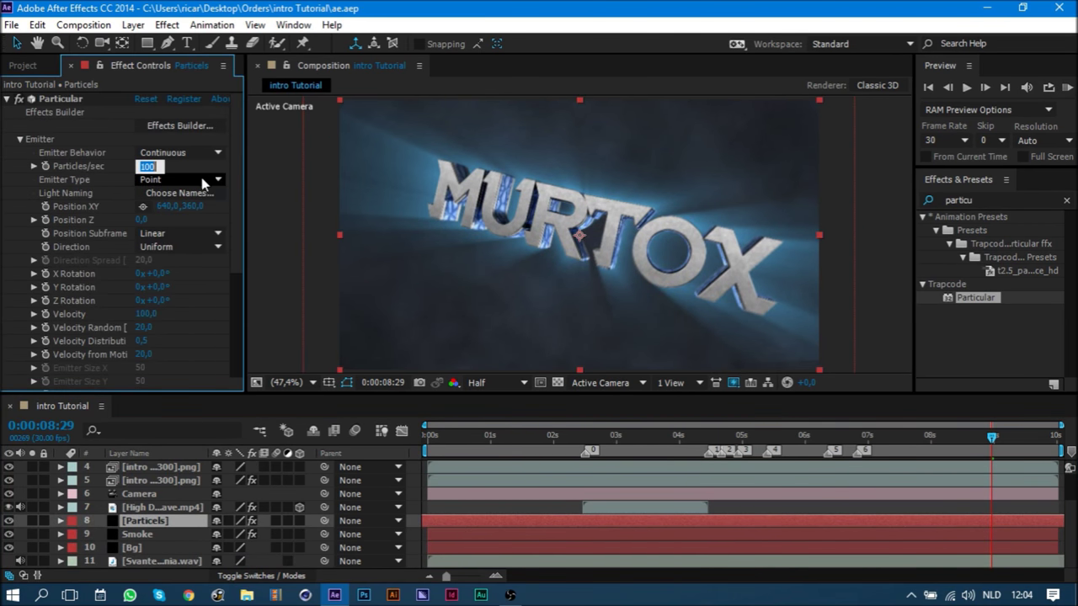
text(30)
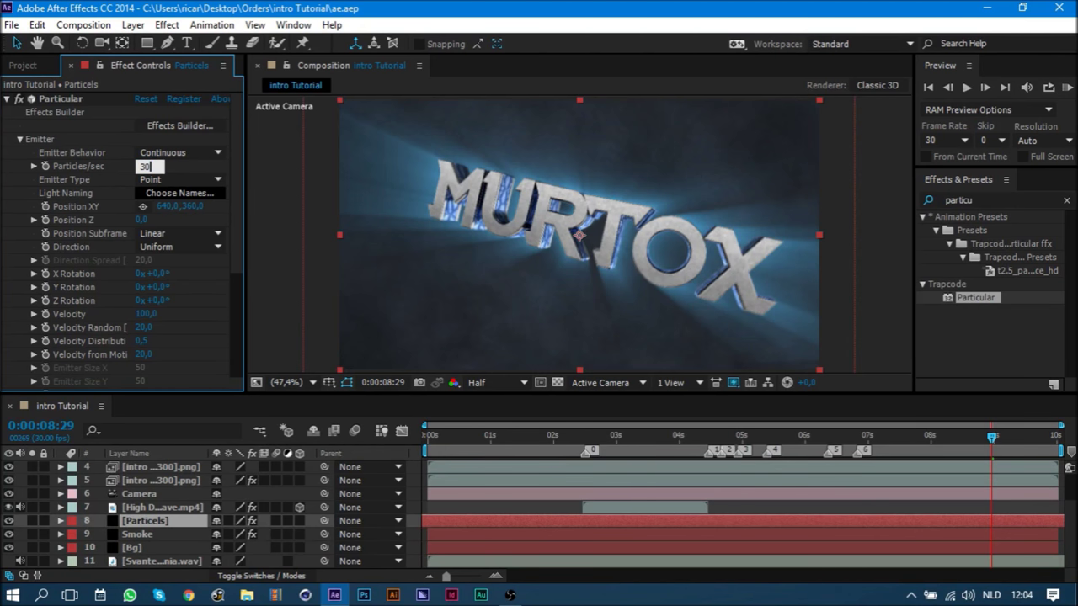
key(Return)
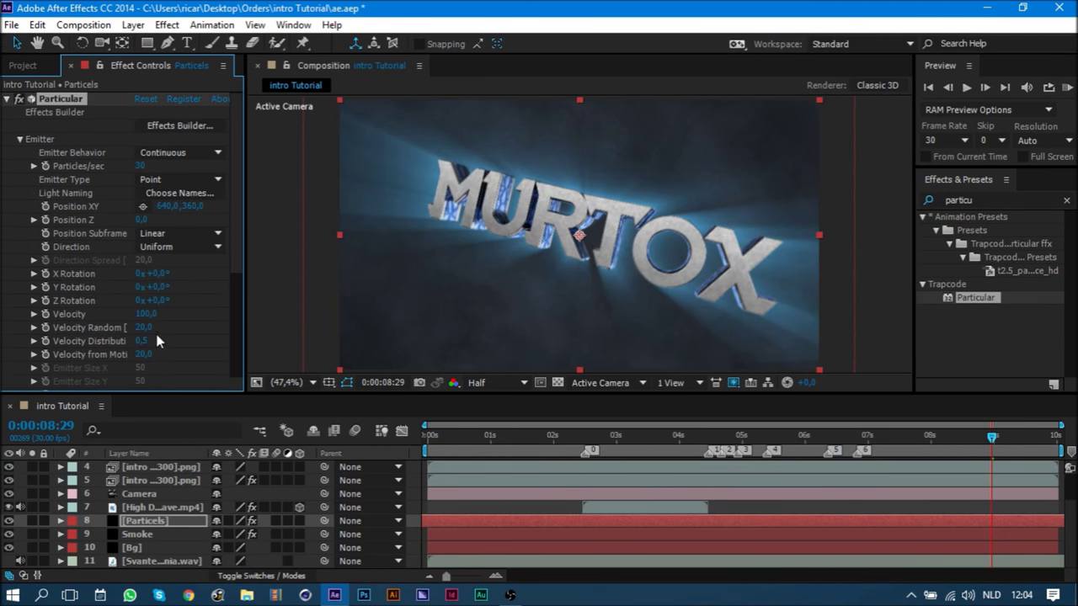
click(185, 181)
click(193, 215)
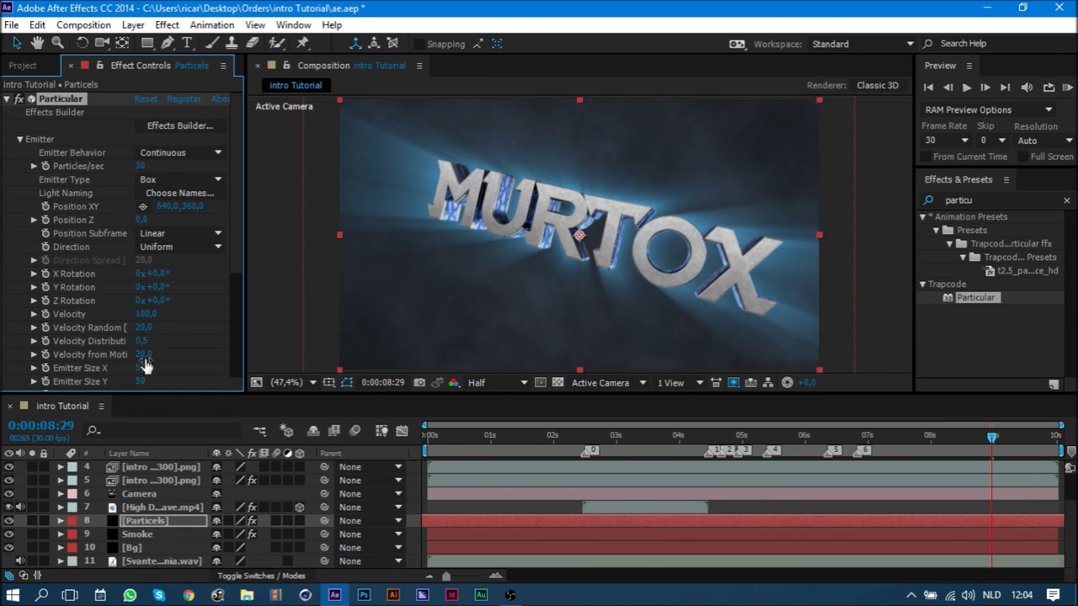
- Set the Particular Emitter Size X, Y and Z to 5000
scroll(160, 354, down, 2)
click(143, 297)
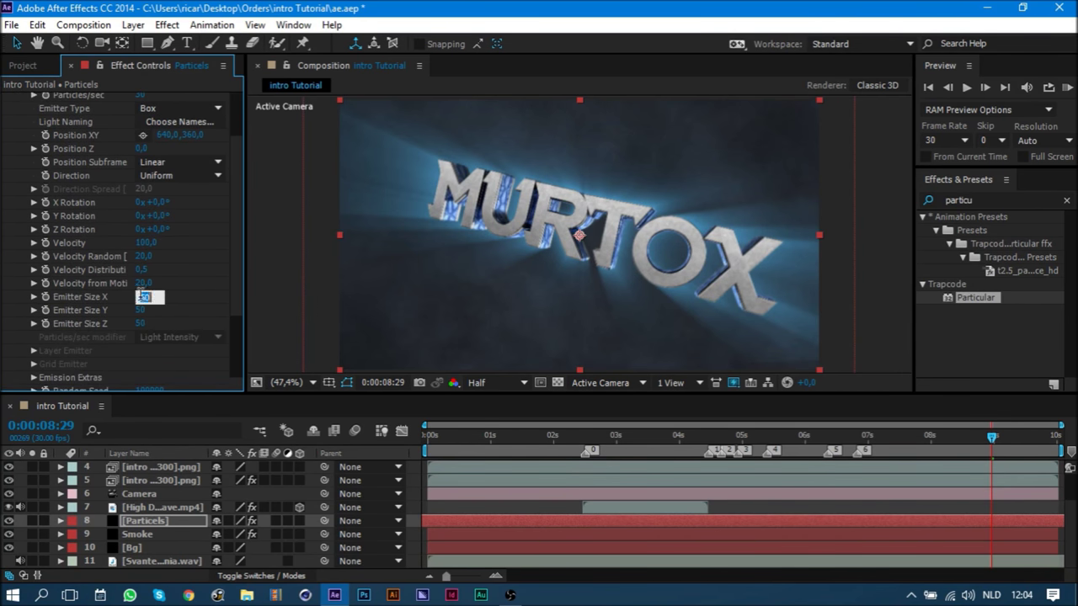
text(5000)
key(Tab)
text(500)
key(Tab)
text(5000)
key(Return)
scroll(17, 147, up, 3)
click(19, 139)
- In Particular's Particle group, set particle Life to 20 and Sphere Feather to 100
click(20, 153)
scroll(63, 175, down, 2)
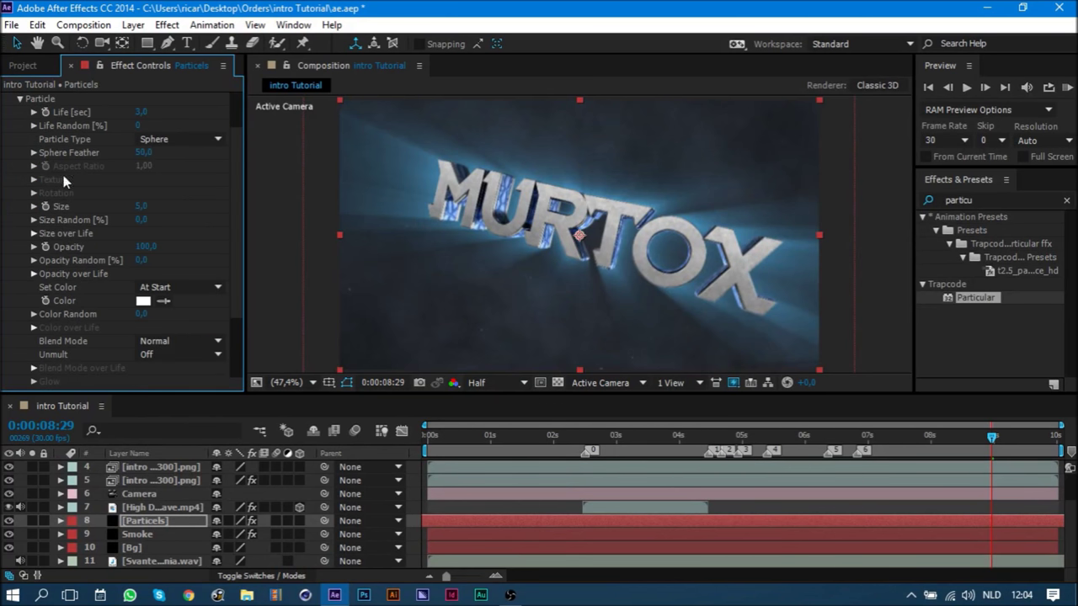
click(141, 114)
key(Tab)
text(2)
key(Return)
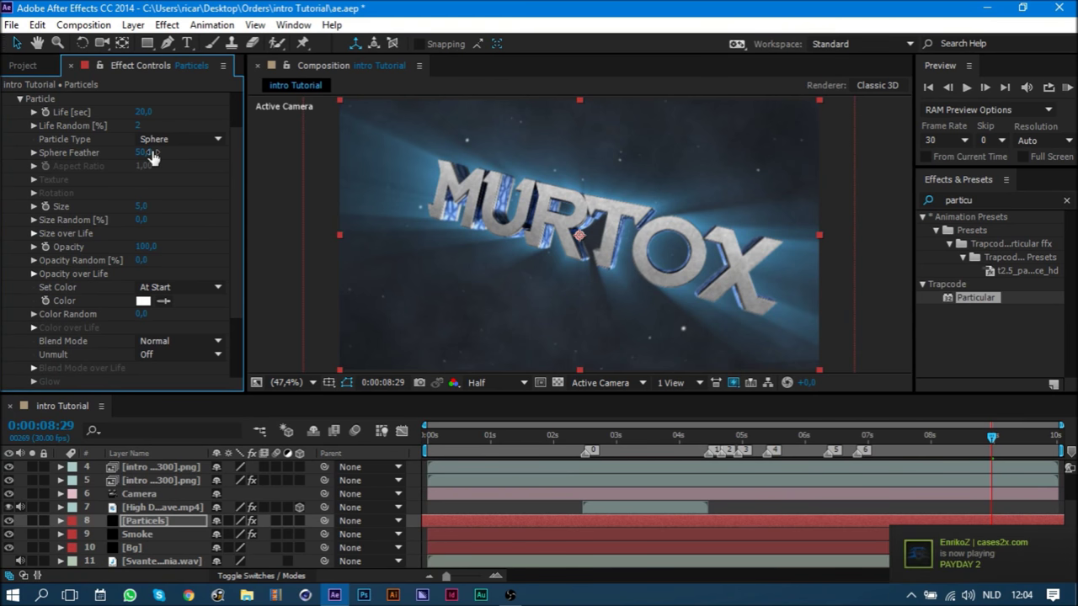
drag(167, 152, 219, 152)
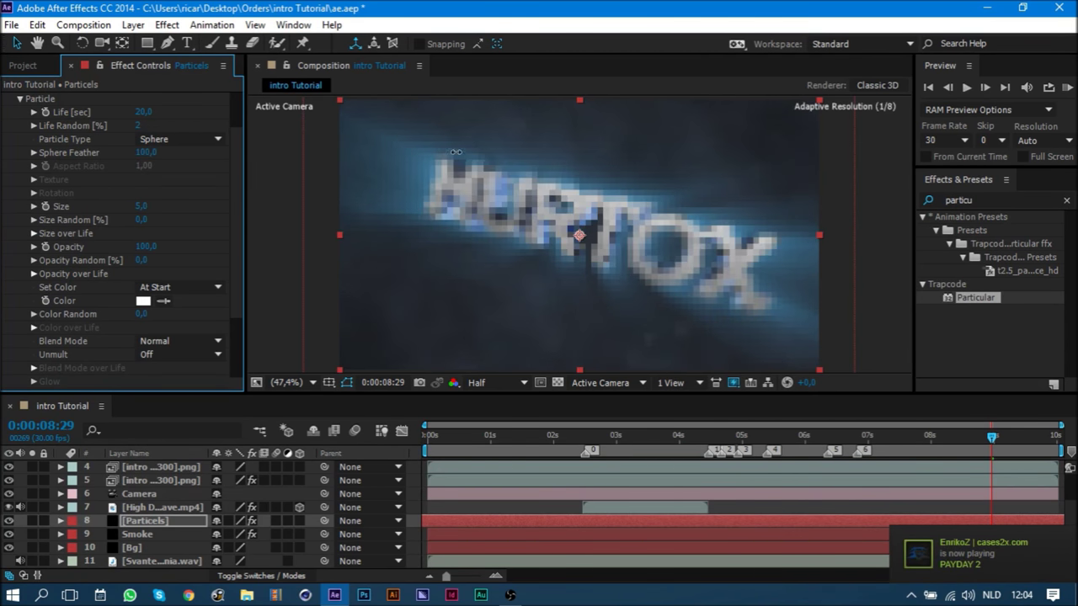
- Set particle Size to 30, Opacity to 50 and Opacity Random to 50
click(141, 208)
text(20)
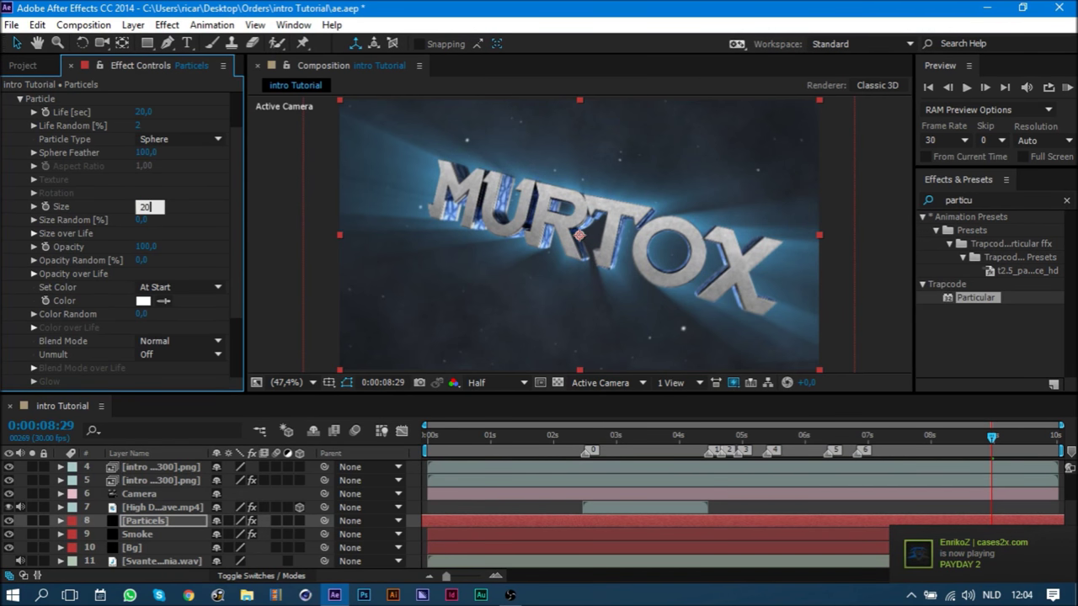
key(Return)
click(145, 205)
text(30)
key(Return)
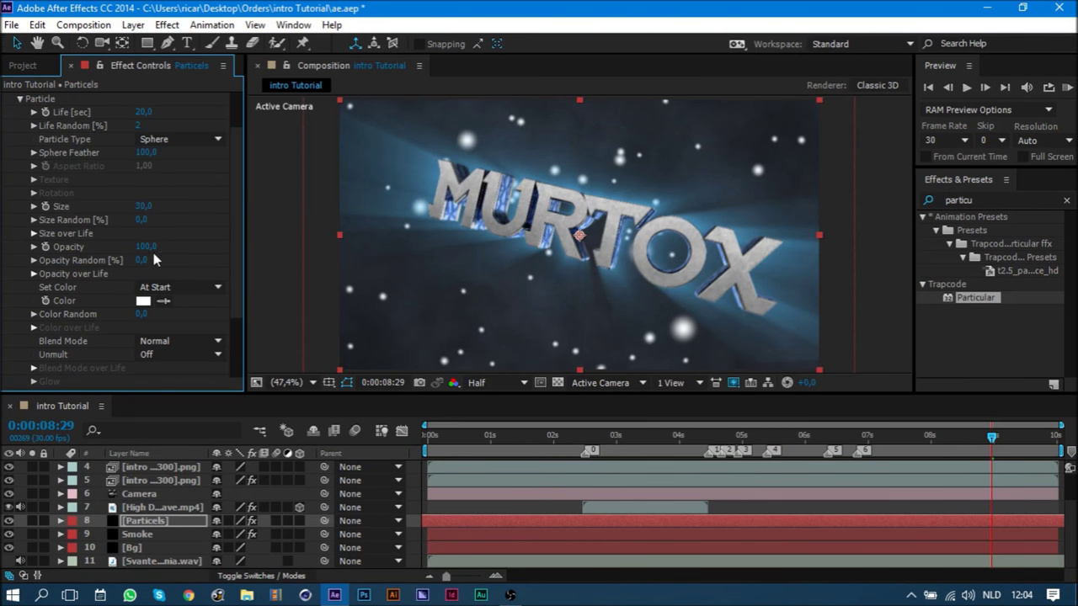
click(145, 246)
text(50)
key(Tab)
text(50)
key(Return)
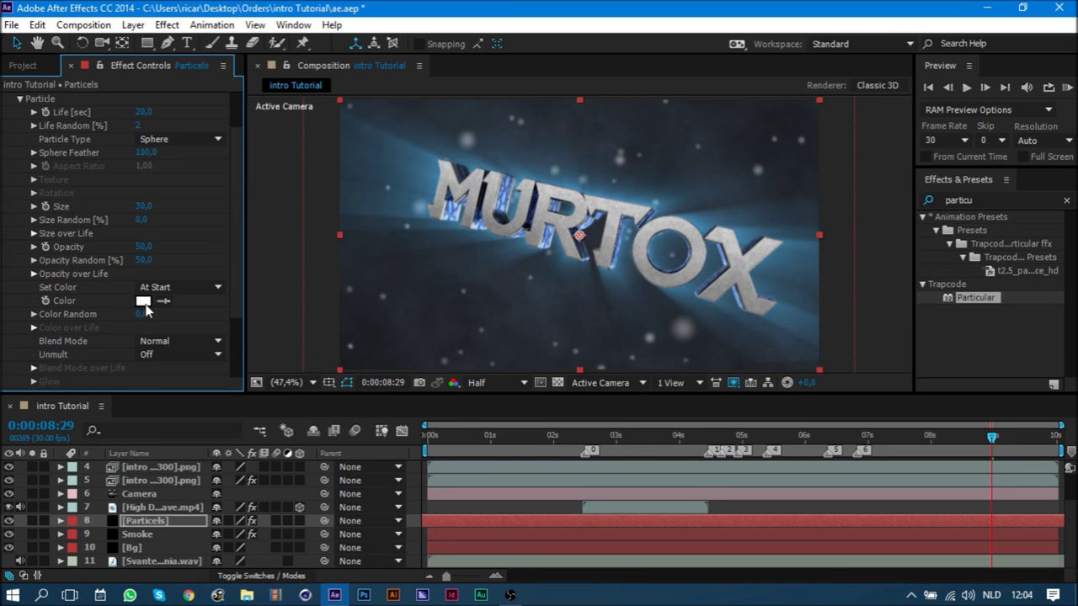
- Set the particle Color to a light blue
click(145, 302)
click(687, 369)
click(601, 308)
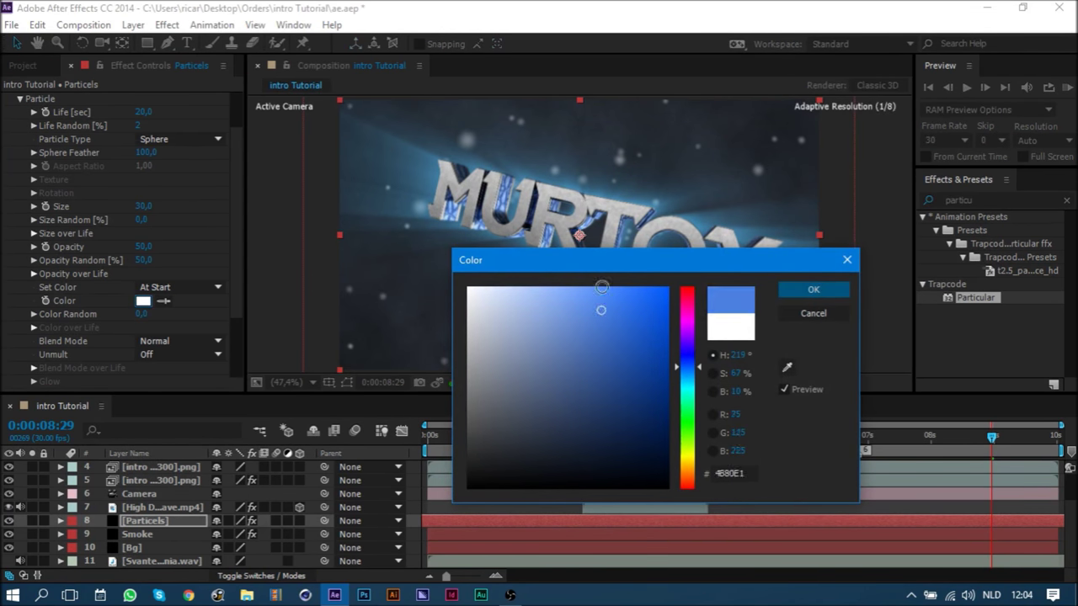
click(812, 291)
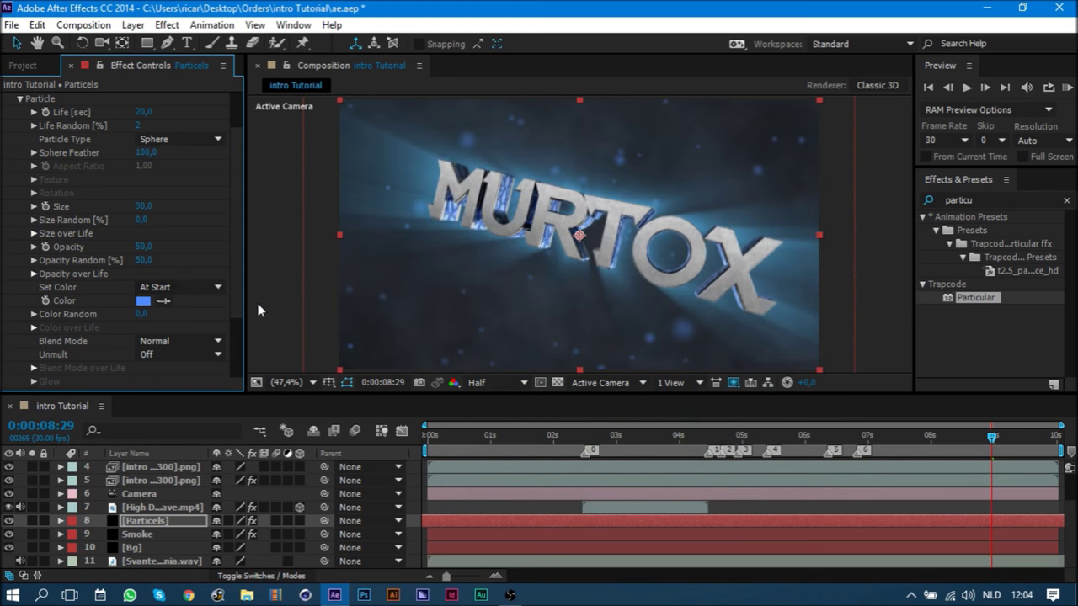
- Set Size Random to 50% and lower particle Opacity to 30
click(144, 220)
text(50)
key(Return)
click(144, 247)
text(30)
key(Return)
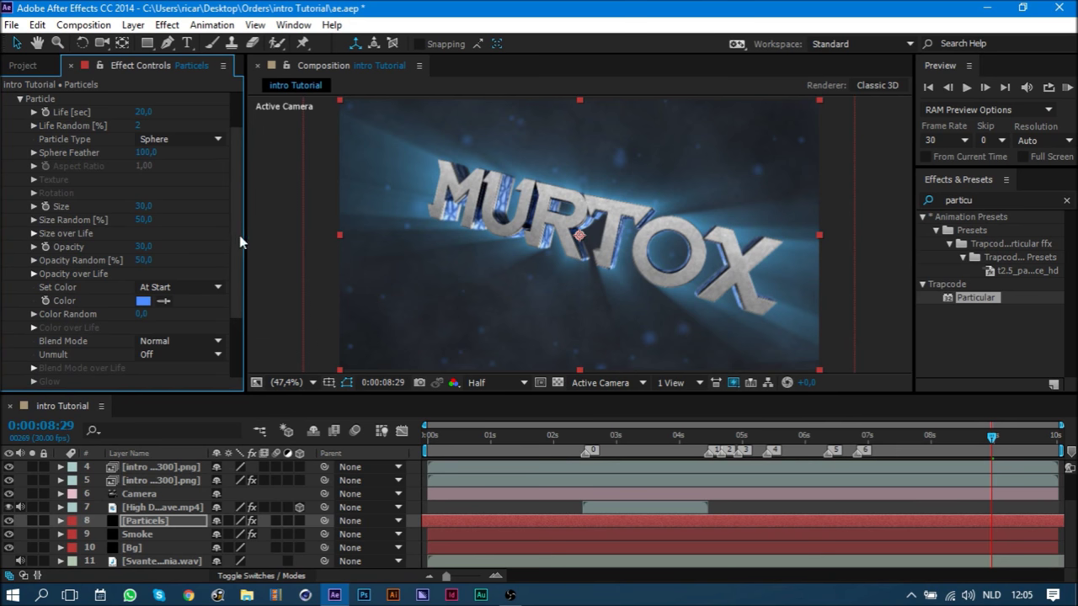
- Set Particular's Physics Gravity to 50
scroll(240, 242, down, 2)
scroll(169, 253, down, 2)
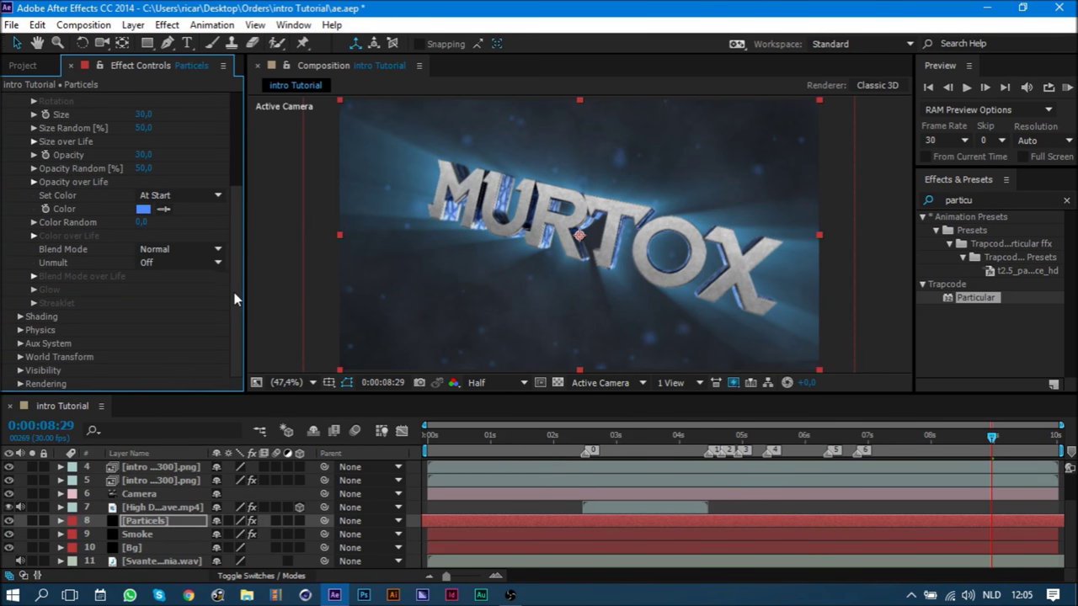
click(21, 344)
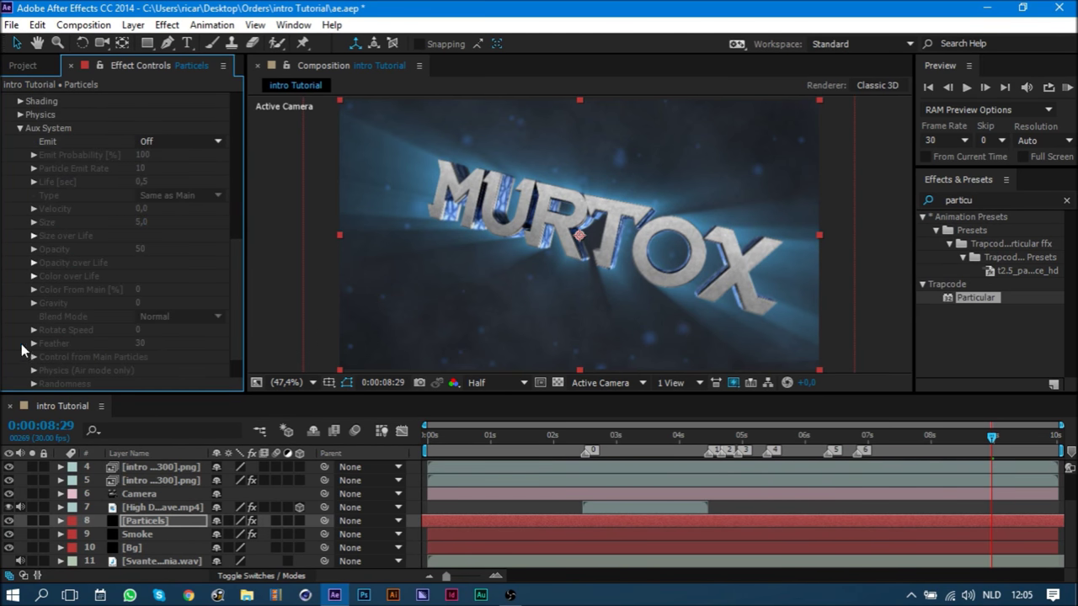
click(20, 128)
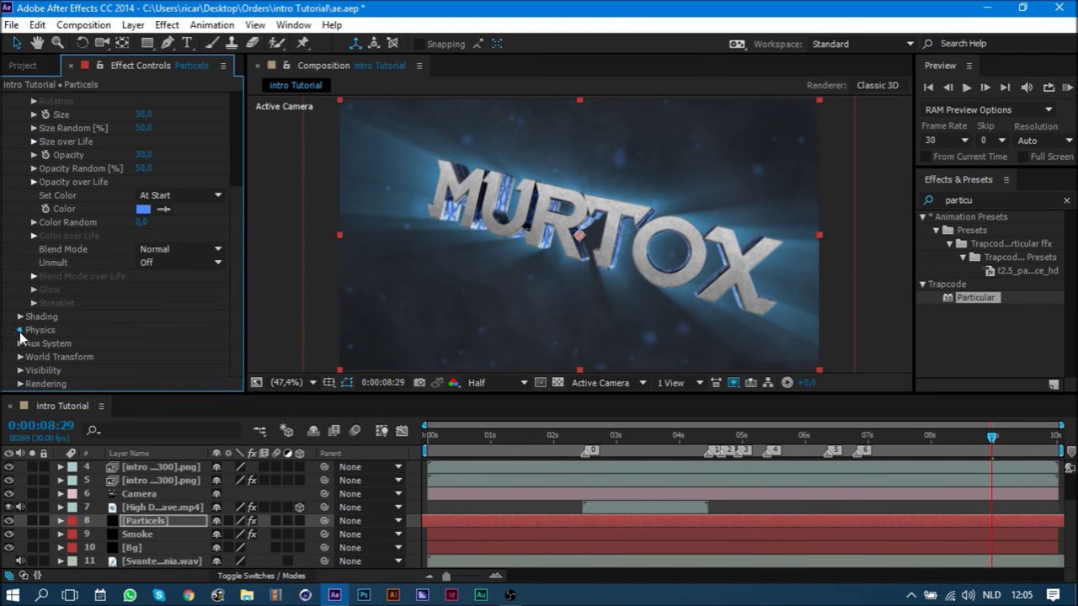
click(21, 331)
click(140, 346)
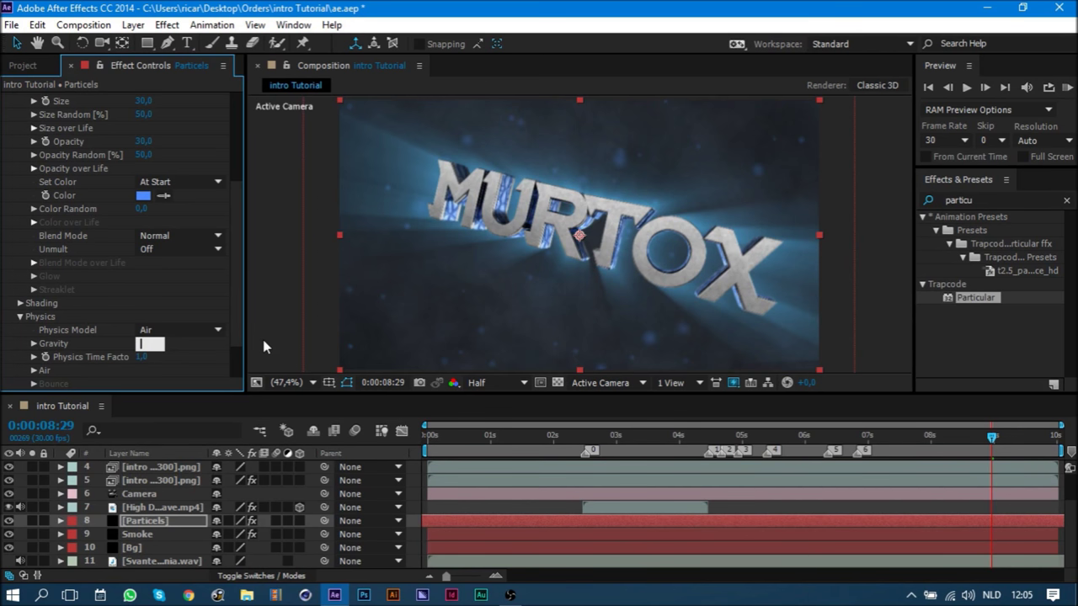
text(50)
key(Return)
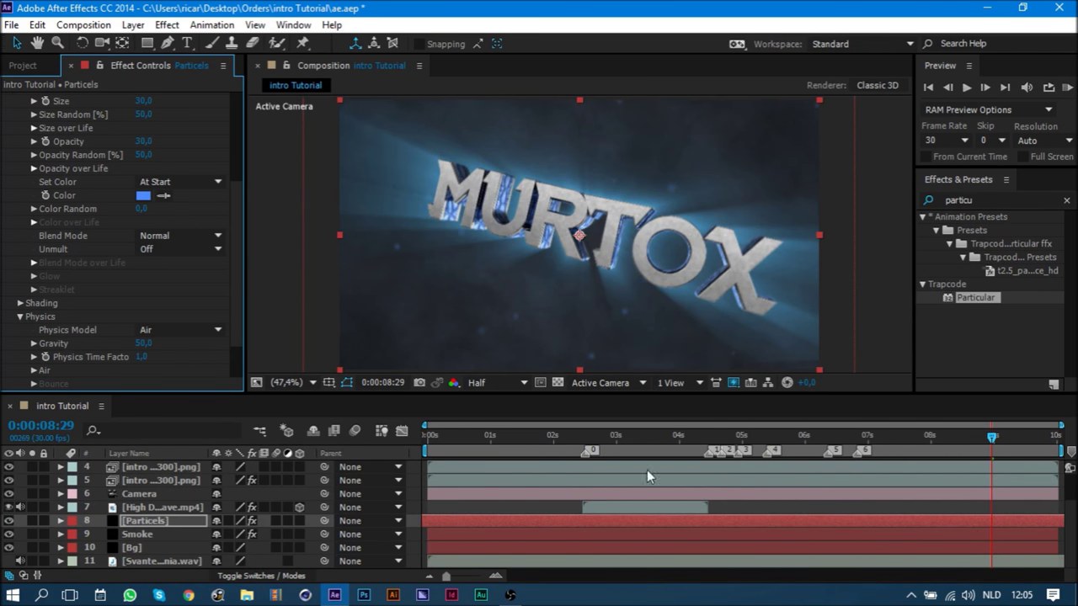
- Hide the Smoke and Sync layers and scrub to about 07:19 to check the particles
click(10, 534)
drag(886, 438, 922, 438)
click(9, 534)
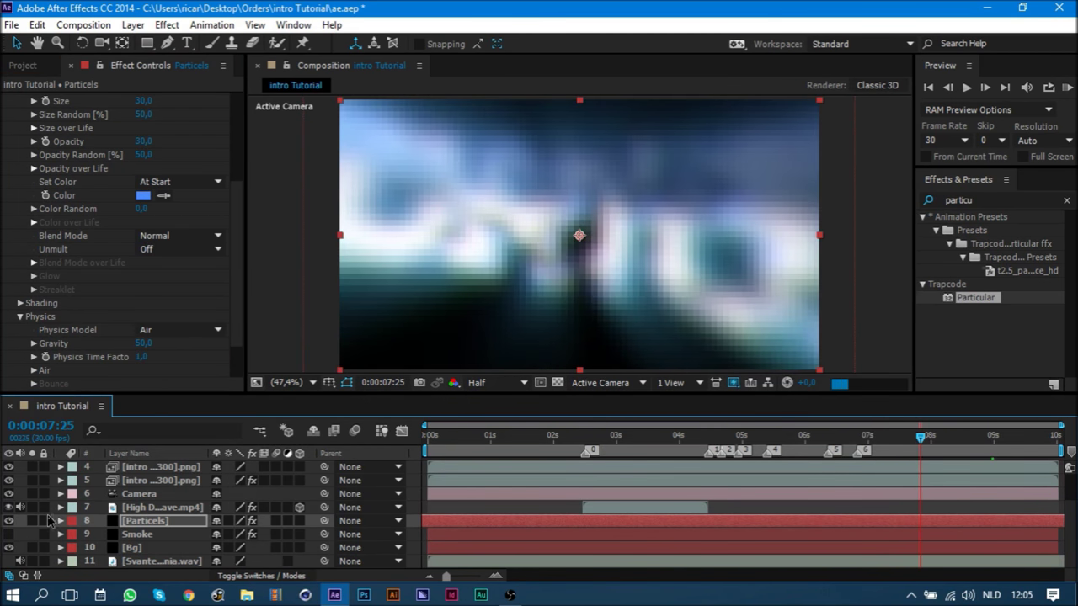
scroll(42, 507, up, 2)
click(9, 480)
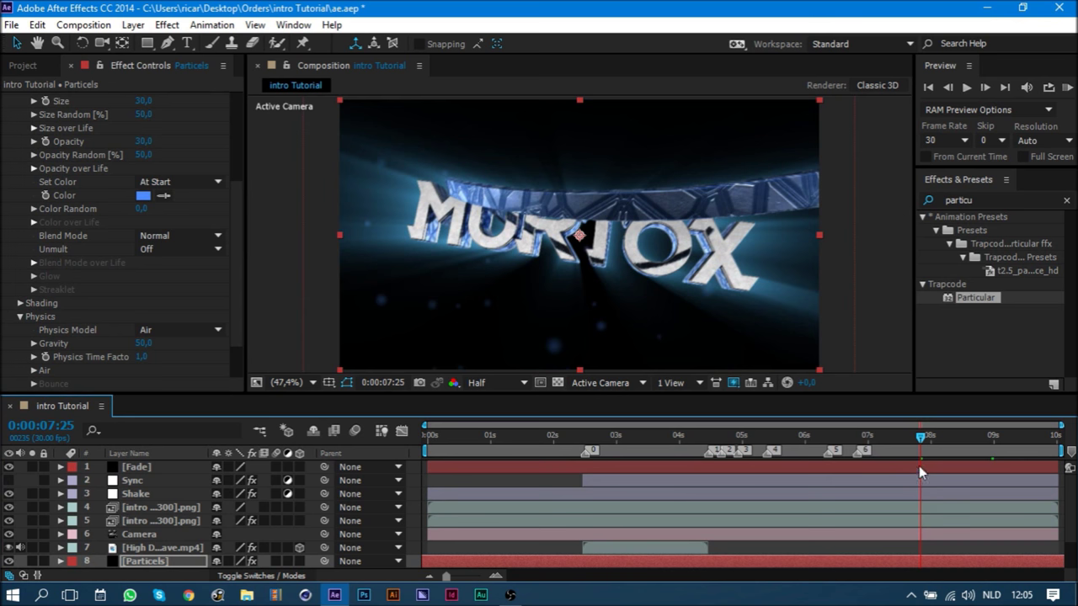
drag(910, 444, 909, 447)
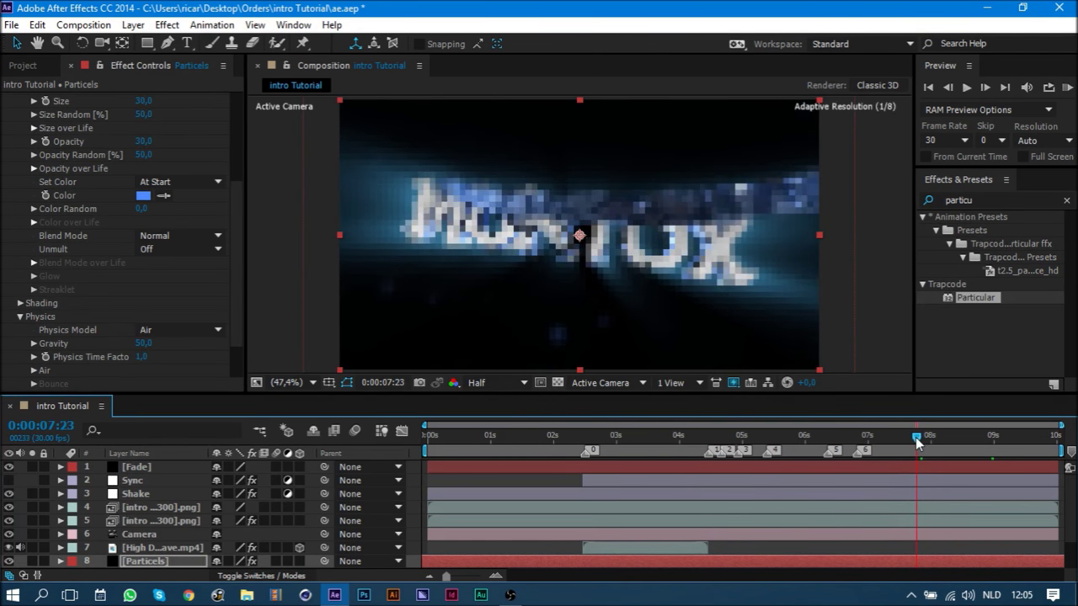
- Set Air Wind X to 100 and start a RAM preview
scroll(95, 257, down, 2)
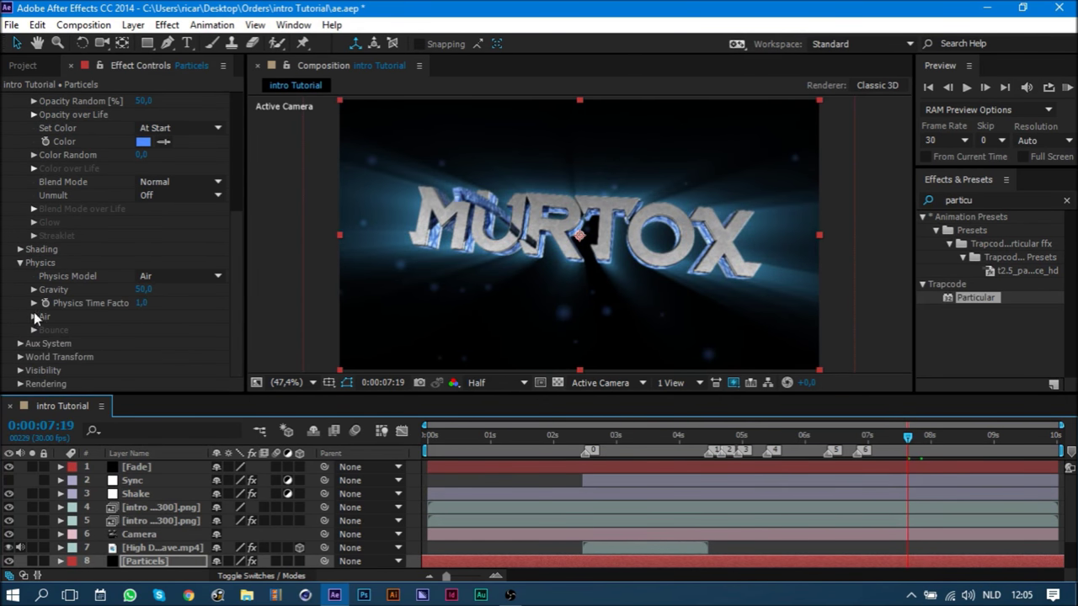
click(34, 317)
scroll(161, 328, down, 3)
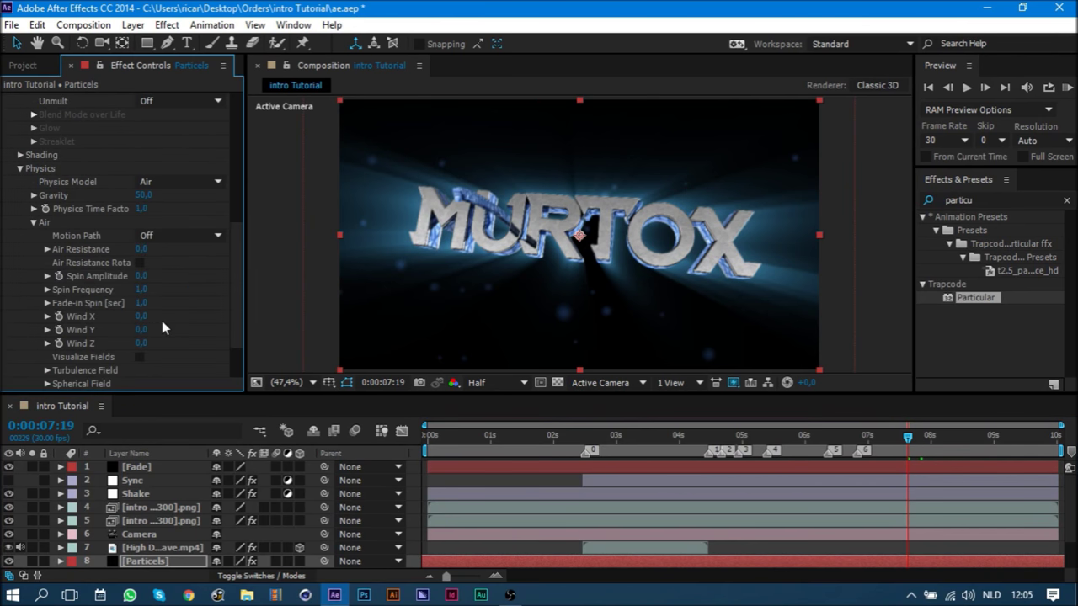
drag(141, 316, 160, 323)
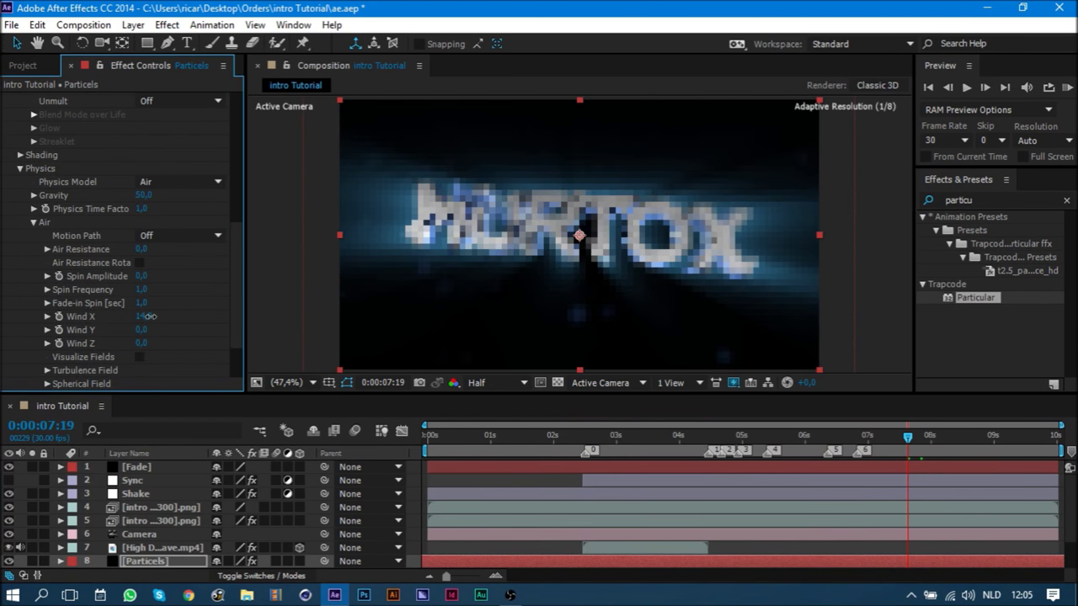
click(145, 316)
text(2)
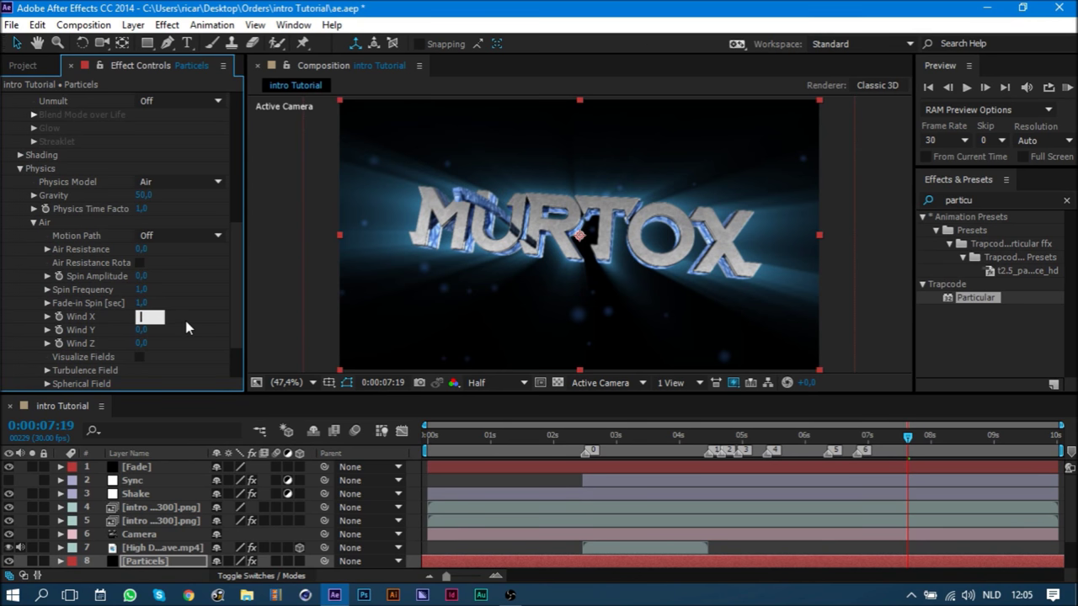
text(100)
key(Return)
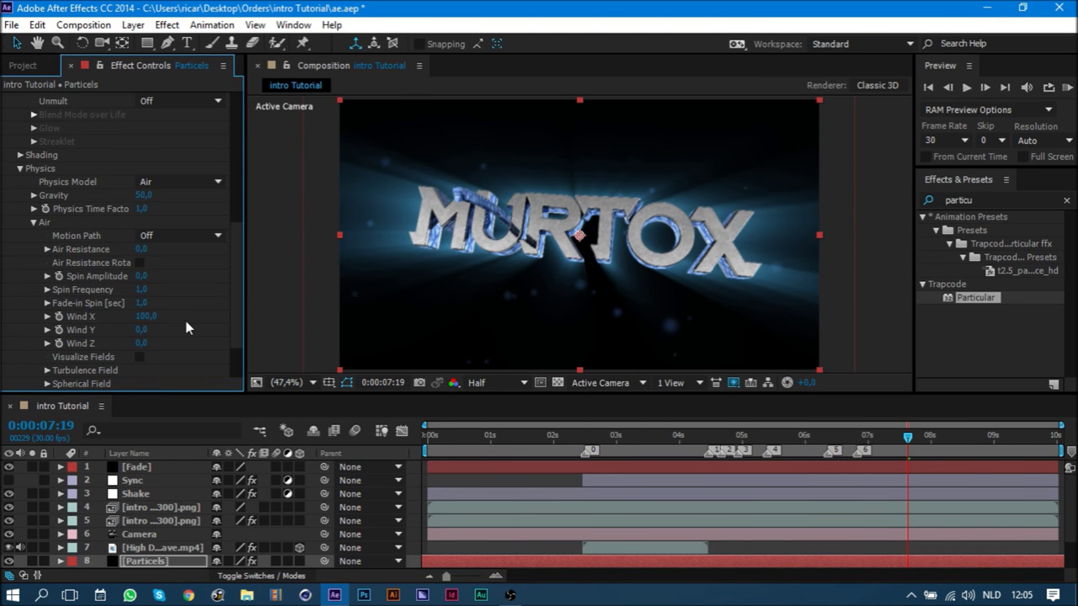
key(KP_0)
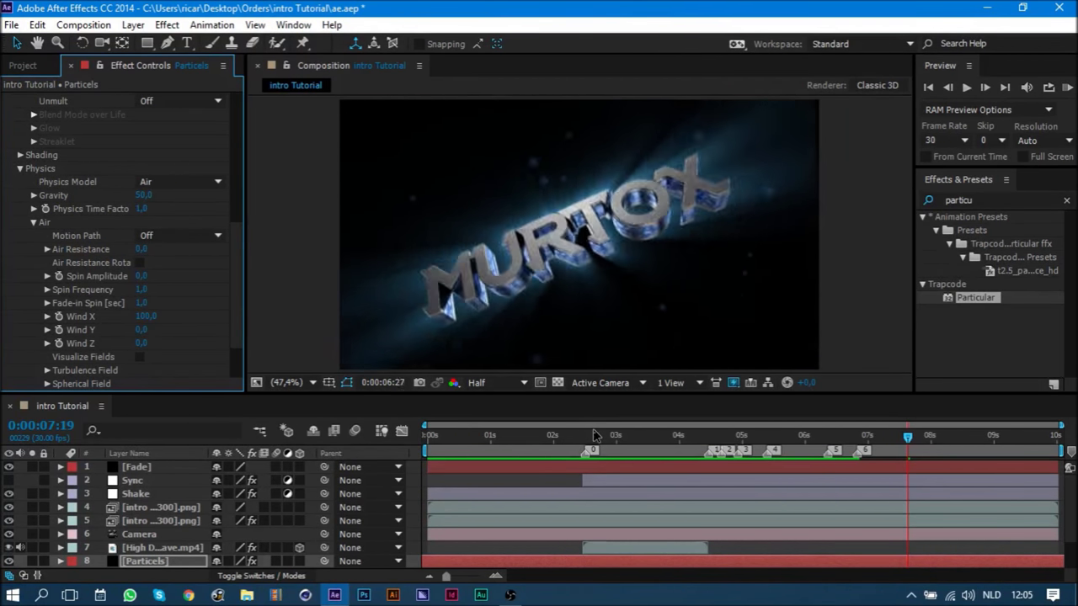
- Stop the preview and turn on Particular's particle motion blur
key(space)
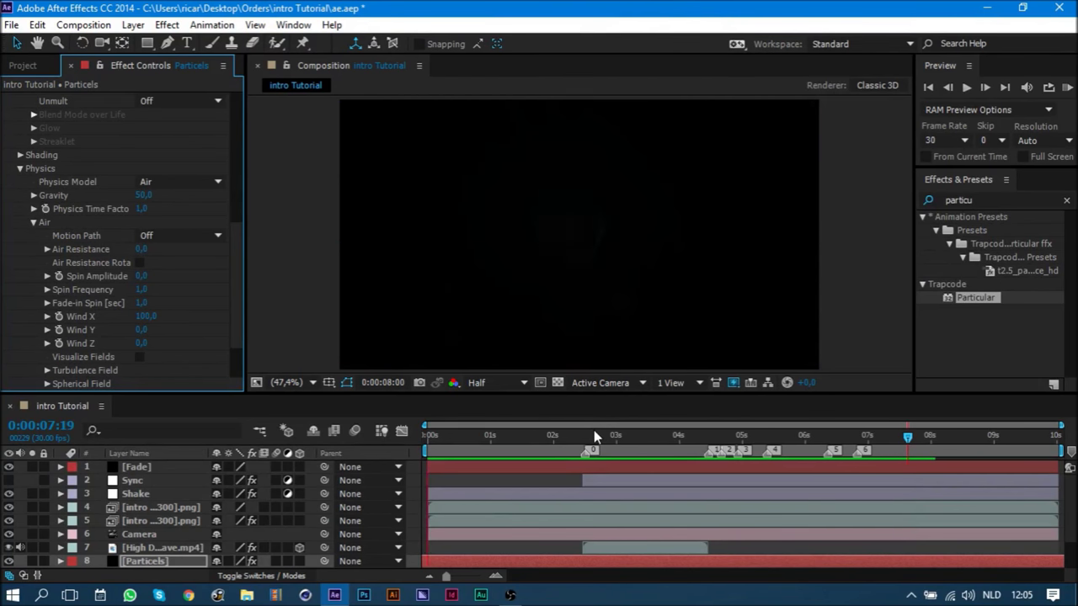
scroll(57, 363, down, 2)
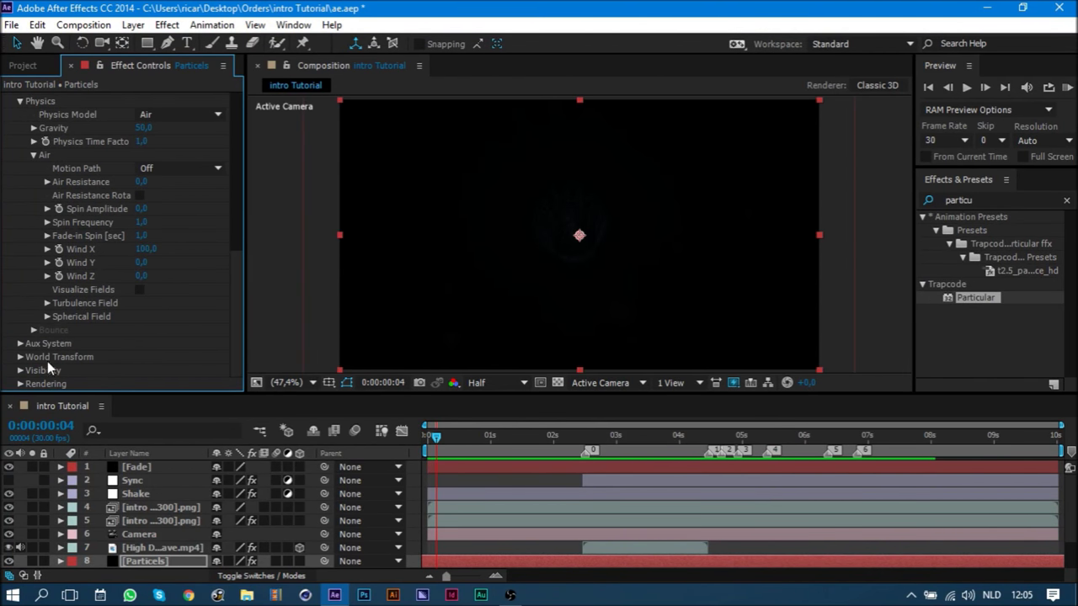
scroll(43, 387, down, 3)
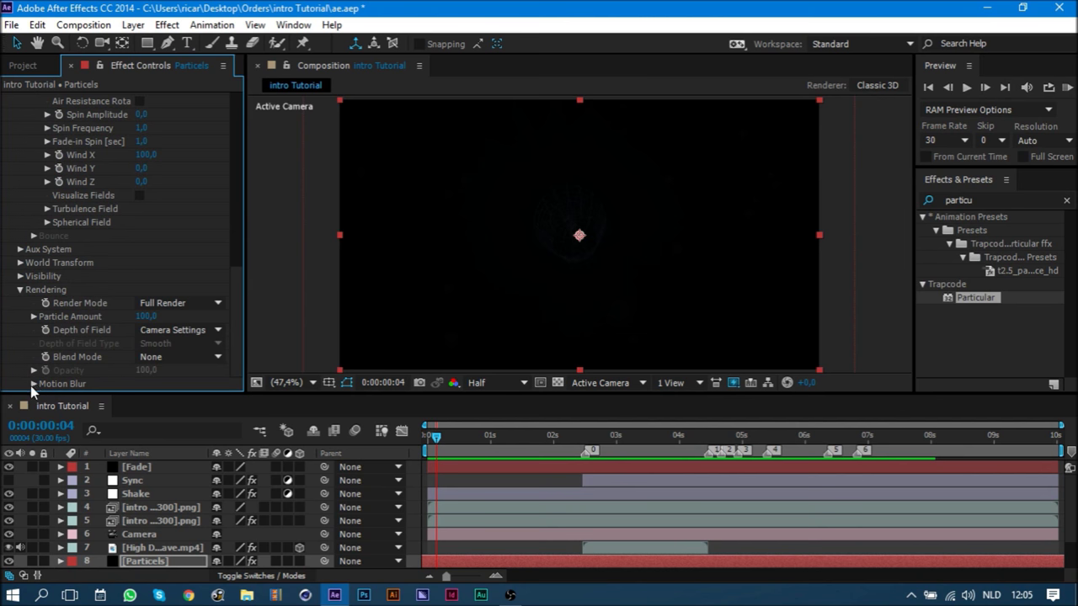
click(33, 383)
scroll(143, 362, down, 3)
click(167, 298)
click(177, 338)
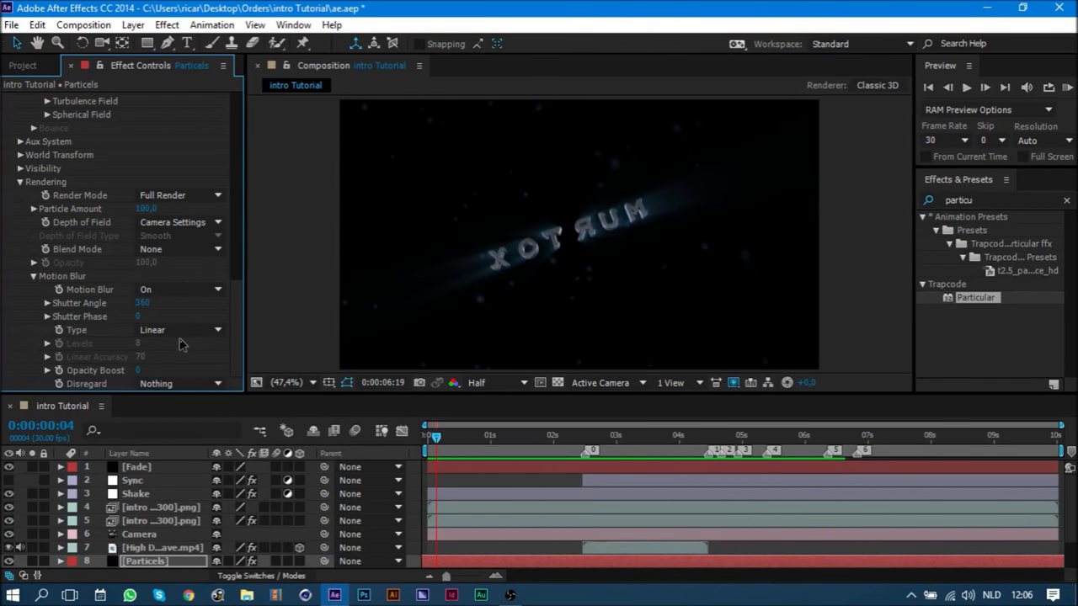
- Set particle Size to 50 and save the project
click(154, 290)
scroll(154, 290, up, 3)
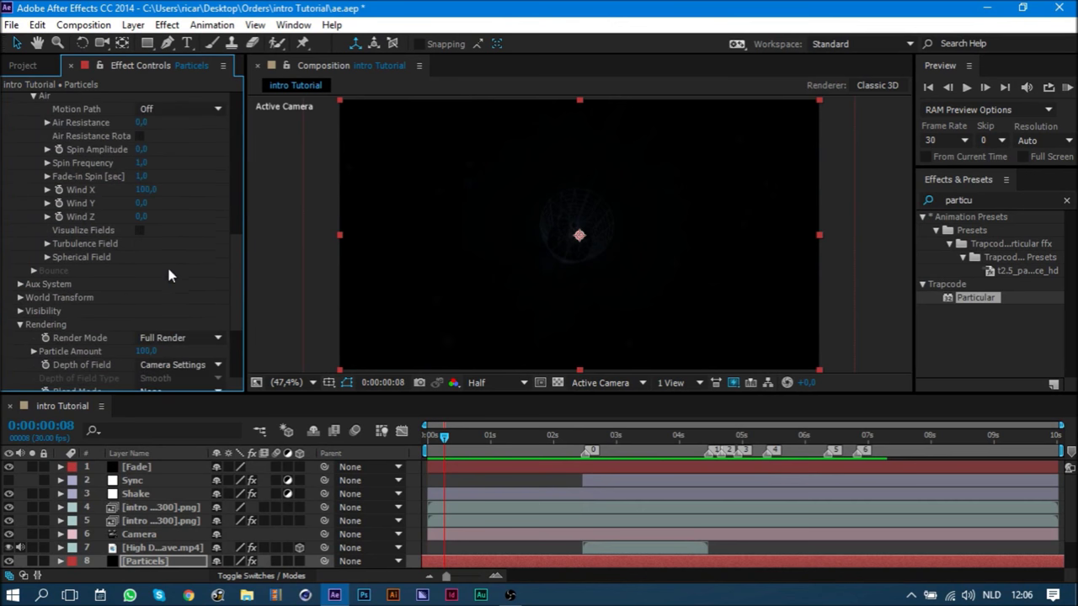
scroll(167, 266, up, 3)
scroll(194, 244, up, 2)
scroll(204, 224, up, 3)
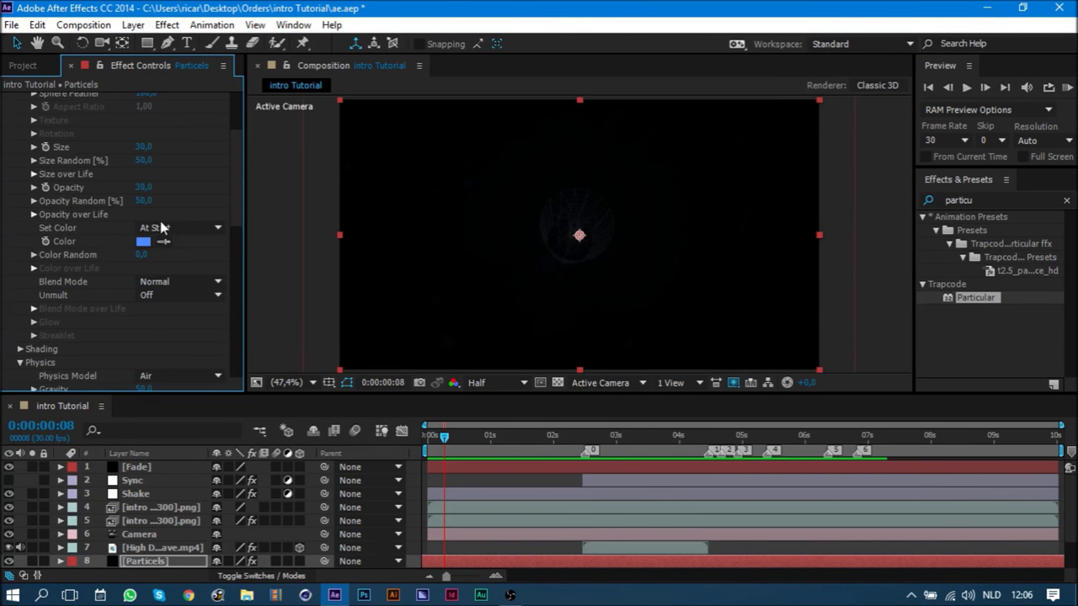
click(145, 147)
key(Return)
key(ctrl+s)
- Move to about 8:23, show the Smoke layer again, and select the Sync layer
drag(957, 450, 988, 455)
scroll(22, 536, down, 3)
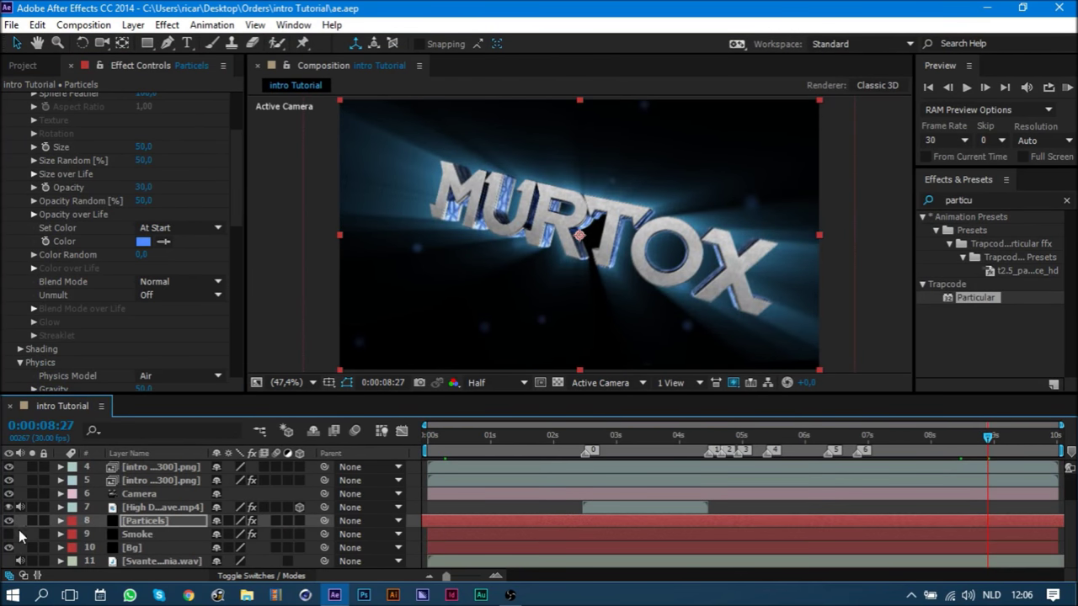
click(9, 534)
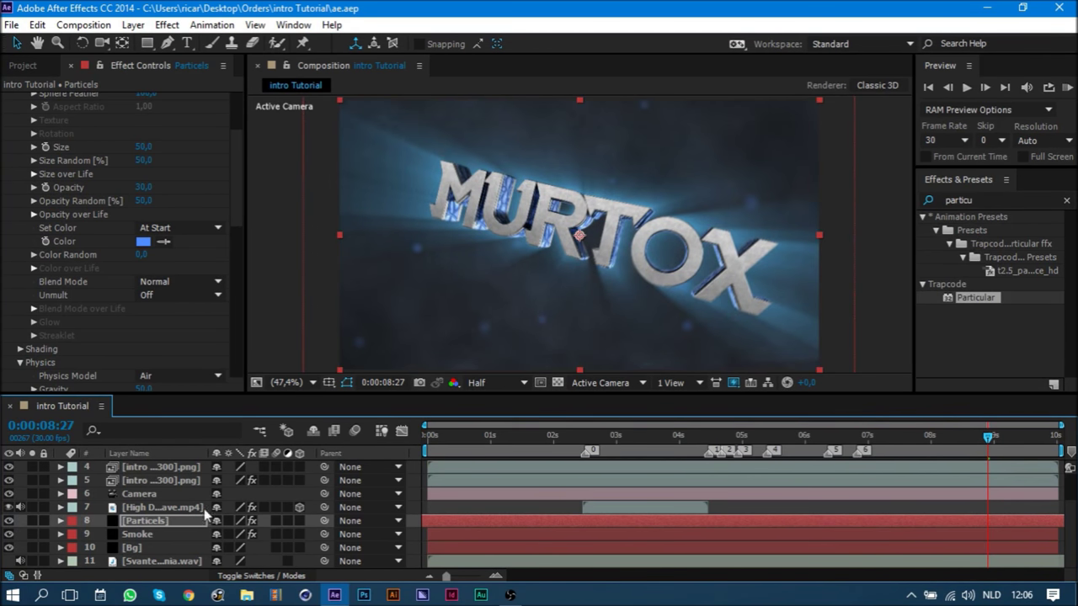
scroll(169, 520, up, 3)
click(147, 494)
click(148, 480)
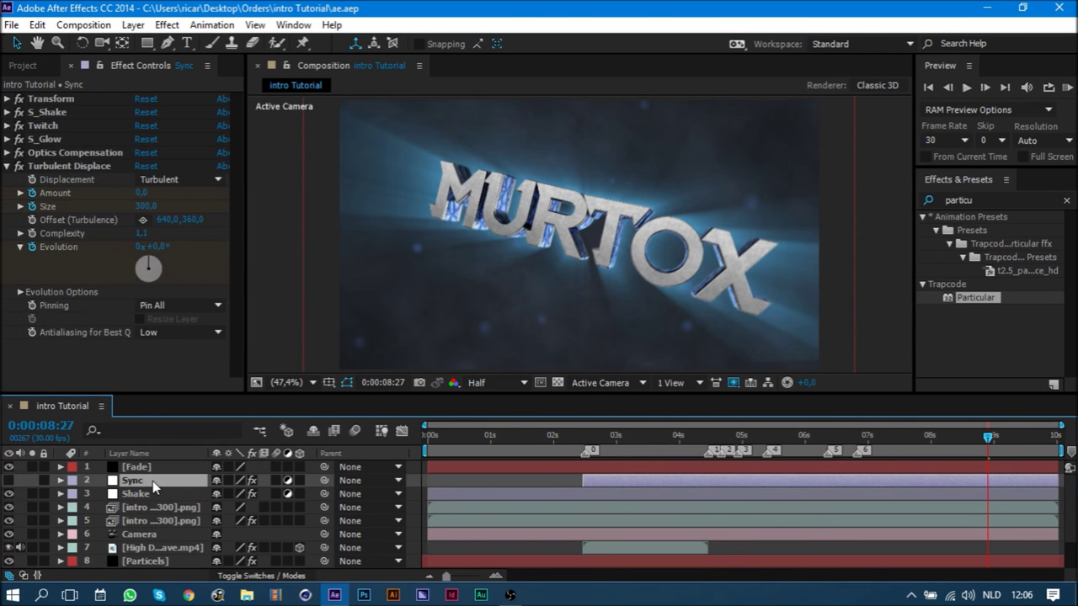
- Add a new adjustment layer to the composition named CC
right_click(318, 479)
mouse_move(350, 317)
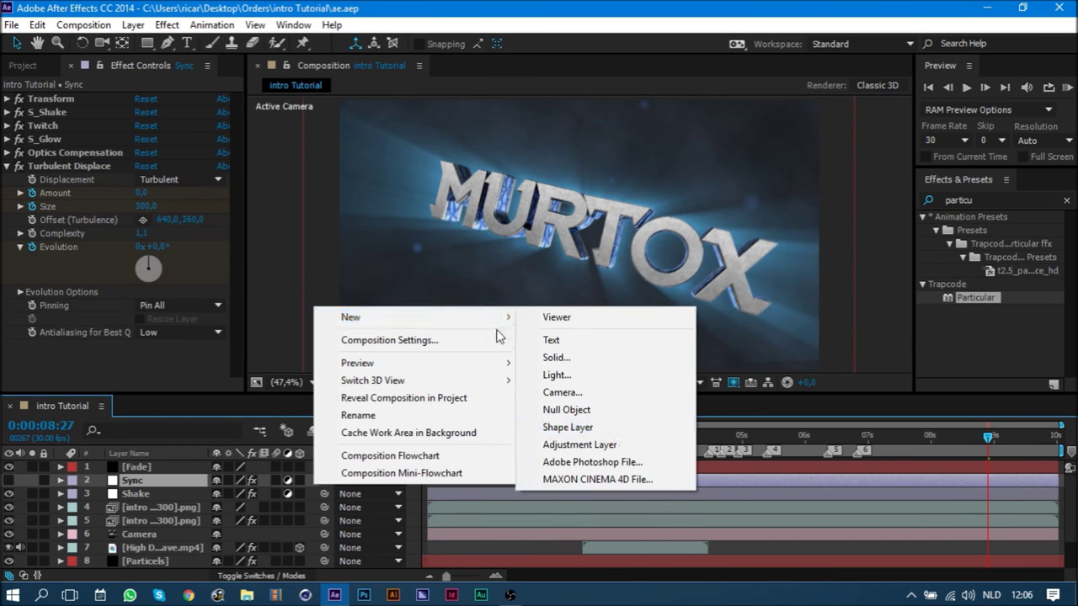
click(615, 443)
key(Return)
text(CC)
key(Return)
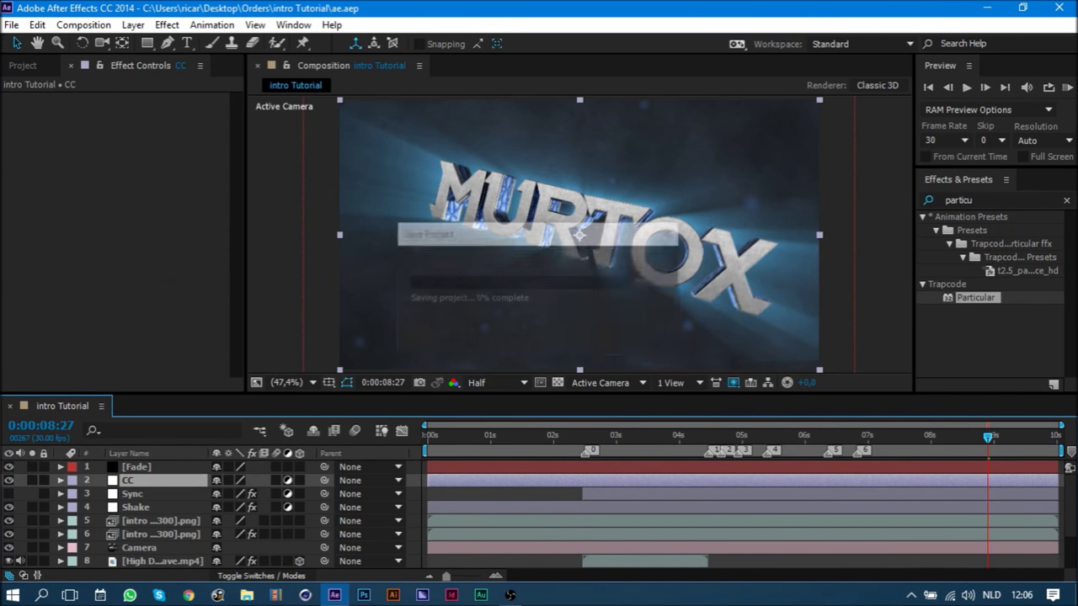
- Apply Magic Bullet Looks to the CC layer and save
click(995, 199)
text(looks)
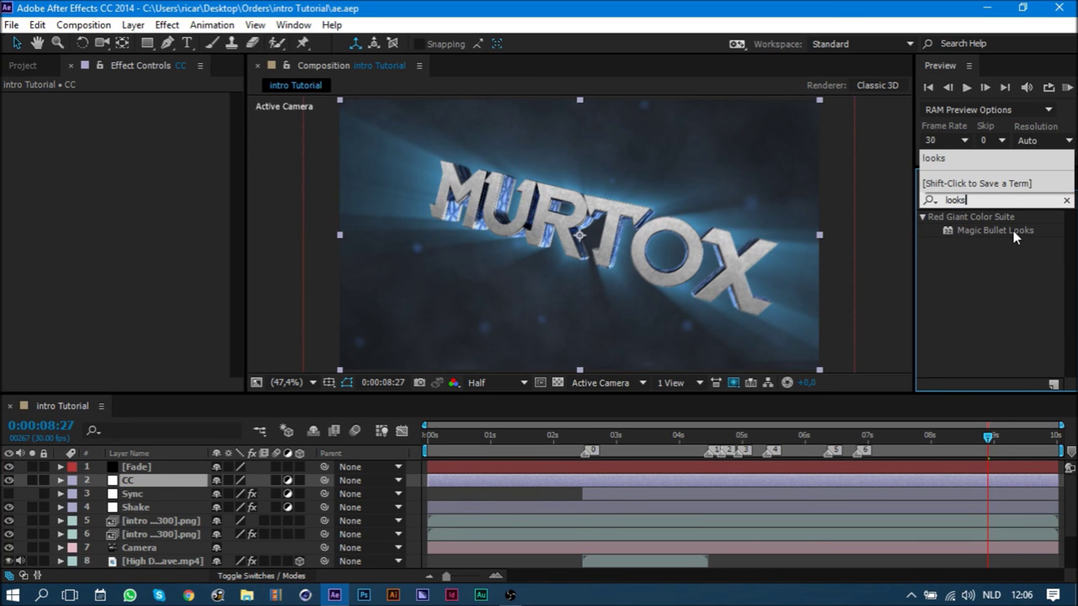
drag(1013, 231, 135, 218)
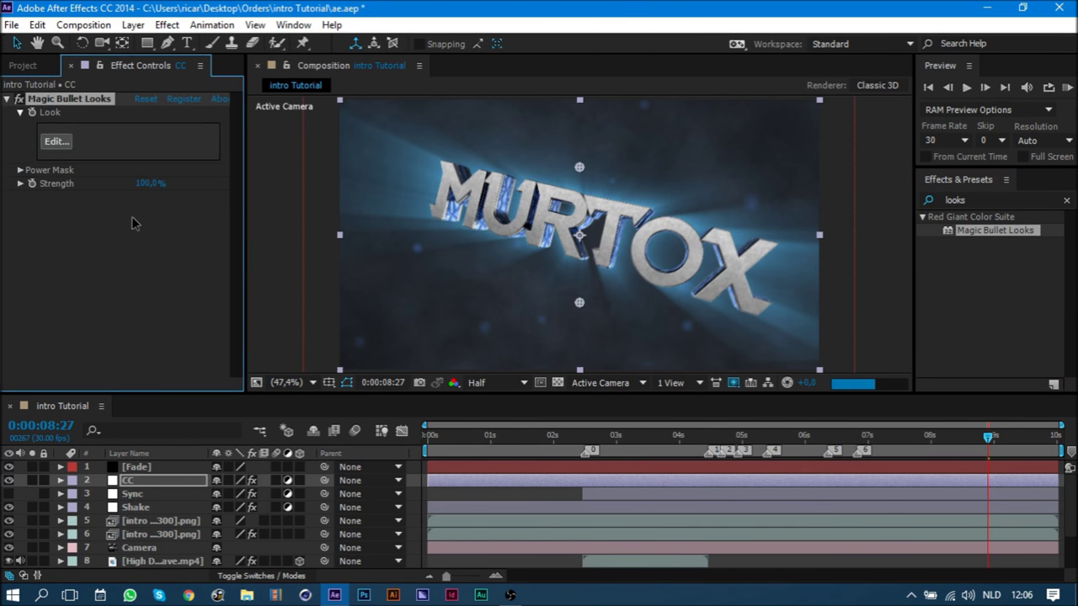
key(ctrl+s)
- Set the preview resolution to Full, save, and open the Looks editor
click(483, 379)
click(499, 415)
key(ctrl+s)
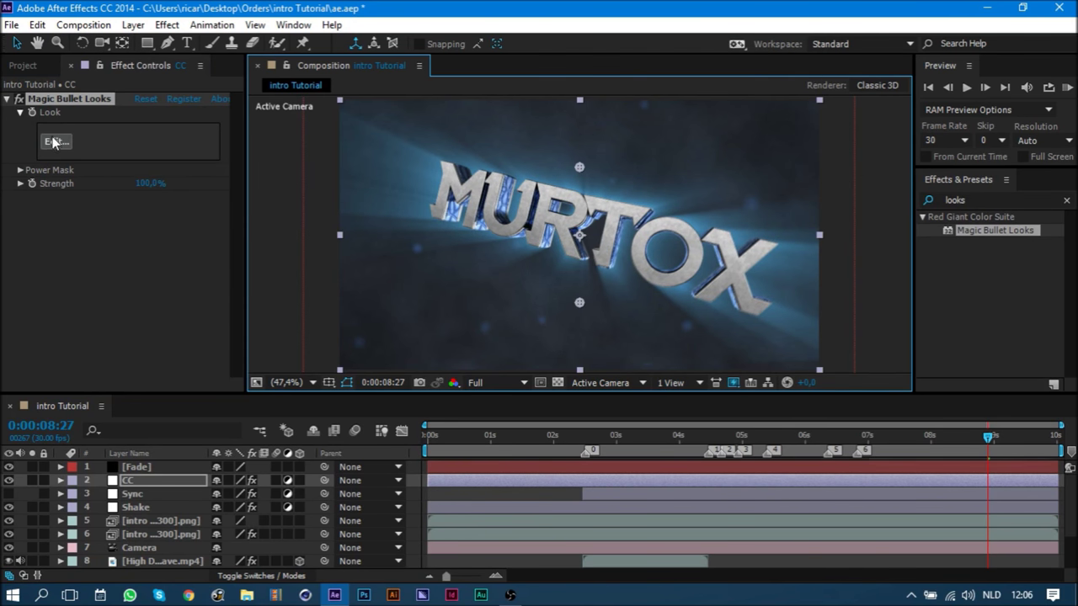
click(60, 144)
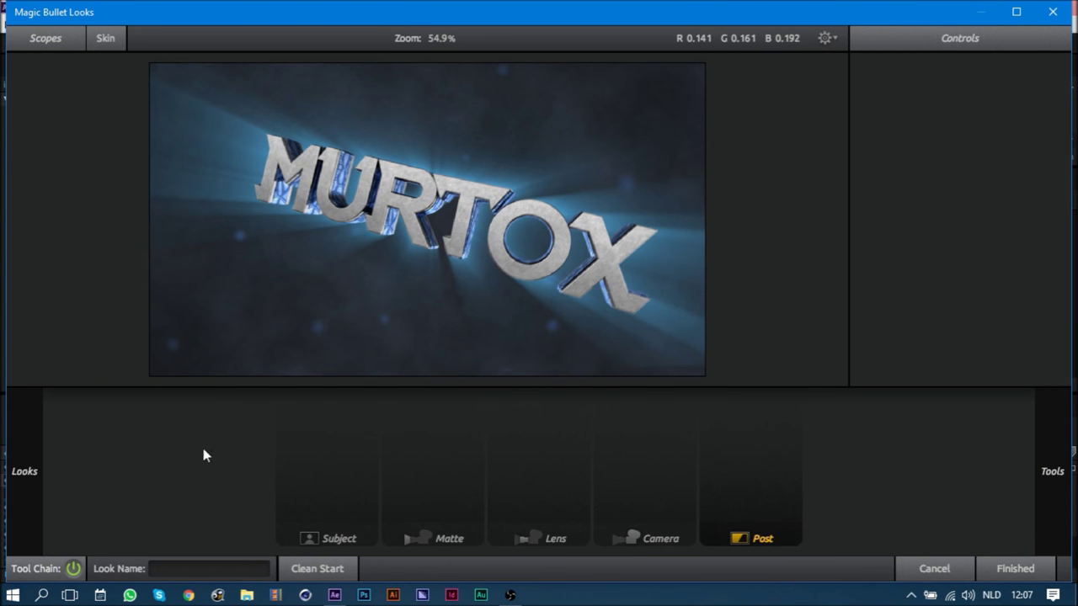
- Add a Contrast tool at 0.050 to the Subject stage
scroll(132, 223, down, 3)
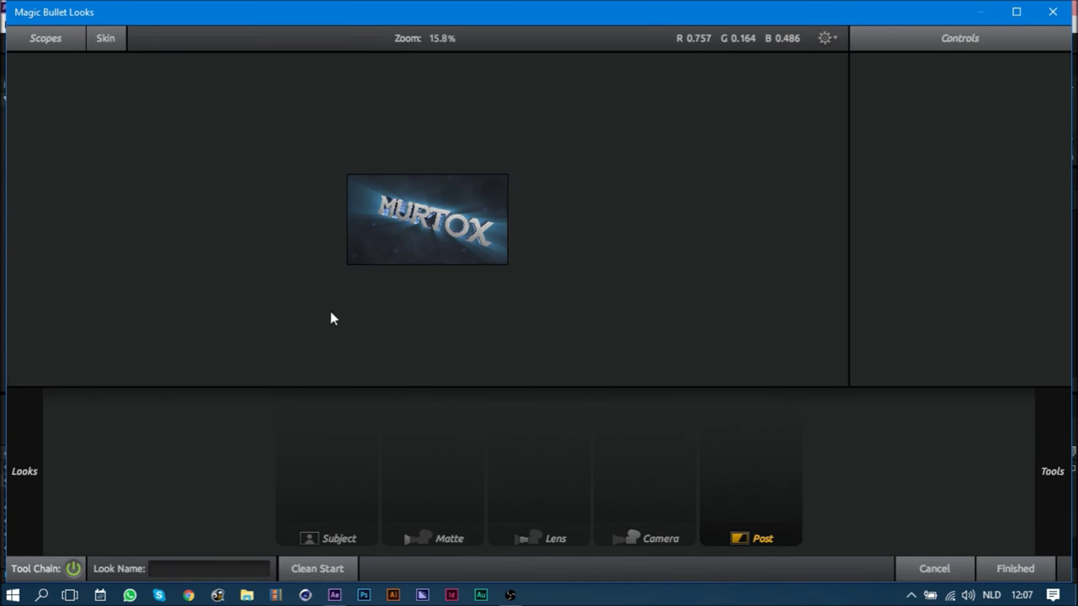
click(335, 468)
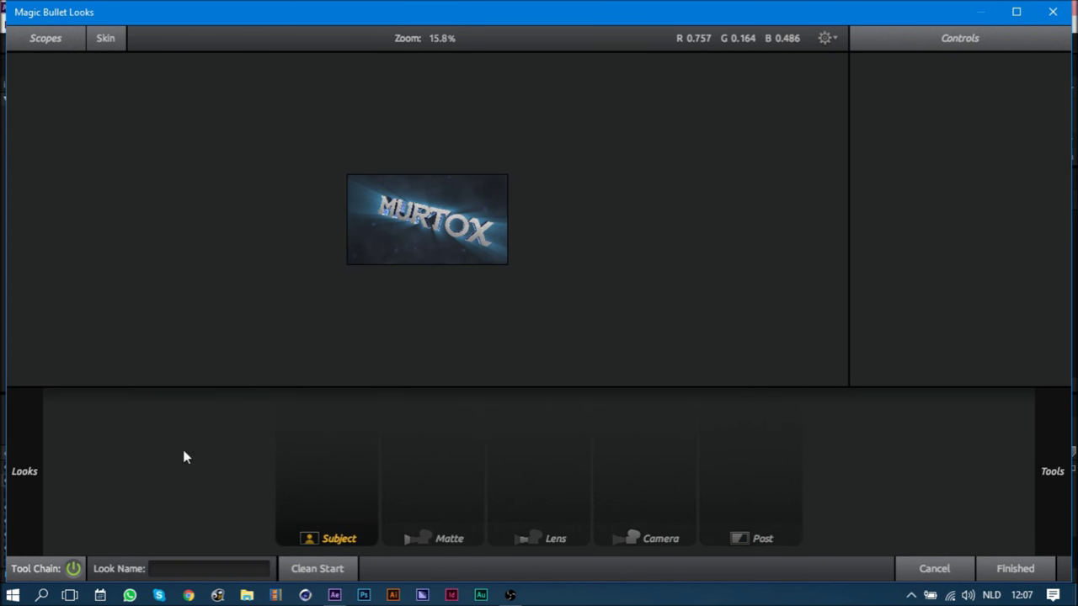
scroll(891, 224, down, 1)
scroll(927, 244, down, 2)
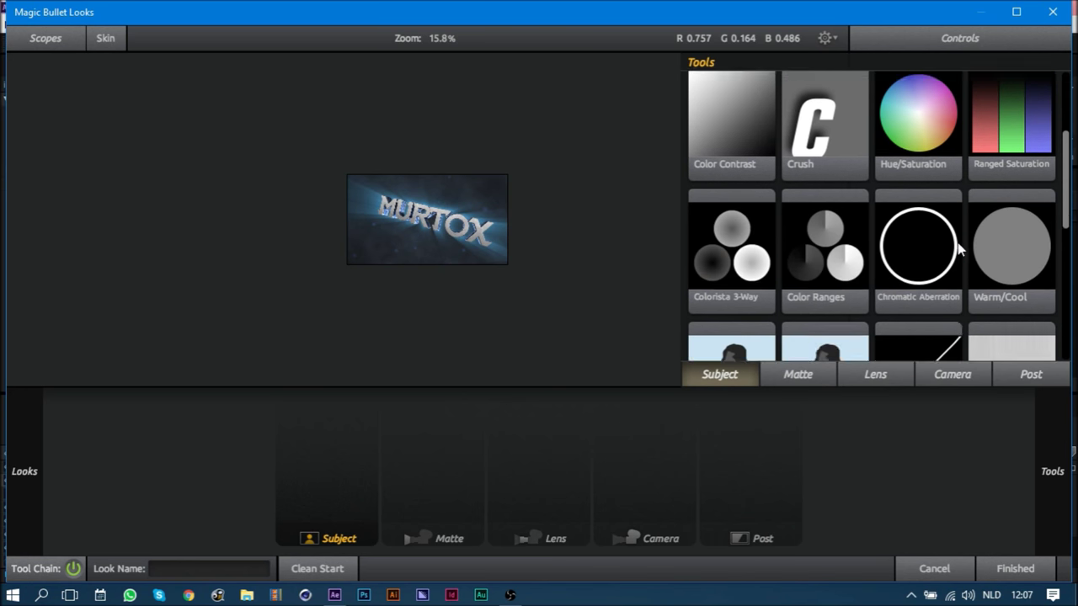
scroll(956, 257, down, 3)
scroll(968, 283, up, 3)
scroll(956, 280, up, 2)
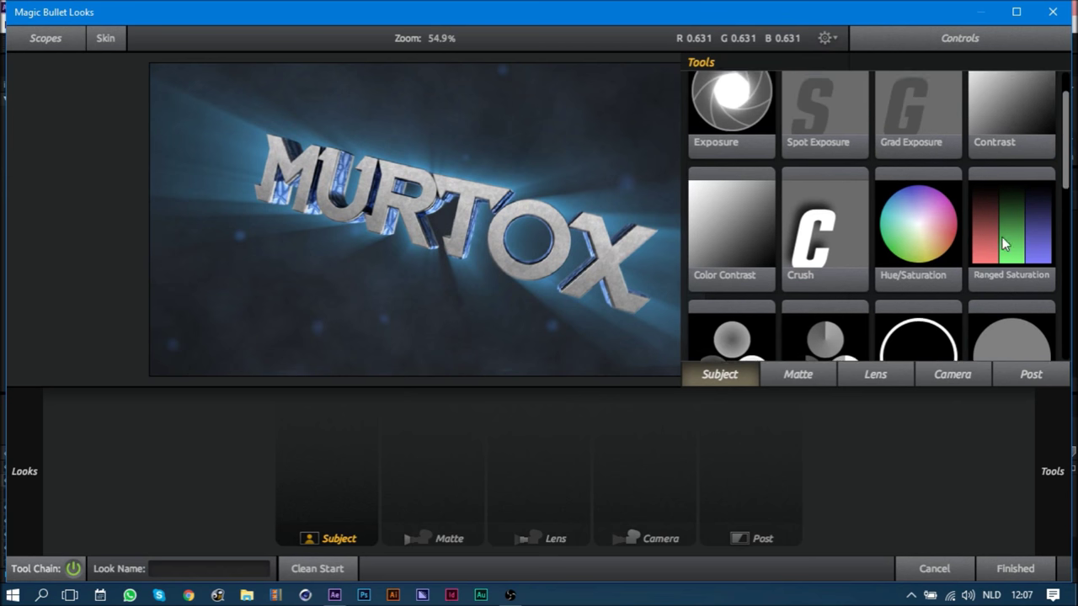
double_click(1019, 135)
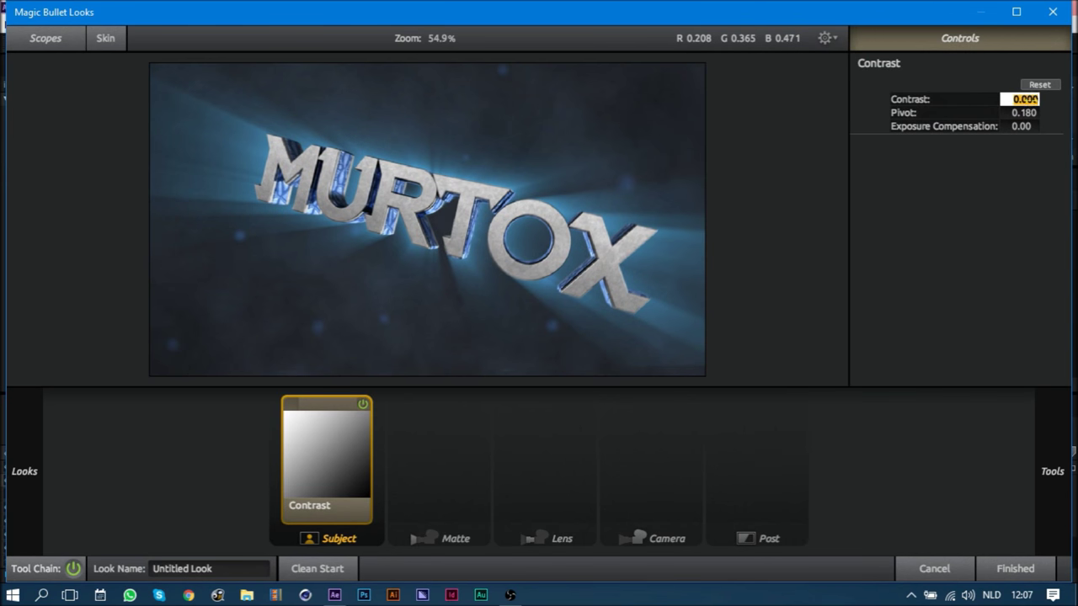
text(0.050)
key(Return)
- Toggle Contrast off and on to compare before and after
click(362, 405)
click(362, 406)
click(362, 405)
click(362, 406)
click(362, 402)
click(362, 403)
click(362, 403)
click(362, 403)
- Add a Pop tool with Size 75% and Pop 69%
scroll(1002, 278, down, 2)
scroll(993, 312, down, 2)
click(1003, 299)
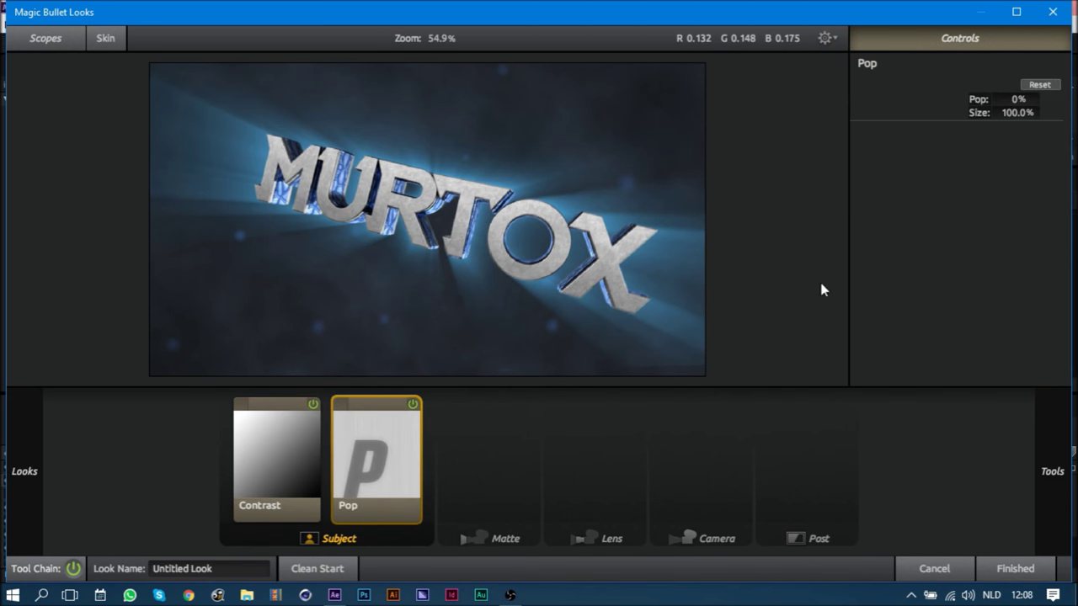
click(1017, 112)
text(75)
key(Return)
click(1021, 98)
text(69)
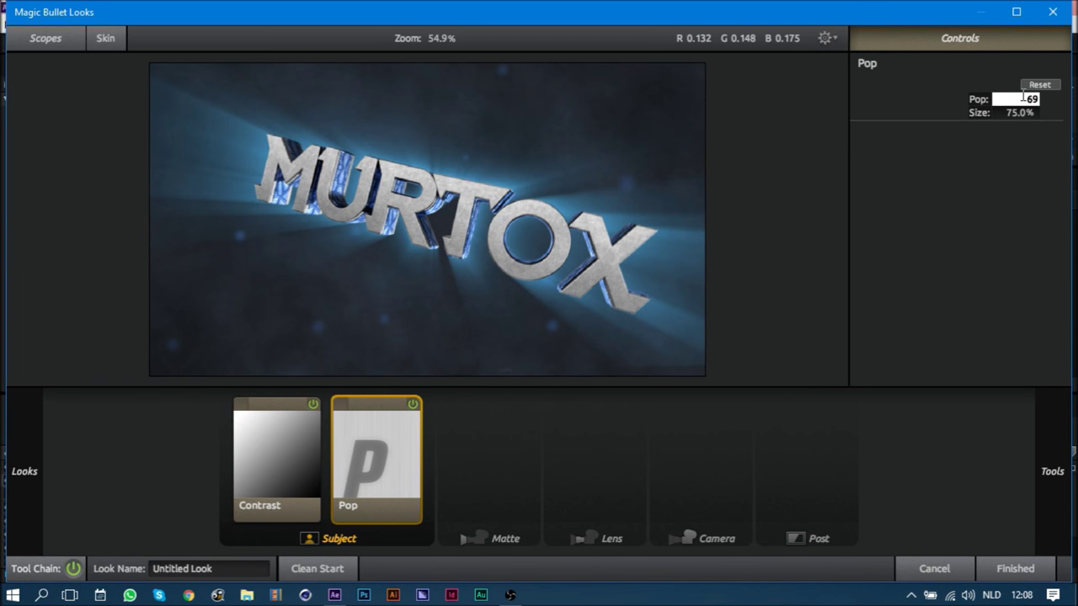
key(Return)
- Toggle Pop off and on to compare, leaving it enabled
click(416, 407)
click(415, 406)
click(414, 405)
click(414, 405)
click(413, 406)
click(413, 406)
click(414, 406)
click(414, 406)
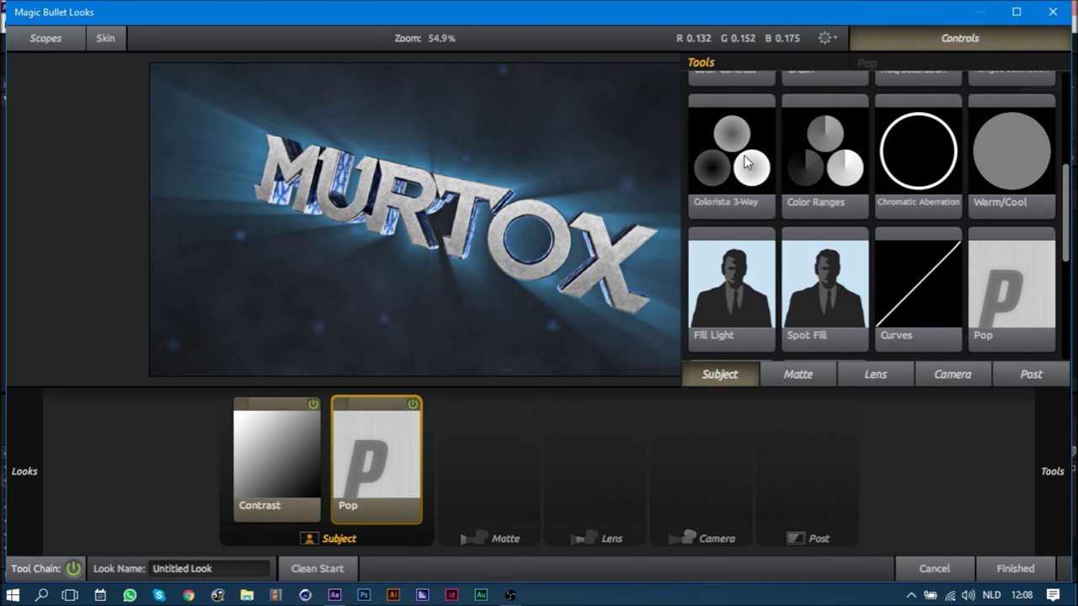
- Add Colorista 3-Way and shift shadows, midtones and highlights slightly toward blue
double_click(744, 162)
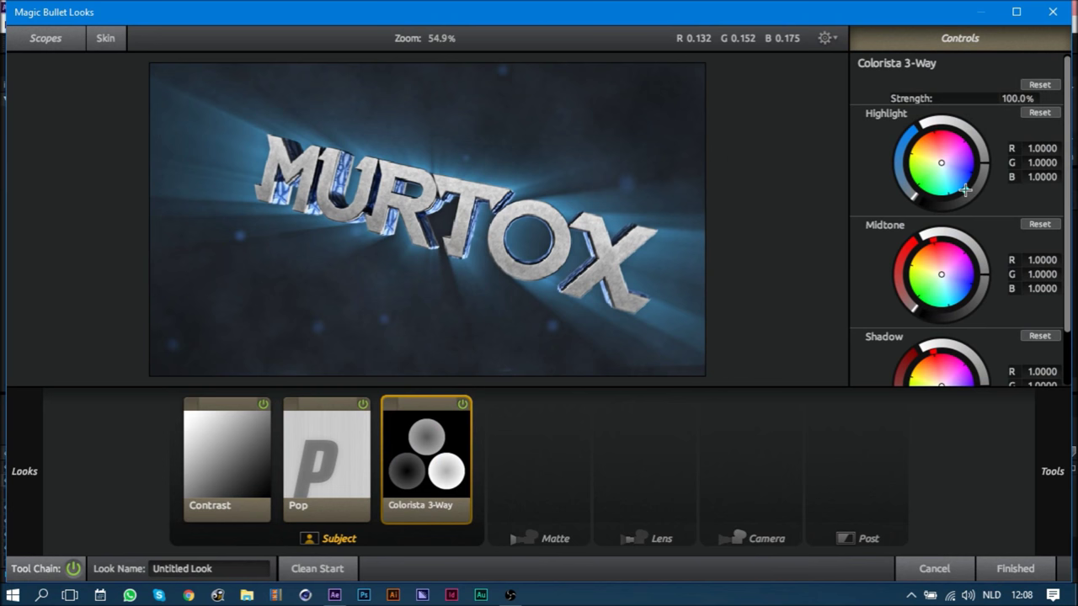
click(967, 298)
scroll(1028, 327, down, 1)
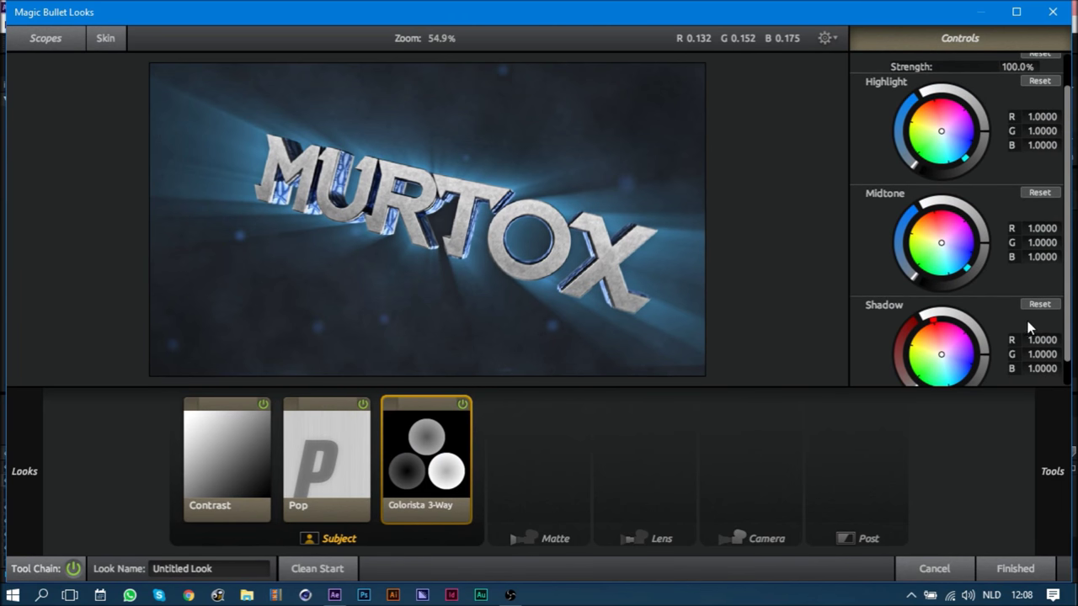
click(965, 379)
scroll(1002, 261, down, 1)
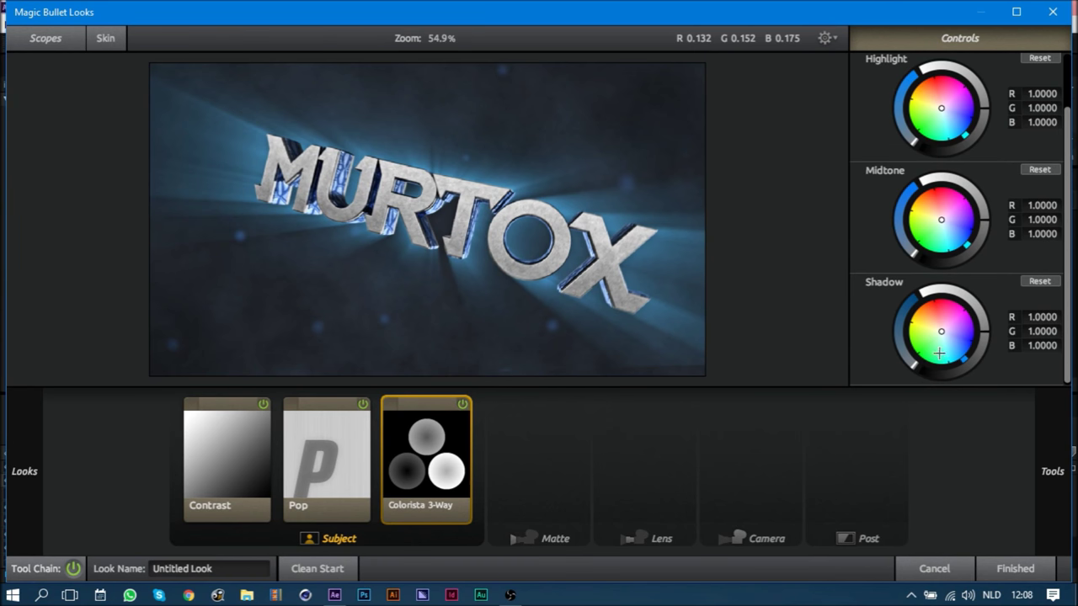
drag(939, 353, 901, 359)
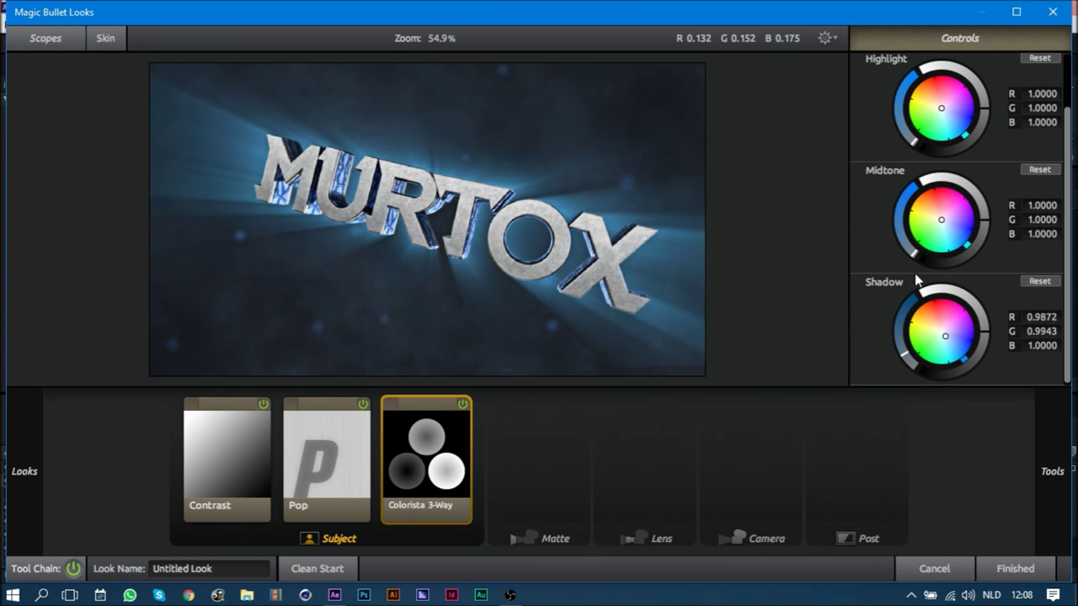
drag(909, 247, 906, 208)
drag(908, 145, 905, 131)
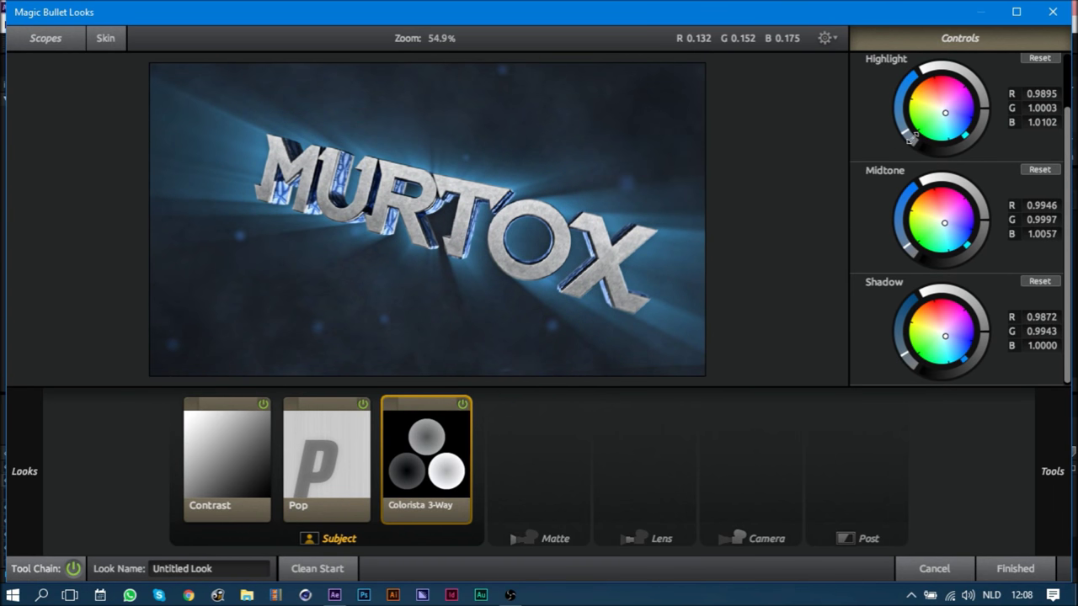
- Toggle Colorista off and on to compare, leaving it enabled
click(461, 405)
click(462, 405)
click(462, 405)
click(461, 404)
click(462, 404)
click(462, 404)
click(462, 405)
click(462, 404)
click(539, 474)
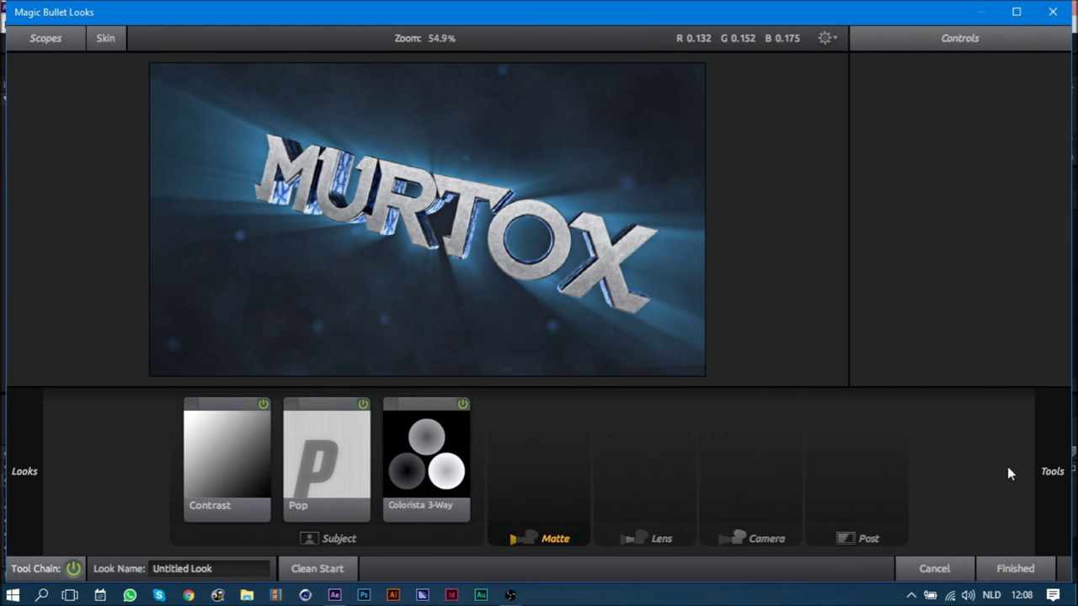
- Tweak the existing Diffusion to about 17% size, a blue-tinted glow at 30%, and compare it on/off
scroll(952, 253, up, 3)
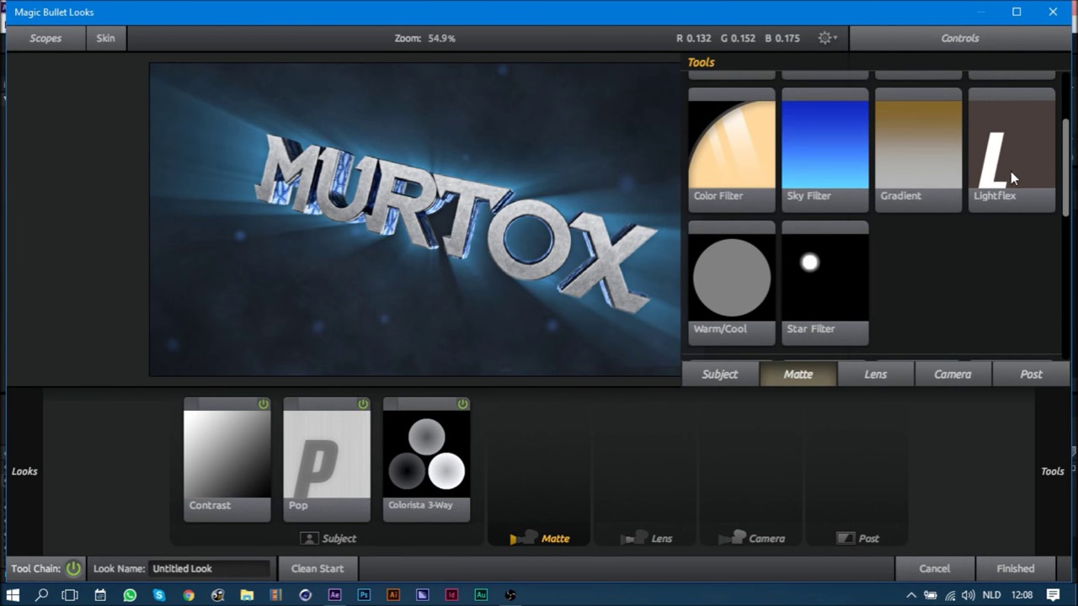
scroll(1011, 171, up, 1)
drag(1006, 160, 539, 459)
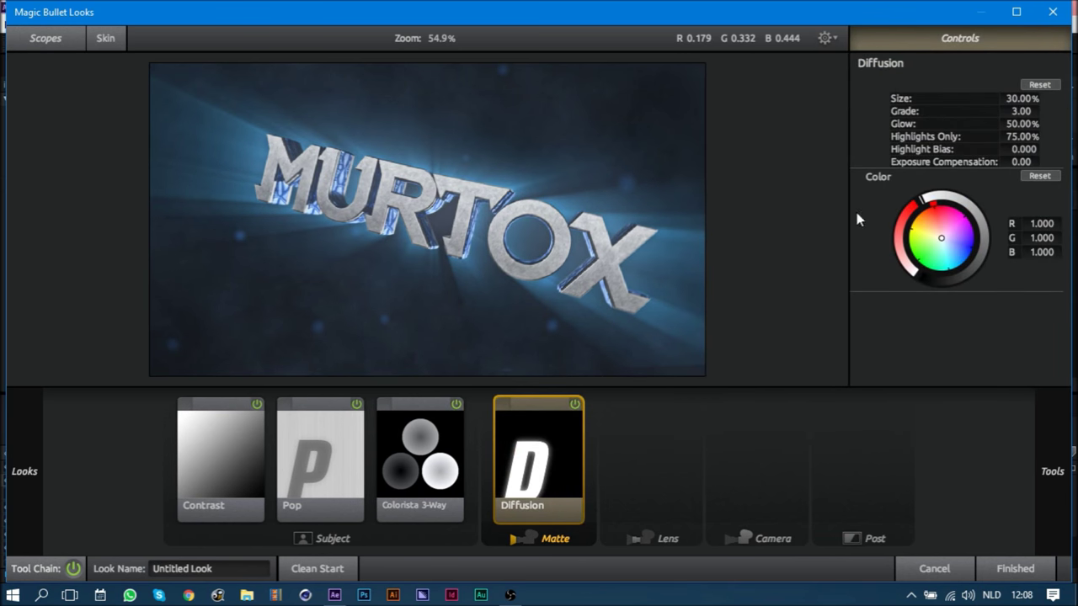
drag(1021, 100, 1028, 119)
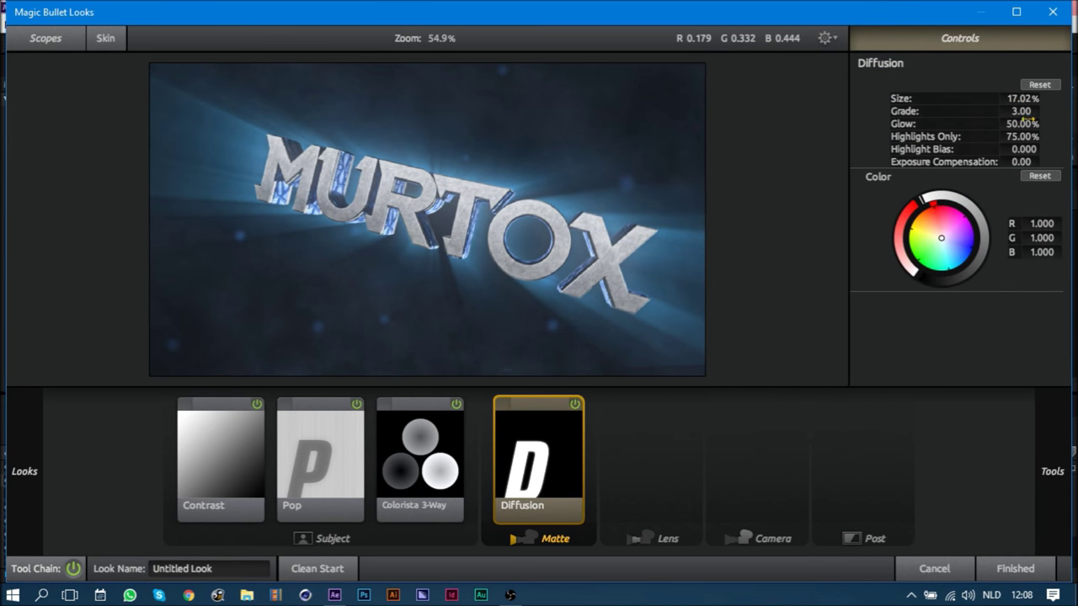
drag(965, 274, 906, 268)
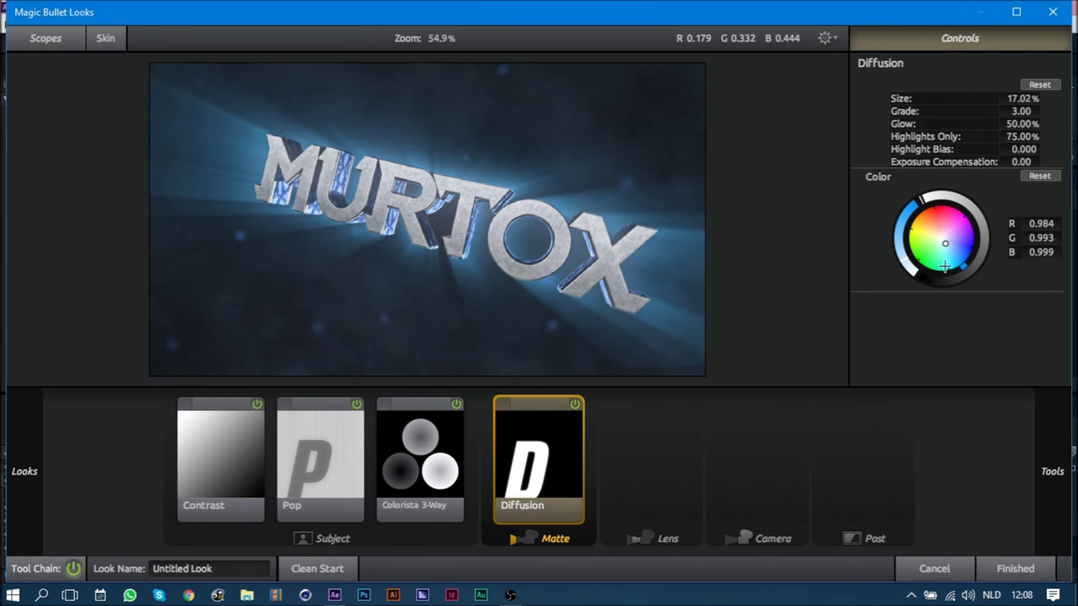
double_click(1021, 124)
text(30)
key(Return)
click(576, 404)
click(576, 404)
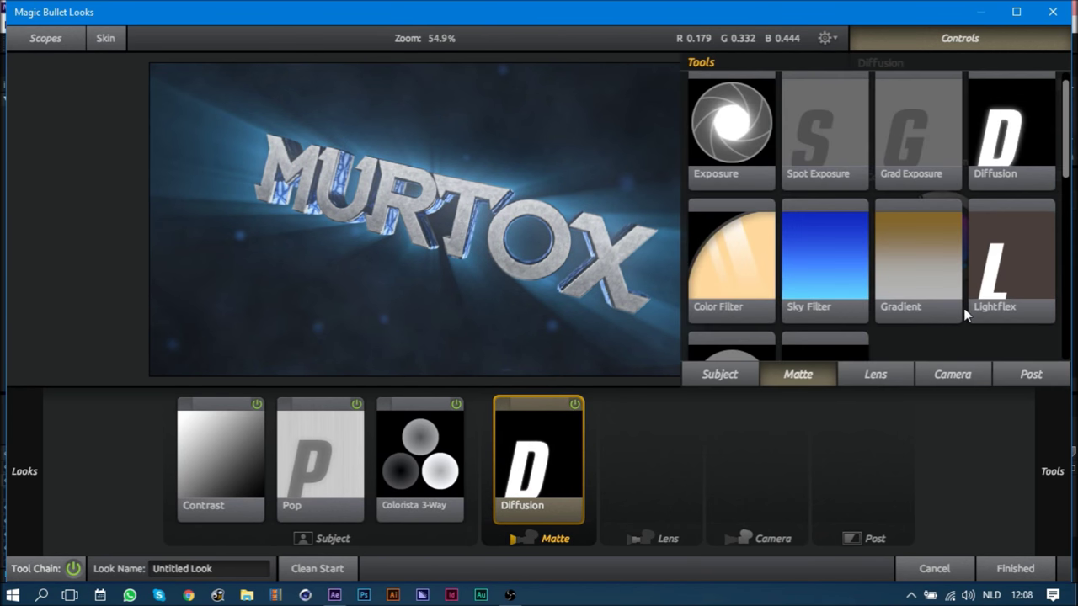
- Add Lightflex to the Matte stage with a blue colour and a boost of -5.70
double_click(994, 270)
click(957, 204)
click(1019, 98)
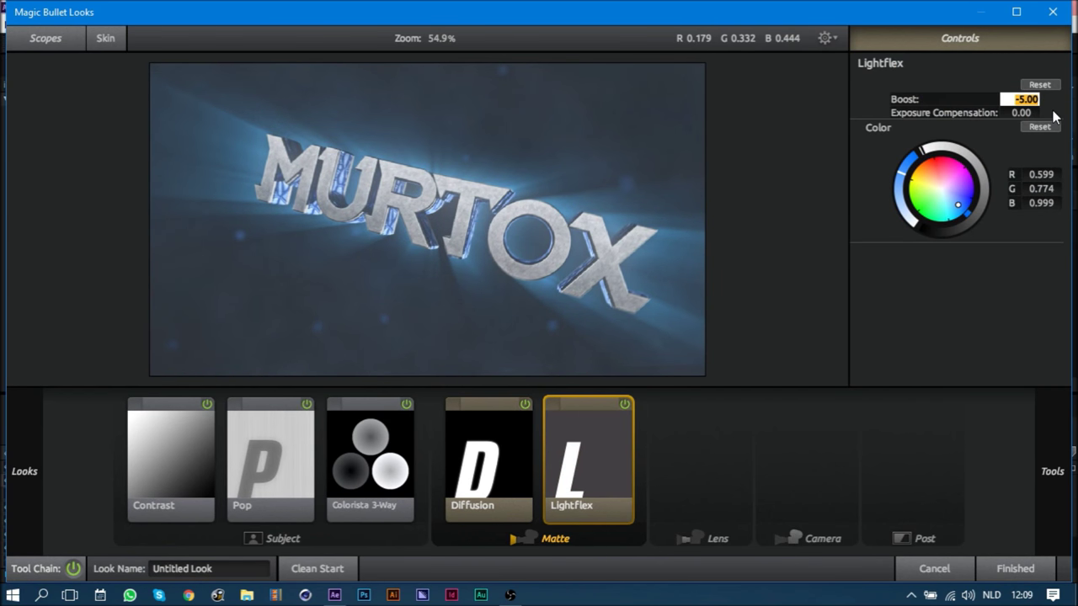
text(-4.)
text(7)
key(Return)
click(1031, 99)
key(Return)
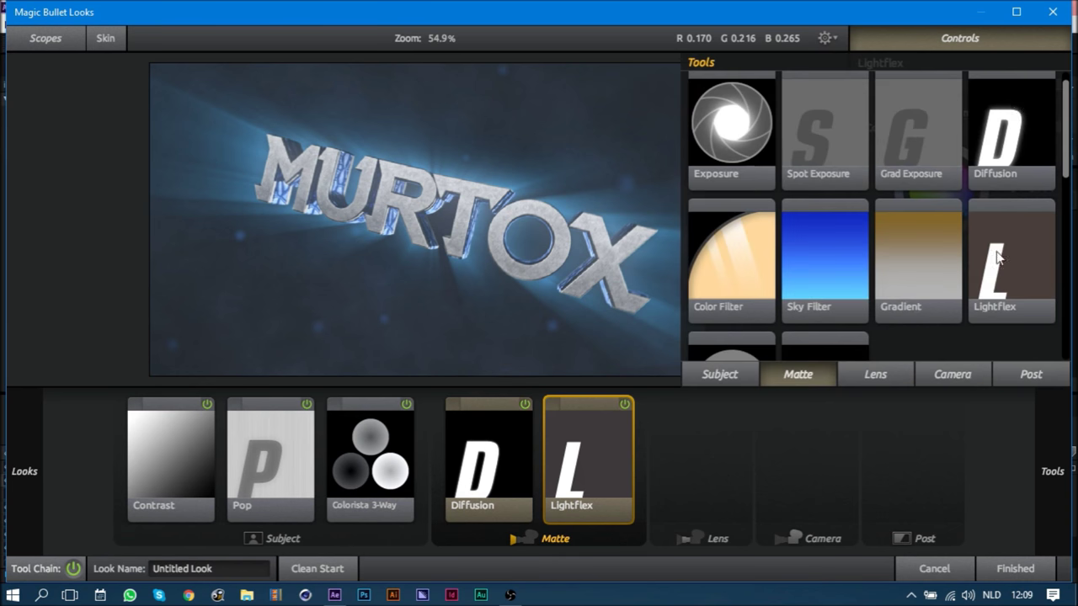
- Add Cool Fog to the Matte stage and set its size to 20%
scroll(925, 269, down, 1)
scroll(879, 253, down, 3)
click(841, 216)
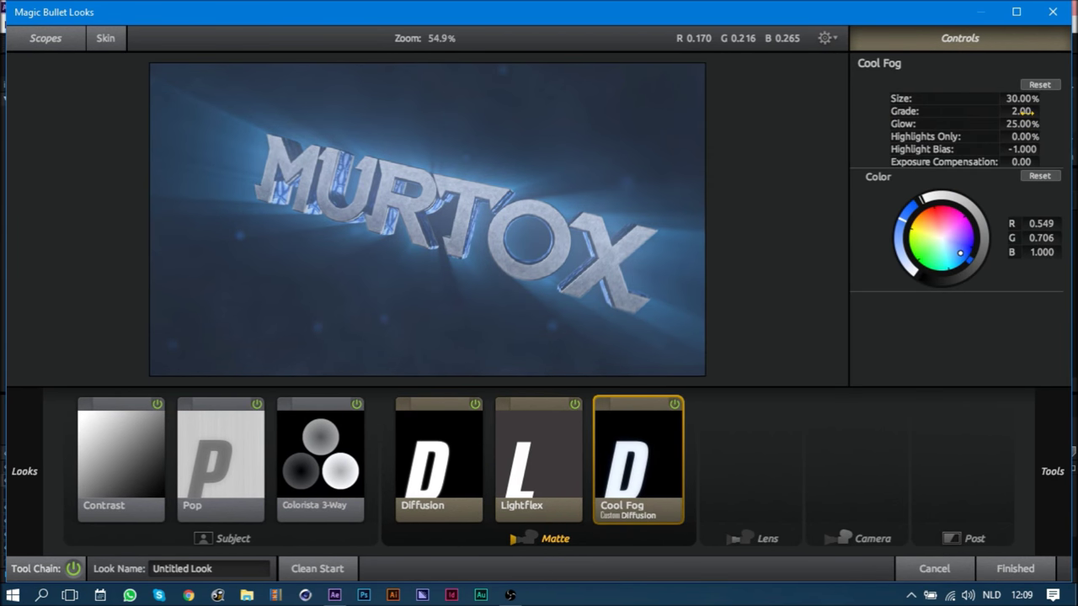
click(1020, 97)
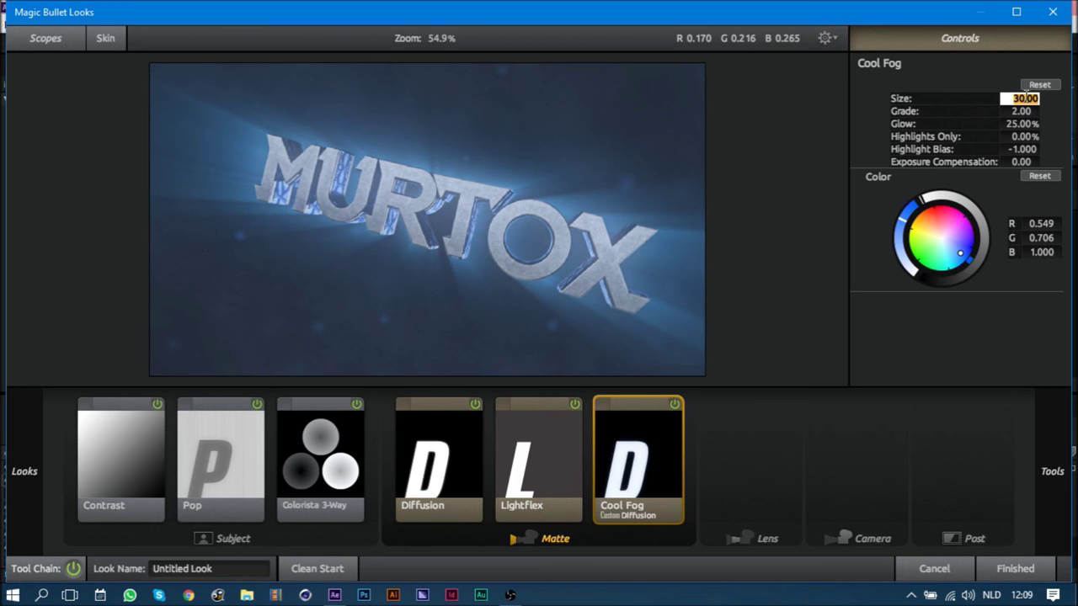
text(2.0)
key(Return)
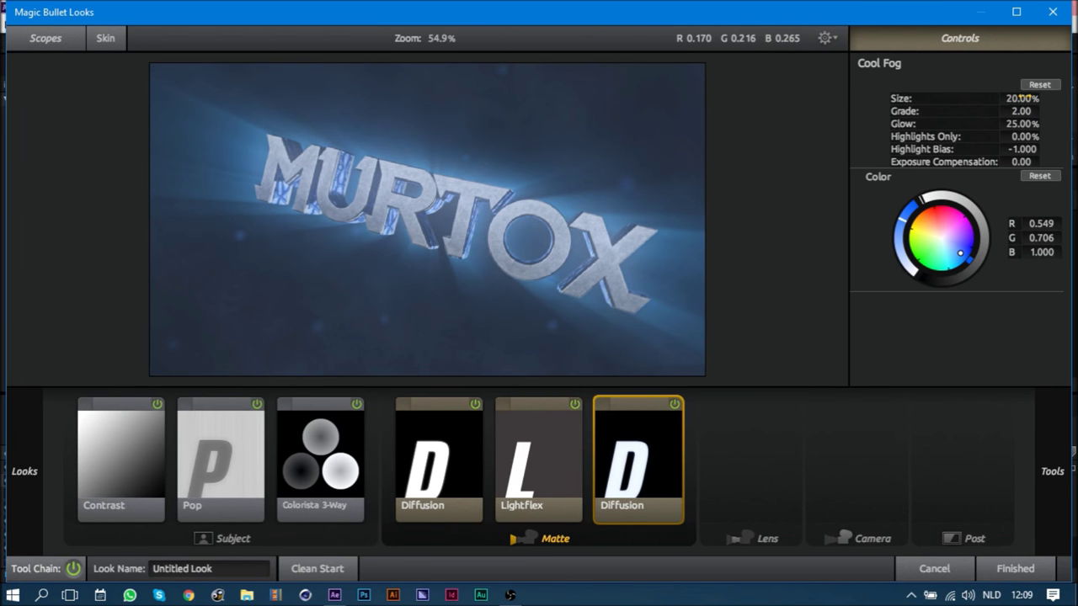
- Set Cool Fog highlight bias to -0.050 and grade to 1.00, then compare it on/off
drag(1024, 149, 1044, 149)
click(1024, 149)
key(BackSpace)
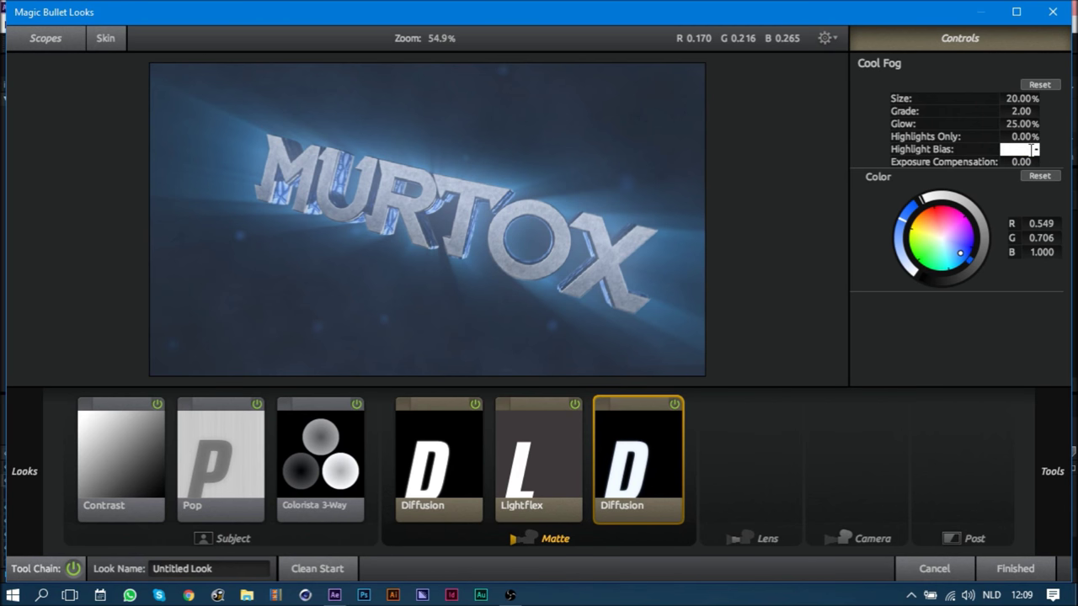
text(-0.05)
key(Return)
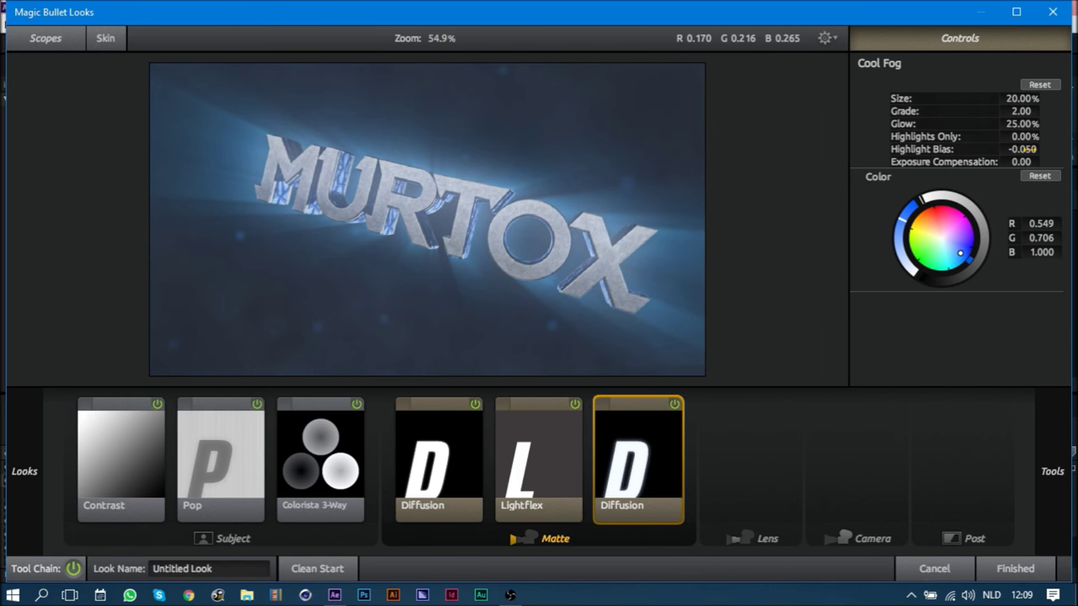
click(1021, 112)
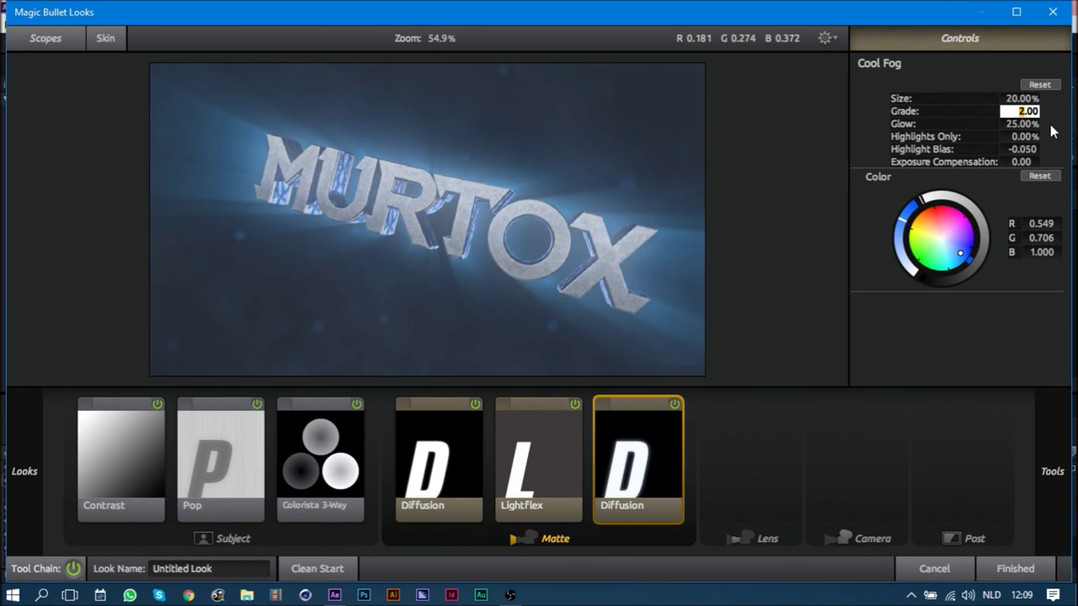
text(3)
key(Return)
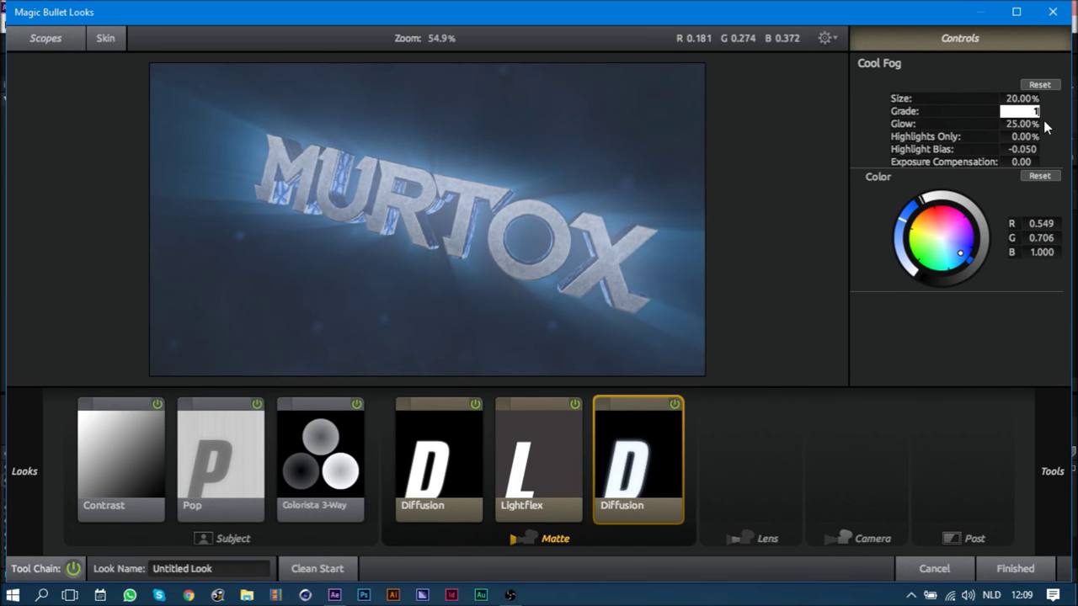
key(Return)
click(674, 405)
click(674, 406)
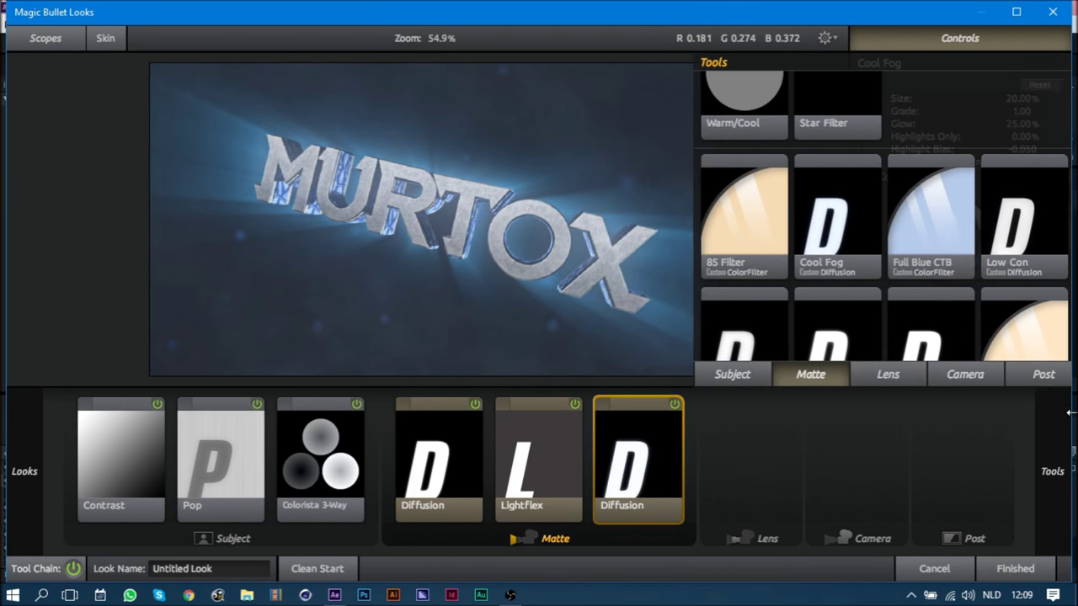
- Add another Diffusion to the Matte chain with 200% size and 10% glow
scroll(834, 273, up, 1)
scroll(842, 267, up, 2)
scroll(998, 122, up, 1)
double_click(1000, 115)
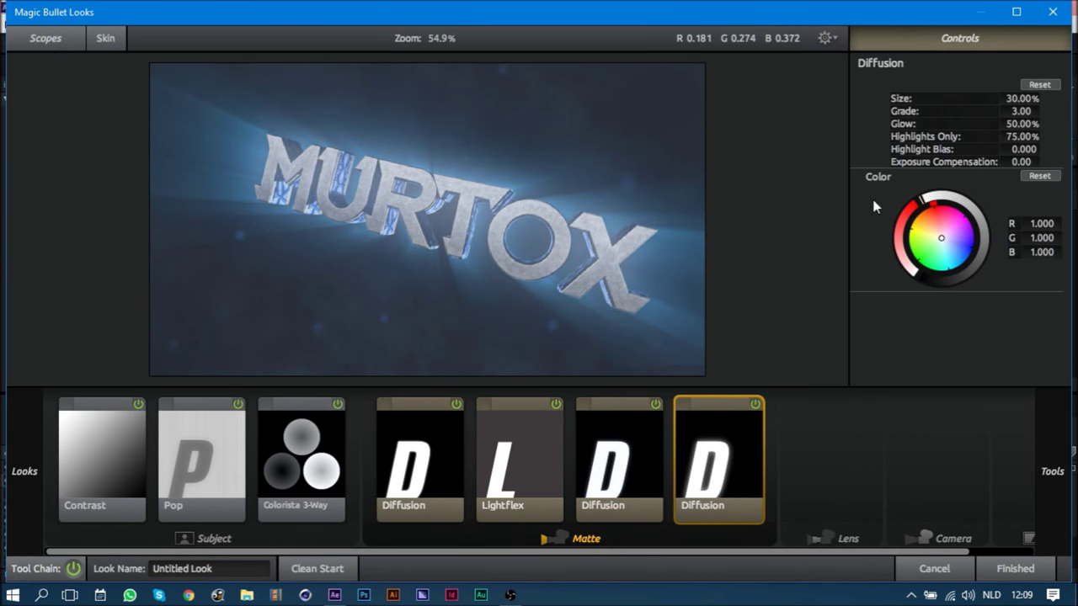
mouse_move(1031, 98)
mouse_down()
mouse_move(1063, 98)
mouse_move(1010, 112)
mouse_up()
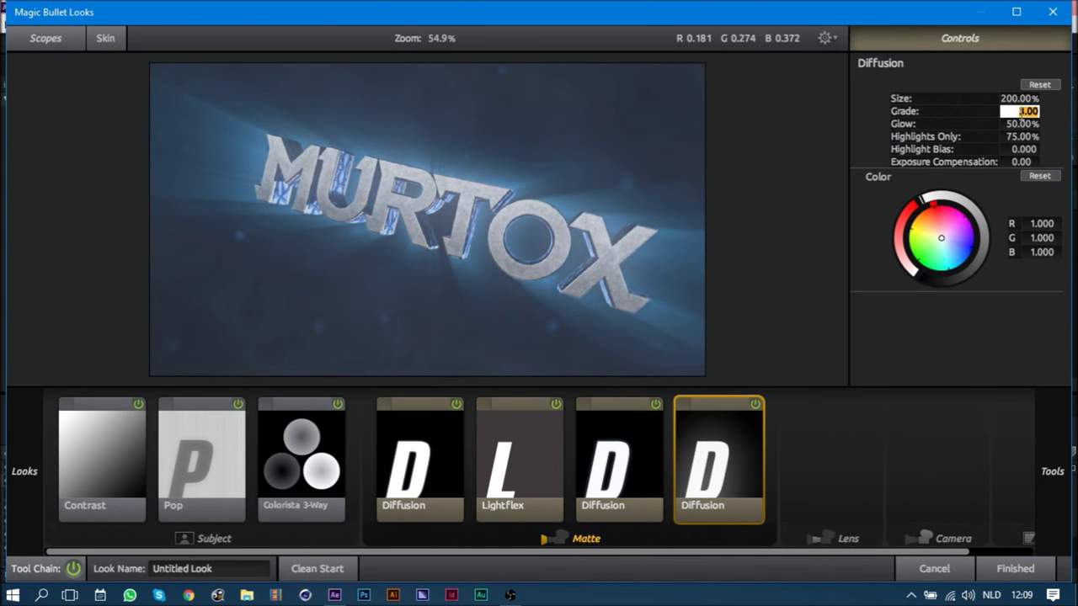
click(1027, 124)
text(10)
key(Return)
- Set the new Diffusion's Highlights Only amount to 60%
click(1026, 136)
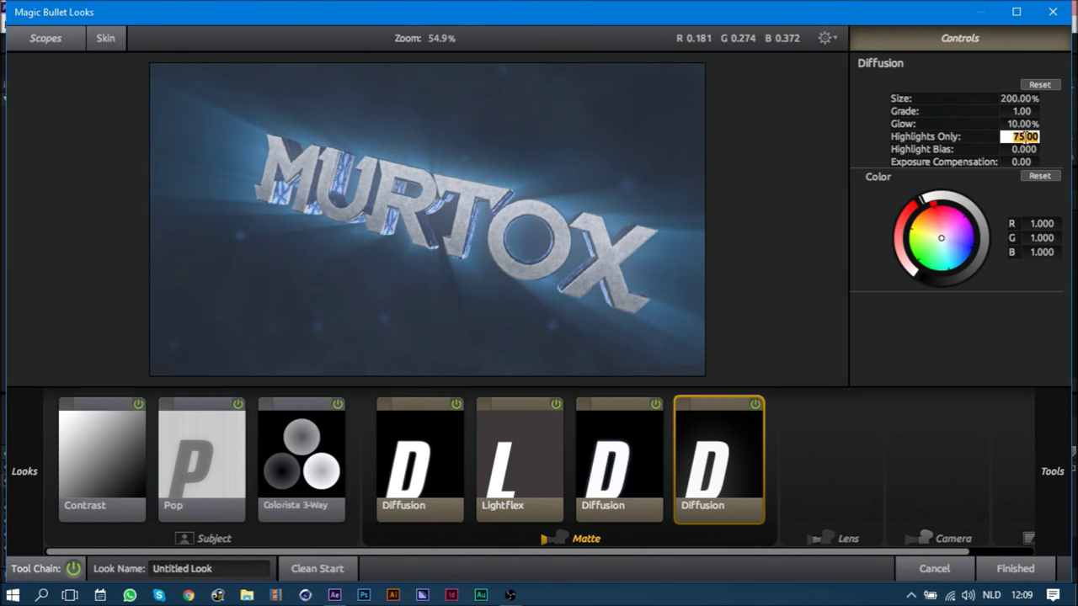
text(30)
key(Return)
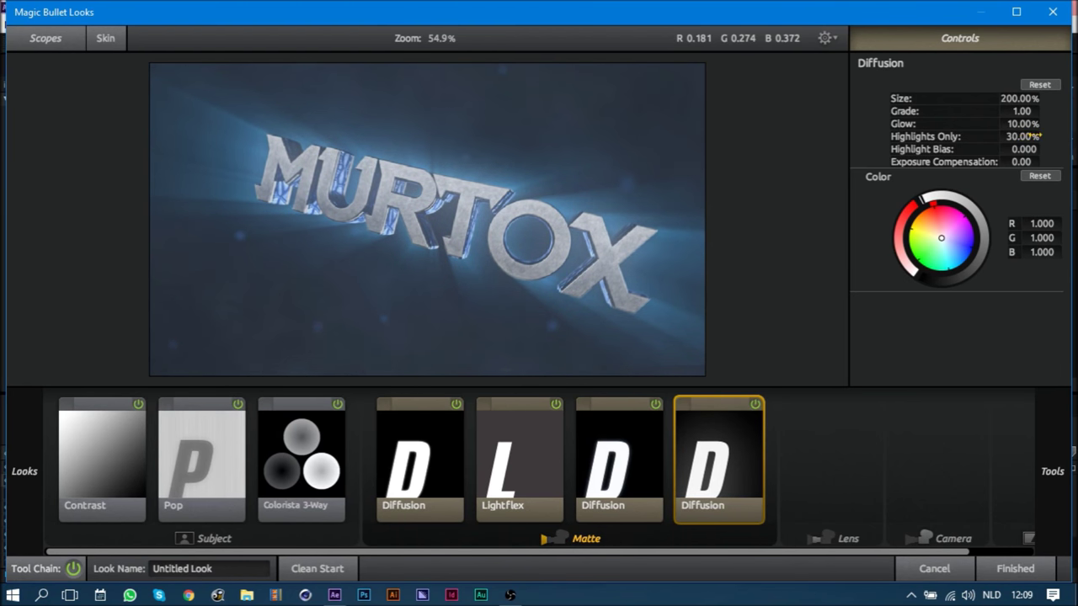
drag(1036, 136, 1067, 137)
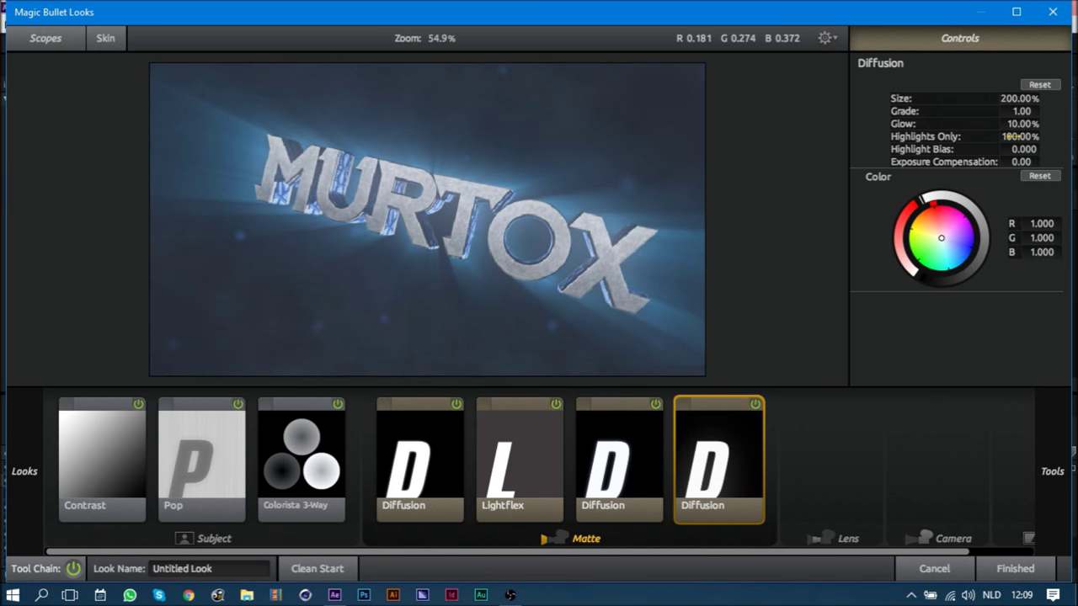
click(1010, 137)
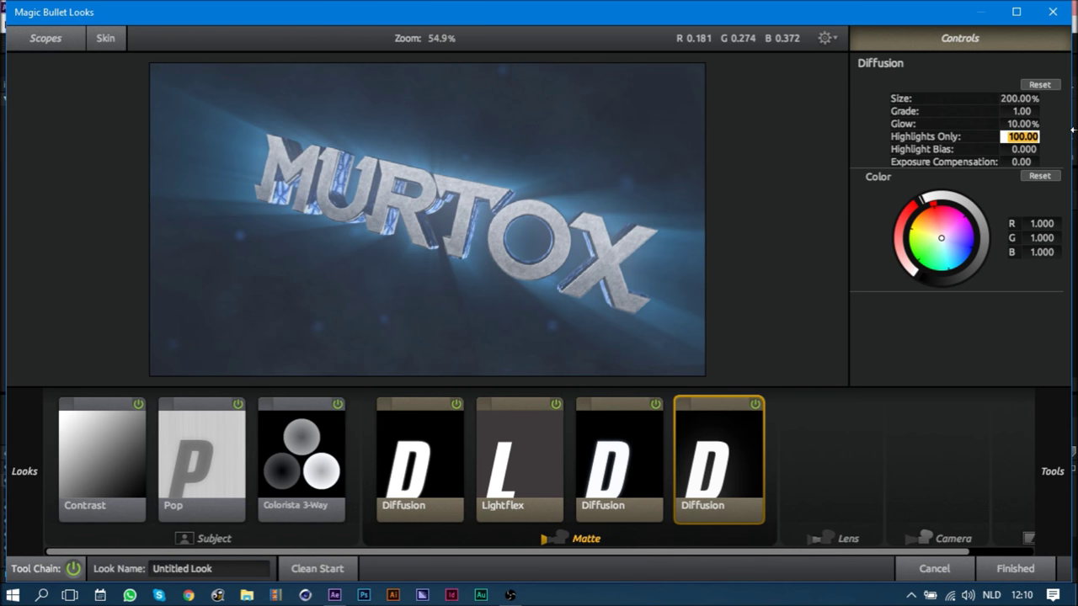
text(60)
key(Return)
- Tint the new Diffusion a faint pale blue and compare it on/off
click(966, 264)
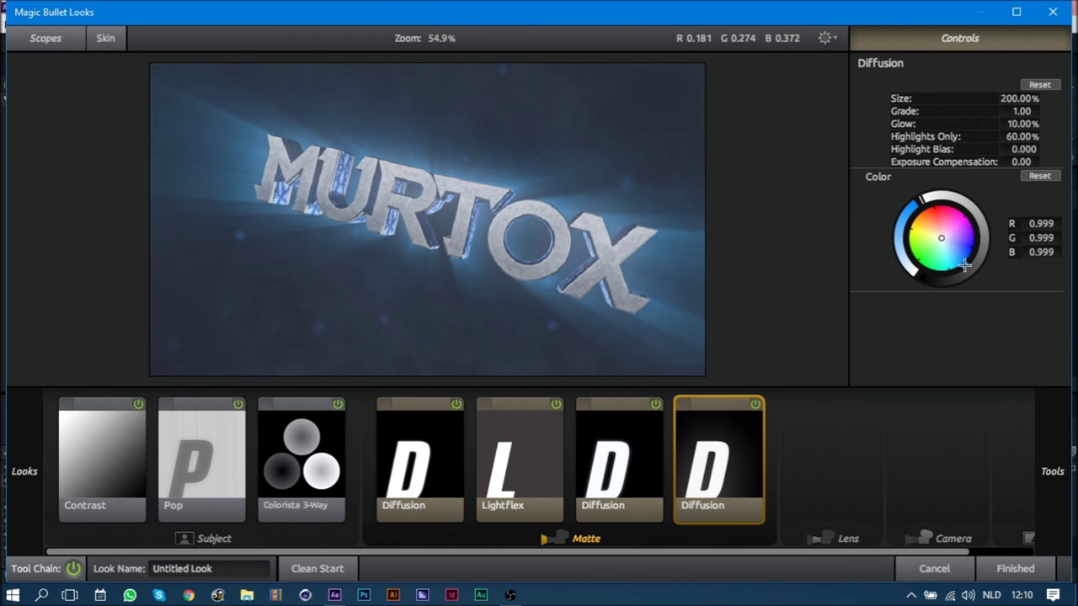
drag(942, 238, 949, 247)
click(755, 405)
click(755, 405)
click(755, 405)
click(755, 405)
- Set the new Diffusion's highlight bias to -1.000 and compare it on/off
mouse_move(1020, 162)
mouse_down()
mouse_move(1002, 161)
mouse_move(1041, 162)
mouse_move(1015, 149)
mouse_move(1049, 149)
mouse_move(994, 150)
mouse_move(1049, 149)
mouse_up()
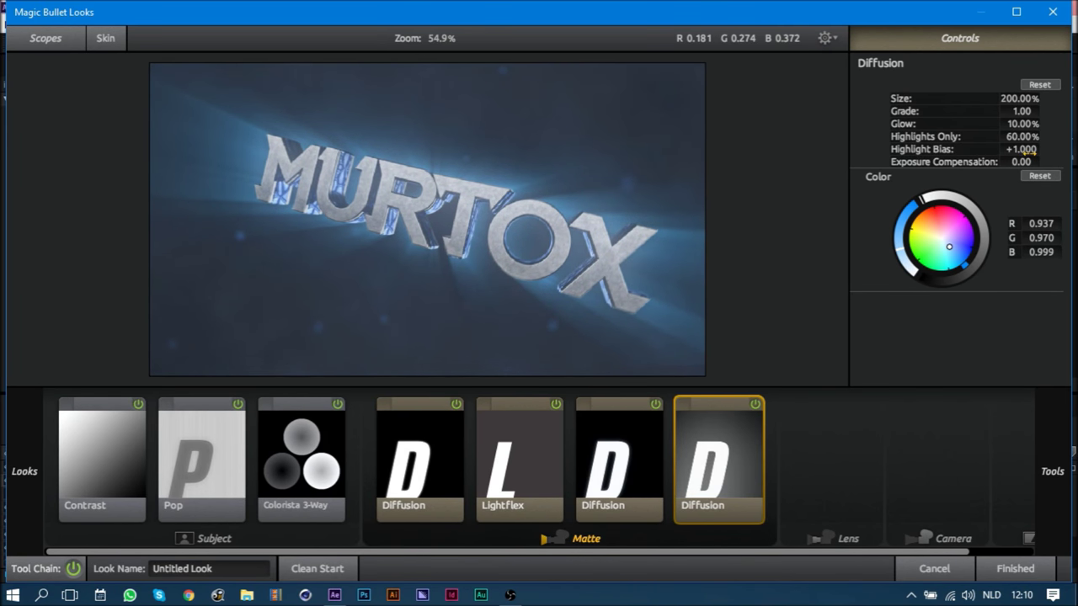
click(1031, 149)
text(-1)
key(Return)
click(756, 404)
click(755, 404)
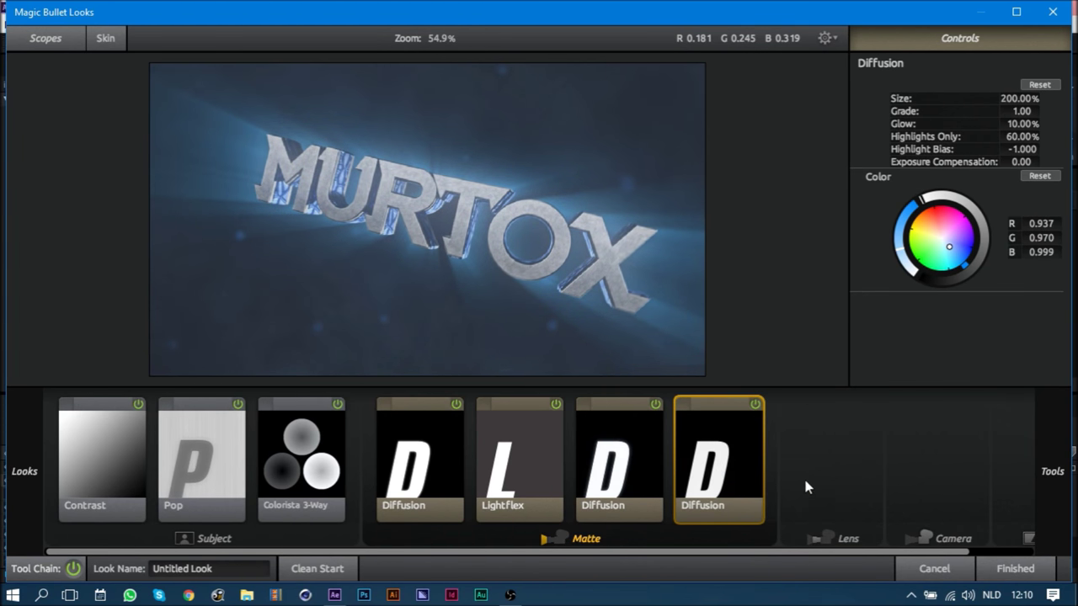
scroll(829, 269, down, 2)
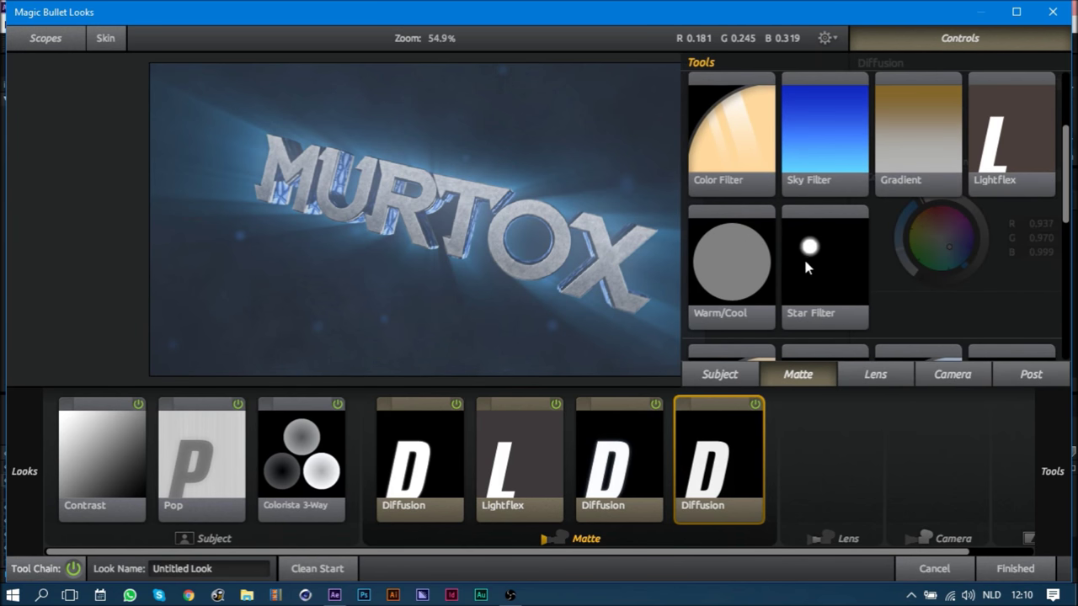
- Add a Star Filter with 2% size, -4 boost and 0 threshold, then show the Lens tools
double_click(805, 260)
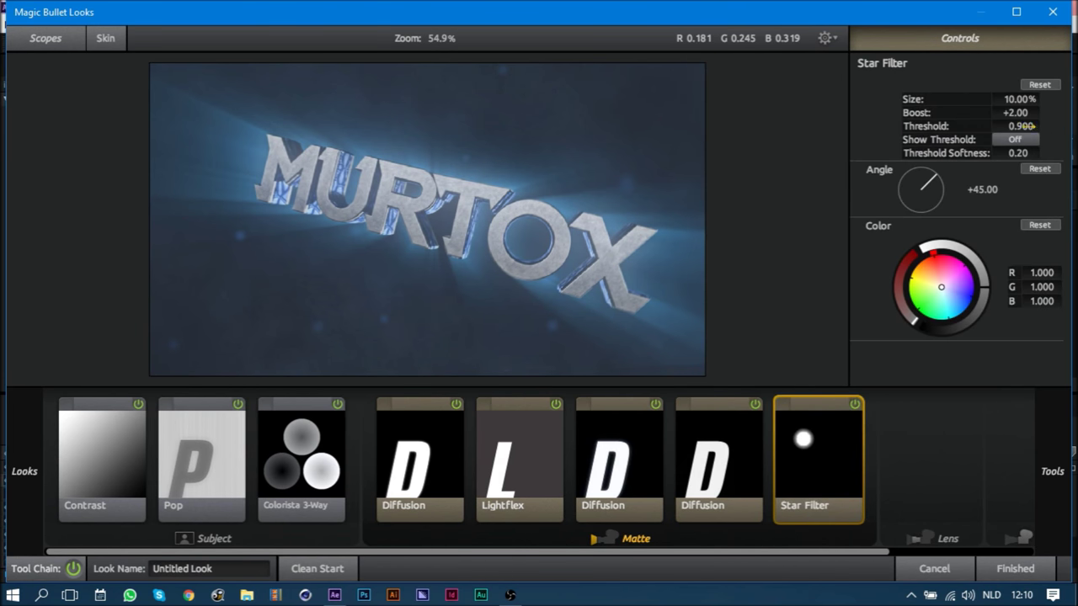
drag(1022, 126, 1010, 126)
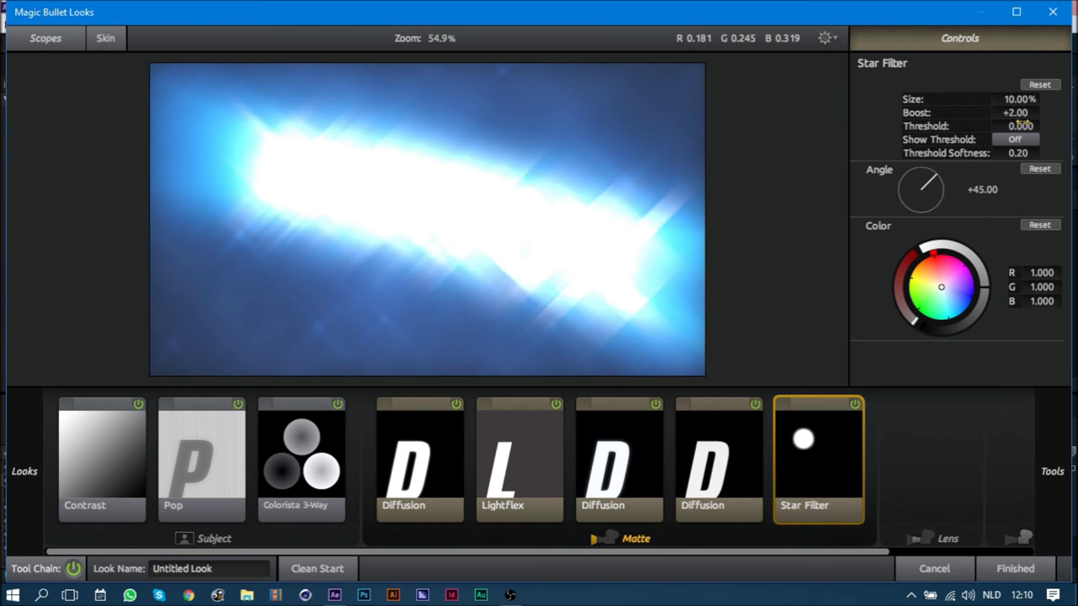
click(1025, 112)
text(-4)
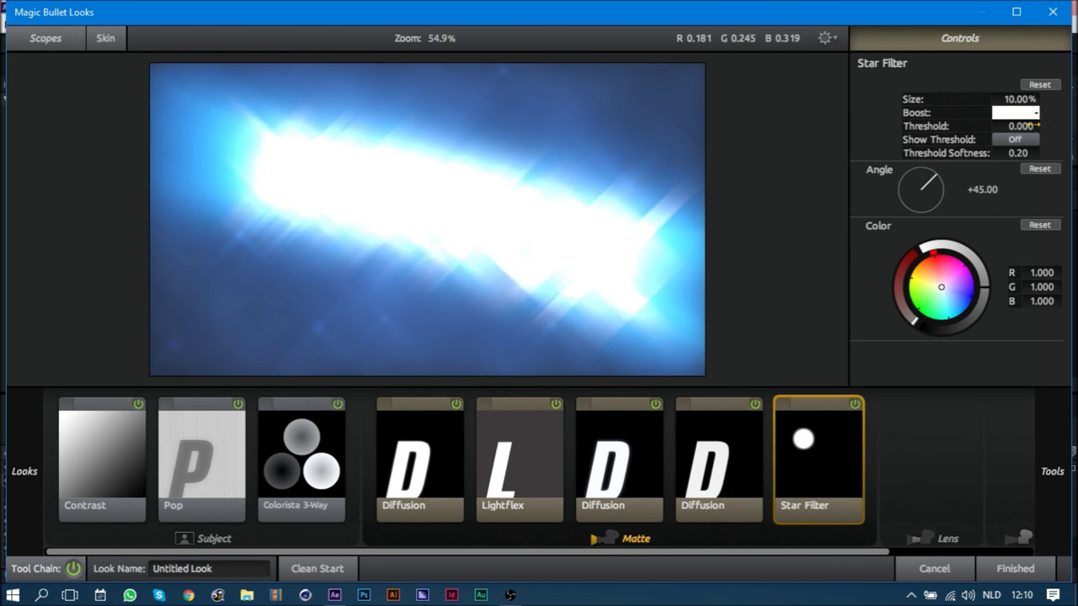
key(Return)
click(1020, 99)
text(2)
key(Return)
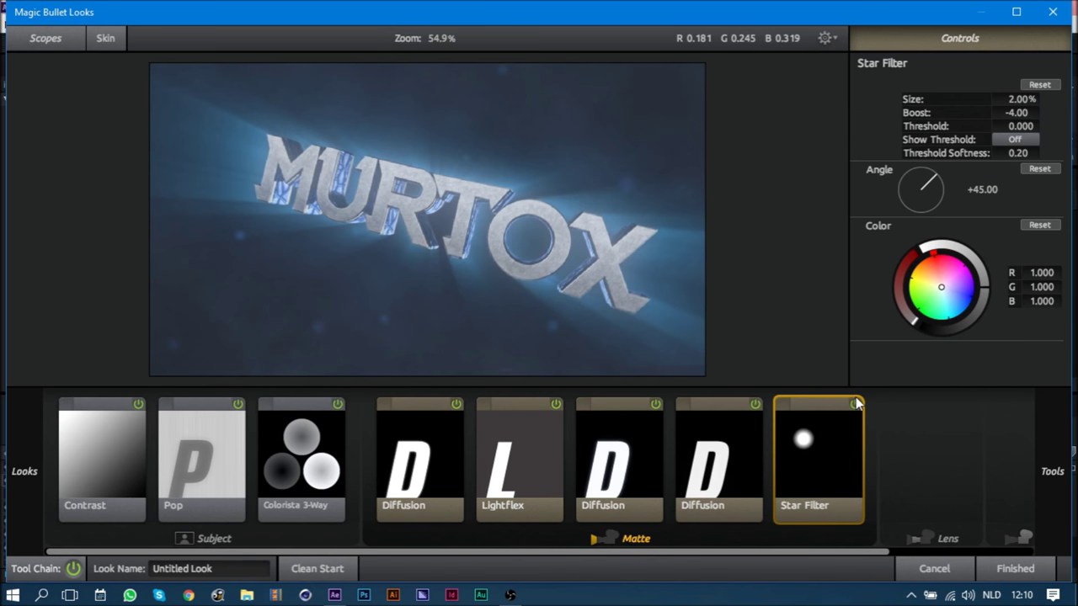
click(855, 405)
click(855, 405)
click(933, 498)
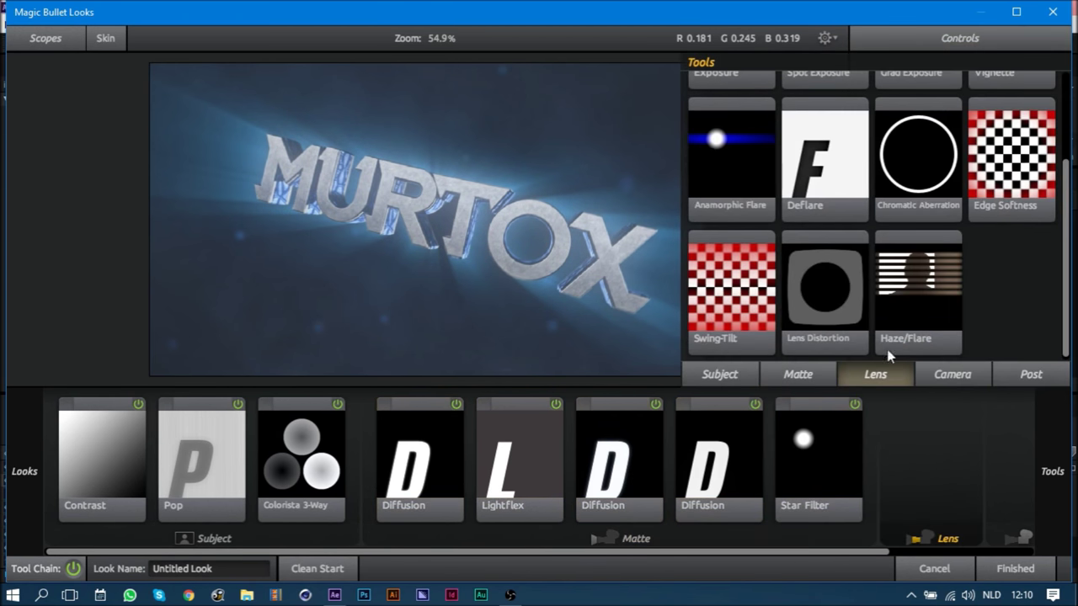
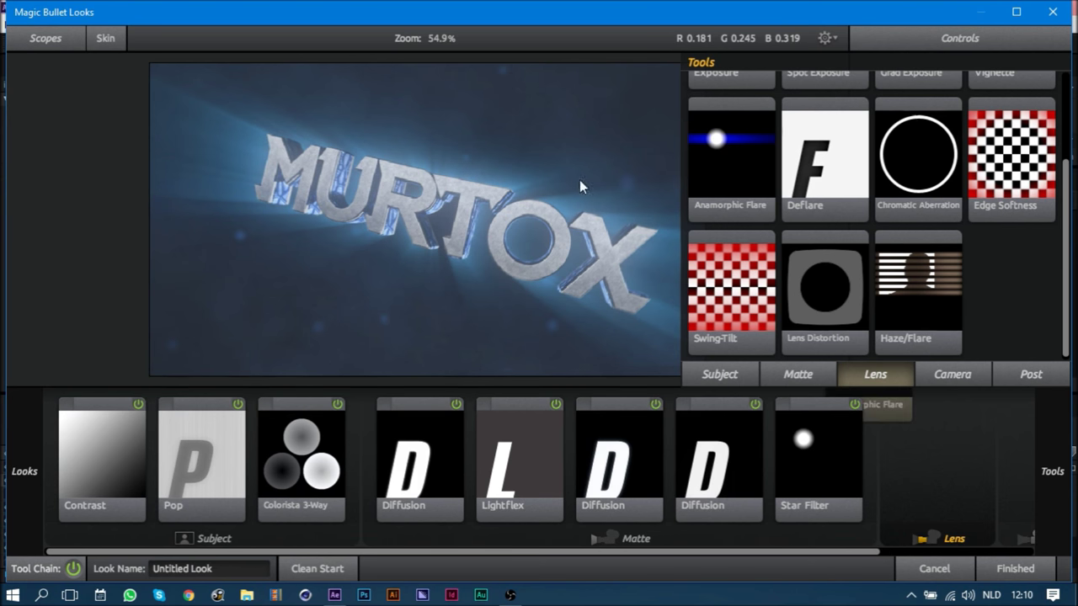
- Add an Anamorphic Flare with threshold 0 and size 20%
drag(742, 171, 935, 459)
drag(1021, 127, 969, 126)
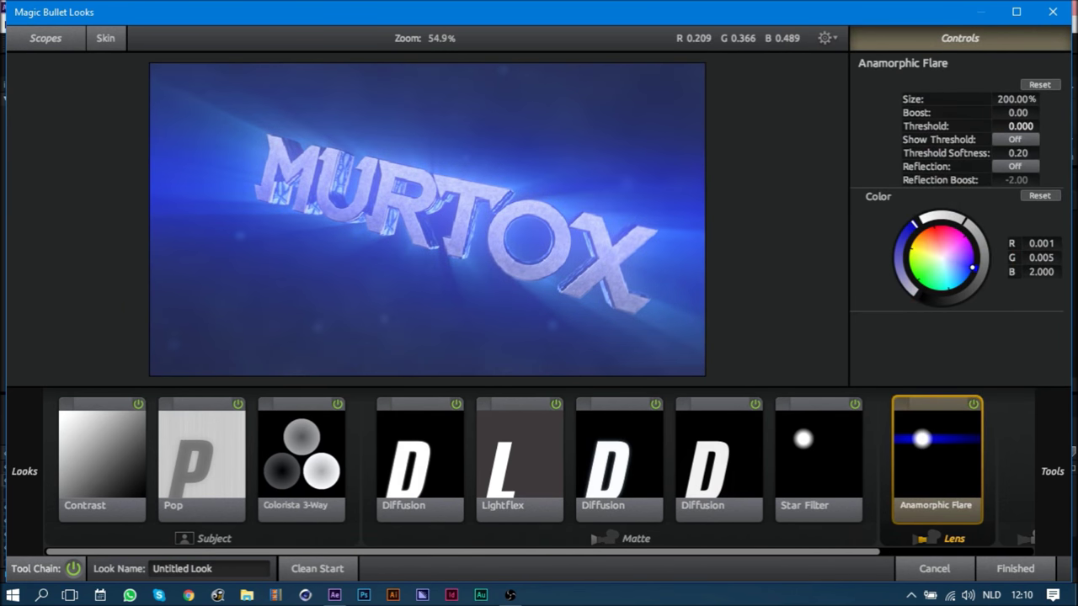
drag(1019, 98, 956, 99)
text(20)
key(Return)
- Set the flare boost to -4 and shift its colour toward cyan
click(1017, 112)
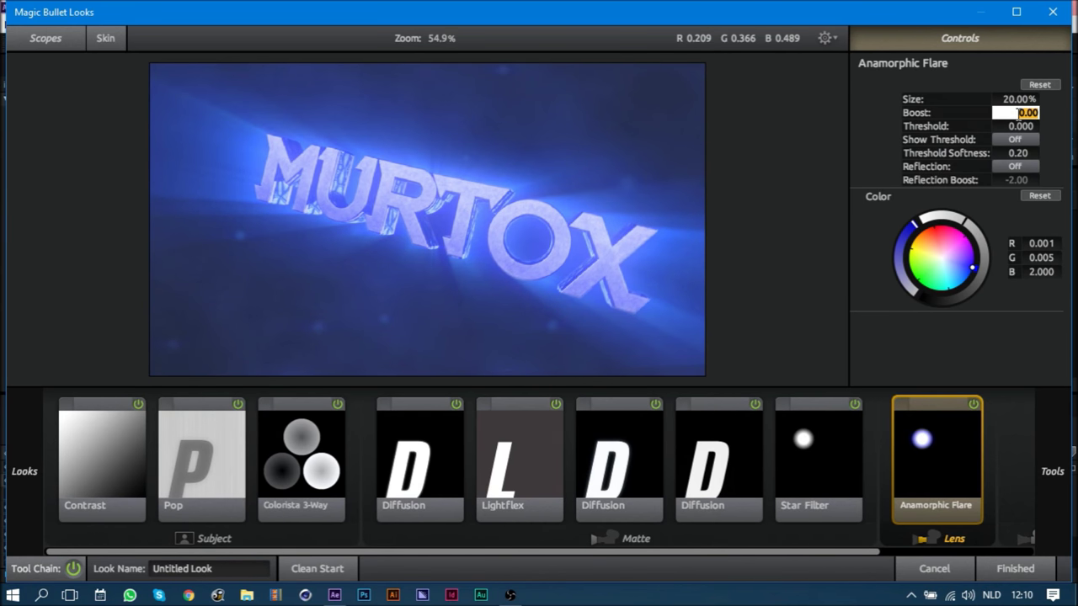
text(-4)
key(Return)
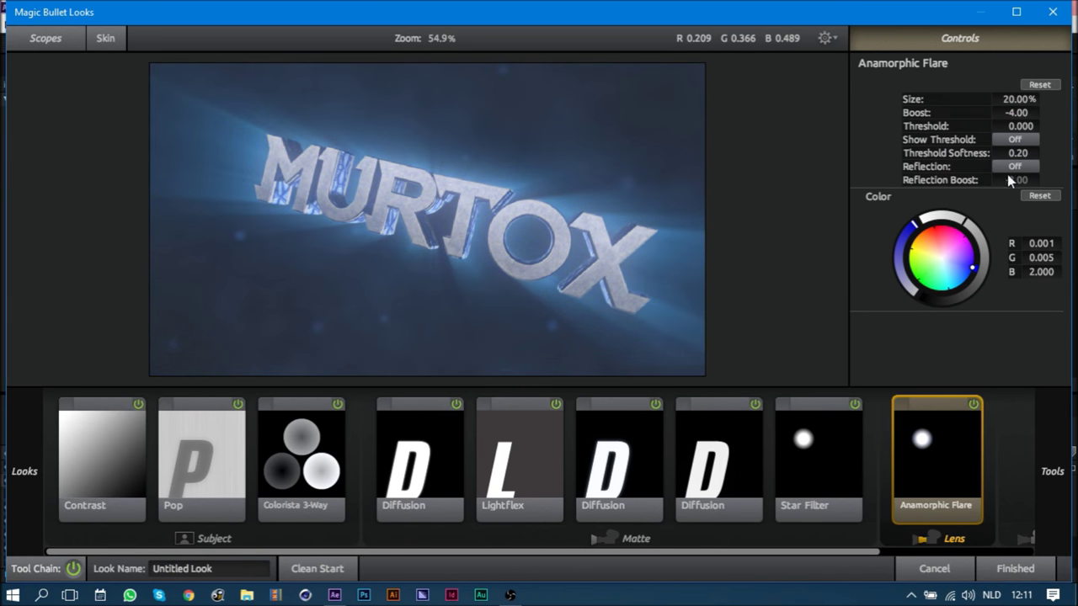
click(967, 283)
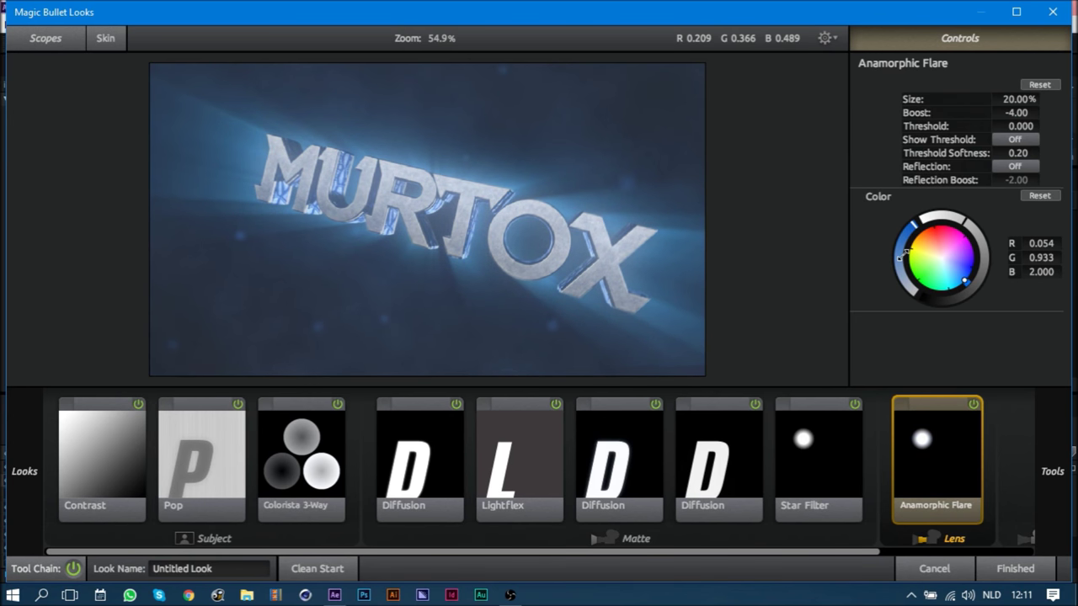
click(973, 405)
click(973, 405)
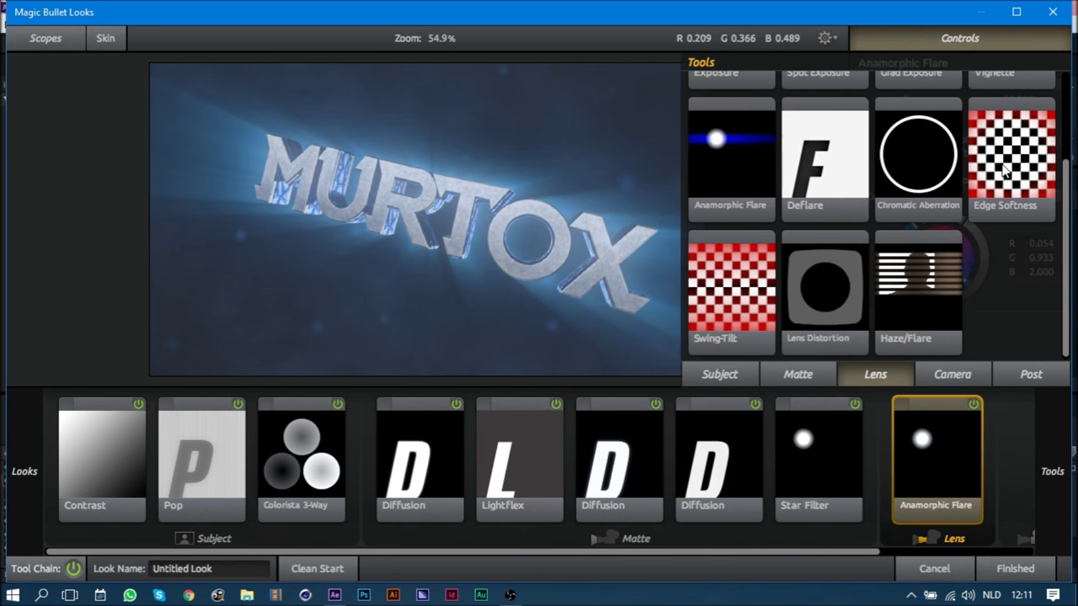
click(924, 154)
- Add Chromatic Aberration at Red/Cyan +1, Blue/Yellow +1 and Green/Magenta -1
double_click(923, 154)
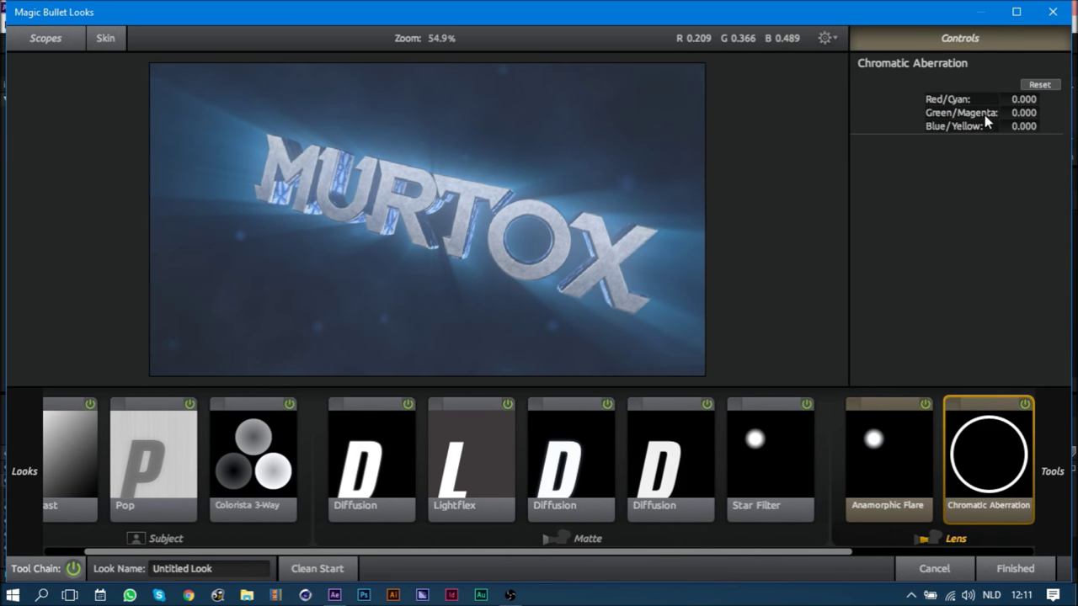
click(1022, 98)
text(1)
click(1023, 125)
text(1)
key(Return)
click(1013, 113)
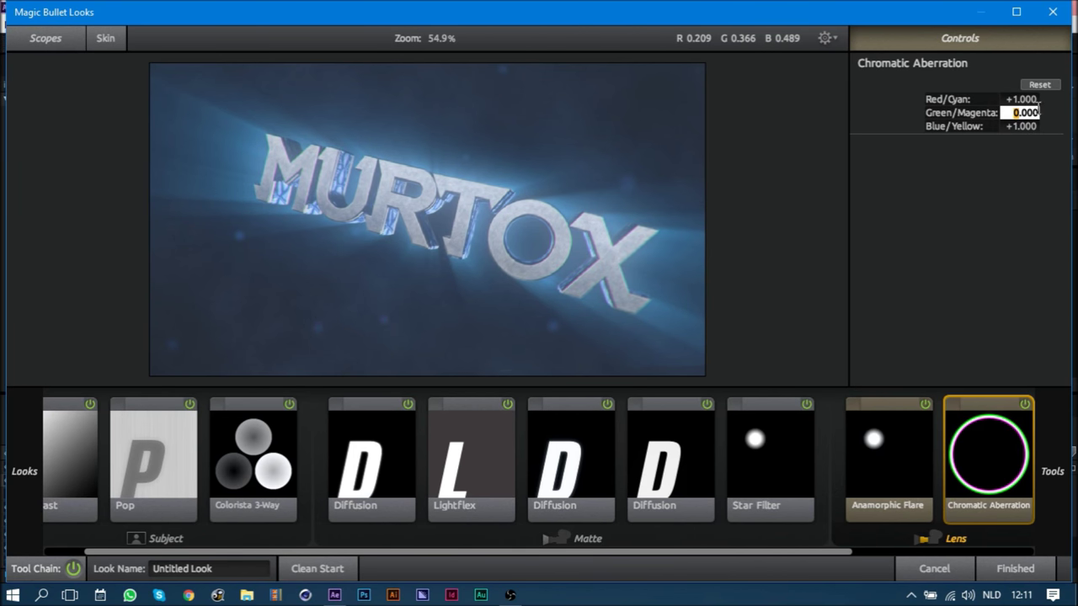
text(-1.000)
key(Return)
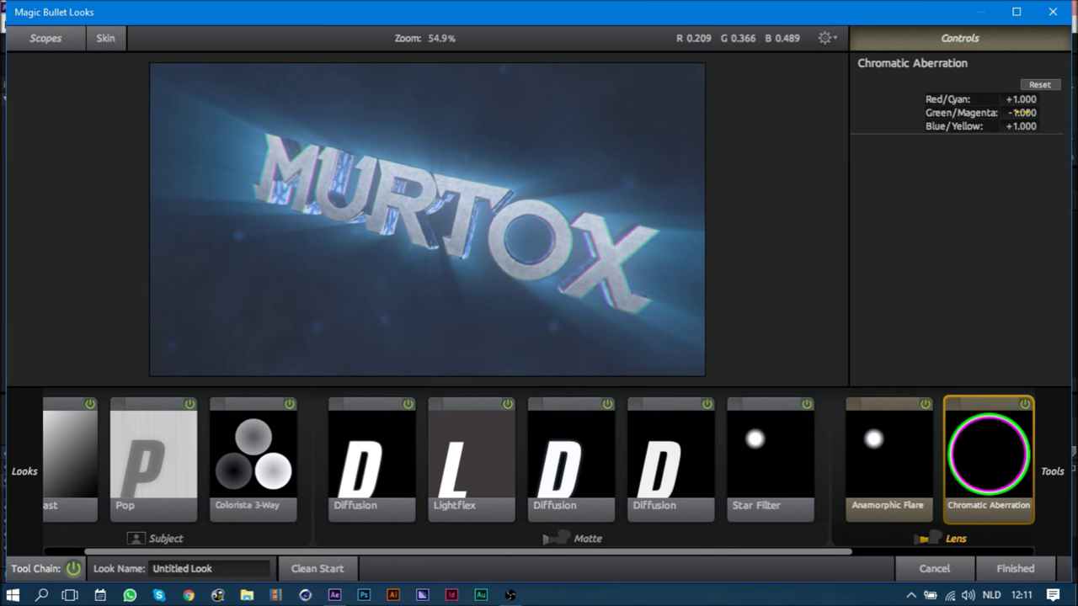
- Reduce the aberration to Red/Cyan +0.500, Blue/Yellow +0.500 and Green/Magenta -0.500
scroll(632, 265, up, 3)
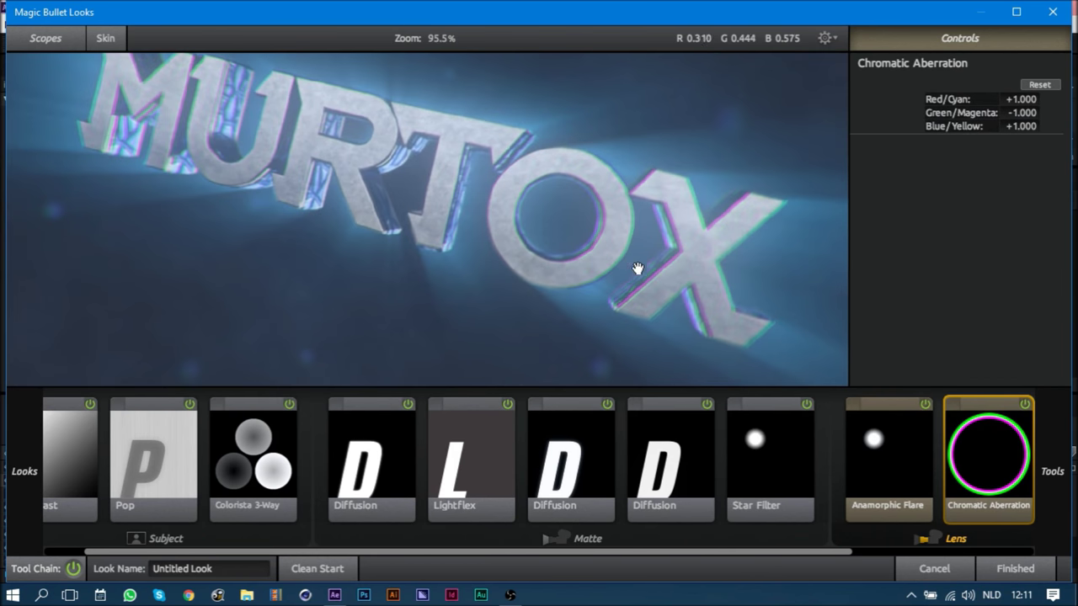
click(1039, 98)
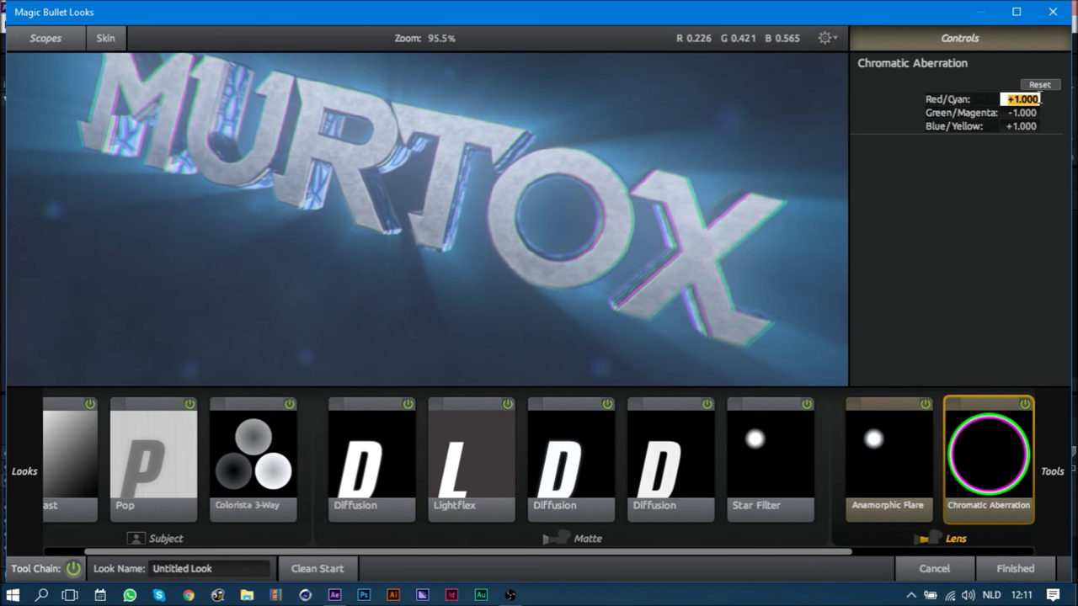
key(BackSpace)
key(Return)
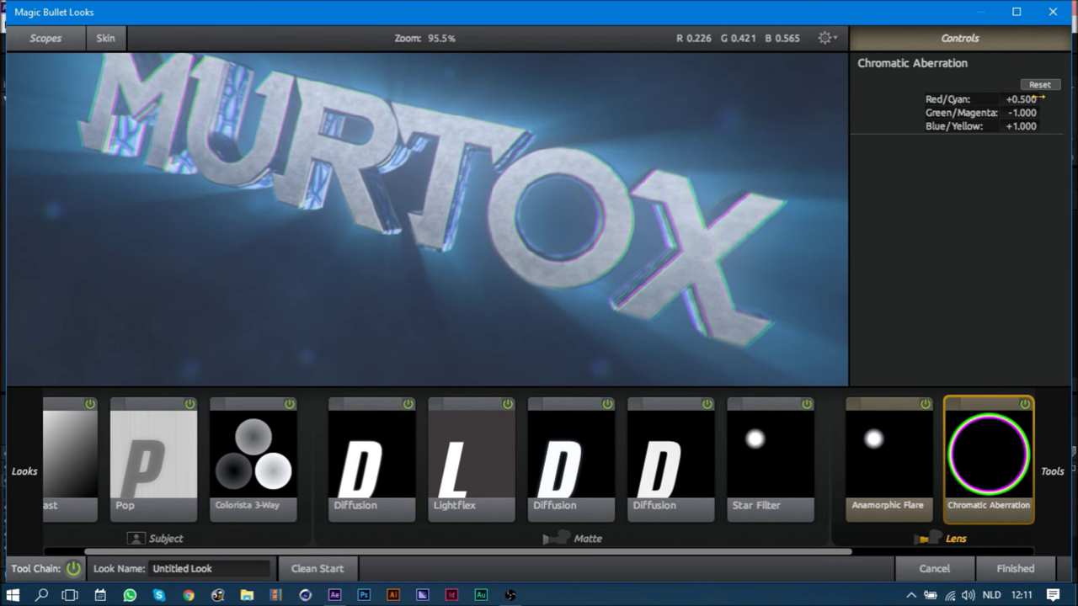
click(1027, 127)
text(.5)
key(Return)
click(1033, 113)
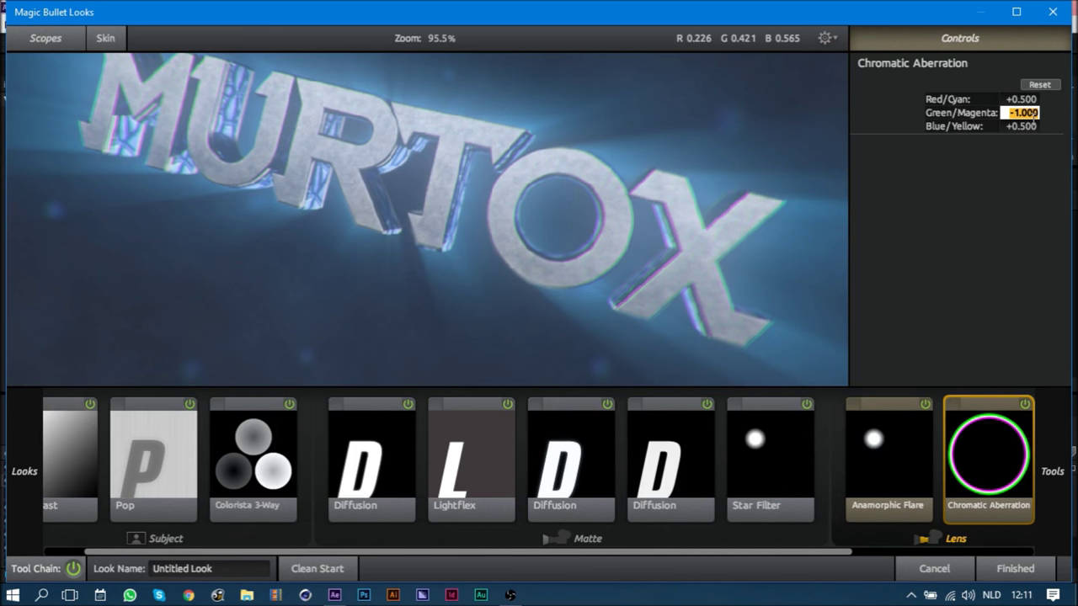
key(BackSpace)
key(Return)
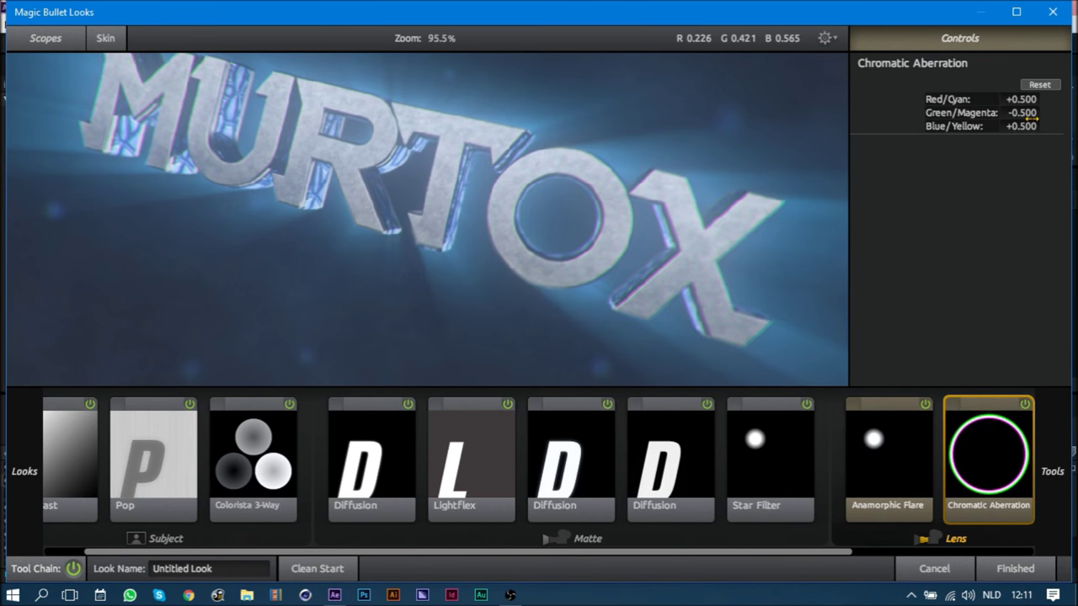
scroll(603, 202, down, 3)
scroll(601, 209, up, 1)
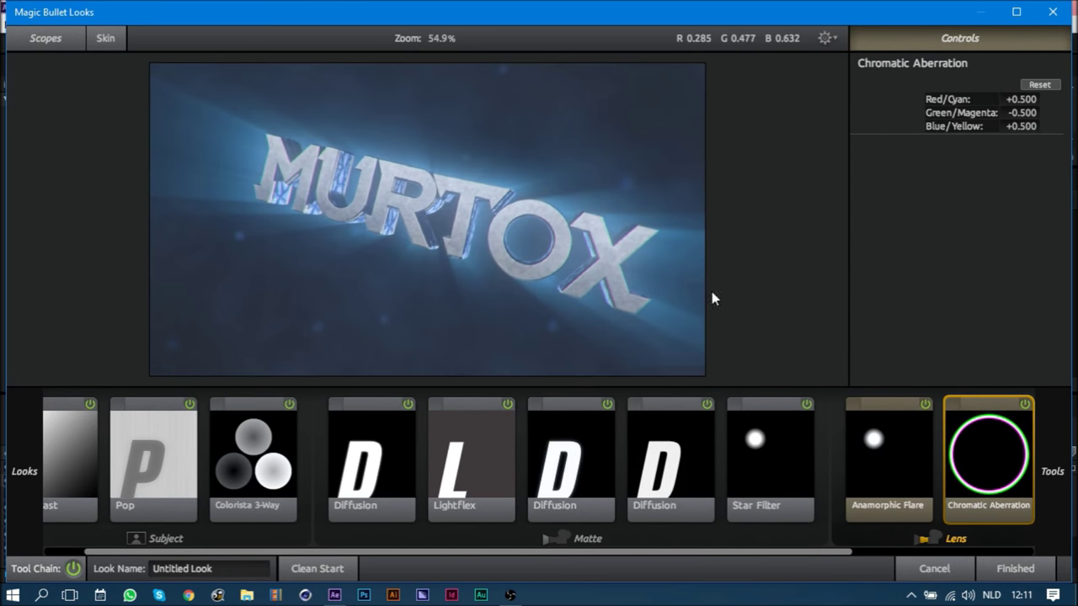
drag(834, 543, 1015, 545)
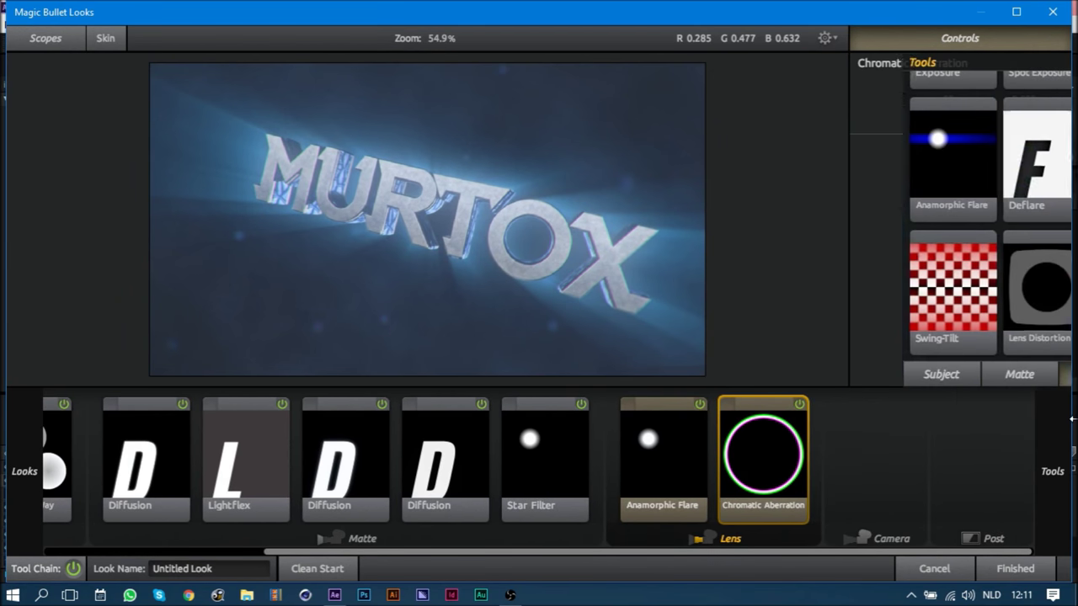
scroll(880, 290, up, 1)
- Add Edge Softness and shape it into a wide ellipse with 0.874 spread
double_click(1012, 213)
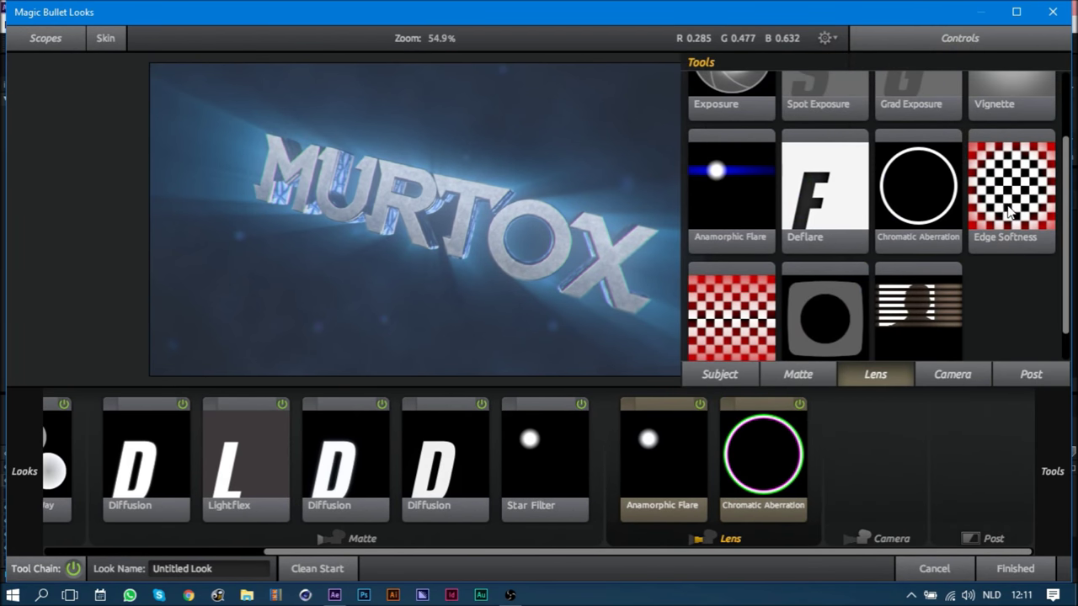
scroll(491, 134, down, 4)
mouse_move(427, 112)
mouse_down()
mouse_move(427, 165)
mouse_move(559, 168)
mouse_up()
drag(498, 197, 406, 226)
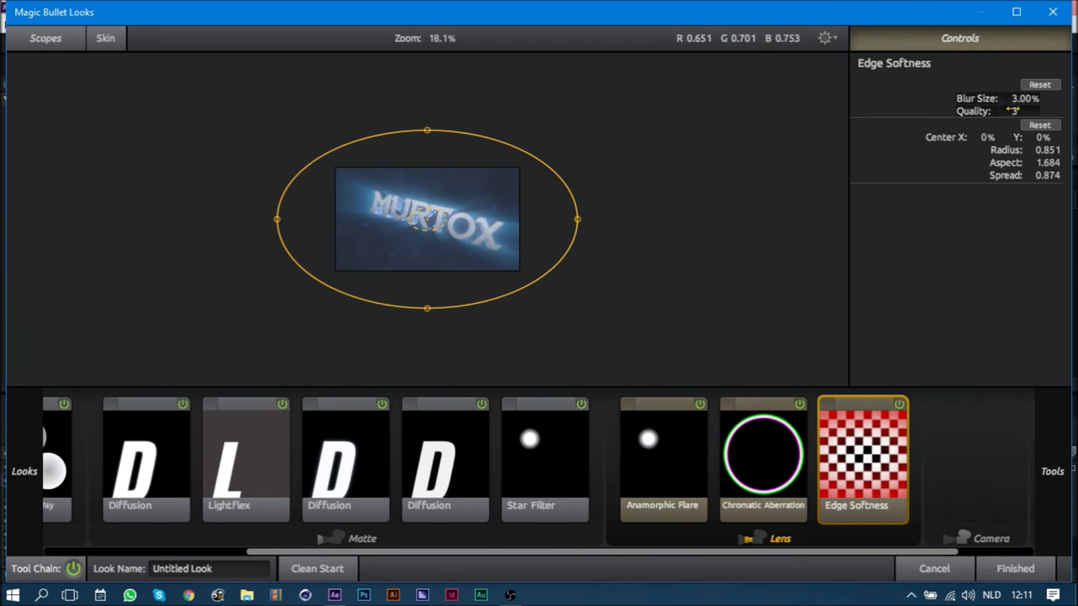
- Set the Edge Softness blur size to 1.00%
click(1019, 99)
text(1)
key(Return)
scroll(578, 350, up, 5)
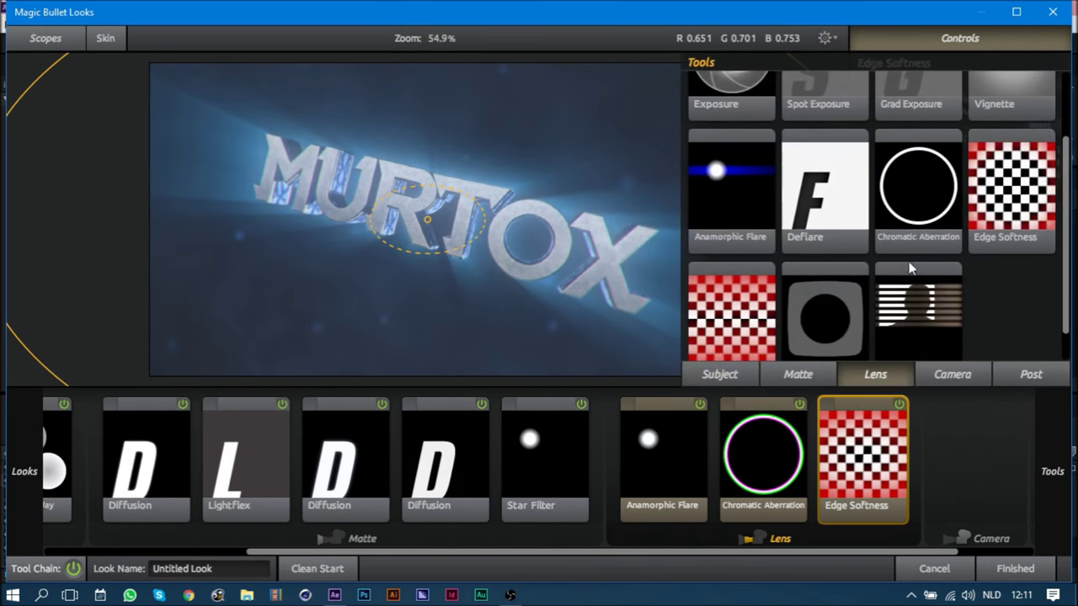
scroll(919, 249, up, 1)
scroll(896, 296, down, 1)
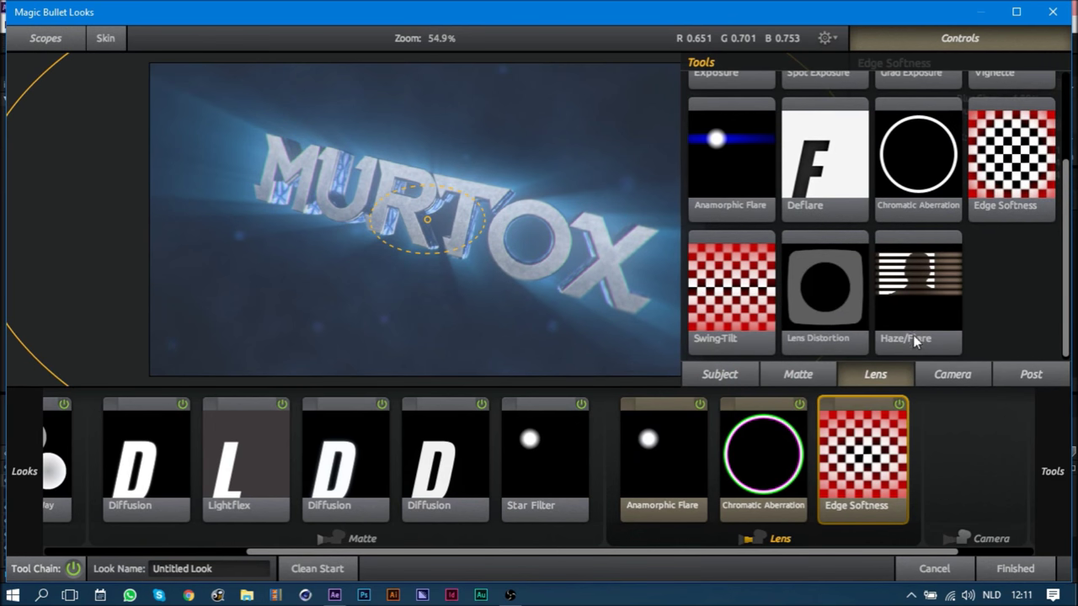
click(950, 378)
- Add a 3-Strip Process tool at -3% strength
scroll(888, 258, up, 1)
scroll(859, 259, down, 1)
scroll(798, 278, up, 1)
scroll(798, 273, down, 2)
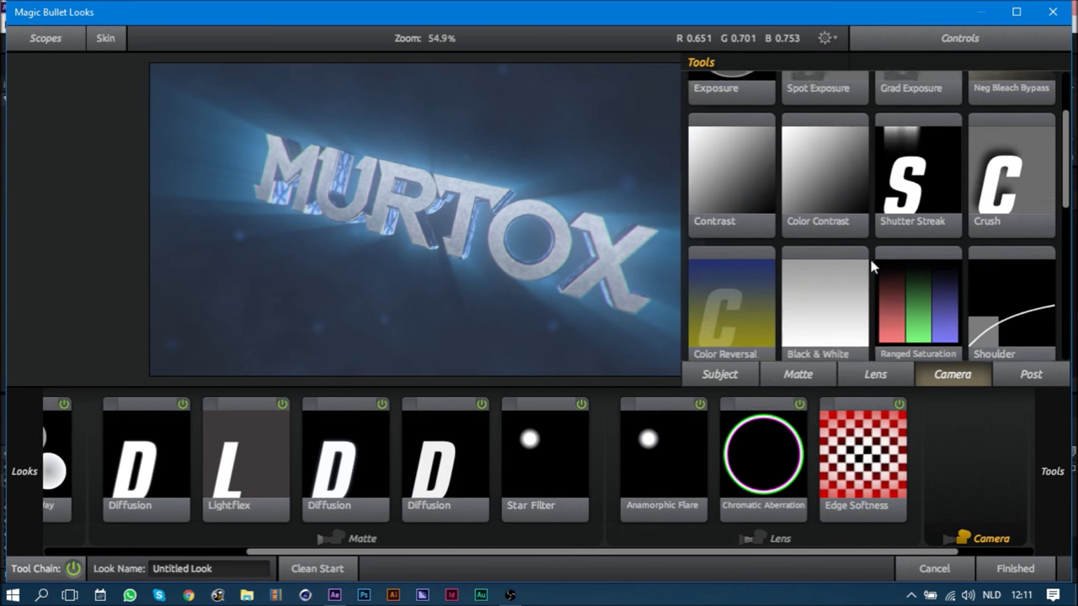
scroll(829, 271, down, 1)
double_click(821, 214)
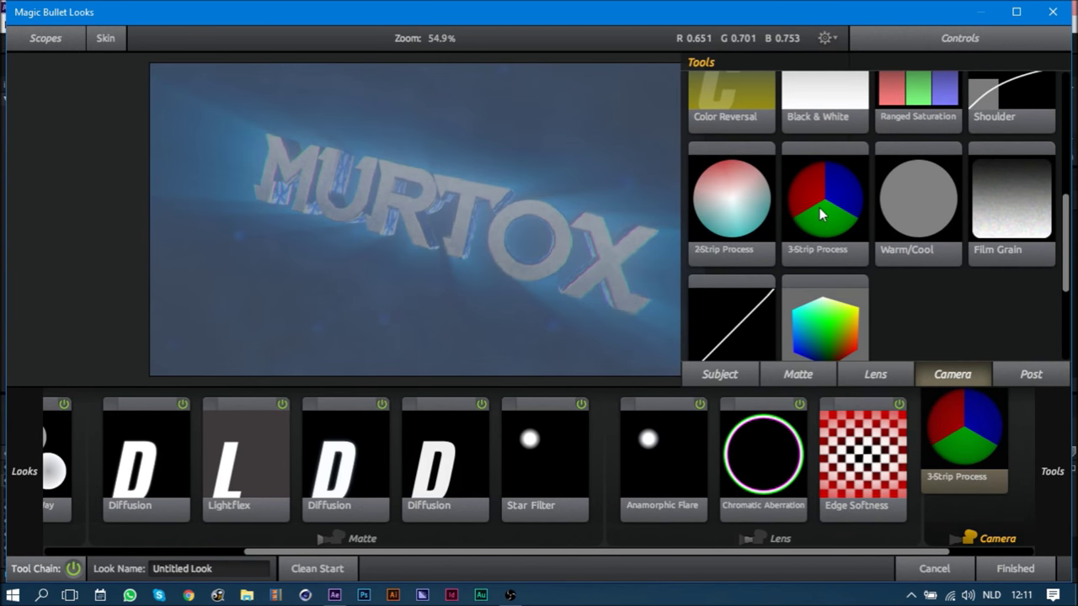
click(1027, 100)
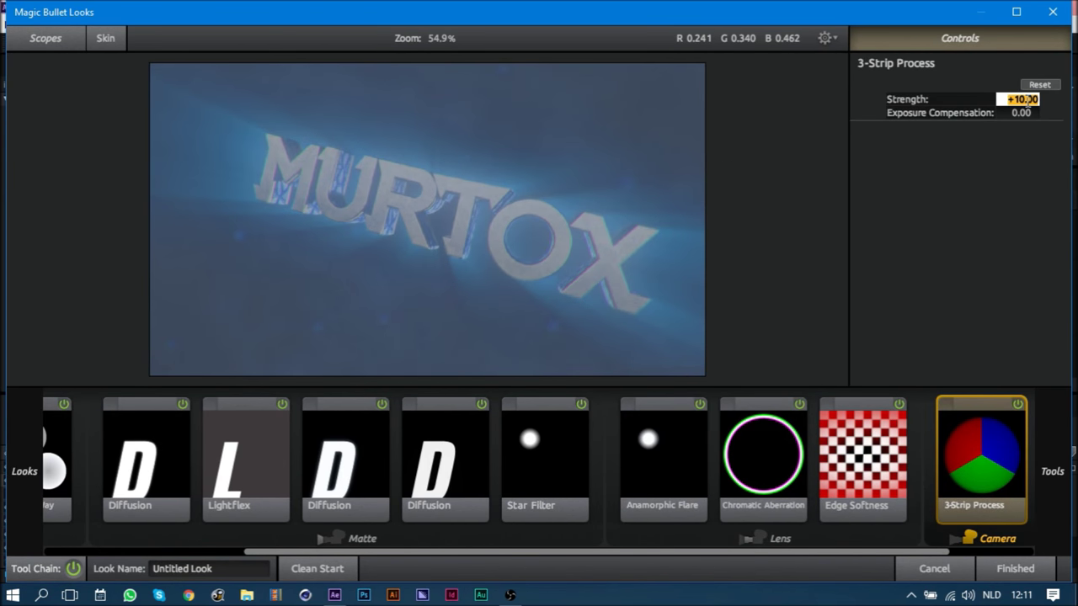
text(-3)
key(Return)
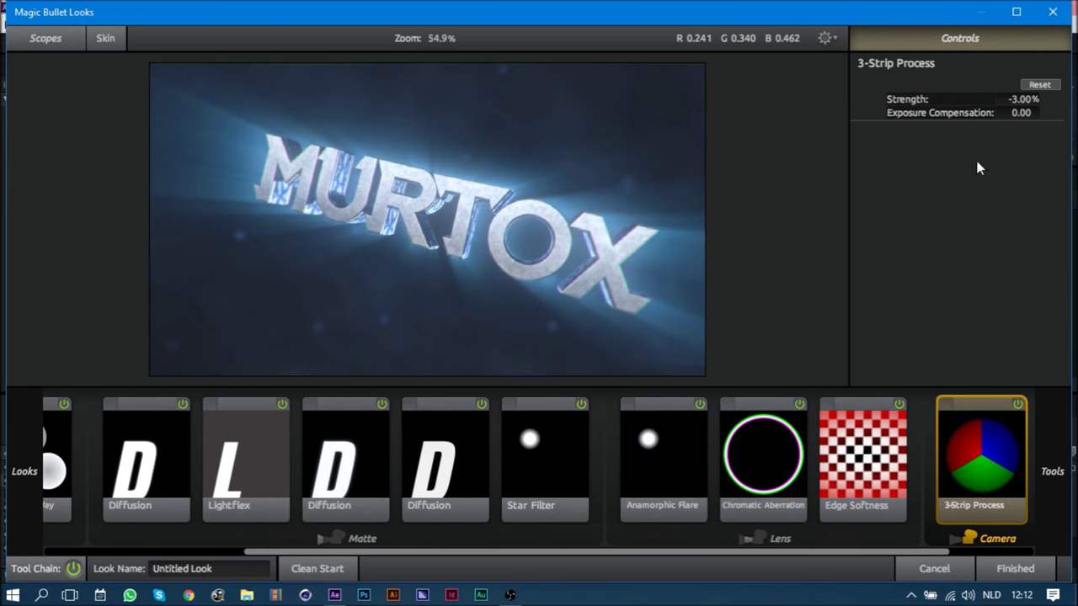
- Add a LUT tool set to the Prolost Flat To Cool preset
scroll(821, 253, down, 2)
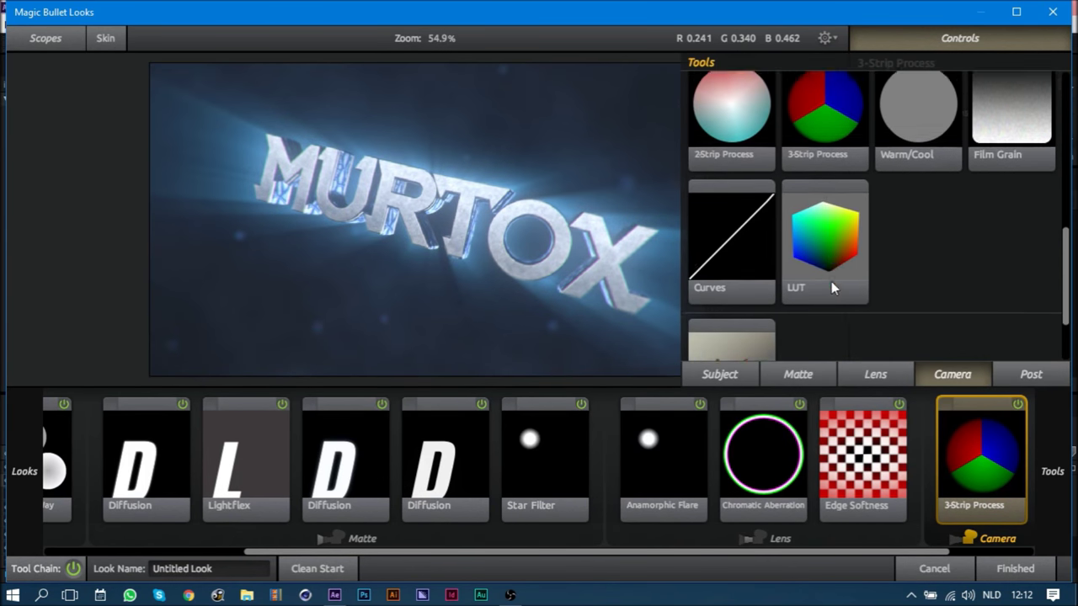
double_click(835, 239)
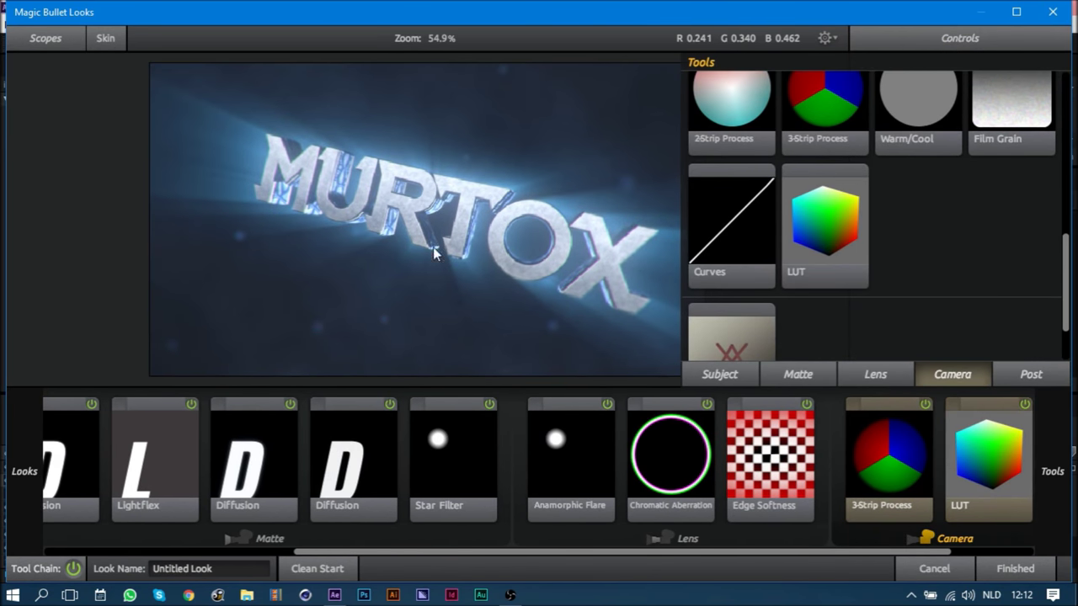
click(940, 92)
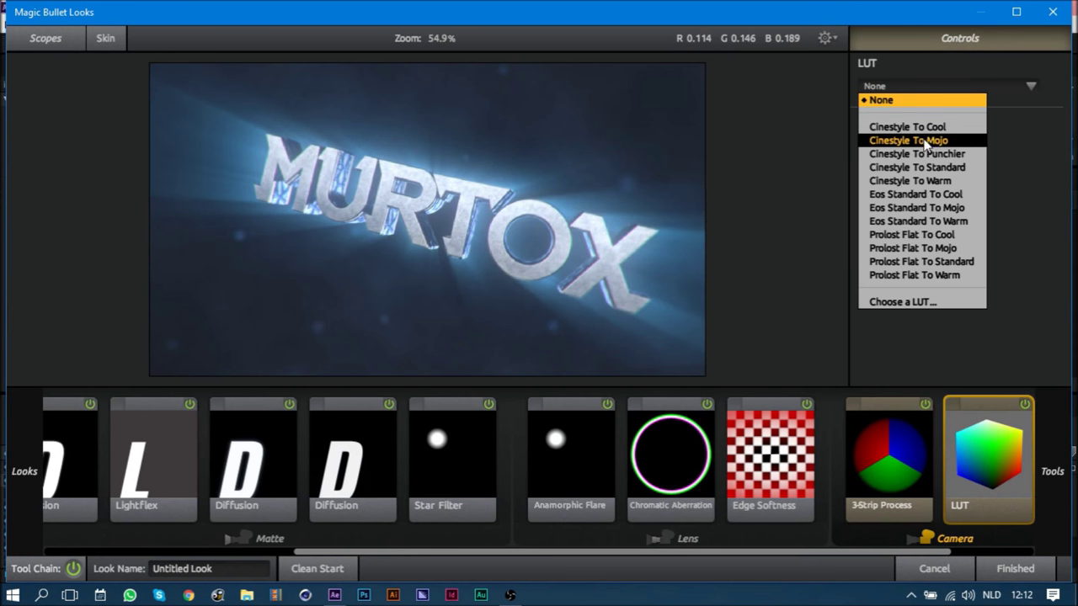
click(933, 235)
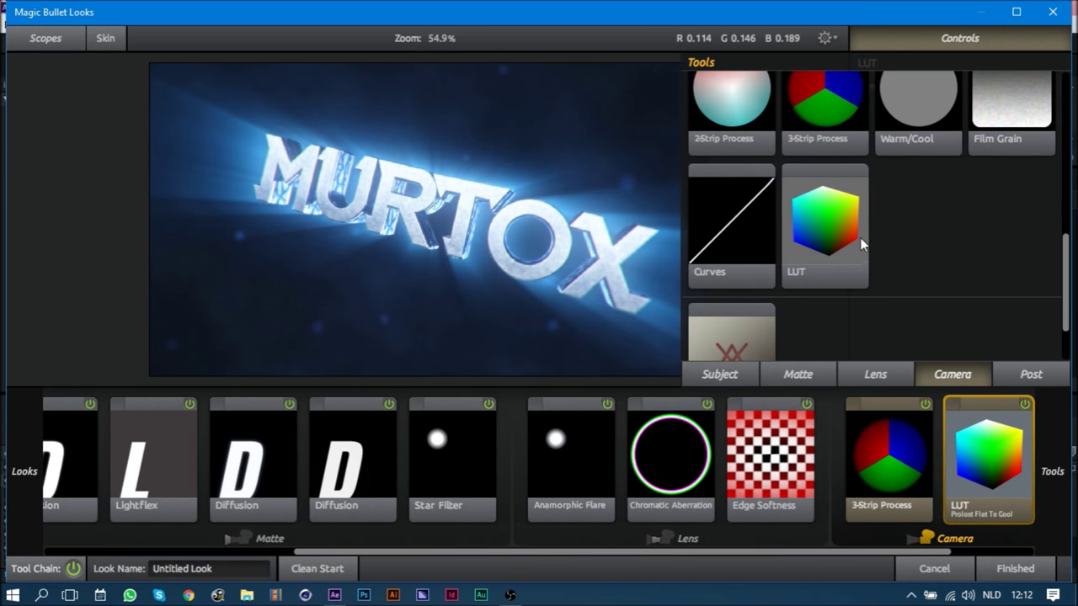
scroll(862, 245, up, 2)
scroll(925, 278, up, 3)
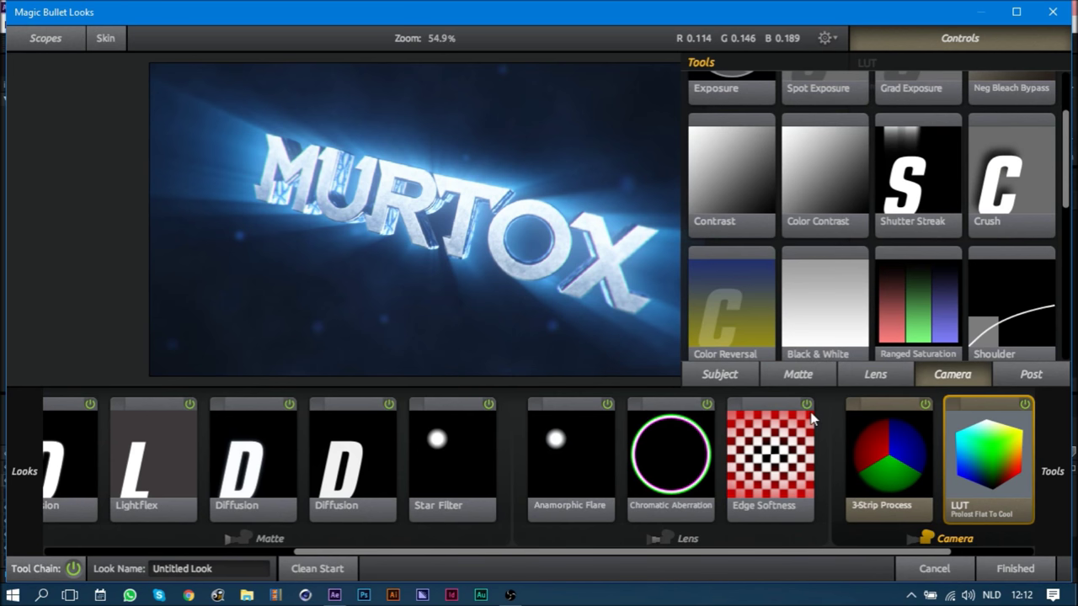
- Add Print Bleach Bypass from the Post tools with Silver Retention at 60%
click(1034, 375)
double_click(843, 173)
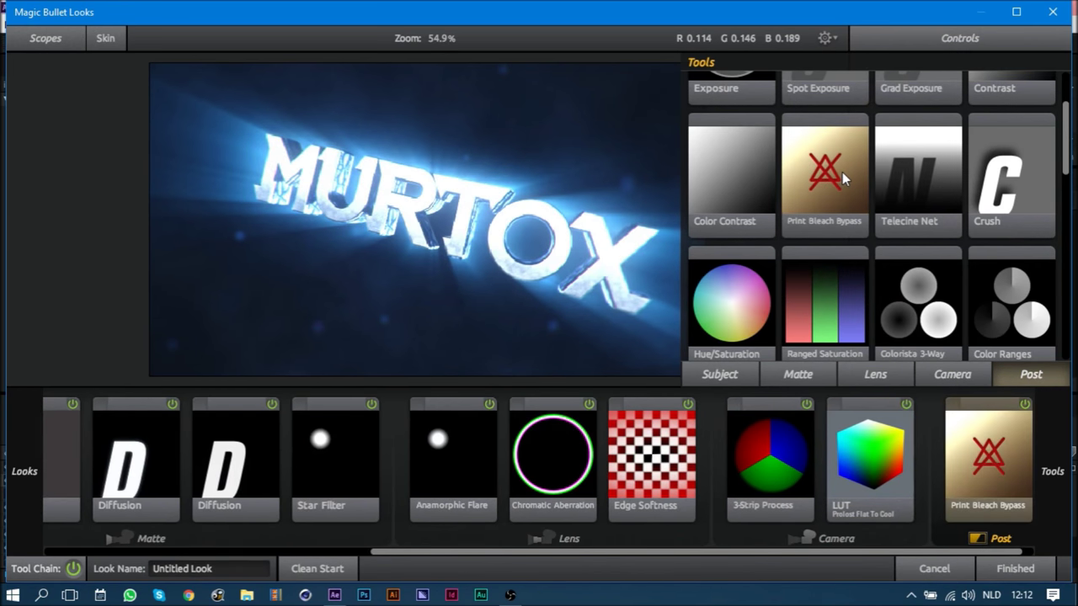
mouse_move(1021, 98)
mouse_down()
mouse_move(969, 98)
mouse_move(1026, 98)
mouse_up()
click(1026, 97)
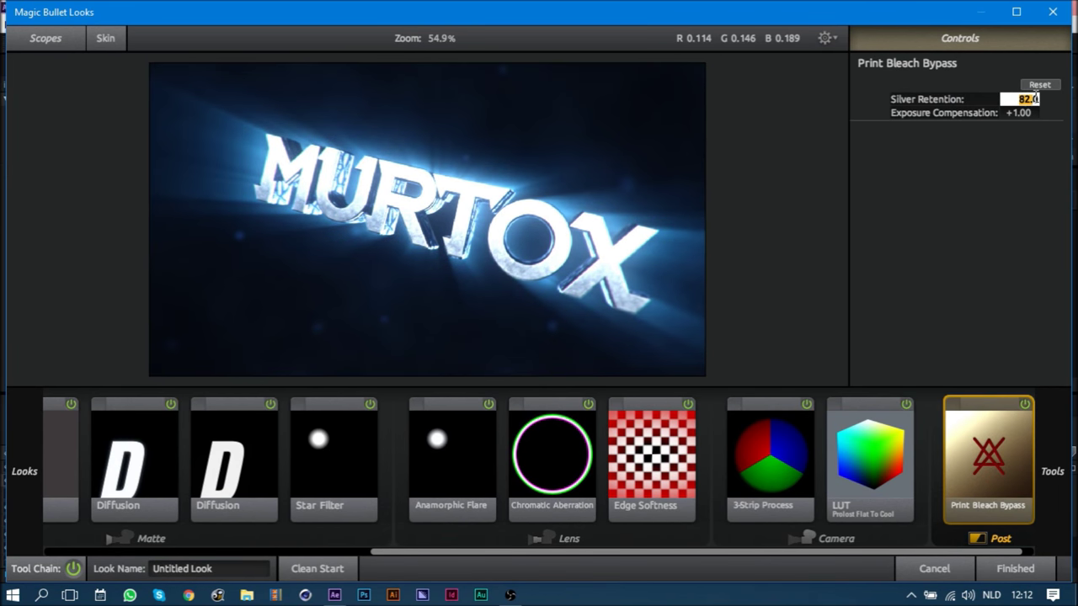
text(75)
key(Return)
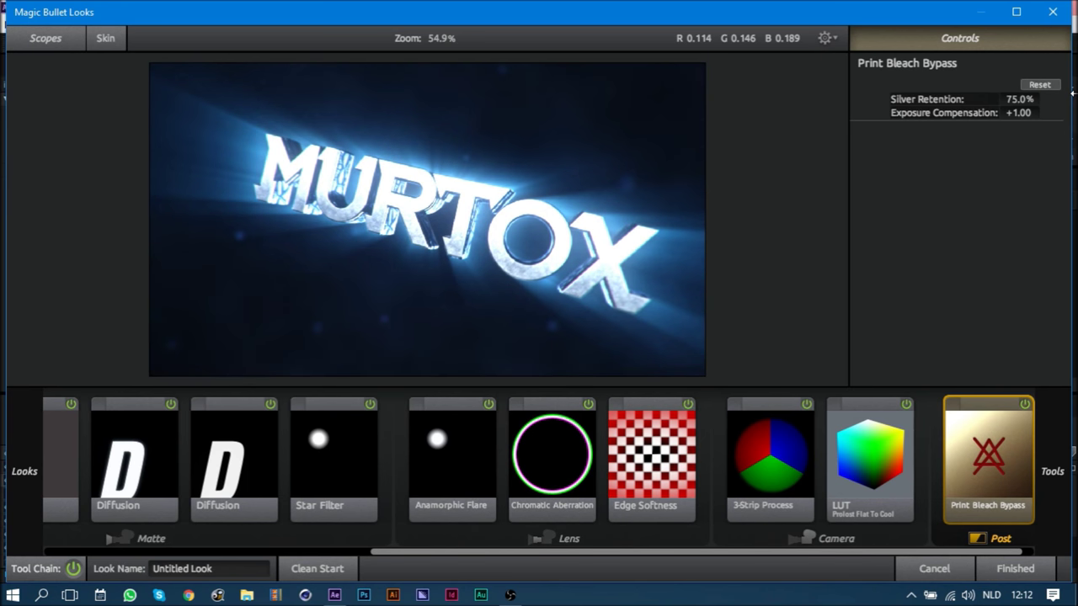
click(1028, 100)
text(60)
key(Return)
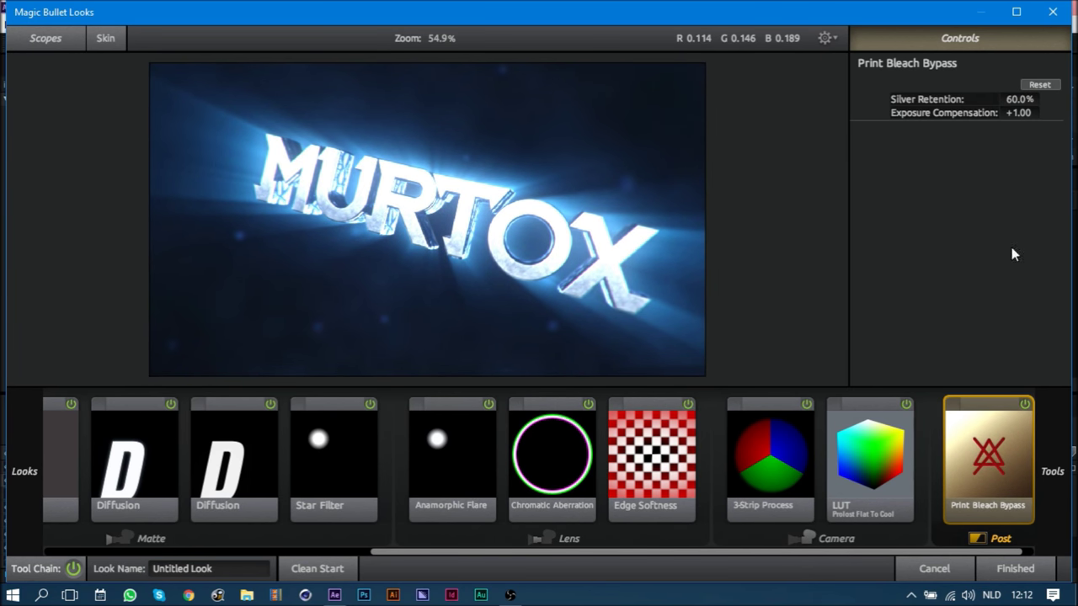
- Set Exposure Compensation to +0.50 and add a Crush tool after it
click(1022, 112)
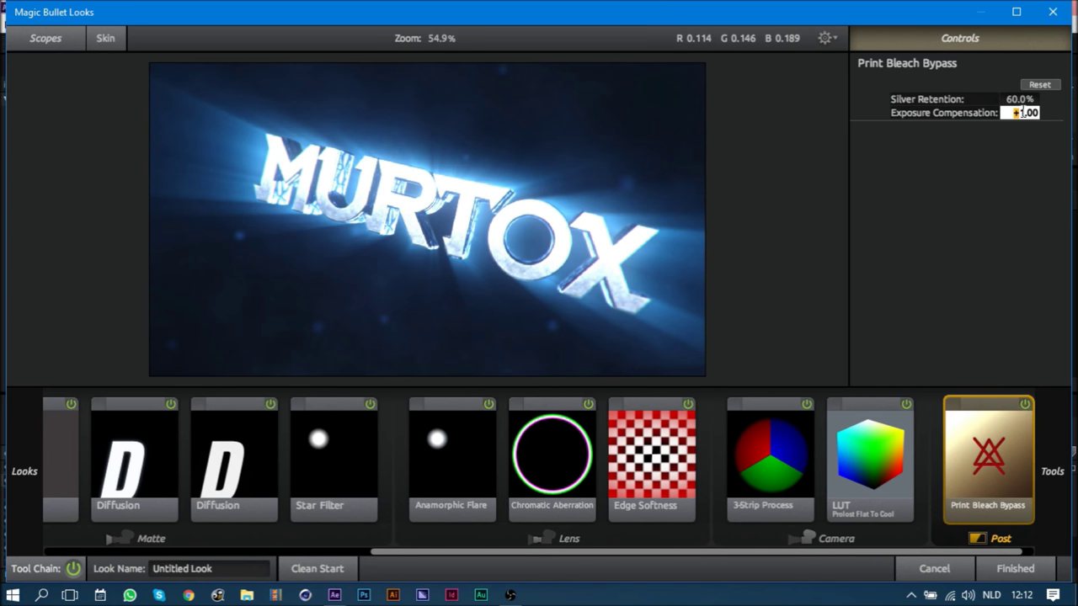
key(BackSpace)
key(Return)
mouse_move(1052, 472)
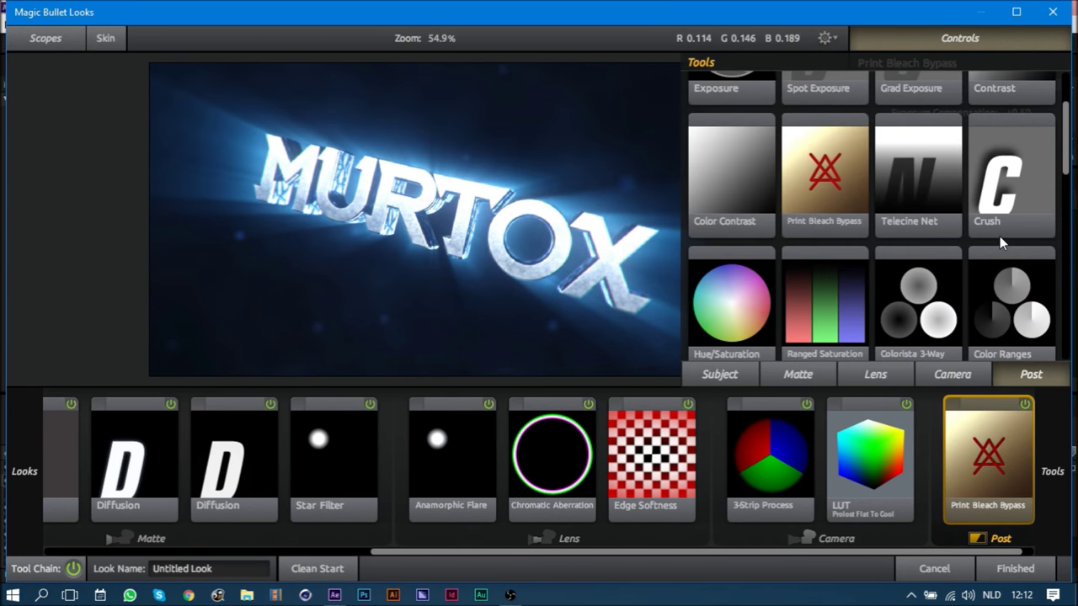
double_click(1006, 118)
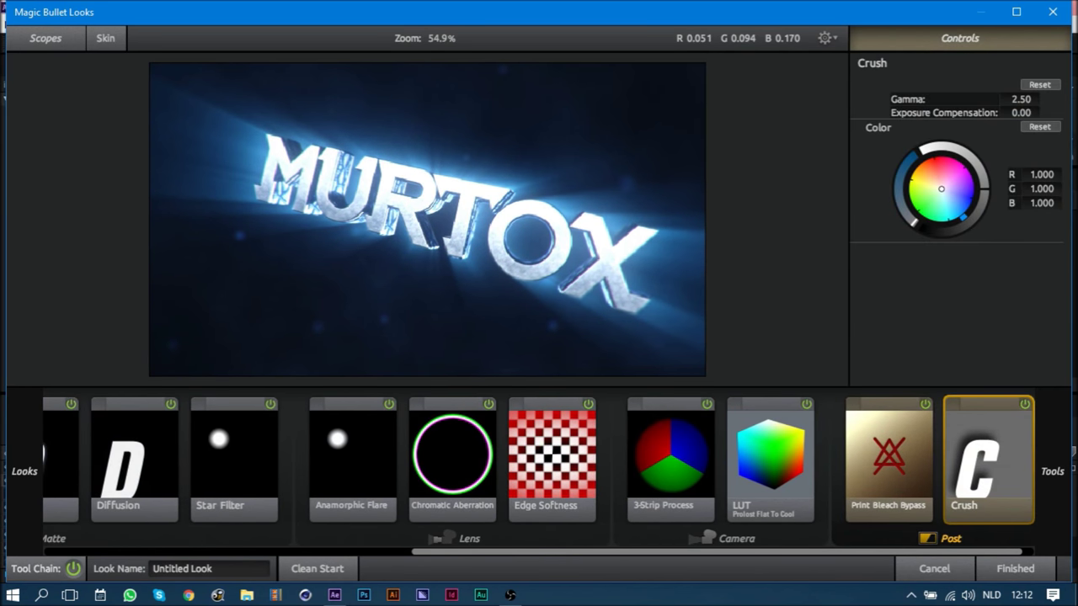
- Tint the Crush colour slightly toward blue and compare it on and off
drag(936, 216, 908, 213)
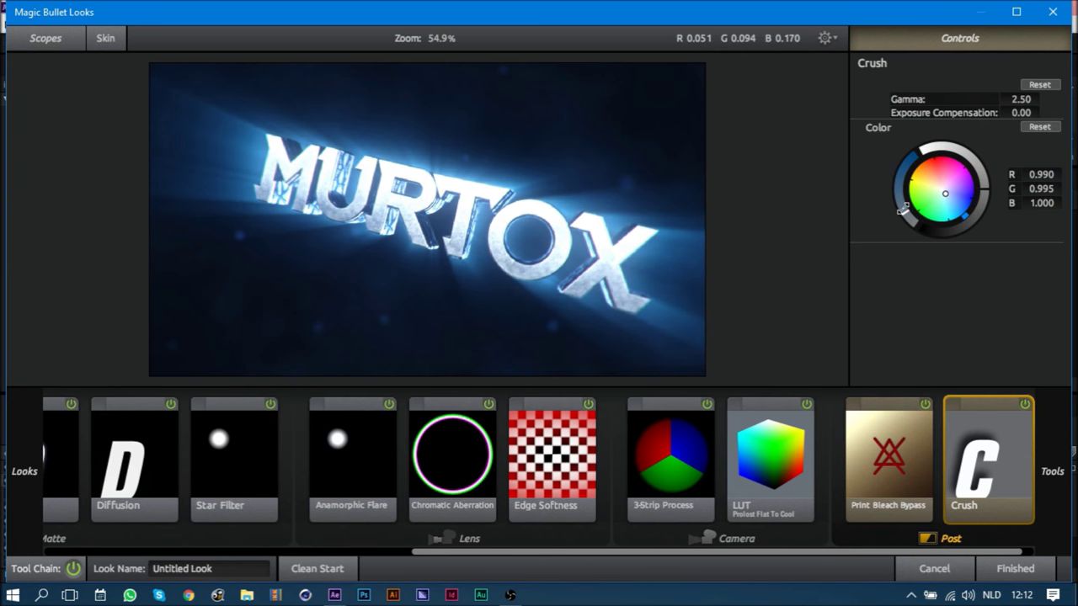
click(1026, 406)
click(1026, 406)
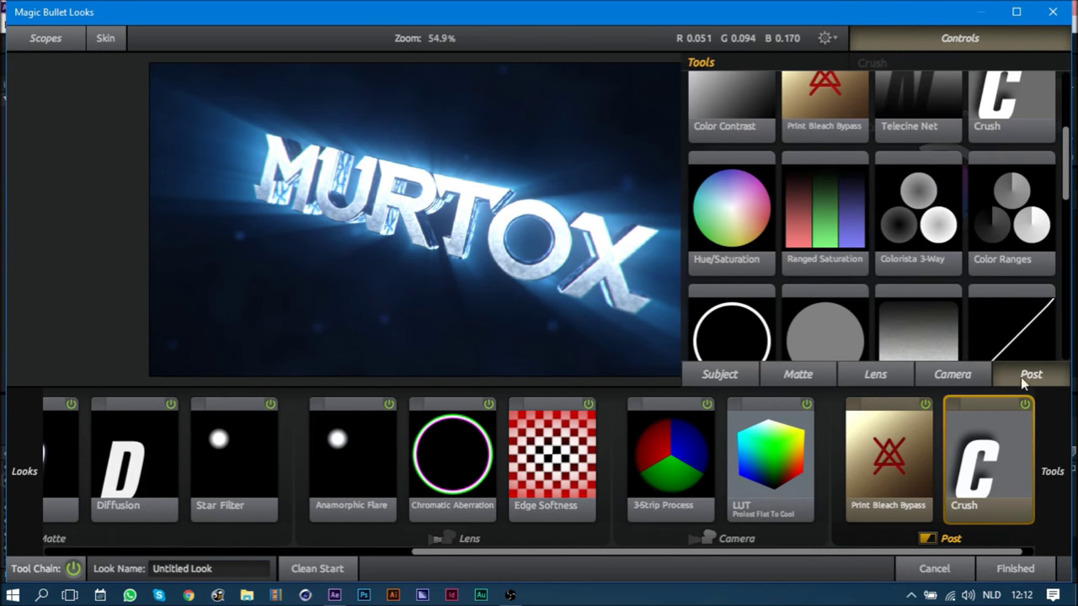
- Add Hue/Saturation to the chain with saturation at 90%
double_click(732, 198)
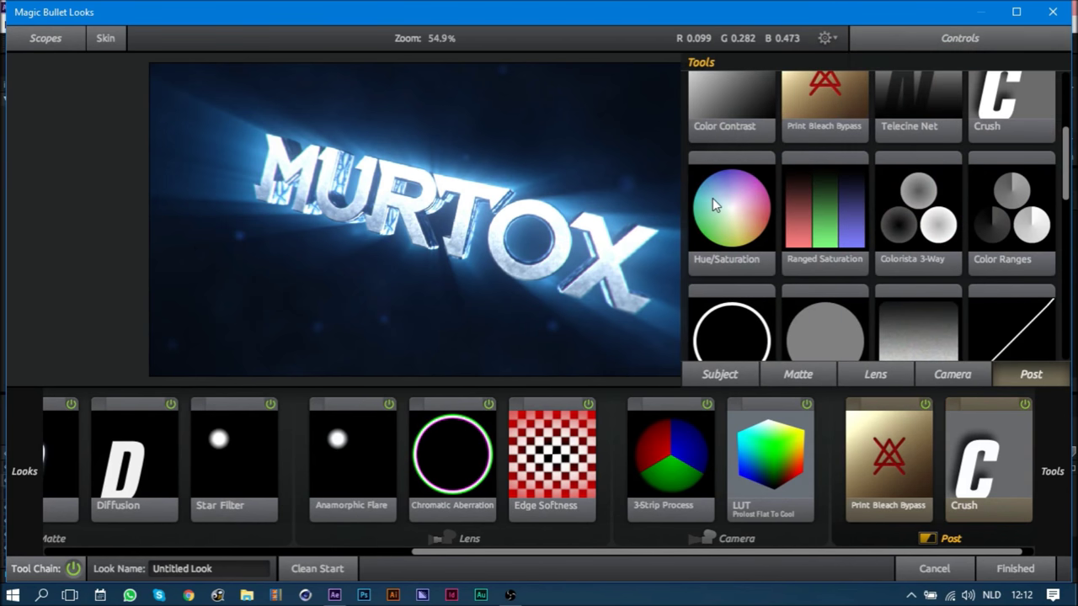
click(941, 147)
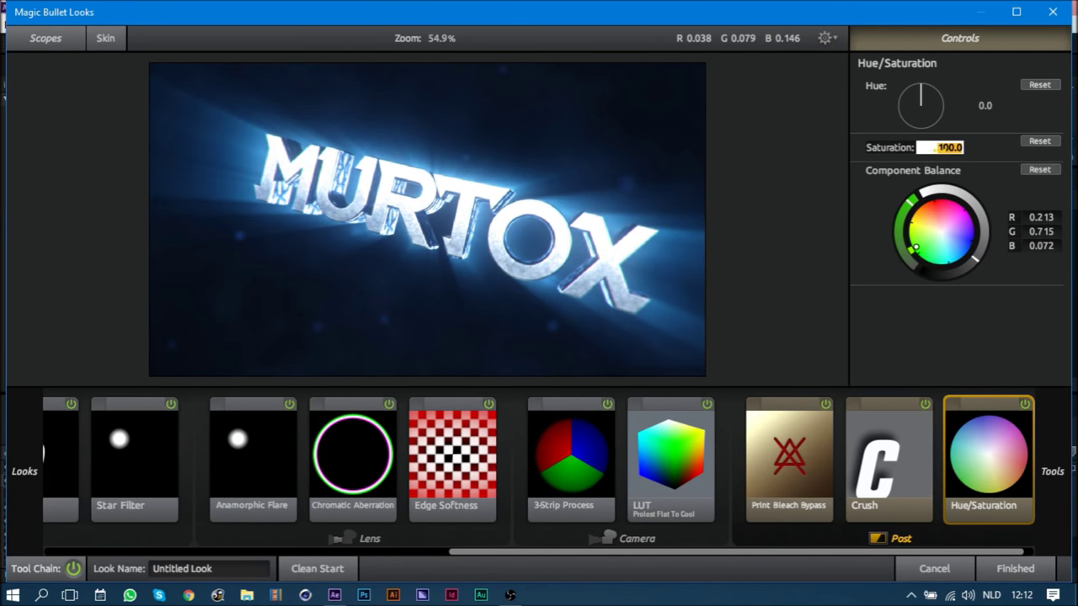
text(90)
key(Return)
scroll(927, 219, up, 1)
scroll(926, 219, down, 3)
scroll(927, 217, down, 1)
scroll(918, 206, down, 1)
scroll(918, 208, down, 1)
scroll(929, 217, up, 1)
scroll(916, 235, up, 1)
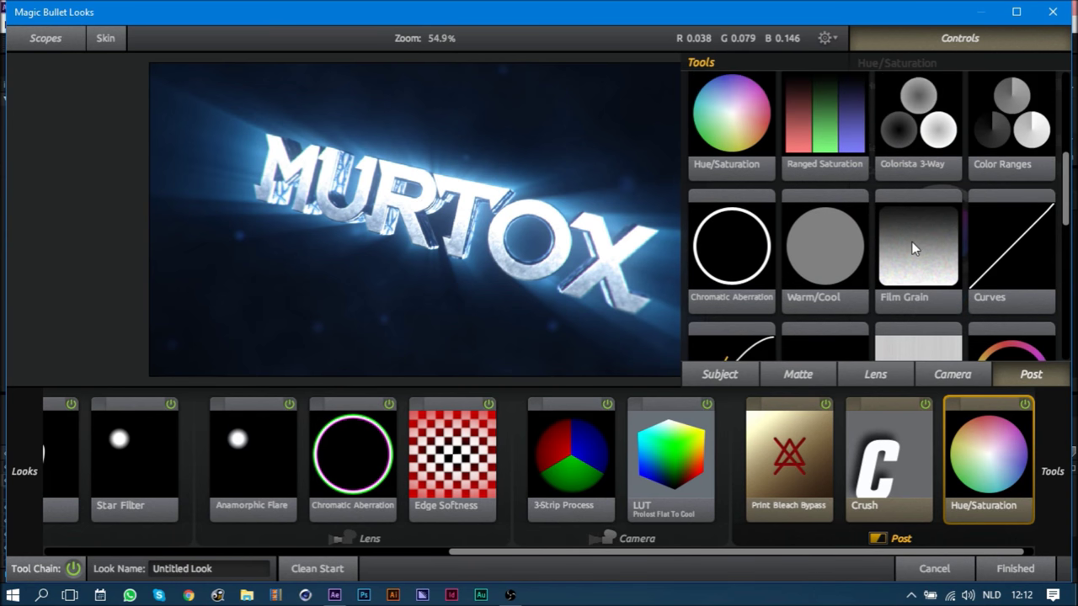
scroll(916, 244, up, 1)
scroll(916, 253, up, 1)
scroll(916, 252, up, 1)
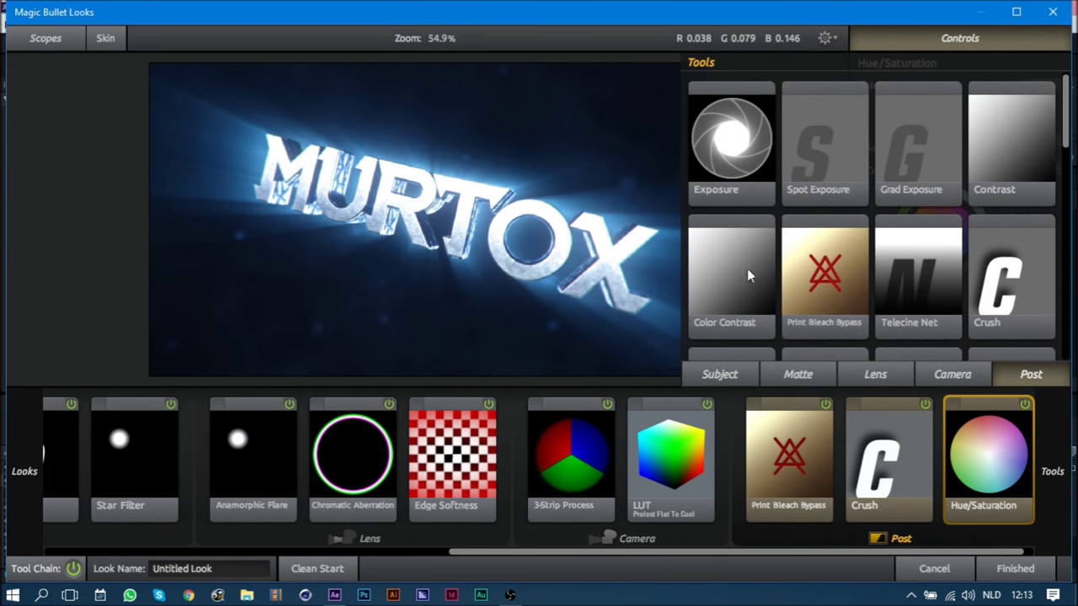
- Add a Contrast tool and raise its amount to +0.030
double_click(1016, 134)
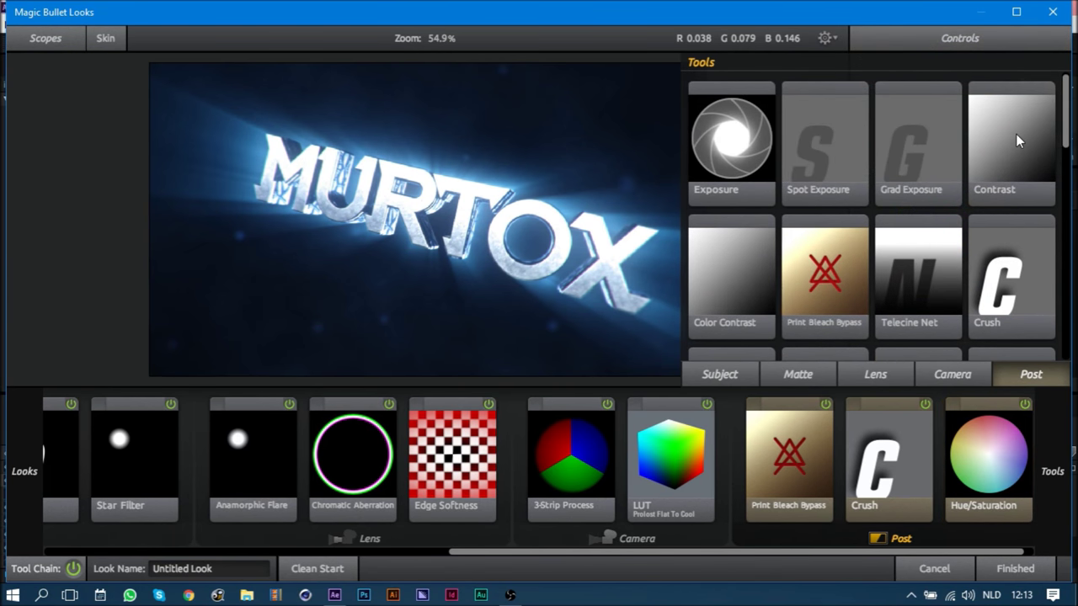
drag(1022, 100, 1021, 98)
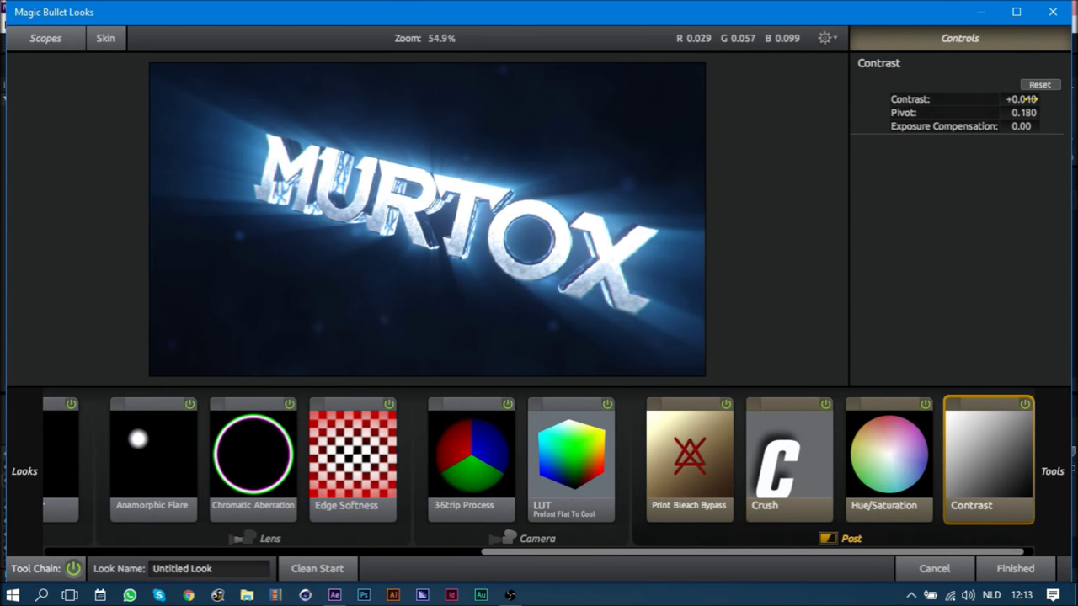
click(1036, 99)
scroll(568, 505, left, 5)
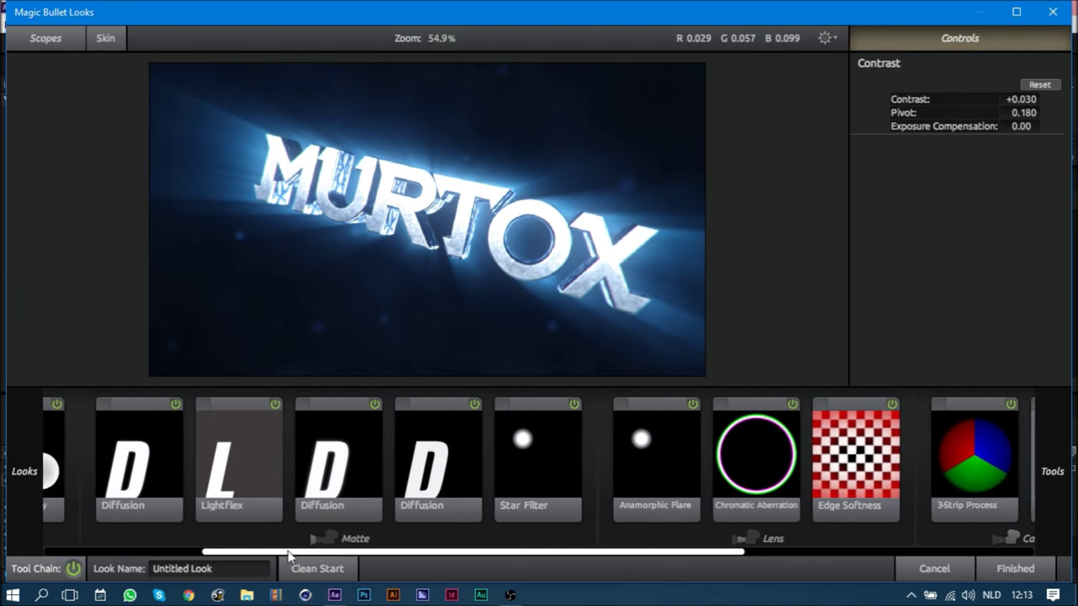
scroll(570, 501, right, 5)
- Add a round Vignette after Edge Softness with radius enlarged to 1.603
click(571, 499)
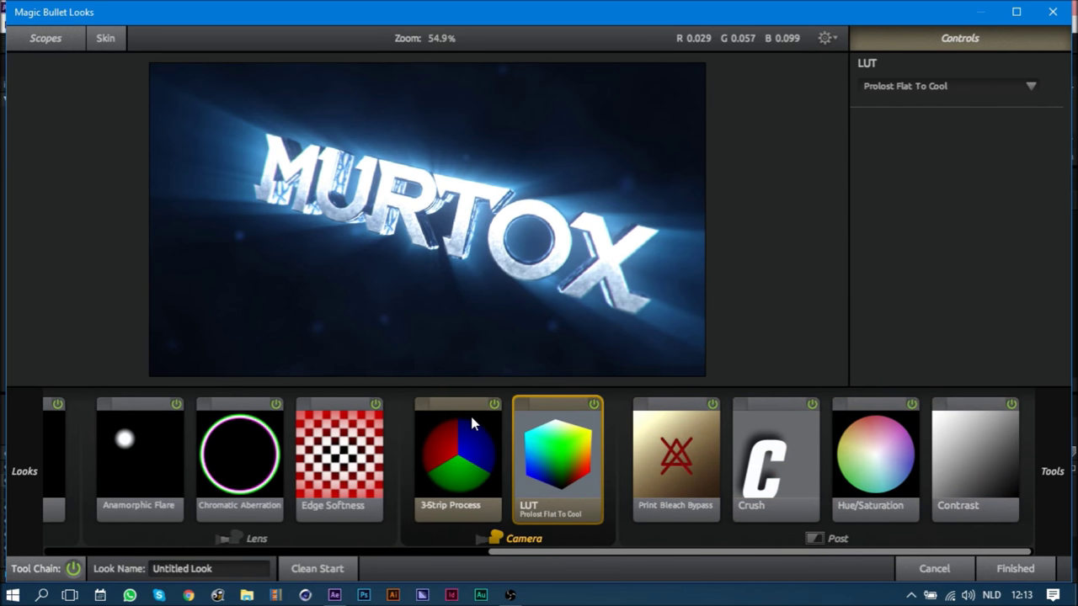
click(299, 520)
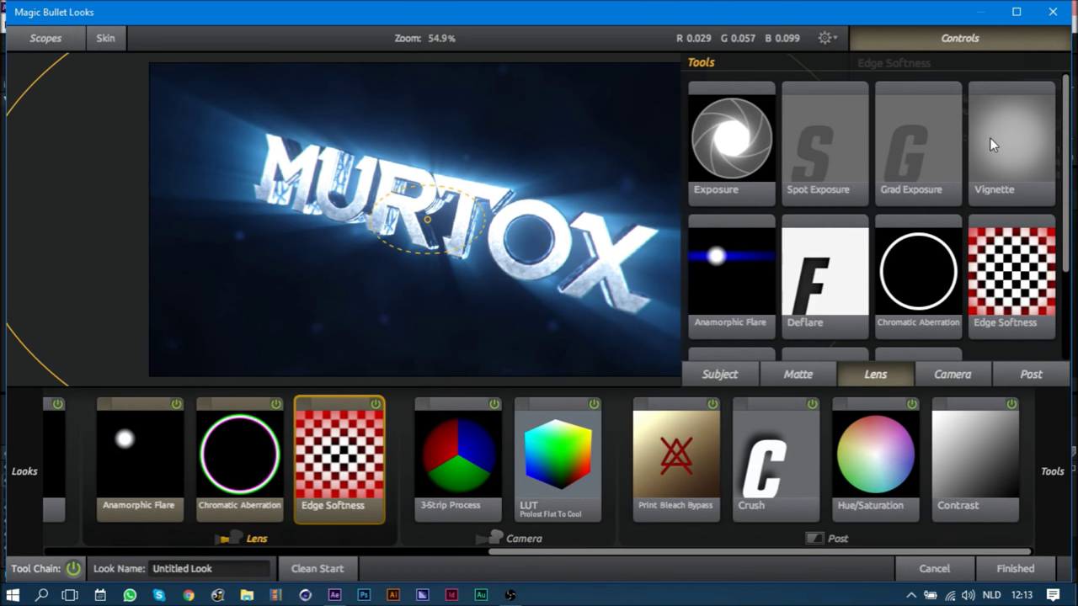
double_click(994, 145)
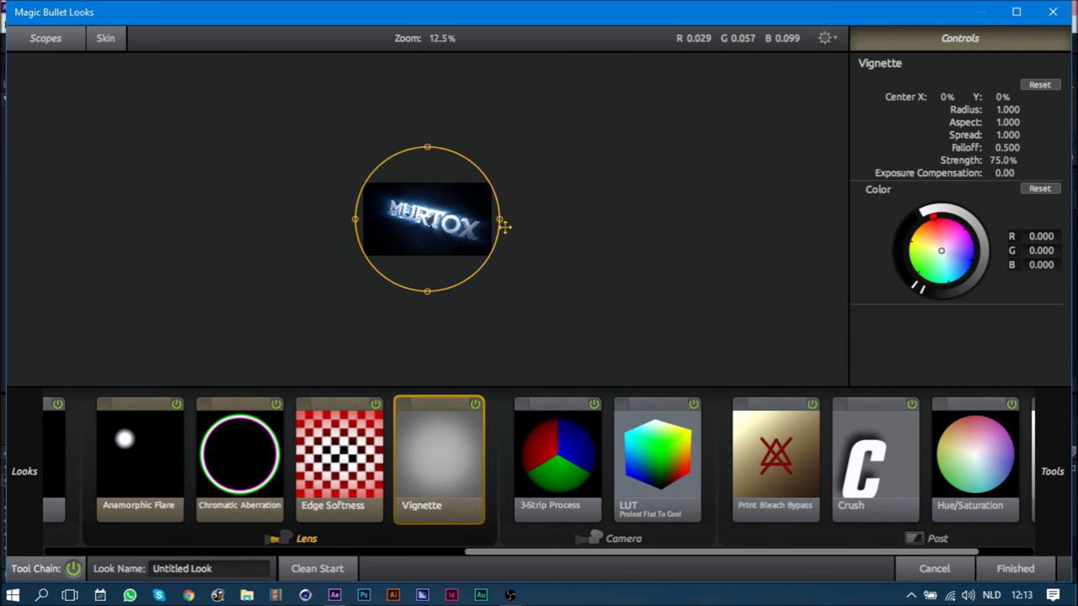
drag(505, 218, 573, 219)
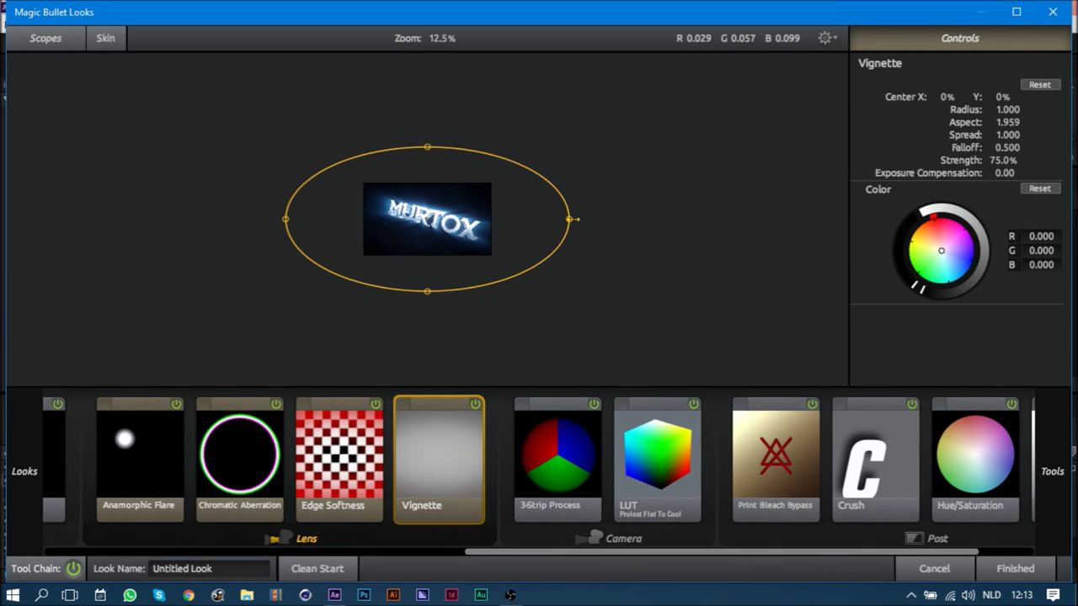
key(ctrl+z)
drag(484, 188, 532, 178)
scroll(454, 244, up, 2)
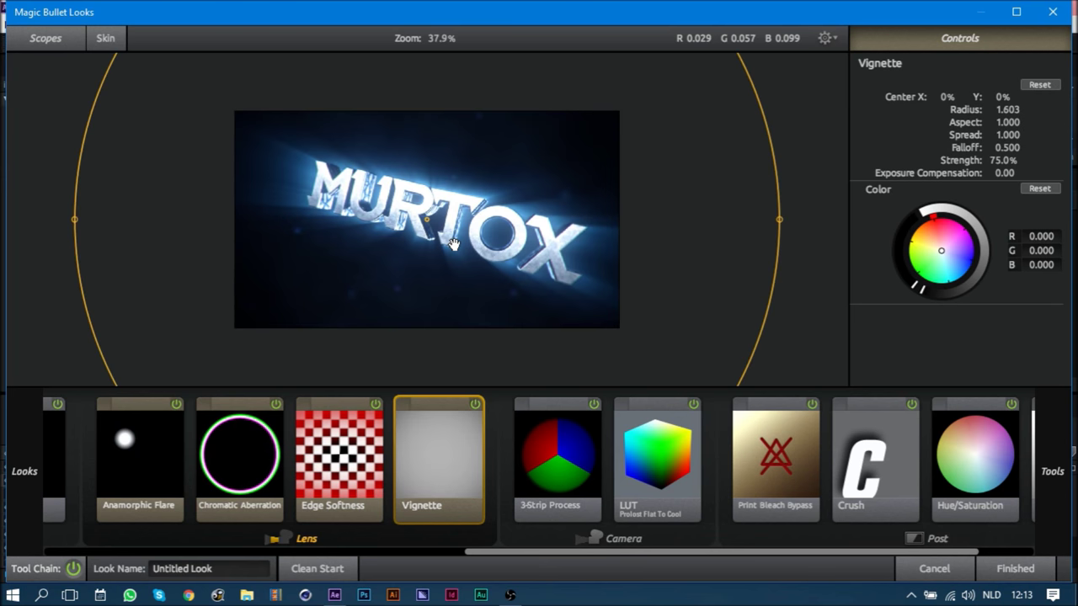
- Remove the Prolost Flat To Cool LUT from the chain
click(622, 461)
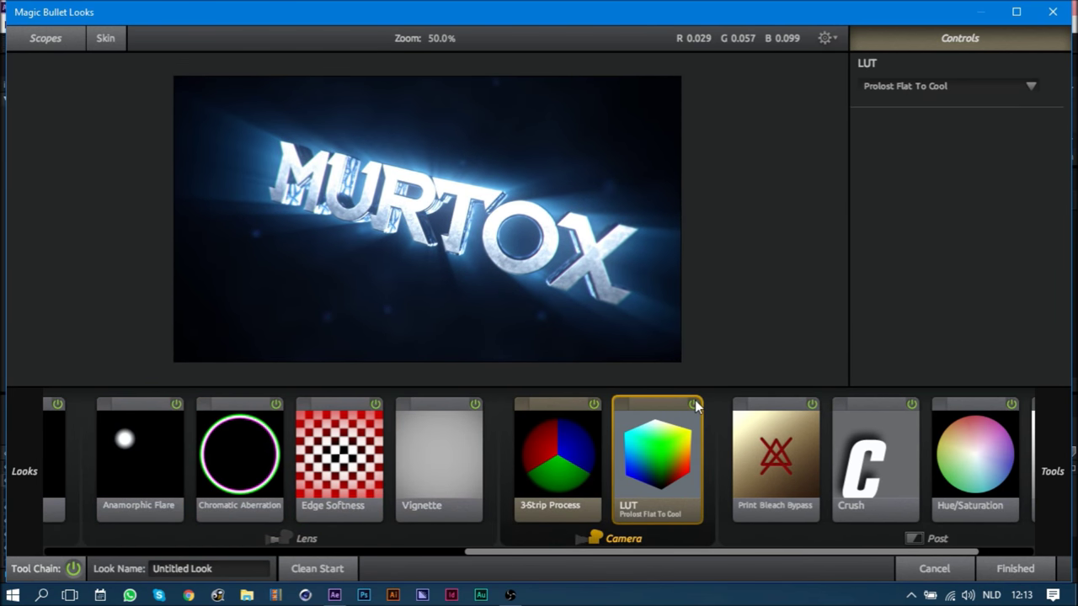
click(693, 405)
key(Delete)
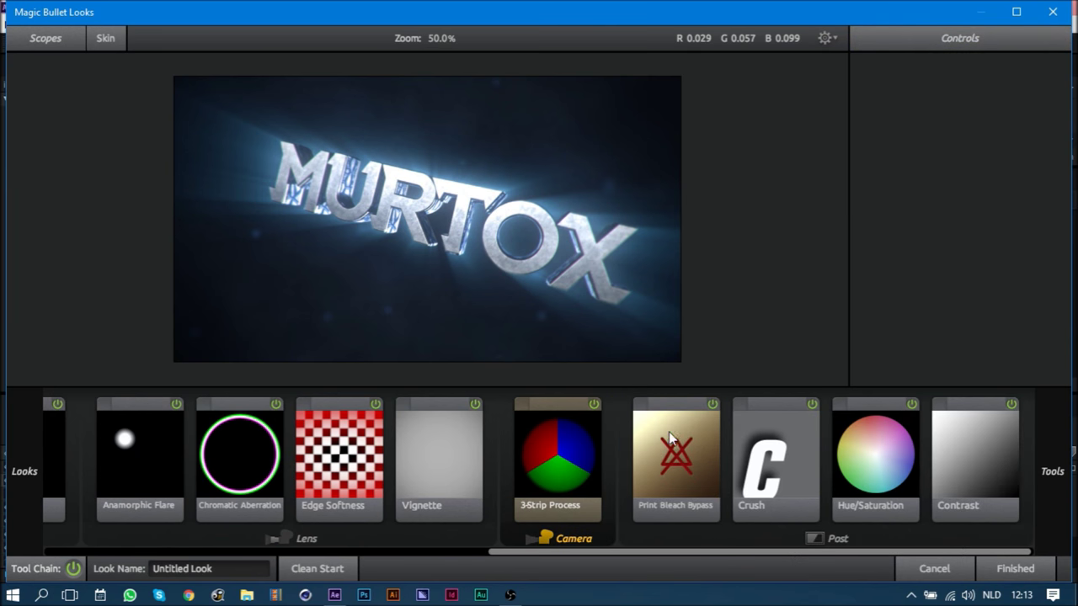
- Add Neg Bleach Bypass to the Camera stage with Silver Retention at 69
scroll(812, 242, down, 1)
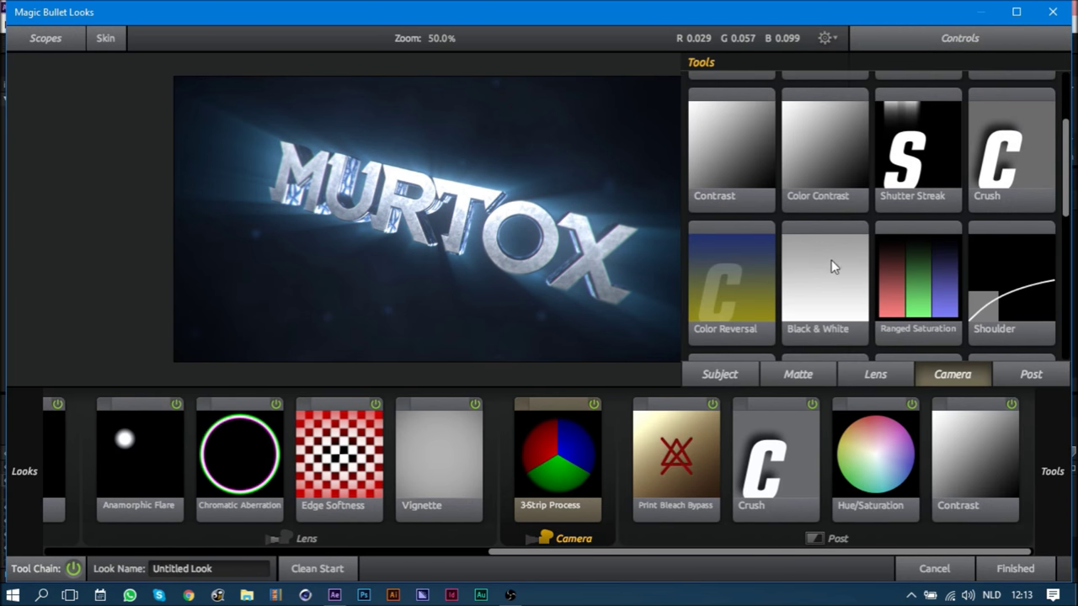
scroll(826, 259, up, 2)
double_click(1002, 148)
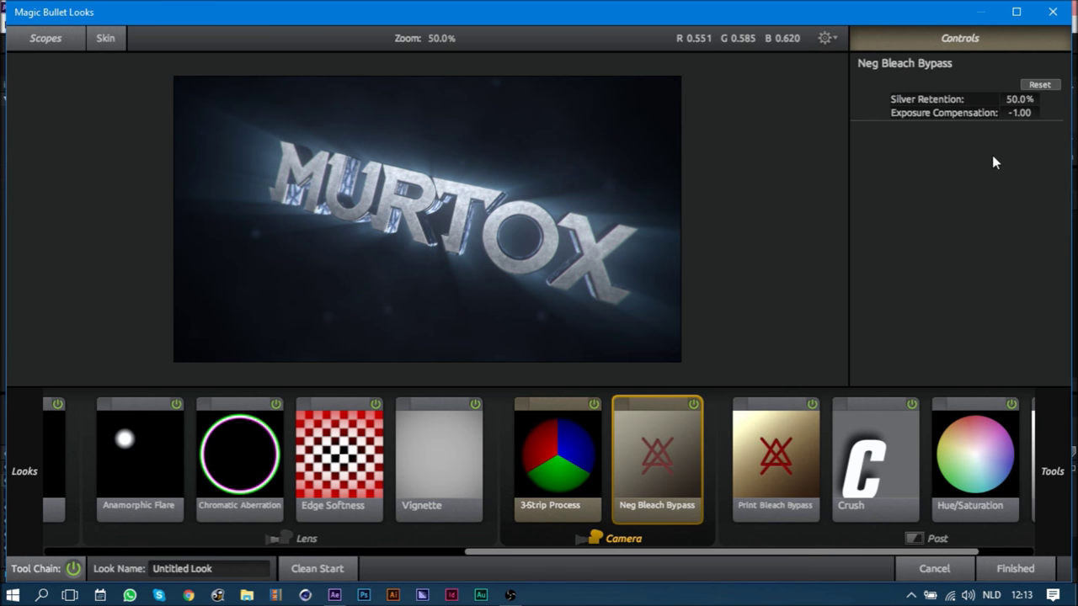
mouse_move(1020, 98)
mouse_down()
mouse_move(1003, 98)
mouse_move(1036, 98)
mouse_up()
click(1029, 98)
key(BackSpace)
text(69)
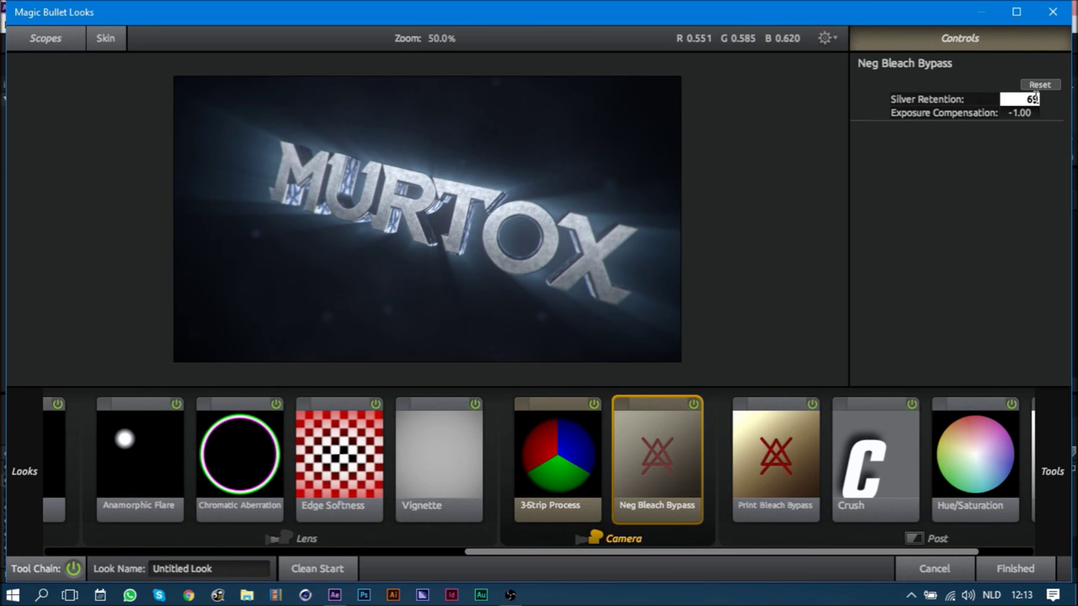
key(Return)
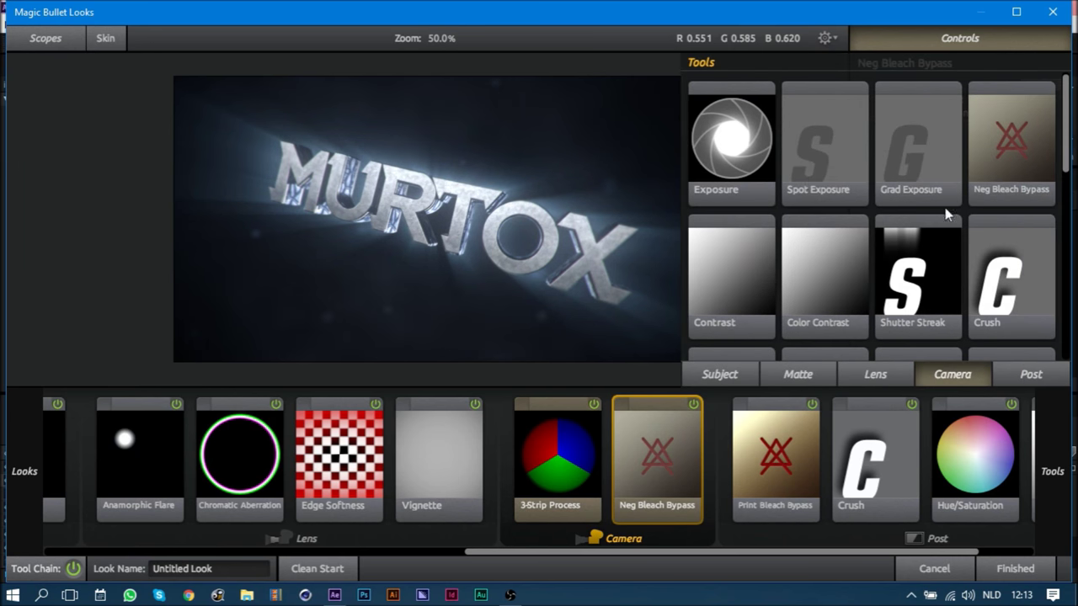
- Add a Color Reversal tool after it at 25% strength
scroll(817, 212, down, 2)
scroll(826, 233, down, 1)
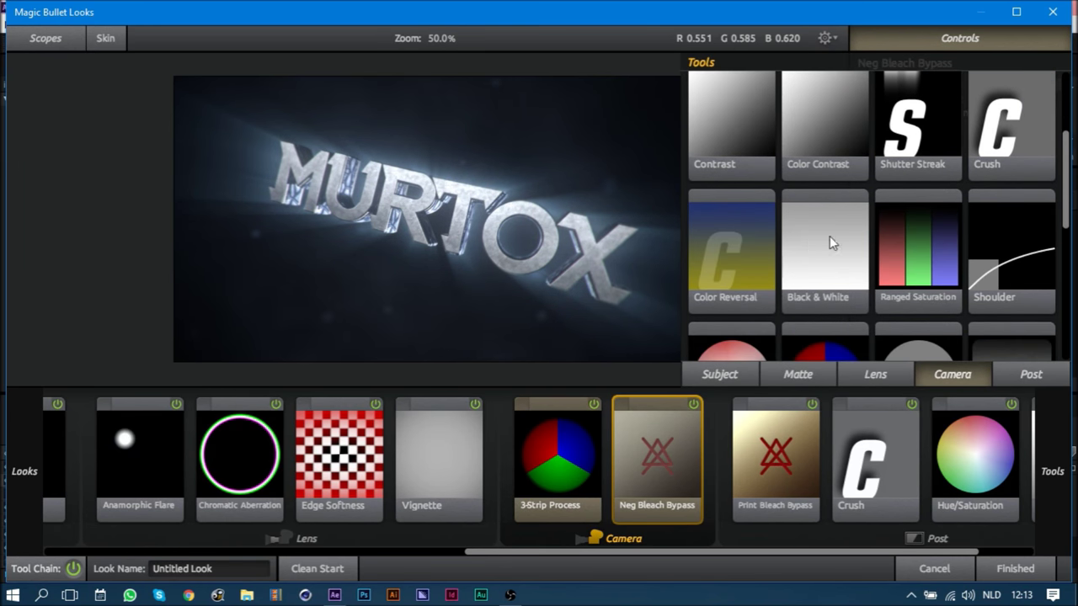
double_click(754, 237)
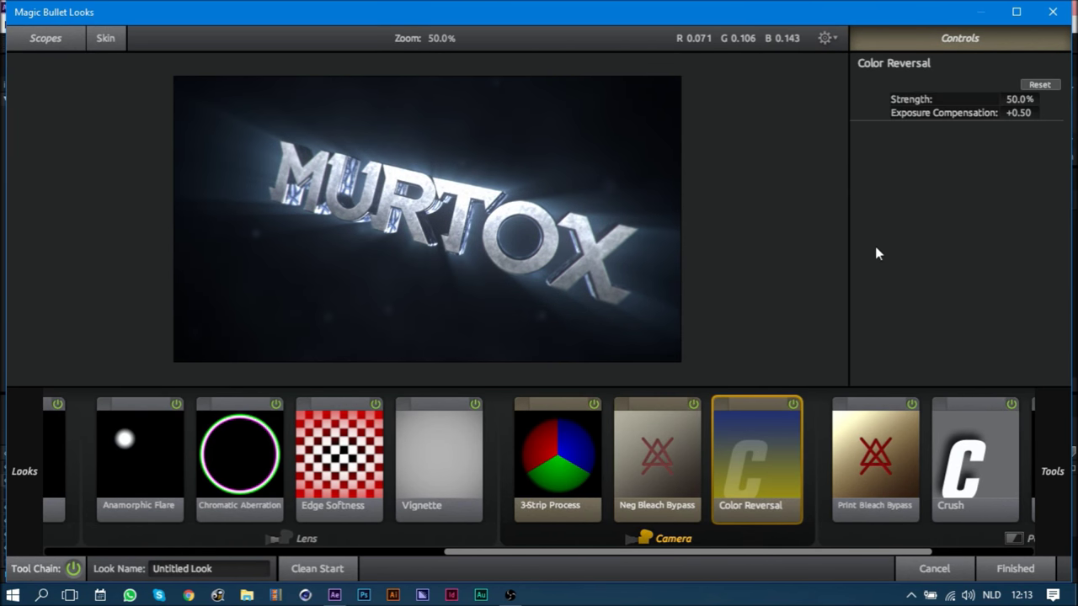
mouse_move(1027, 97)
mouse_down()
mouse_move(999, 96)
mouse_move(1018, 98)
mouse_up()
click(1021, 99)
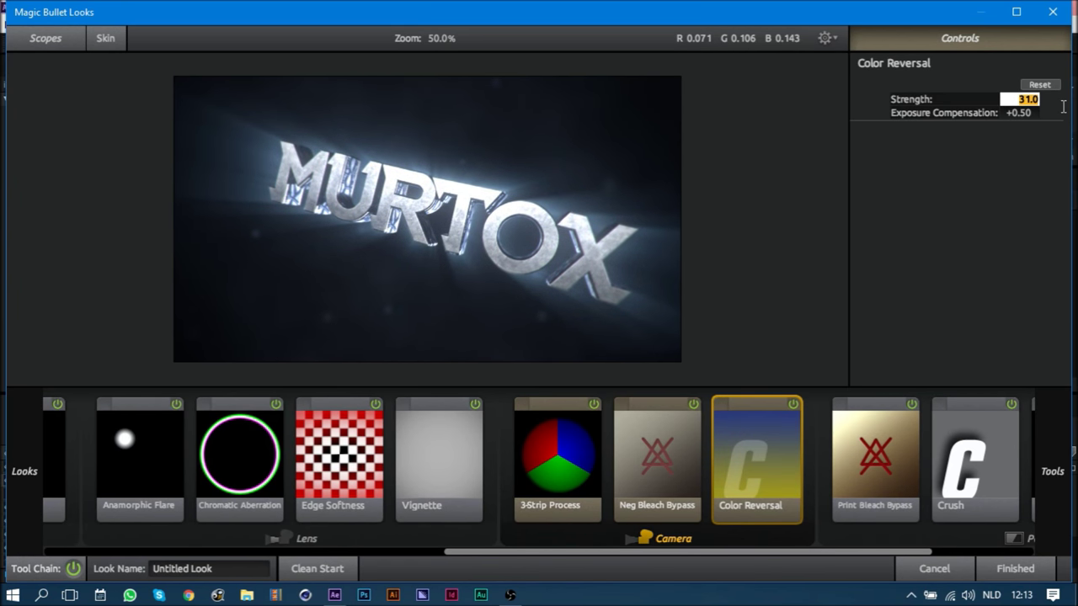
text(25)
key(Return)
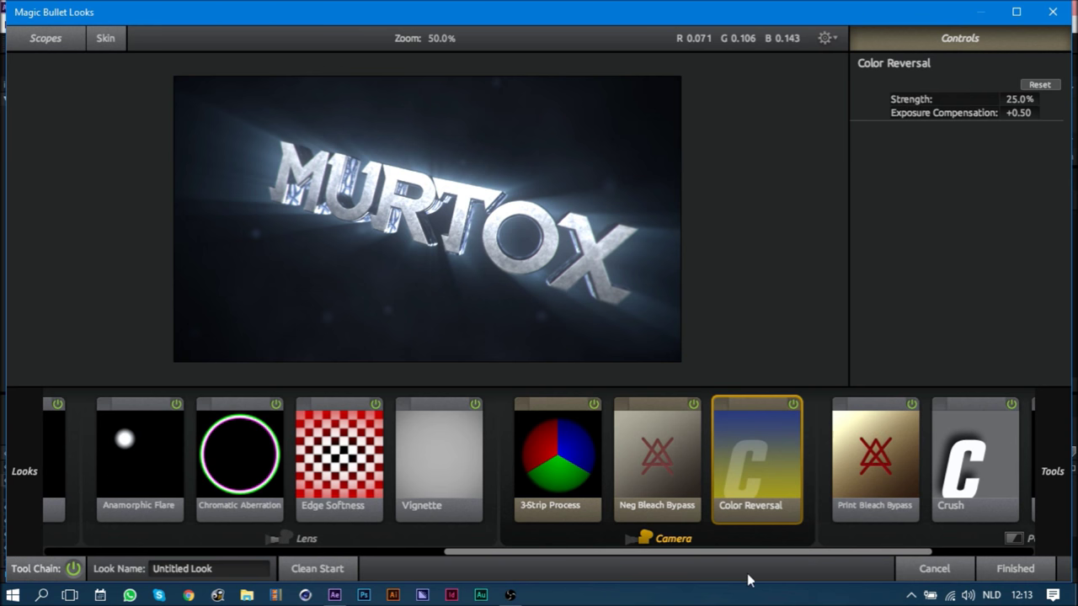
drag(747, 551, 845, 552)
click(902, 453)
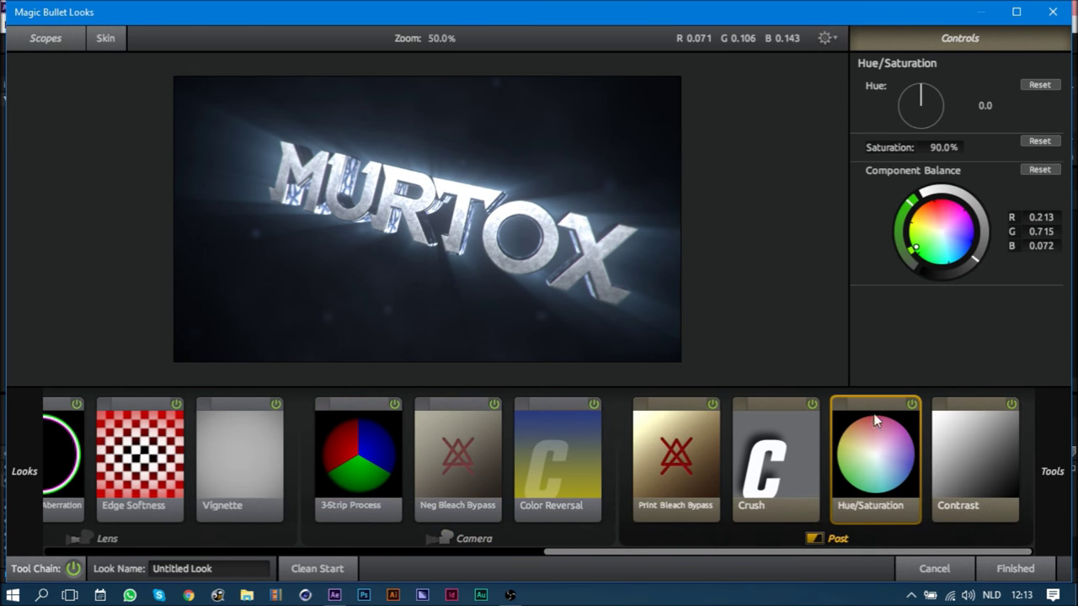
- Set Hue/Saturation saturation to 120% and toggle the tool off and on to compare
click(942, 147)
text(223)
key(Return)
click(941, 148)
text(100)
key(Return)
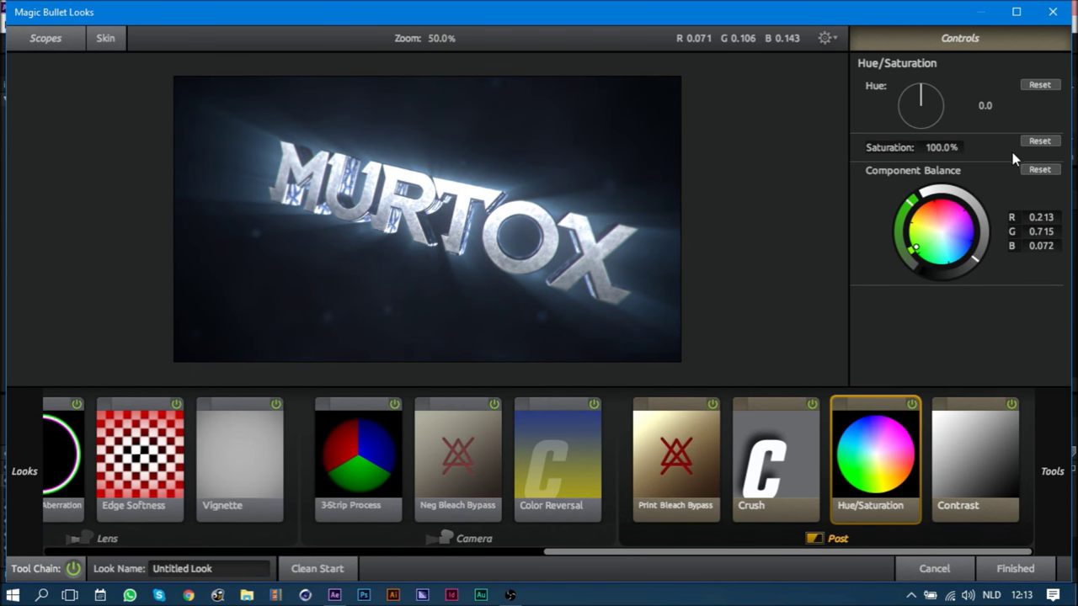
click(944, 147)
text(0)
key(Return)
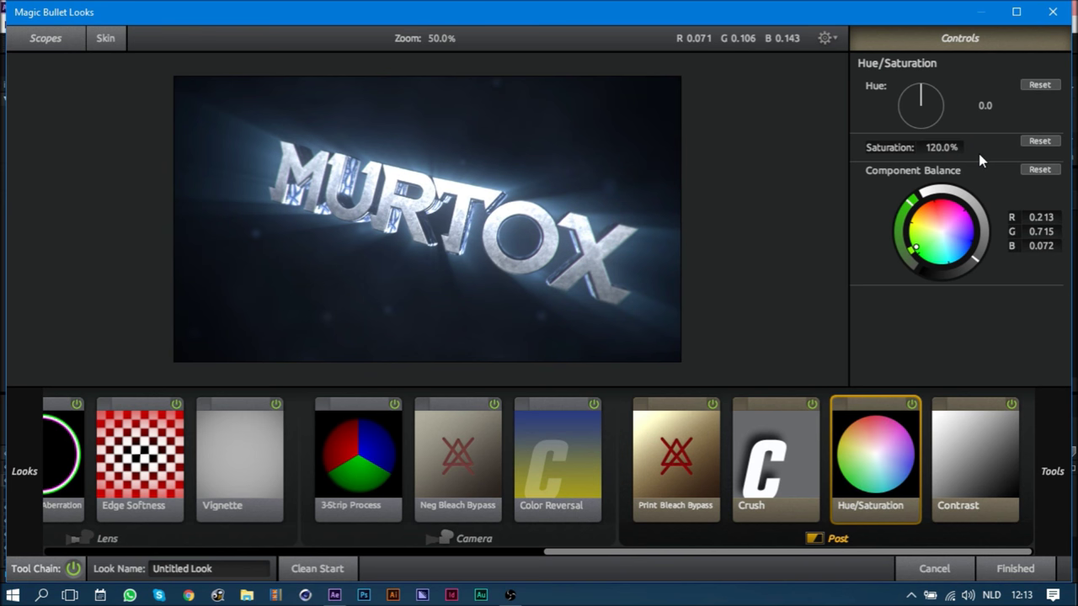
click(914, 406)
click(913, 405)
drag(680, 552, 119, 548)
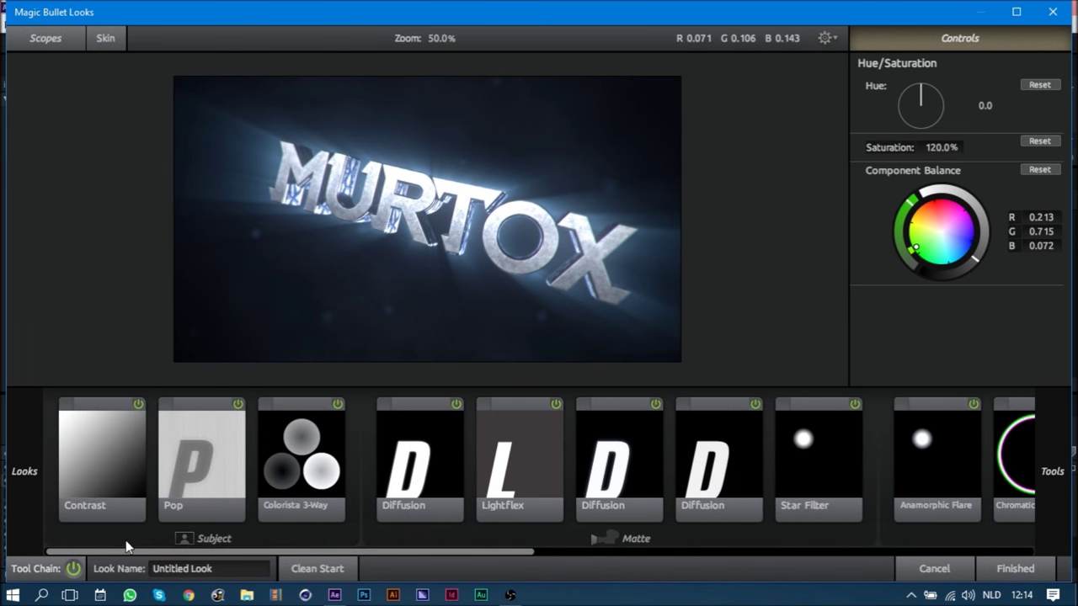
click(193, 538)
- Add an Exposure tool to the Subject stage at -0.20 stops and apply the finished look
scroll(960, 177, up, 1)
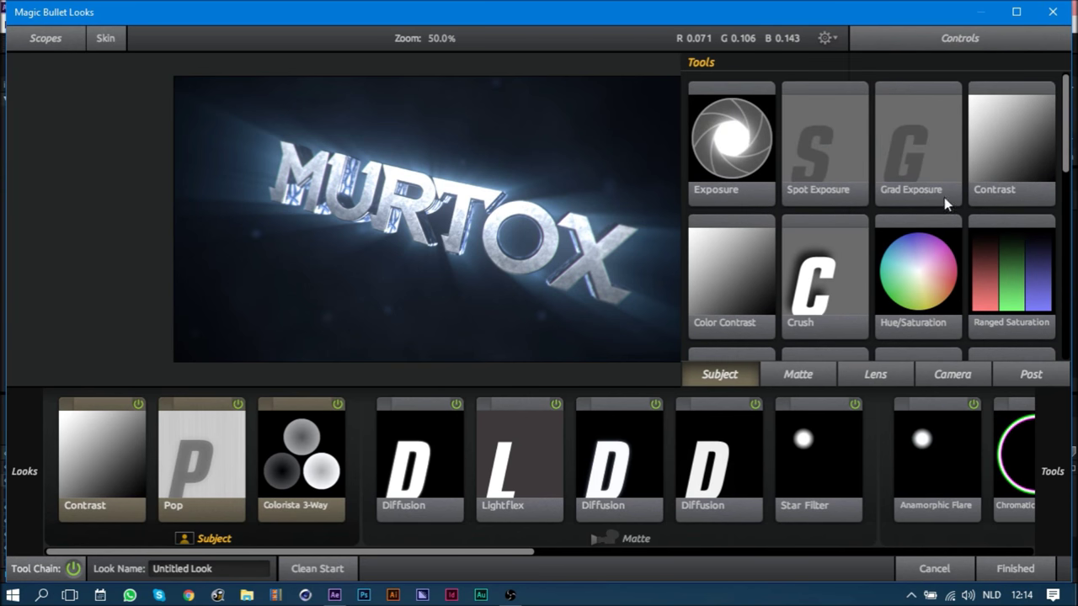
double_click(729, 154)
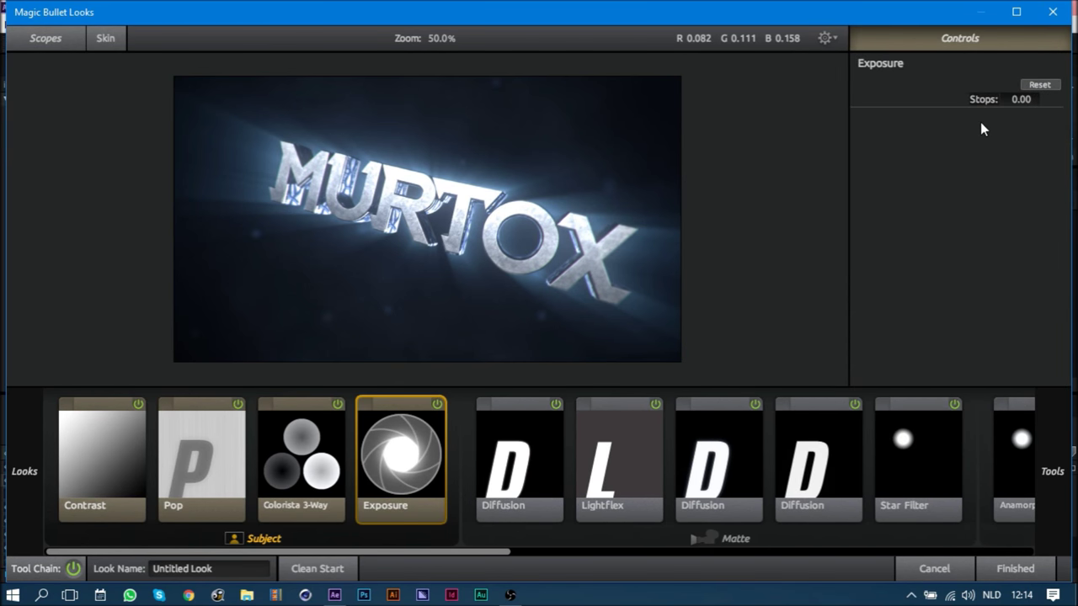
drag(1021, 98, 1016, 98)
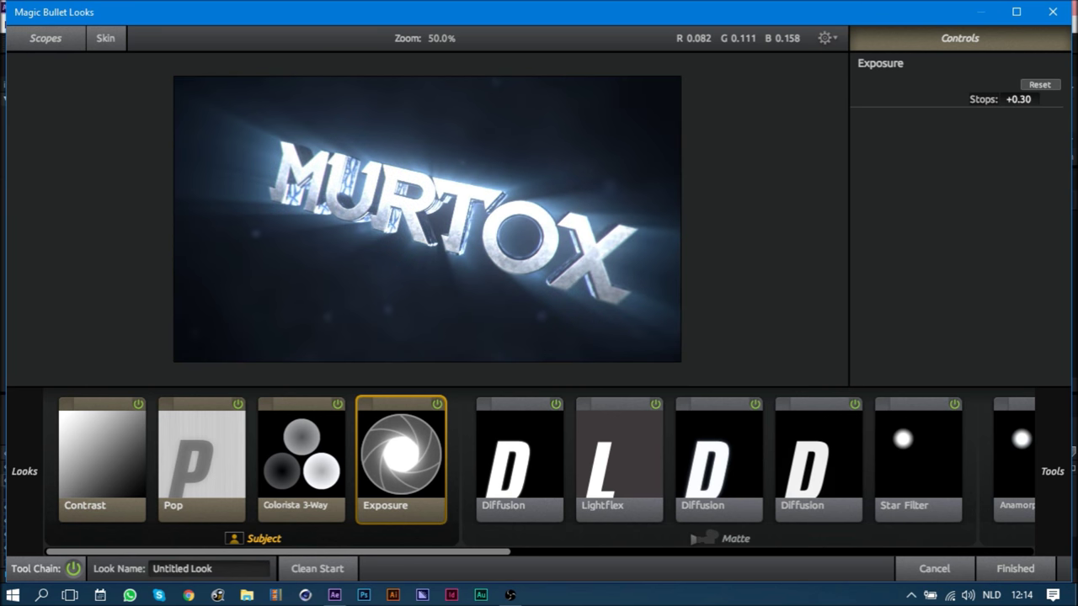
click(437, 404)
click(438, 404)
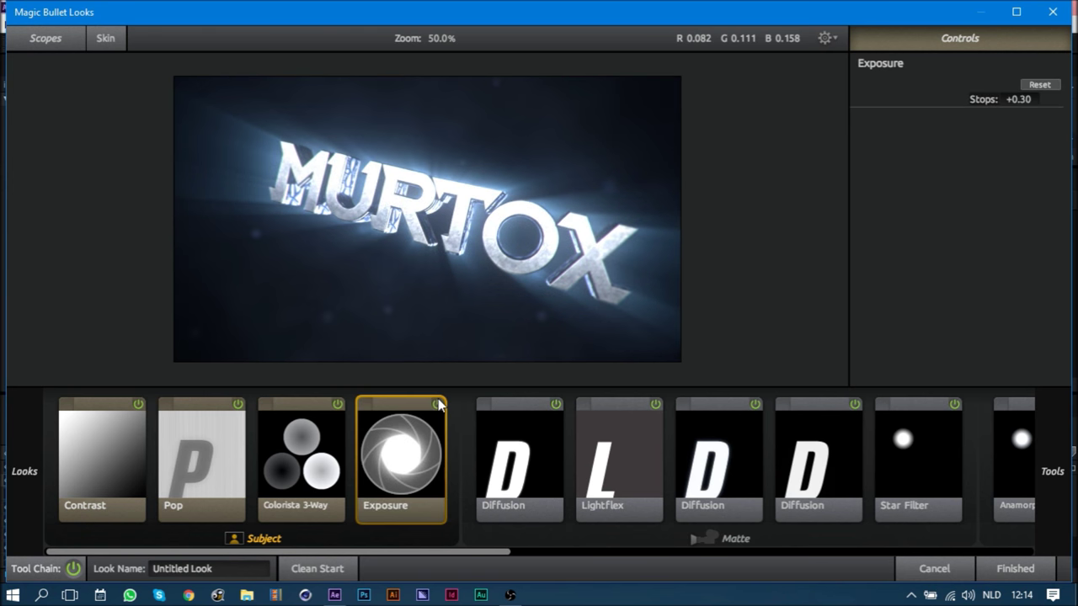
mouse_move(1026, 92)
mouse_down()
mouse_move(1003, 93)
mouse_move(1019, 105)
mouse_up()
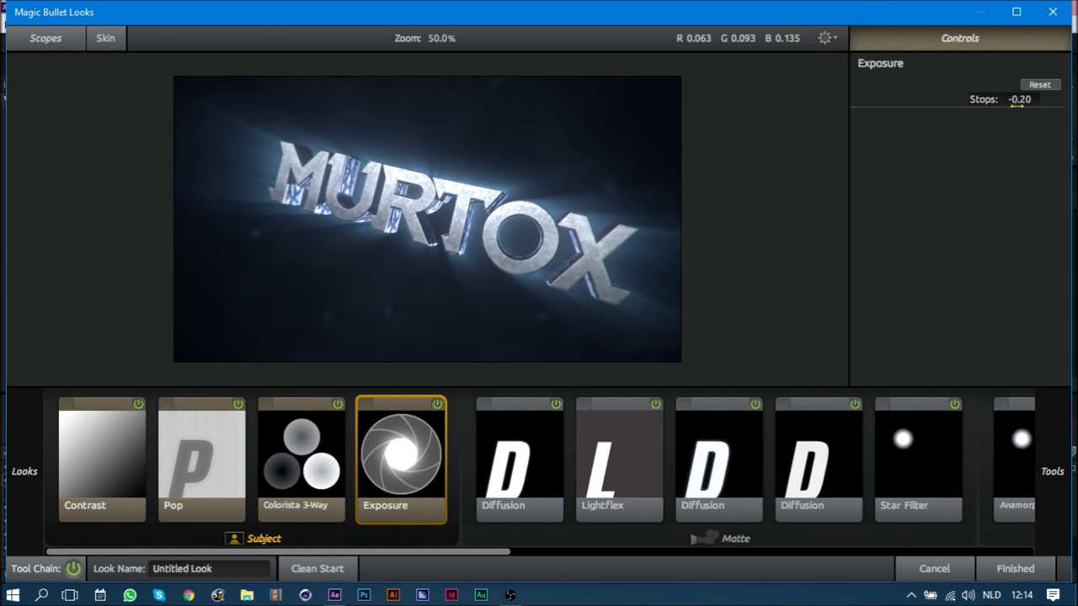
click(1039, 568)
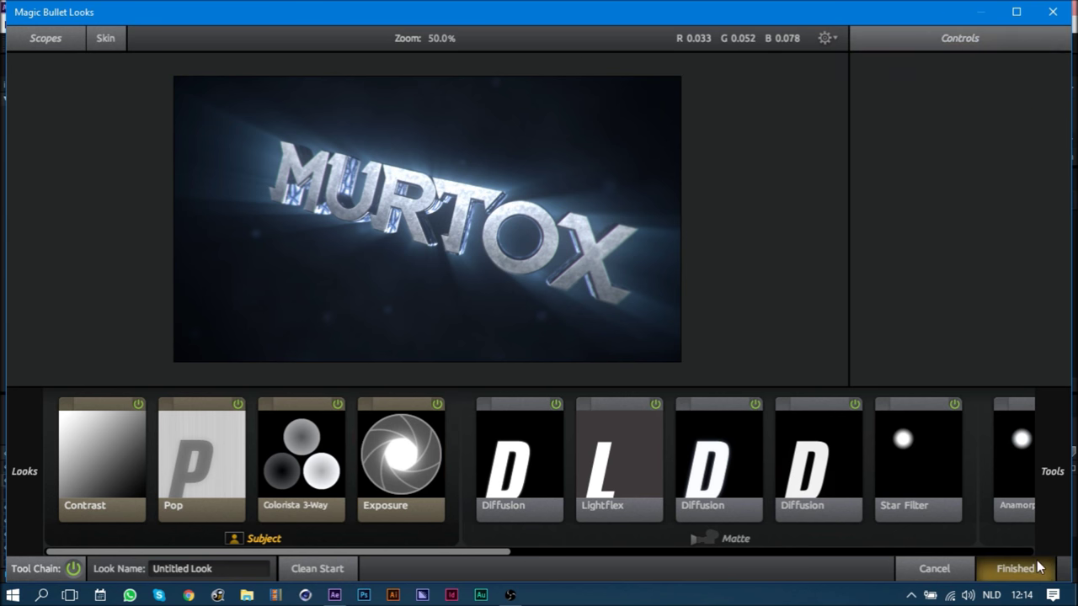
- Save the project and select the Smoke layer
key(ctrl+s)
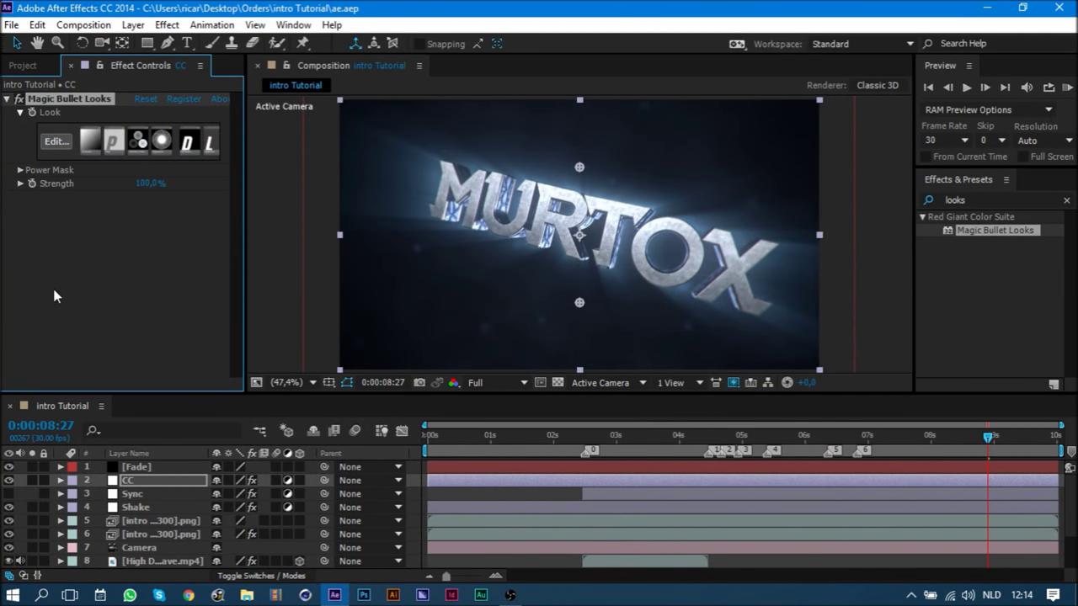
scroll(139, 511, down, 2)
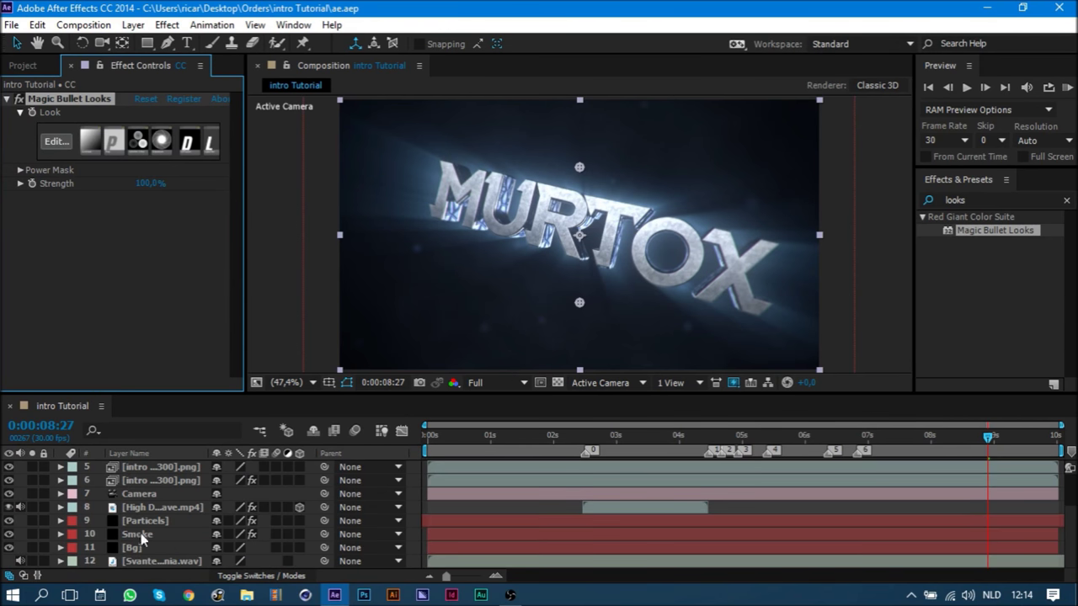
click(140, 534)
- Darken the Smoke layer's Form particle colour to 27% brightness (3B3E45)
click(143, 261)
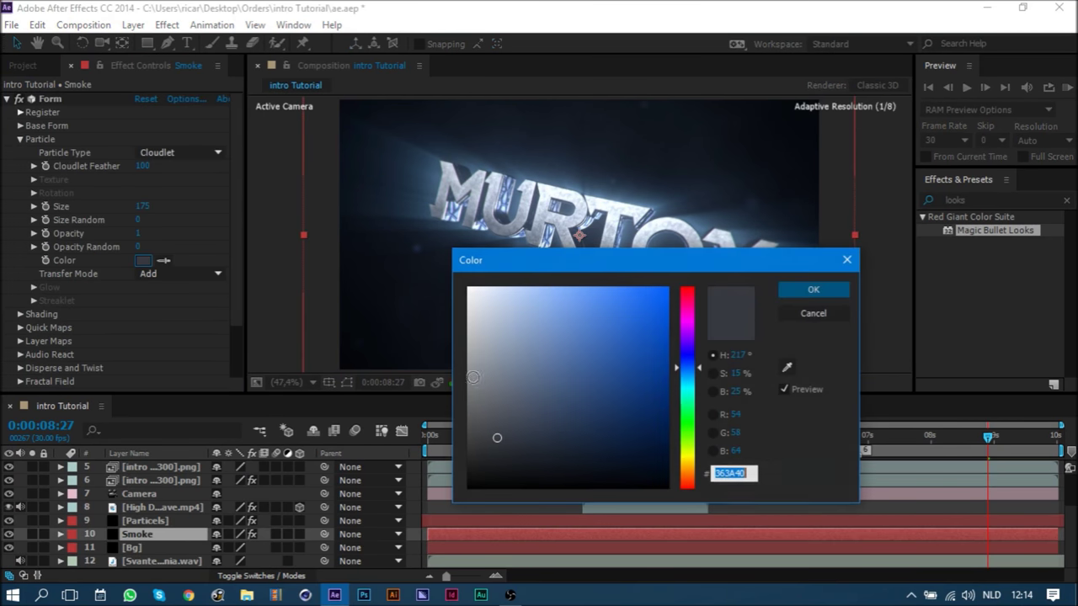
click(736, 392)
key(Return)
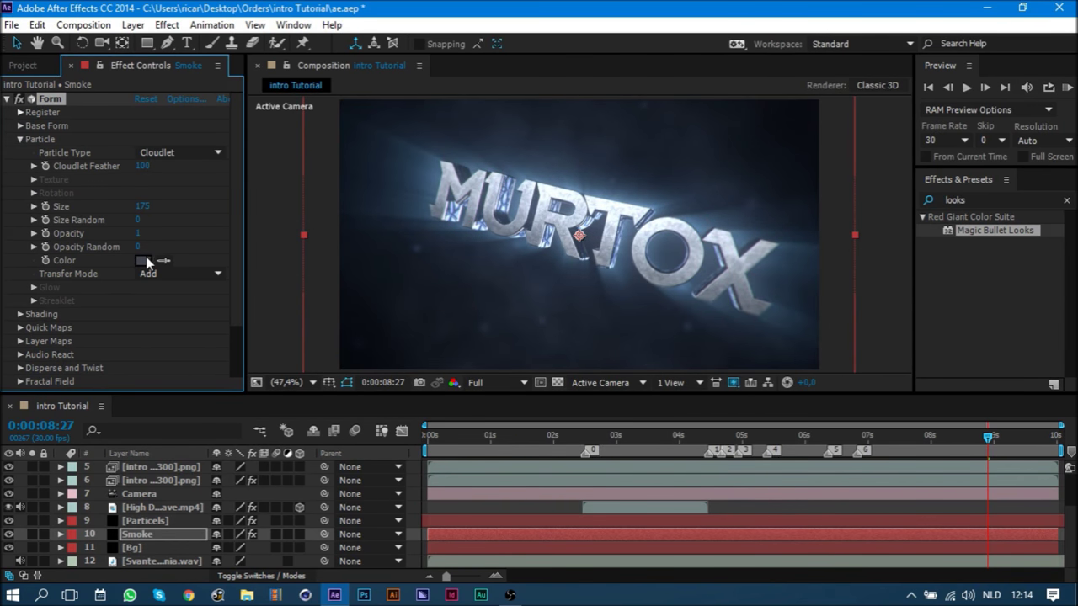
click(144, 261)
click(735, 394)
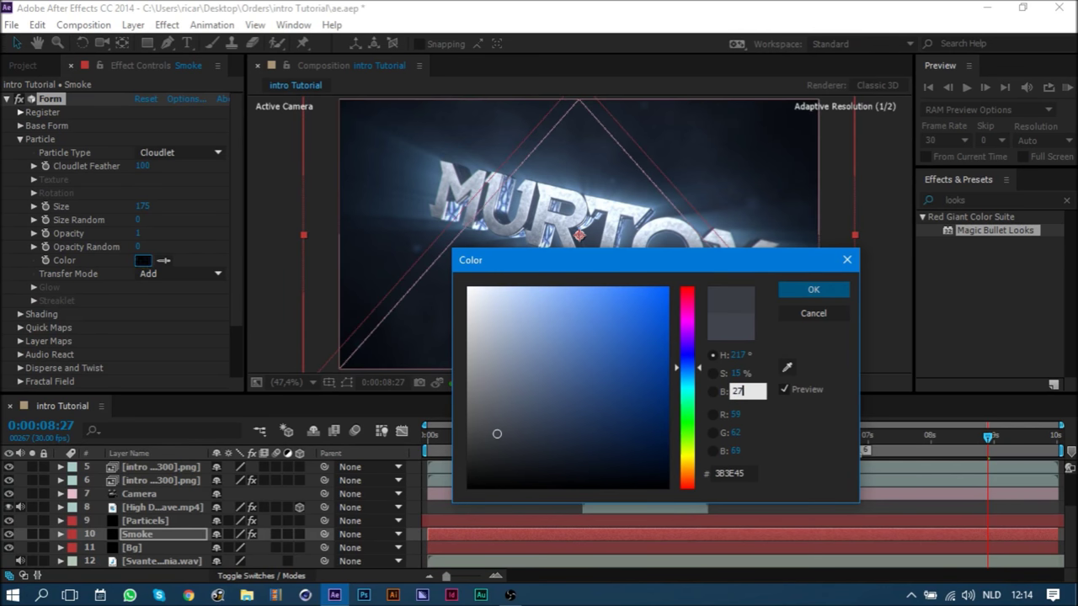
key(Return)
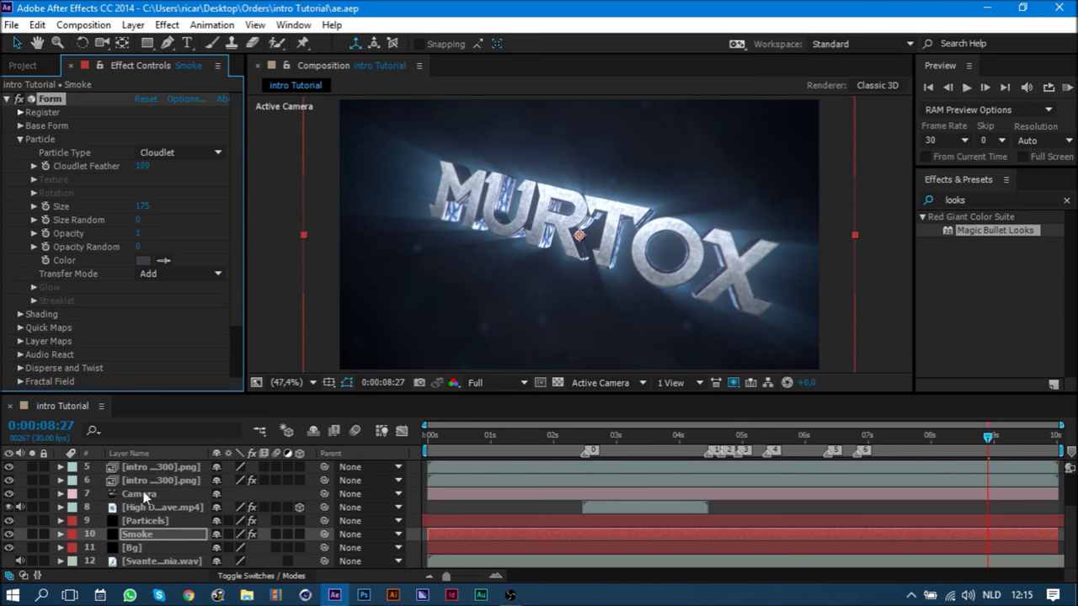
- Hide the Smoke layer and set the viewer resolution to Half
scroll(145, 497, up, 2)
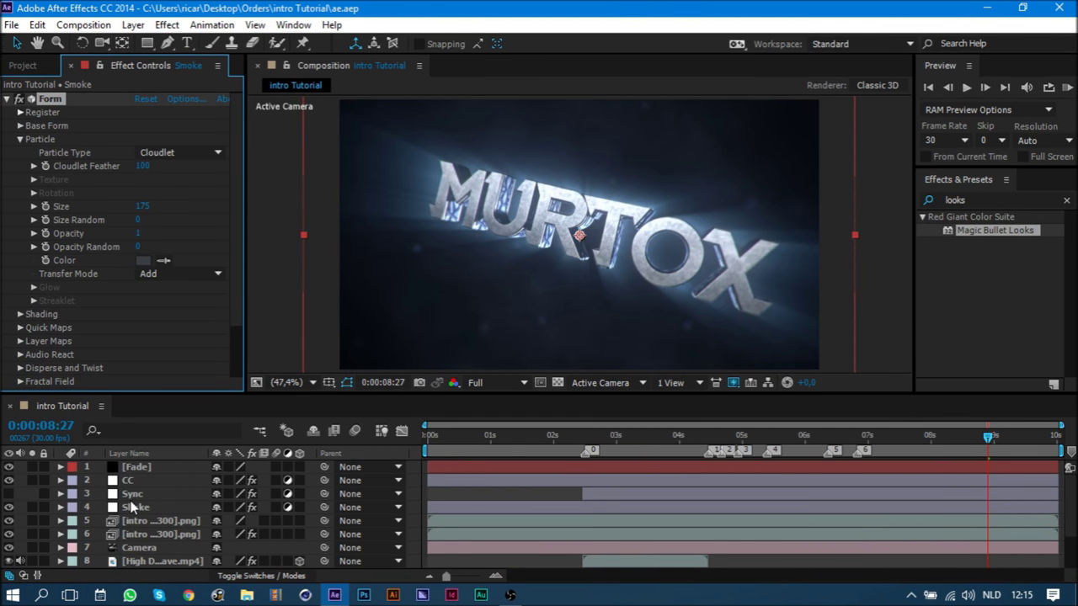
scroll(101, 520, down, 2)
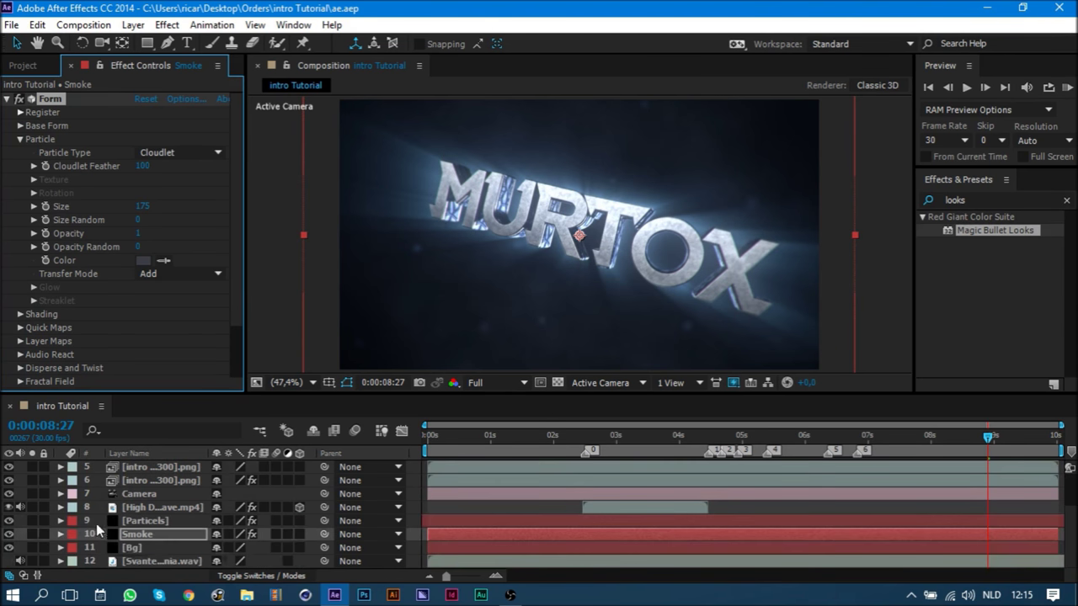
click(8, 534)
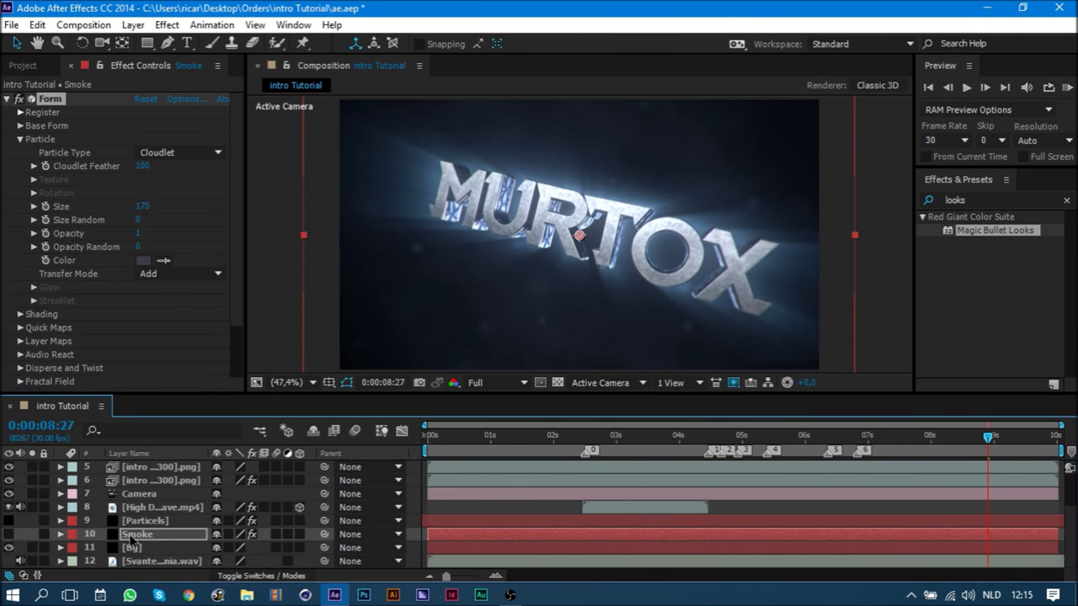
click(501, 384)
click(505, 440)
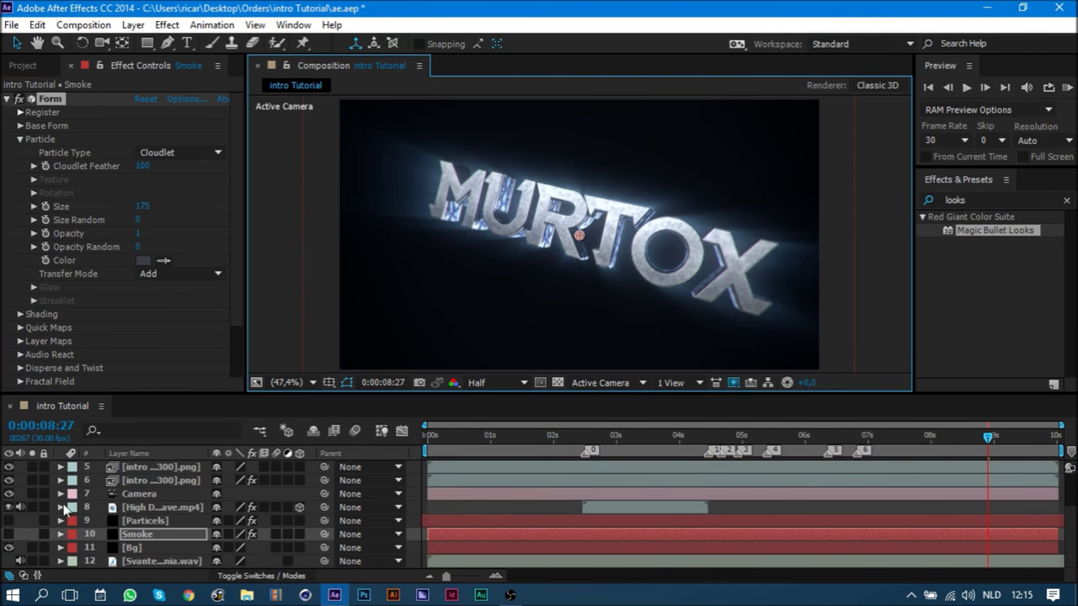
- Hide the CC colour-grade layer after comparing, then select the Sync layer
scroll(18, 519, up, 2)
click(8, 480)
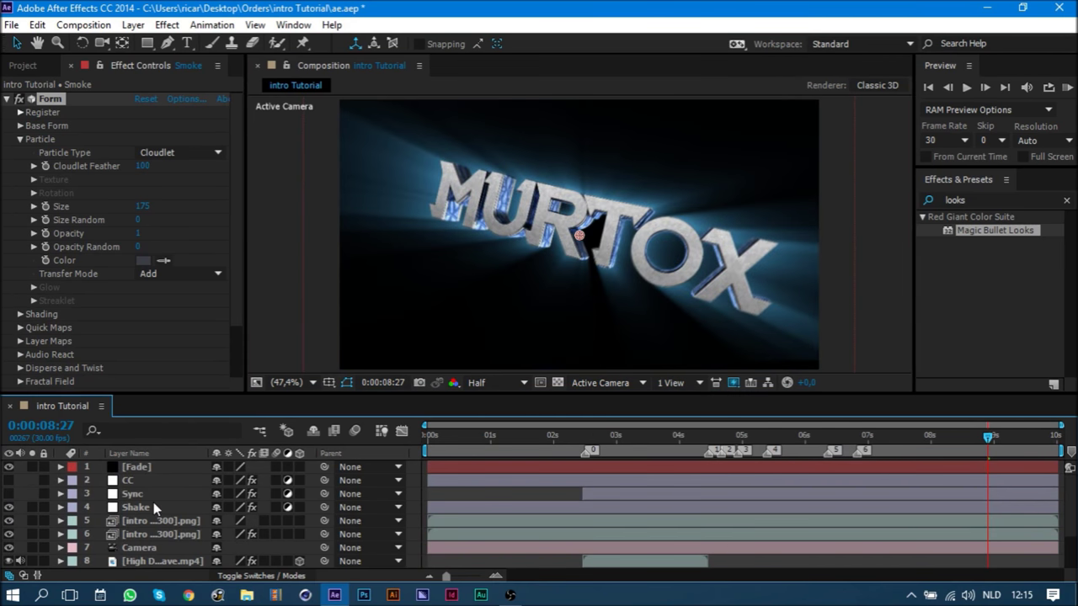
click(9, 480)
click(9, 481)
click(127, 482)
click(169, 495)
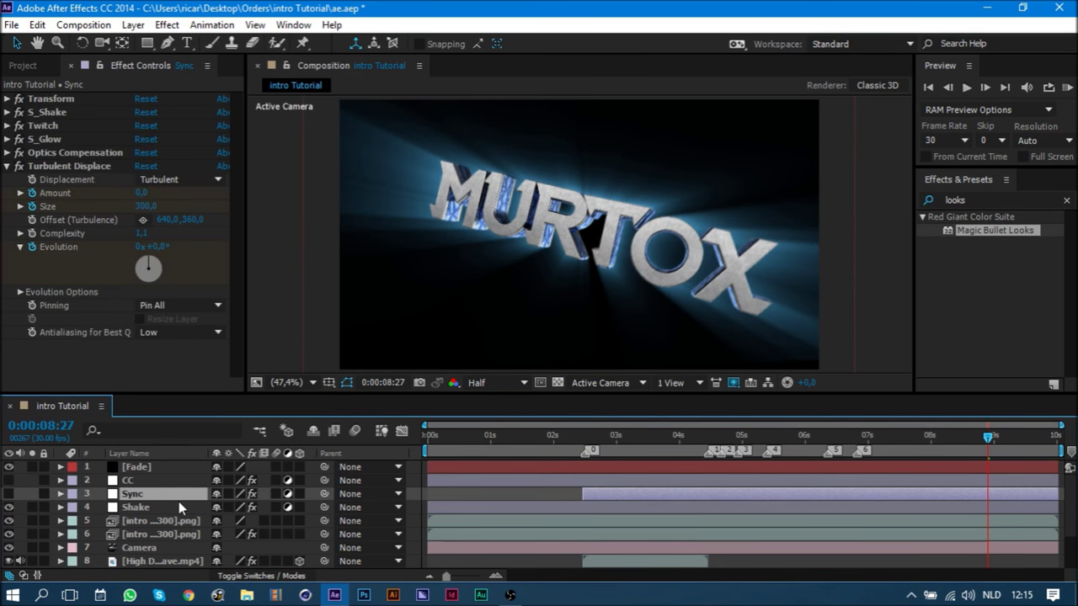
right_click(263, 508)
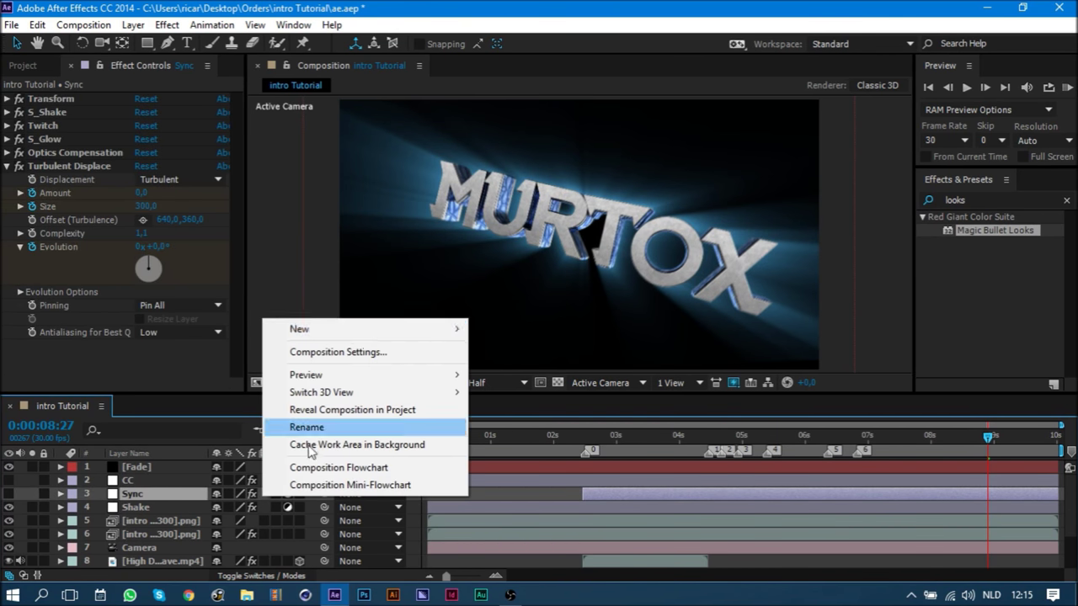
- Add a new adjustment layer named RSMB
mouse_move(300, 330)
click(557, 455)
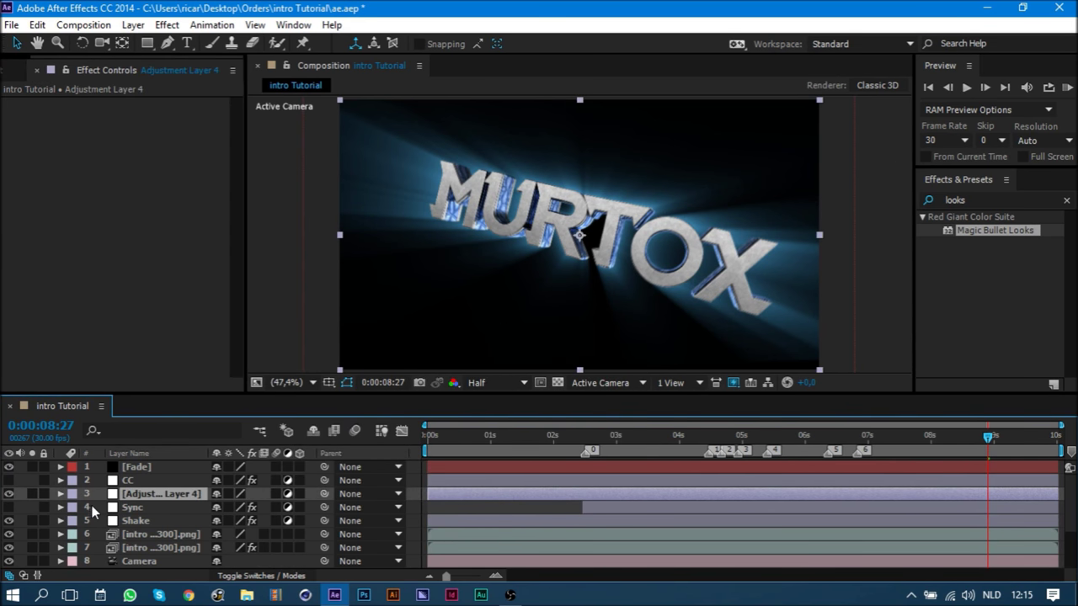
key(Return)
text(RSMB)
key(Return)
- Apply RSMB with blur amount 1.11 and motion sensitivity 60, show Sync, and preview
click(977, 199)
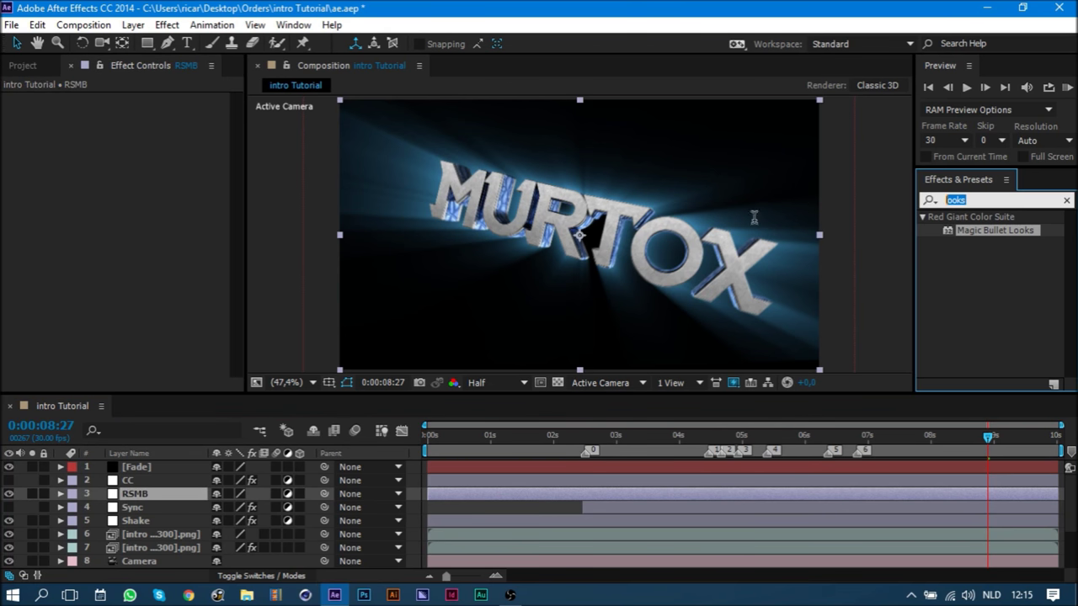
text(rsmb)
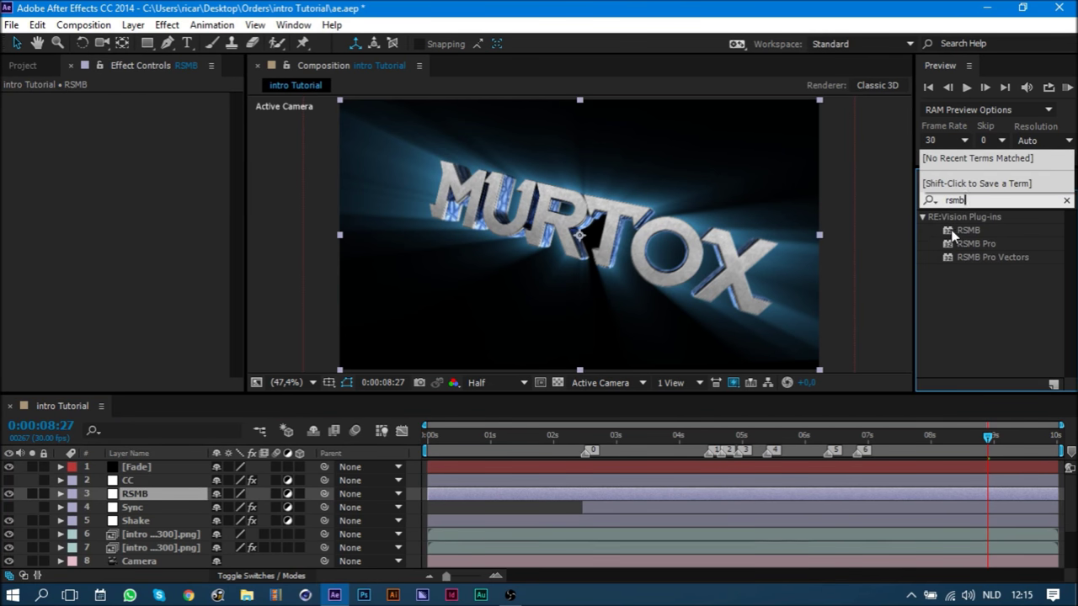
drag(955, 230, 787, 211)
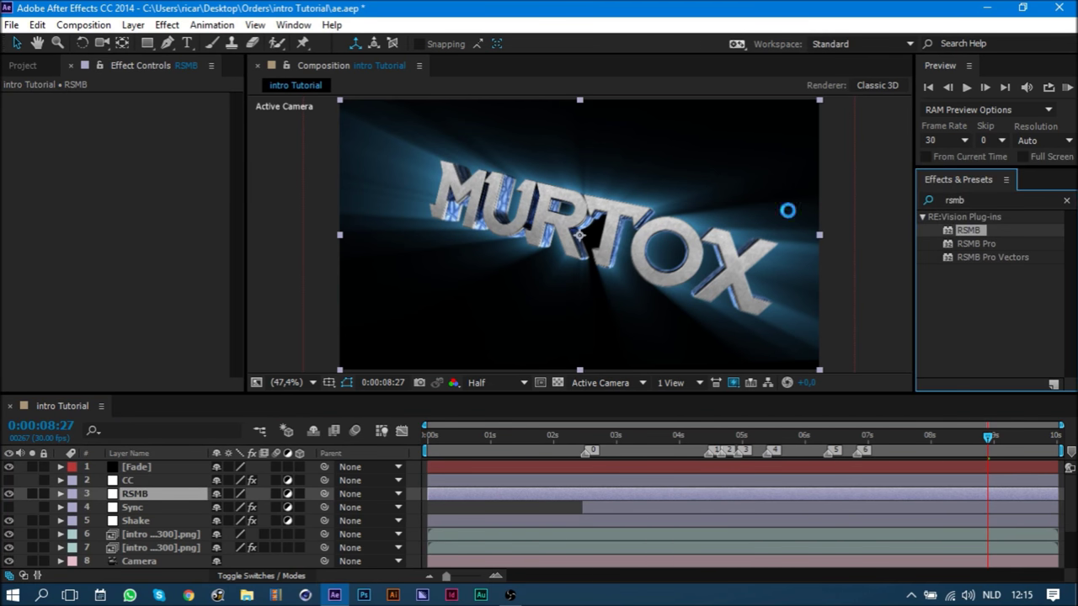
click(143, 111)
text(1,11)
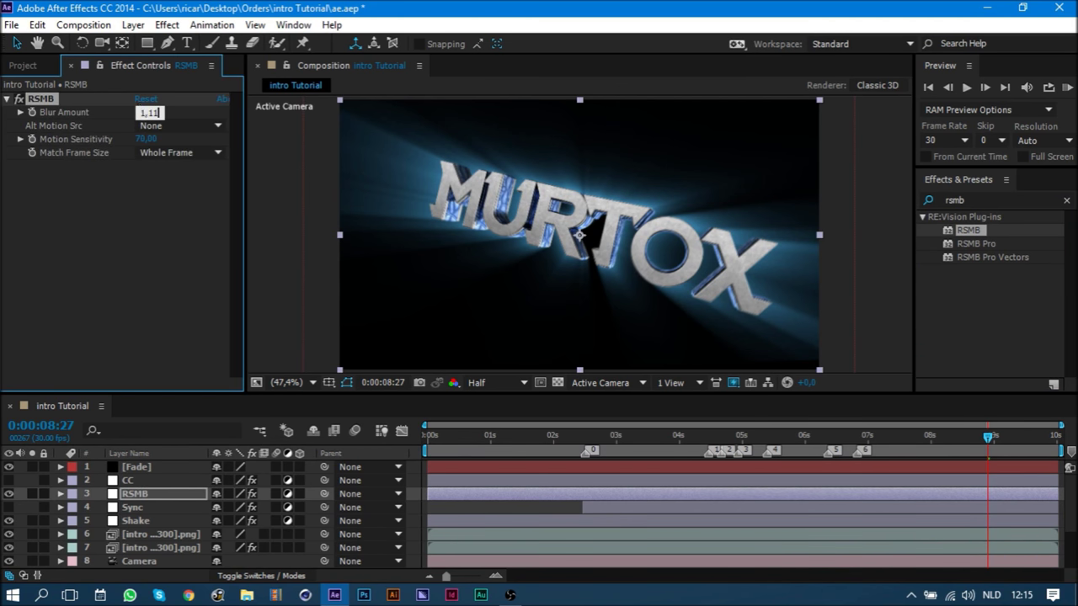
key(Return)
click(148, 138)
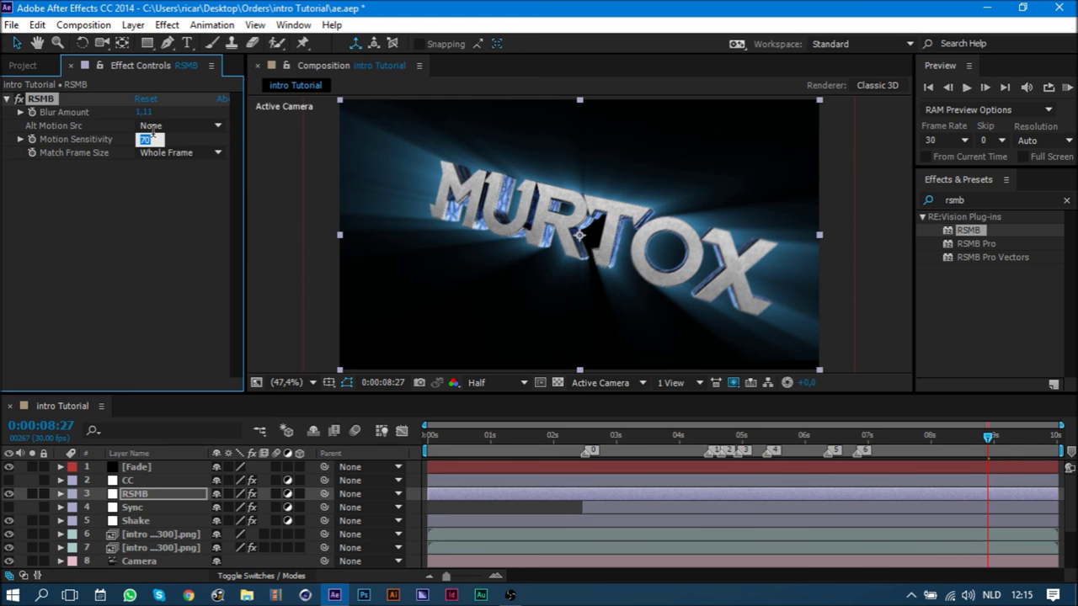
text(60)
key(Return)
click(9, 507)
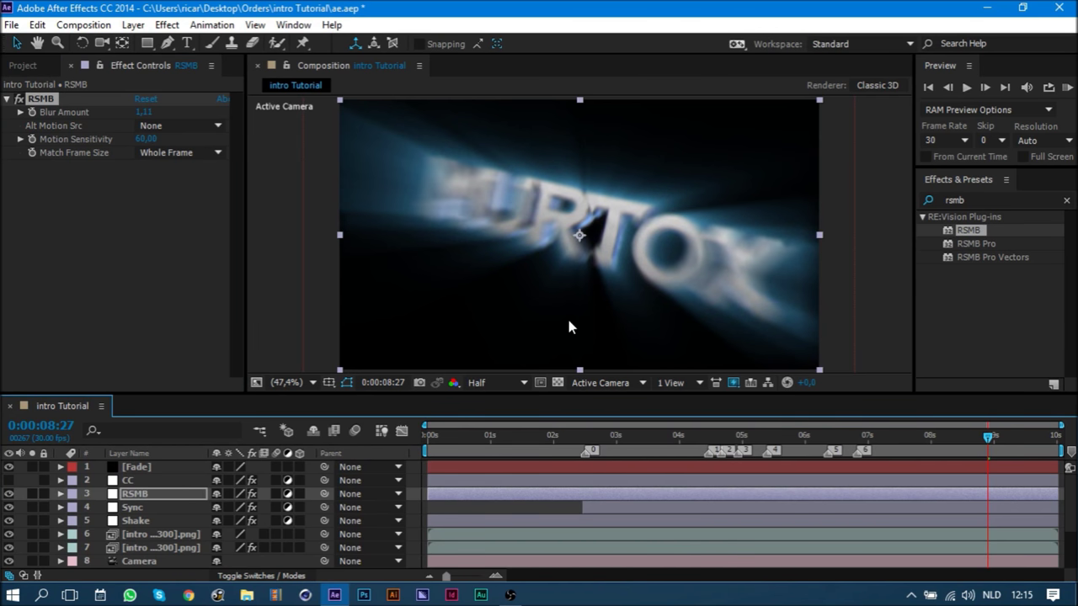
key(space)
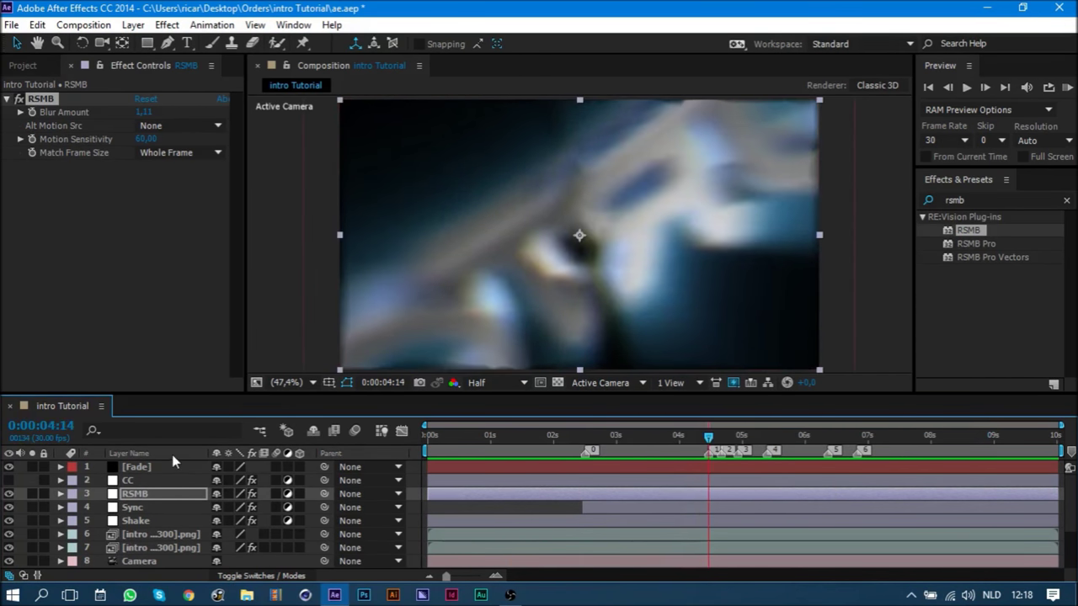
- Add another adjustment layer named mt at the top of the stack
click(137, 469)
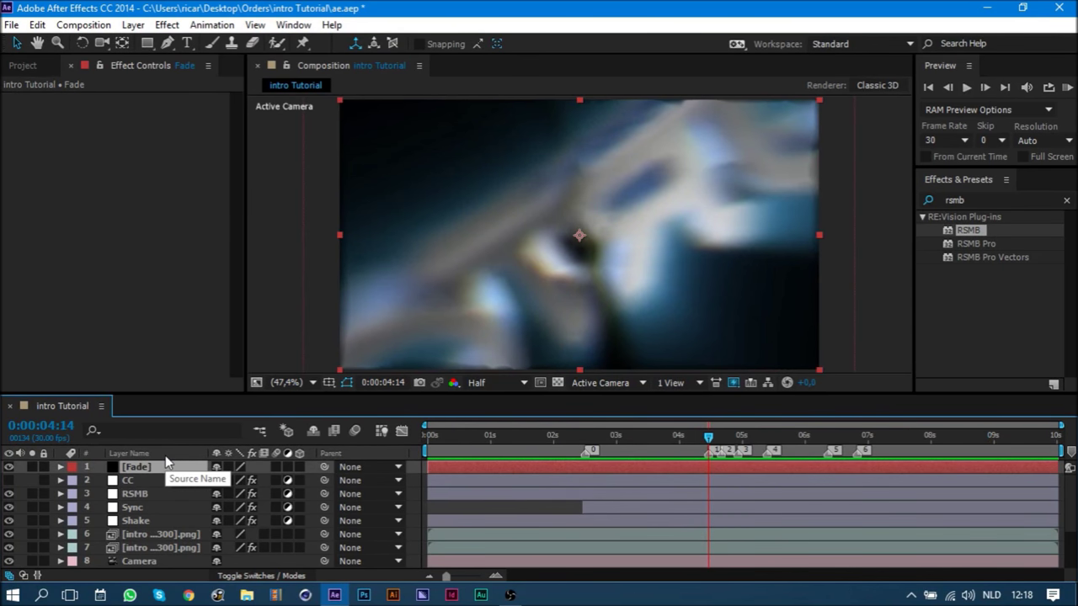
right_click(308, 471)
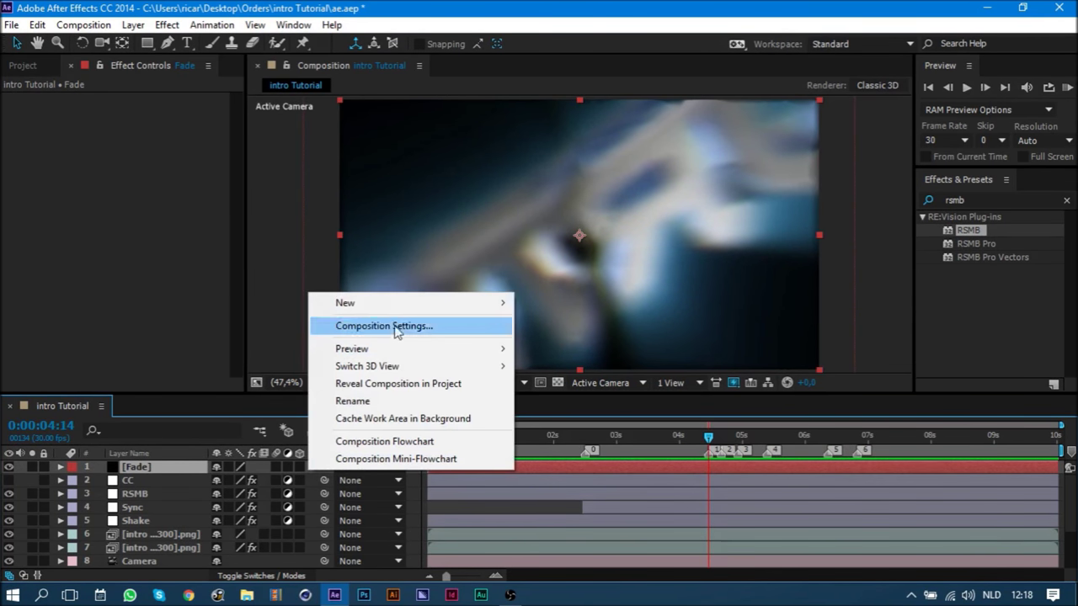
click(648, 434)
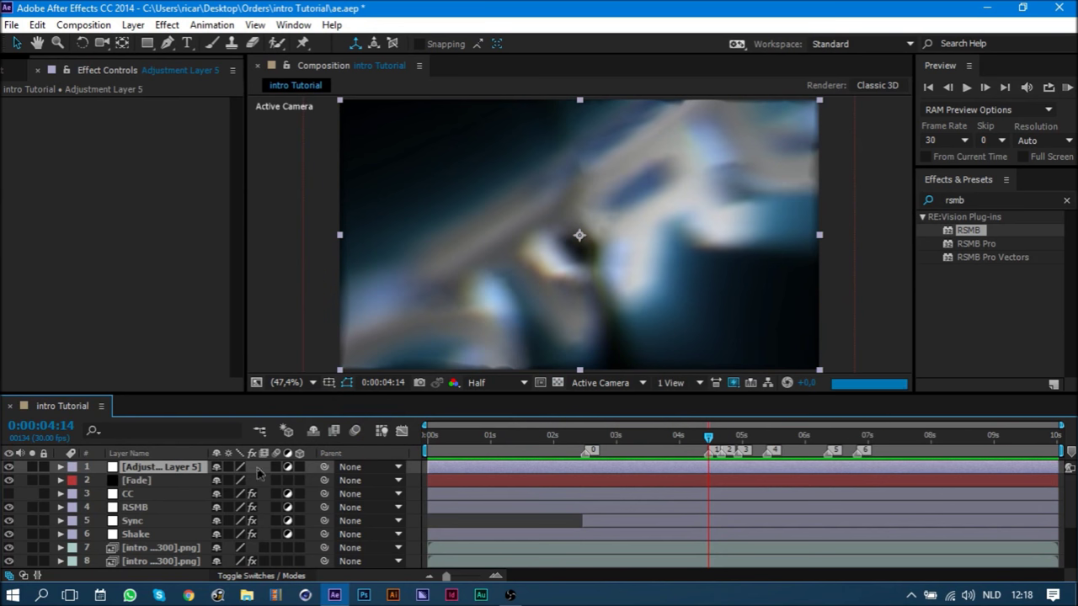
key(Return)
text(mt)
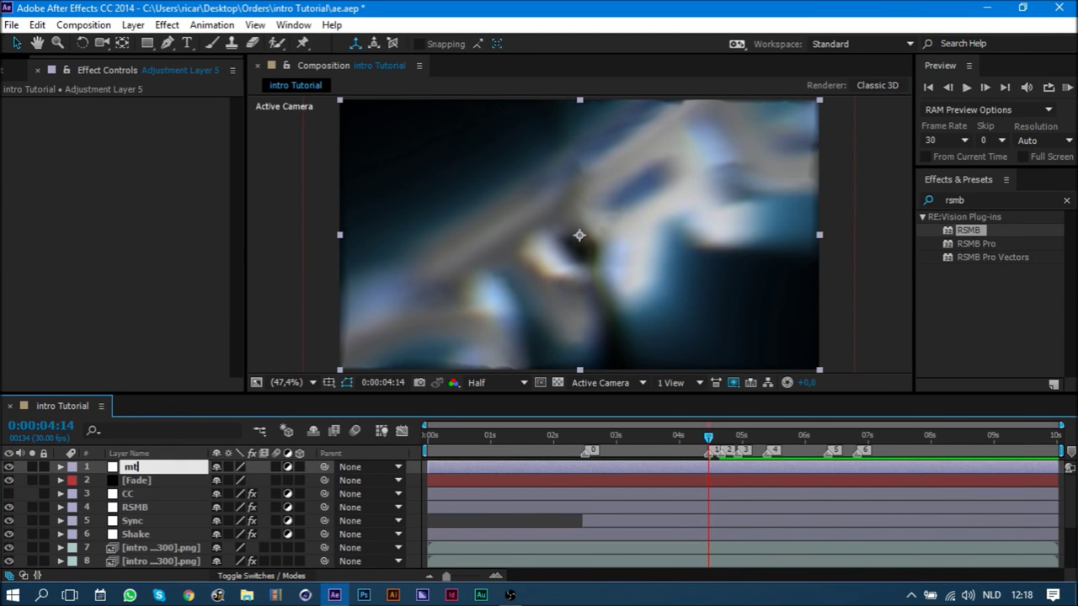
key(Return)
- Search 'motion ti' and apply Motion Tile to the mt layer
double_click(978, 199)
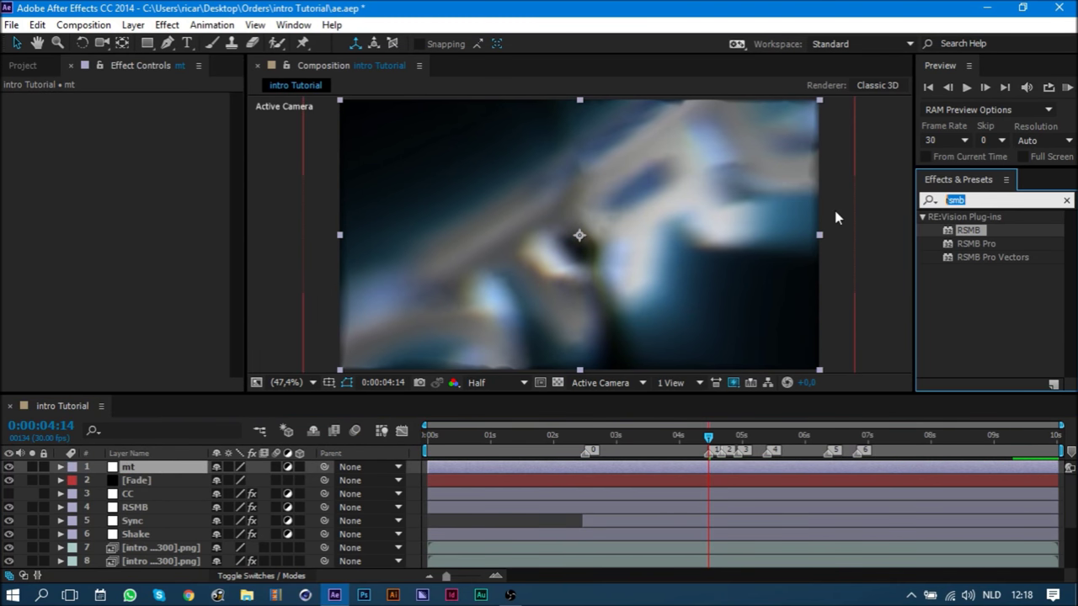
text(motion ti)
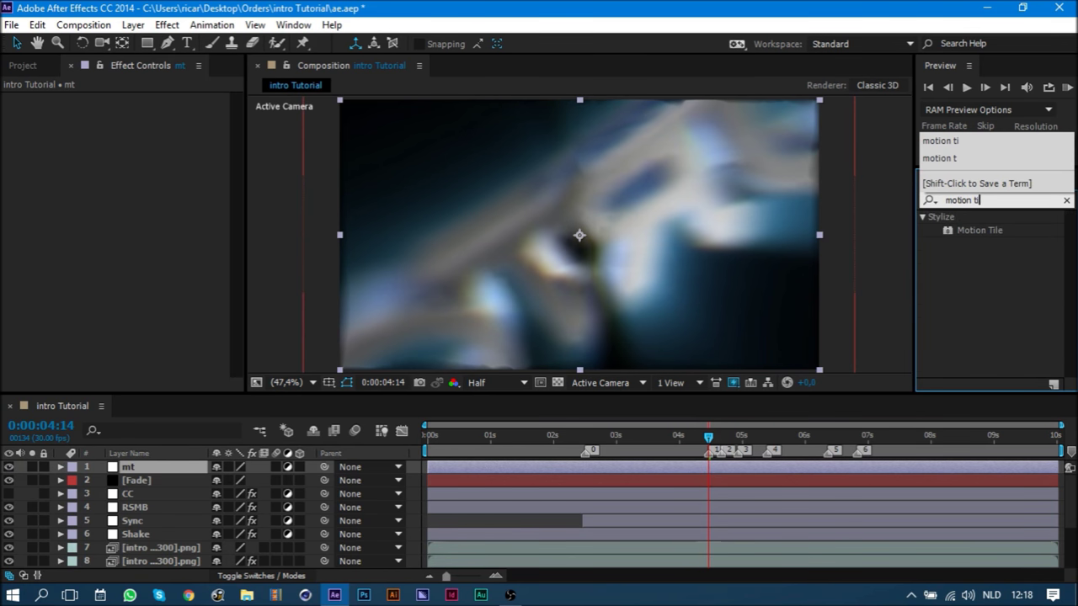
double_click(957, 231)
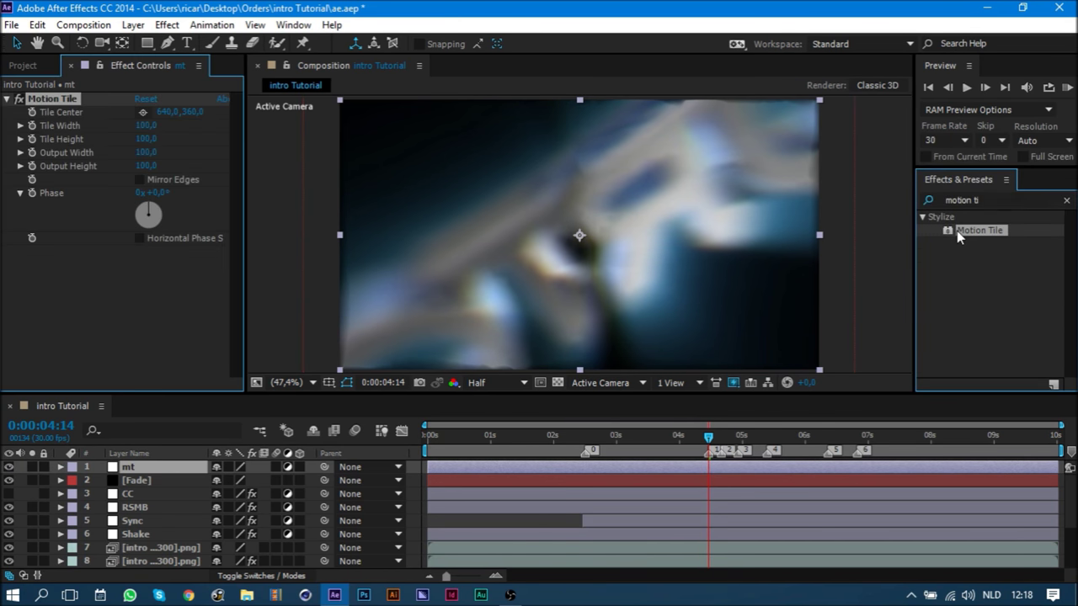
- Keyframe Motion Tile Output Height, setting it to 30 at 0:00:02:10
click(147, 166)
text(80)
key(Return)
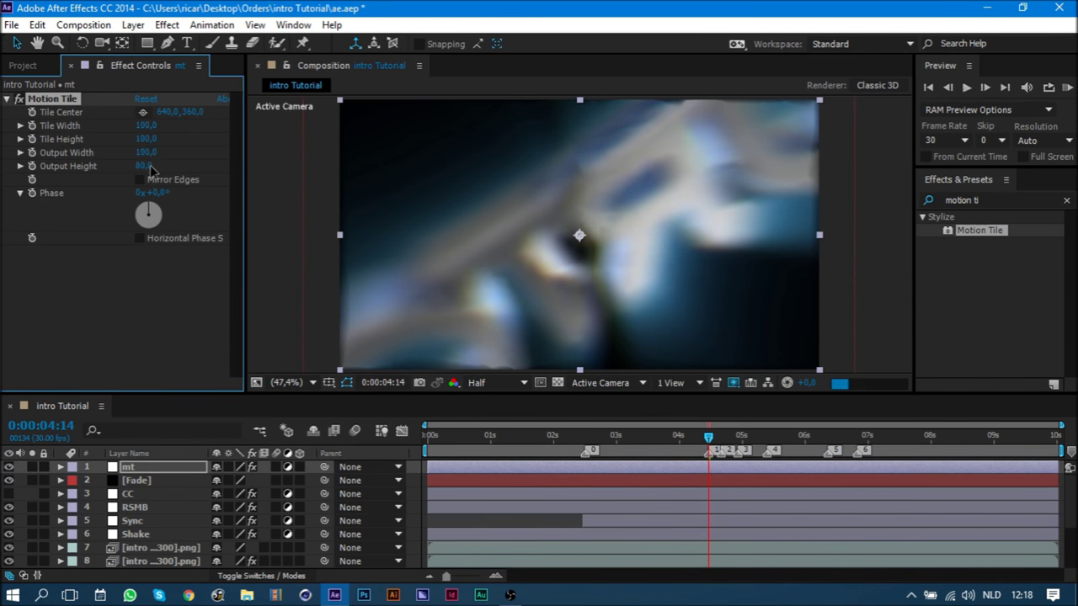
click(587, 437)
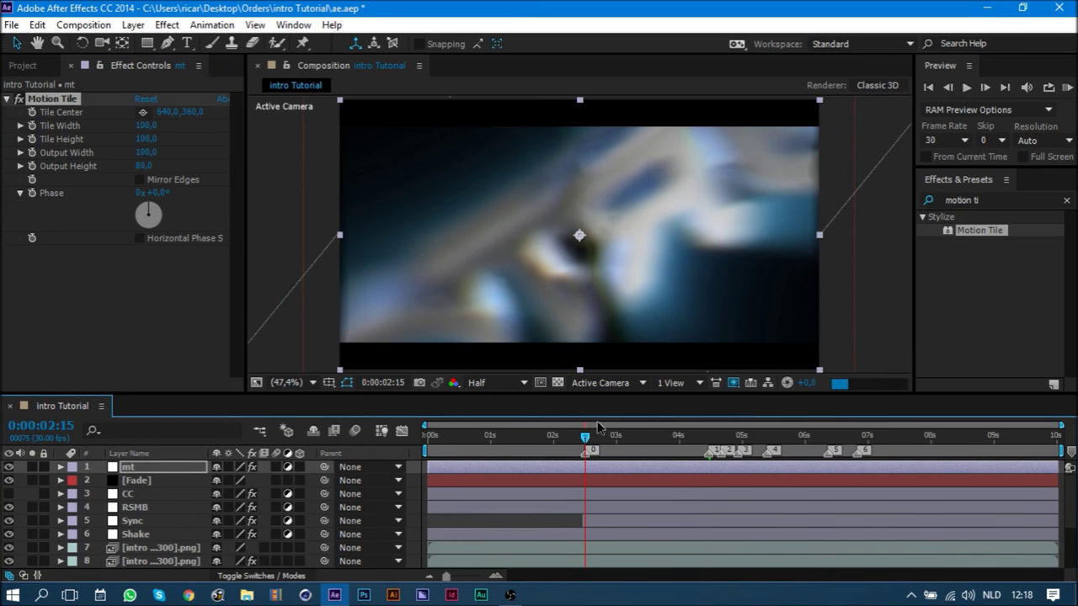
click(32, 167)
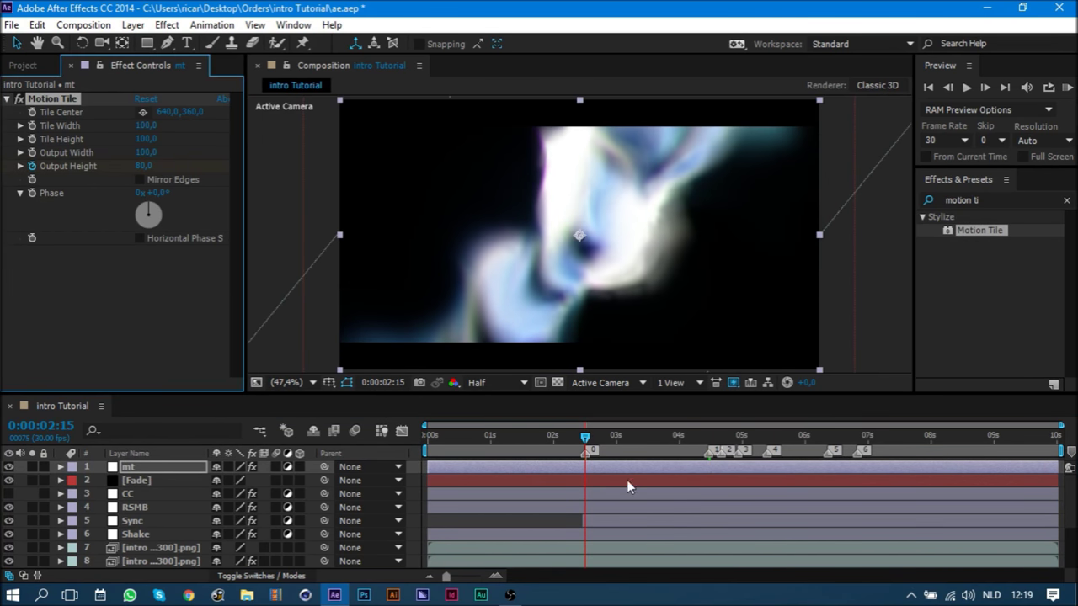
click(947, 88)
click(947, 88)
click(946, 87)
click(947, 88)
click(947, 88)
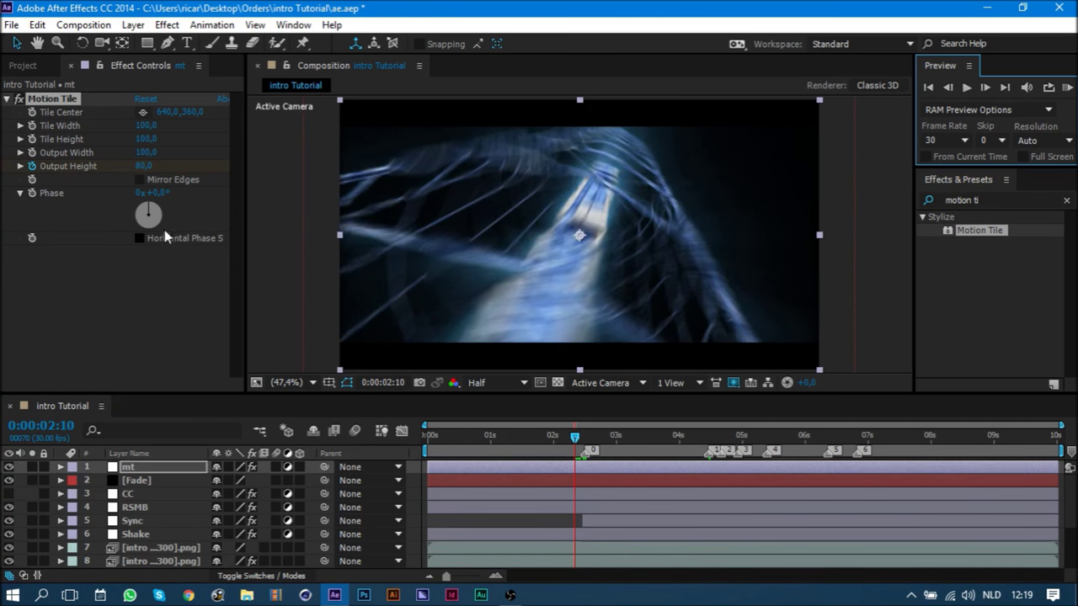
click(145, 166)
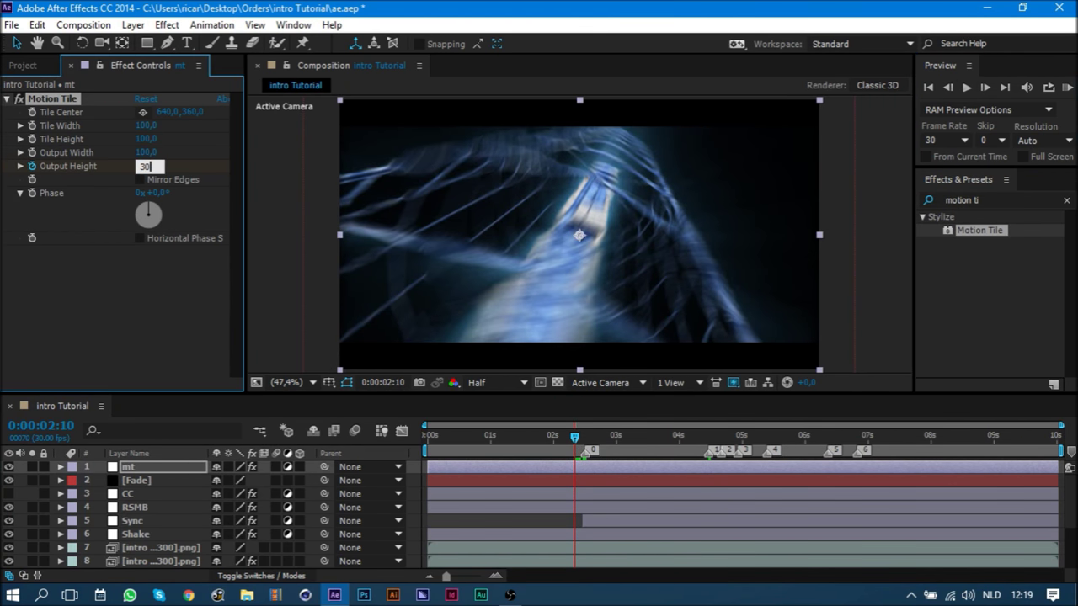
key(Return)
- Set Output Height to 80 at the composition start and preview the letterbox animation
key(Home)
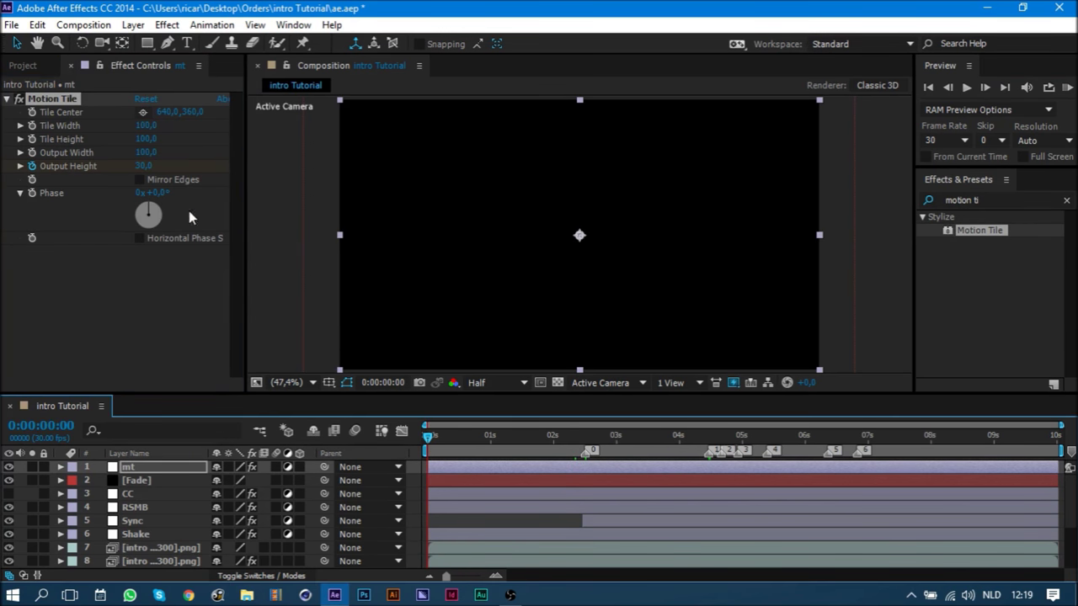
click(145, 165)
key(Return)
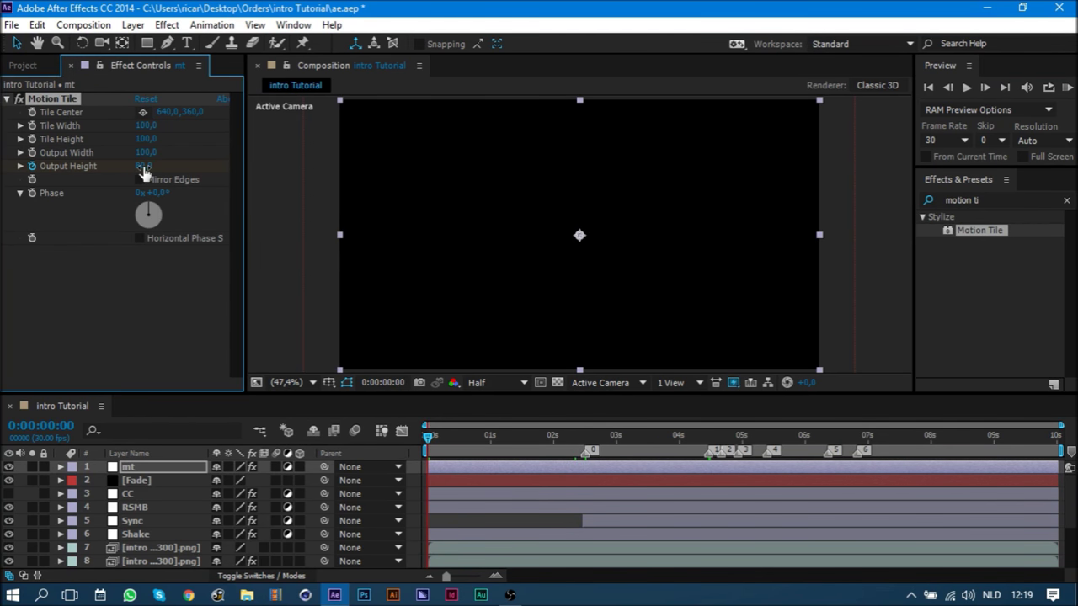
key(KP_0)
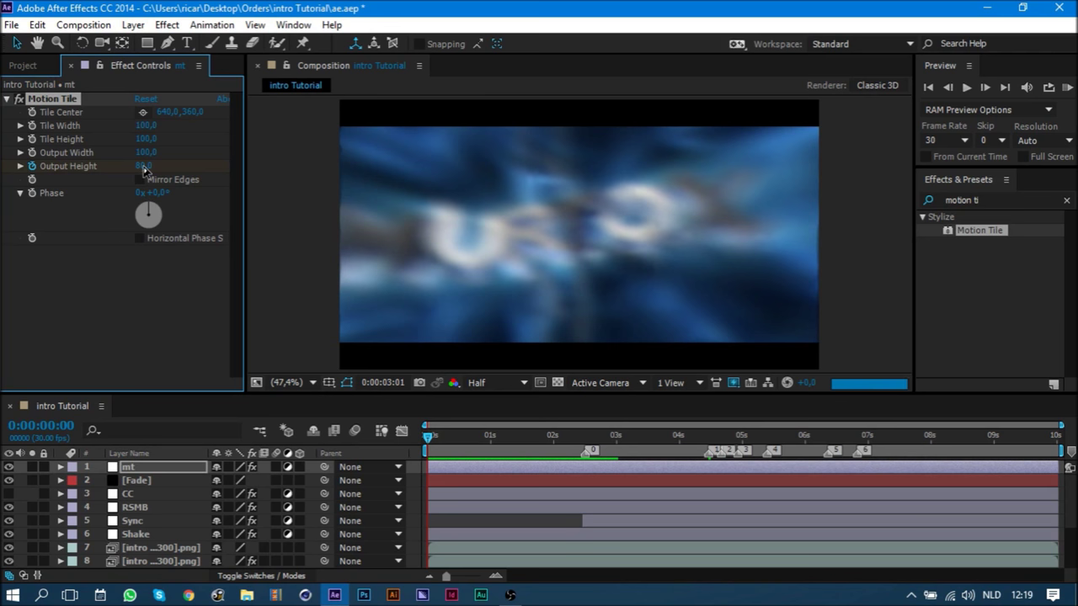
key(space)
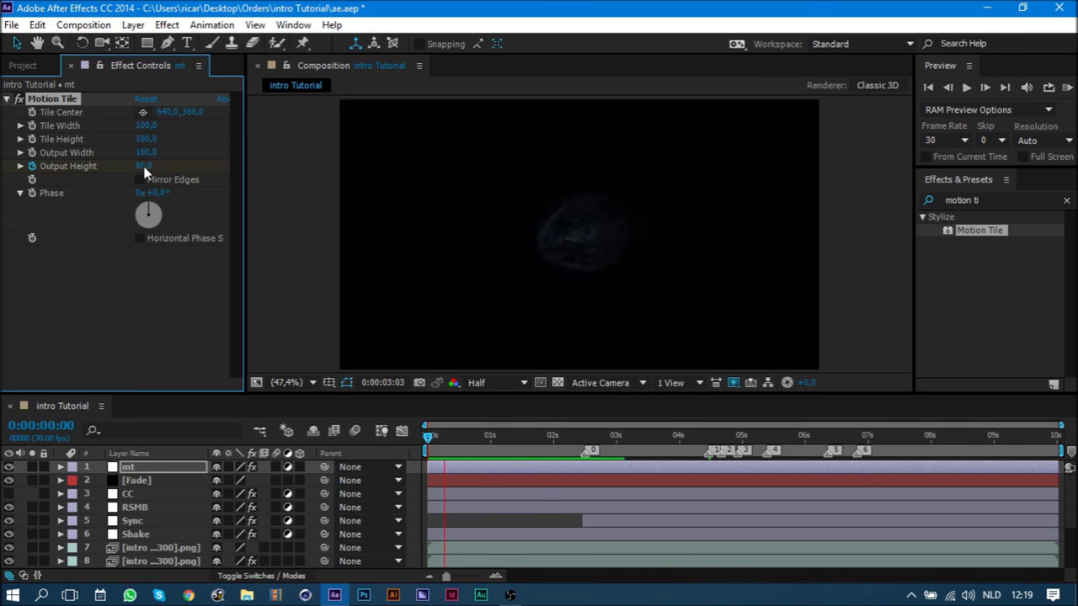
key(space)
key(space)
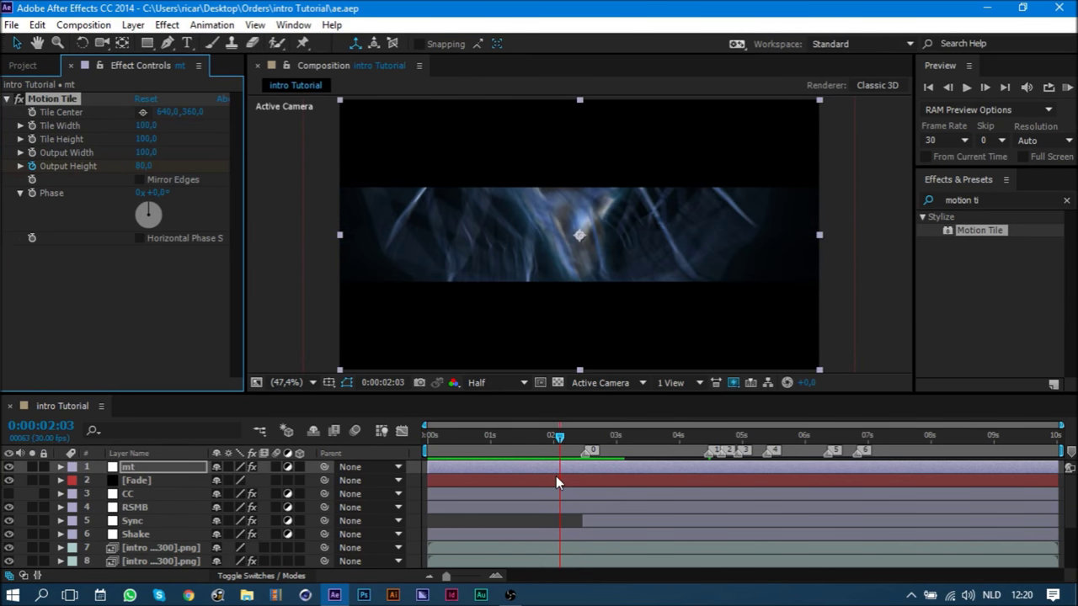
click(475, 482)
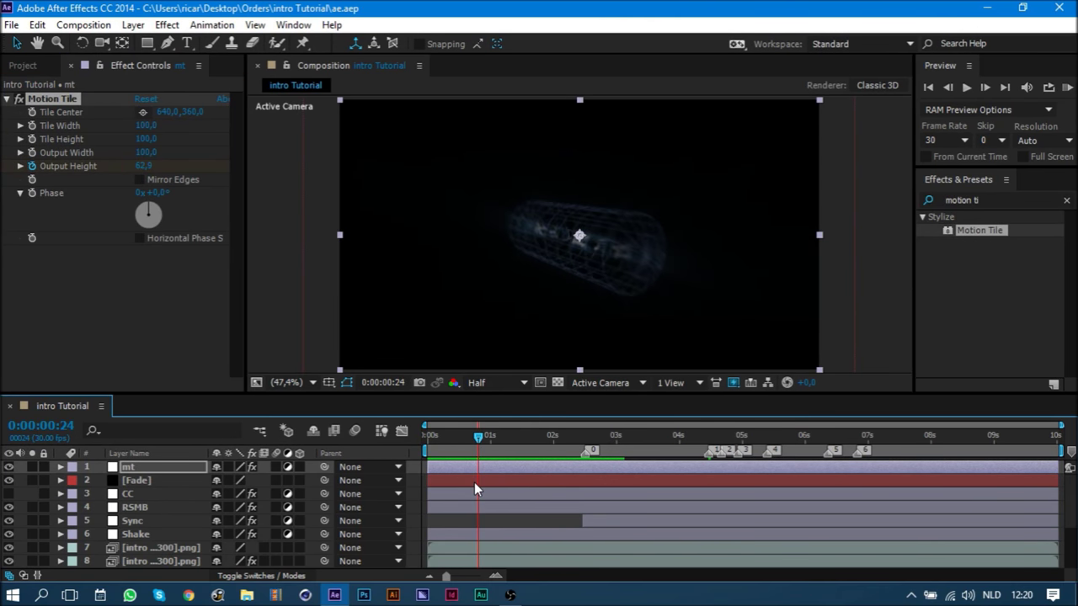